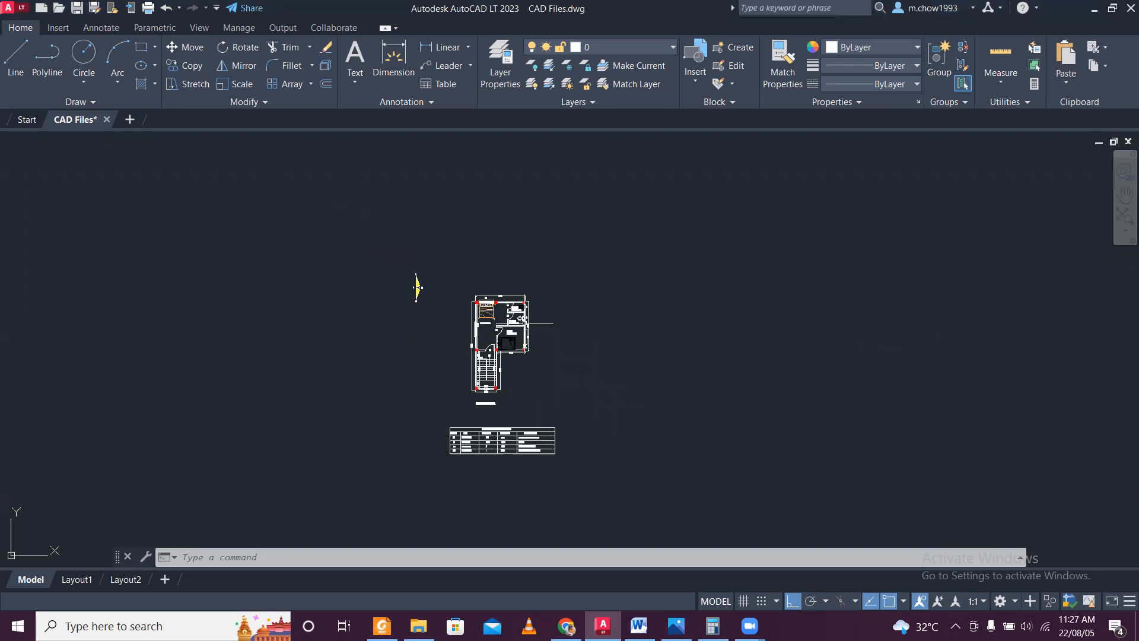
Examine the first floor plan's room layout, dimensions, door and window marks, and toilet areas.
scroll(495, 394, "up", 3)
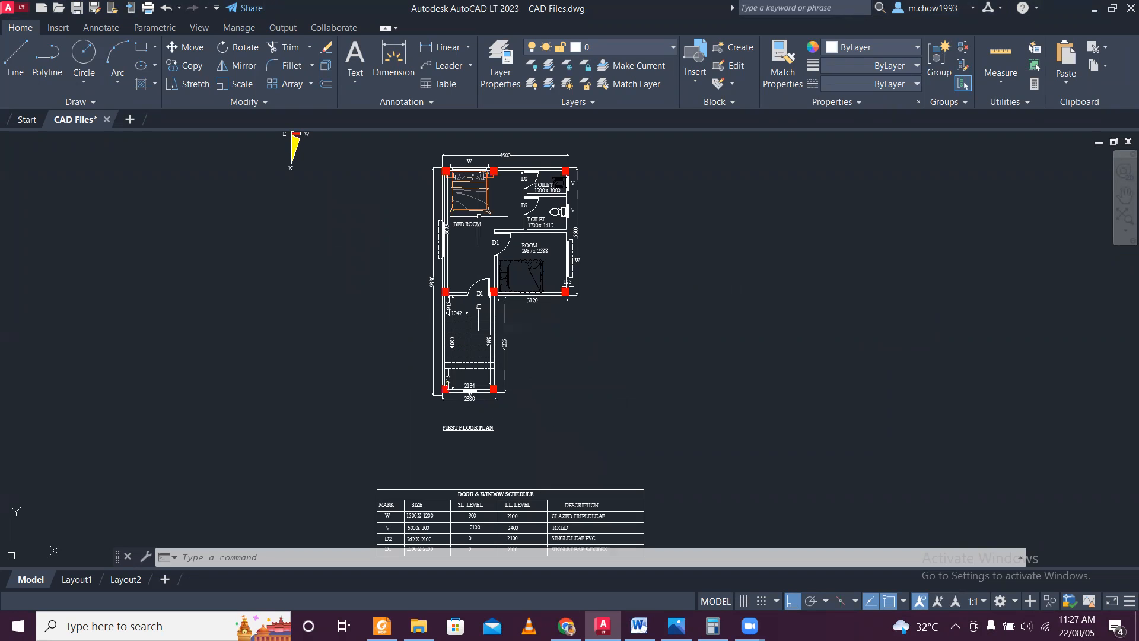
middle_click_drag(475, 214, 459, 291)
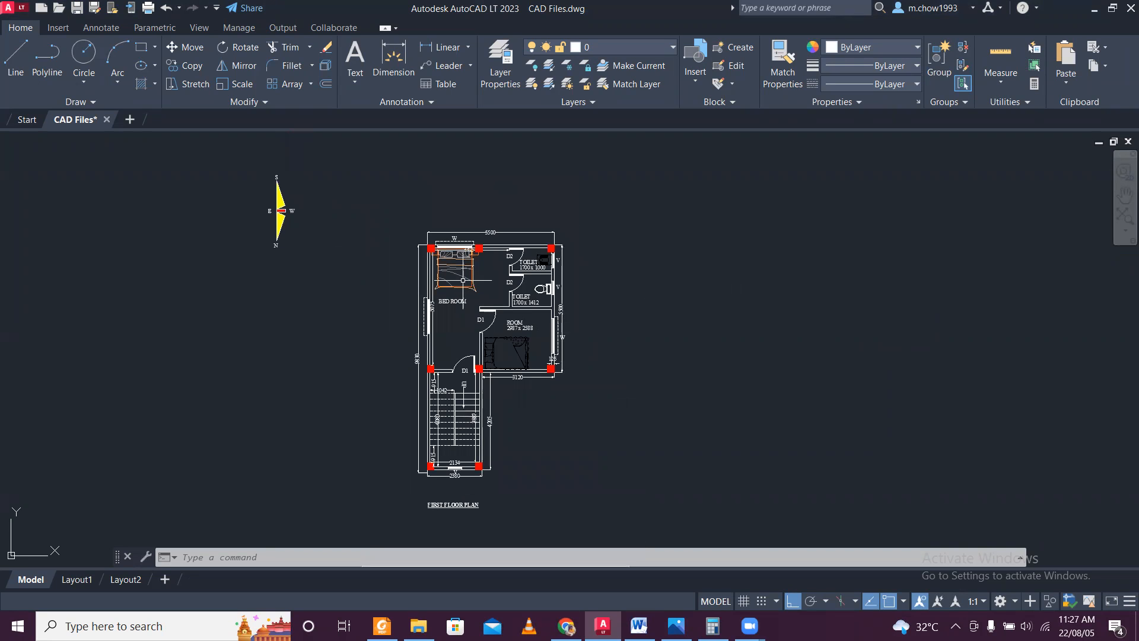
scroll(390, 213, "up", 2)
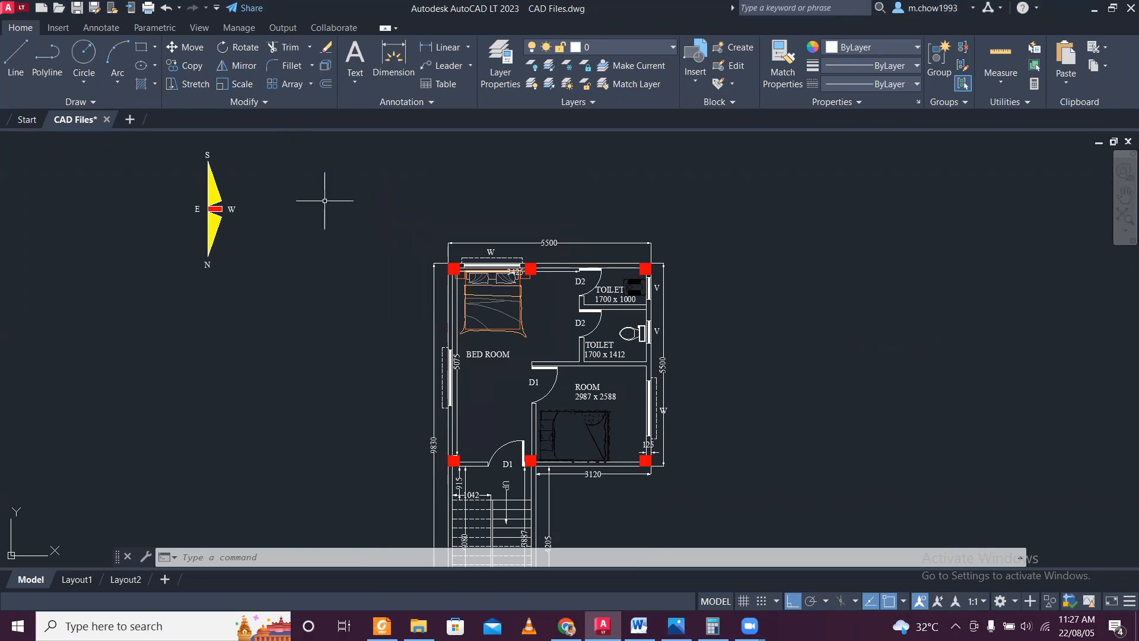
scroll(326, 198, "down", 4)
left_click(235, 153)
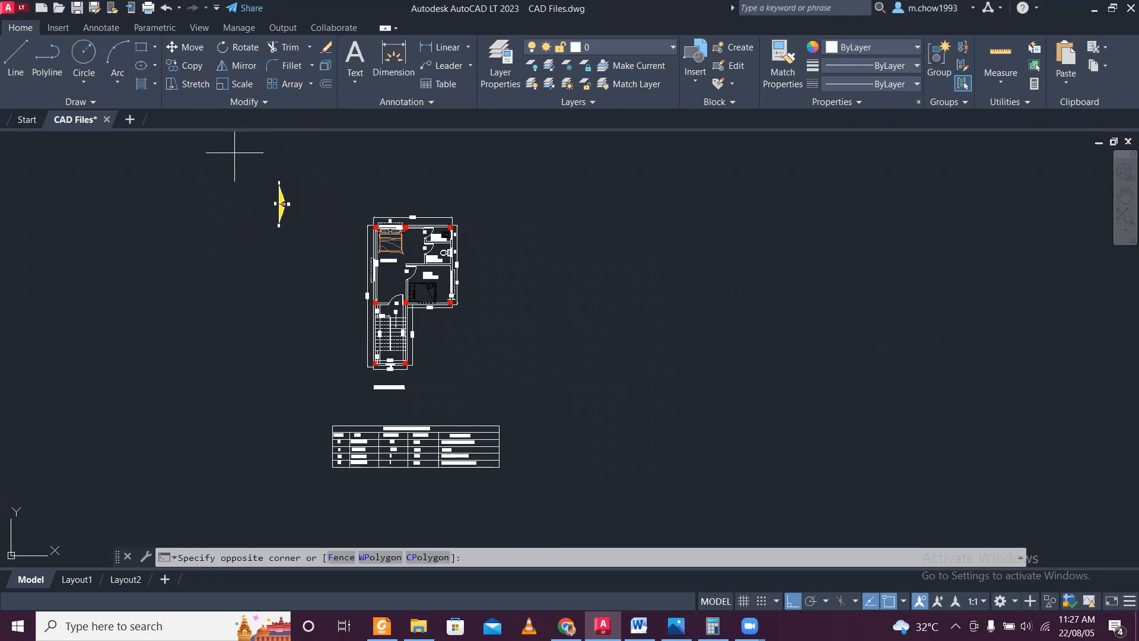
key("Escape")
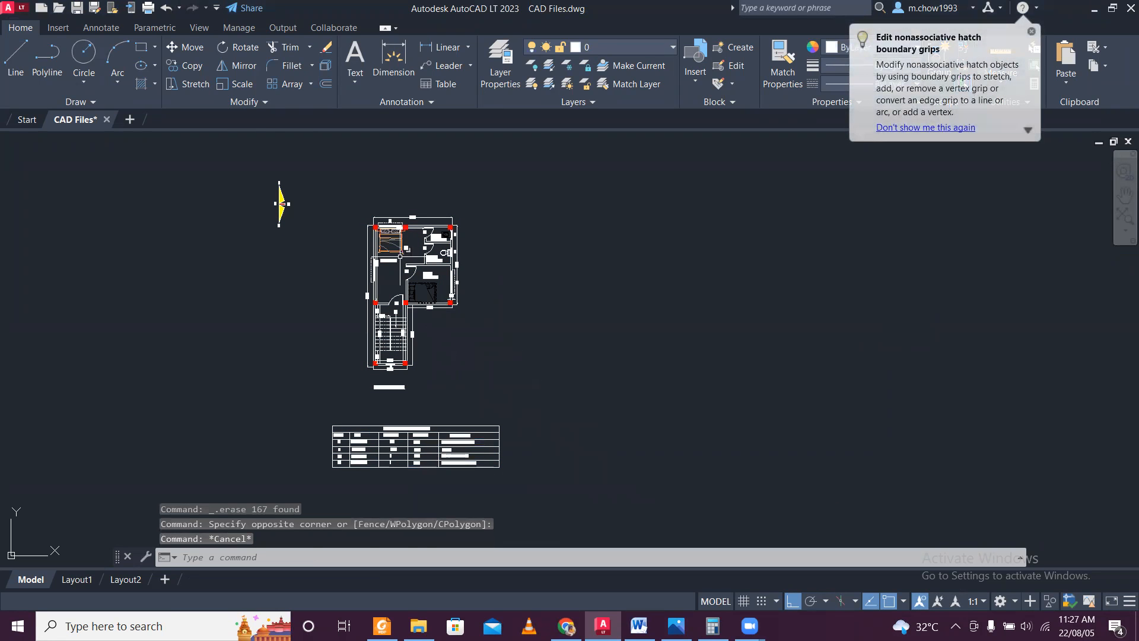
scroll(403, 184, "up", 3)
middle_click_drag(414, 324, 455, 245)
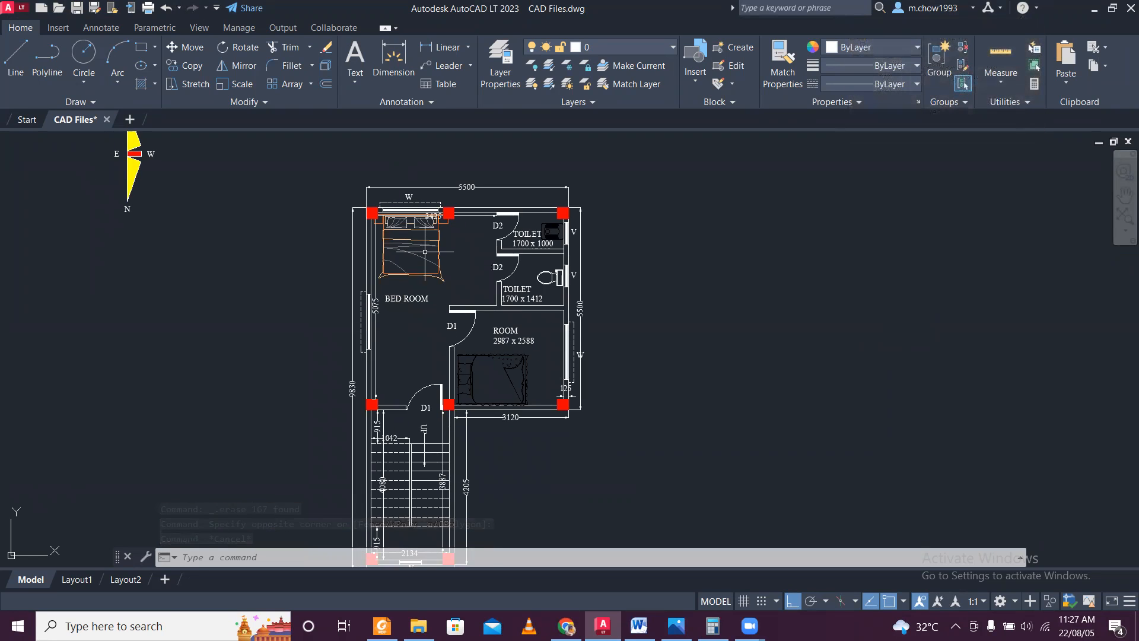
scroll(424, 251, "down", 3)
scroll(411, 278, "up", 1)
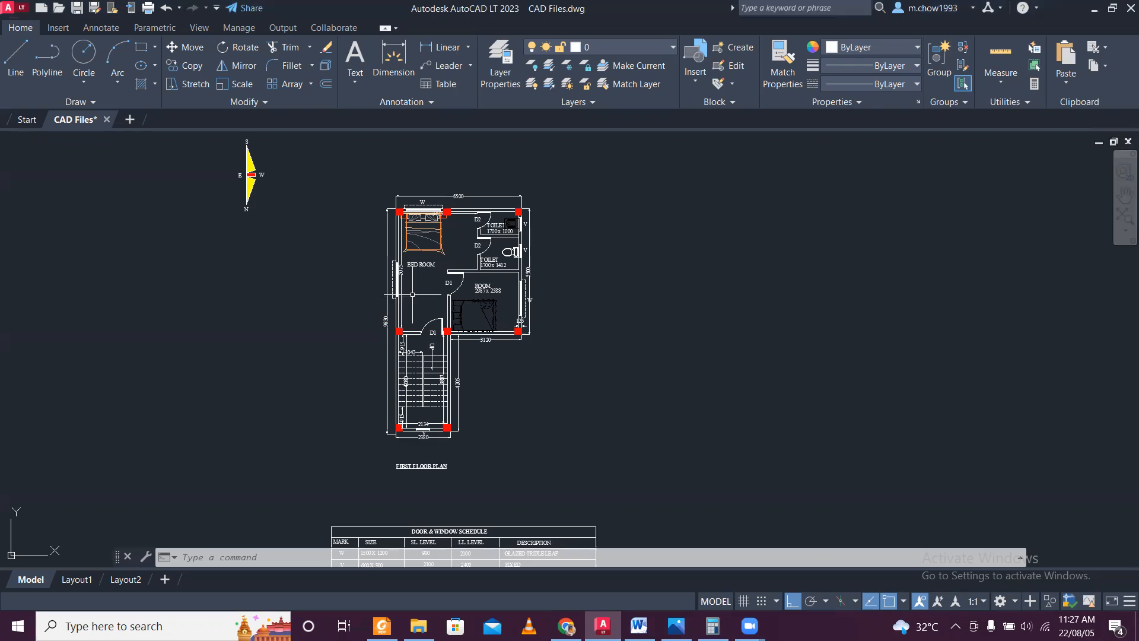
middle_click_drag(419, 297, 411, 336)
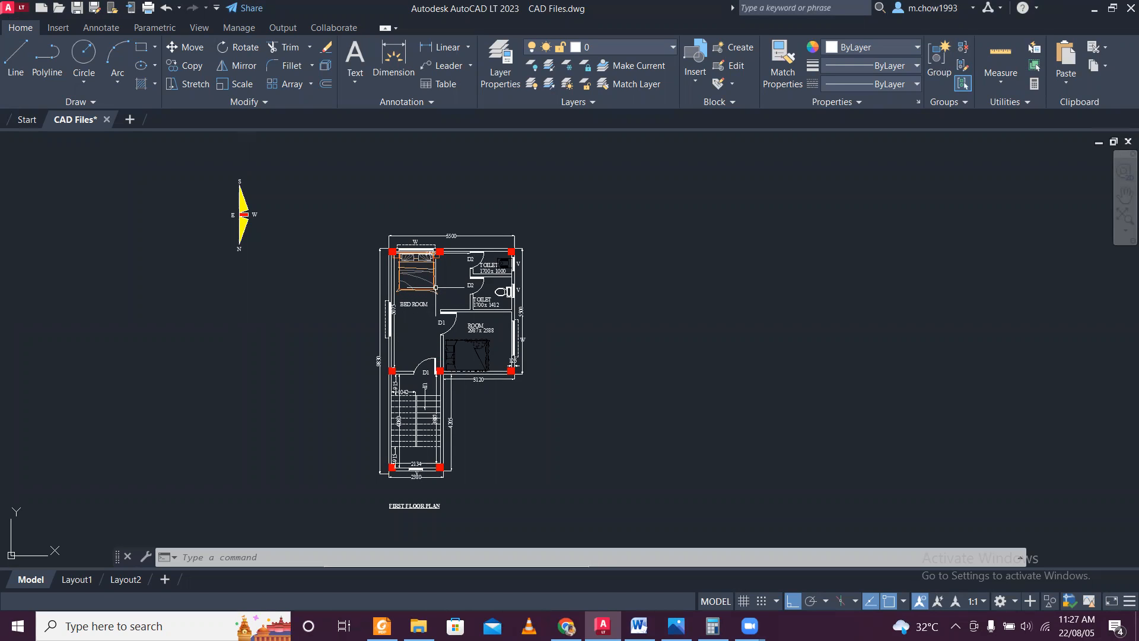
scroll(461, 329, "up", 2)
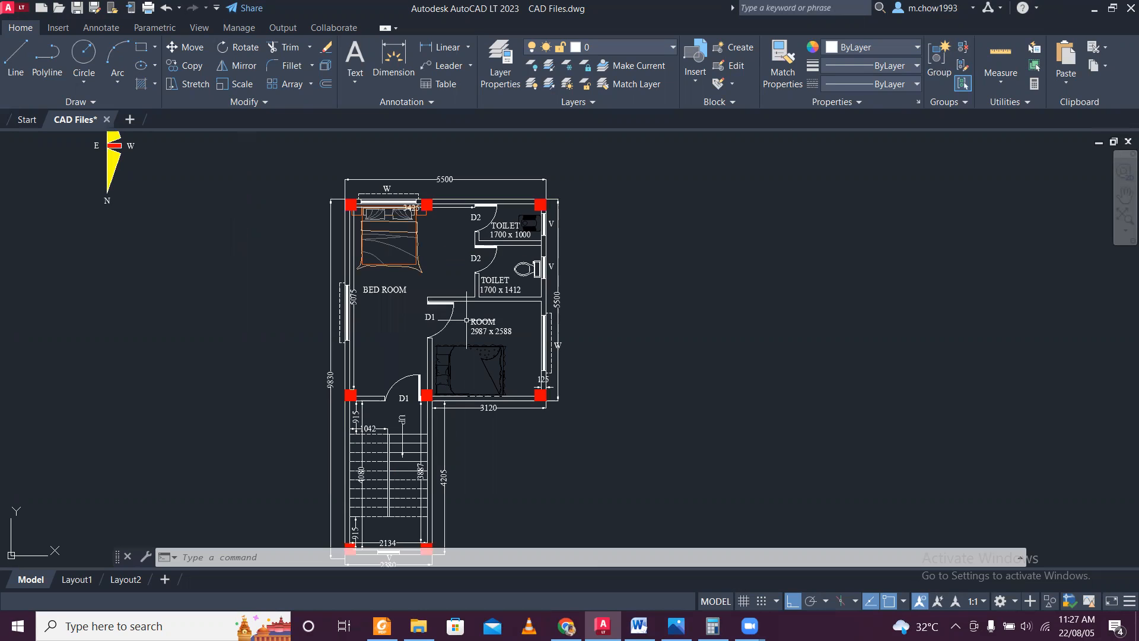
scroll(468, 317, "down", 3)
scroll(474, 305, "up", 3)
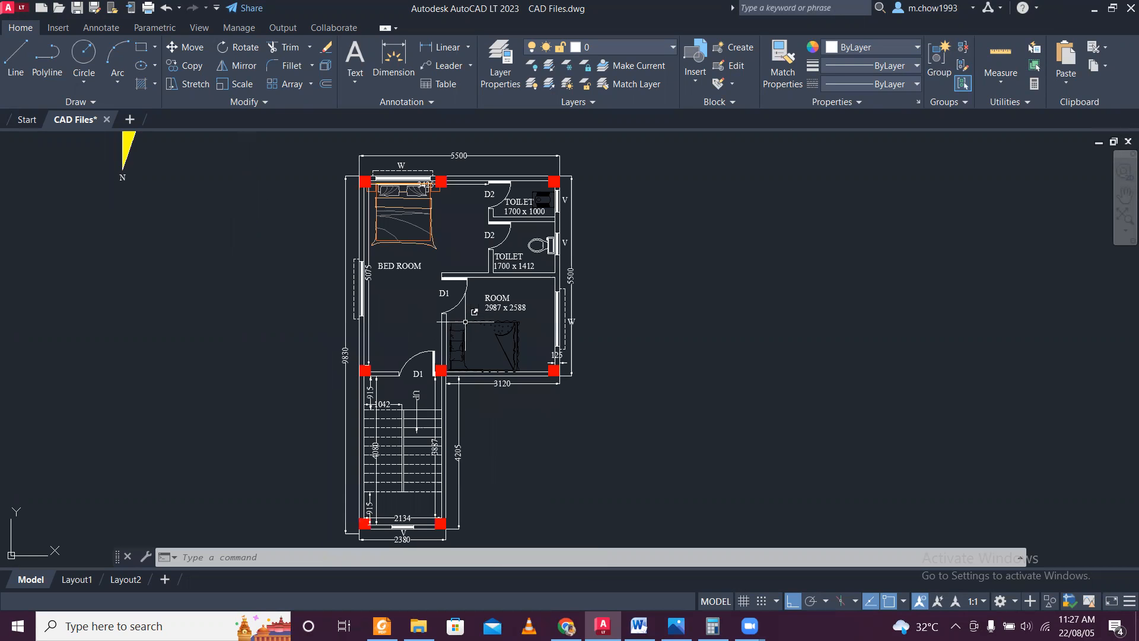
middle_click_drag(508, 292, 517, 318)
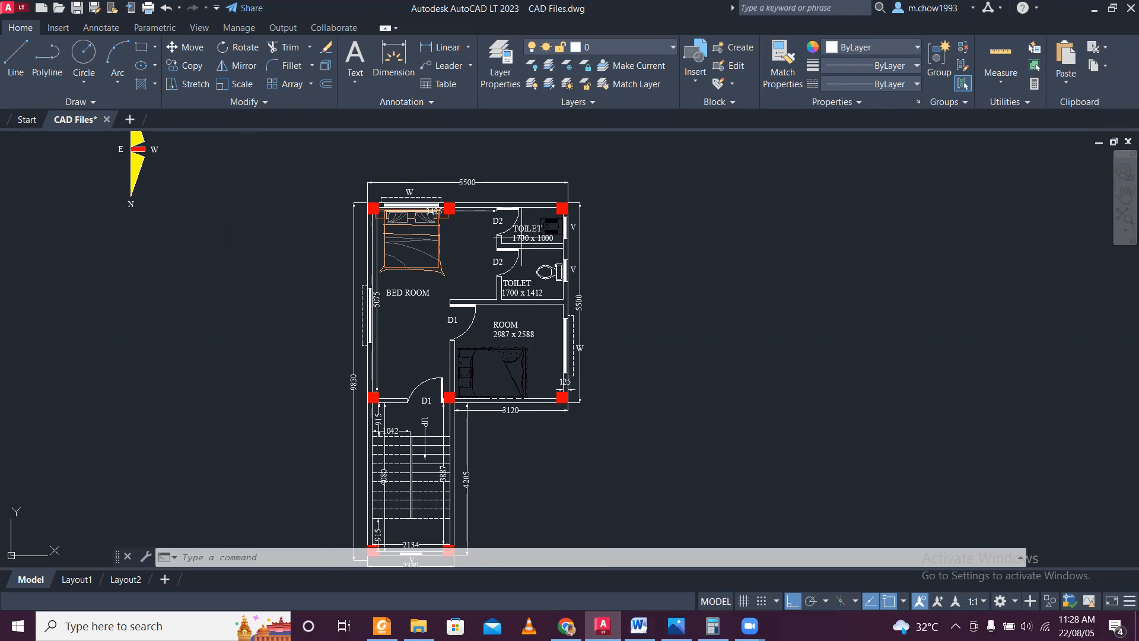
scroll(521, 244, "up", 2)
scroll(521, 245, "up", 2)
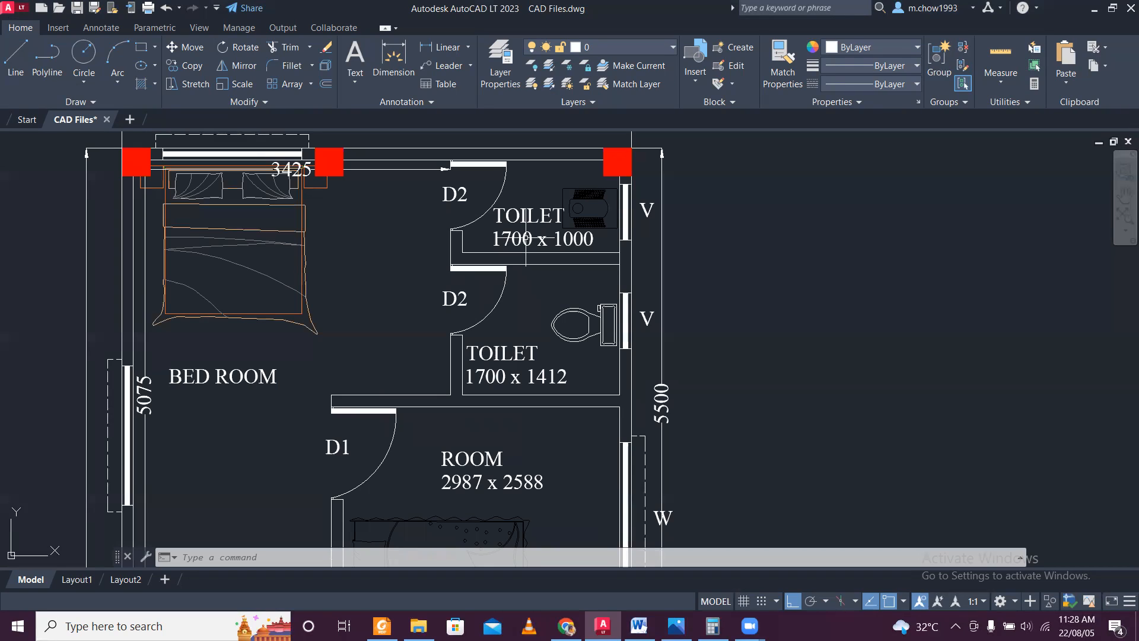
scroll(525, 231, "down", 6)
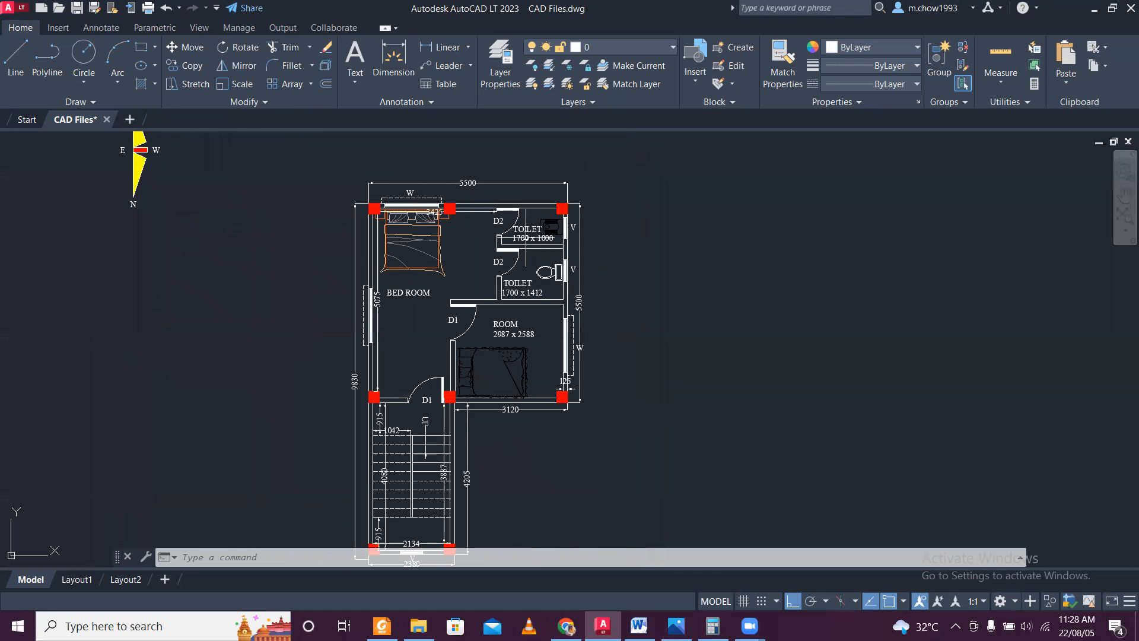
scroll(537, 237, "up", 2)
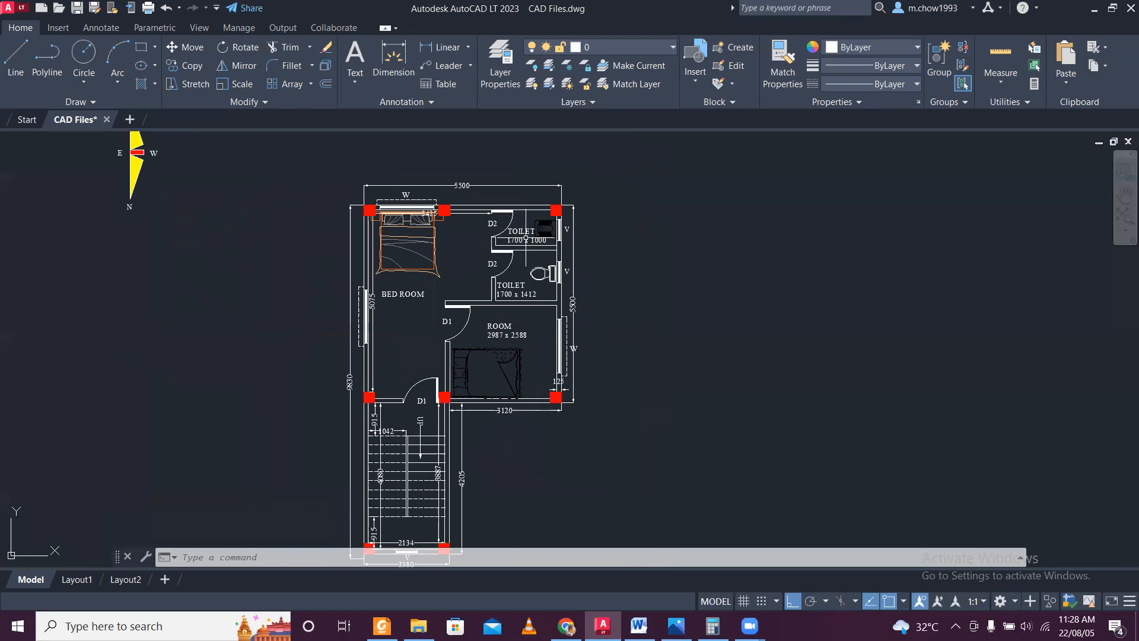
Create a new blank drawing alongside the CAD Files floor plan and make it the active drawing.
left_click(129, 120)
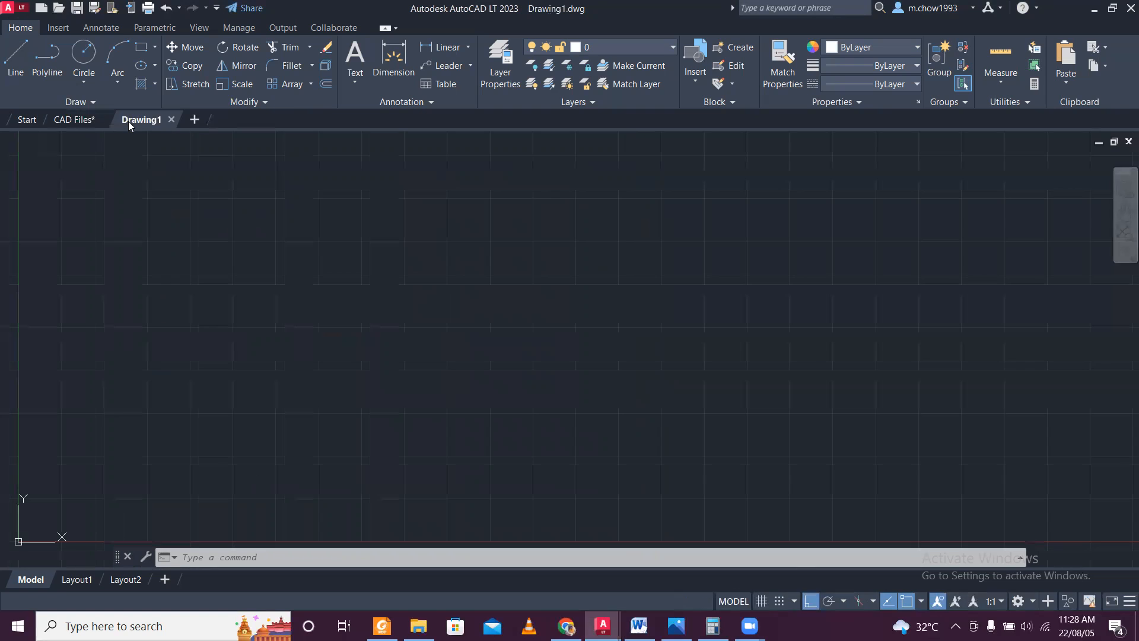
left_click(70, 120)
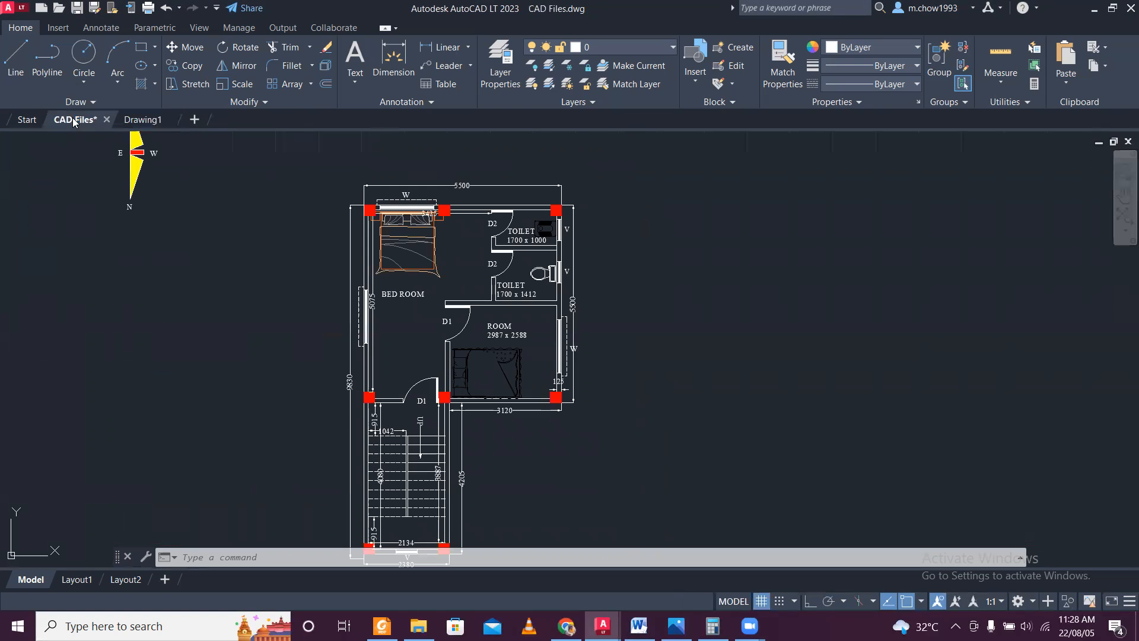
left_click(148, 120)
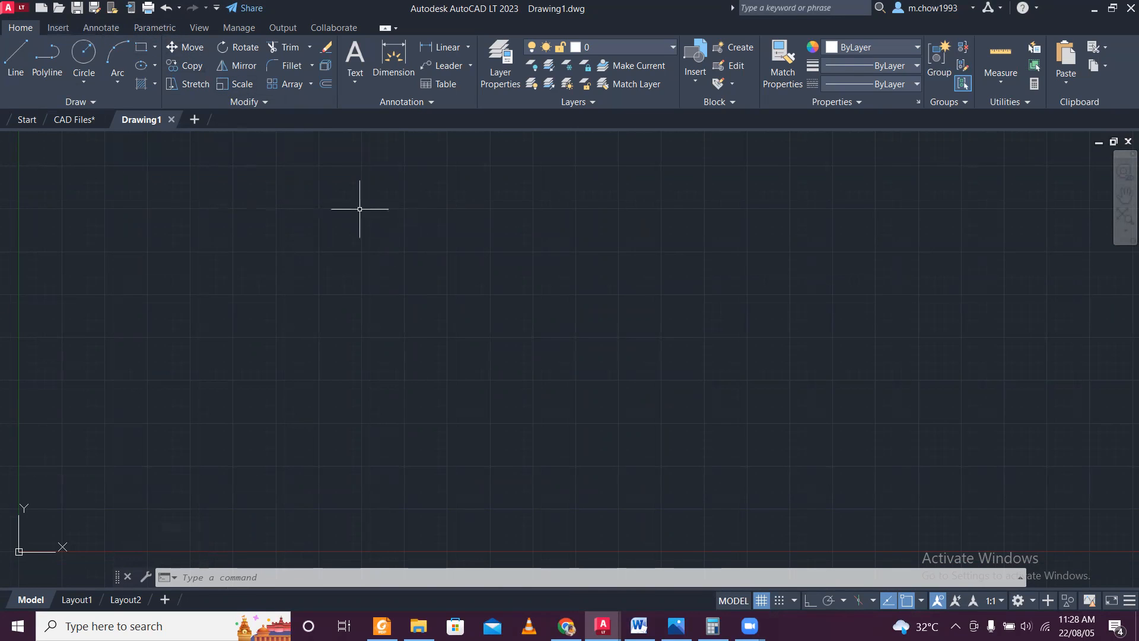
Set the new drawing's insertion scale units to Meters.
type("un")
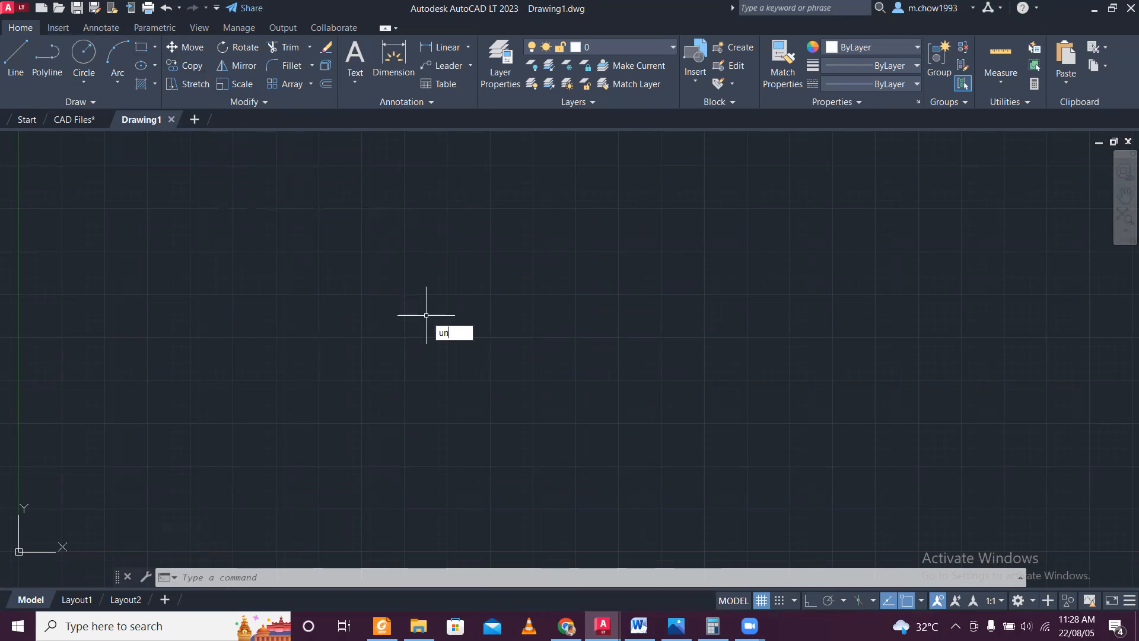
key("Return")
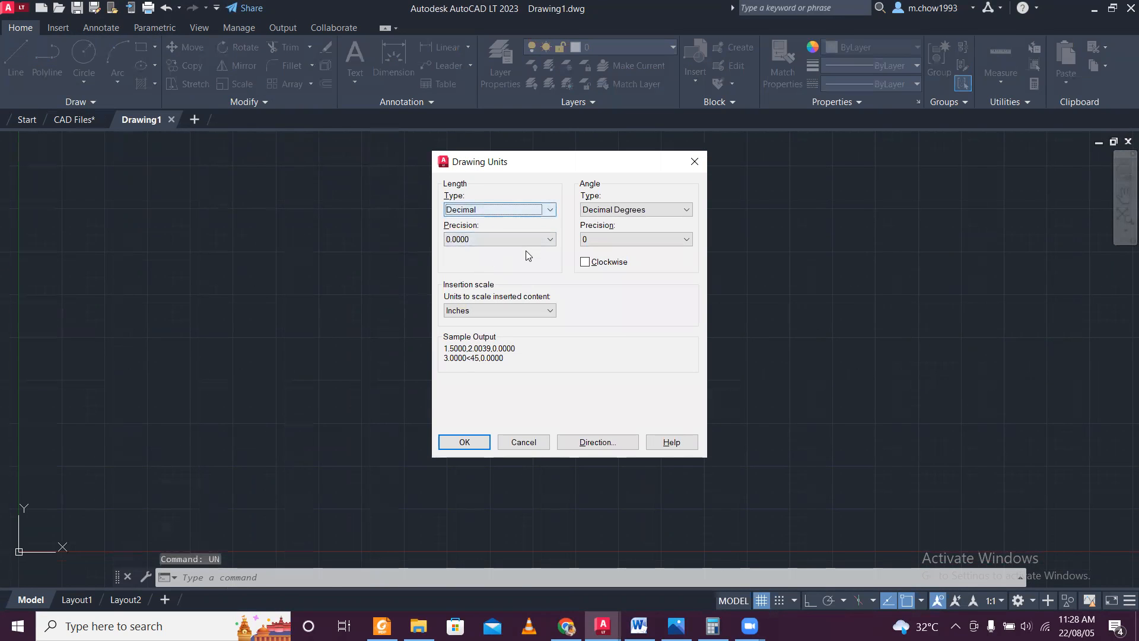
left_click(529, 240)
left_click(529, 241)
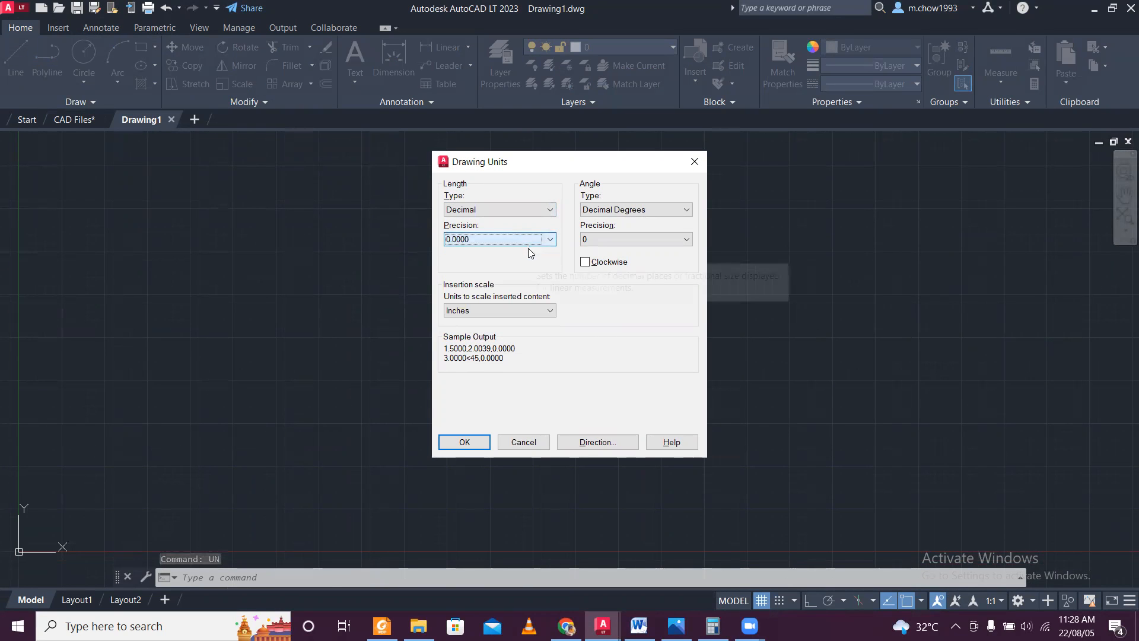
left_click(542, 312)
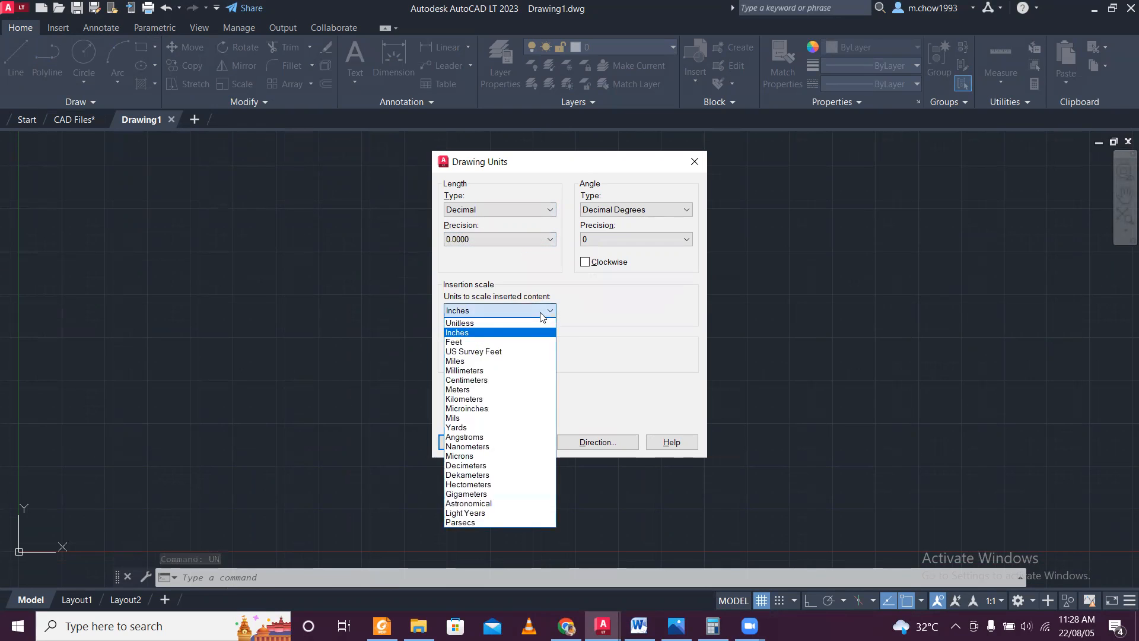
left_click(519, 390)
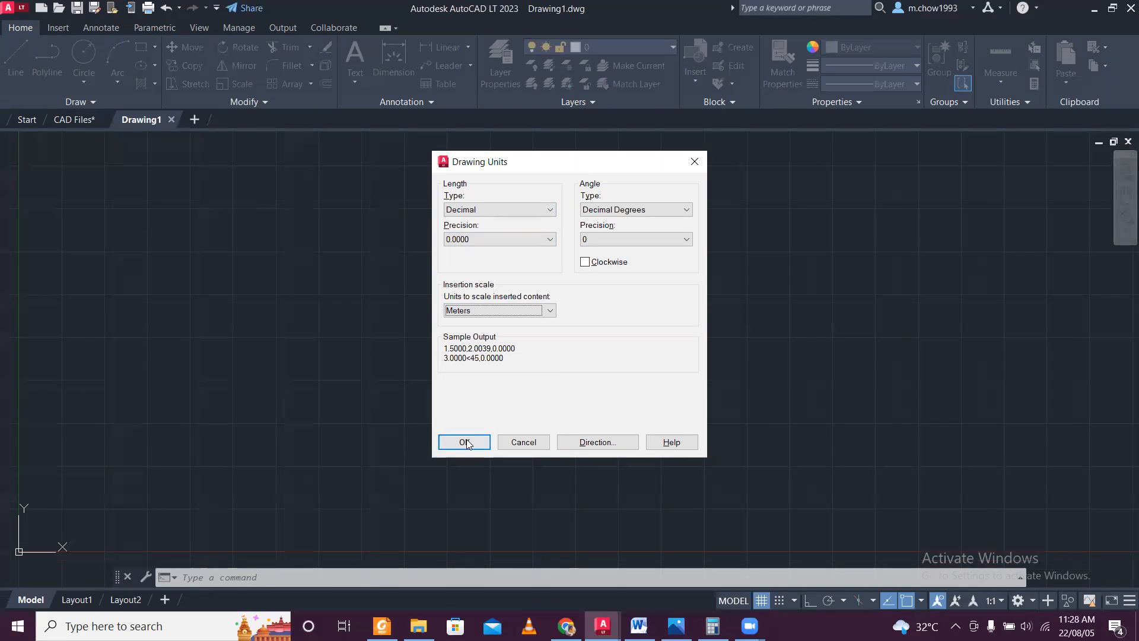
left_click(464, 444)
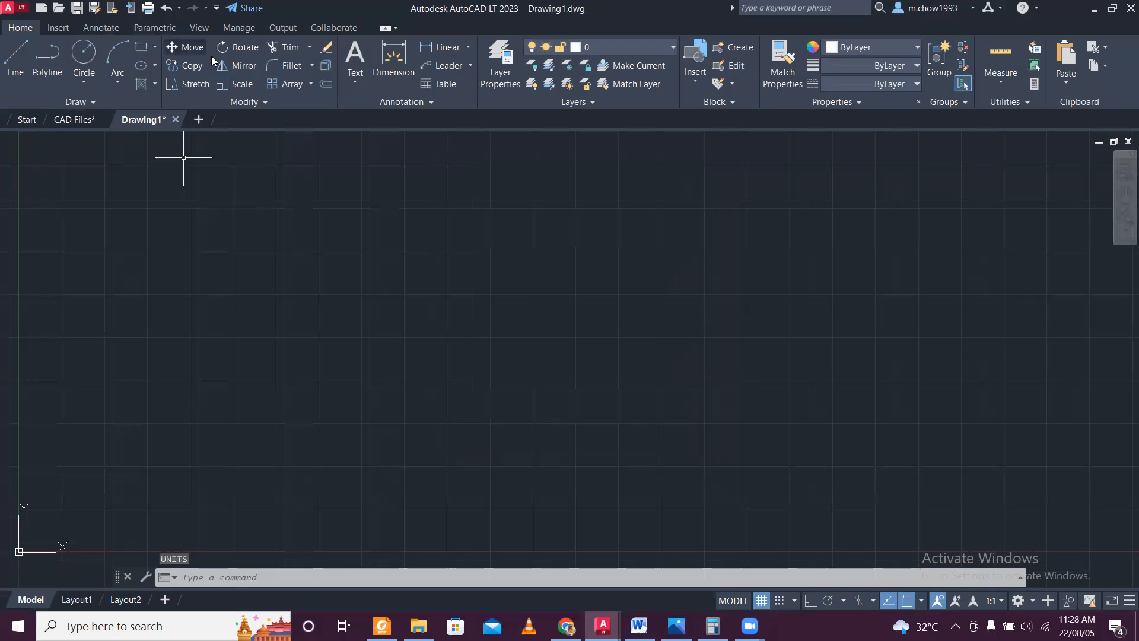
Create a new text style named D100.
left_click(109, 27)
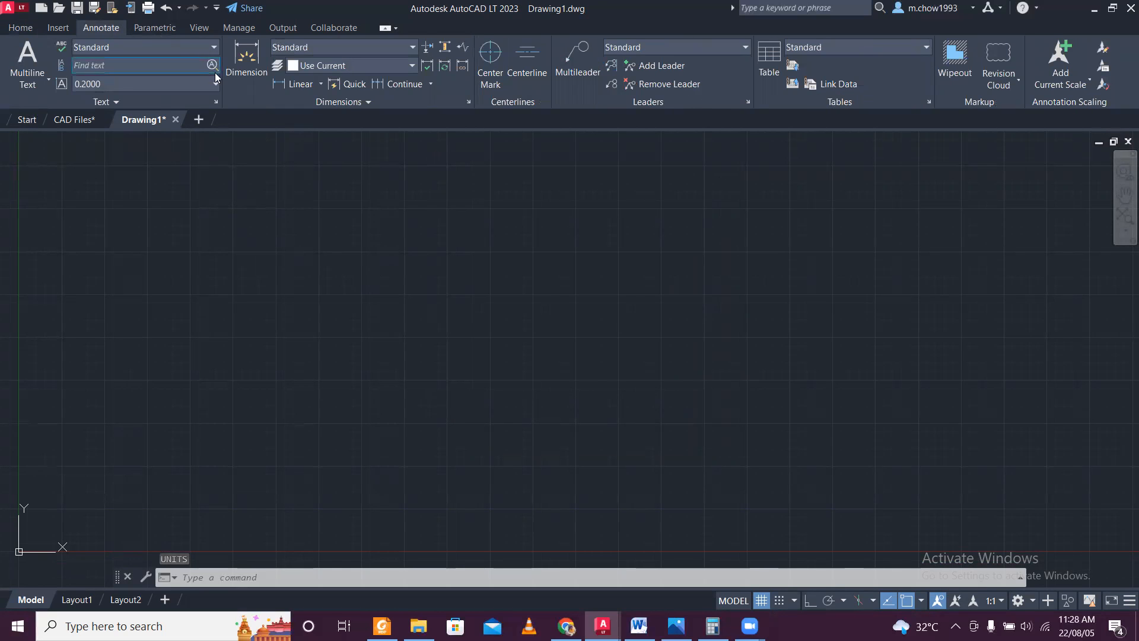
left_click(217, 102)
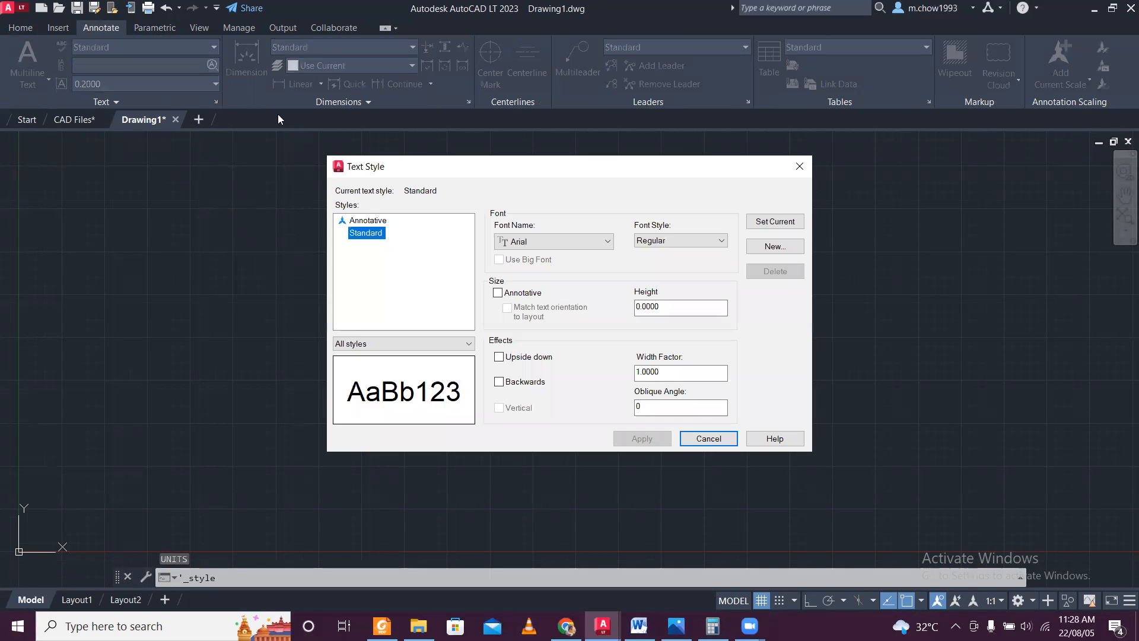
left_click(804, 248)
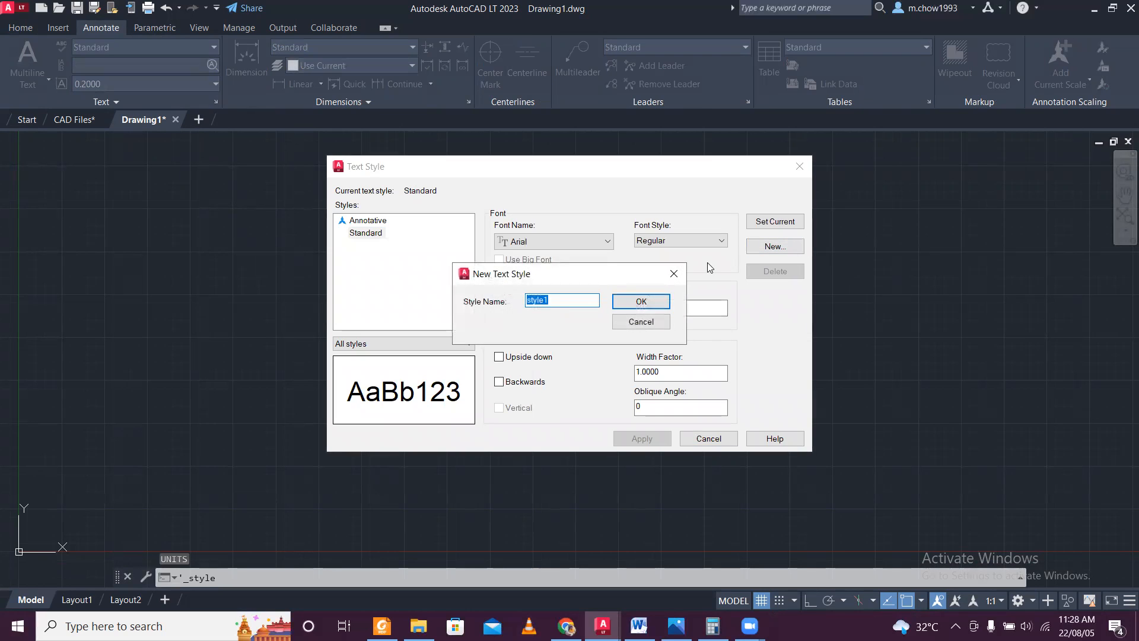
type("D100")
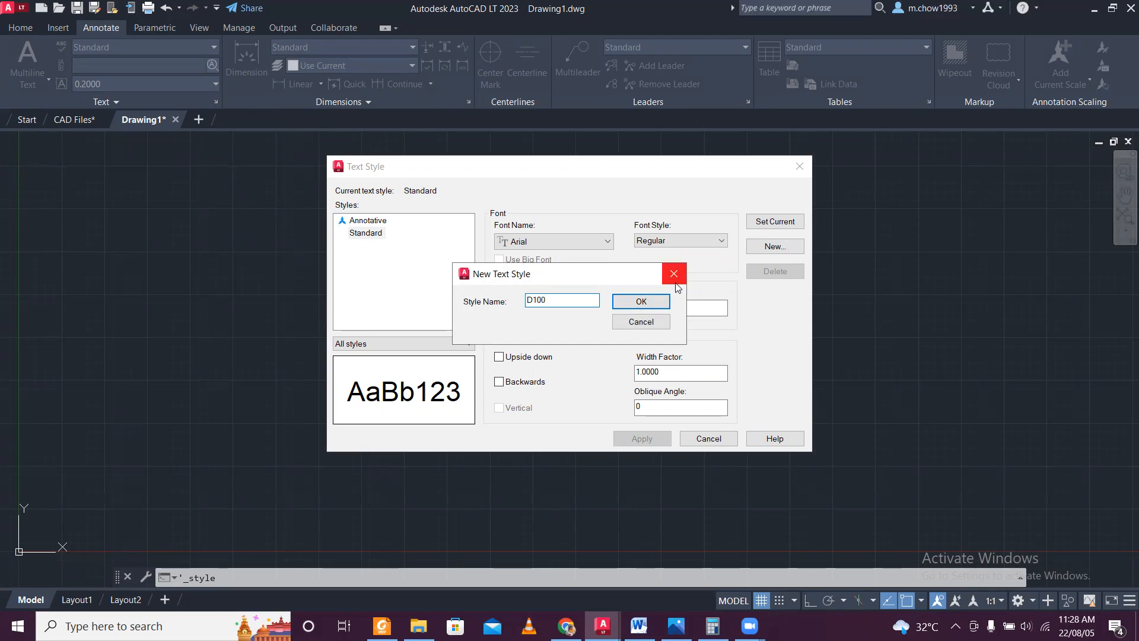
left_click(663, 302)
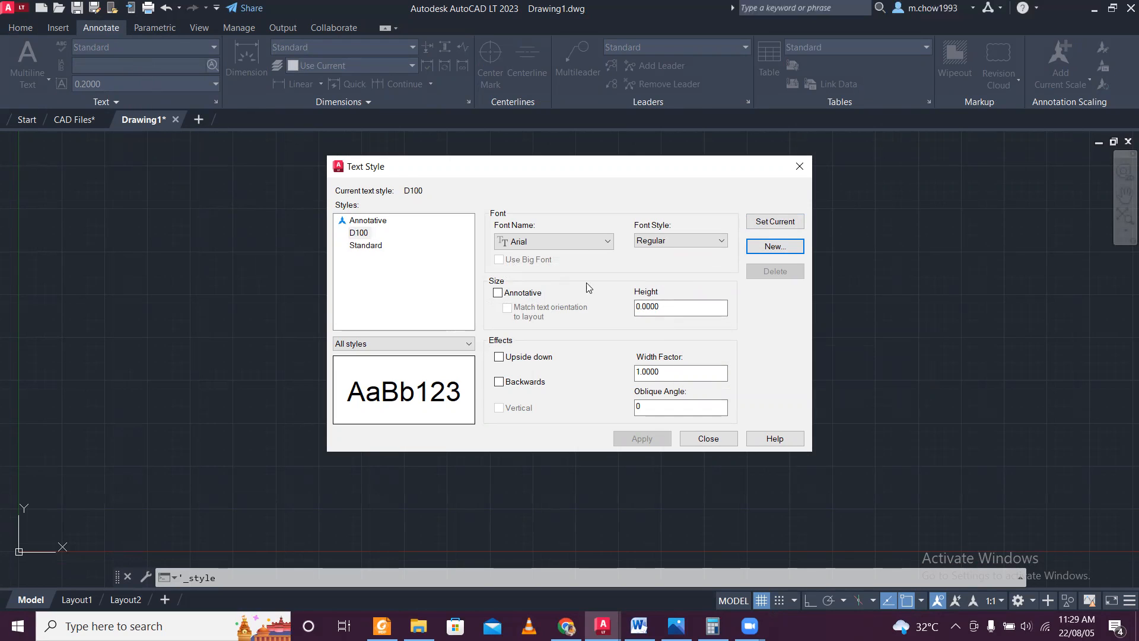
Set the D100 text style's height to 0.15, apply it and close the text style settings.
double_click(677, 309)
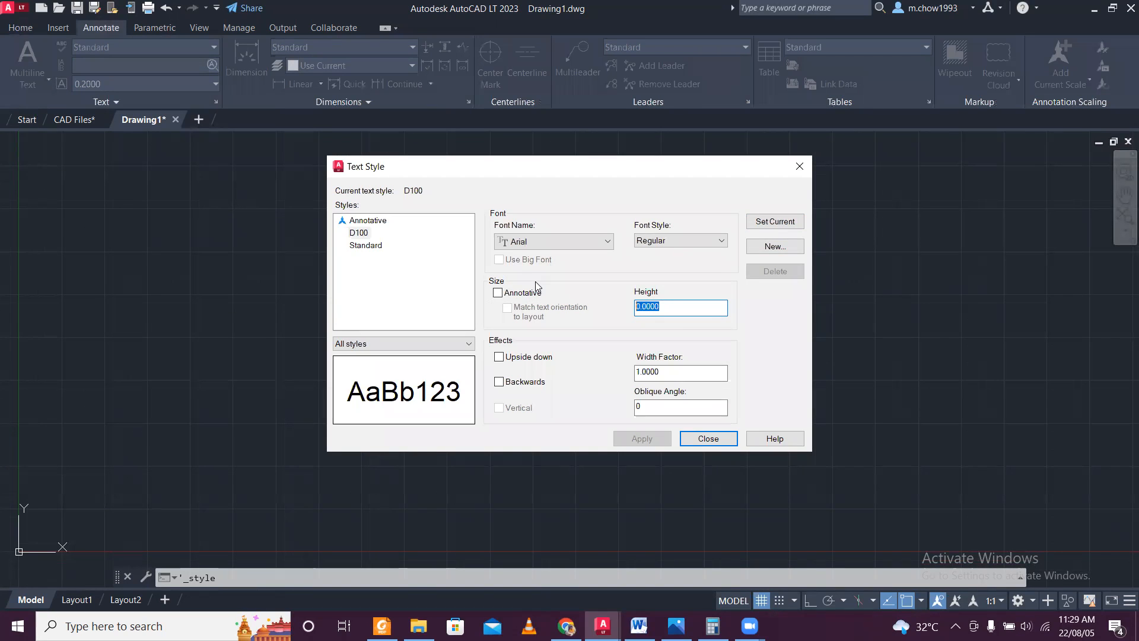
type(".15")
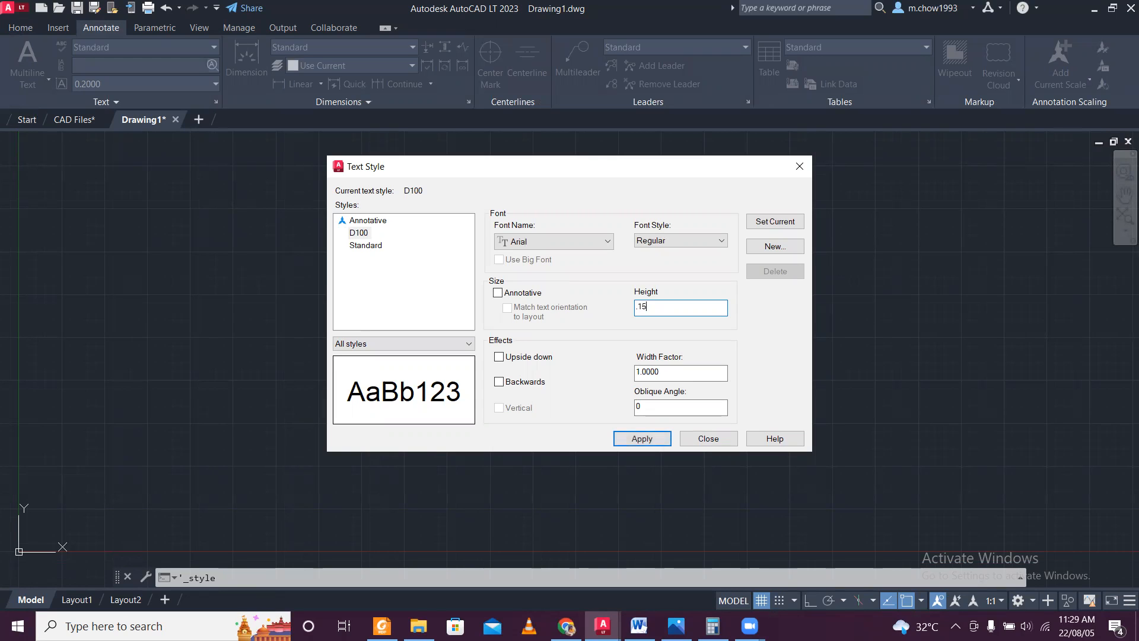
left_click(649, 442)
left_click(715, 440)
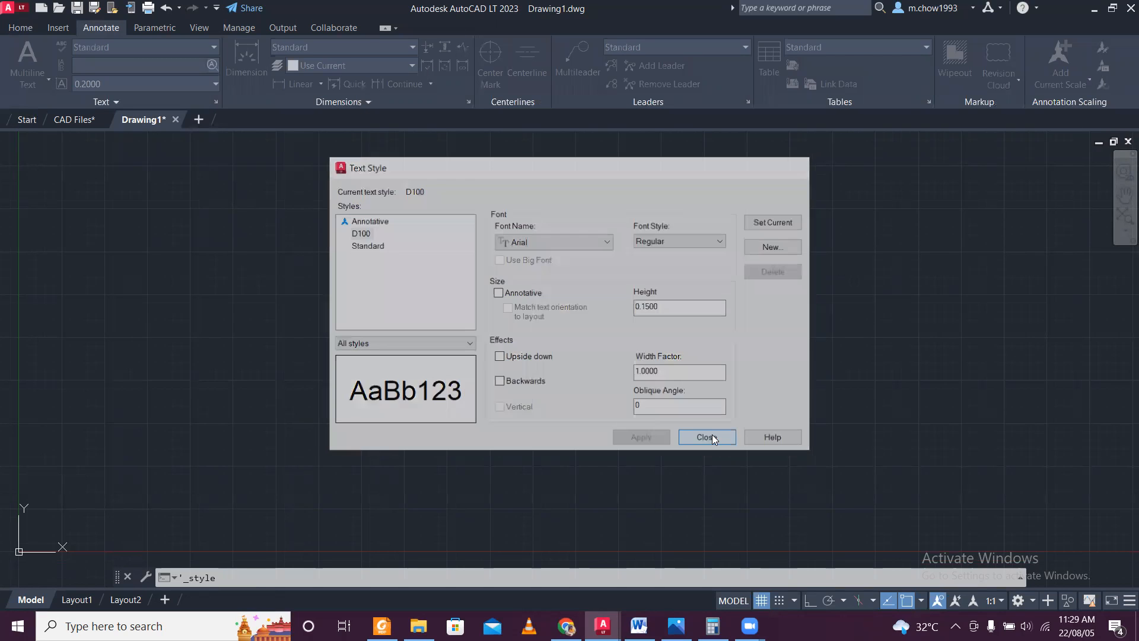
Start a new dimension style named D100 based on Standard and open its settings.
left_click(469, 101)
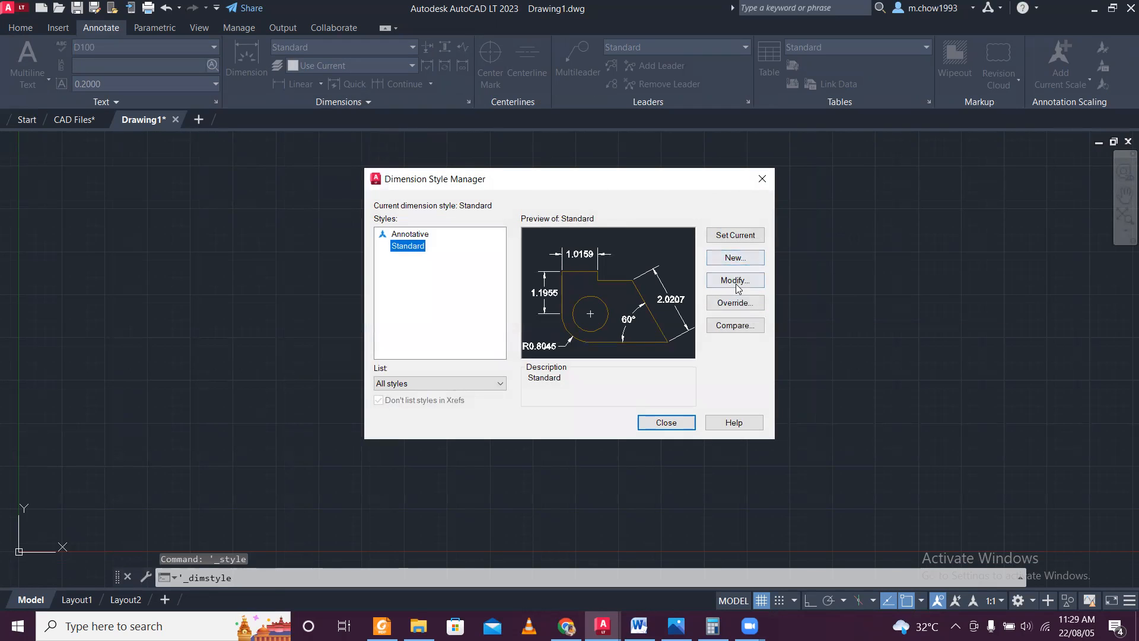
left_click(742, 261)
type("D")
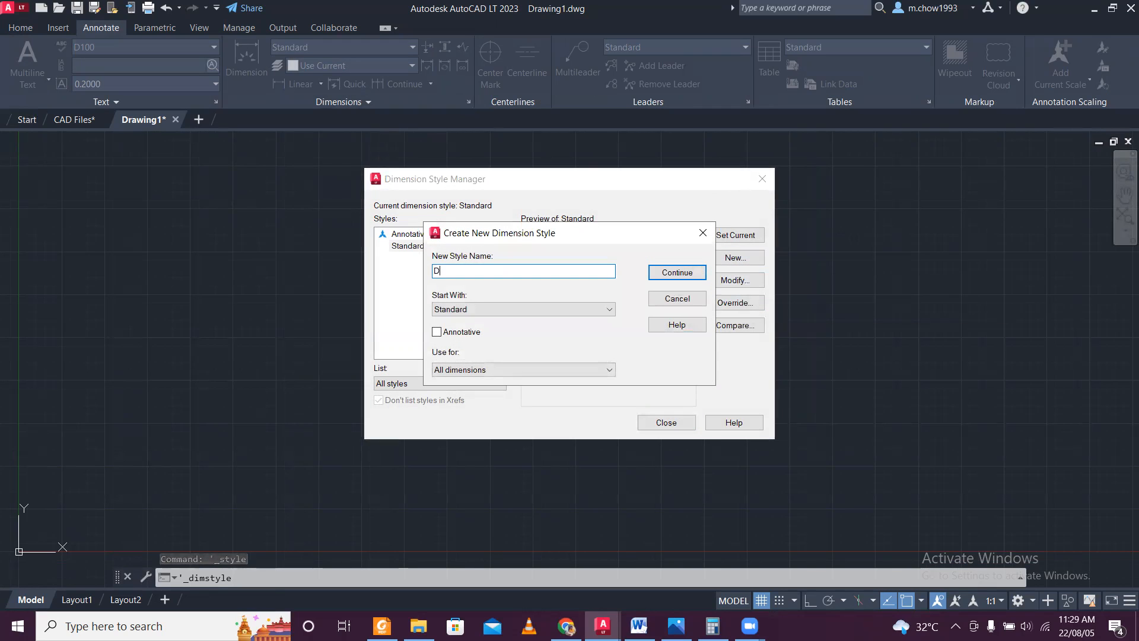
type("100")
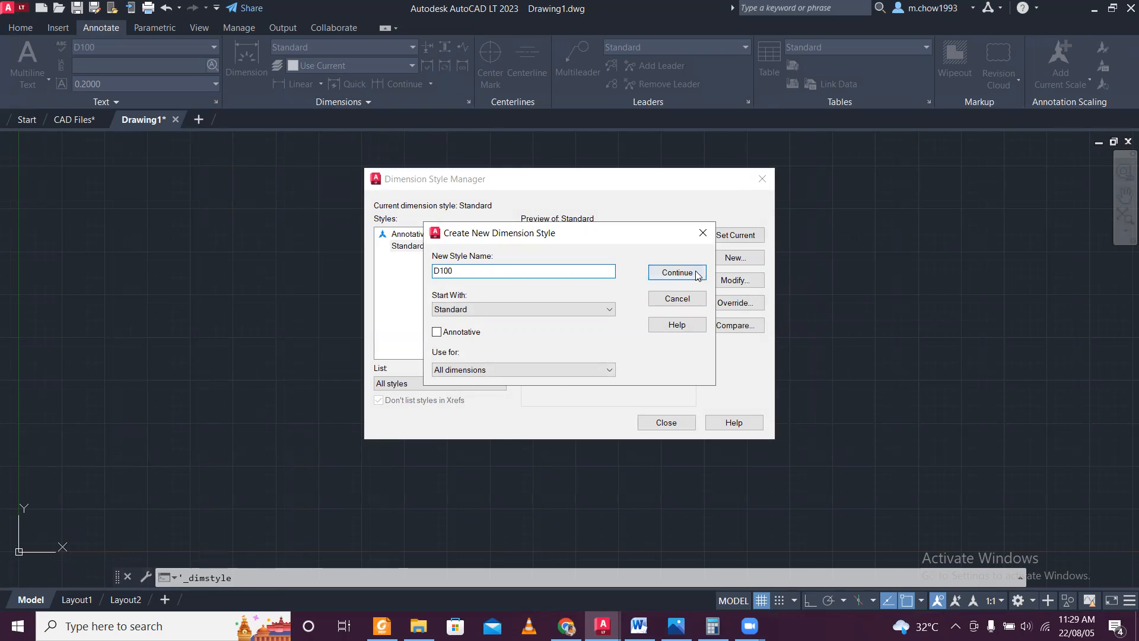
left_click(697, 275)
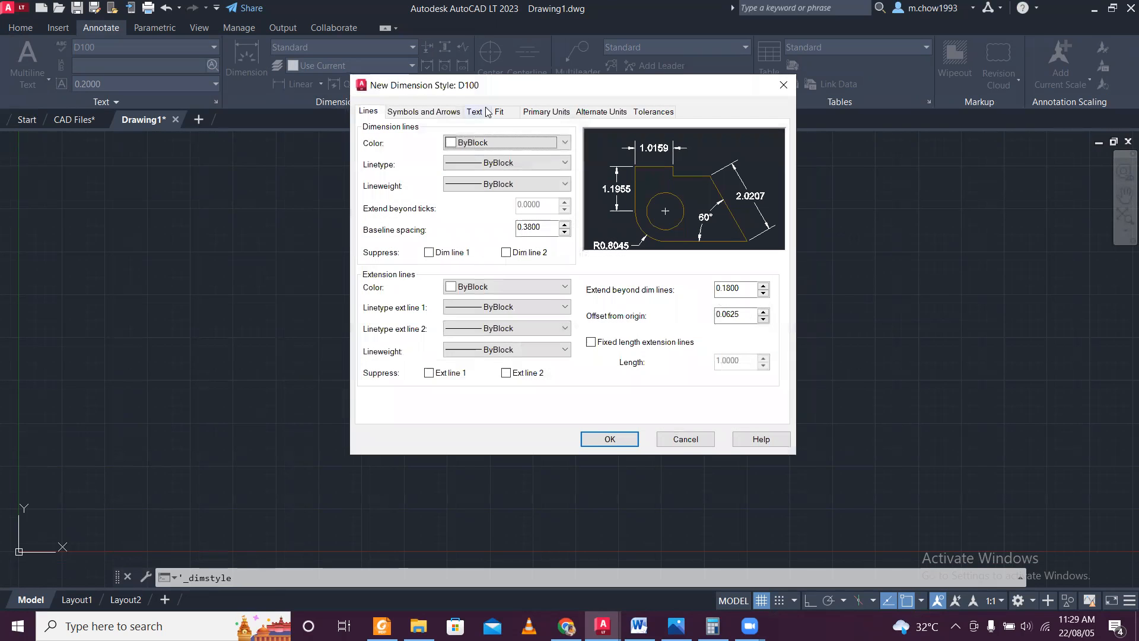
left_click(544, 111)
left_click(525, 142)
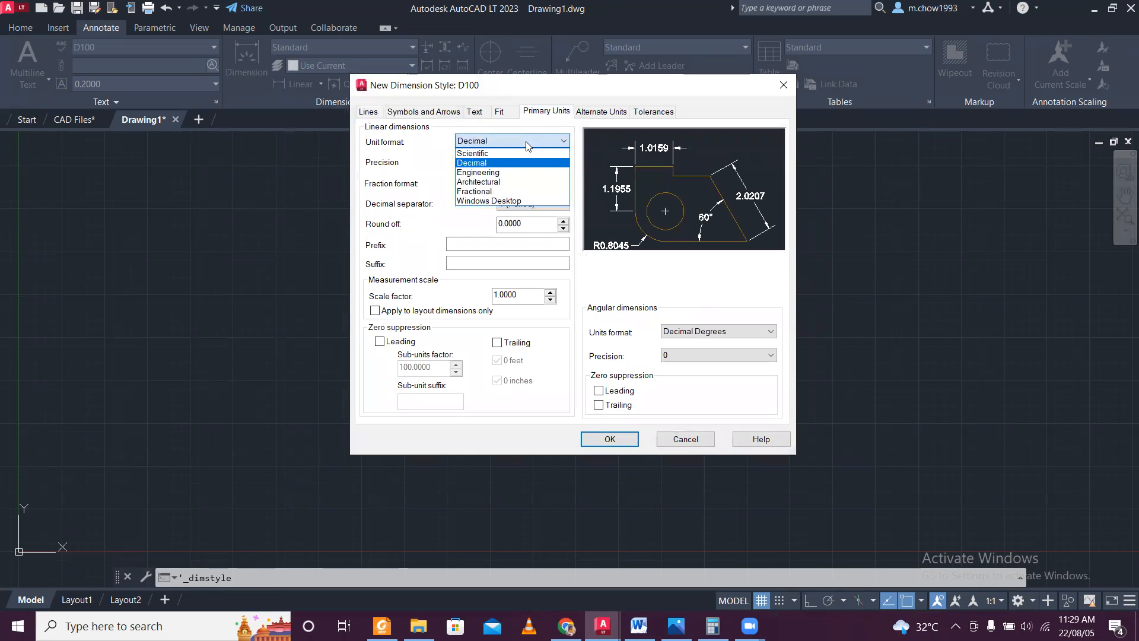
left_click(527, 144)
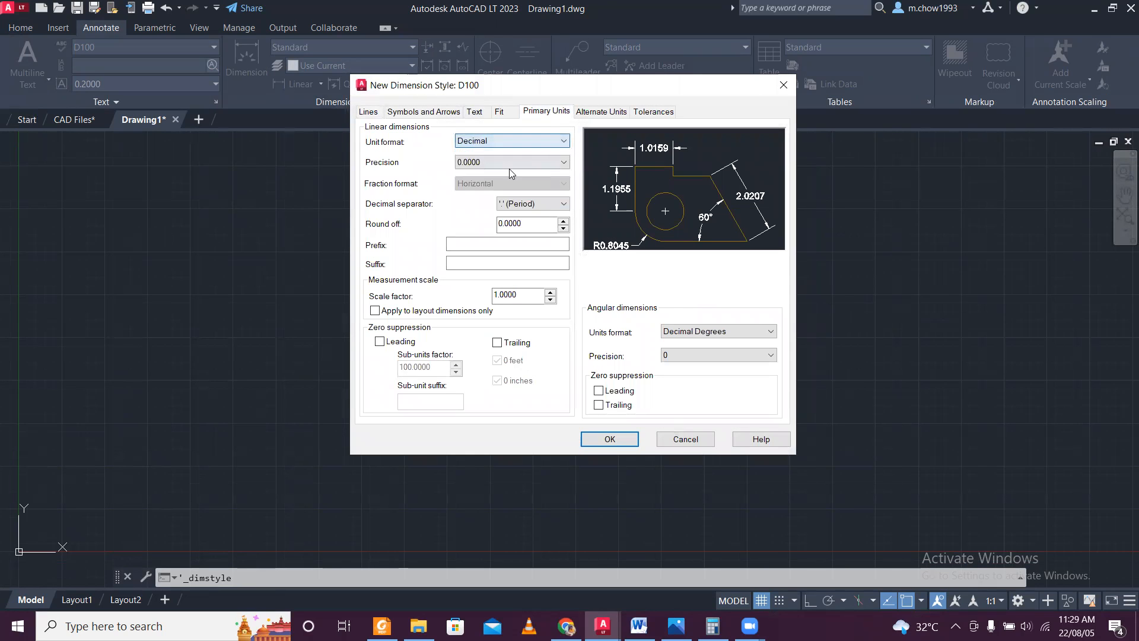
left_click(376, 112)
Set the D100 dimension style's arrow size to 0.15.
left_click(428, 113)
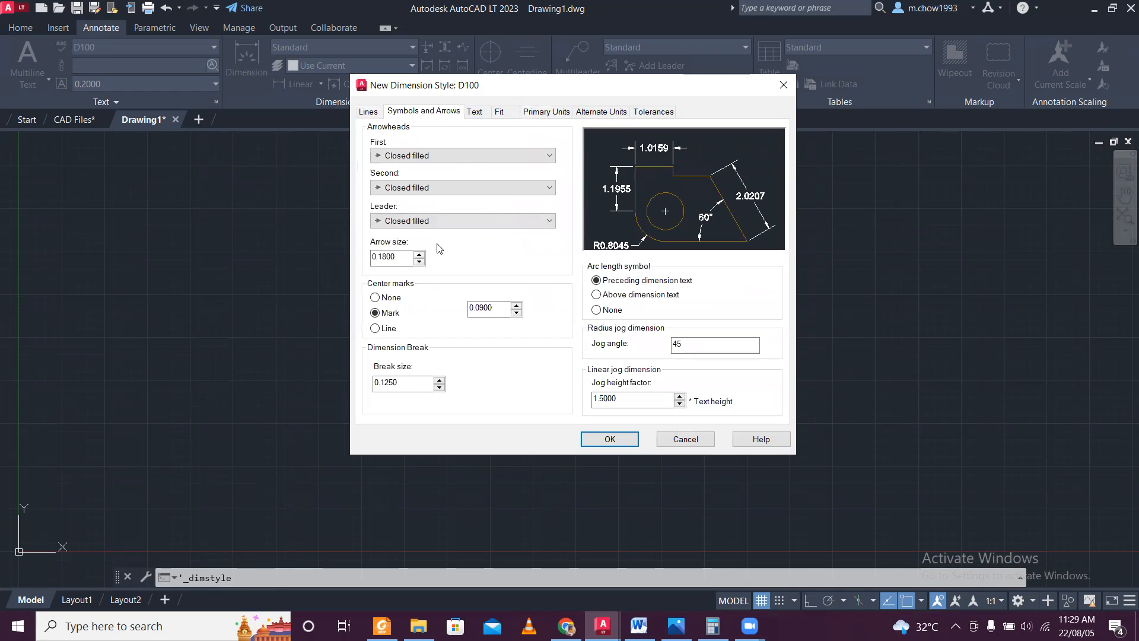
left_click_drag(411, 257, 310, 248)
type(".15")
Assign the D100 text style to the dimension text and align the text with the dimension line.
left_click(476, 112)
left_click(481, 148)
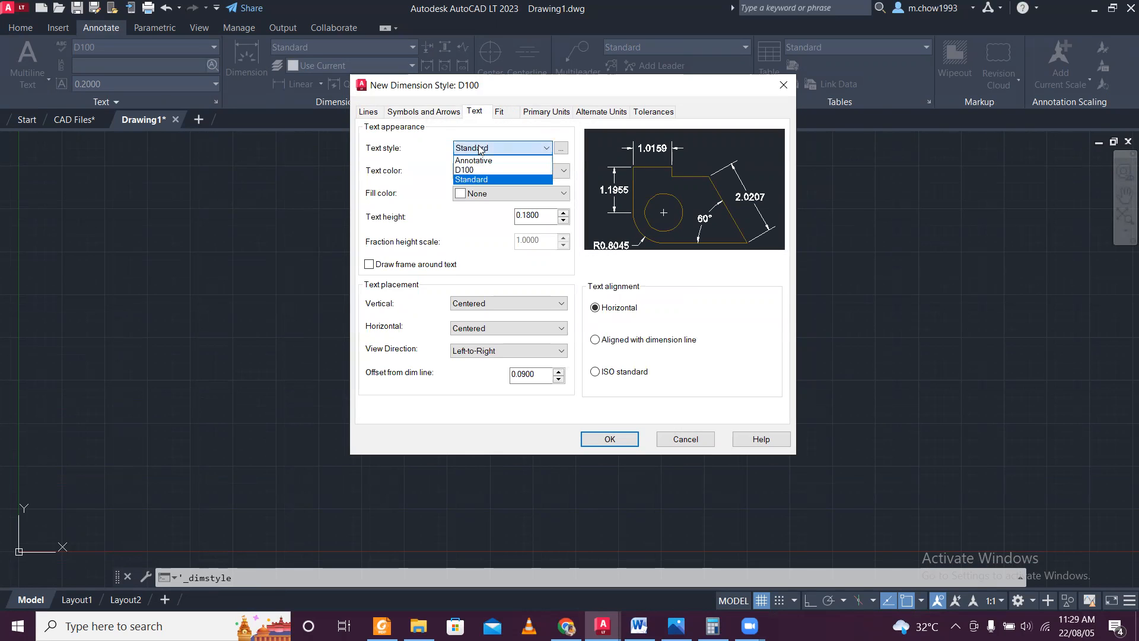
left_click(483, 171)
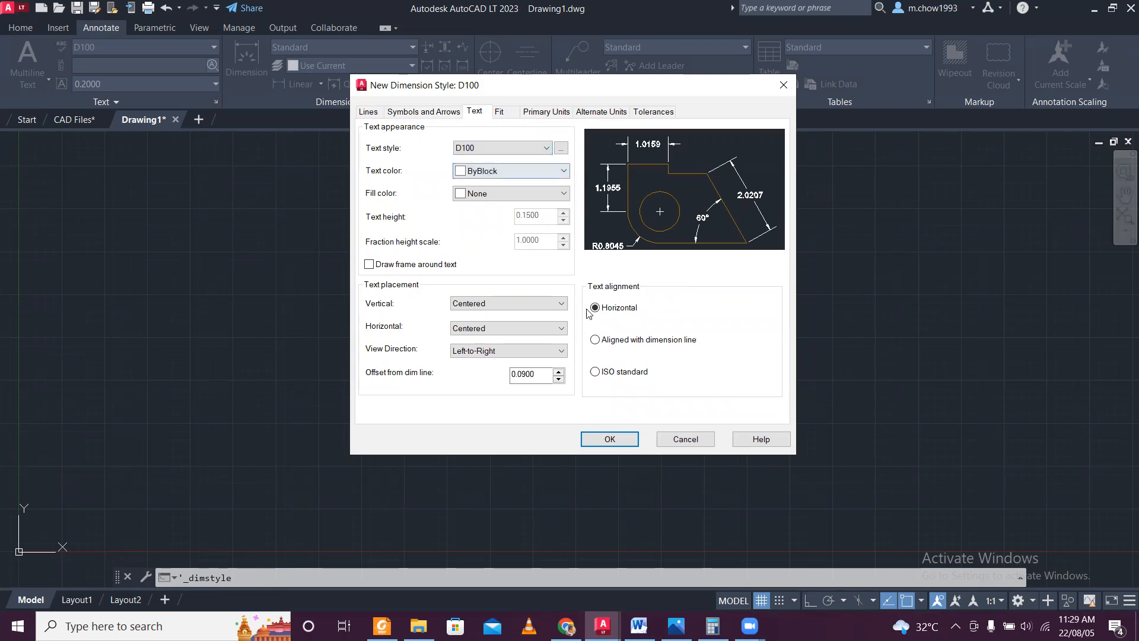
left_click(623, 342)
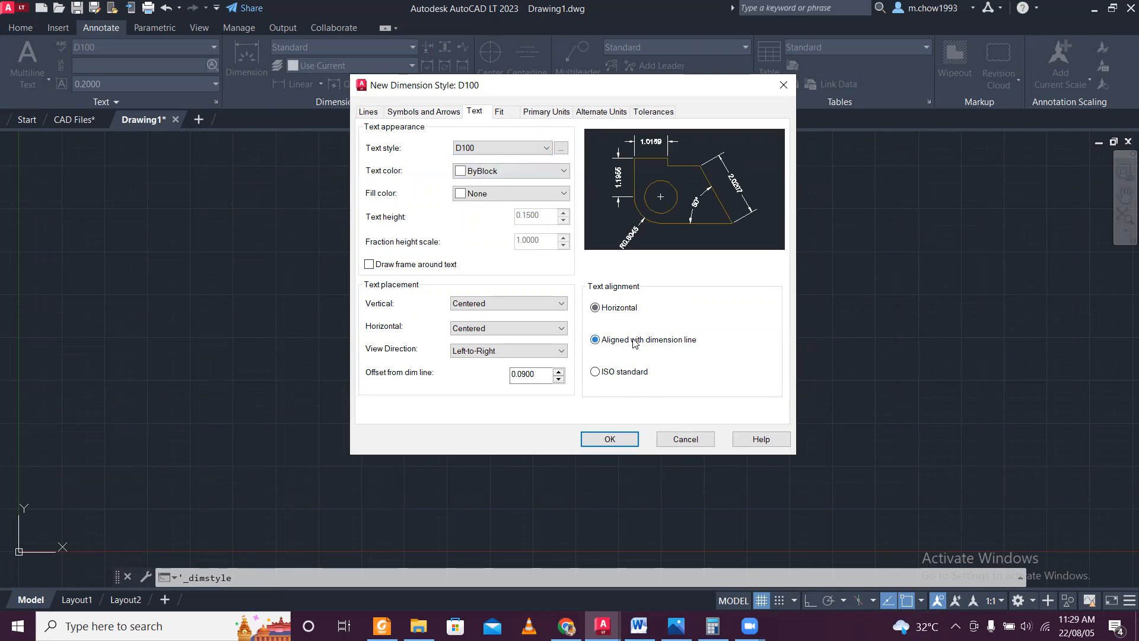
Place displaced dimension text over the dimension line without leader, then save the D100 dimension style and make it current.
left_click(511, 114)
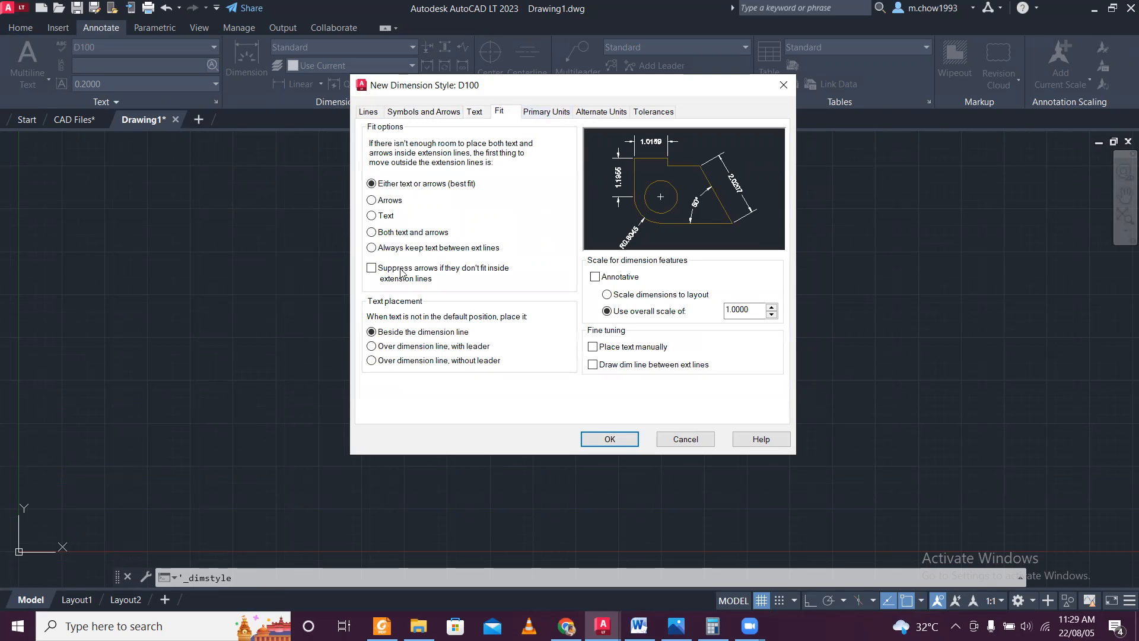
left_click(409, 360)
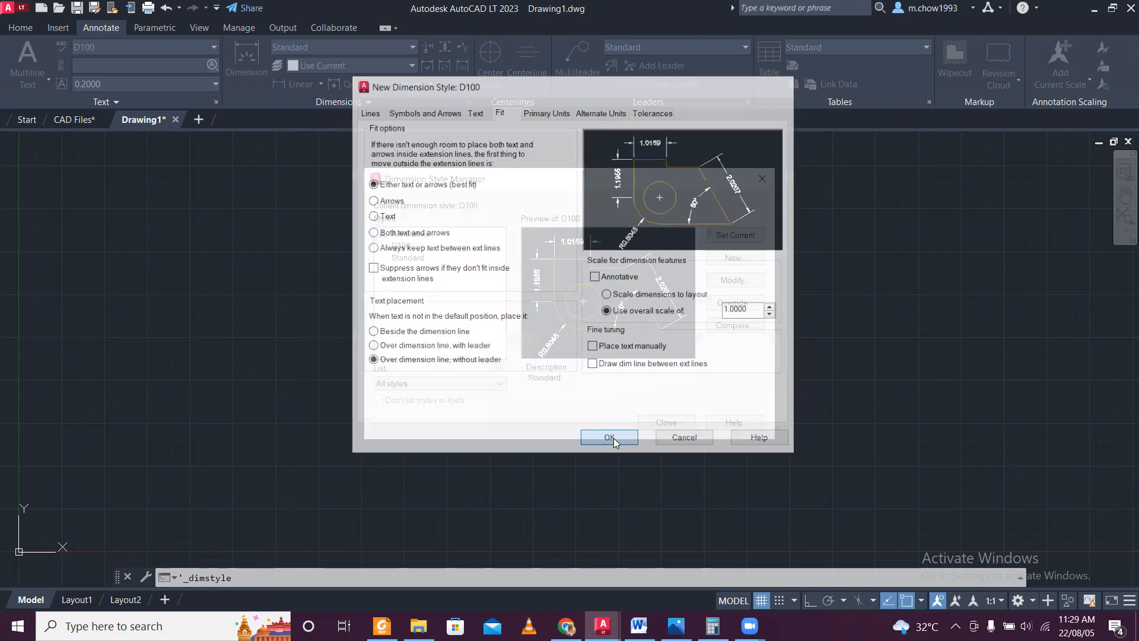
left_click(611, 438)
left_click(741, 238)
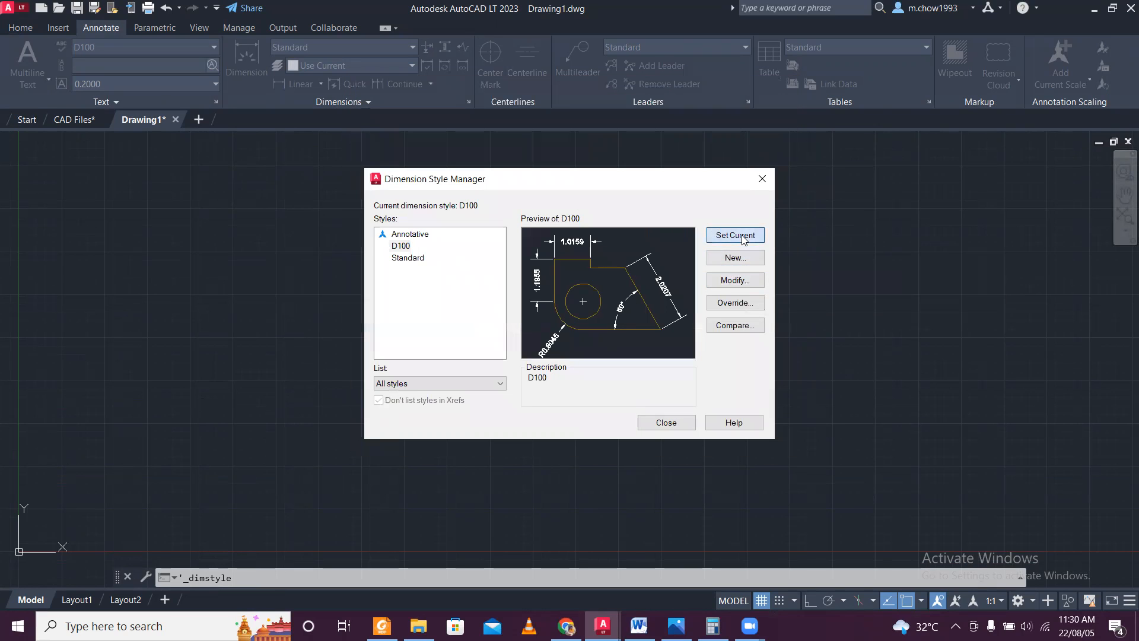
left_click(664, 423)
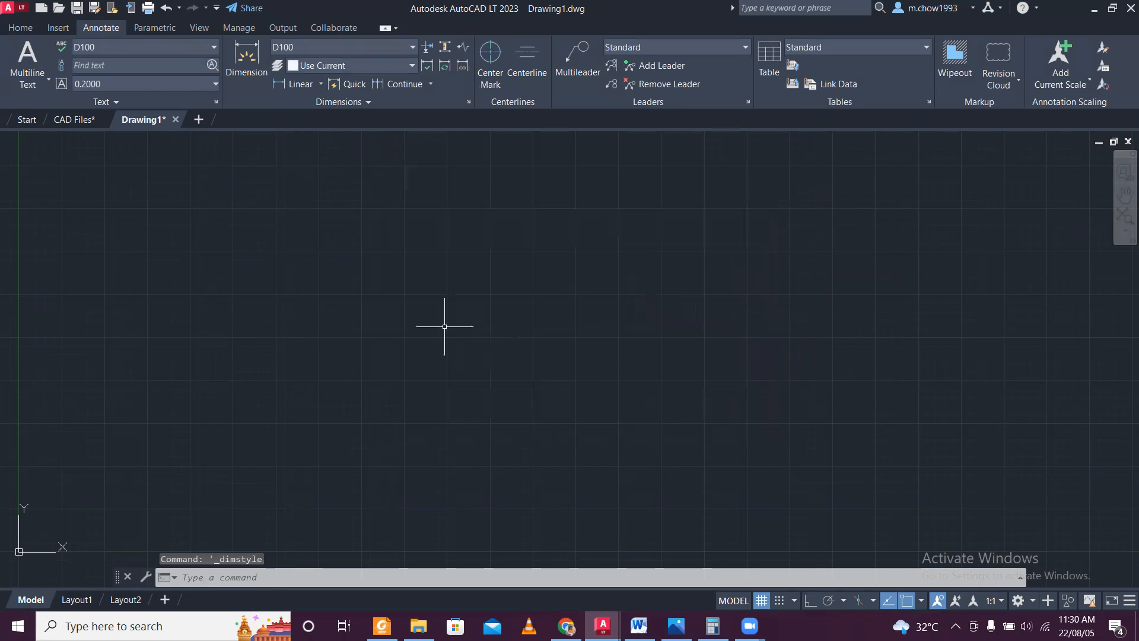
Save the new drawing as "CAD File meter" in the STAAD VIDEO folder.
left_click(19, 12)
mouse_move(61, 196)
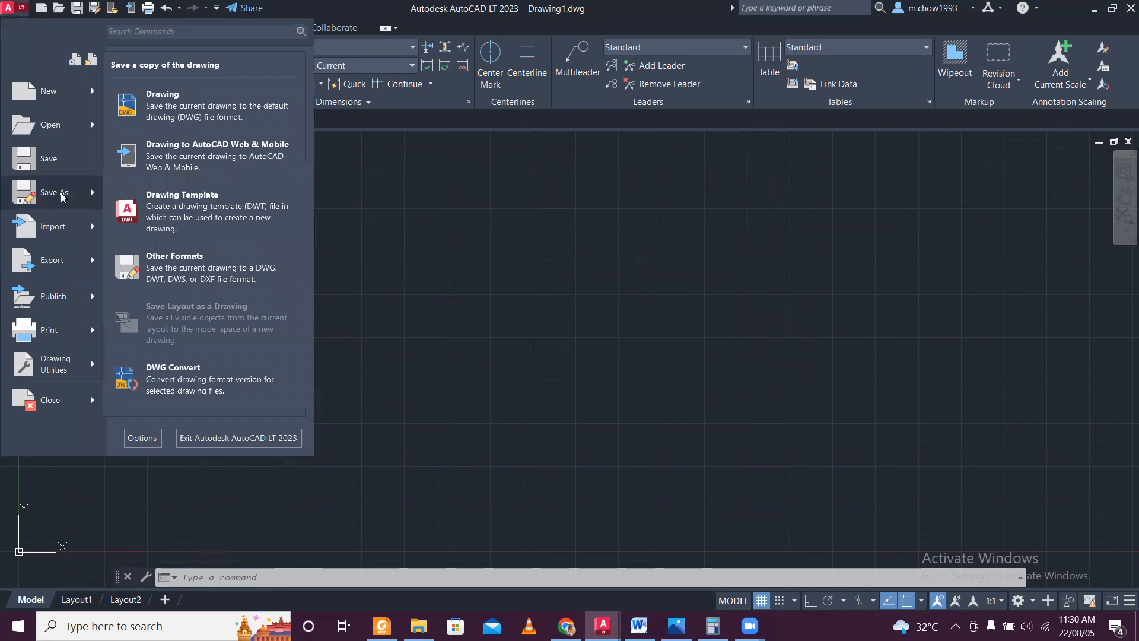
left_click(200, 117)
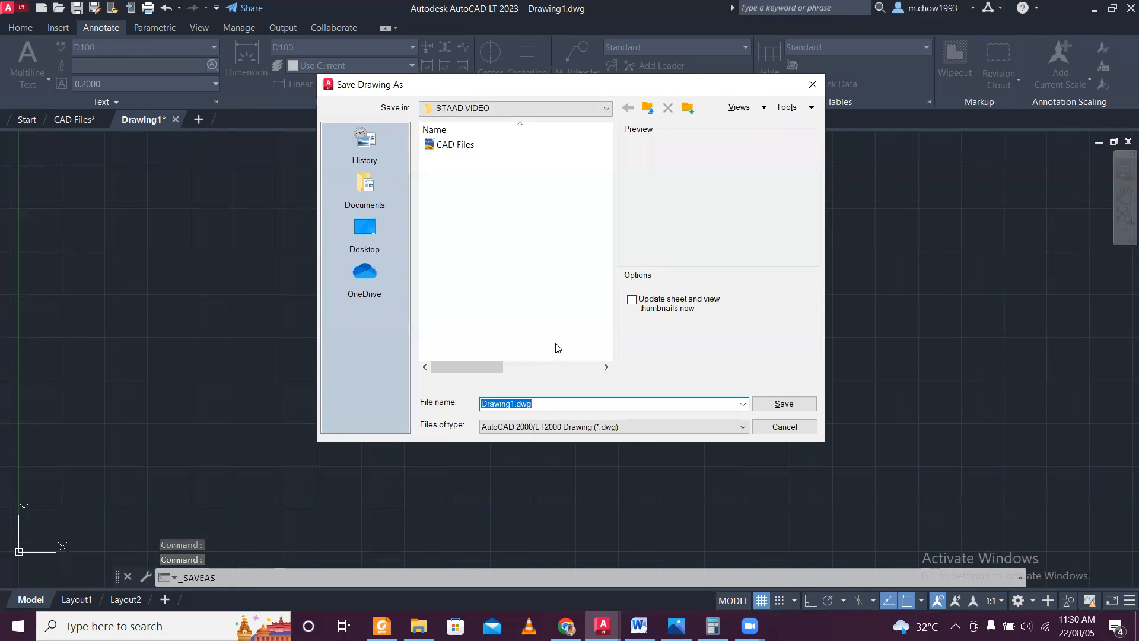
type("CAD ")
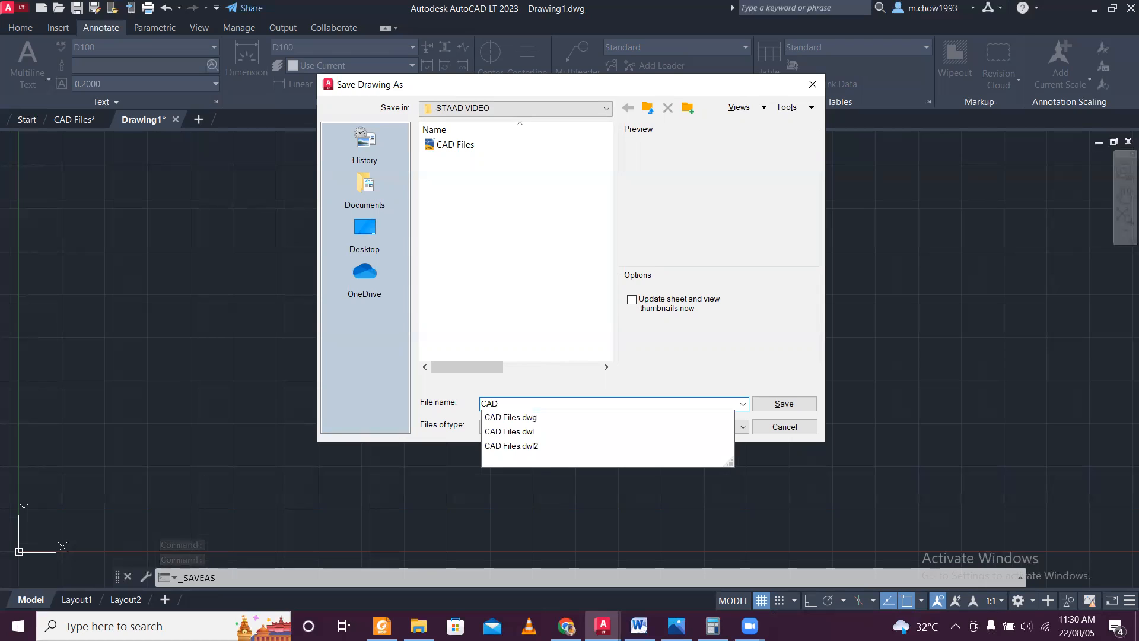
type("File ")
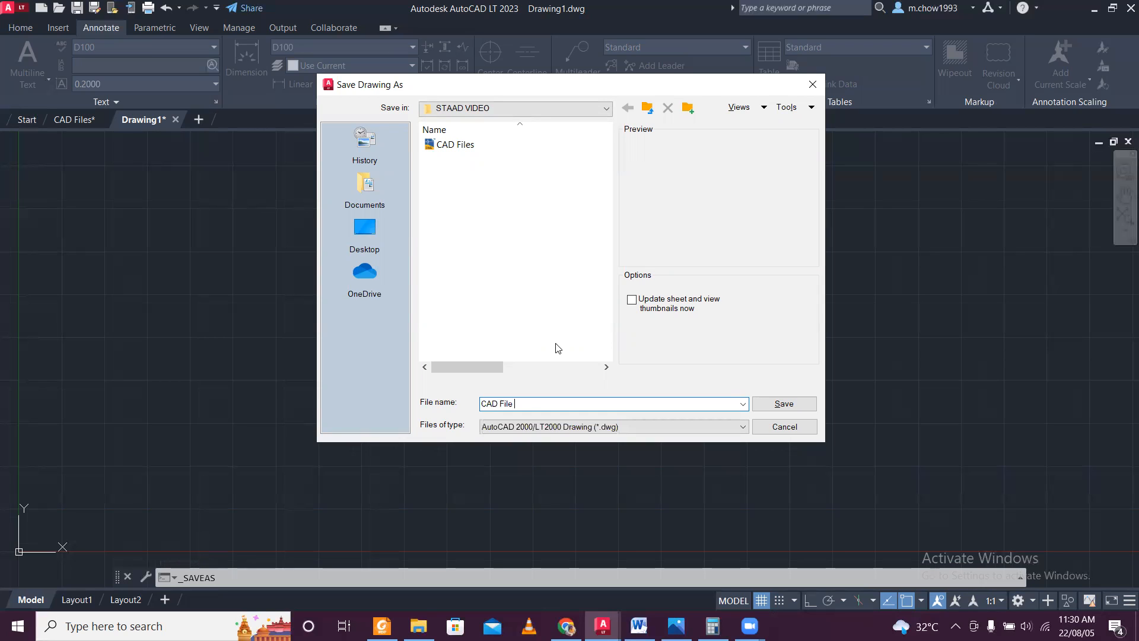
type("meter")
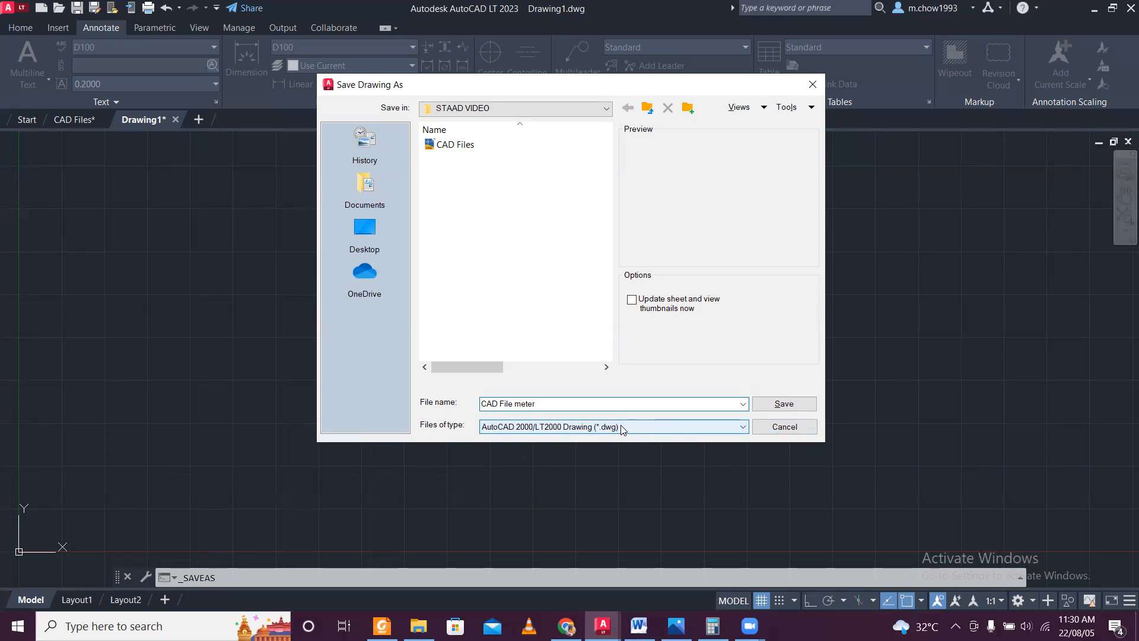
left_click(782, 406)
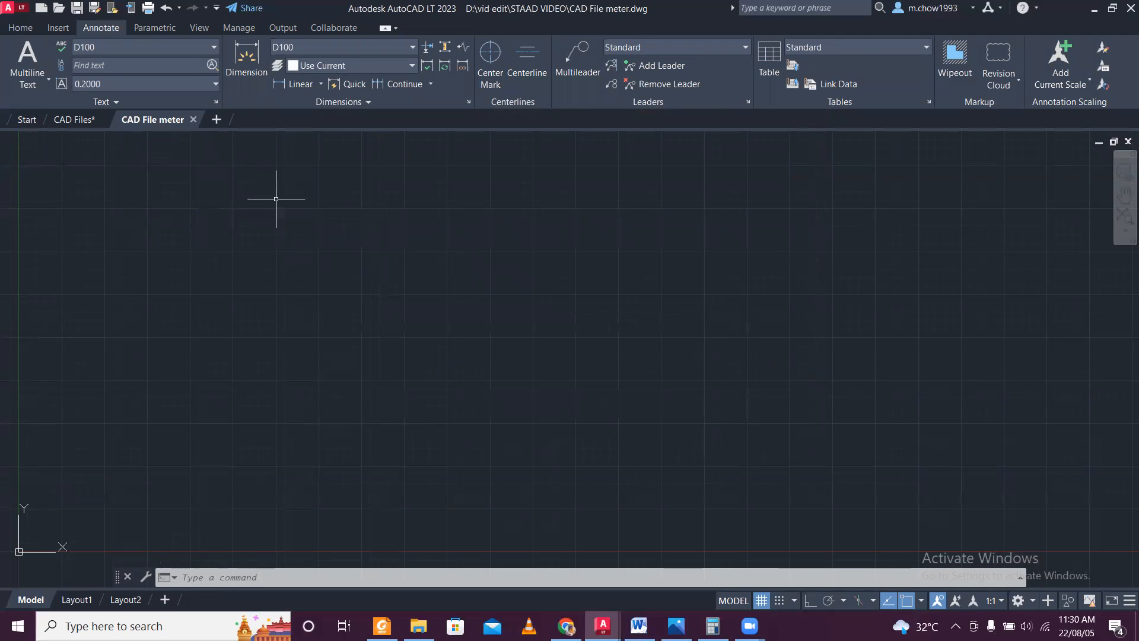
Copy the whole first floor plan from the CAD Files drawing, leaving out the door and window schedule.
left_click(77, 120)
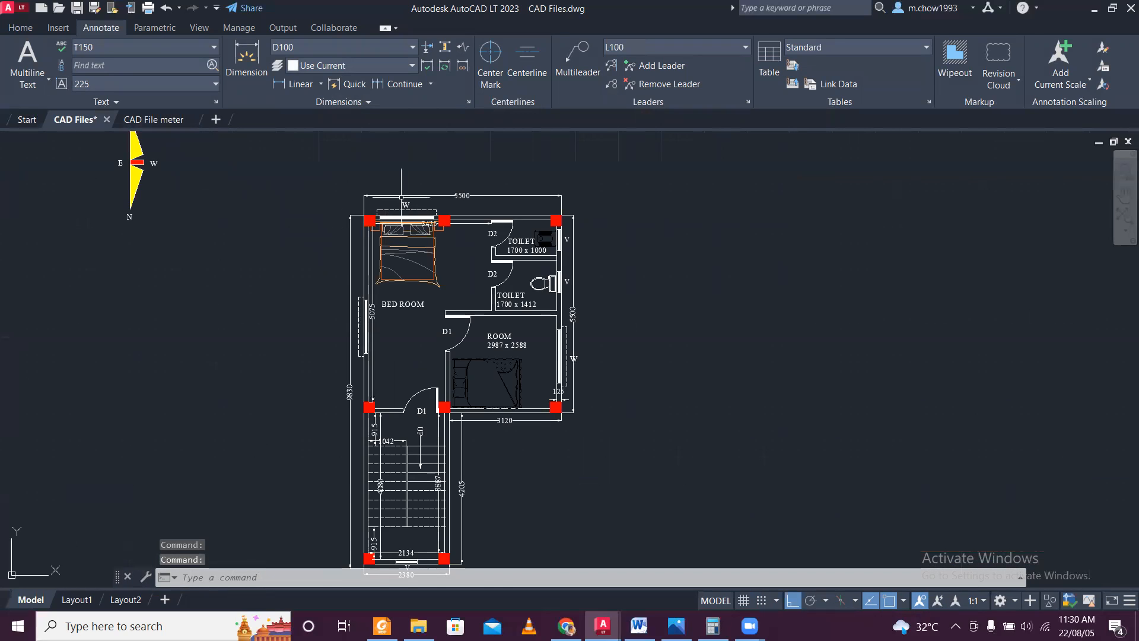
scroll(401, 196, "up", 2)
scroll(401, 197, "down", 5)
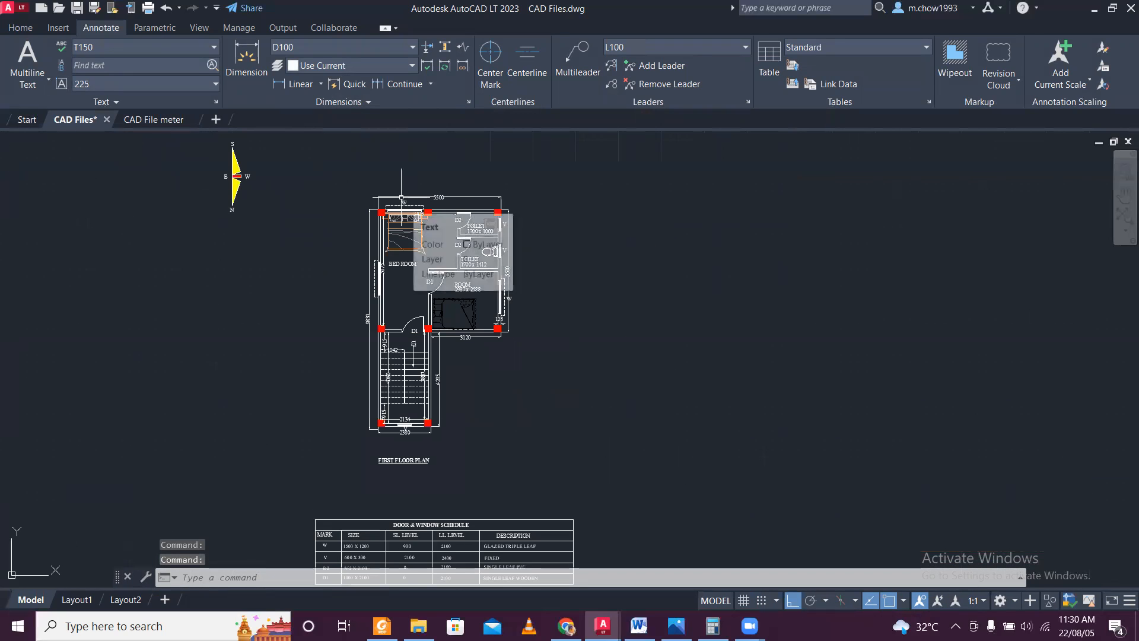
scroll(401, 197, "up", 3)
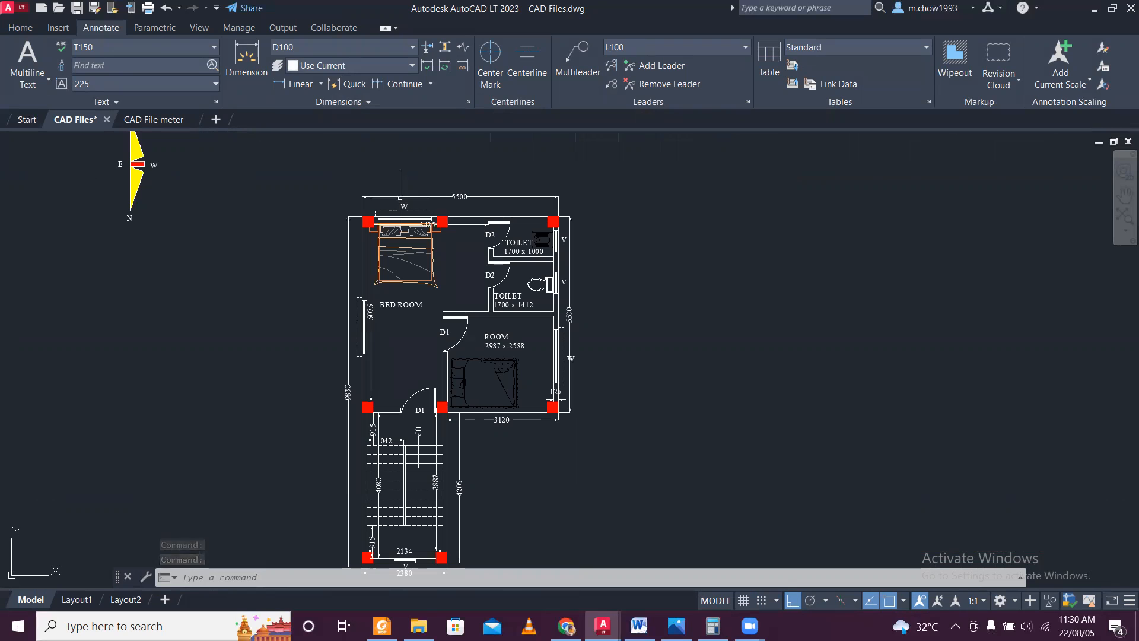
scroll(385, 199, "up", 2)
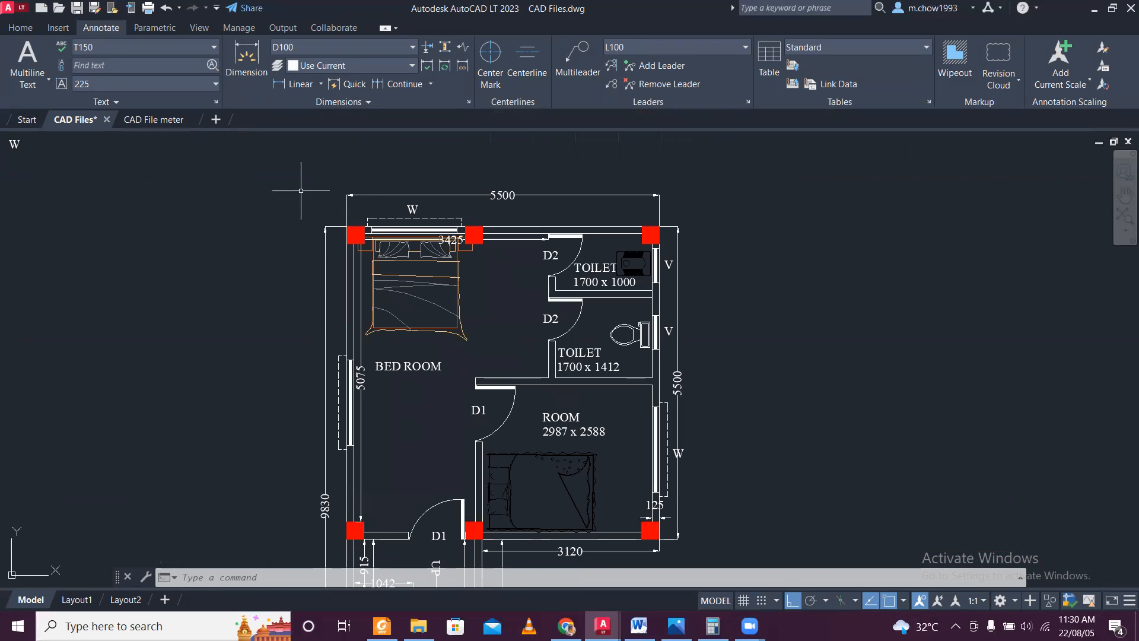
scroll(289, 171, "down", 5)
scroll(278, 169, "up", 2)
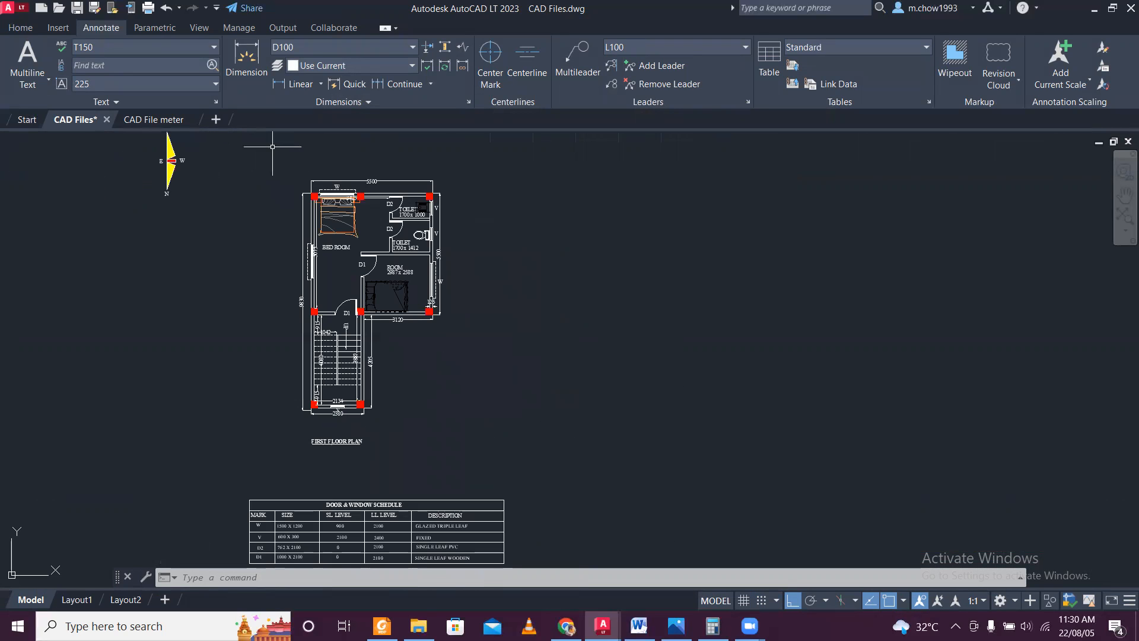
scroll(272, 147, "up", 2)
scroll(254, 156, "down", 3)
left_click(253, 155)
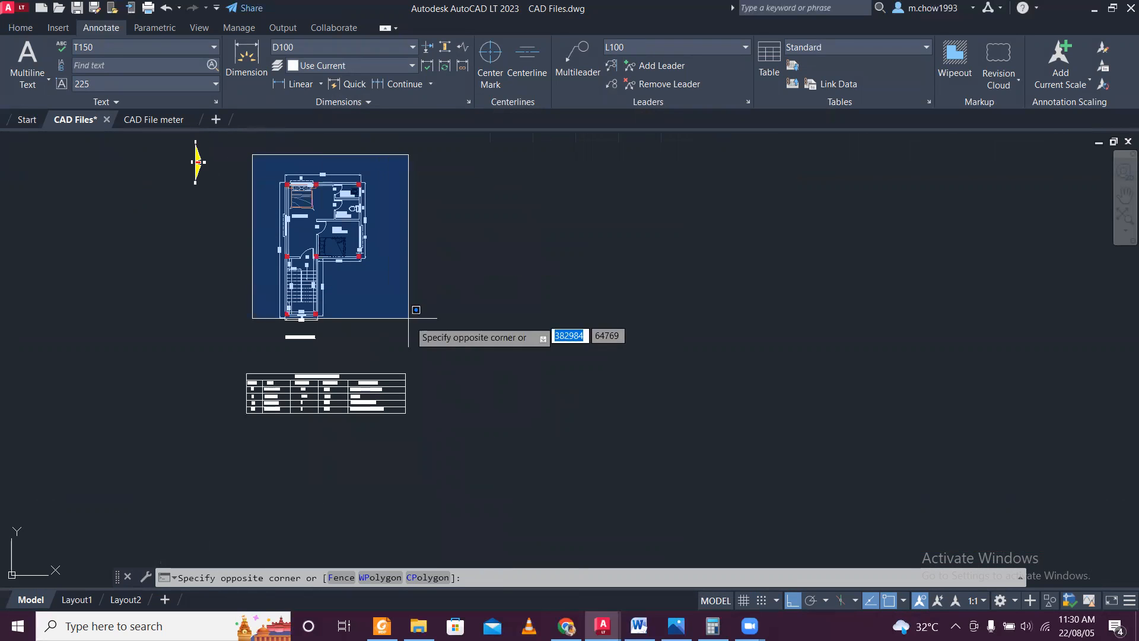
left_click(427, 348)
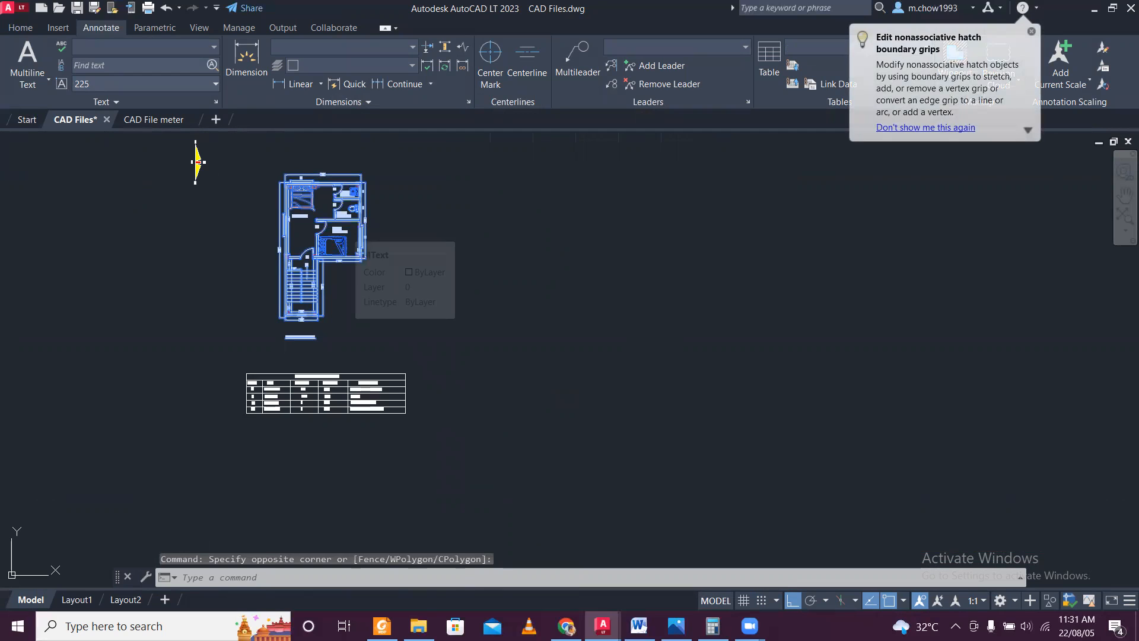
key("ctrl+c")
Paste the copied floor plan into the CAD File meter drawing and zoom to show all objects.
left_click(154, 119)
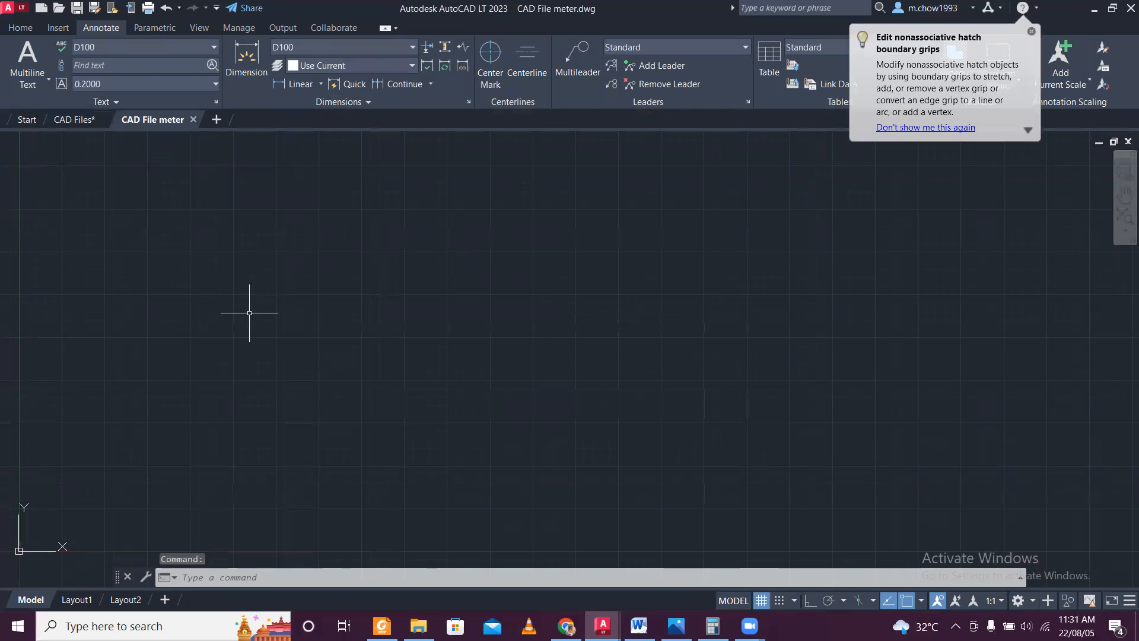
key("ctrl+v")
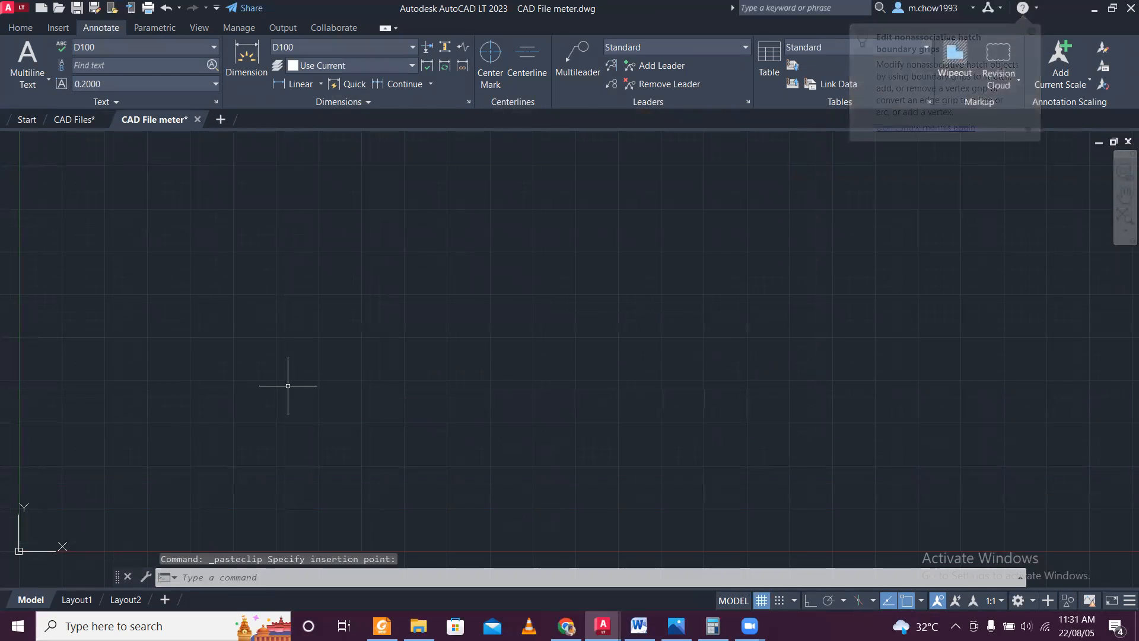
scroll(245, 157, "up", 5)
scroll(245, 157, "down", 5)
left_click(244, 157)
type("z")
key("Return")
type("a")
key("Return")
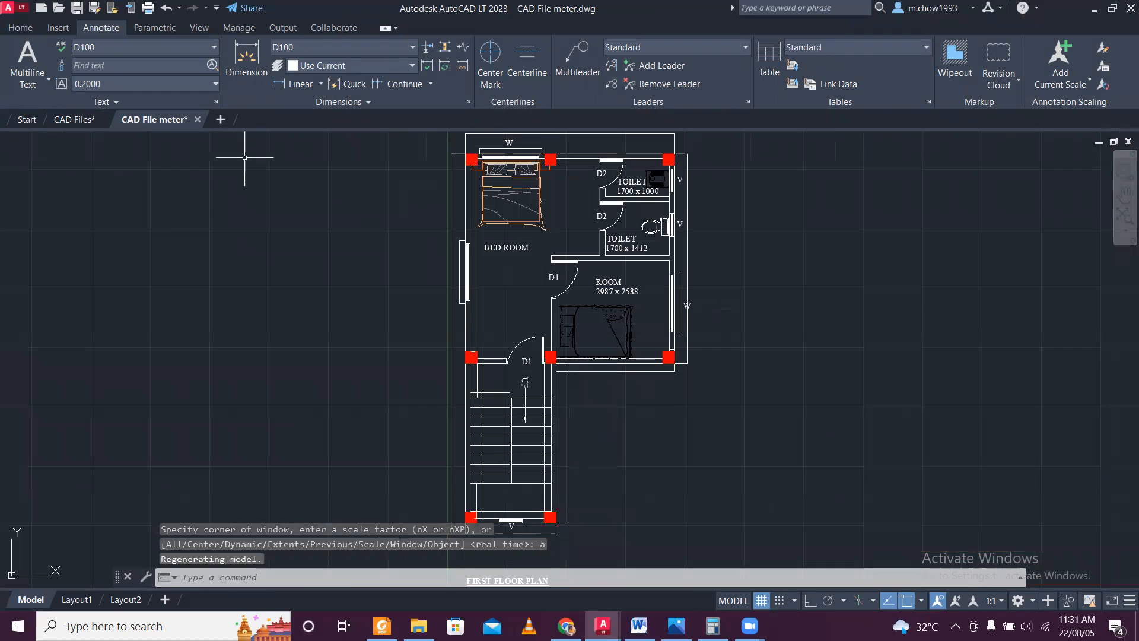
scroll(297, 225, "down", 3)
scroll(420, 196, "up", 2)
scroll(350, 238, "up", 4)
scroll(349, 240, "down", 4)
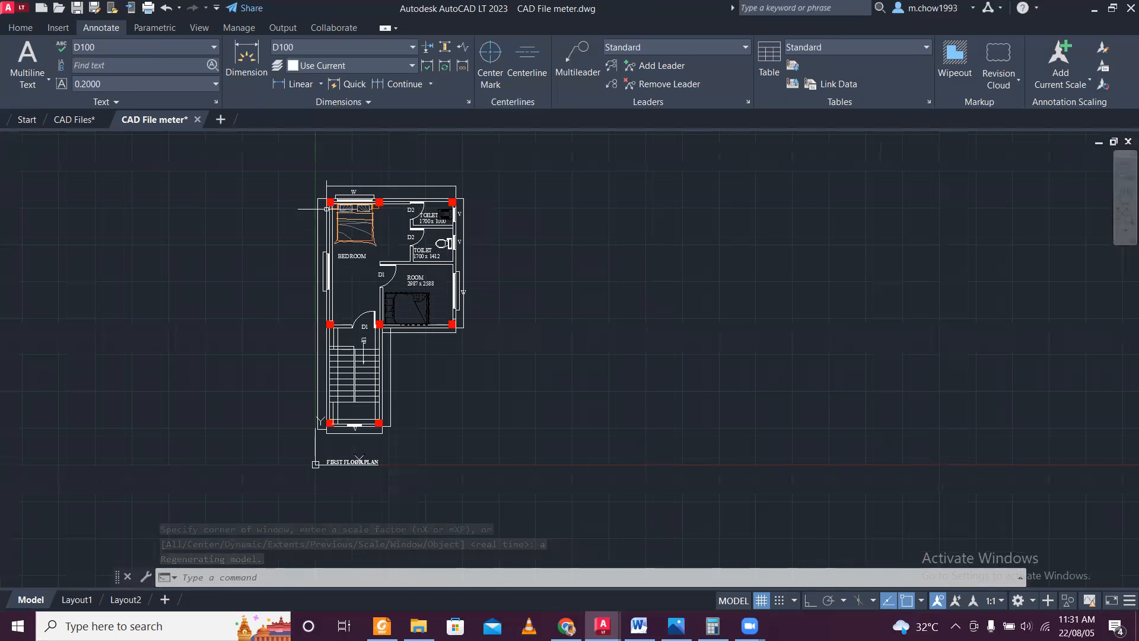
scroll(380, 195, "up", 4)
left_click(452, 213)
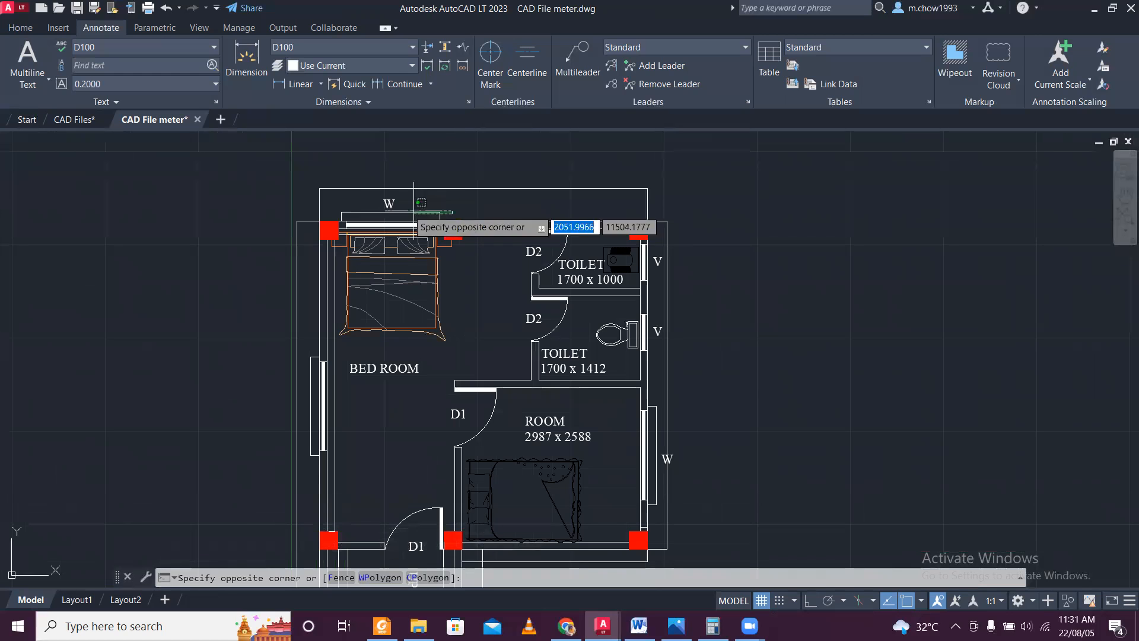
left_click(317, 257)
scroll(319, 309, "down", 4)
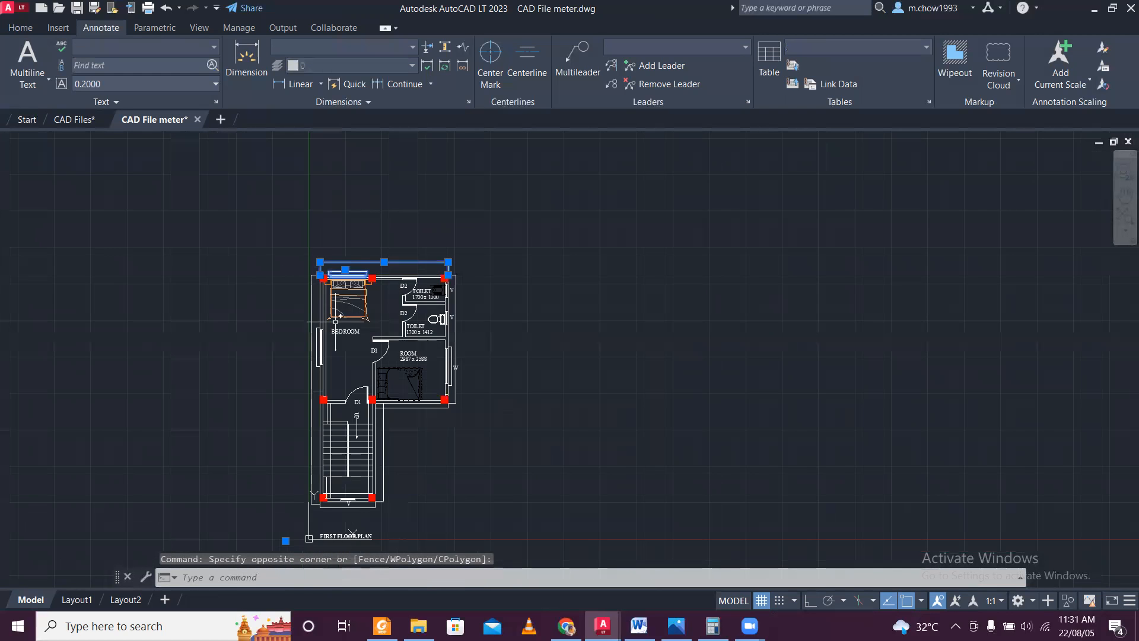
scroll(341, 324, "up", 4)
left_click(375, 372)
left_click(338, 271)
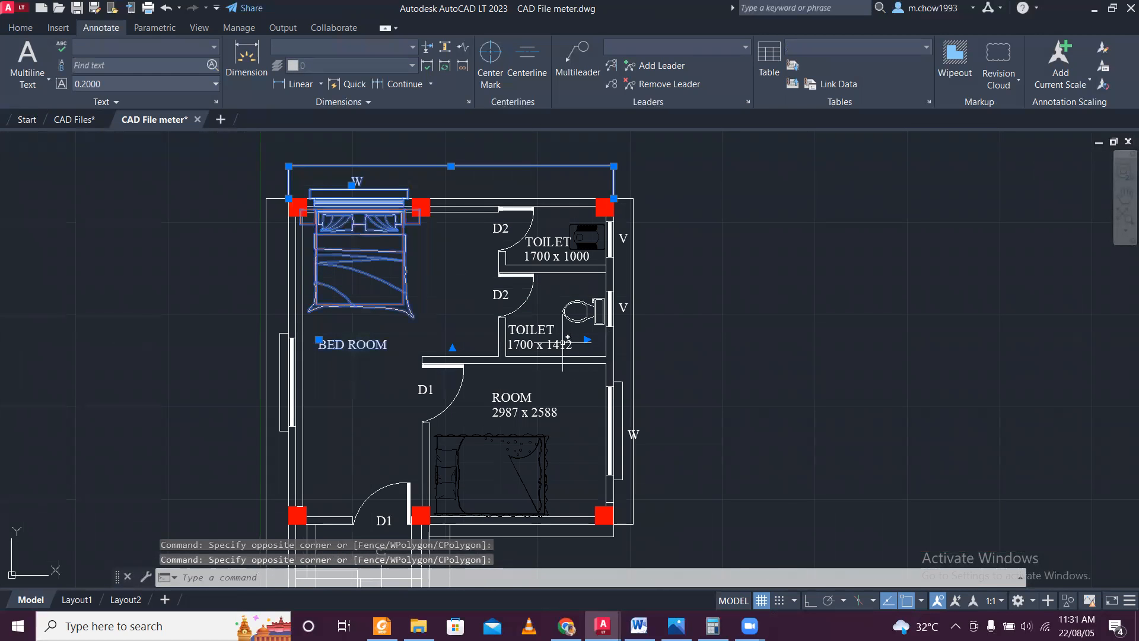
key("Escape")
Erase the BED ROOM label together with all similar text in the pasted floor plan.
left_click(356, 344)
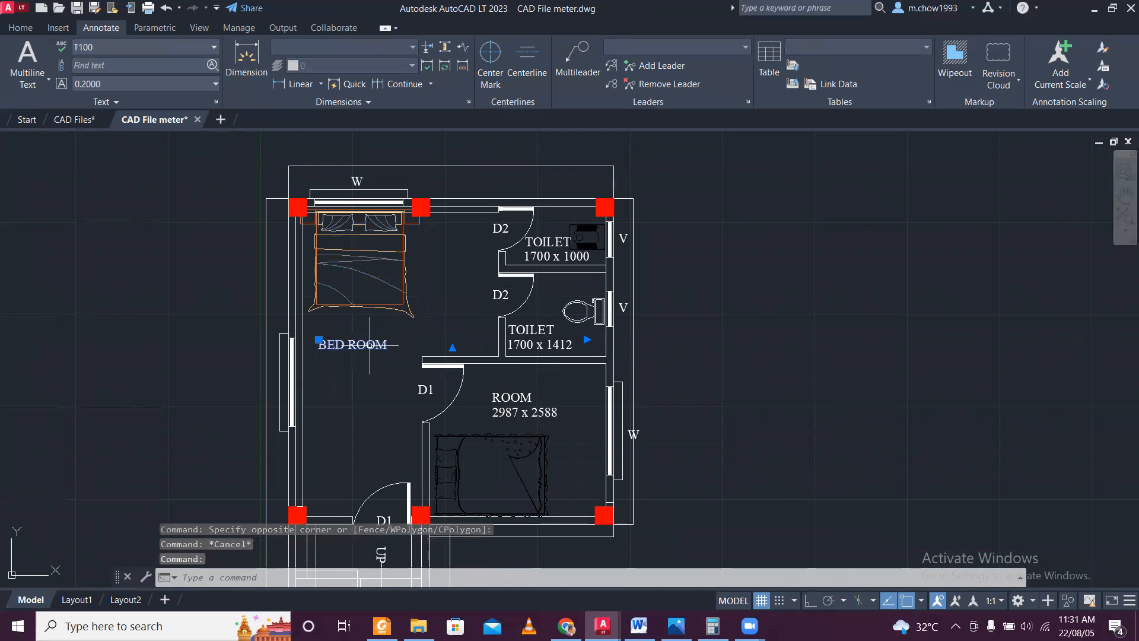
right_click(370, 343)
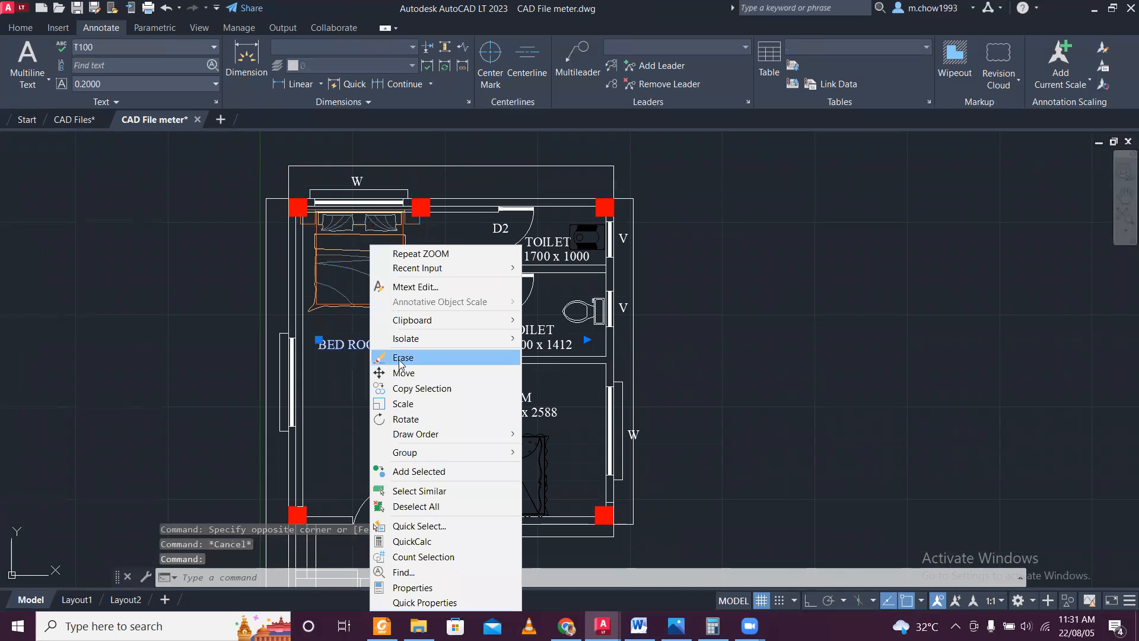
left_click(447, 491)
key("Delete")
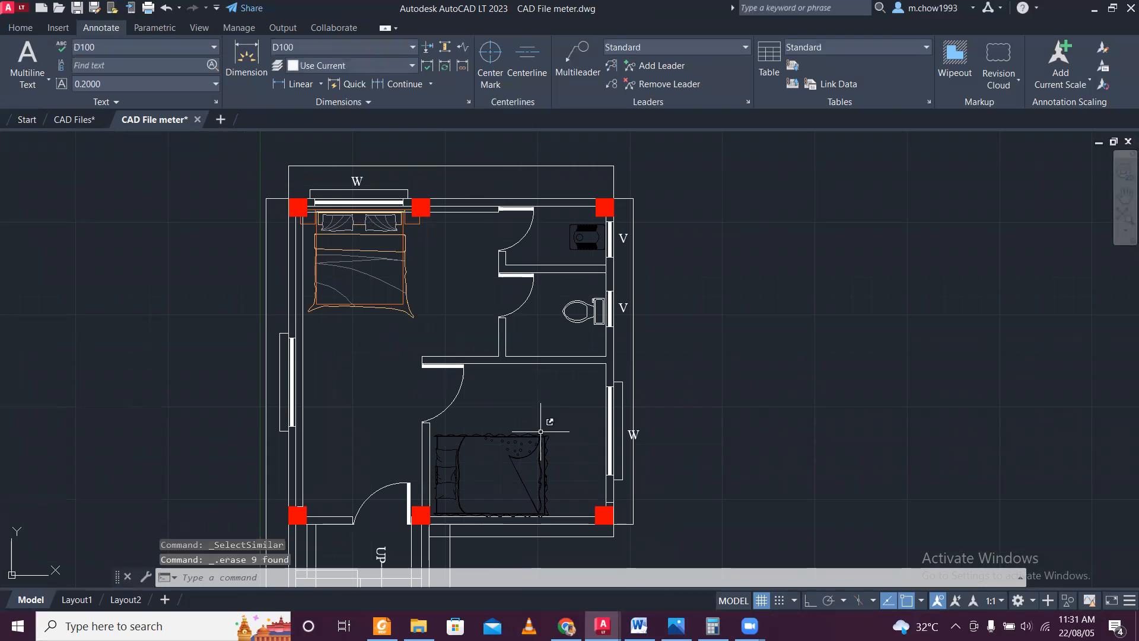
Erase the two toilet fixtures, the double bed and the outer projection line along the plan's left side.
scroll(577, 323, "up", 2)
left_click(584, 305)
left_click(570, 190)
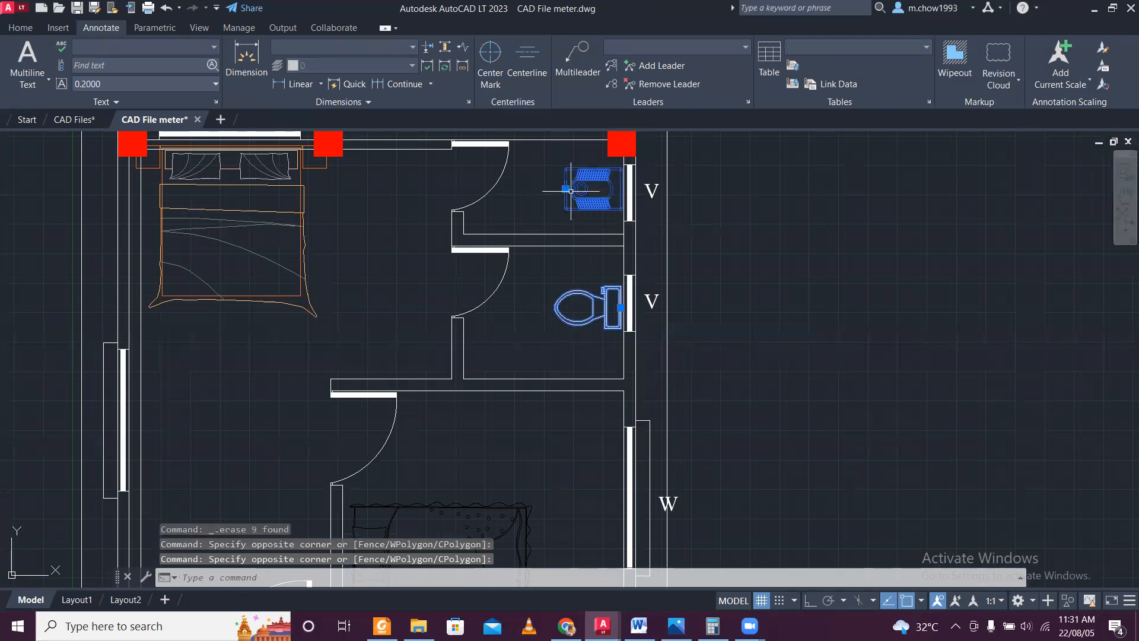
left_click(247, 281)
left_click(235, 207)
scroll(235, 206, "down", 5)
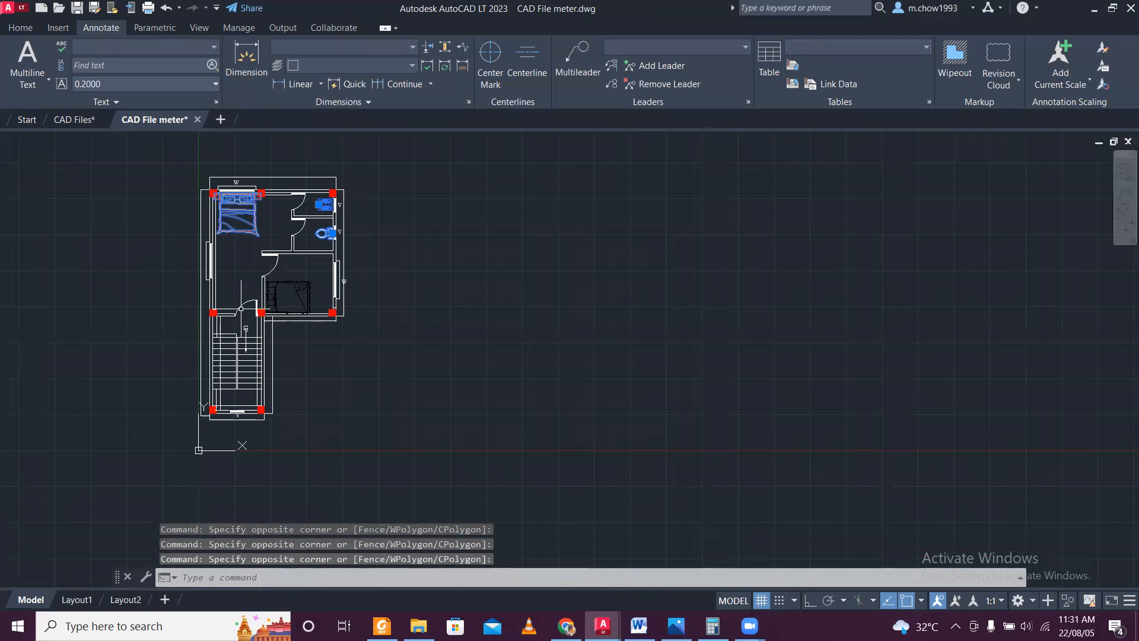
scroll(256, 453, "up", 2)
left_click(153, 409)
left_click(116, 338)
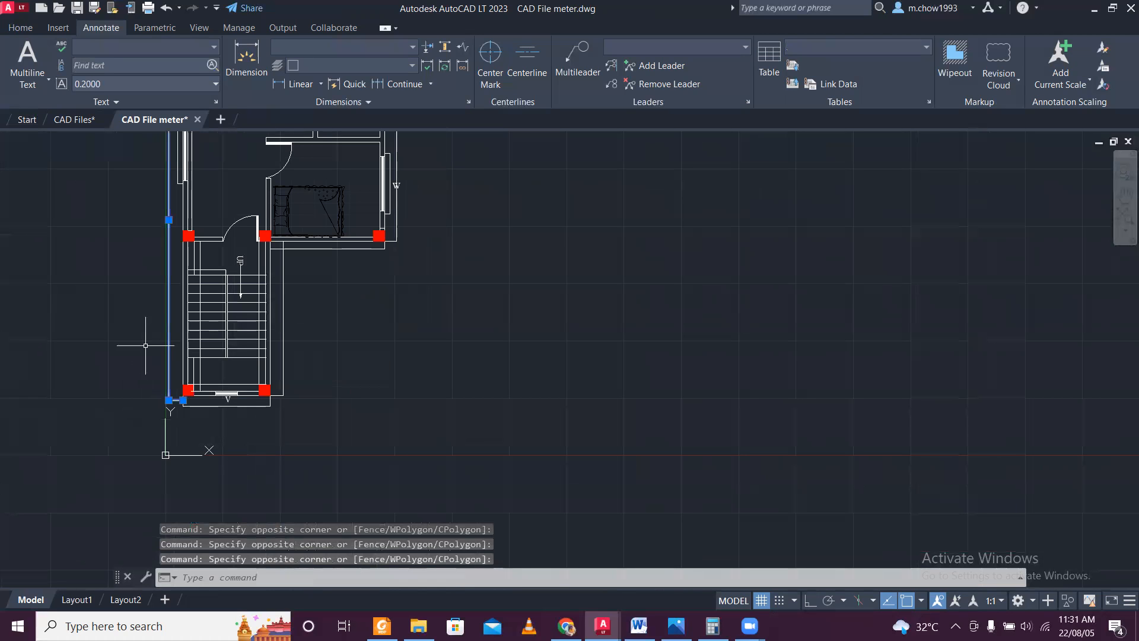
key("Delete")
Erase the staircase with its treads, landing lines, UP label and direction arrow.
scroll(200, 347, "up", 3)
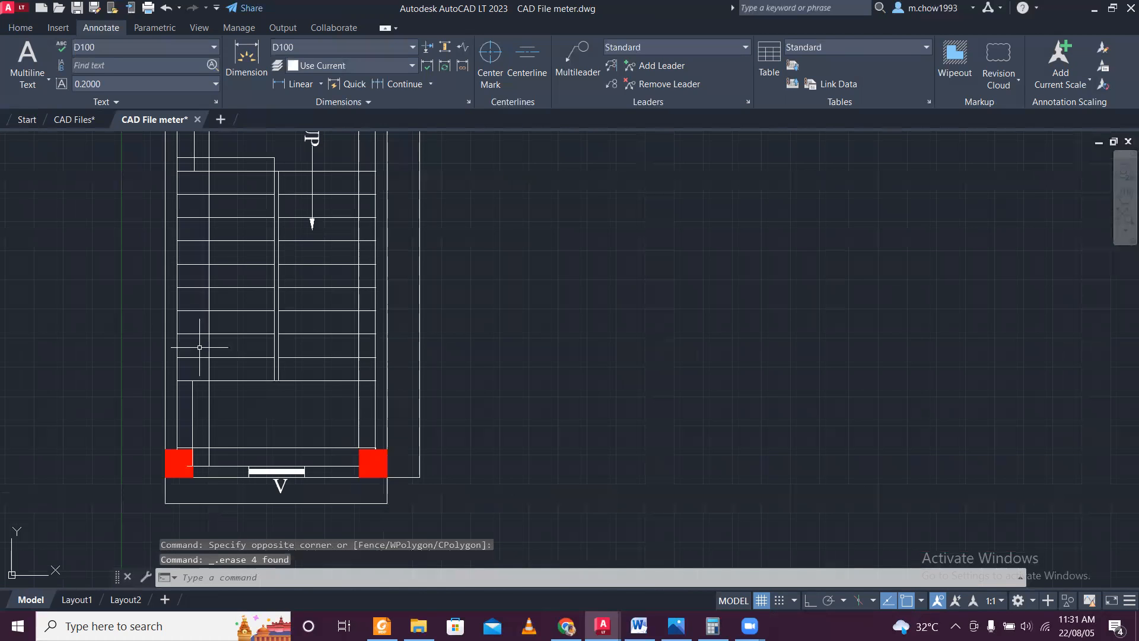
left_click(365, 430)
scroll(315, 350, "down", 3)
scroll(309, 341, "up", 3)
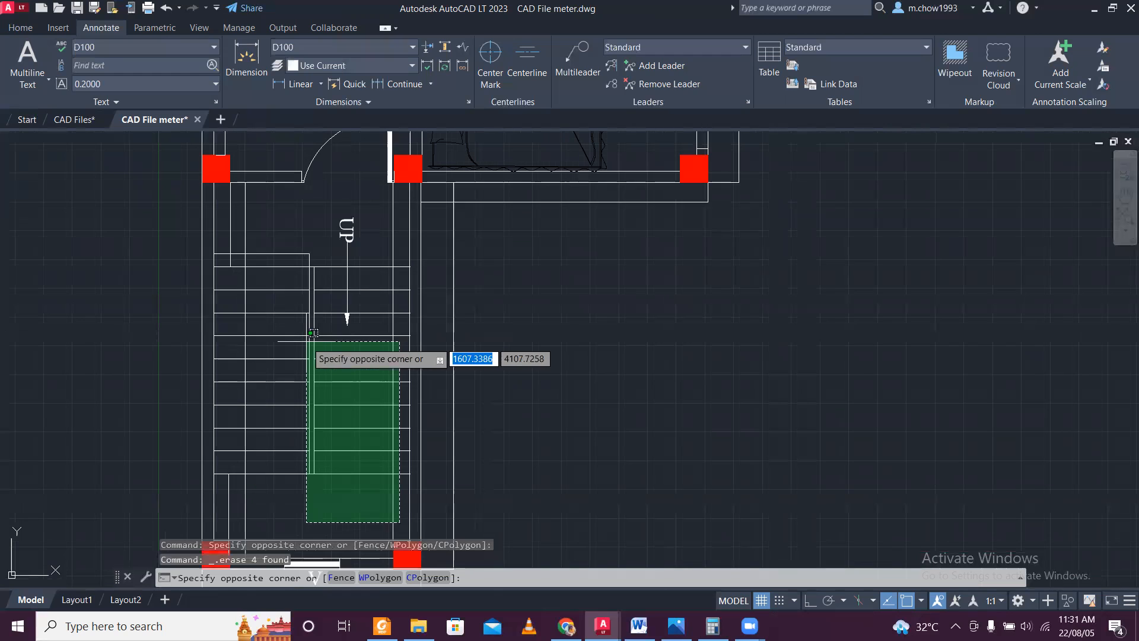
left_click(215, 221)
key("Delete")
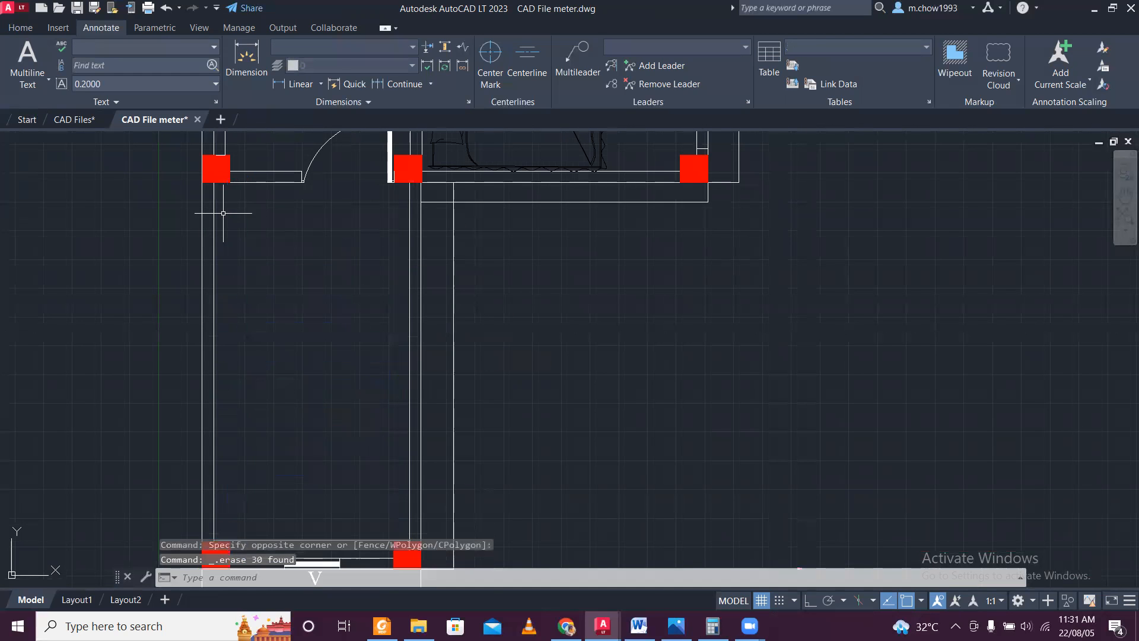
Erase the ventilator, its V label and the surplus and projection lines around the lower end of the stair room.
scroll(245, 225, "down", 2)
scroll(245, 225, "down", 2)
scroll(316, 392, "up", 6)
left_click(332, 383)
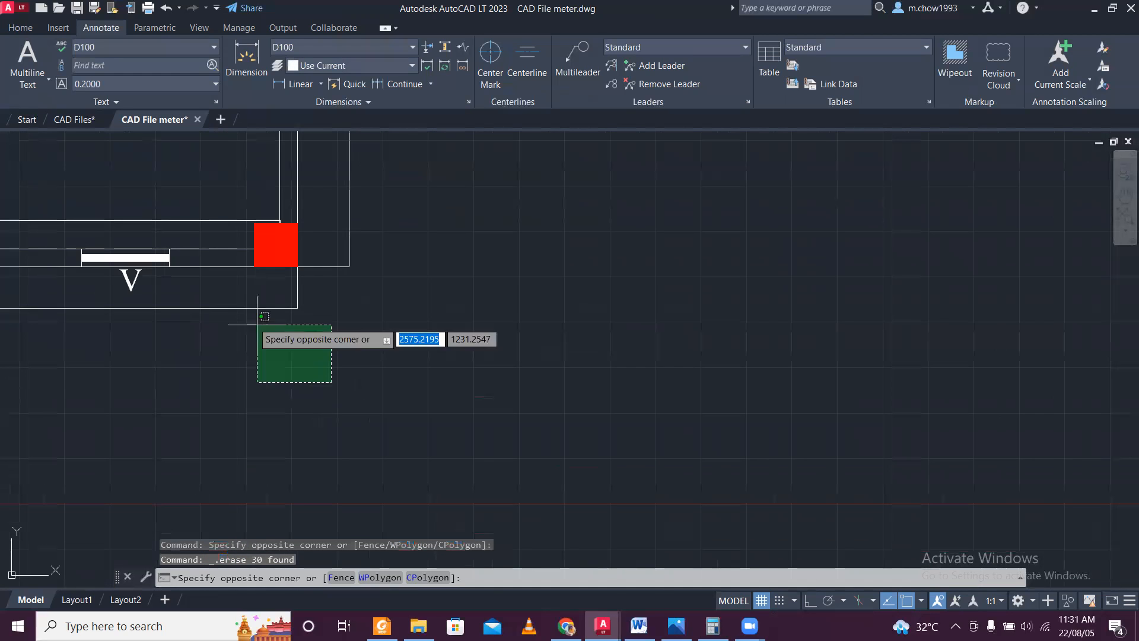
left_click(221, 301)
left_click(365, 295)
left_click(347, 263)
left_click(35, 213)
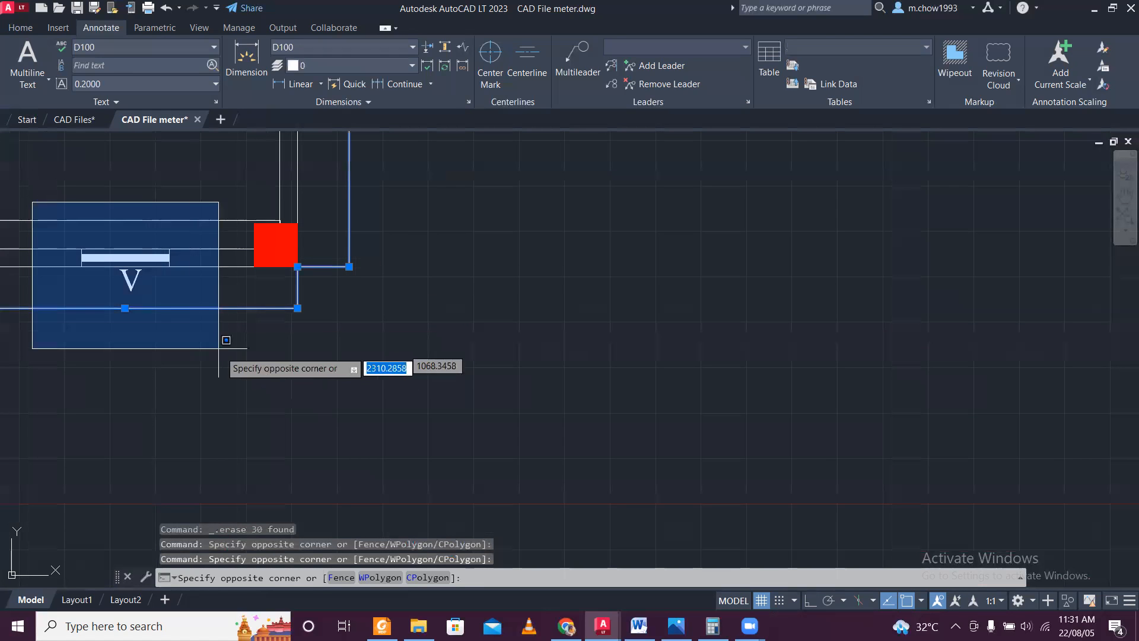
left_click(221, 327)
middle_click_drag(208, 207, 356, 399)
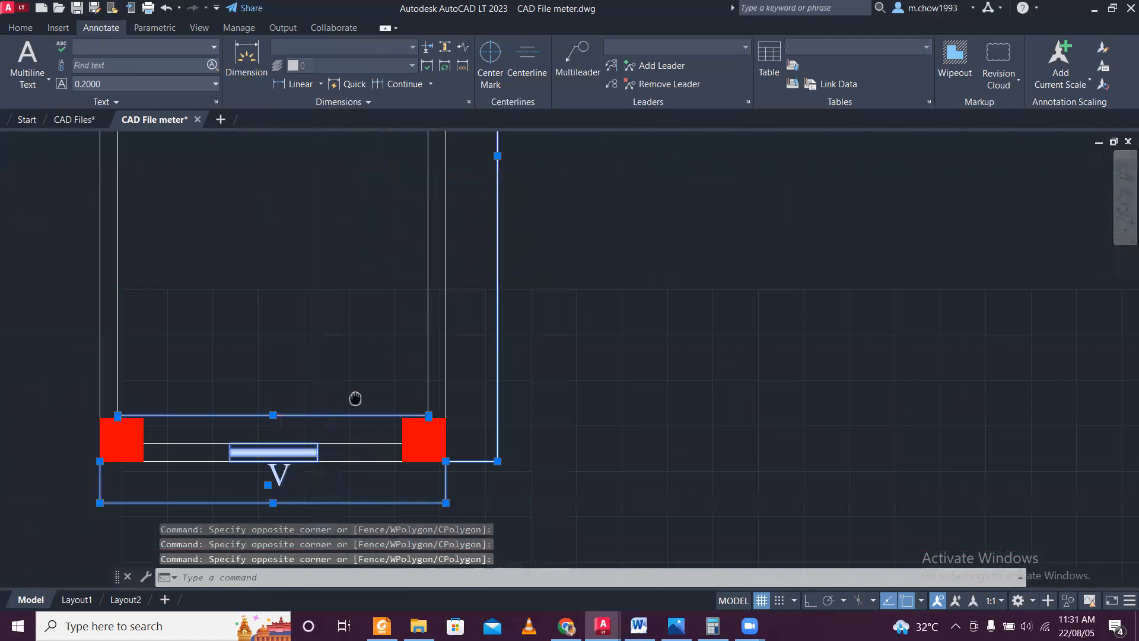
scroll(436, 329, "down", 2)
scroll(435, 329, "down", 2)
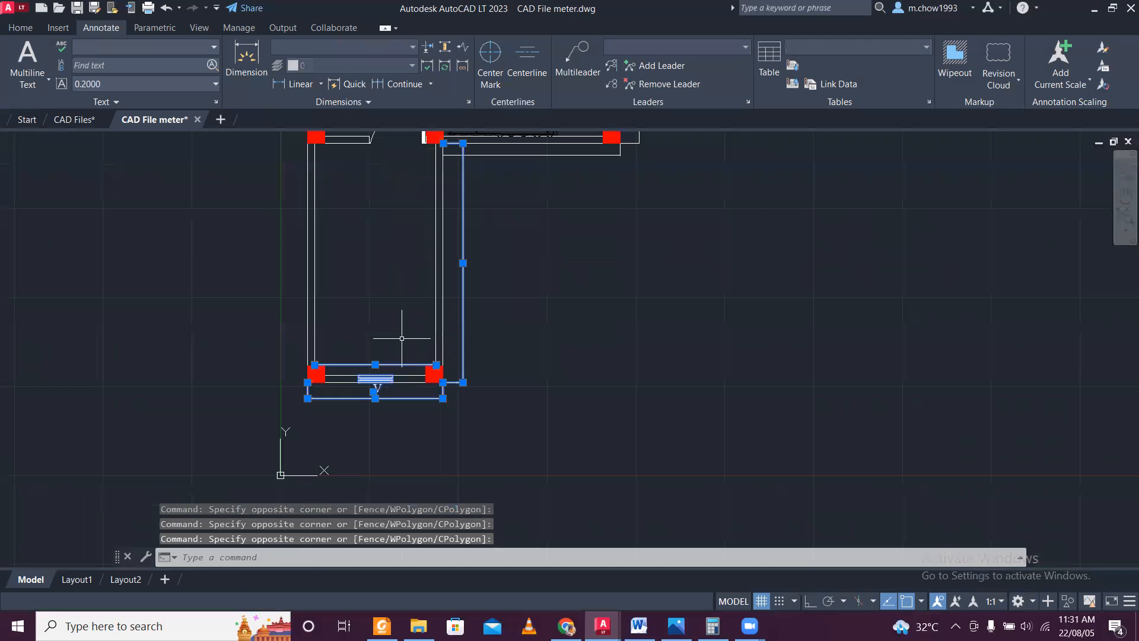
key("Delete")
Erase all remaining doors, windows and ventilators with their W and V labels, the second bed and the projection outline above the plan.
left_click(304, 238)
left_click(394, 383)
left_click(448, 447)
left_click(406, 381)
left_click(505, 311)
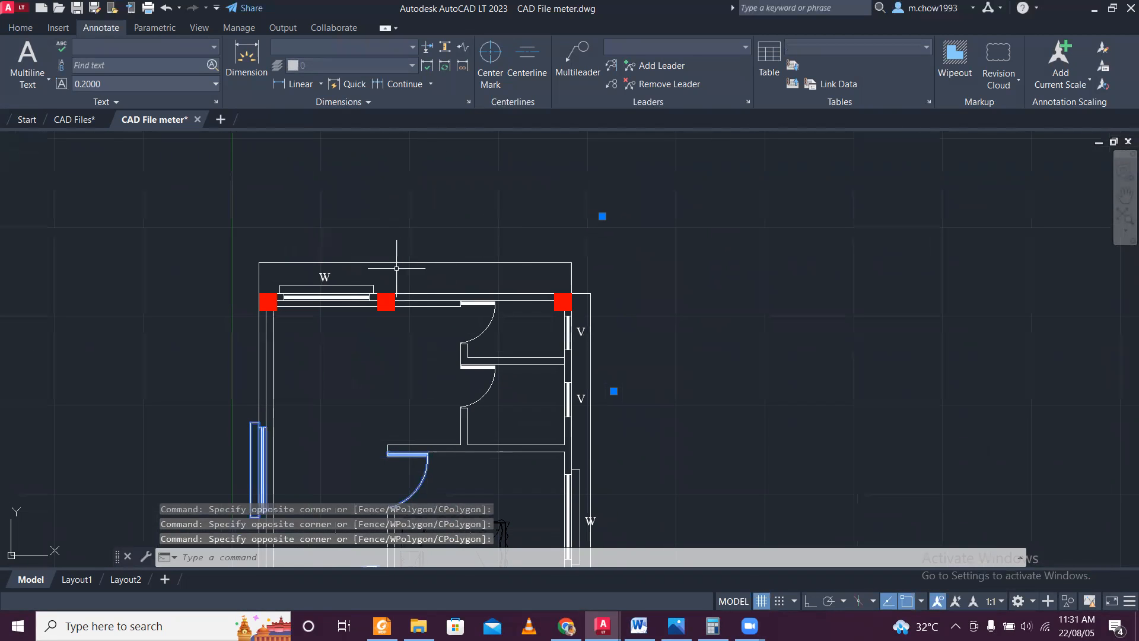
left_click(343, 264)
scroll(338, 282, "up", 4)
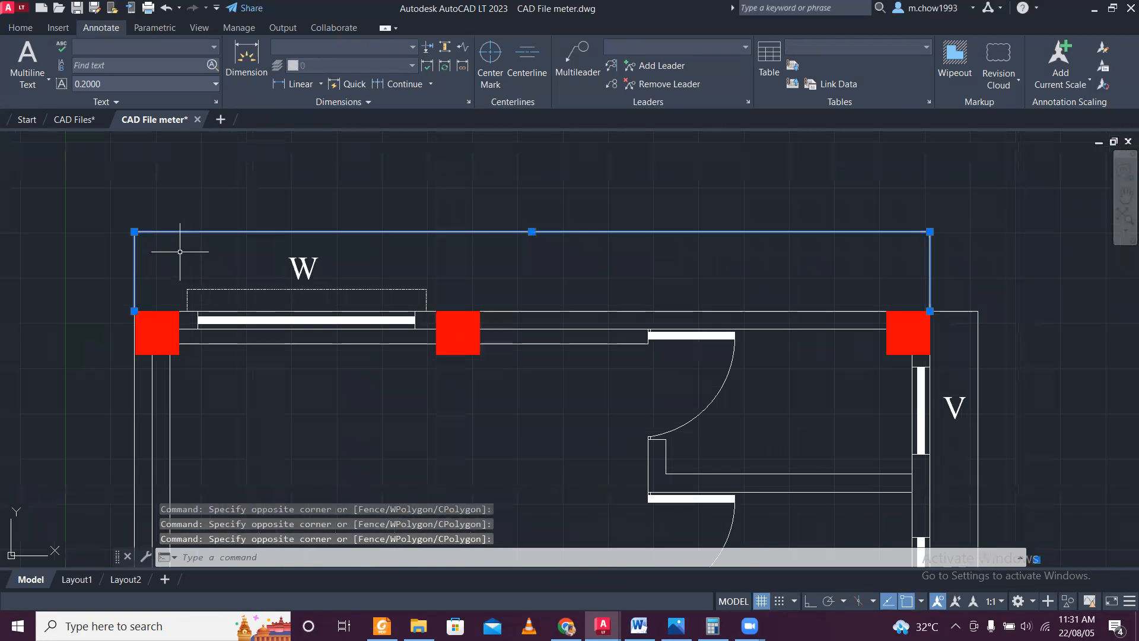
left_click(180, 252)
left_click(448, 385)
left_click(604, 279)
left_click(759, 385)
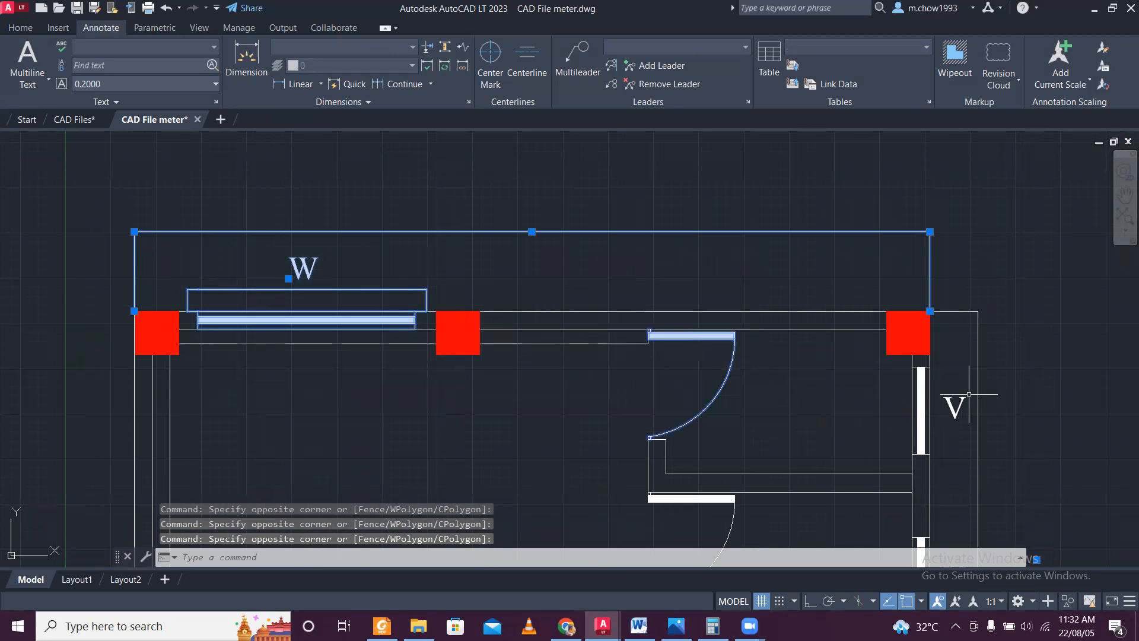
left_click(876, 356)
left_click(975, 459)
middle_click_drag(821, 421, 732, 313)
left_click(682, 460)
left_click(621, 432)
middle_click_drag(768, 430, 522, 270)
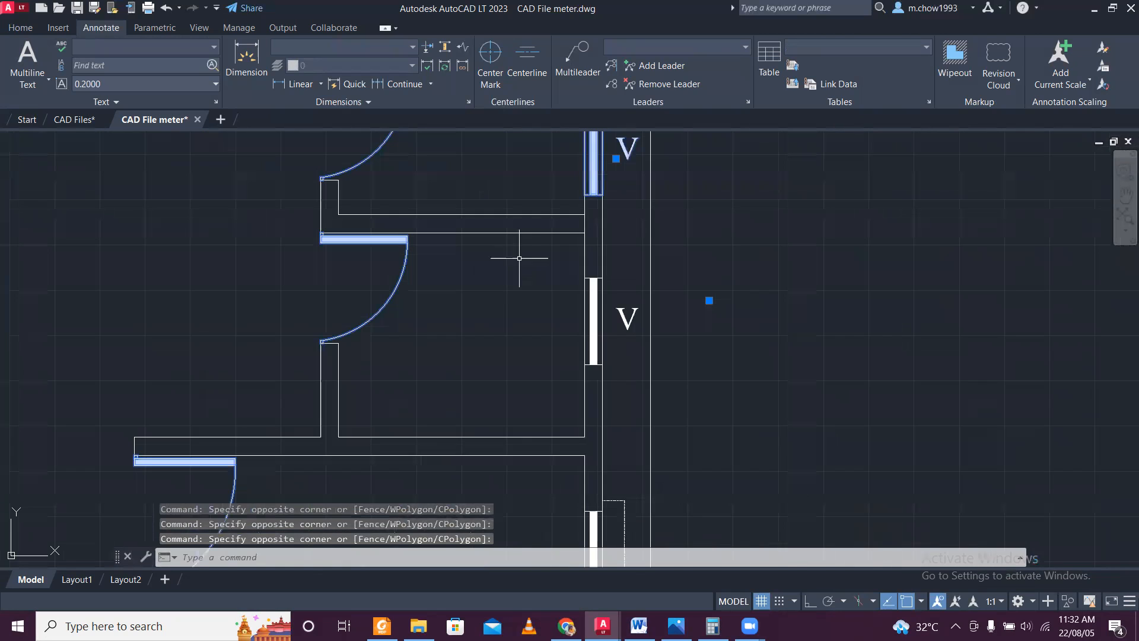
left_click(529, 255)
left_click(653, 399)
middle_click_drag(587, 478, 469, 196)
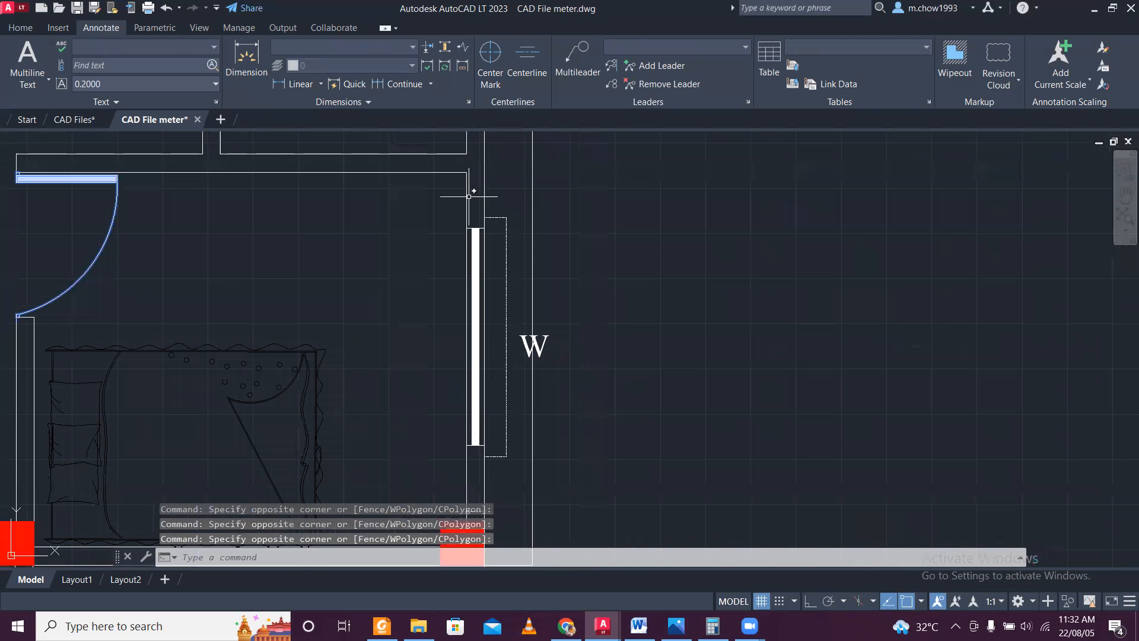
left_click(425, 191)
left_click(525, 491)
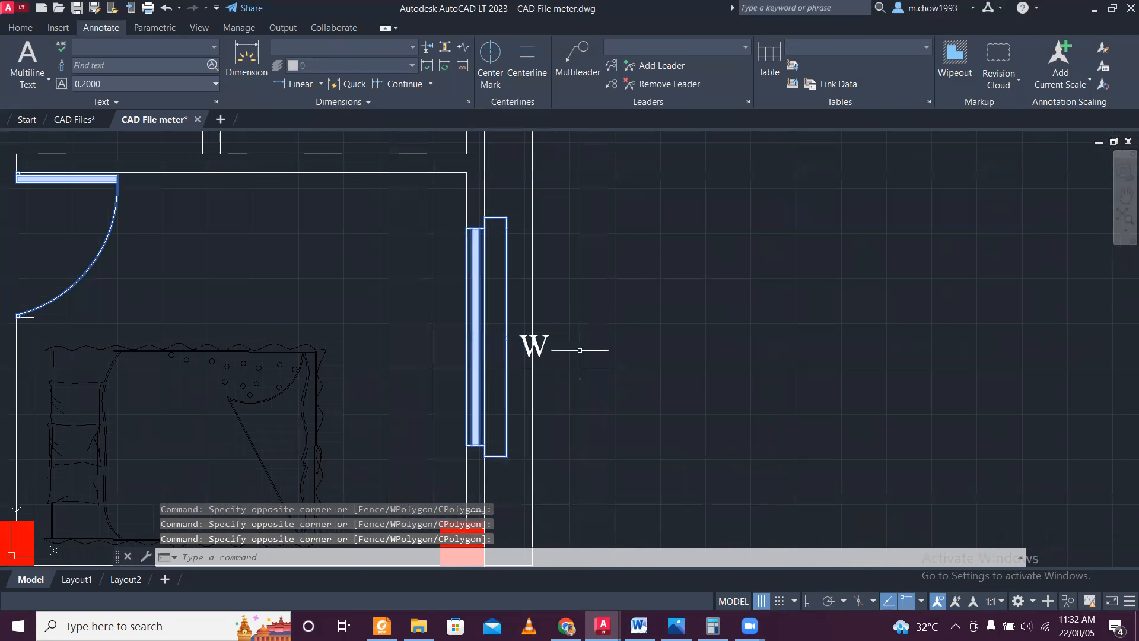
scroll(528, 338, "down", 4)
left_click(484, 382)
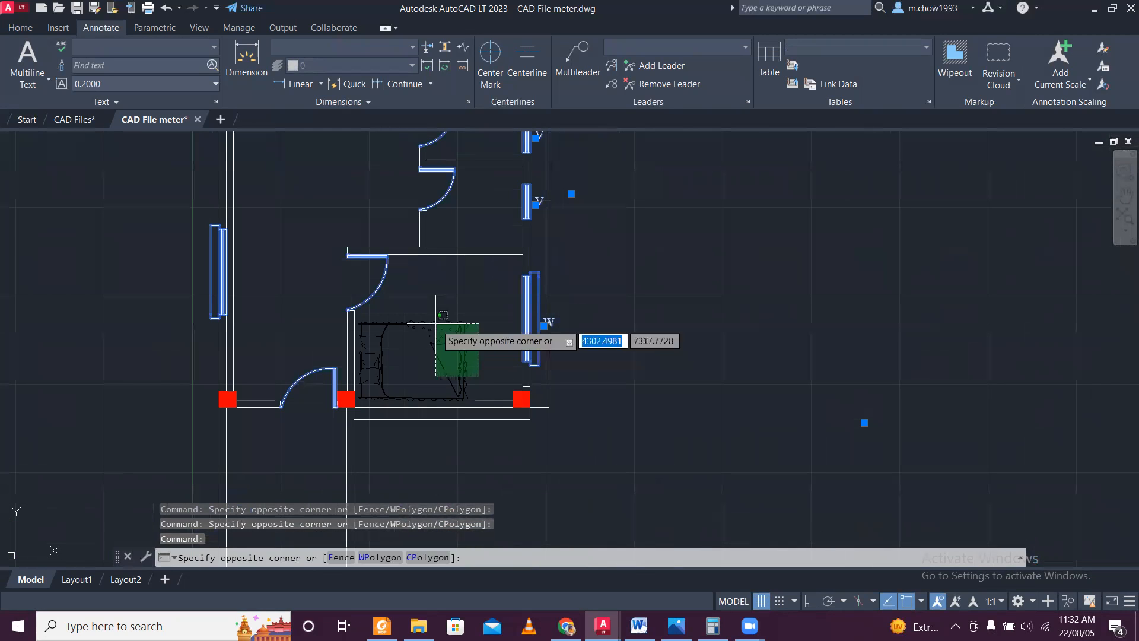
left_click(436, 325)
key("Delete")
Erase the two remaining projection lines below and to the right of the lower-right room.
scroll(435, 324, "down", 4)
scroll(434, 353, "up", 6)
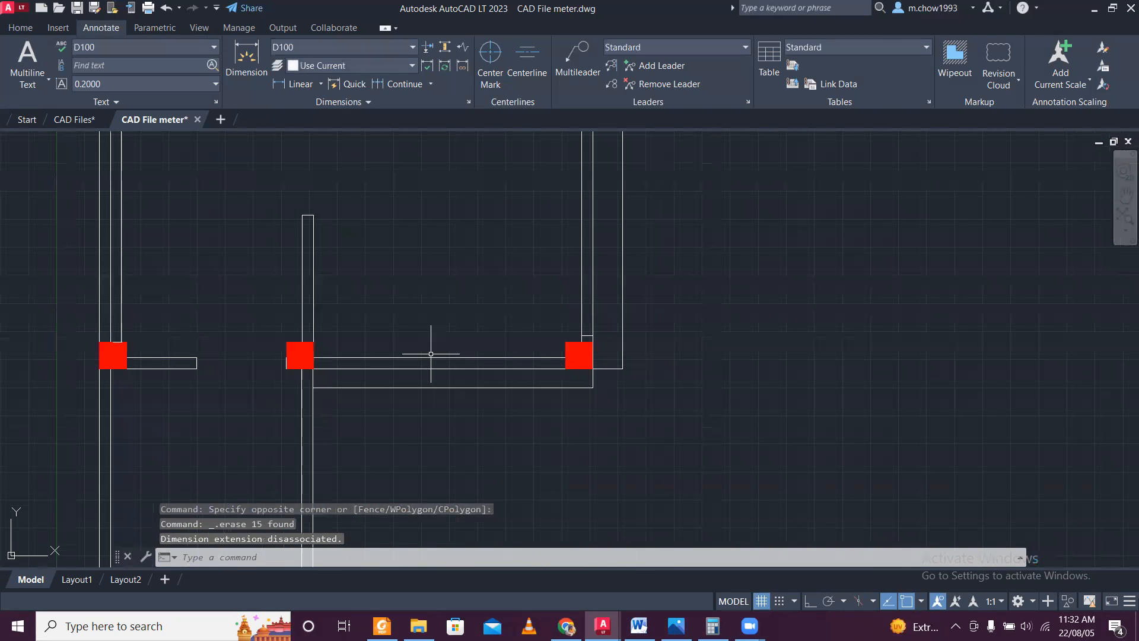
left_click(573, 410)
left_click(429, 378)
left_click(635, 285)
left_click(612, 272)
key("Delete")
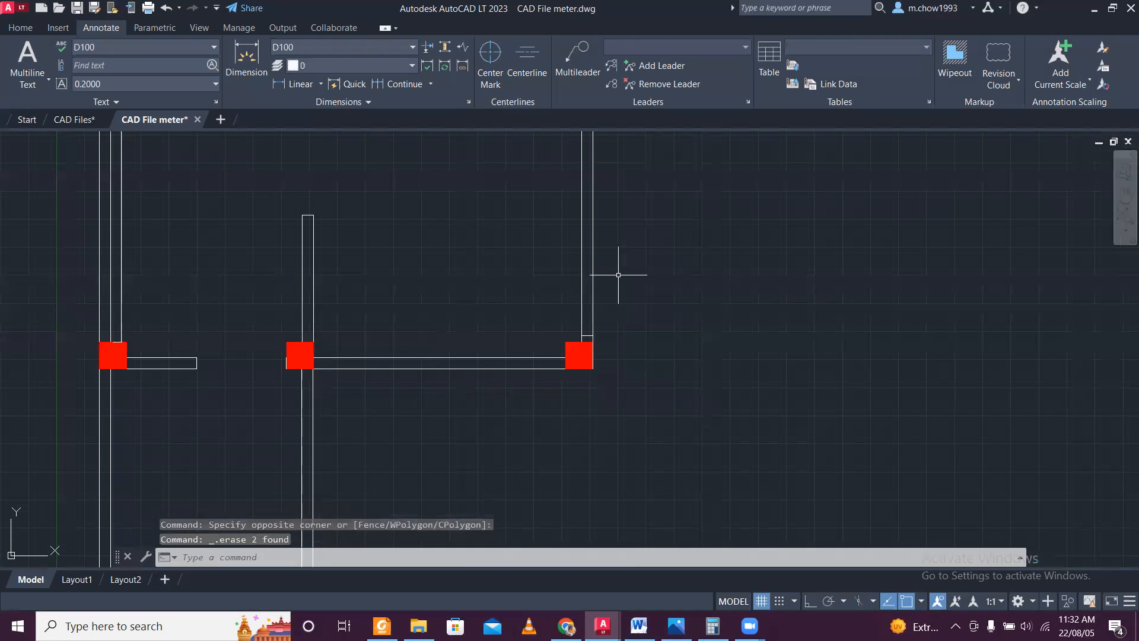
Erase the short stray line across the wall just above the lower-right room's corner column.
scroll(611, 285, "down", 3)
scroll(596, 303, "up", 8)
left_click(617, 173)
left_click(831, 239)
key("Delete")
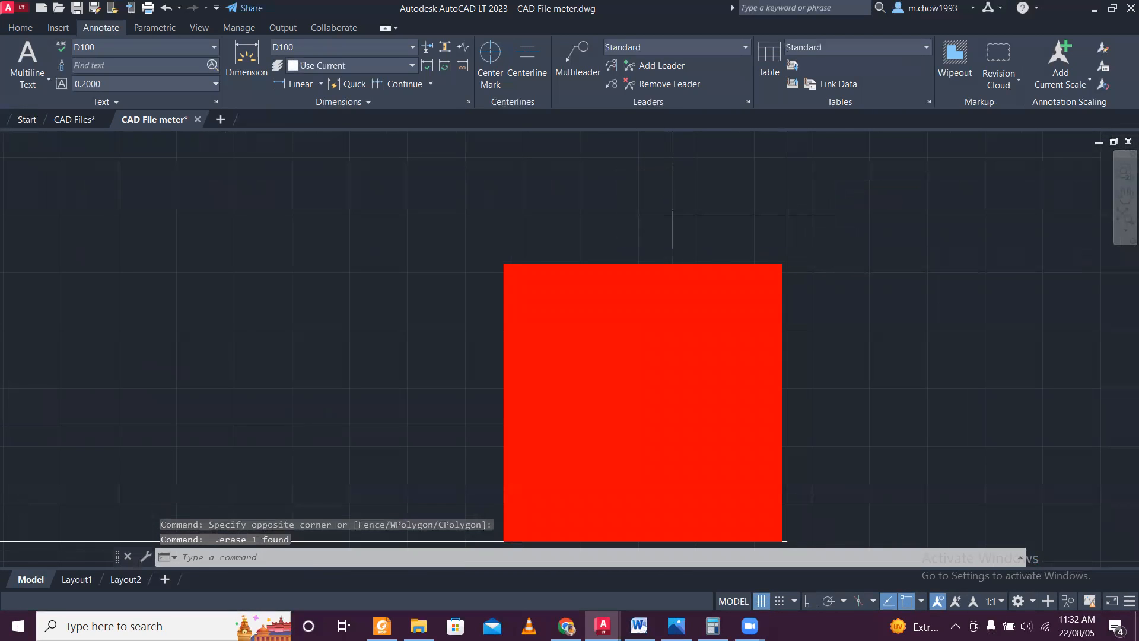
Move the central column and its adjoining short wall-end line so the column's lower-right corner meets the corner of the walls.
scroll(702, 221, "down", 10)
scroll(759, 290, "up", 6)
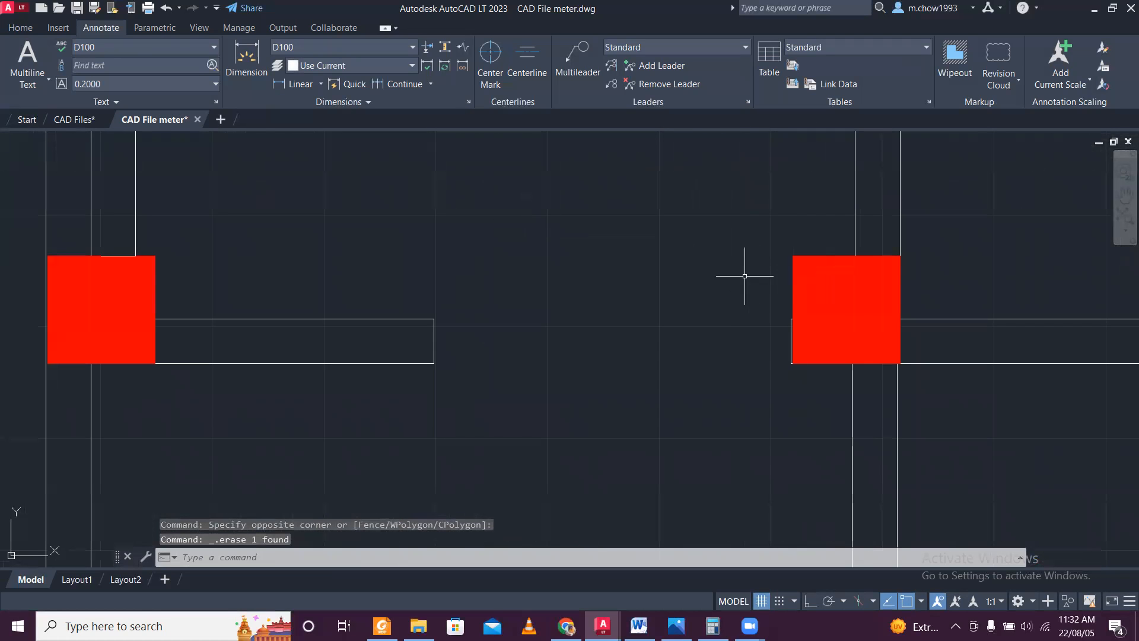
scroll(749, 276, "down", 10)
scroll(749, 398, "up", 5)
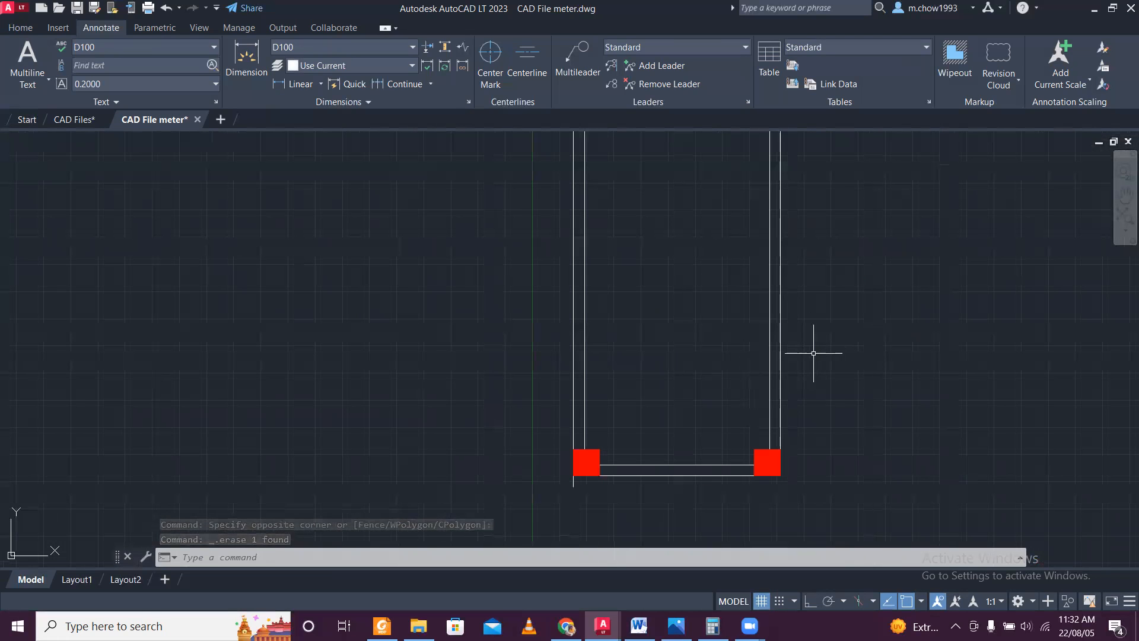
scroll(814, 378, "down", 2)
middle_click_drag(824, 257, 779, 387)
scroll(749, 307, "up", 8)
middle_click_drag(775, 440, 672, 194)
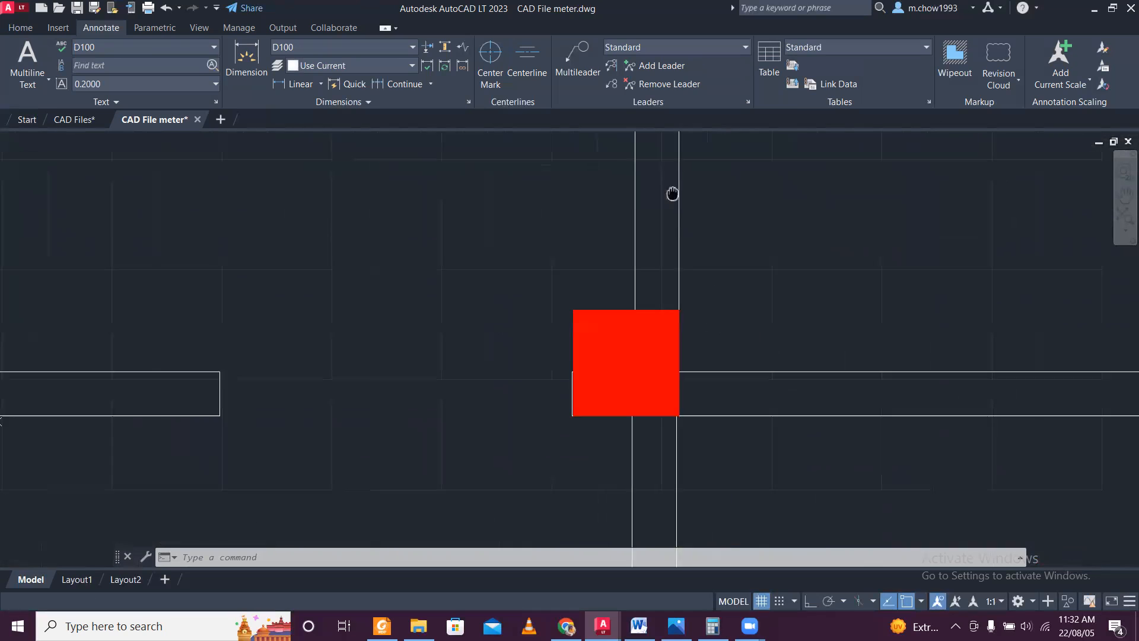
scroll(656, 257, "up", 4)
scroll(636, 287, "down", 4)
left_click(517, 190)
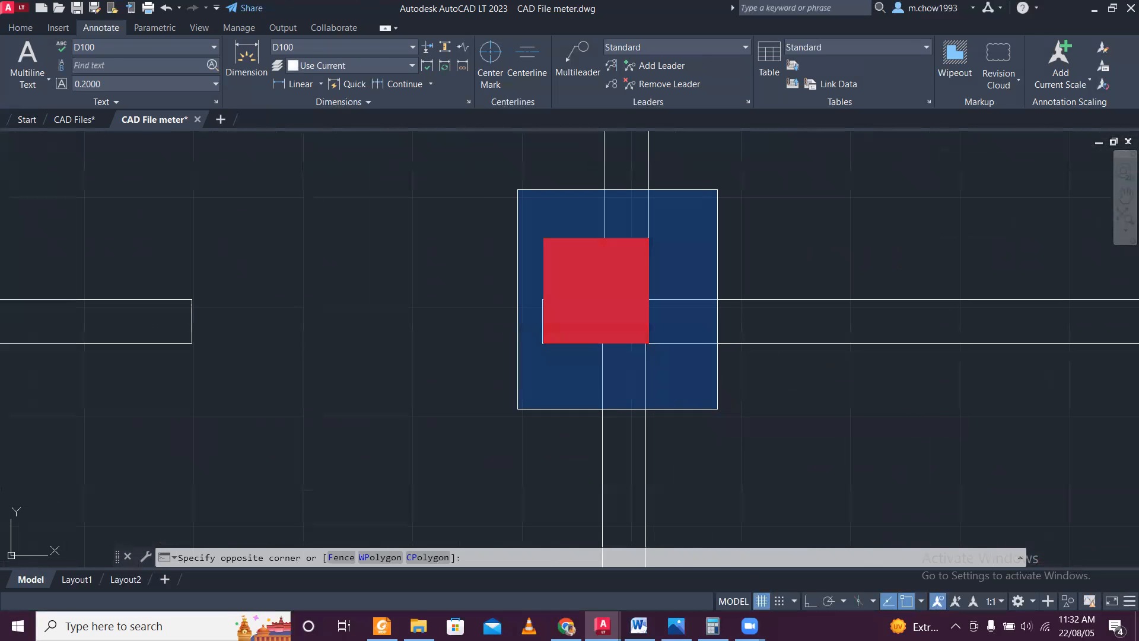
left_click(717, 409)
scroll(628, 354, "up", 8)
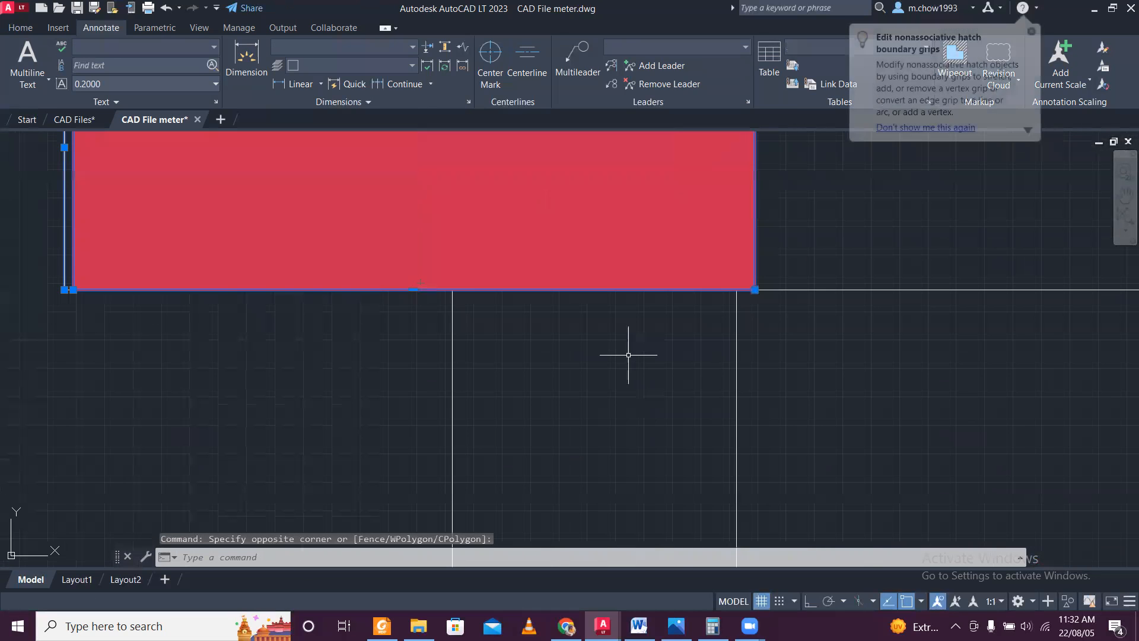
left_click(21, 27)
left_click(198, 47)
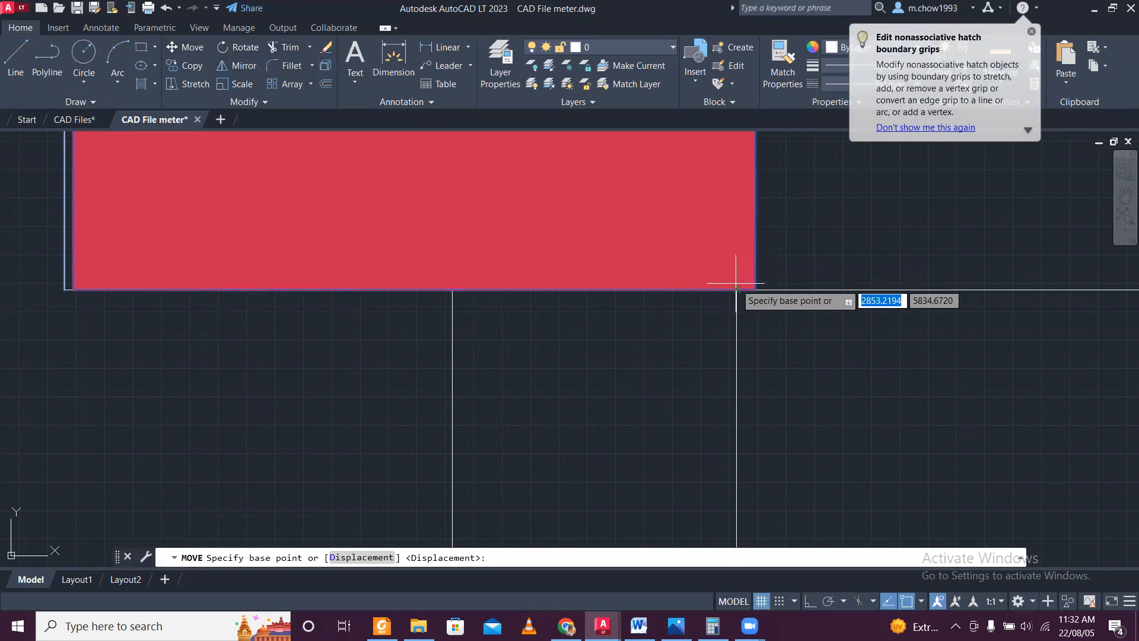
left_click(754, 289)
left_click(744, 274)
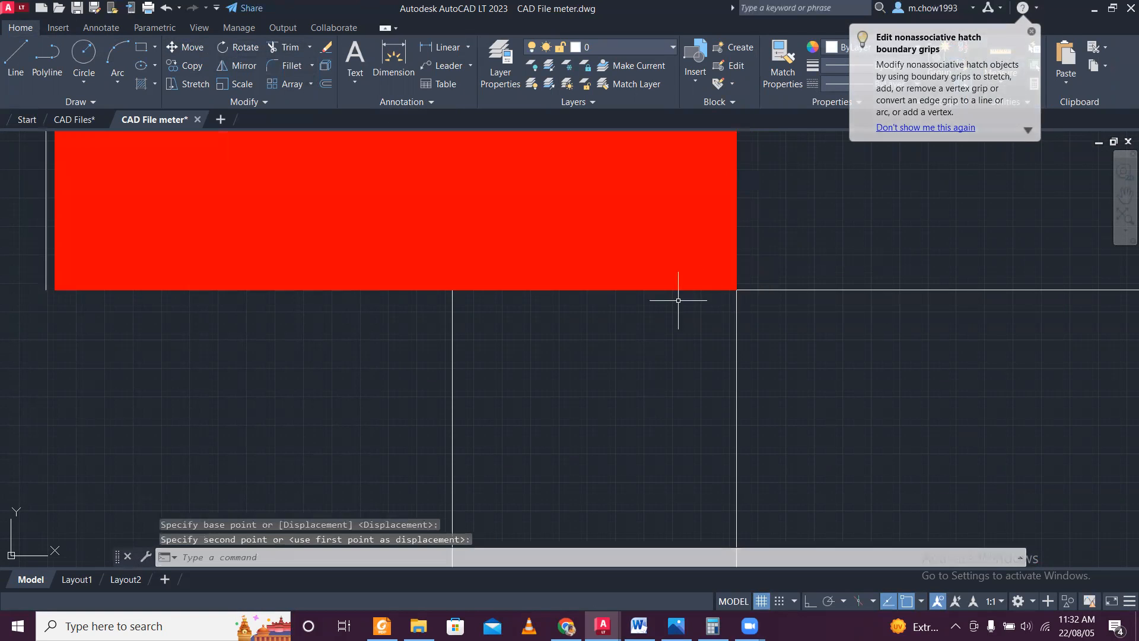
Examine how the columns line up with the wall corners across the cleaned floor plan.
scroll(682, 301, "down", 10)
middle_click_drag(694, 146, 586, 436)
scroll(566, 312, "down", 7)
middle_click_drag(566, 172, 540, 217)
scroll(543, 371, "up", 6)
scroll(549, 347, "down", 4)
scroll(549, 347, "down", 2)
scroll(491, 454, "up", 4)
scroll(515, 375, "up", 6)
scroll(516, 225, "up", 2)
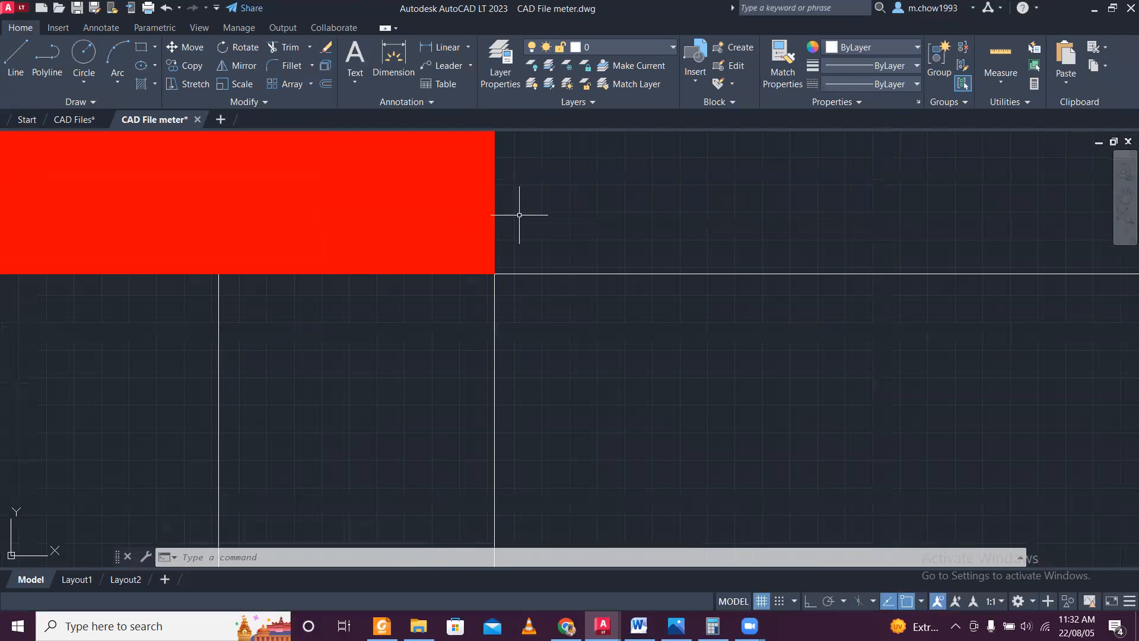
scroll(508, 221, "down", 5)
scroll(483, 333, "down", 4)
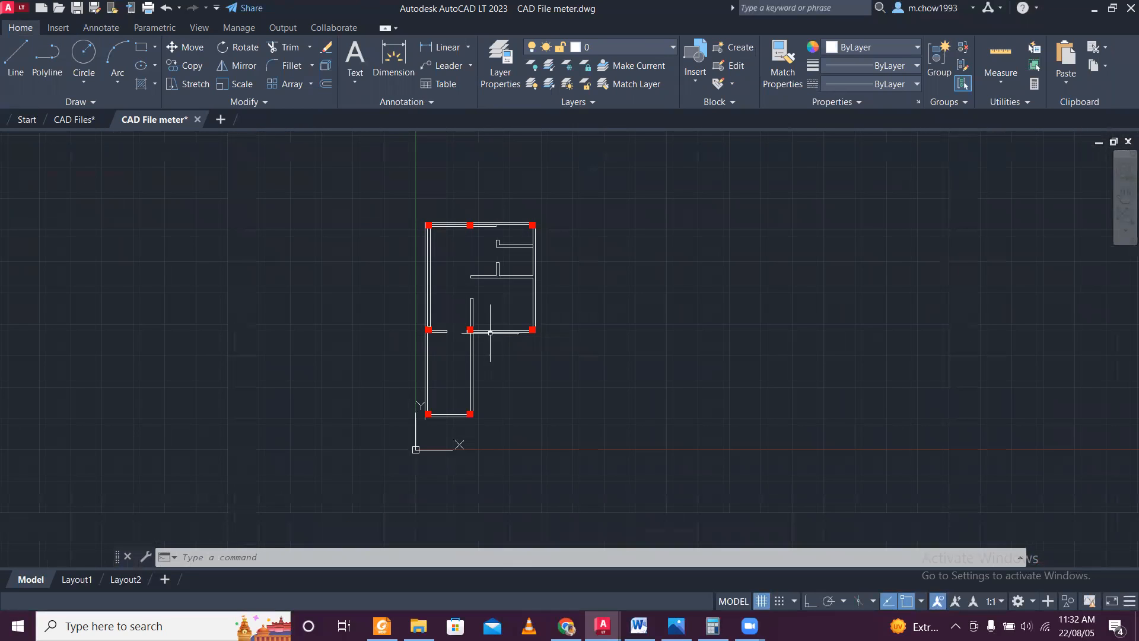
scroll(505, 222, "up", 4)
scroll(502, 209, "down", 4)
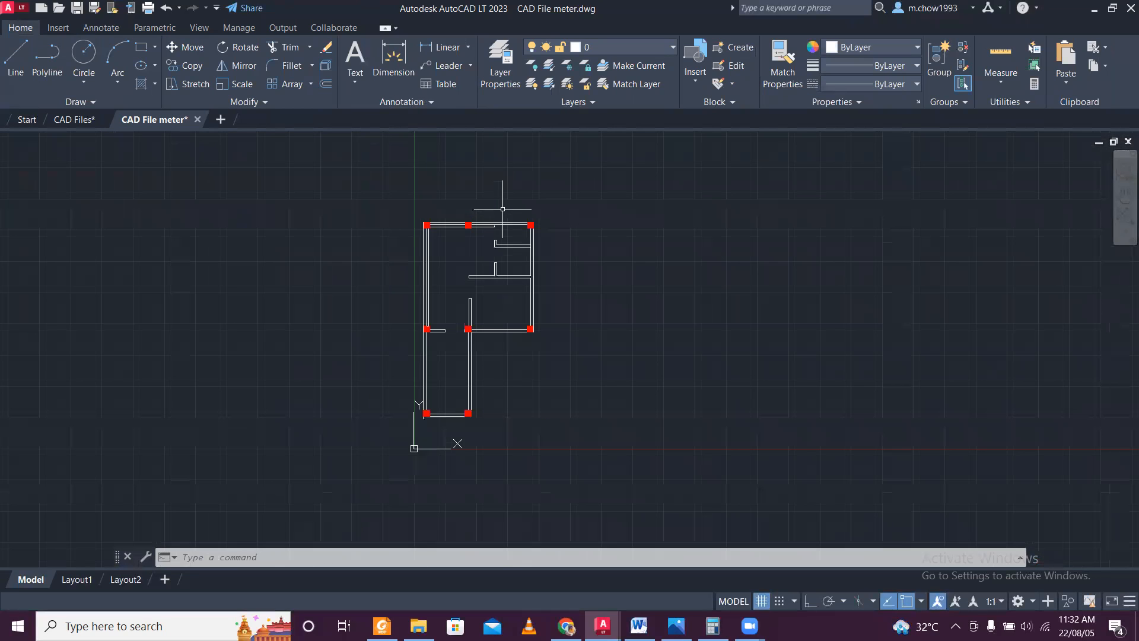
Check the overall dimensions of the plan in the CAD Files drawing and return to the CAD File meter drawing.
left_click(68, 122)
scroll(314, 154, "up", 8)
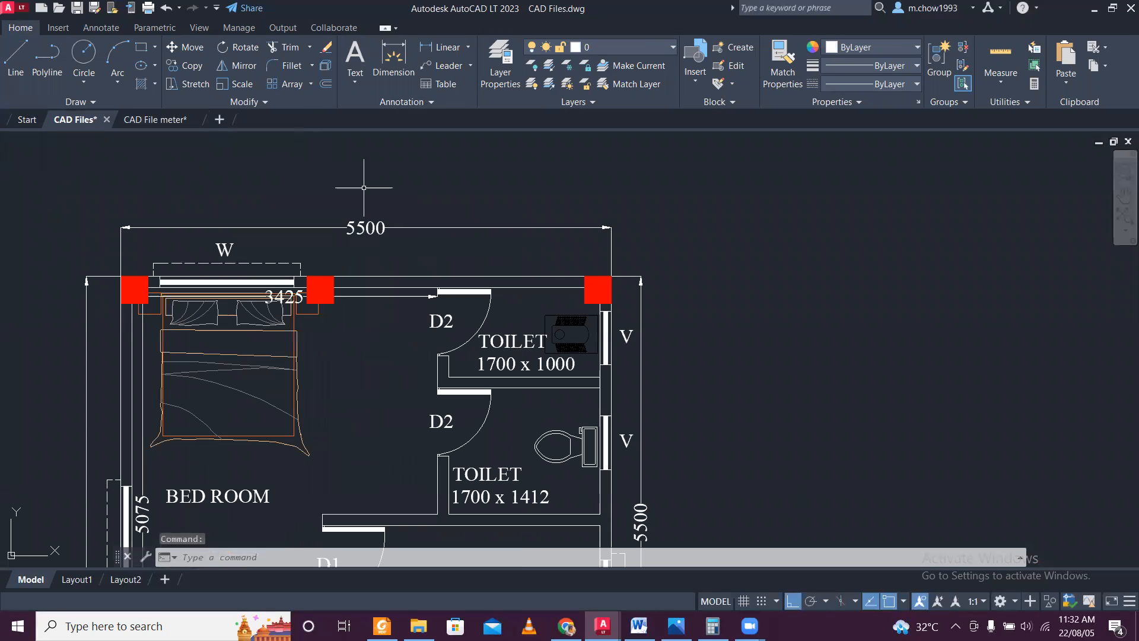
left_click(153, 121)
scroll(534, 275, "up", 2)
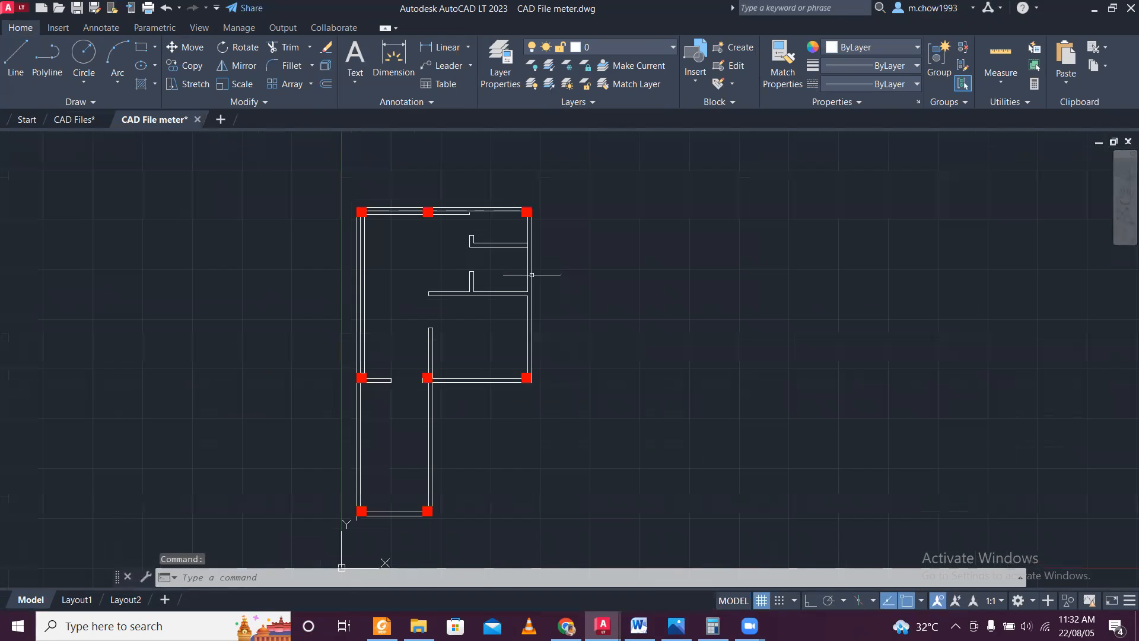
With Ortho on, draw a horizontal reference line 5.5 m long in the empty area beside the floor plan.
middle_click_drag(776, 262, 592, 268)
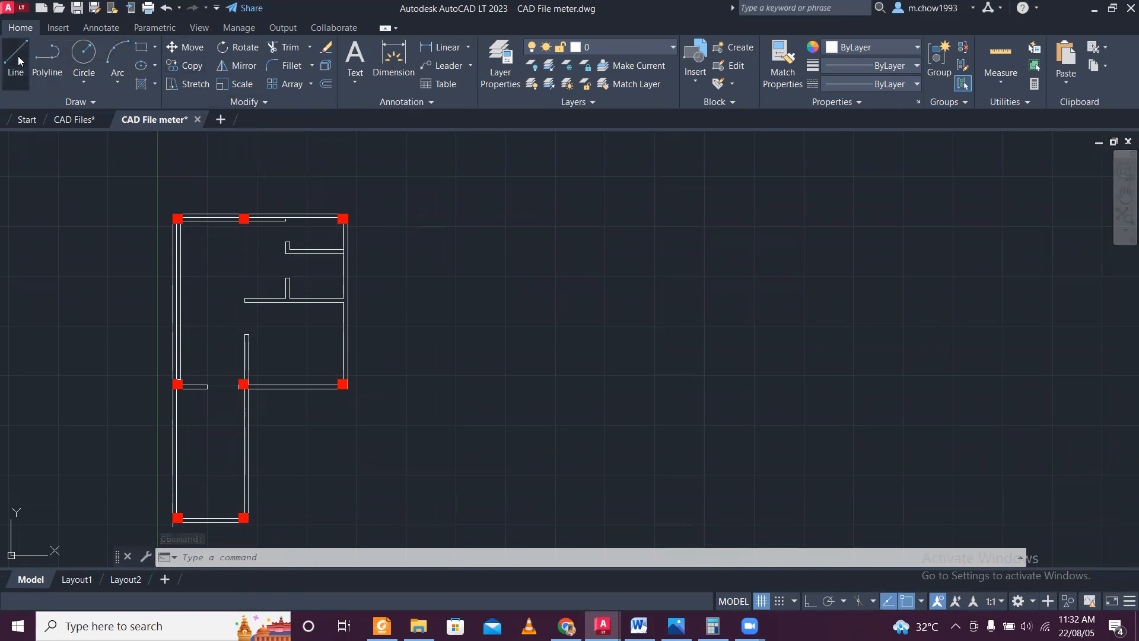
left_click(17, 59)
left_click(513, 206)
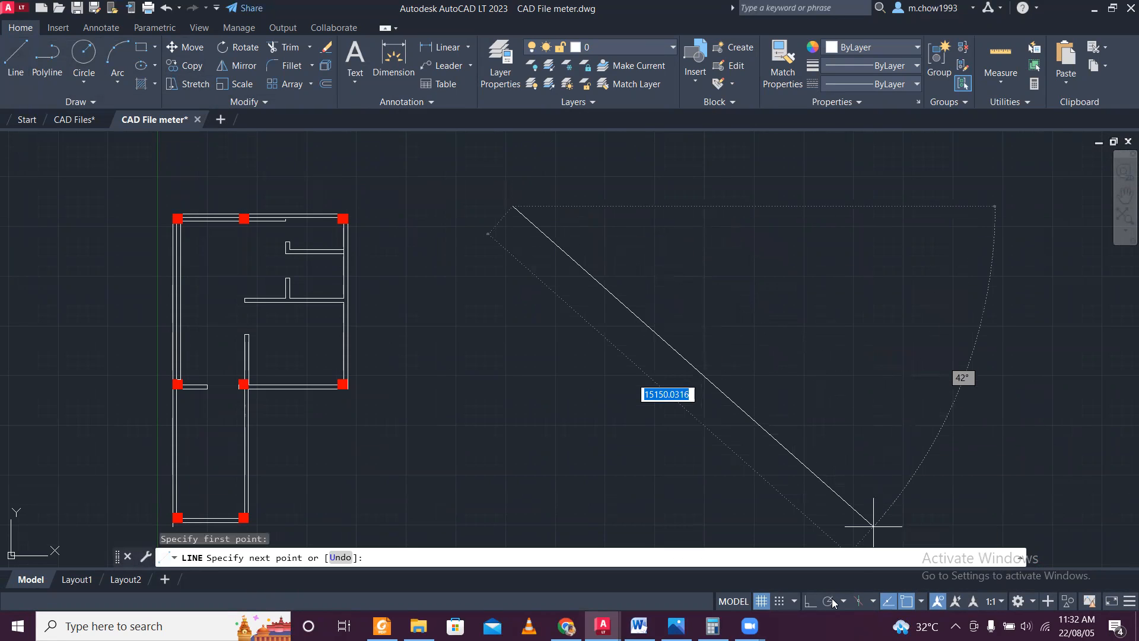
left_click(810, 601)
type("5")
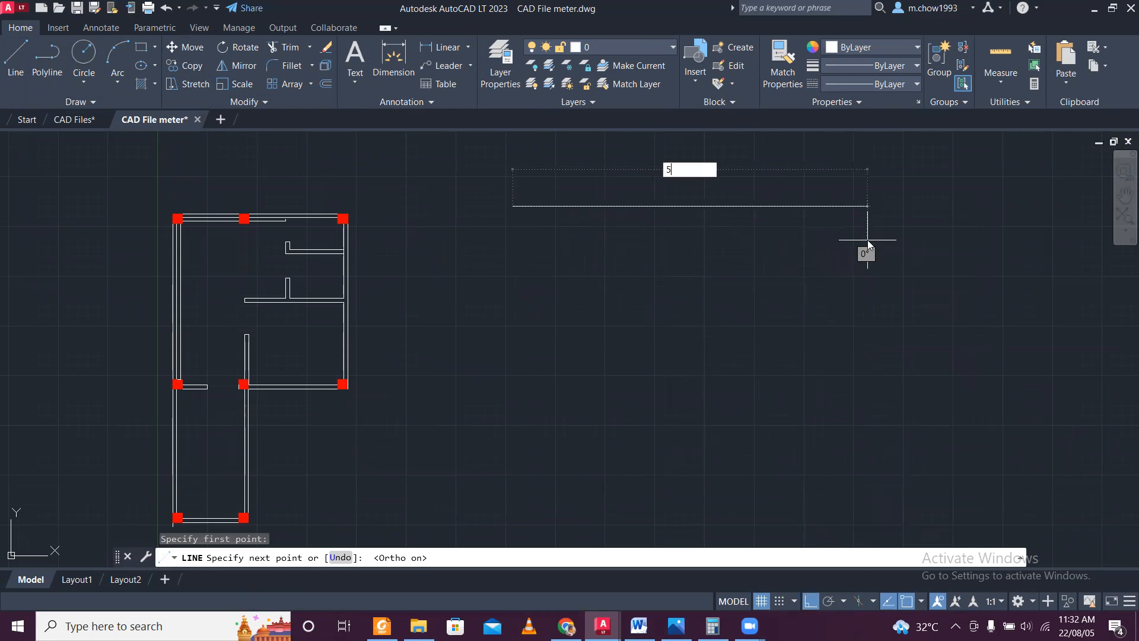
key("Return")
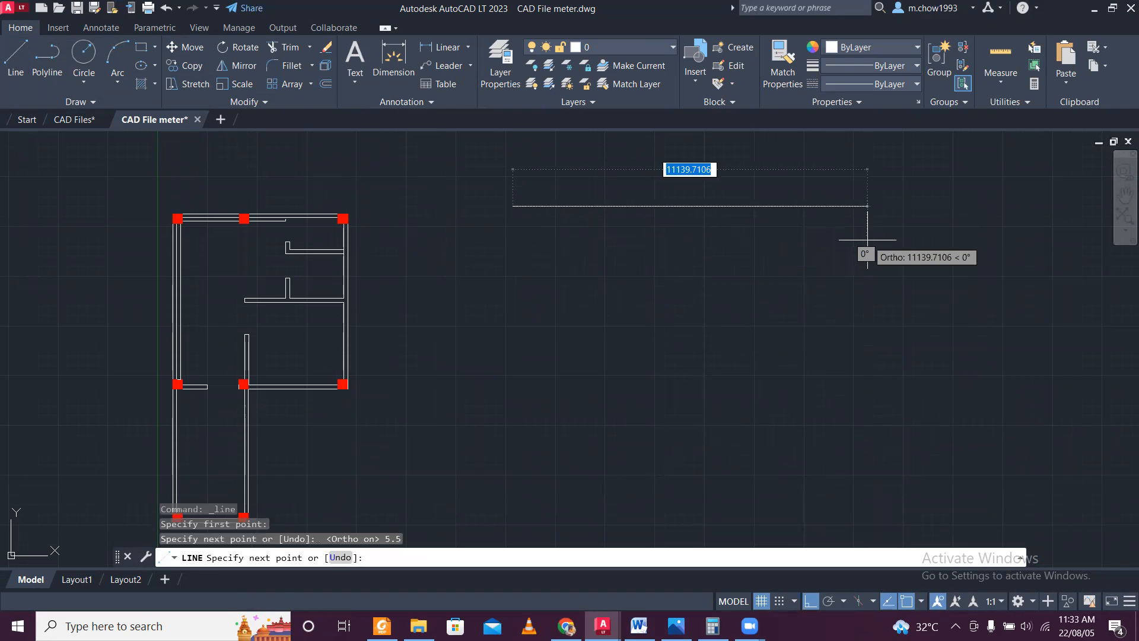
key("Escape")
Check the length of the new horizontal reference line with a linear dimension, without placing it.
scroll(511, 198, "up", 5)
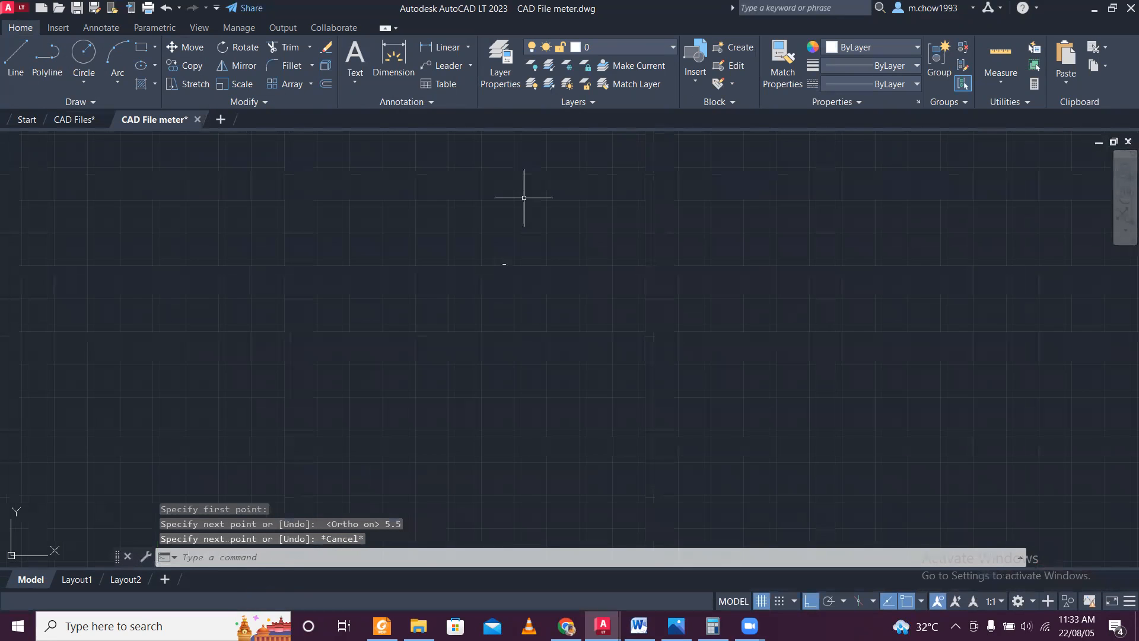
scroll(467, 391, "down", 2)
left_click(444, 47)
scroll(291, 384, "up", 2)
scroll(287, 374, "down", 1)
left_click(183, 320)
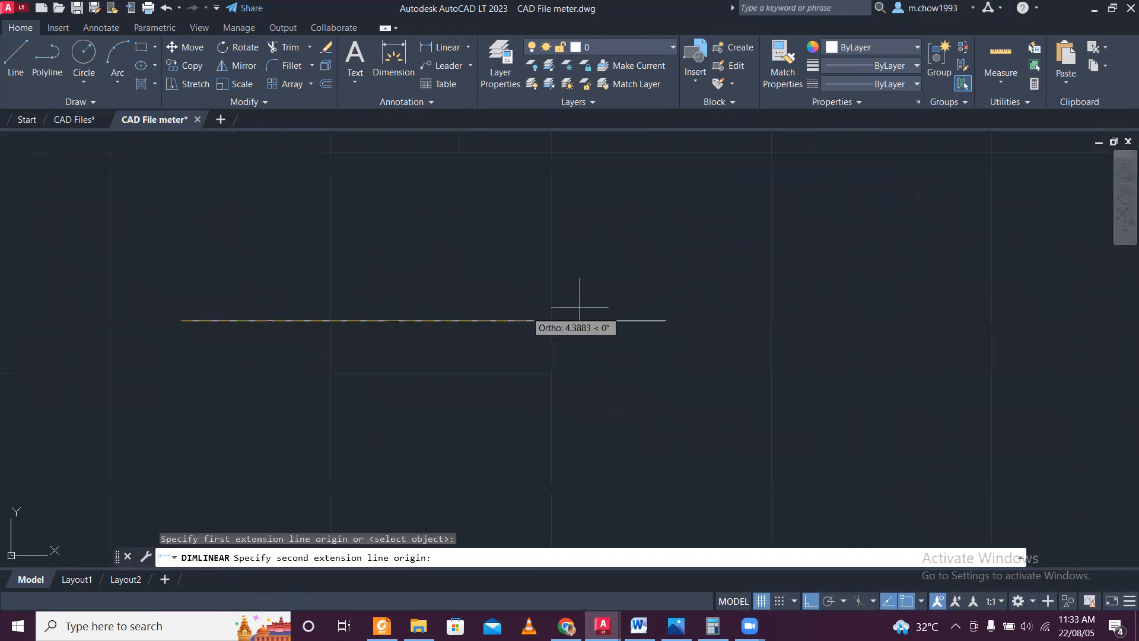
left_click(666, 321)
key("Escape")
Erase the extra innermost line running beneath the floor plan's double top wall.
scroll(654, 287, "down", 10)
scroll(653, 288, "down", 5)
scroll(267, 360, "down", 6)
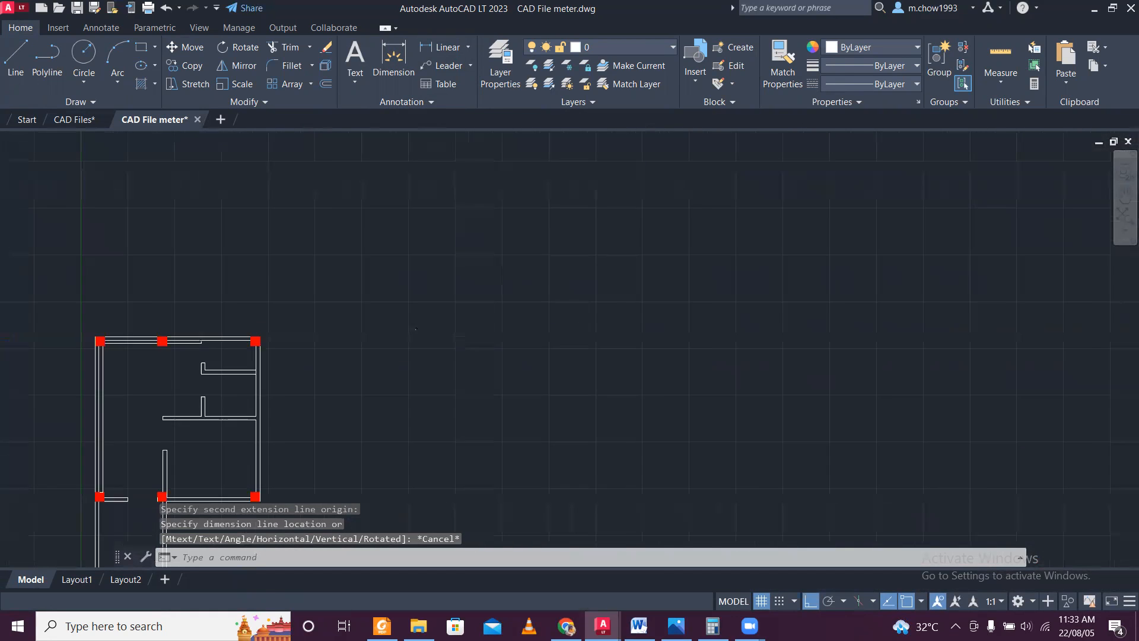
middle_click_drag(199, 361, 254, 270)
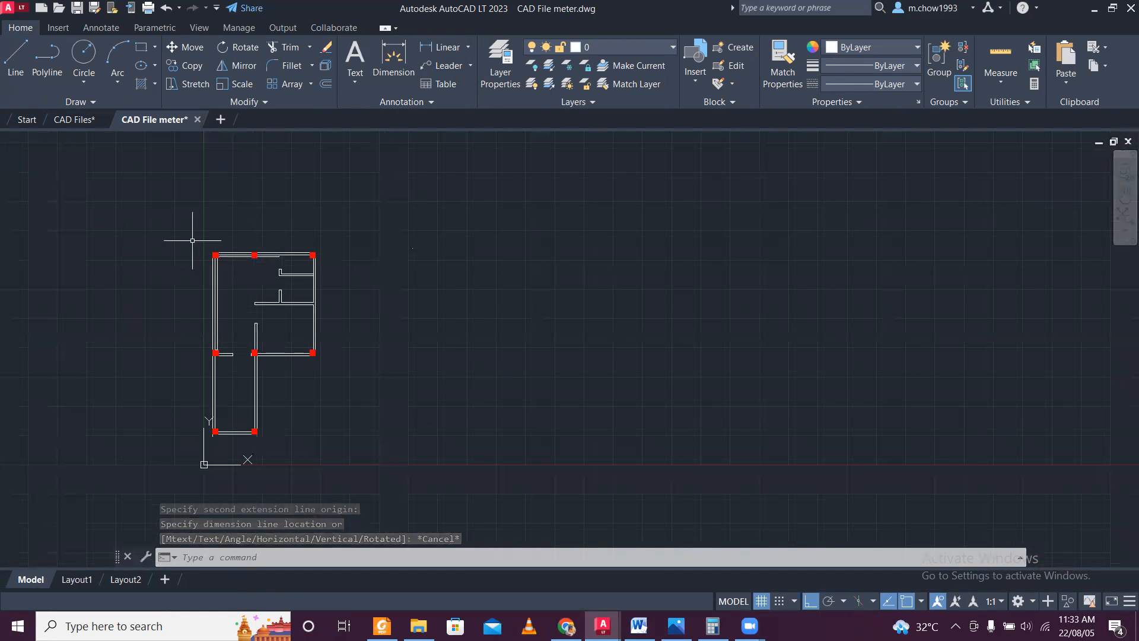
scroll(192, 240, "up", 8)
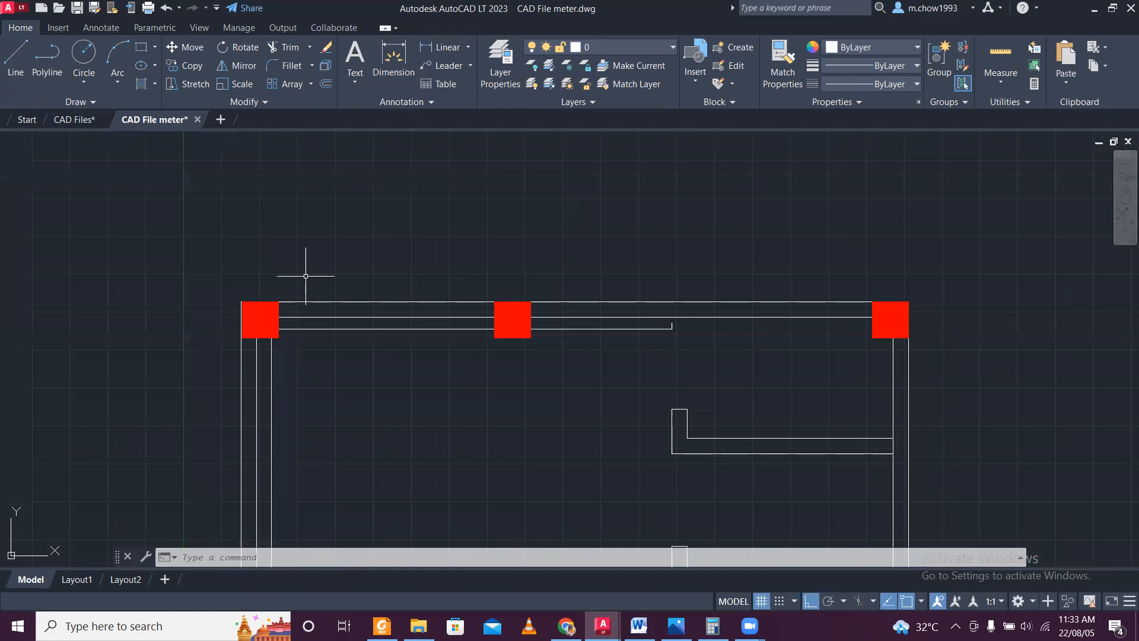
scroll(463, 344, "up", 2)
left_click(748, 353)
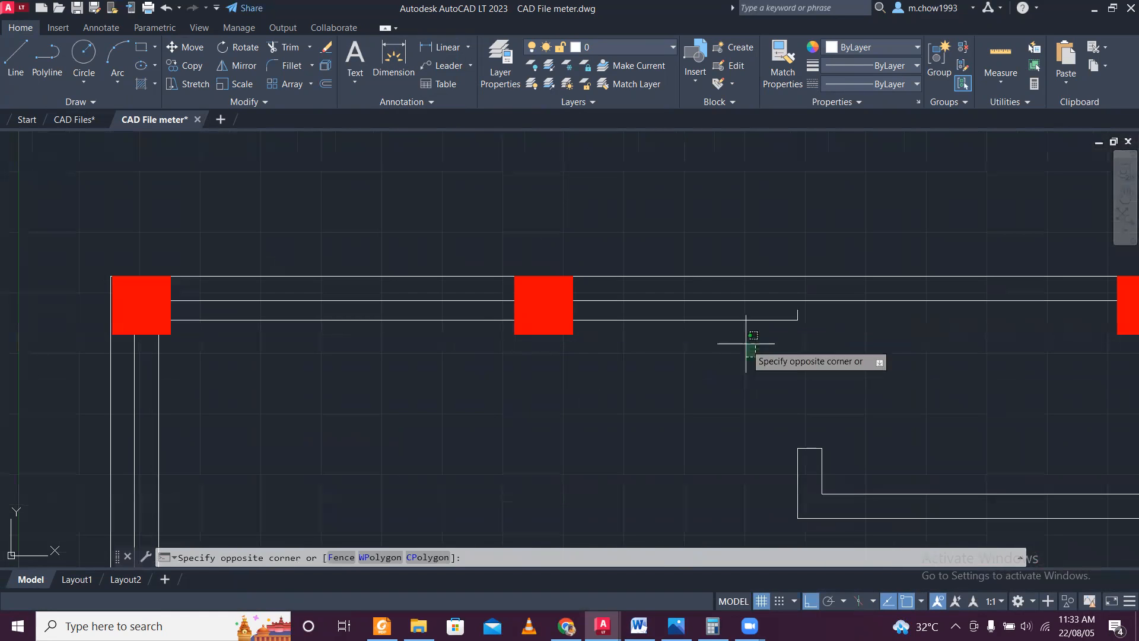
left_click(720, 316)
key("Delete")
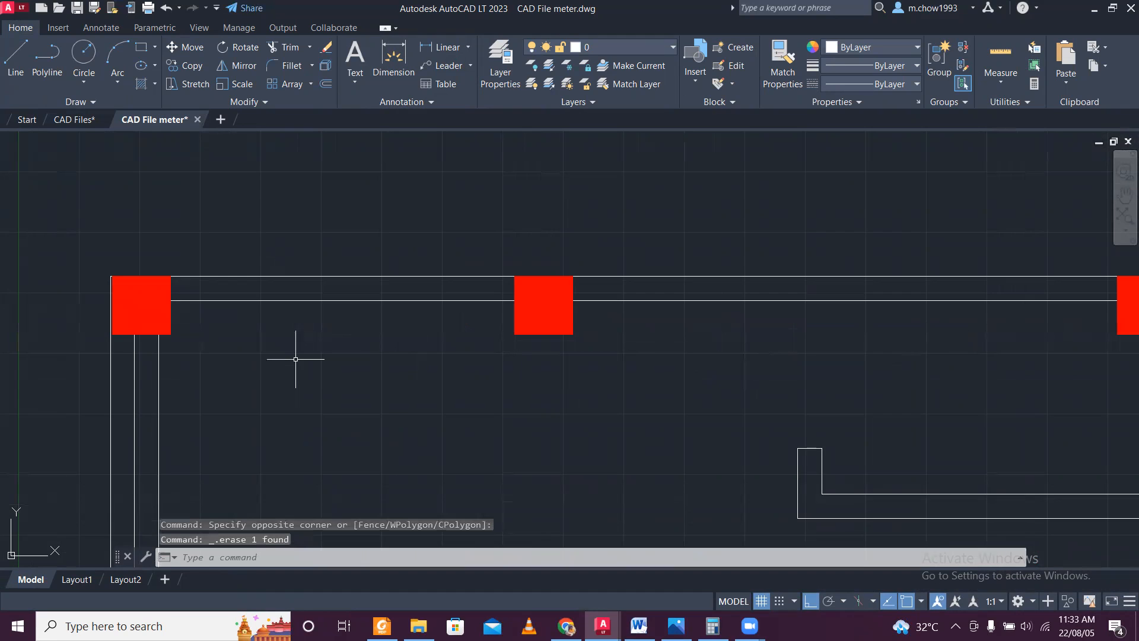
Start Align on the entire floor plan, matching its upper-left corner to the left end of the 5.5 m reference line.
scroll(299, 332, "down", 5)
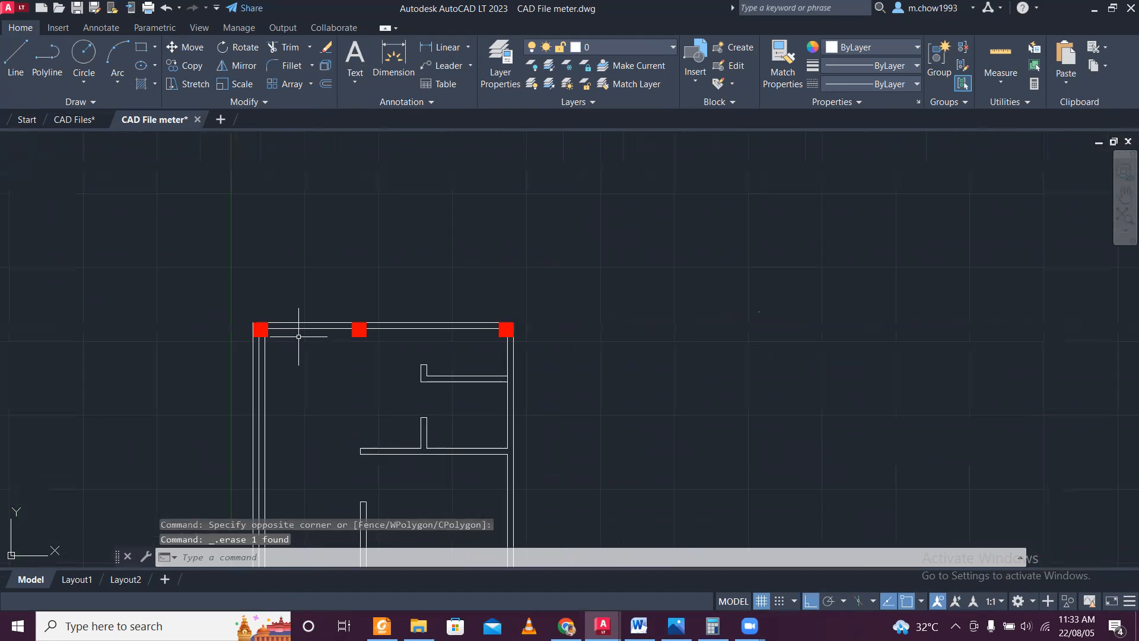
left_click(248, 303)
middle_click_drag(363, 438, 343, 356)
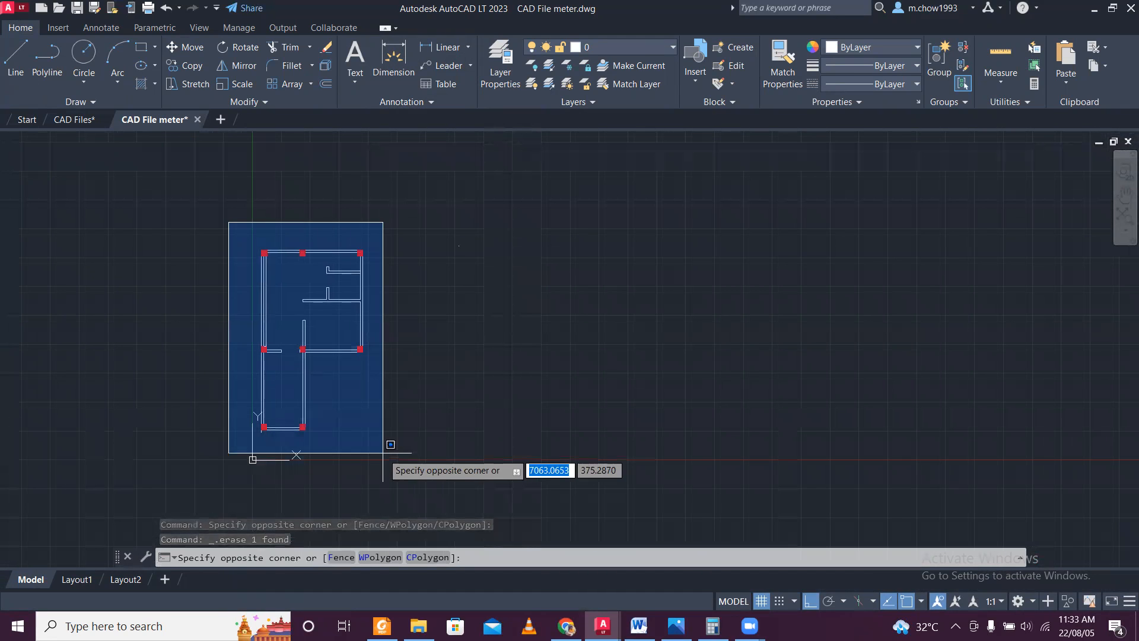
left_click(382, 453)
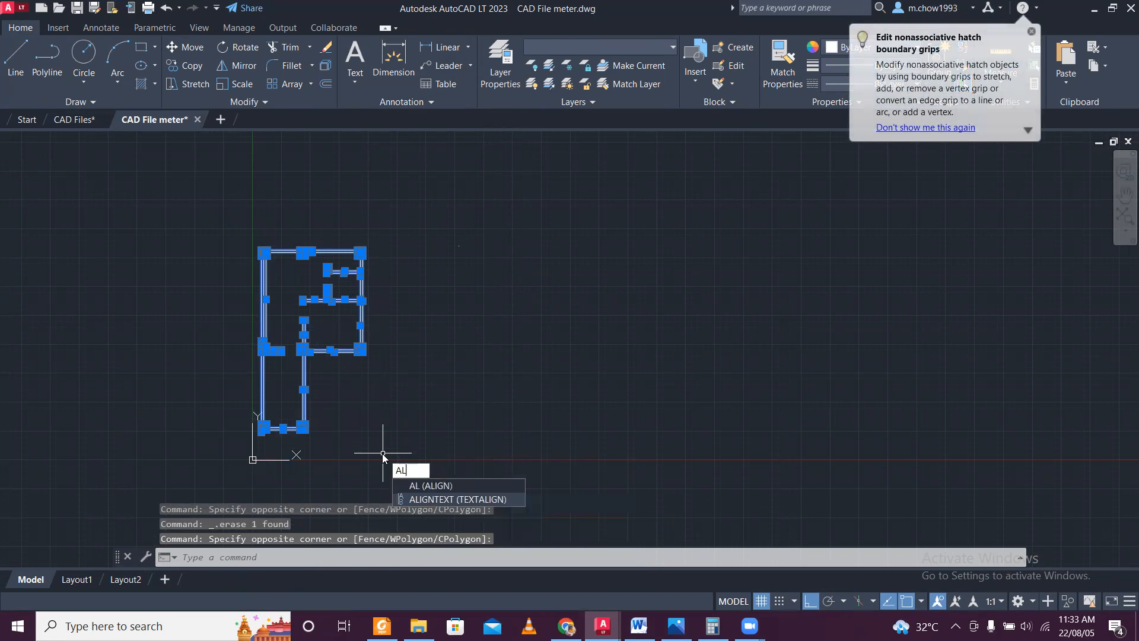
key("Return")
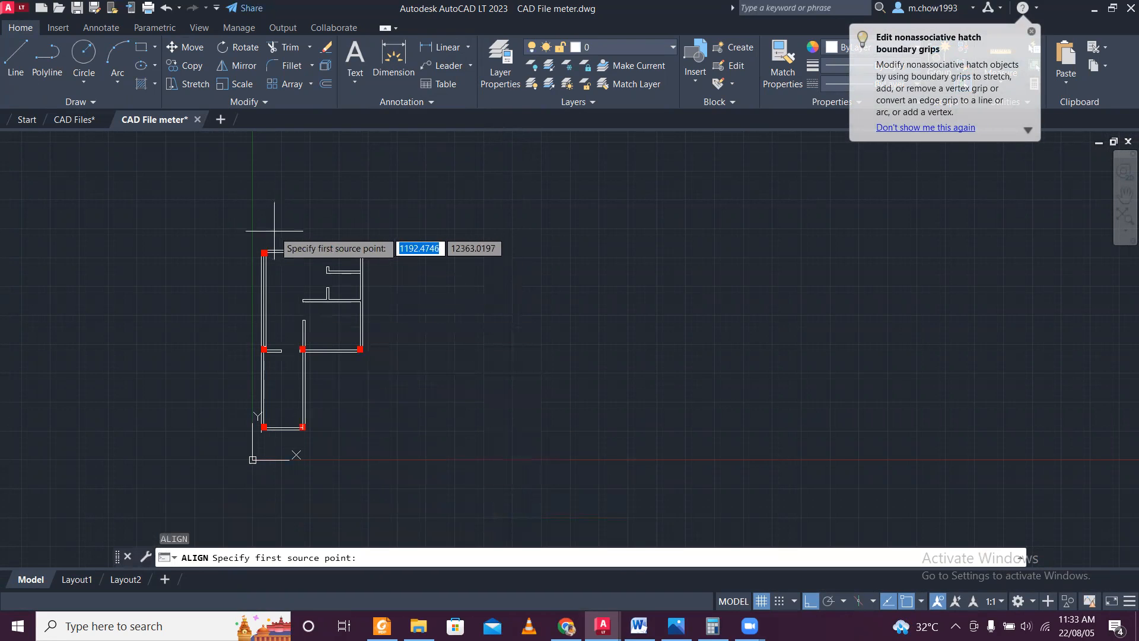
scroll(267, 255, "up", 8)
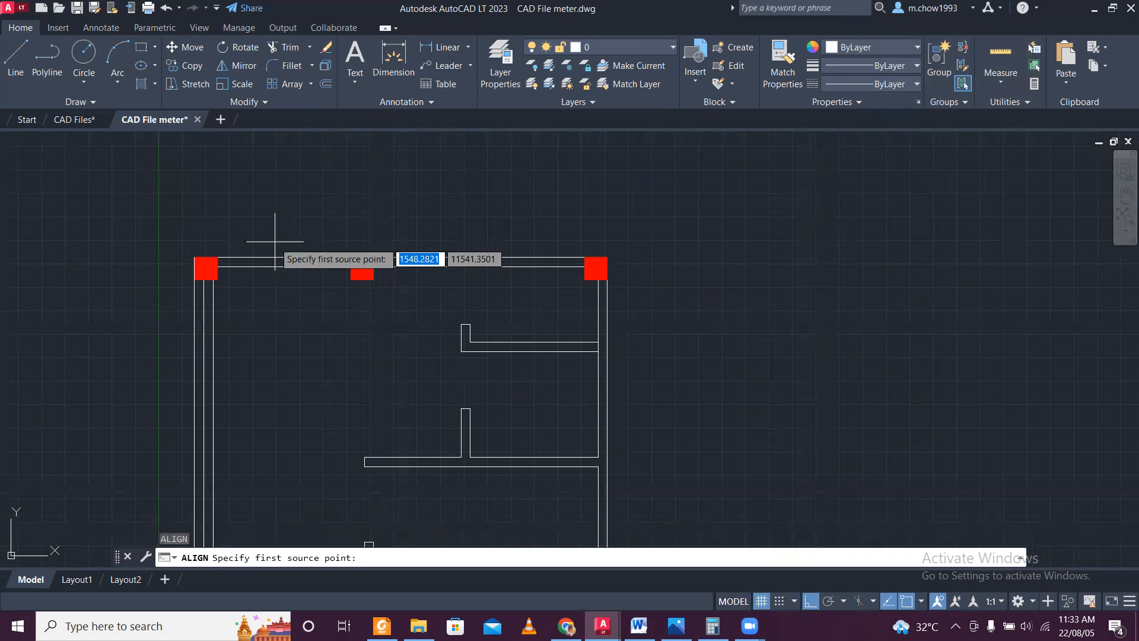
left_click(148, 268)
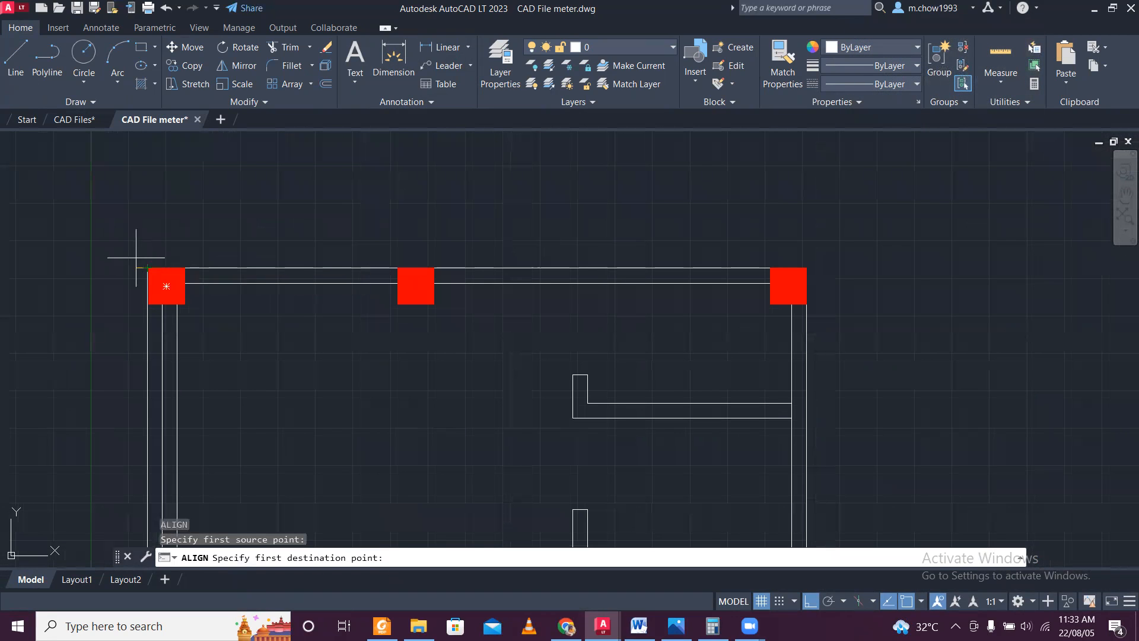
scroll(128, 255, "down", 5)
scroll(520, 245, "up", 3)
scroll(610, 241, "up", 5)
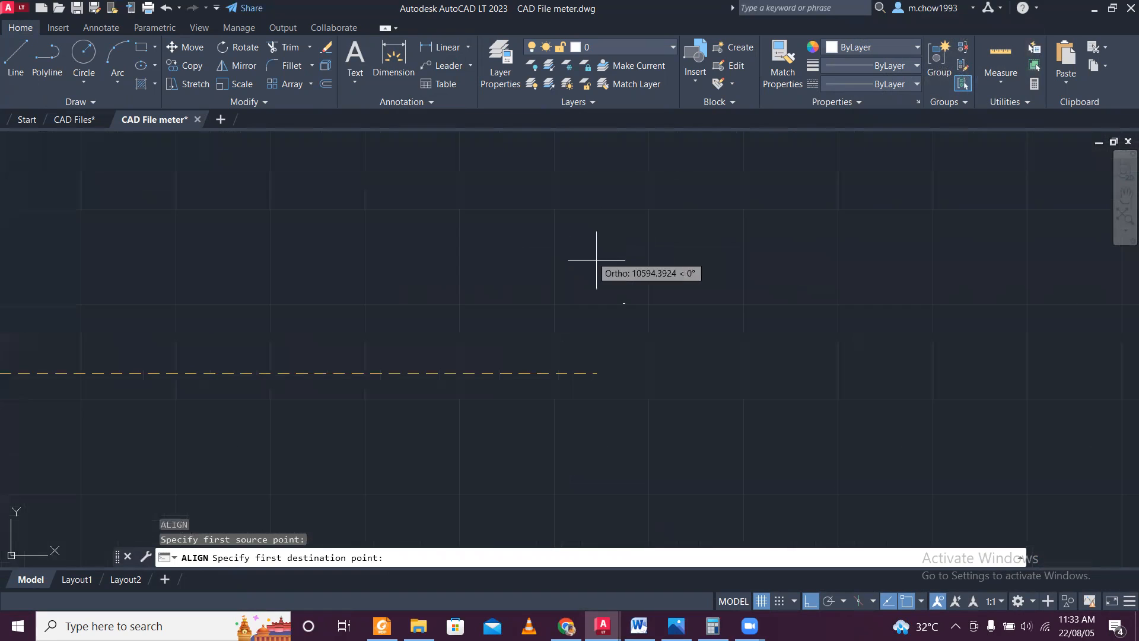
scroll(381, 300, "down", 1)
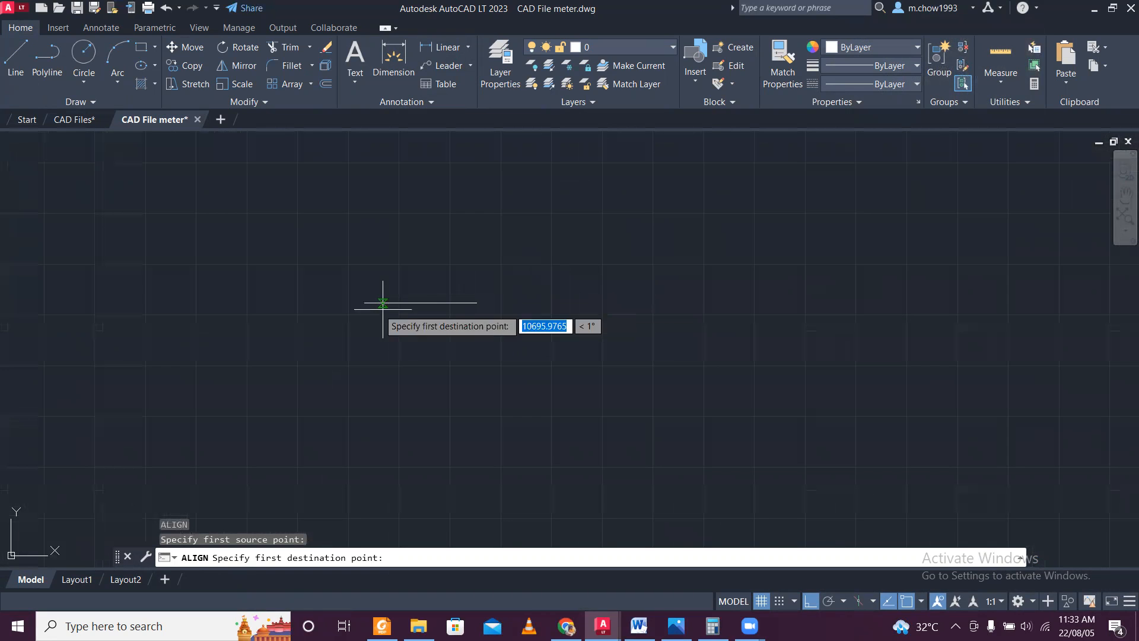
left_click(368, 302)
Match the plan's upper-right corner to the reference line's right end, and scale the plan to the alignment points.
scroll(242, 275, "down", 4)
scroll(224, 293, "up", 6)
scroll(270, 333, "up", 2)
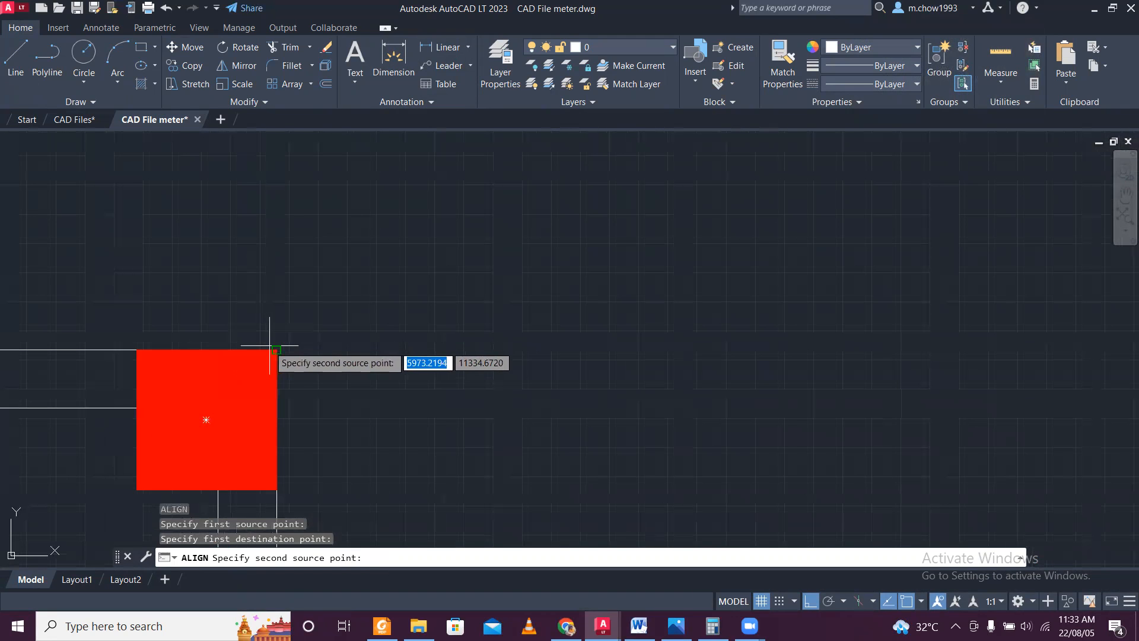
left_click(274, 332)
scroll(267, 332, "down", 5)
scroll(356, 332, "up", 8)
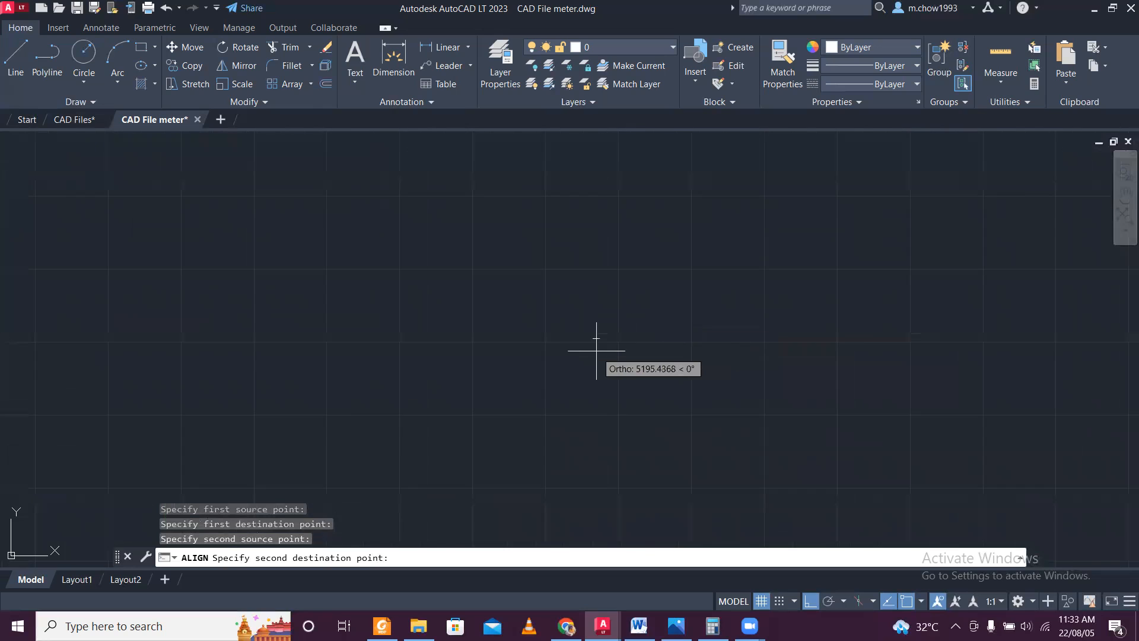
left_click(601, 306)
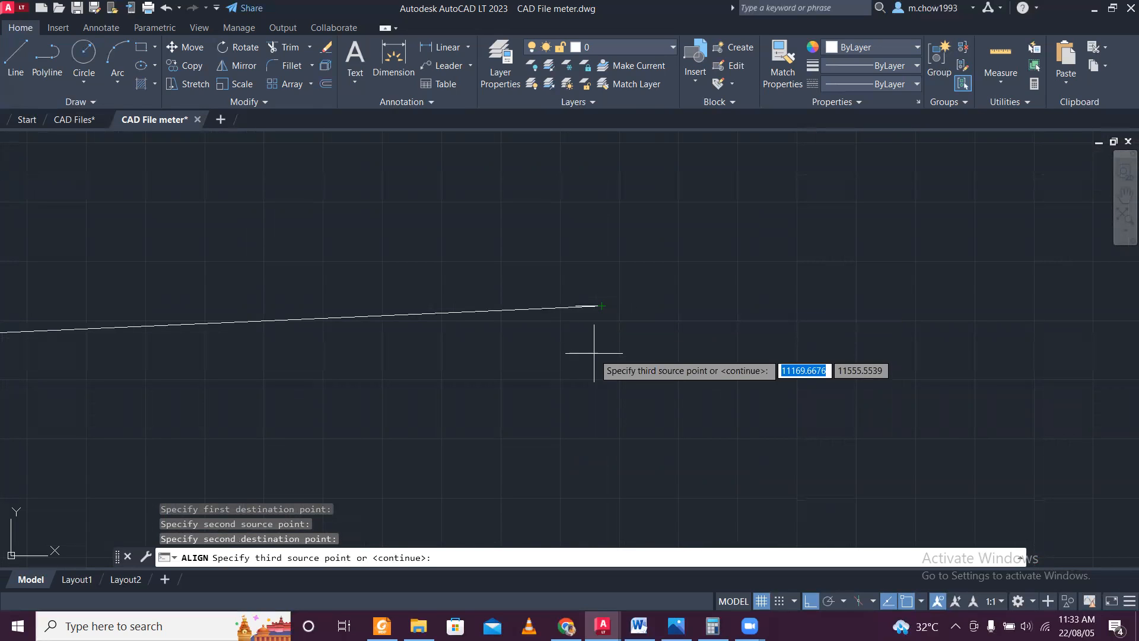
key("Return")
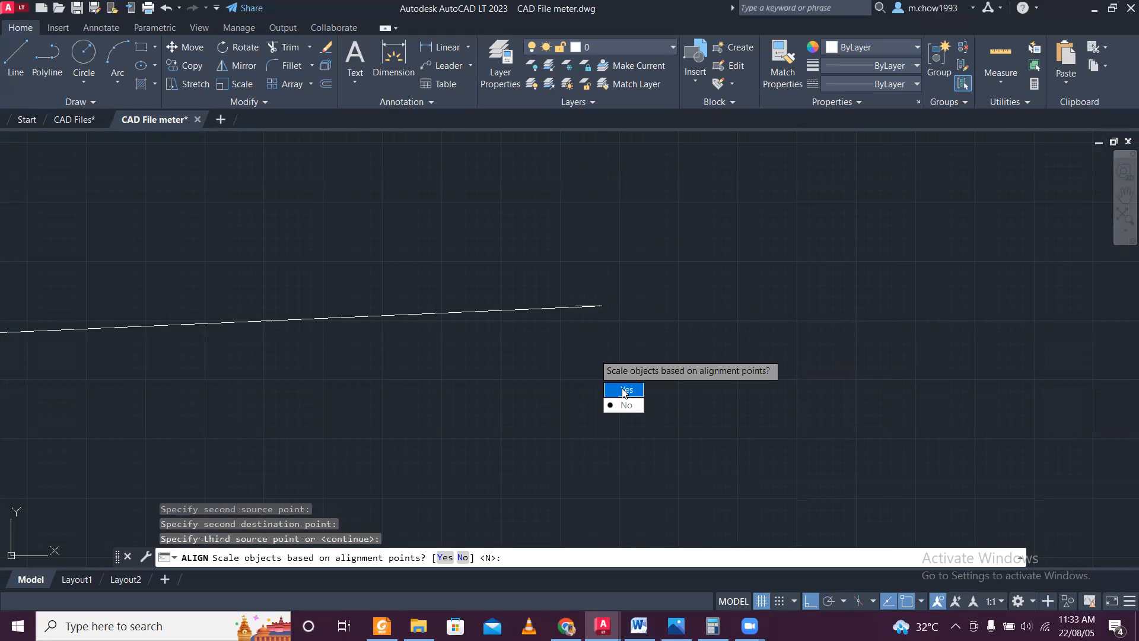
key("Return")
Erase the leftover vertical dimension along the inside of the plan's upper-left wall.
scroll(596, 326, "up", 2)
scroll(391, 335, "up", 5)
scroll(331, 323, "down", 10)
scroll(330, 369, "up", 6)
left_click(326, 377)
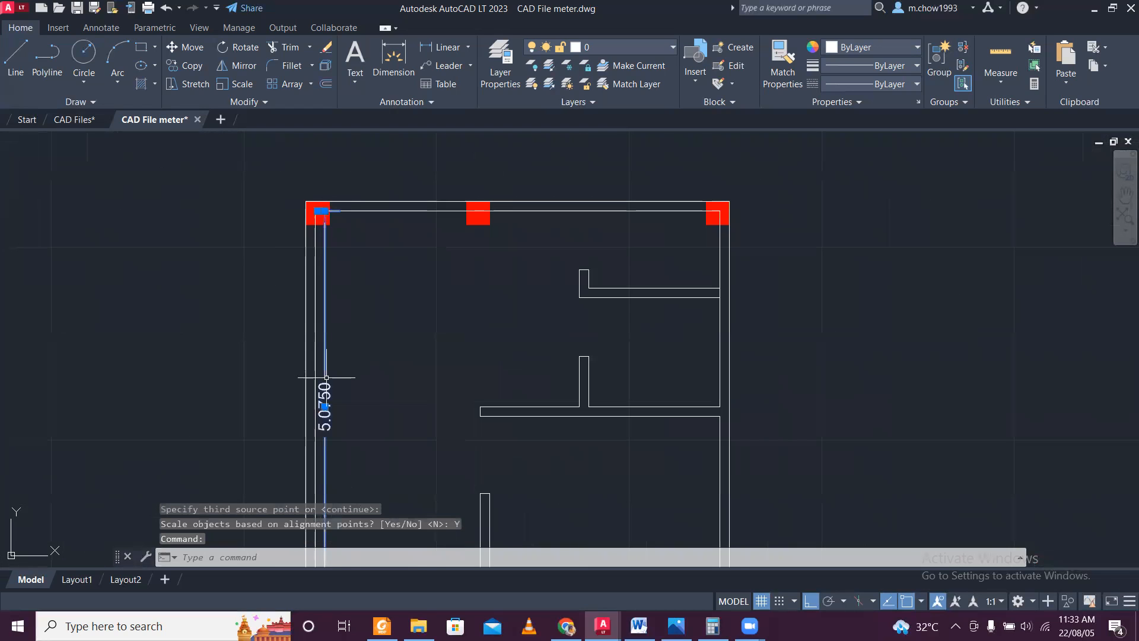
key("Delete")
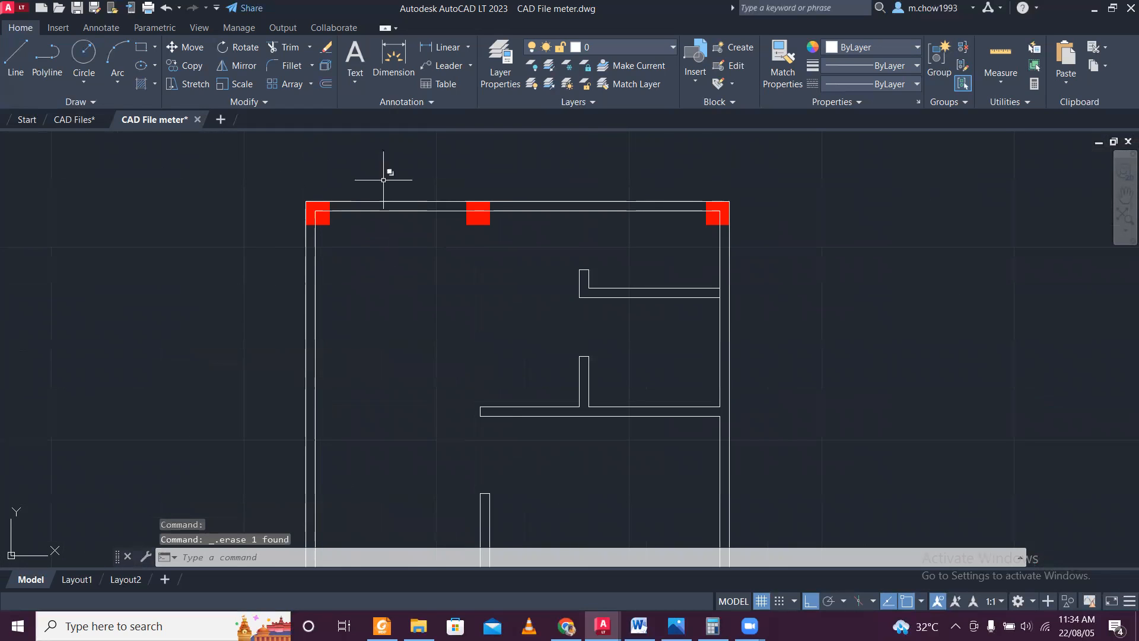
Measure the plan's overall width along the top wall between its outer corners with a linear dimension, without placing it.
left_click(439, 46)
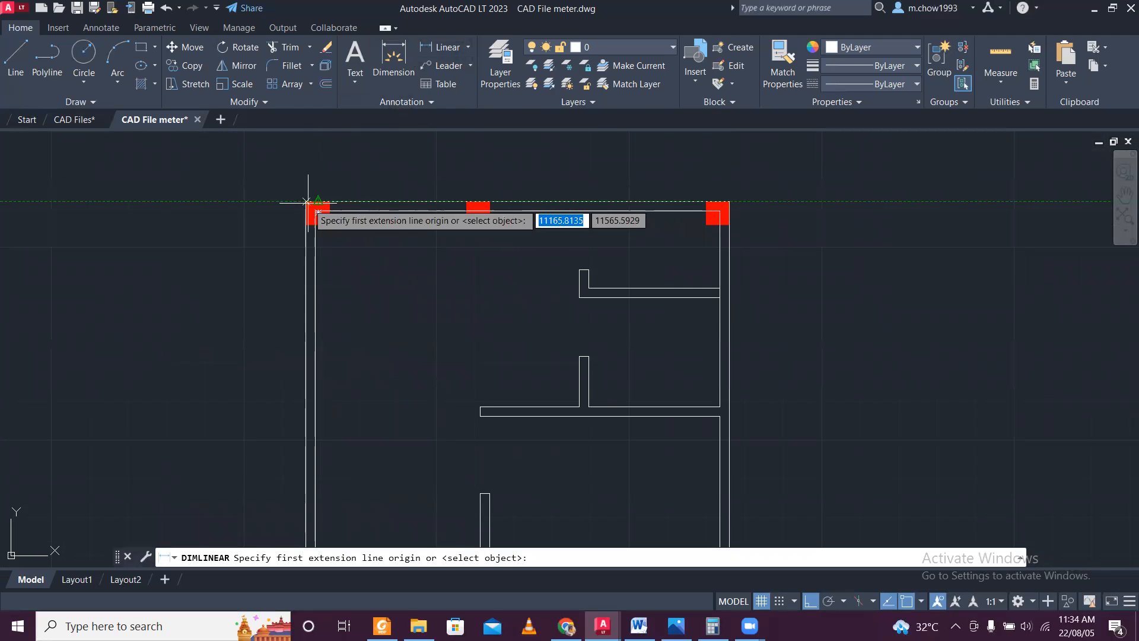
left_click(314, 203)
left_click(734, 201)
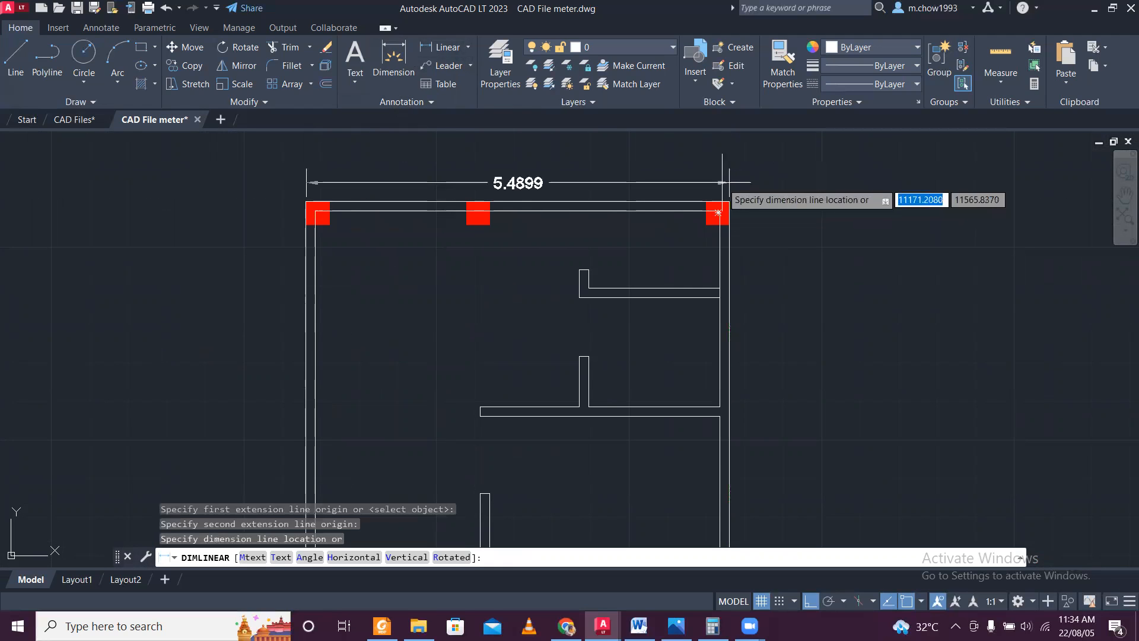
key("Escape")
scroll(418, 203, "up", 4)
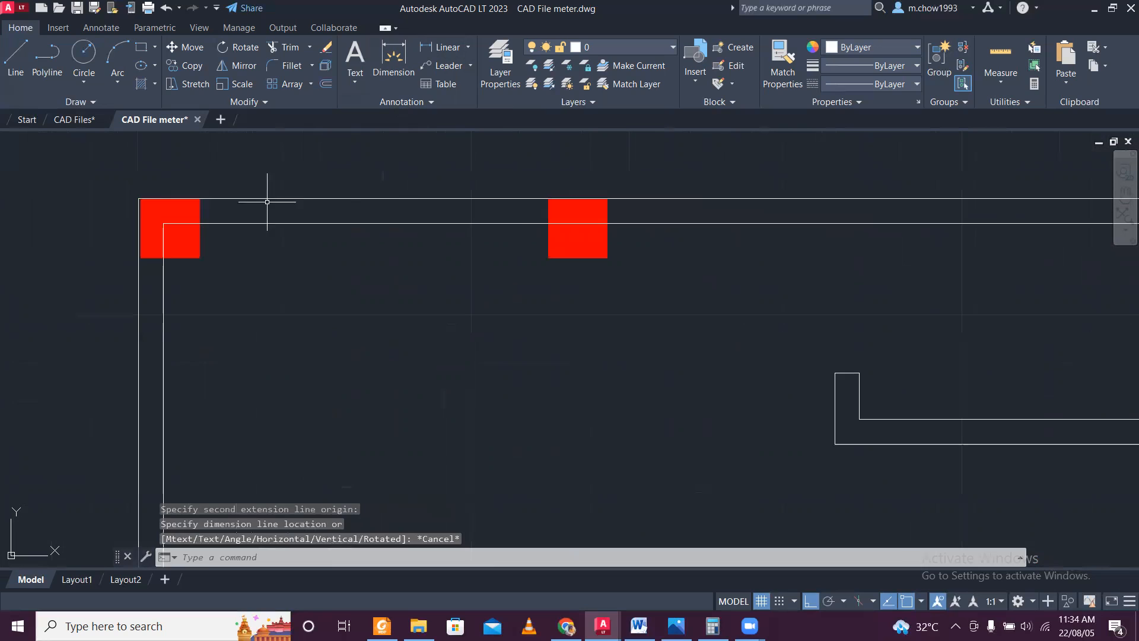
key("Return")
left_click(140, 214)
scroll(129, 195, "down", 4)
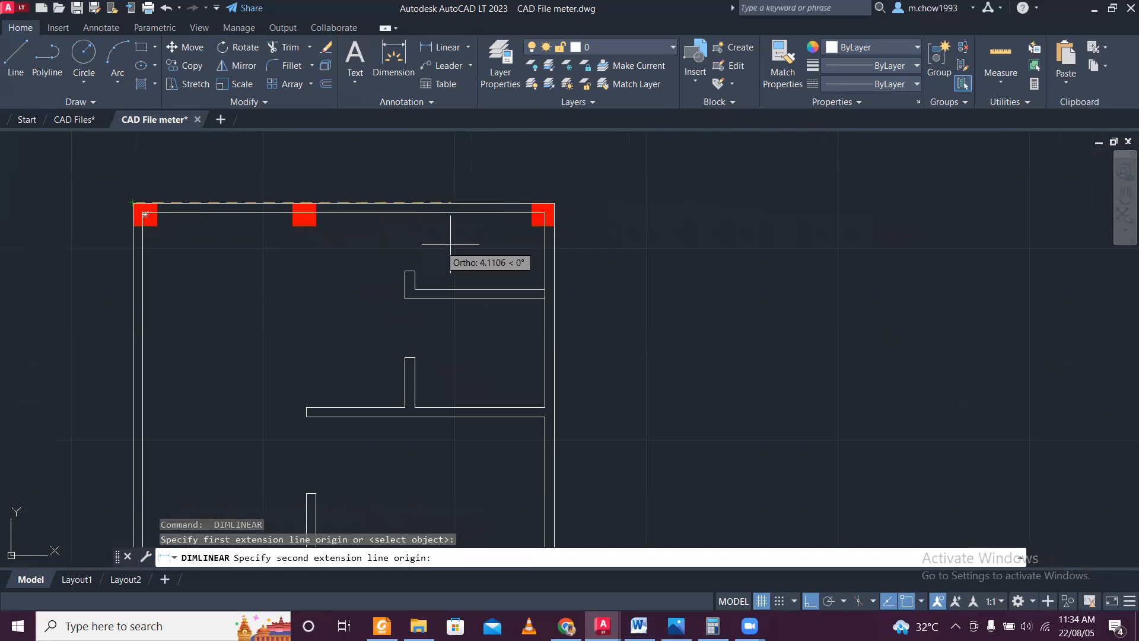
left_click(553, 196)
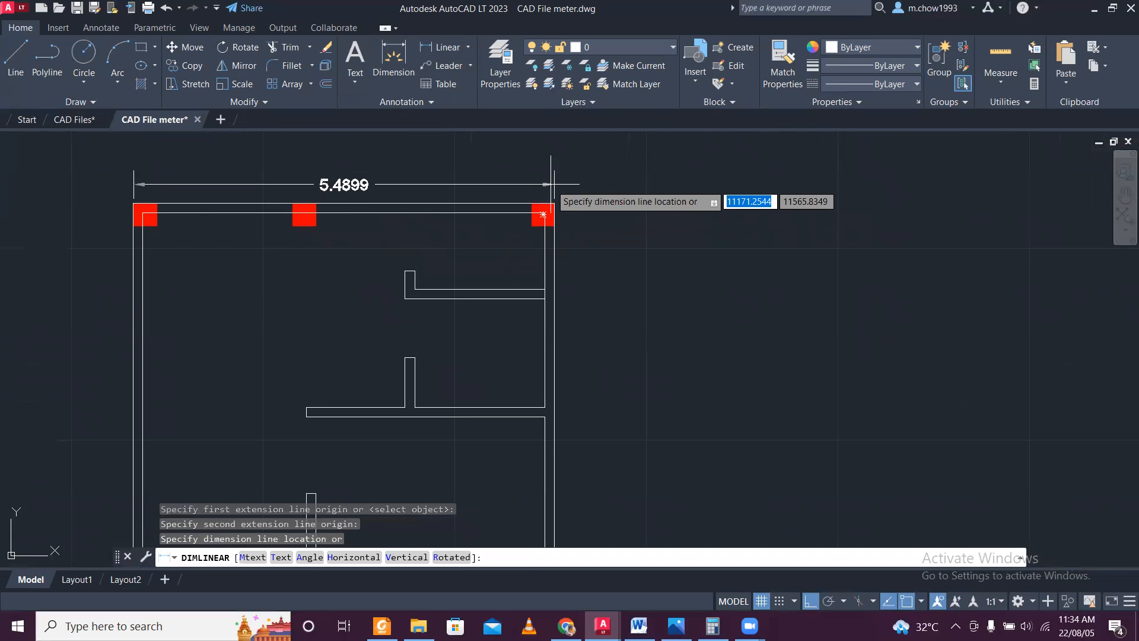
key("Escape")
scroll(542, 178, "down", 5)
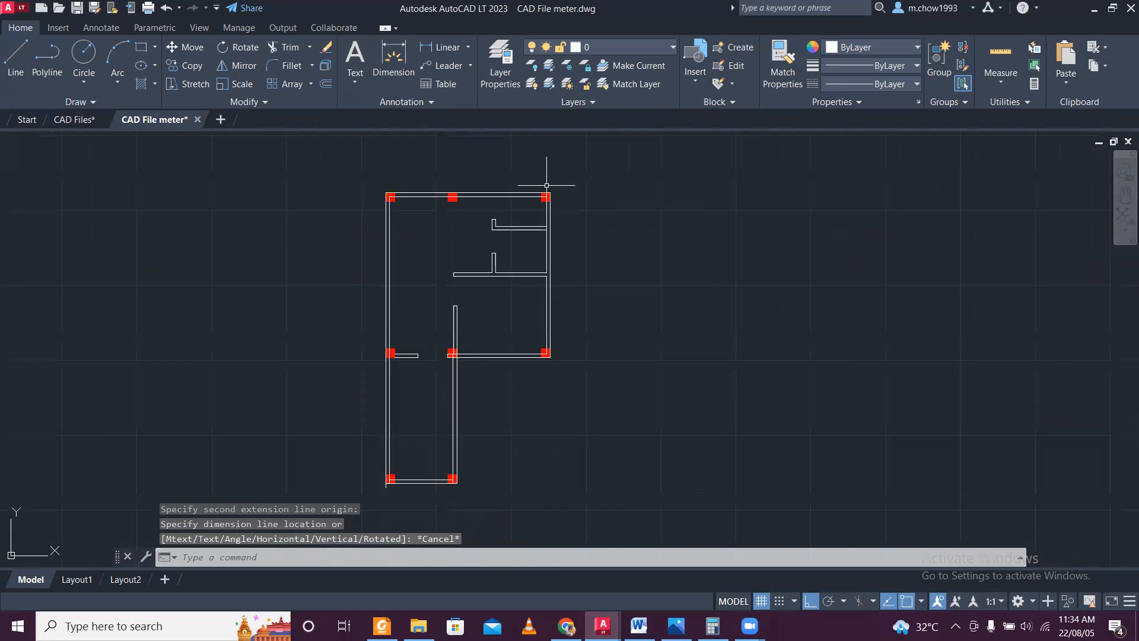
scroll(474, 181, "up", 4)
left_click(482, 163)
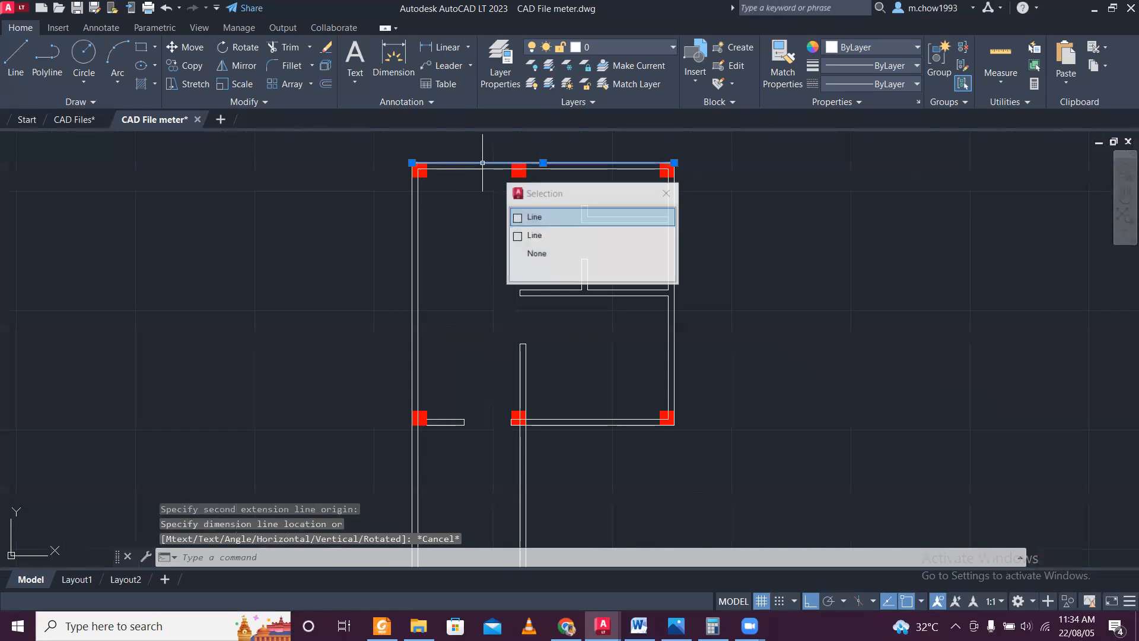
middle_click_drag(527, 155, 492, 224)
key("Return")
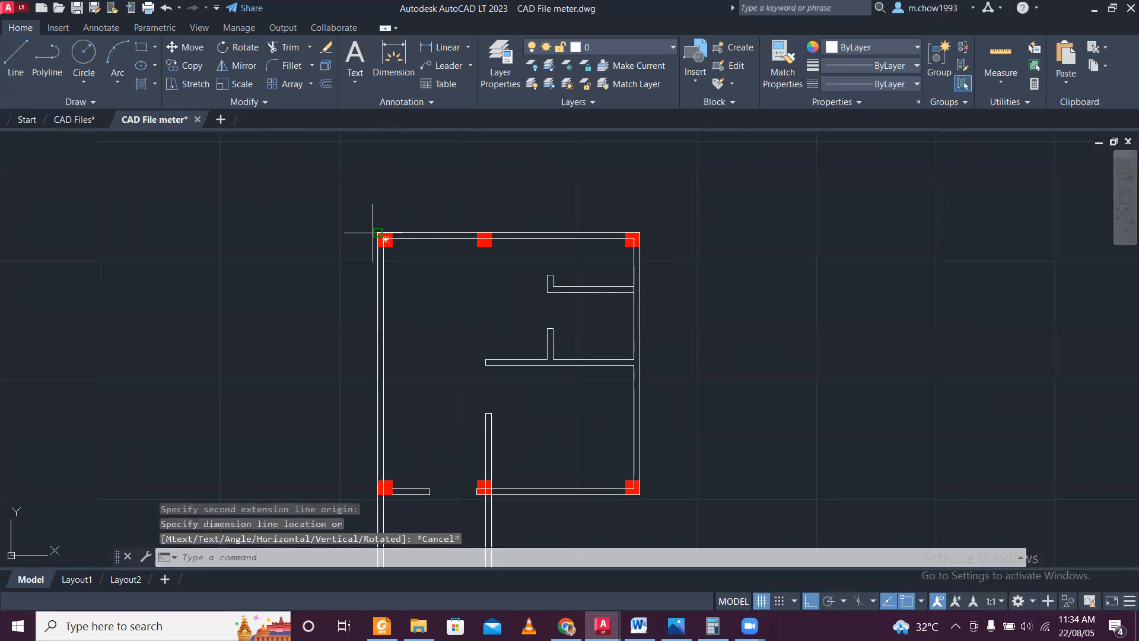
key("Escape")
Dimension the plan's overall vertical length along the left outer wall, placing the linear dimension outside that wall.
key("Return")
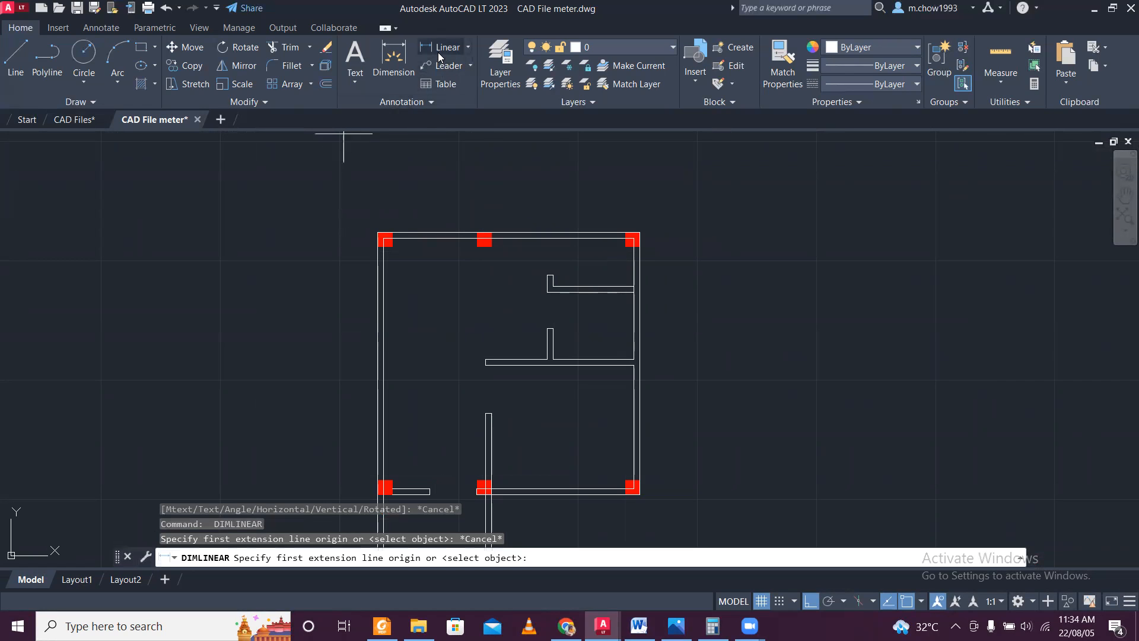
left_click(378, 233)
scroll(383, 237, "down", 4)
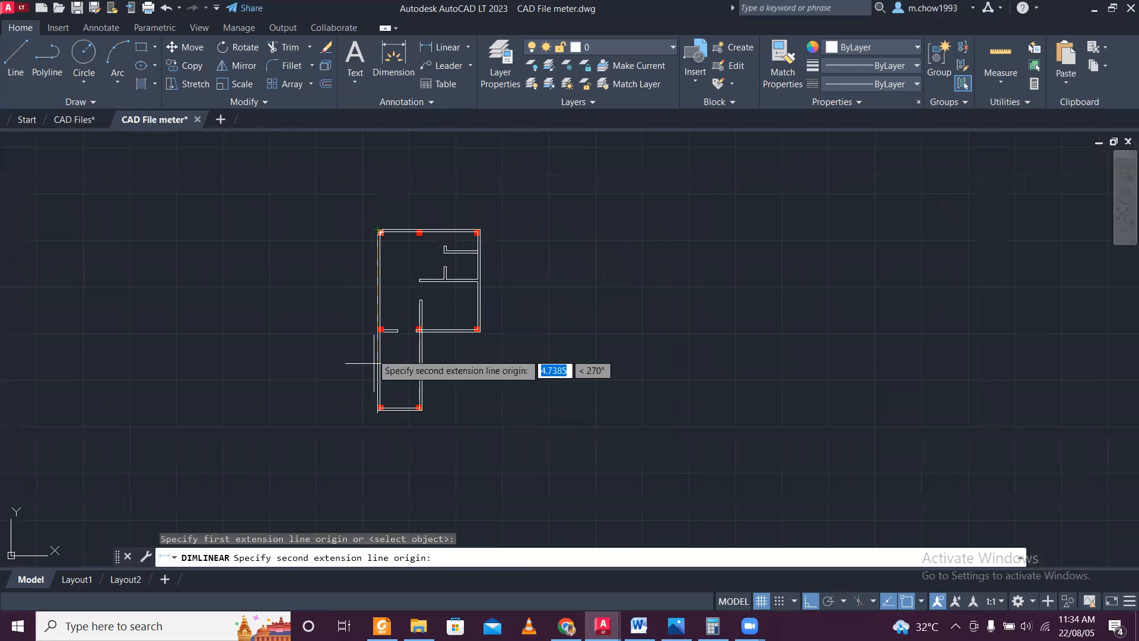
scroll(373, 383, "up", 6)
left_click(344, 401)
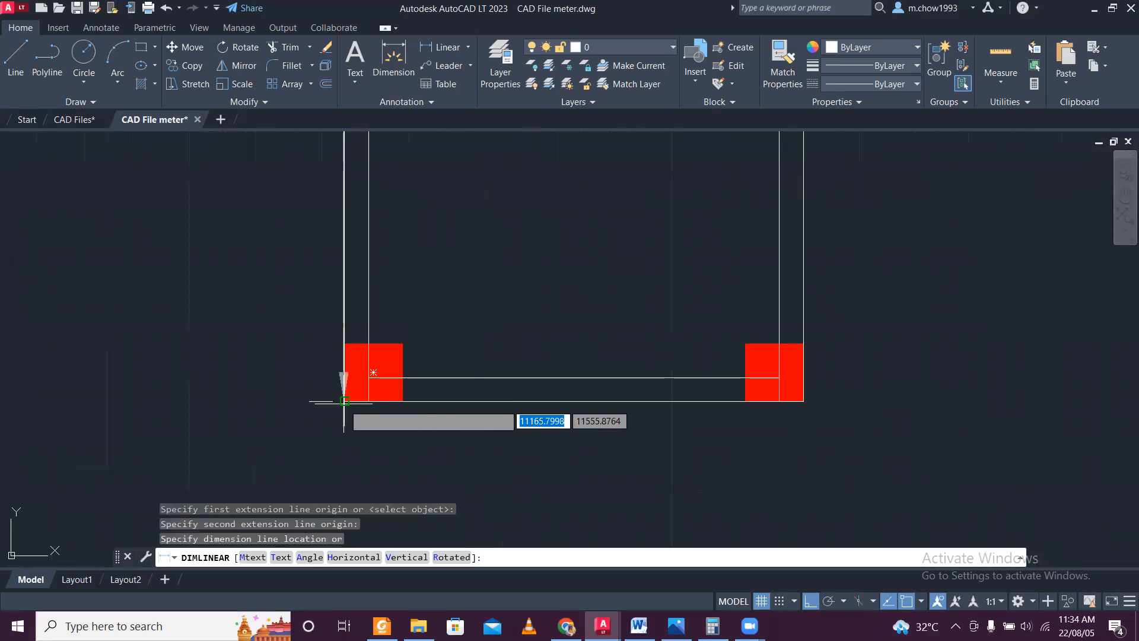
left_click(254, 389)
scroll(254, 380, "down", 3)
scroll(305, 383, "up", 3)
scroll(326, 389, "up", 2)
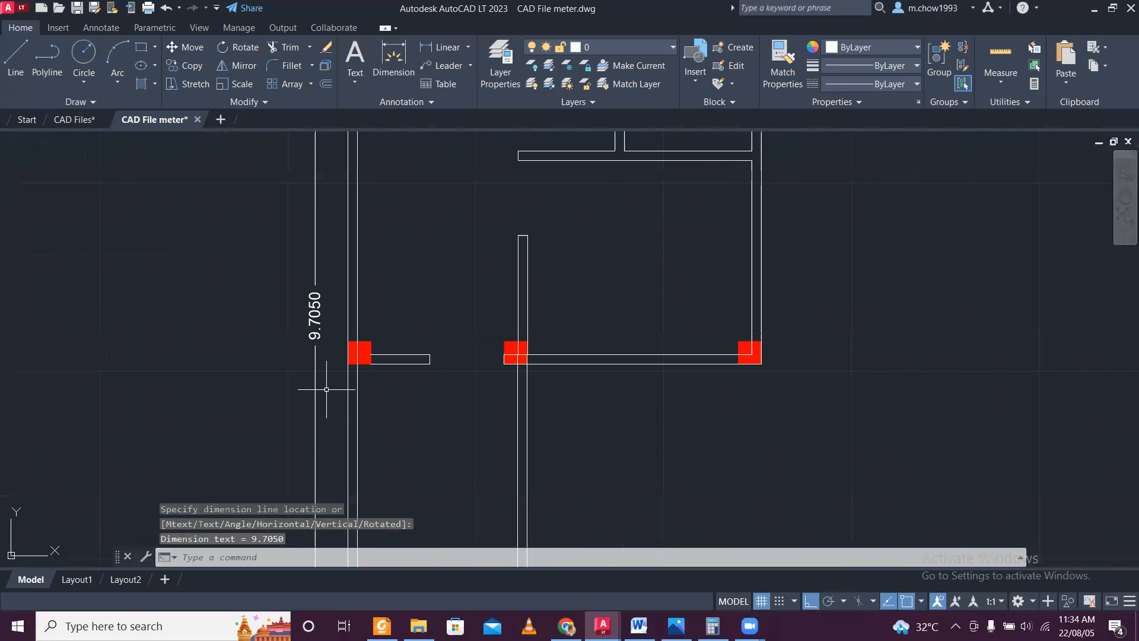
scroll(337, 347, "up", 2)
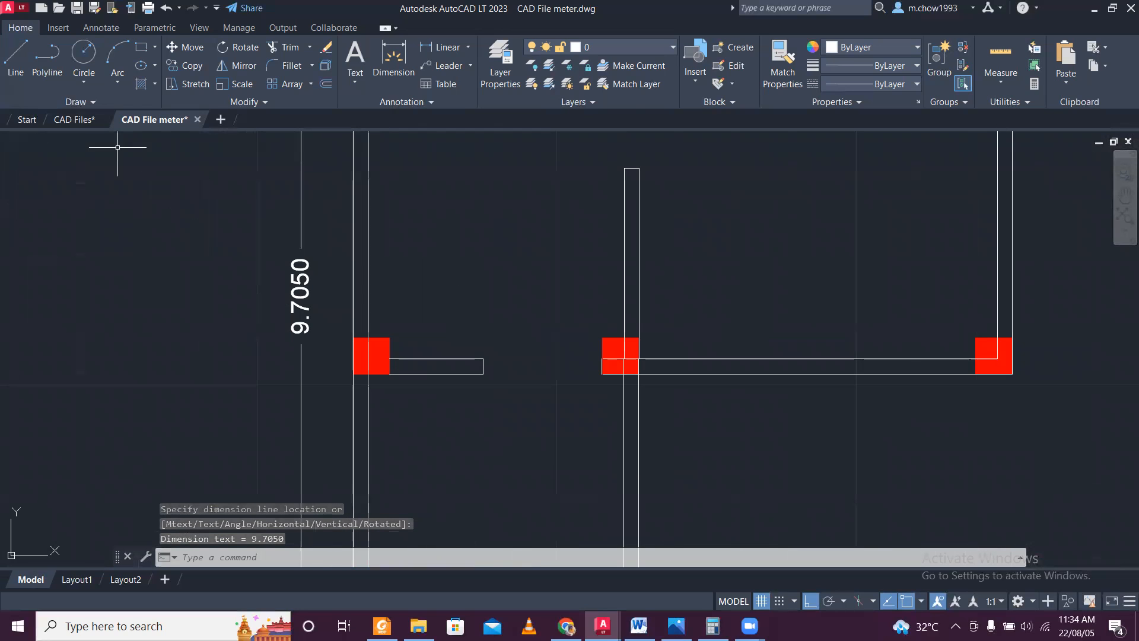
Compare the overall vertical dimension with the original plan in CAD Files, and re-examine the scaled plan in CAD File meter.
left_click(73, 121)
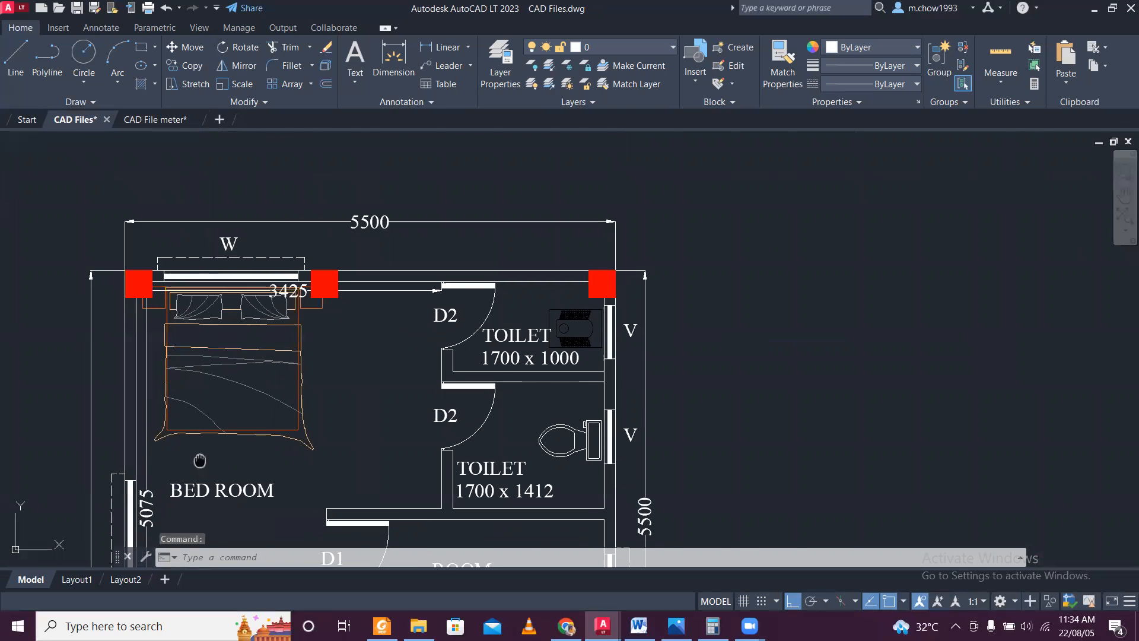
middle_click_drag(199, 465, 385, 238)
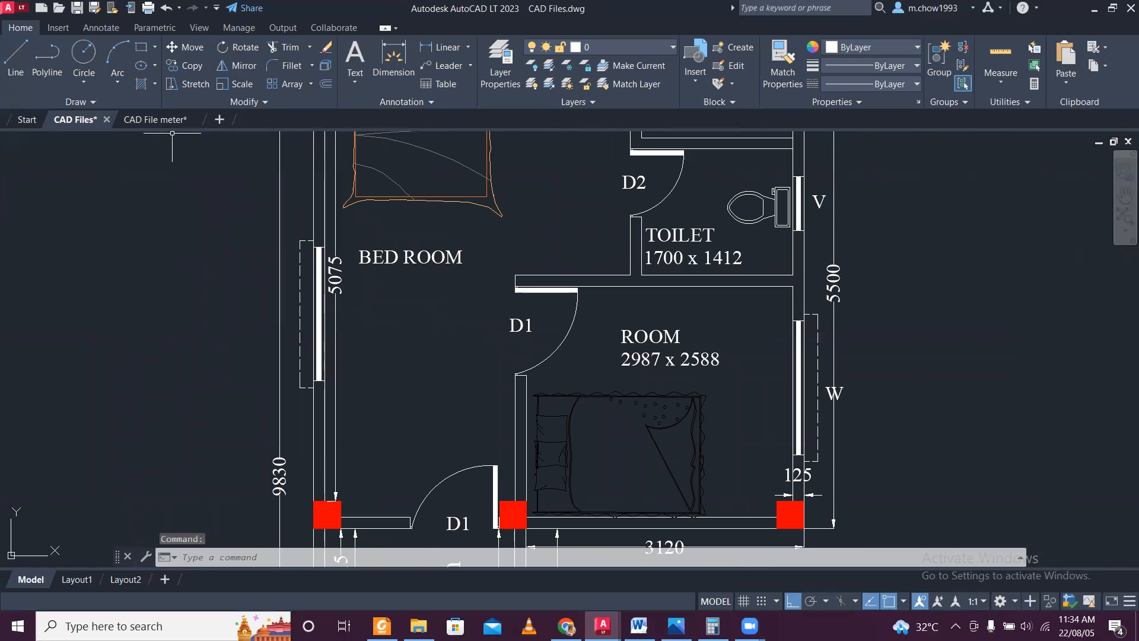
scroll(295, 289, "down", 4)
mouse_move(285, 421)
middle_mouse_down()
mouse_move(286, 371)
mouse_move(294, 413)
middle_mouse_up()
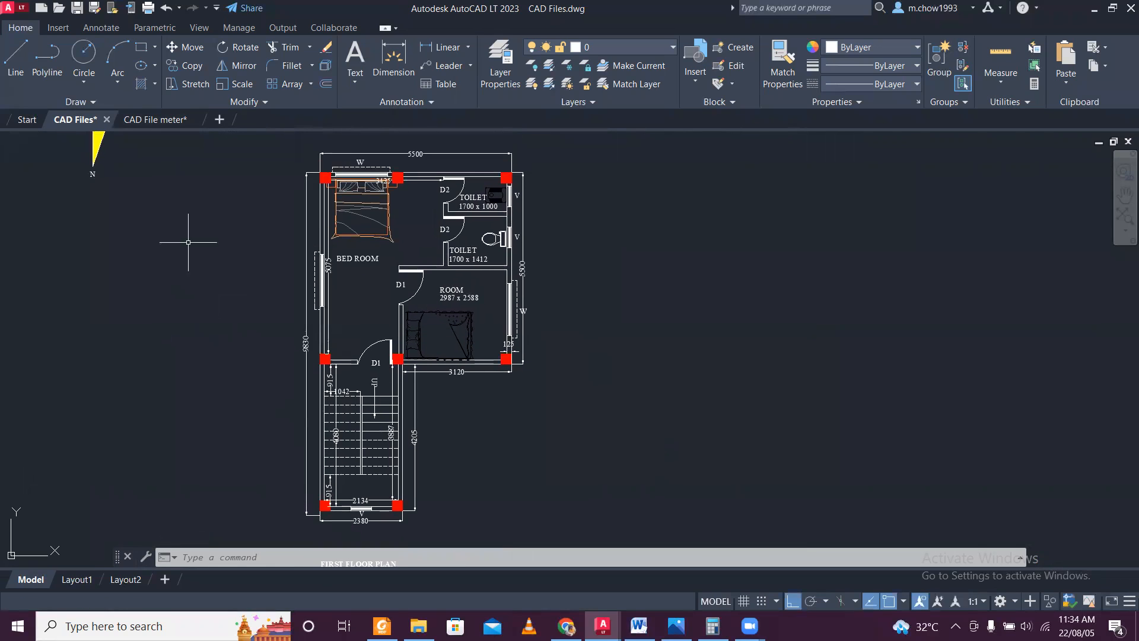
left_click(169, 125)
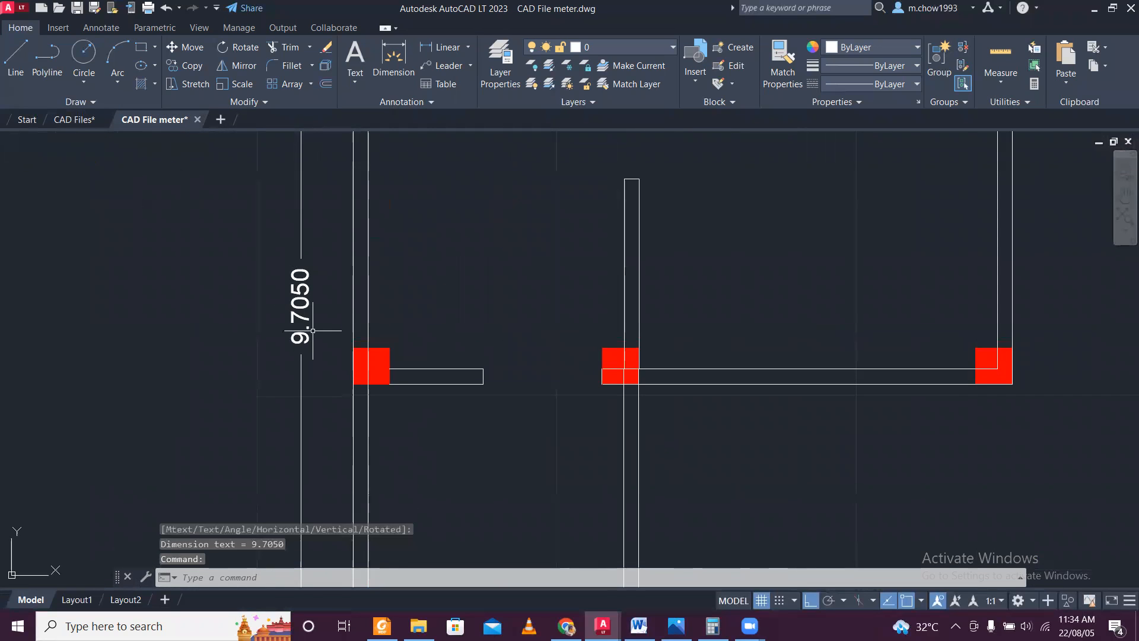
scroll(313, 330, "down", 5)
scroll(313, 331, "up", 5)
scroll(308, 315, "up", 3)
scroll(303, 305, "down", 10)
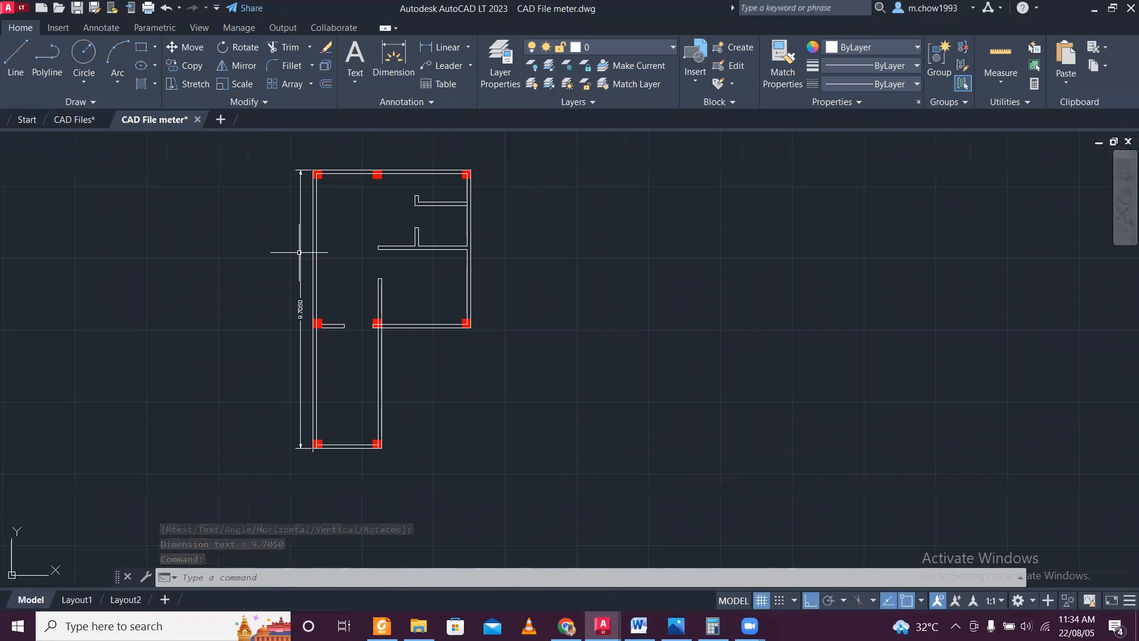
scroll(318, 446, "up", 8)
scroll(316, 449, "down", 6)
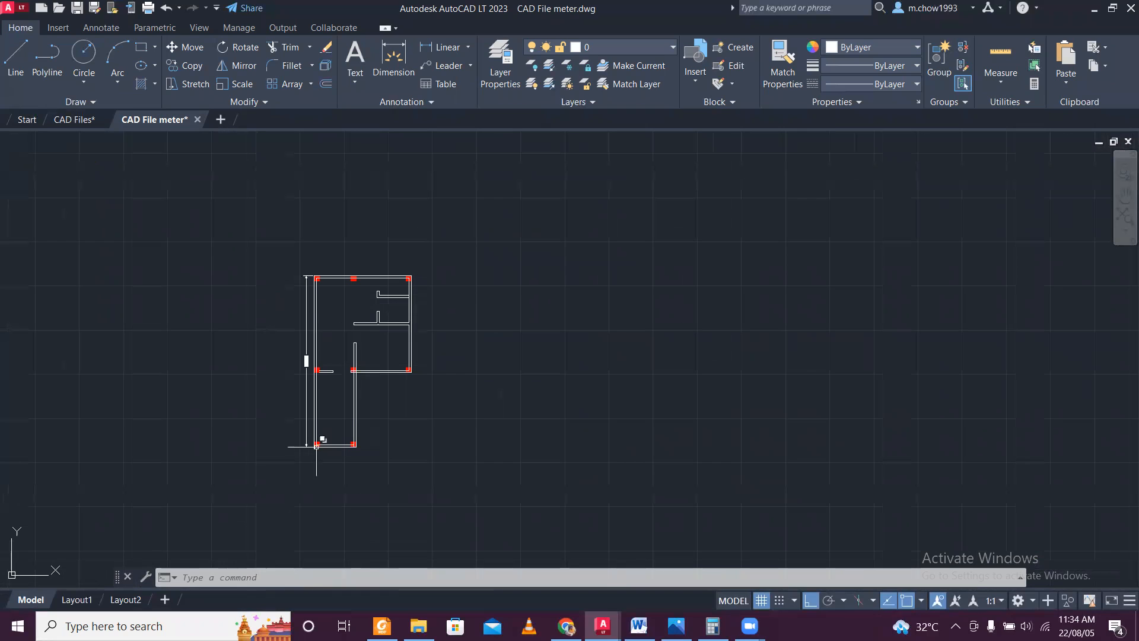
Erase the entire scaled floor plan together with its vertical dimension from CAD File meter.
scroll(270, 290, "up", 2)
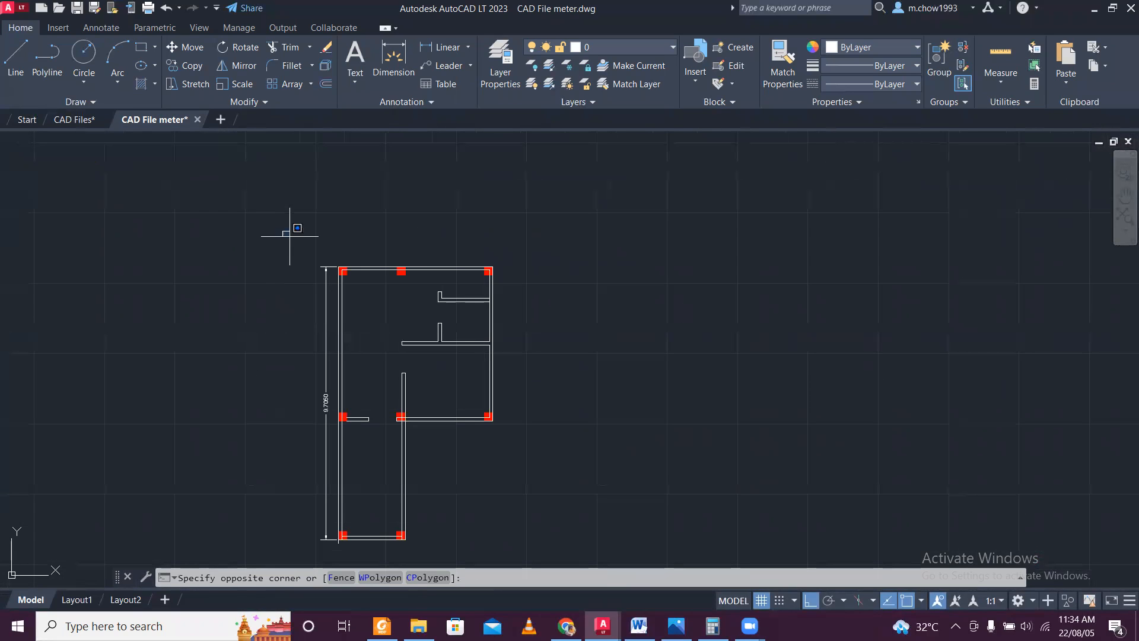
scroll(493, 457, "down", 4)
left_click(509, 501)
key("Delete")
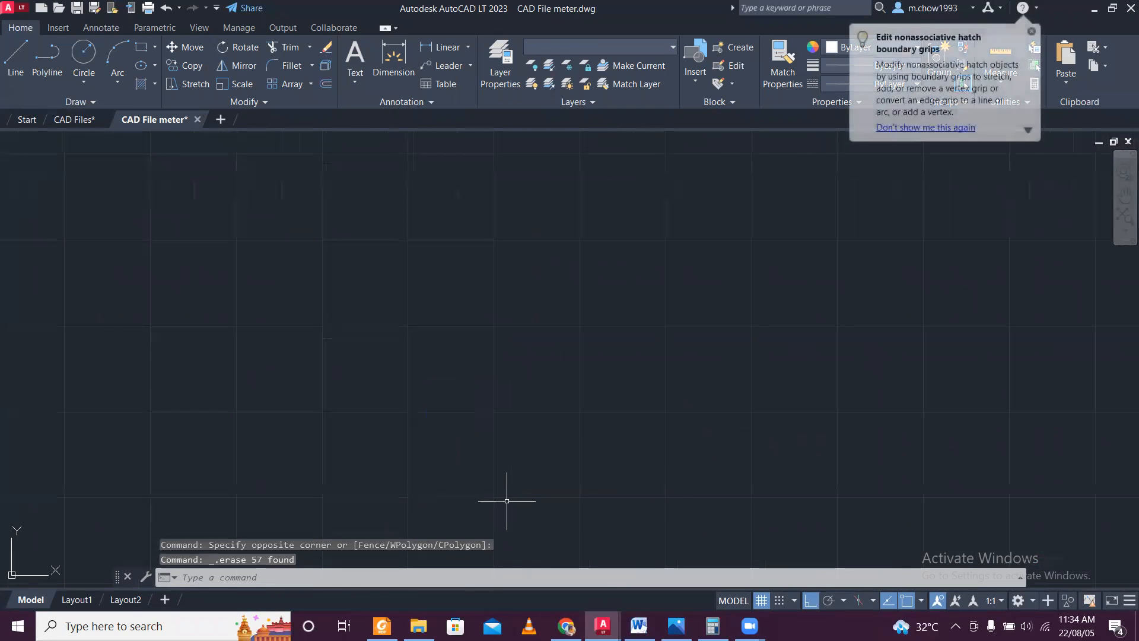
Switch to the CAD Files drawing that holds the original, fully furnished first floor plan.
left_click(75, 118)
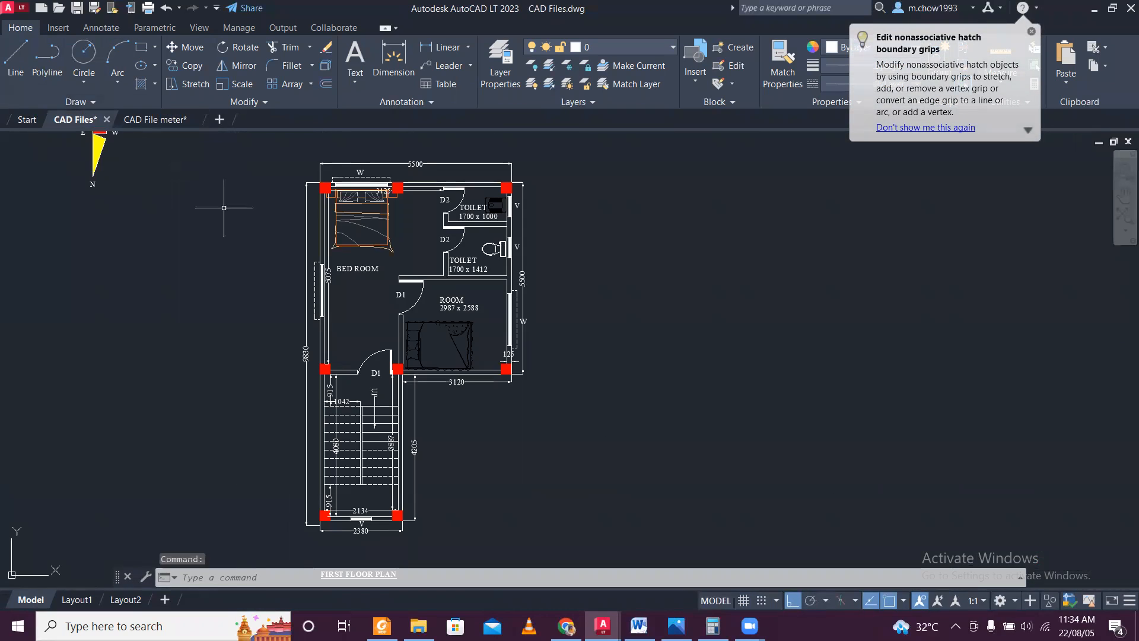
scroll(359, 253, "up", 2)
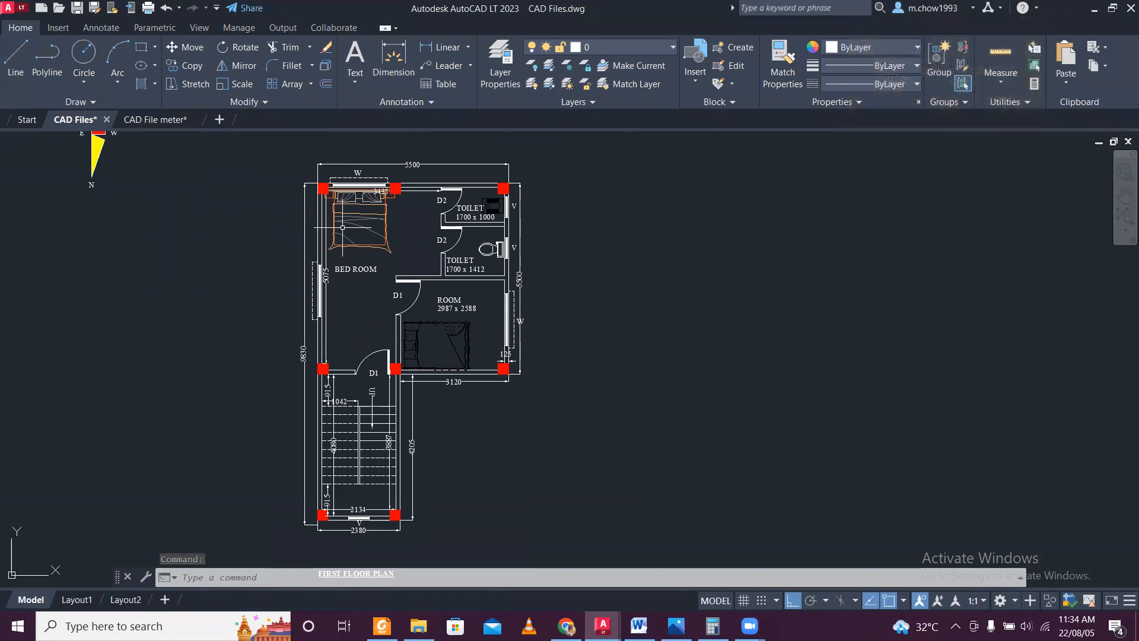
left_click(166, 120)
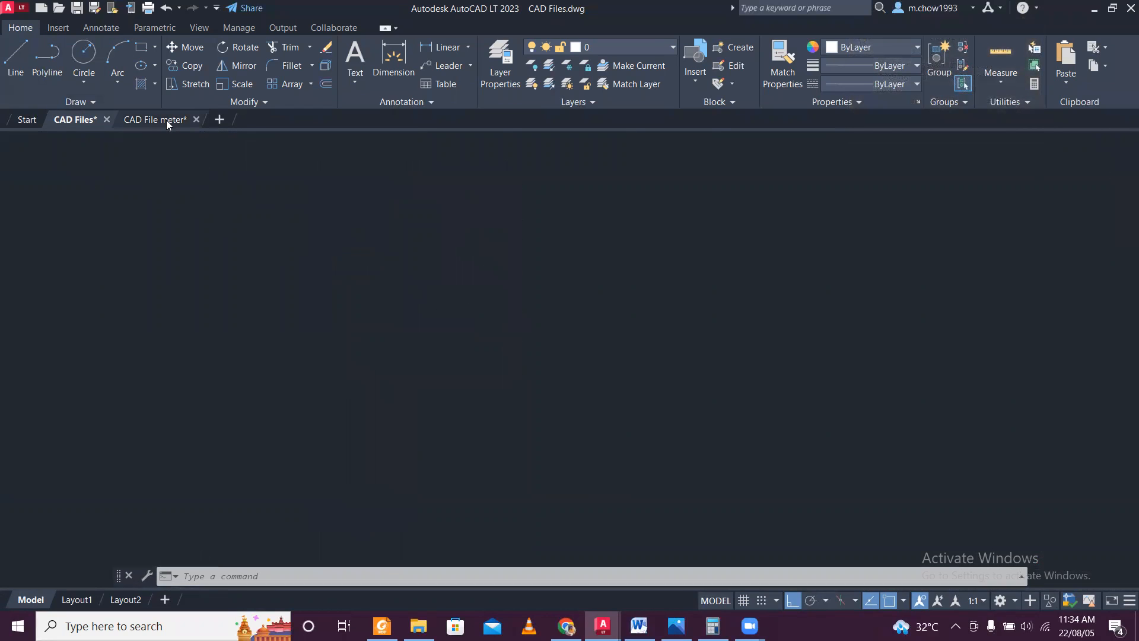
left_click(68, 120)
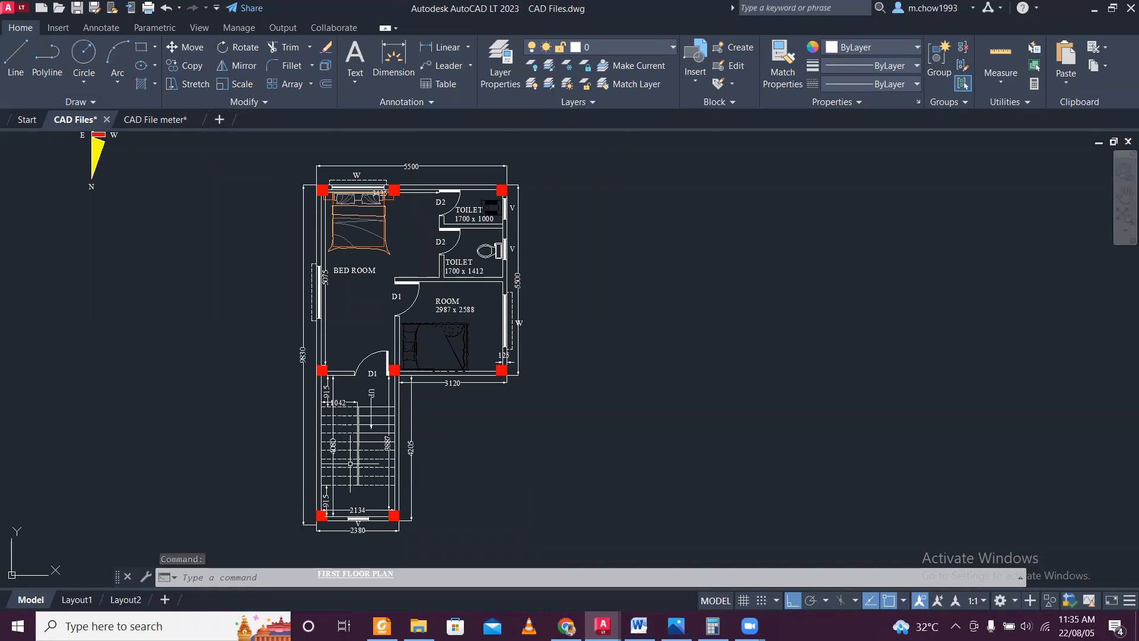
middle_click_drag(575, 420, 475, 392)
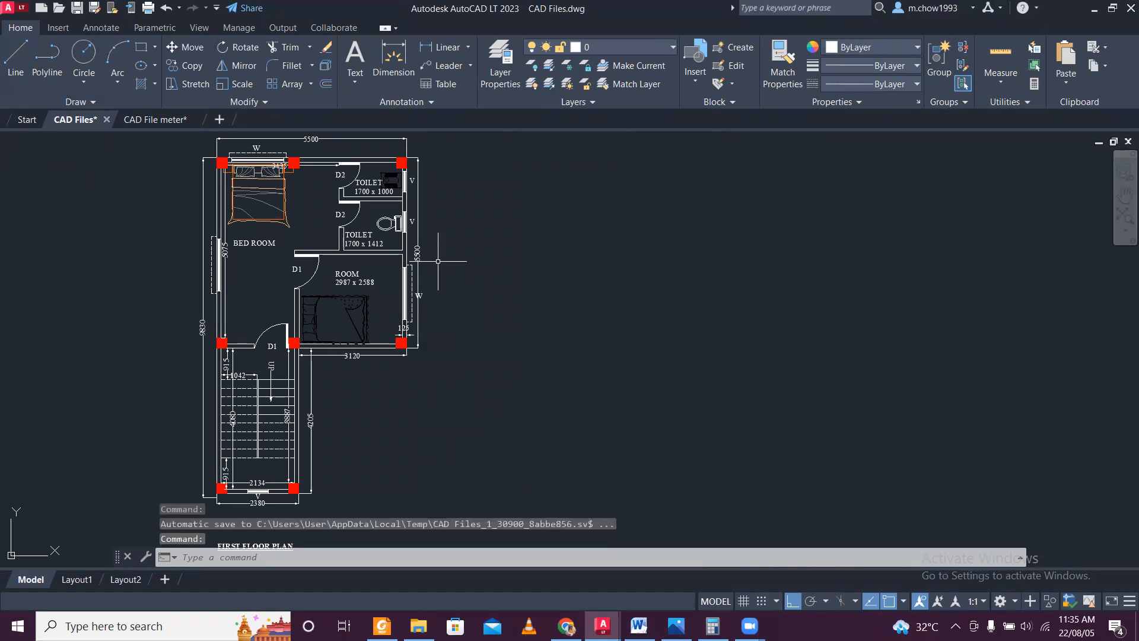
middle_click_drag(505, 263, 443, 283)
scroll(190, 203, "down", 3)
scroll(132, 178, "up", 1)
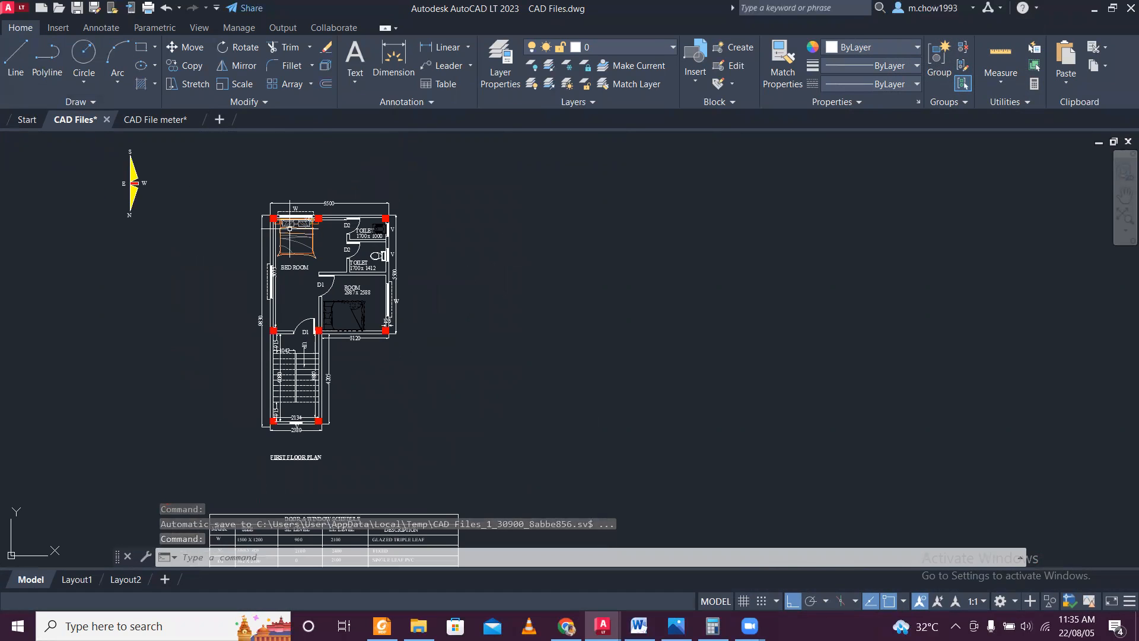
Copy the whole first floor plan horizontally to the right of the original, about 17350 units away.
left_click(208, 179)
left_click(472, 464)
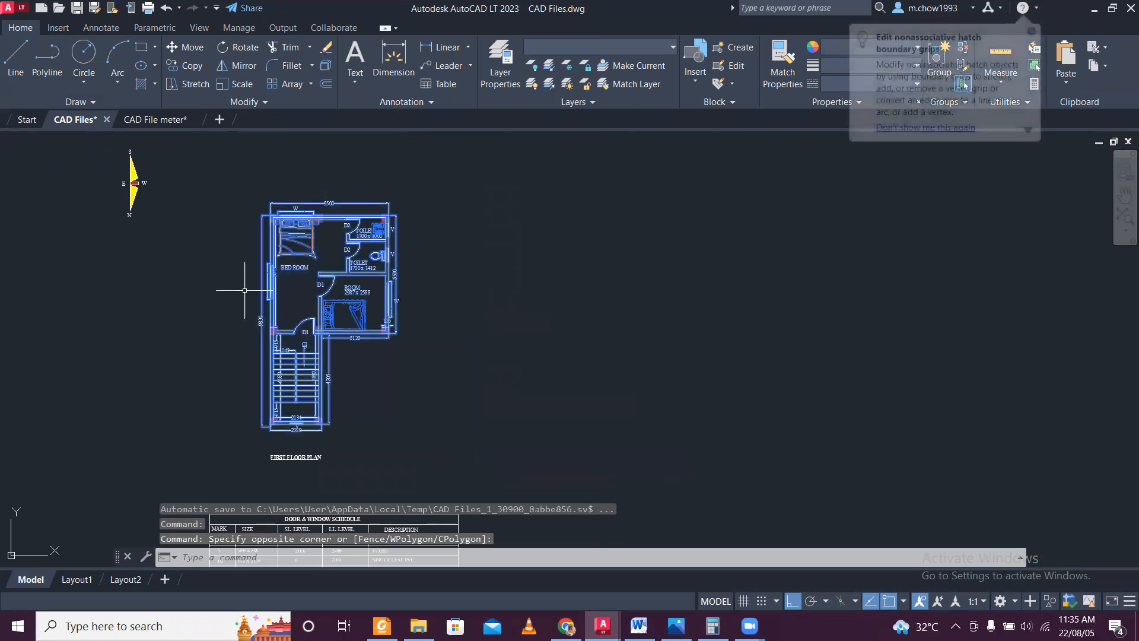
left_click(188, 64)
left_click(263, 153)
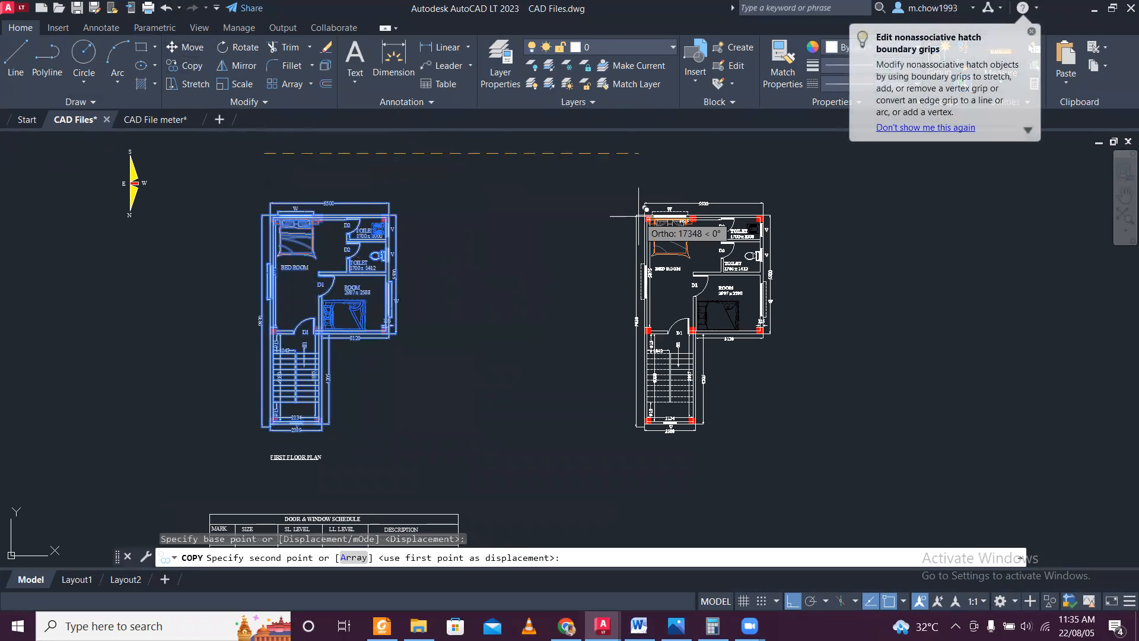
key("Escape")
Erase the double bed from the bedroom of the copied plan.
middle_click_drag(759, 279, 503, 279)
scroll(474, 279, "up", 2)
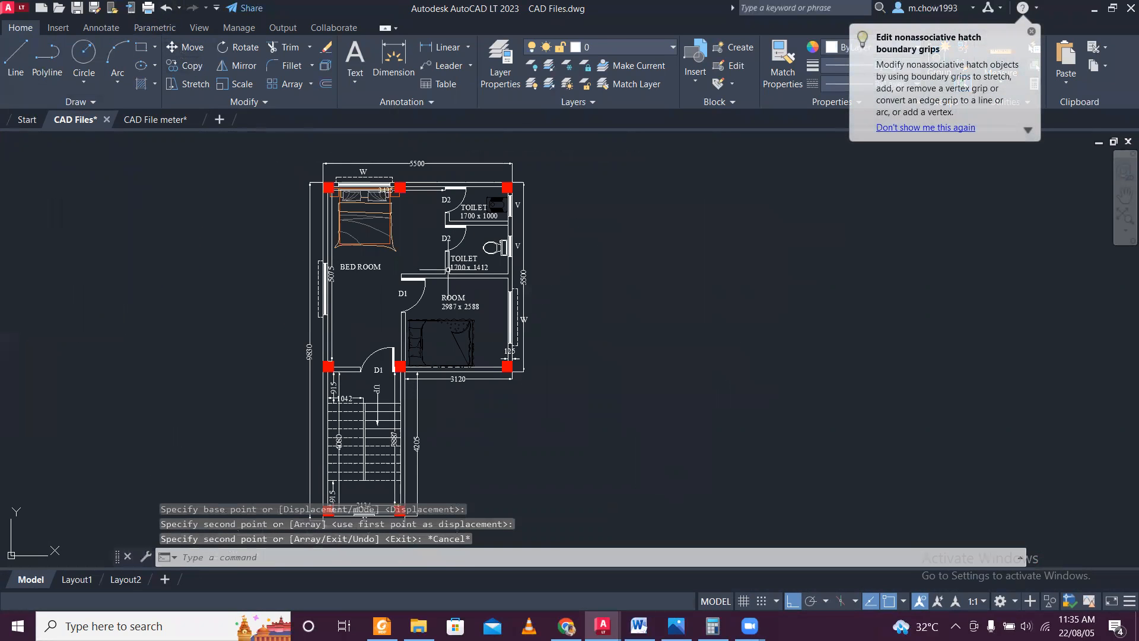
scroll(395, 232, "up", 5)
left_click(396, 232)
scroll(321, 185, "down", 3)
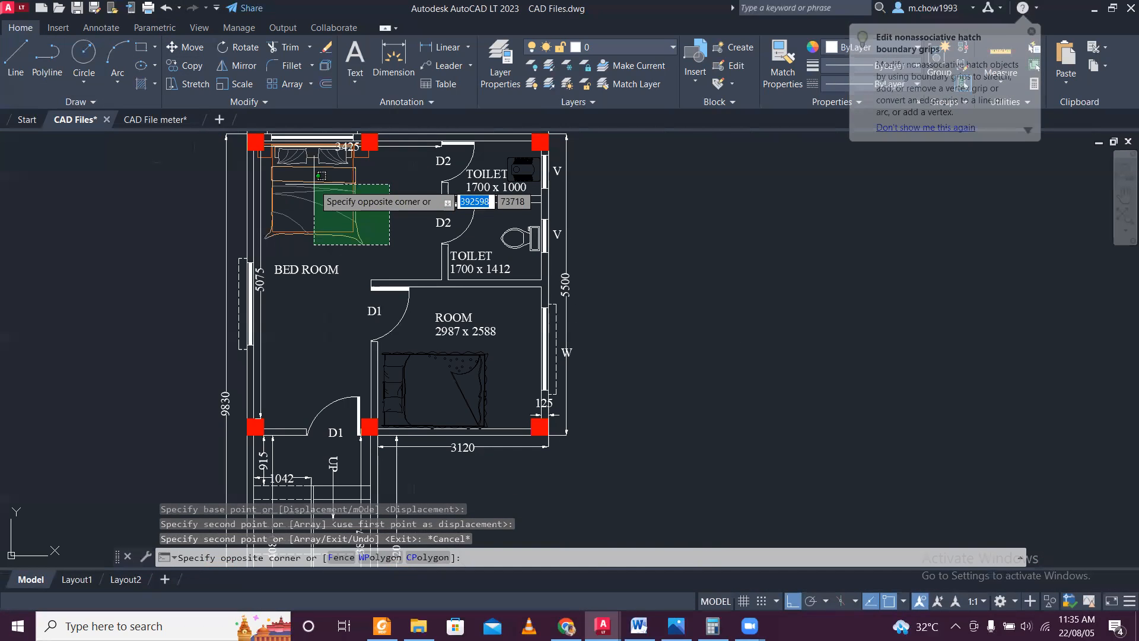
left_click(341, 195)
key("Delete")
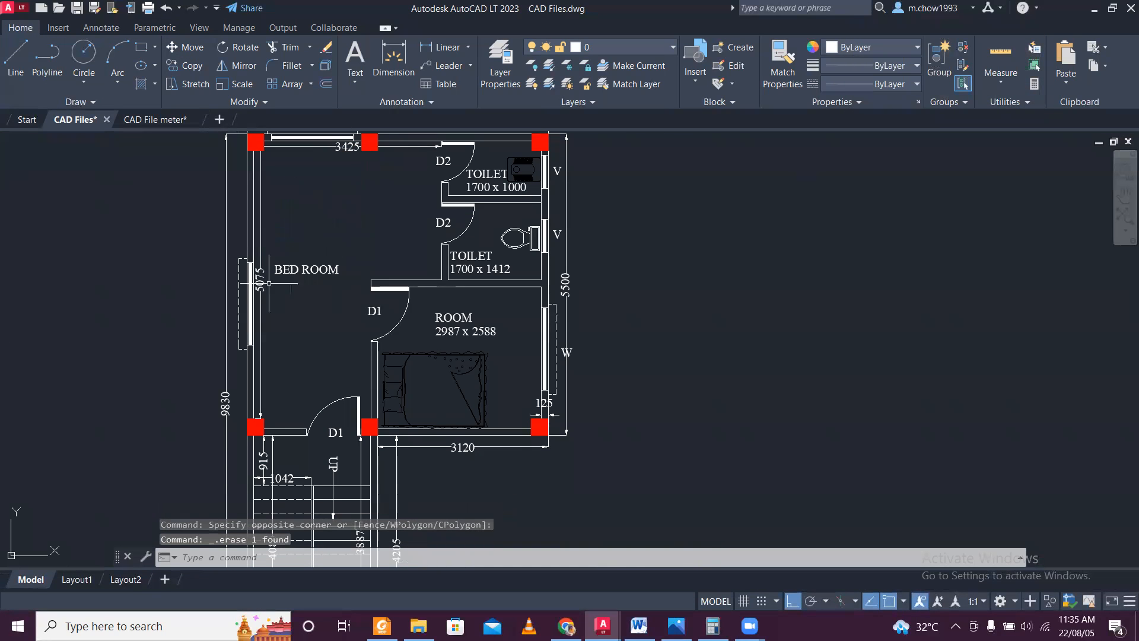
Erase the BED ROOM label, the left wall's window with its dashed outline, and the 9830 overall dimension from the copy.
left_click(331, 382)
key("Delete")
left_click(243, 362)
left_click(194, 336)
key("Delete")
Erase the TOILET 1700 x 1412 label, that toilet's WC fixture and its D2 door tag.
left_click(455, 265)
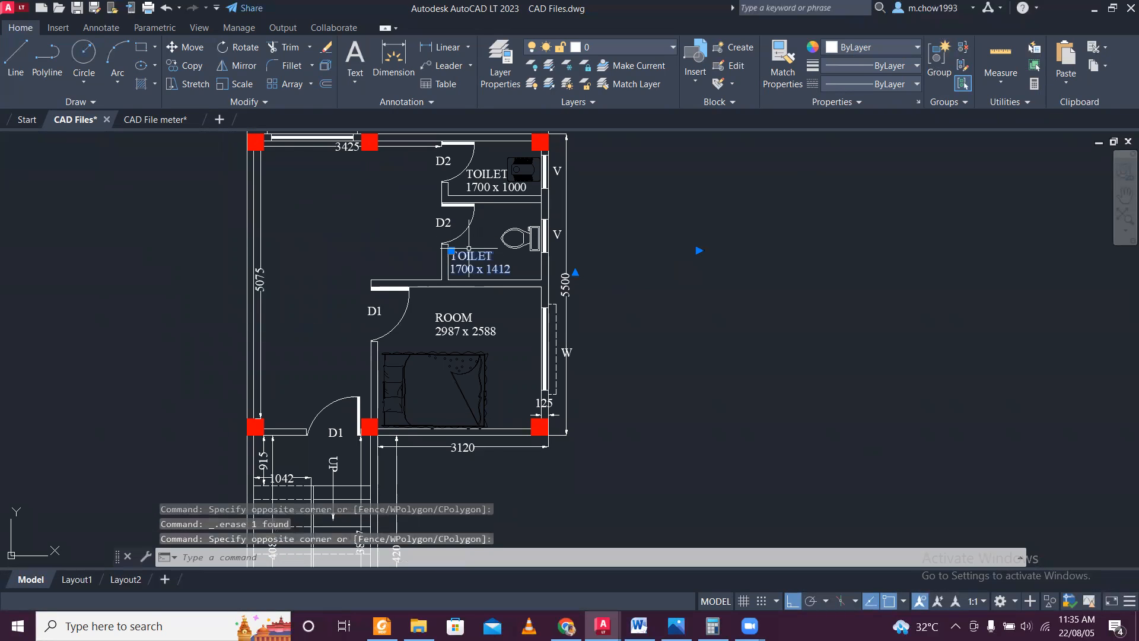
key("Delete")
left_click(514, 245)
key("Delete")
left_click(464, 225)
left_click(439, 218)
key("Delete")
Erase the TOILET 1700 x 1000 label along with the upper toilet's door and D2 tag.
left_click(507, 186)
key("Delete")
left_click(462, 165)
left_click(437, 157)
key("Delete")
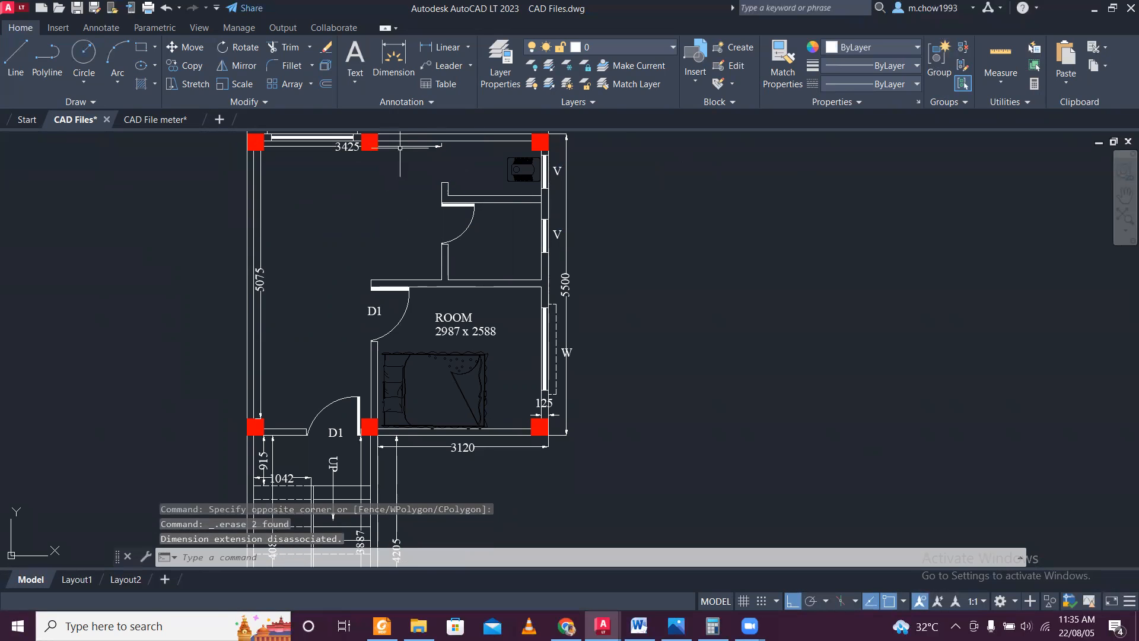
Erase the 3425 dimension, the top wall's window with its outline and W tag, and the 5500 overall width dimension.
middle_click_drag(359, 149, 405, 276)
scroll(327, 238, "up", 5)
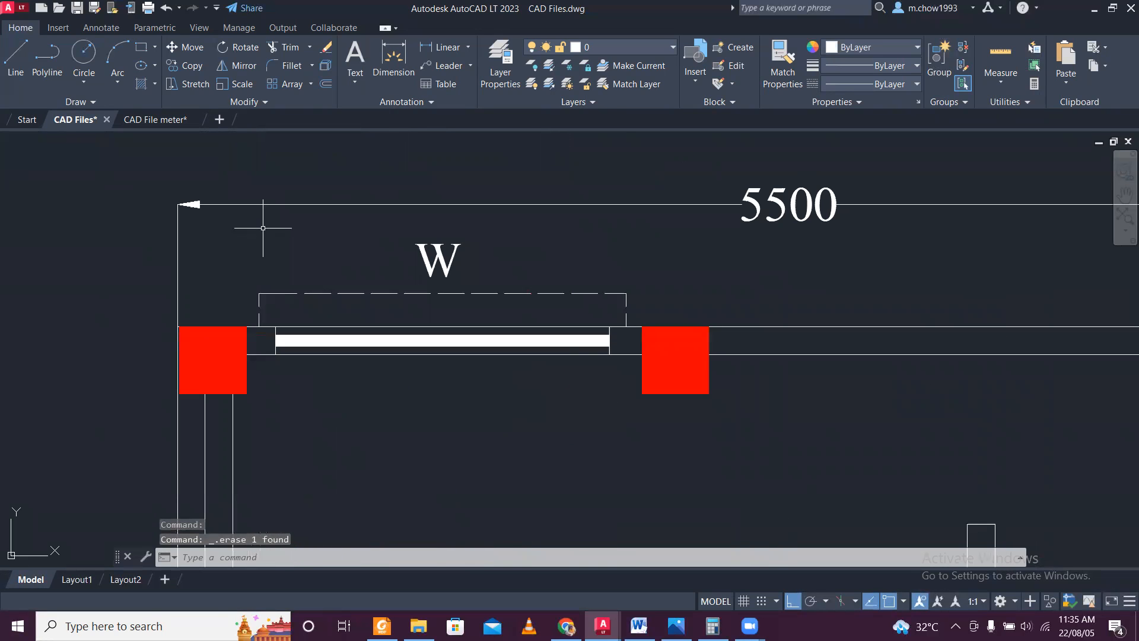
left_click(249, 222)
left_click(634, 426)
key("Delete")
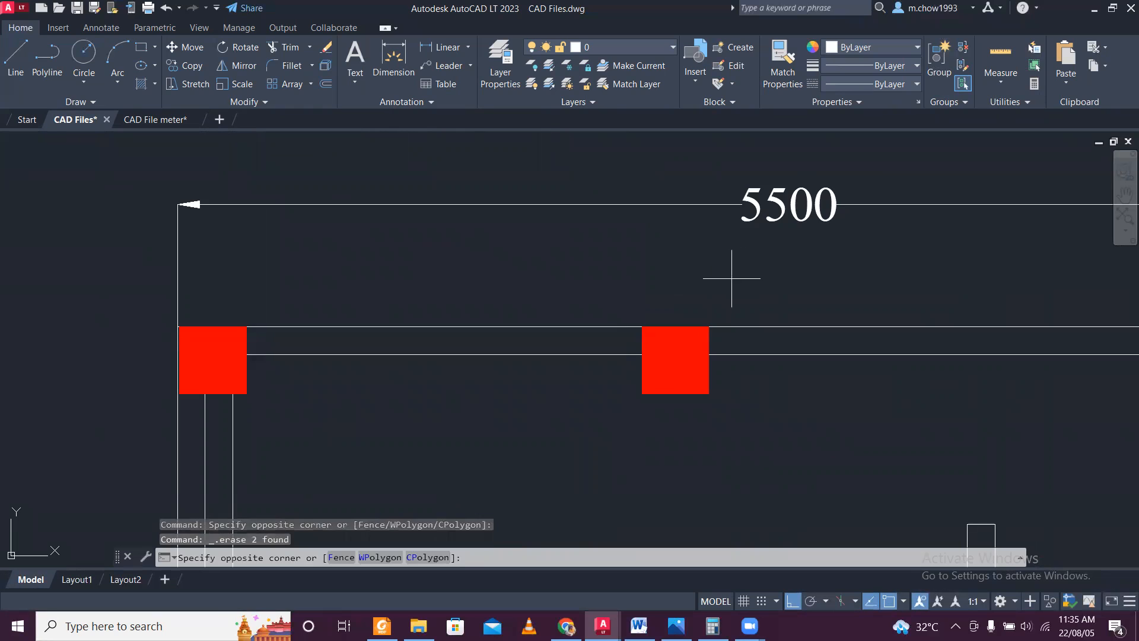
scroll(630, 173, "down", 5)
scroll(784, 256, "up", 3)
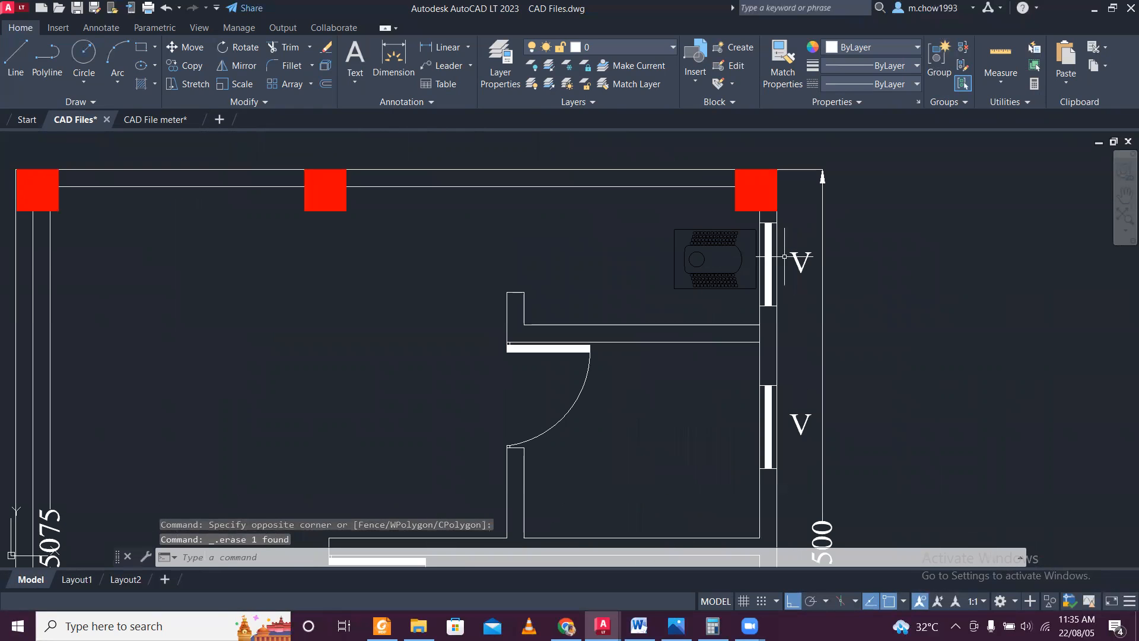
Erase the squat toilet fixture from the upper toilet.
left_click(651, 211)
left_click(720, 291)
left_click(724, 304)
left_click(676, 246)
key("Delete")
Erase the upper toilet's ventilator and V tag on the right wall, along with the vertical 5500 dimension.
left_click(727, 216)
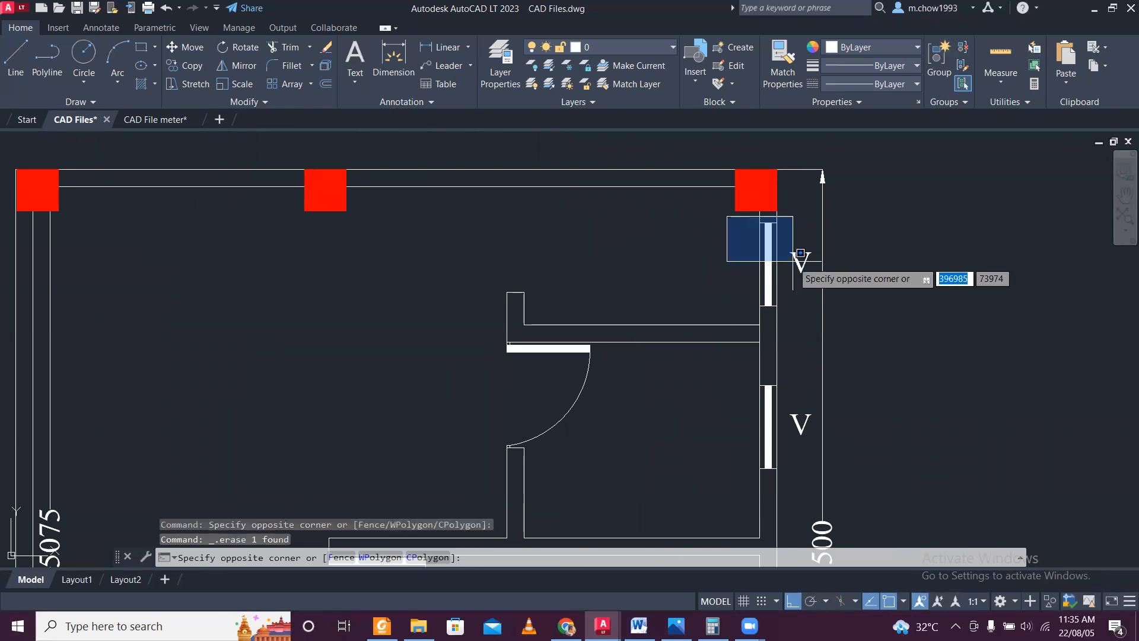
left_click(811, 315)
key("Delete")
left_click(831, 297)
left_click(808, 282)
key("Delete")
left_click(797, 260)
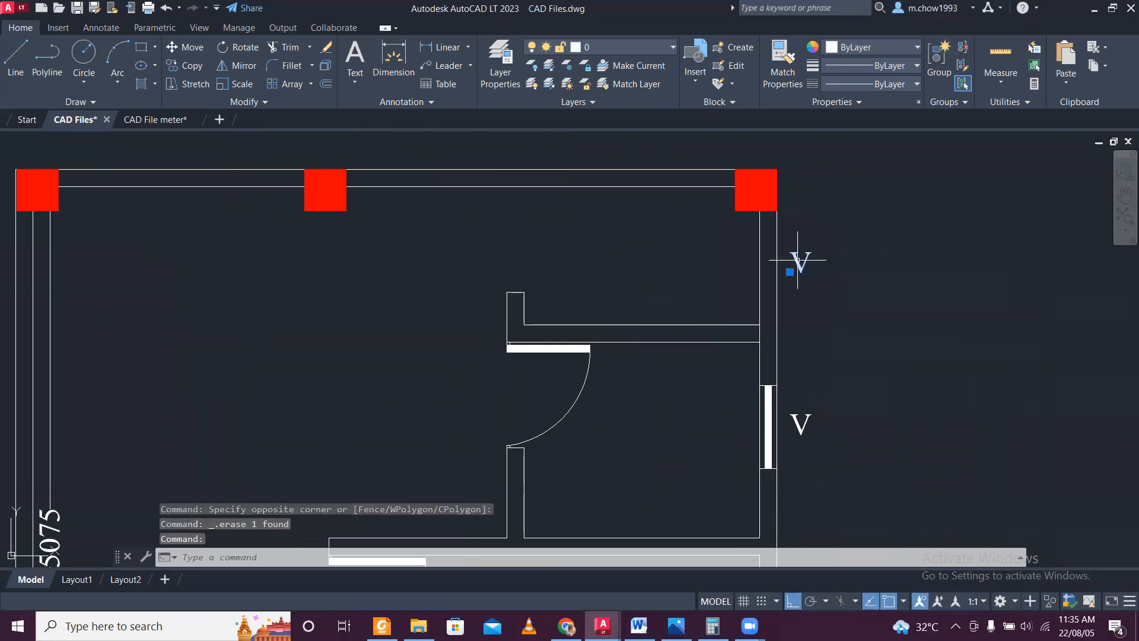
key("Delete")
Erase the lower toilet's ventilator on the right wall together with its V tag.
middle_click_drag(834, 378, 731, 196)
left_click(625, 179)
left_click(770, 340)
key("Delete")
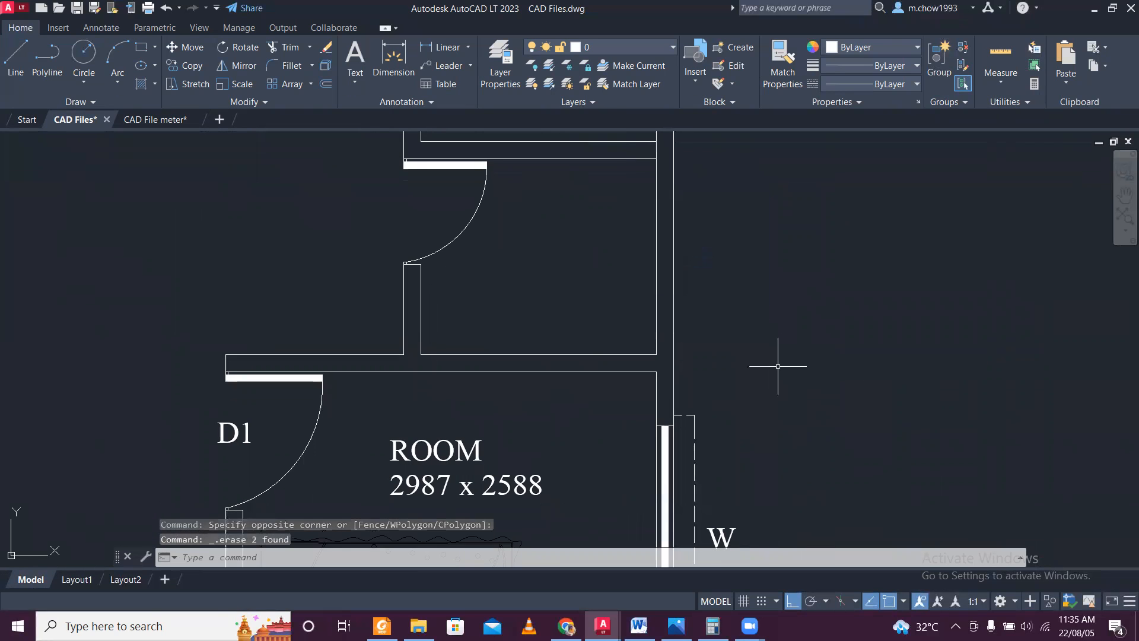
Erase the room's window on the right wall with its dashed outline and W tag.
middle_click_drag(735, 416, 642, 164)
left_click(515, 140)
left_click(712, 400)
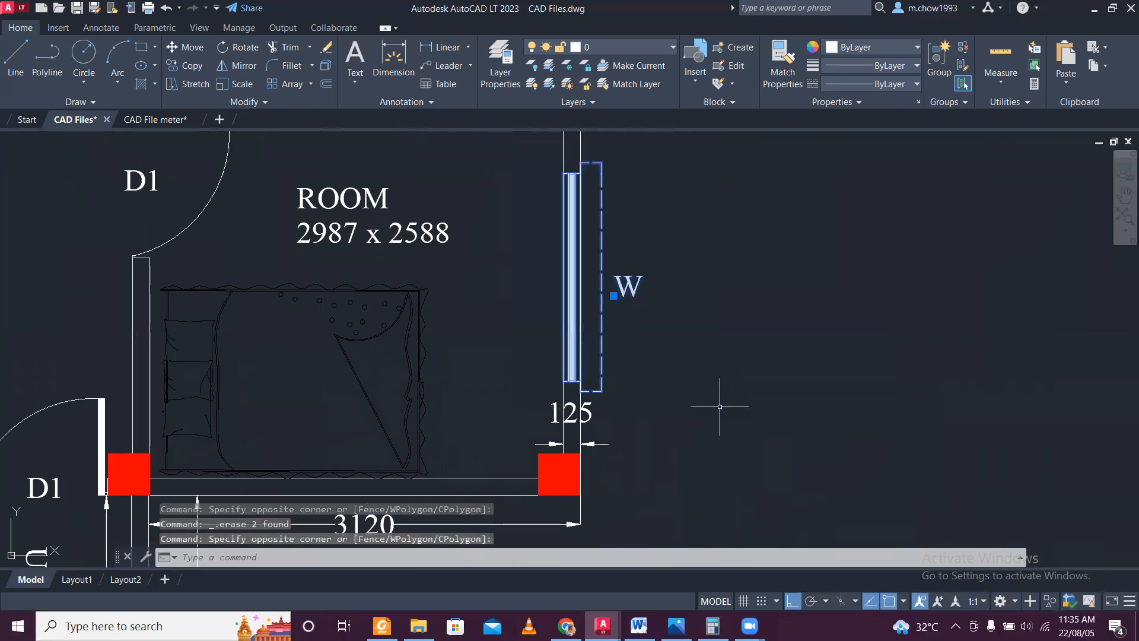
key("Delete")
Try to erase the 125 wall-thickness dimension above the room's lower-right column, and undo the erasure.
left_click(563, 413)
key("Delete")
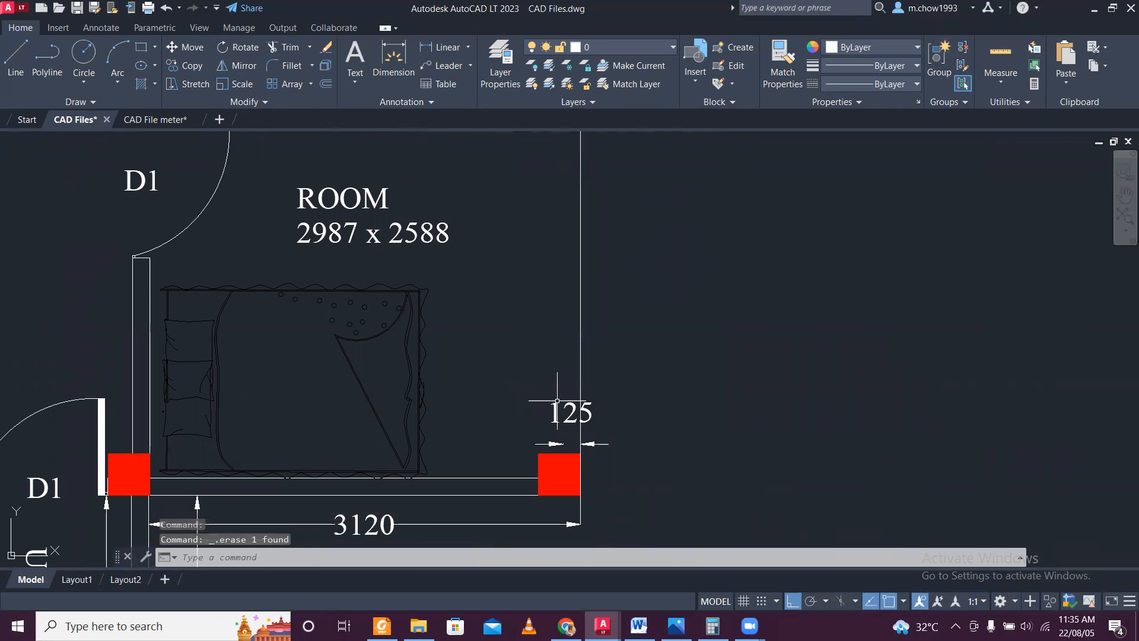
key("ctrl+z")
scroll(584, 362, "down", 6)
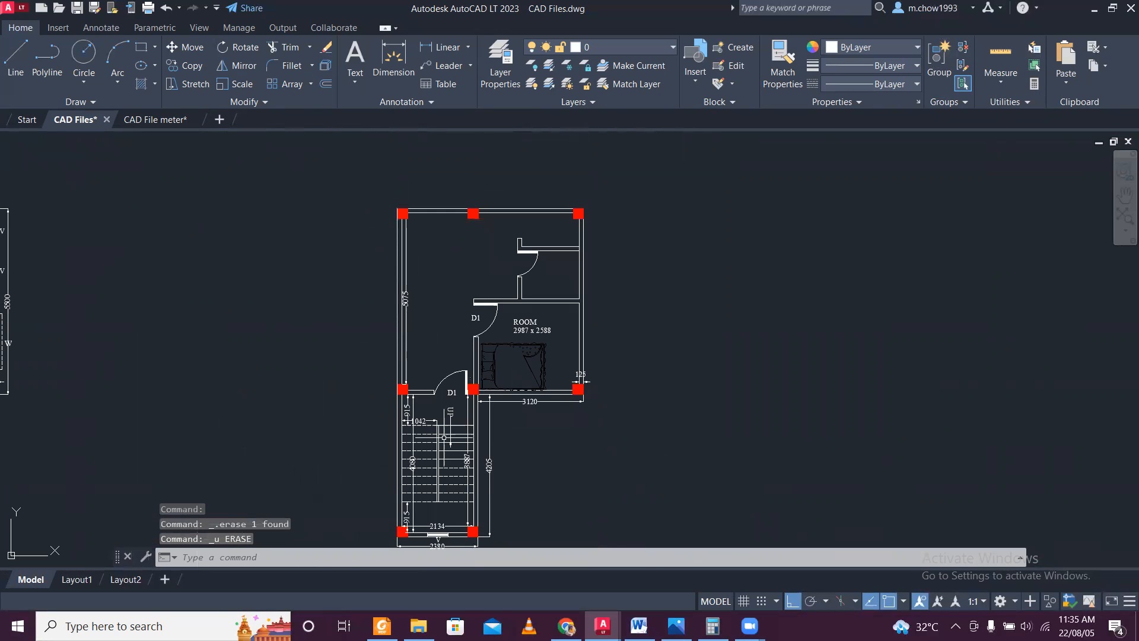
Erase the staircase treads and central divider of the copied plan together with the 1042 dimension.
scroll(444, 437, "up", 4)
left_click(334, 227)
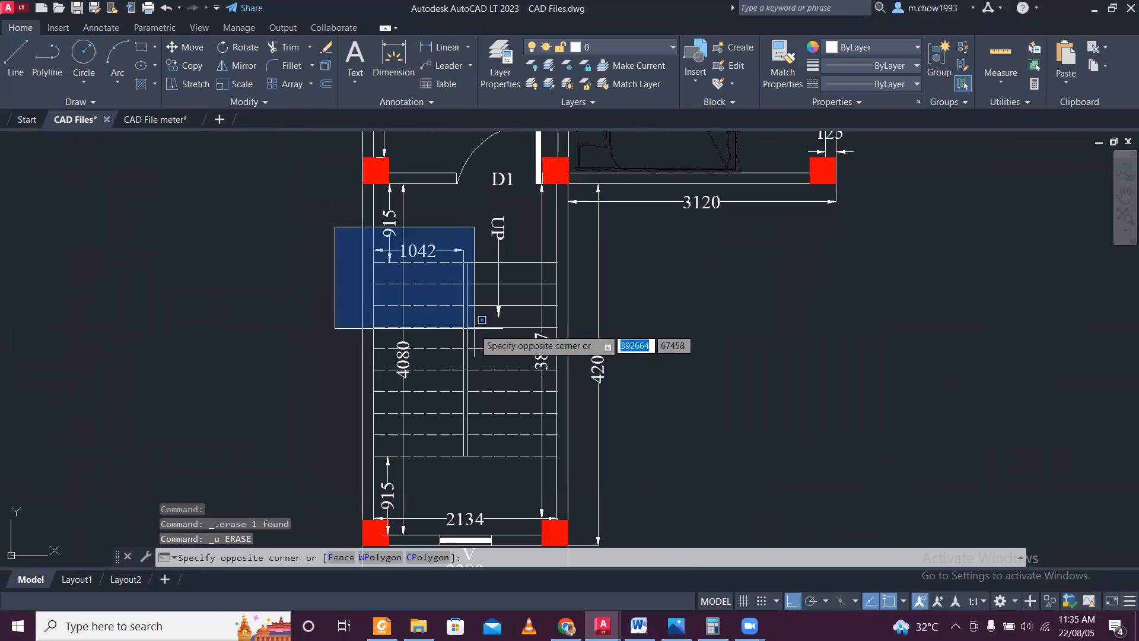
scroll(475, 330, "down", 2)
left_click(594, 426)
key("Delete")
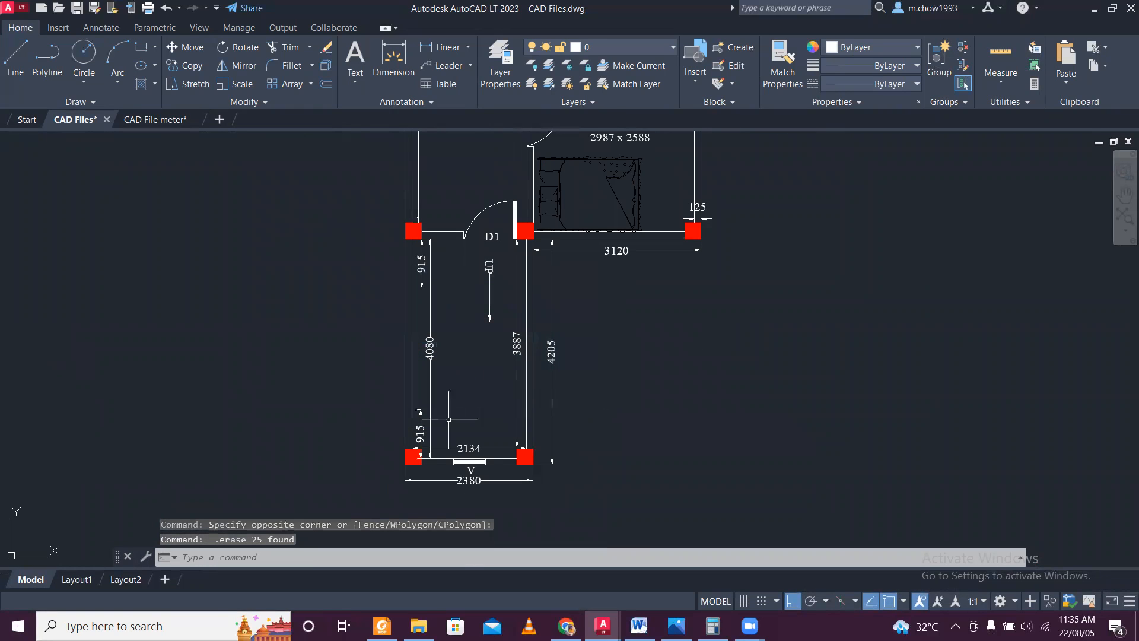
Erase the stairwell's ventilator and V tag in the bottom wall, along with the 2380 and 2134 dimensions.
scroll(445, 415, "up", 4)
scroll(410, 377, "down", 2)
left_click(513, 516)
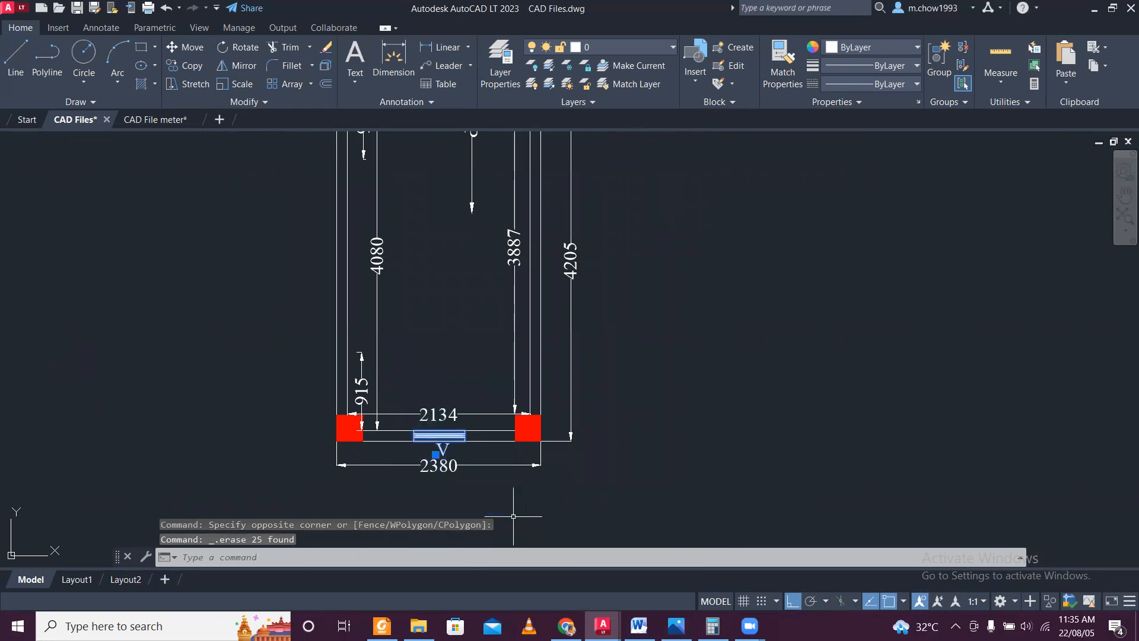
left_click(495, 476)
left_click(465, 453)
key("Delete")
left_click(455, 414)
key("Delete")
Erase the stairwell's vertical 4080, lower 915, 3887 and 4205 dimensions.
left_click(389, 364)
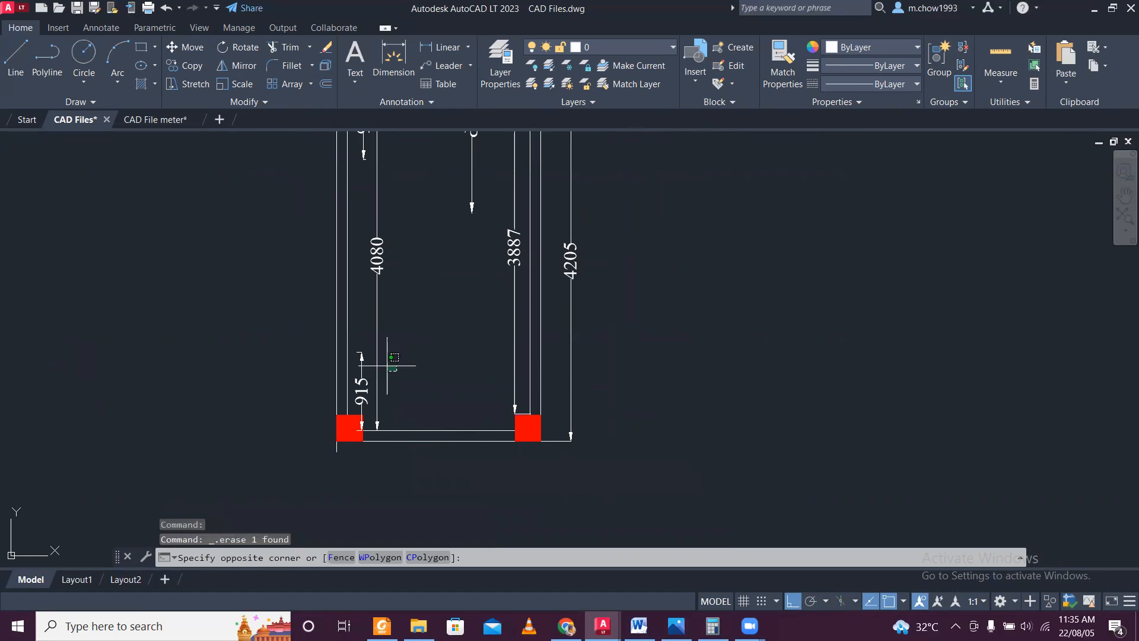
left_click(356, 352)
key("Delete")
left_click(521, 343)
left_click(509, 340)
key("Delete")
left_click(582, 351)
left_click(570, 335)
key("Delete")
Erase the stairwell's UP arrow and label, the upper 915 dimension and the D1 tag at its door.
middle_click_drag(460, 205, 526, 410)
left_click(565, 413)
left_click(516, 371)
key("Delete")
left_click(472, 351)
left_click(430, 322)
key("Delete")
left_click(572, 315)
left_click(531, 249)
key("Delete")
Erase the door above the stairwell, the 3120 dimension below the room and the room's bed.
left_click(515, 225)
left_click(517, 261)
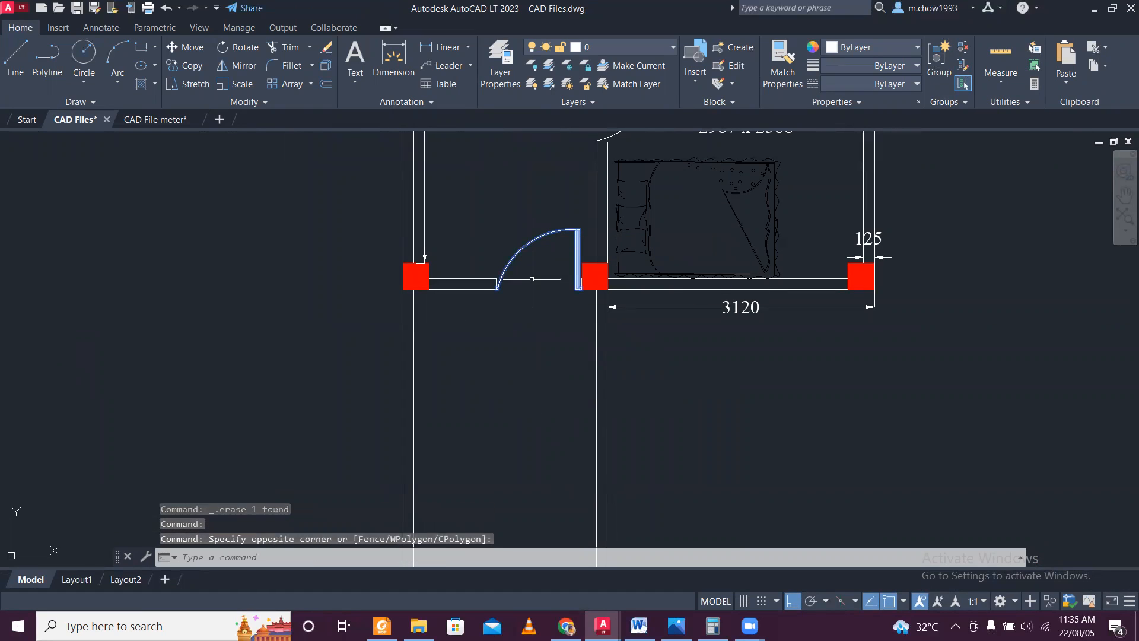
key("Delete")
left_click(682, 306)
key("Delete")
left_click(784, 245)
left_click(767, 233)
key("Delete")
Erase the 125 wall-thickness dimension above the room's lower-right column and the room door's D1 tag.
middle_click_drag(844, 225, 667, 319)
left_click(653, 296)
left_click(758, 330)
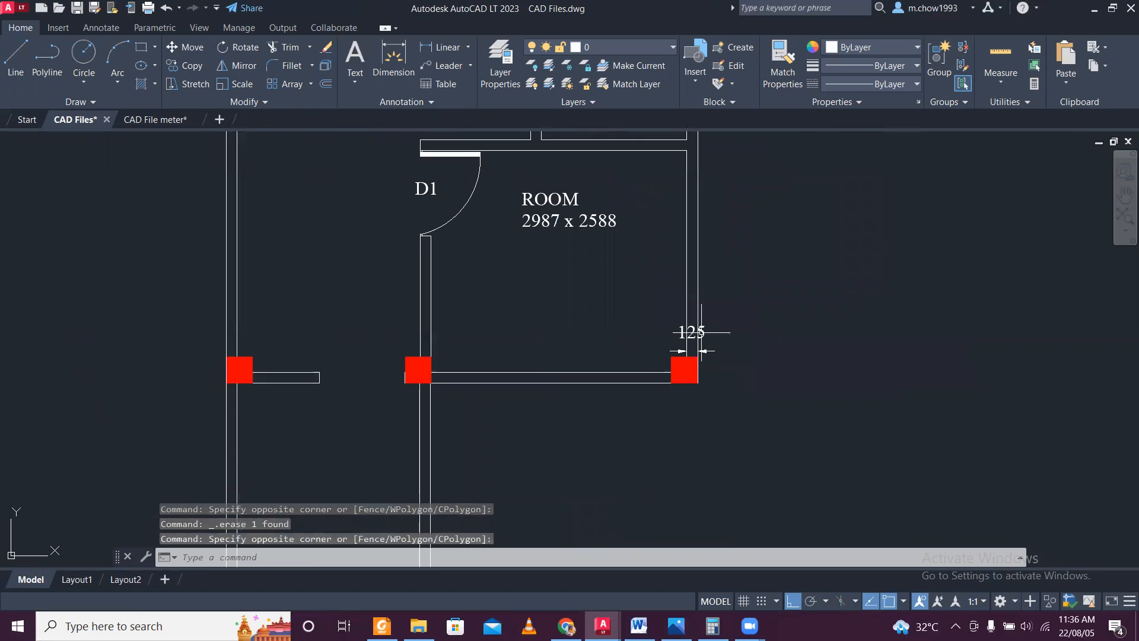
middle_click_drag(567, 221, 588, 311)
left_click(484, 280)
left_click(407, 256)
key("Delete")
Erase the room's door and ROOM 2987 x 2588 label, plus the toilet door above.
left_click(548, 296)
left_click(458, 283)
key("Delete")
middle_click_drag(566, 302, 595, 434)
left_click(638, 282)
left_click(600, 261)
key("Delete")
Trim the stray line end protruding below the stairwell's lower-left column.
scroll(590, 297, "down", 5)
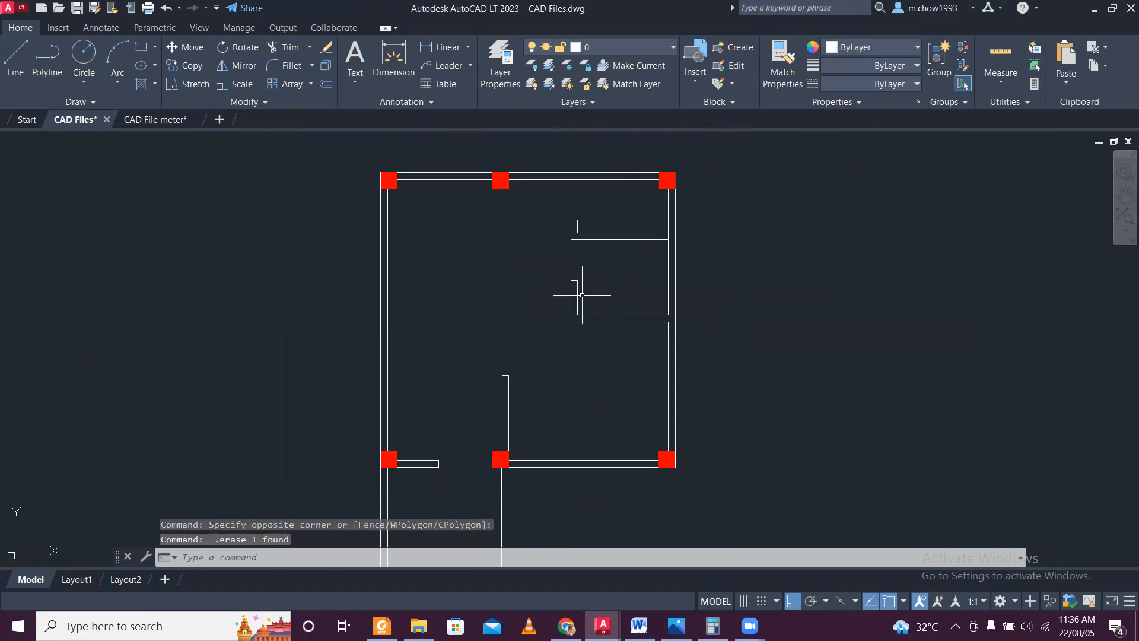
scroll(522, 472, "up", 10)
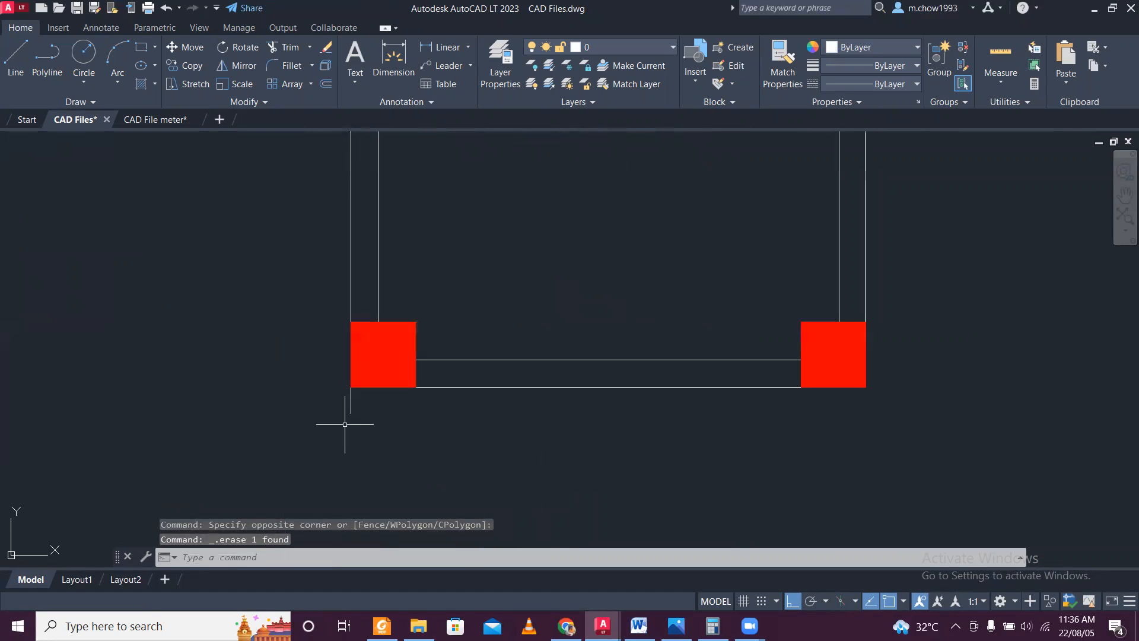
scroll(356, 420, "up", 2)
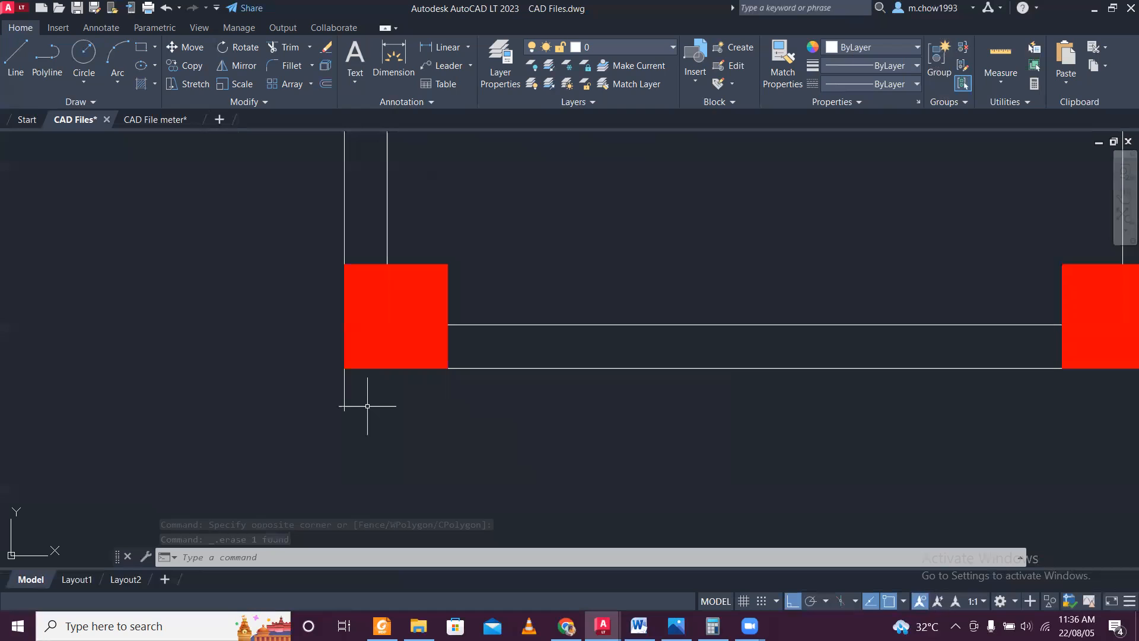
type("tr")
key("Return")
left_click_drag(376, 402, 292, 395)
key("Escape")
scroll(385, 430, "down", 6)
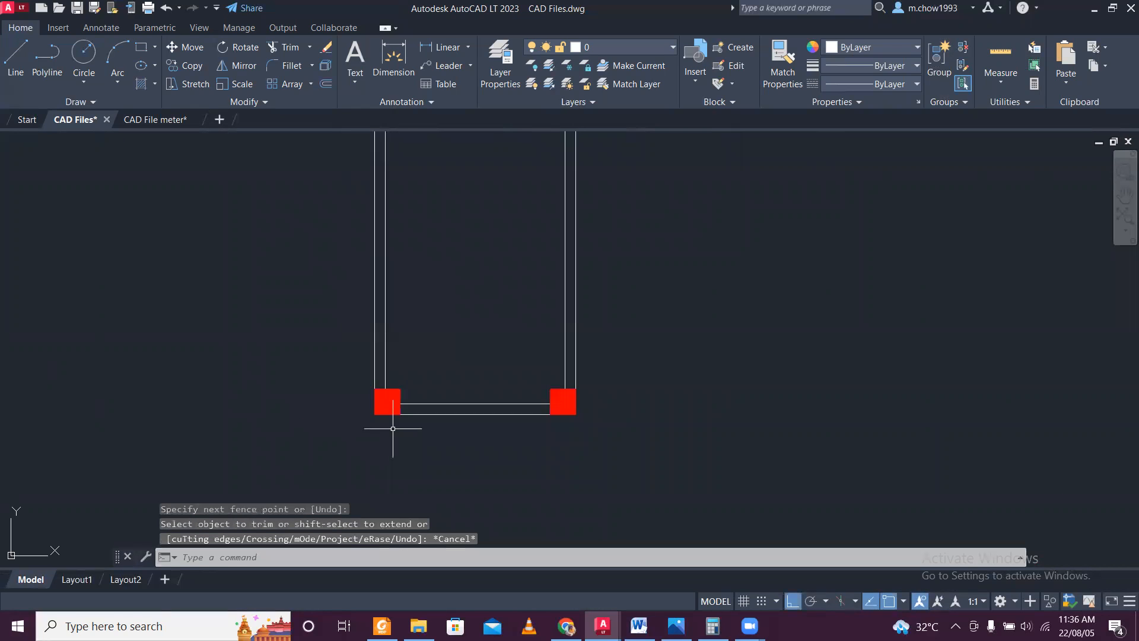
Stretch the lower end of the original plan's overall left-side dimension to the lower-left column's bottom corner.
scroll(393, 428, "down", 6)
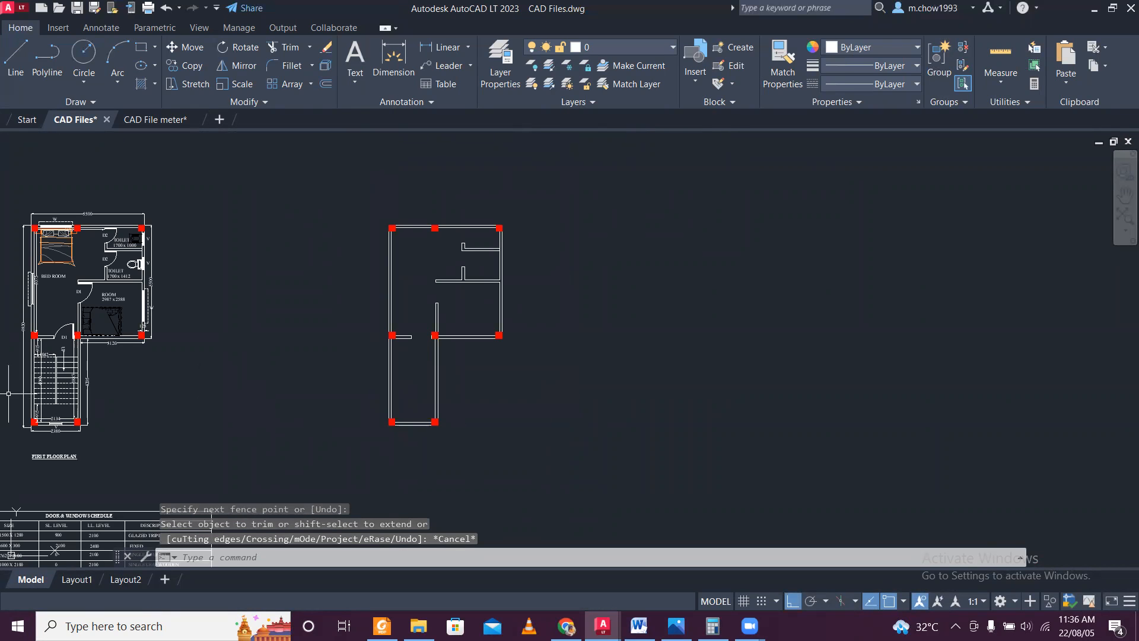
scroll(23, 422, "up", 8)
left_click(344, 373)
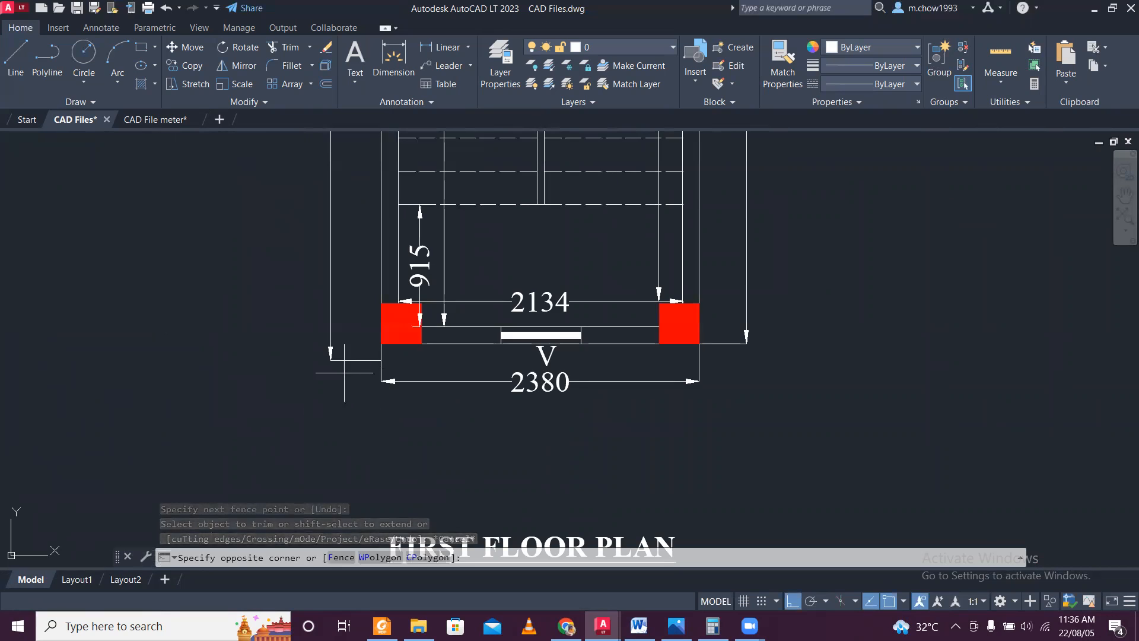
left_click(331, 334)
left_click(381, 356)
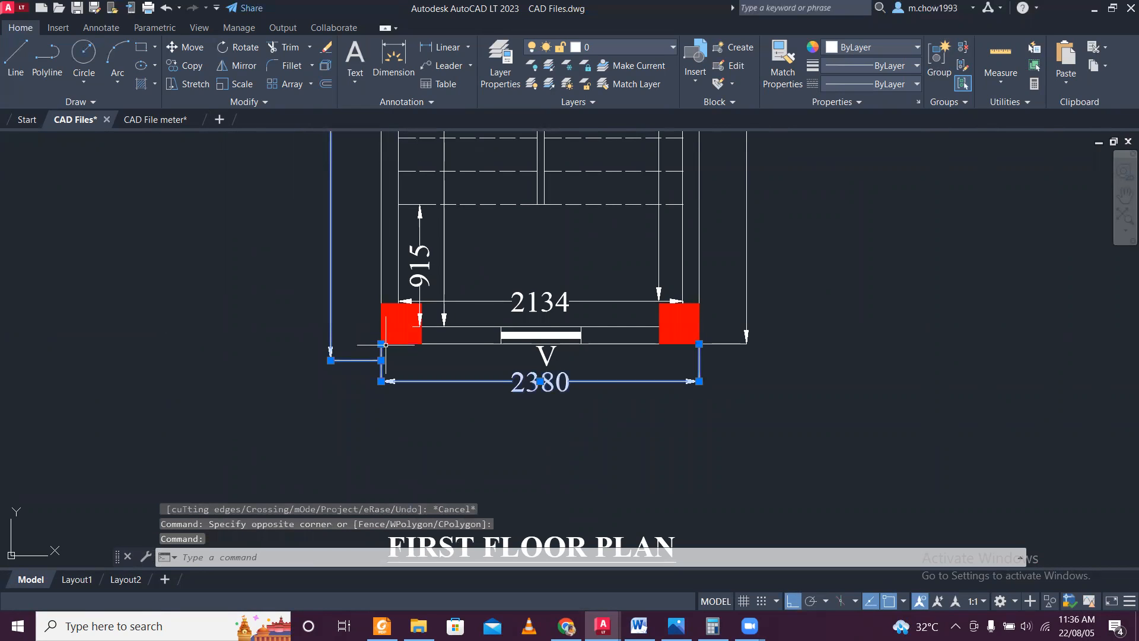
left_click(382, 361)
left_click(331, 360)
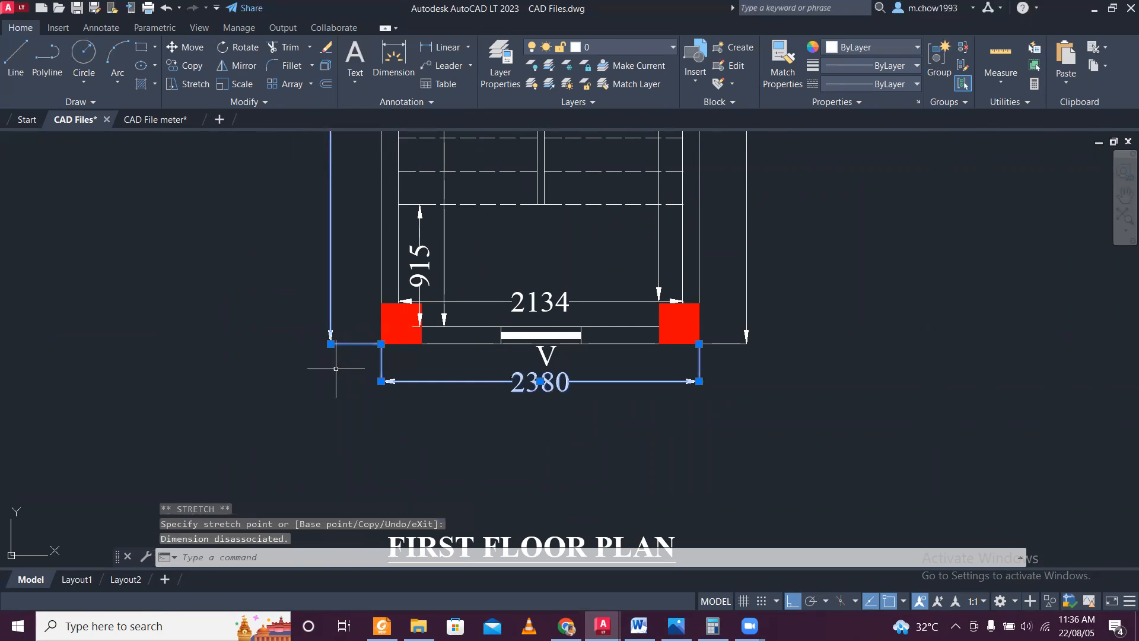
scroll(335, 368, "down", 10)
scroll(351, 296, "up", 6)
key("Escape")
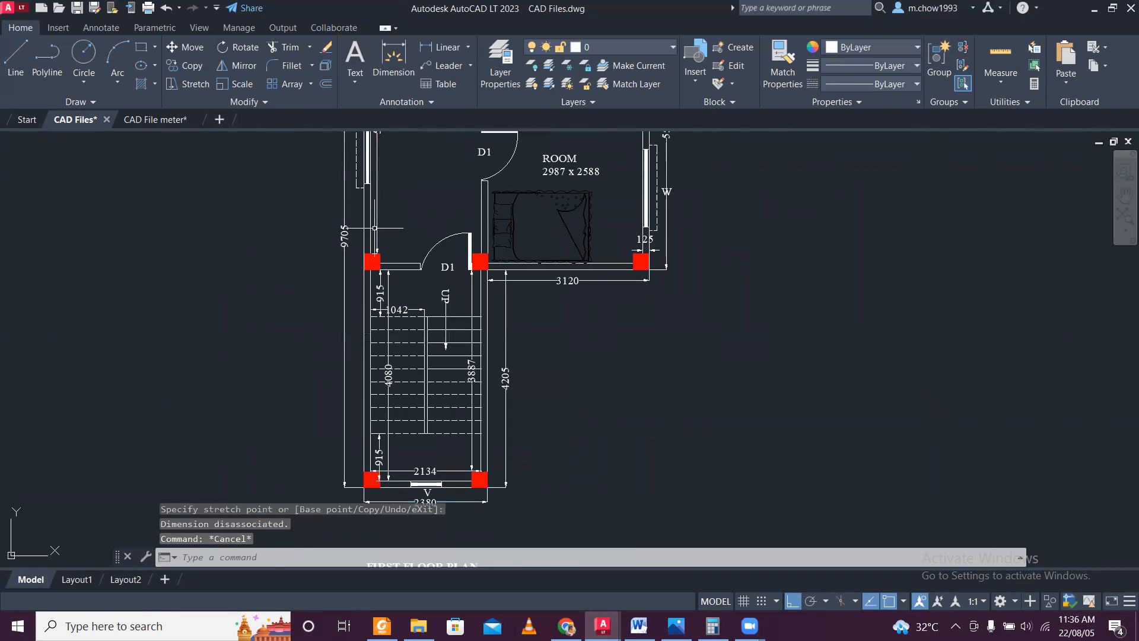
Examine how the walls of the stripped plan line up with the columns, especially around the central column.
scroll(366, 232, "down", 2)
middle_click_drag(773, 362, 564, 380)
middle_click_drag(682, 362, 458, 401)
middle_click_drag(643, 442, 531, 447)
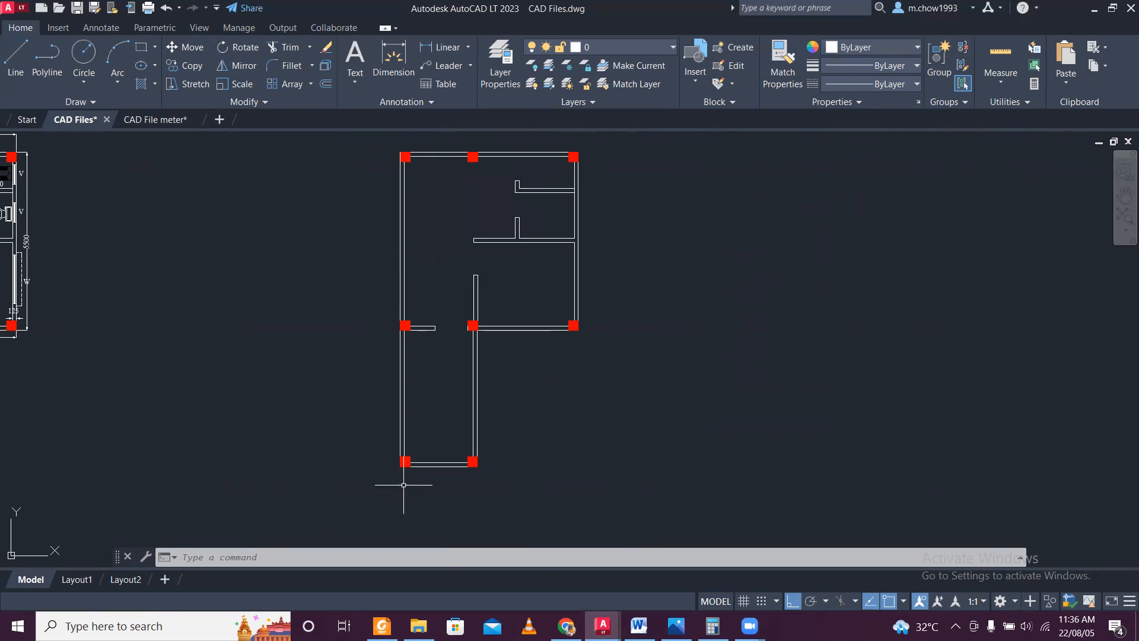
scroll(404, 485, "up", 8)
scroll(404, 484, "down", 6)
scroll(475, 300, "up", 4)
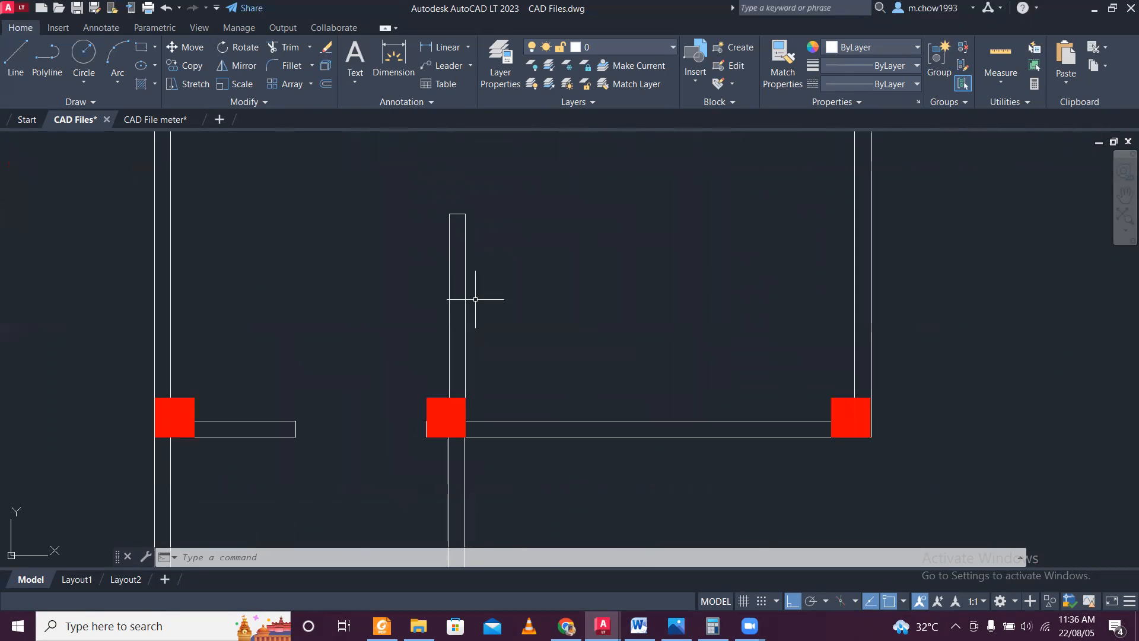
scroll(449, 467, "up", 3)
scroll(436, 433, "up", 4)
scroll(383, 232, "down", 4)
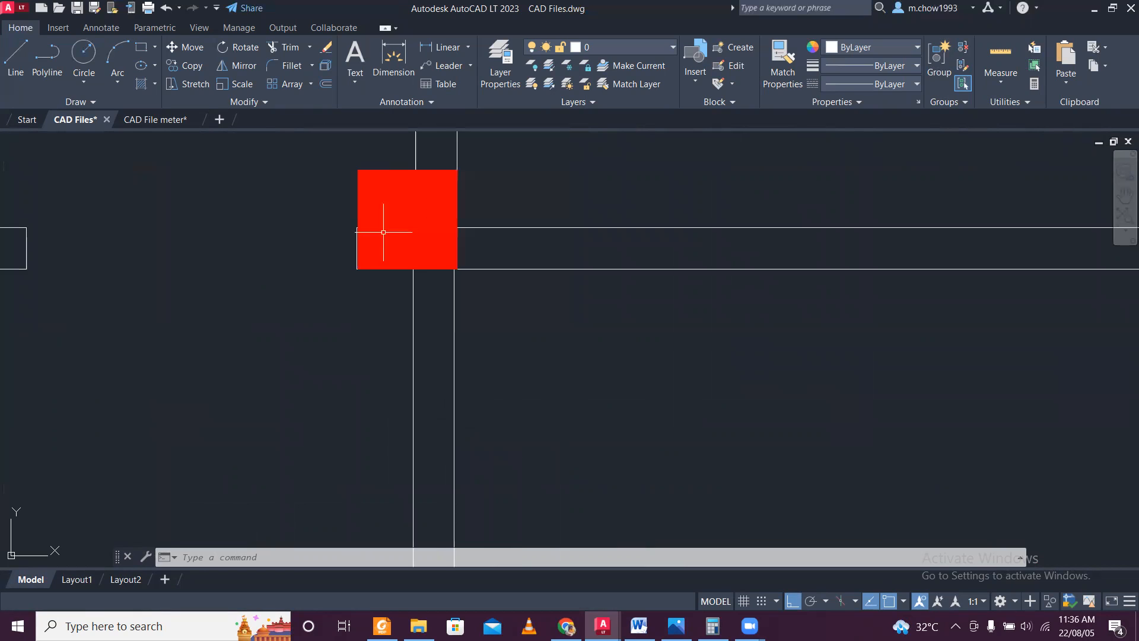
Move the central column left so its lower-right corner meets the right line of the stairwell wall.
left_click(584, 379)
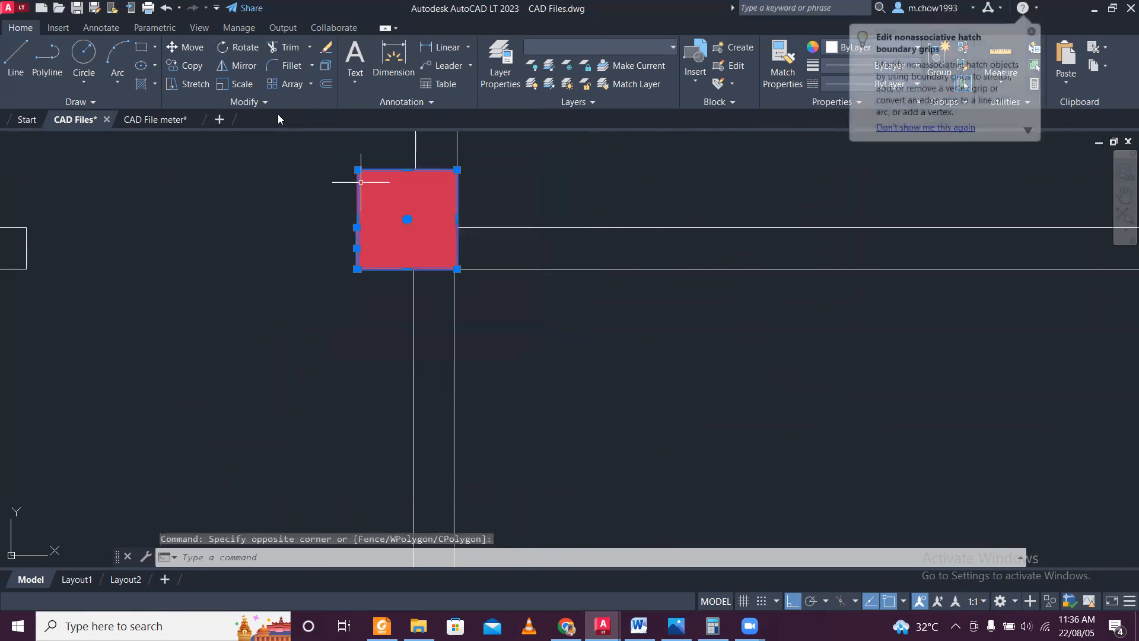
left_click(188, 48)
scroll(486, 261, "up", 5)
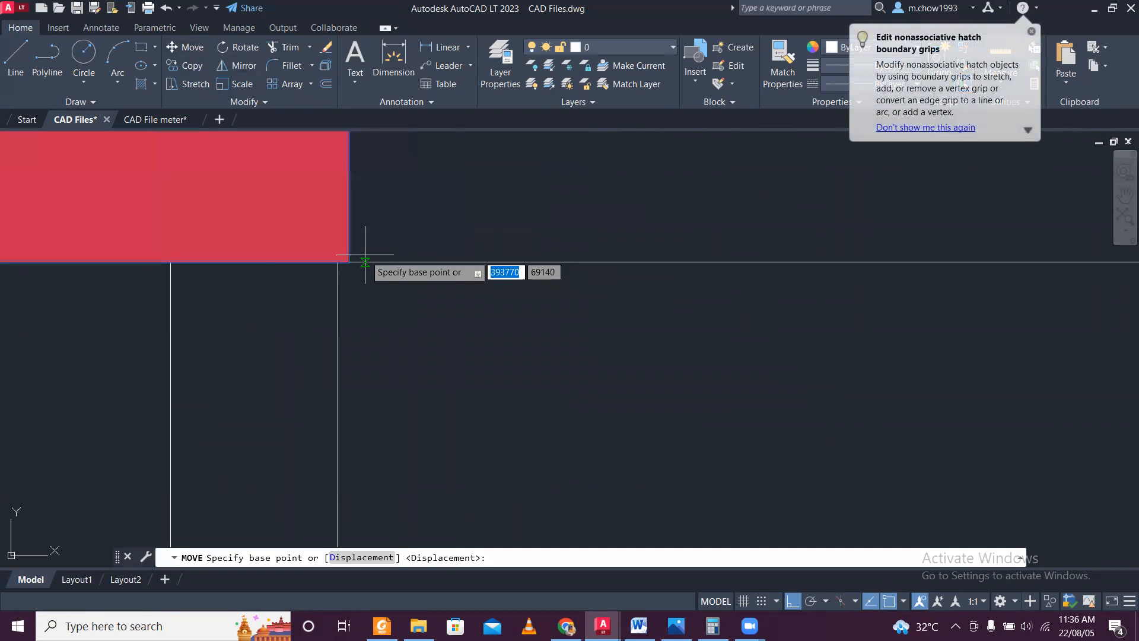
left_click(354, 265)
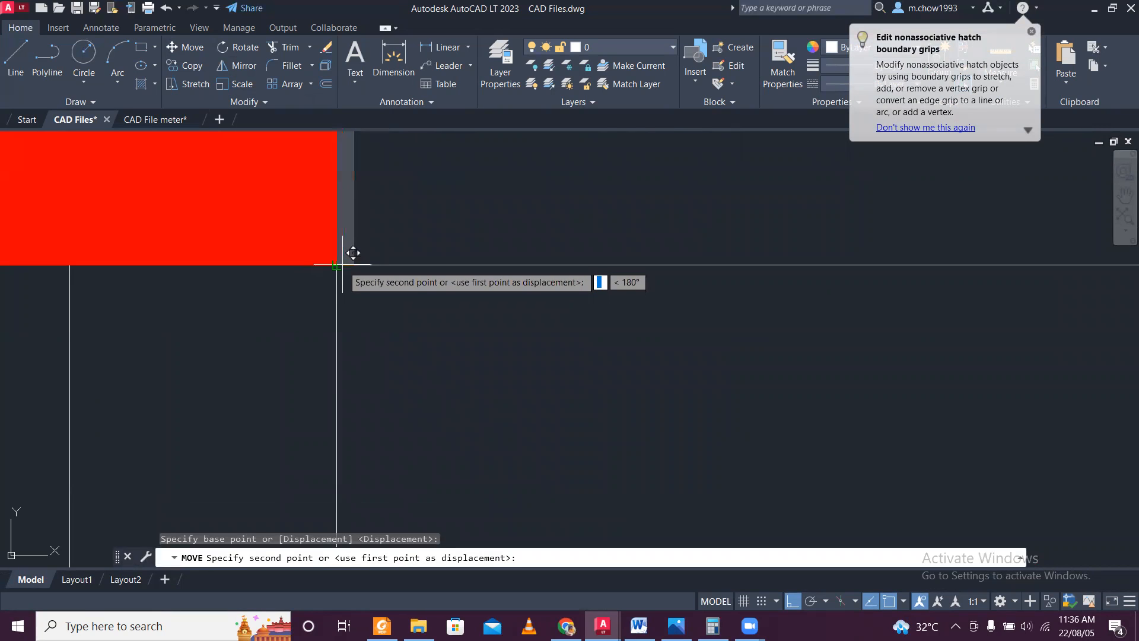
left_click(352, 253)
scroll(356, 261, "down", 5)
middle_click_drag(381, 254, 421, 516)
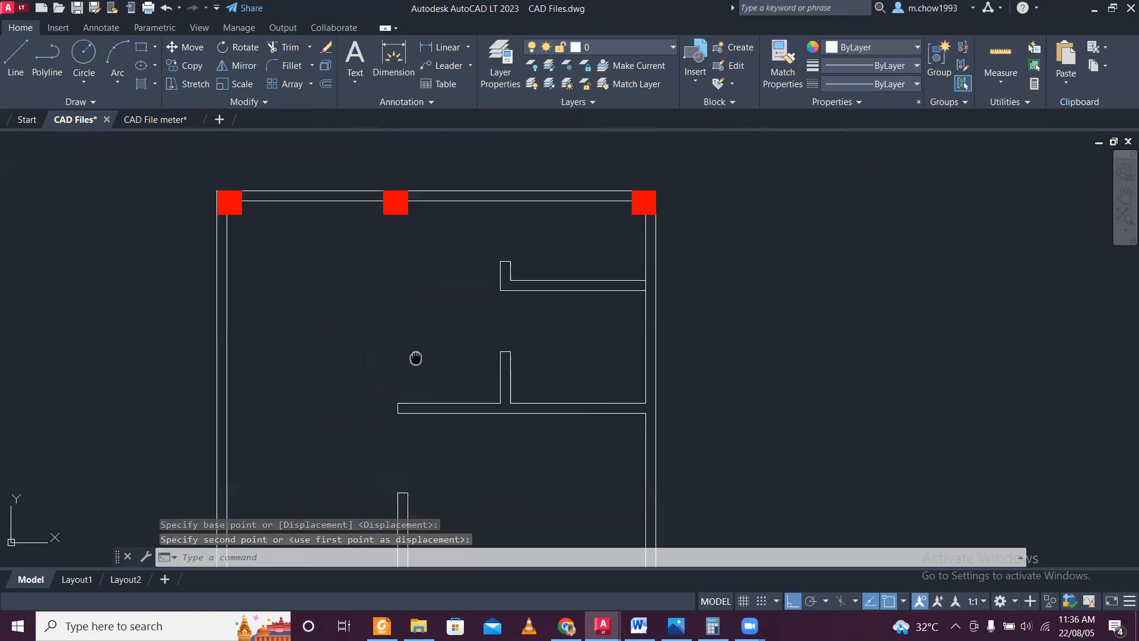
middle_click_drag(414, 358, 426, 271)
left_click(411, 142)
middle_click_drag(453, 145, 463, 201)
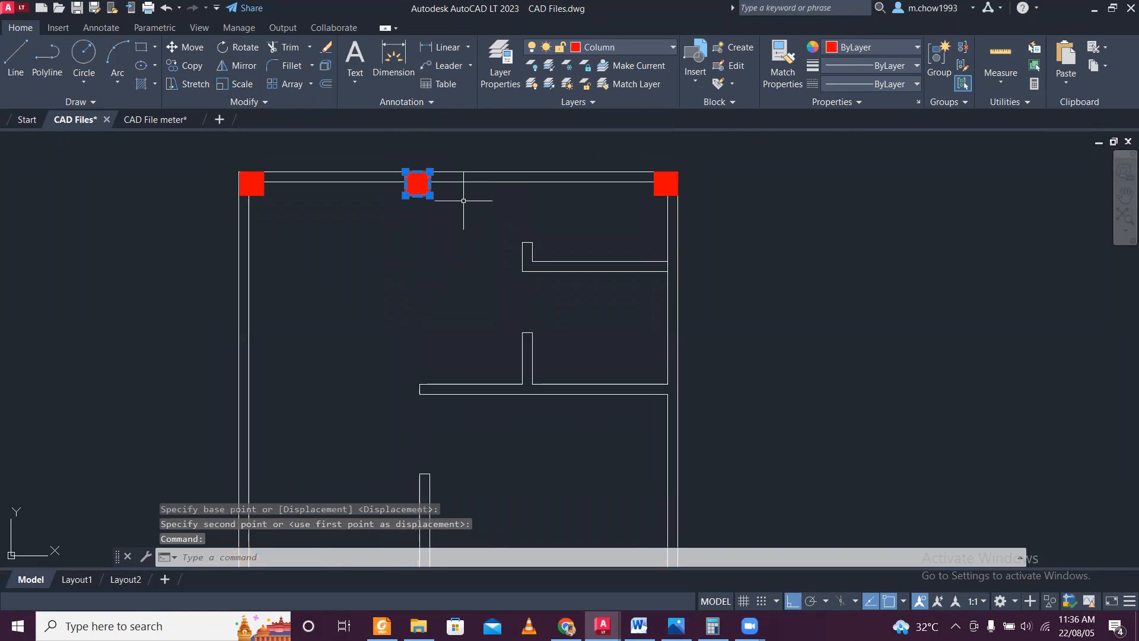
key("Escape")
Stretch the right line of the room's door-side wall straight up past the top wall and check the columns' alignment against it.
left_click(431, 486)
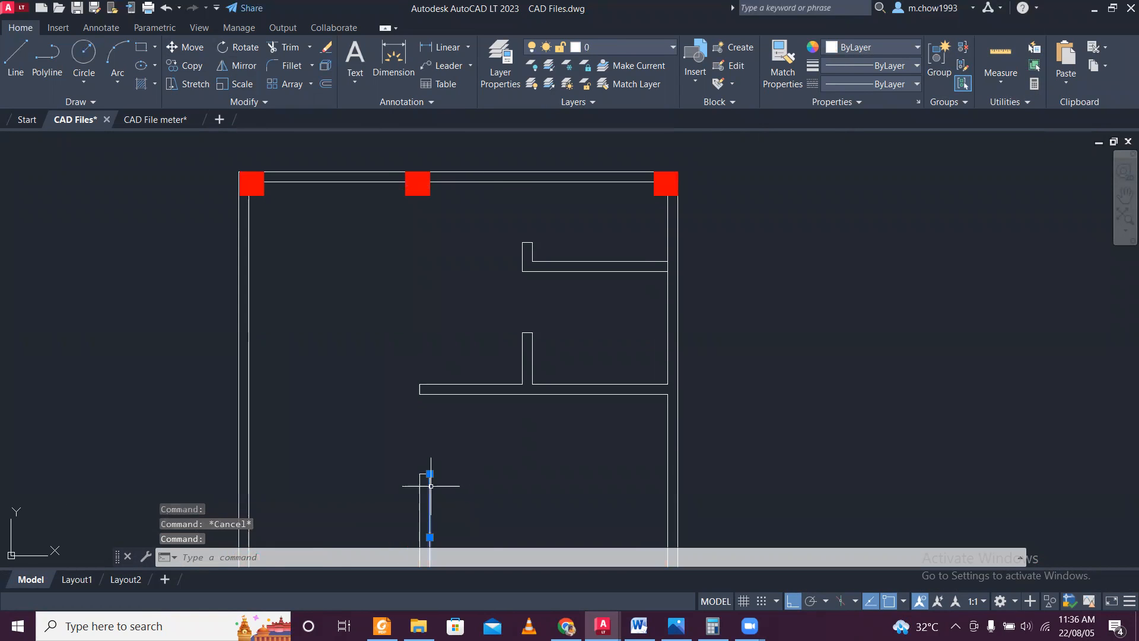
left_click(430, 474)
middle_click_drag(453, 160, 473, 321)
key("Escape")
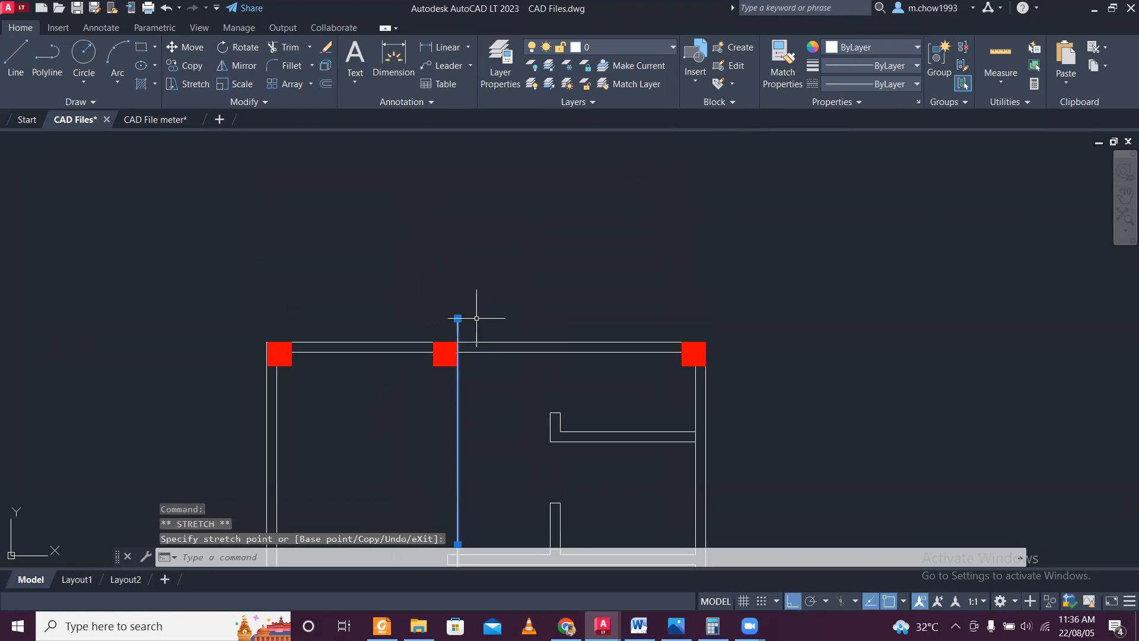
scroll(473, 350, "up", 5)
scroll(386, 496, "up", 4)
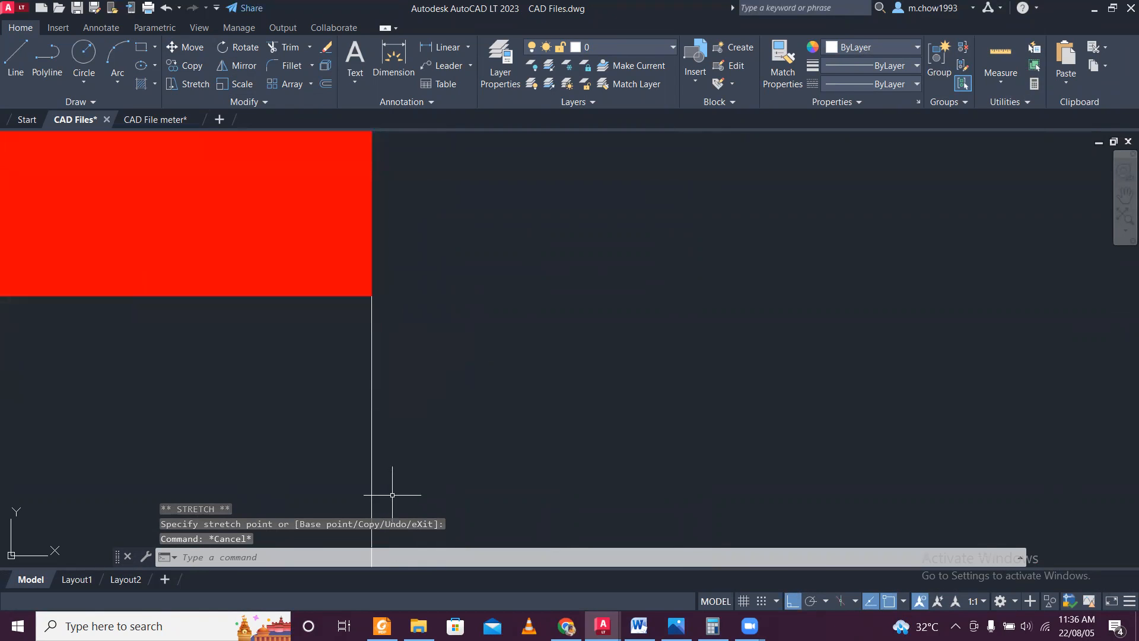
scroll(392, 494, "down", 15)
mouse_move(465, 418)
middle_mouse_down()
mouse_move(453, 239)
mouse_move(463, 127)
middle_mouse_up()
scroll(461, 238, "up", 6)
middle_click_drag(458, 218, 475, 326)
left_click(640, 46)
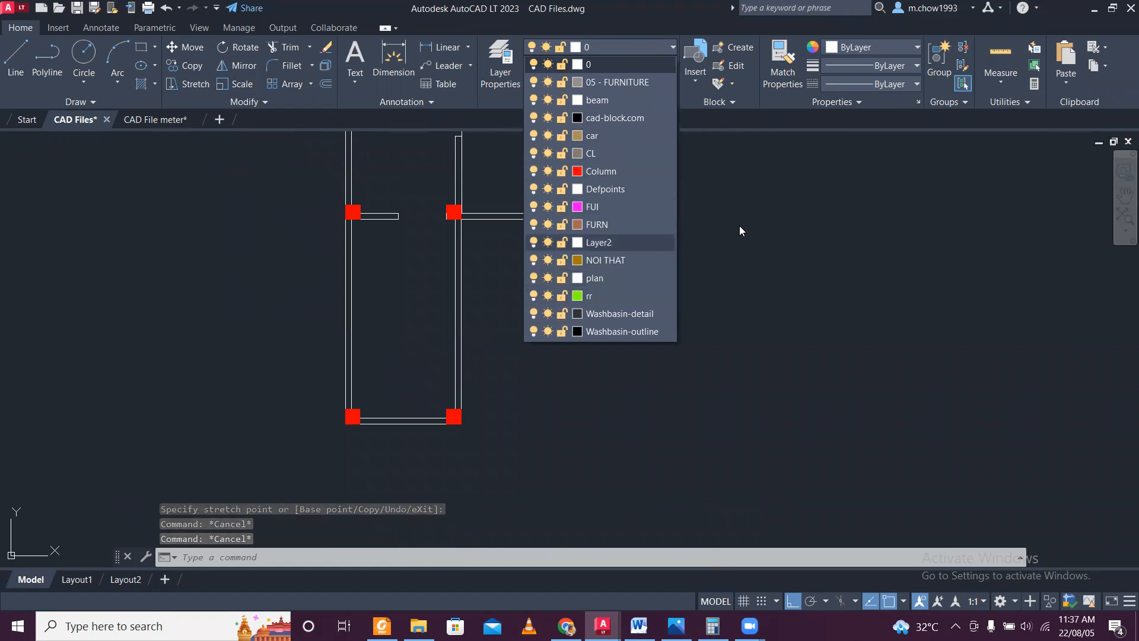
scroll(695, 299, "down", 8)
scroll(683, 277, "up", 2)
left_click(584, 194)
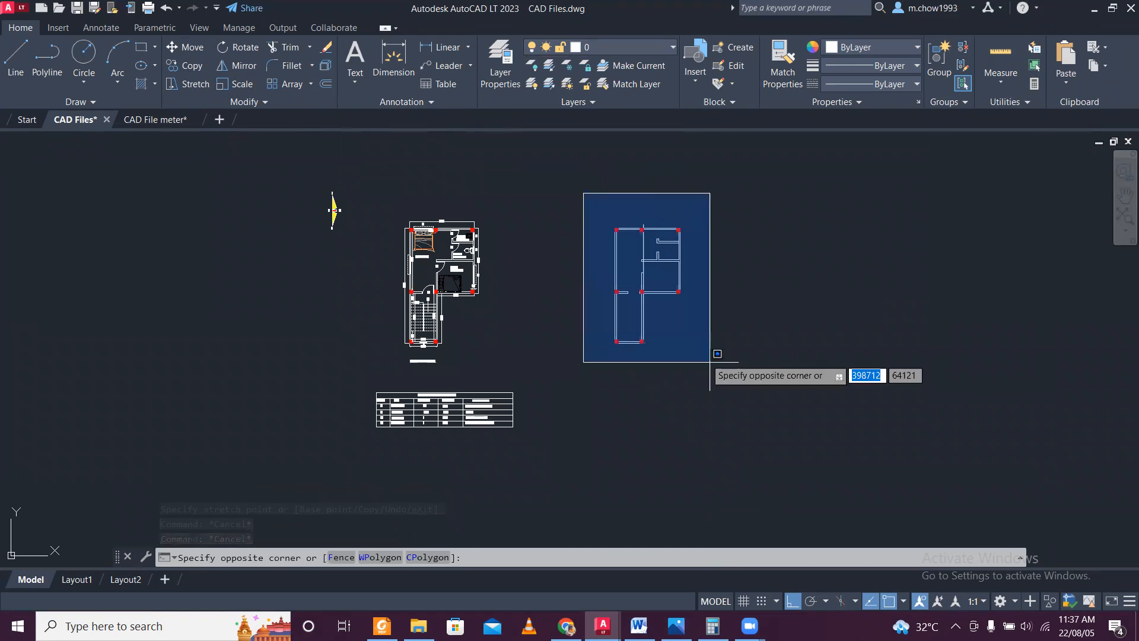
left_click(729, 381)
key("Escape")
Erase the original first floor plan together with its title, the north symbol and the door and window schedule.
left_click(268, 161)
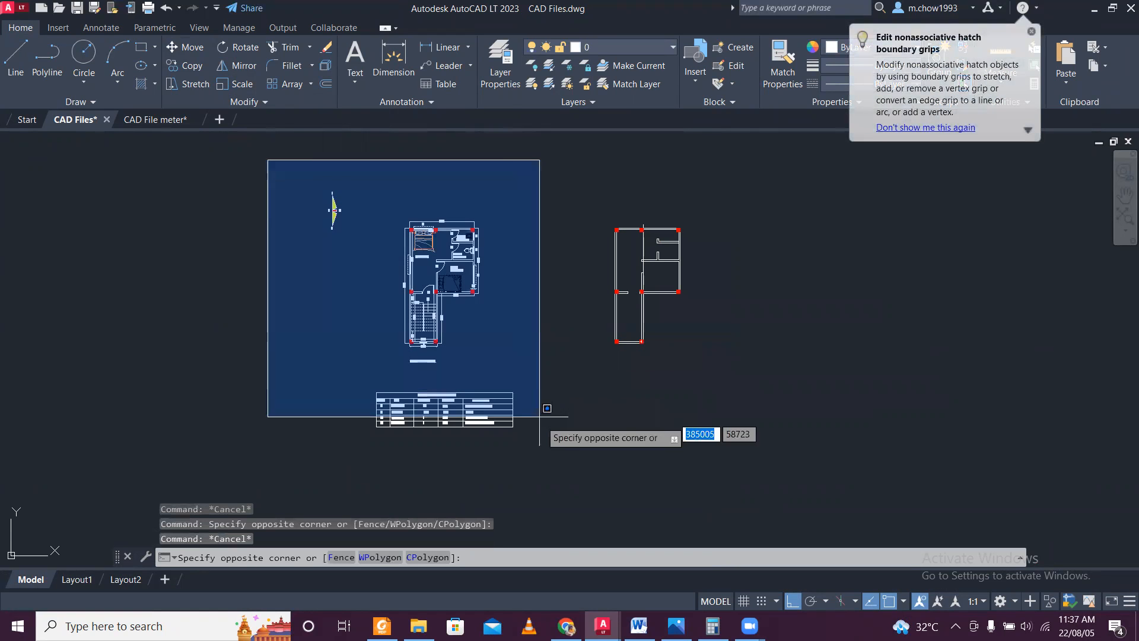
left_click(567, 467)
key("Delete")
middle_click_drag(736, 338, 541, 395)
scroll(449, 369, "up", 4)
scroll(391, 316, "down", 2)
Assign all walls and columns of the stripped plan to layer 0.
left_click(356, 185)
left_click(568, 424)
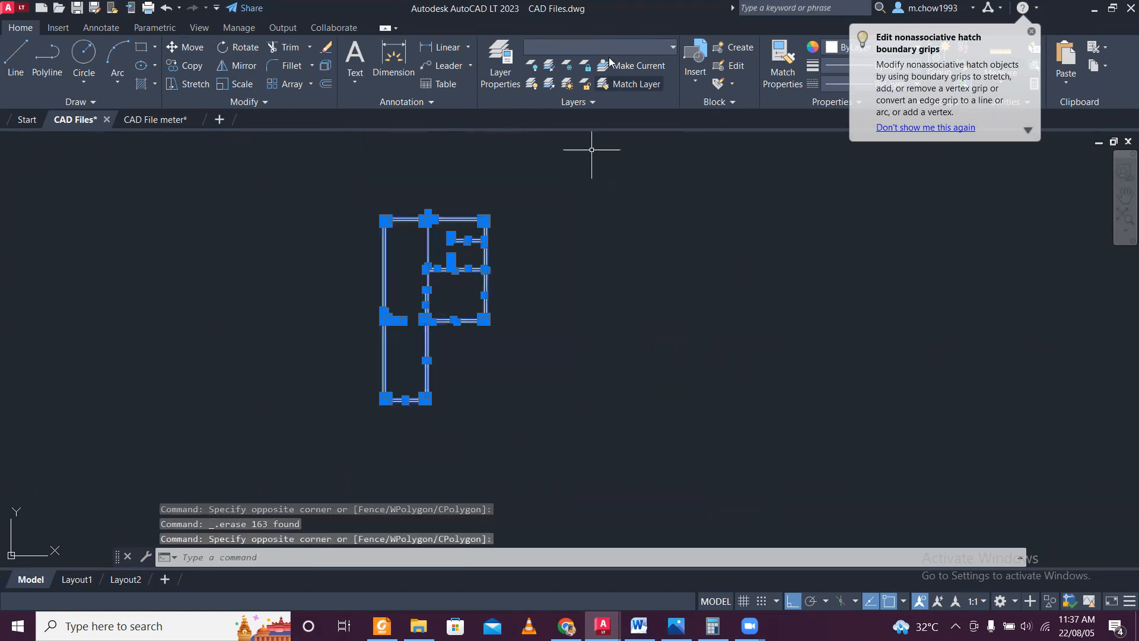
left_click(622, 45)
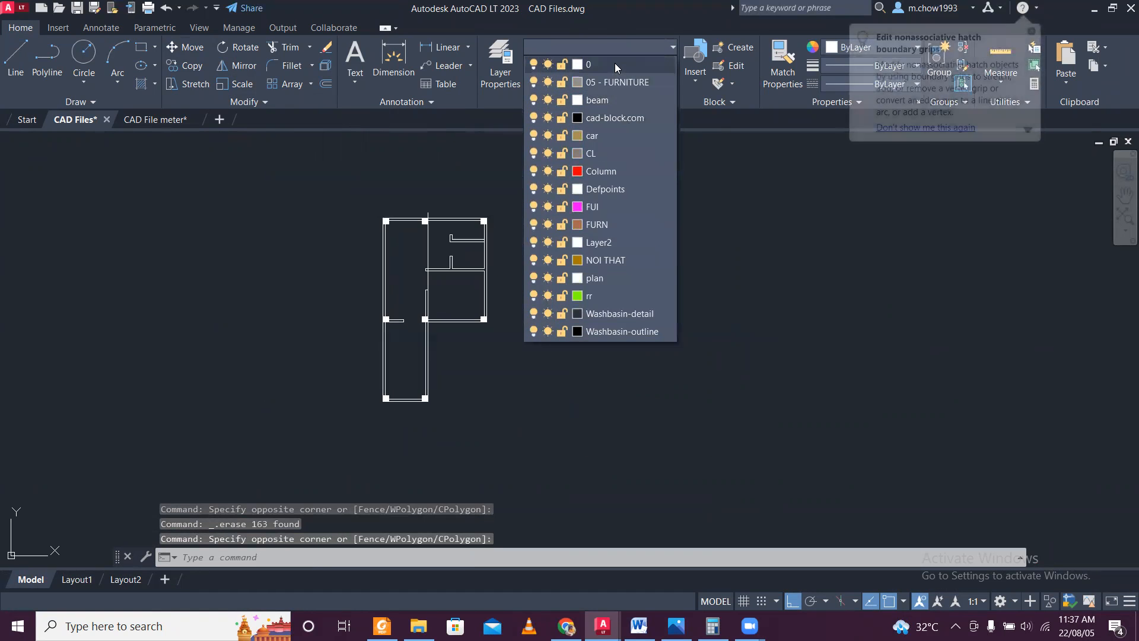
left_click(615, 63)
key("Escape")
scroll(430, 210, "up", 4)
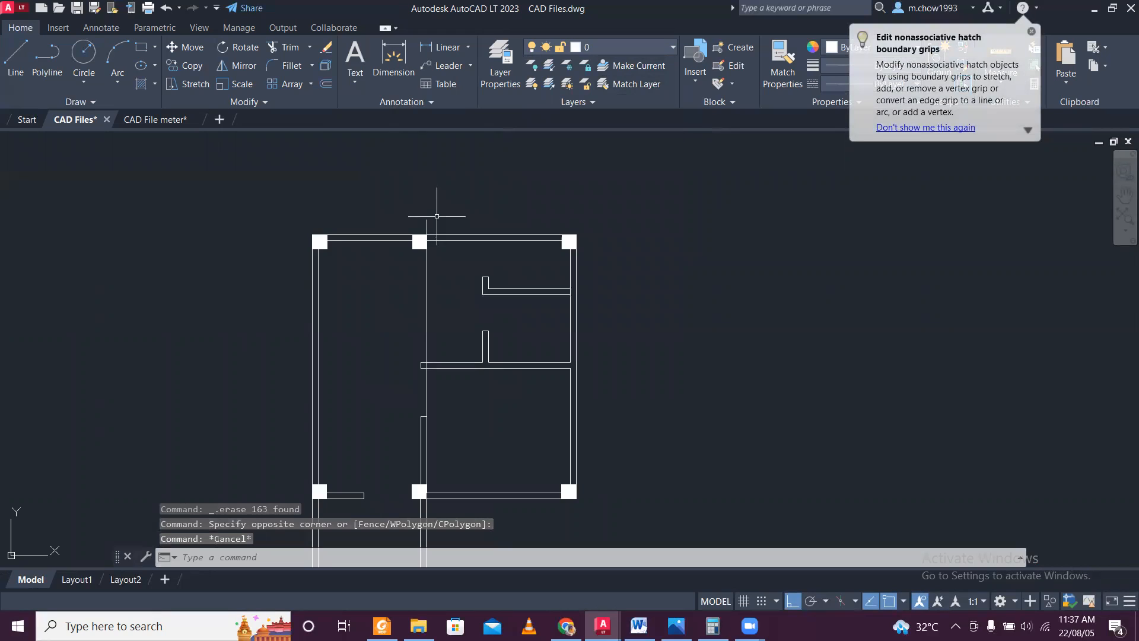
scroll(436, 216, "down", 4)
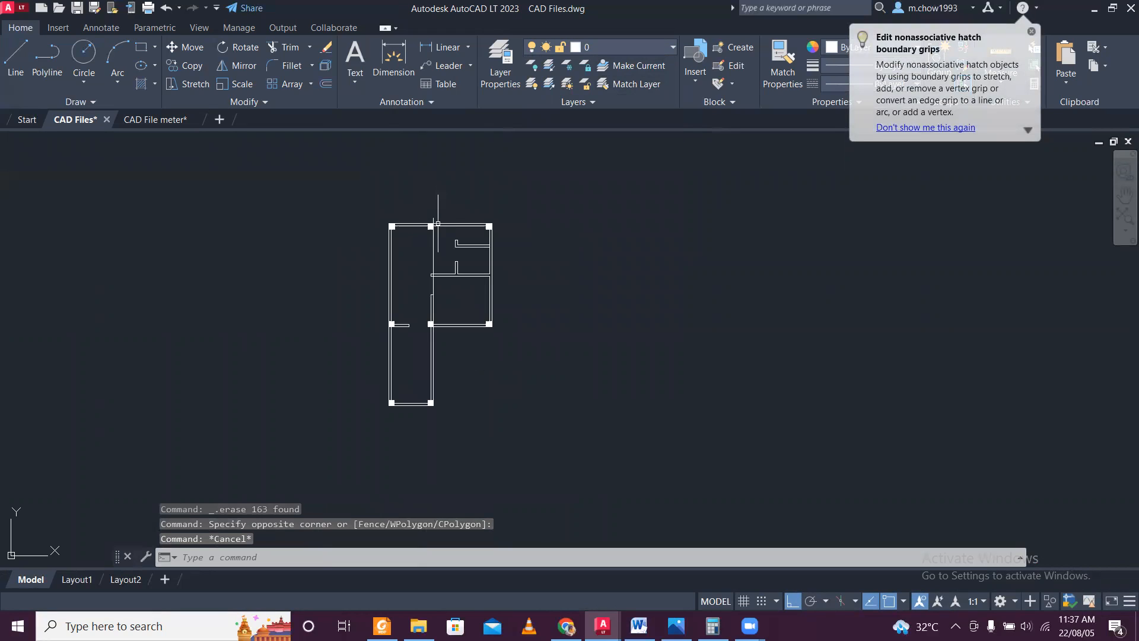
Delete all 12 layers from 05 - FURNITURE through Washbasin-outline by name with LAYDEL, leaving out CL, Column and Defpoints.
left_click(567, 625)
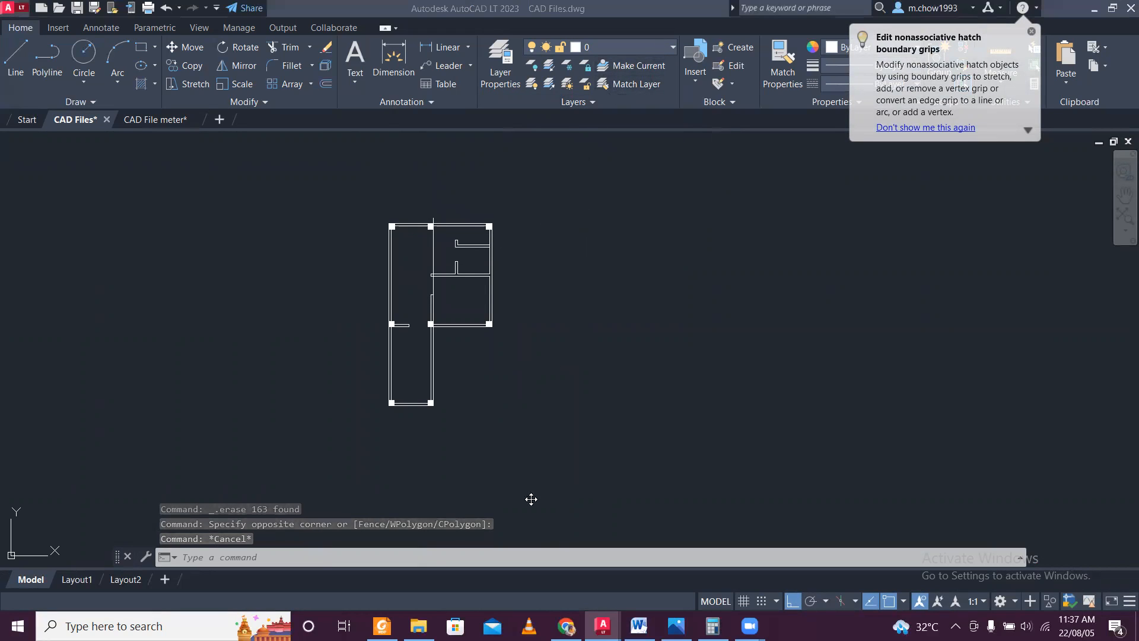
left_click(436, 558)
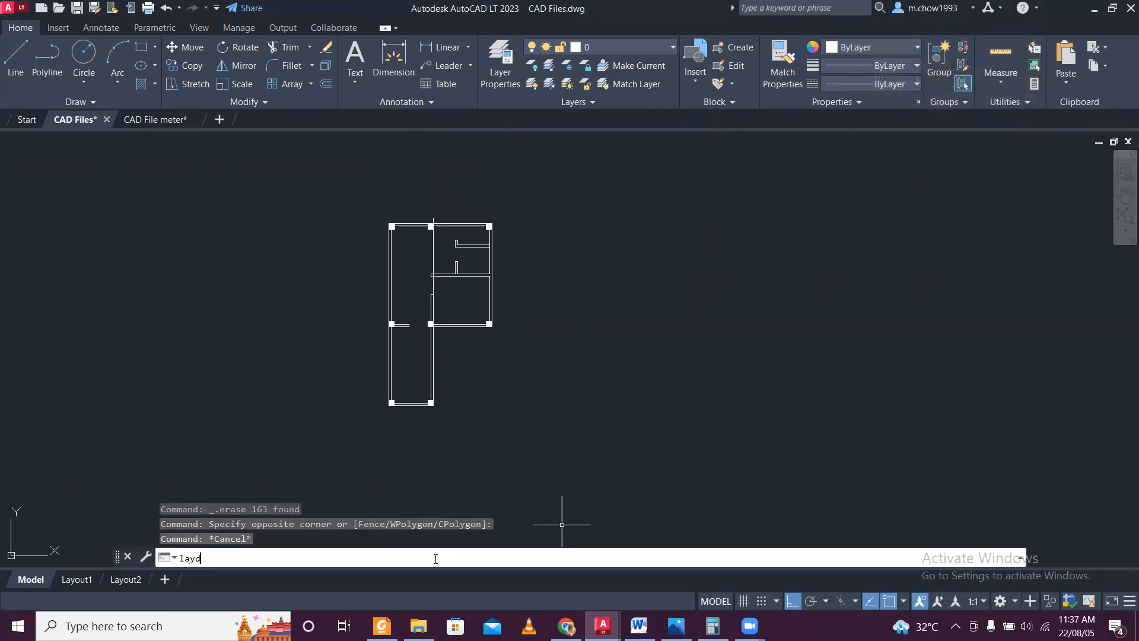
key("Return")
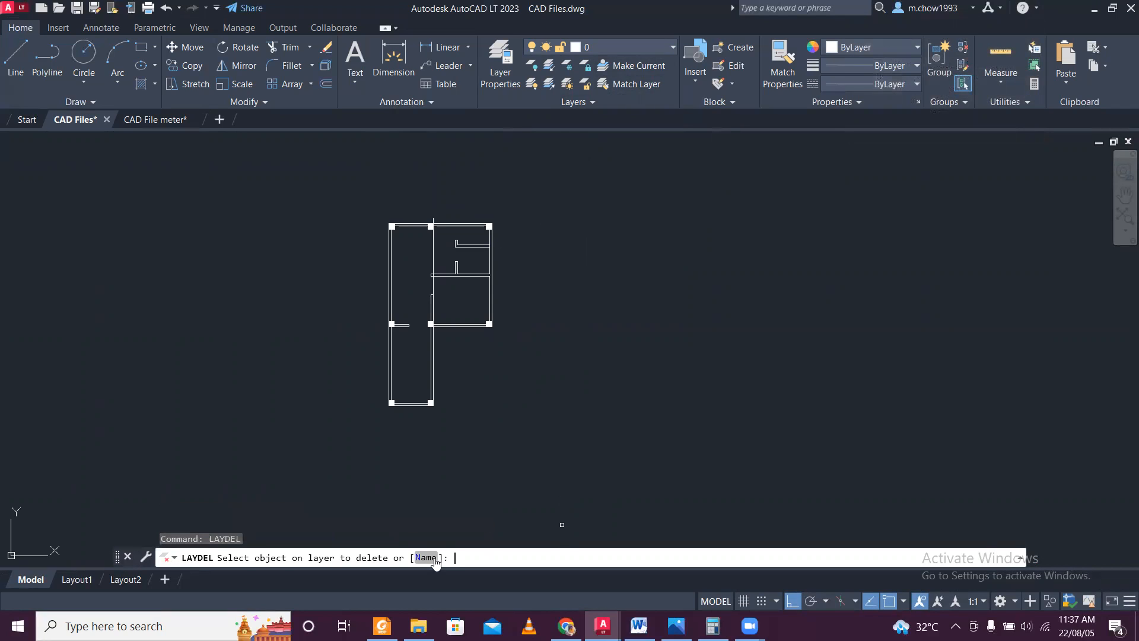
left_click(431, 557)
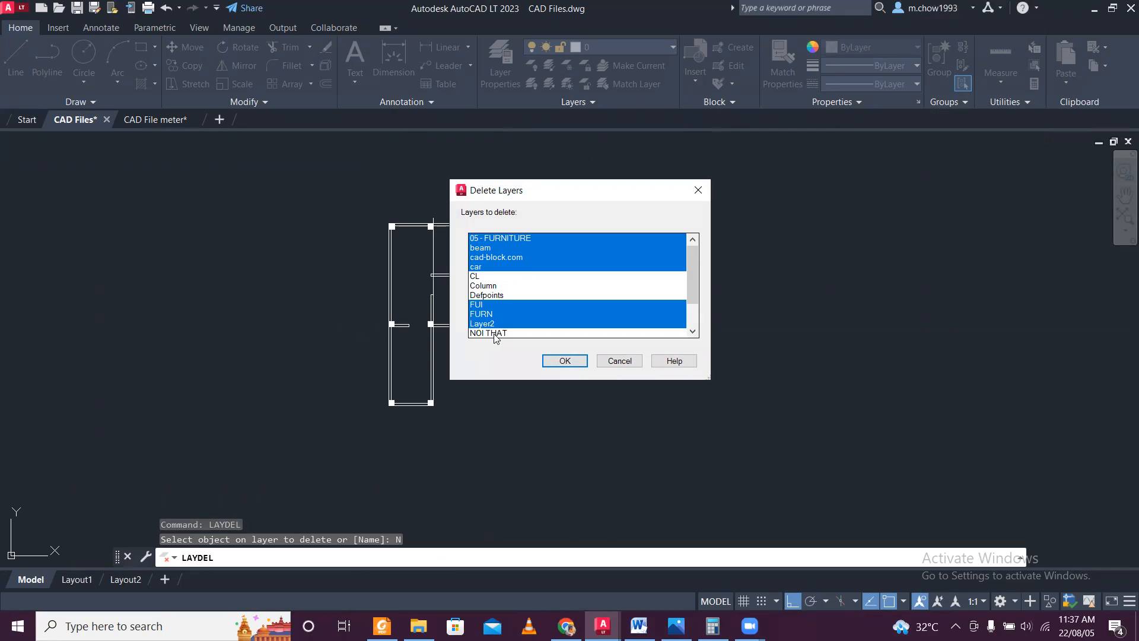
scroll(507, 327, "down", 2)
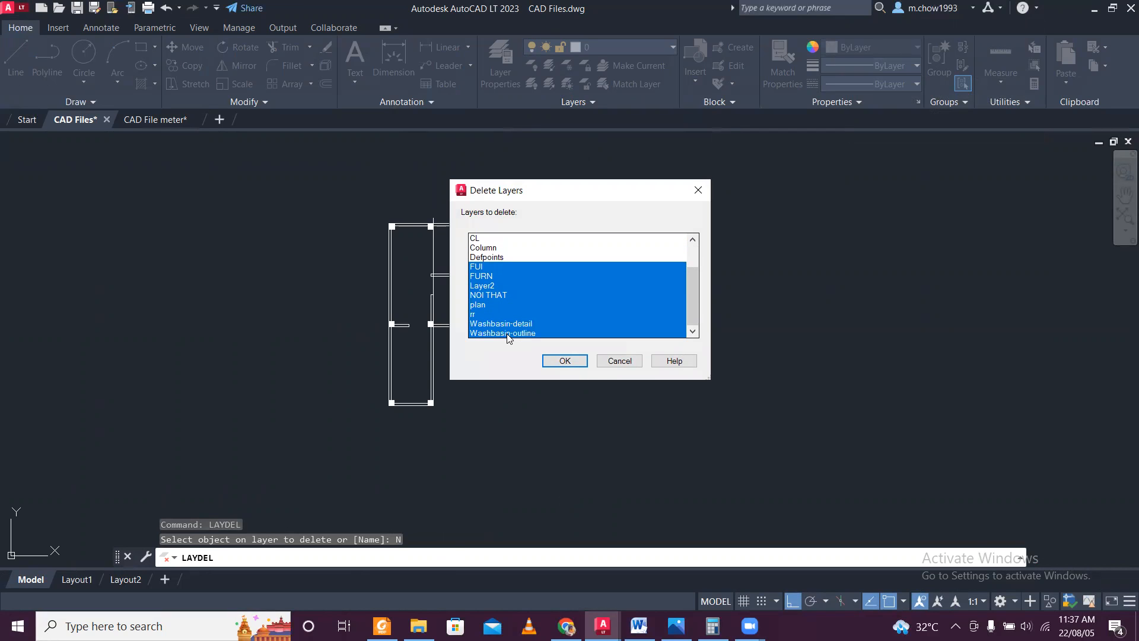
left_click(580, 362)
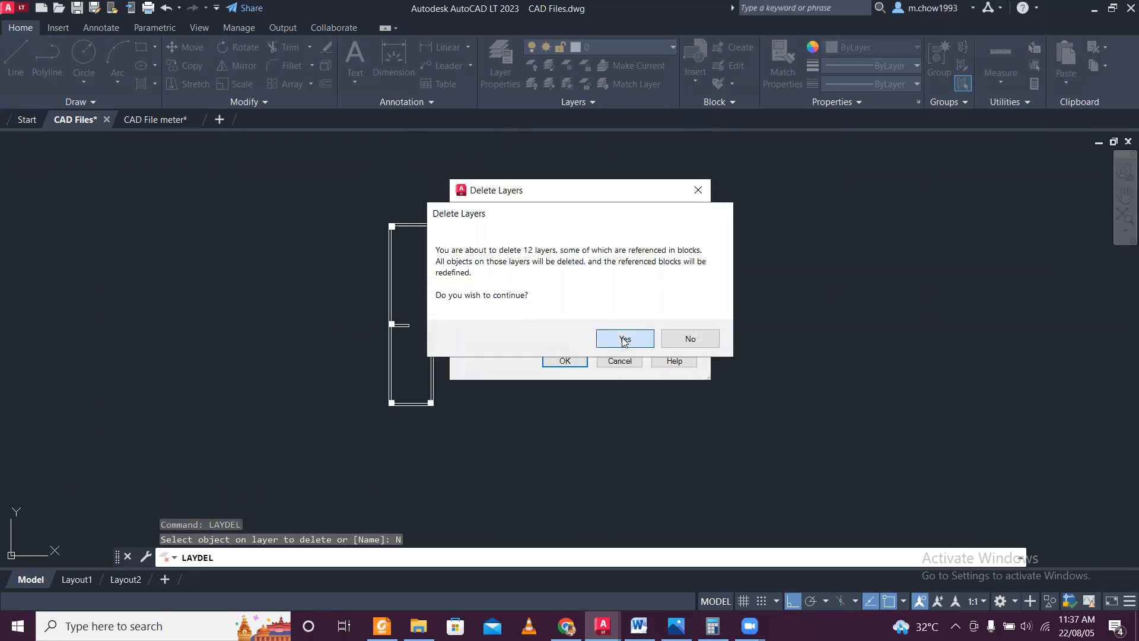
left_click(621, 337)
Move the plan's upper-left column left so its top-left corner meets the outer corner of the walls.
scroll(448, 234, "up", 10)
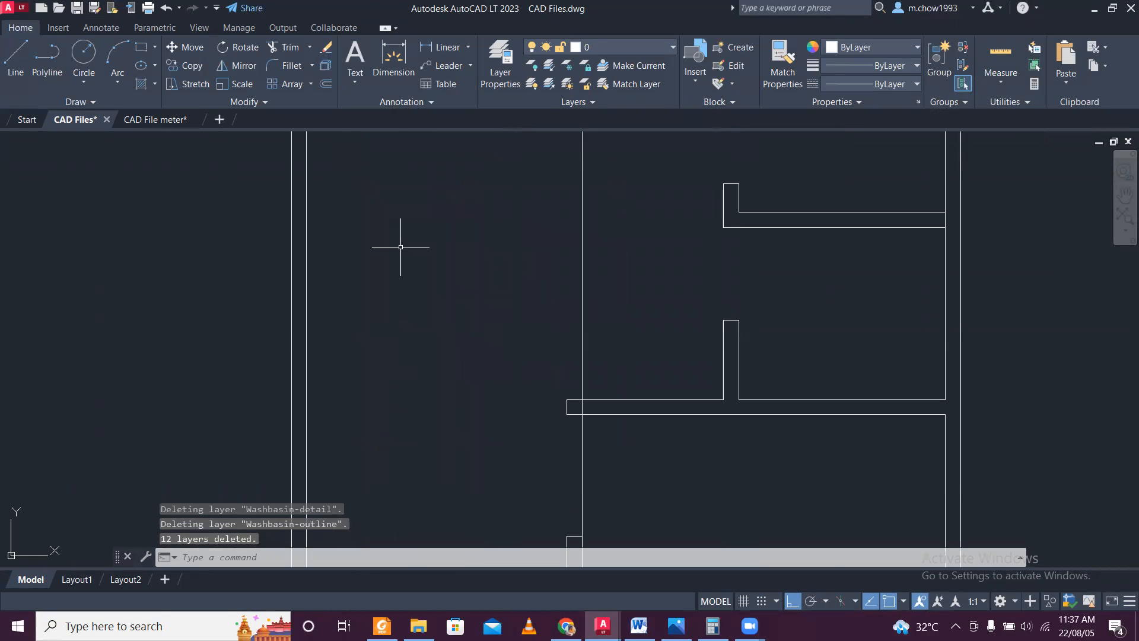
left_click(418, 309)
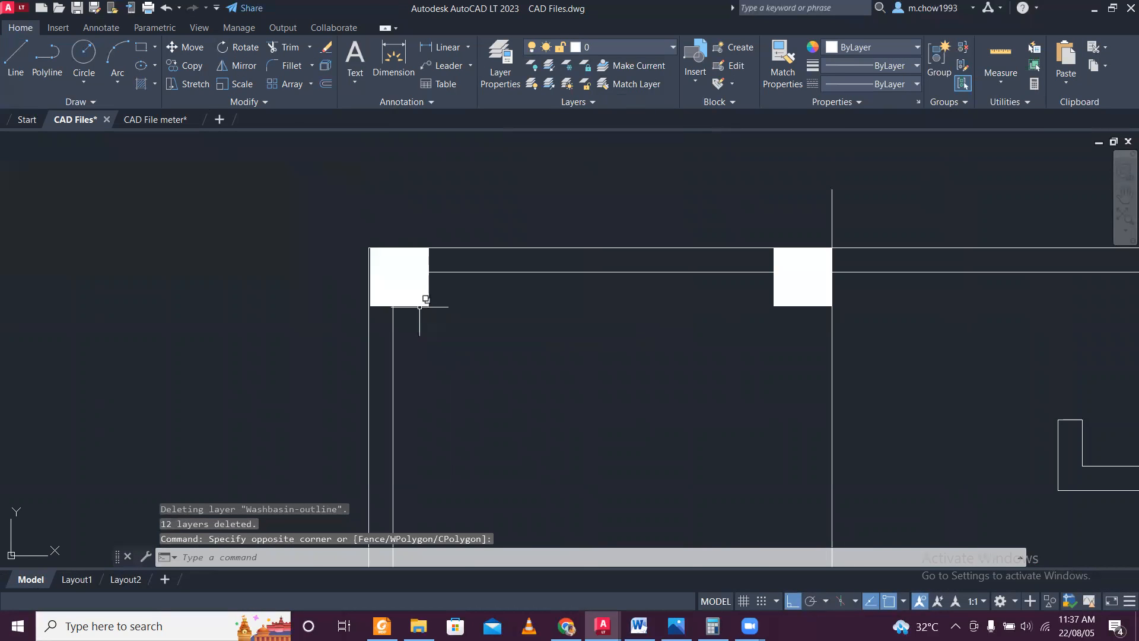
scroll(419, 306, "up", 3)
left_click(302, 212)
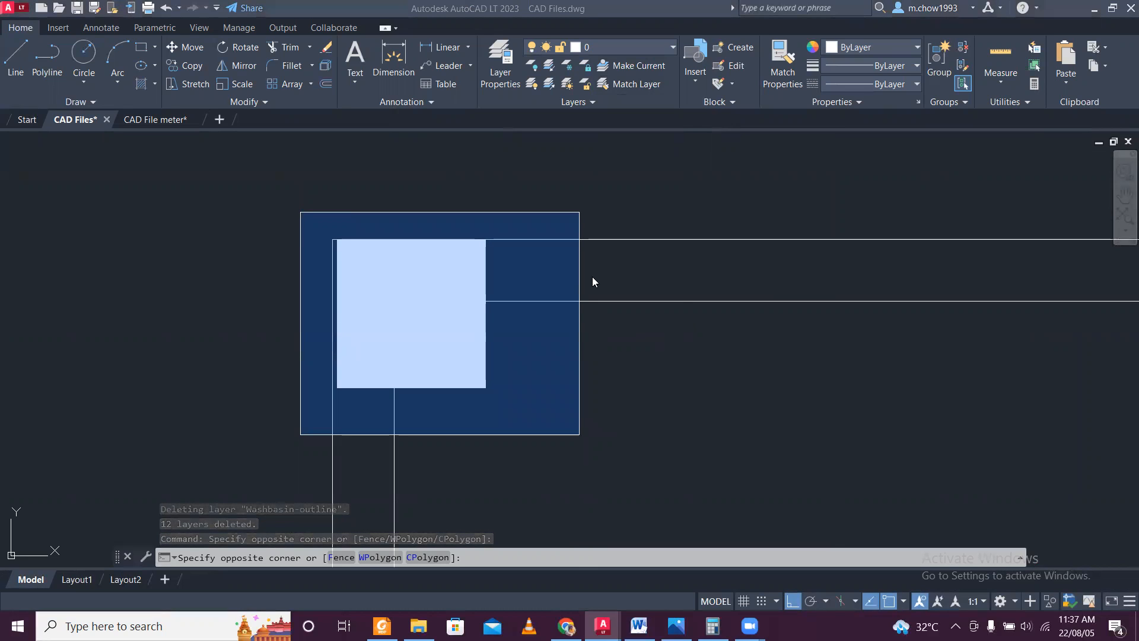
left_click(522, 391)
scroll(307, 385, "up", 2)
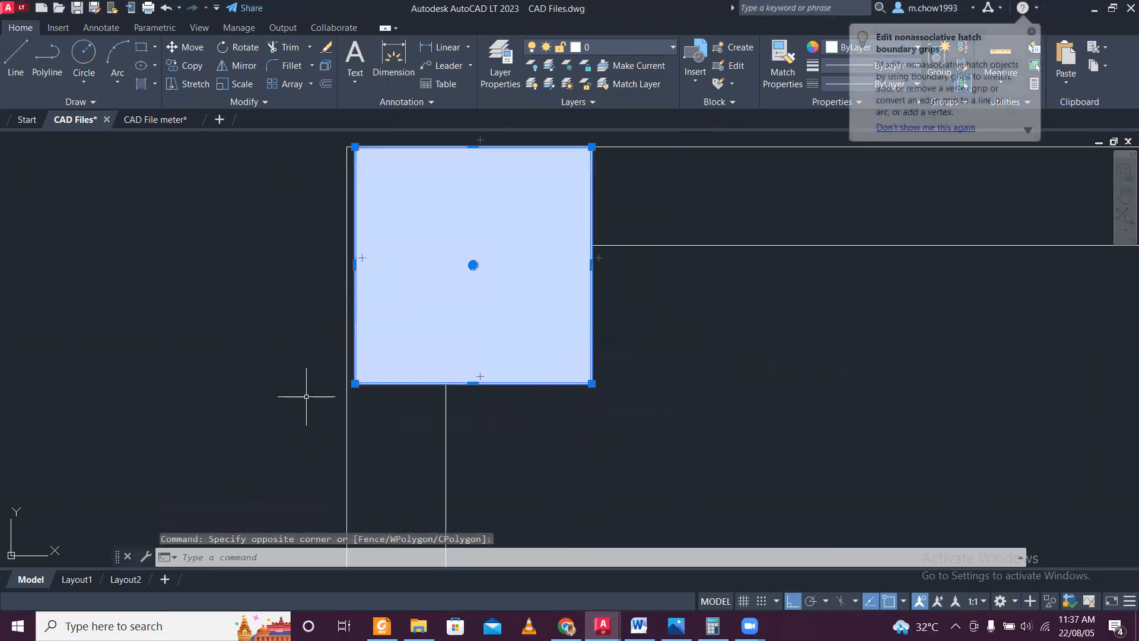
left_click(196, 47)
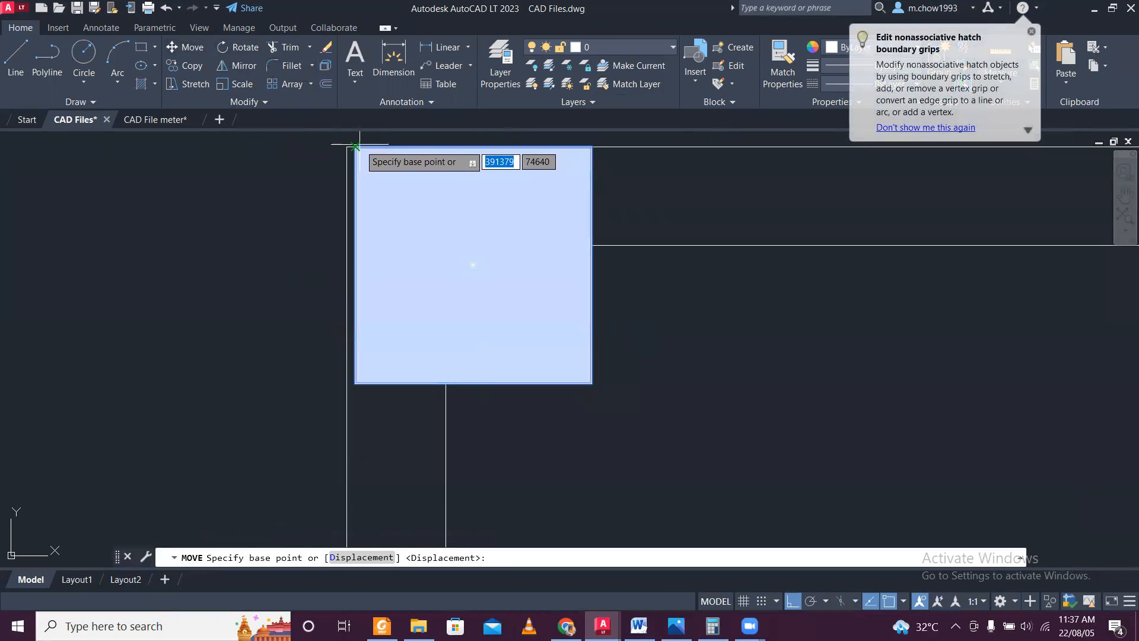
left_click(347, 147)
left_click(347, 147)
Move the middle column of the left wall left so its lower-left corner meets the wall's outer line.
scroll(366, 142, "down", 14)
scroll(379, 260, "up", 5)
scroll(441, 317, "up", 5)
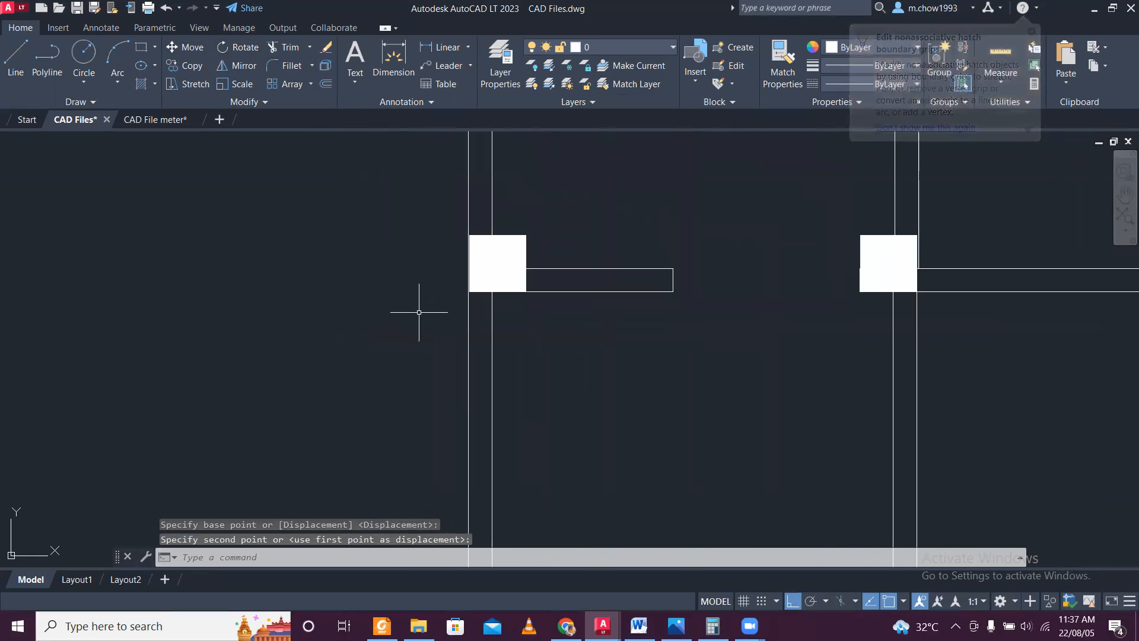
left_click(433, 155)
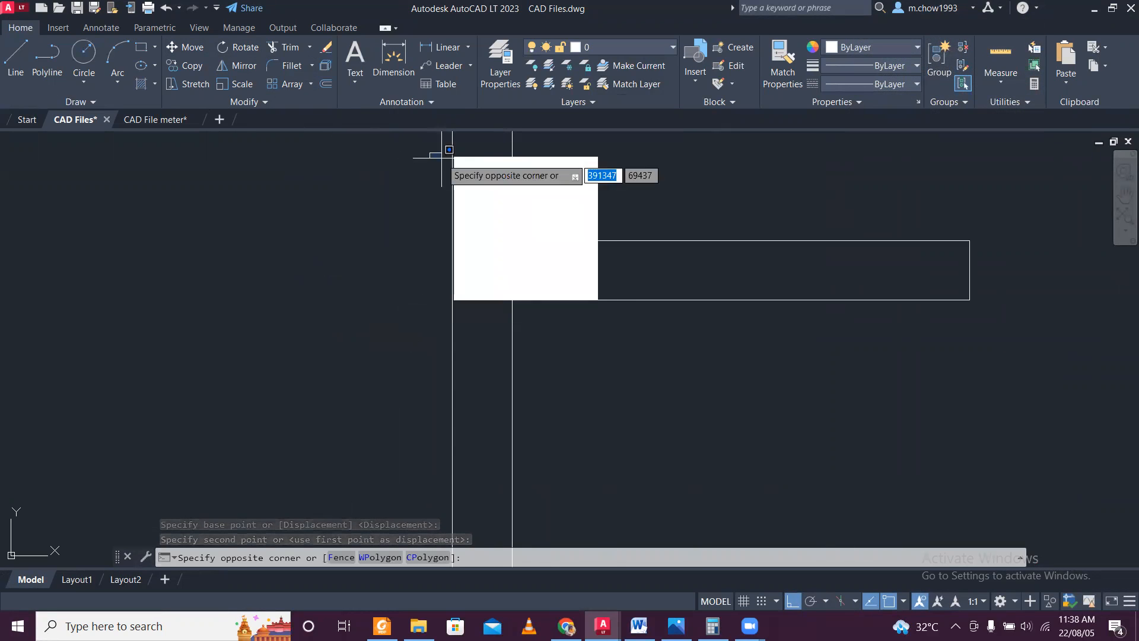
left_click(630, 326)
scroll(422, 235, "up", 4)
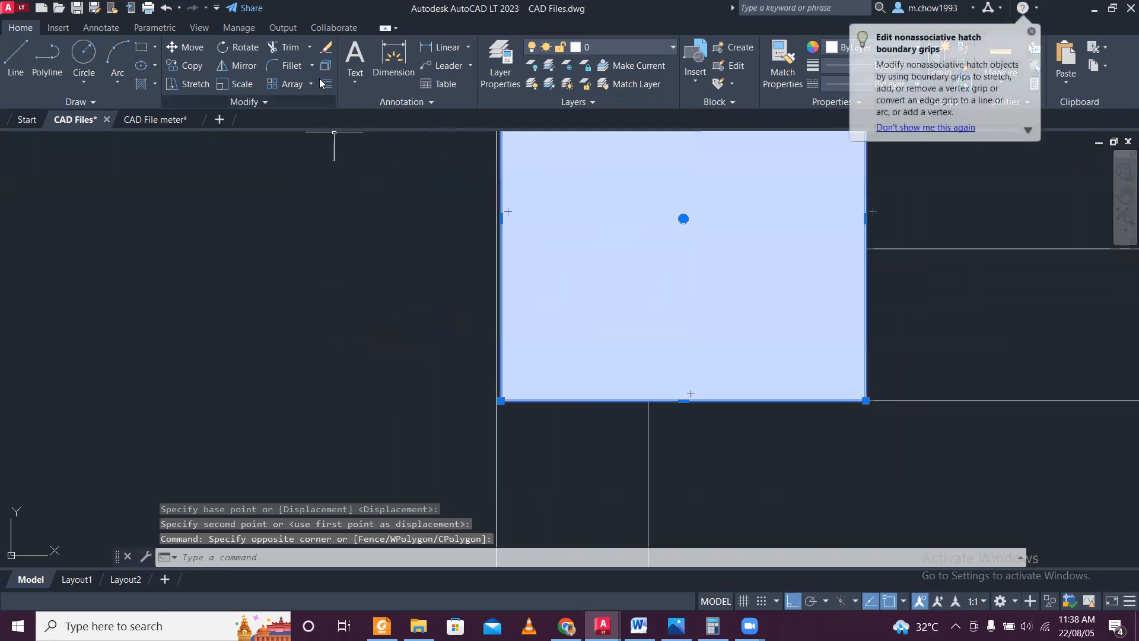
left_click(185, 46)
scroll(516, 409, "up", 2)
left_click(491, 380)
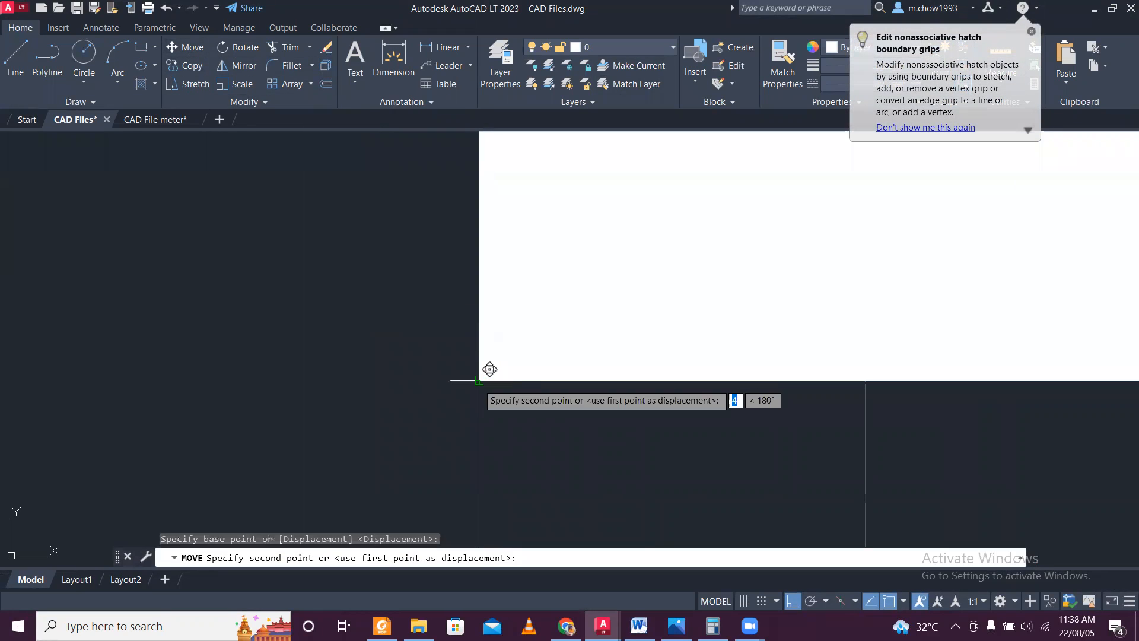
left_click(478, 381)
Move the column at the right room's lower-right corner right so its lower-right corner meets the walls' outer corner.
scroll(463, 380, "down", 4)
scroll(503, 437, "up", 6)
middle_click_drag(367, 211, 394, 407)
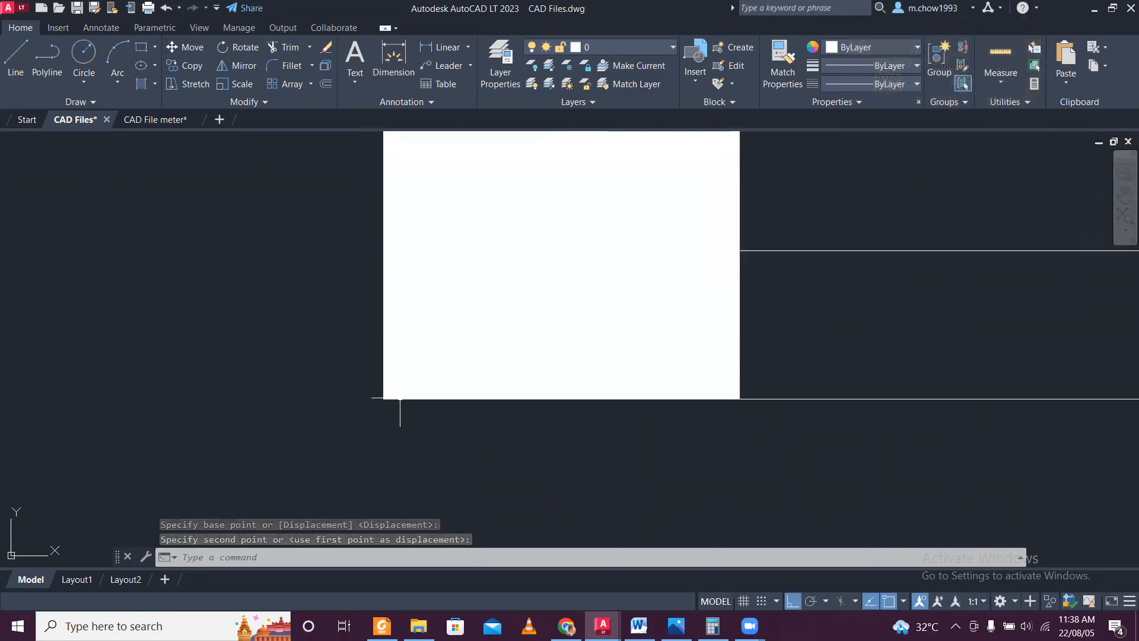
scroll(402, 354, "down", 3)
scroll(395, 246, "down", 8)
middle_click_drag(529, 239, 224, 508)
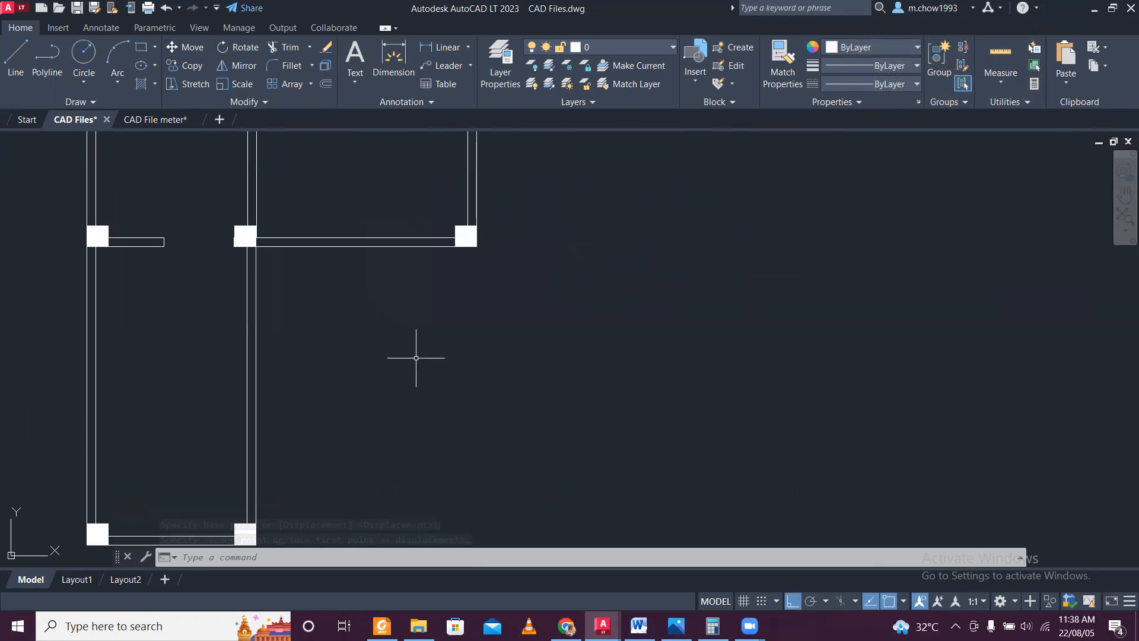
scroll(477, 238, "up", 6)
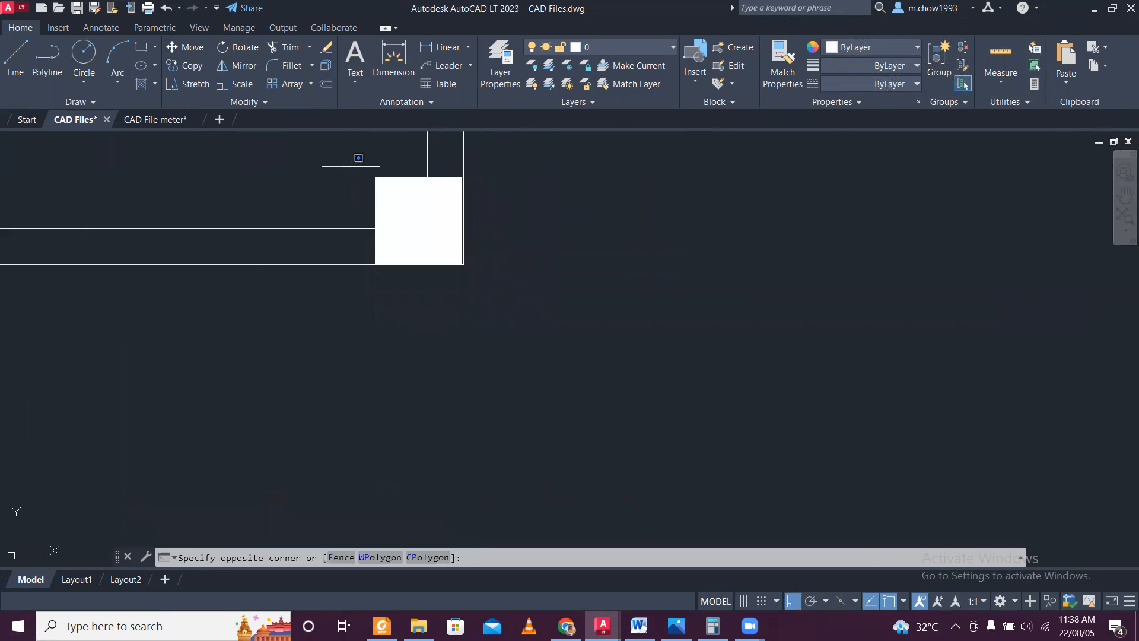
left_click(522, 289)
scroll(454, 214, "up", 4)
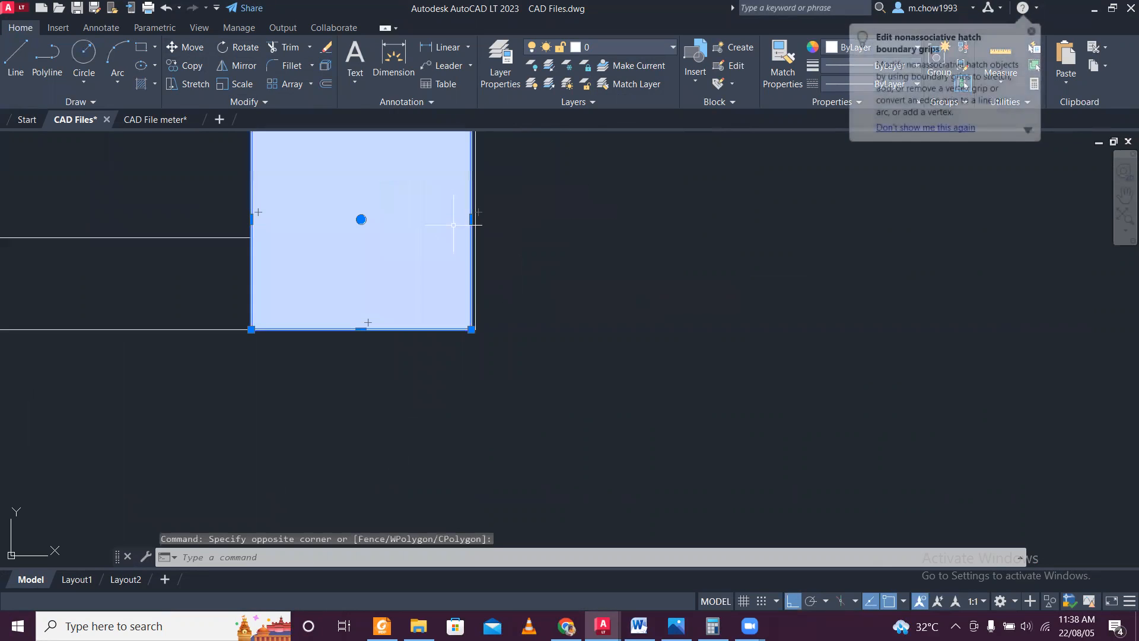
left_click(182, 50)
scroll(542, 313, "up", 3)
left_click(423, 346)
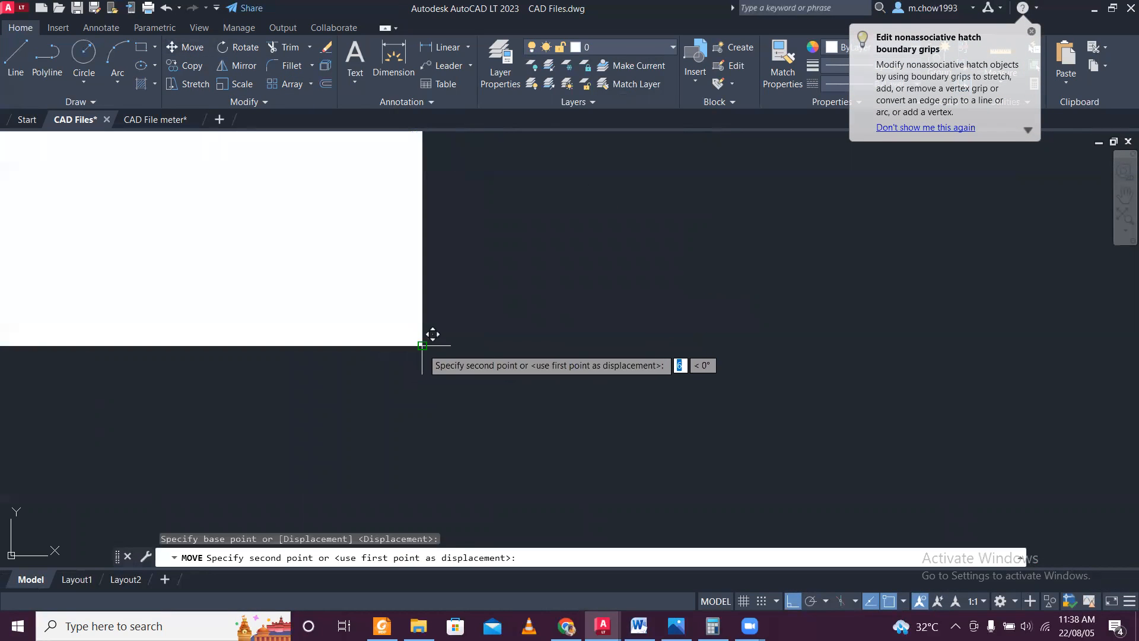
left_click(422, 345)
Examine the remaining columns for alignment with the outer wall lines.
scroll(433, 344, "down", 8)
mouse_move(580, 134)
middle_mouse_down()
mouse_move(526, 331)
mouse_move(521, 475)
middle_mouse_up()
middle_click_drag(445, 237, 511, 506)
mouse_move(493, 257)
middle_mouse_down()
mouse_move(499, 397)
mouse_move(479, 549)
middle_mouse_up()
scroll(500, 207, "up", 5)
scroll(499, 207, "down", 2)
scroll(531, 352, "up", 3)
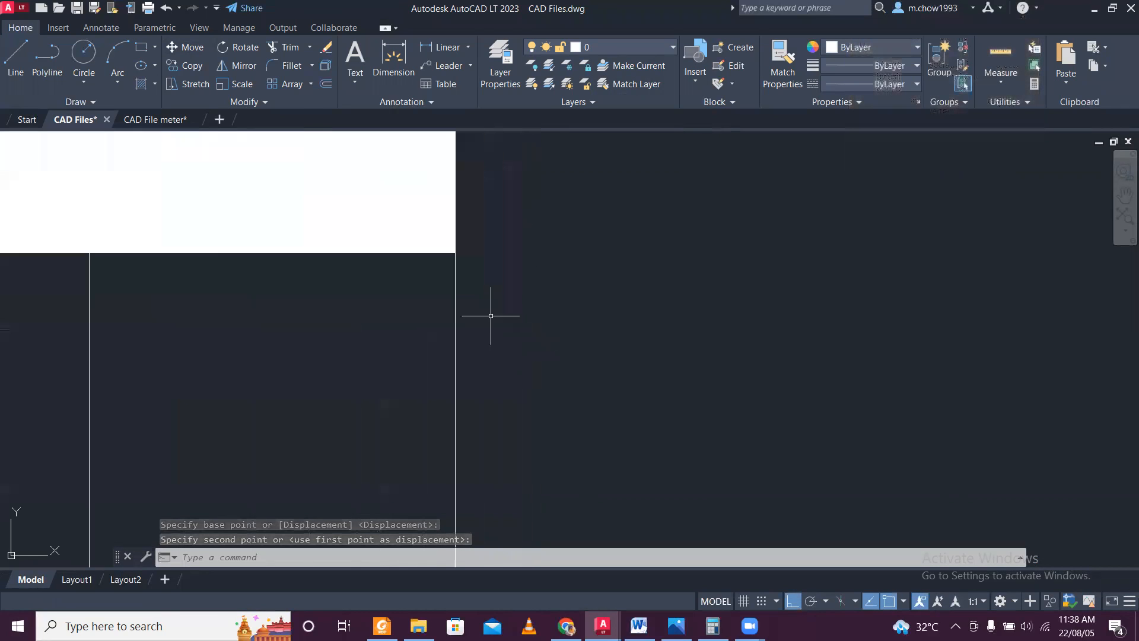
scroll(487, 310, "down", 8)
scroll(356, 296, "up", 4)
middle_click_drag(333, 297, 542, 362)
scroll(570, 332, "down", 8)
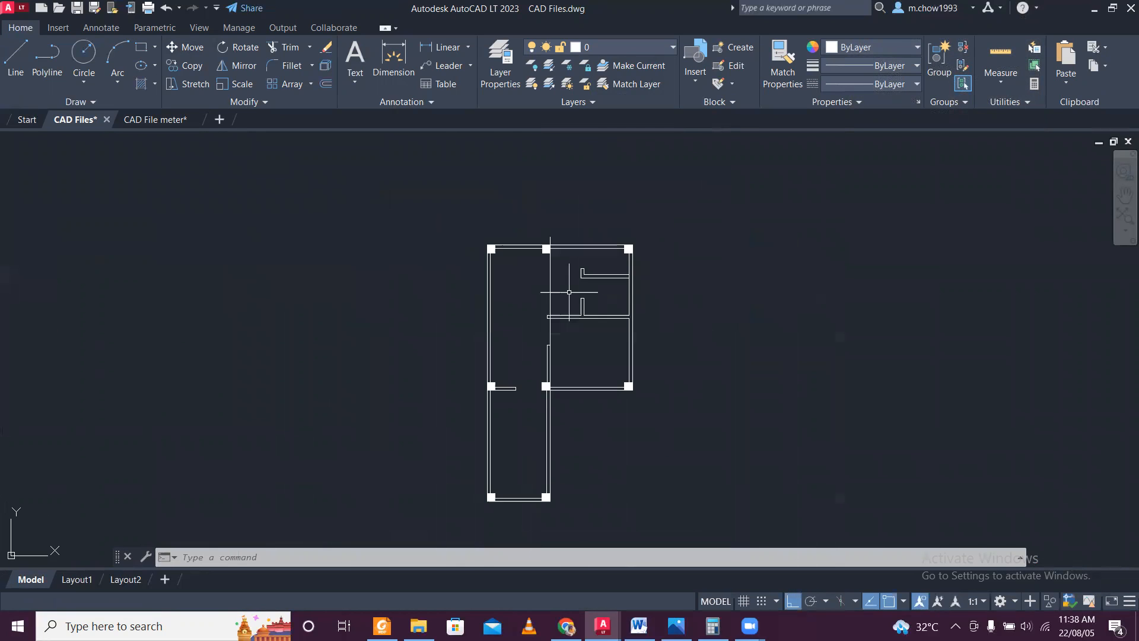
On layer CL, draw a vertical center line from the upper-left column's top-edge midpoint to the lower-left column's bottom-edge midpoint.
middle_click_drag(550, 397, 530, 316)
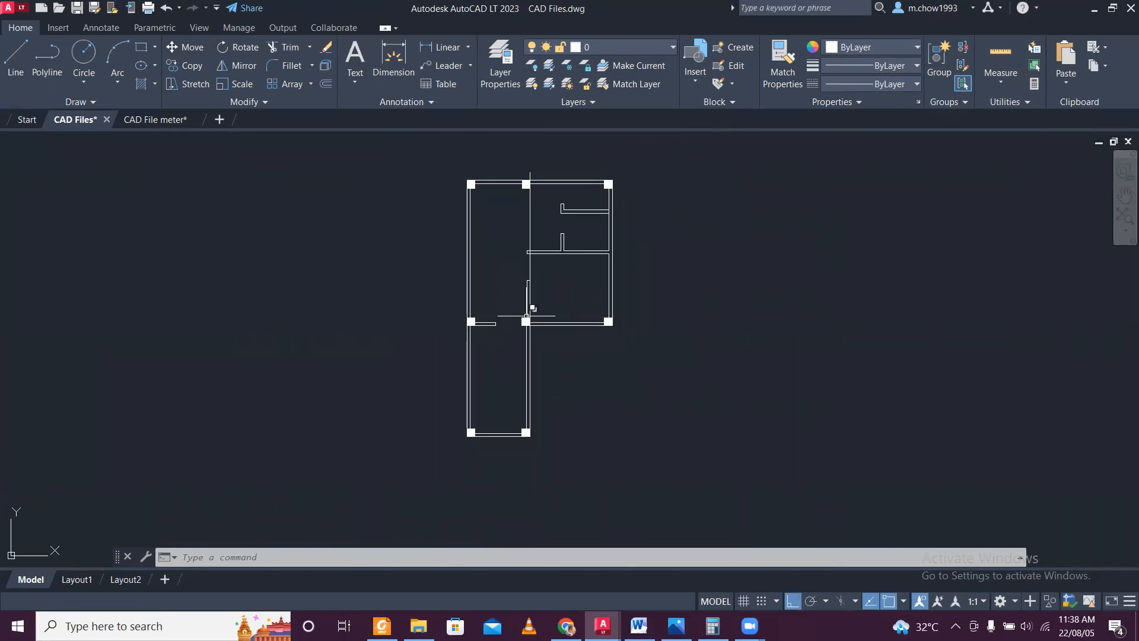
left_click(625, 48)
left_click(613, 82)
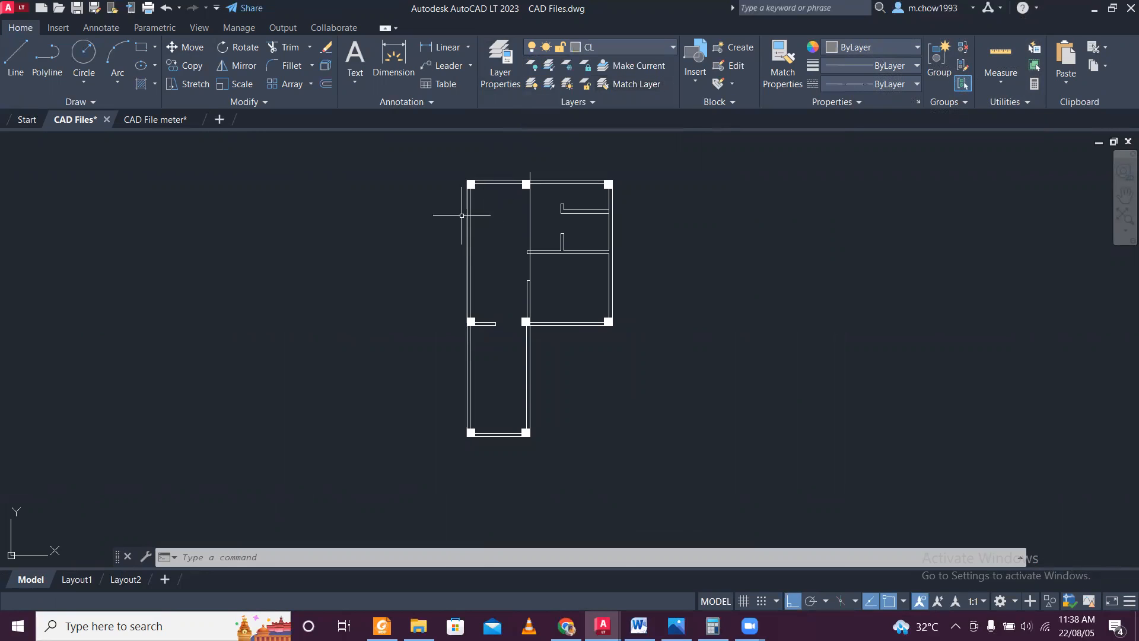
left_click(16, 57)
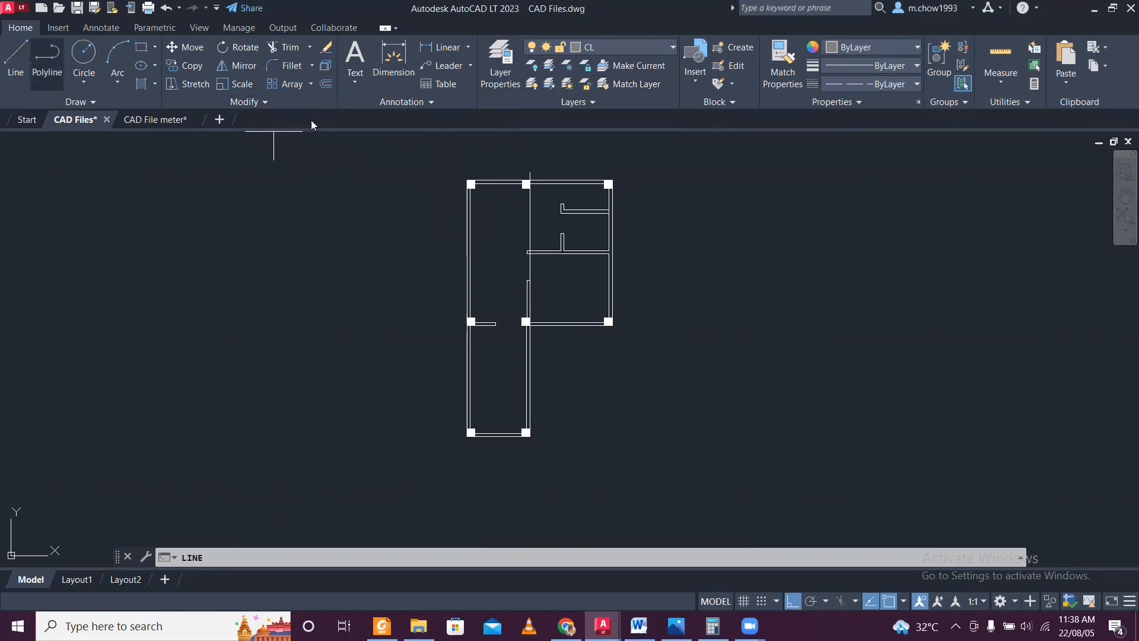
scroll(471, 183, "up", 5)
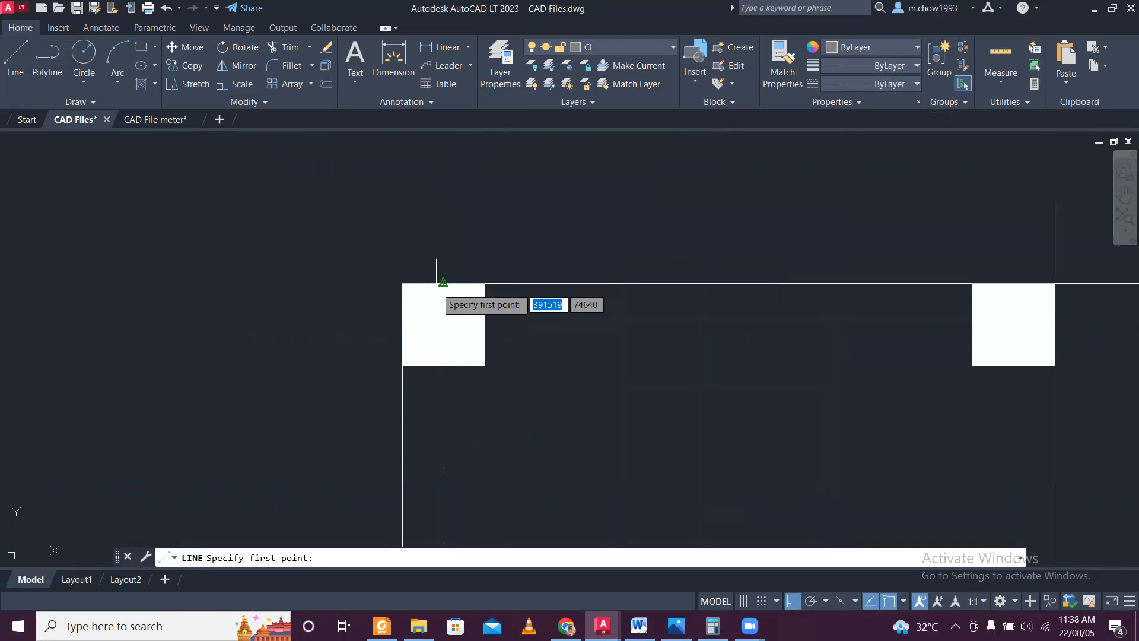
left_click(443, 281)
scroll(427, 202, "down", 3)
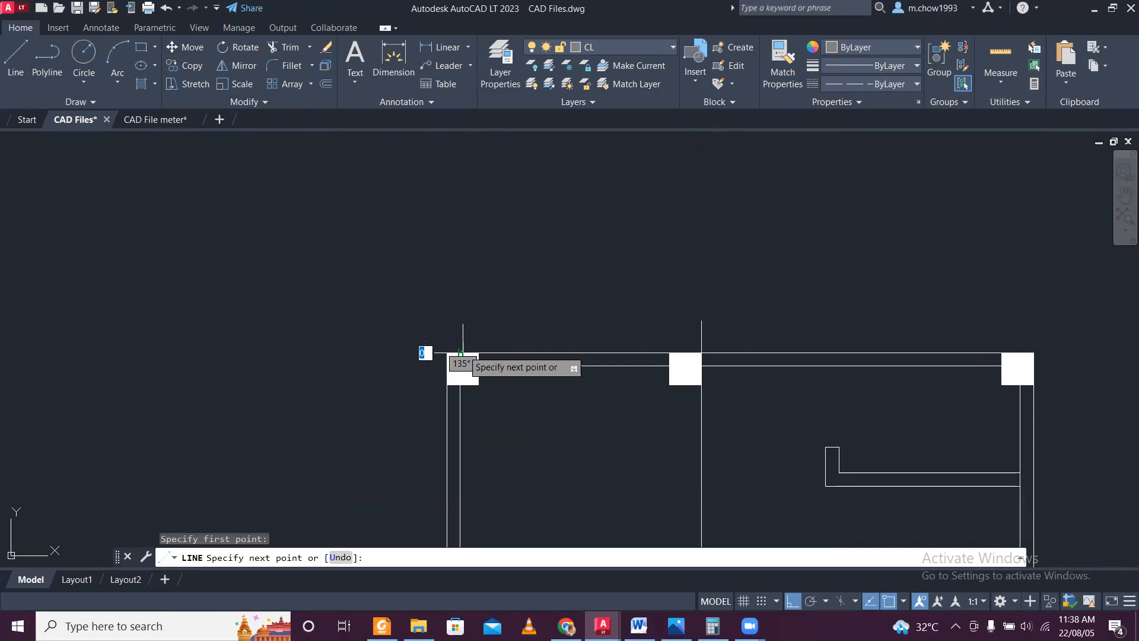
middle_click_drag(465, 435, 416, 5)
scroll(429, 233, "down", 5)
scroll(396, 392, "up", 5)
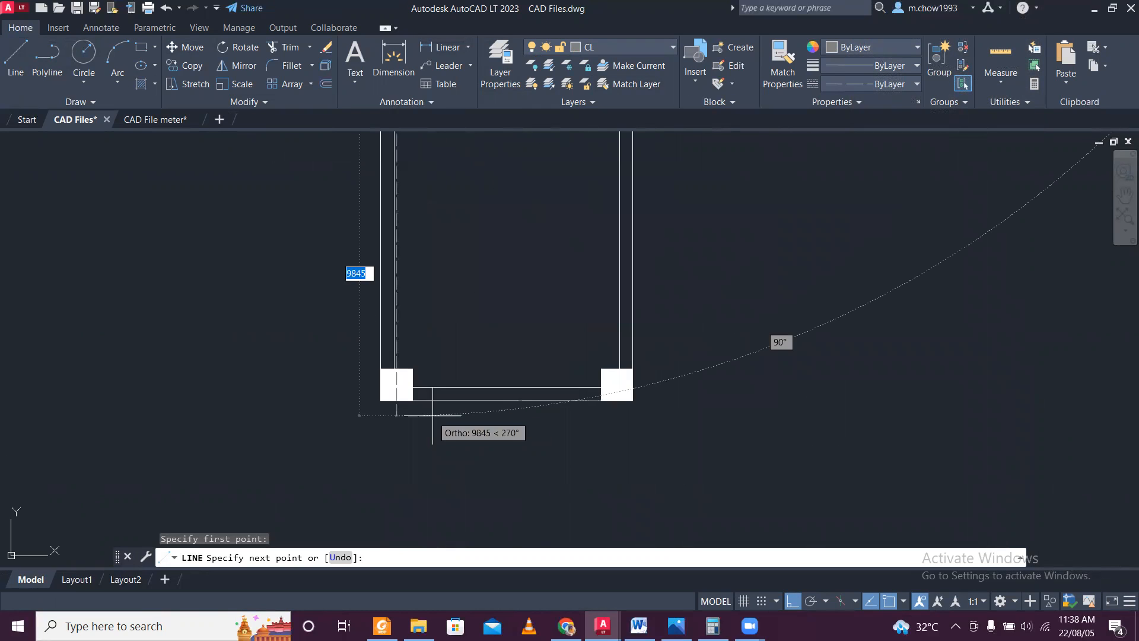
scroll(398, 424, "down", 5)
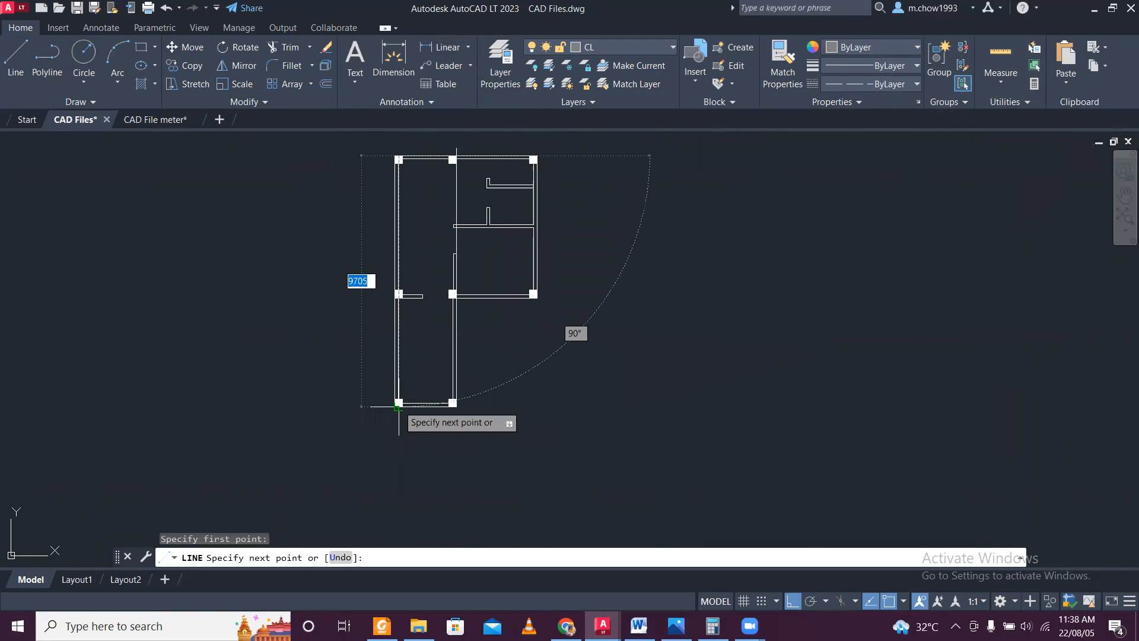
middle_click_drag(399, 406, 385, 371)
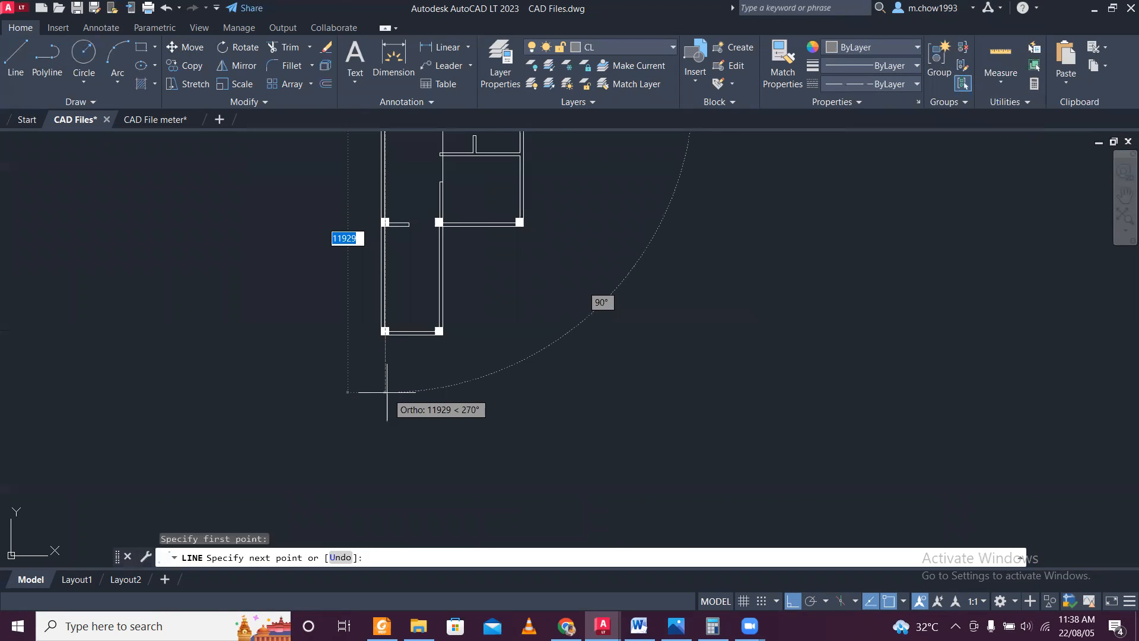
scroll(387, 376, "up", 3)
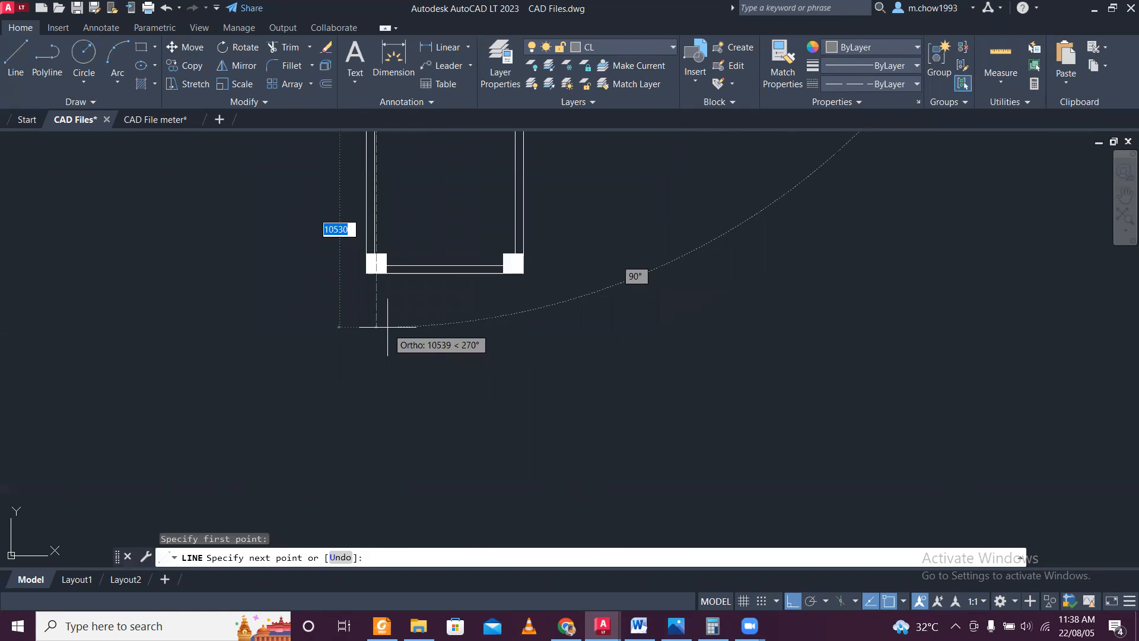
scroll(377, 285, "up", 3)
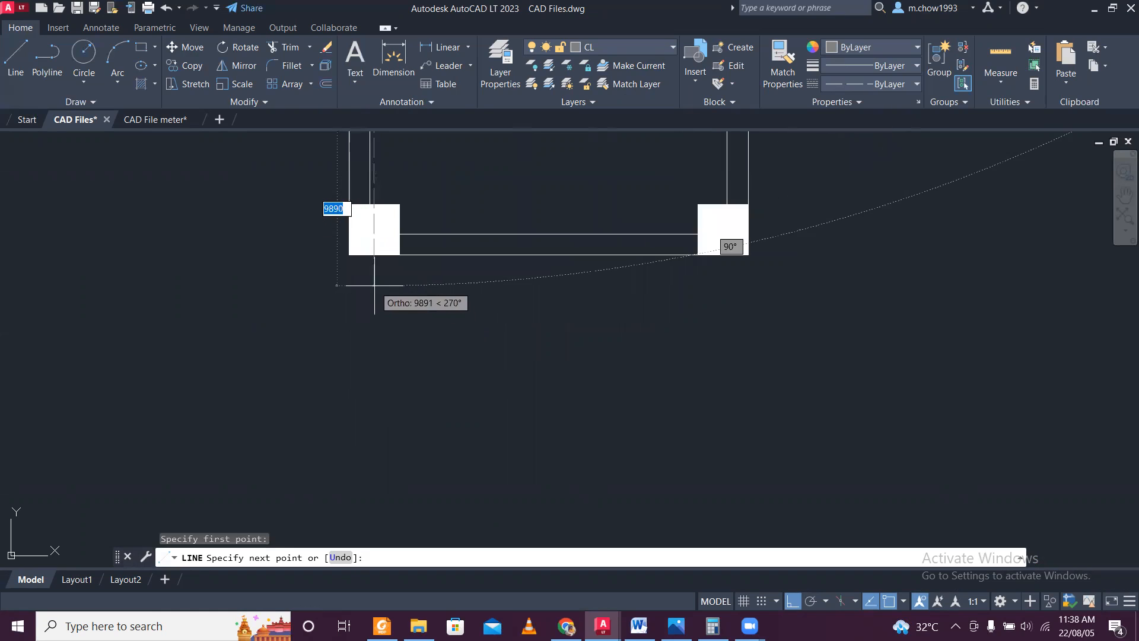
left_click(373, 253)
key("Escape")
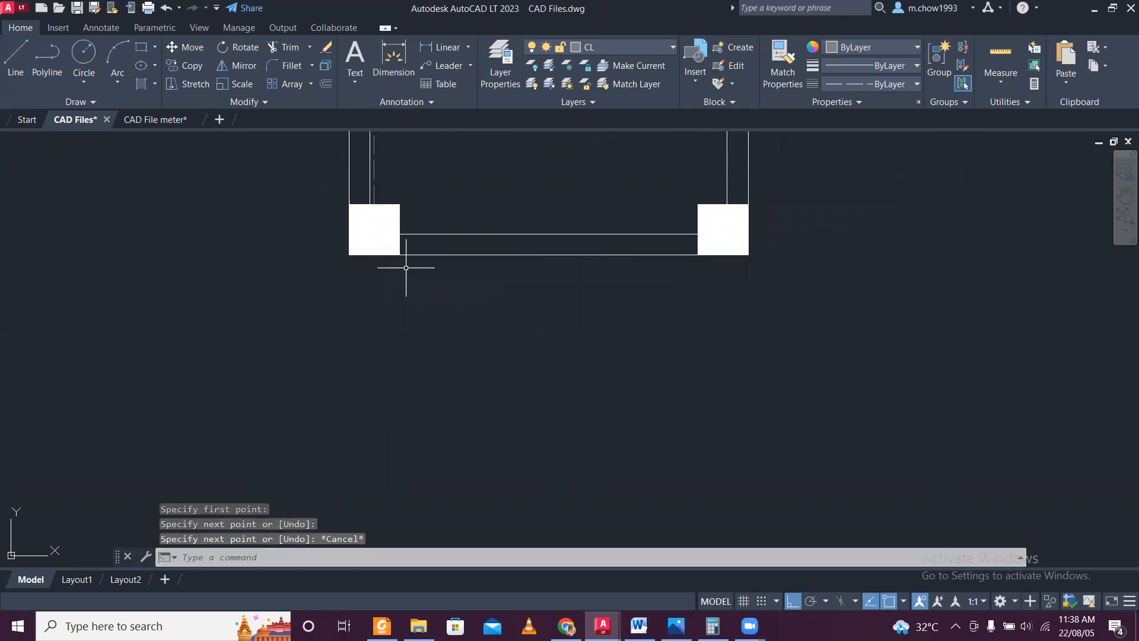
Select the left vertical center line and examine how its lower end sits on the lower-left column.
scroll(407, 267, "down", 3)
middle_click_drag(417, 228, 397, 302)
scroll(378, 339, "up", 4)
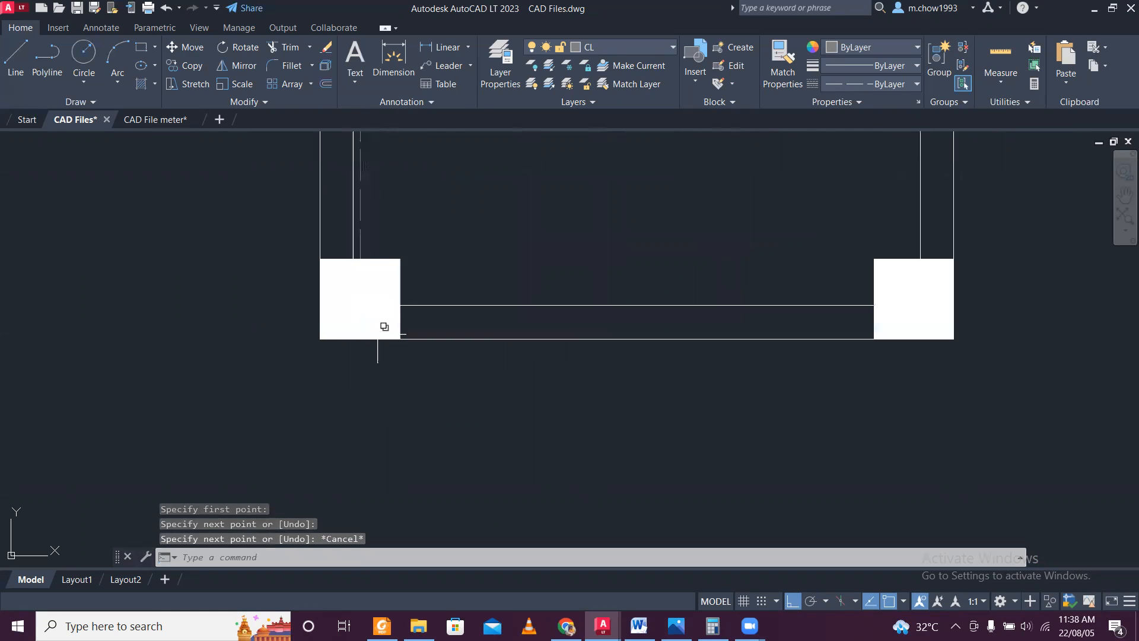
left_click(360, 231)
scroll(374, 248, "down", 2)
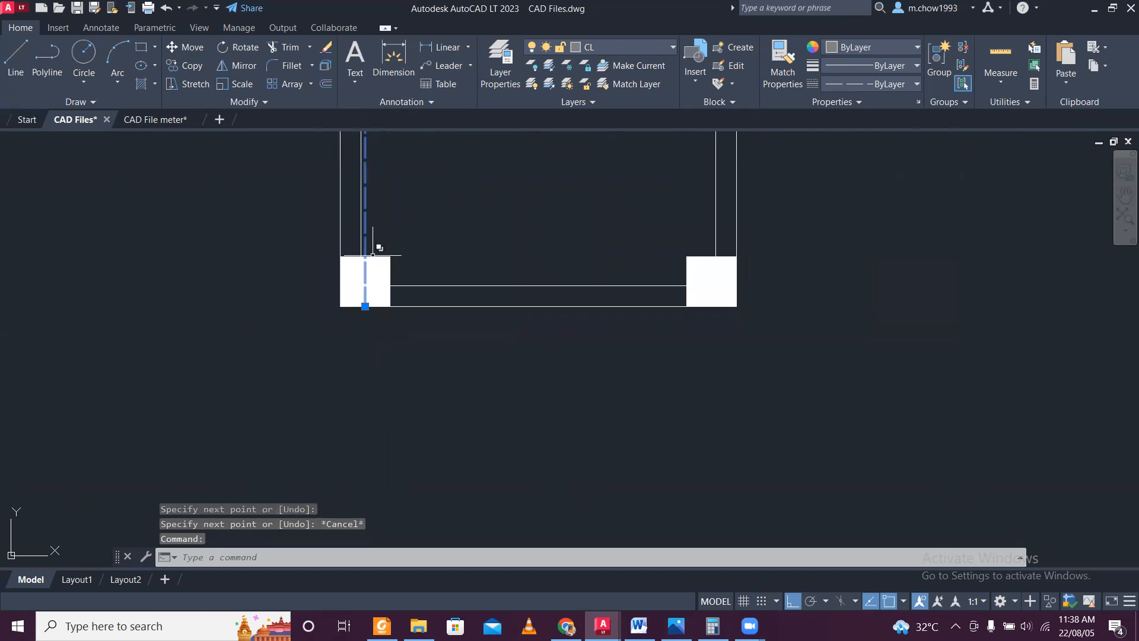
middle_click_drag(376, 246, 391, 287)
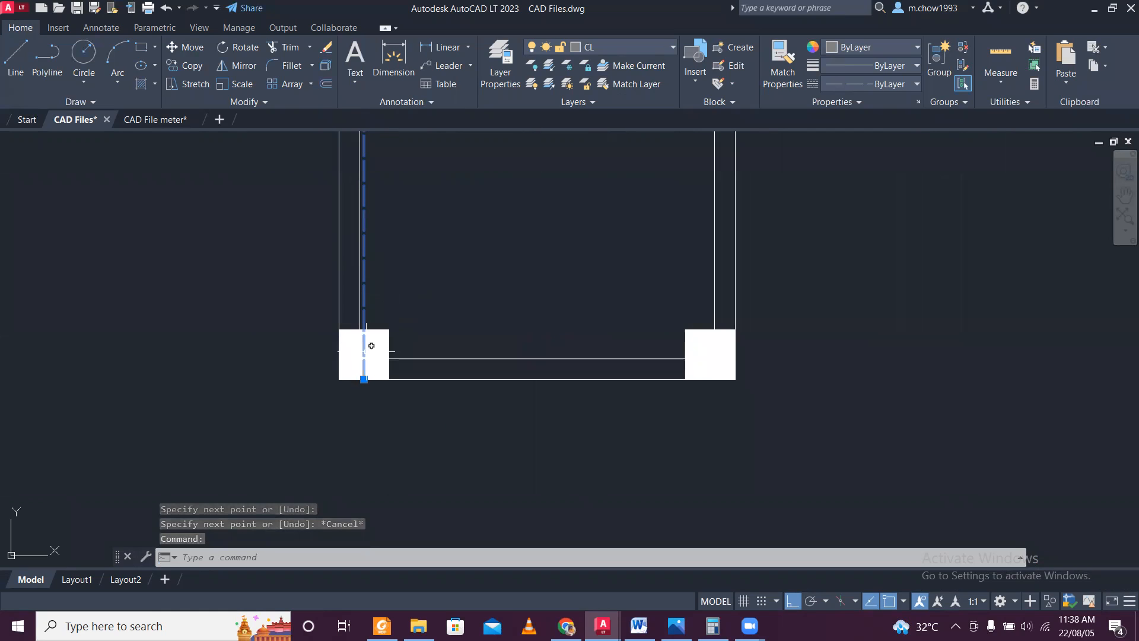
scroll(369, 349, "up", 2)
scroll(366, 392, "up", 2)
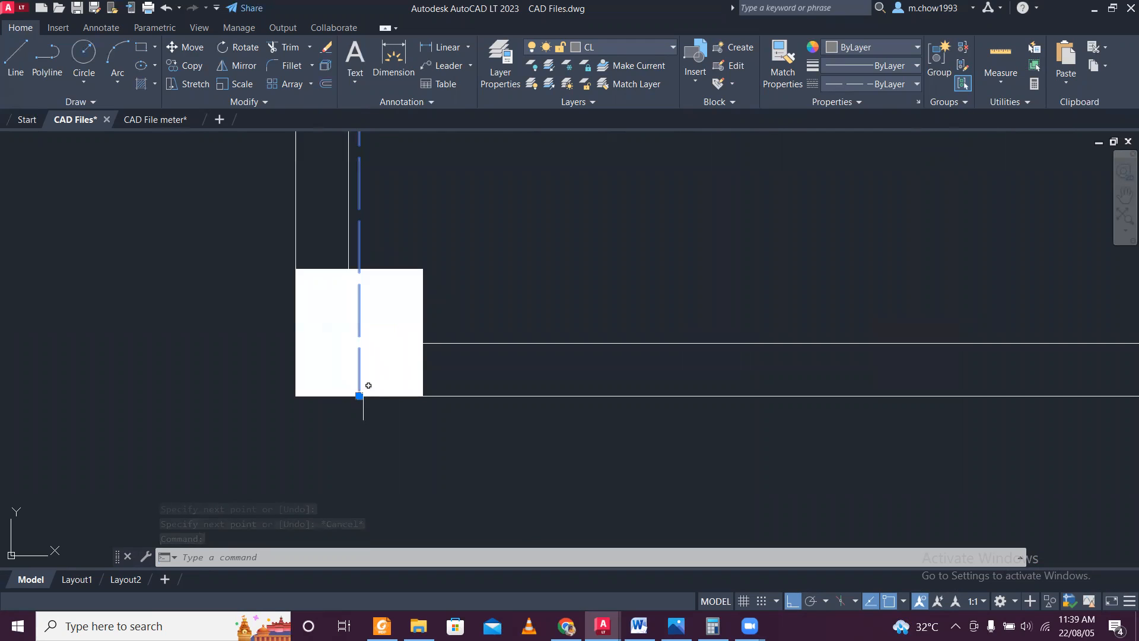
scroll(373, 373, "down", 5)
middle_click_drag(444, 286, 421, 337)
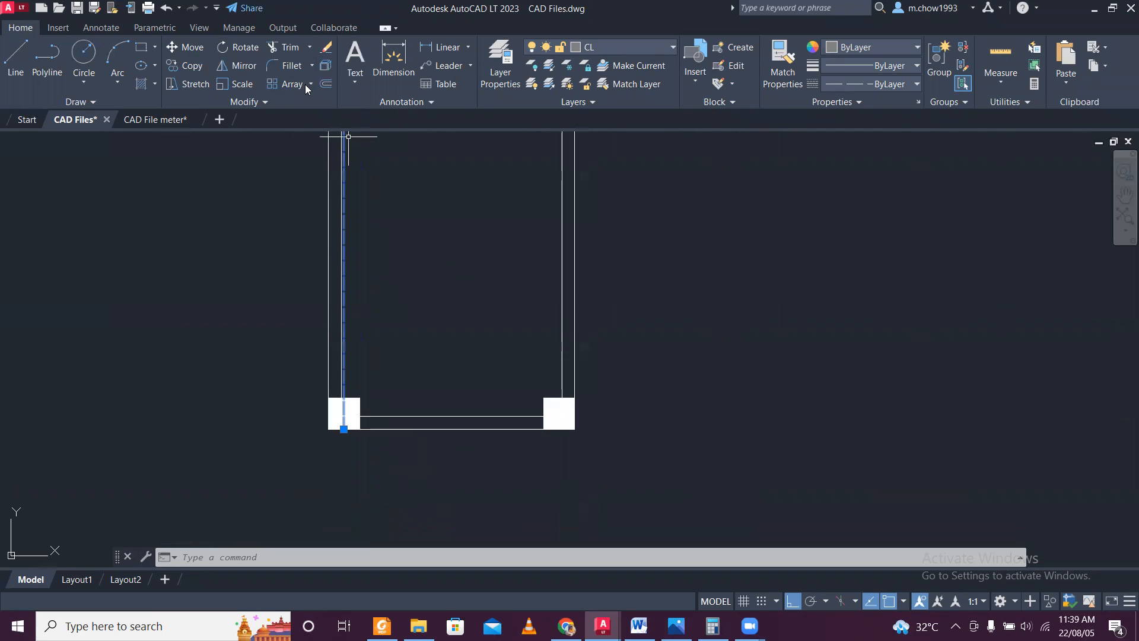
Draw a horizontal center line from the lower-left column's center into the adjacent lower column, ending perpendicular to that wall's inner line.
left_click(26, 63)
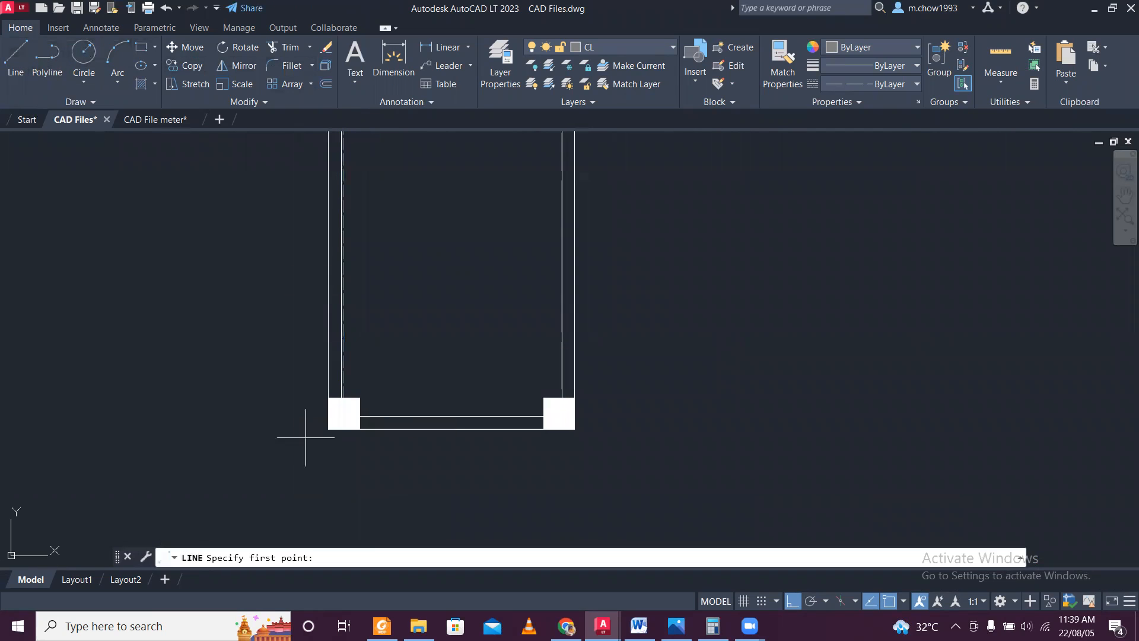
scroll(344, 427, "up", 4)
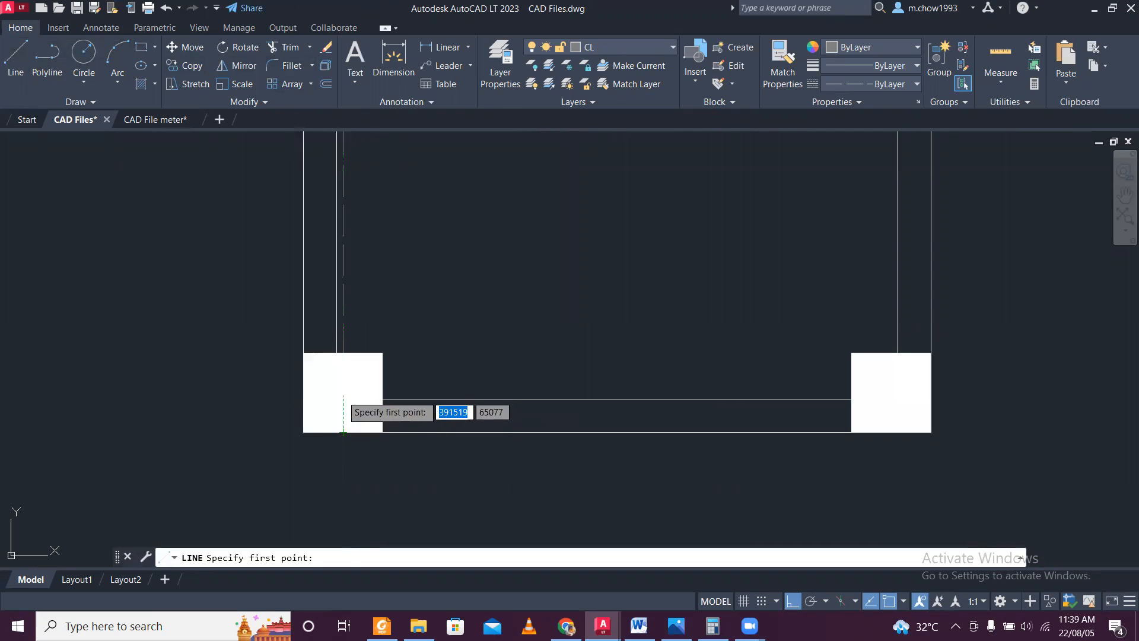
left_click(343, 392)
scroll(654, 386, "down", 2)
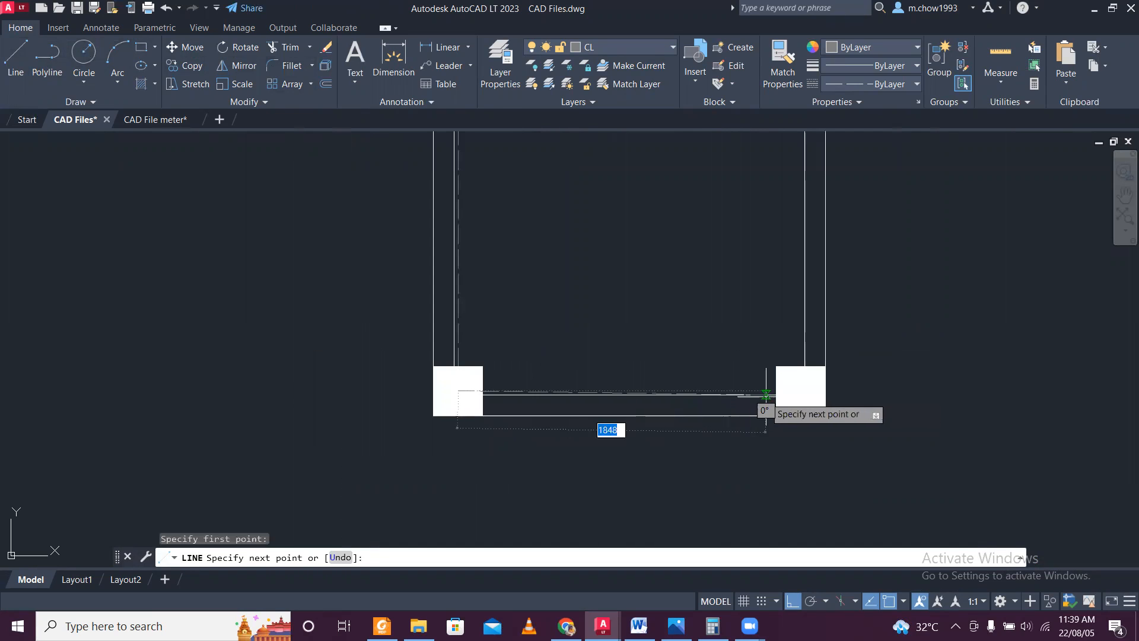
scroll(772, 388, "up", 4)
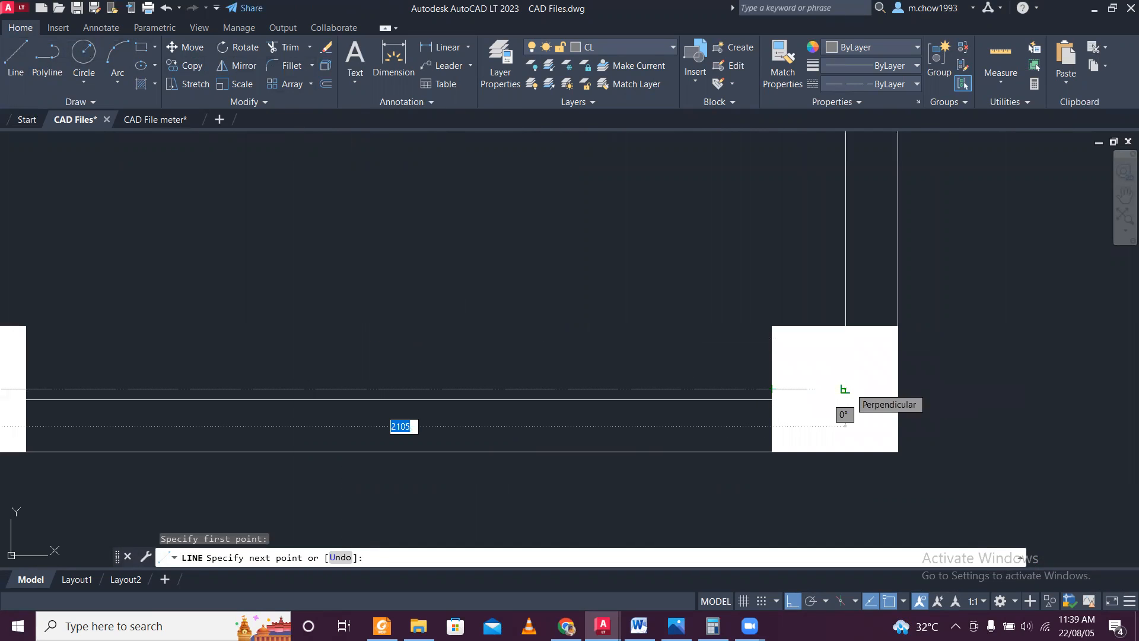
left_click(845, 390)
Continue the center line vertically upward from the lower wall's second column to the top wall's column directly above it.
scroll(844, 318, "down", 2)
middle_click_drag(812, 273, 815, 485)
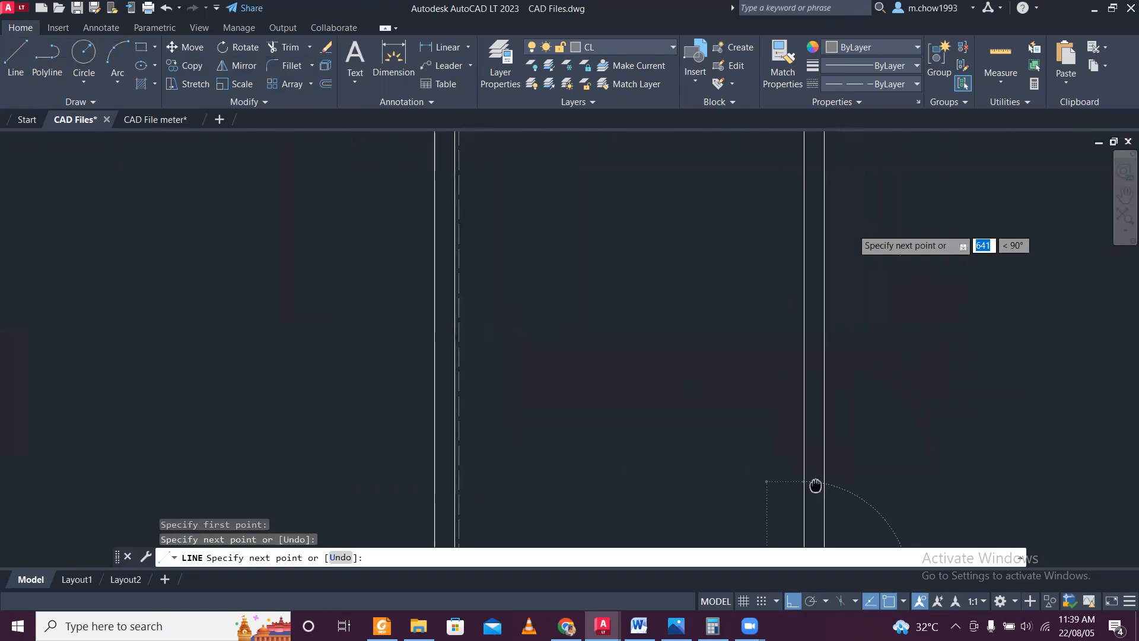
scroll(802, 397, "down", 3)
scroll(800, 277, "up", 2)
middle_click_drag(791, 244, 765, 495)
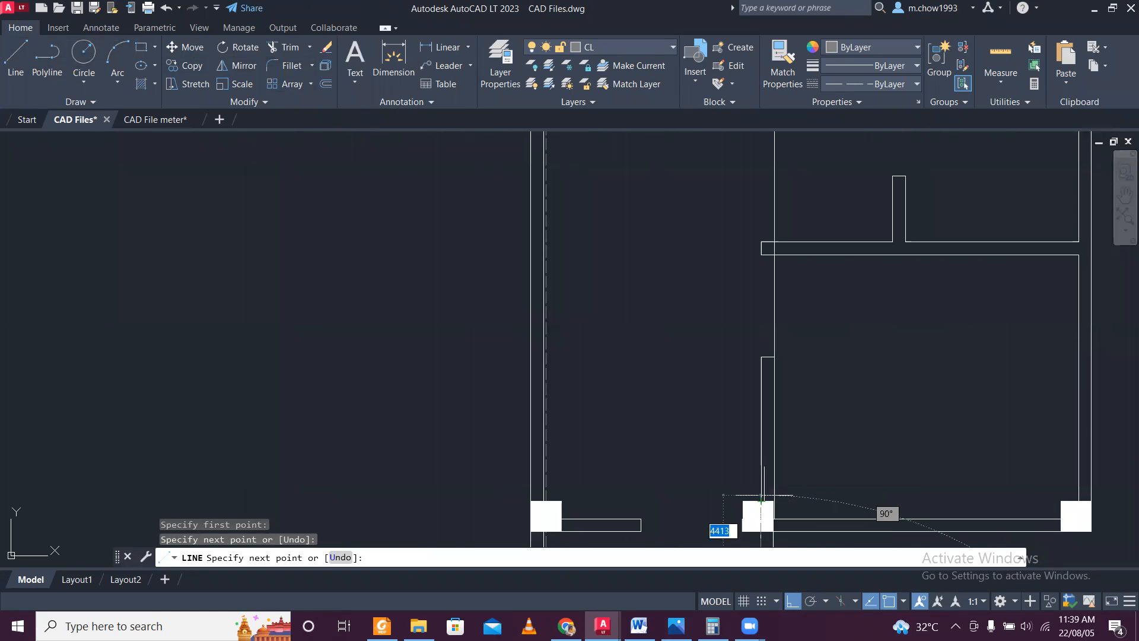
middle_click_drag(755, 240, 738, 502)
scroll(751, 252, "up", 4)
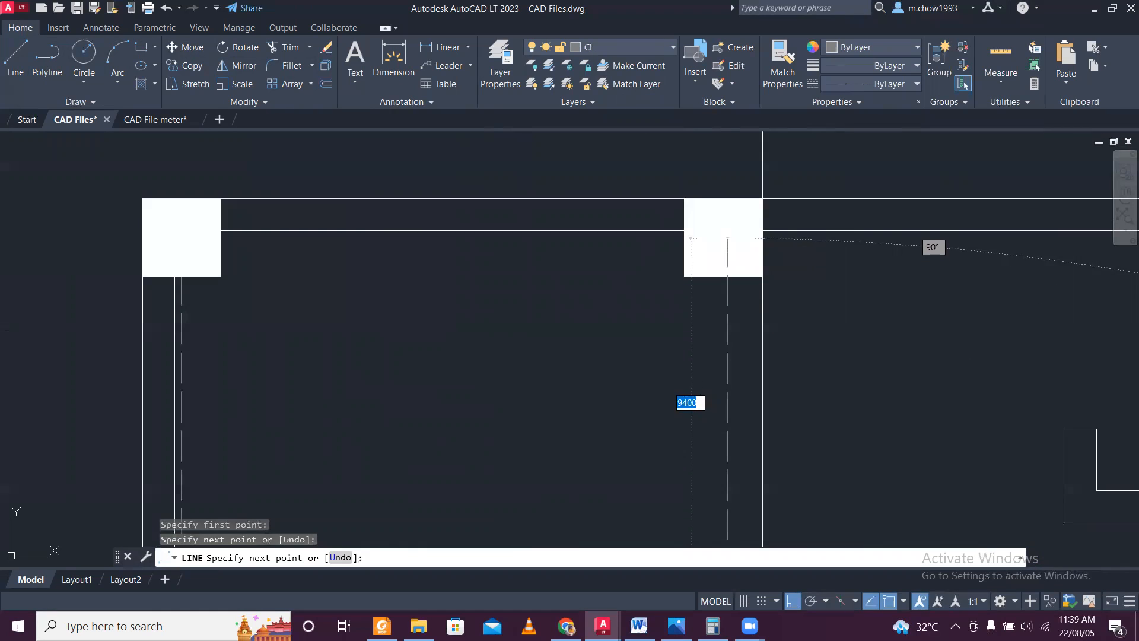
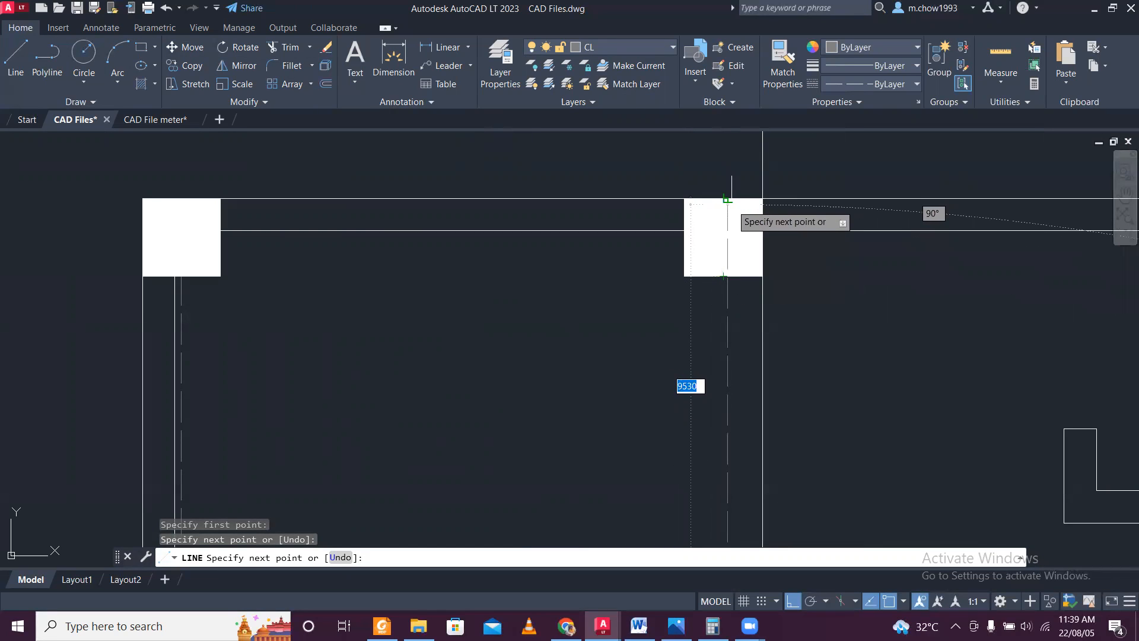
End the vertical center line at the top edge of the upper middle column.
left_click(730, 198)
key("Escape")
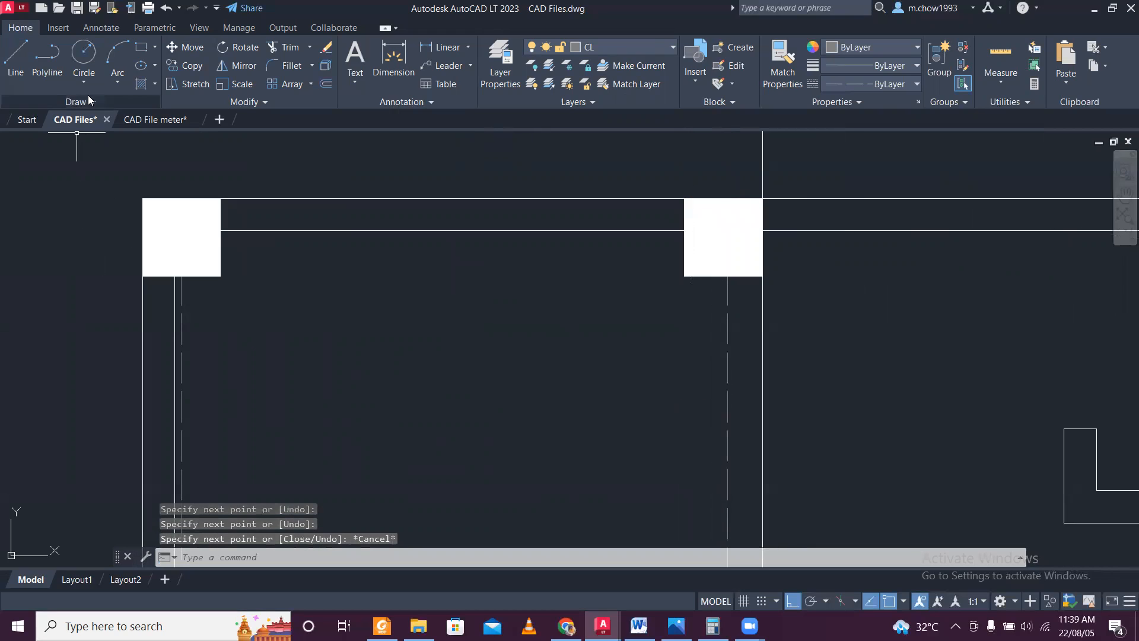
Draw a horizontal center line from the upper-left column's left-edge midpoint to the upper-right column's right-edge midpoint.
left_click(16, 54)
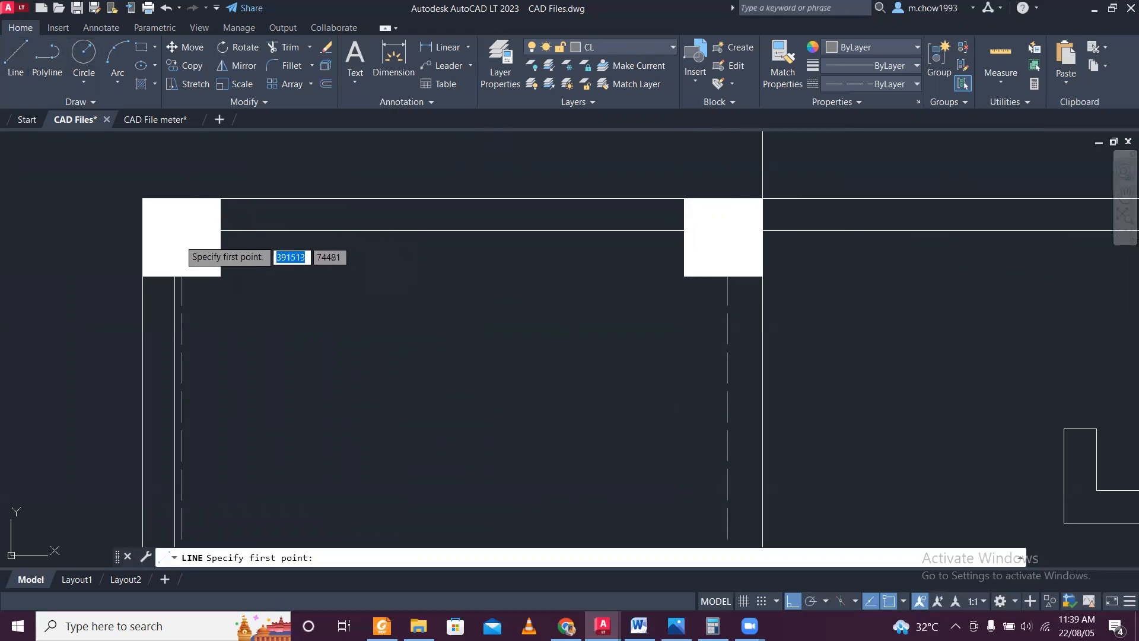
left_click(143, 236)
scroll(142, 235, "down", 5)
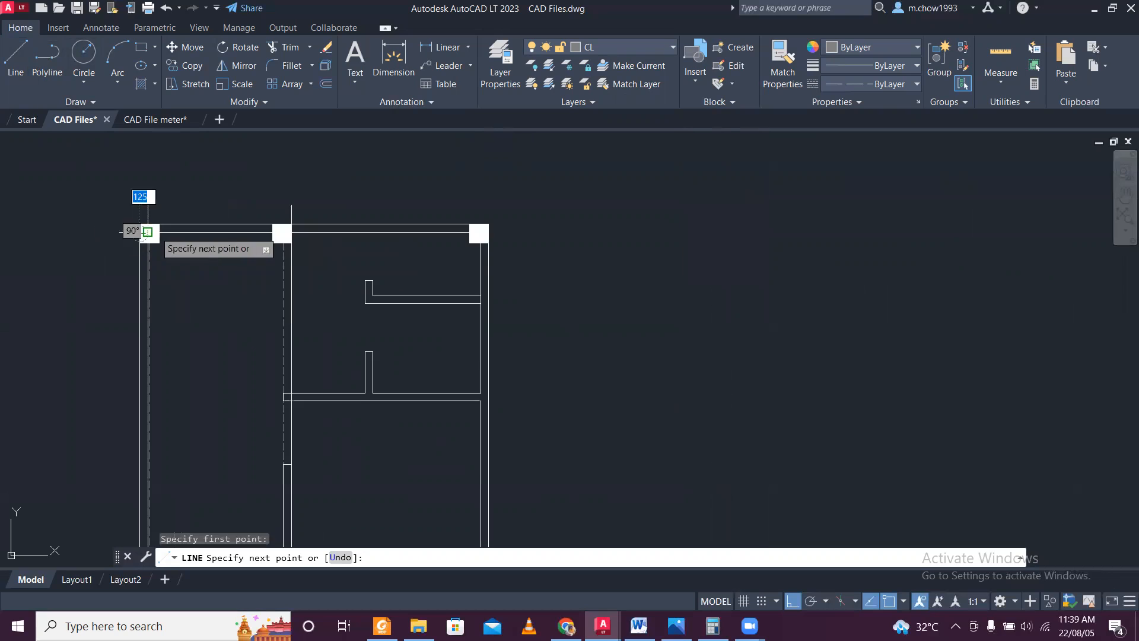
scroll(490, 247, "up", 4)
scroll(491, 247, "up", 4)
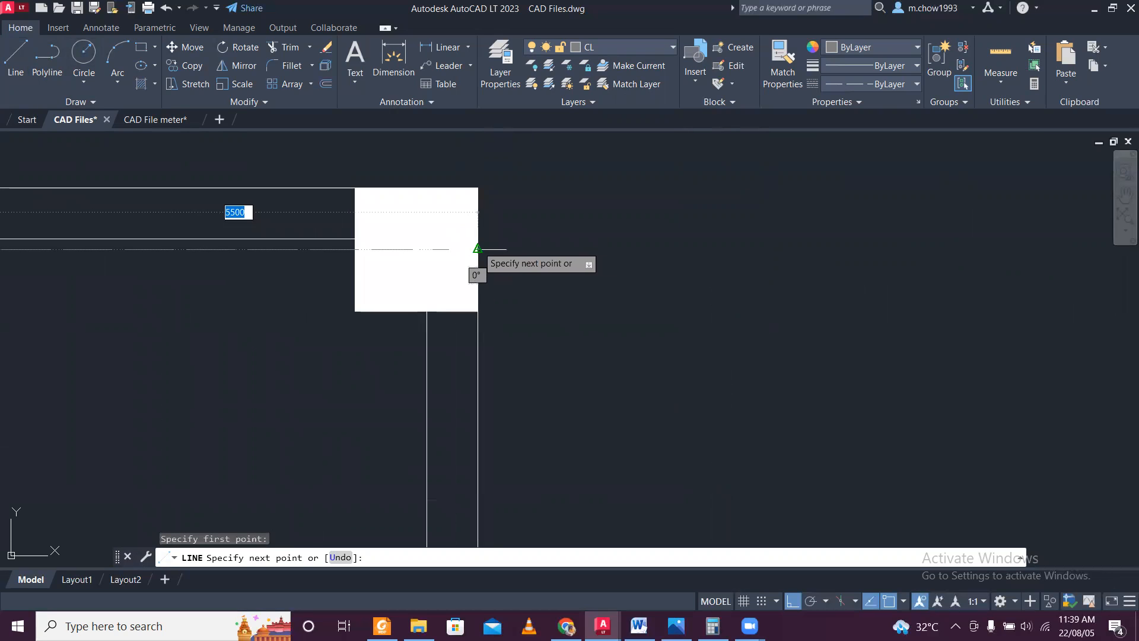
key("Escape")
Draw a vertical center line from the upper-right column's top-edge midpoint down to the bottom edge of the column below it.
scroll(505, 245, "down", 4)
scroll(487, 257, "up", 4)
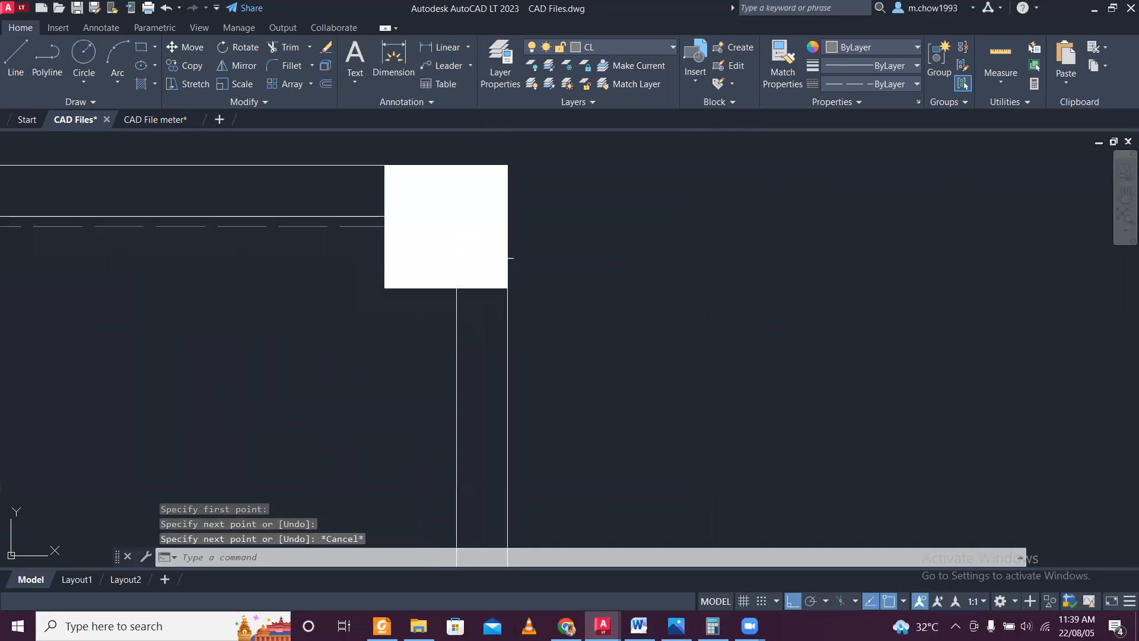
key("space")
left_click(448, 169)
scroll(444, 226, "down", 8)
middle_click_drag(418, 353, 422, 66)
scroll(450, 249, "up", 4)
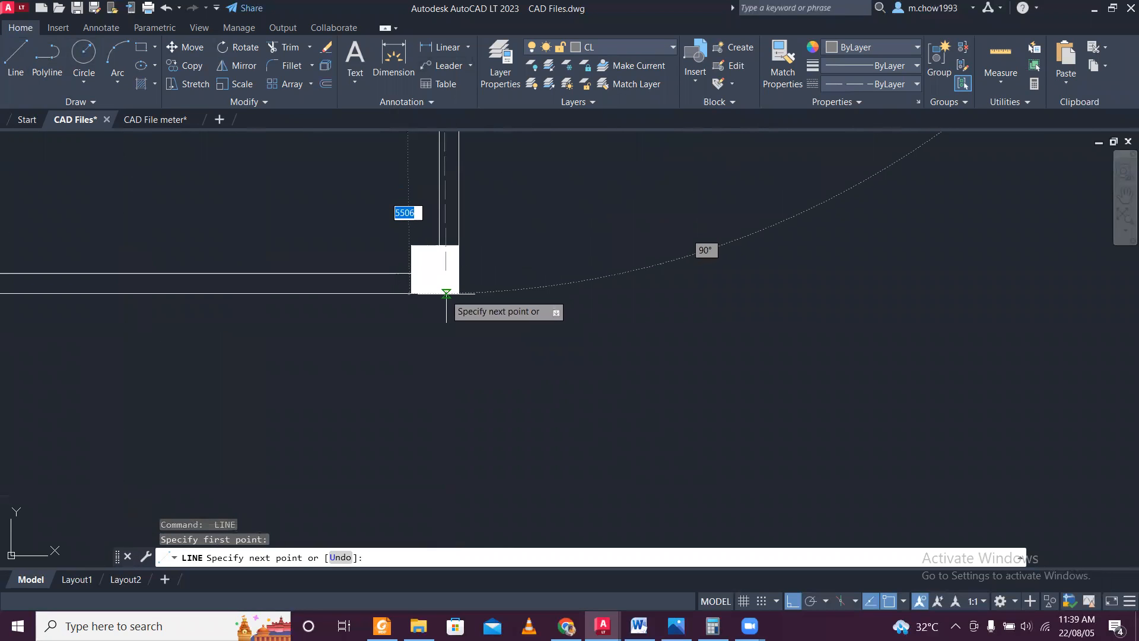
left_click(436, 293)
key("Escape")
Draw a horizontal center line from the lower-right column's right-edge midpoint across the middle column to the left column's left edge.
scroll(458, 282, "up", 4)
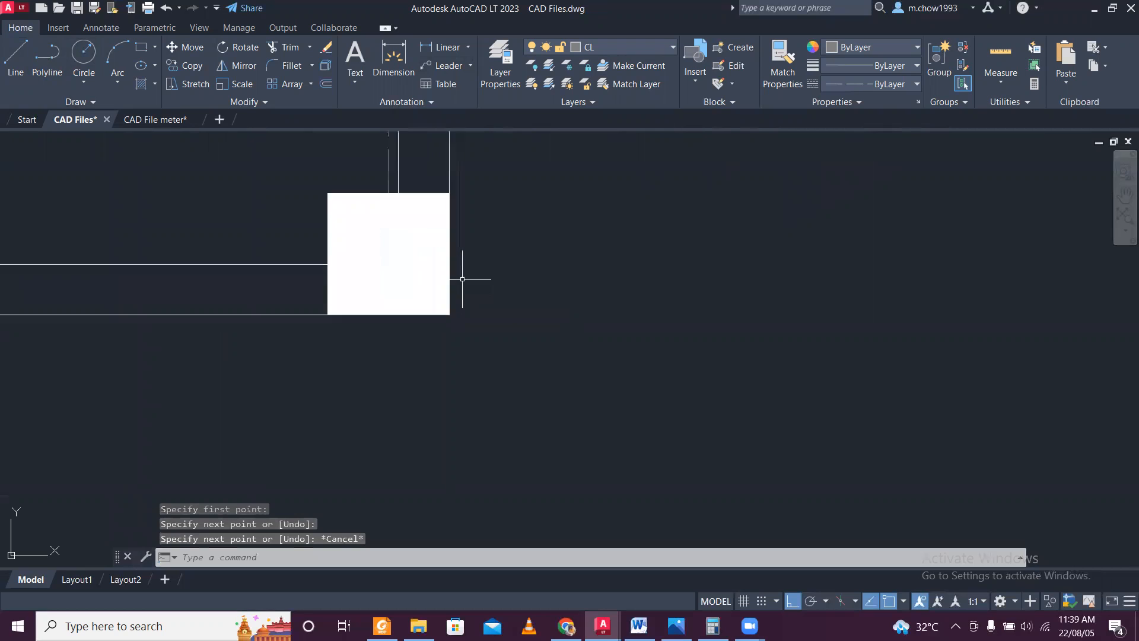
key("space")
left_click(449, 254)
scroll(449, 255, "down", 8)
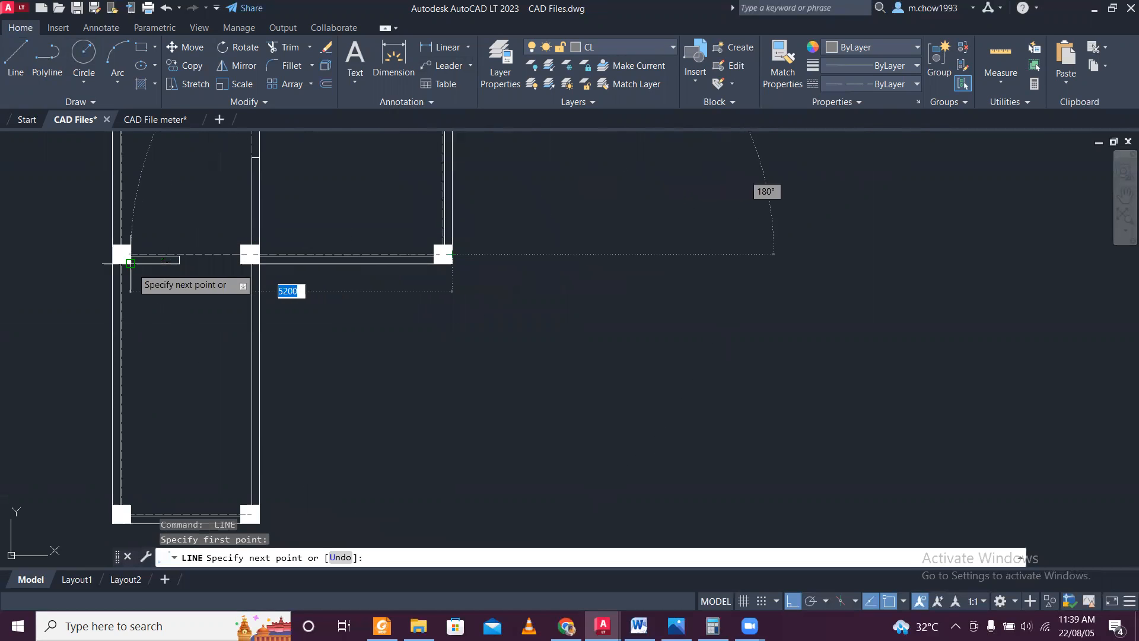
scroll(131, 266, "up", 4)
middle_click_drag(94, 250, 179, 272)
scroll(181, 271, "up", 2)
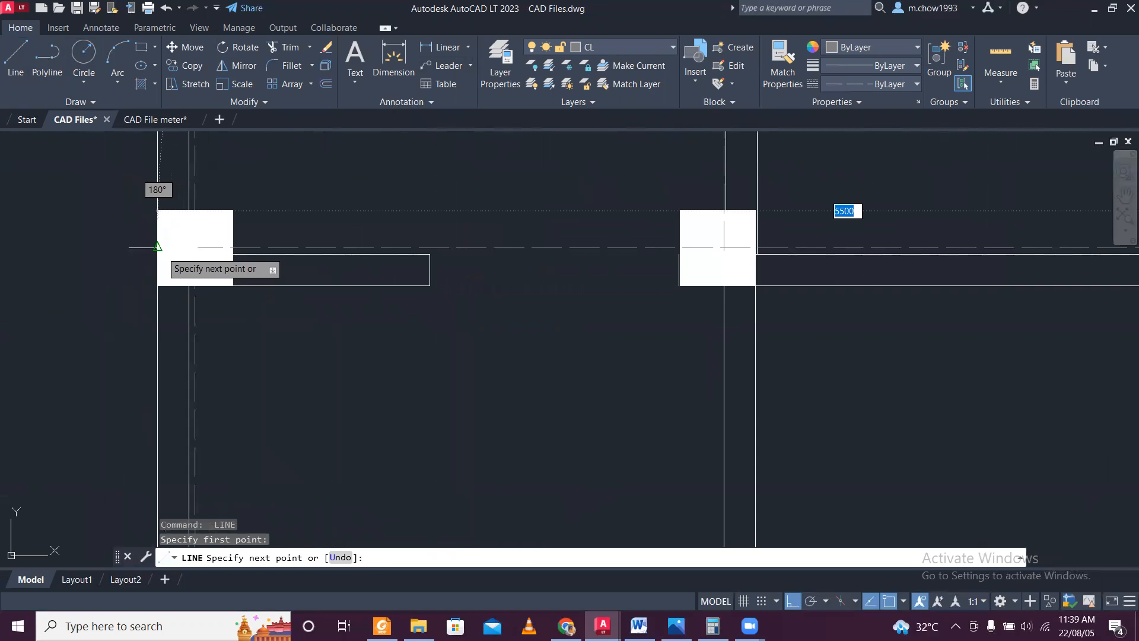
left_click(159, 248)
key("Escape")
Examine the center lines through the columns and the interior walls across the whole plan.
scroll(276, 261, "down", 4)
scroll(279, 255, "down", 3)
middle_click_drag(360, 144, 372, 239)
scroll(374, 239, "up", 4)
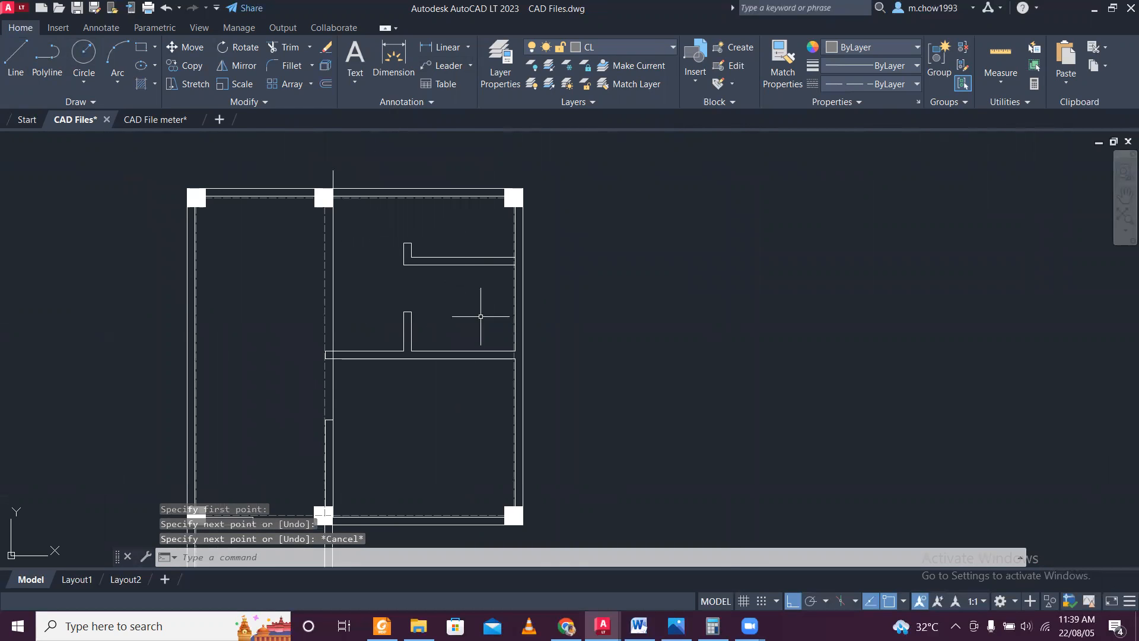
scroll(477, 316, "up", 2)
scroll(466, 295, "down", 4)
scroll(447, 305, "up", 4)
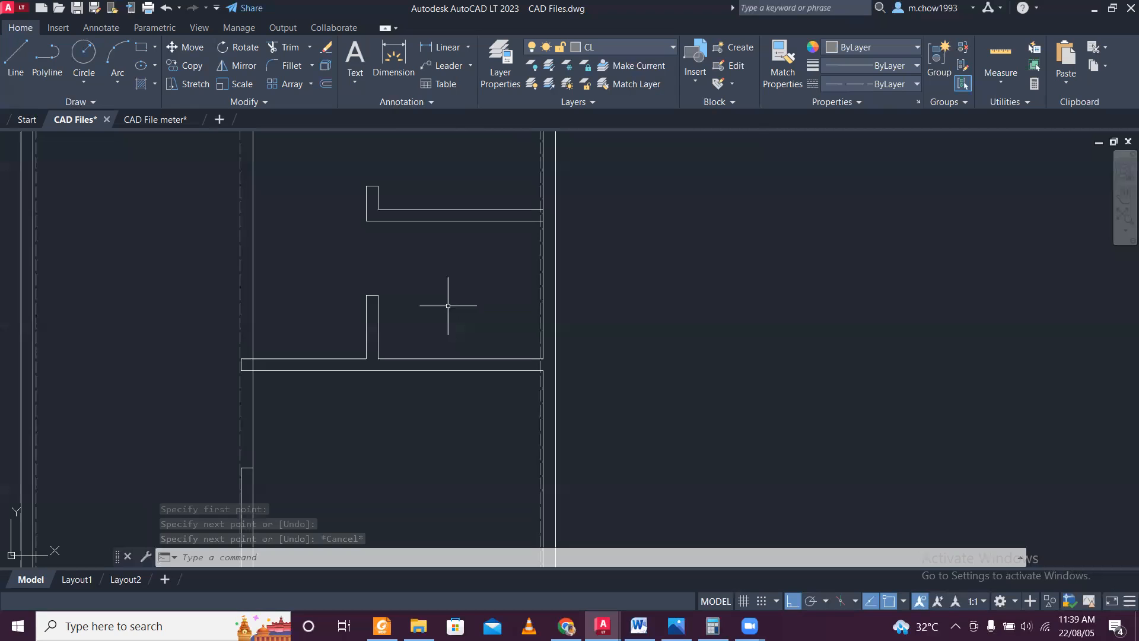
scroll(439, 300, "down", 4)
middle_click_drag(423, 384, 422, 169)
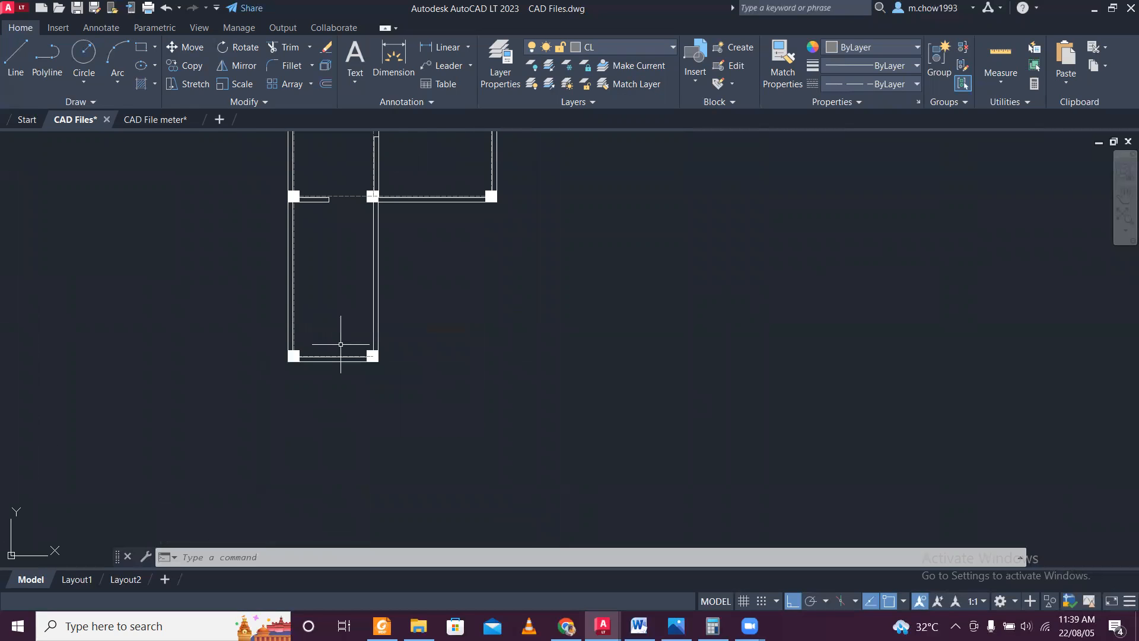
scroll(339, 340, "up", 4)
scroll(343, 326, "down", 4)
middle_click_drag(325, 257, 336, 368)
middle_click_drag(439, 194, 429, 282)
scroll(439, 280, "up", 2)
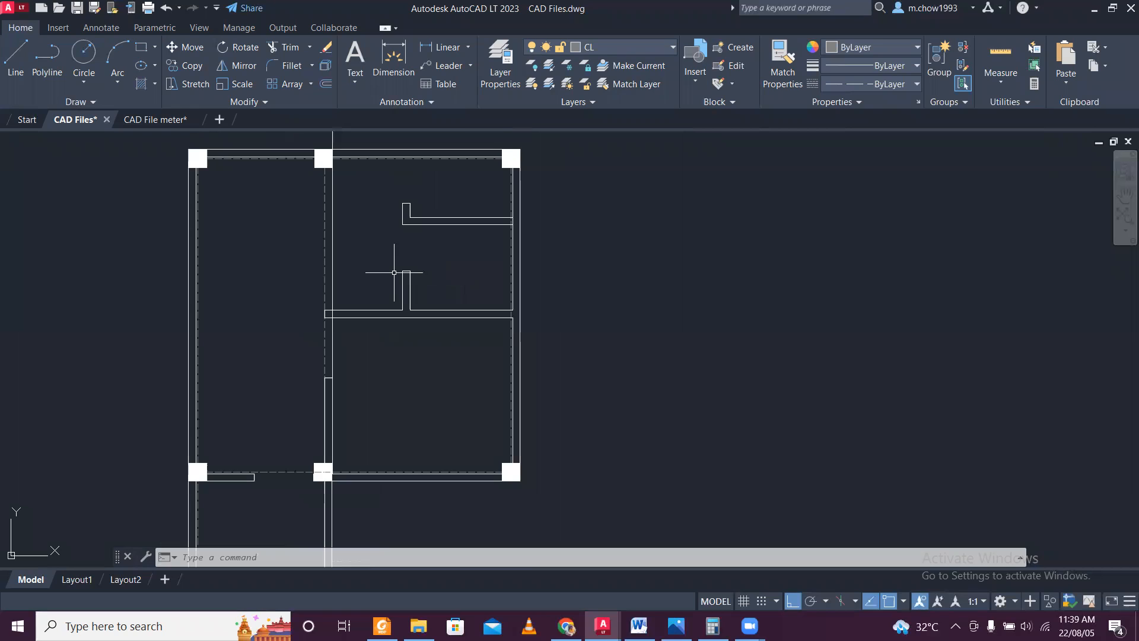
Draw a horizontal center line through the long interior partition, from the middle vertical center line to the right one.
scroll(359, 291, "up", 2)
scroll(329, 334, "up", 2)
scroll(308, 328, "up", 2)
left_click(24, 47)
scroll(273, 338, "up", 6)
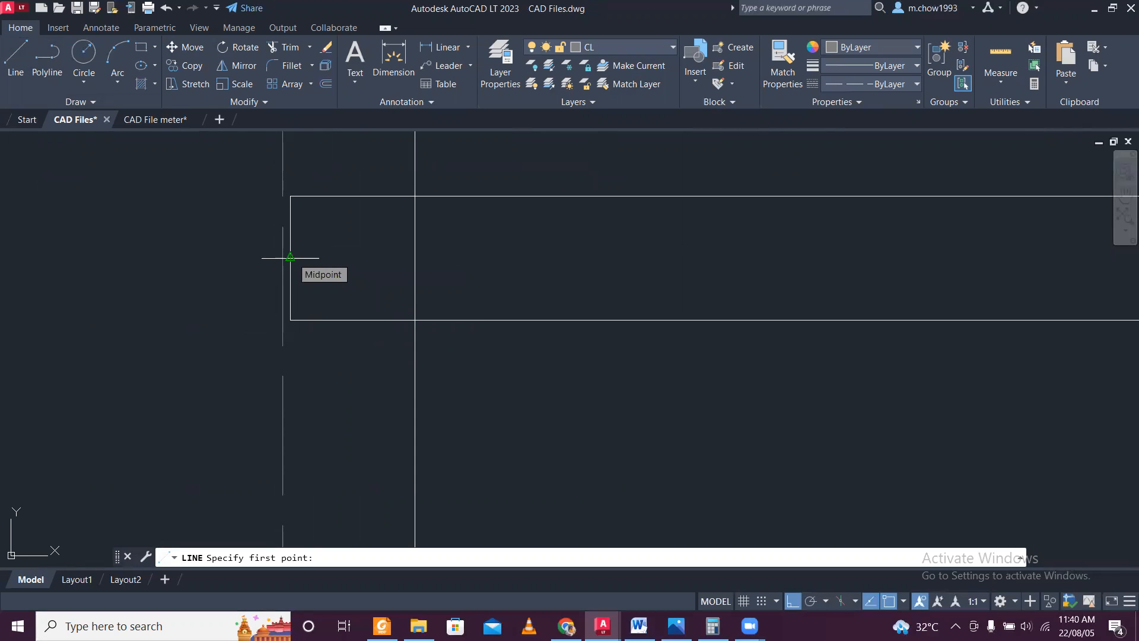
scroll(288, 257, "up", 6)
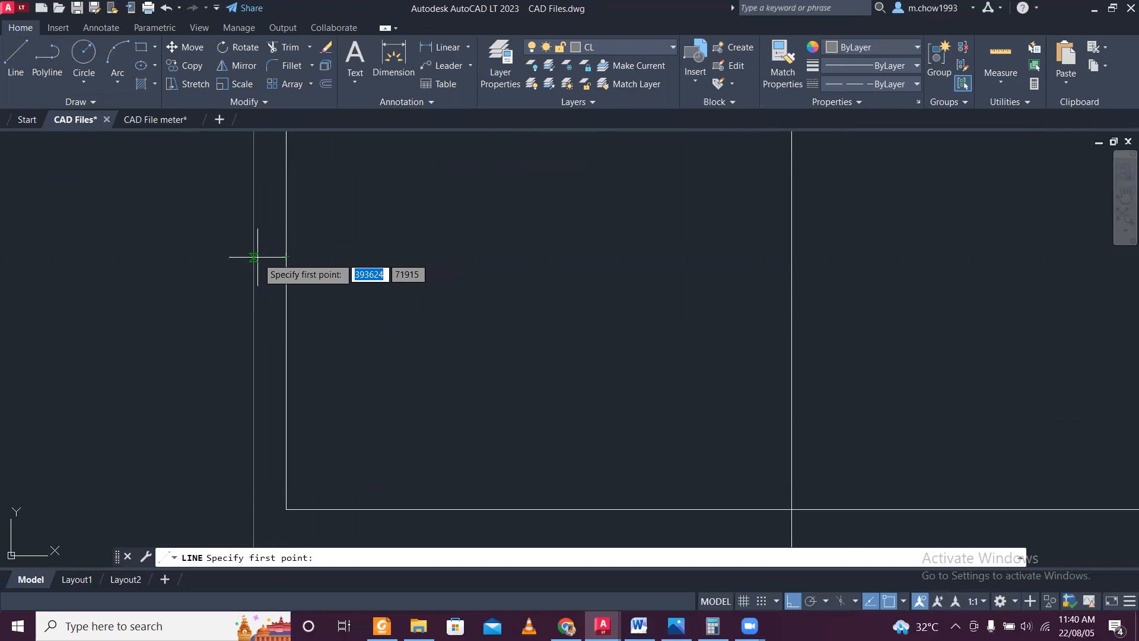
left_click(257, 257)
scroll(332, 260, "down", 8)
middle_click_drag(693, 281, 57, 244)
scroll(57, 237, "down", 6)
scroll(426, 235, "up", 6)
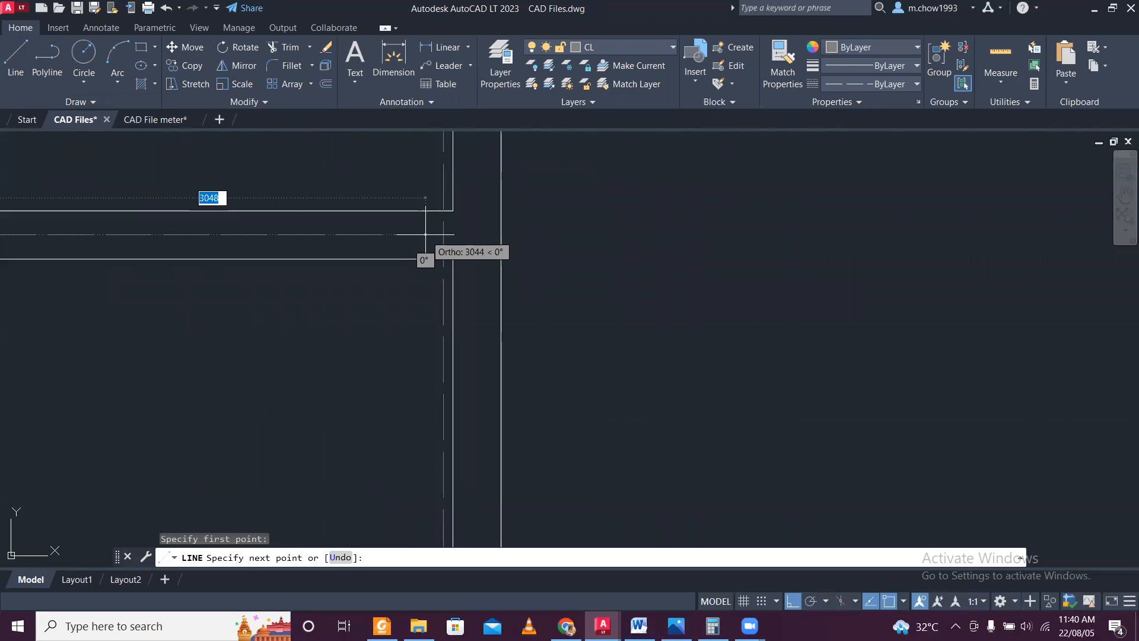
left_click(452, 235)
key("Escape")
Draw a short vertical line from the stub wall's lower-left corner down to the partition's center line.
scroll(343, 272, "down", 4)
scroll(343, 272, "down", 5)
scroll(338, 254, "up", 6)
scroll(341, 254, "down", 5)
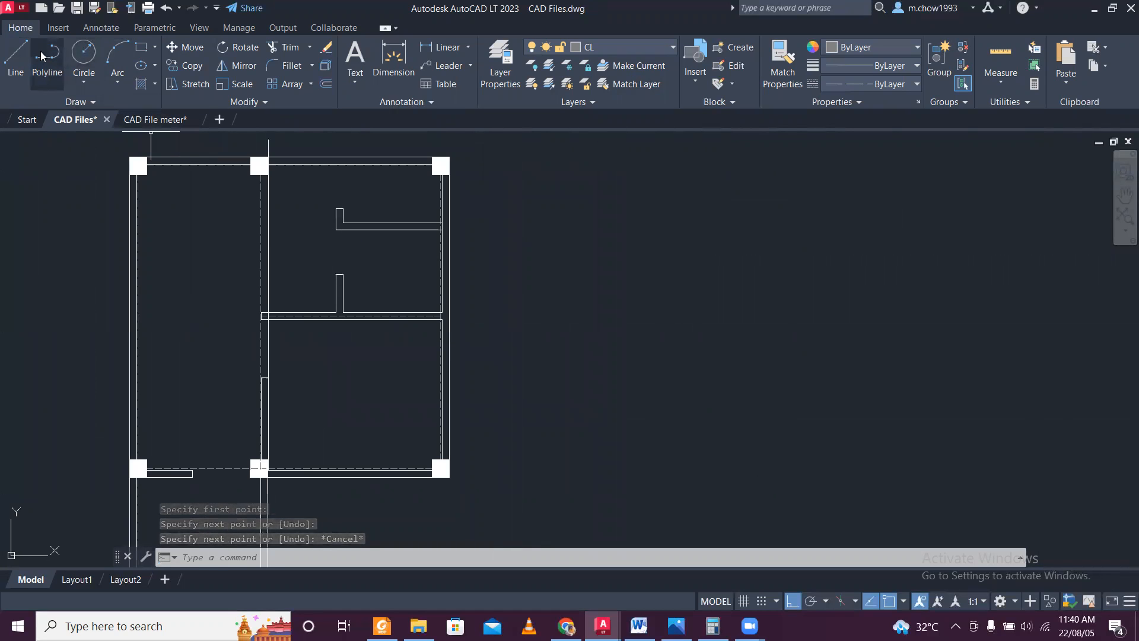
left_click(16, 57)
scroll(306, 292, "up", 4)
scroll(527, 432, "up", 4)
middle_click_drag(519, 420, 484, 302)
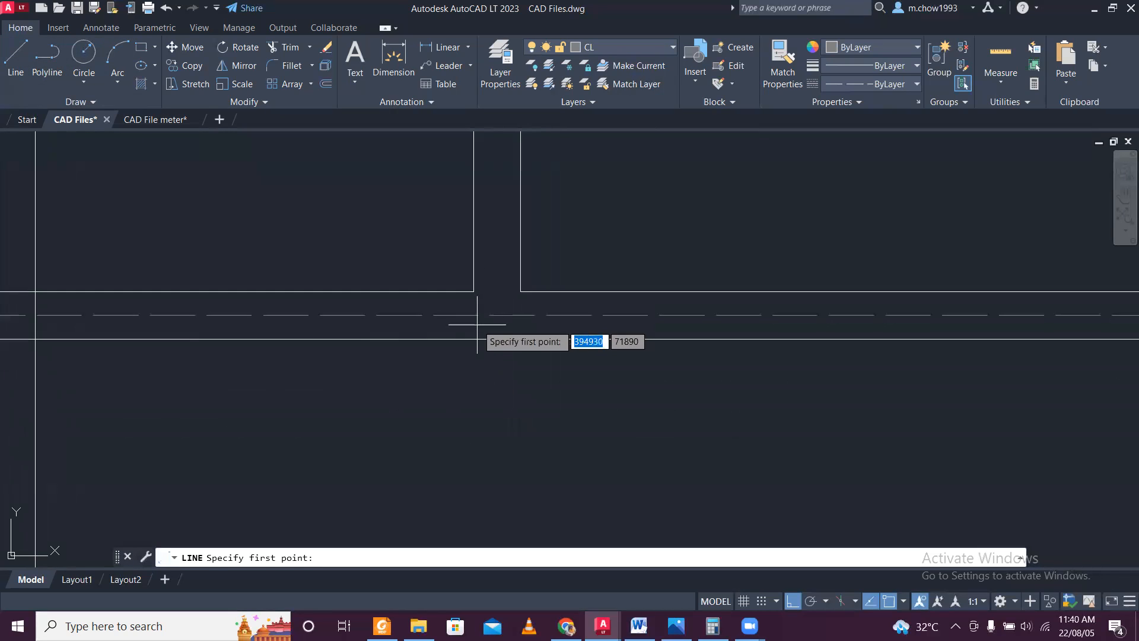
left_click(473, 292)
left_click(473, 315)
key("Escape")
Stretch the short line's upper end along the stub walls' left faces up to the top wall's center line.
scroll(483, 305, "up", 4)
left_click(483, 299)
left_click(453, 269)
left_click(461, 264)
scroll(461, 264, "down", 7)
middle_click_drag(474, 230, 473, 516)
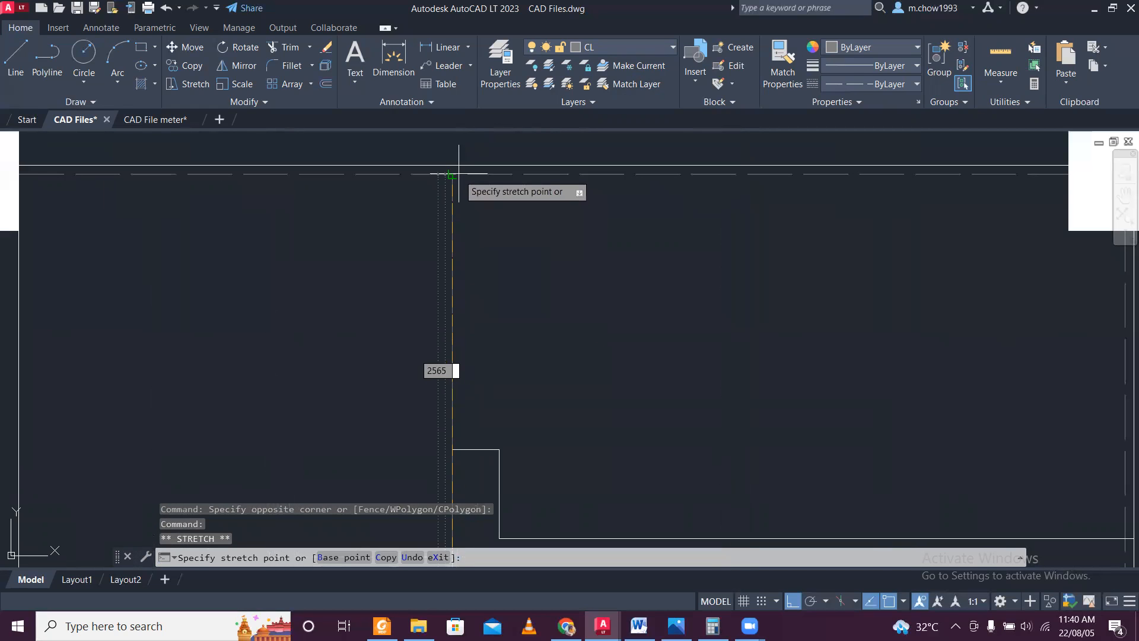
key("Escape")
scroll(500, 239, "down", 4)
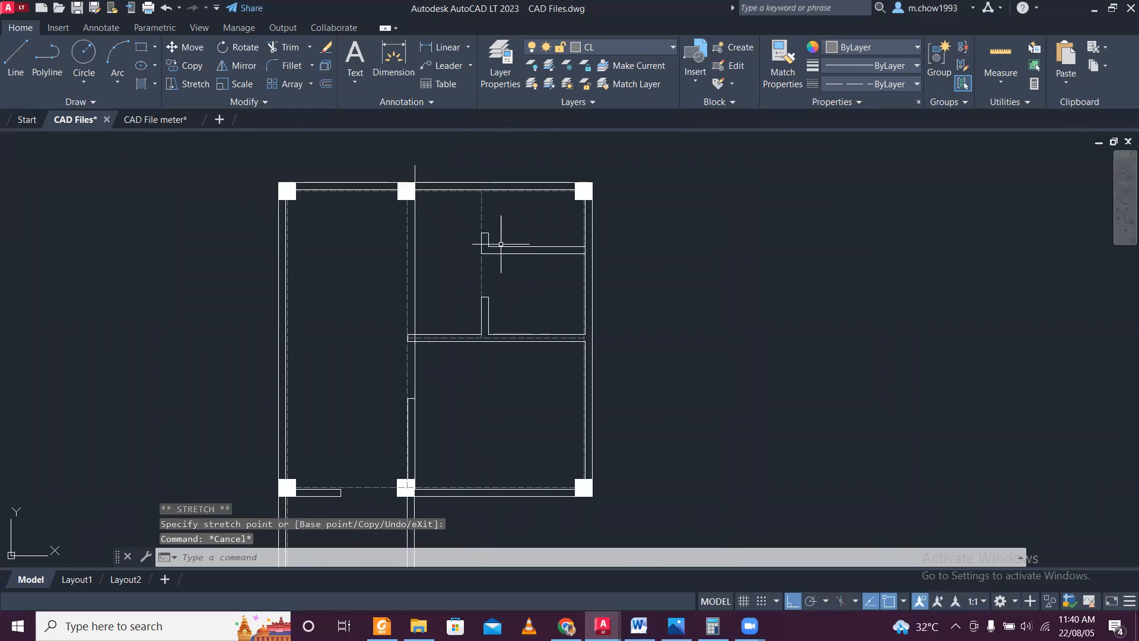
Draw a horizontal center line from the L-shaped wall's lower-left corner to the middle vertical center line.
scroll(501, 244, "up", 5)
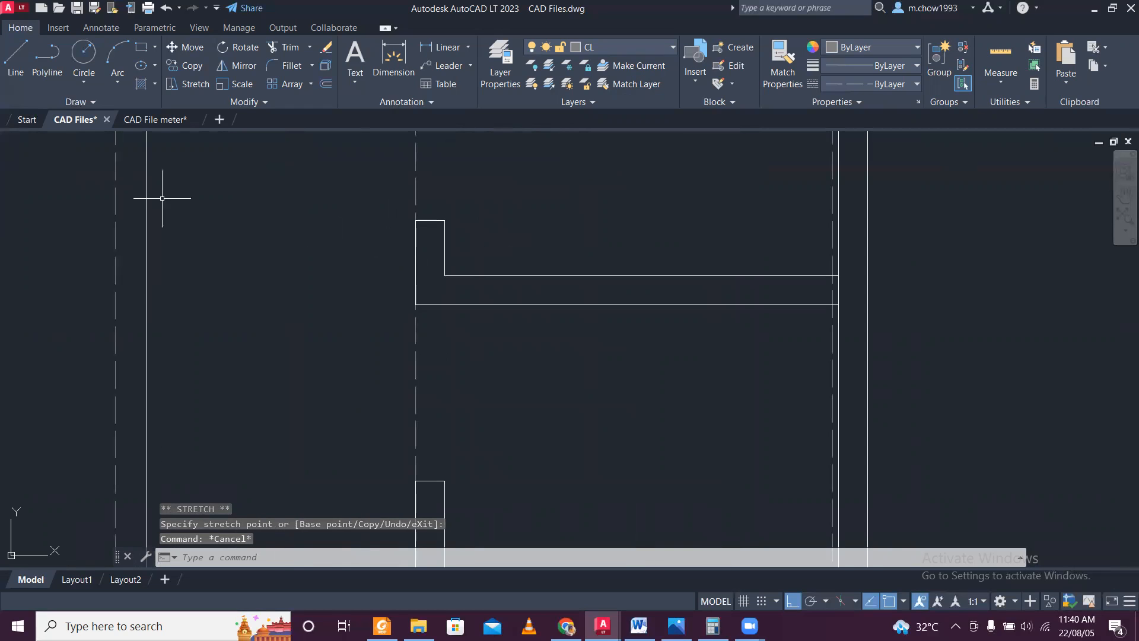
left_click(15, 63)
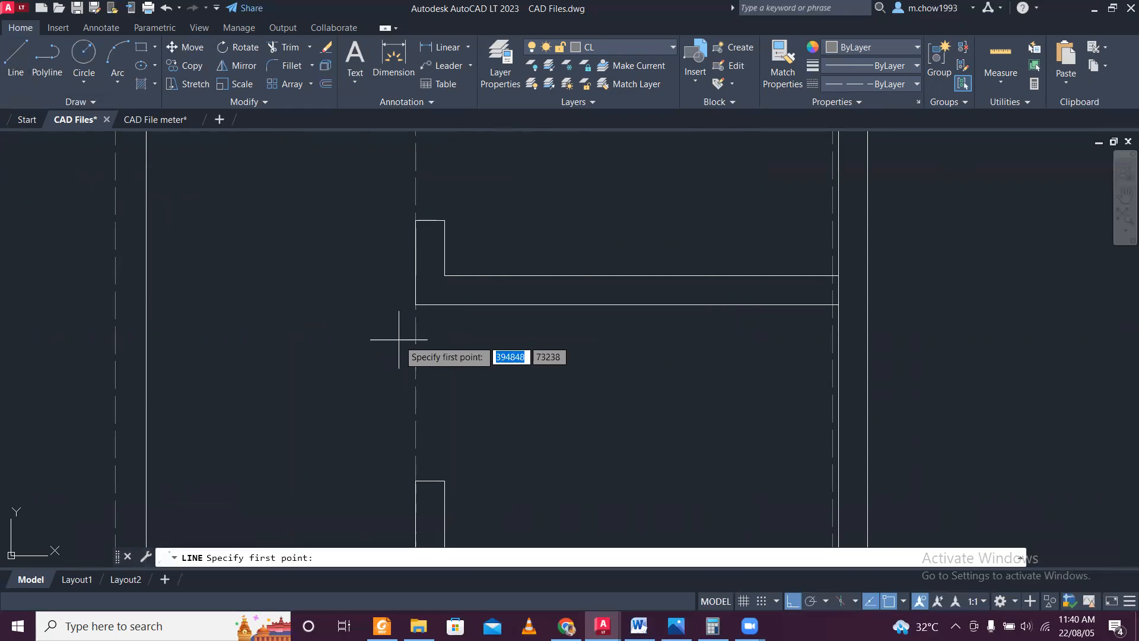
left_click(415, 304)
left_click(116, 305)
key("Escape")
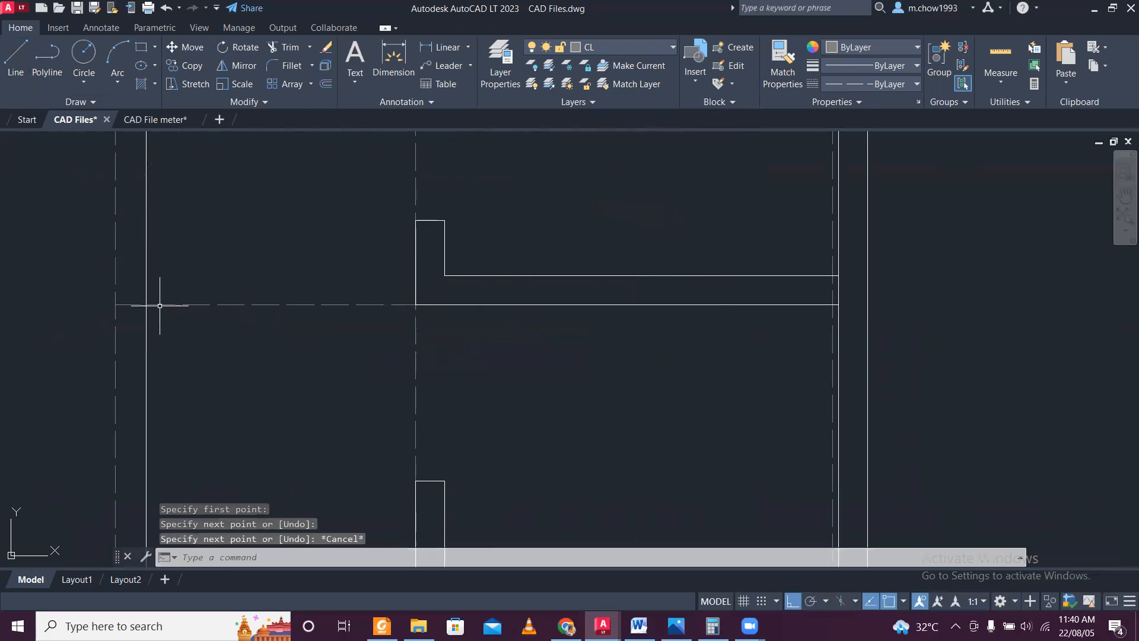
Stretch that horizontal center line's right end along the L-shaped wall's lower edge toward the right wall.
left_click(434, 314)
left_click(415, 305)
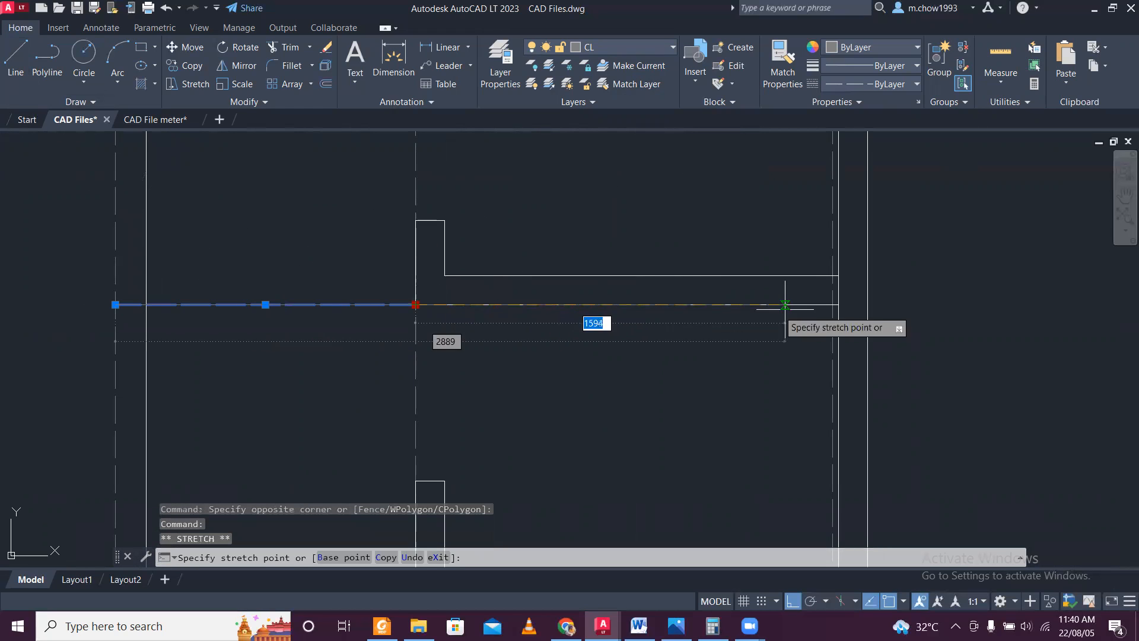
key("Escape")
Examine the plan's center lines from the upper rooms down to the lowest columns for completeness.
scroll(664, 334, "down", 8)
middle_click_drag(638, 365, 626, 262)
scroll(639, 226, "up", 2)
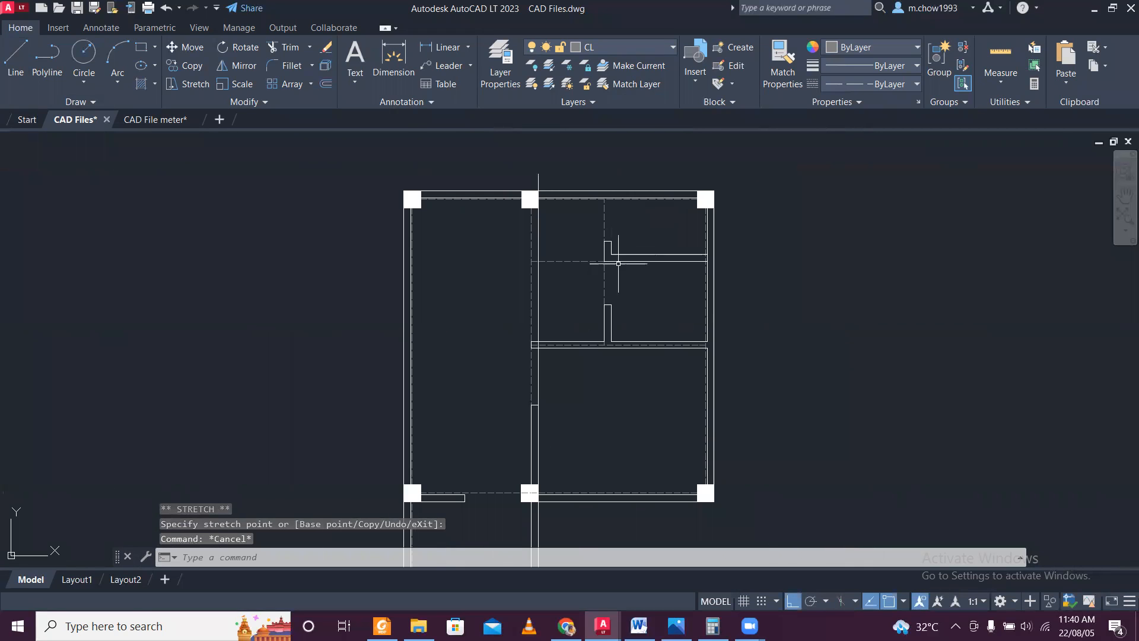
middle_click_drag(675, 341, 658, 141)
scroll(683, 231, "up", 2)
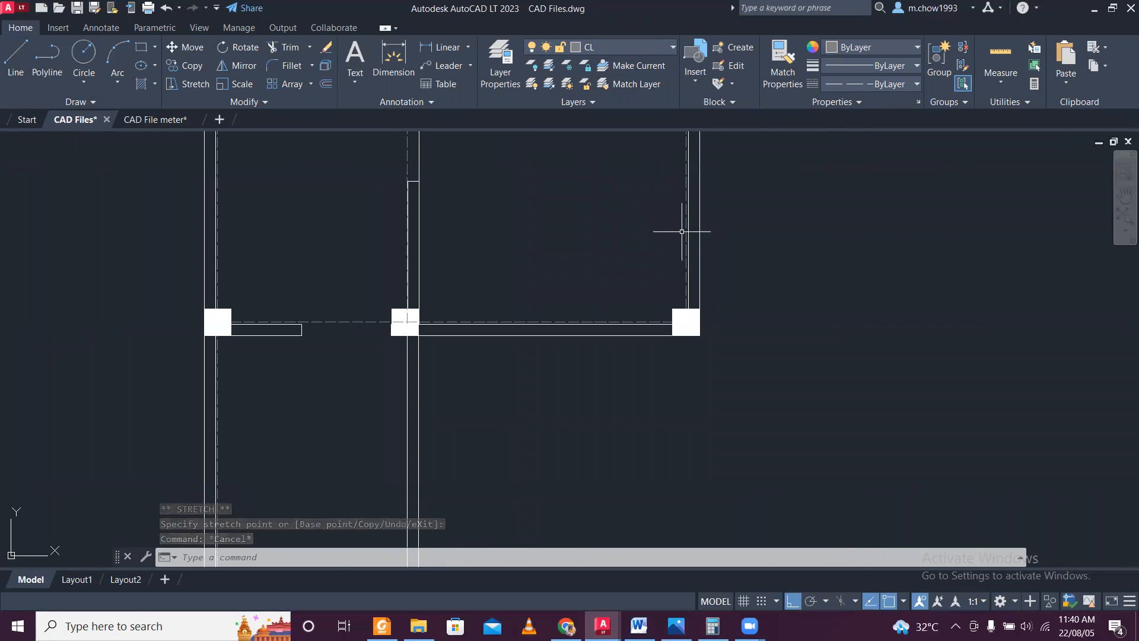
middle_click_drag(556, 306, 529, 249)
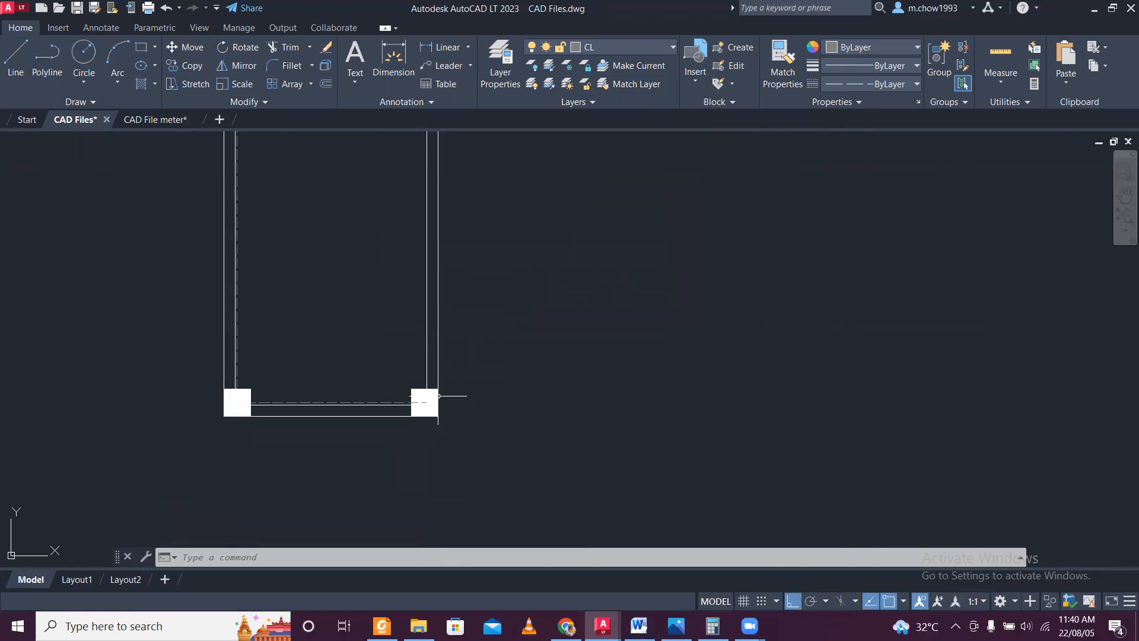
scroll(446, 368, "down", 2)
middle_click_drag(446, 224, 496, 407)
mouse_move(521, 214)
middle_mouse_down()
mouse_move(516, 301)
mouse_move(491, 354)
middle_mouse_up()
scroll(429, 201, "up", 4)
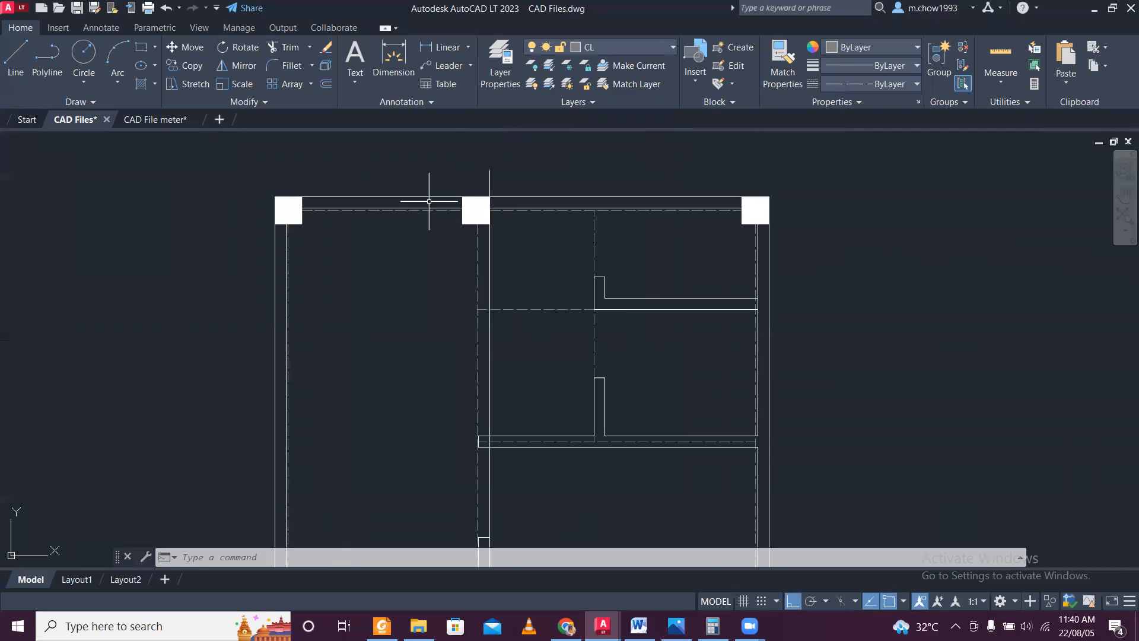
scroll(429, 201, "down", 3)
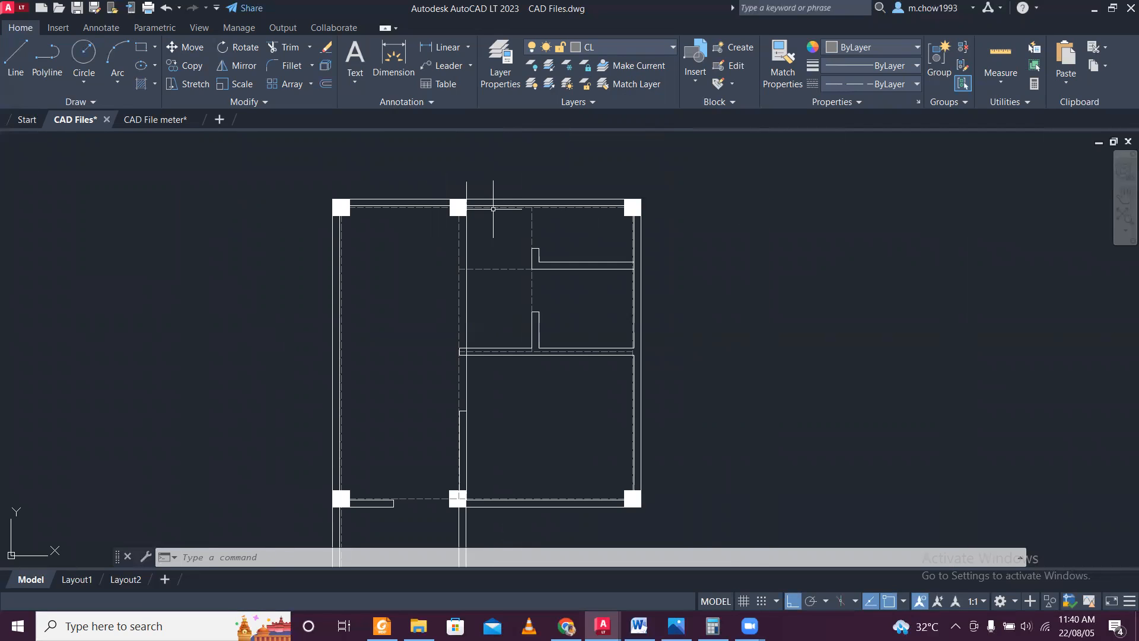
middle_click_drag(664, 269, 617, 203)
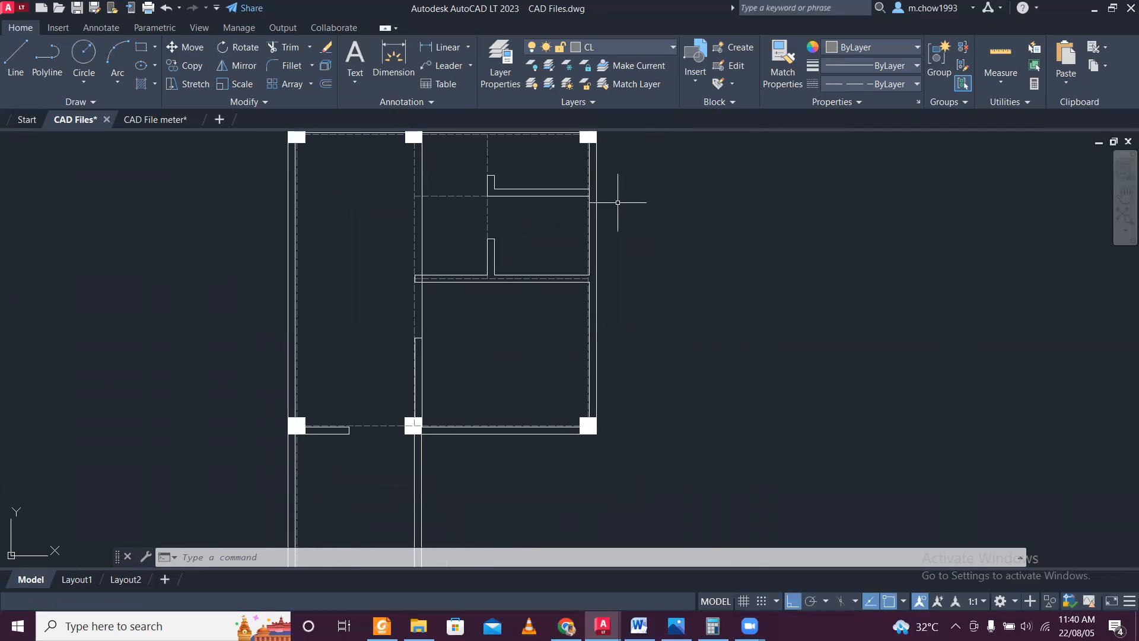
scroll(610, 204, "down", 6)
scroll(584, 220, "up", 4)
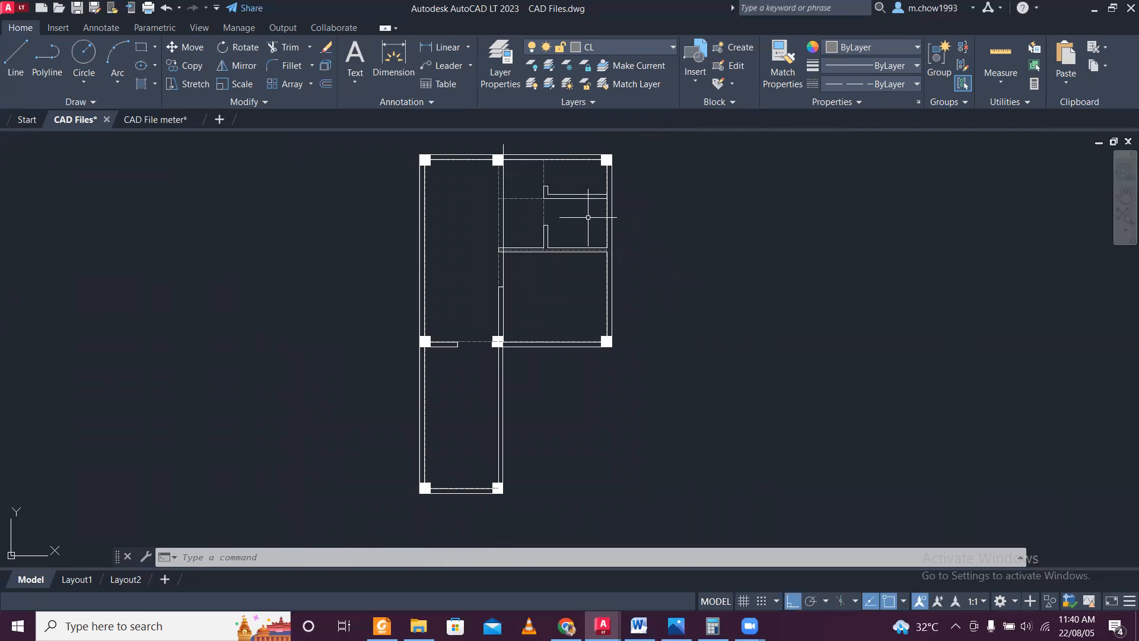
scroll(587, 213, "down", 2)
scroll(587, 213, "up", 2)
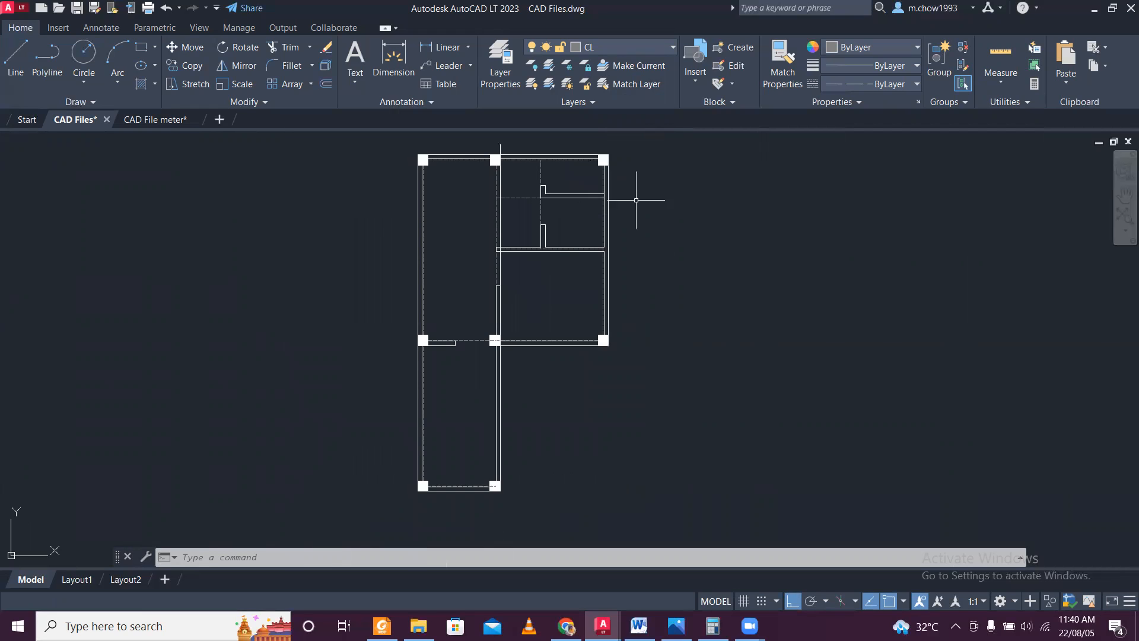
Save the CAD Files drawing.
middle_click_drag(638, 208, 562, 223)
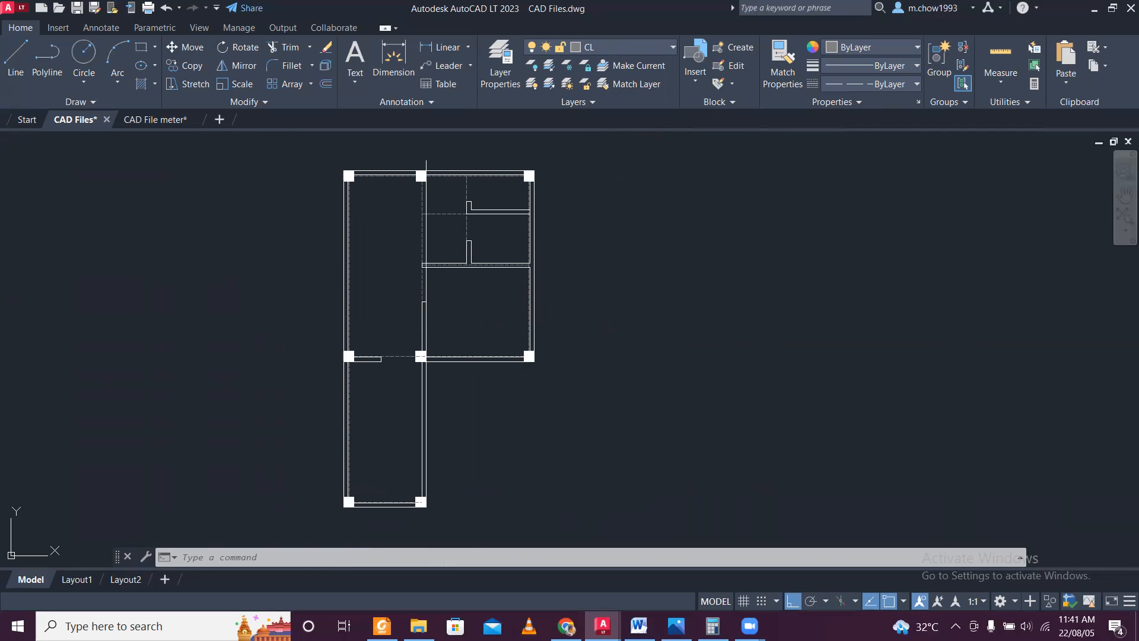
key("ctrl+s")
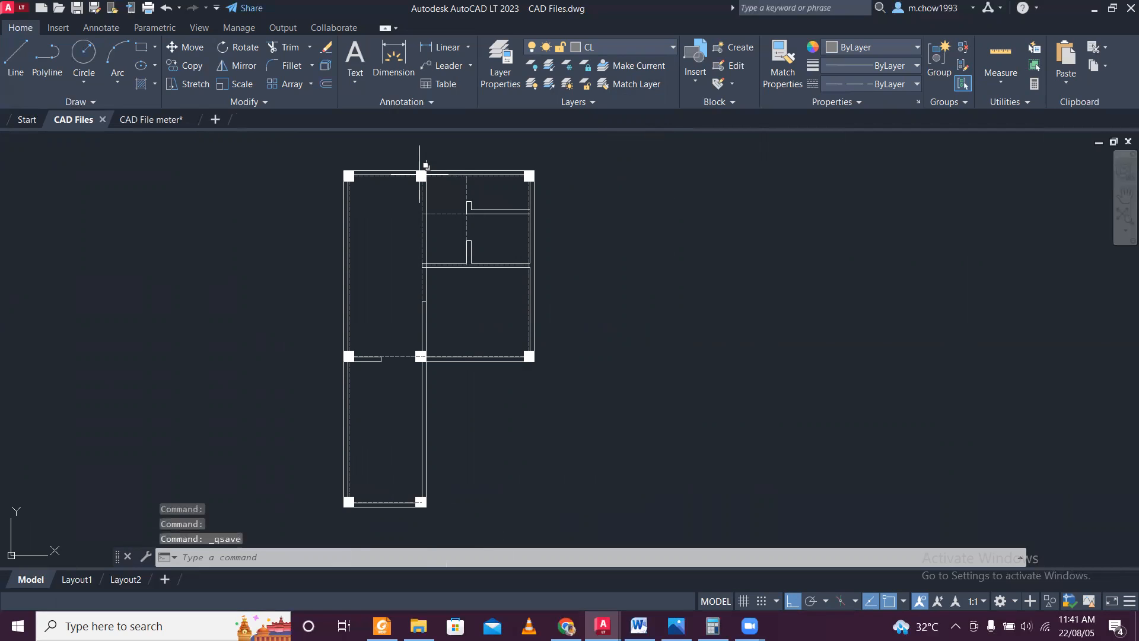
scroll(421, 167, "down", 2)
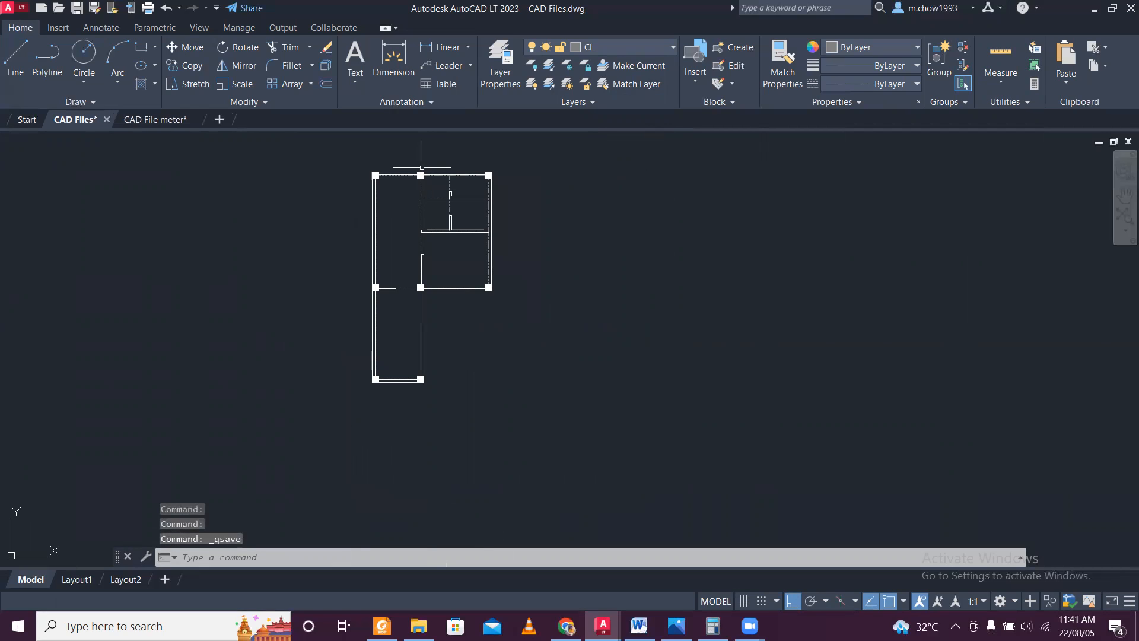
Copy all the plan's center lines, selected as similar objects, about 12600 units horizontally into the empty space right of the plan.
scroll(422, 167, "up", 4)
scroll(422, 166, "down", 2)
scroll(417, 172, "up", 2)
scroll(373, 178, "up", 2)
scroll(373, 177, "down", 2)
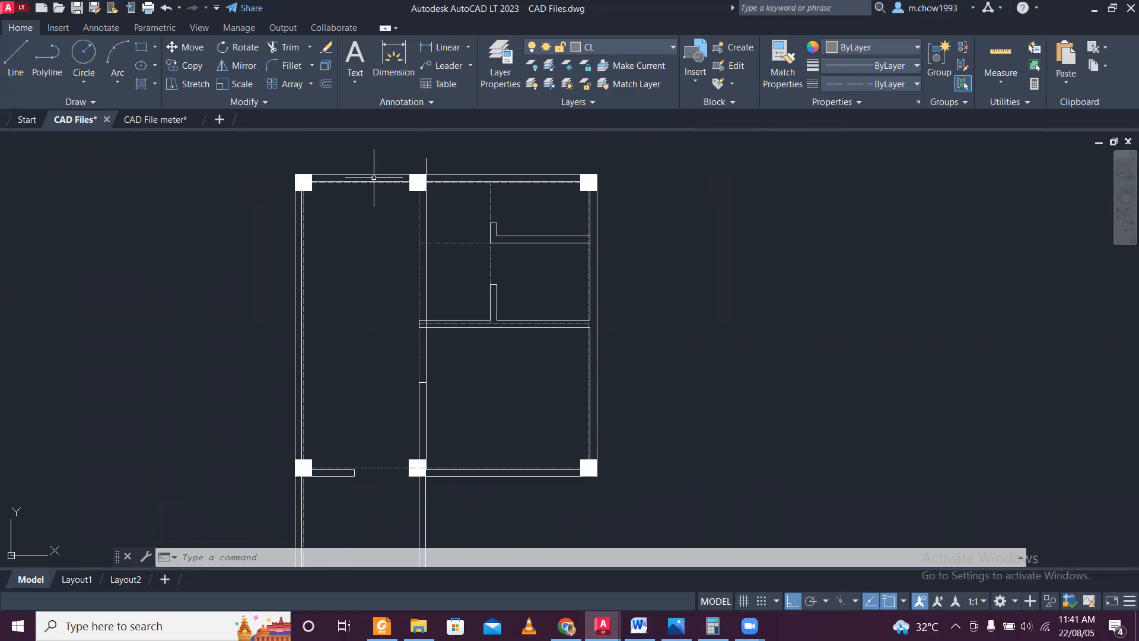
scroll(374, 177, "up", 4)
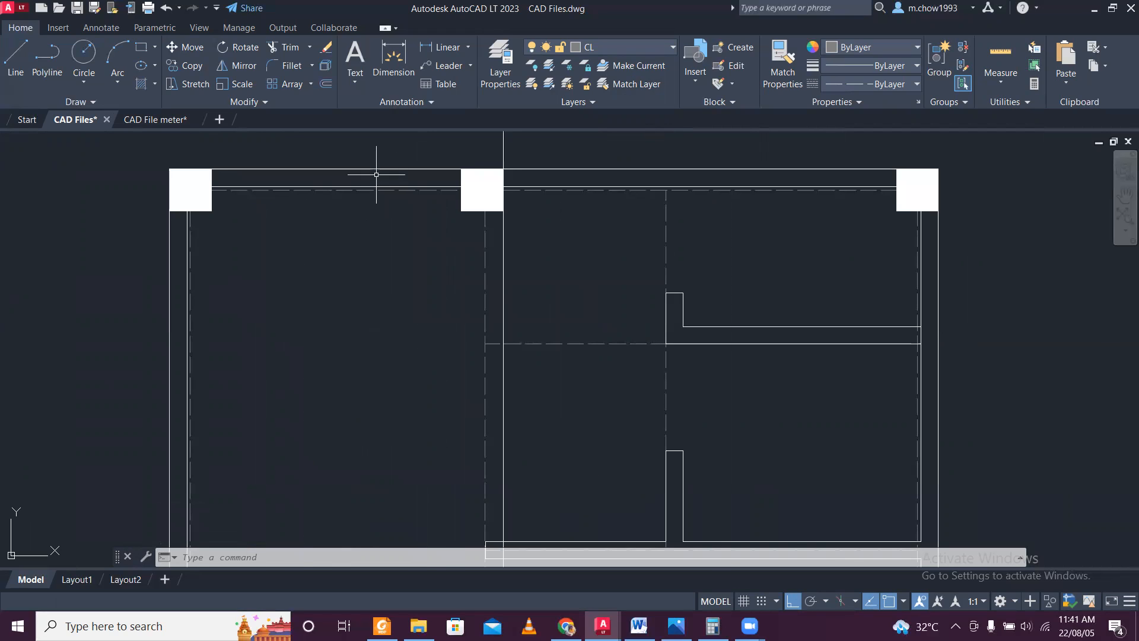
scroll(511, 266, "up", 4)
left_click(473, 264)
left_click(412, 234)
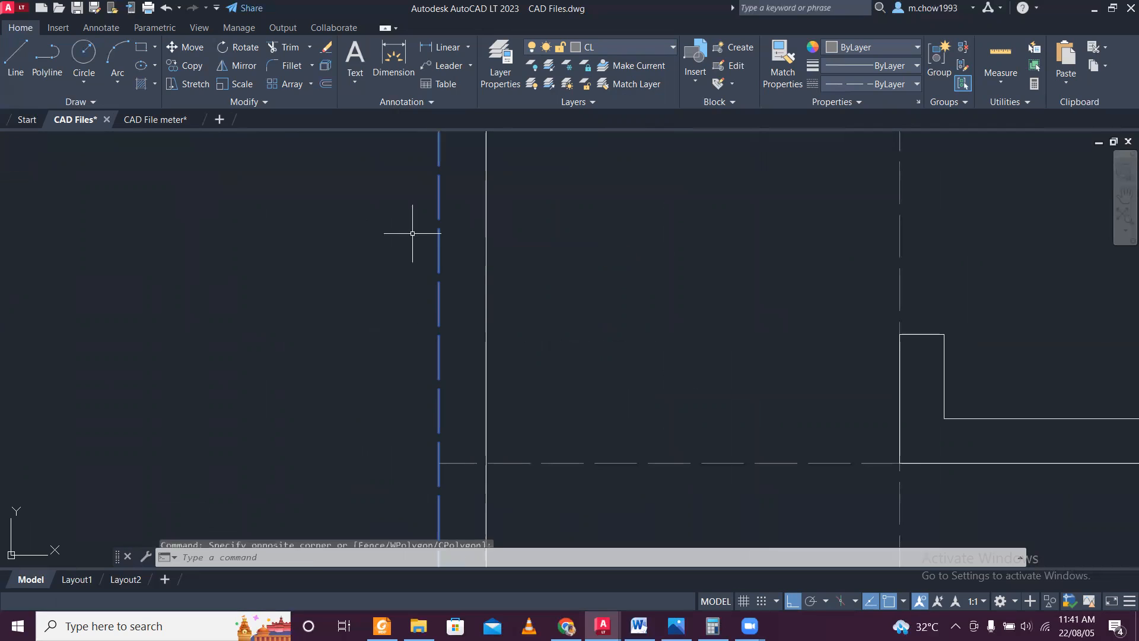
right_click(443, 256)
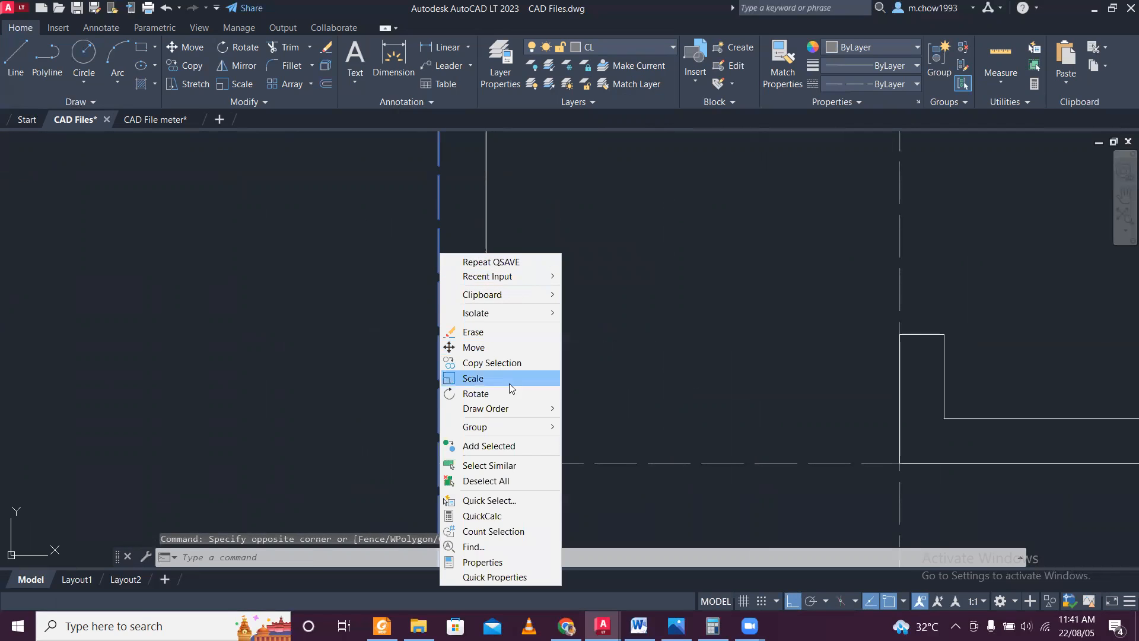
left_click(514, 468)
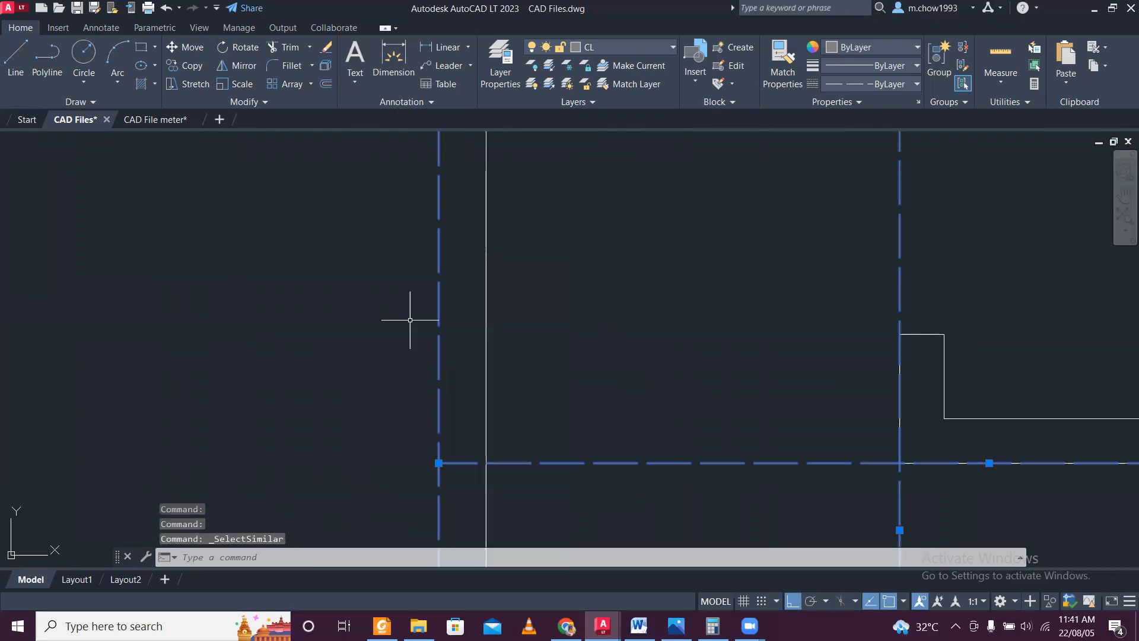
scroll(409, 318, "down", 5)
middle_click_drag(489, 287, 387, 203)
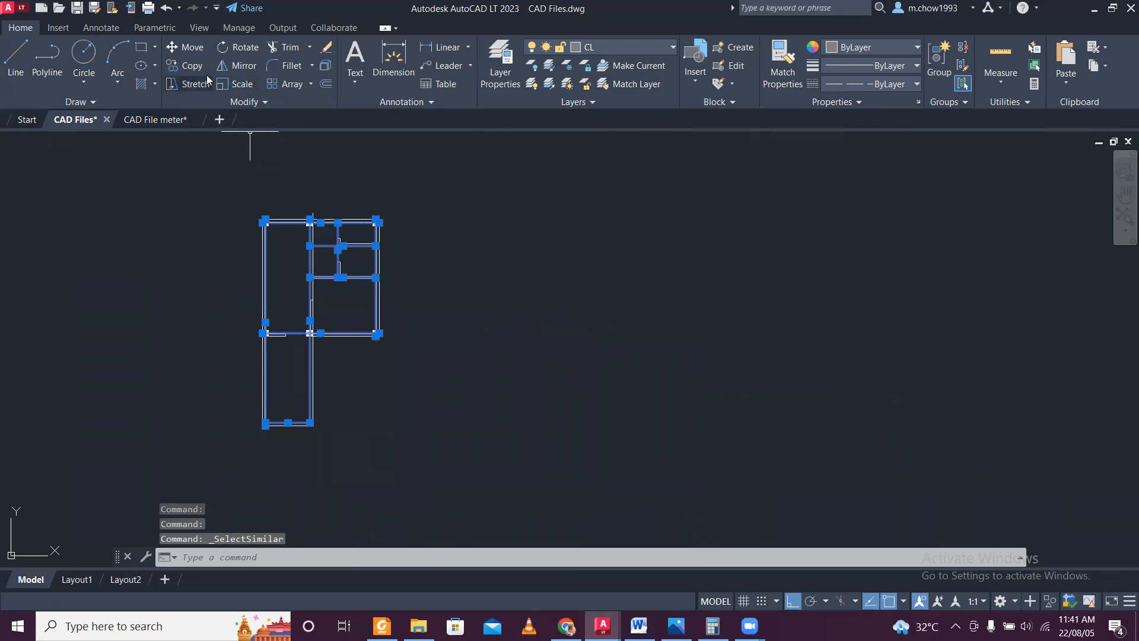
type("co")
key("Return")
left_click(308, 152)
left_click(574, 178)
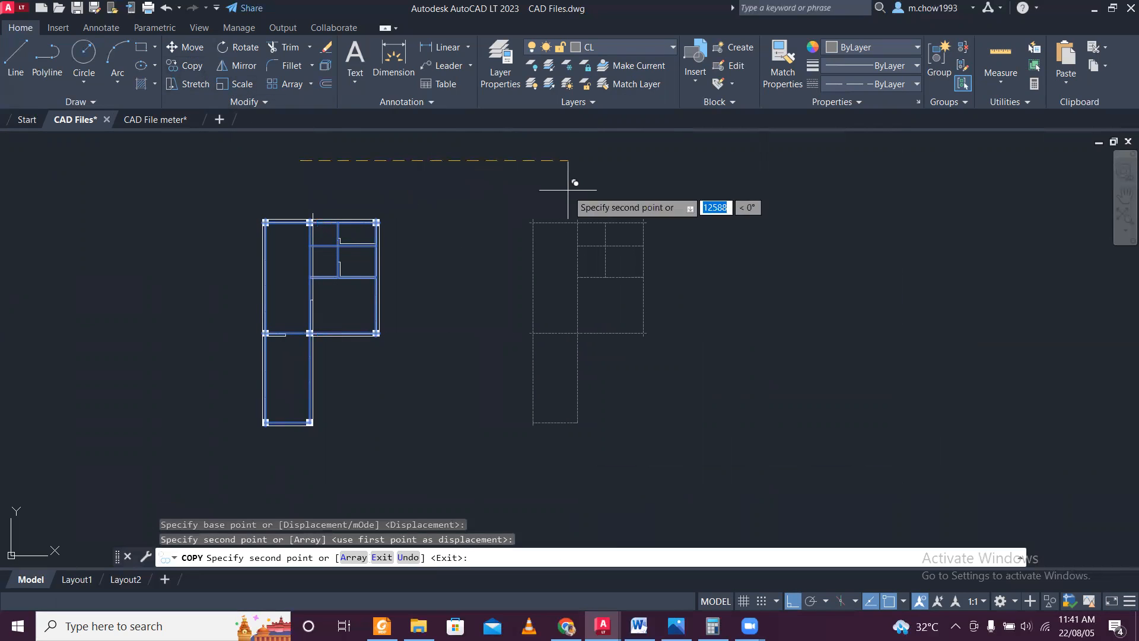
key("Escape")
Trim the overhanging ends of the copied center lines along the upper edge and at the upper-left corner.
scroll(657, 234, "up", 4)
scroll(656, 233, "down", 6)
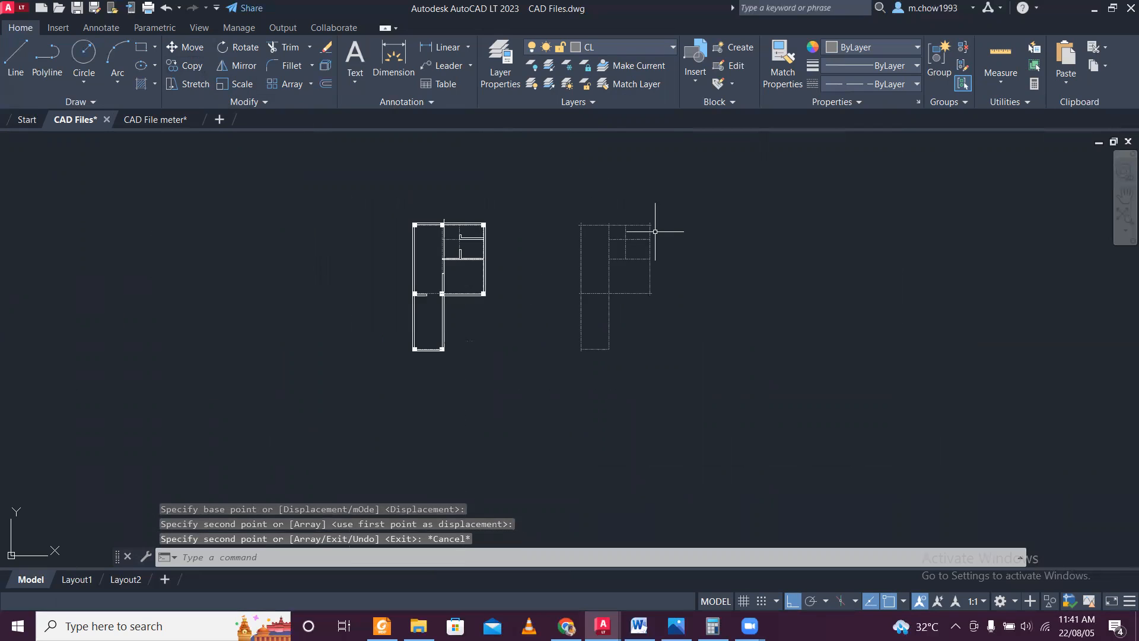
scroll(656, 231, "up", 4)
type("tr")
key("Return")
scroll(657, 219, "up", 3)
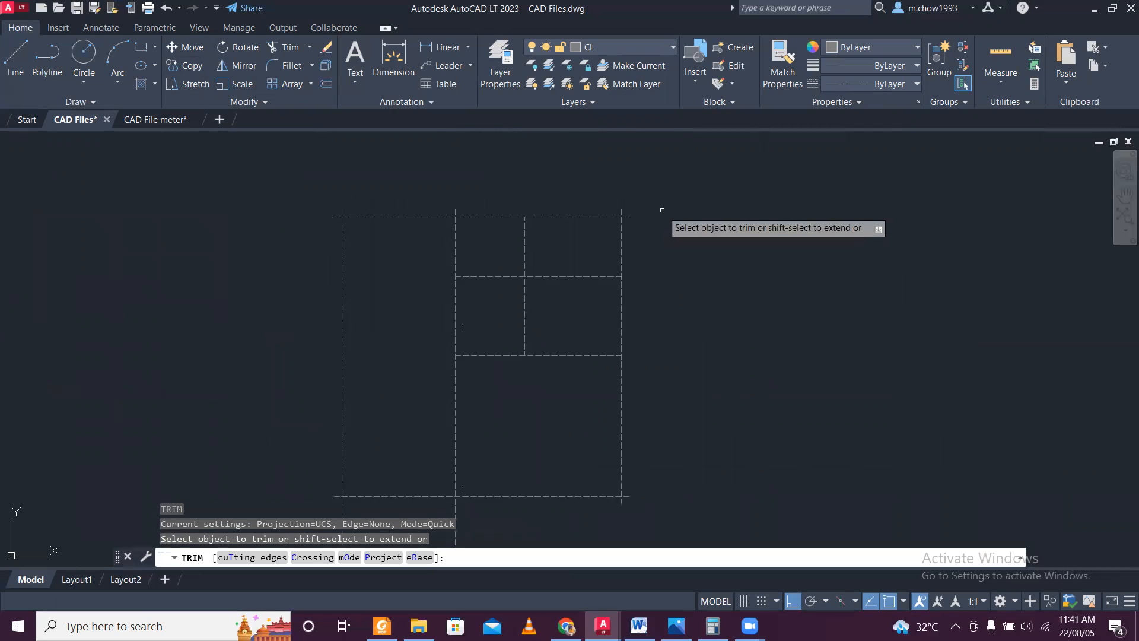
left_click(526, 205)
middle_click_drag(390, 204, 620, 240)
scroll(297, 254, "up", 4)
left_click(274, 237)
left_click(298, 234)
scroll(280, 264, "down", 3)
Trim the overhanging center line ends around the copy's narrow lower room.
middle_click_drag(240, 411, 447, 74)
scroll(455, 169, "down", 4)
scroll(462, 304, "up", 4)
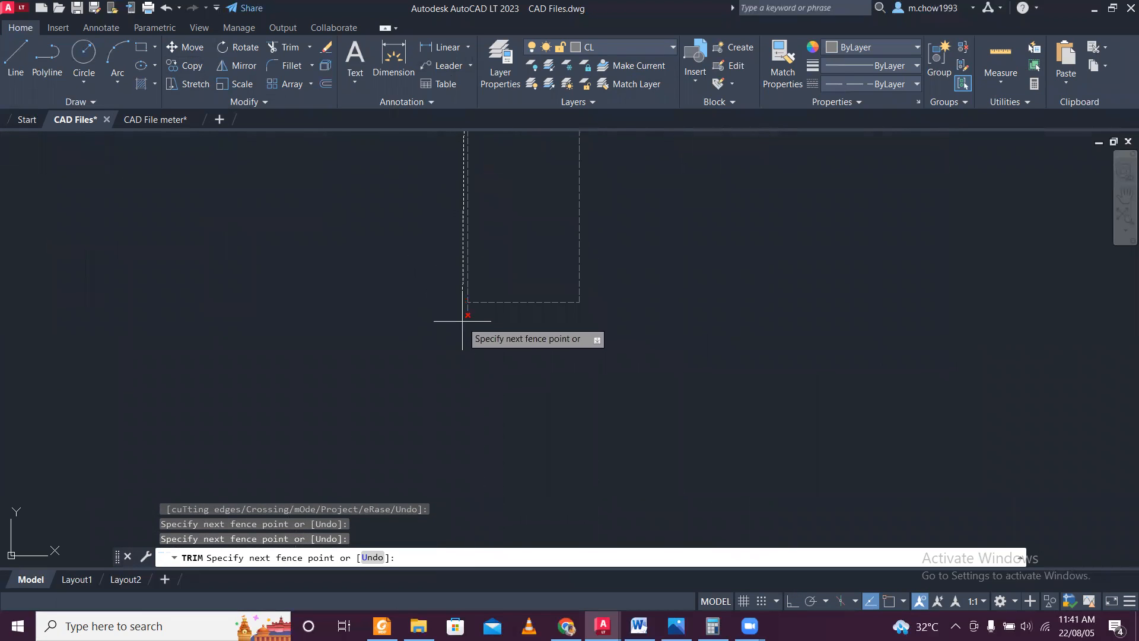
left_click(461, 320)
scroll(457, 315, "up", 4)
left_click(464, 298)
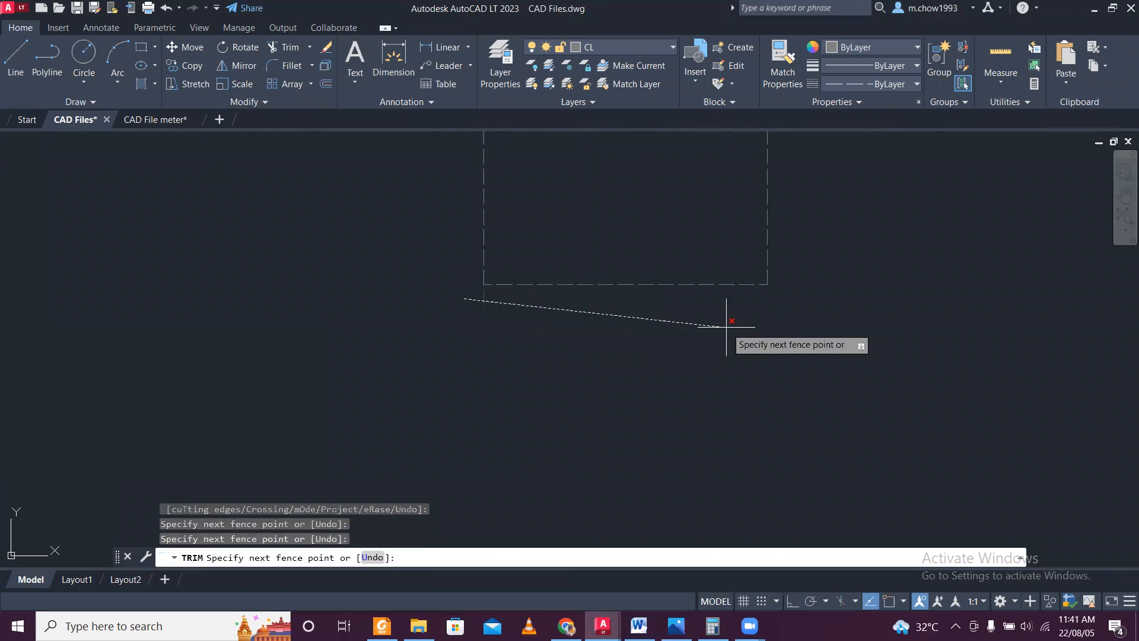
left_click(776, 326)
Trim the remaining overhanging center line ends at the lower-right and upper-right corners of the copy's wide section.
scroll(818, 268, "down", 6)
middle_click_drag(821, 270, 622, 409)
scroll(694, 314, "up", 5)
left_click(582, 276)
left_click(632, 268)
left_click(630, 270)
scroll(628, 239, "down", 5)
middle_click_drag(638, 180, 661, 437)
middle_click_drag(683, 263, 687, 351)
left_click(688, 351)
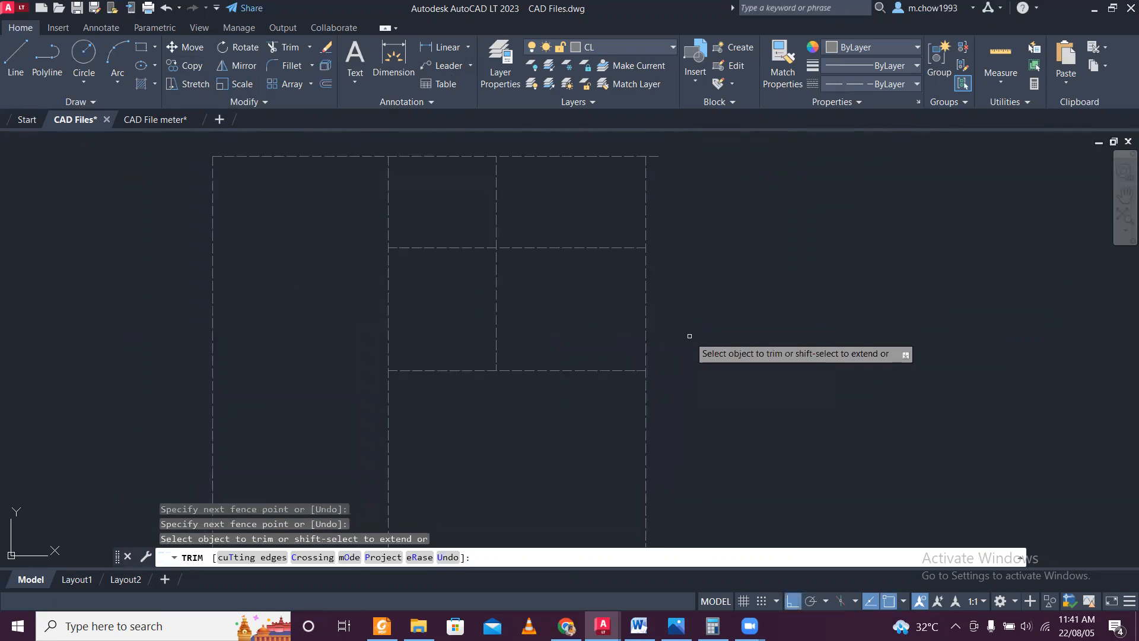
left_click(658, 169)
key("Return")
scroll(702, 310, "down", 6)
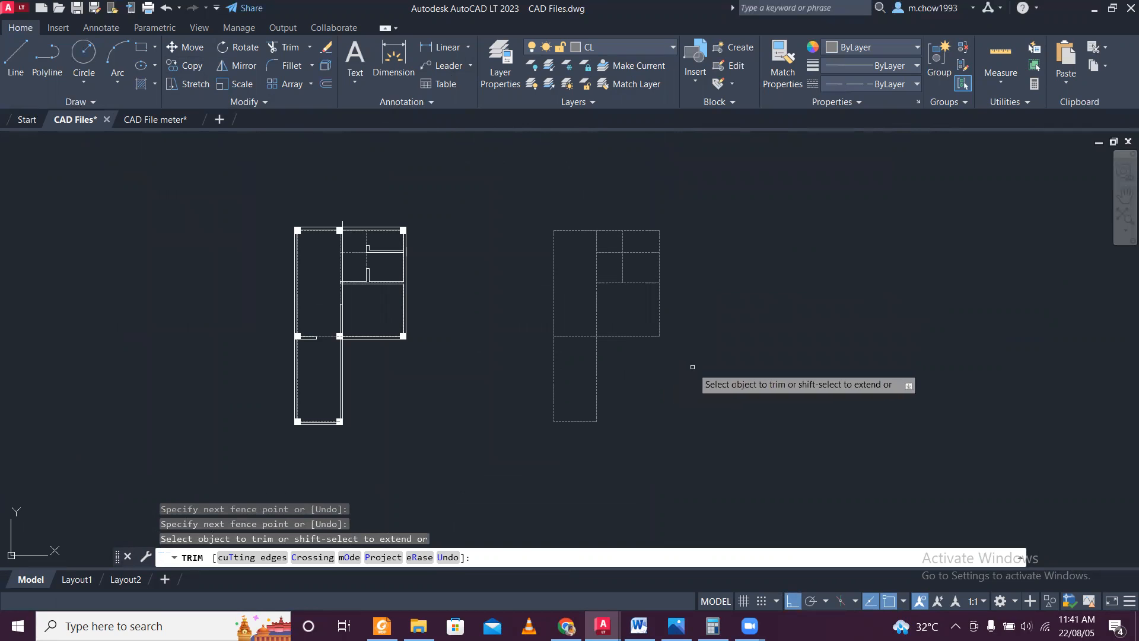
scroll(692, 368, "up", 2)
key("Escape")
Copy the trimmed center line layout from CAD Files and paste it into the CAD File meter drawing.
mouse_move(691, 320)
middle_mouse_down()
mouse_move(616, 359)
mouse_move(466, 367)
middle_mouse_up()
scroll(560, 274, "down", 2)
middle_click_drag(498, 295, 444, 265)
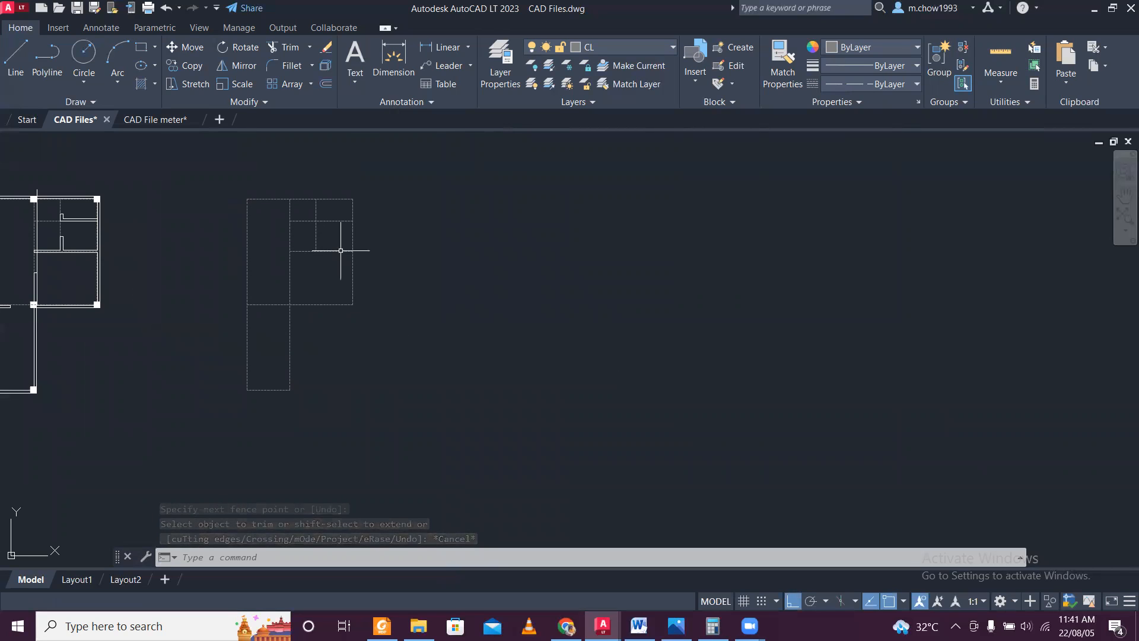
left_click(171, 122)
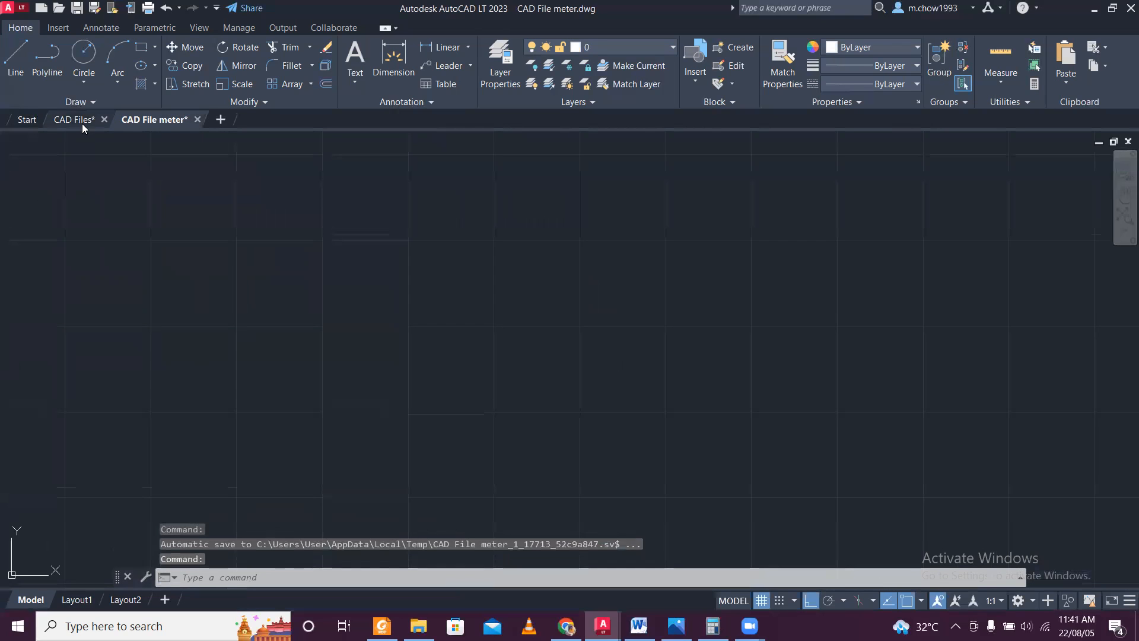
left_click(82, 123)
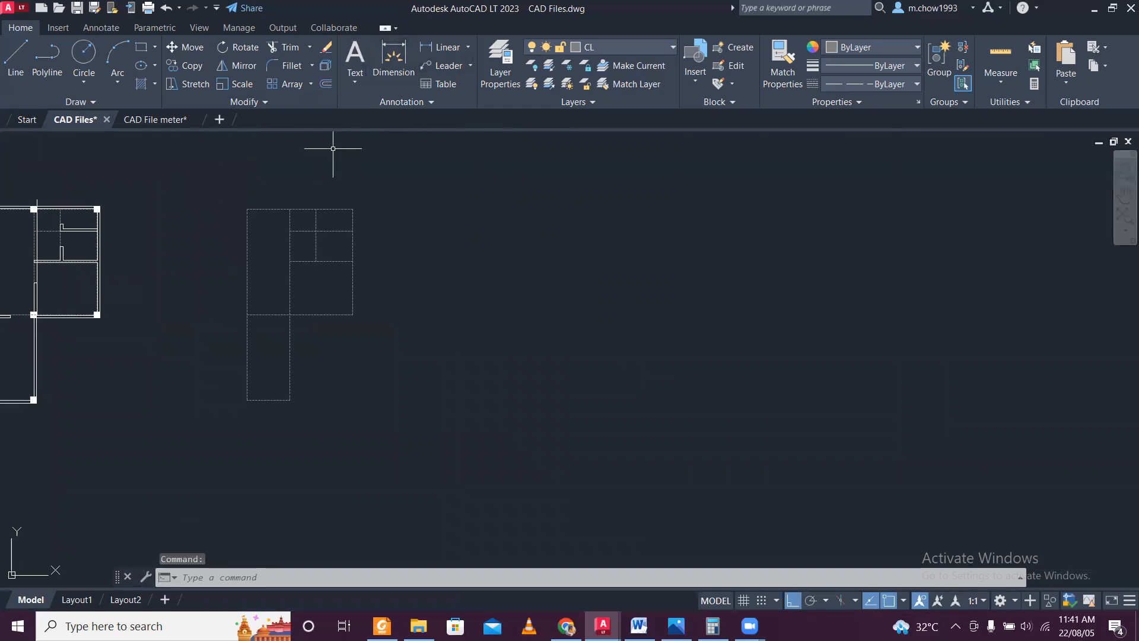
left_click(219, 189)
left_click(492, 438)
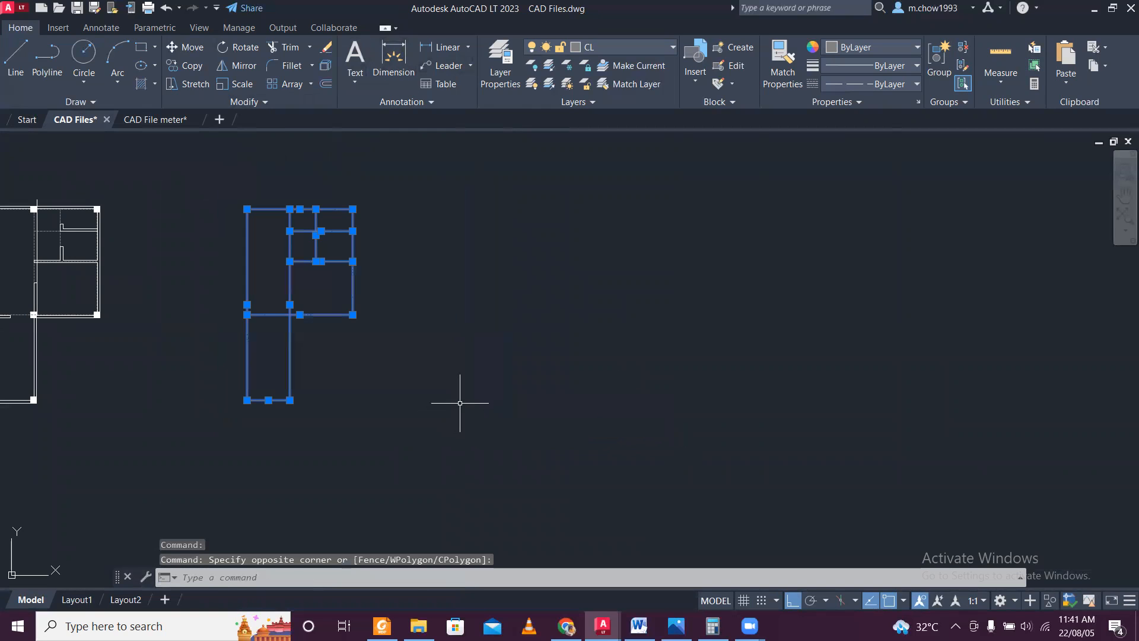
key("ctrl+c")
left_click(177, 124)
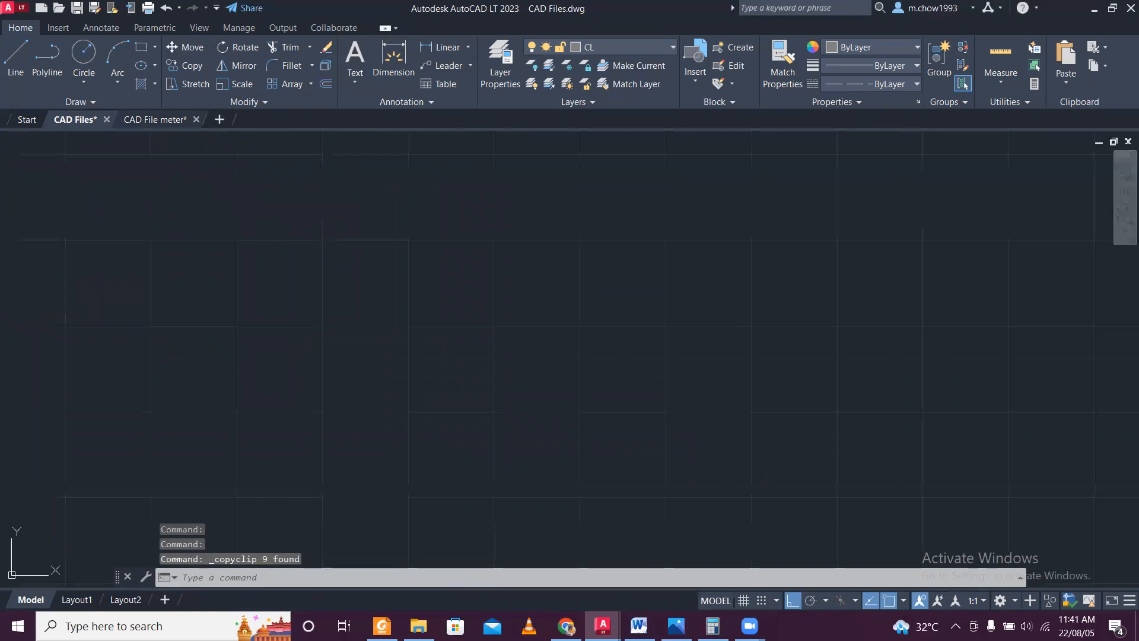
key("ctrl+v")
scroll(323, 362, "down", 5)
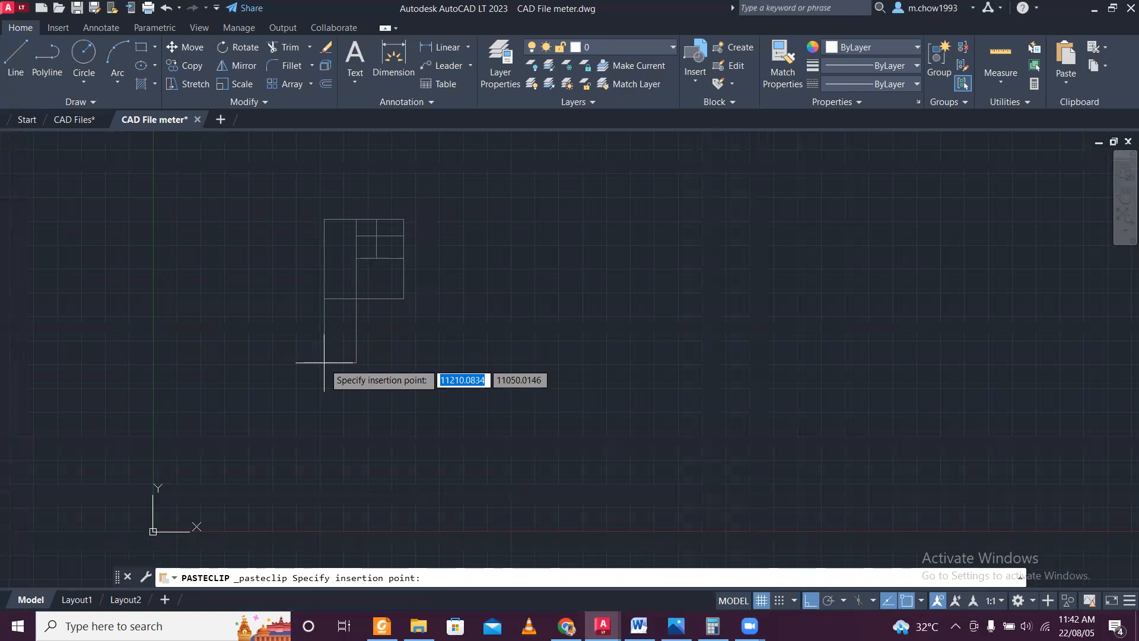
left_click(324, 362)
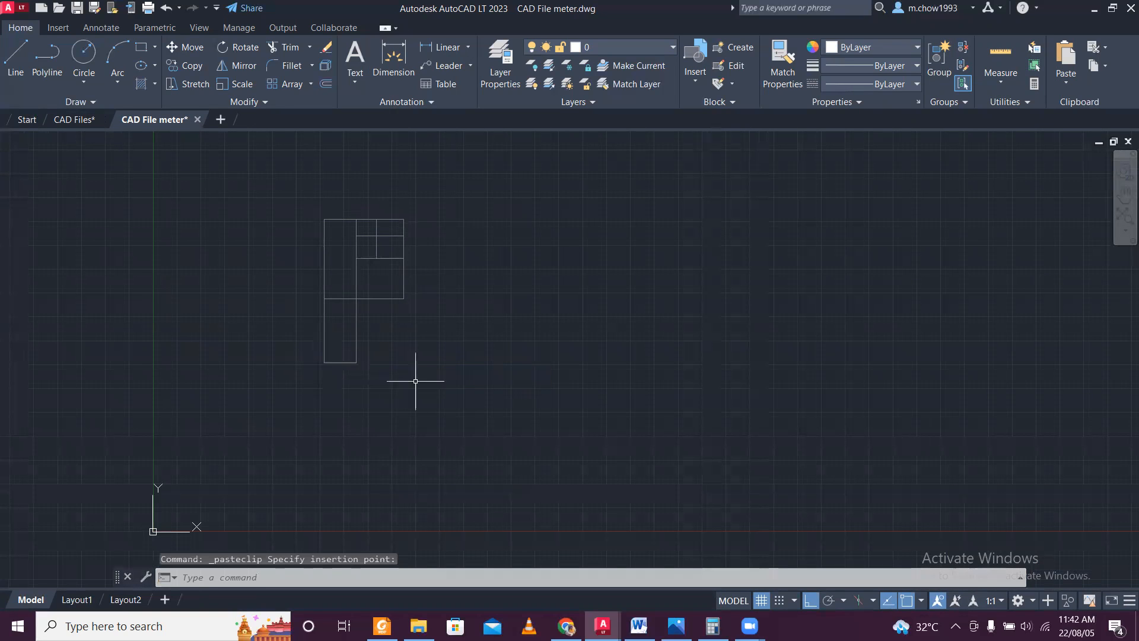
In the CAD Files drawing, add a linear dimension for the center line copy's overall width above its upper edge.
left_click(92, 120)
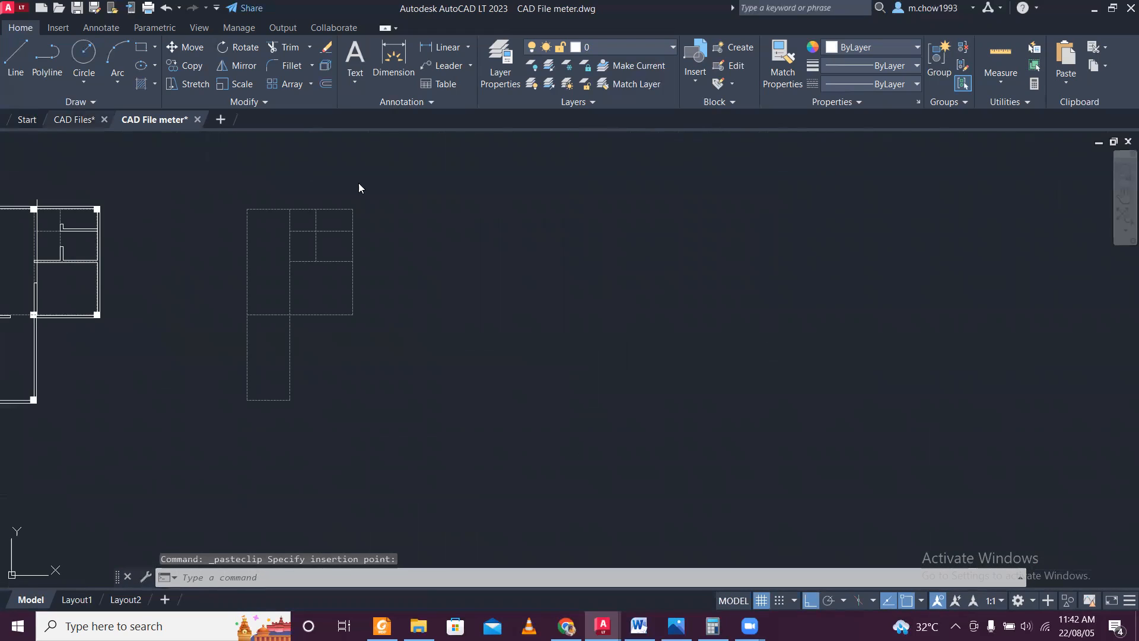
left_click(432, 49)
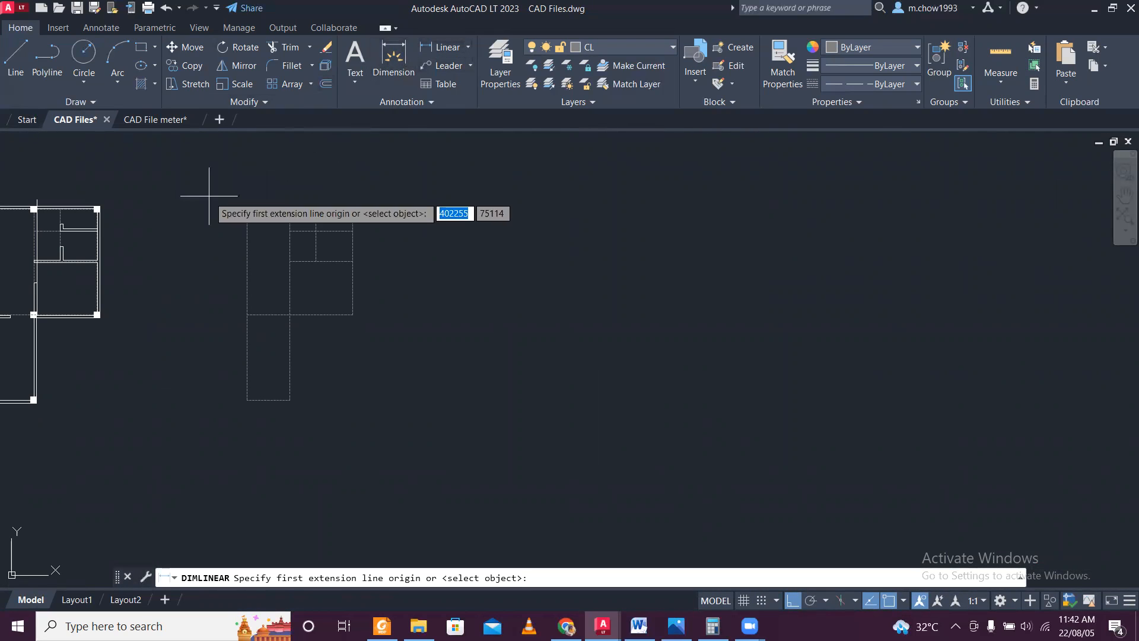
scroll(237, 198, "up", 4)
left_click(272, 225)
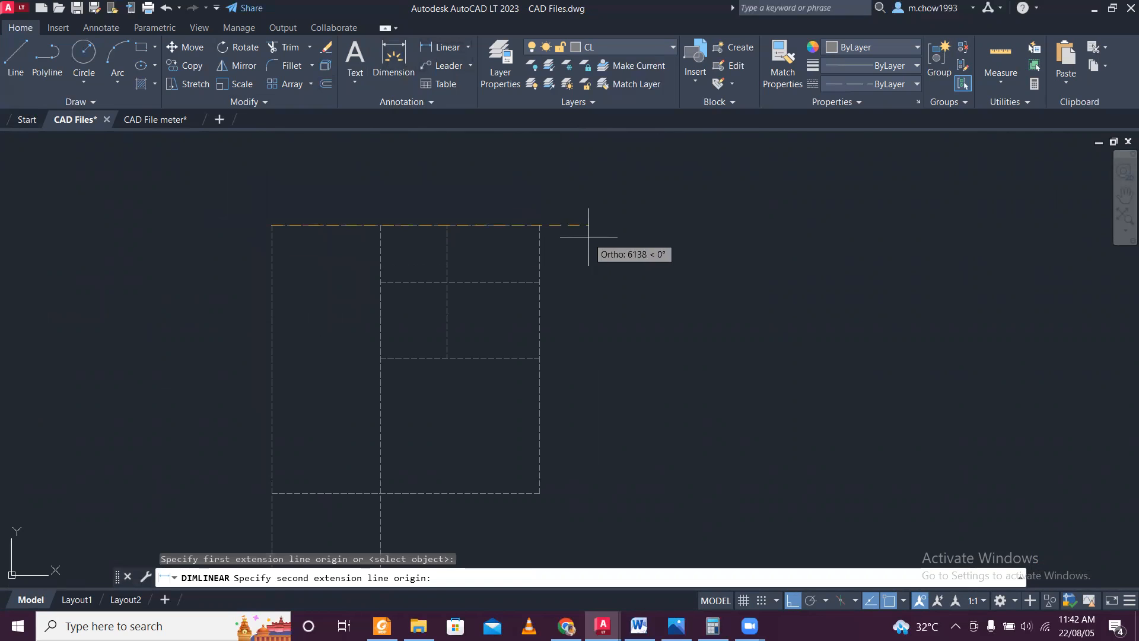
left_click(539, 225)
left_click(527, 201)
Add a linear dimension for the center line copy's full height along its left side.
key("space")
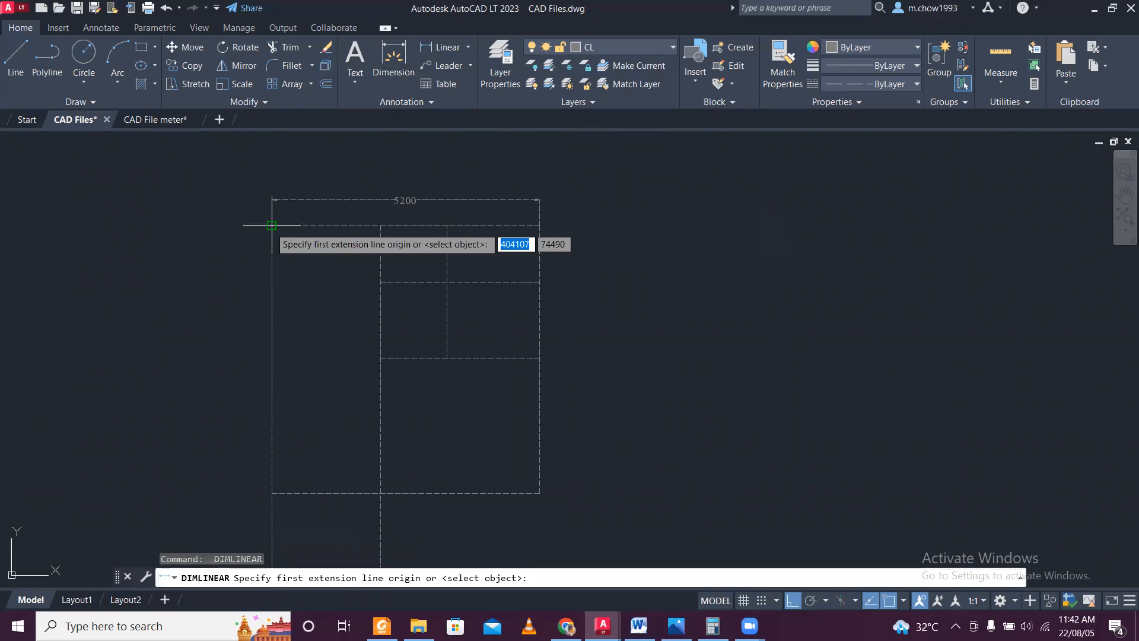
left_click(272, 224)
scroll(272, 226, "down", 2)
middle_click_drag(273, 455, 299, 273)
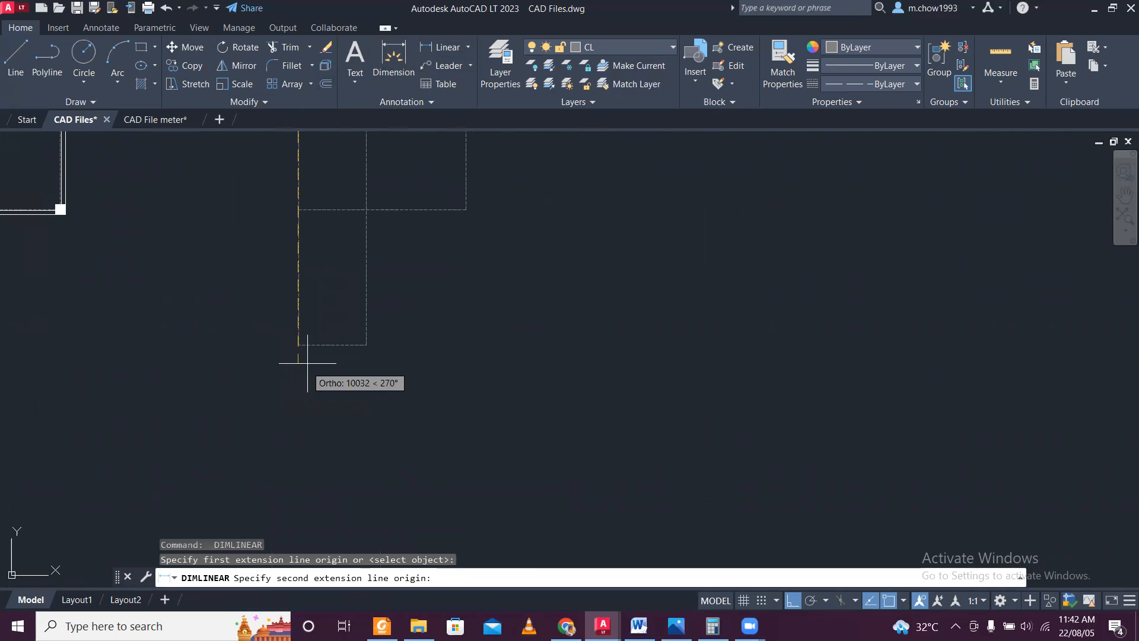
left_click(298, 344)
left_click(245, 185)
scroll(244, 185, "up", 5)
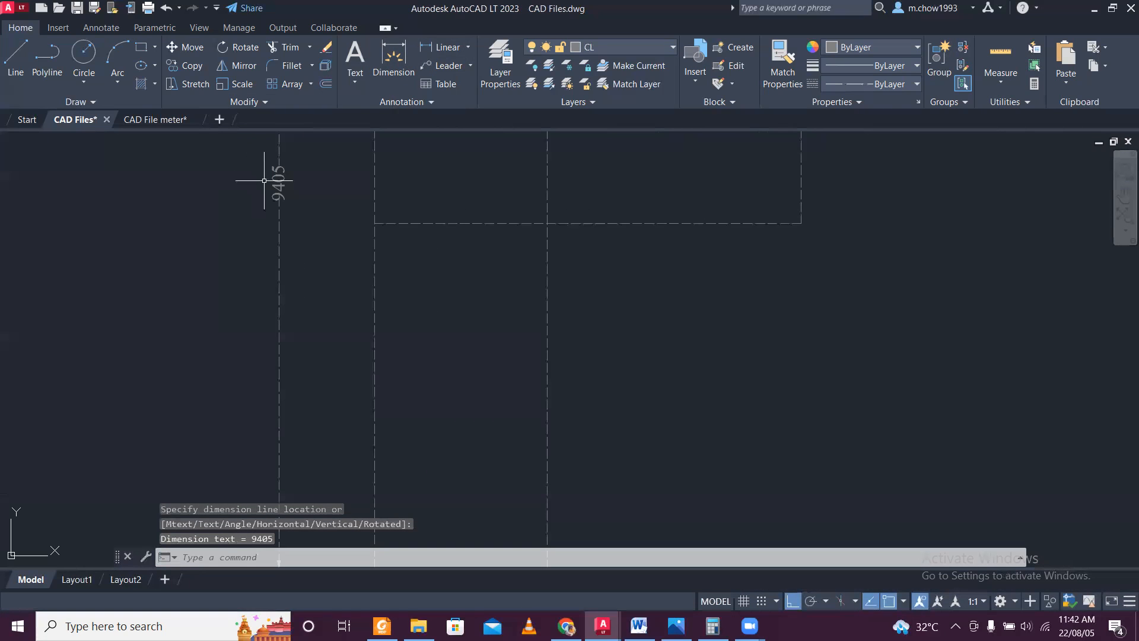
scroll(297, 173, "down", 3)
Check the center line copy's overall width dimension in the CAD Files drawing.
left_click(169, 121)
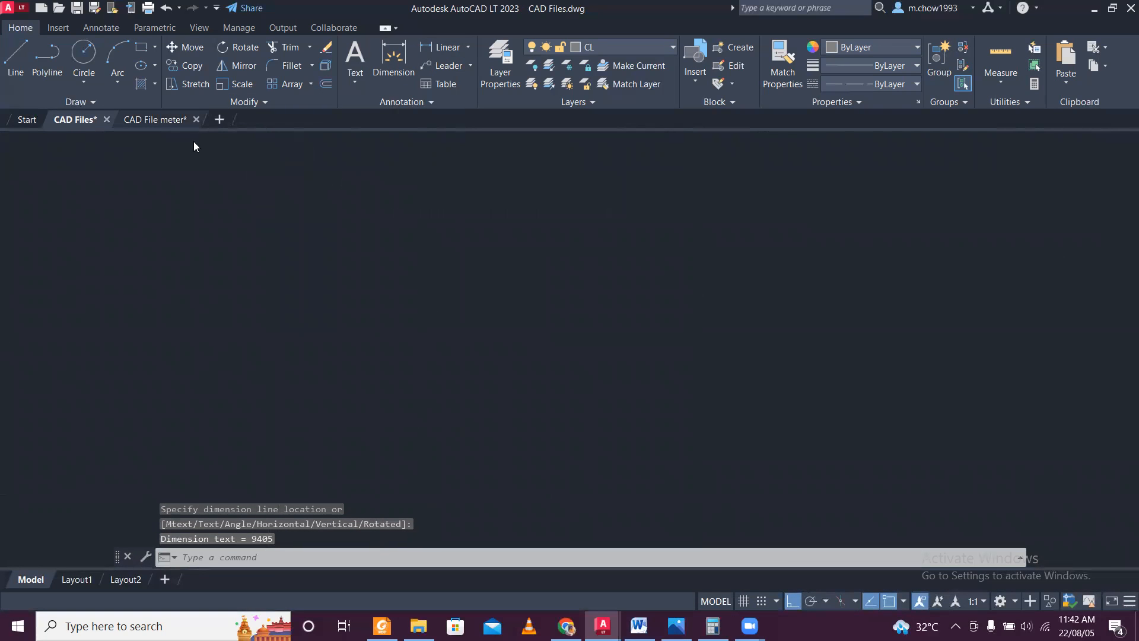
middle_click_drag(721, 276, 639, 297)
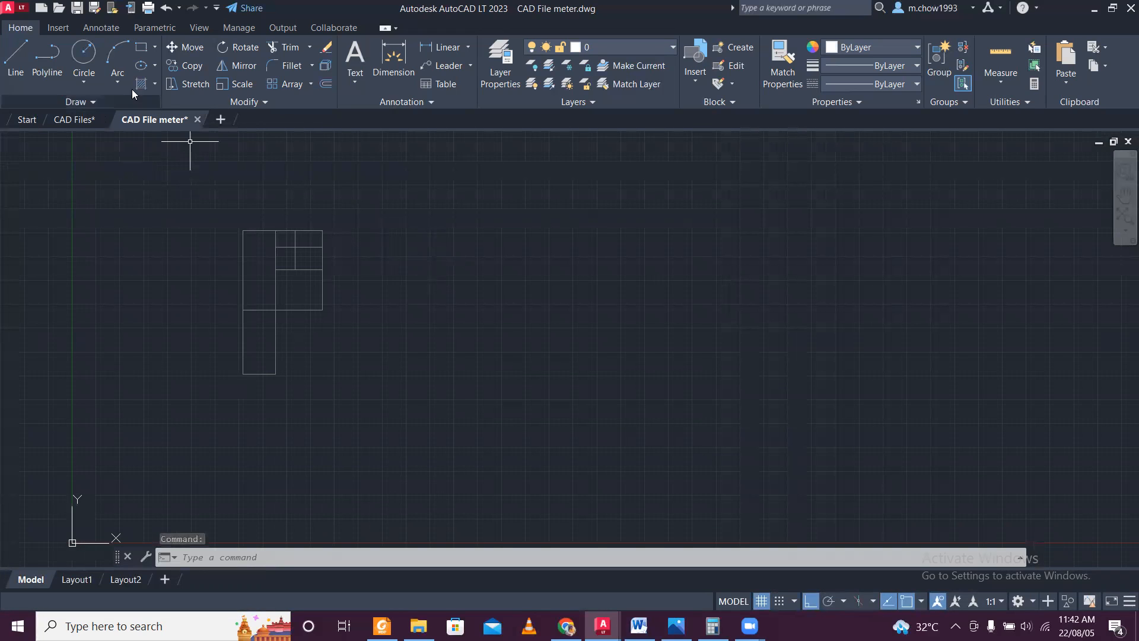
left_click(16, 57)
left_click(83, 121)
middle_click_drag(460, 190, 369, 255)
scroll(391, 287, "up", 6)
In the CAD File meter drawing, draw a horizontal line 5.200 long to the right of the pasted center lines.
left_click(143, 120)
left_click(23, 59)
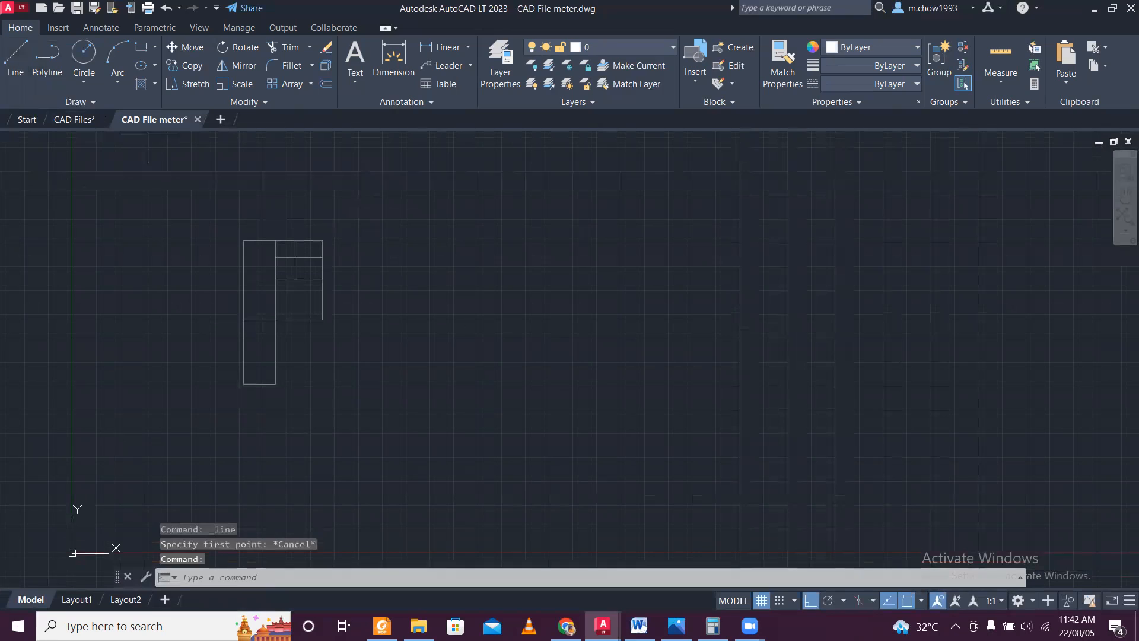
left_click(412, 239)
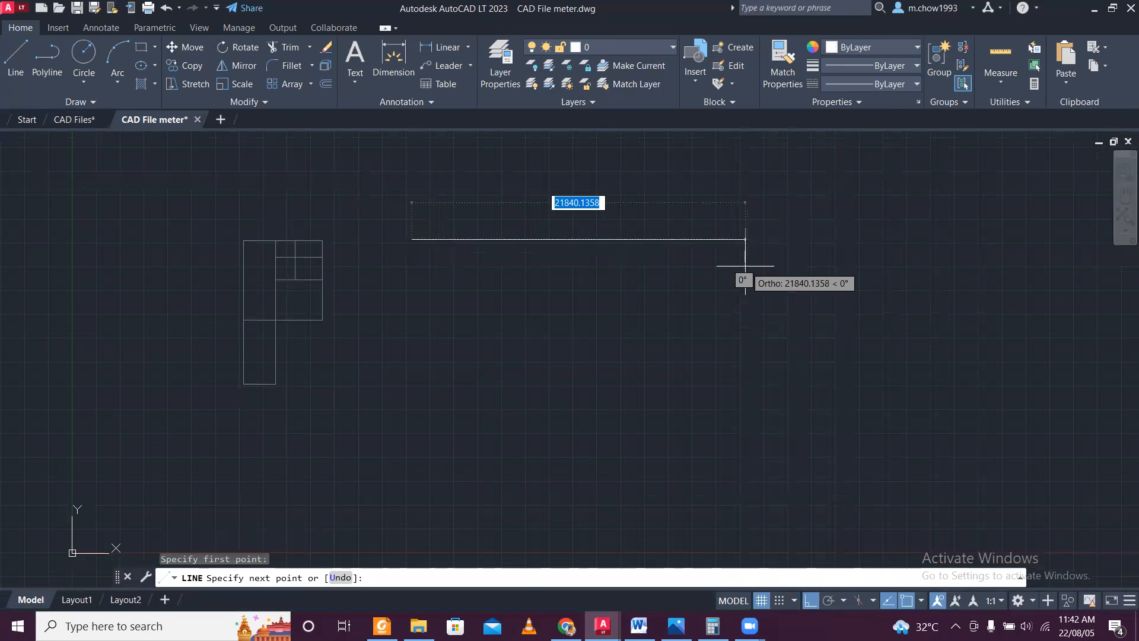
type("5.200")
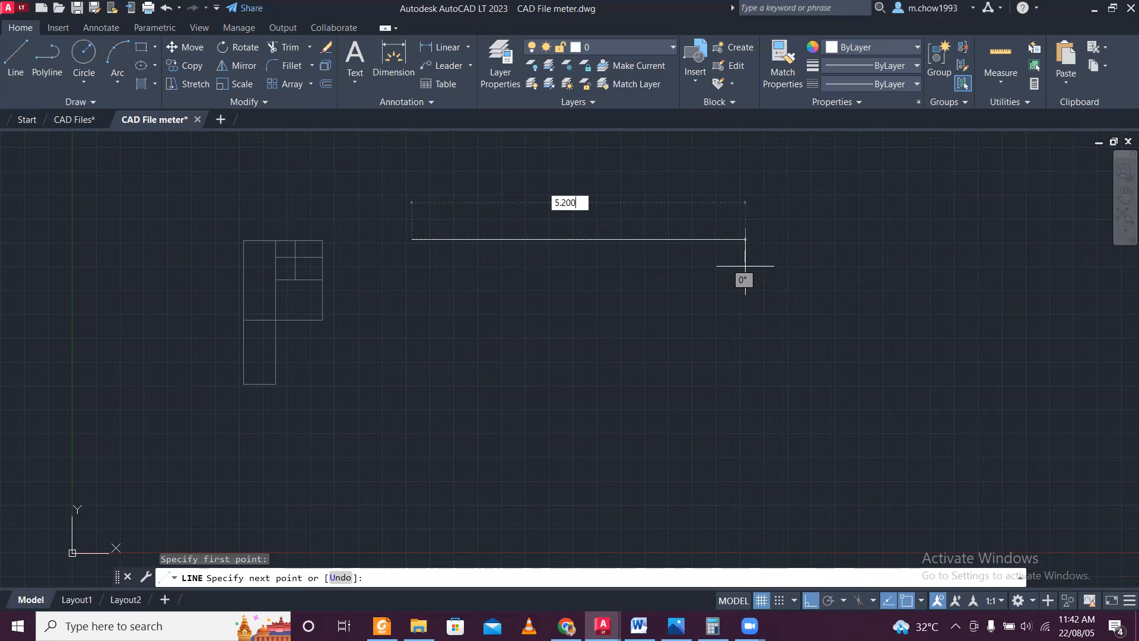
key("Return")
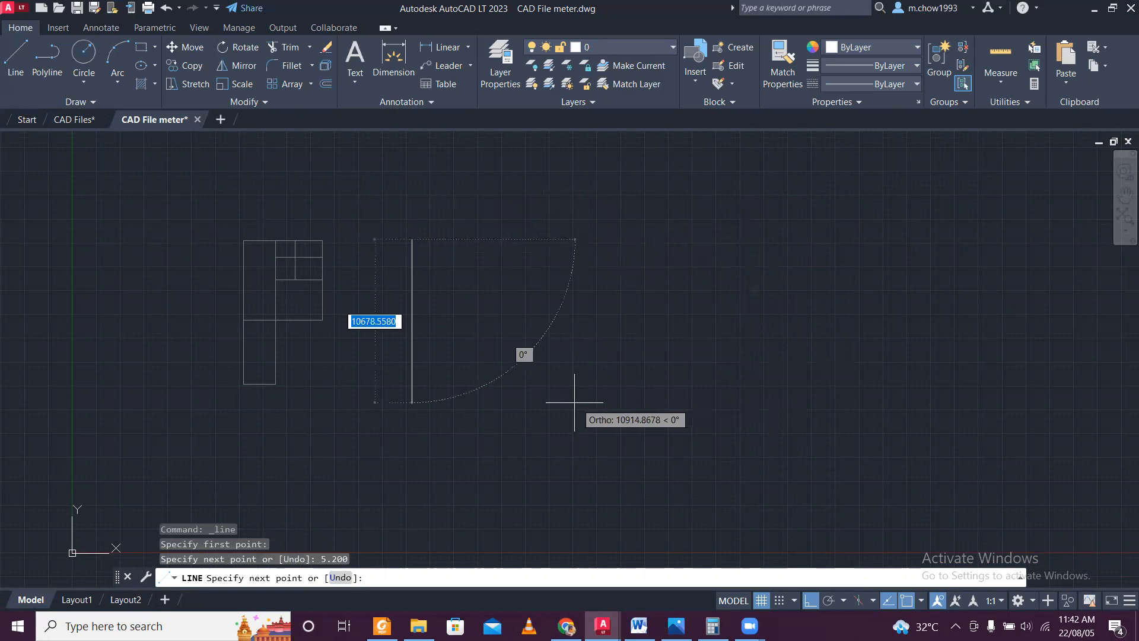
key("Escape")
scroll(412, 240, "up", 4)
scroll(333, 239, "down", 4)
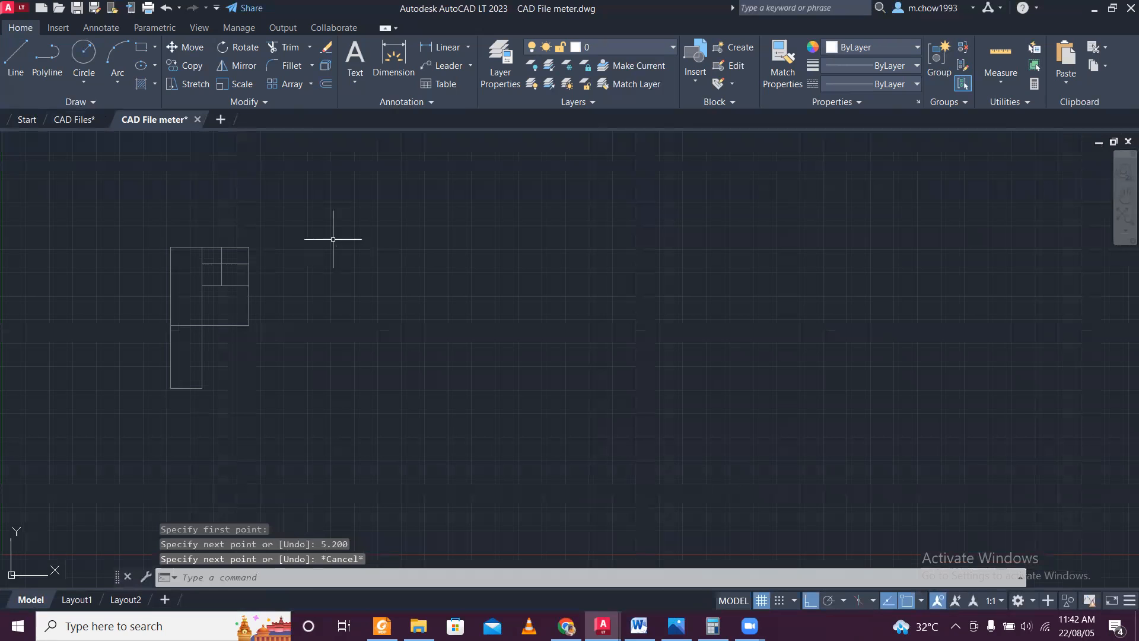
Start aligning all the pasted center lines, matching their upper-left corner to the left end of the 5.200 reference line.
scroll(170, 244, "up", 2)
left_click(165, 239)
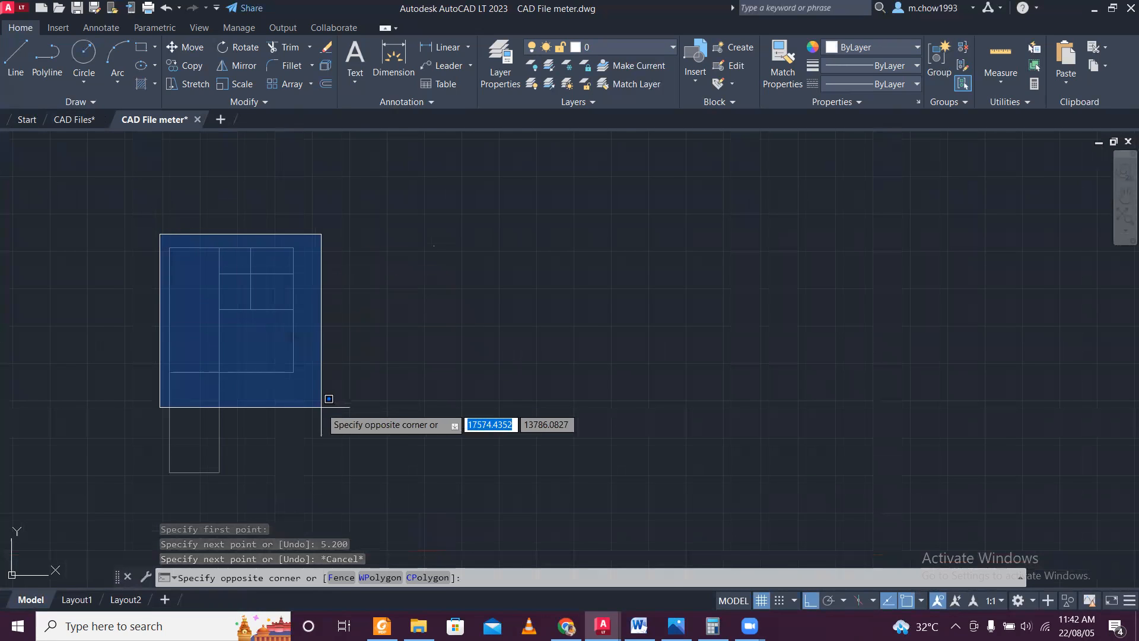
scroll(311, 378, "down", 2)
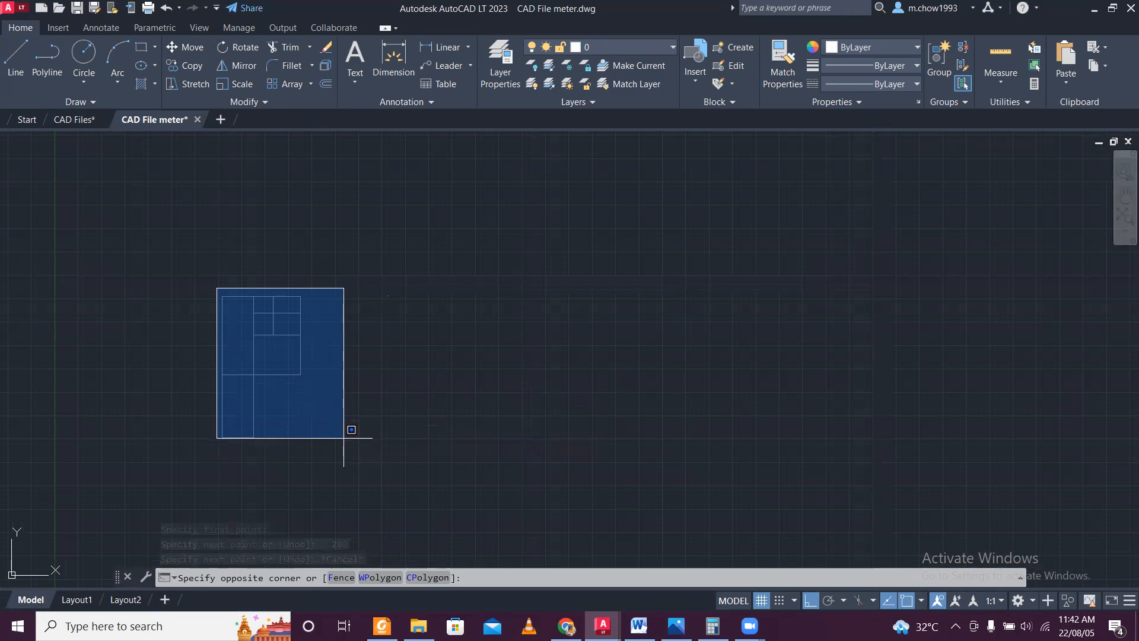
scroll(409, 297, "down", 2)
left_click(364, 387)
scroll(326, 288, "up", 2)
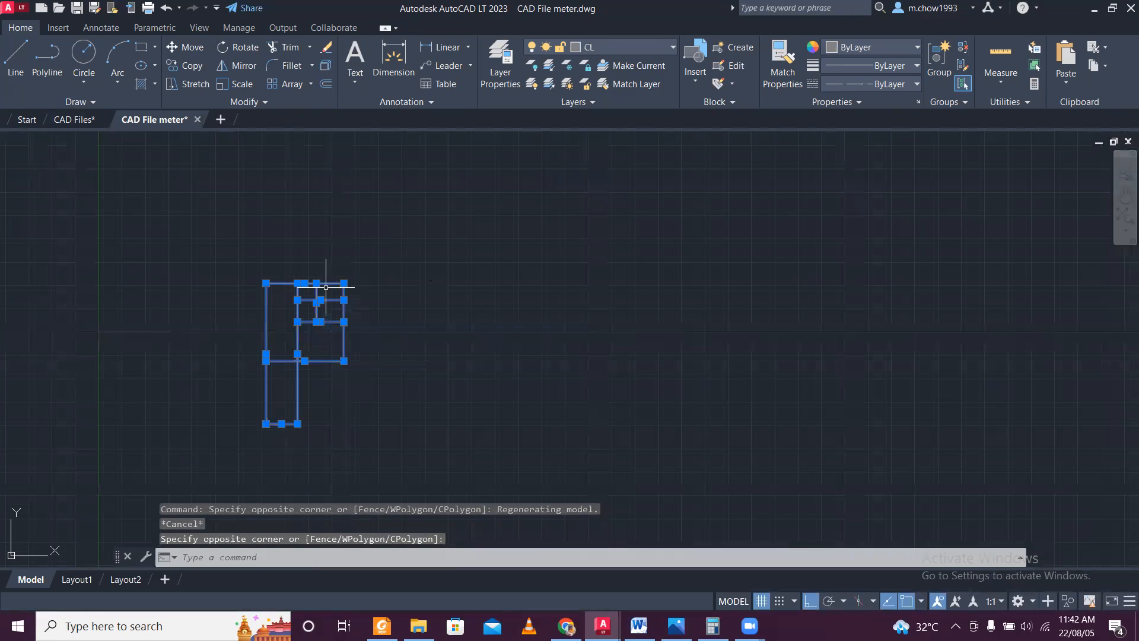
scroll(325, 287, "up", 2)
type("al")
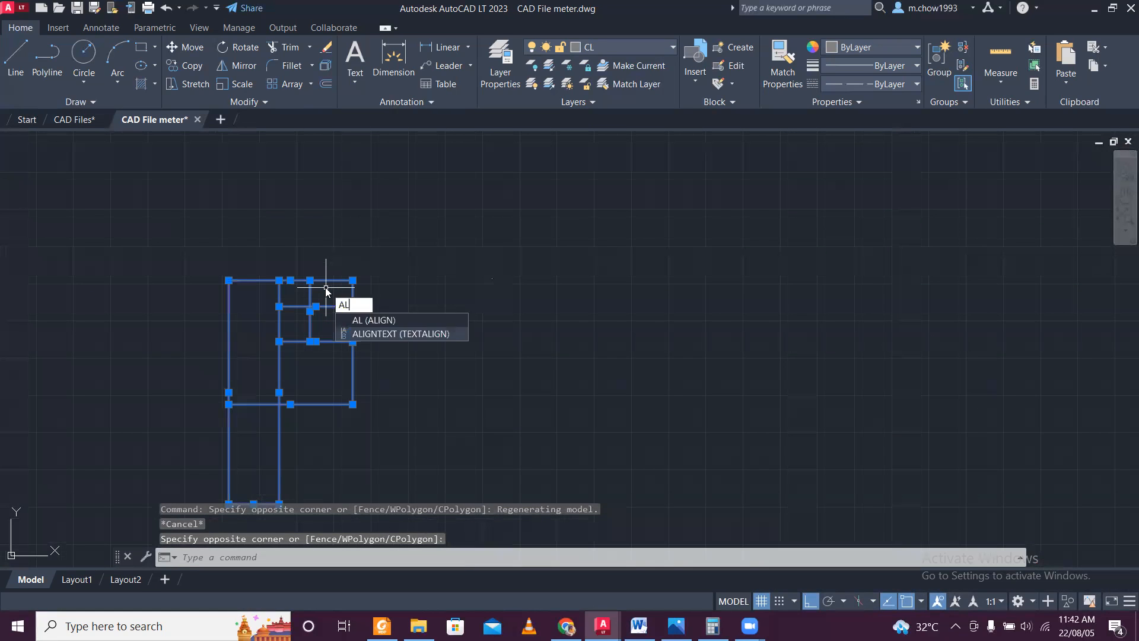
key("Return")
scroll(223, 284, "up", 2)
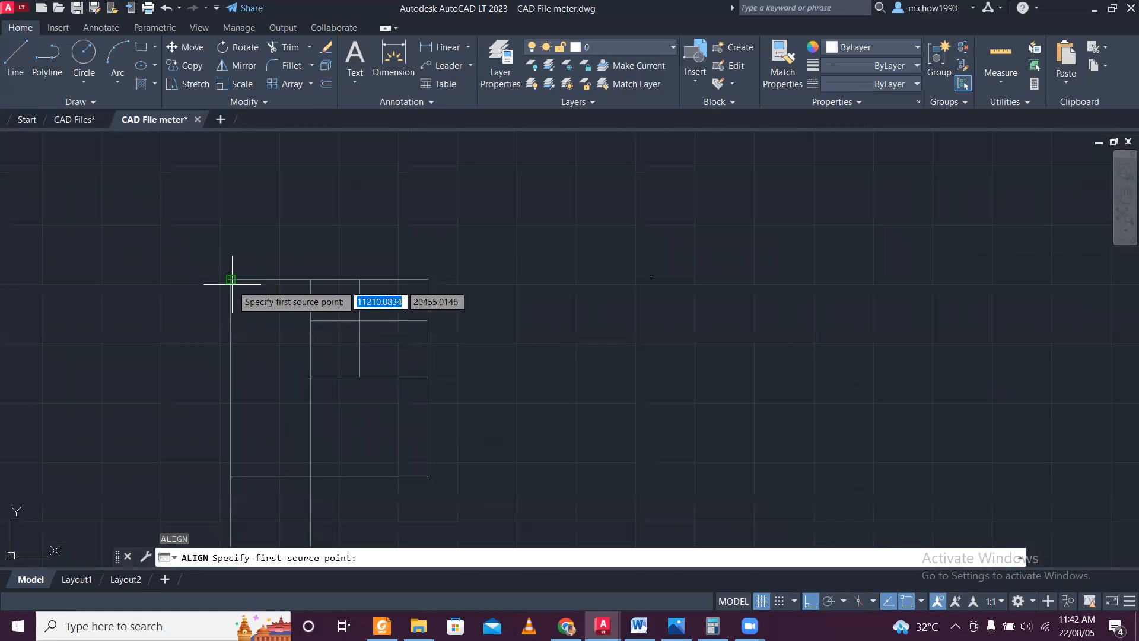
left_click(231, 279)
scroll(593, 273, "up", 2)
scroll(683, 302, "up", 3)
scroll(673, 243, "up", 5)
scroll(670, 256, "up", 3)
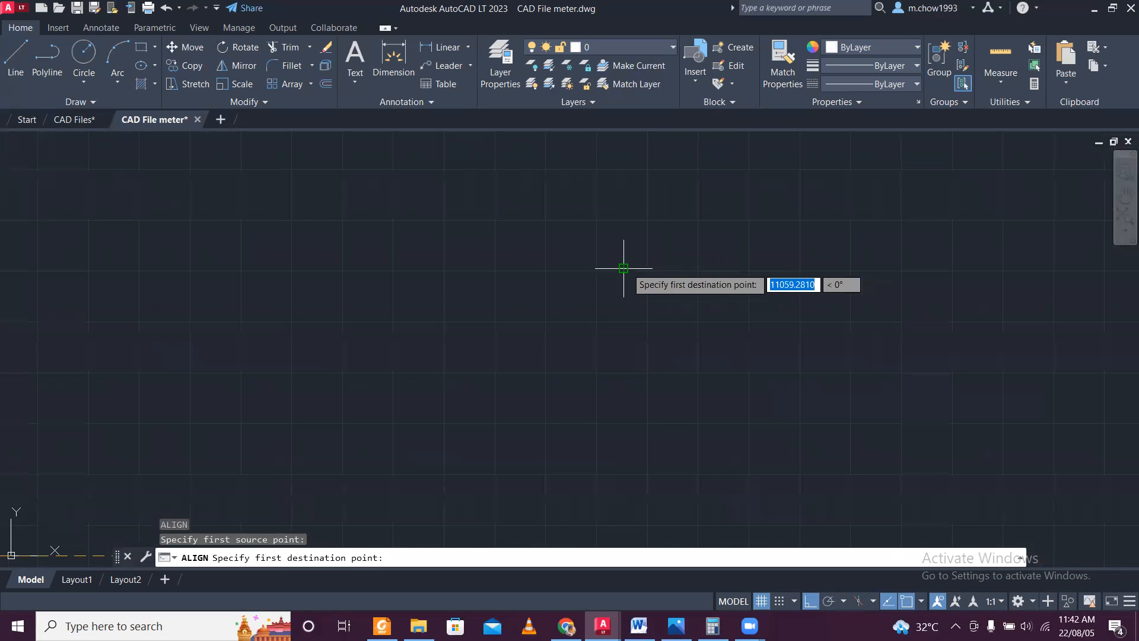
scroll(628, 274, "up", 5)
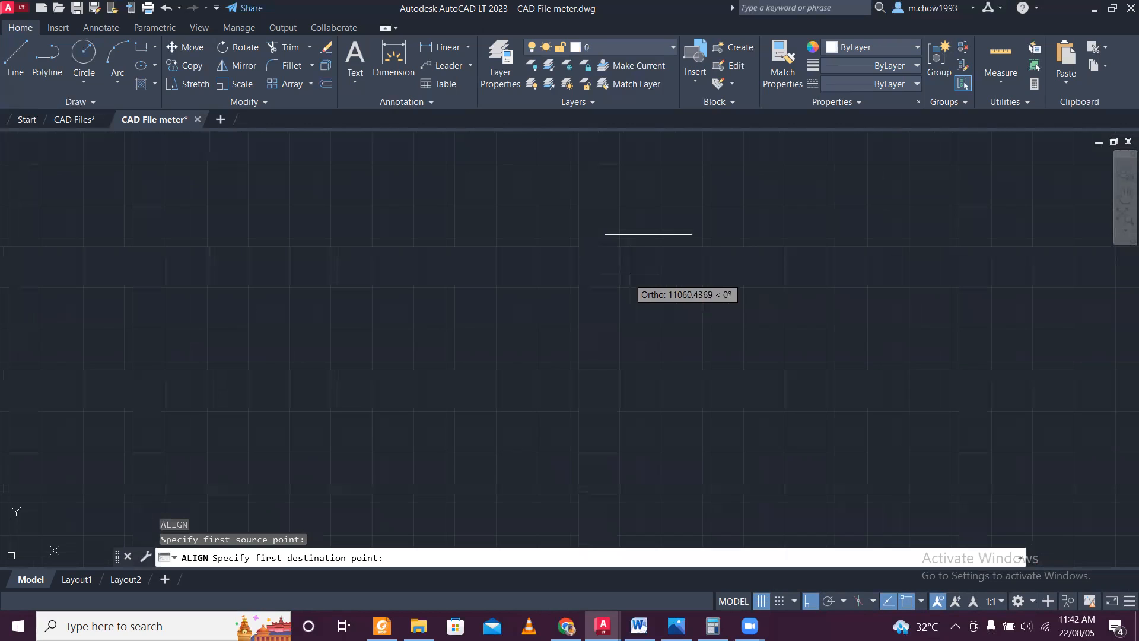
left_click(605, 234)
Match the center lines' upper-right corner to the reference line's right end and scale the objects to the alignment points.
scroll(617, 277, "down", 8)
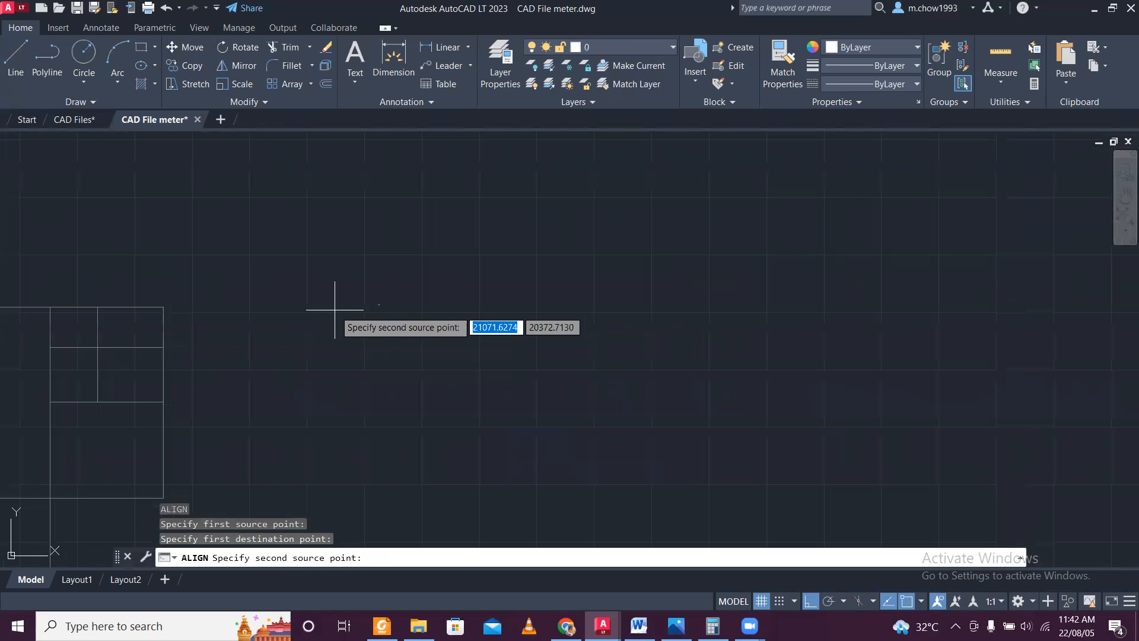
left_click(168, 308)
scroll(170, 309, "up", 5)
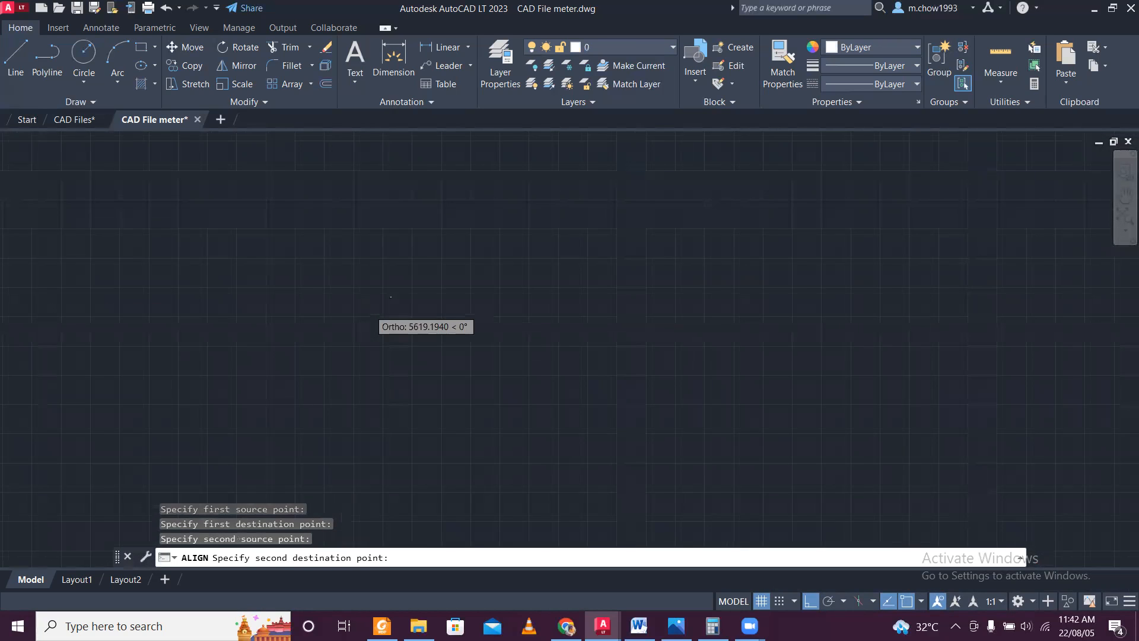
scroll(356, 261, "up", 5)
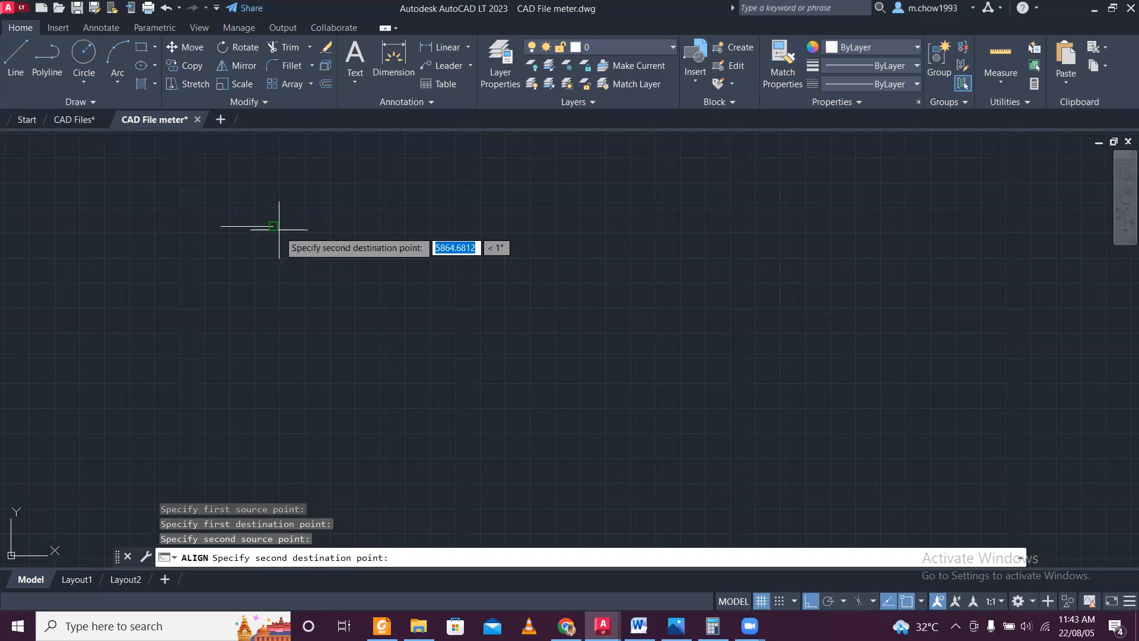
left_click(276, 227)
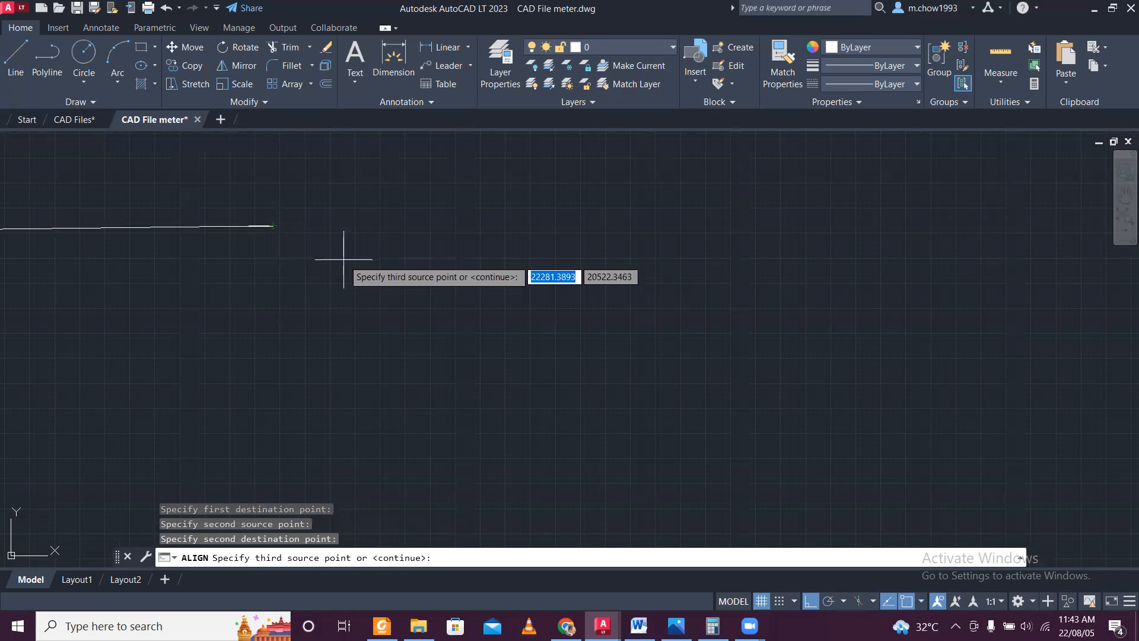
key("Return")
type("y")
key("Return")
scroll(157, 257, "up", 2)
scroll(285, 190, "up", 2)
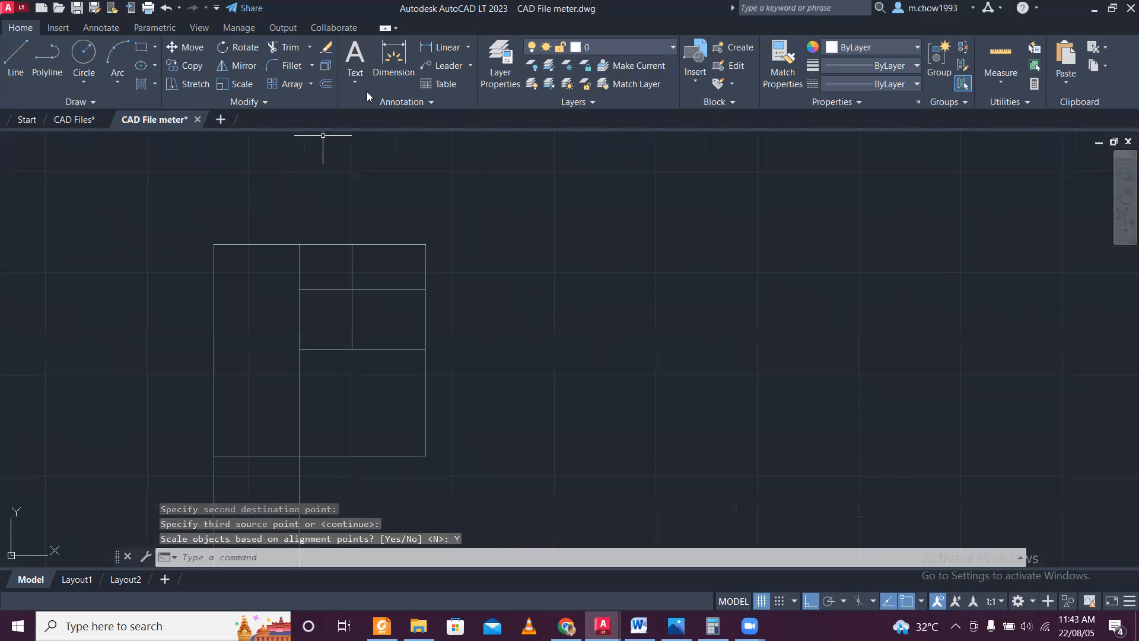
left_click(447, 49)
left_click(214, 244)
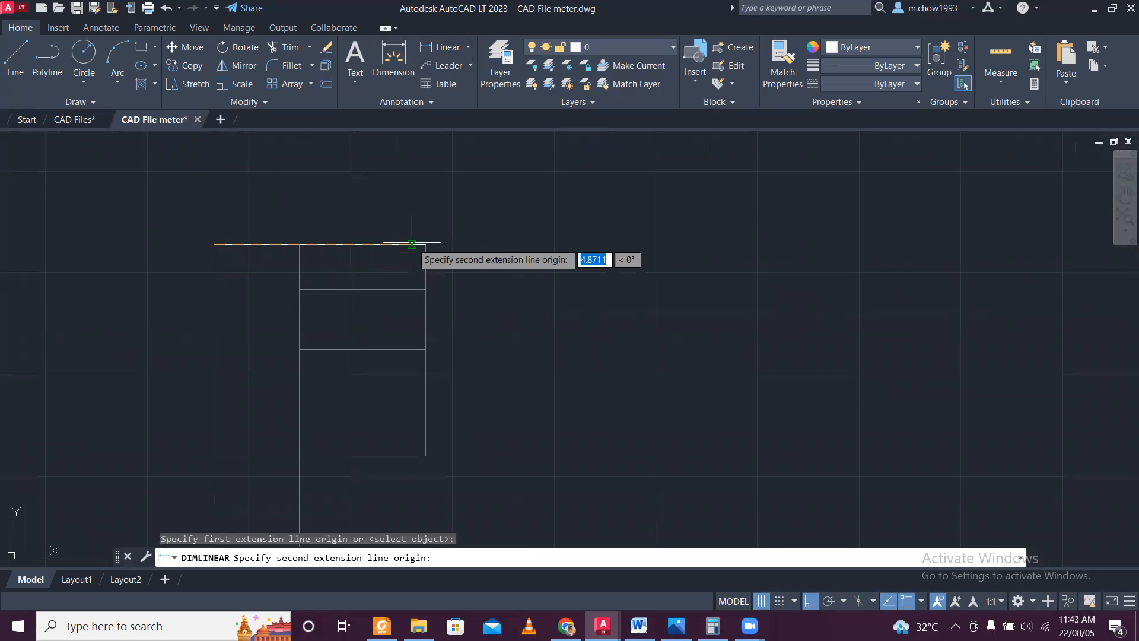
left_click(426, 244)
key("Escape")
middle_click_drag(250, 270, 304, 221)
Add a linear dimension for the aligned center lines' full height along their left side.
key("Return")
left_click(267, 194)
scroll(268, 197, "down", 2)
left_click(269, 348)
left_click(249, 339)
scroll(228, 249, "up", 5)
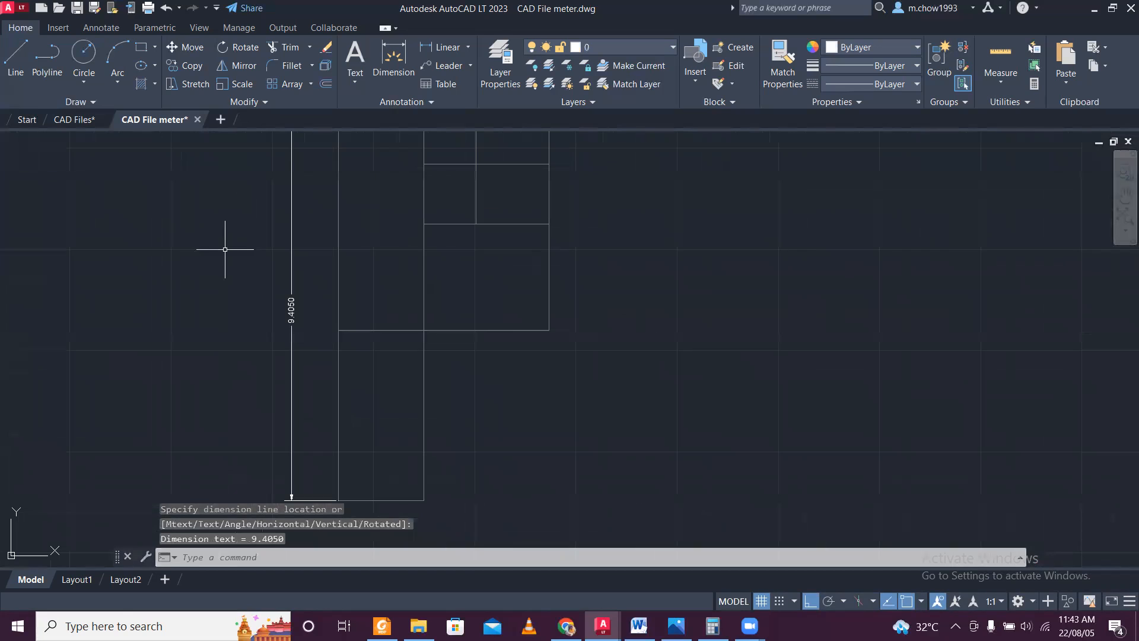
Compare the height dimension with the one in the CAD Files drawing and return to CAD File meter.
left_click(75, 121)
scroll(258, 394, "up", 6)
left_click(173, 120)
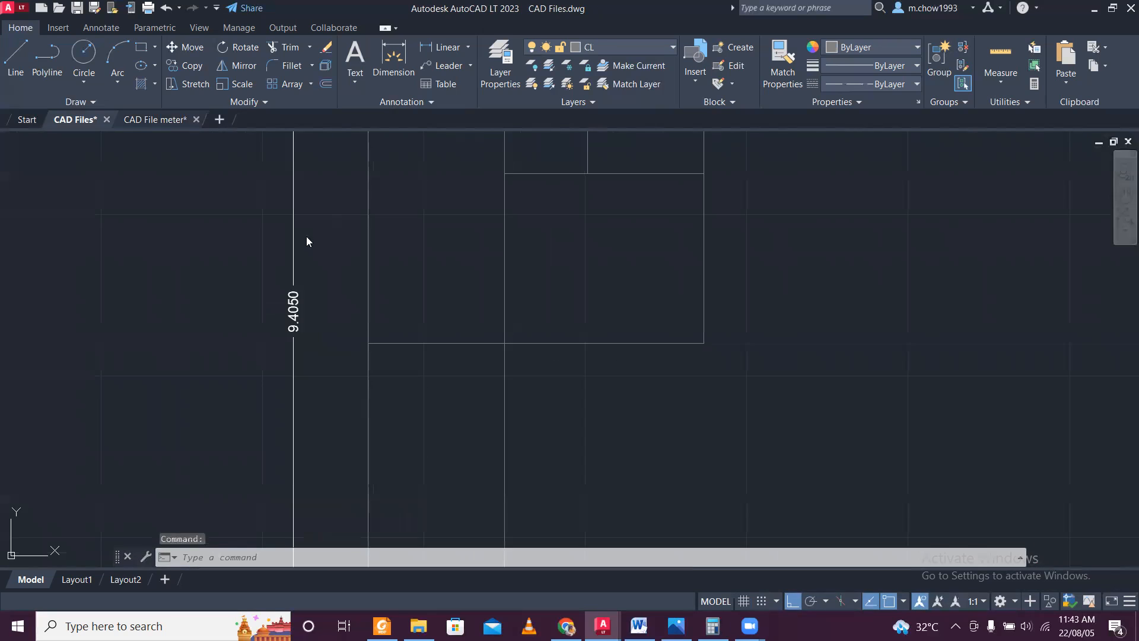
Delete the height dimension beside the aligned center lines.
scroll(307, 241, "down", 4)
middle_click_drag(305, 203, 341, 328)
left_click(337, 287)
left_click(338, 260)
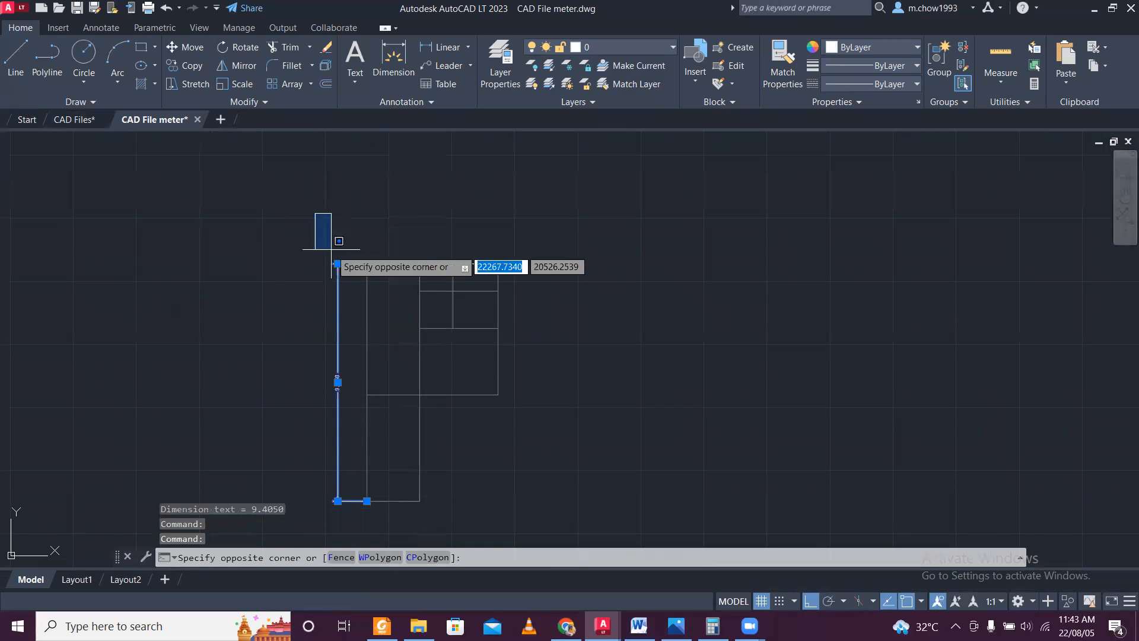
key("Escape")
left_click(352, 267)
left_click(289, 211)
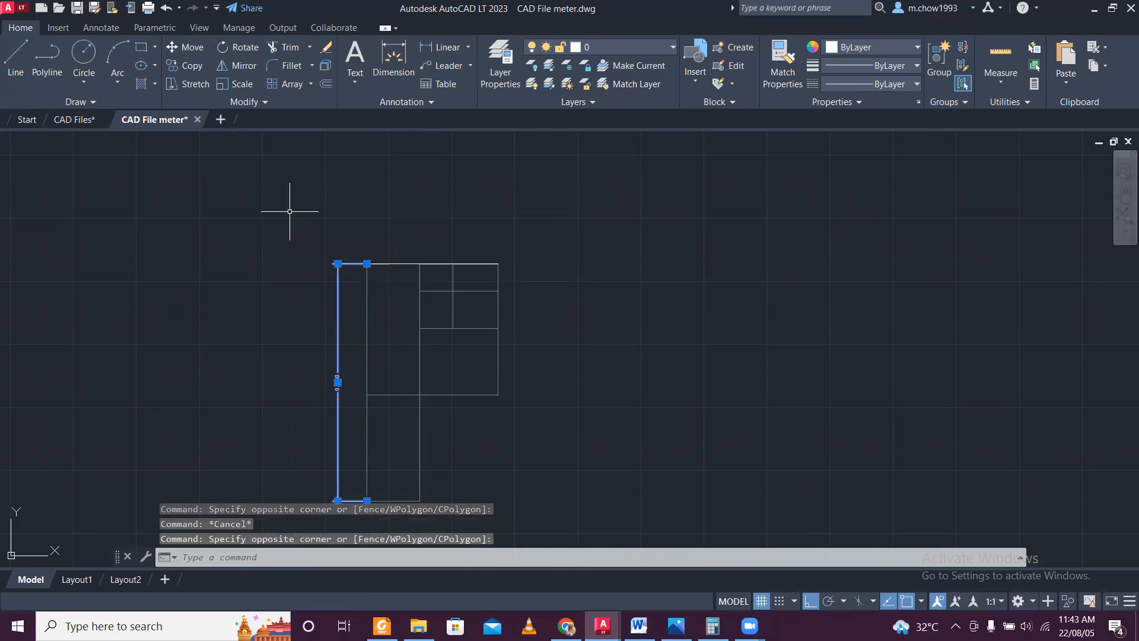
key("Delete")
Try to delete the reference line over the center lines' upper edge with a window selection, and undo the deletion.
scroll(481, 298, "up", 4)
left_click(184, 221)
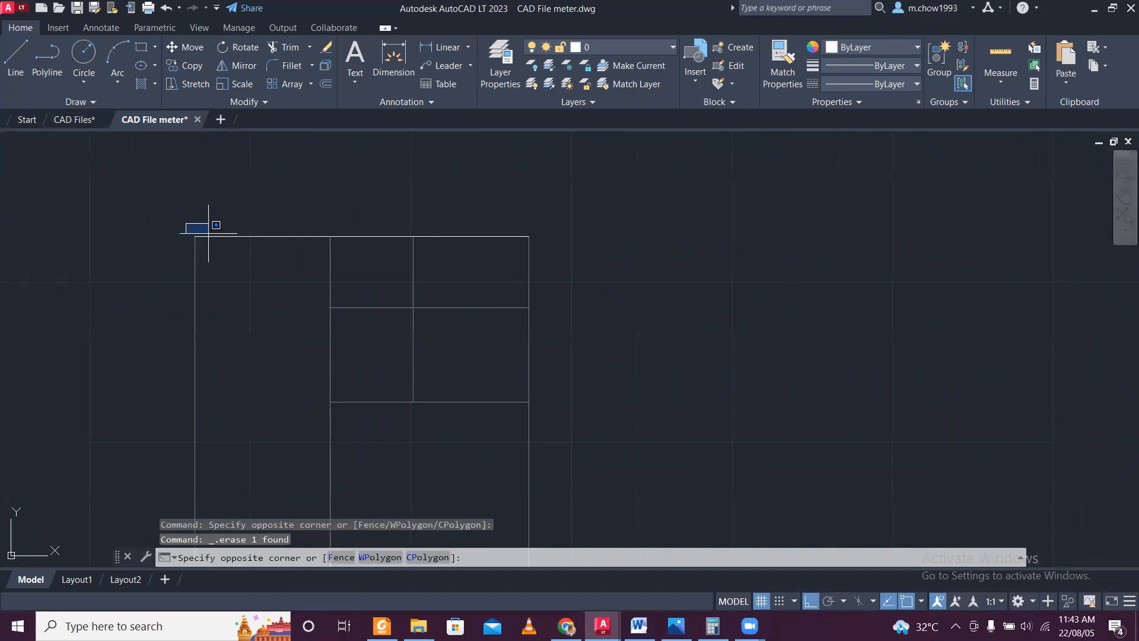
left_click(700, 256)
key("Delete")
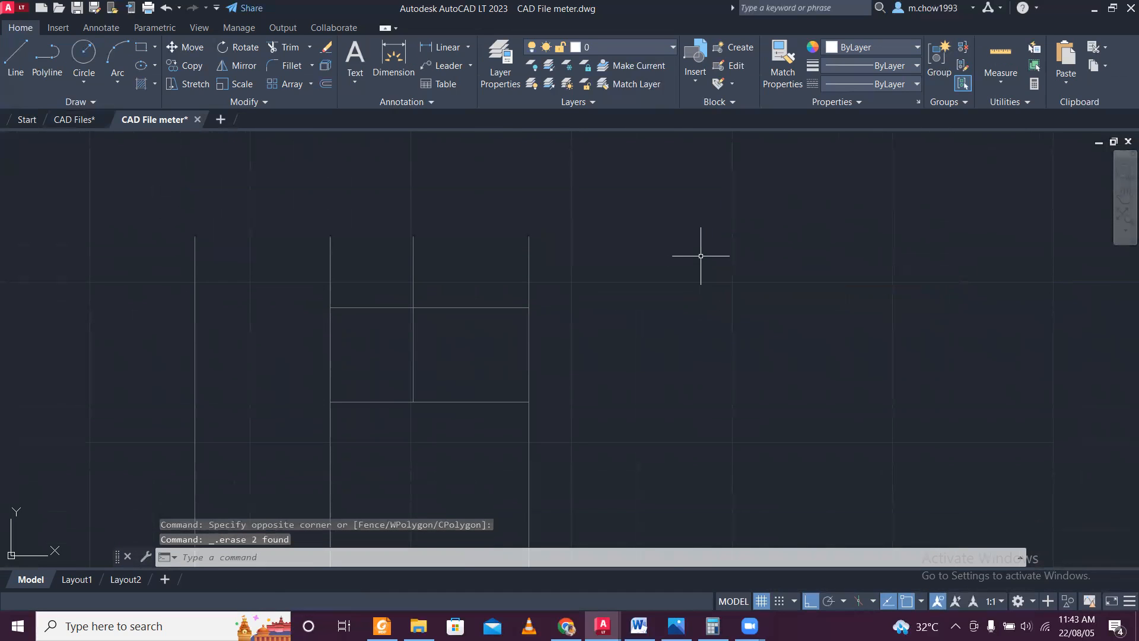
key("ctrl+z")
Stretch the white reference line's left end beyond the center lines' upper-left corner to isolate it, and delete that line.
scroll(217, 236, "up", 4)
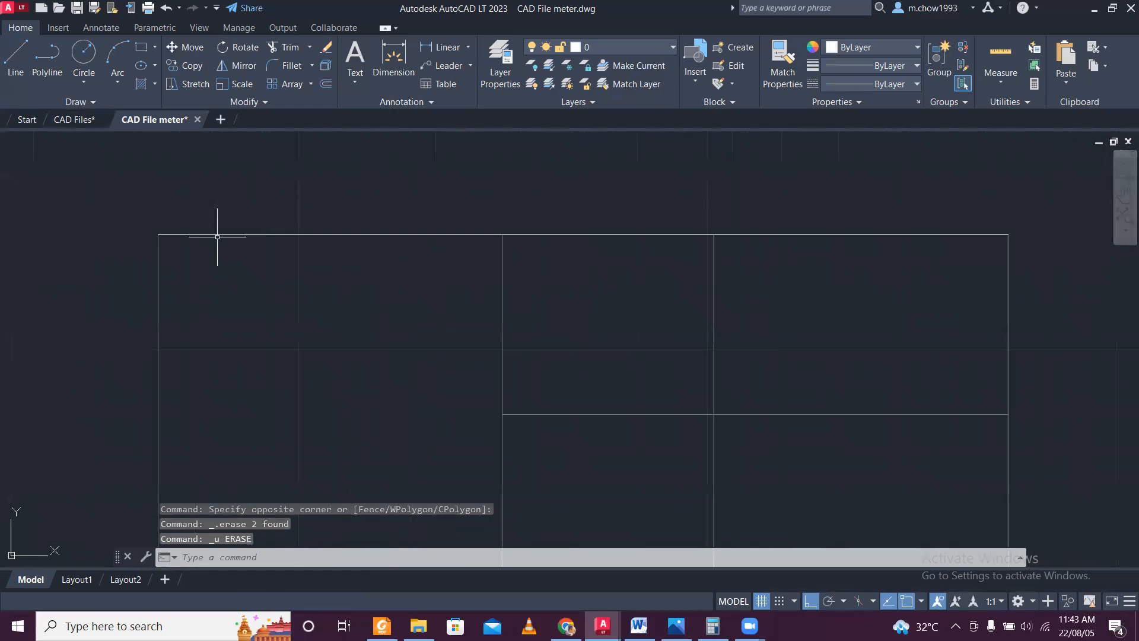
scroll(171, 228, "down", 4)
scroll(165, 224, "up", 4)
left_click(122, 215)
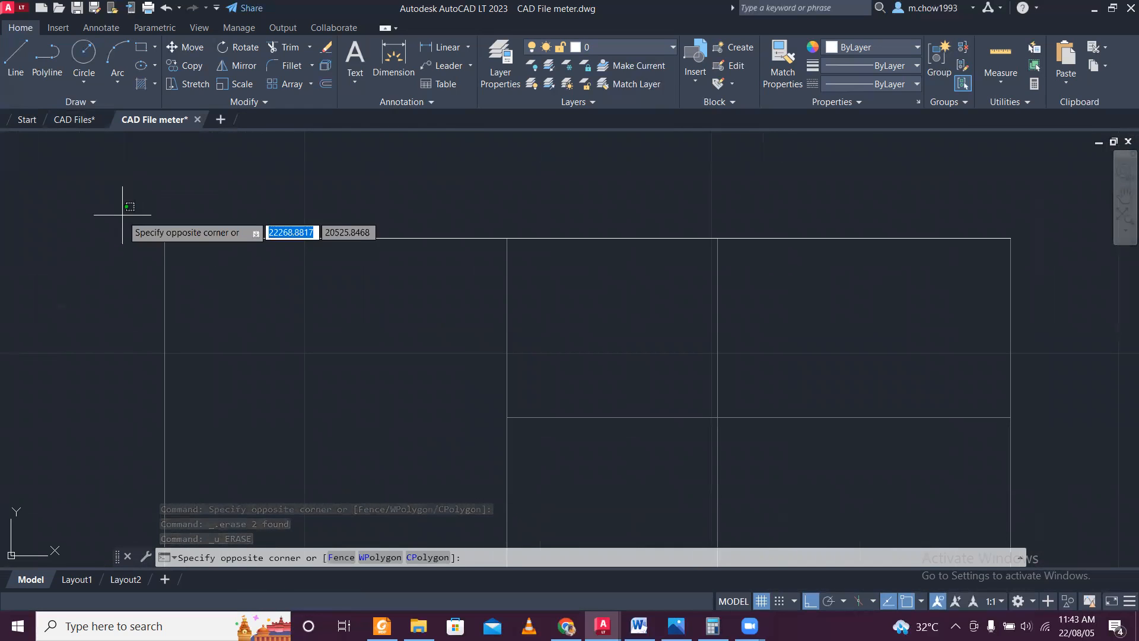
key("Escape")
left_click(165, 237)
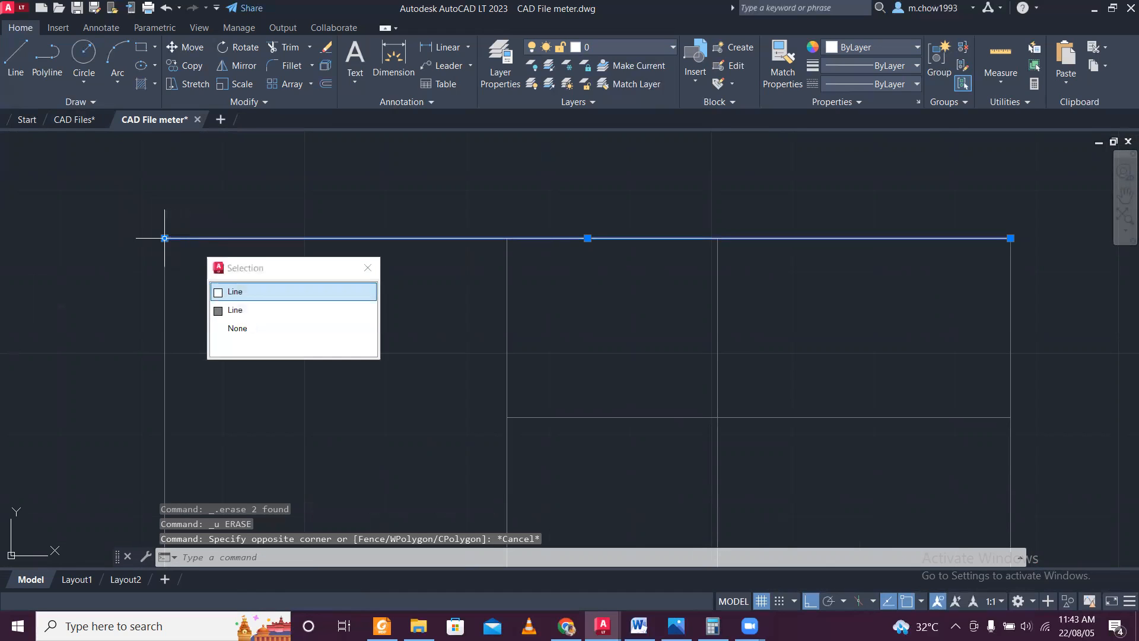
left_click(234, 295)
left_click(165, 238)
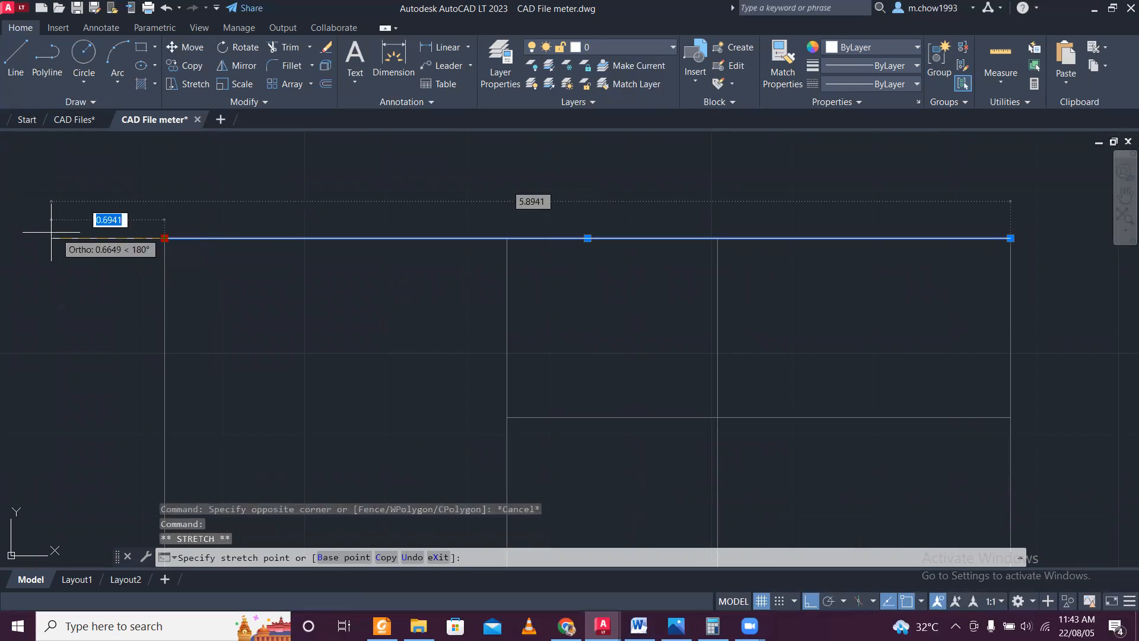
left_click(44, 235)
left_click(92, 262)
left_click(30, 183)
key("Delete")
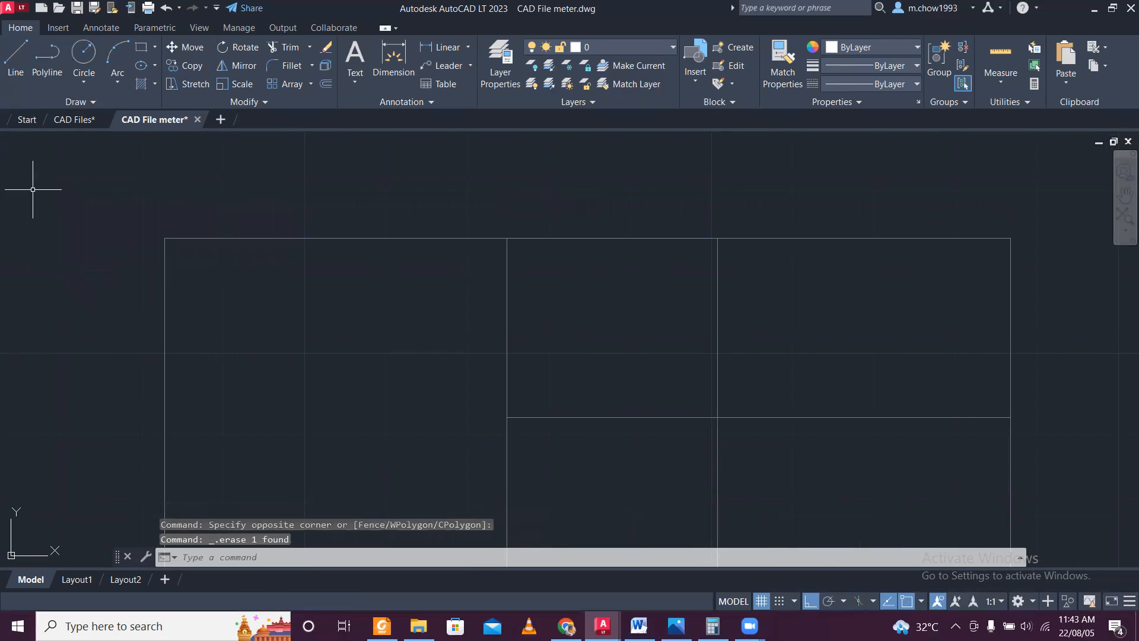
Delete the layers 05 - FURNITURE, cad-block.com and Column by name with the LAYDEL command.
scroll(19, 175, "down", 10)
middle_click_drag(46, 183, 291, 211)
left_click(643, 47)
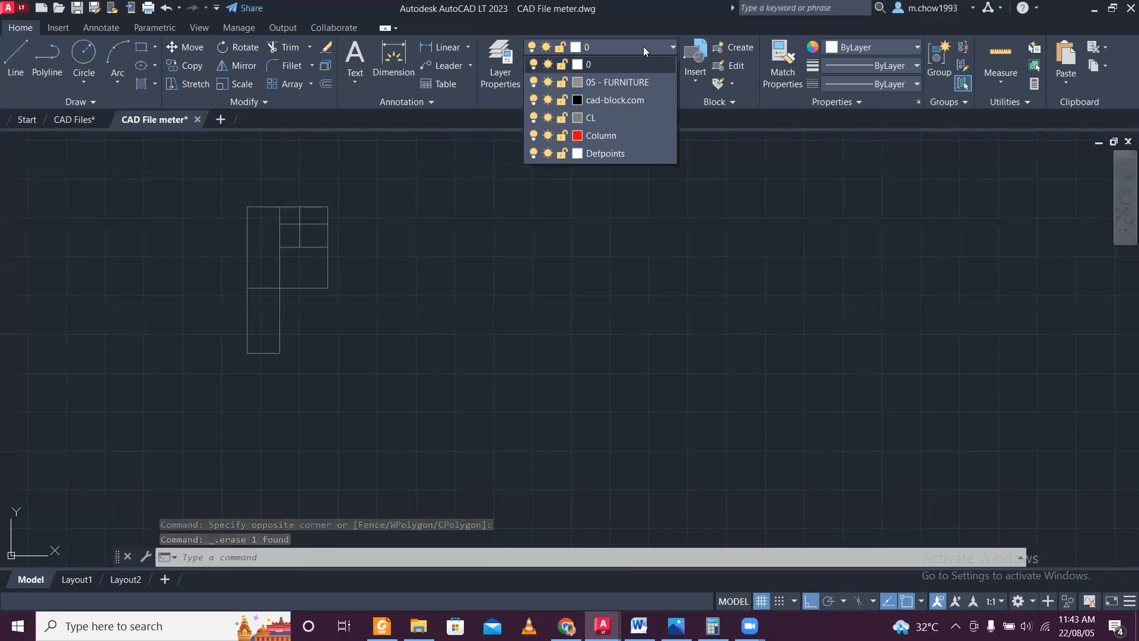
left_click(647, 51)
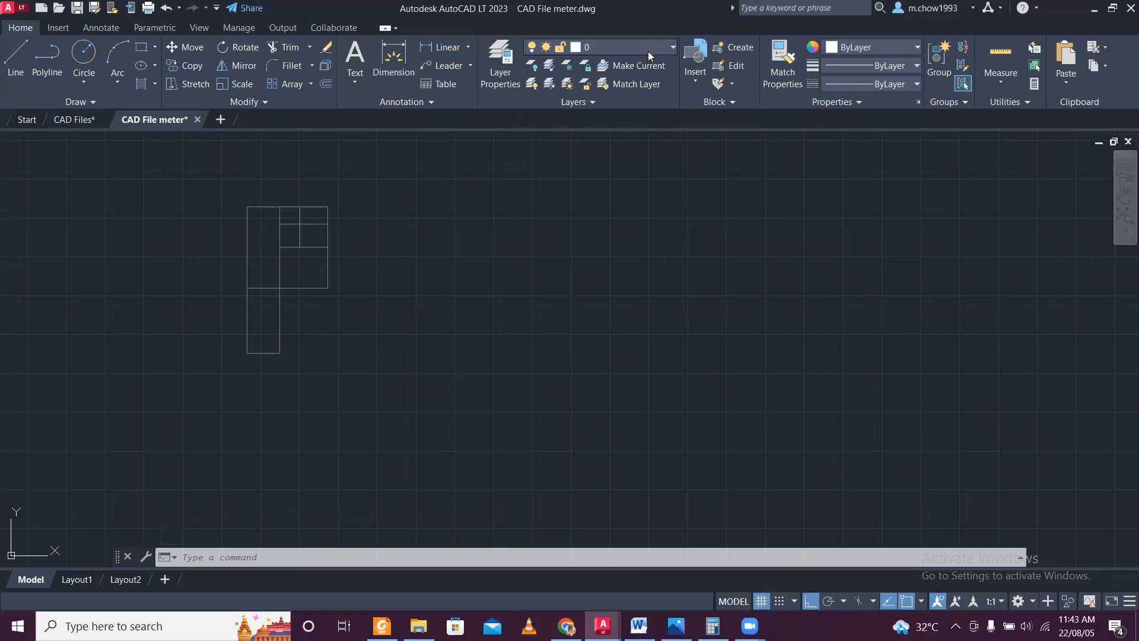
left_click(409, 561)
type("laydel")
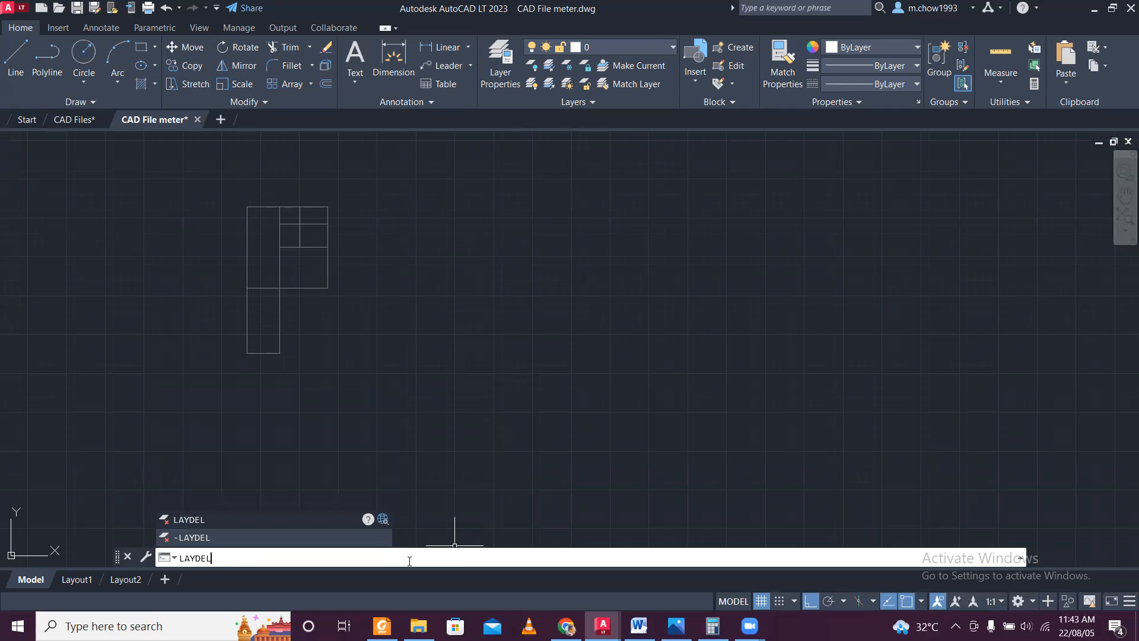
key("Return")
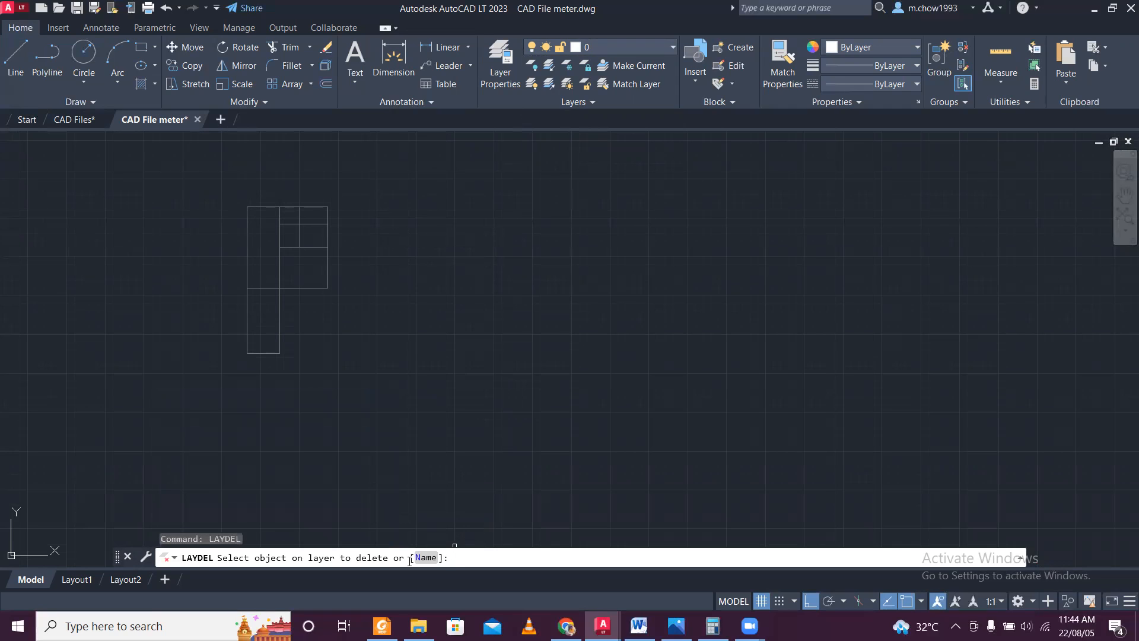
left_click(420, 559)
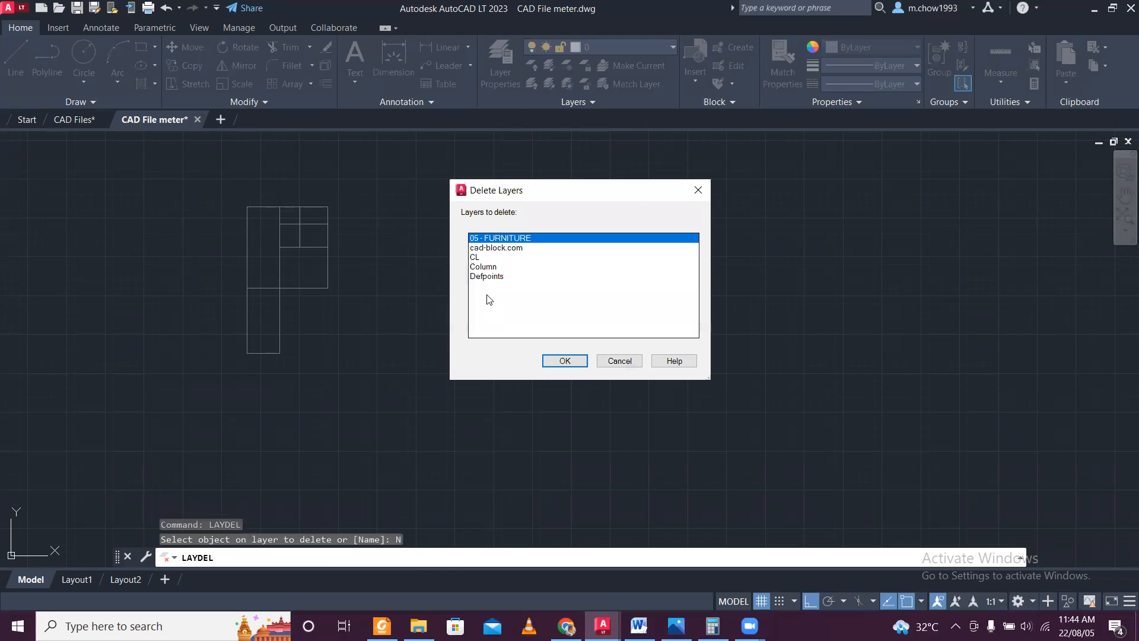
left_click(492, 267)
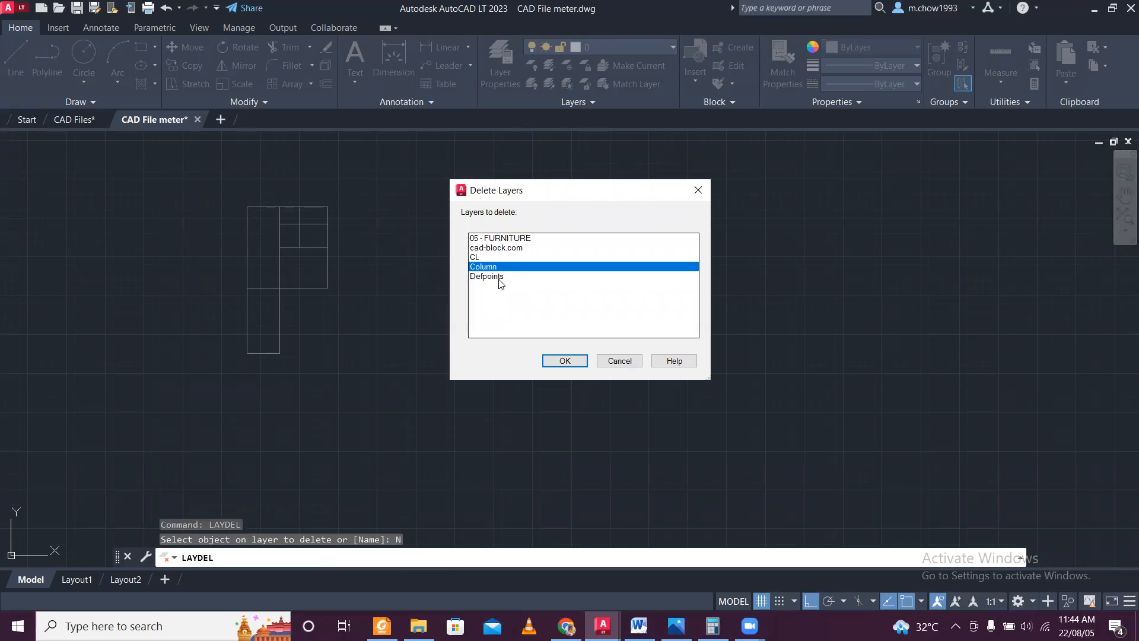
left_click(512, 248, "ctrl")
left_click(516, 239, "ctrl")
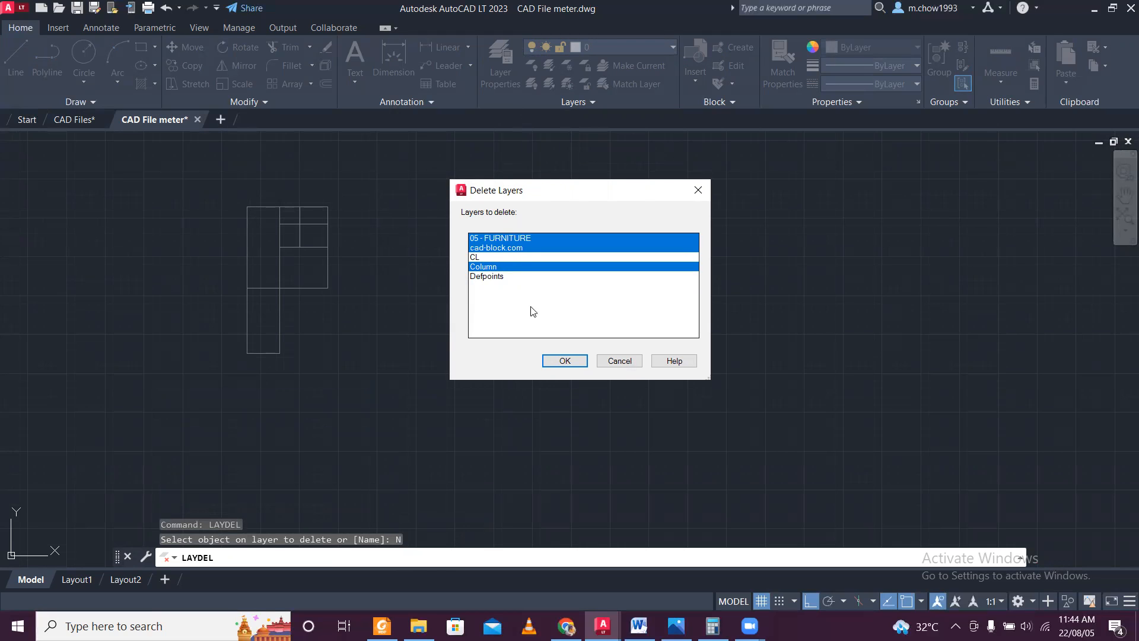
left_click(561, 360)
left_click(624, 337)
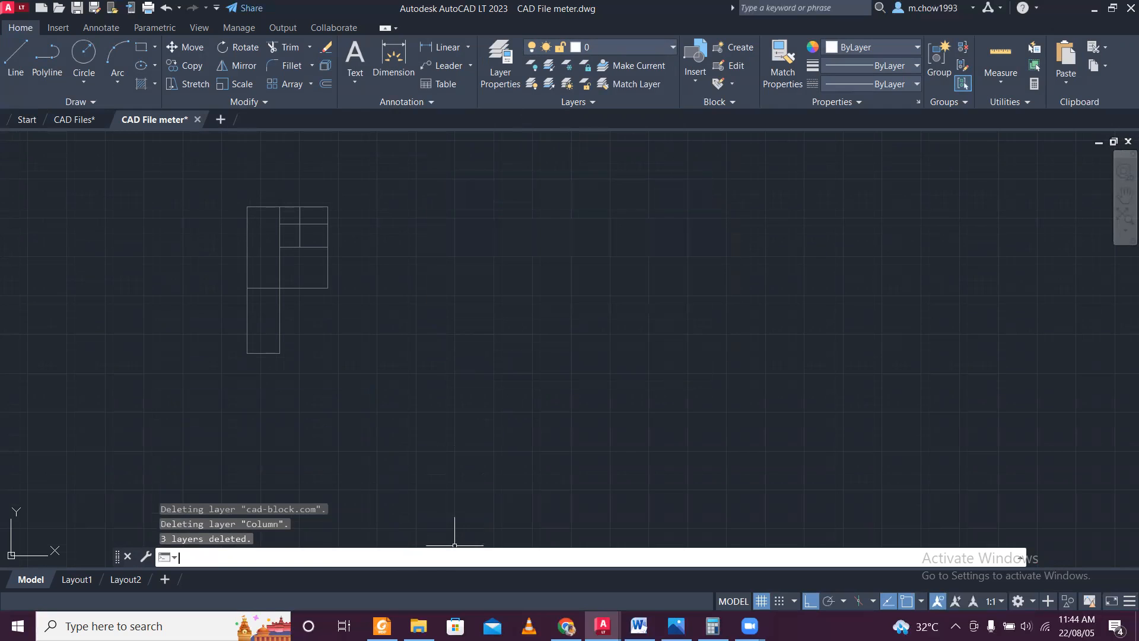
Review the remaining layers and the original plan in CAD Files, returning to the CAD File meter drawing.
left_click(660, 49)
left_click(660, 48)
left_click(76, 119)
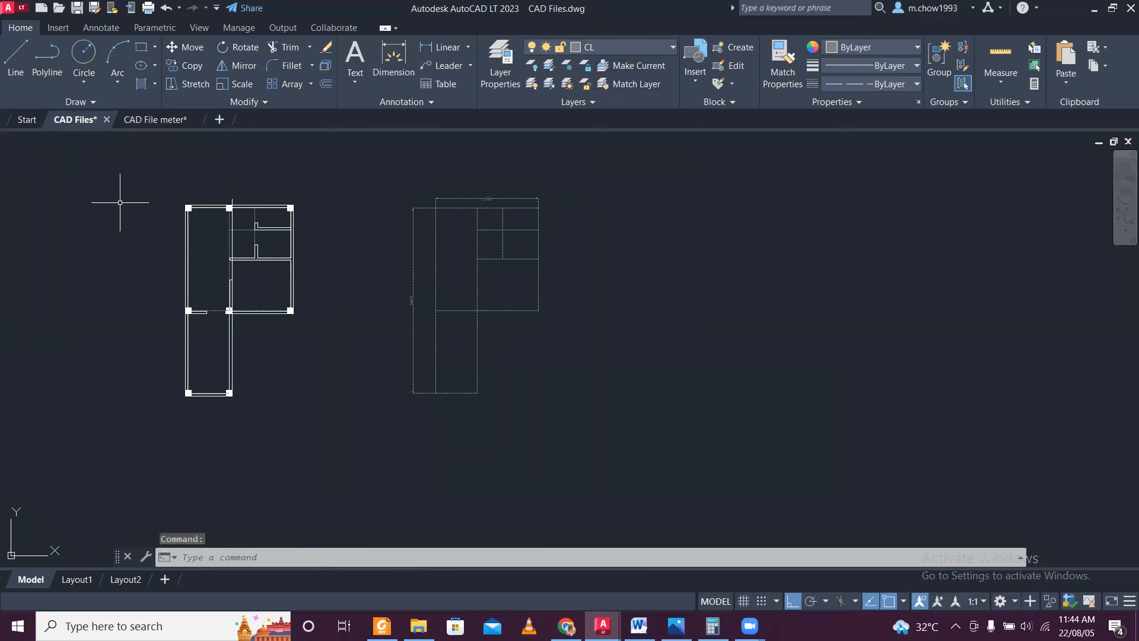
left_click(156, 119)
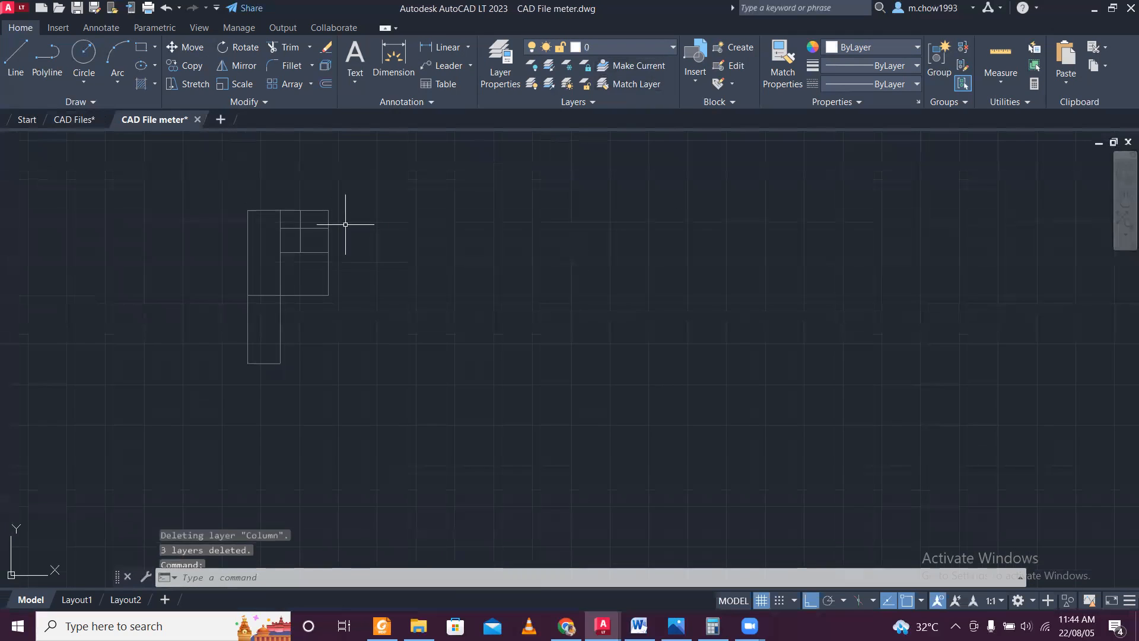
scroll(261, 224, "up", 2)
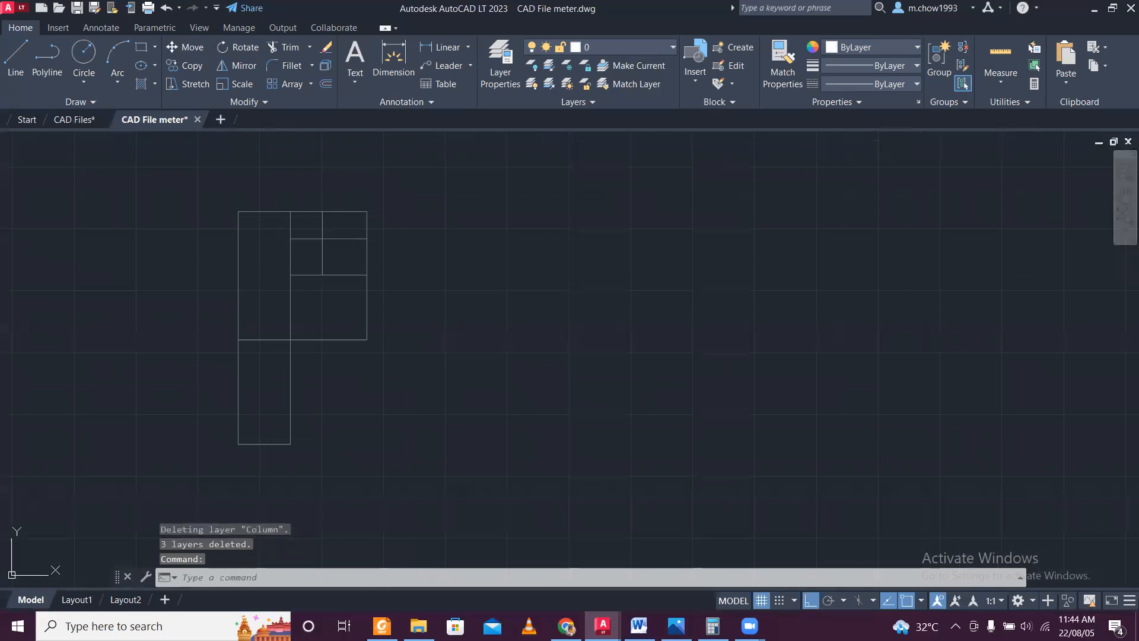
Save the drawing and export it with DXFOUT as CAD File meter.dxf in AutoCAD 2000/LT2000 DXF format to the STAAD VIDEO folder.
key("ctrl+s")
scroll(354, 256, "down", 2)
scroll(312, 291, "down", 2)
middle_click_drag(312, 291, 441, 297)
scroll(422, 306, "up", 2)
scroll(451, 317, "up", 2)
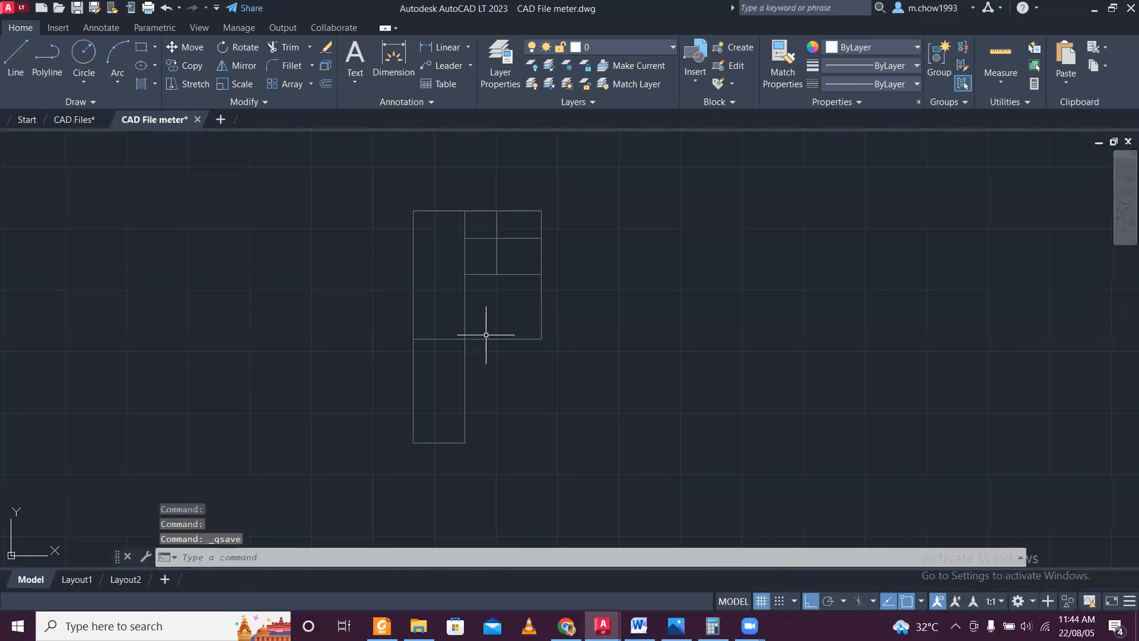
scroll(484, 334, "down", 2)
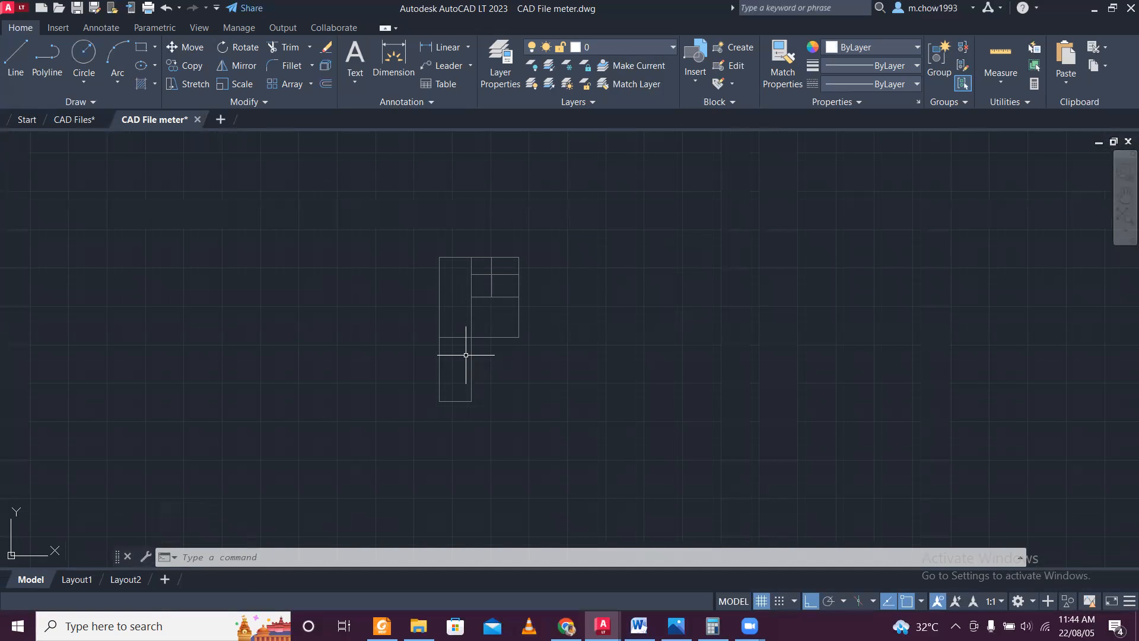
type("DXFOUT")
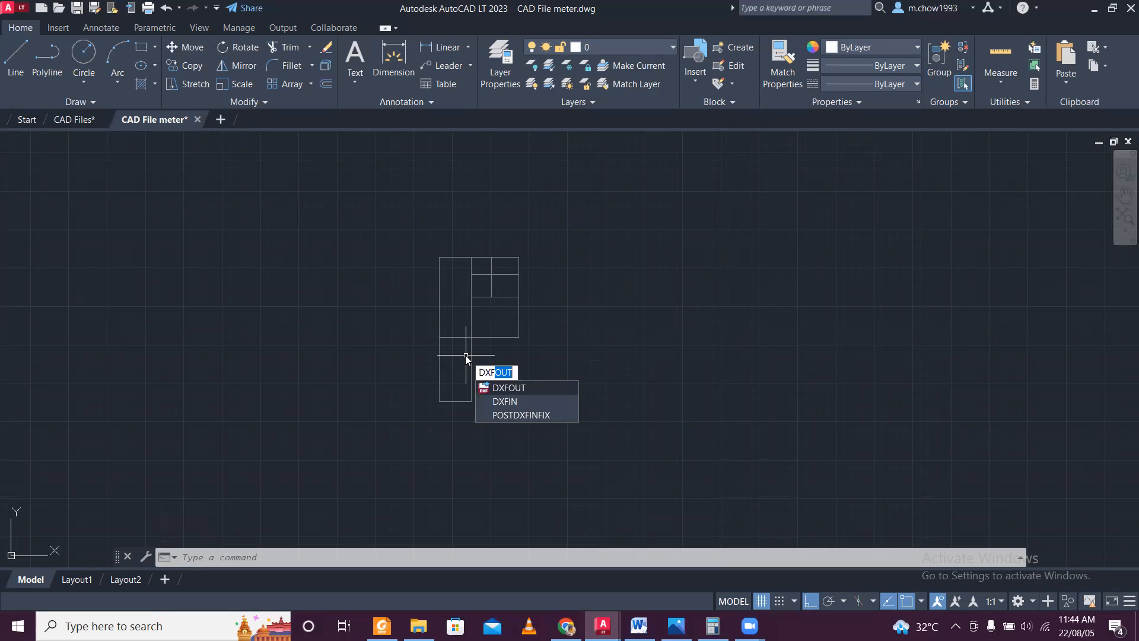
key("Return")
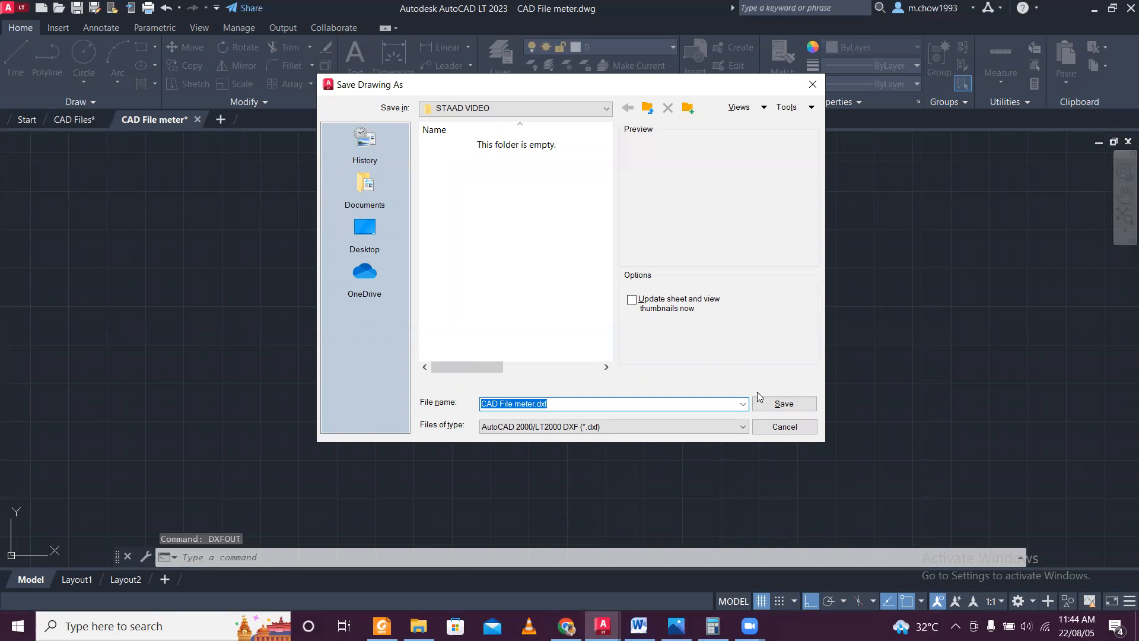
left_click(780, 408)
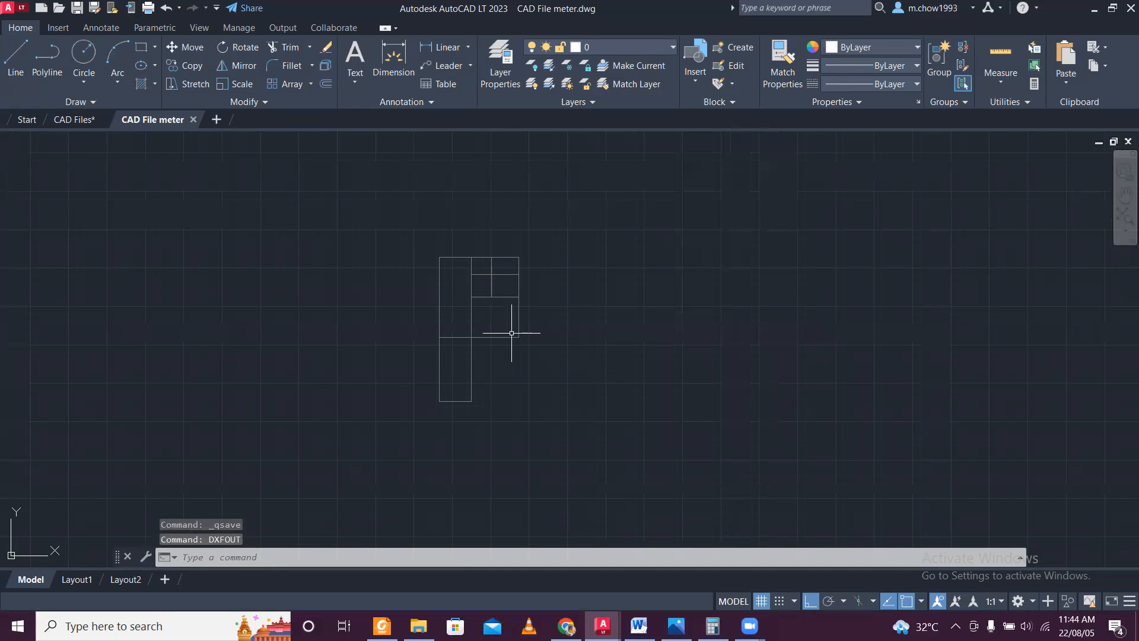
Switch to File Explorer and create a new folder named Staad File 1 inside the STAAD VIDEO folder.
left_click(1094, 9)
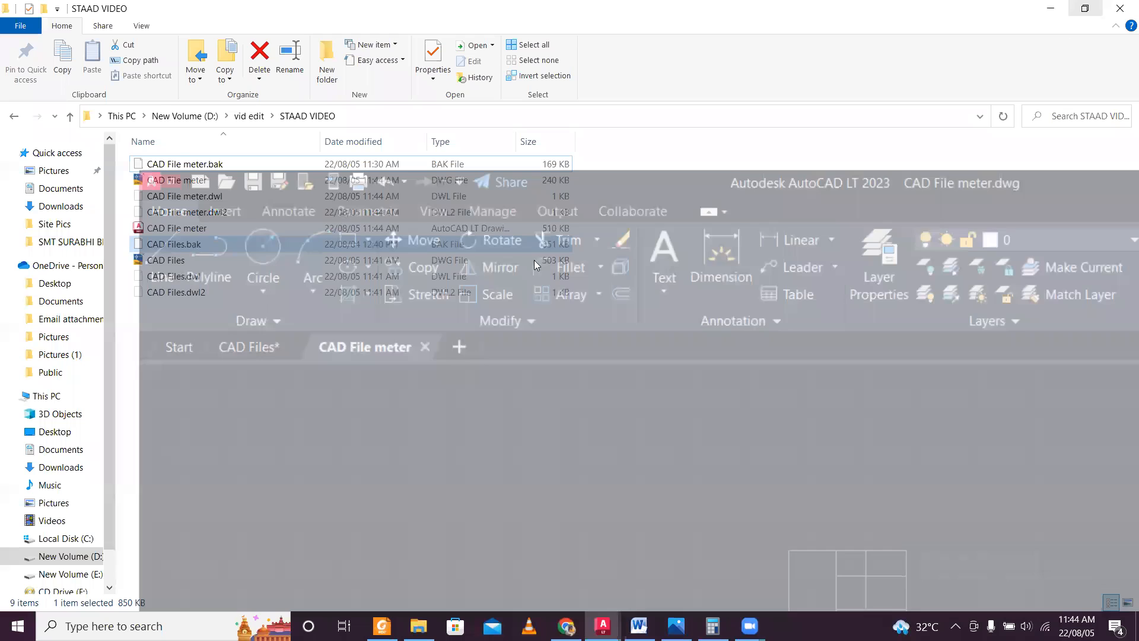
right_click(382, 341)
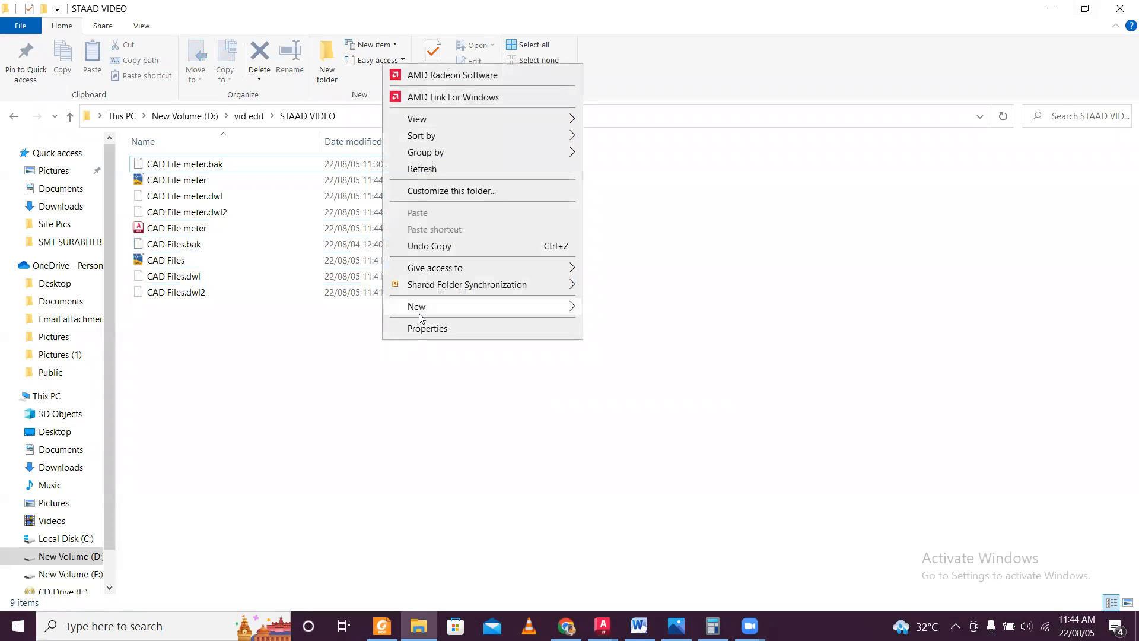
mouse_move(569, 307)
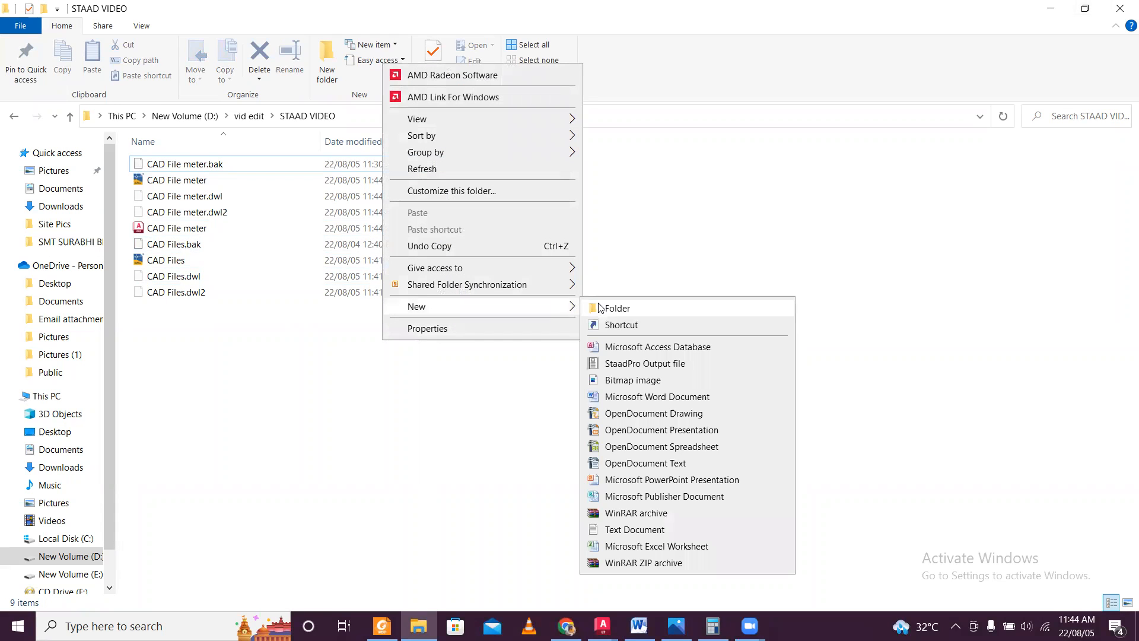
left_click(617, 308)
type("Staad File 1")
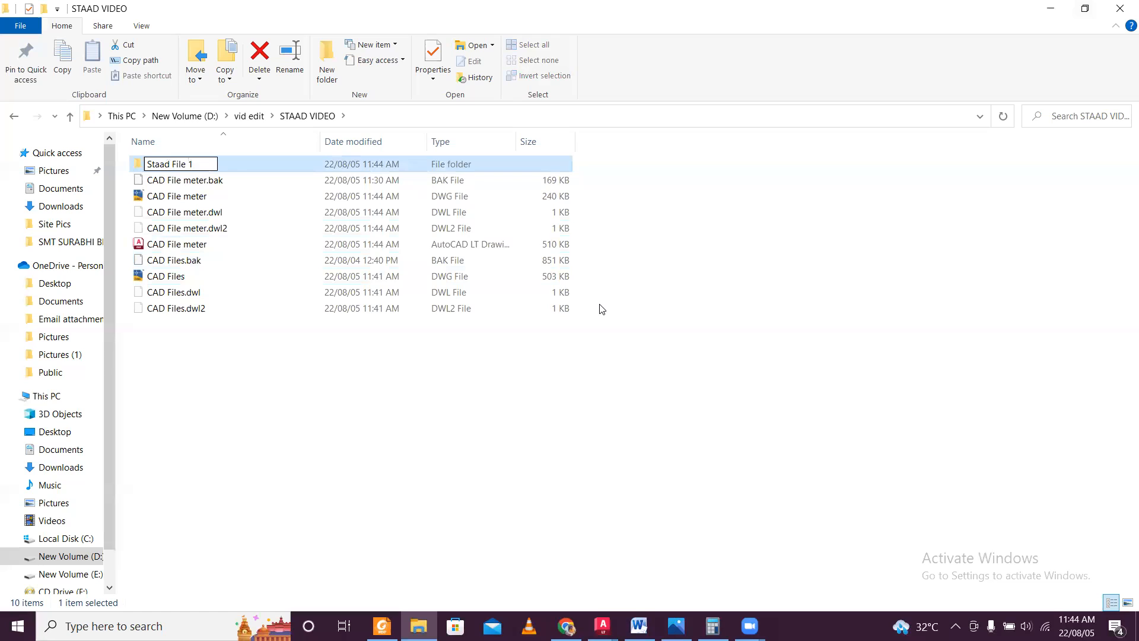
key("Return")
Examine the contents and full path of the Staad File 1 folder, and minimize File Explorer.
double_click(405, 165)
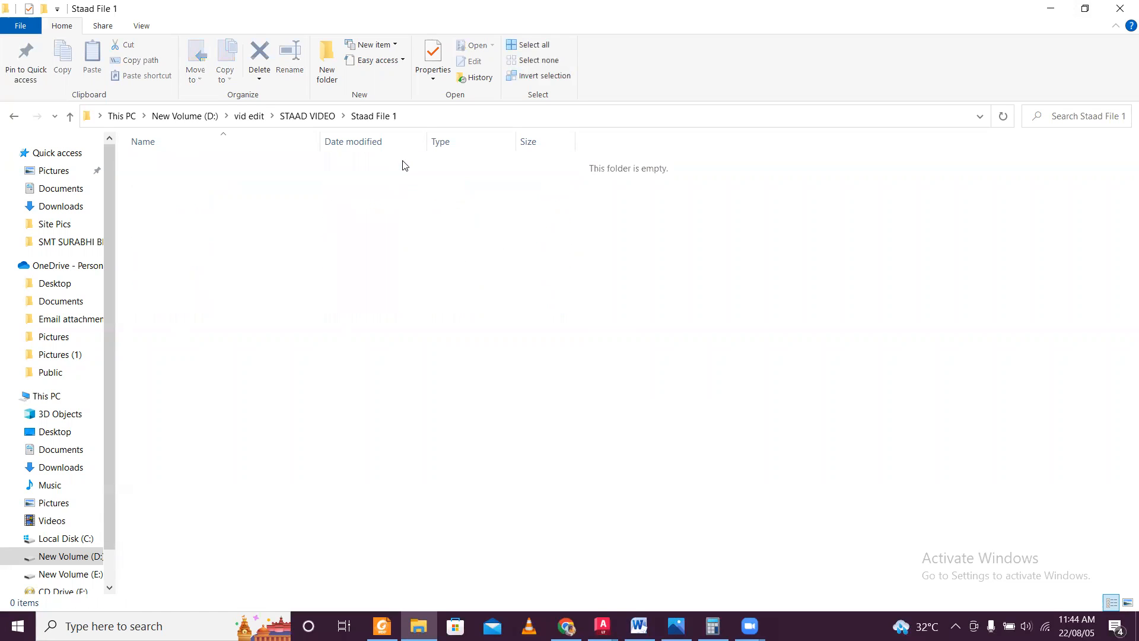
left_click(330, 118)
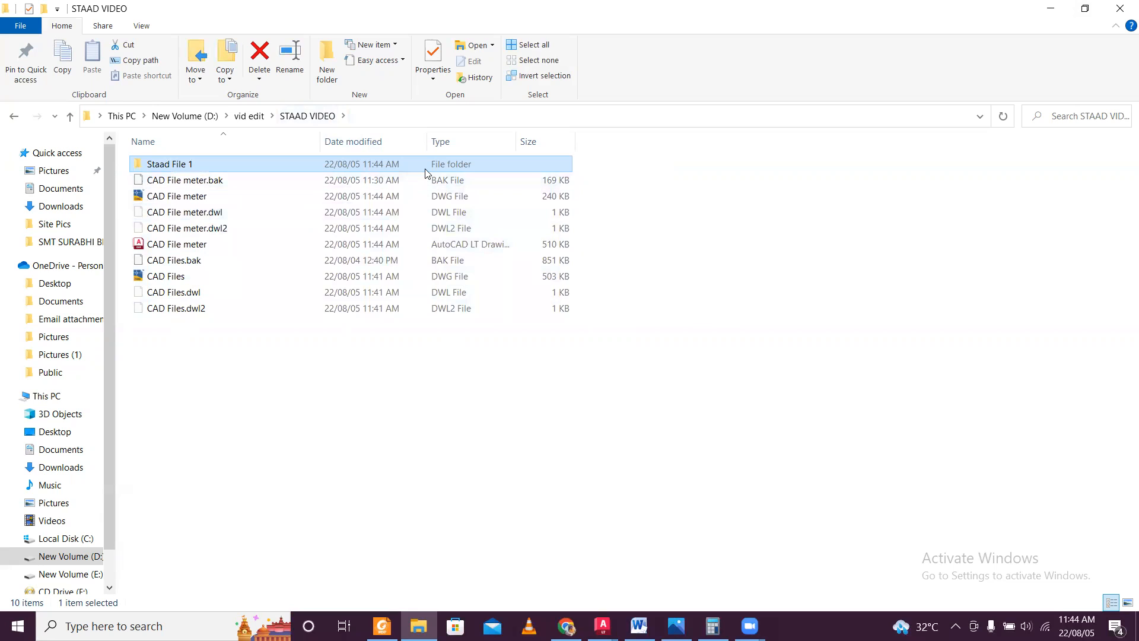
double_click(426, 169)
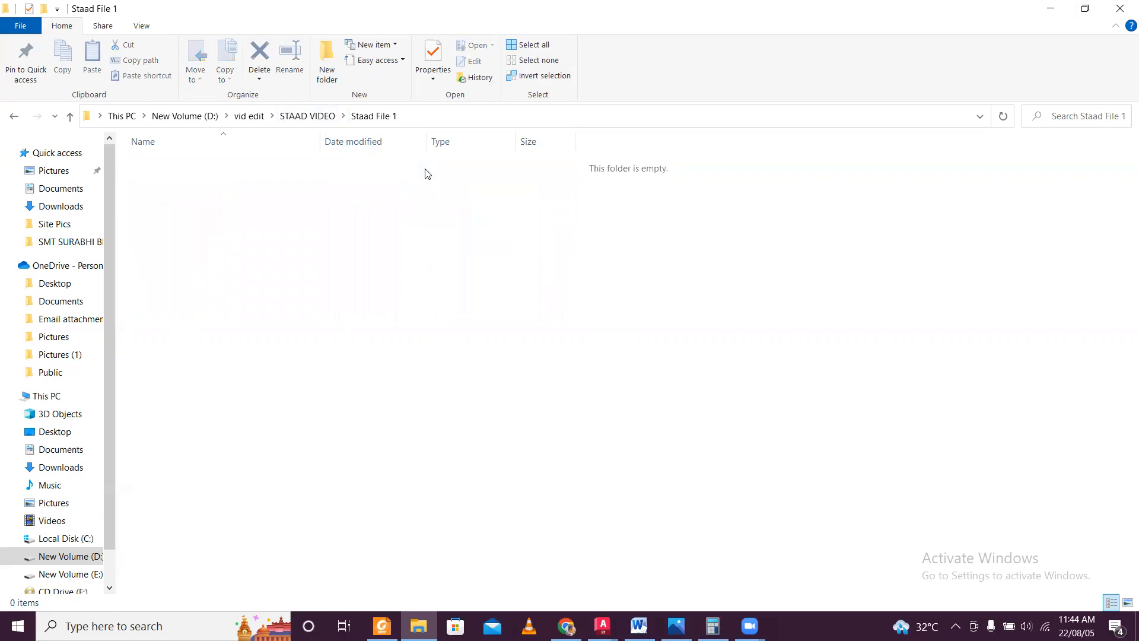
left_click(438, 116)
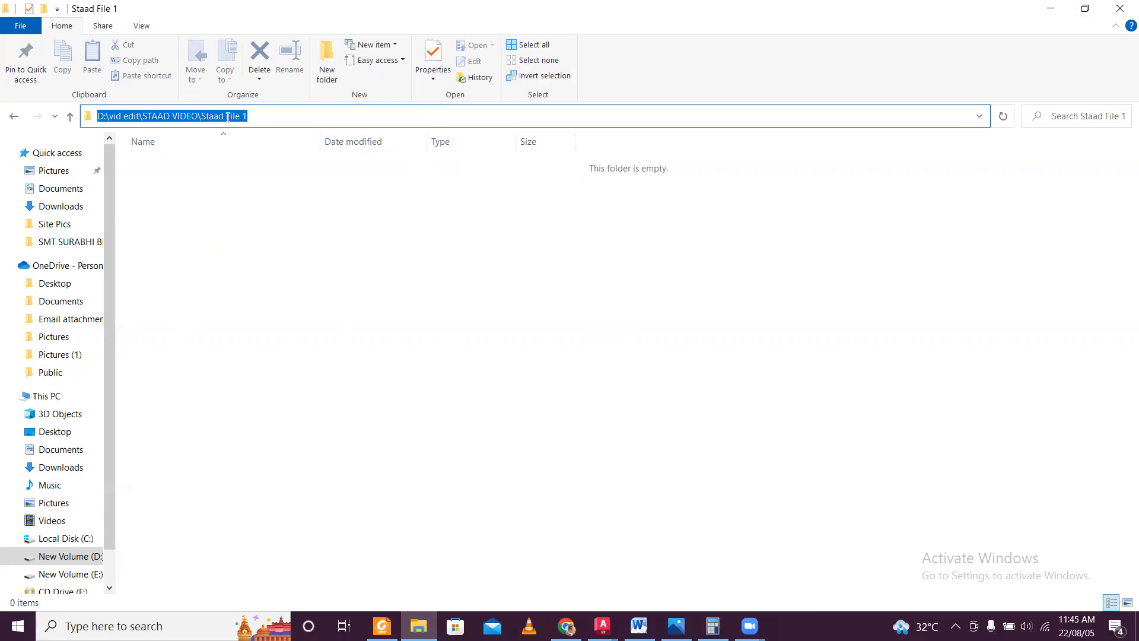
left_click(1052, 11)
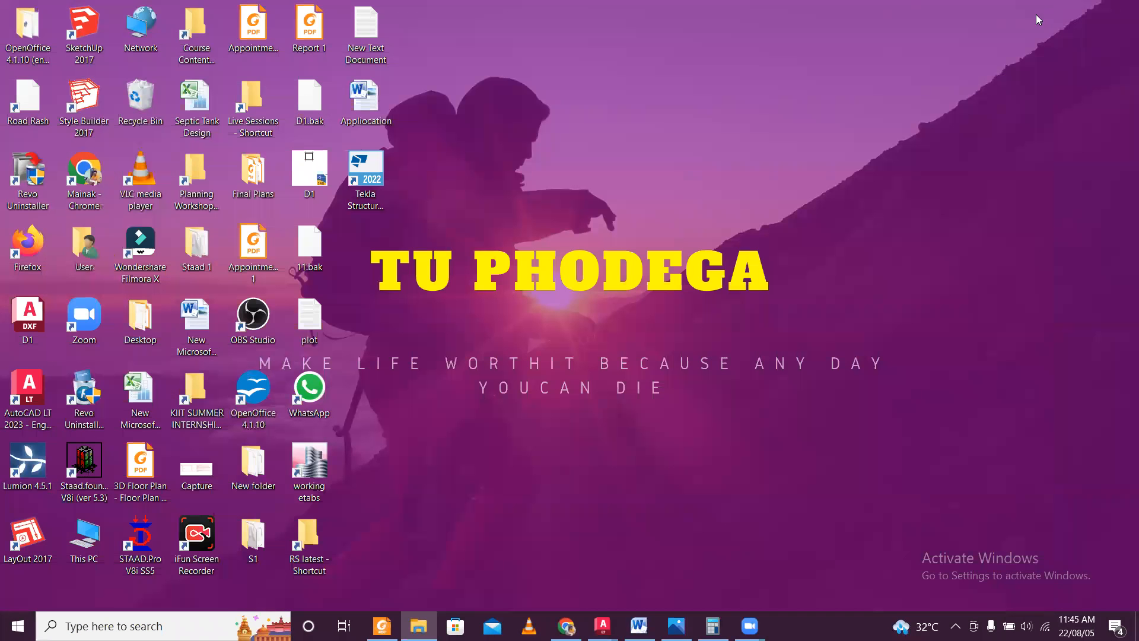
Launch STAAD.Pro V8i from the desktop and start a new project with the Space structure type.
right_click(150, 545)
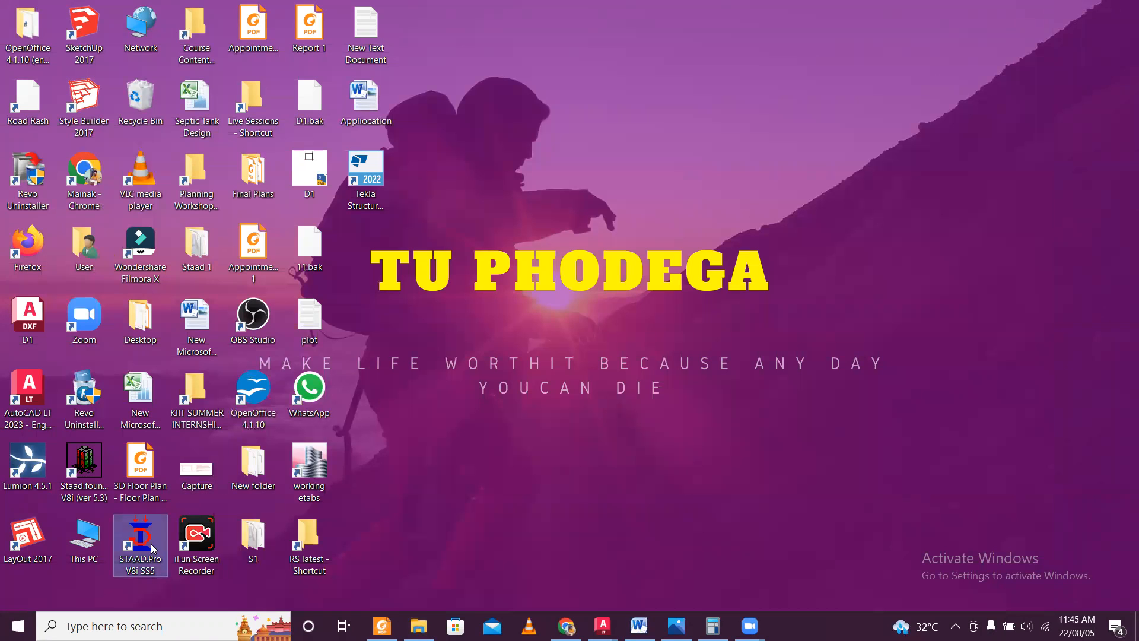
left_click(266, 208)
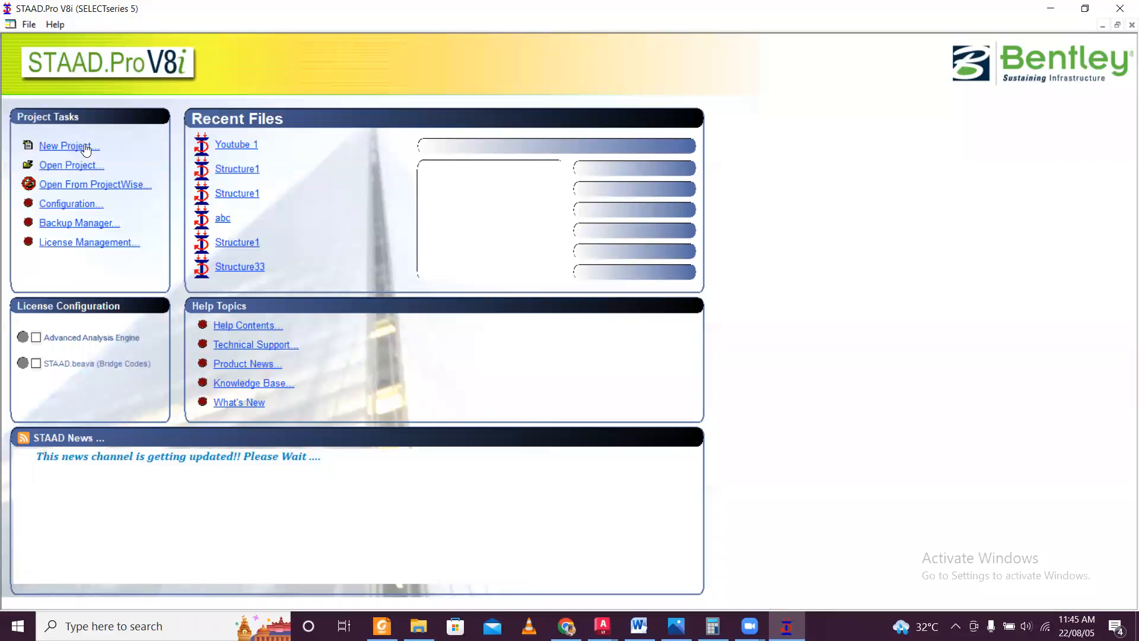
left_click(86, 147)
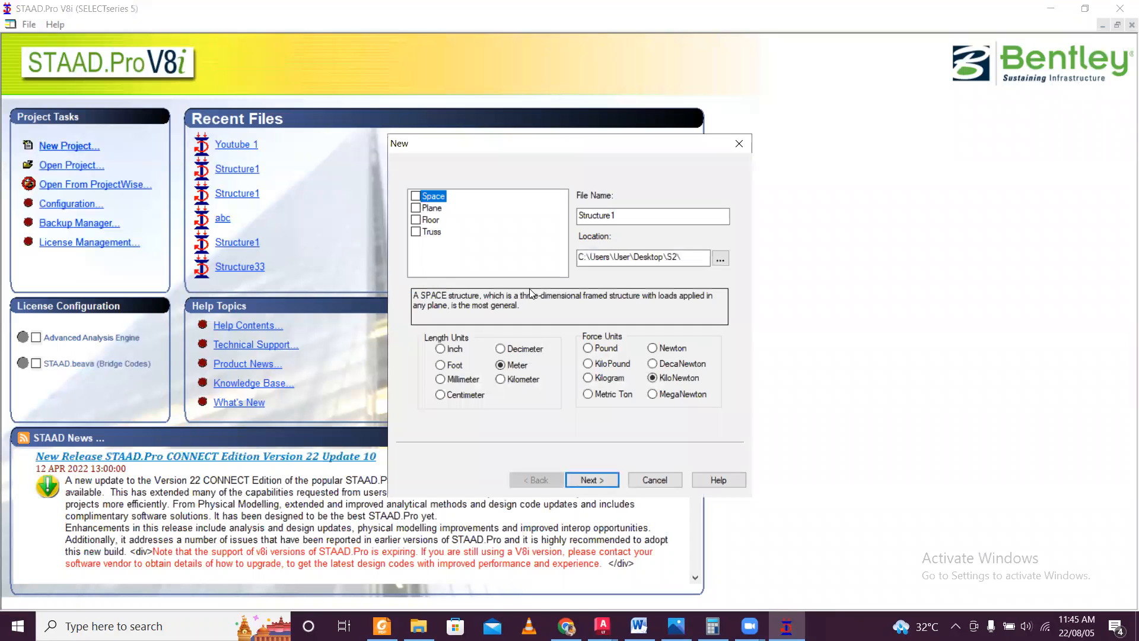
left_click(416, 197)
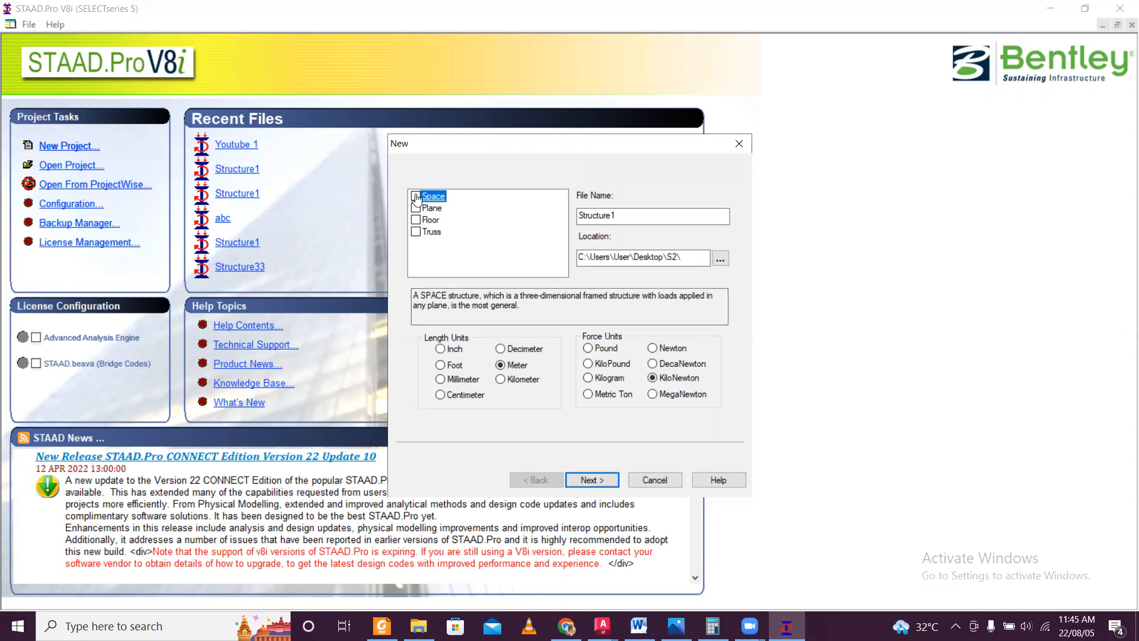
Set the new project's location to the folder D:\vid edit\STAAD VIDEO\Staad File 1.
left_click(719, 258)
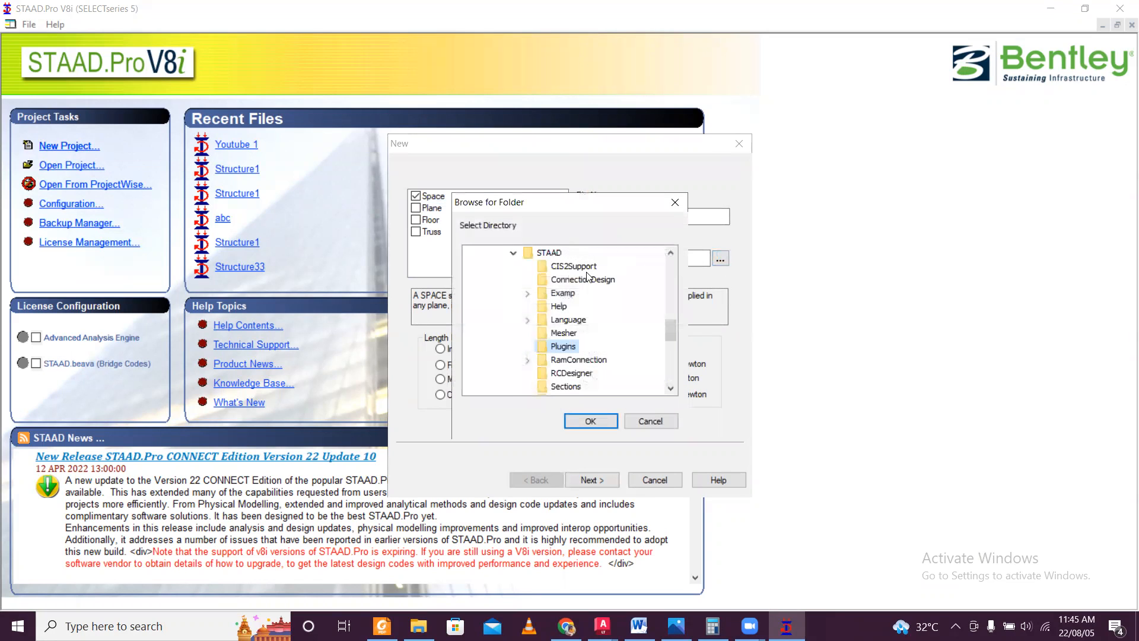
scroll(586, 304, "up", 10)
scroll(586, 304, "down", 3)
scroll(586, 302, "down", 10)
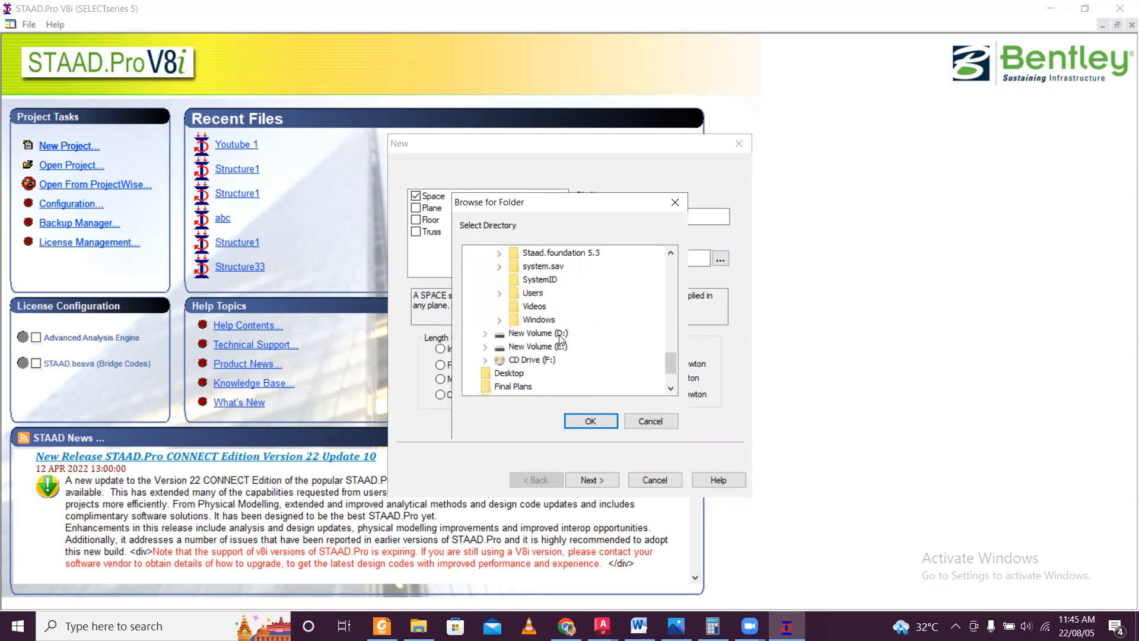
double_click(556, 332)
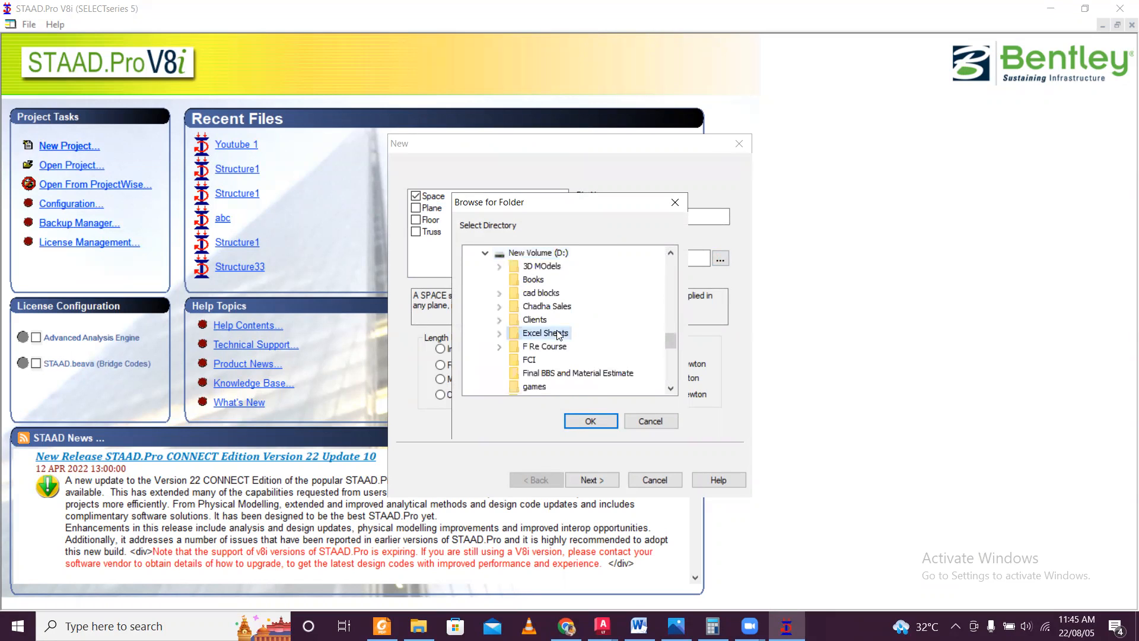
scroll(545, 350, "down", 5)
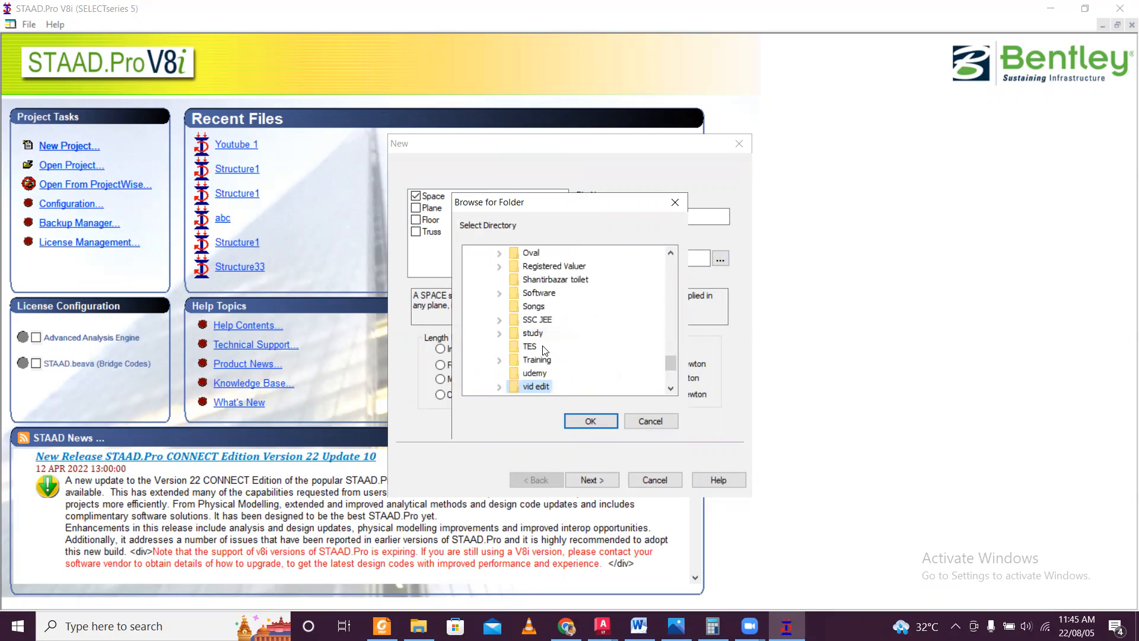
double_click(540, 387)
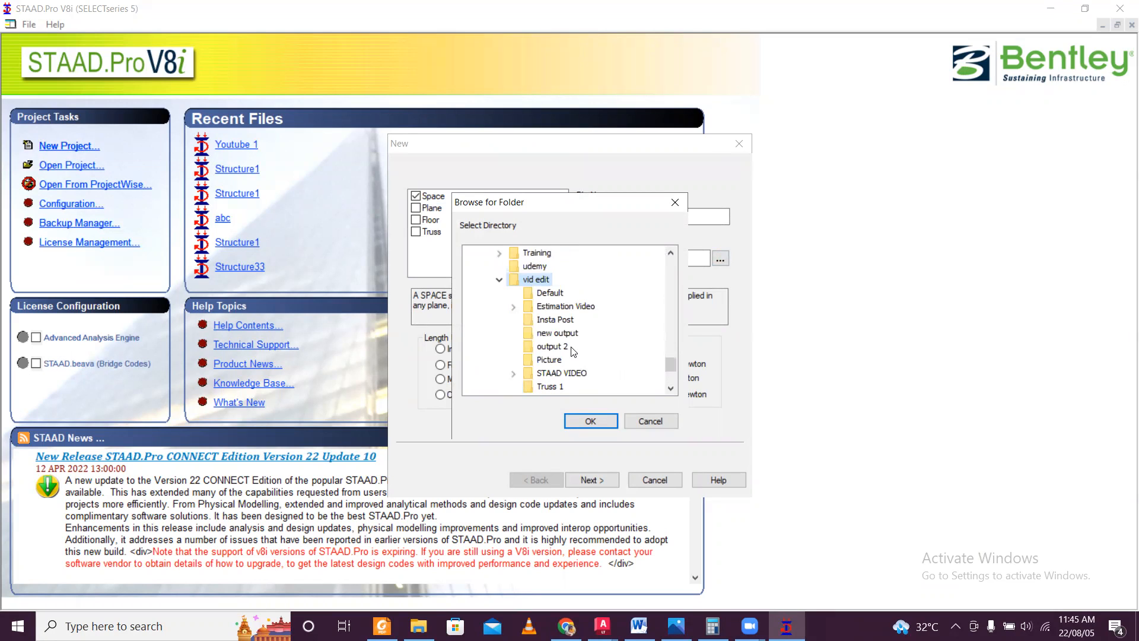
scroll(572, 352, "down", 1)
double_click(569, 334)
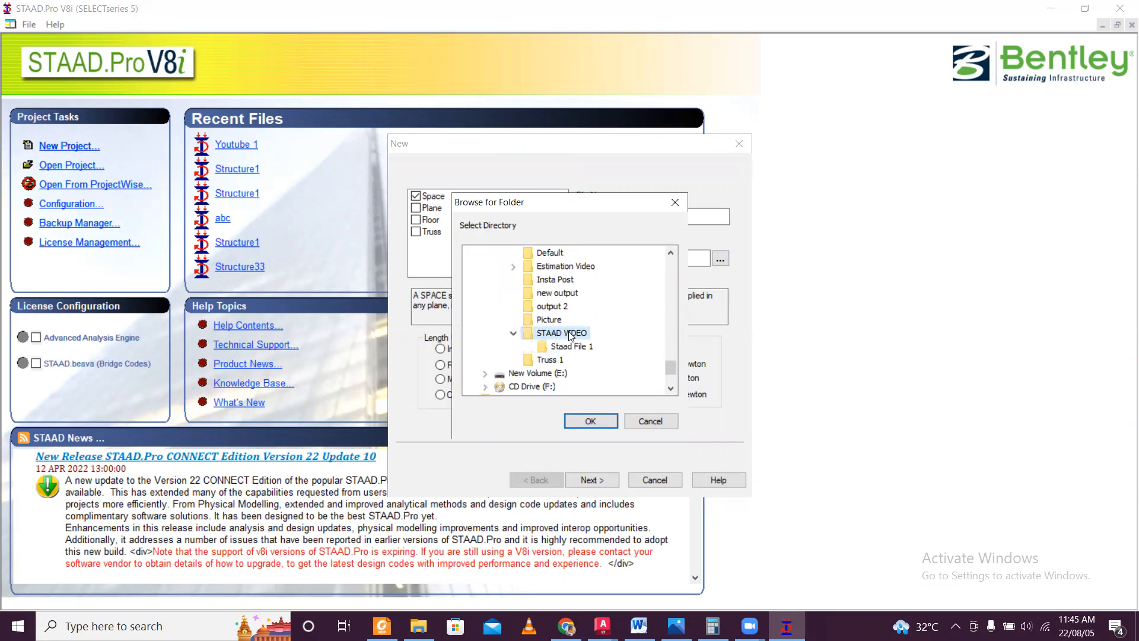
left_click(571, 346)
left_click(596, 420)
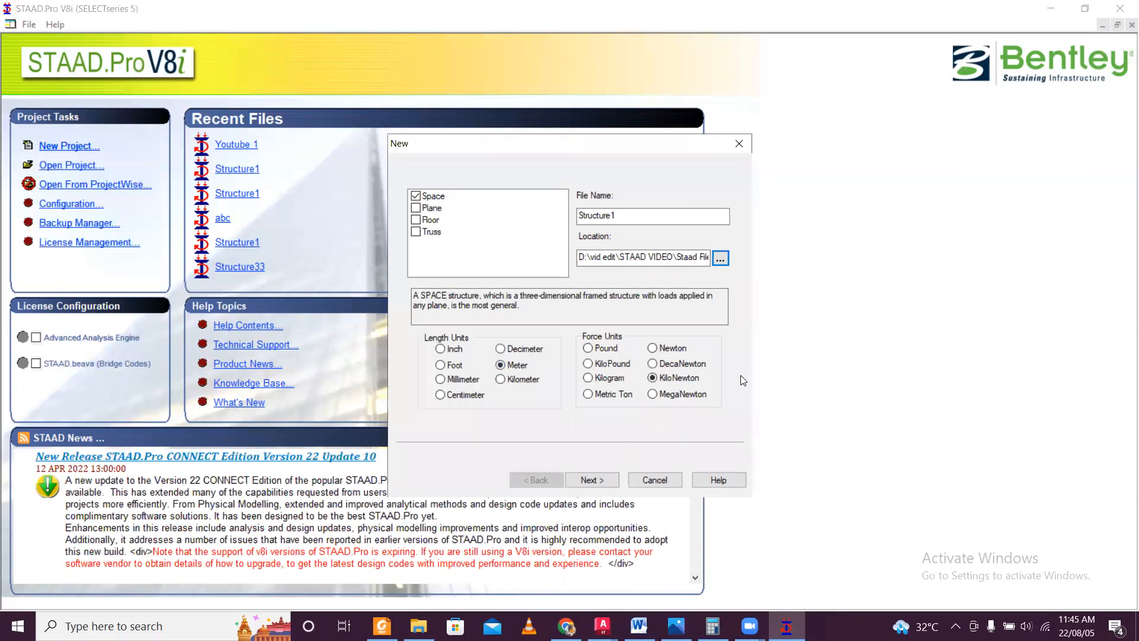
Finish creating the Structure1 project with Add Beam as the starting task, and close the Snap Node/Beam grid.
left_click_drag(623, 145, 634, 75)
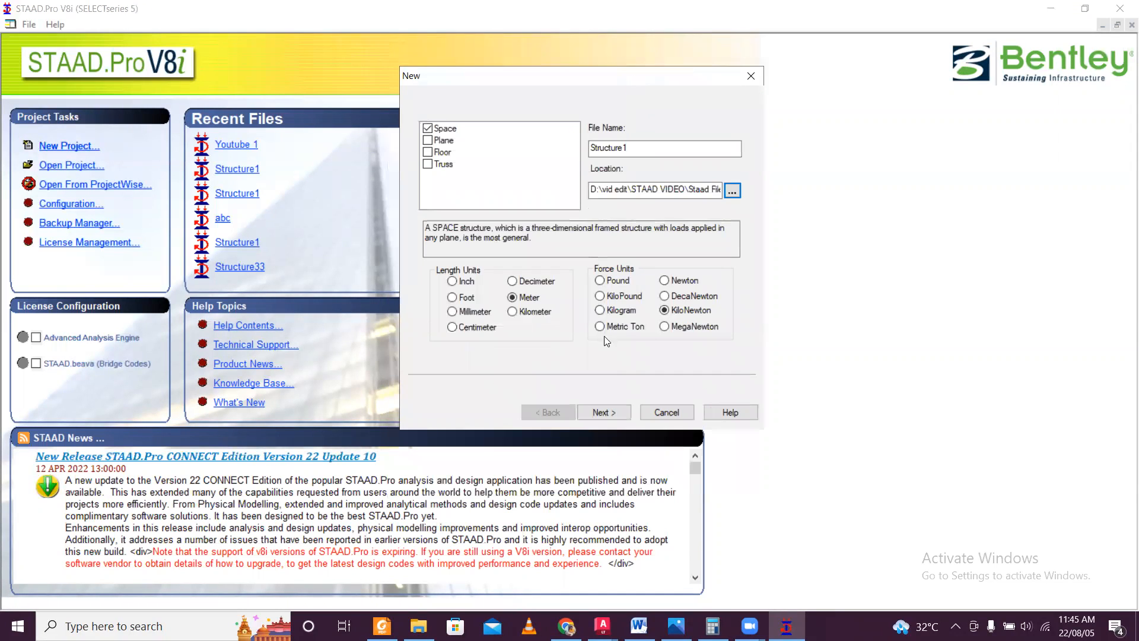
left_click(605, 409)
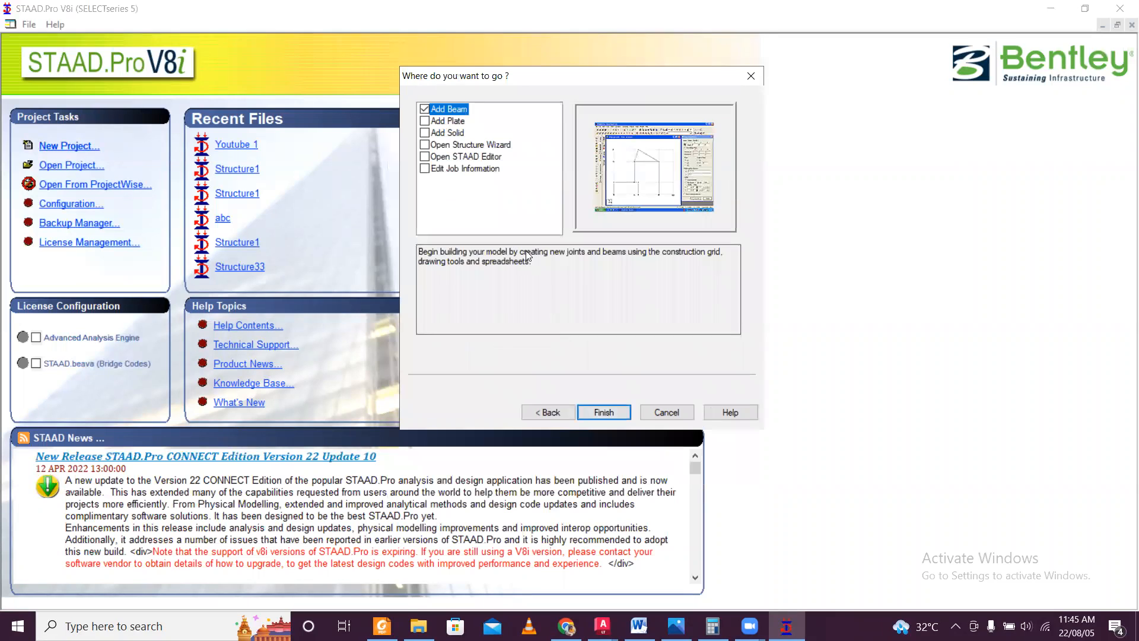
left_click(611, 412)
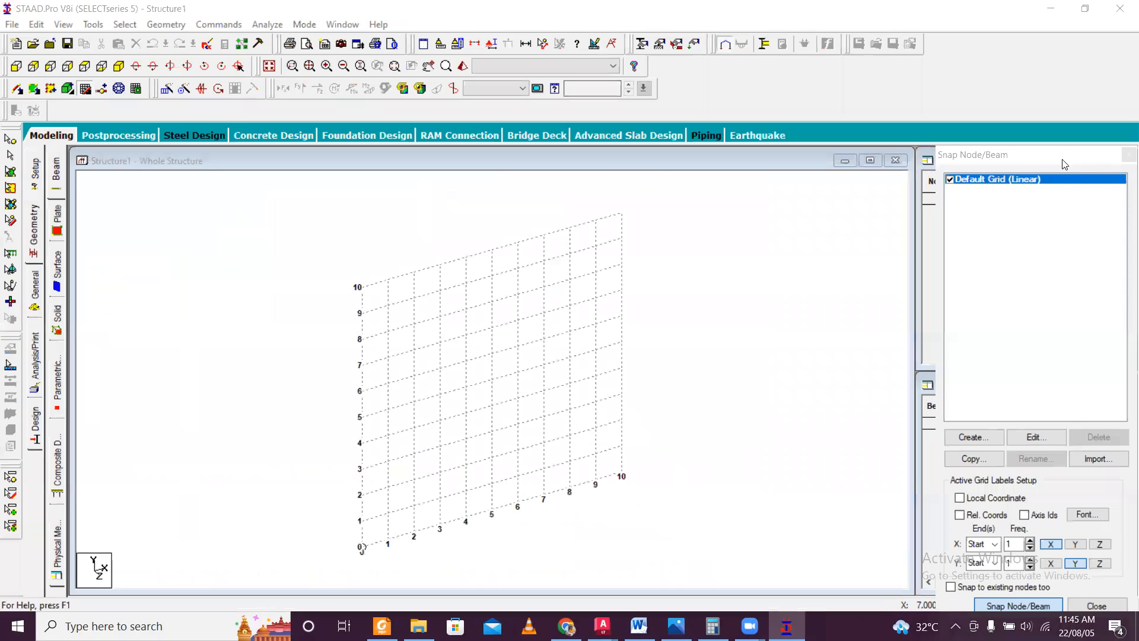
left_click(1128, 155)
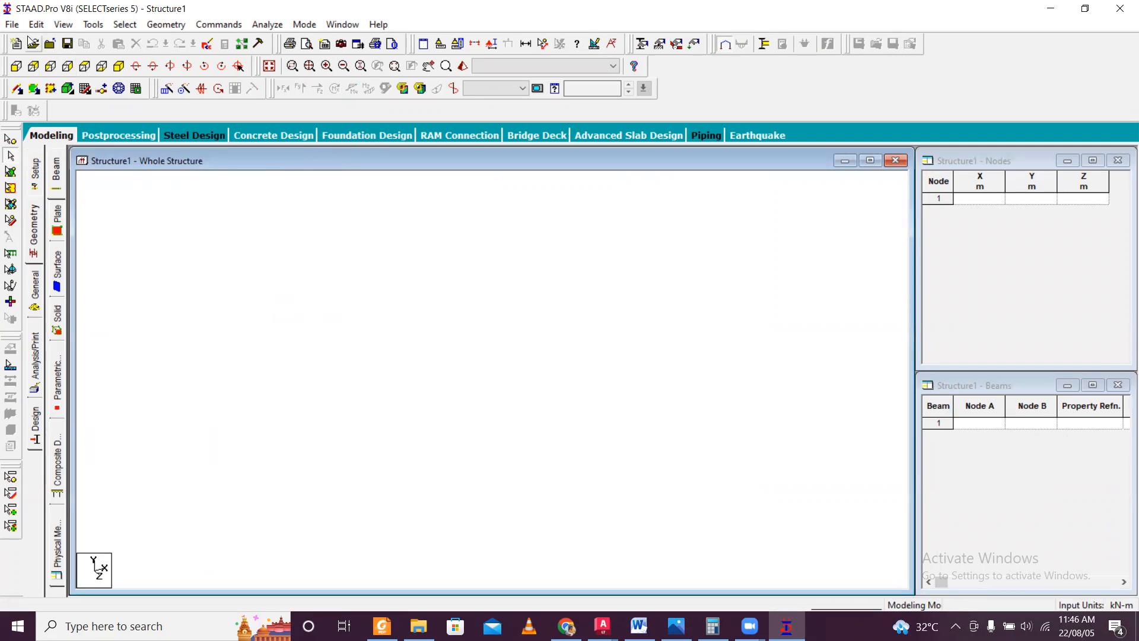
Start a 3D DXF import and browse to New Volume (D:) for the source file.
left_click(12, 25)
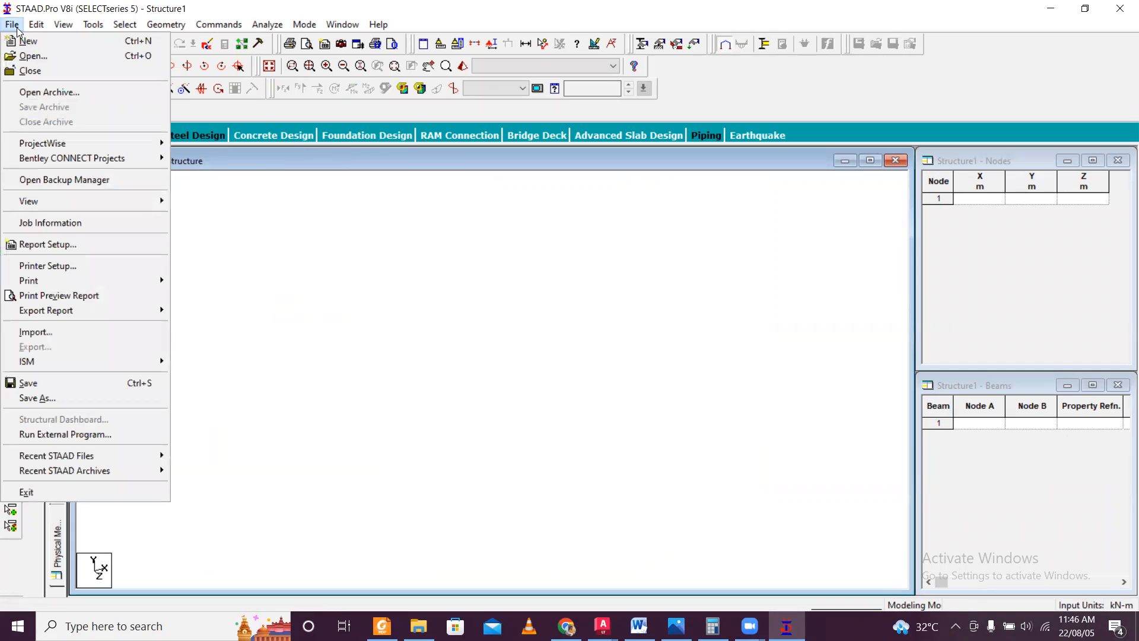
mouse_move(71, 362)
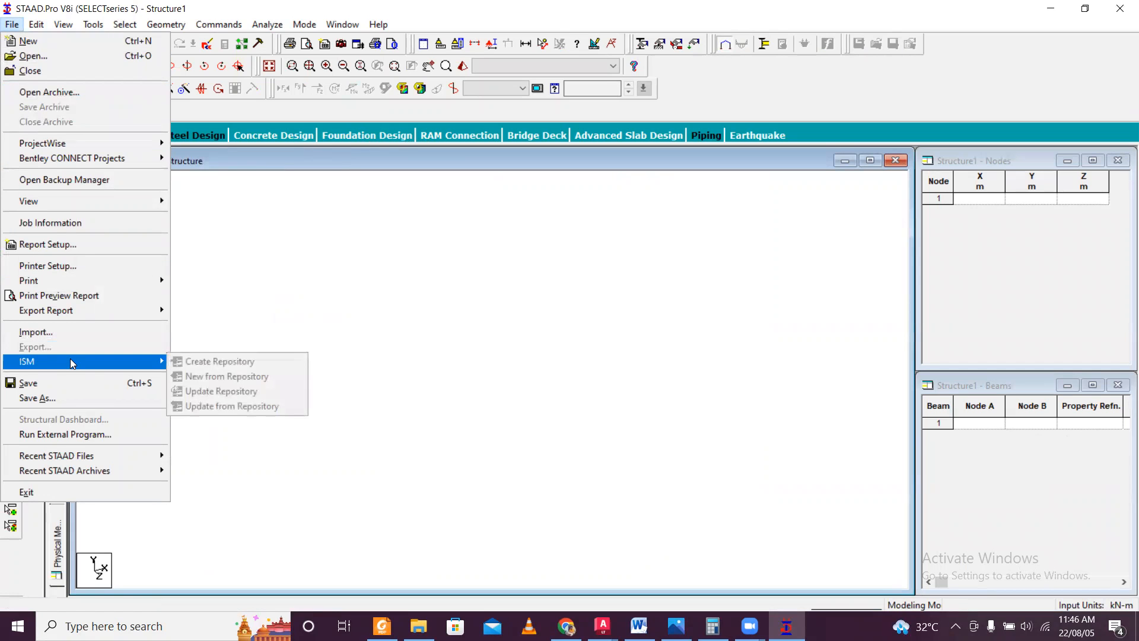
left_click(82, 331)
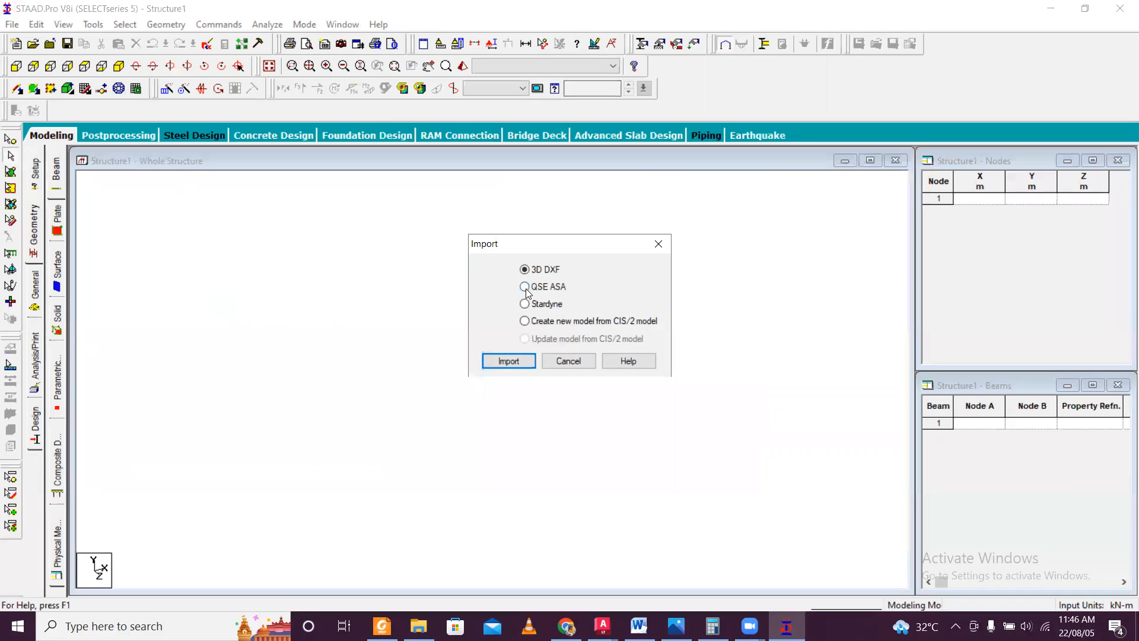
left_click(523, 362)
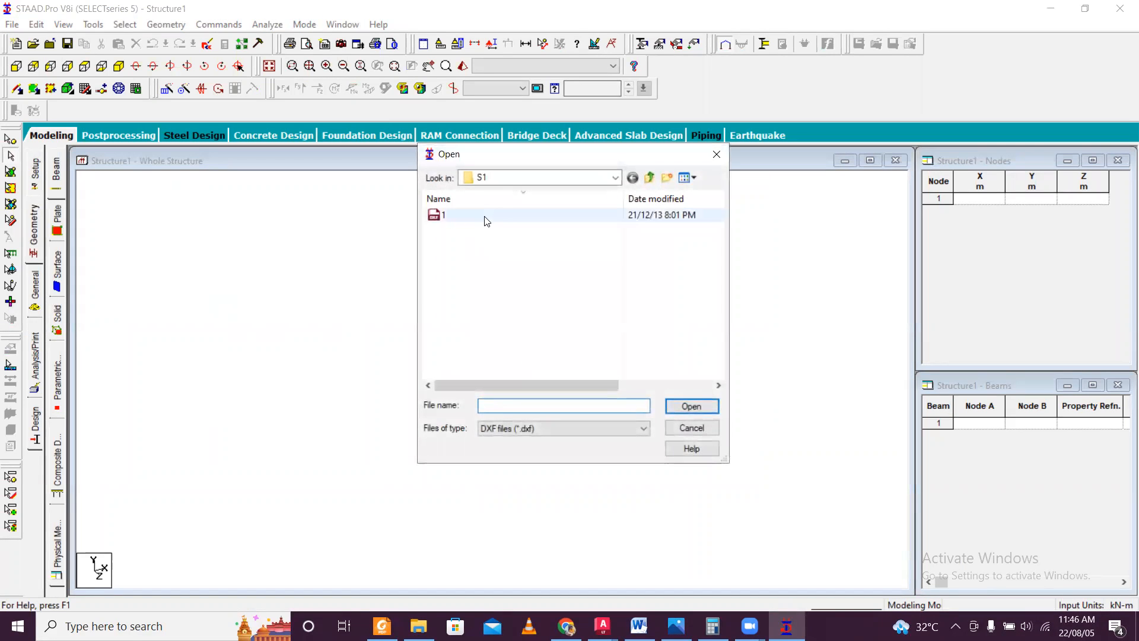
left_click(616, 178)
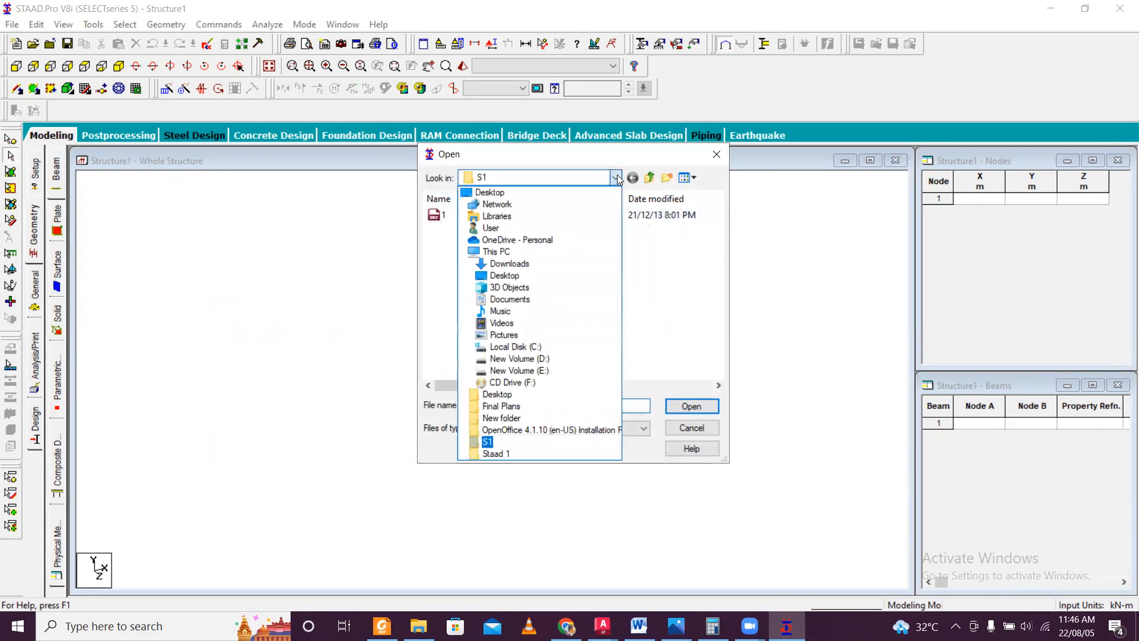
left_click(579, 184)
left_click(570, 181)
left_click(560, 178)
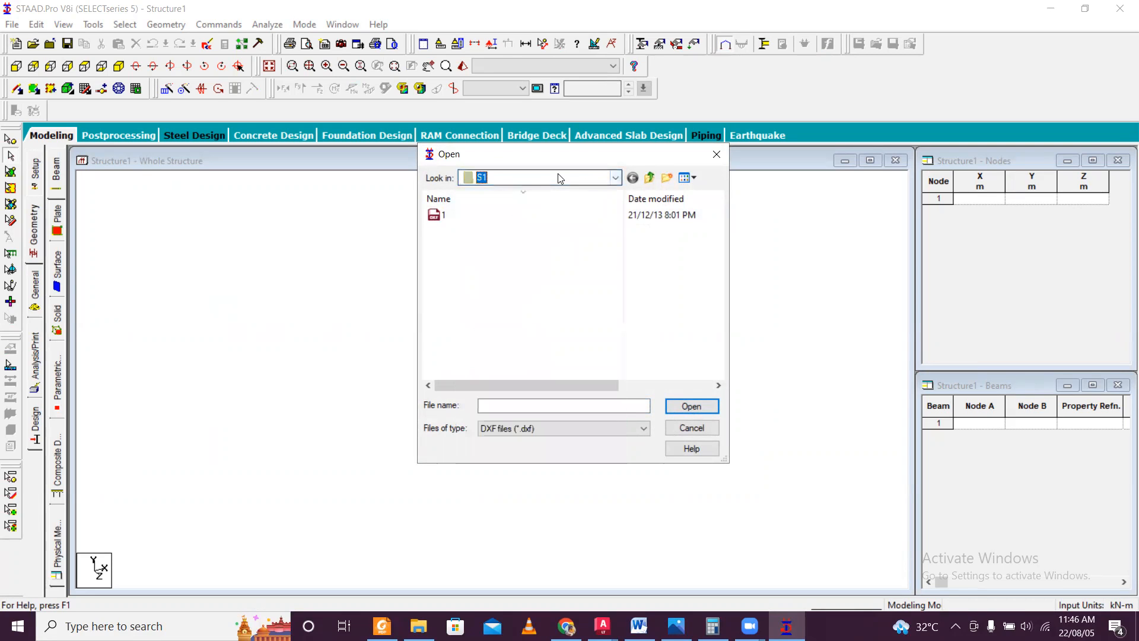
scroll(560, 178, "up", 3)
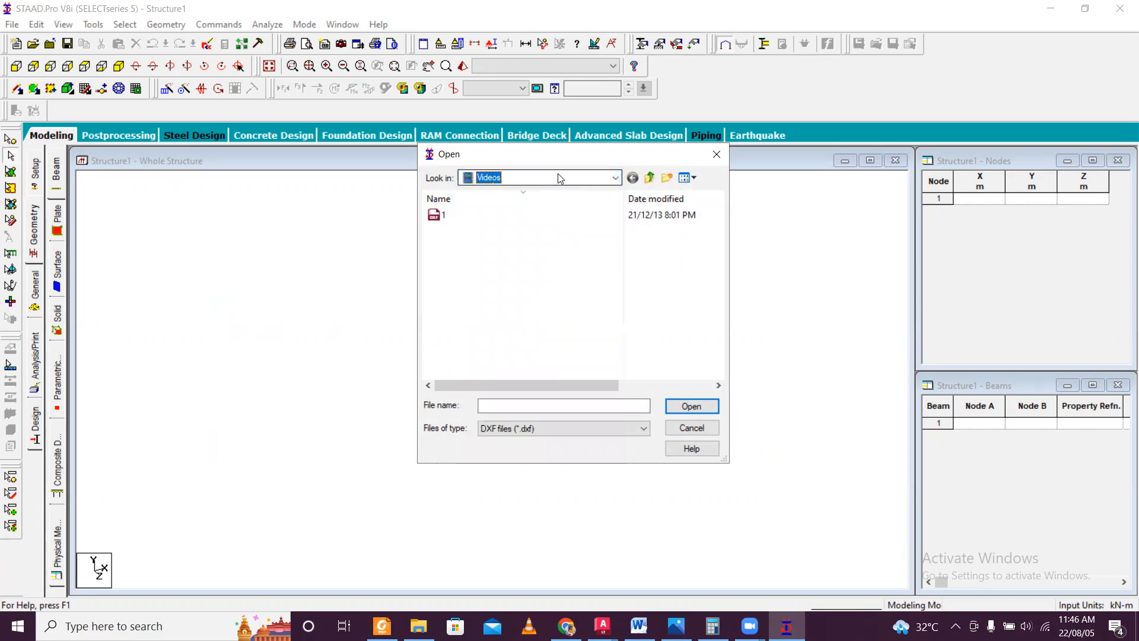
left_click(612, 181)
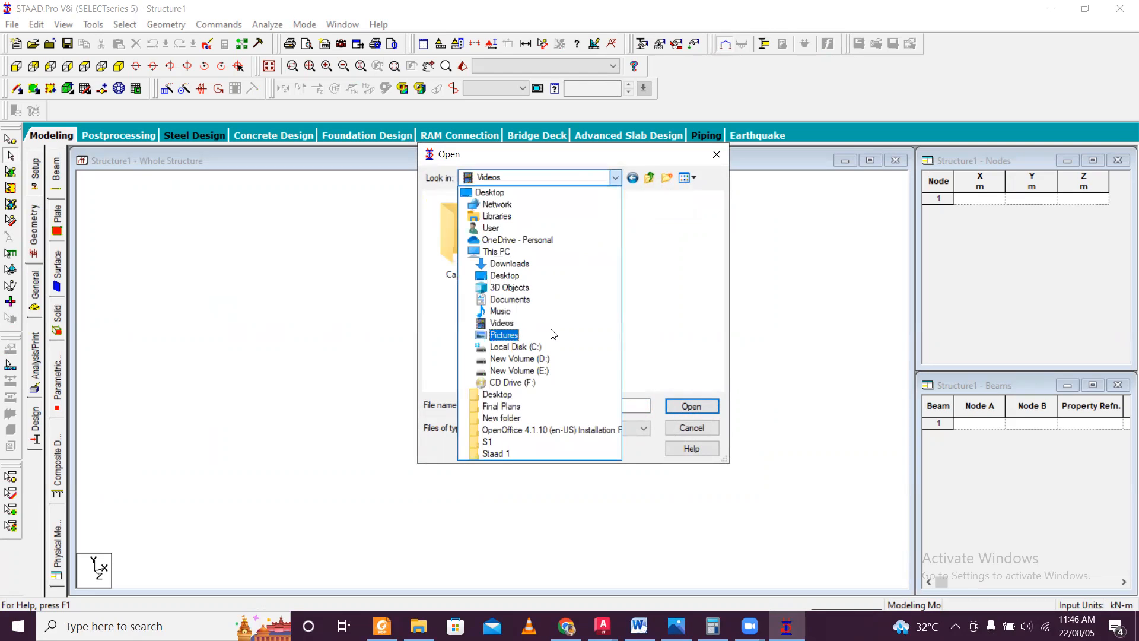
left_click(532, 358)
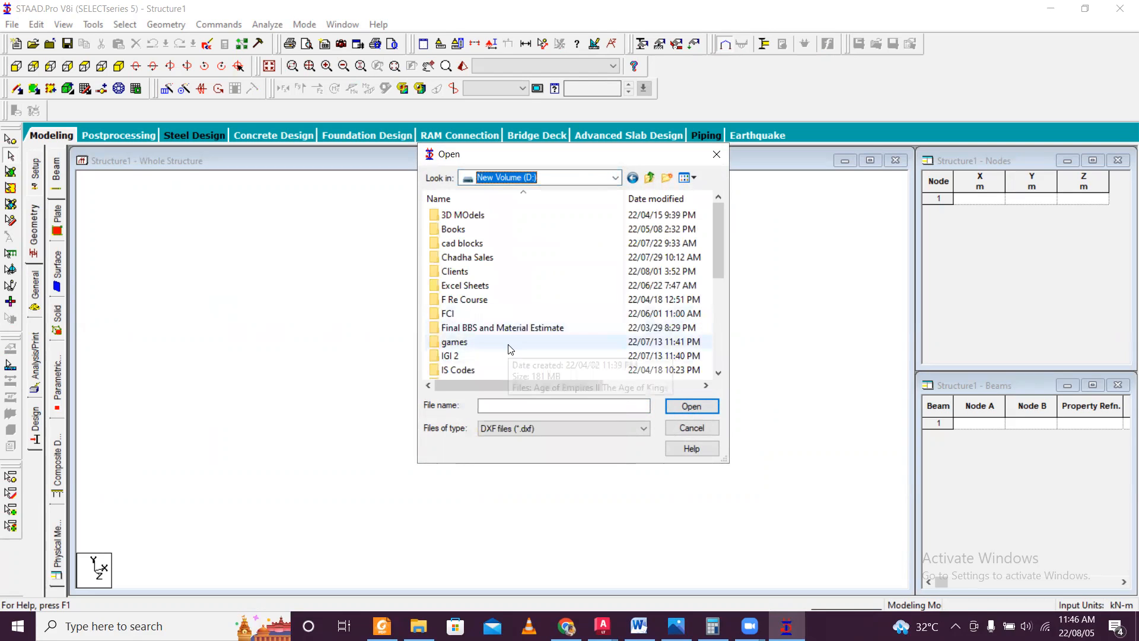
Open the DXF file CAD File meter from the folder vid edit\STAAD VIDEO for import.
left_click(512, 283)
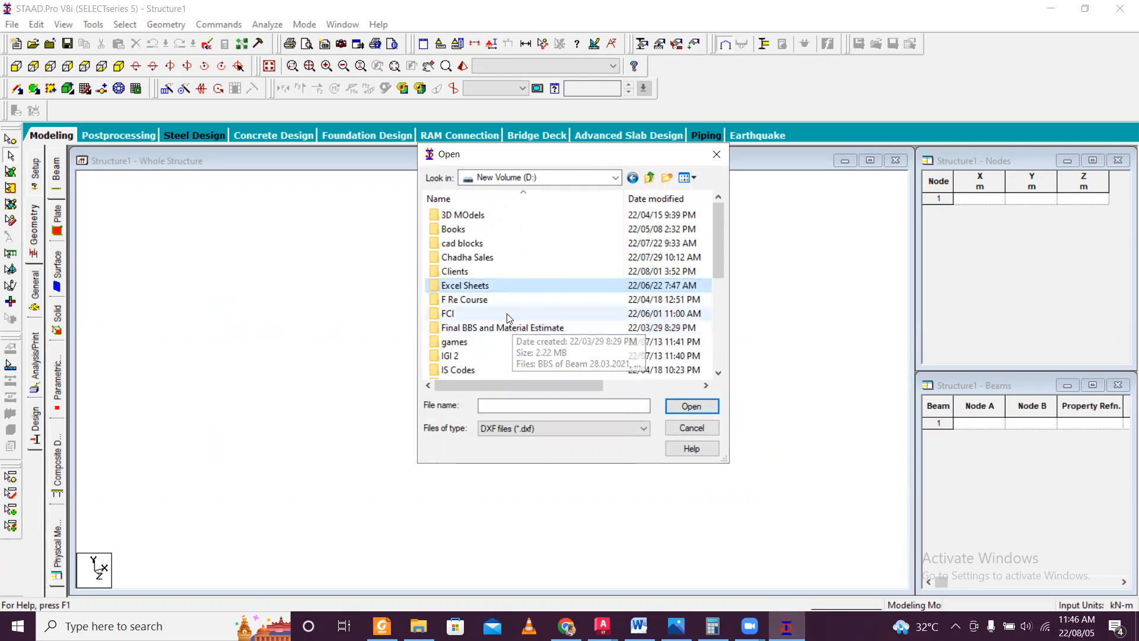
key("v")
double_click(485, 369)
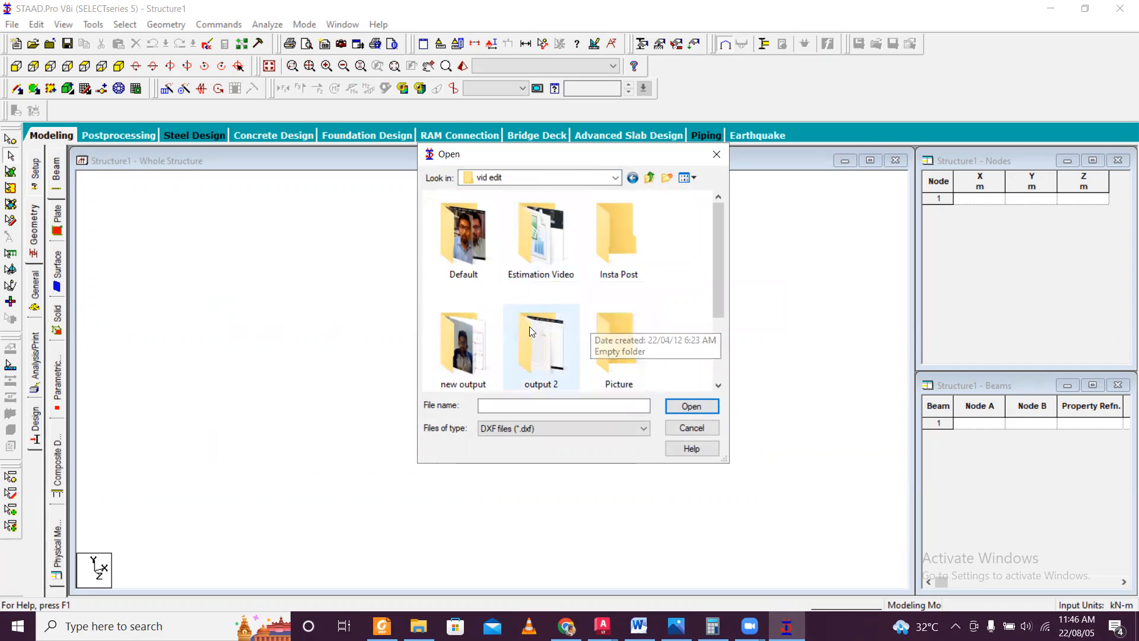
left_click(534, 342)
key("s")
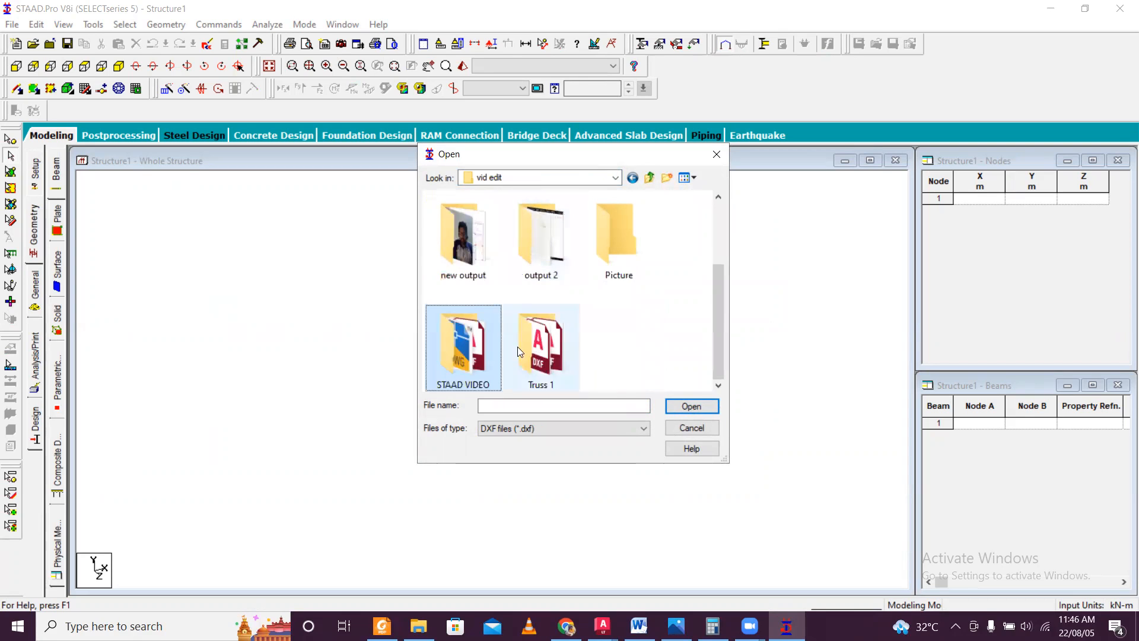
key("Return")
left_click(526, 232)
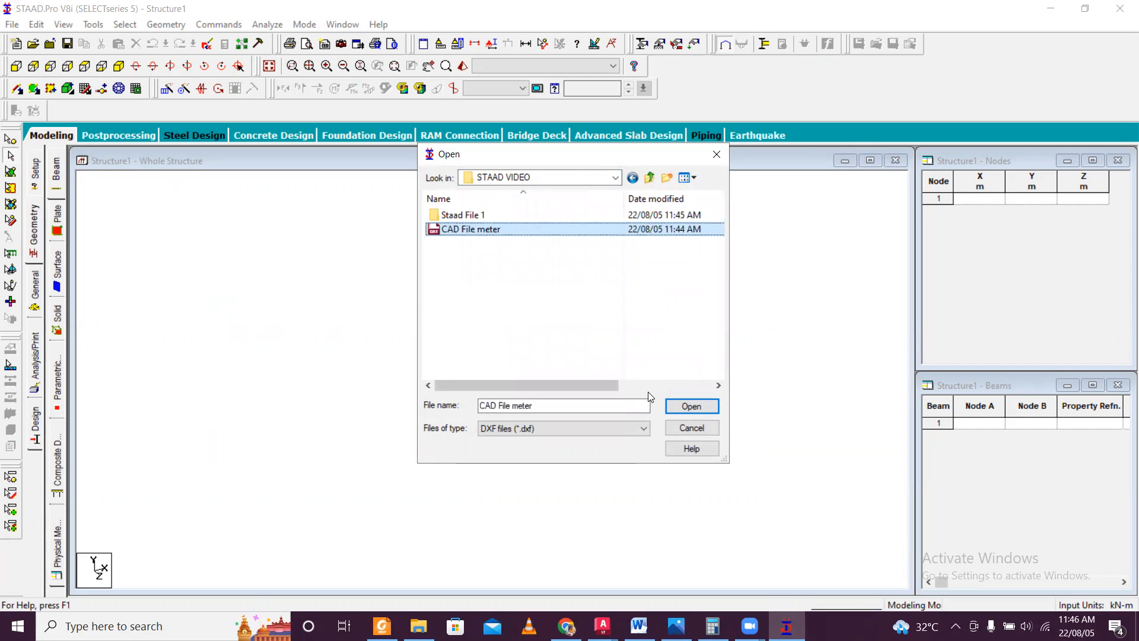
left_click(679, 406)
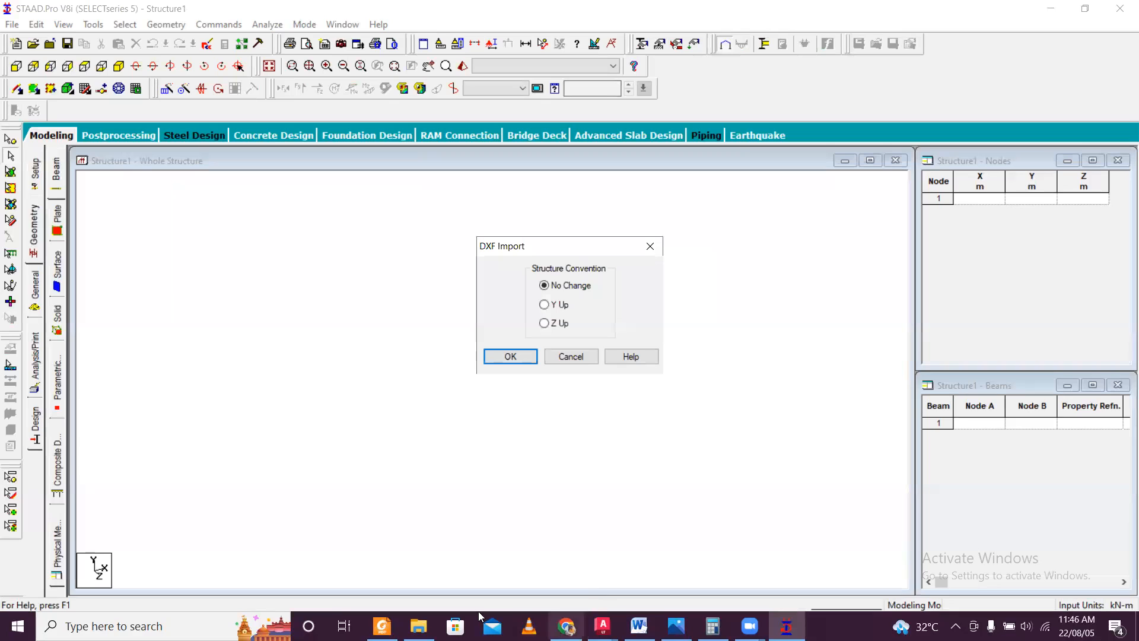
Check the plan in AutoCAD, then import the DXF into STAAD.Pro with the Y Up convention and Meter and KiloNewton units.
left_click(603, 626)
left_click(547, 576)
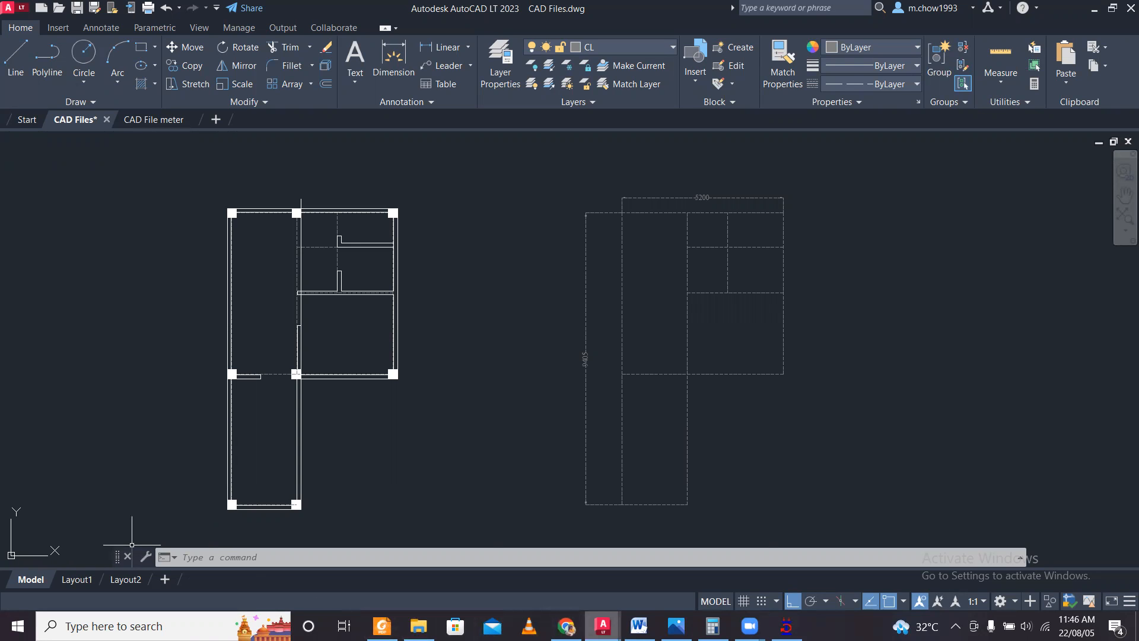
left_click(786, 626)
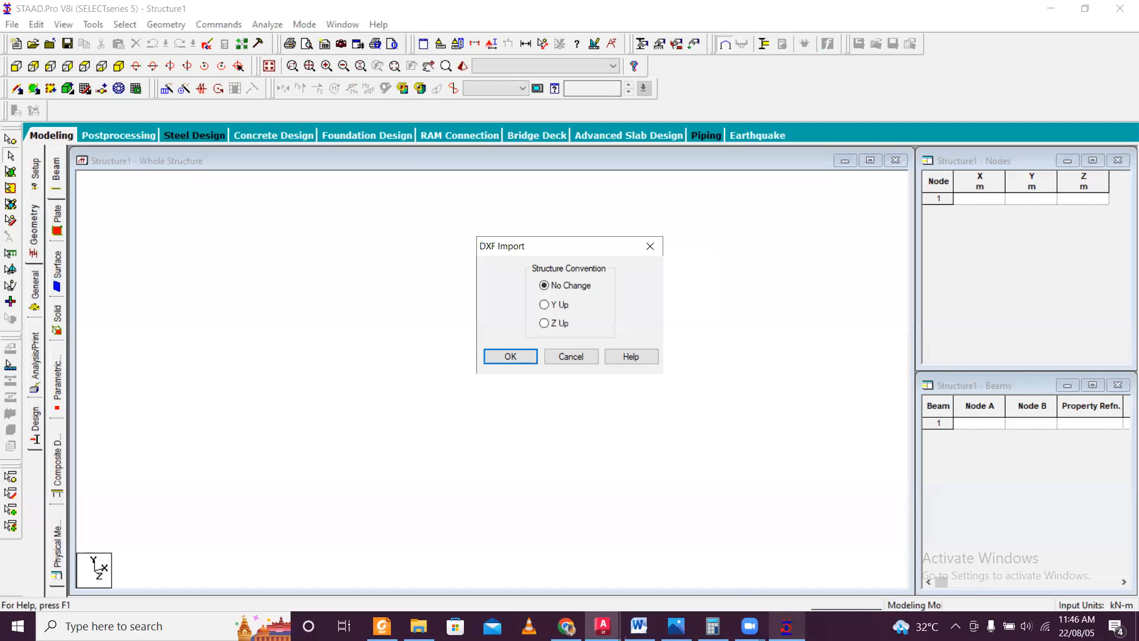
left_click(551, 305)
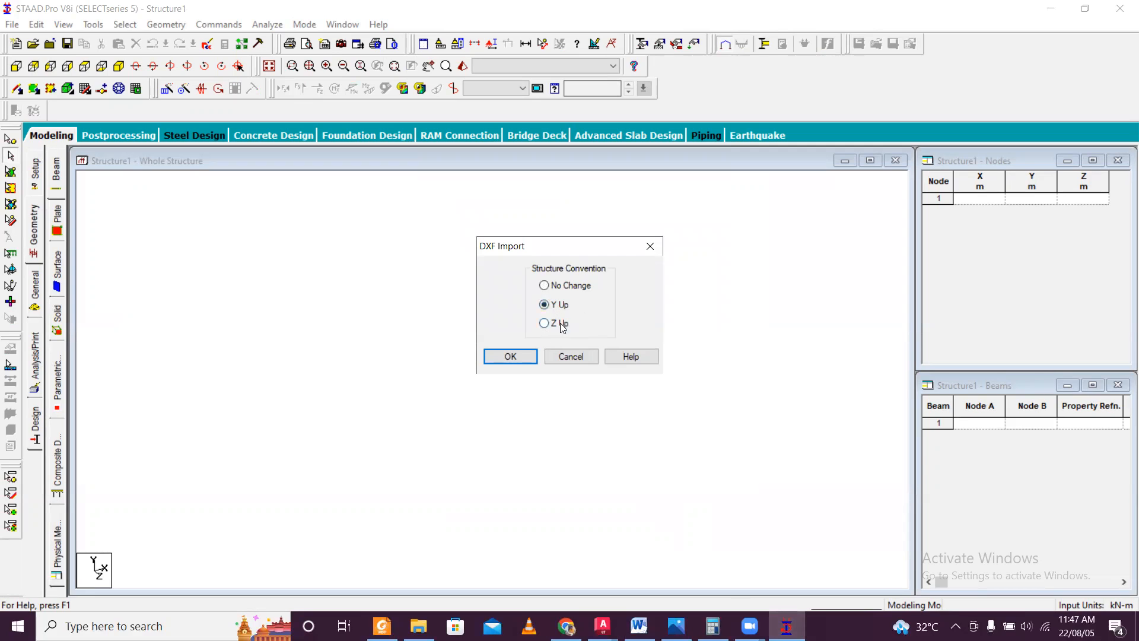
left_click(526, 354)
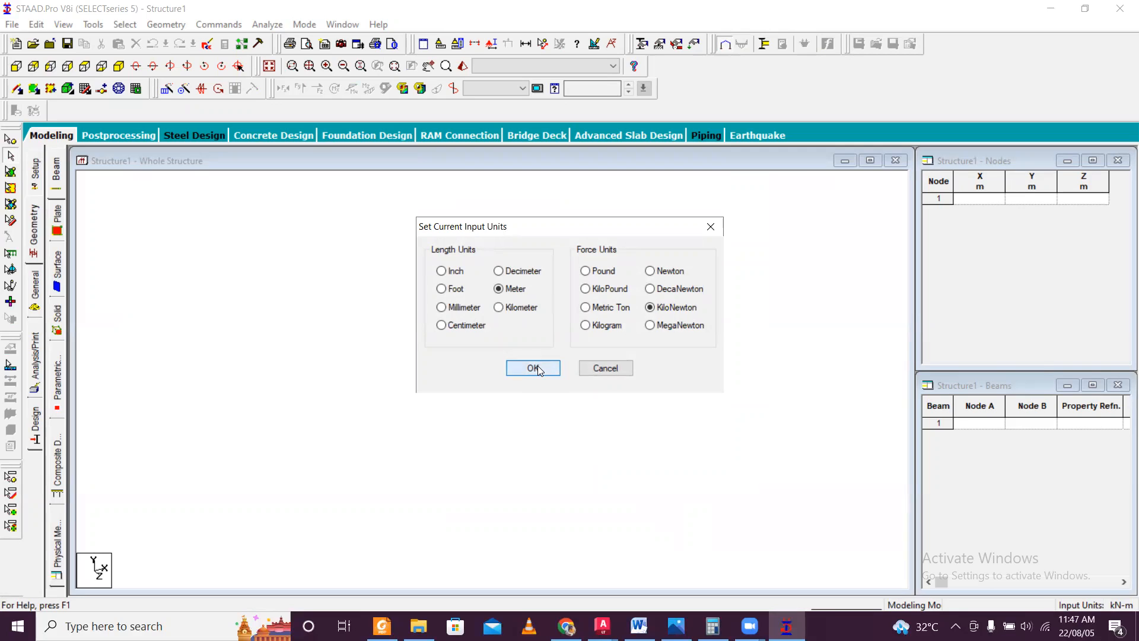
left_click(533, 368)
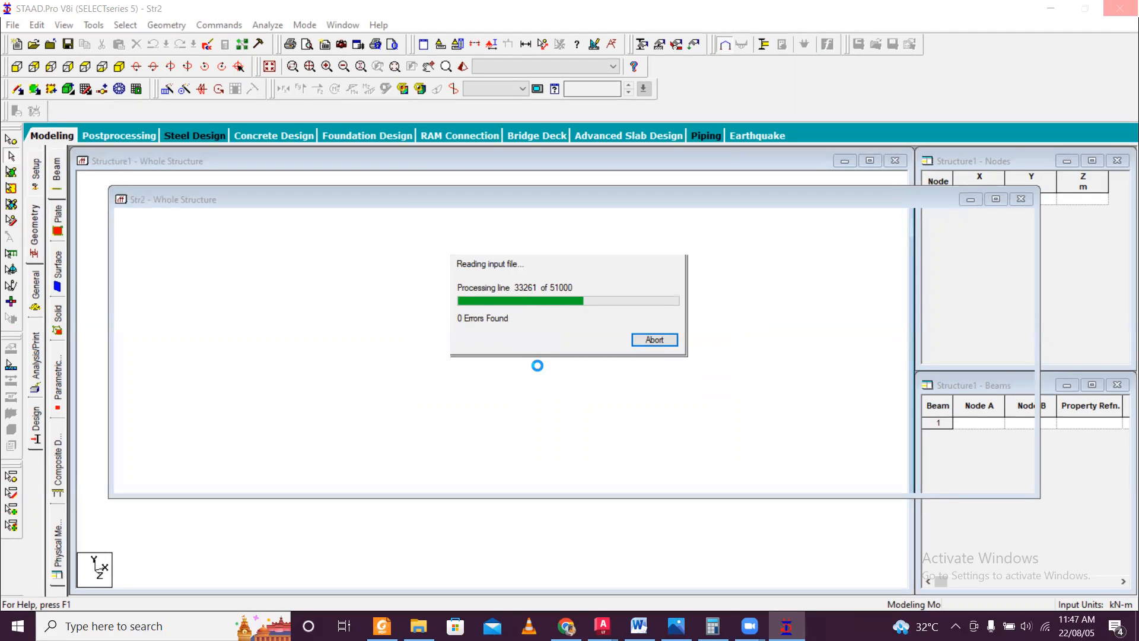
scroll(386, 316, "down", 3)
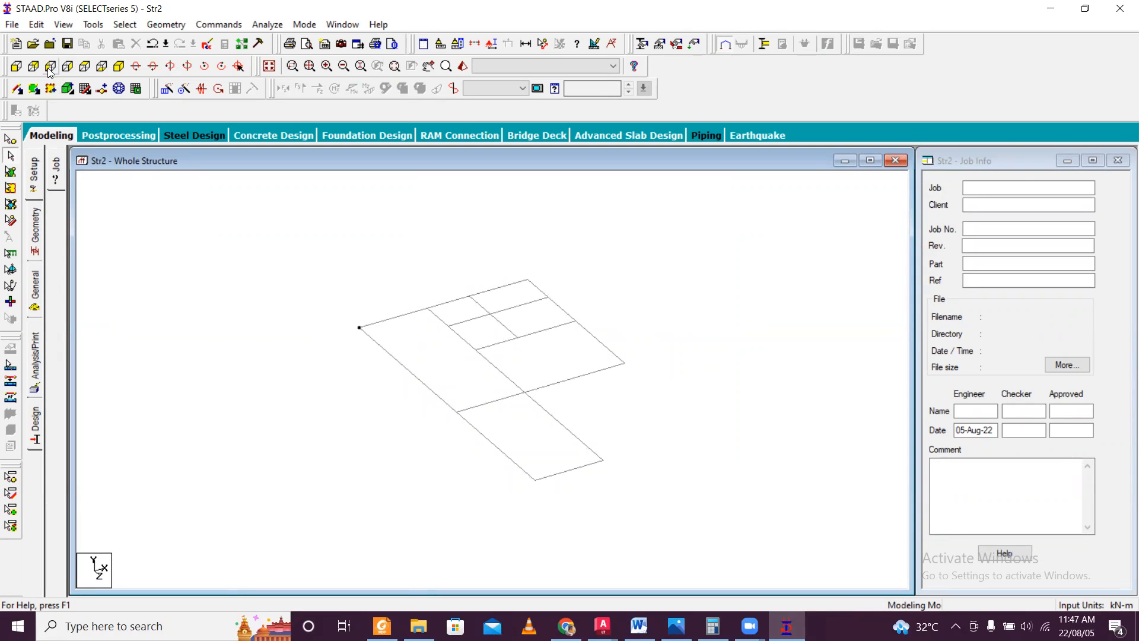
Show the imported structure in plan from above and select all of its beams.
left_click(102, 66)
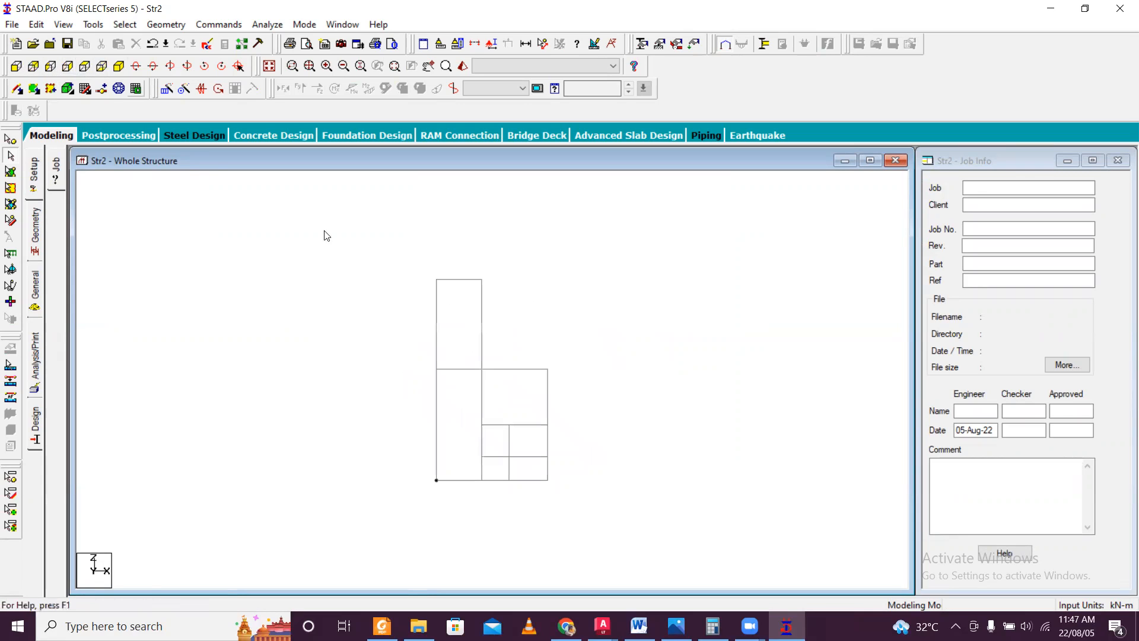
left_click(82, 69)
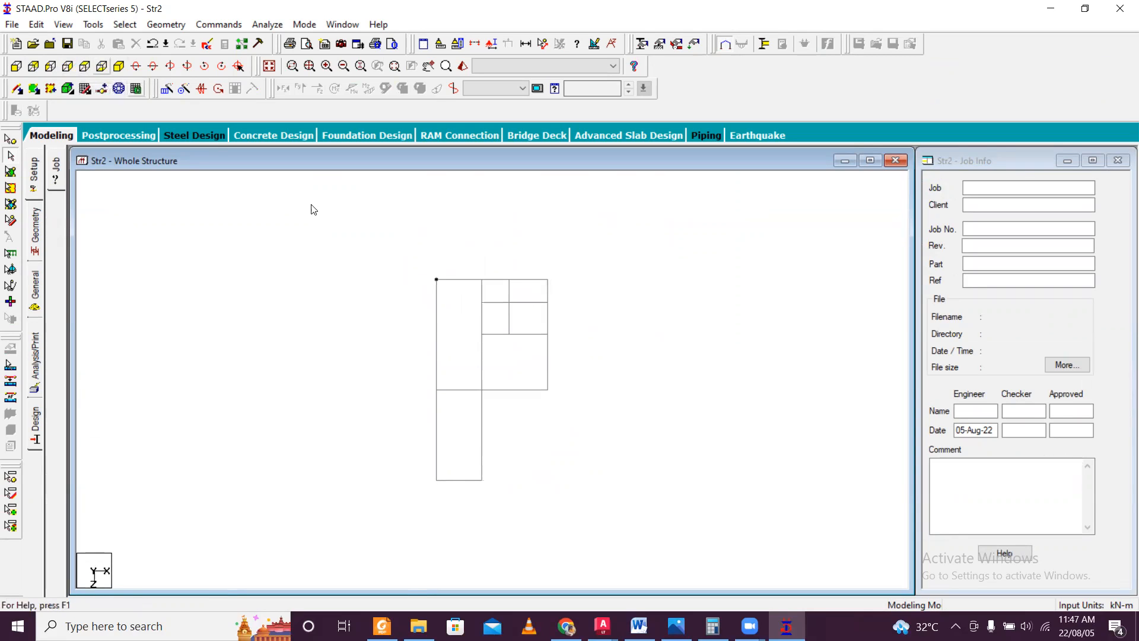
left_click_drag(402, 254, 628, 483)
left_click(551, 437)
left_click(528, 390)
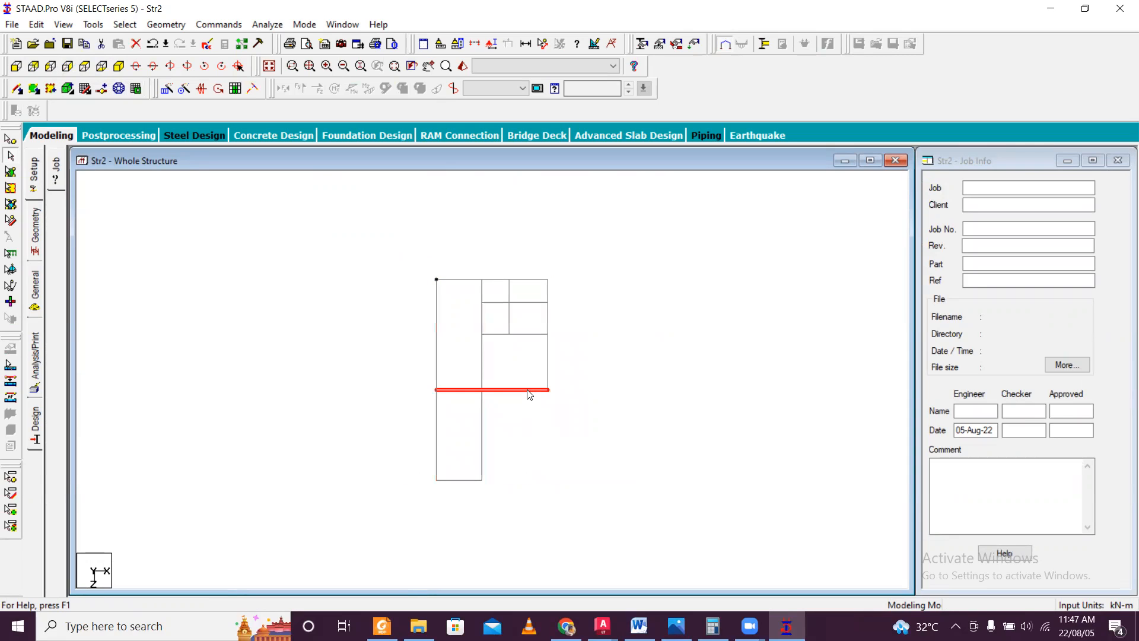
left_click_drag(401, 248, 612, 491)
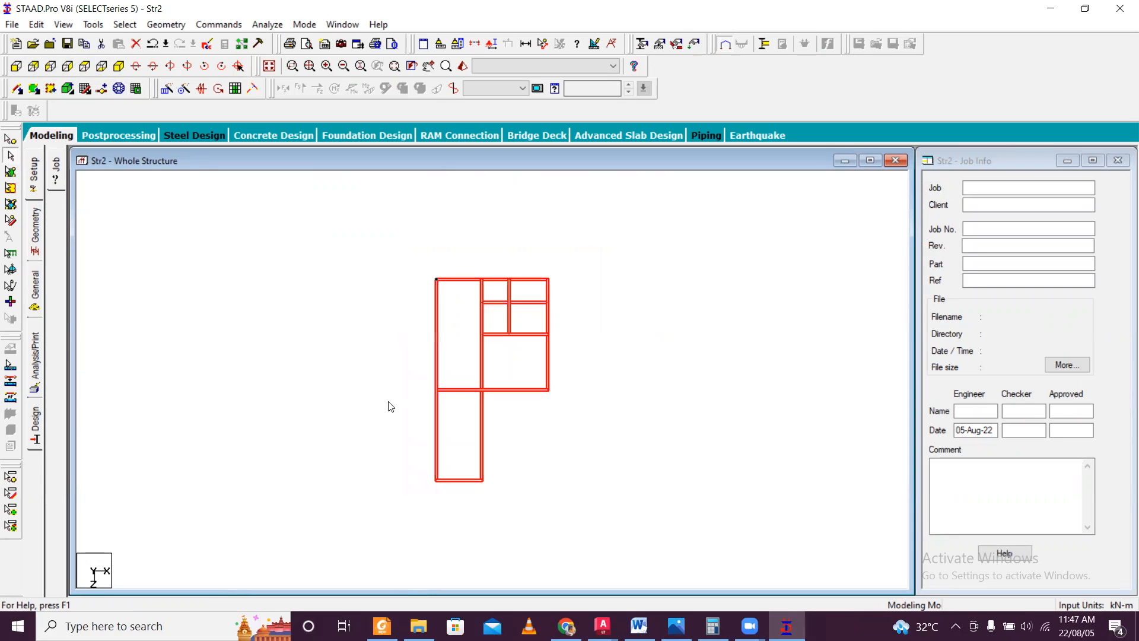
Intersect the selected members with a tolerance of 0 m.
left_click(125, 24)
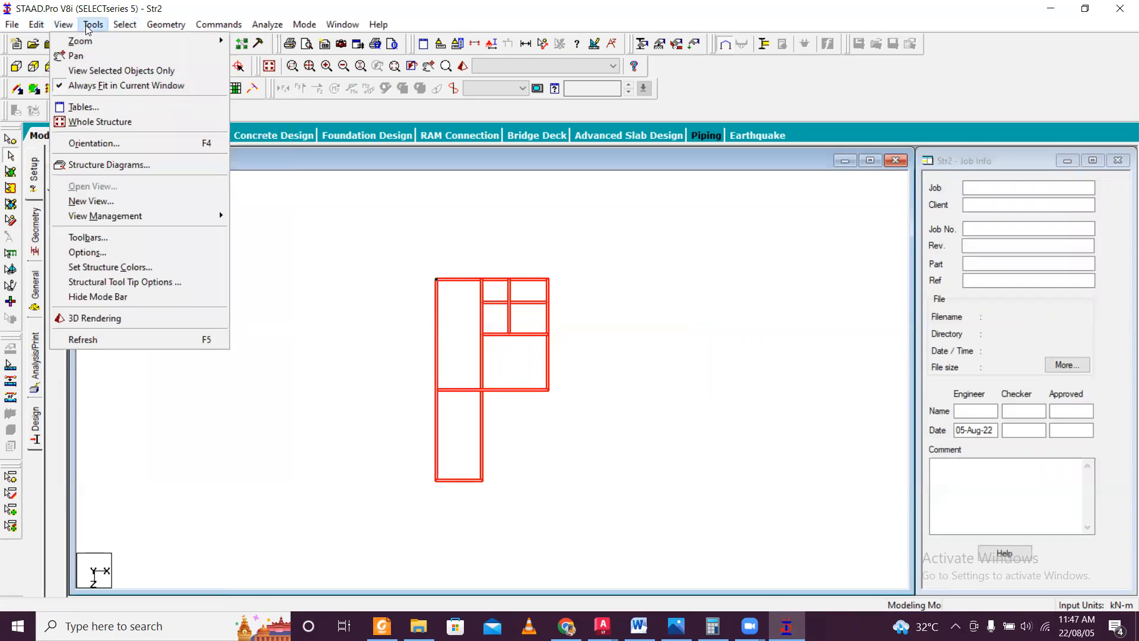
mouse_move(109, 24)
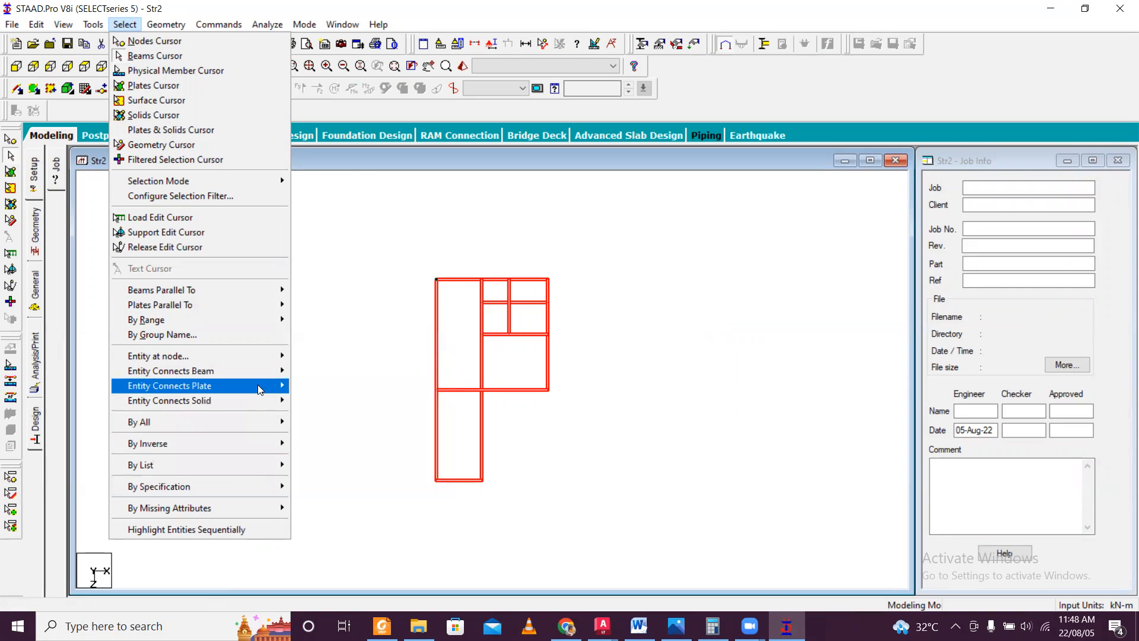
mouse_move(261, 377)
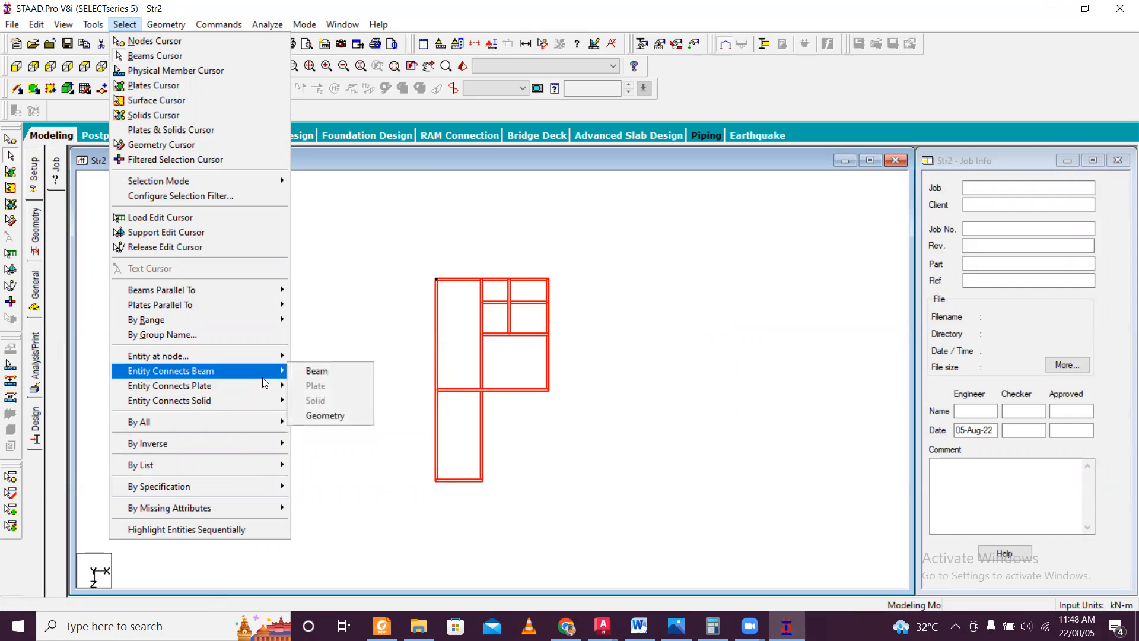
mouse_move(177, 28)
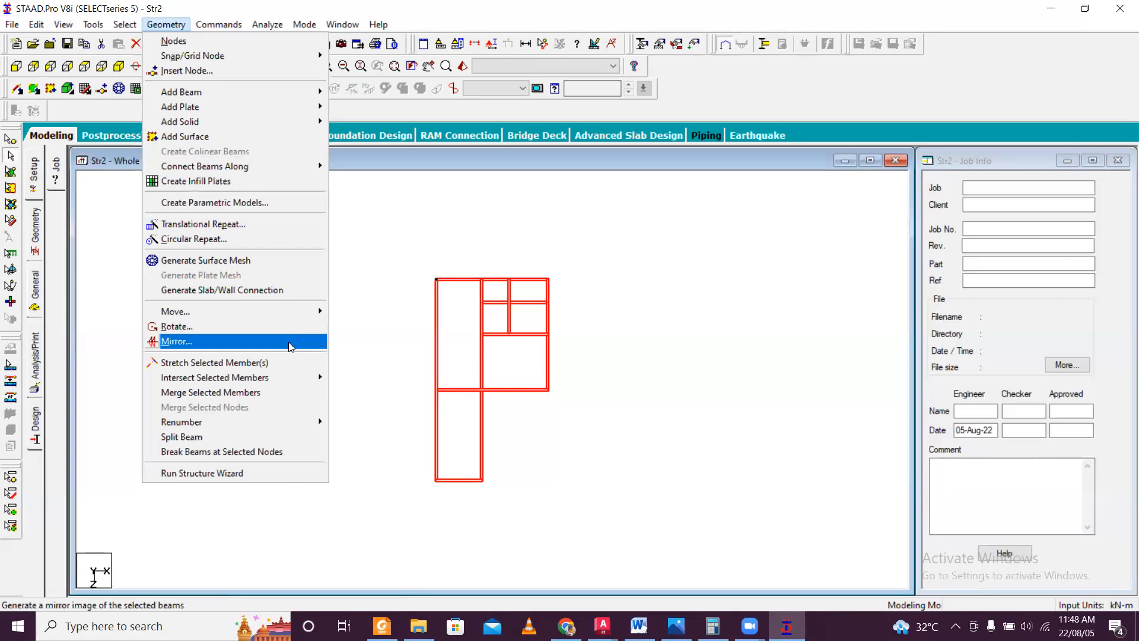
mouse_move(312, 383)
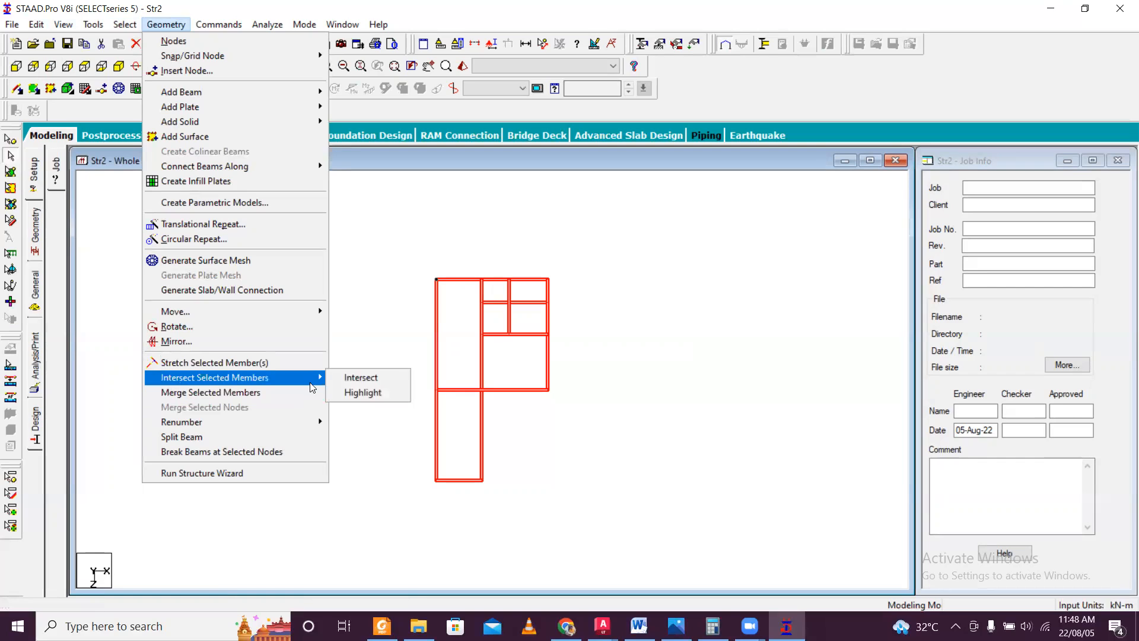
left_click(346, 379)
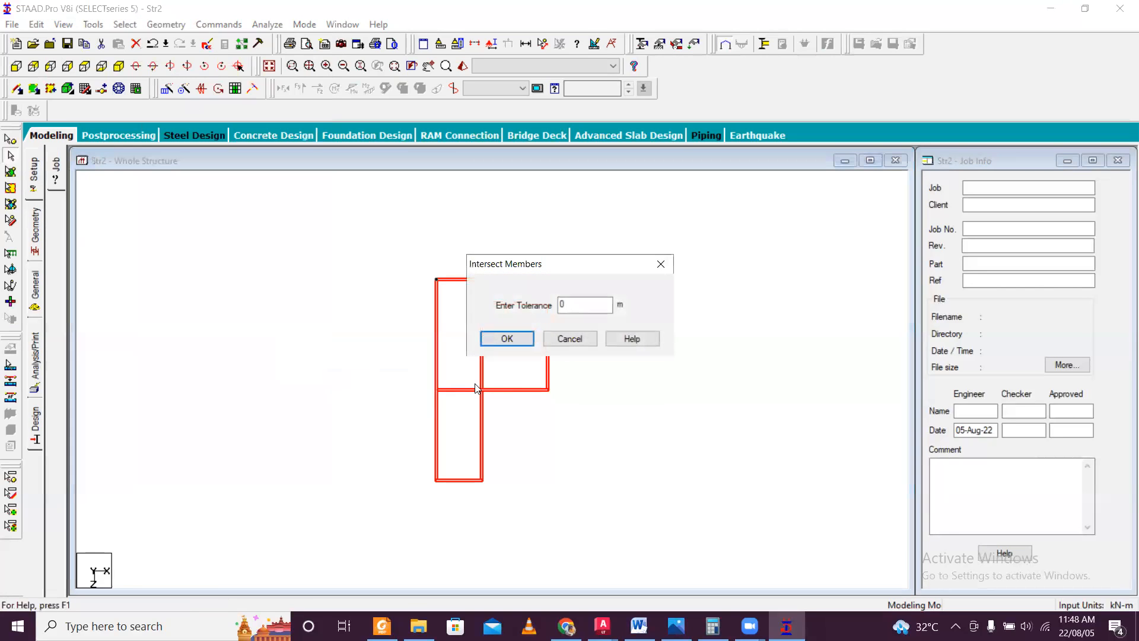
left_click(522, 338)
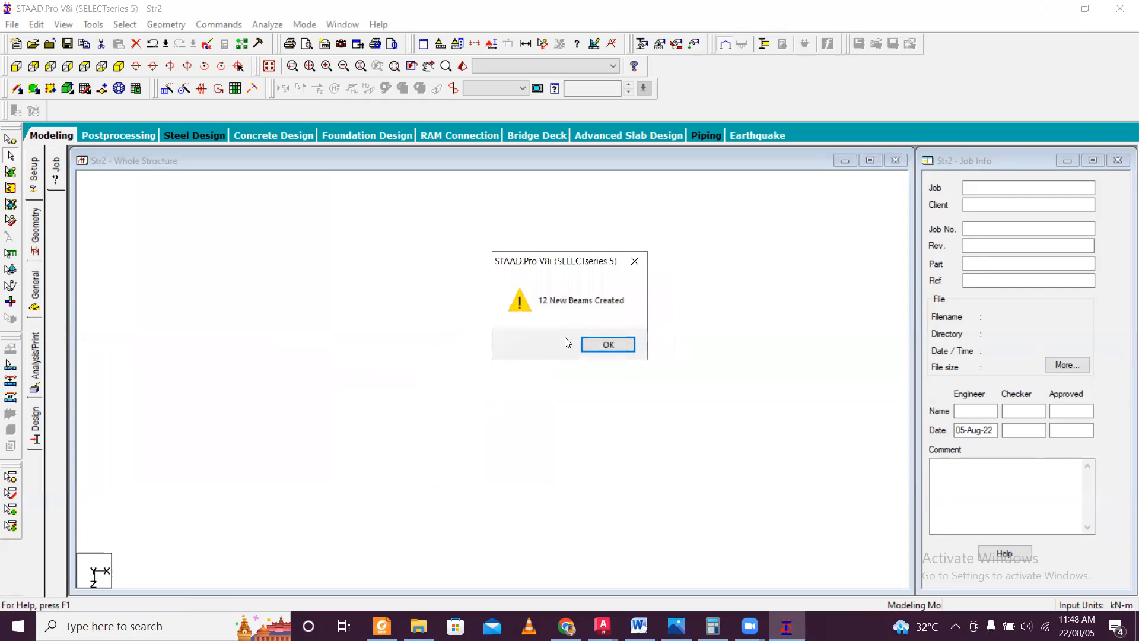
left_click(608, 345)
Examine the beam segments across the plan one by one to check how the members are divided at their intersections.
left_click(558, 374)
left_click(515, 390)
left_click(464, 392)
left_click(481, 420)
left_click(438, 433)
left_click(465, 480)
left_click(465, 391)
left_click(527, 385)
left_click(532, 335)
left_click(509, 323)
left_click(492, 335)
left_click(504, 302)
left_click(509, 291)
left_click(509, 320)
left_click(526, 303)
left_click(482, 315)
left_click(462, 281)
left_click(438, 314)
left_click(465, 395)
left_click(436, 464)
left_click(470, 481)
left_click(481, 461)
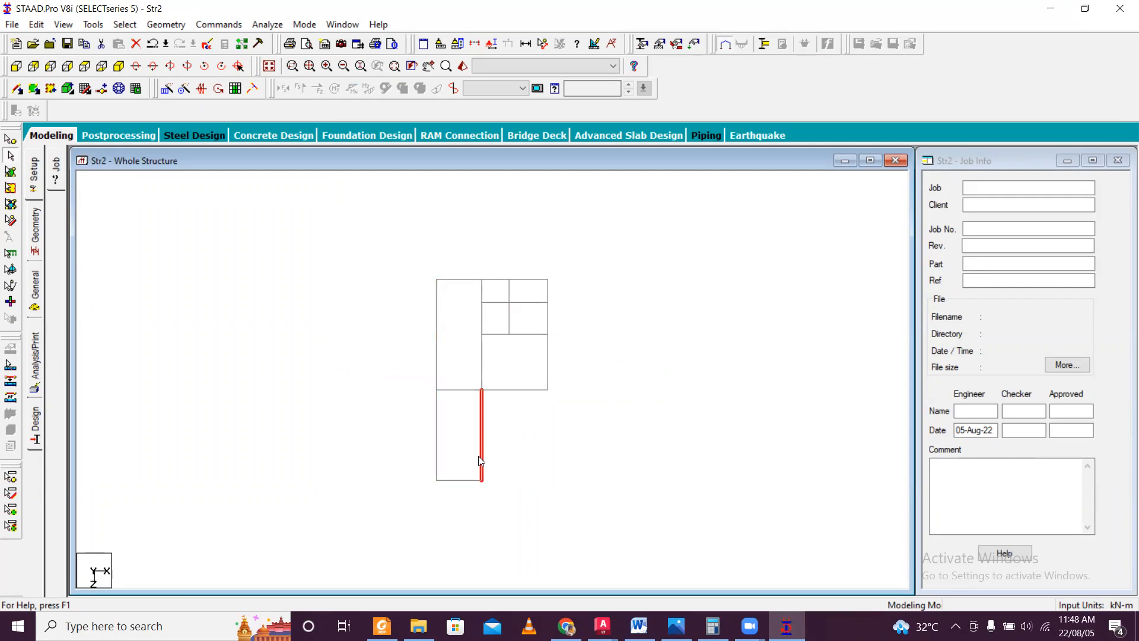
Show the structure in isometric view and select all of its nodes with the Nodes Cursor.
left_click(12, 142)
left_click(118, 65)
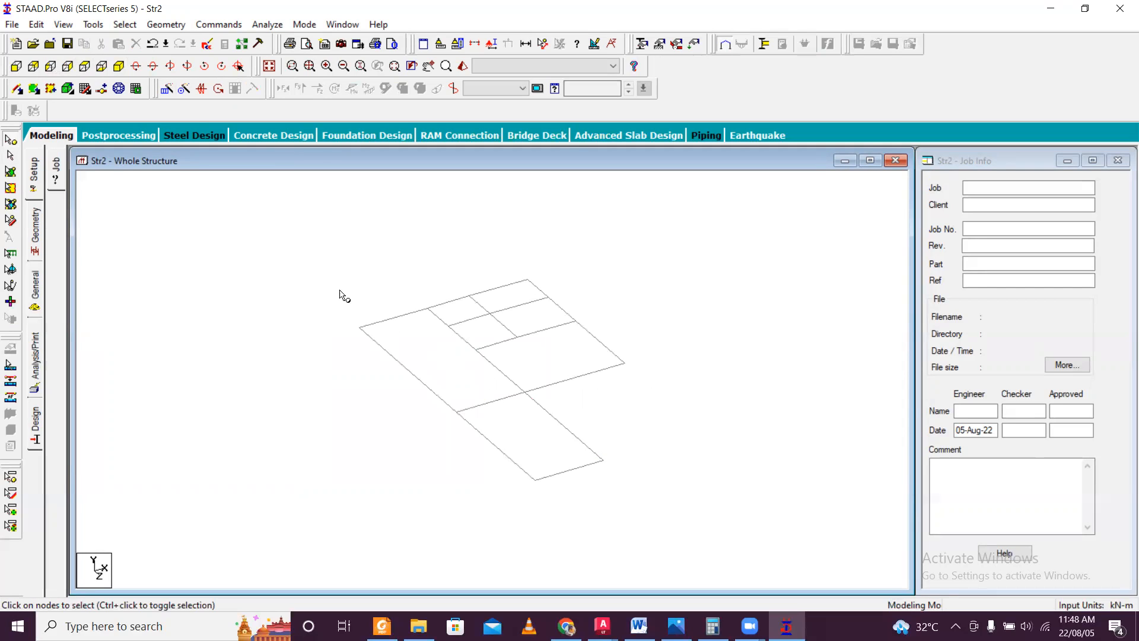
left_click_drag(326, 256, 663, 493)
left_click(57, 27)
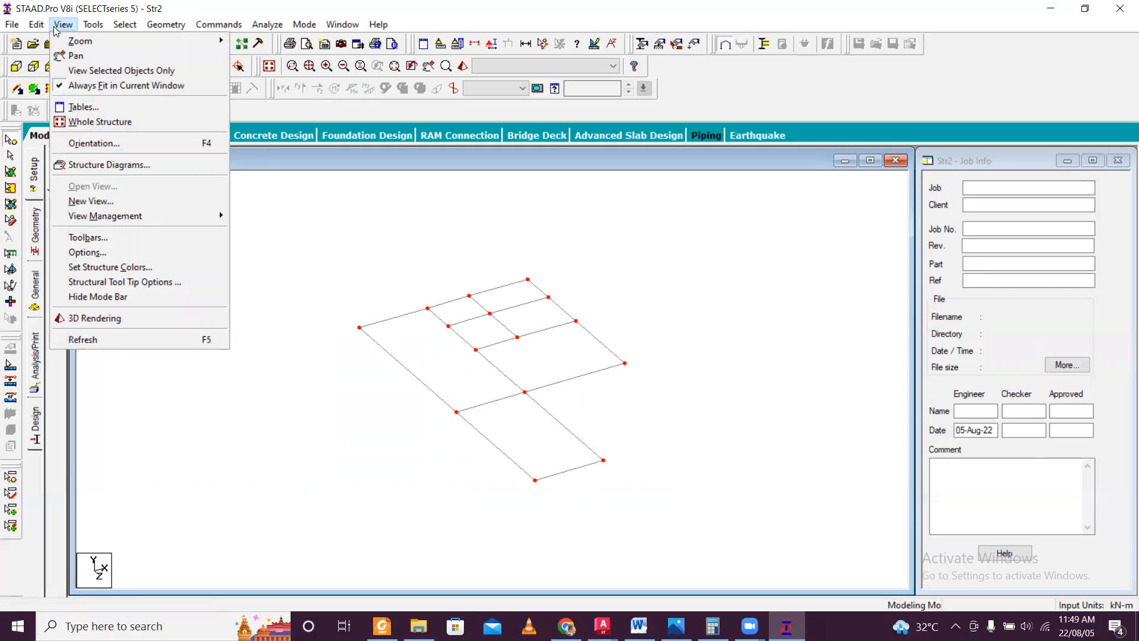
left_click(325, 247)
left_click_drag(297, 238, 697, 503)
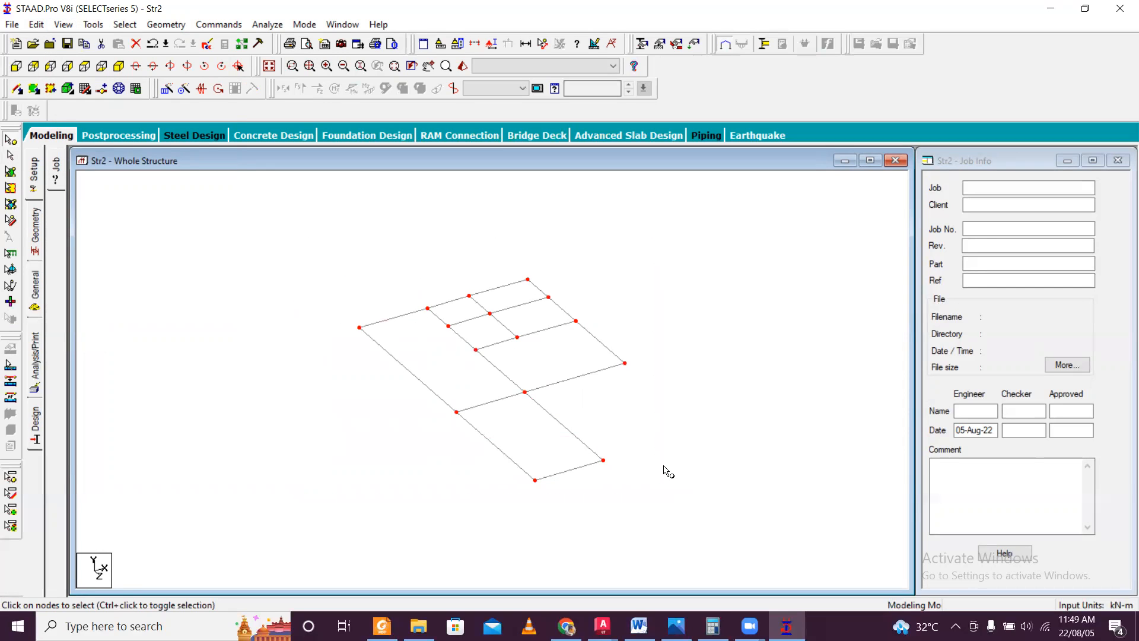
Switch to AutoCAD and look over the building plan in CAD Files.dwg.
left_click(659, 449)
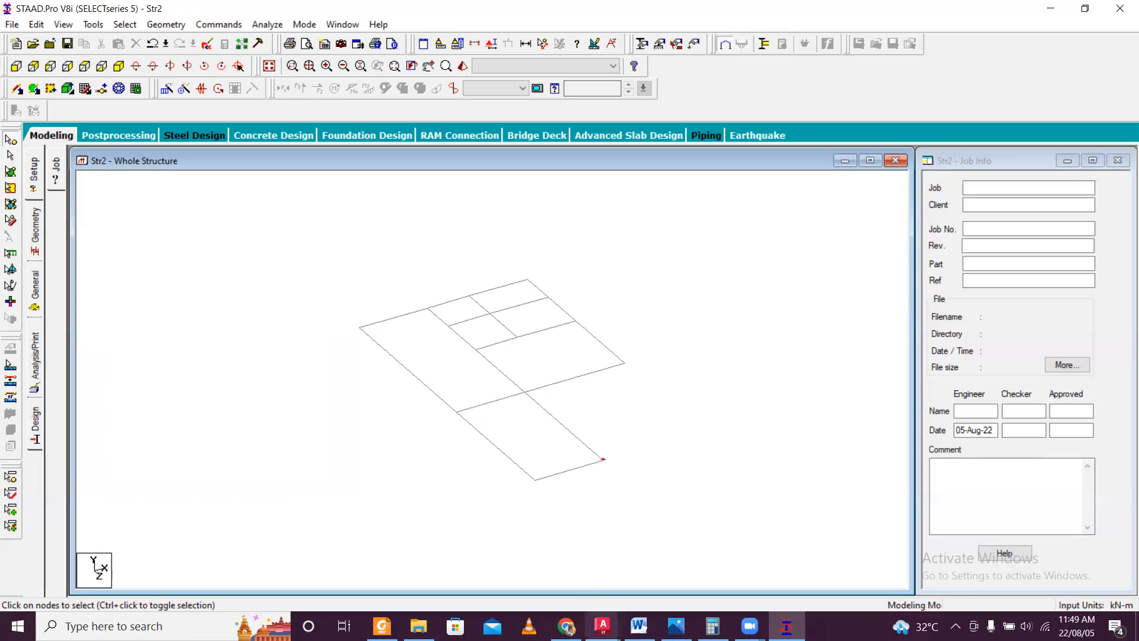
left_click(602, 626)
left_click(517, 586)
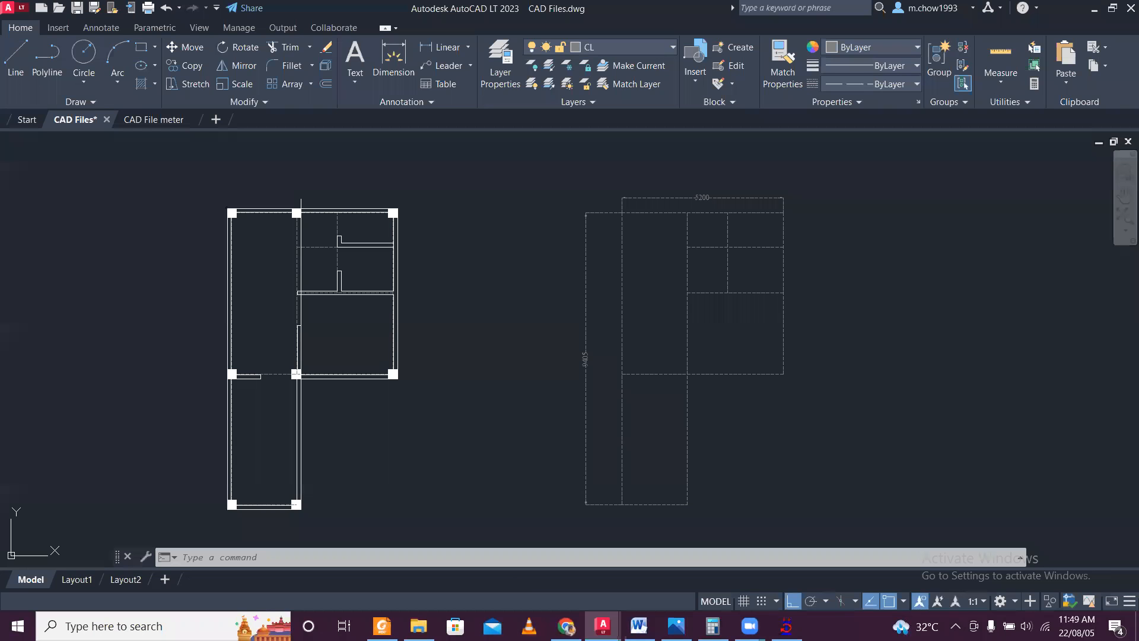
scroll(399, 310, "down", 3)
left_click(1095, 10)
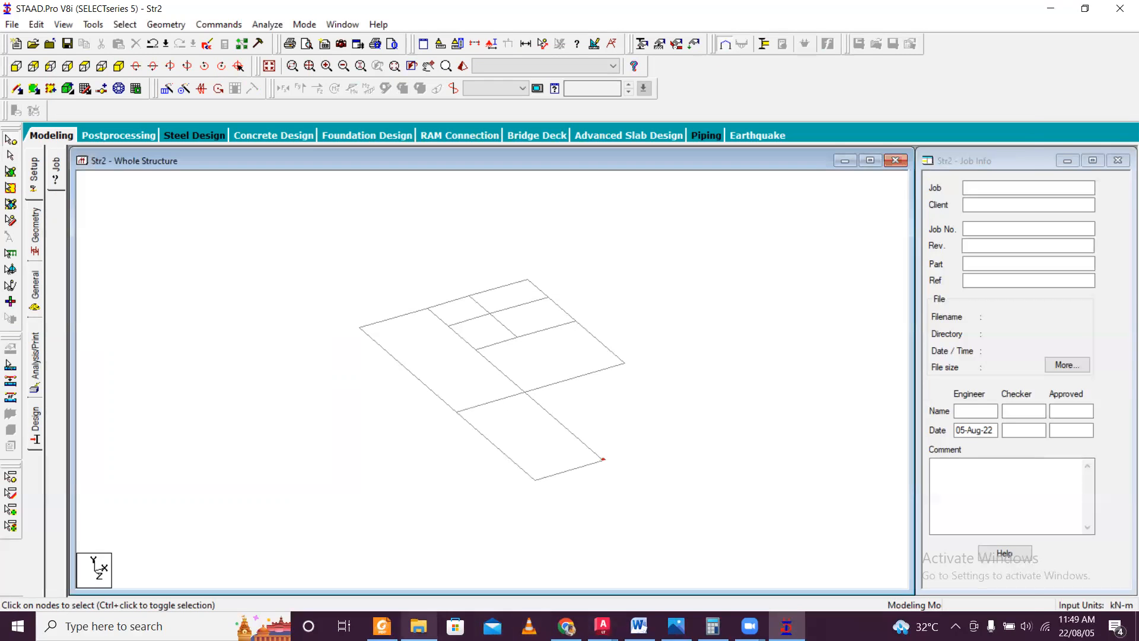
Open the CAD File Estimation Course drawing from the Estimation Video folder, ignoring the unresolved reference files.
left_click(418, 626)
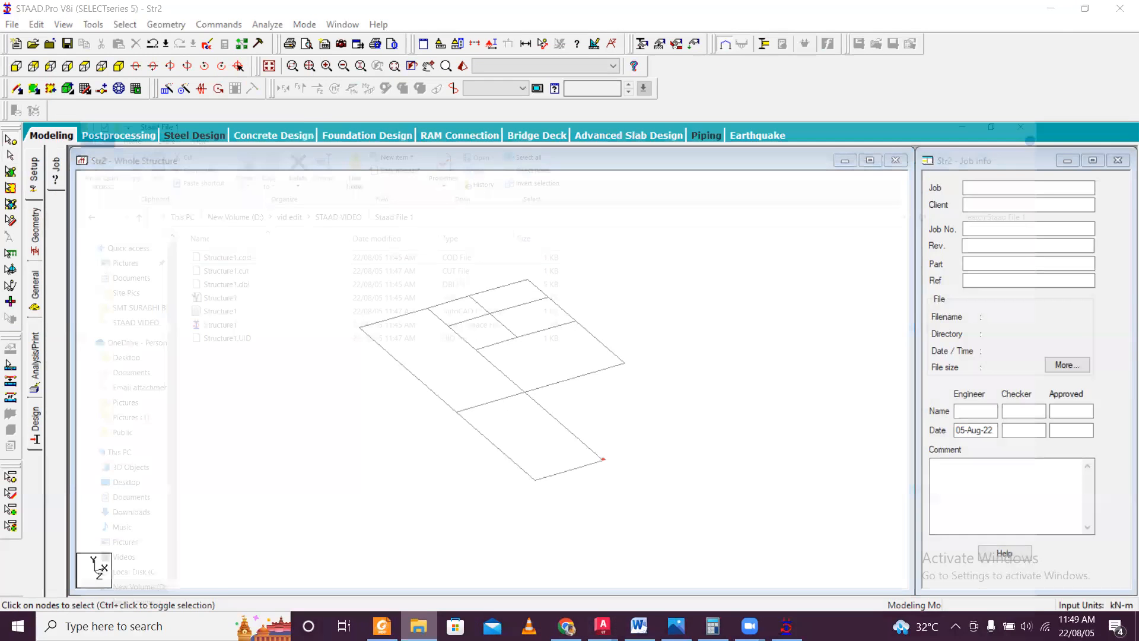
left_click(249, 115)
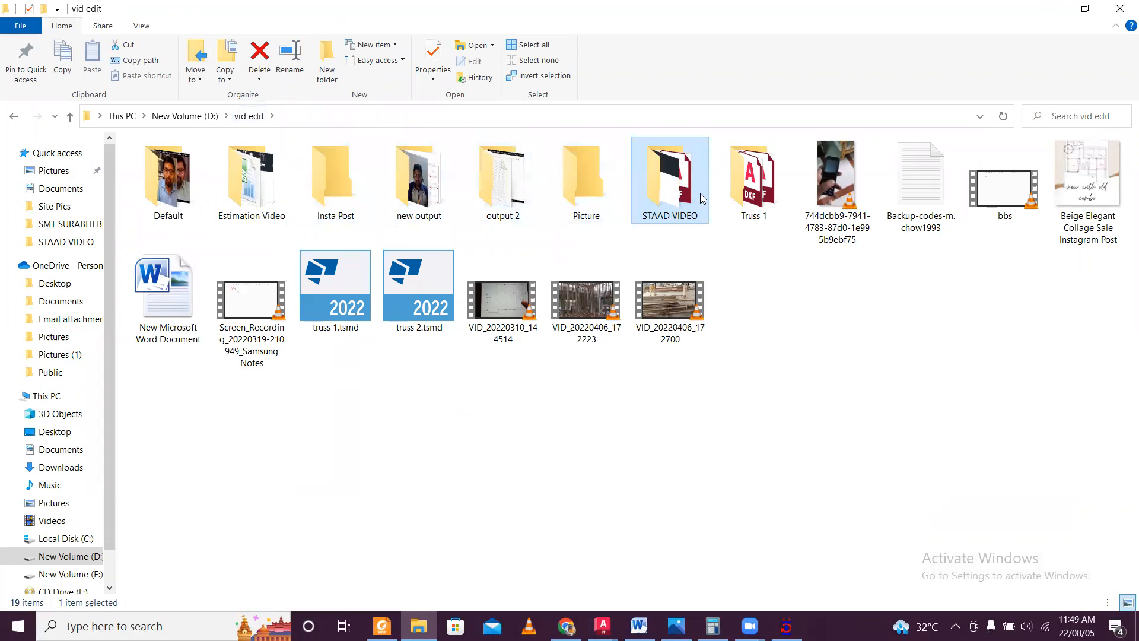
double_click(270, 211)
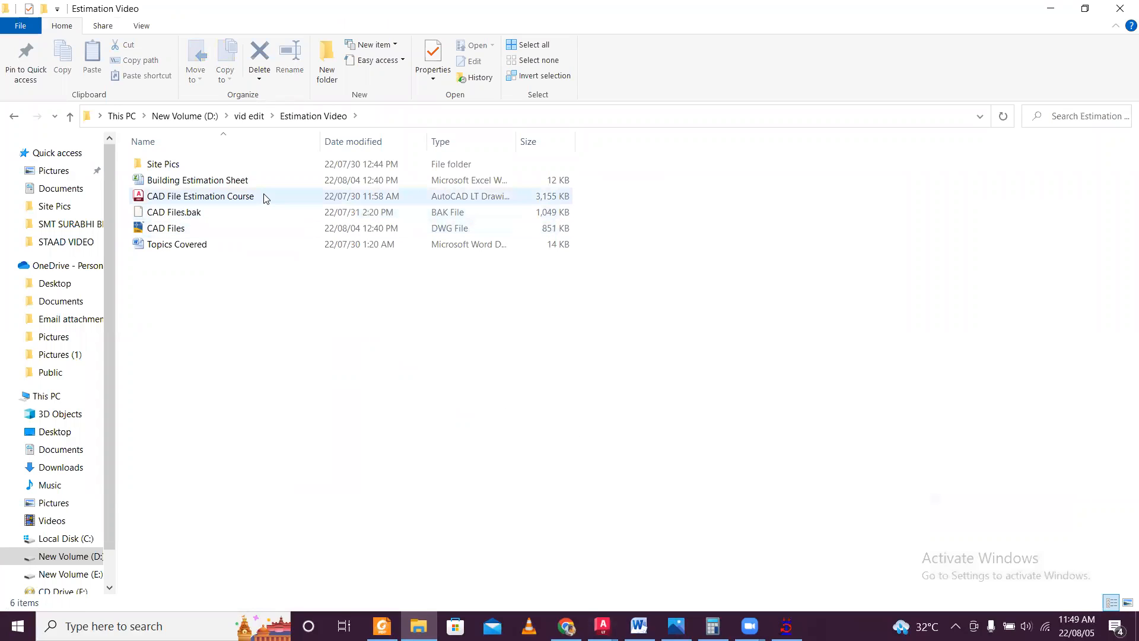
double_click(265, 196)
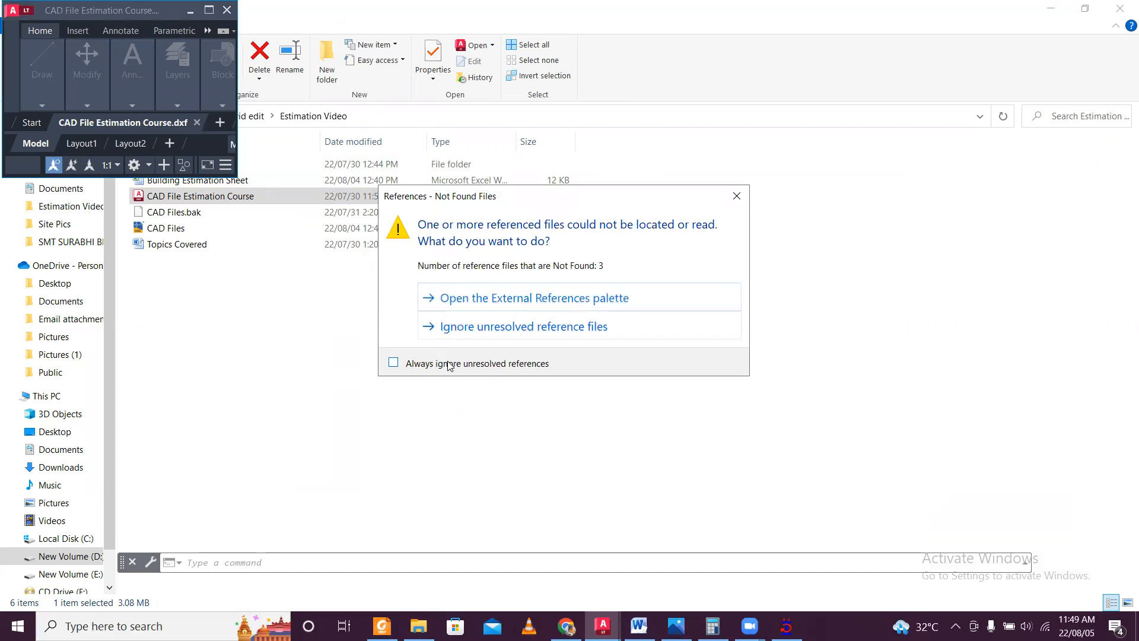
left_click(494, 328)
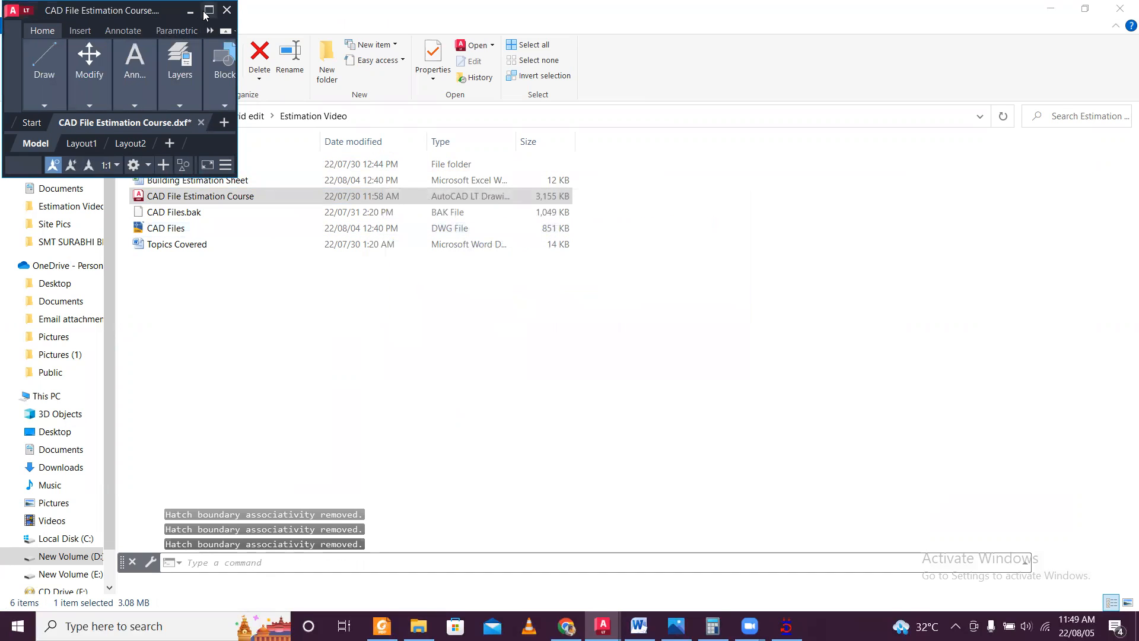
left_click(208, 13)
Examine the footing section for the plinth beam height above ground level and the foundation depth below it.
scroll(468, 344, "up", 6)
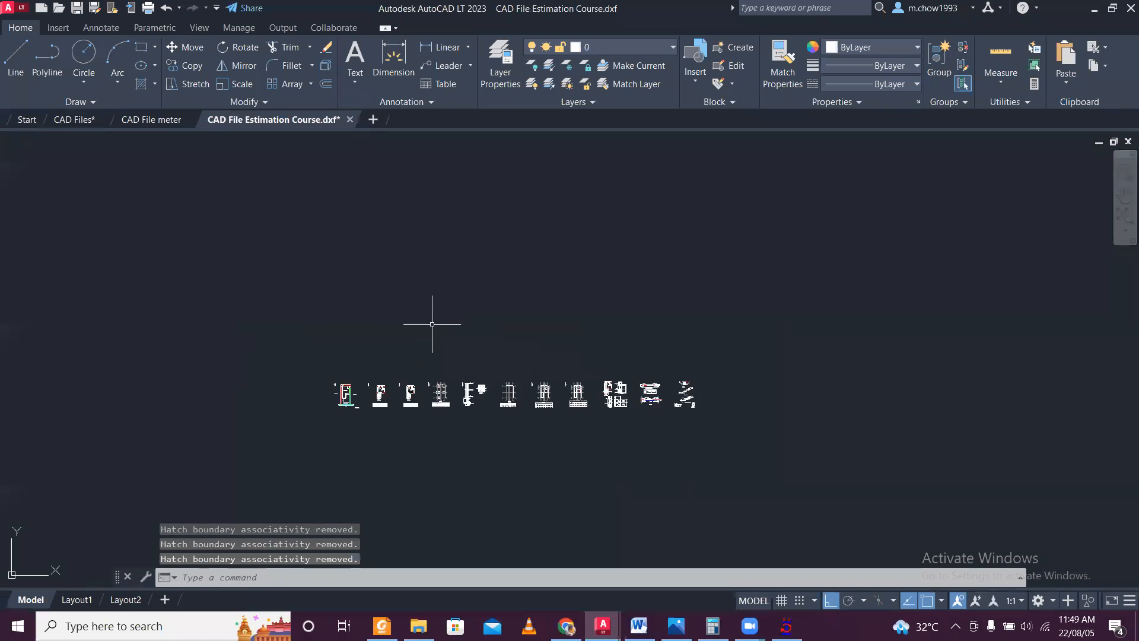
scroll(552, 453, "up", 10)
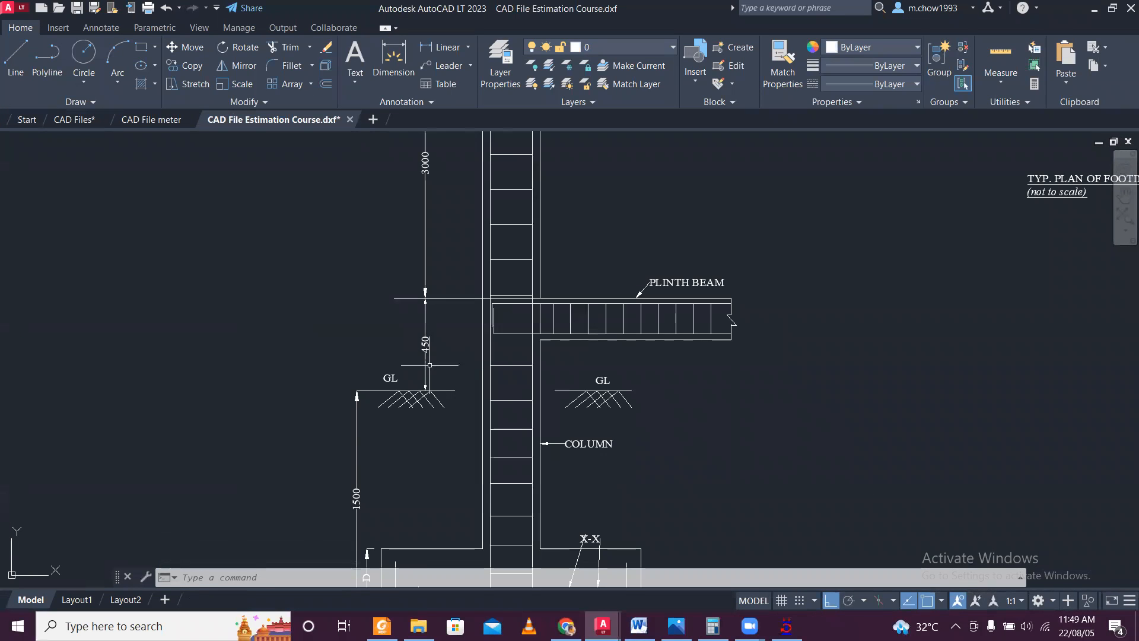
scroll(440, 393, "down", 1)
scroll(392, 351, "up", 1)
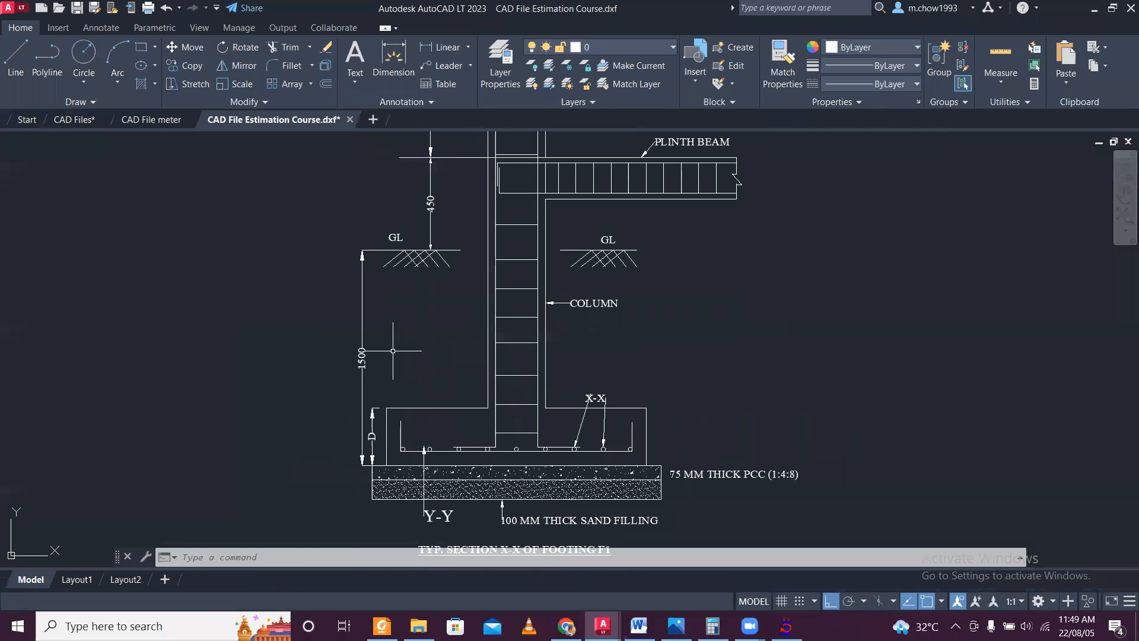
middle_click_drag(424, 308, 355, 378)
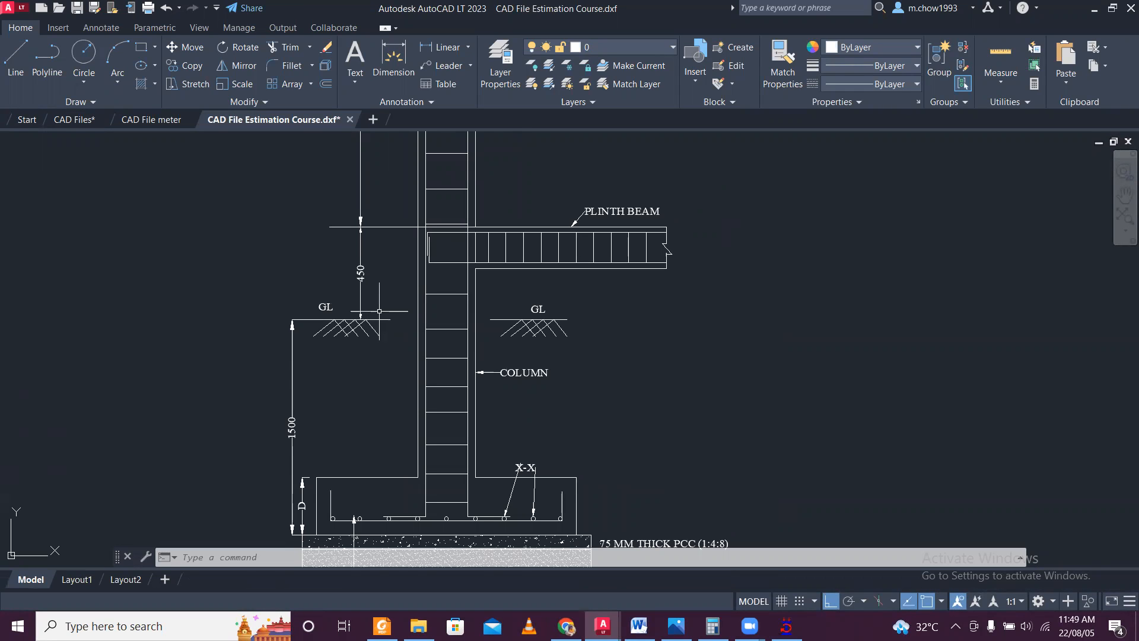
left_click(1095, 9)
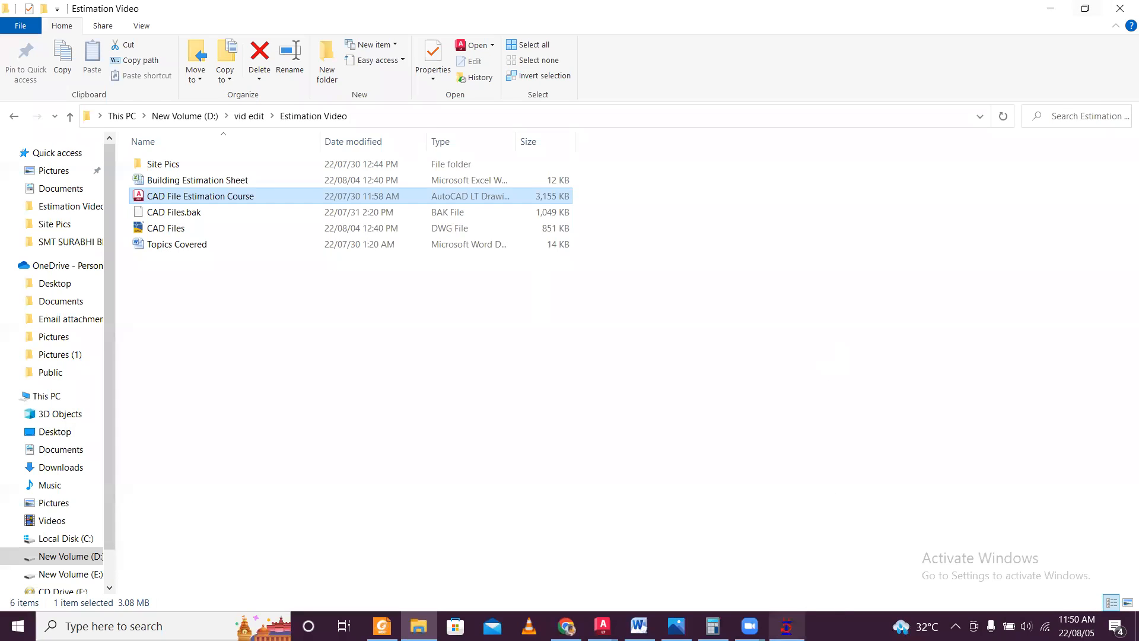
Back in STAAD.Pro, select all nodes and copy them with Translational Repeat in global Y, 1 step with -1.95 m spacing.
left_click(786, 626)
scroll(464, 361, "down", 1)
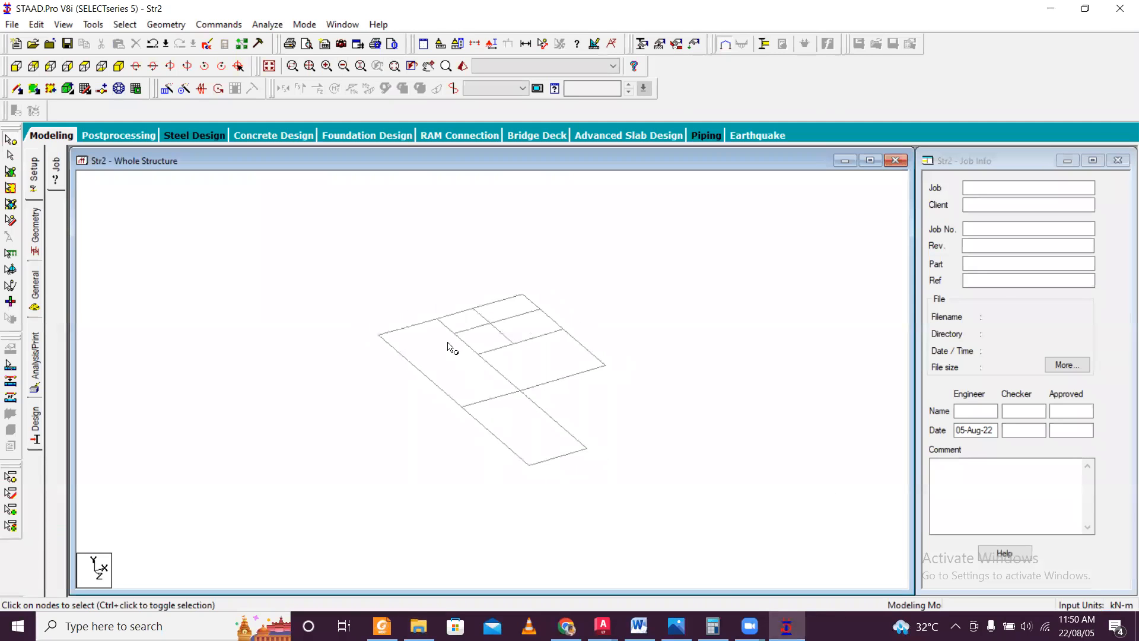
left_click_drag(350, 277, 702, 468)
left_click(166, 90)
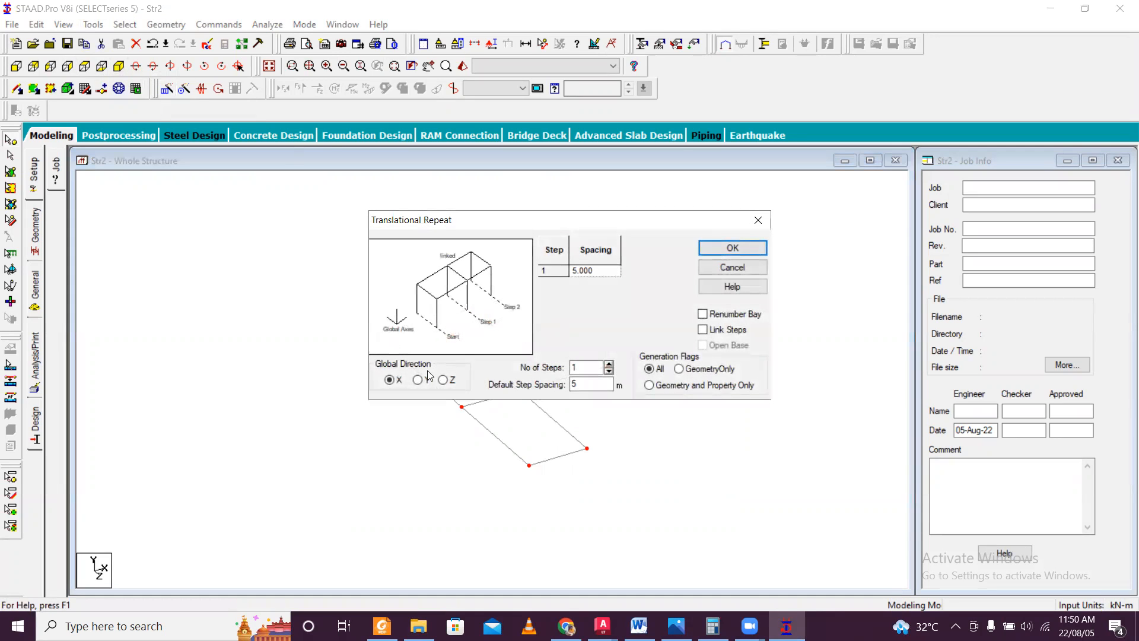
left_click_drag(586, 383, 518, 397)
key("BackSpace")
type("-1.")
left_click(603, 626)
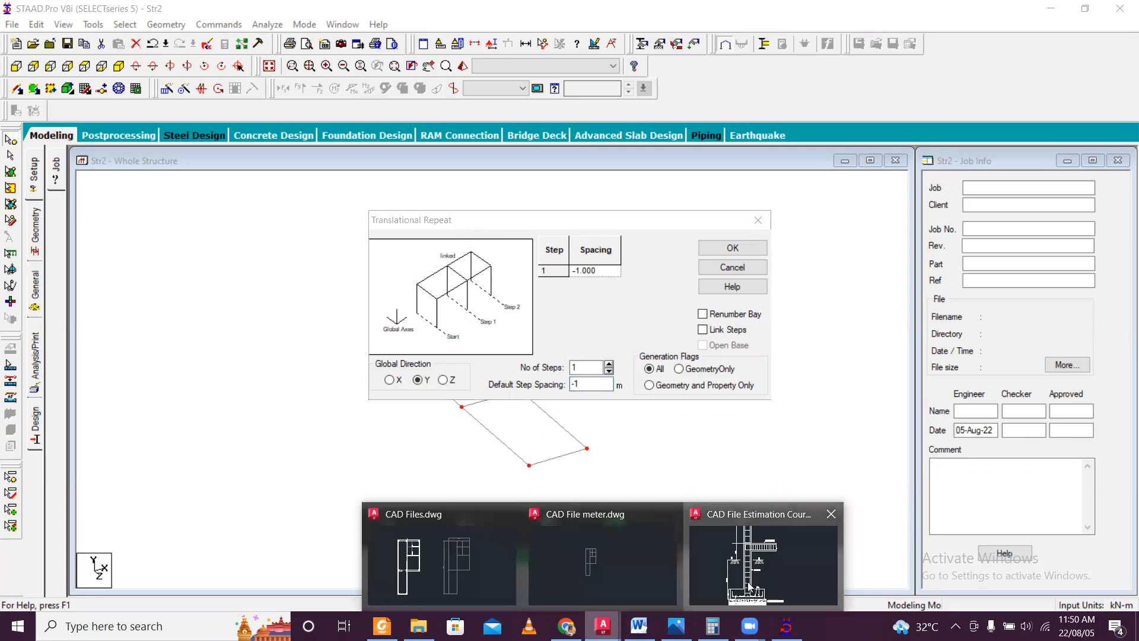
left_click(751, 587)
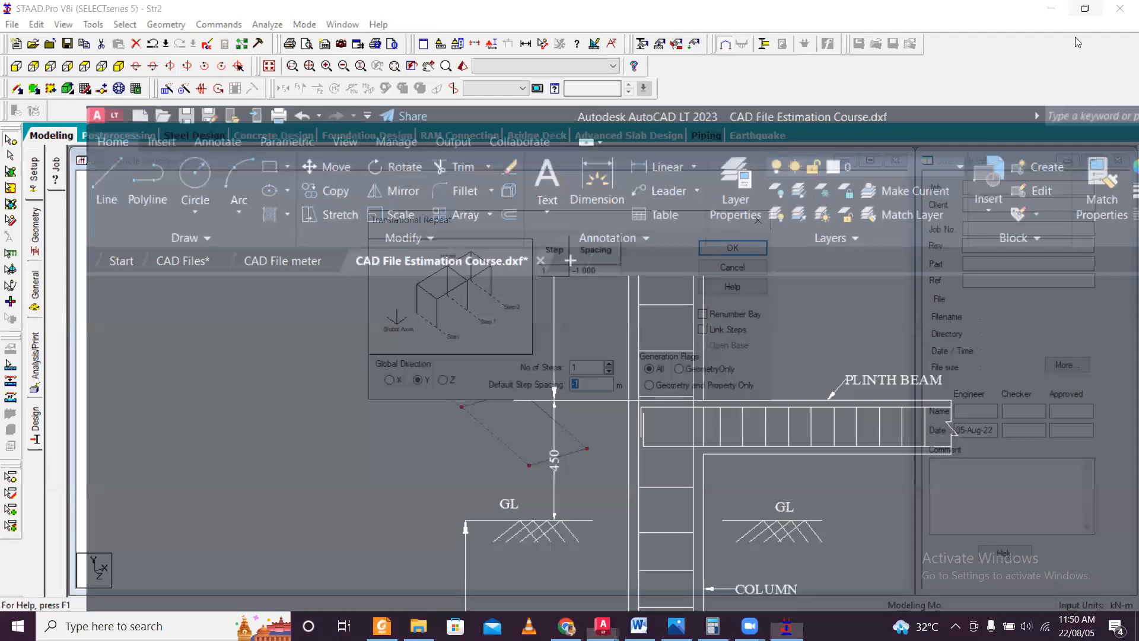
left_click(1094, 9)
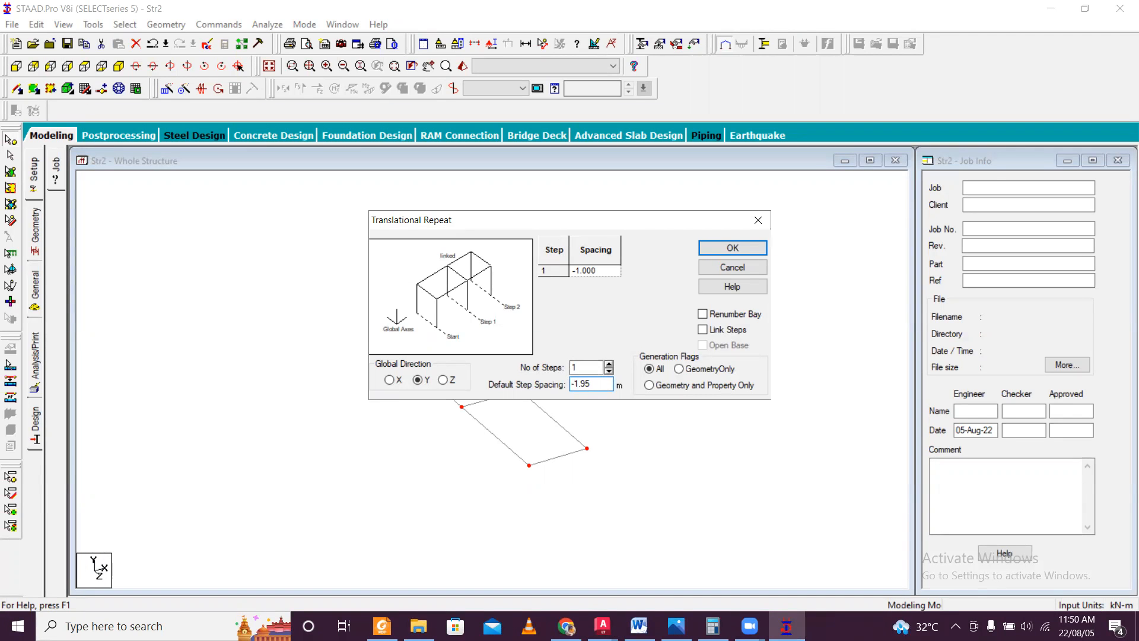
left_click(596, 270)
left_click(712, 252)
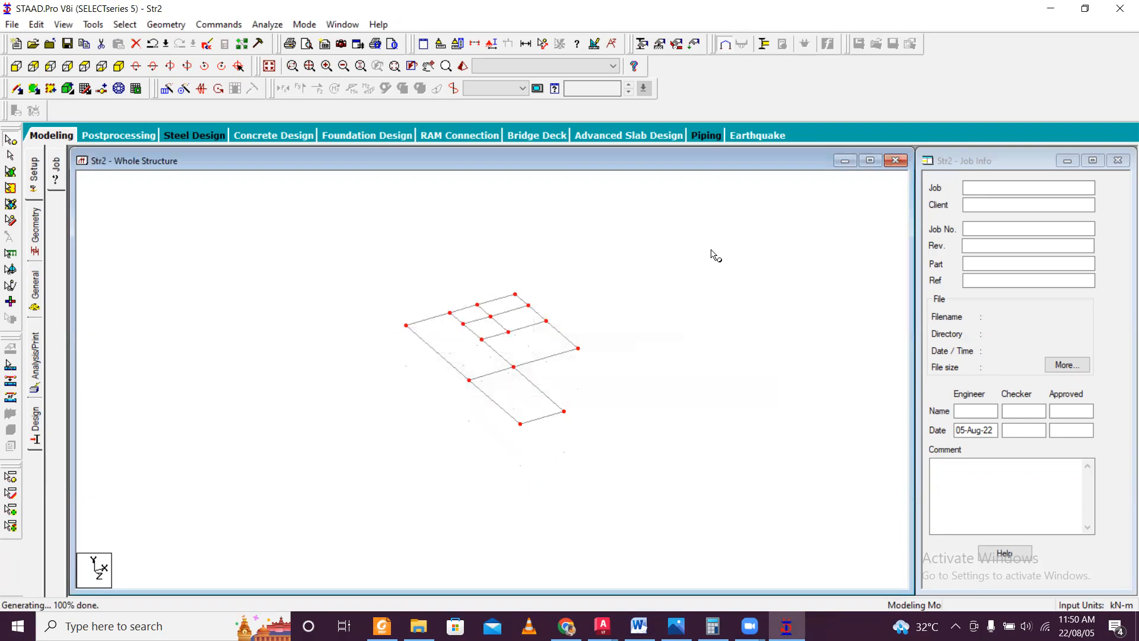
Show the structure in isometric view and activate the Add Beam tool.
key("Right")
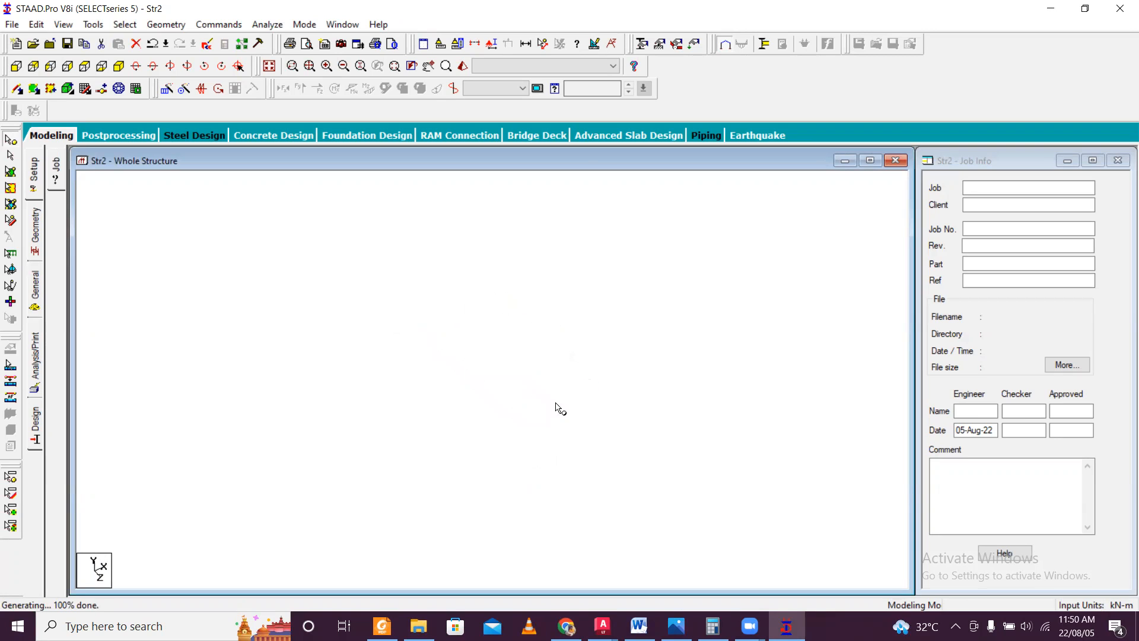
left_click(118, 66)
scroll(560, 436, "up", 3)
scroll(593, 456, "up", 2)
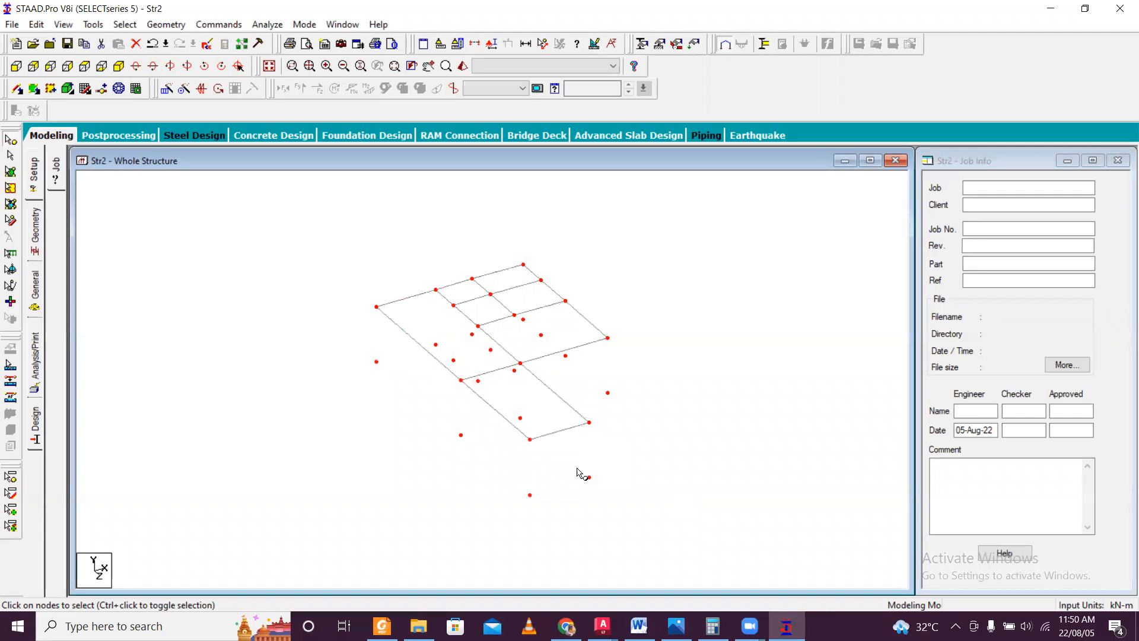
left_click(20, 89)
scroll(536, 474, "up", 1)
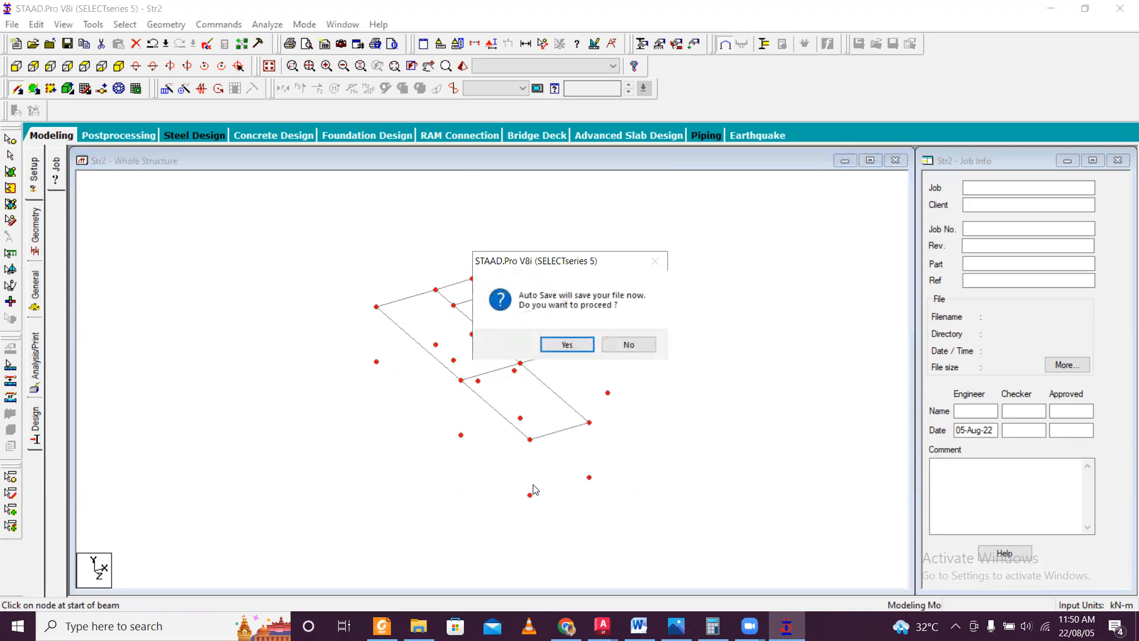
Accept the auto save and save the model as Structure1 in the Staad File 1 folder, replacing the existing file.
left_click(571, 349)
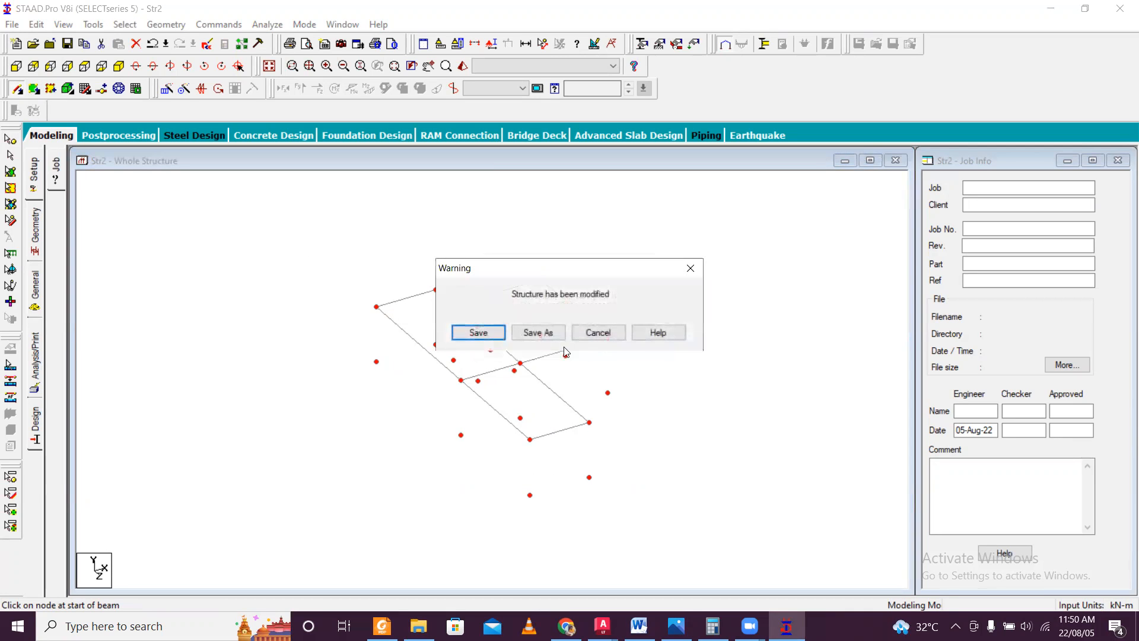
left_click(485, 336)
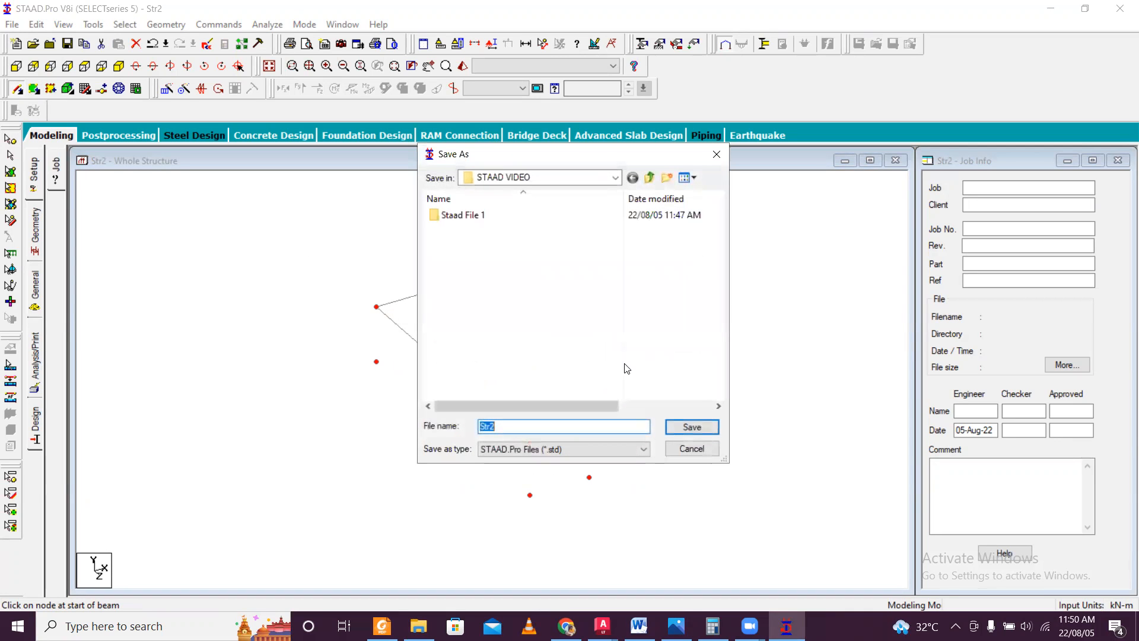
double_click(485, 217)
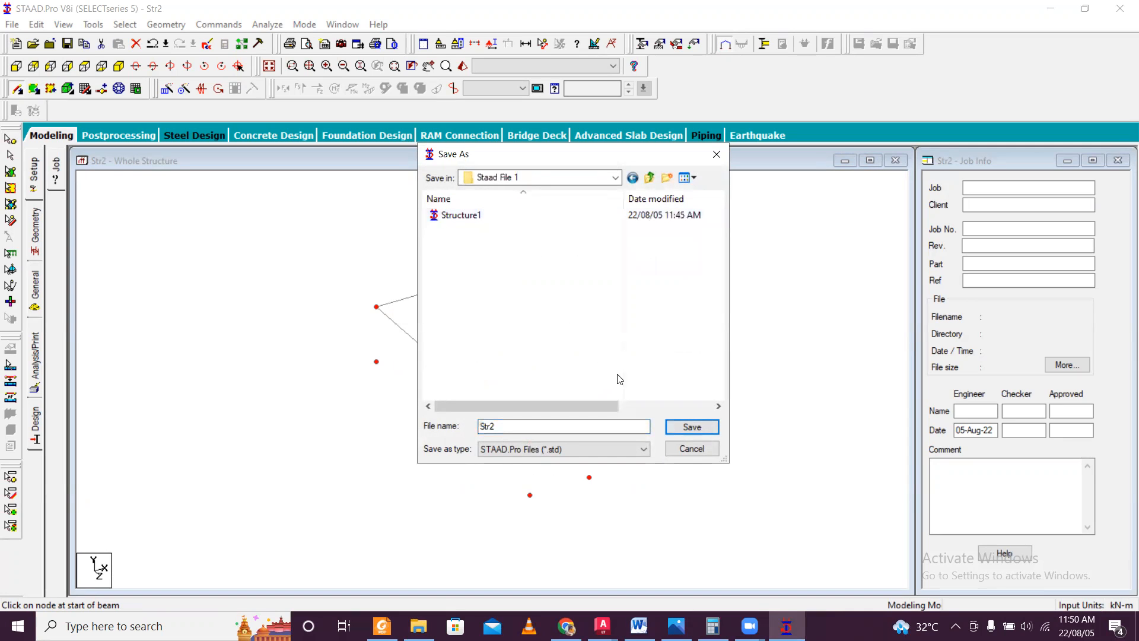
left_click(496, 218)
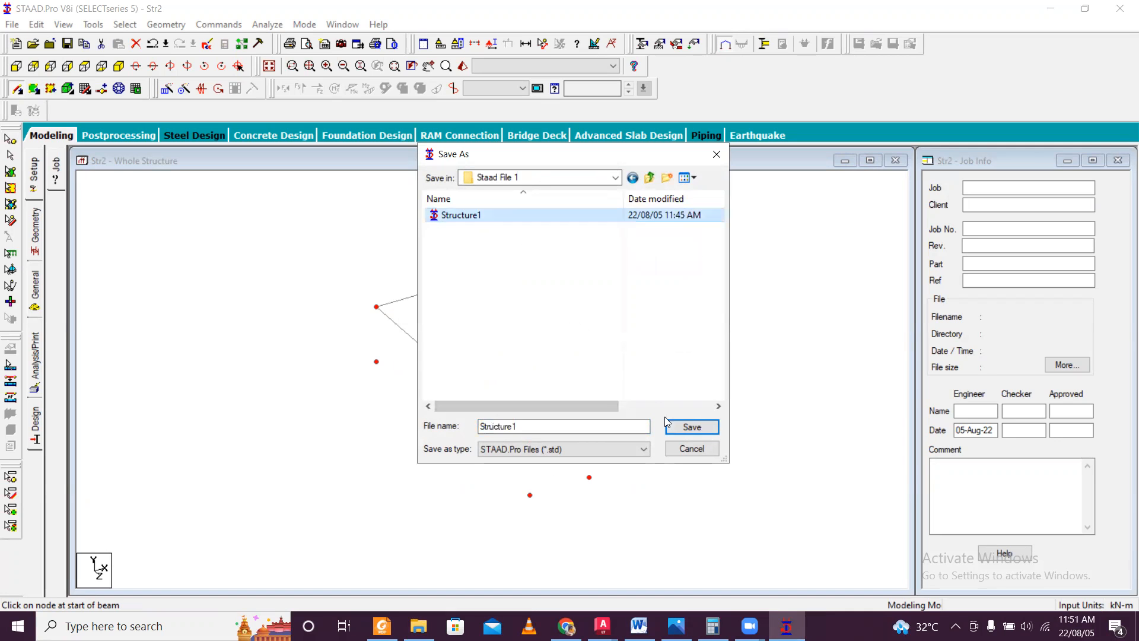
left_click(685, 427)
left_click(617, 316)
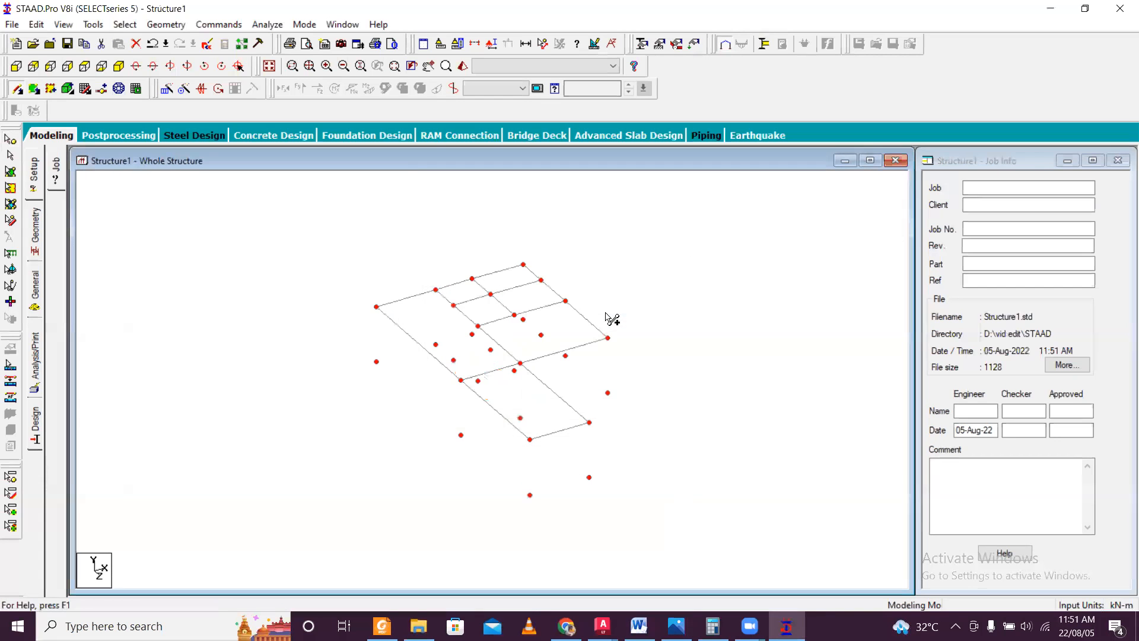
Draw five vertical column members from the lower nodes to the plan nodes at the narrow front bay's four corners and the wide bay's outer front corner.
scroll(581, 361, "down", 3)
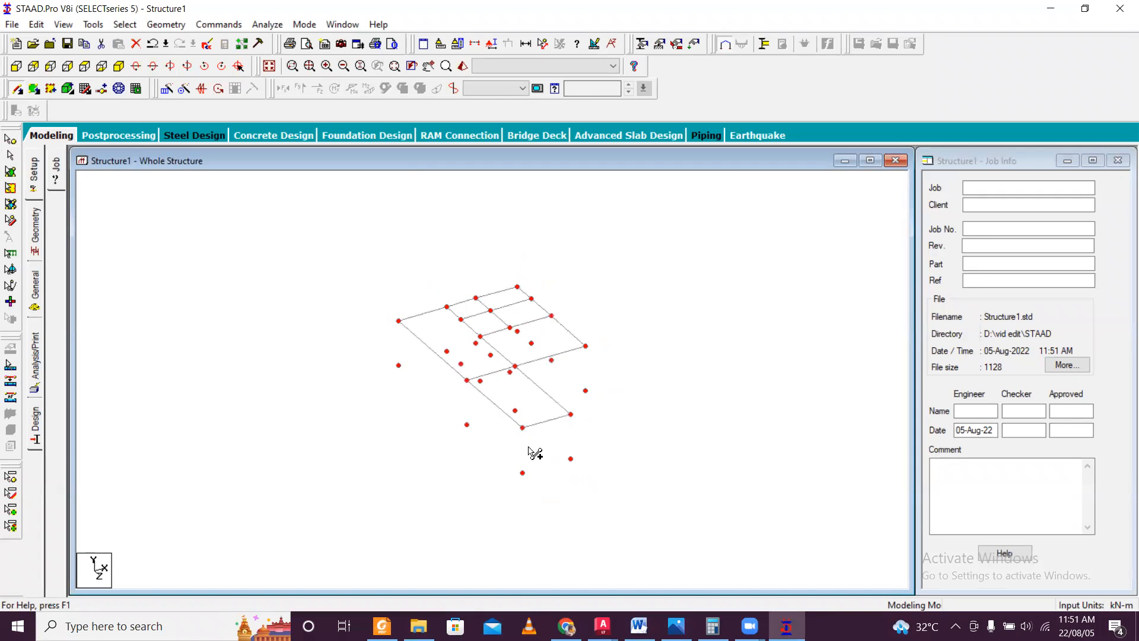
left_click_drag(522, 473, 522, 428)
left_click_drag(571, 458, 571, 416)
left_click_drag(466, 424, 467, 380)
left_click_drag(515, 411, 515, 366)
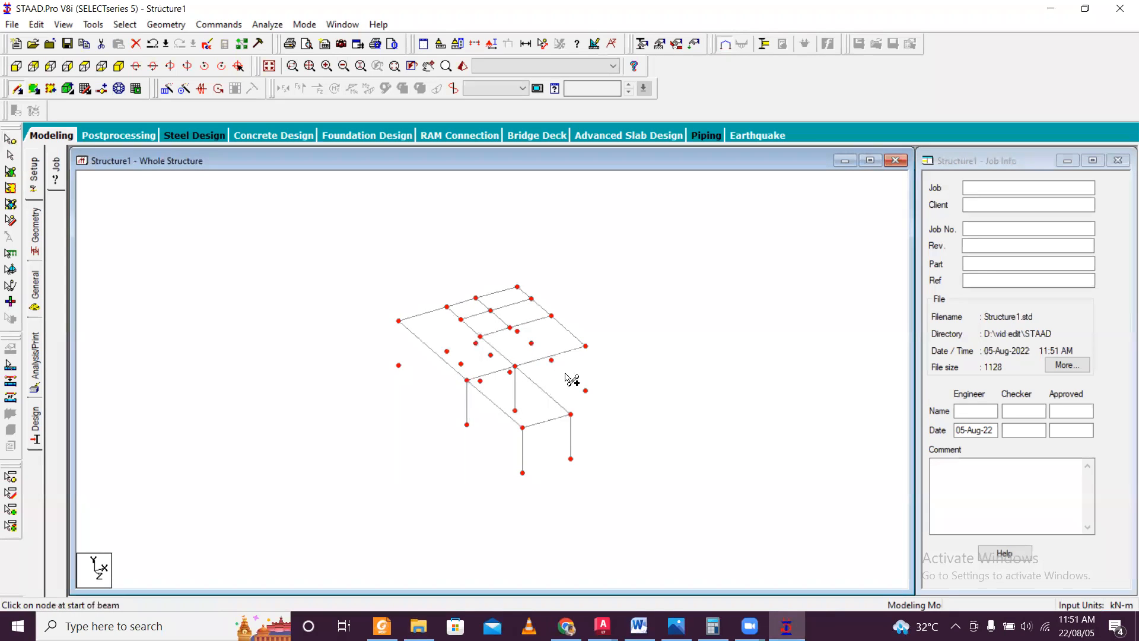
left_click_drag(591, 392, 586, 346)
Draw three vertical column members from the lower nodes to the remaining plan nodes along the wide bay's outer side edge, up to the rear corner.
key("Left")
key("Left")
key("Left")
key("Left")
key("Left")
key("Left")
key("Left")
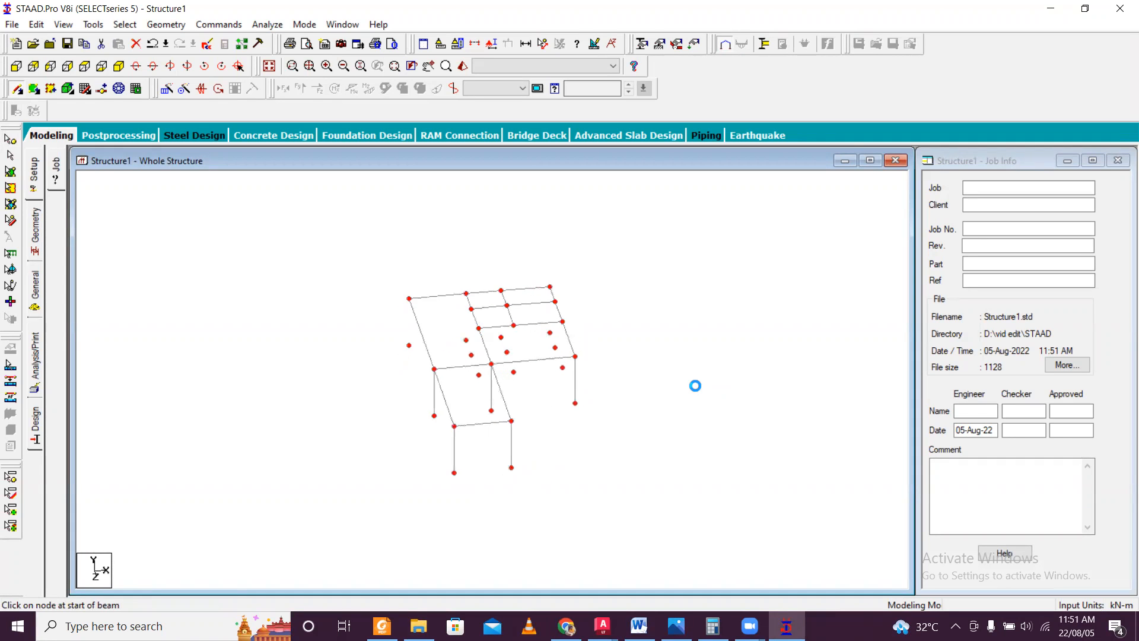
key("Left")
key("Left")
key("Left")
key("Left")
key("Left")
key("Left")
key("Left")
key("Left")
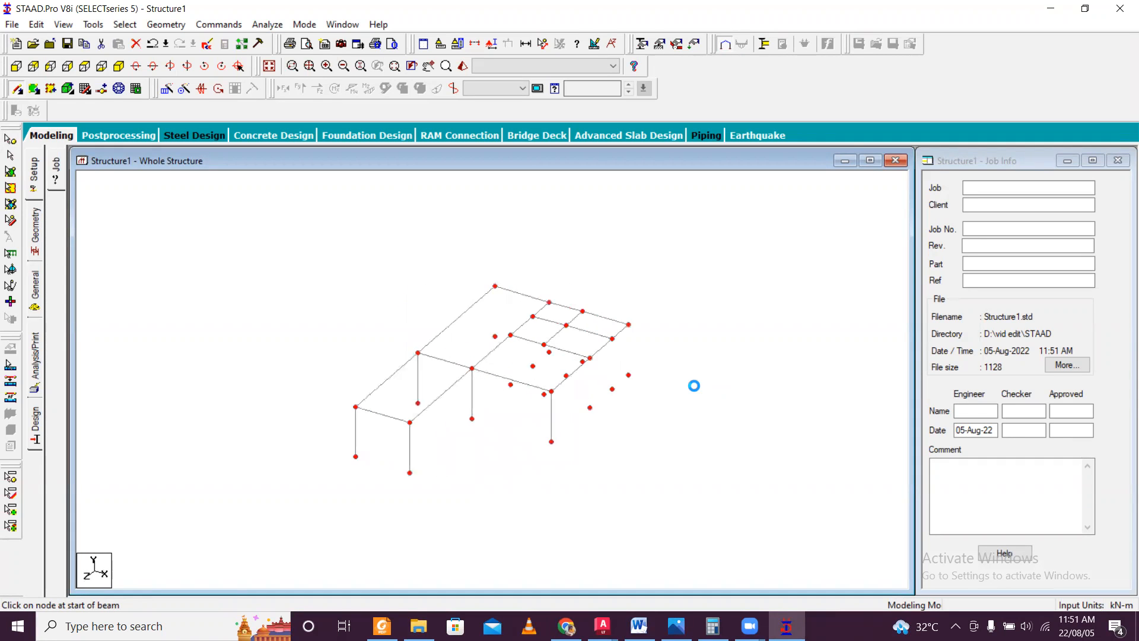
key("Left")
key("Left")
key("Left")
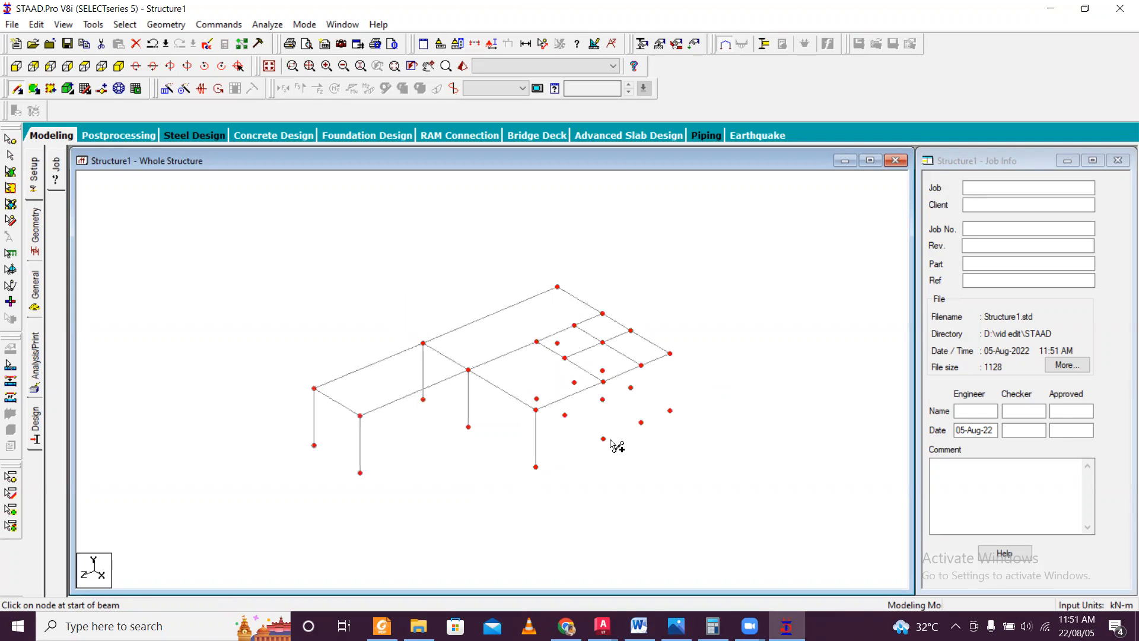
left_click(603, 438)
left_click(602, 382)
left_click_drag(641, 423, 641, 365)
left_click_drag(669, 409, 670, 355)
Draw a vertical column member from the lower node to the plan node next to the corner on the rear edge.
key("Left")
key("Left")
key("Left")
key("Left")
key("Left")
key("Left")
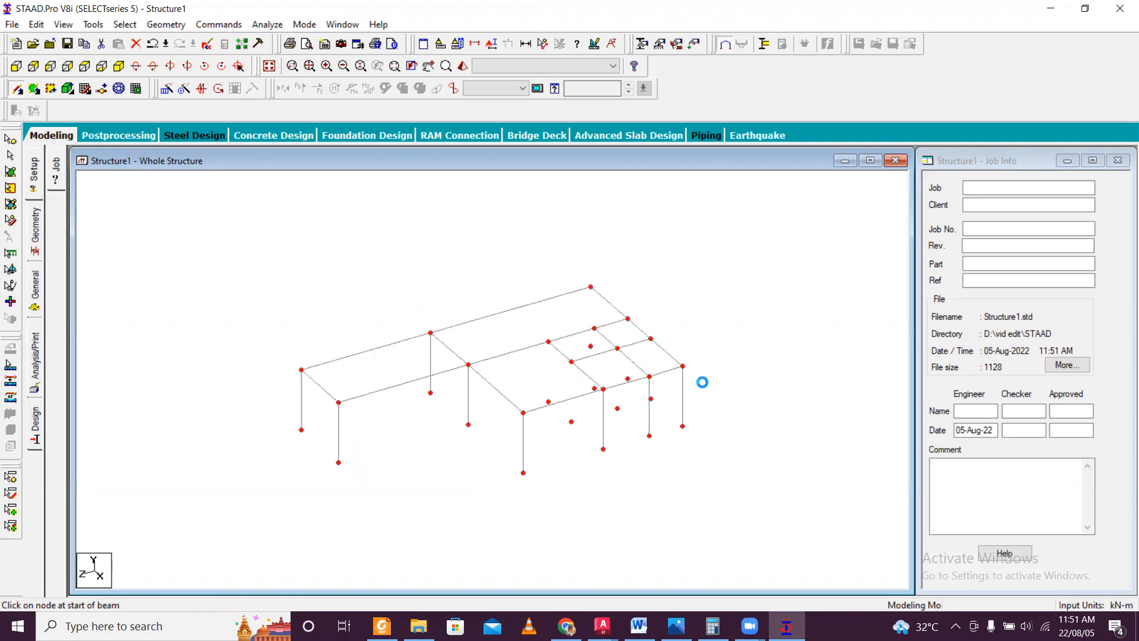
left_click_drag(683, 420, 682, 353)
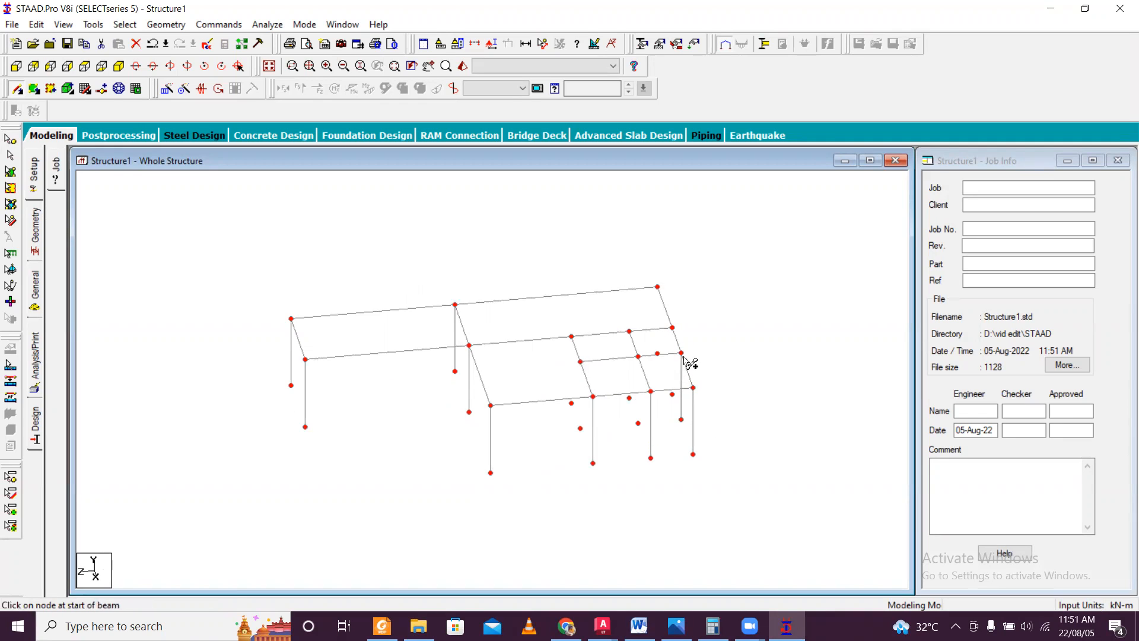
Draw two vertical column members from the lower nodes to the two remaining plan nodes along the rear edge, including its far corner.
left_click_drag(673, 394, 672, 328)
key("Left")
key("Left")
key("Left")
key("Left")
Draw two vertical column members from the lower nodes to the two interior plan nodes on the partition line nearest the rear edge.
key("Left")
key("Left")
key("Left")
key("Left")
left_click_drag(633, 407, 629, 358)
key("Left")
key("Left")
key("Left")
key("Left")
key("Left")
key("Left")
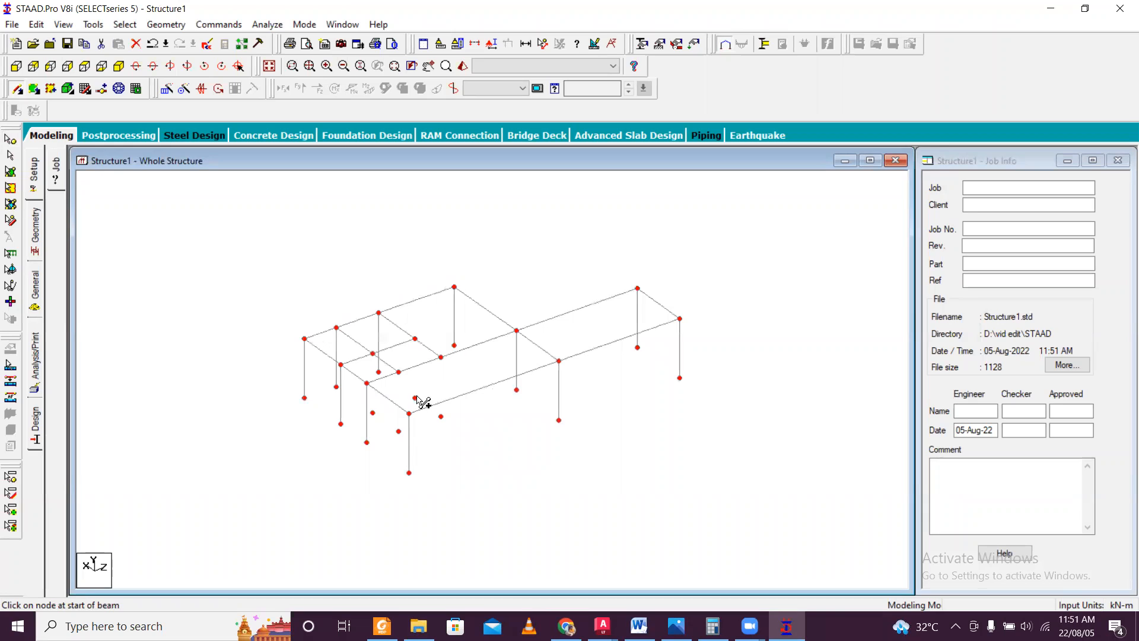
key("Left")
key("Left")
key("Left")
key("Left")
key("Left")
key("Left")
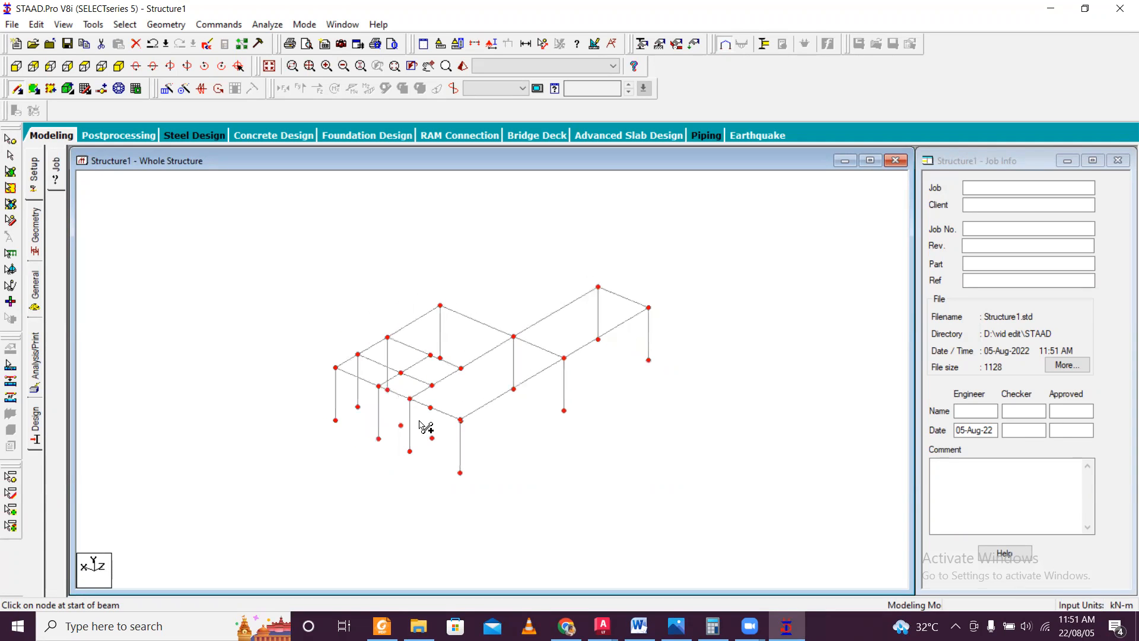
left_click_drag(410, 427, 410, 377)
key("Left")
key("Left")
key("Left")
key("Left")
key("Left")
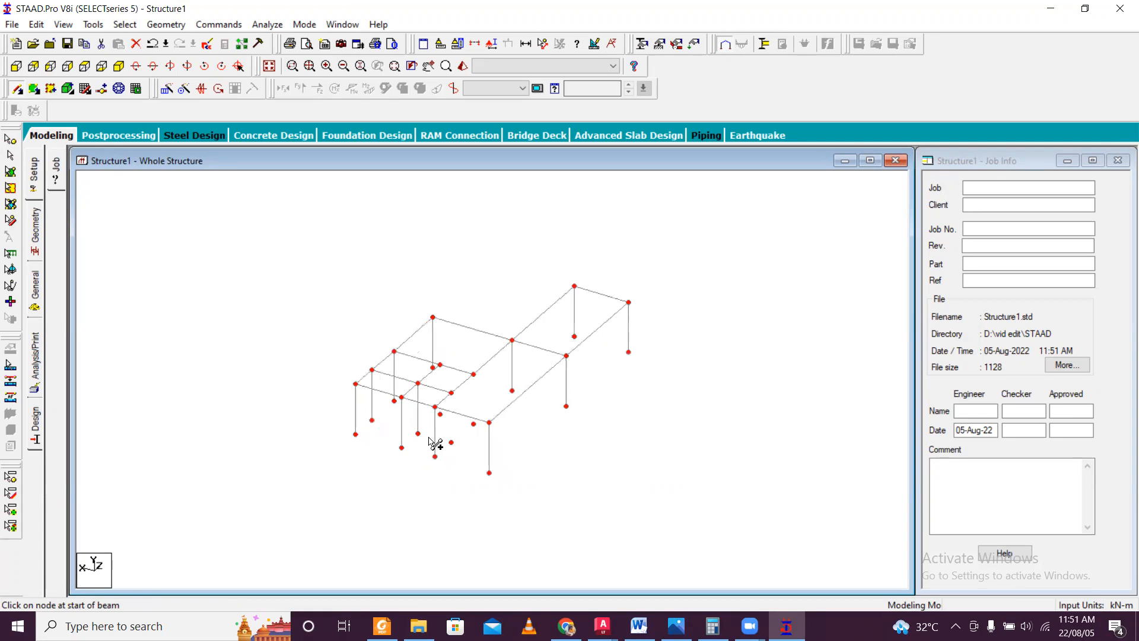
key("Left")
key("Left")
key("Left")
key("Left")
key("Left")
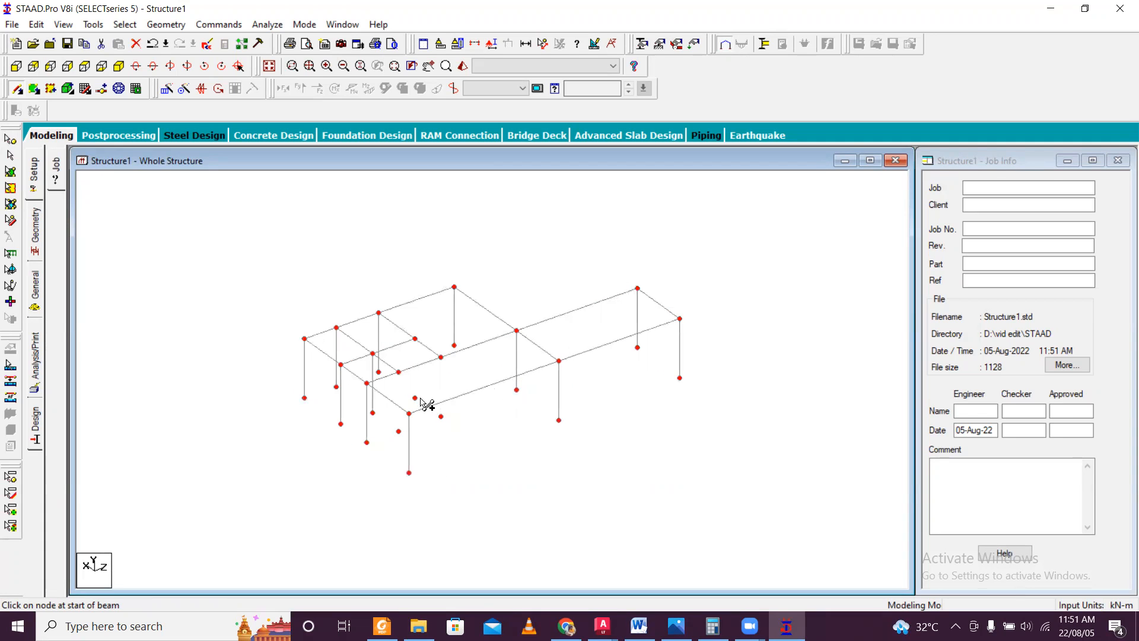
key("Left")
key("Left")
key("Left")
key("Left")
key("Left")
key("Left")
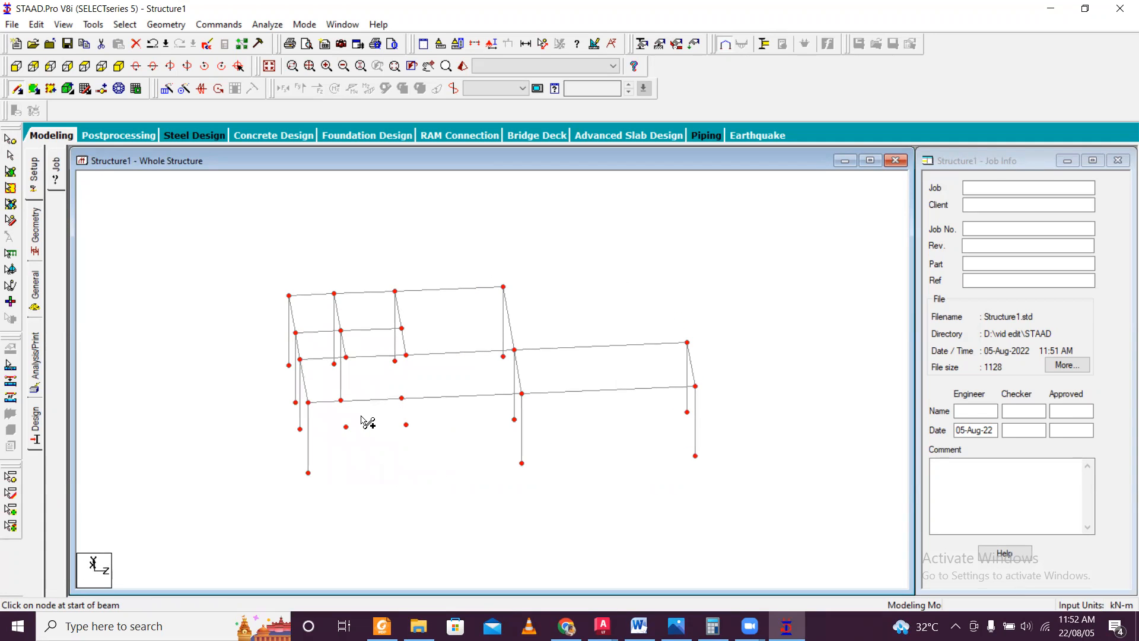
key("Left")
left_click_drag(354, 427, 355, 361)
Draw two vertical column members from the lower nodes to the last two interior plan nodes, on the partition line farther from the rear edge.
key("Left")
key("Left")
key("Left")
key("Left")
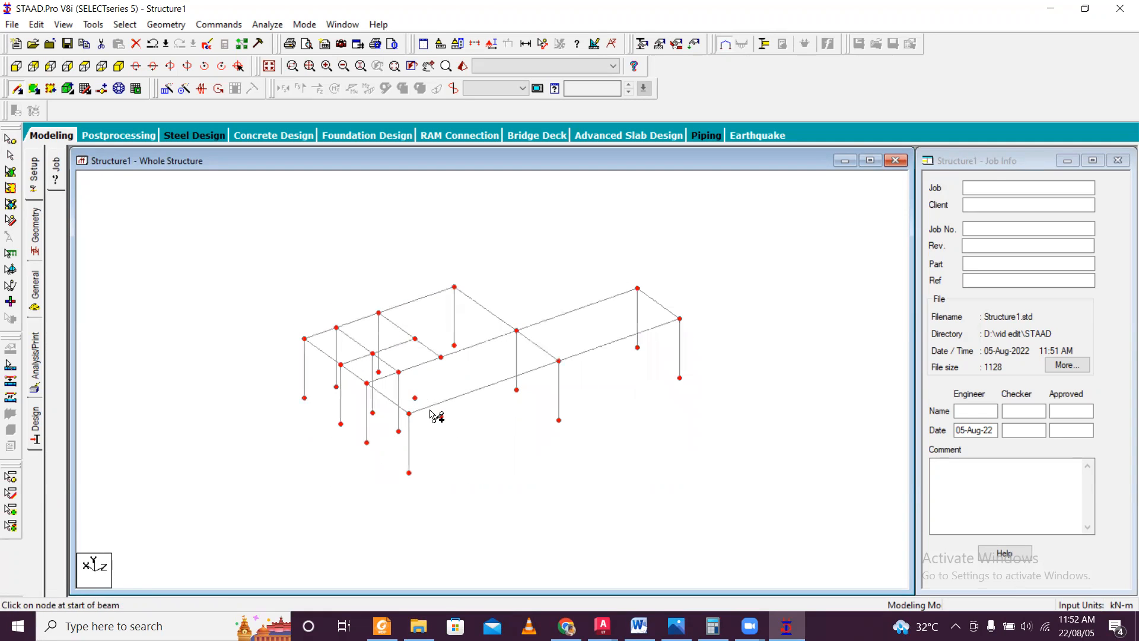
left_click_drag(414, 398, 416, 337)
left_click_drag(441, 417, 440, 357)
Examine the columns from all sides to check that every plan node has one, and return to the isometric view.
key("Left")
key("Left")
key("Left")
key("Left")
key("Left")
key("Left")
key("Left")
key("Left")
key("Left")
key("Left")
key("Left")
key("Left")
key("Left")
key("Left")
key("Left")
key("Left")
key("Left")
key("Left")
key("Left")
key("Left")
key("Left")
key("Left")
key("Left")
key("Left")
key("Left")
key("Left")
key("Left")
key("Left")
key("Left")
key("Left")
key("Left")
key("Left")
key("Left")
key("Left")
key("Left")
key("Left")
key("Left")
key("Left")
key("Left")
key("Left")
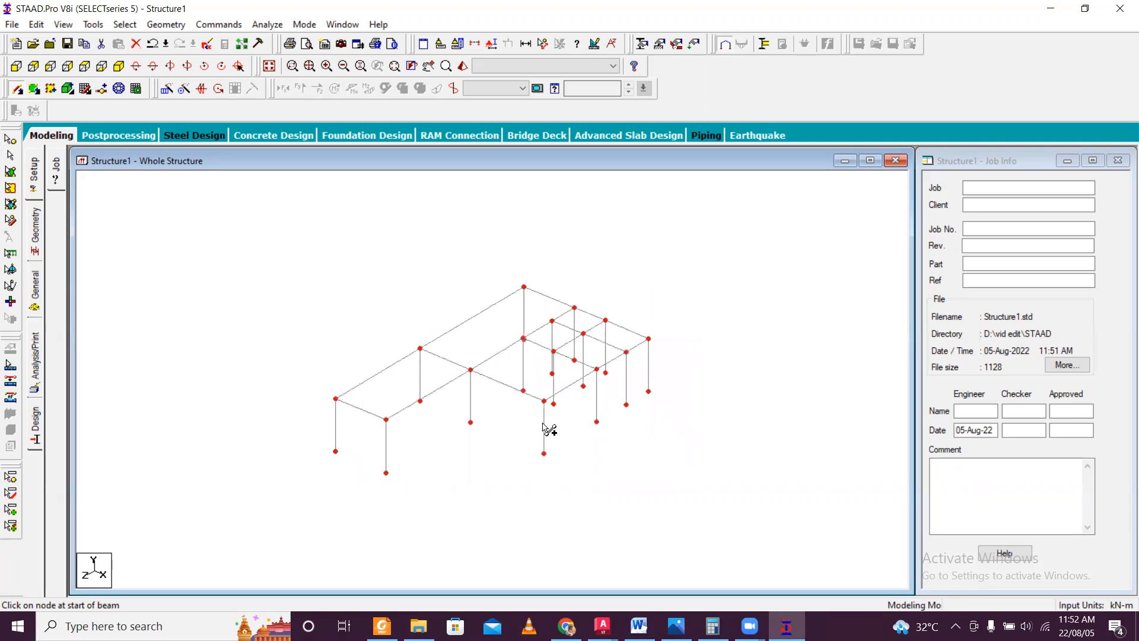
left_click(119, 68)
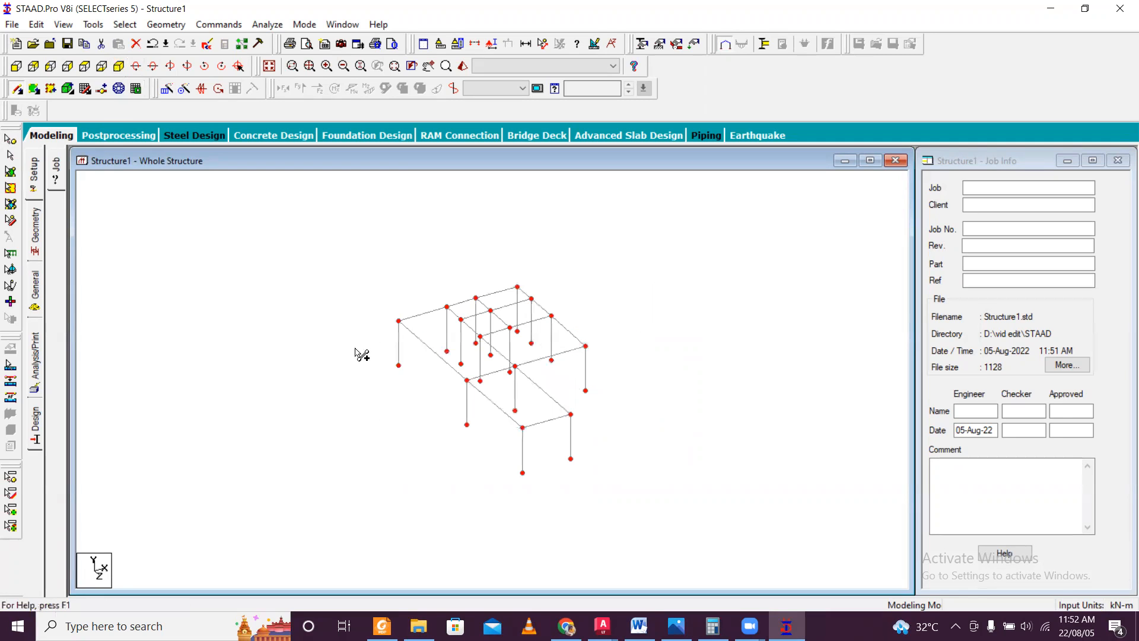
Create a fixed support definition for the structure.
left_click(35, 293)
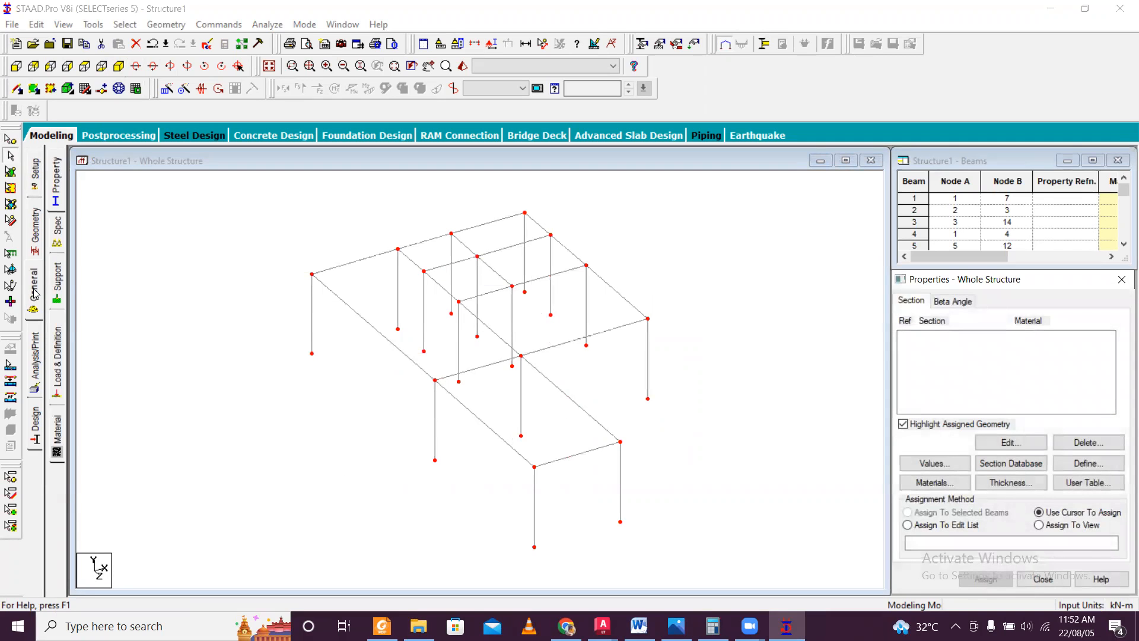
left_click(59, 282)
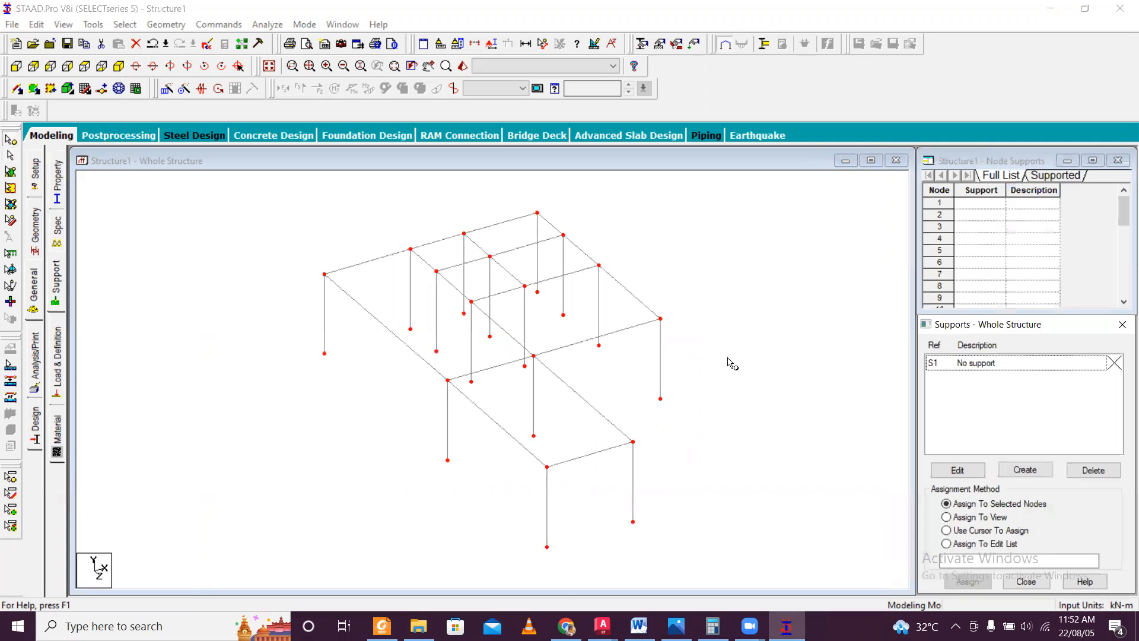
left_click(1025, 469)
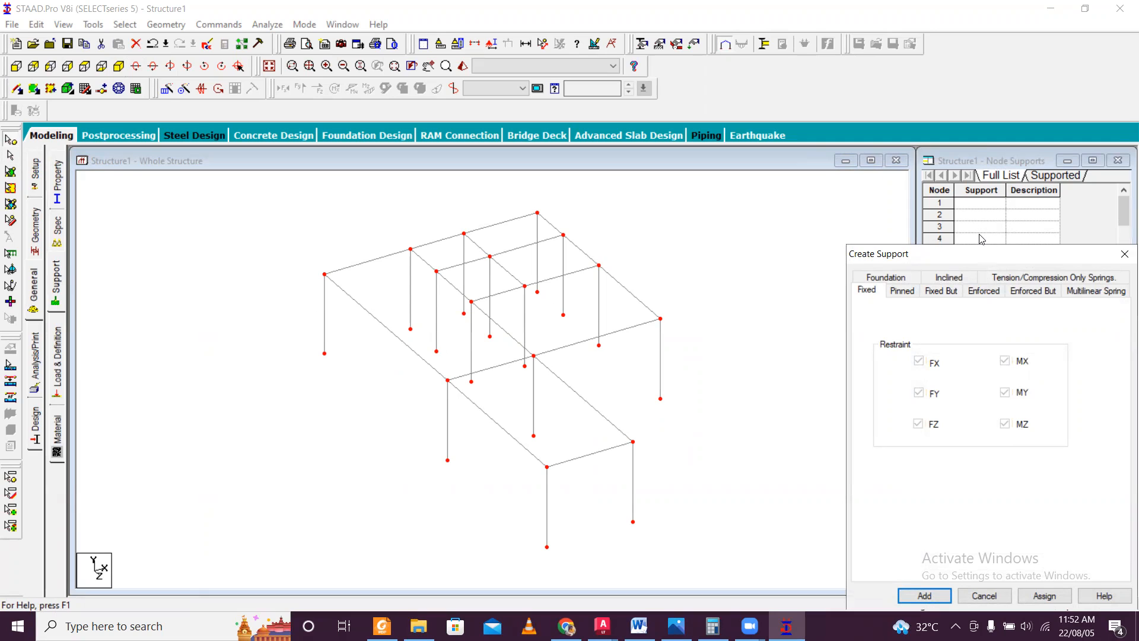
left_click_drag(987, 255, 962, 161)
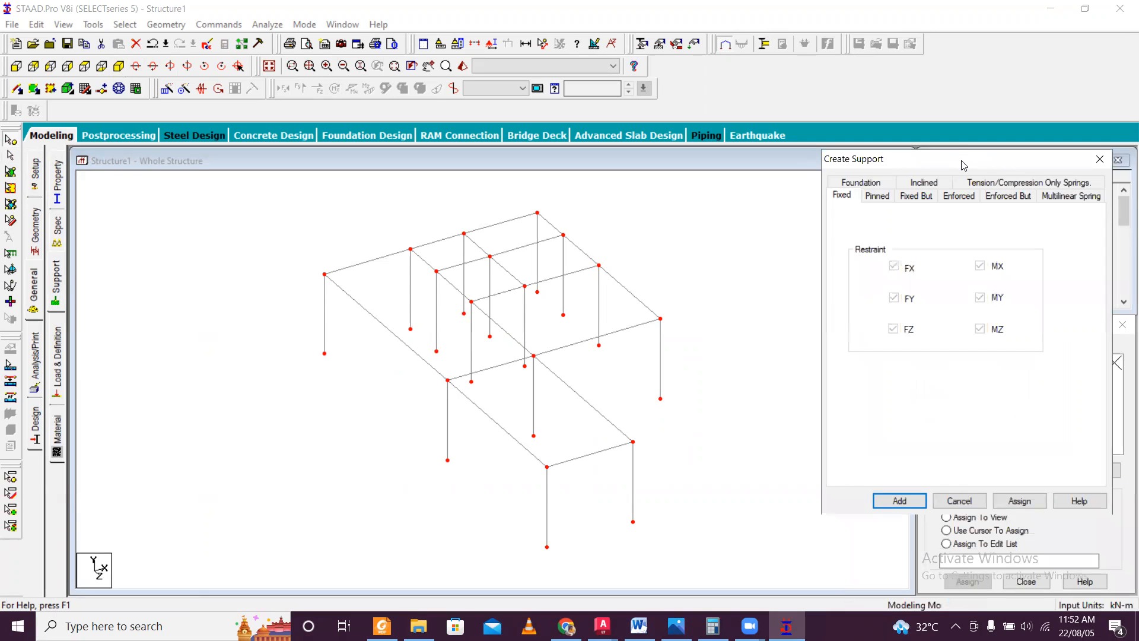
left_click(912, 505)
Assign the fixed support, Support 2, to all the column base nodes.
left_click(979, 380)
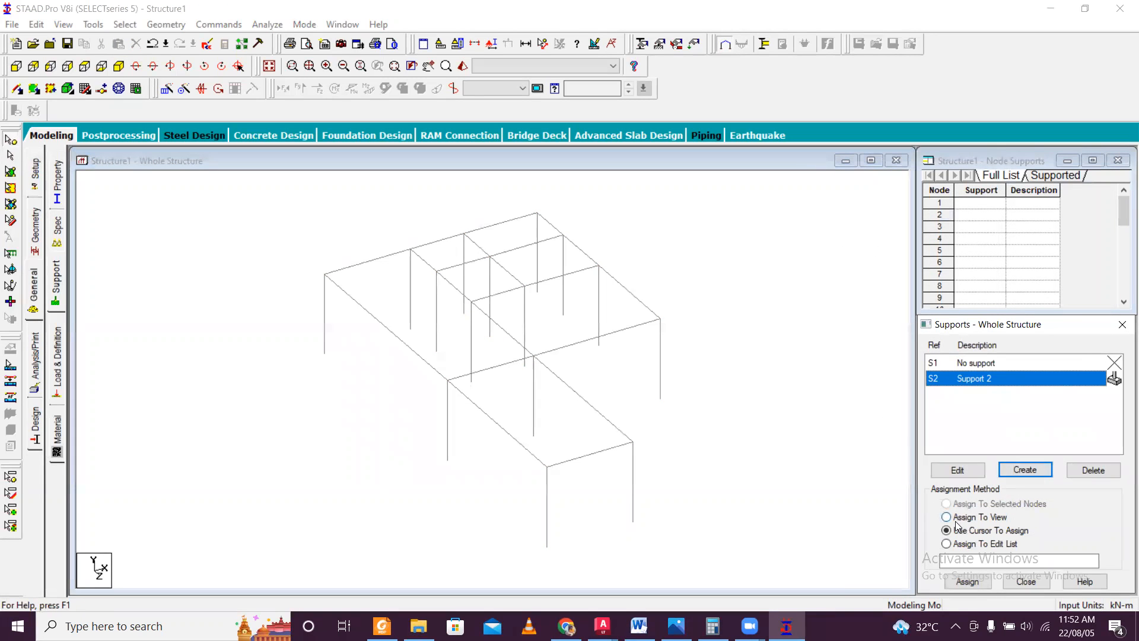
left_click(798, 484)
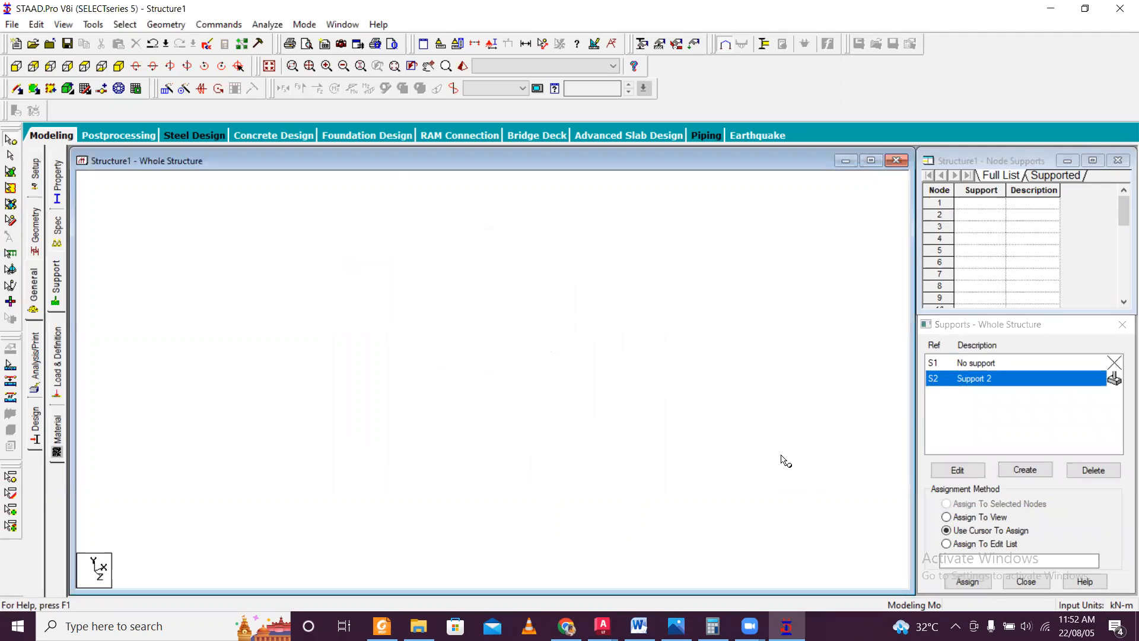
left_click(16, 66)
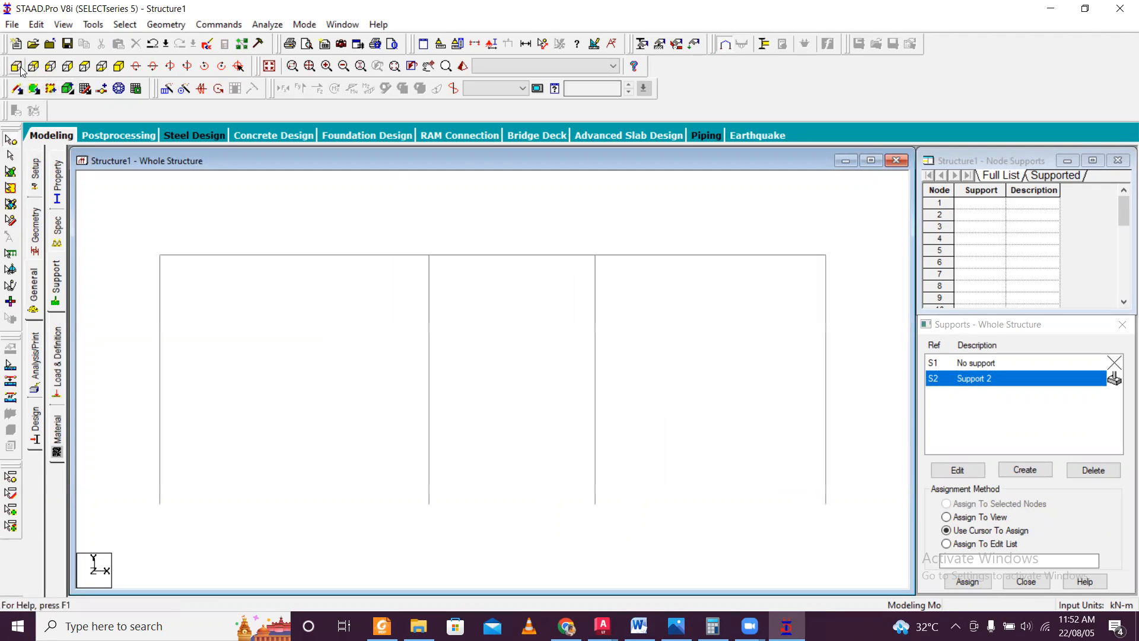
scroll(243, 252, "down", 3)
left_click_drag(242, 394, 770, 503)
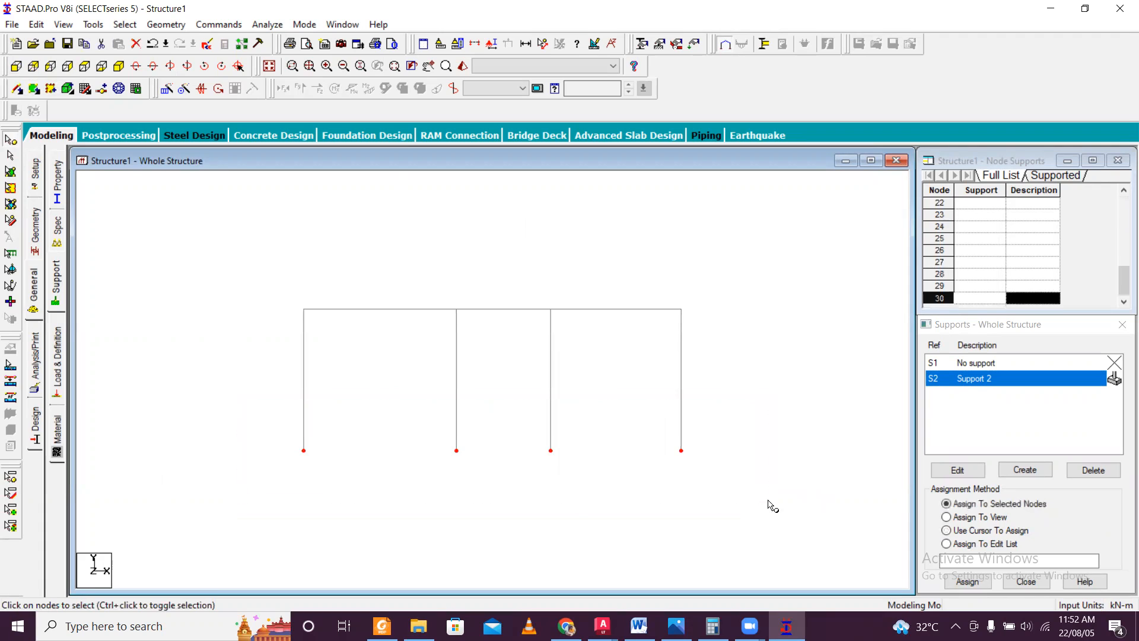
left_click(119, 66)
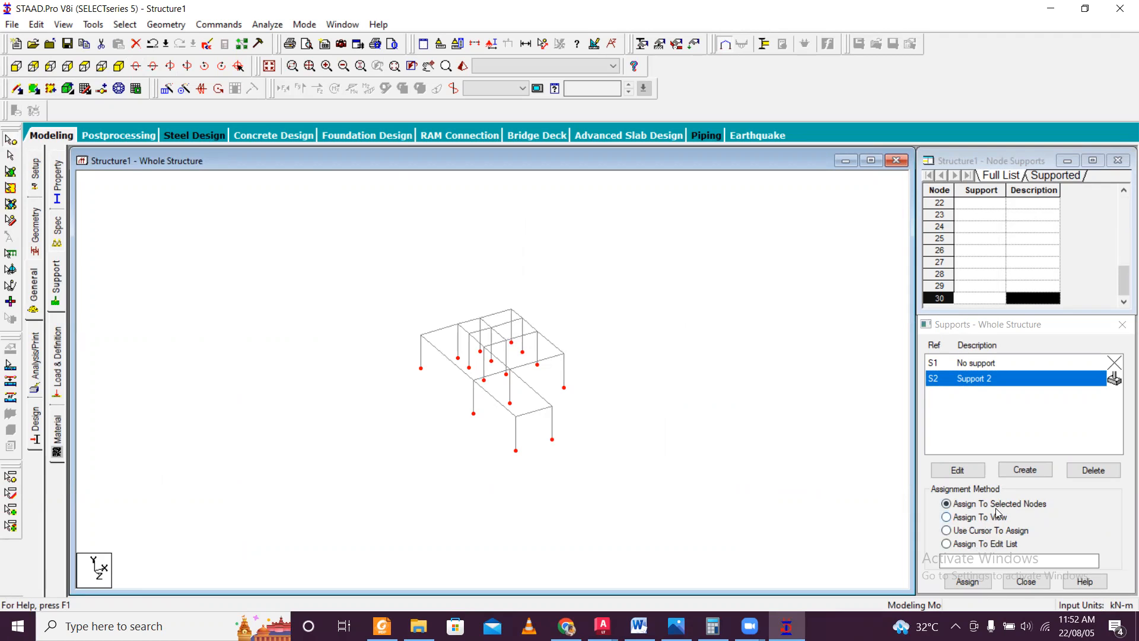
left_click(968, 580)
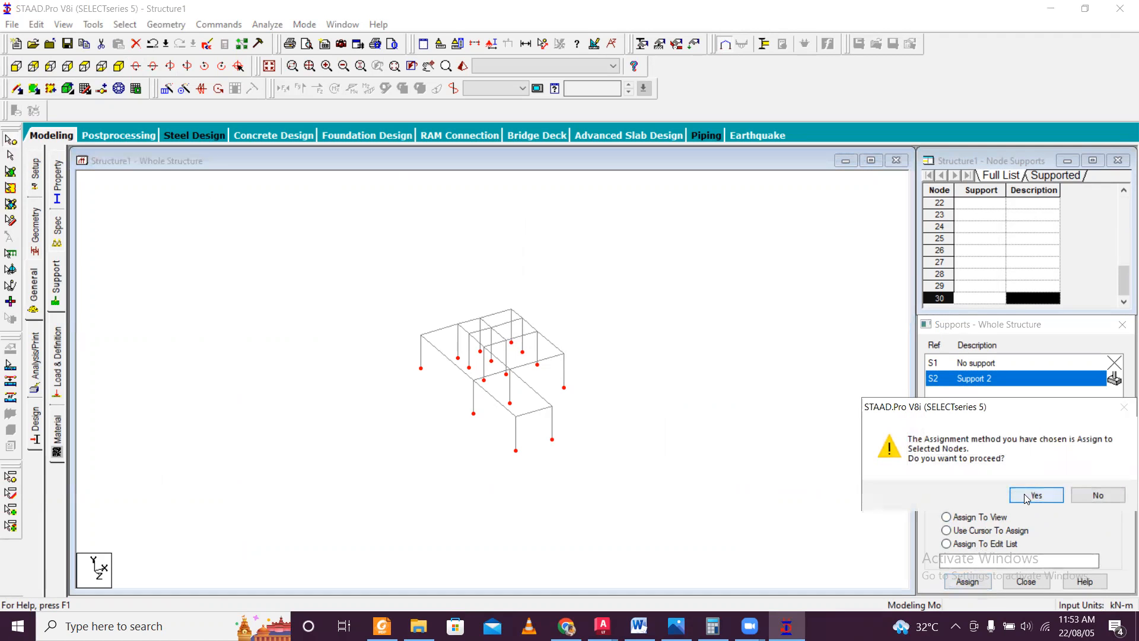
left_click(1034, 495)
scroll(613, 382, "up", 2)
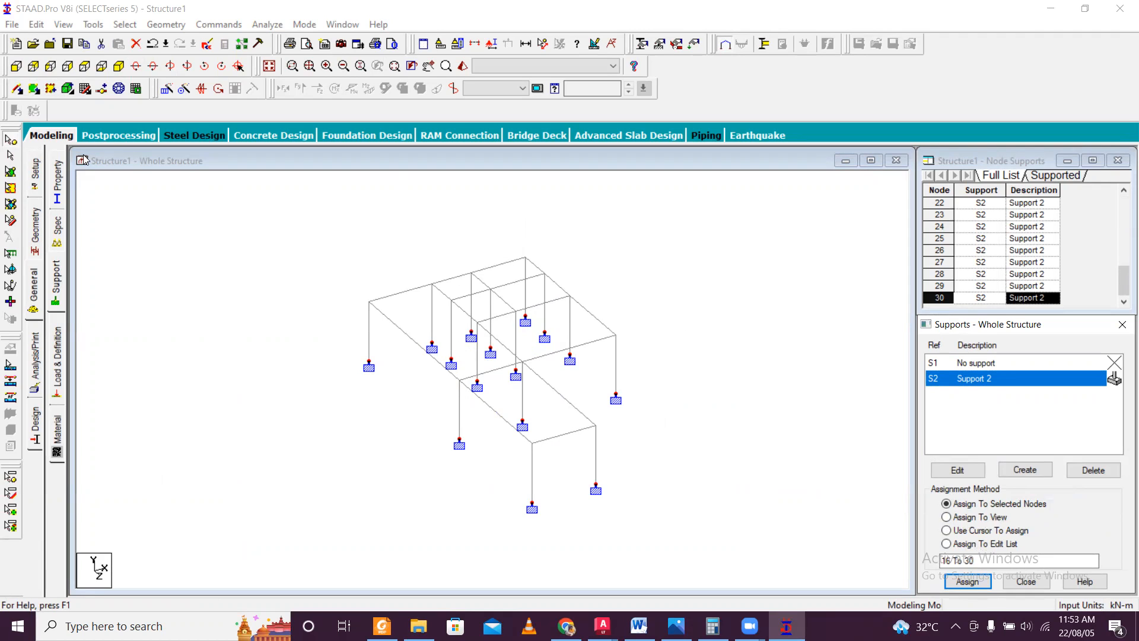
Select all plinth-level beams and set up a Translational Repeat in the global Y direction with 1 step of 3 m spacing.
left_click(119, 66)
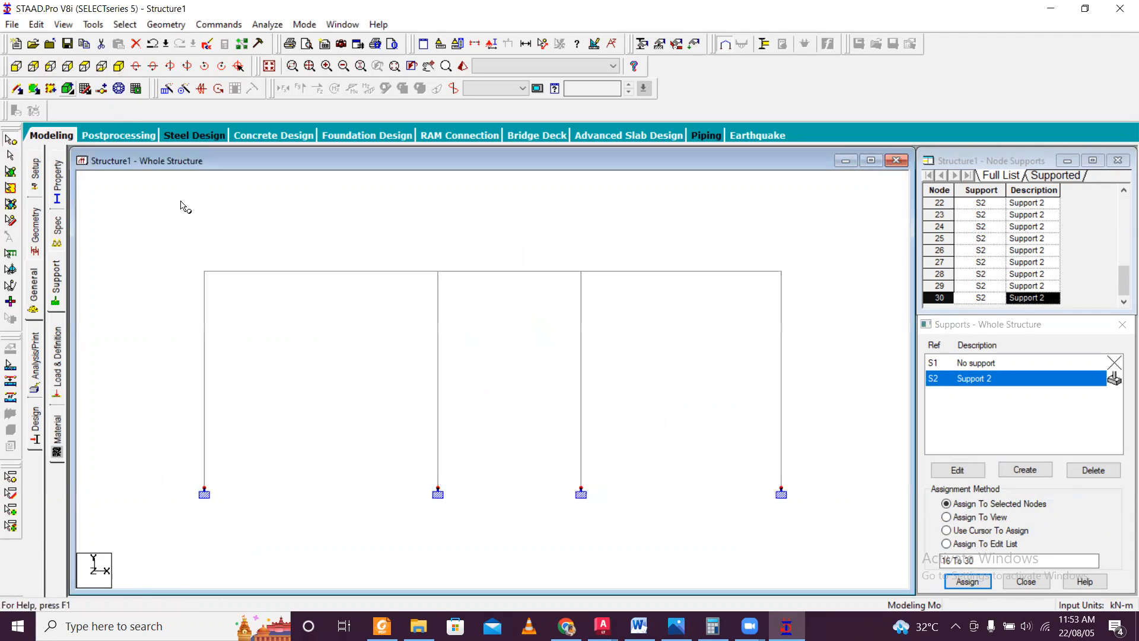
left_click(11, 159)
left_click_drag(197, 249, 829, 303)
left_click(119, 66)
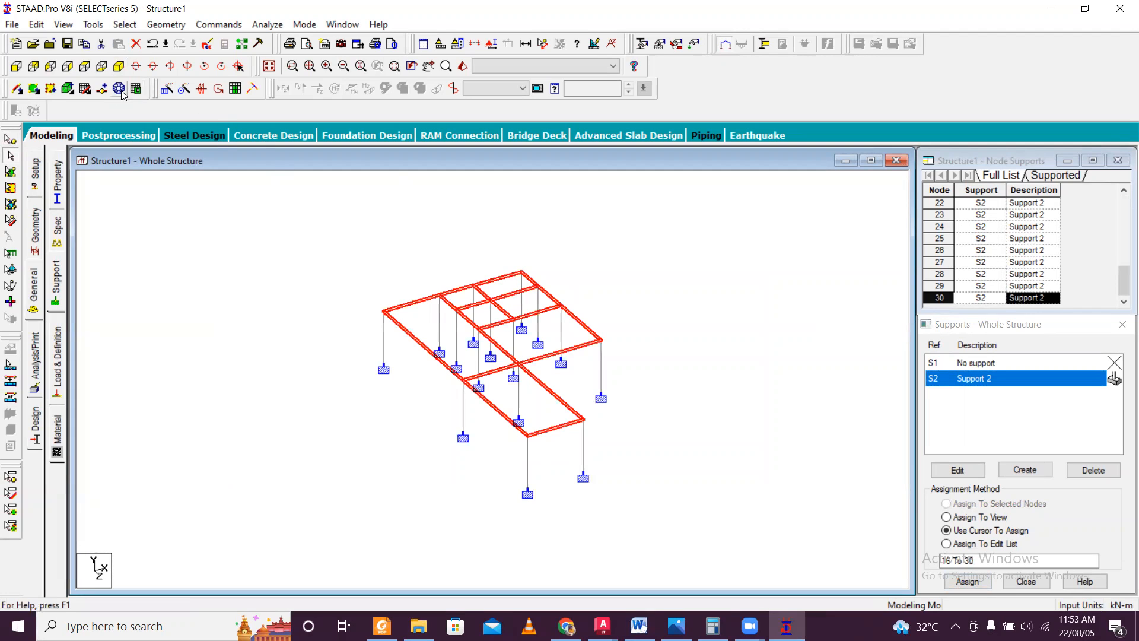
left_click(167, 90)
left_click(421, 381)
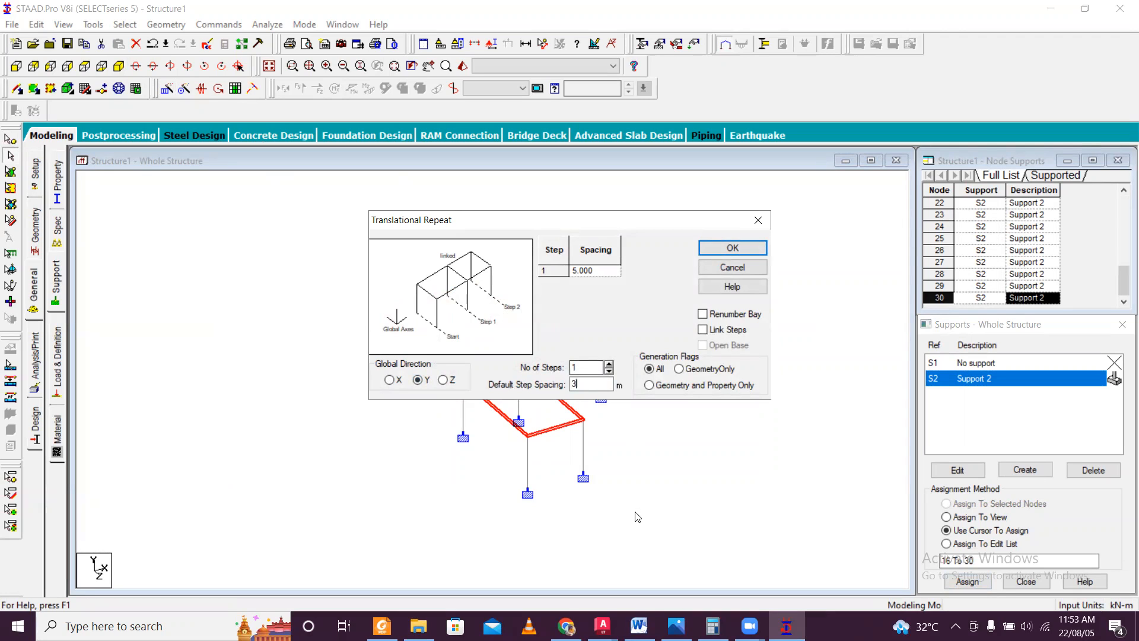
Switch to AutoCAD and check the plinth-to-roof-beam height in the column section of CAD File Estimation Course.dxf, and return to STAAD.Pro.
left_click(603, 626)
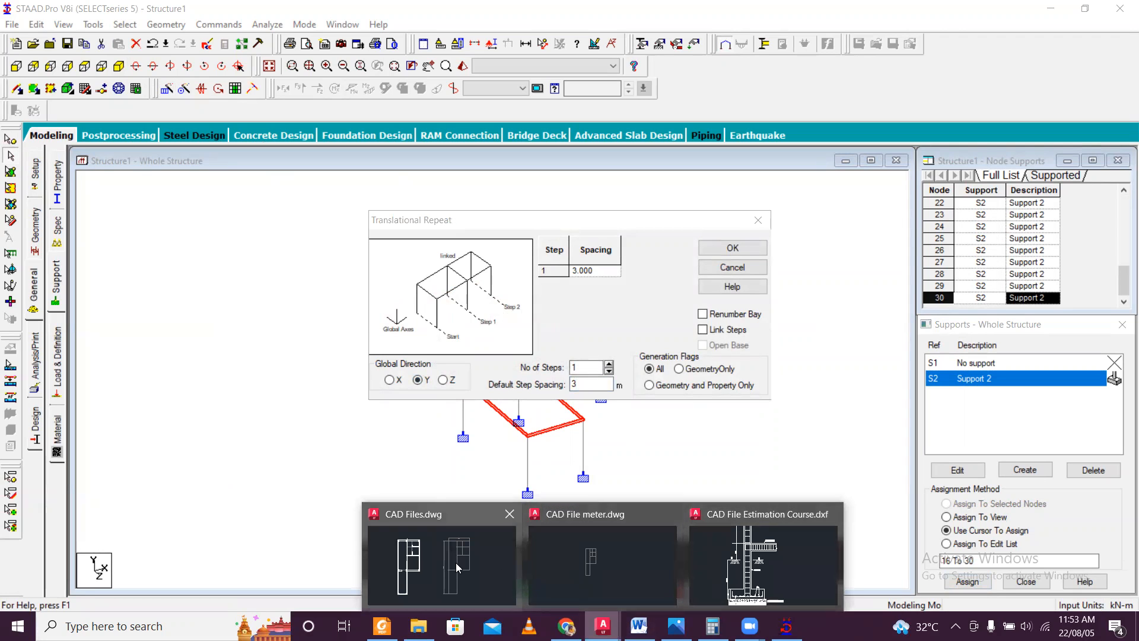
left_click(764, 602)
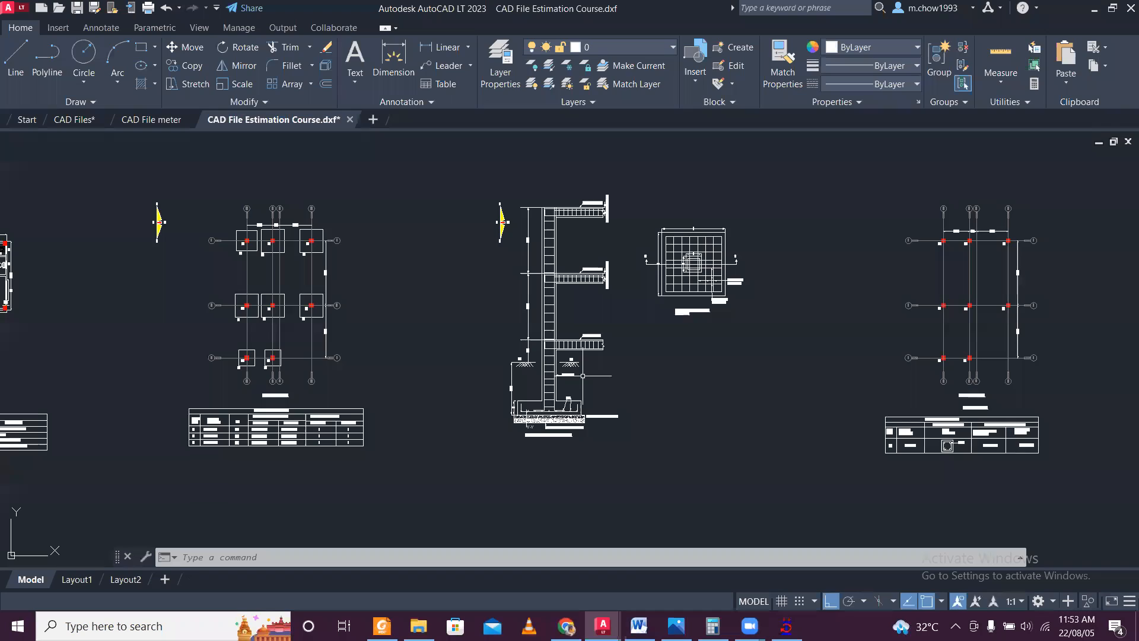
scroll(583, 376, "down", 2)
middle_click_drag(297, 312, 522, 343)
middle_click_drag(670, 384, 488, 408)
middle_click_drag(816, 395, 580, 395)
middle_click_drag(48, 400, 454, 367)
scroll(789, 350, "up", 4)
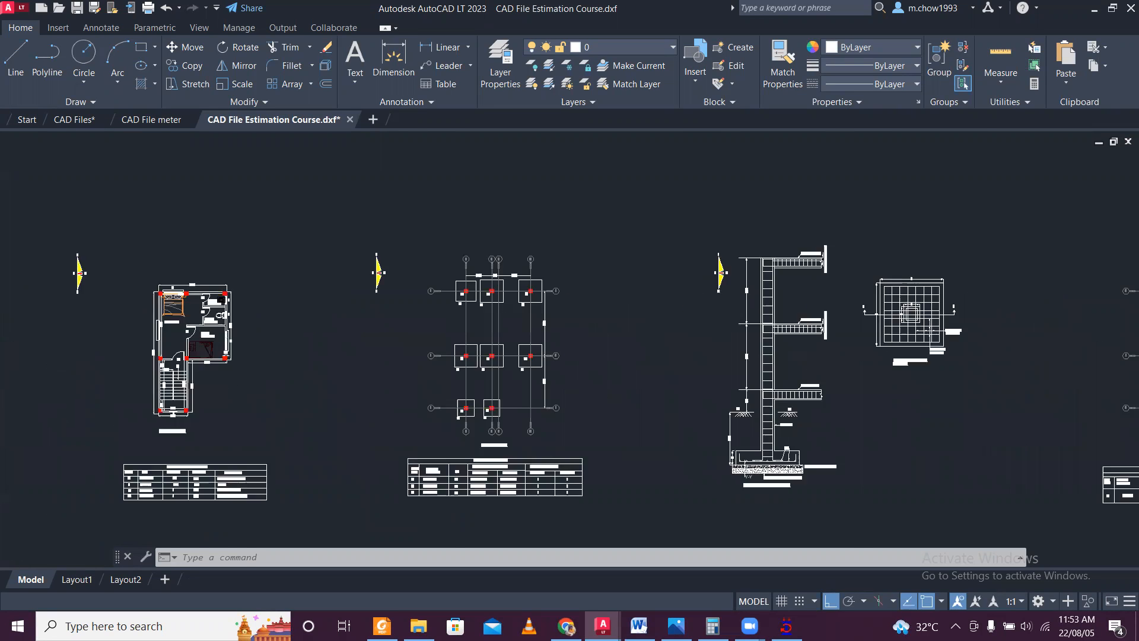
scroll(710, 425, "up", 2)
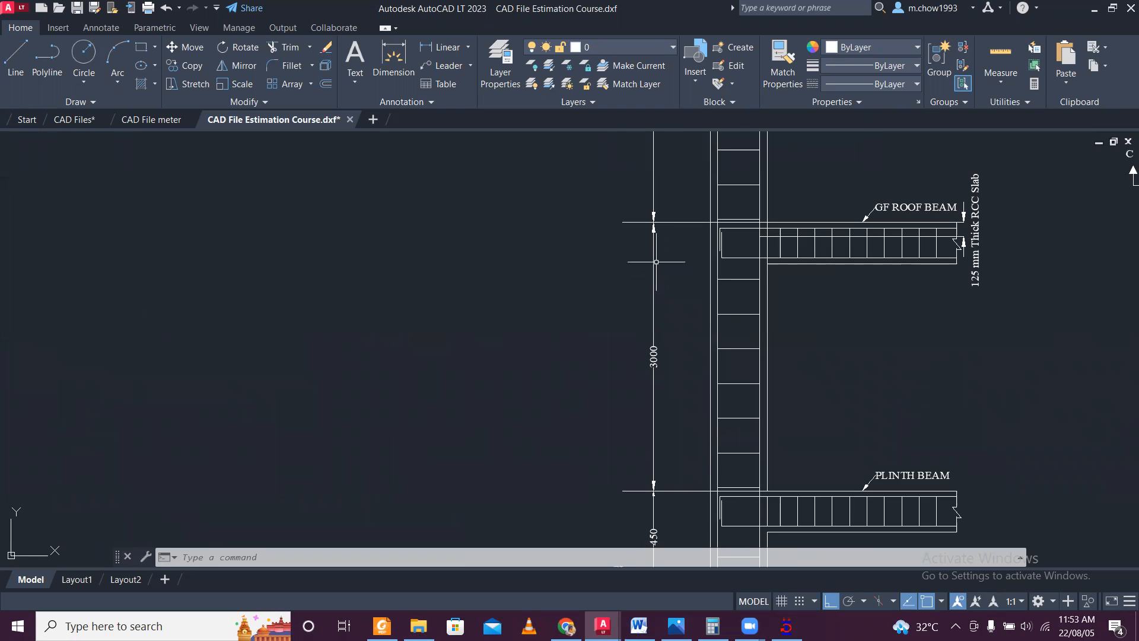
left_click(1094, 10)
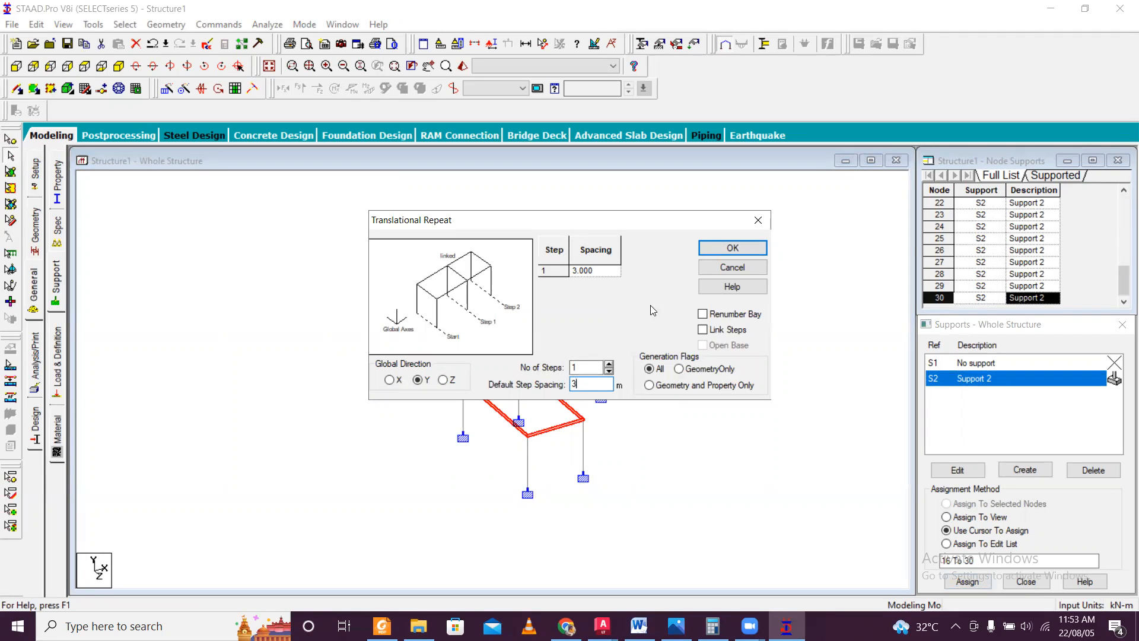
Generate the repeated floor frame above the plinth level and clear the beam selection.
left_click(728, 249)
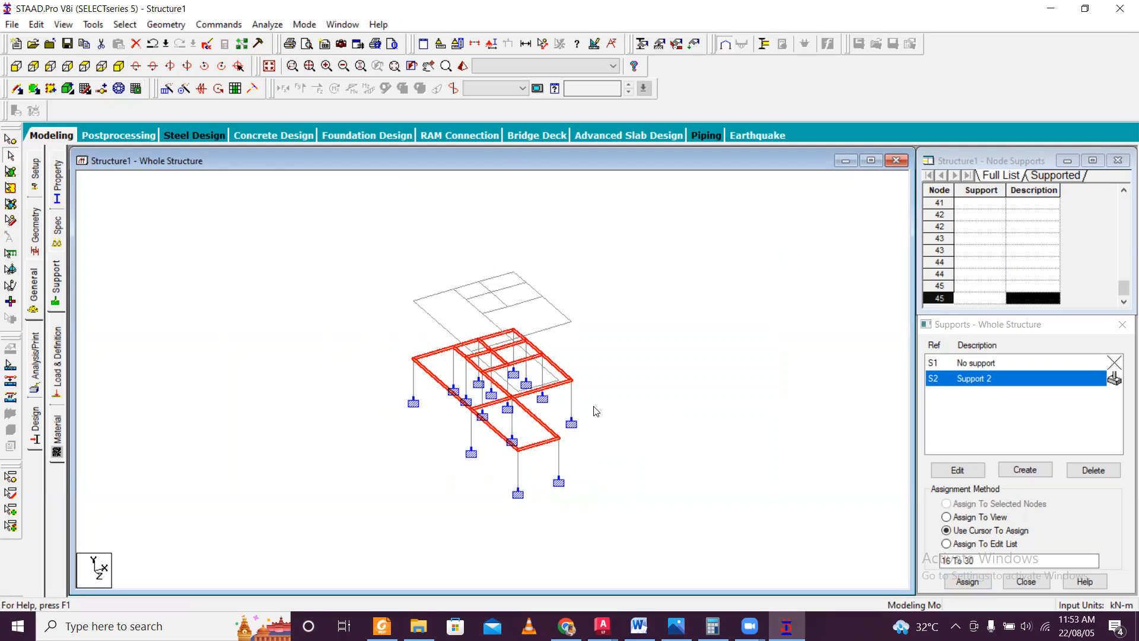
left_click(635, 420)
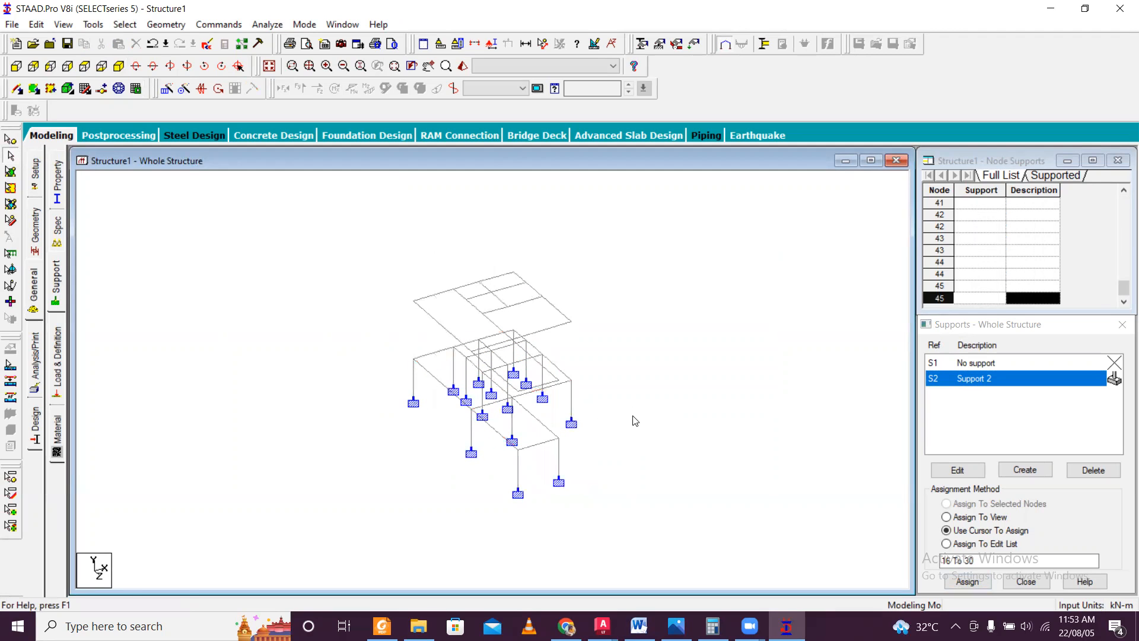
scroll(557, 447, "up", 1)
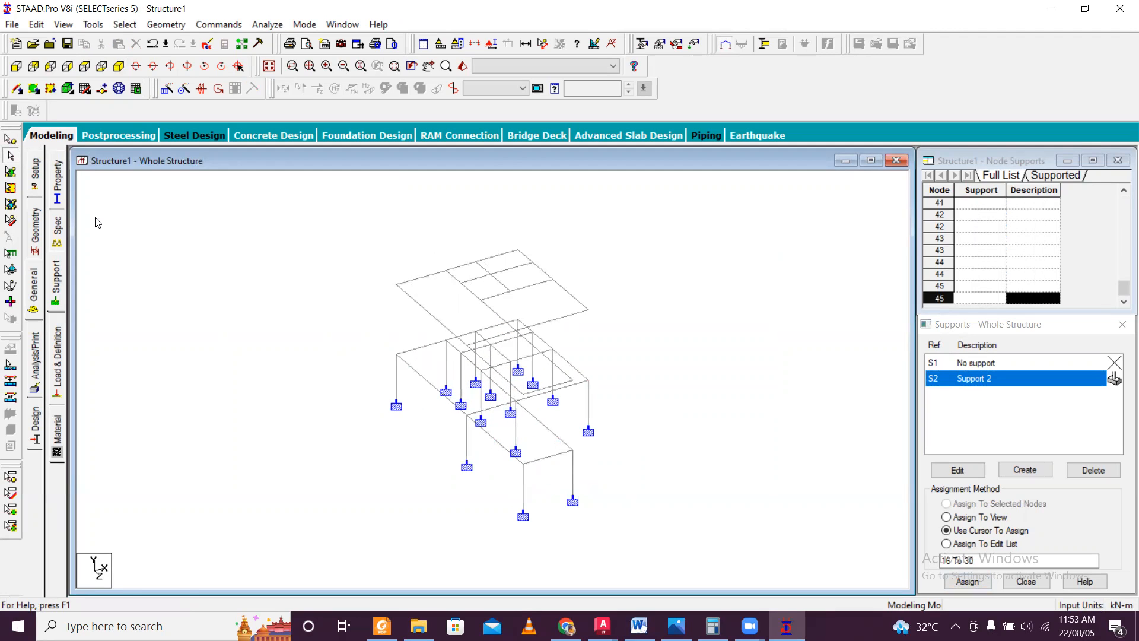
left_click(11, 140)
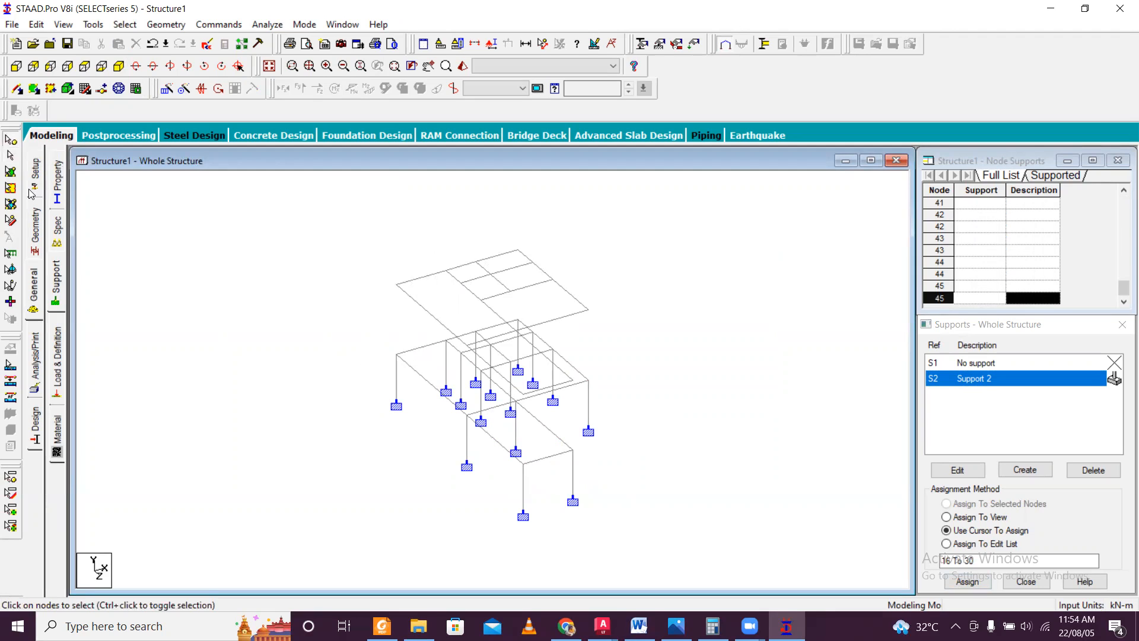
left_click(22, 95)
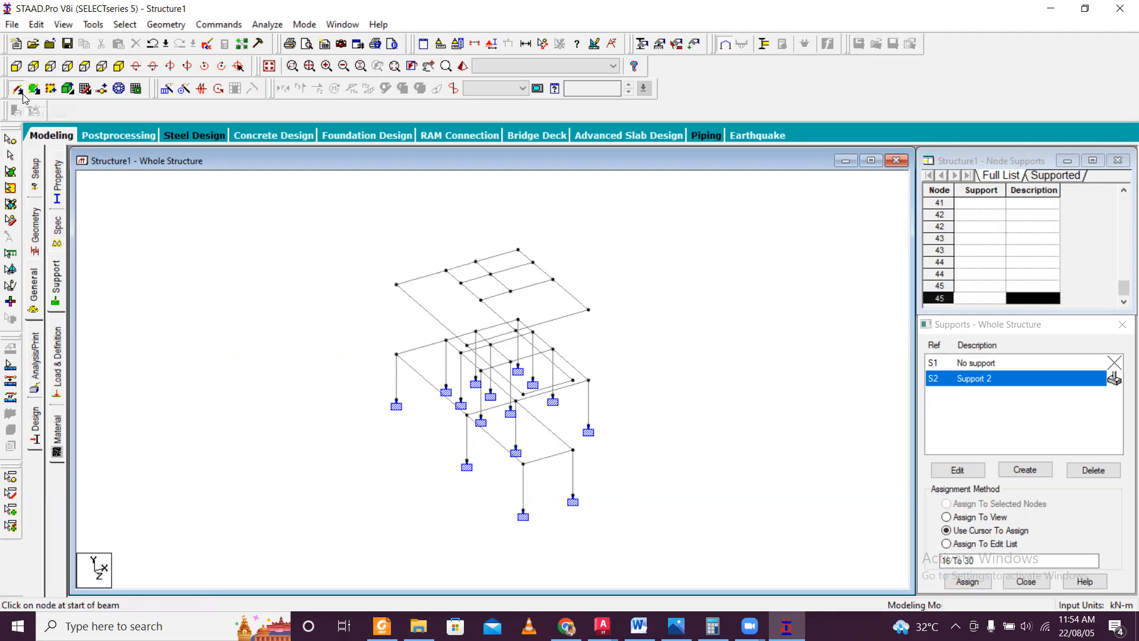
scroll(617, 406, "up", 1)
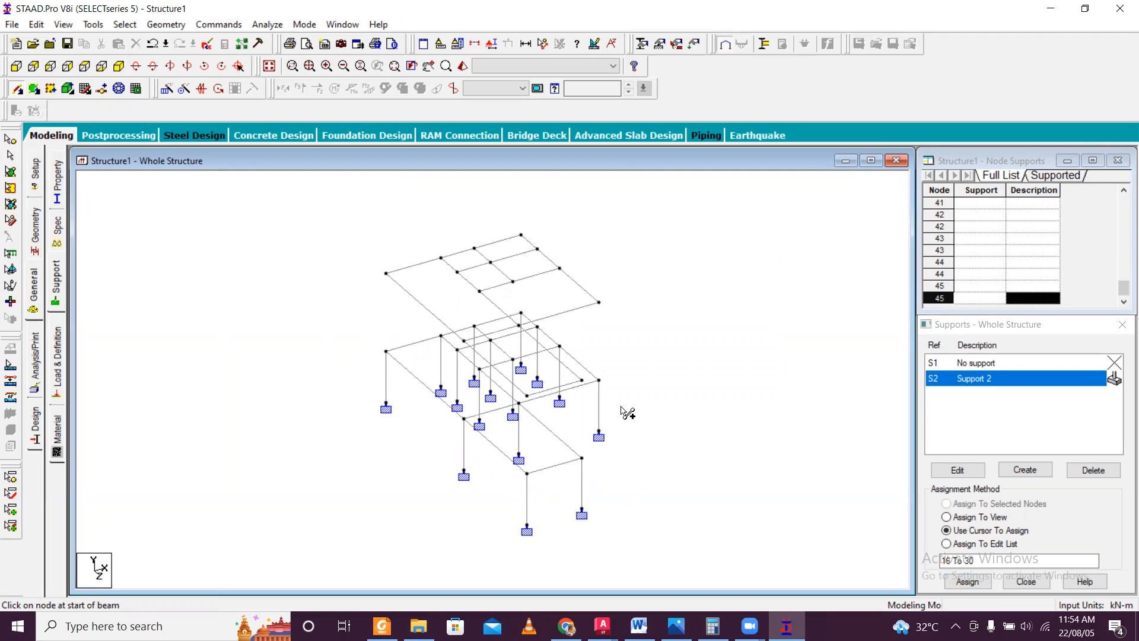
scroll(625, 405, "down", 1)
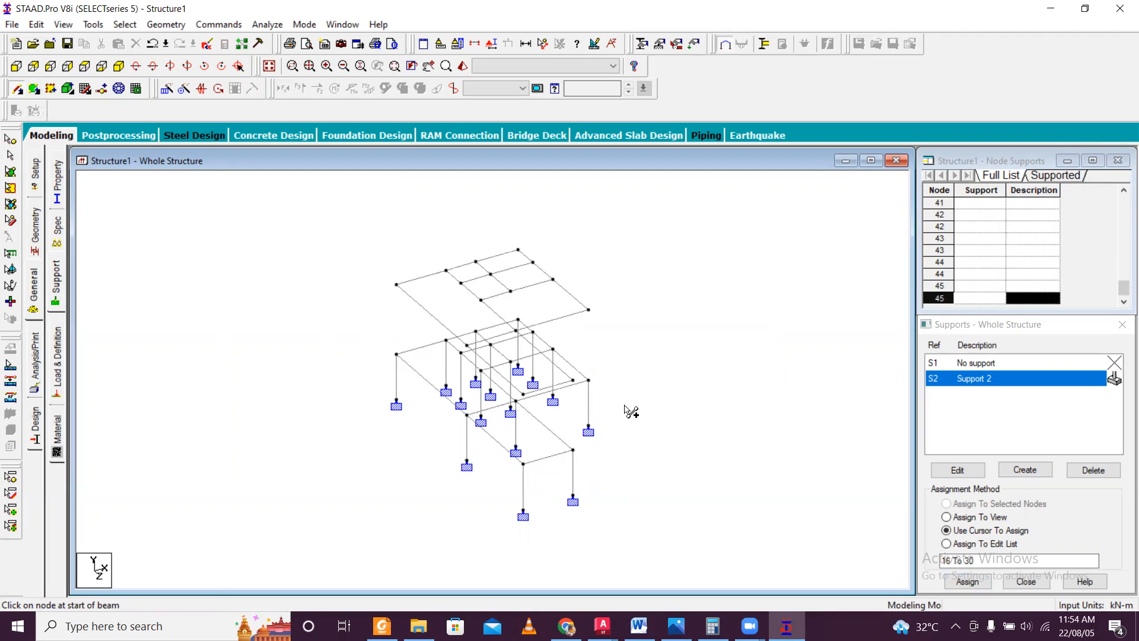
key("Escape")
scroll(465, 365, "up", 1)
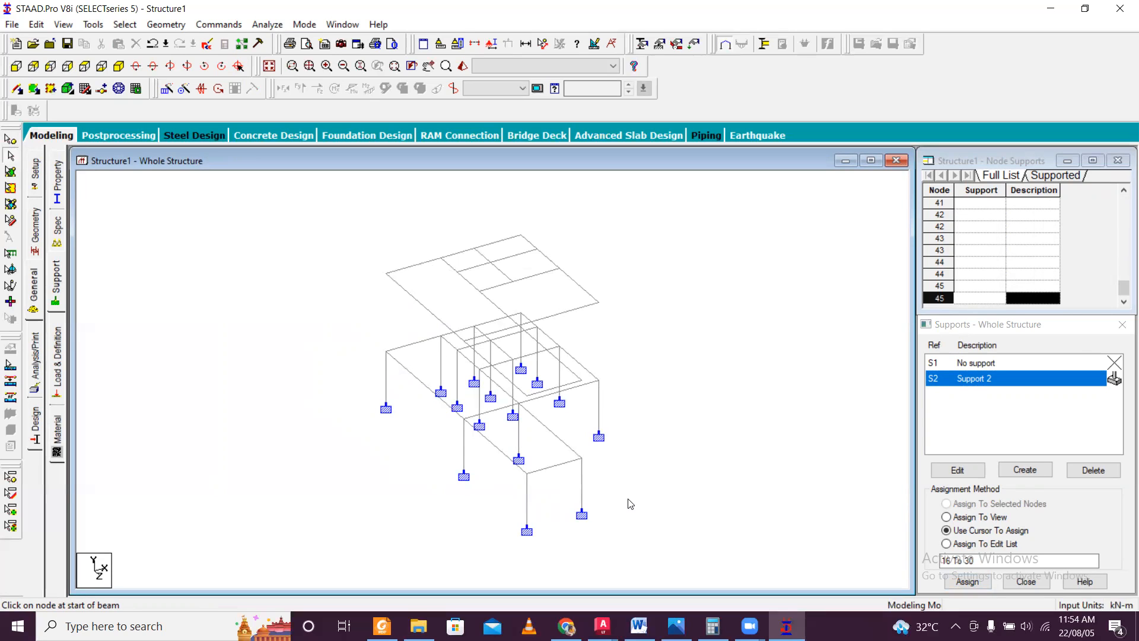
Switch to AutoCAD and look through the plans in CAD Files, CAD File Estimation Course and CAD File meter.
left_click(603, 626)
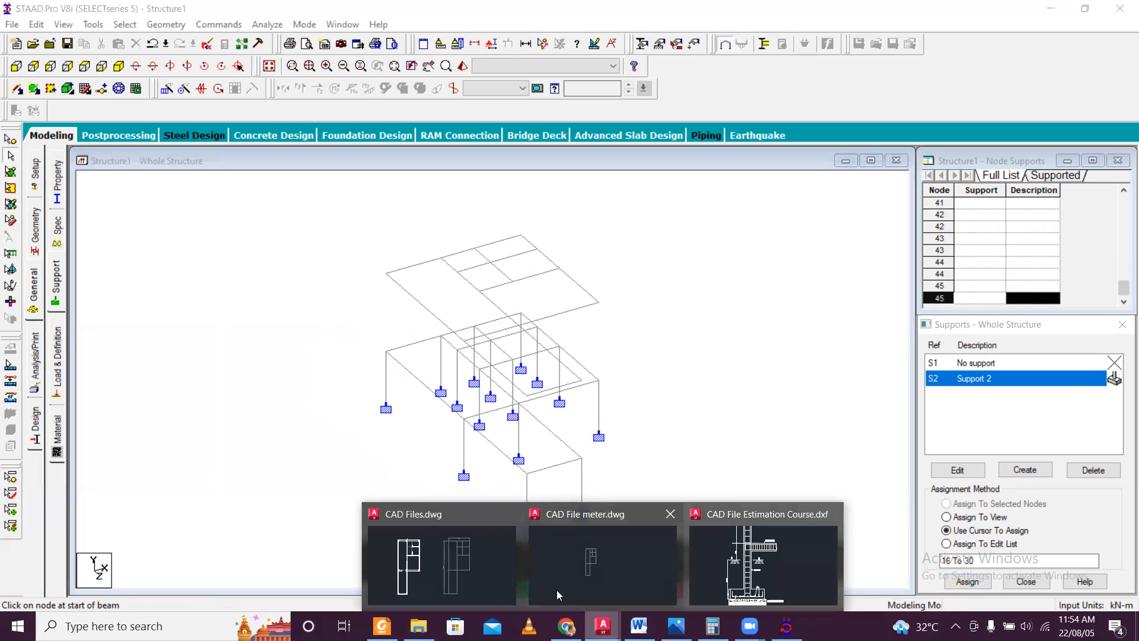
left_click(464, 582)
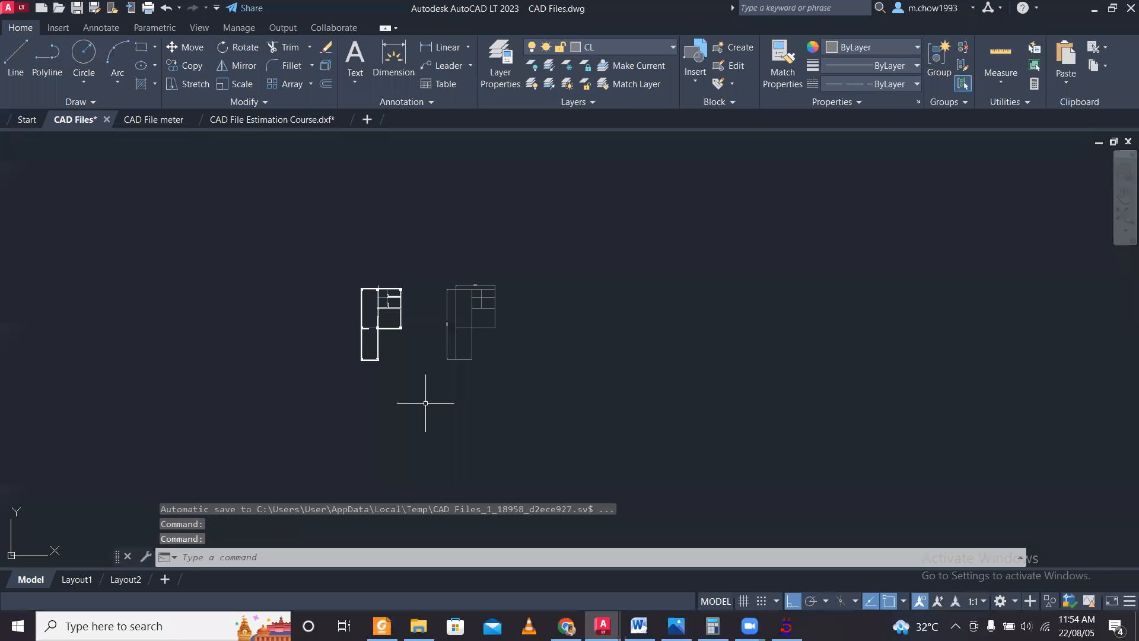
left_click(284, 122)
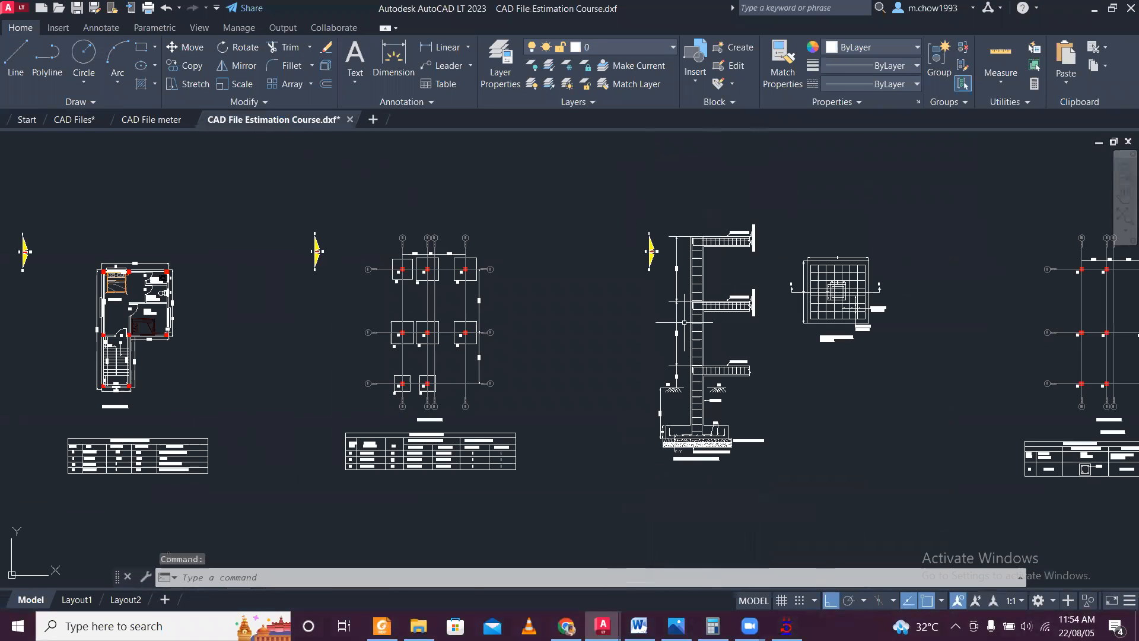
left_click(153, 125)
scroll(418, 314, "up", 2)
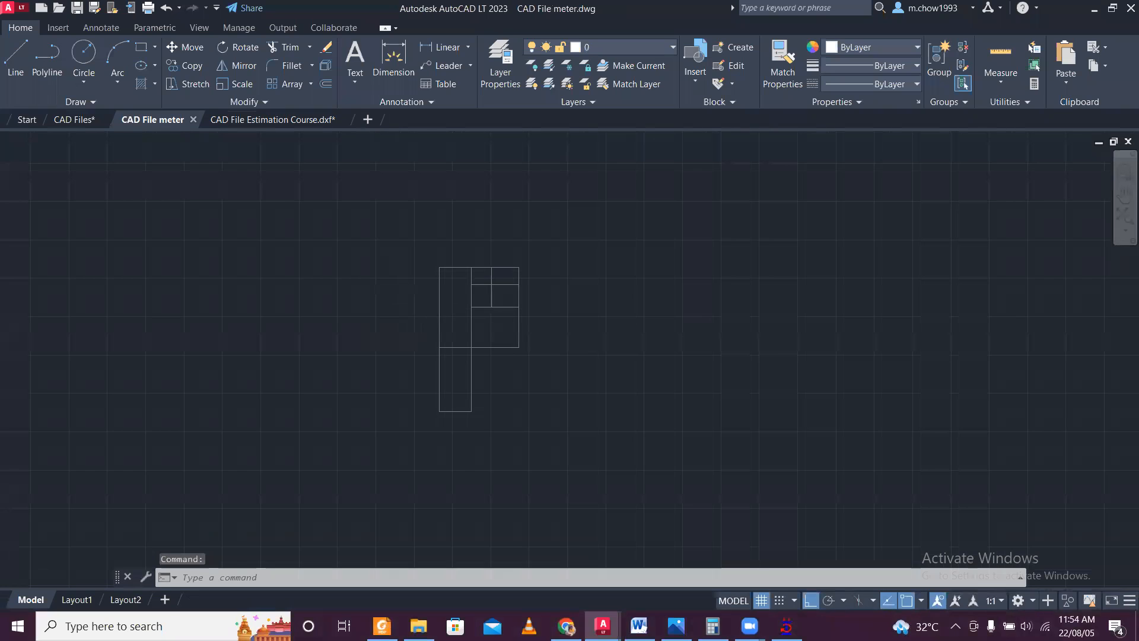
left_click(77, 119)
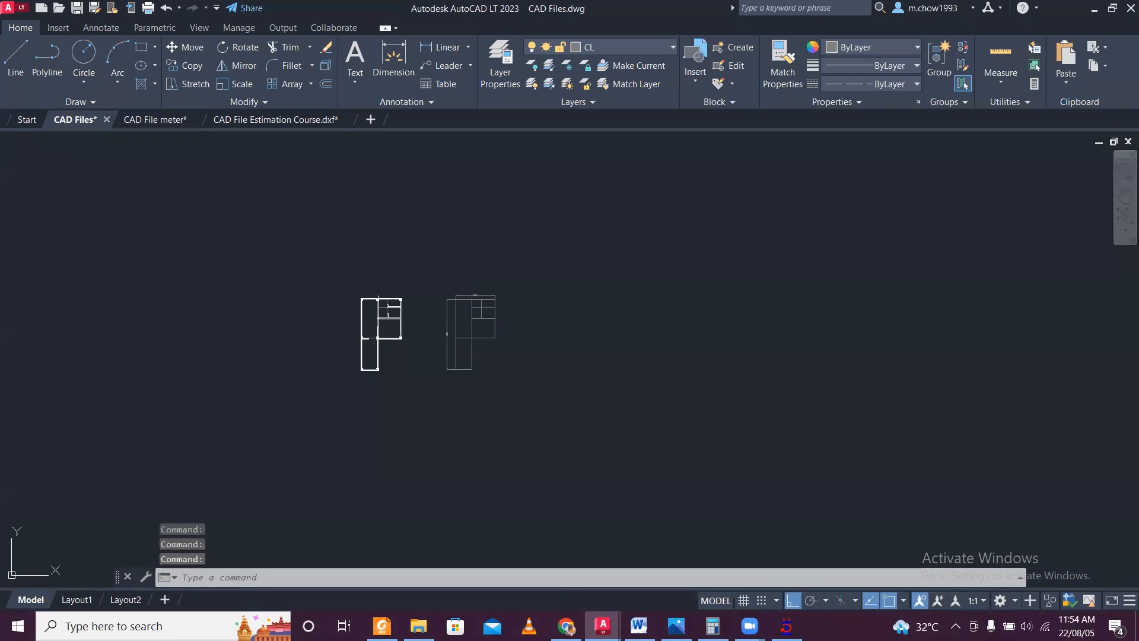
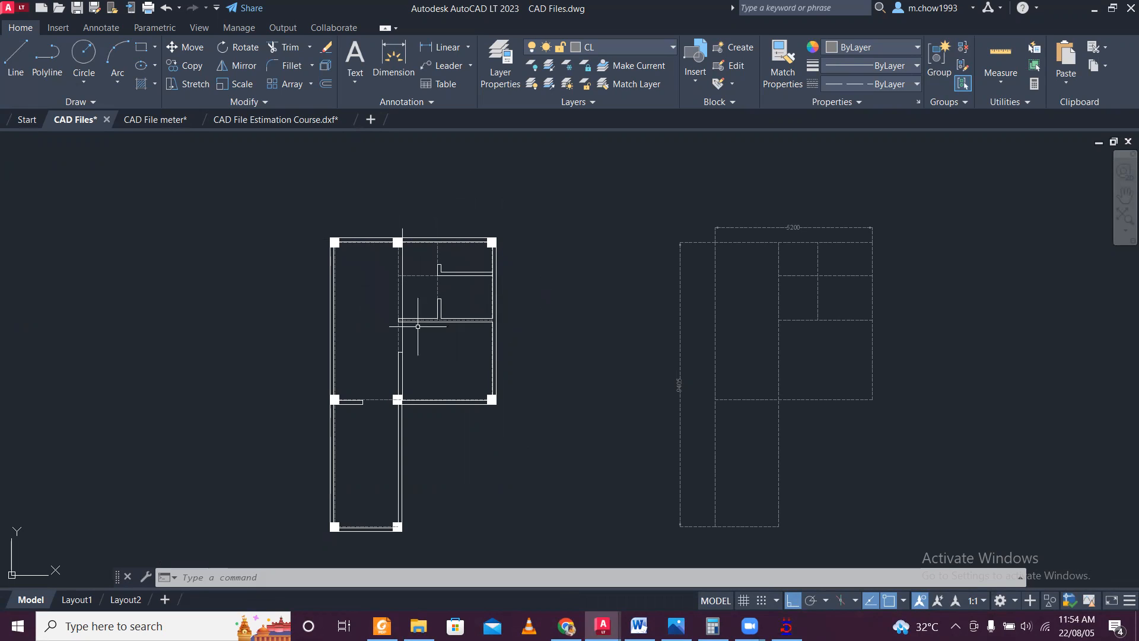
Compare the foundation columns in the STAAD.Pro model with the column positions on the CAD Files.dwg plan in AutoCAD, and return to STAAD.Pro.
left_click(786, 626)
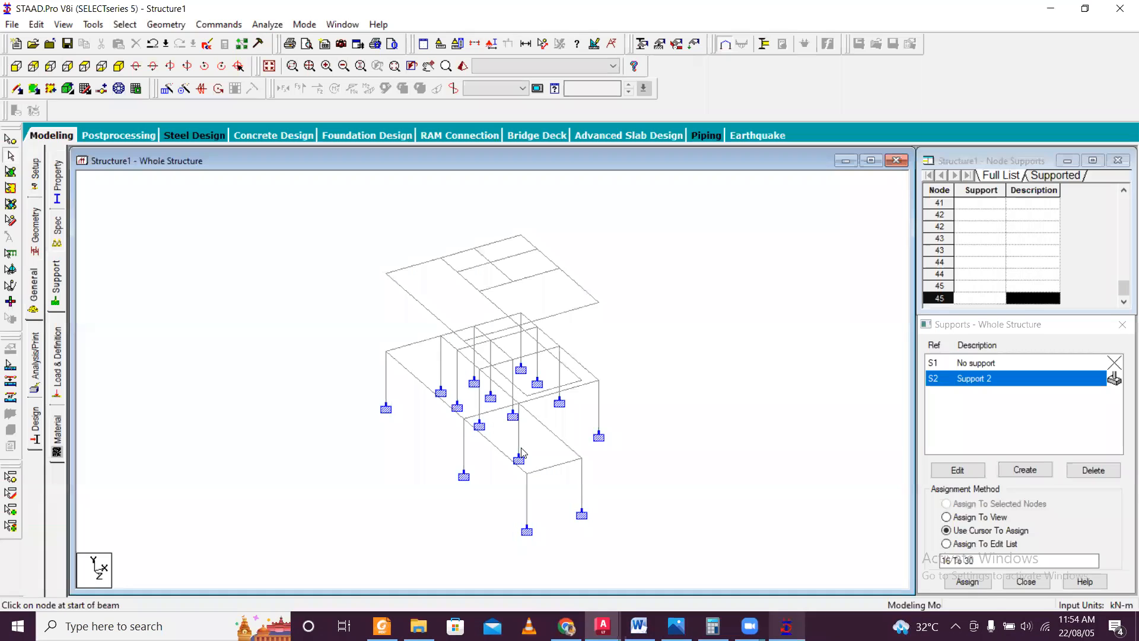
scroll(522, 452, "up", 1)
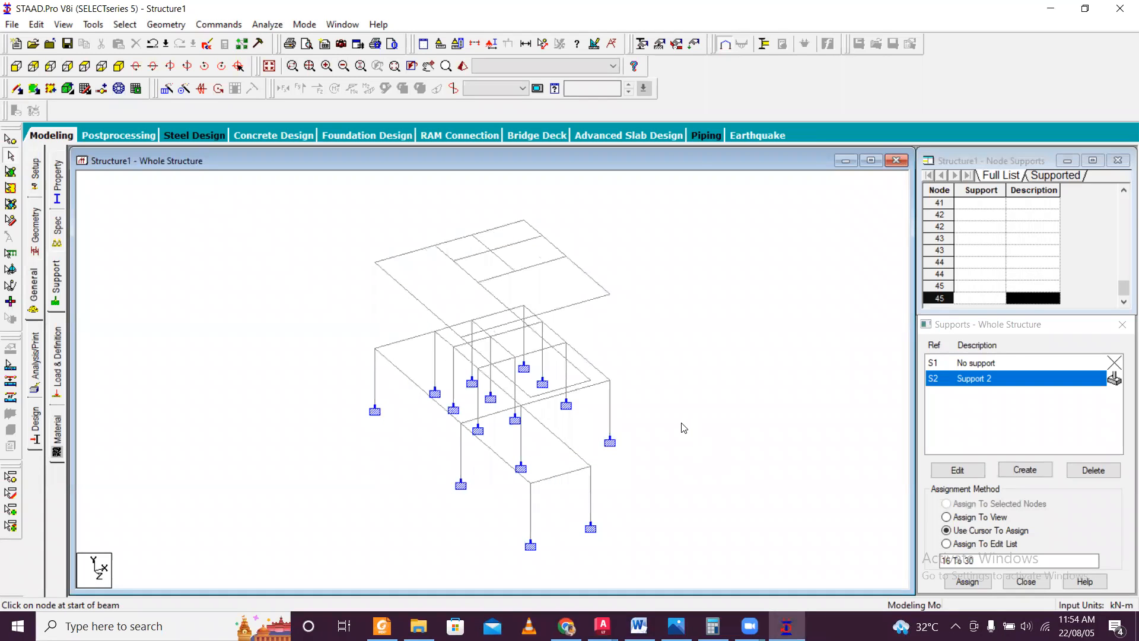
key("Left")
key("Left")
key("Left")
key("Left")
key("Left")
key("Left")
key("Left")
key("Left")
scroll(479, 436, "up", 3)
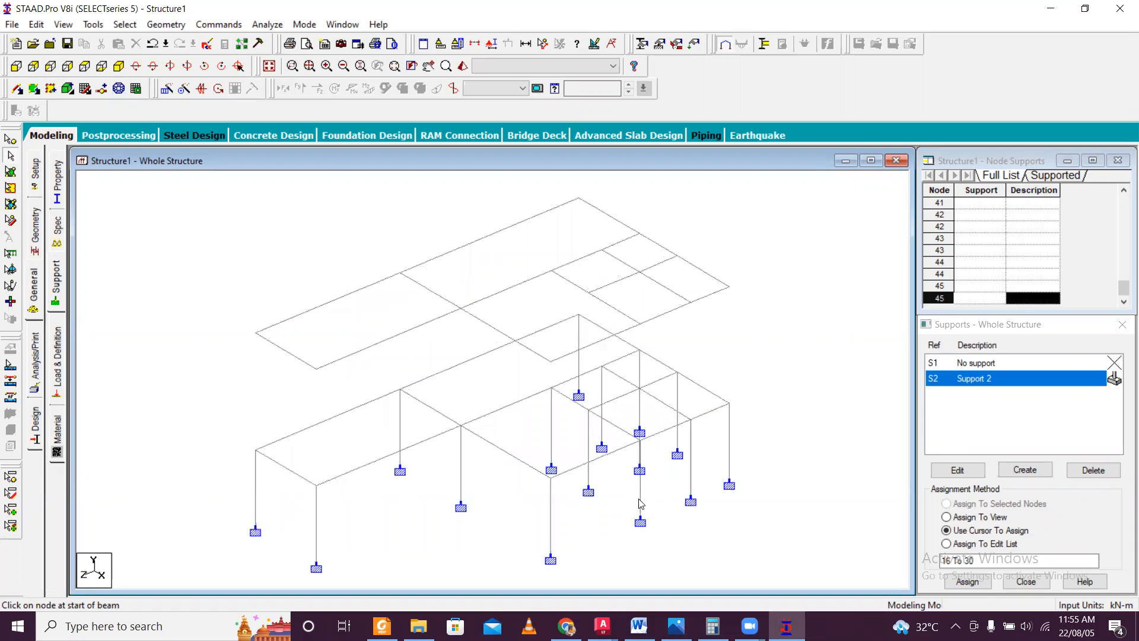
left_click(602, 625)
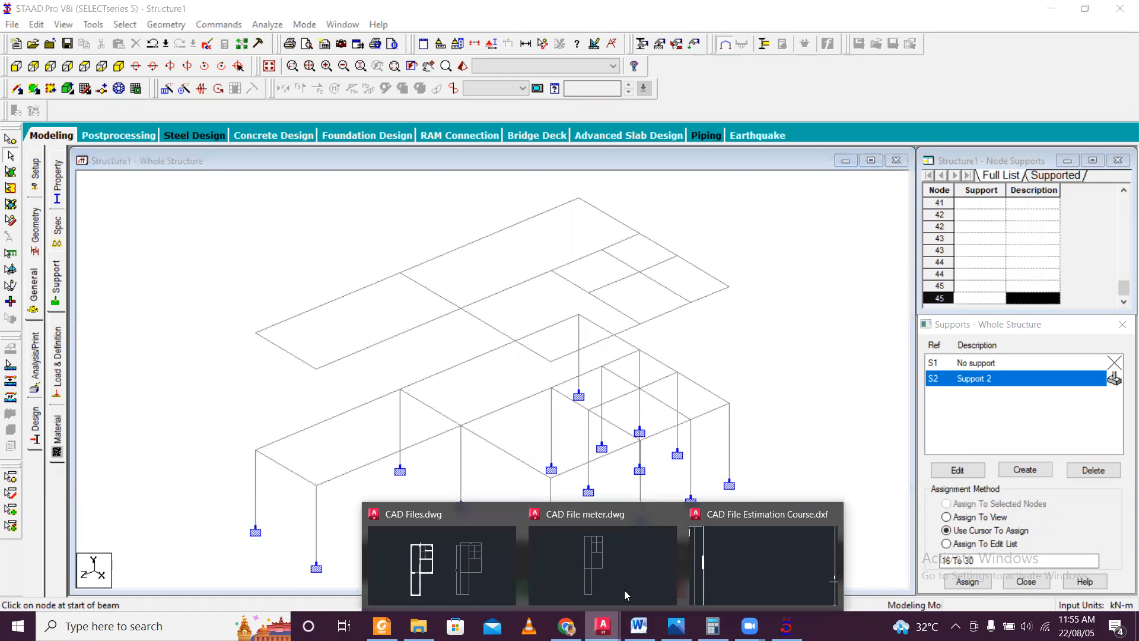
left_click(475, 572)
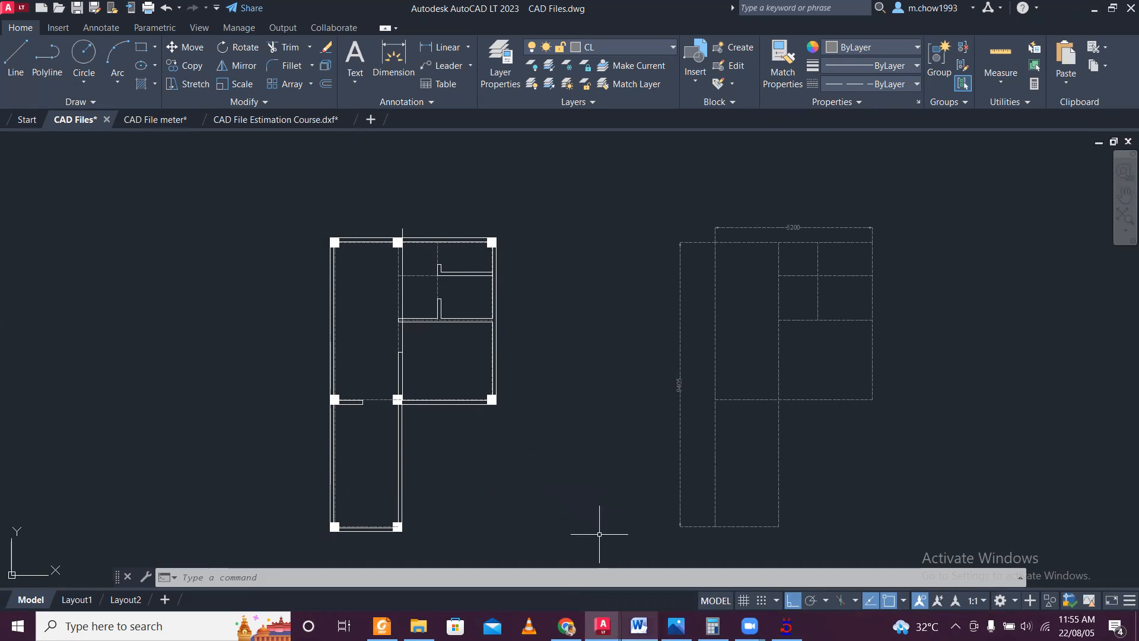
key("alt+Tab")
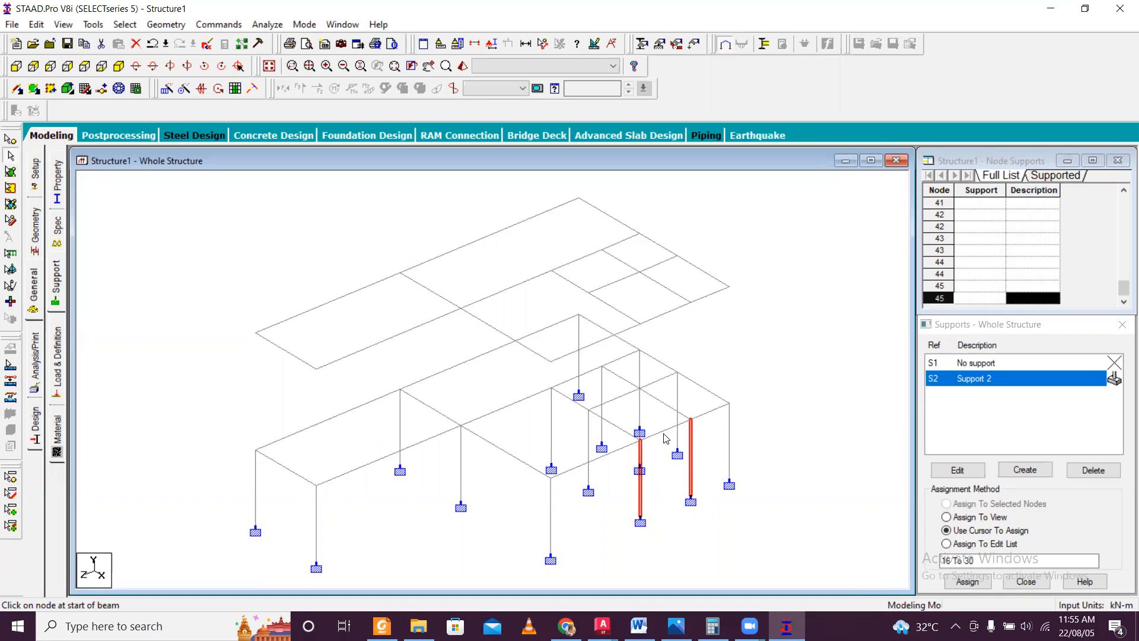
Delete the six foundation columns under the interior partition beams that have no column on the CAD Files plan, including their orphaned nodes.
left_click(590, 447, "ctrl")
key("Left")
key("Left")
key("Left")
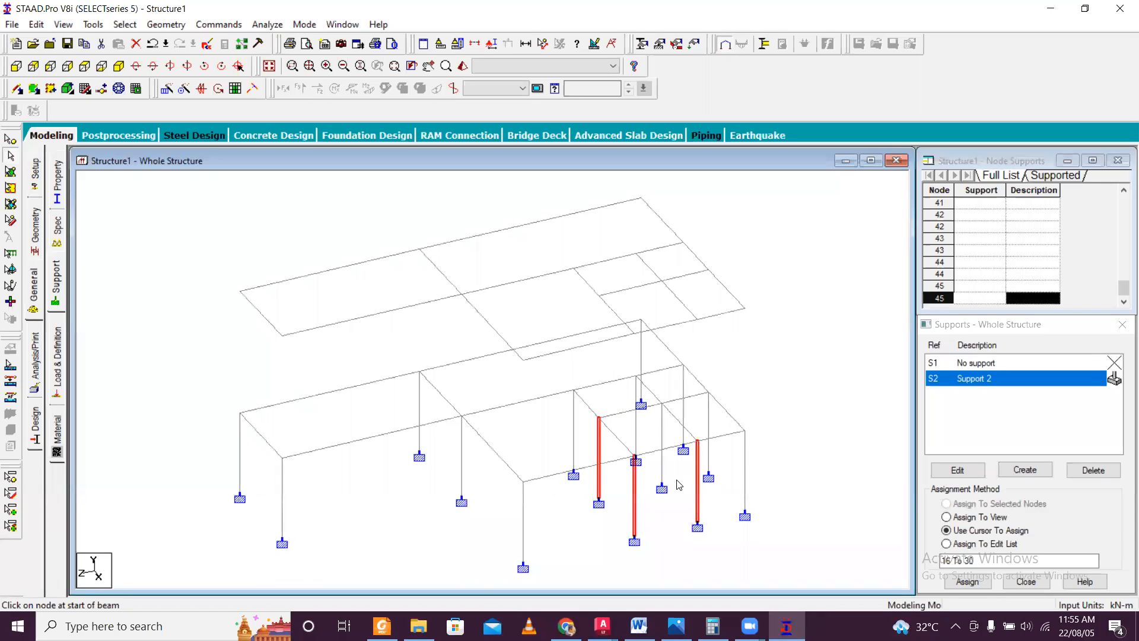
left_click(663, 469, "ctrl")
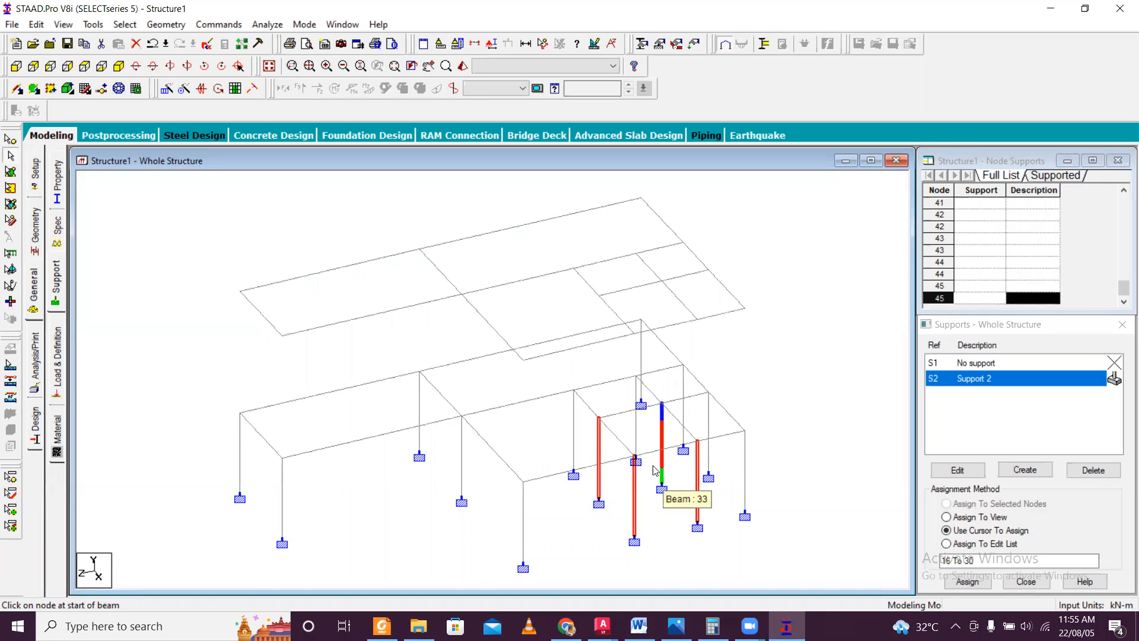
left_click(574, 439, "ctrl")
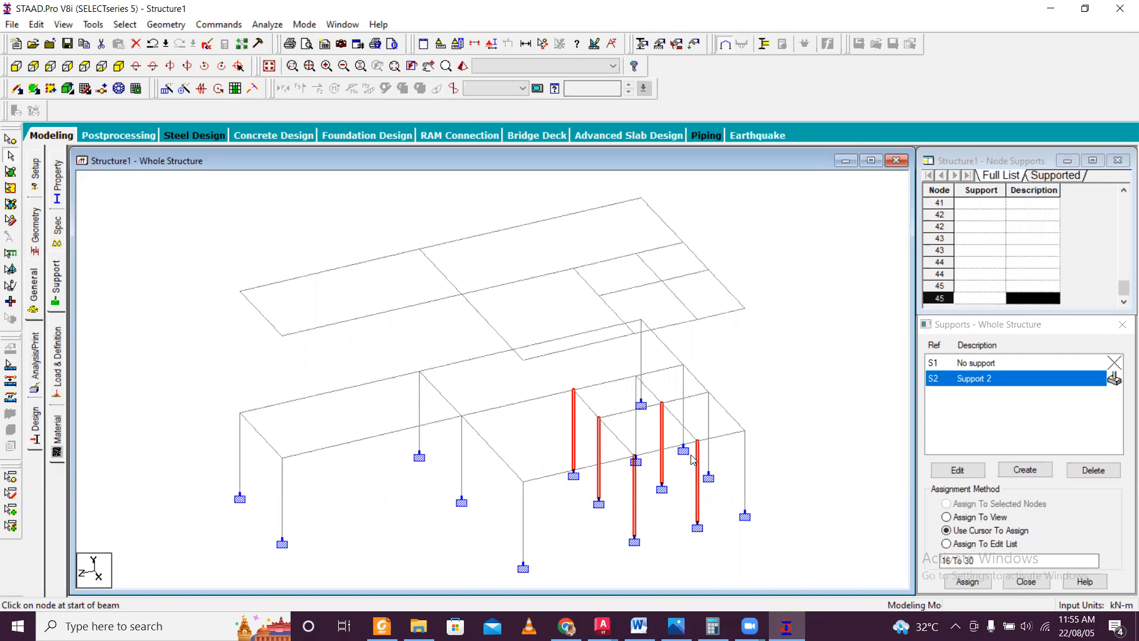
key("Left")
key("Left")
key("Left")
key("Left")
key("Left")
key("Left")
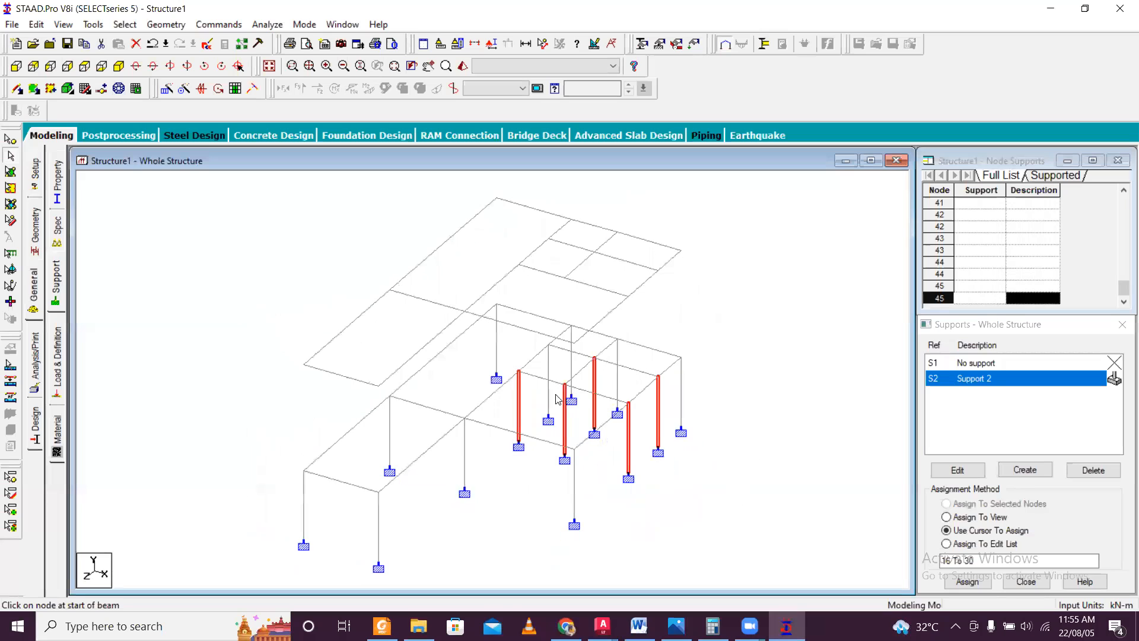
left_click(550, 400, "ctrl")
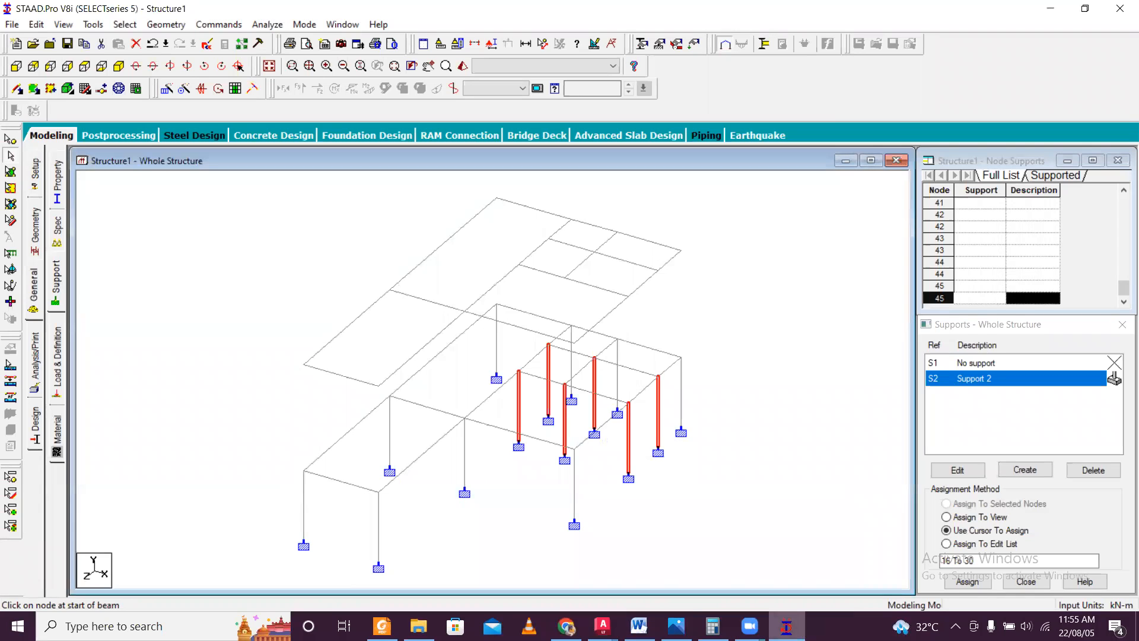
left_click(602, 626)
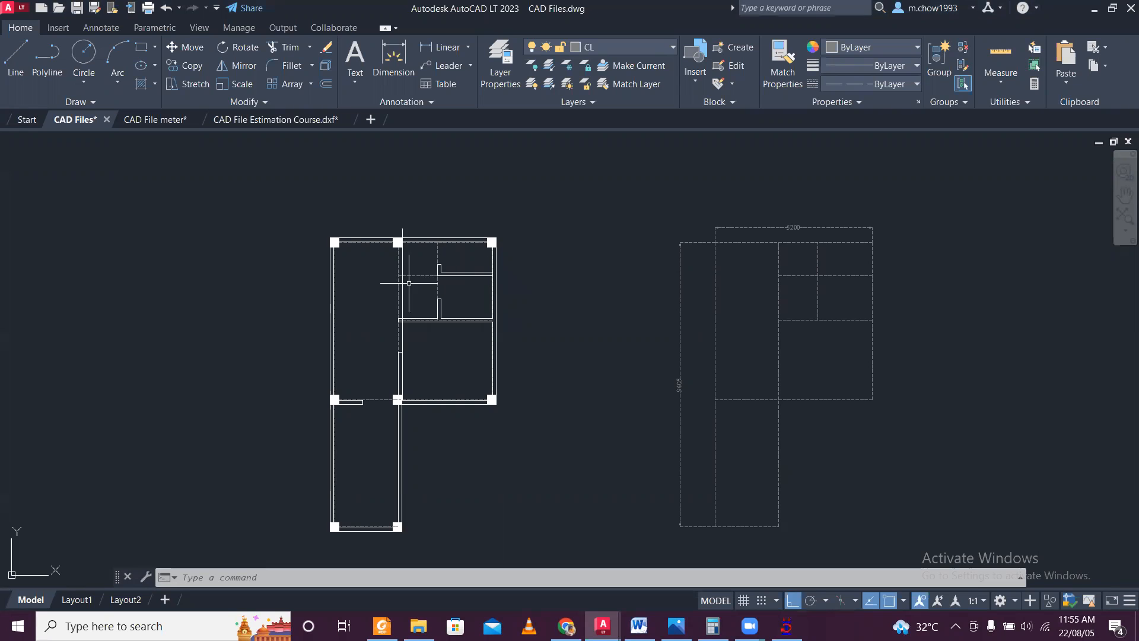
left_click(786, 626)
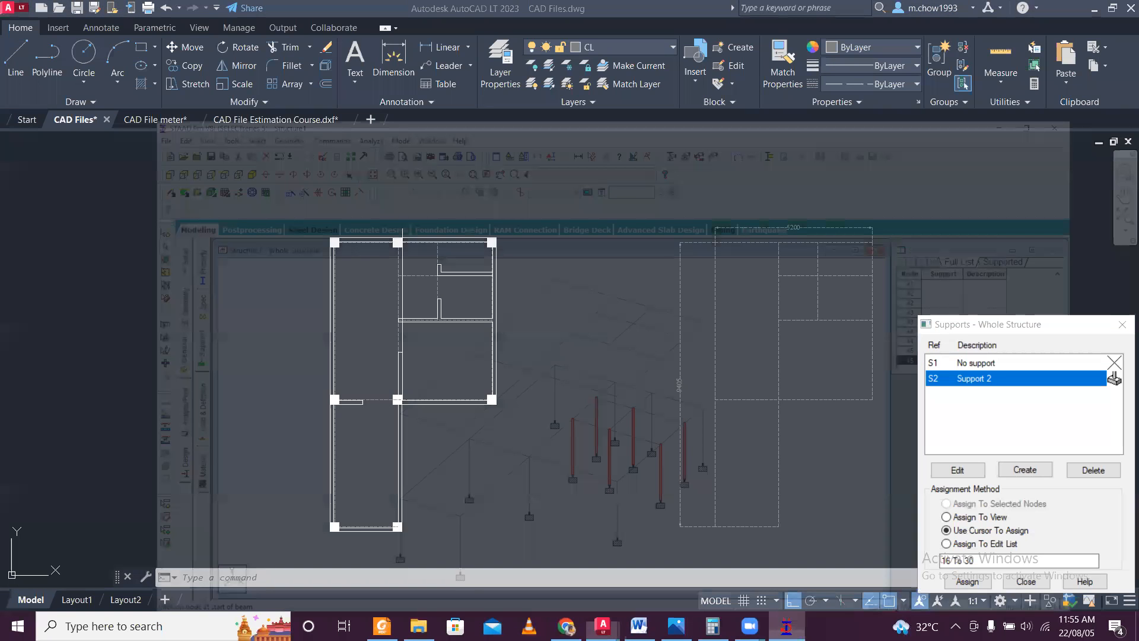
key("Delete")
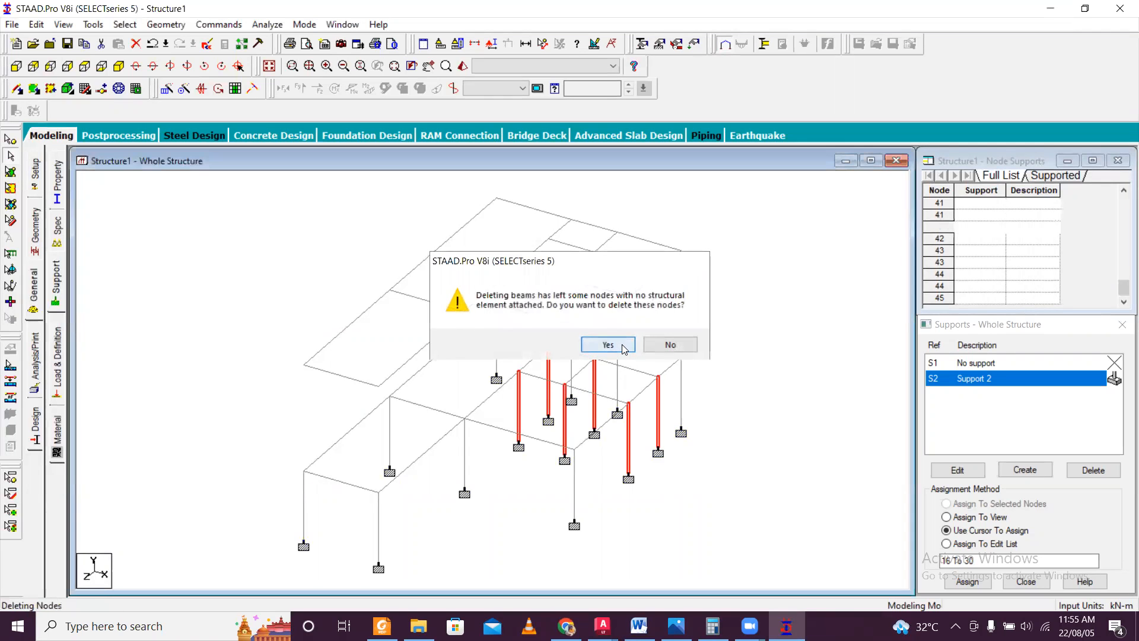
left_click(624, 349)
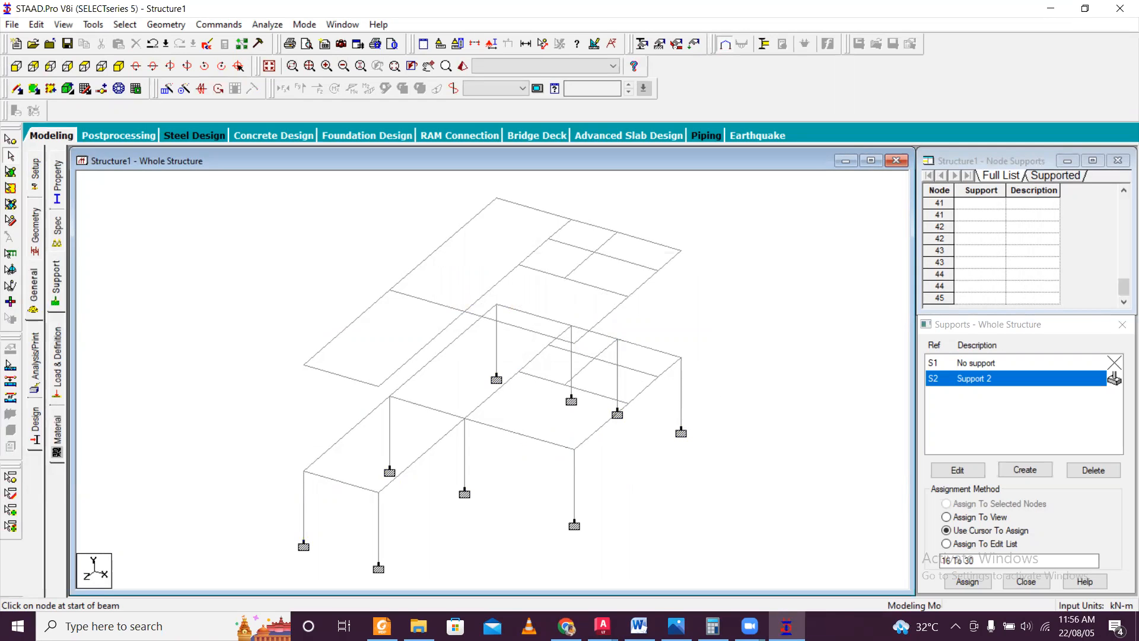
Decline the auto save and delete the remaining extra foundation column under the rear plinth beam, including its orphaned node.
left_click(603, 626)
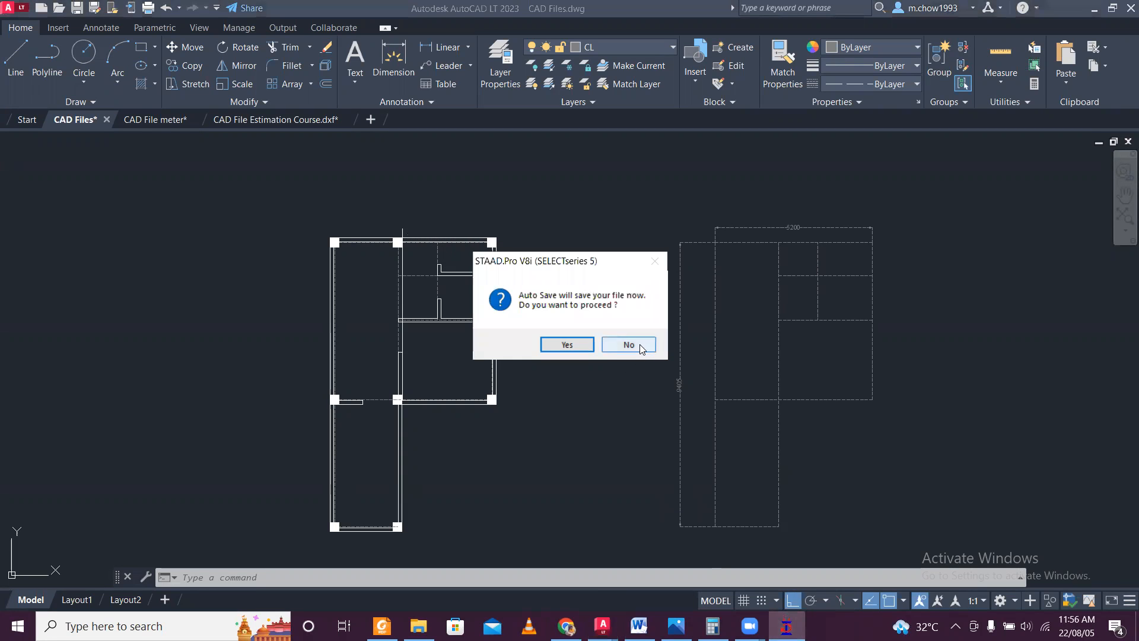
left_click(629, 344)
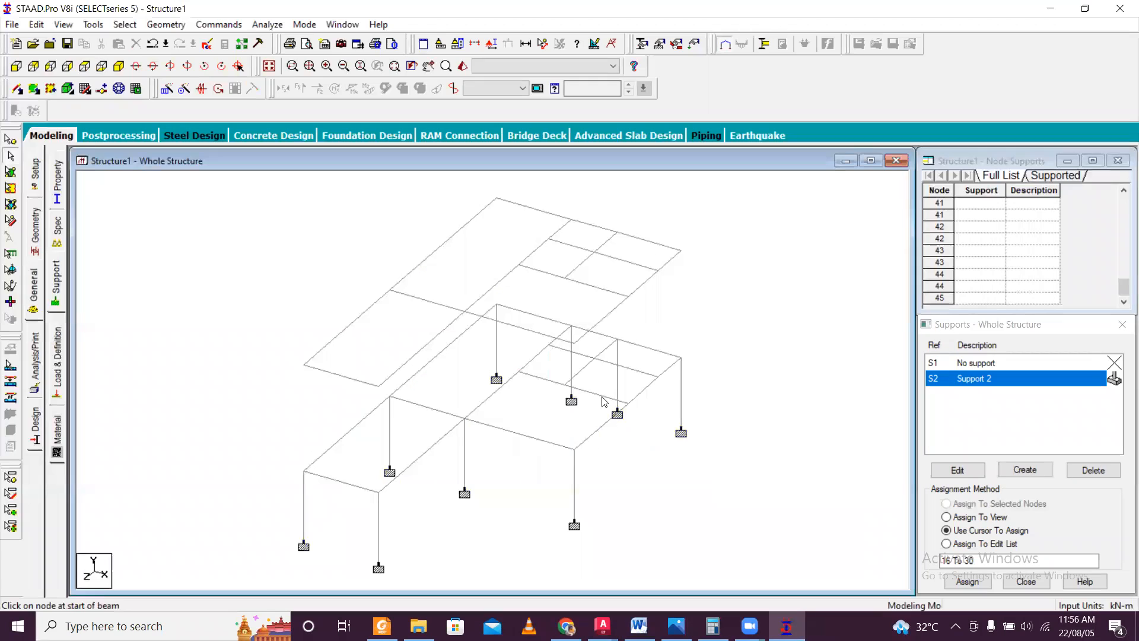
key("Delete")
left_click(616, 345)
left_click(624, 347)
scroll(692, 341, "down", 3)
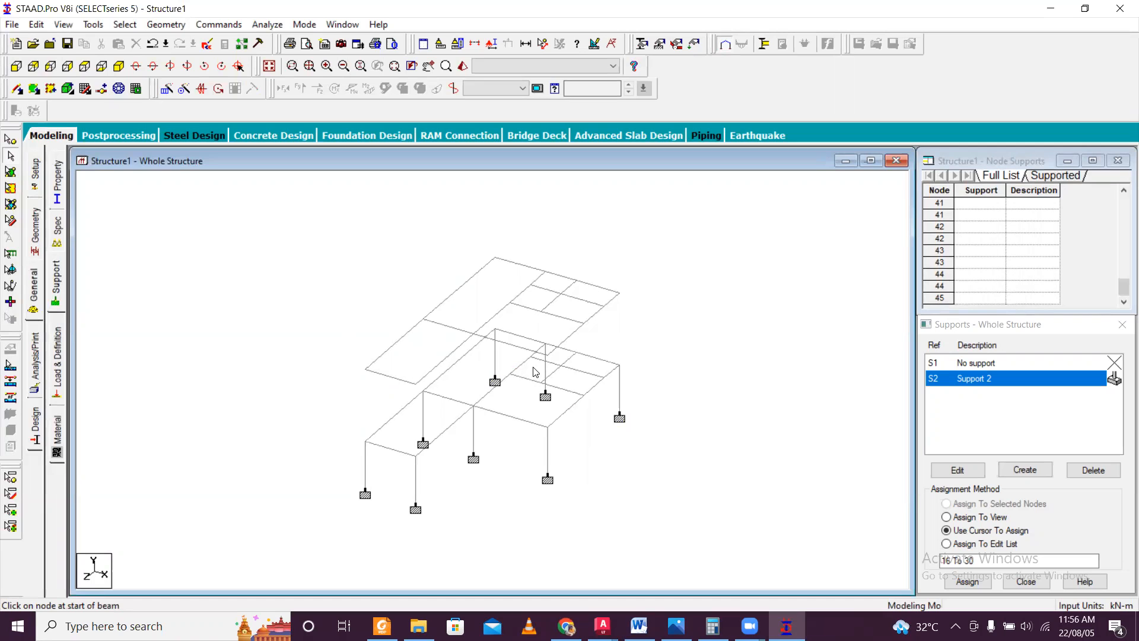
Switch to AutoCAD, check the column layout in CAD Files.dwg, and return to STAAD.Pro.
left_click(602, 626)
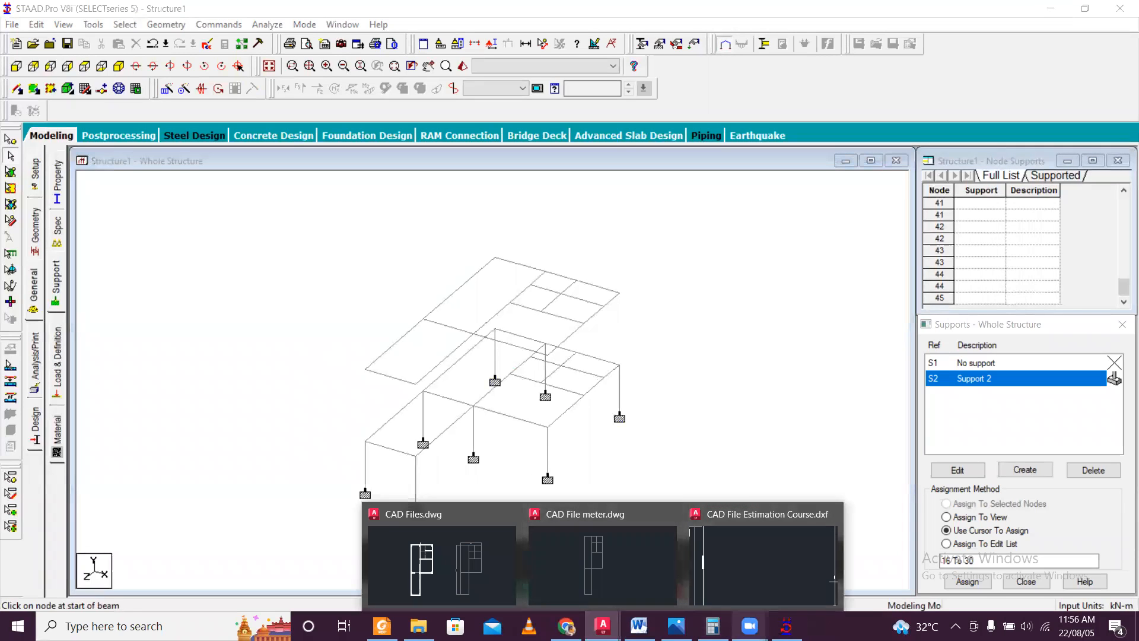
left_click(442, 557)
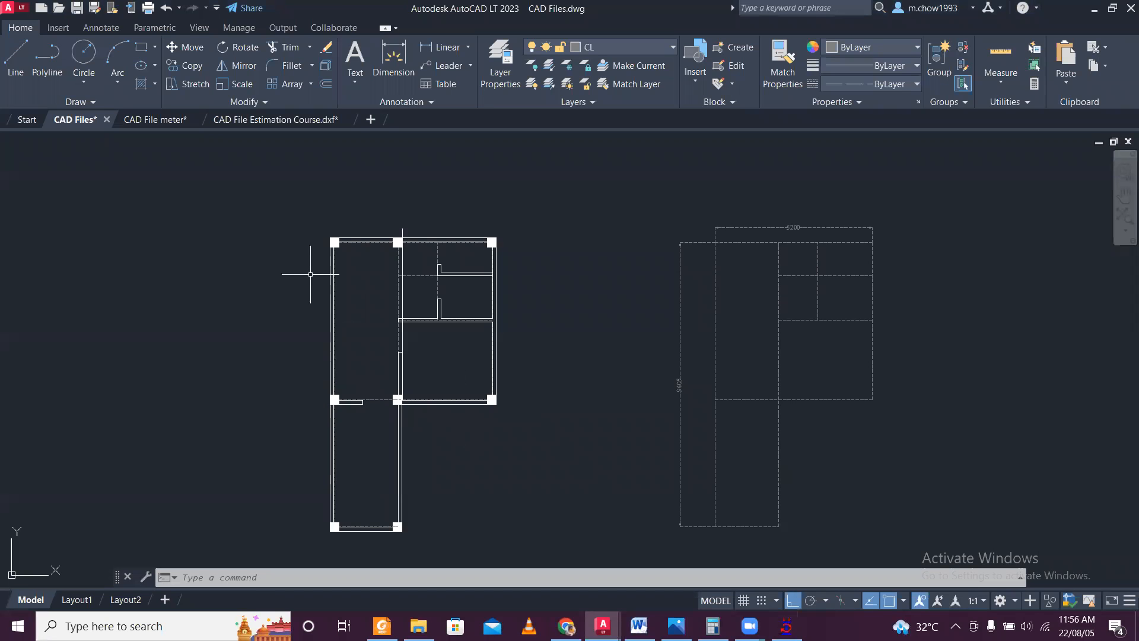
left_click(786, 626)
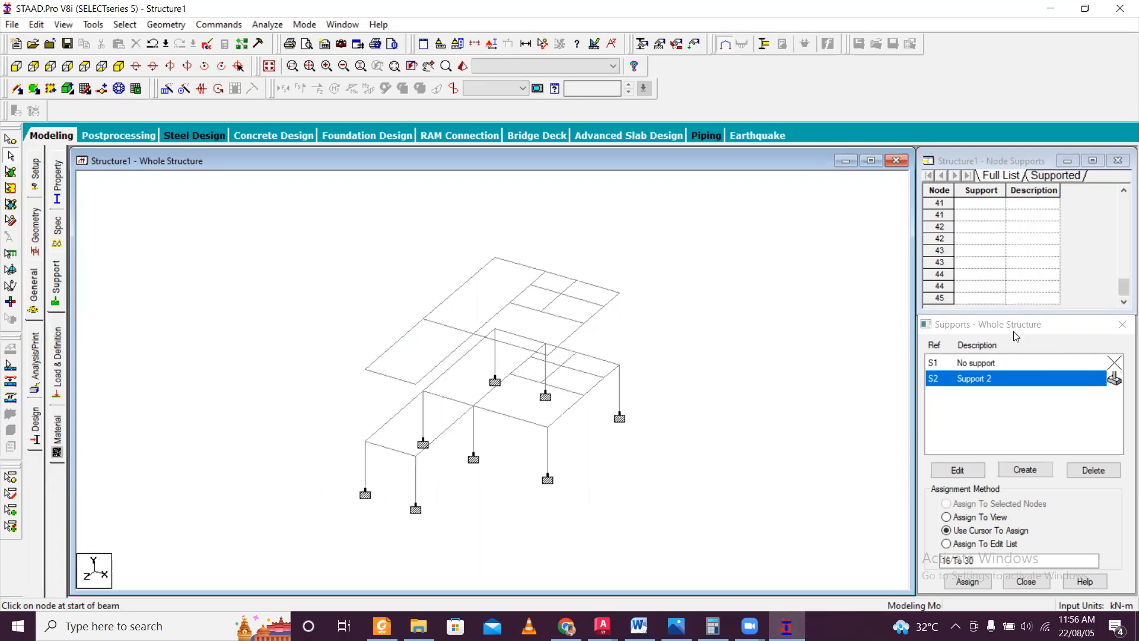
Add columns from the plinth to the upper floor at the four corners of the narrow front bay and the front outer corner of the wide bay.
left_click(16, 89)
left_click_drag(342, 454, 343, 369)
left_click_drag(402, 467, 411, 309)
left_click_drag(471, 410, 471, 325)
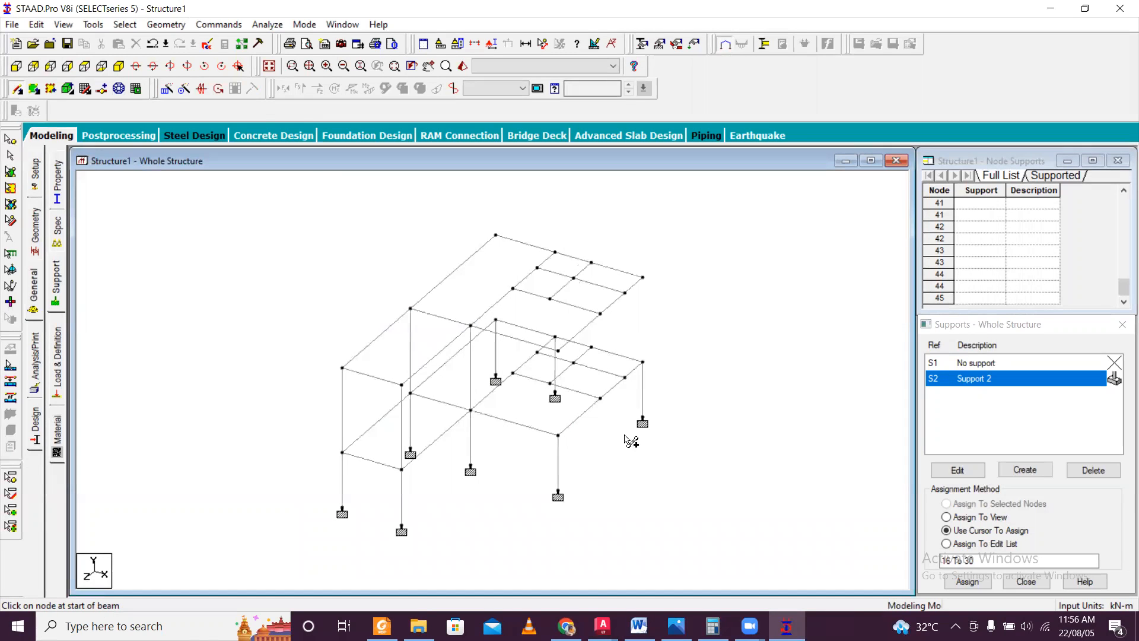
key("Up")
key("Up")
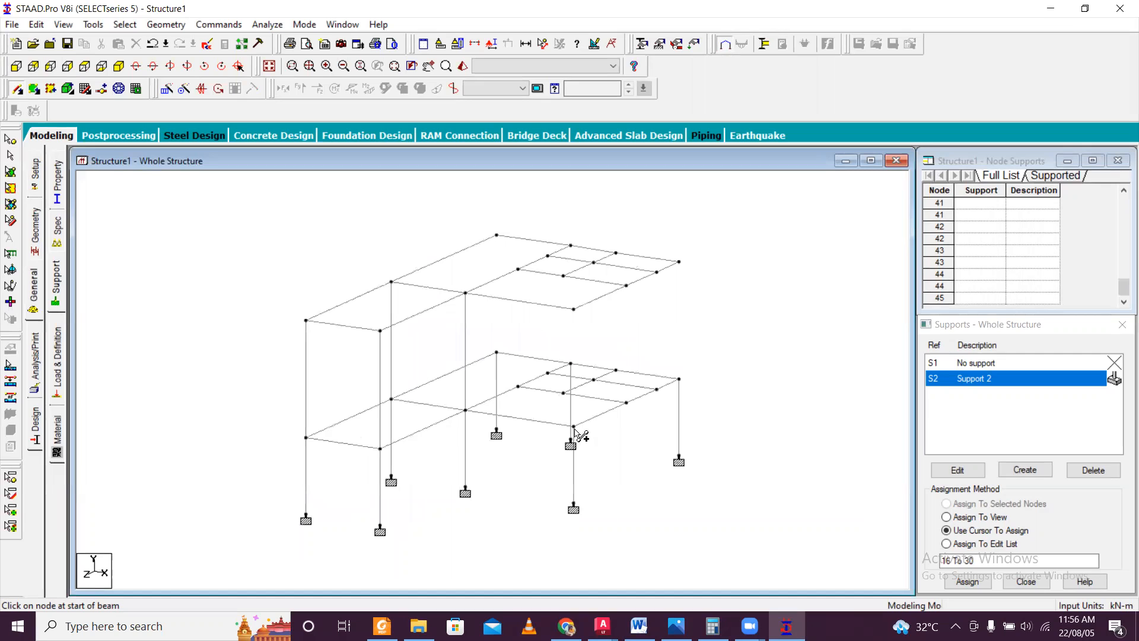
left_click_drag(583, 419, 583, 305)
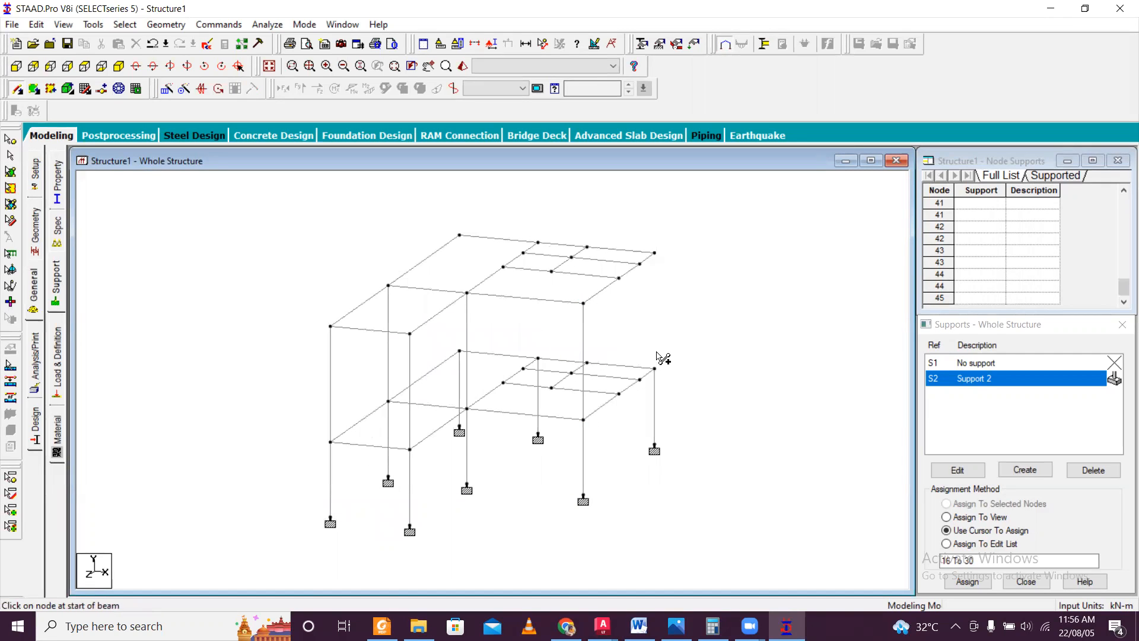
Add the three remaining columns between the plinth and the upper floor along the rear edge of the frame.
key("Left")
key("Left")
key("Left")
key("Left")
key("Left")
key("Left")
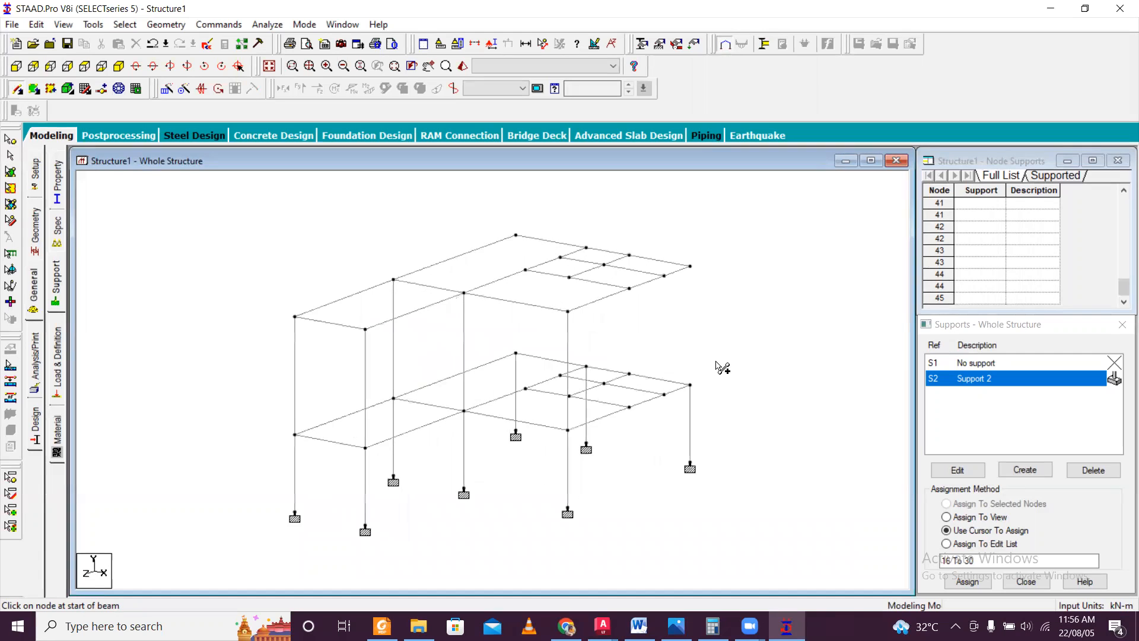
left_click_drag(720, 405, 718, 280)
key("Left")
key("Left")
key("Left")
key("Left")
key("Left")
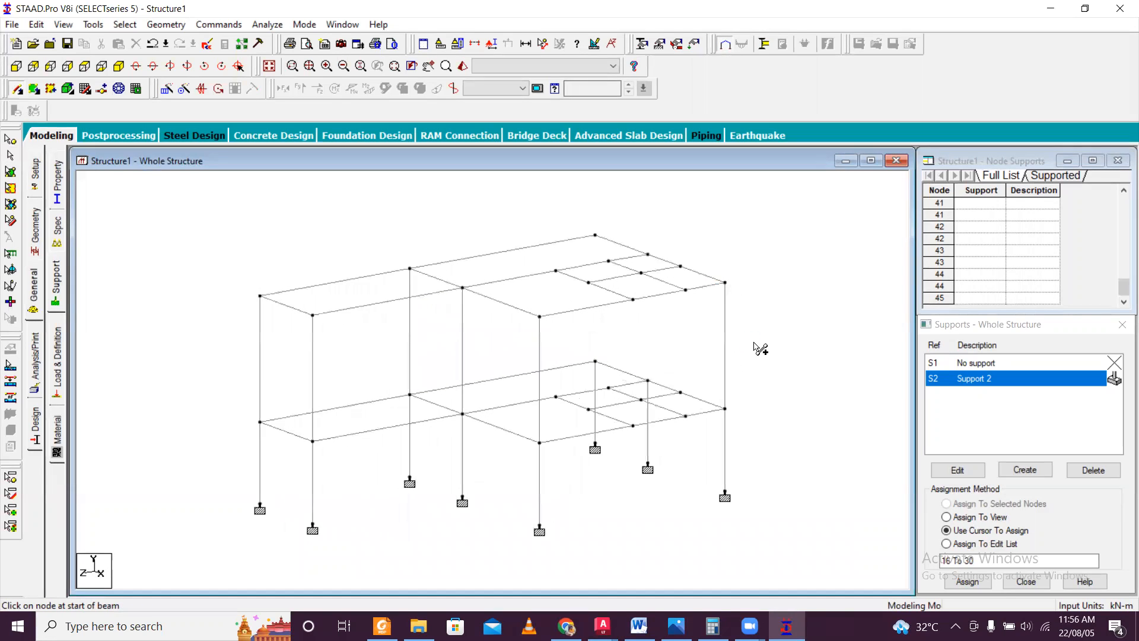
key("Left")
key("Left")
key("Left")
key("Left")
key("Left")
key("Left")
key("Left")
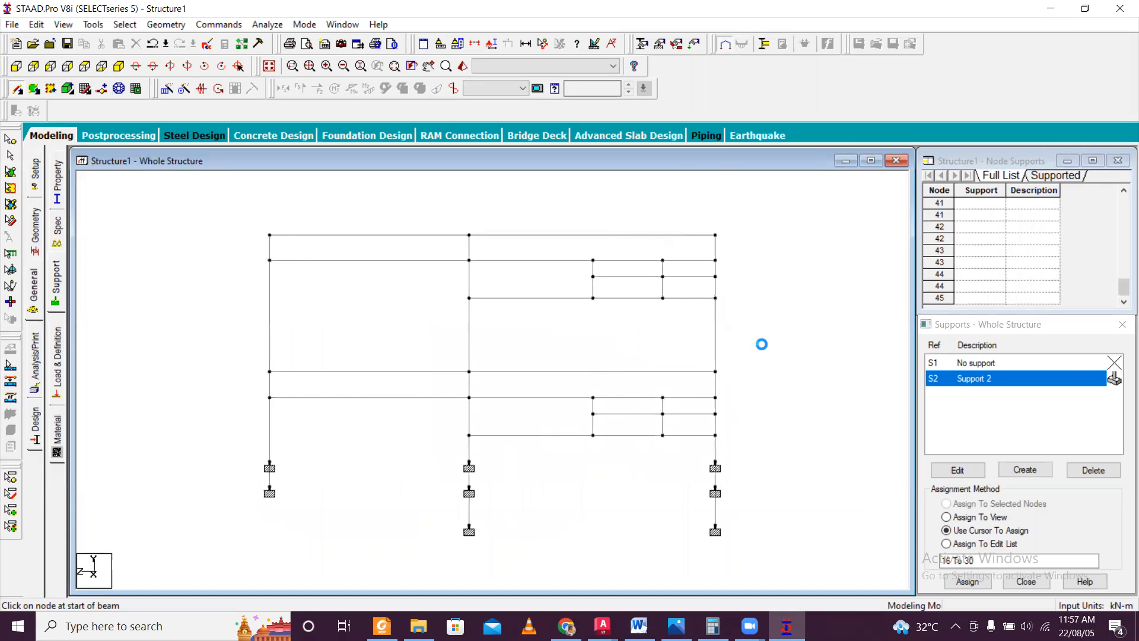
key("Left")
left_click_drag(650, 417, 650, 297)
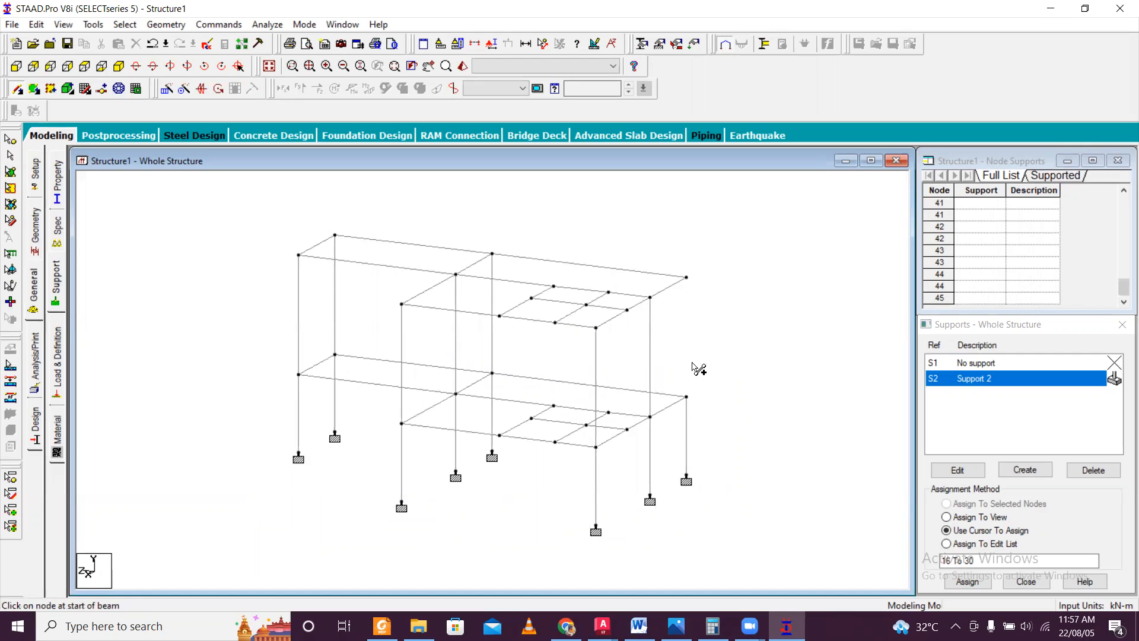
left_click_drag(687, 396, 687, 278)
Examine the frame from all sides to check the columns between the plinth and the upper floor.
key("Left")
key("Left")
key("Left")
key("Left")
key("Left")
key("Left")
key("Left")
key("Left")
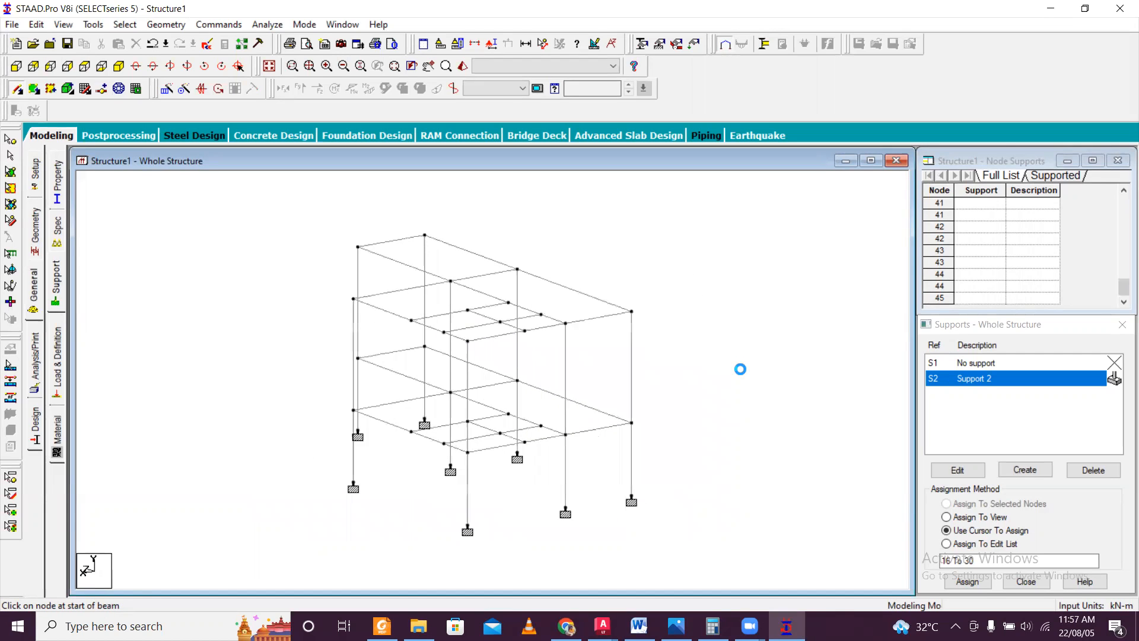
key("Left")
key("Left")
key("Left")
key("Left")
key("Left")
key("Left")
key("Left")
key("Left")
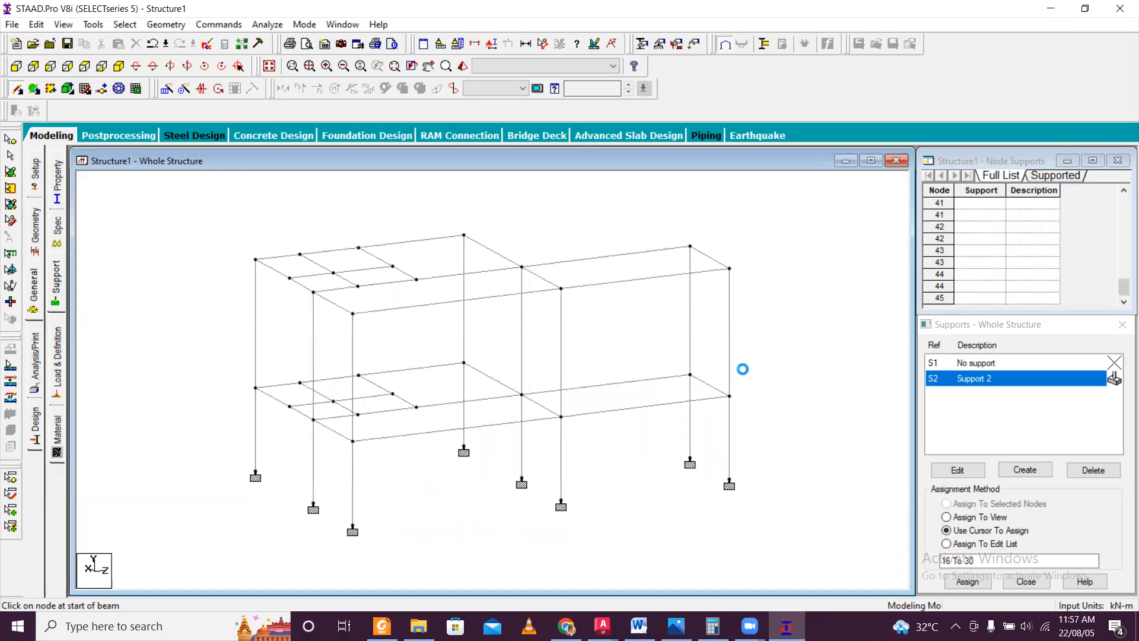
key("Left")
key("Left")
key("Left")
key("Left")
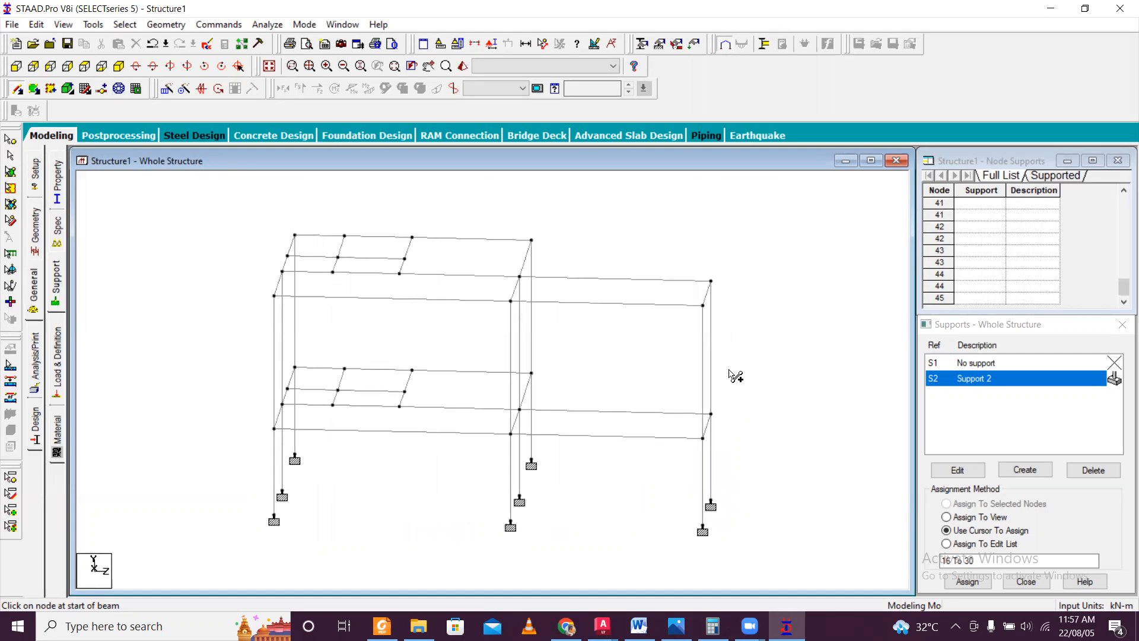
Repeat the upper storey's columns and floor beams once along global Y with a 3 m step spacing.
left_click(16, 66)
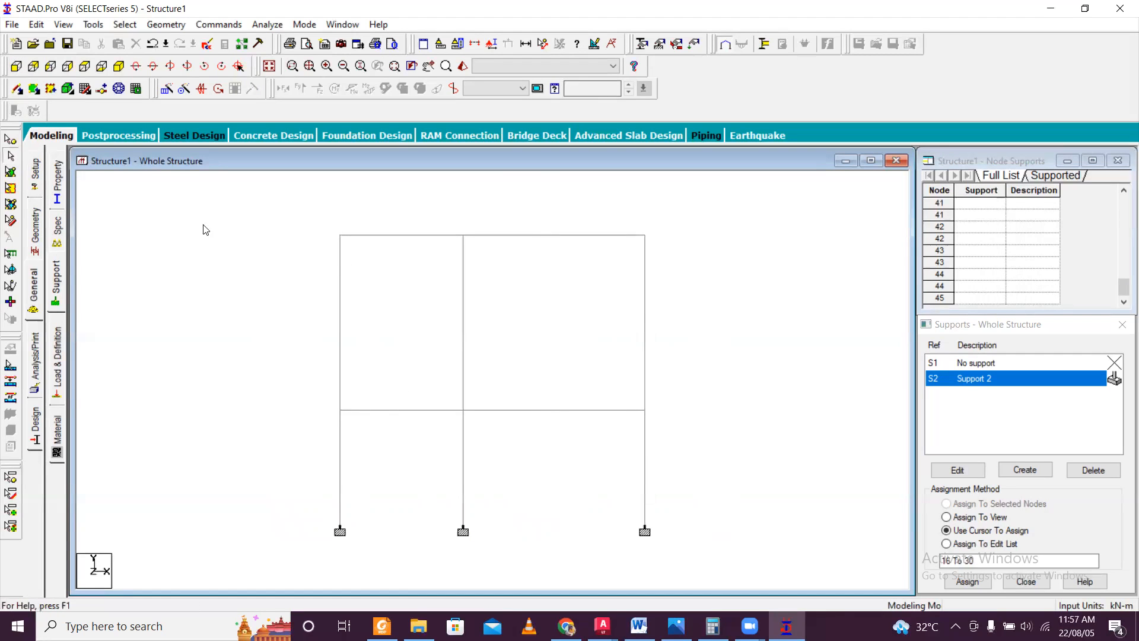
left_click_drag(309, 204, 681, 349)
scroll(500, 304, "down", 1)
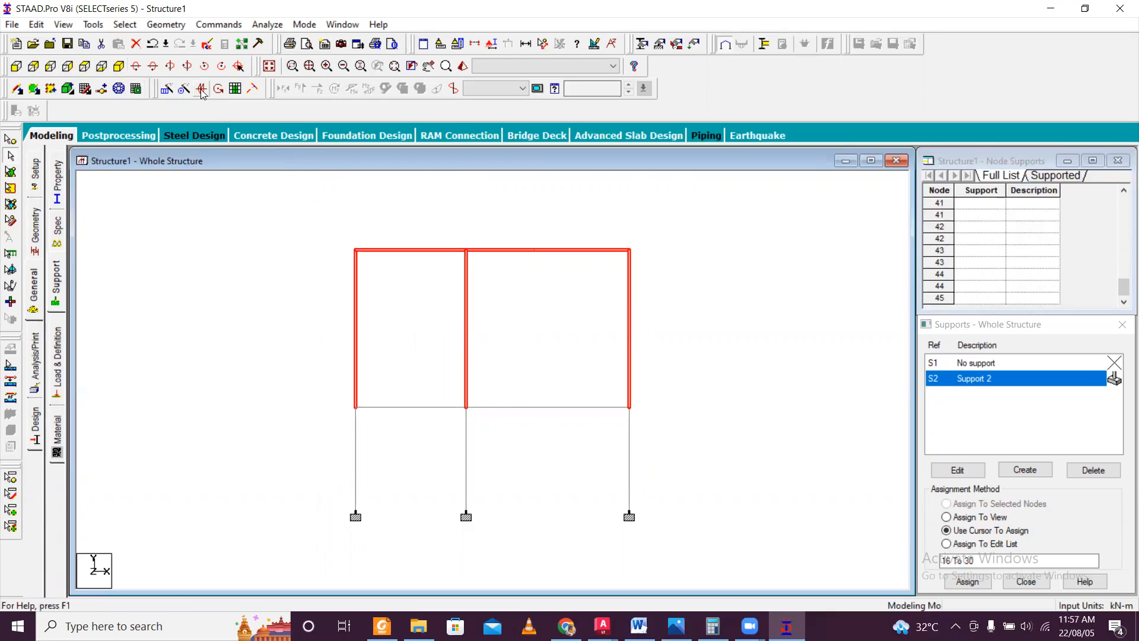
left_click(167, 90)
left_click(424, 382)
left_click(594, 384)
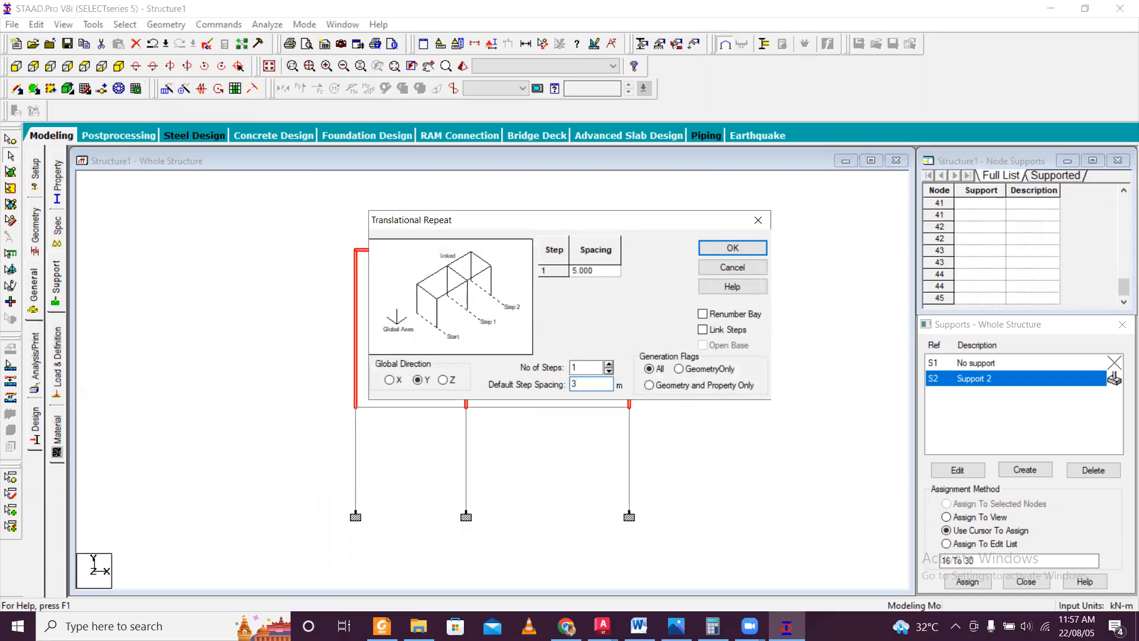
left_click(592, 271)
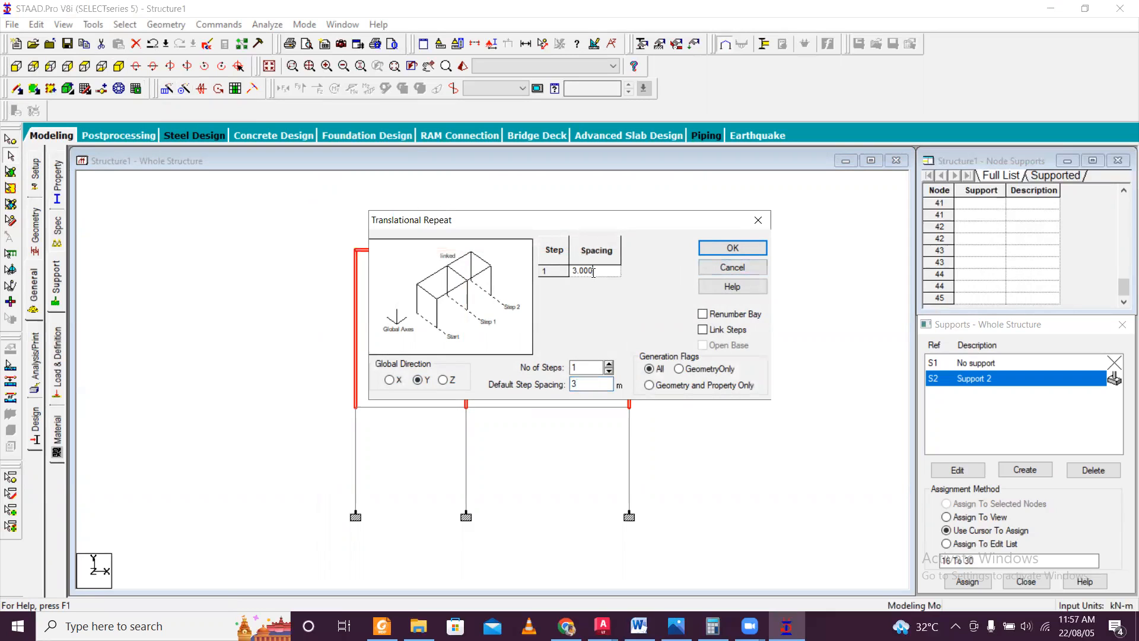
left_click(722, 248)
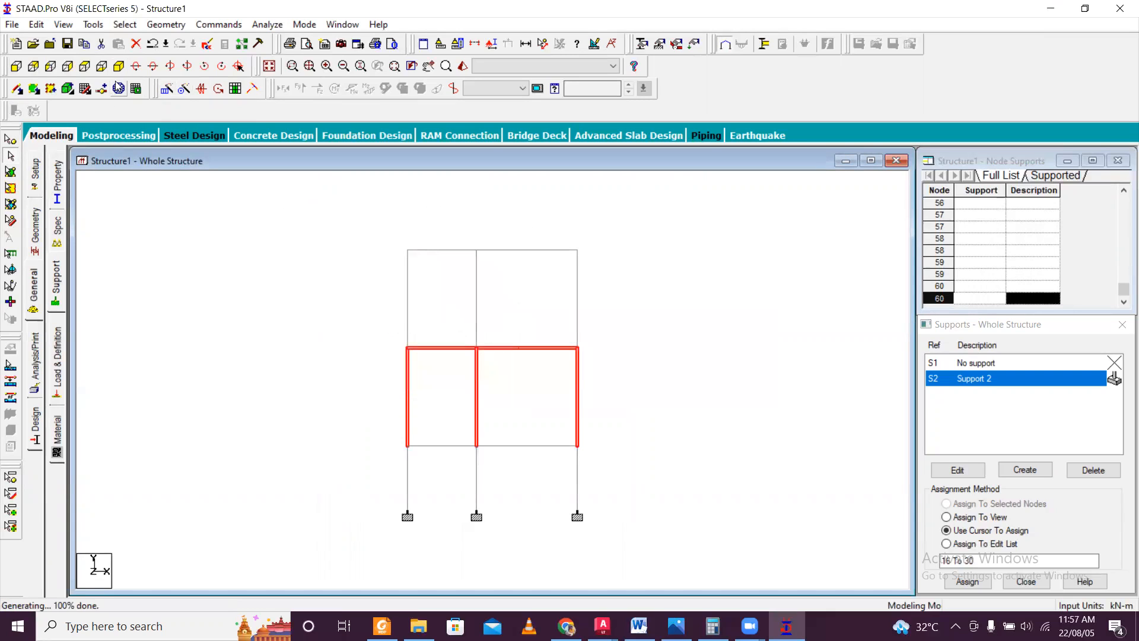
Examine the frame with the added storey in an isometric view and from rotated angles.
left_click(119, 66)
left_click(693, 304)
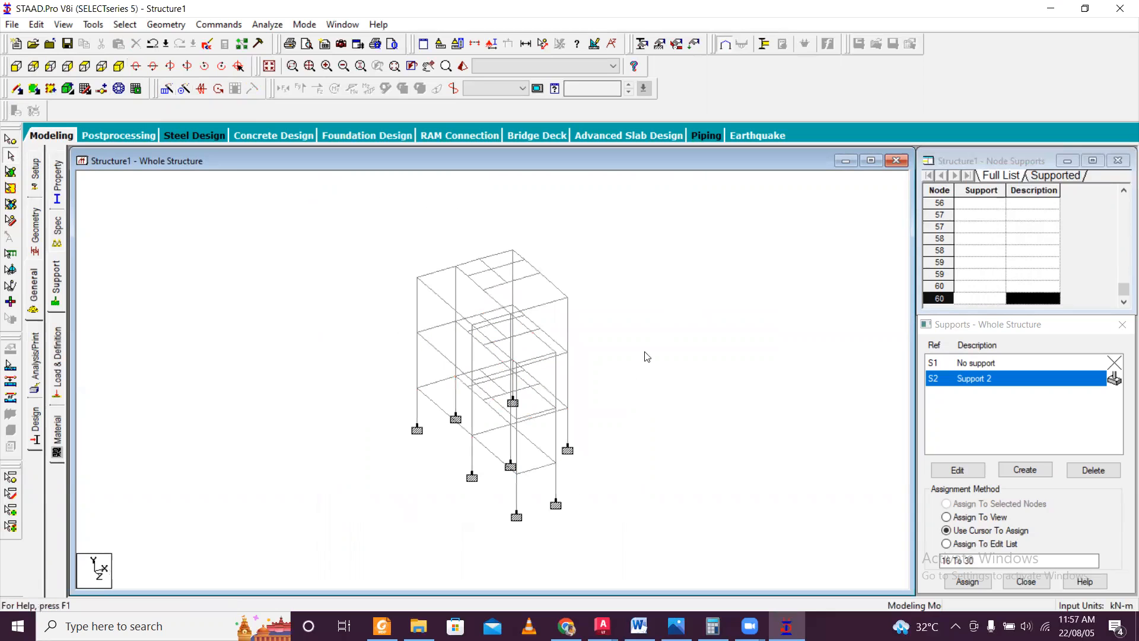
key("Right")
key("Left")
key("Left")
key("Left")
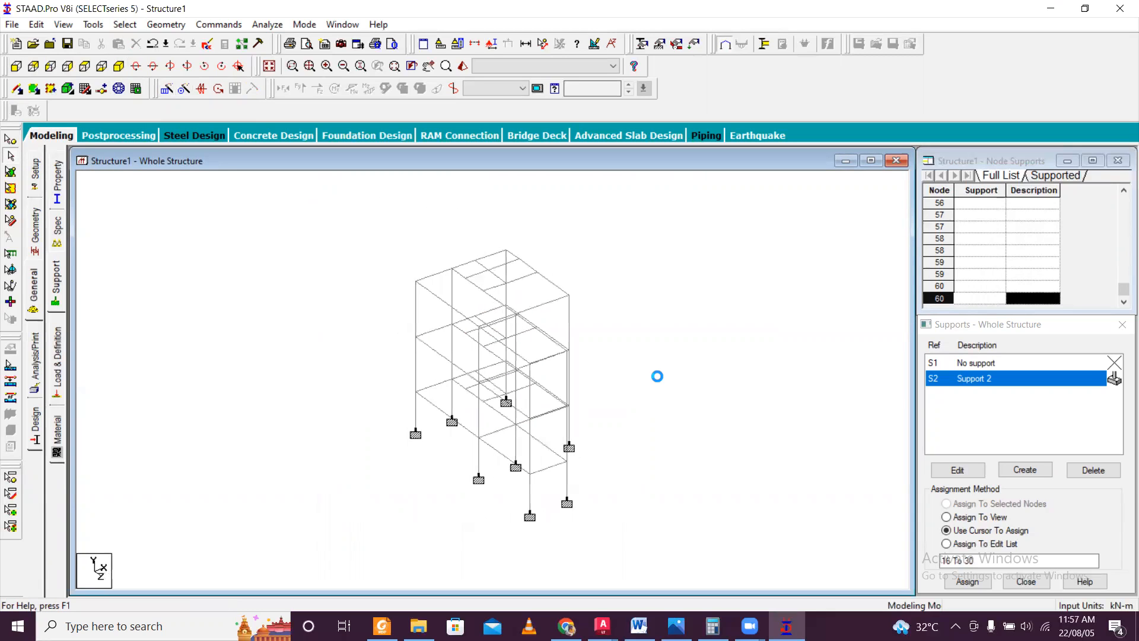
key("Left")
key("Left")
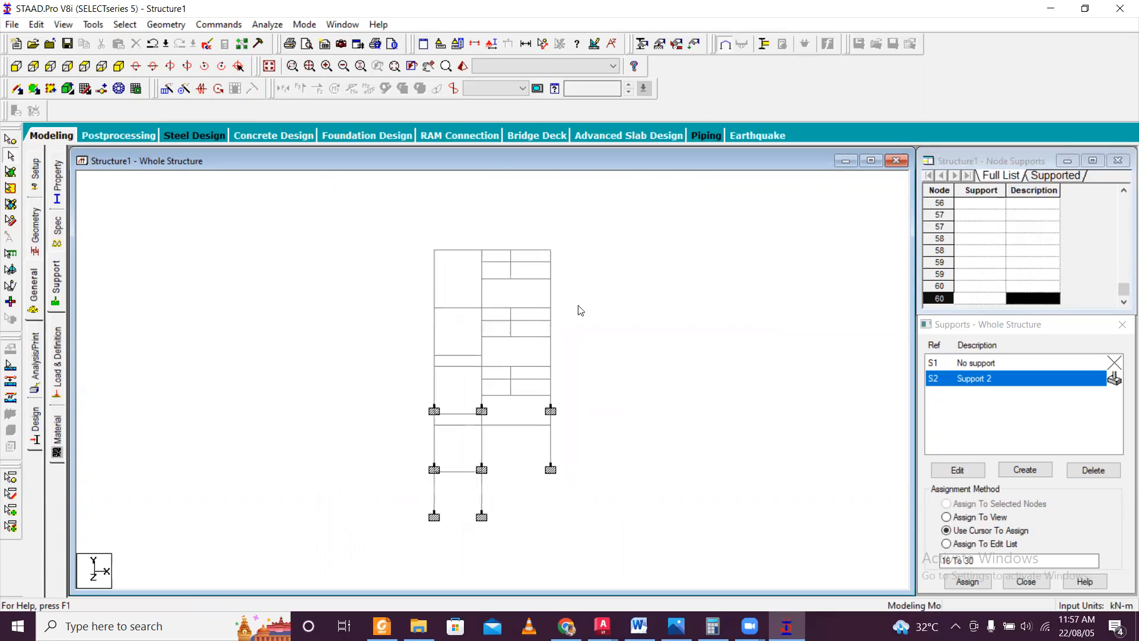
Inspect the frame in a rendered 3D view, close it, and return the model to the isometric view.
left_click(464, 68)
right_click(674, 352)
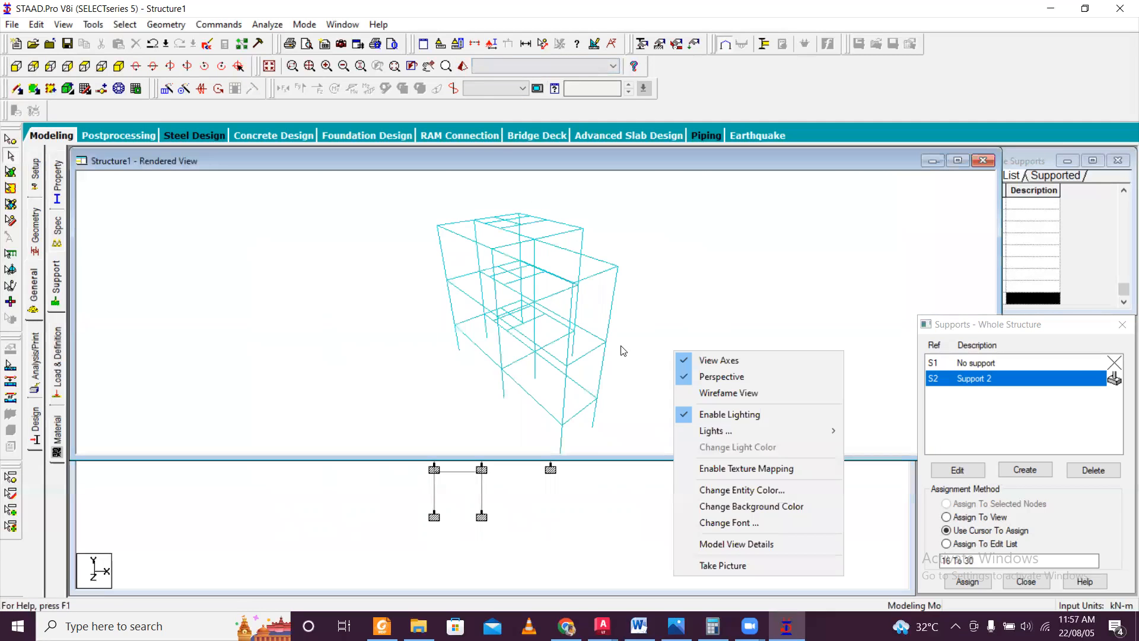
left_click(657, 335)
left_click_drag(658, 336, 439, 394)
left_click(983, 161)
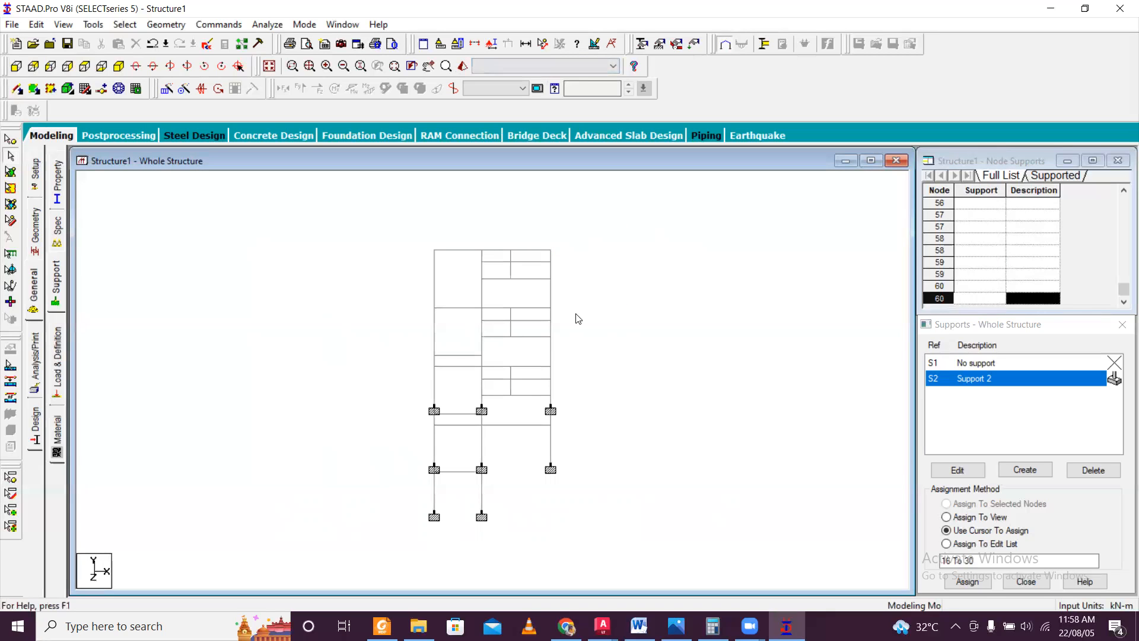
left_click(119, 66)
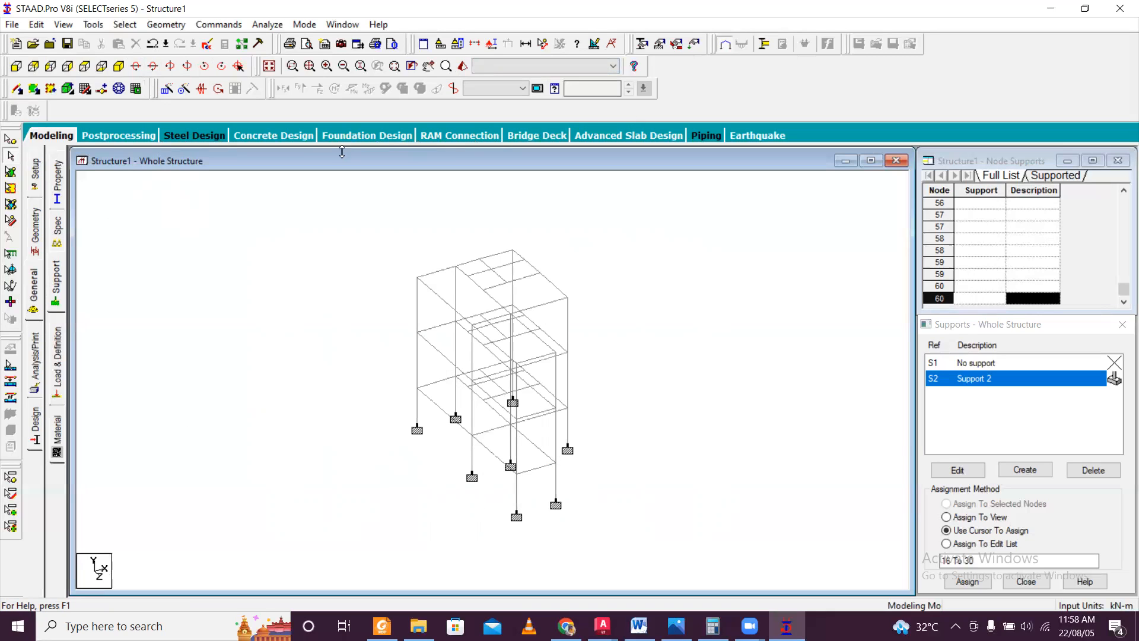
Define a rectangular concrete section with YD 0.3 m and ZD 0.3 m for the member properties.
left_click(36, 295)
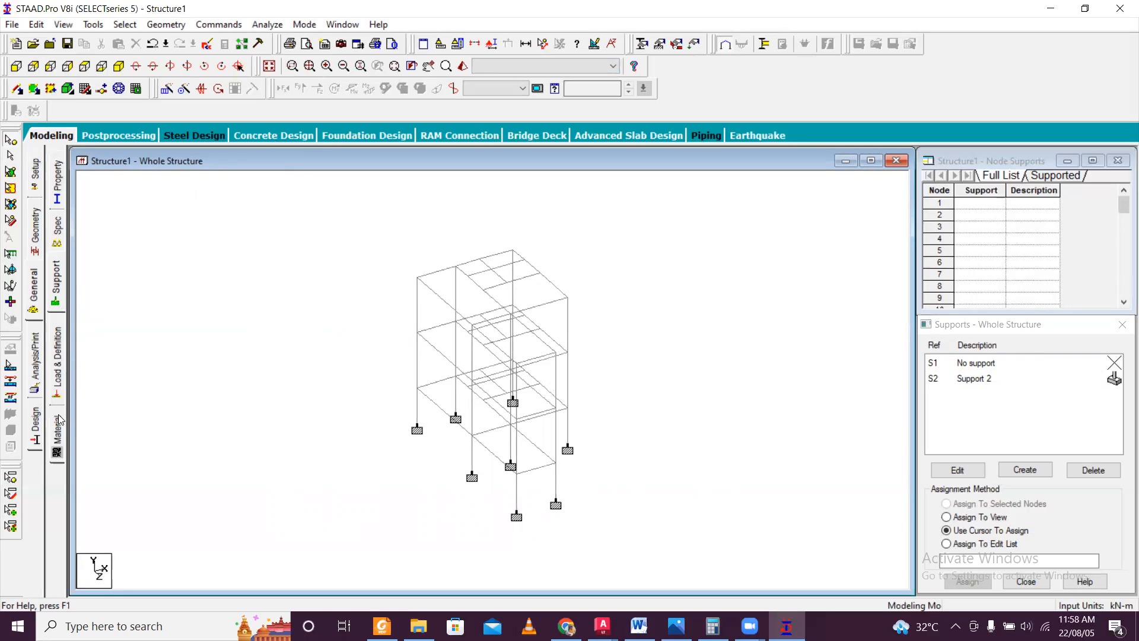
left_click(59, 188)
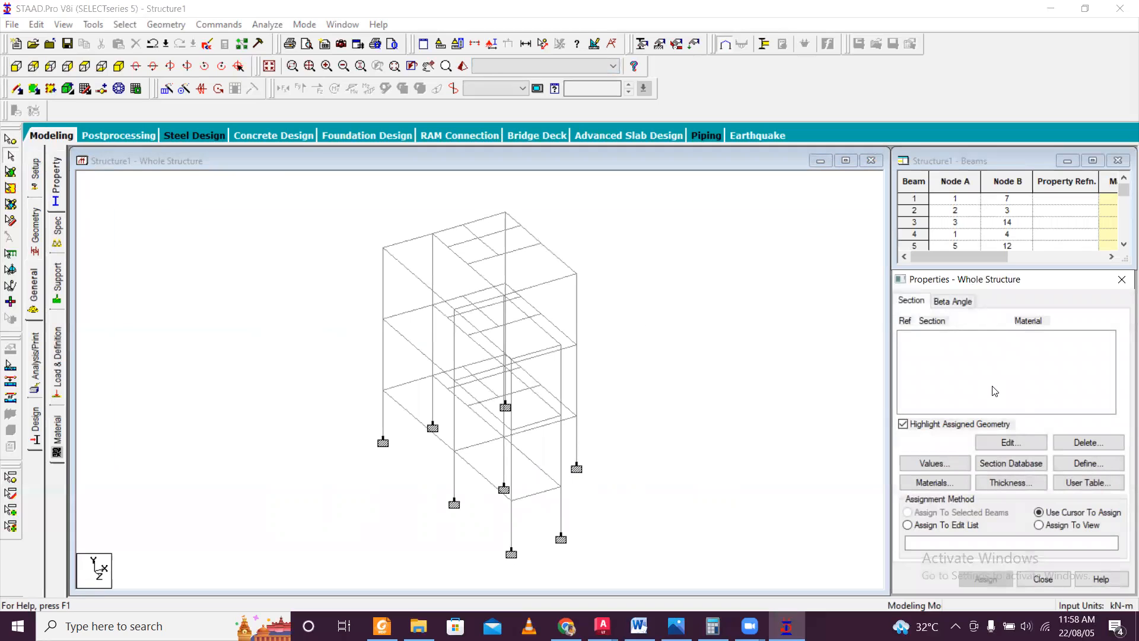
left_click(1077, 462)
left_click(374, 200)
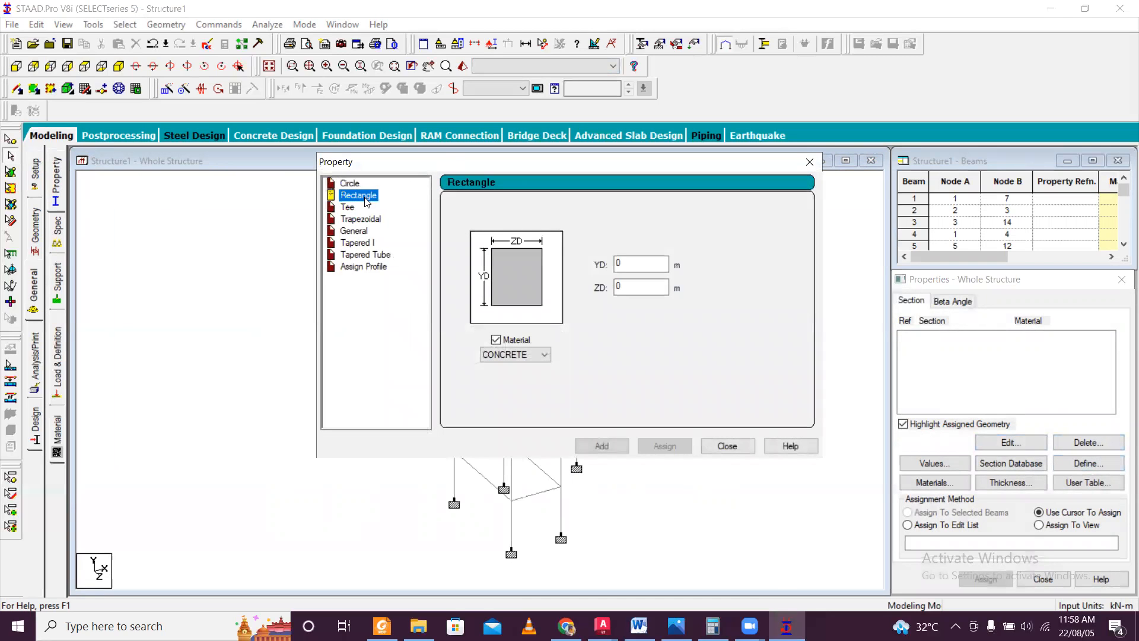
key("Tab")
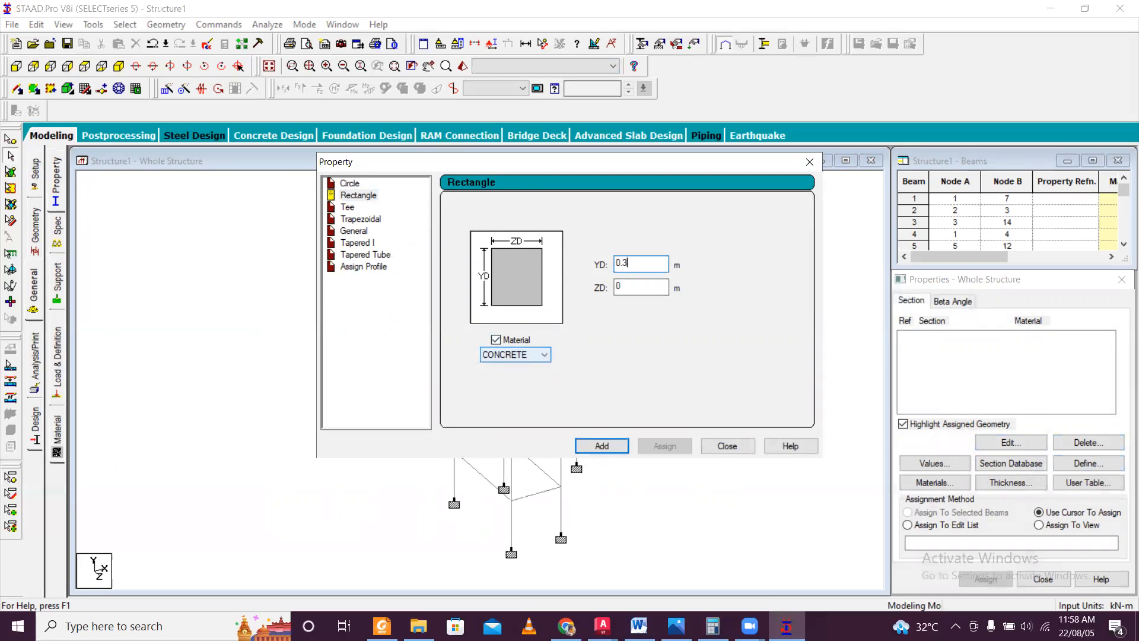
key("Tab")
left_click(603, 448)
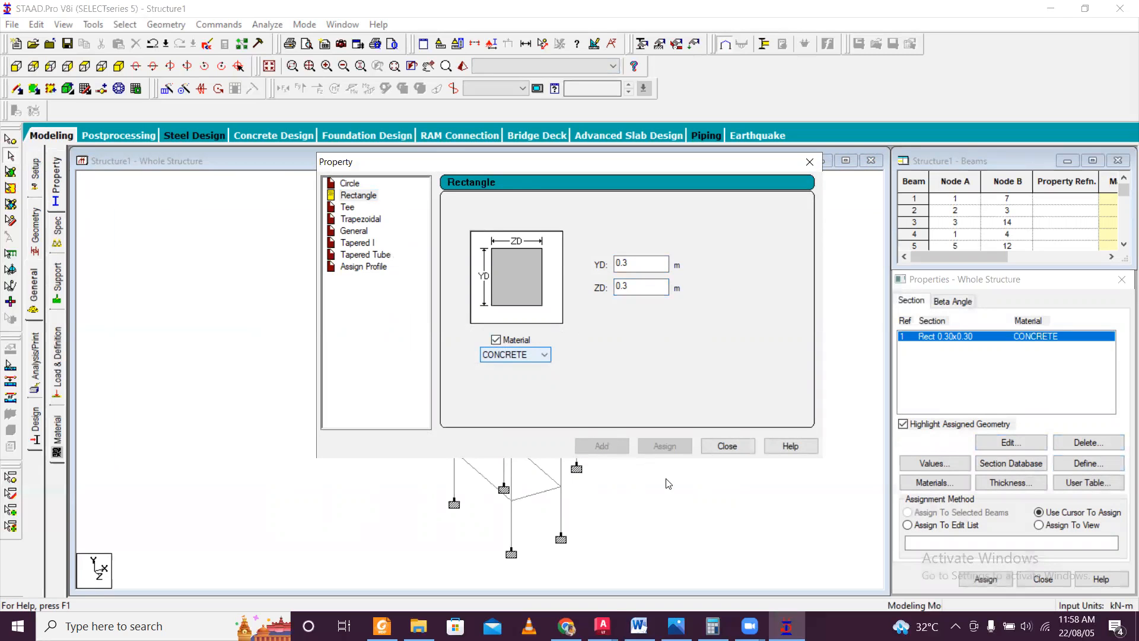
Switch to CAD File Estimation Course.dxf in AutoCAD and check the member sizes in the plinth beam schedule.
left_click(603, 625)
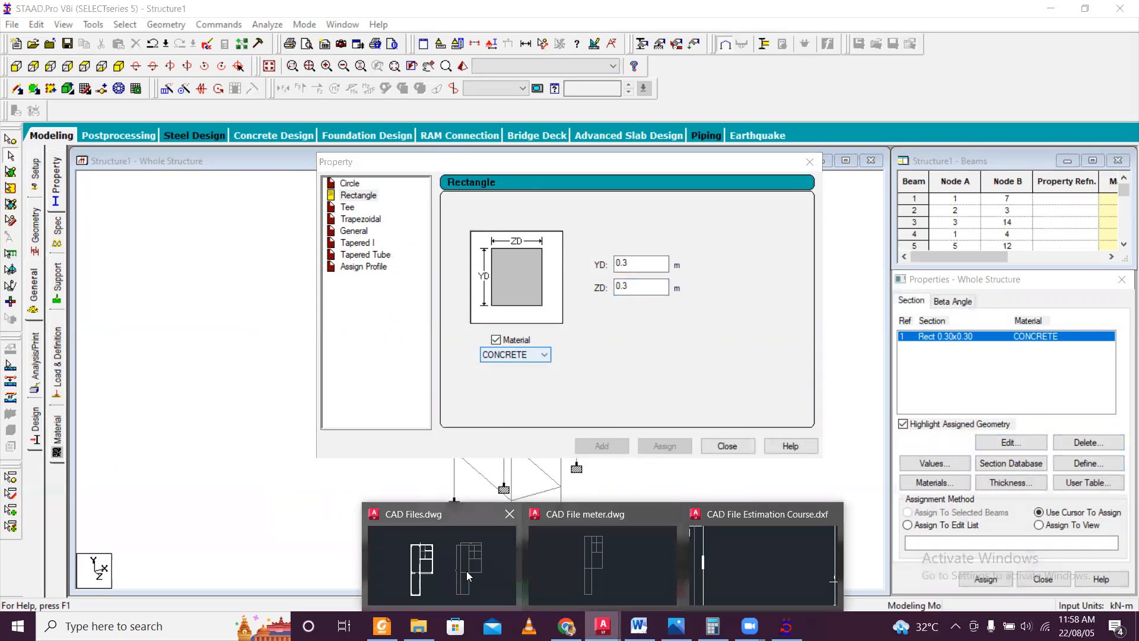
left_click(762, 564)
scroll(579, 394, "down", 4)
scroll(685, 368, "up", 2)
middle_click_drag(1044, 390, 686, 360)
scroll(756, 318, "up", 4)
scroll(578, 338, "up", 2)
scroll(569, 380, "down", 4)
scroll(567, 475, "up", 2)
scroll(461, 525, "up", 3)
scroll(408, 434, "down", 1)
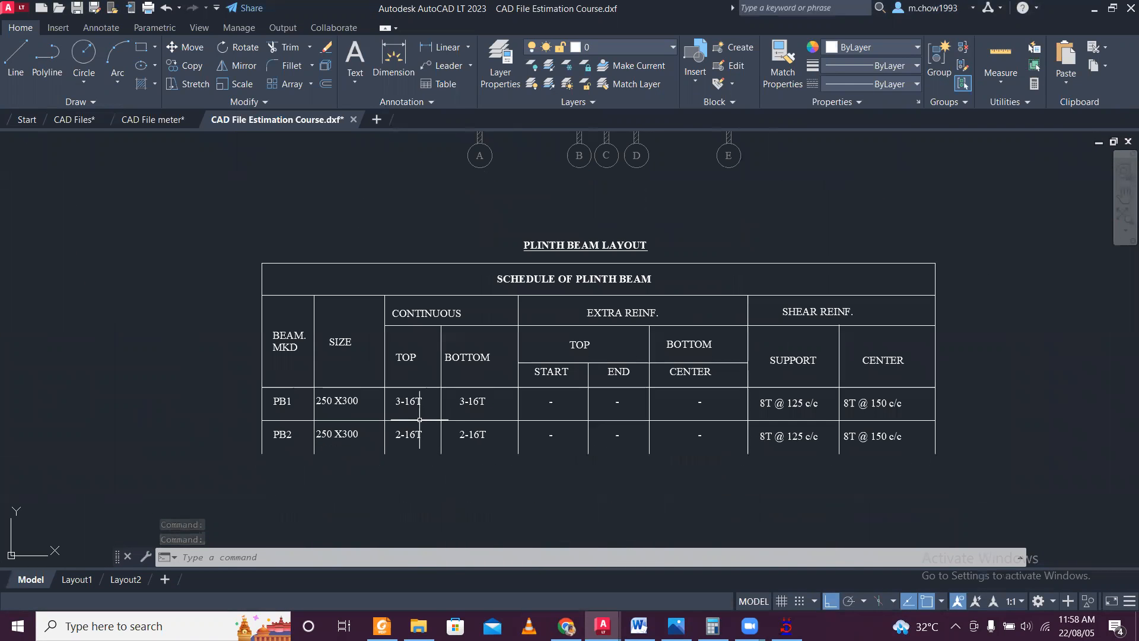
Check the beam sizes in the schedule of roof beams for the ground and first floor.
scroll(383, 436, "down", 3)
scroll(448, 371, "up", 5)
scroll(452, 373, "down", 5)
scroll(745, 409, "up", 4)
scroll(694, 445, "up", 2)
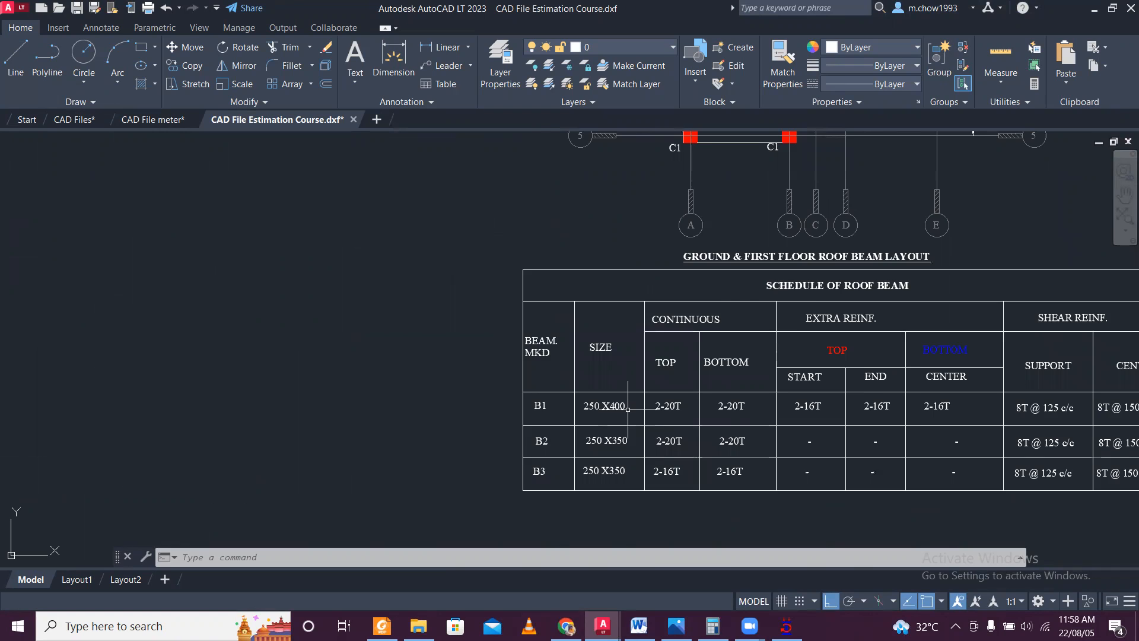
scroll(627, 410, "down", 2)
scroll(666, 392, "down", 3)
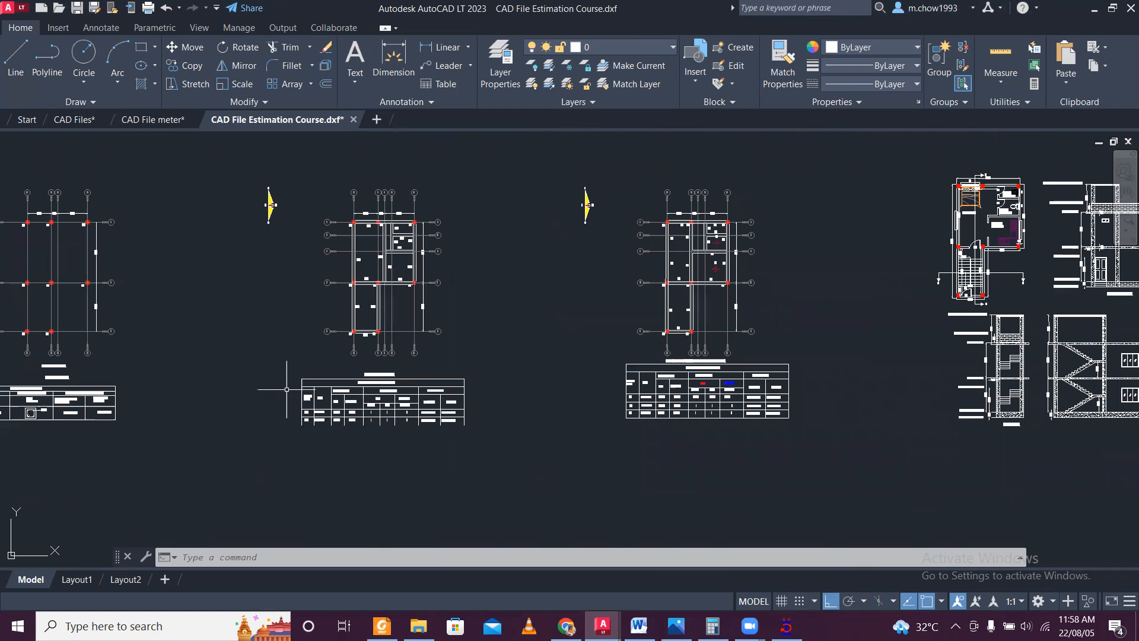
Check the PB1 and PB2 sizes in the plinth beam schedule again and return to STAAD.Pro.
scroll(287, 390, "up", 2)
middle_click_drag(938, 319, 776, 400)
middle_click_drag(319, 429, 513, 361)
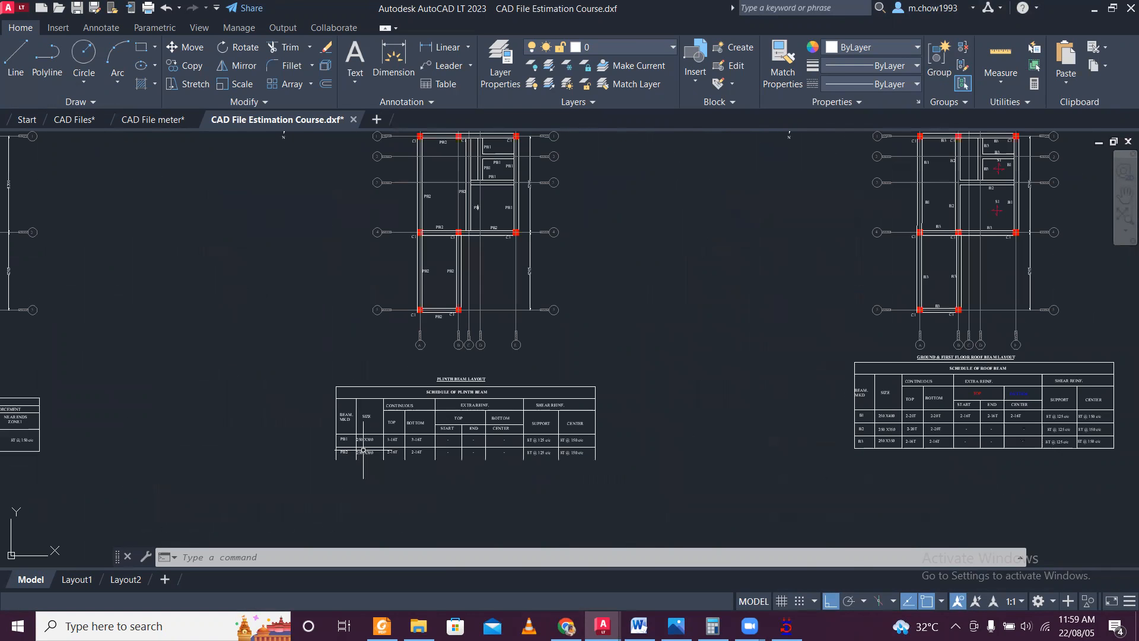
scroll(364, 450, "up", 5)
scroll(370, 445, "down", 2)
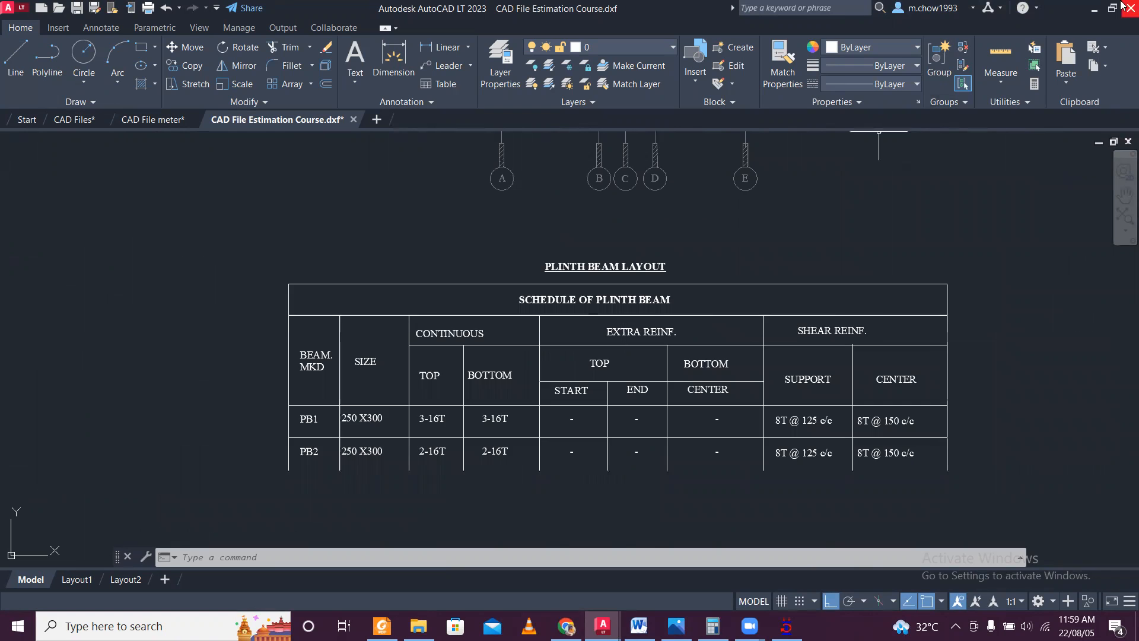
left_click(1095, 9)
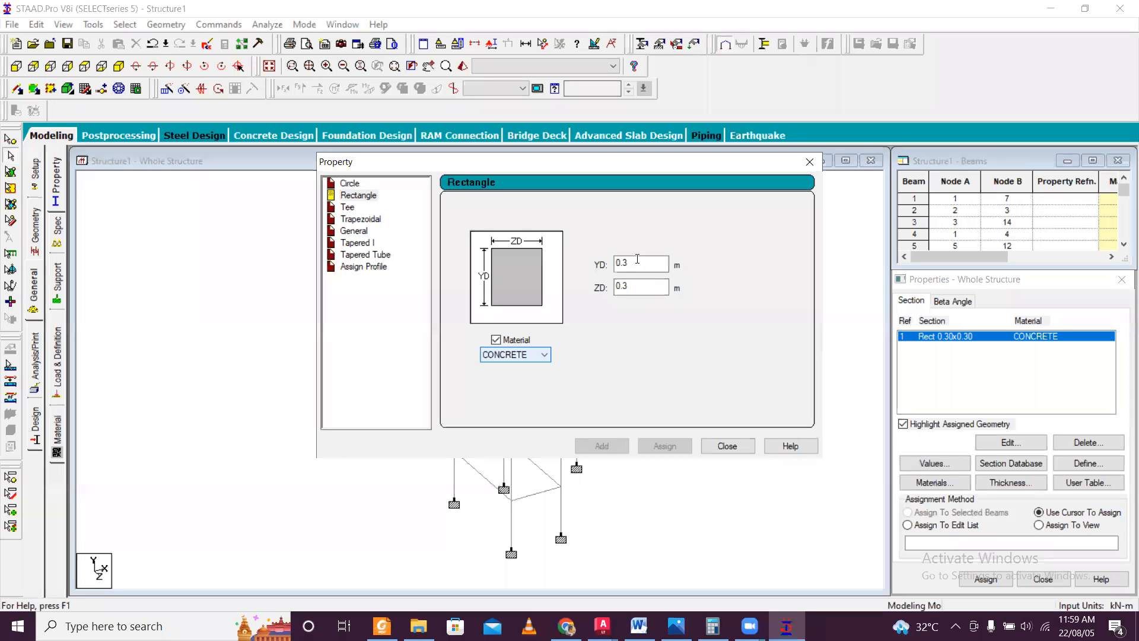
Add a rectangular concrete section with YD 0.3 m and ZD 0.25 m.
left_click(637, 259)
left_click(628, 284)
type("0.25")
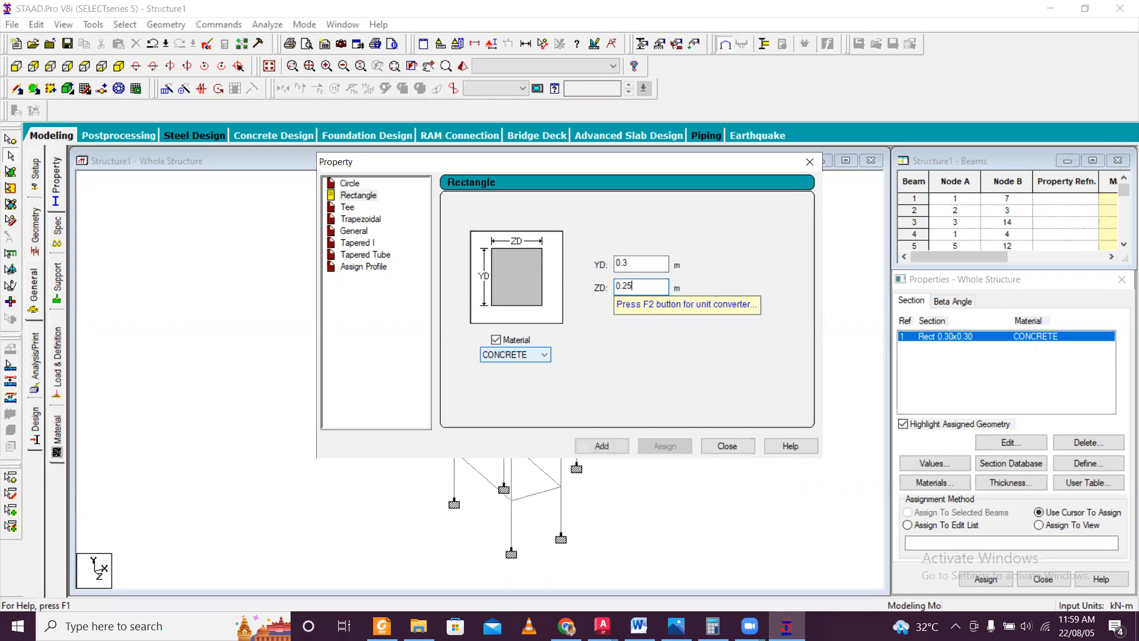
left_click(602, 446)
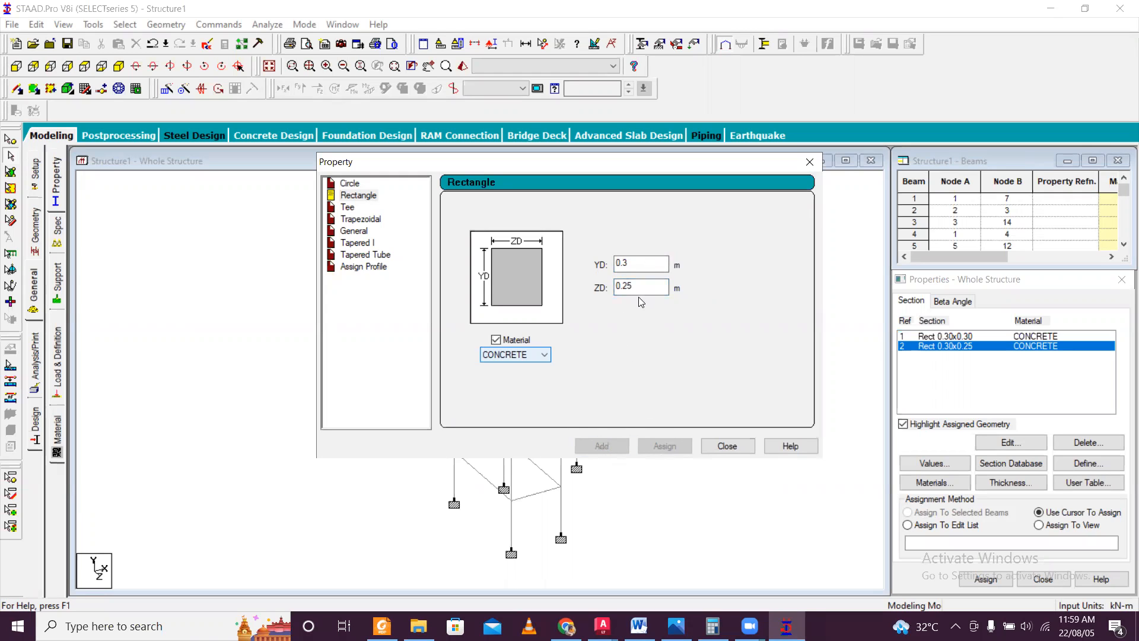
Add two more concrete rectangles, YD 0.35 m and YD 0.4 m, both with ZD 0.25 m, and finish defining sections.
left_click(635, 264)
type("5")
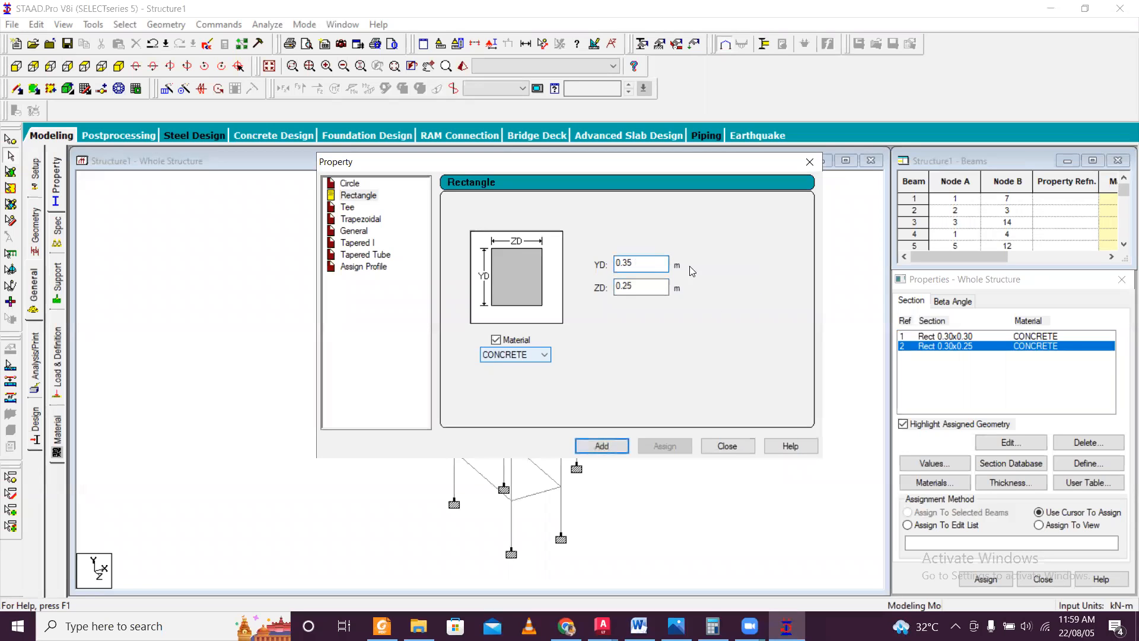
left_click(605, 450)
left_click(645, 264)
key("BackSpace")
key("BackSpace")
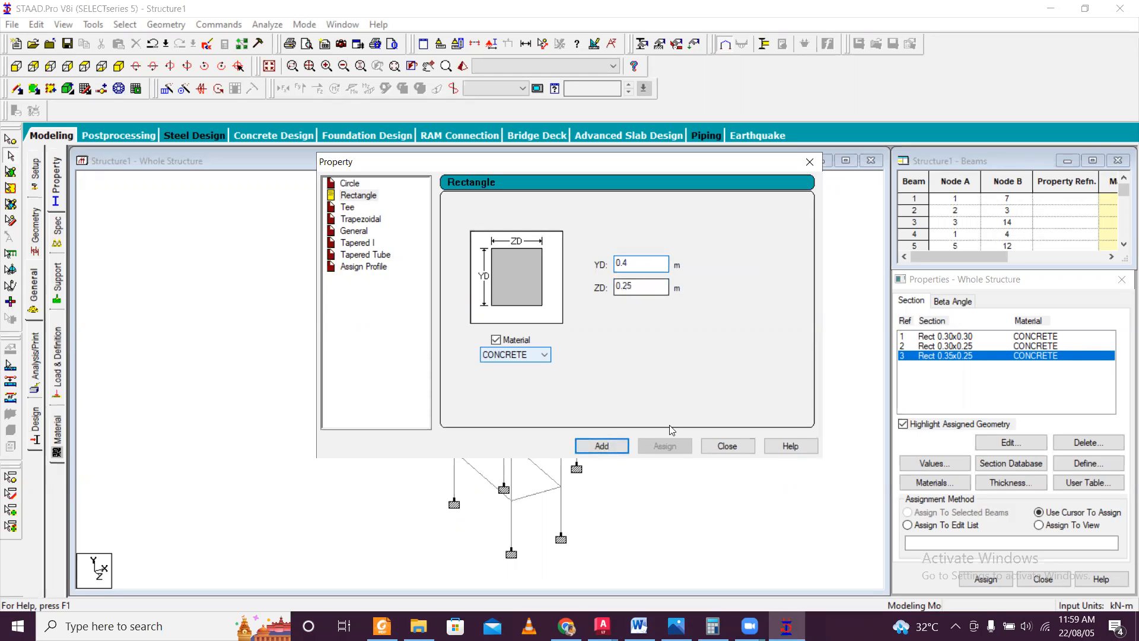
left_click(613, 447)
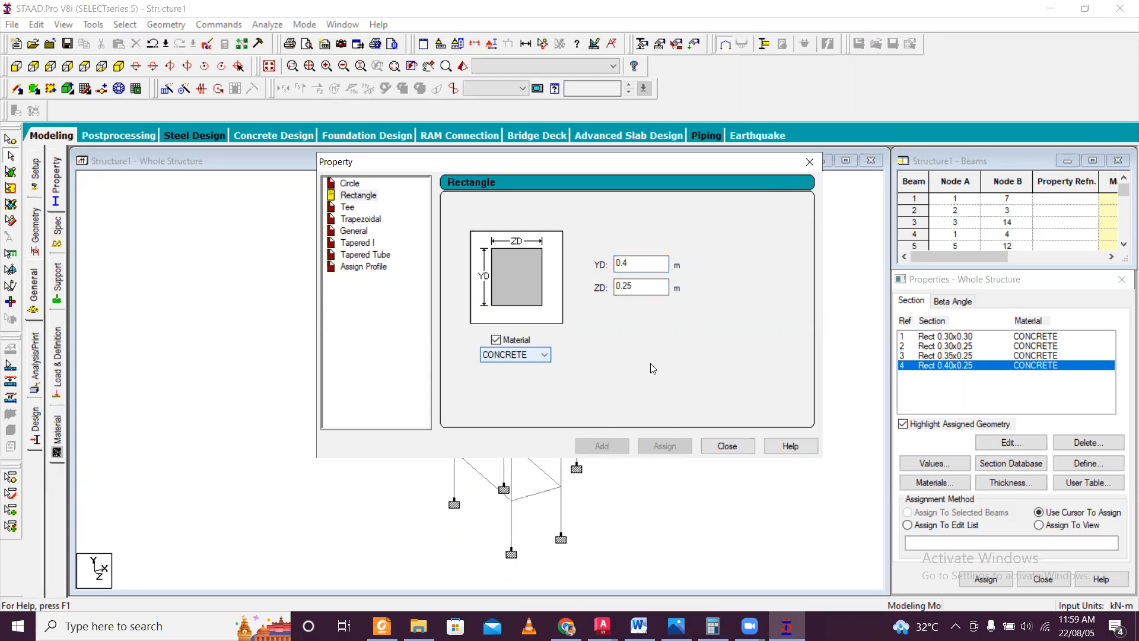
left_click(810, 165)
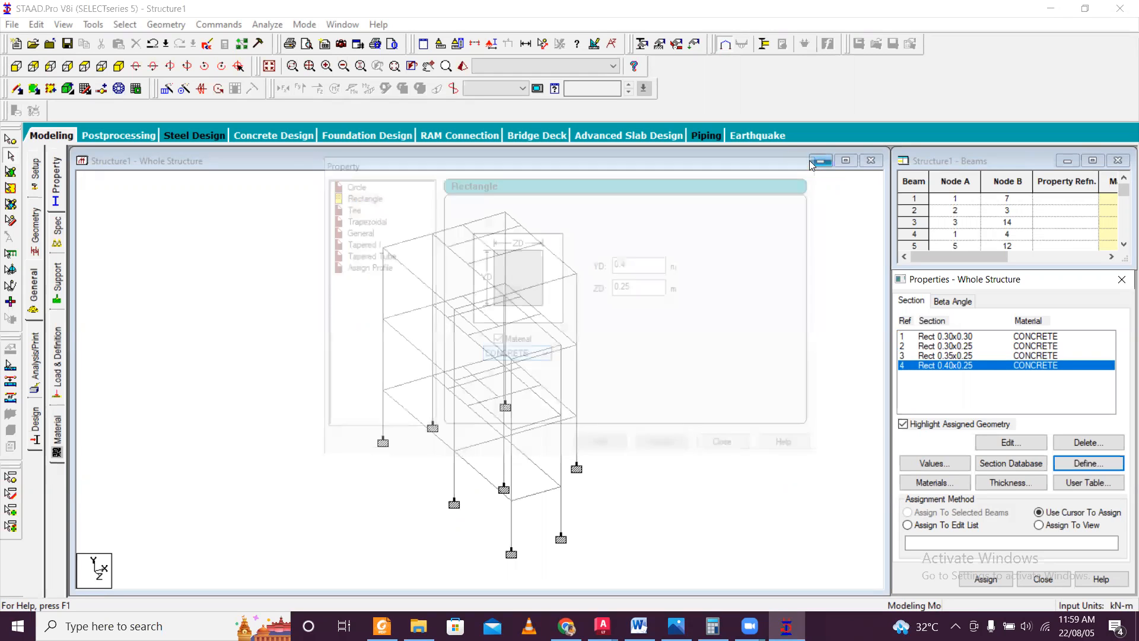
Assign the Rect 0.30x0.30 concrete section to all columns by selecting the members parallel to Y.
left_click(970, 349)
left_click(976, 337)
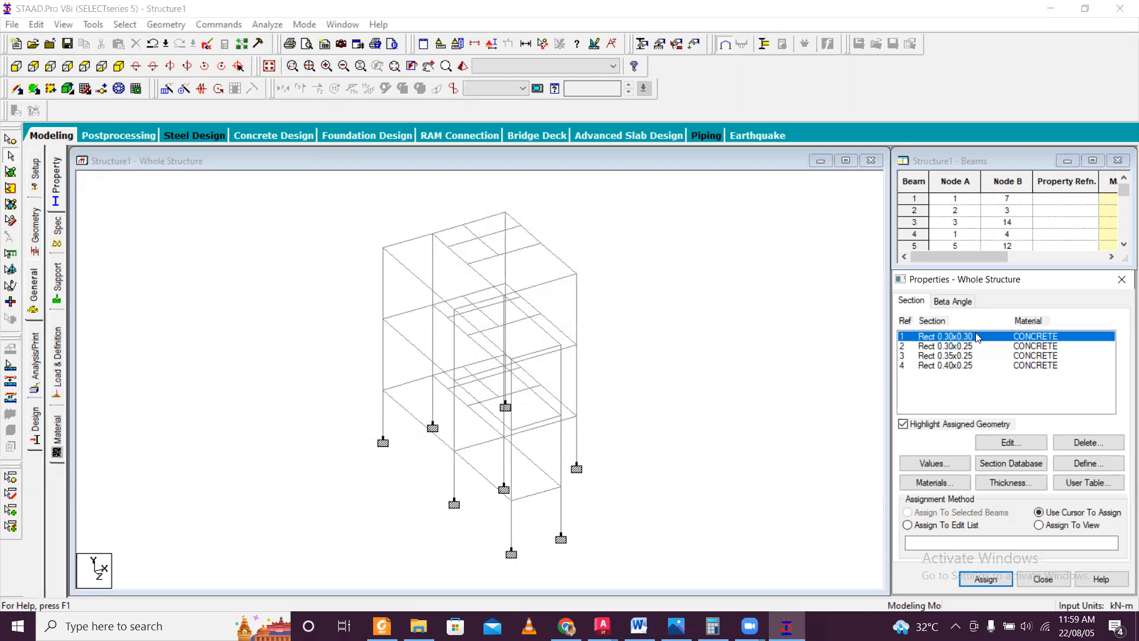
left_click(131, 24)
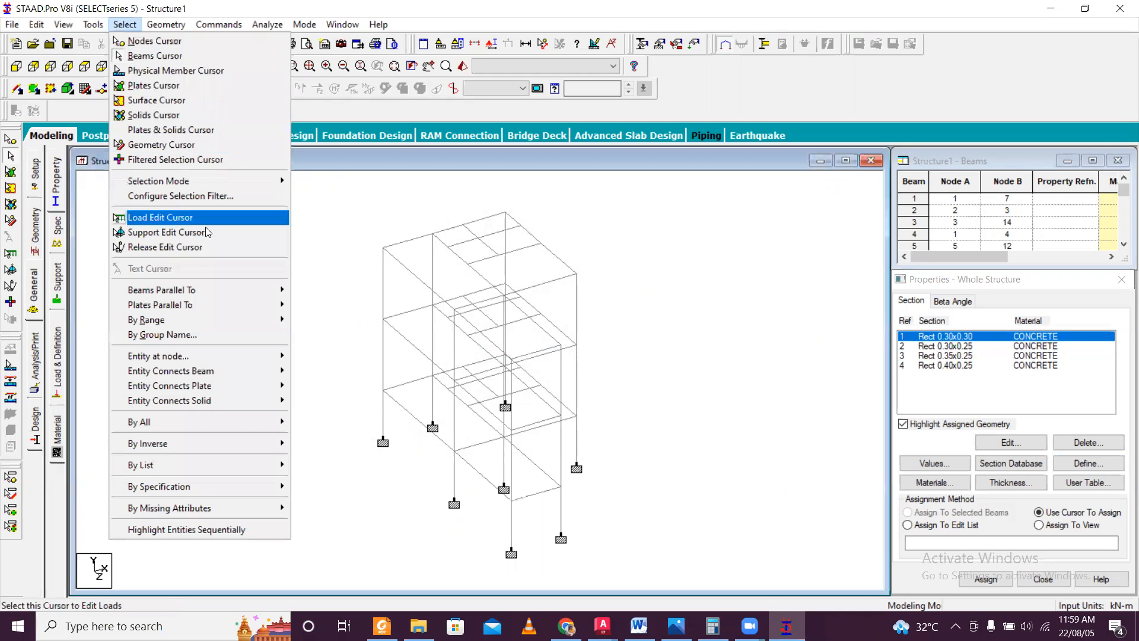
mouse_move(233, 293)
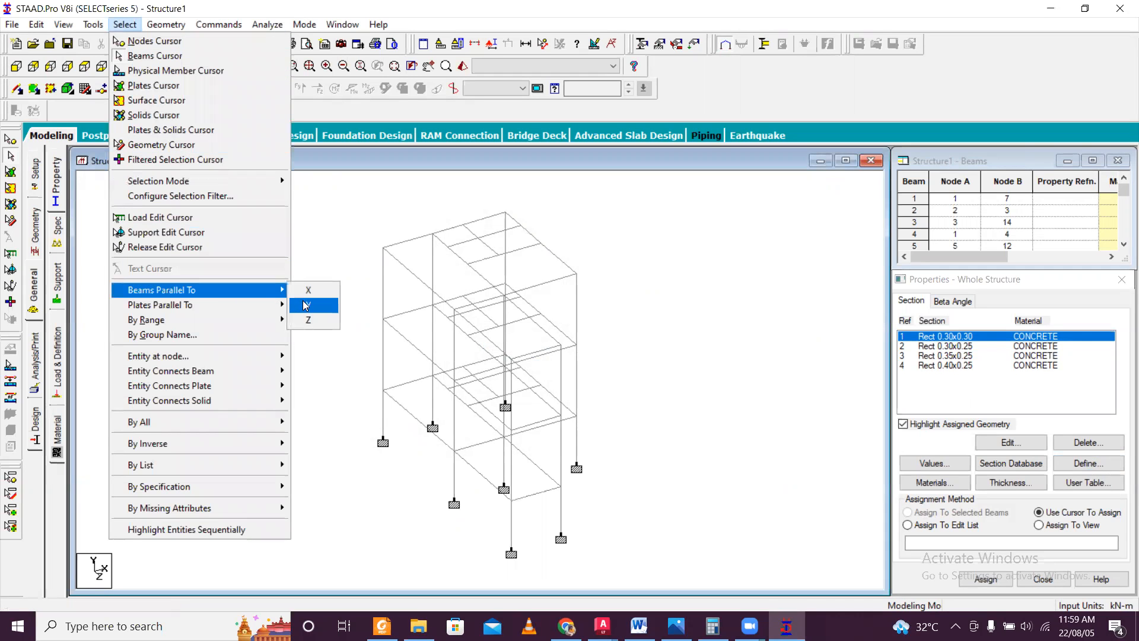
left_click(306, 306)
left_click(986, 579)
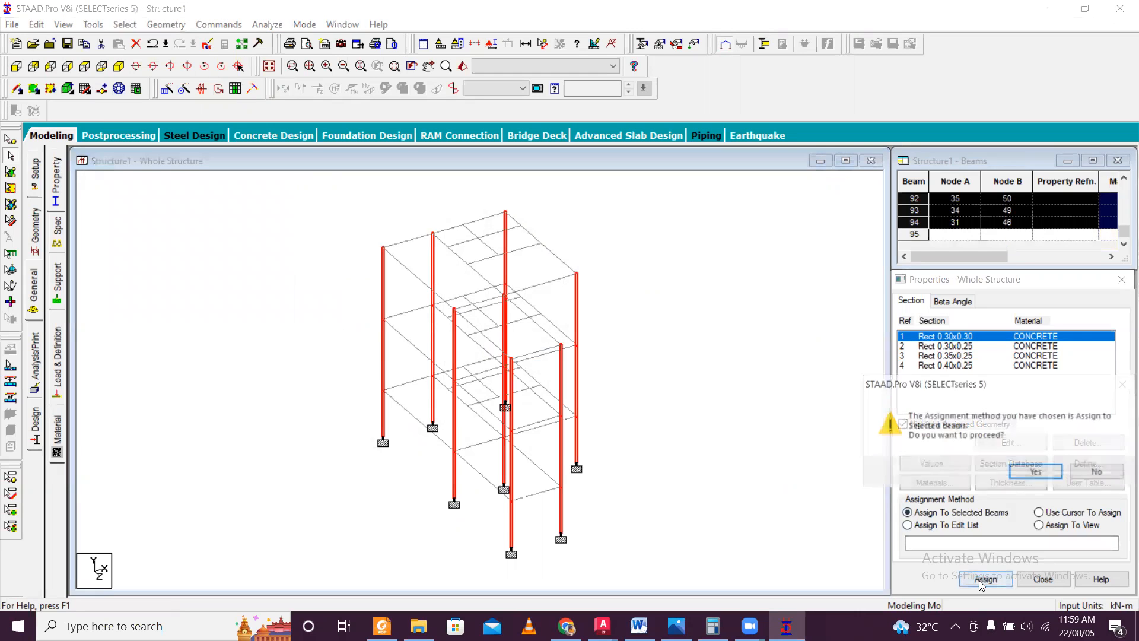
left_click(1032, 473)
left_click(720, 390)
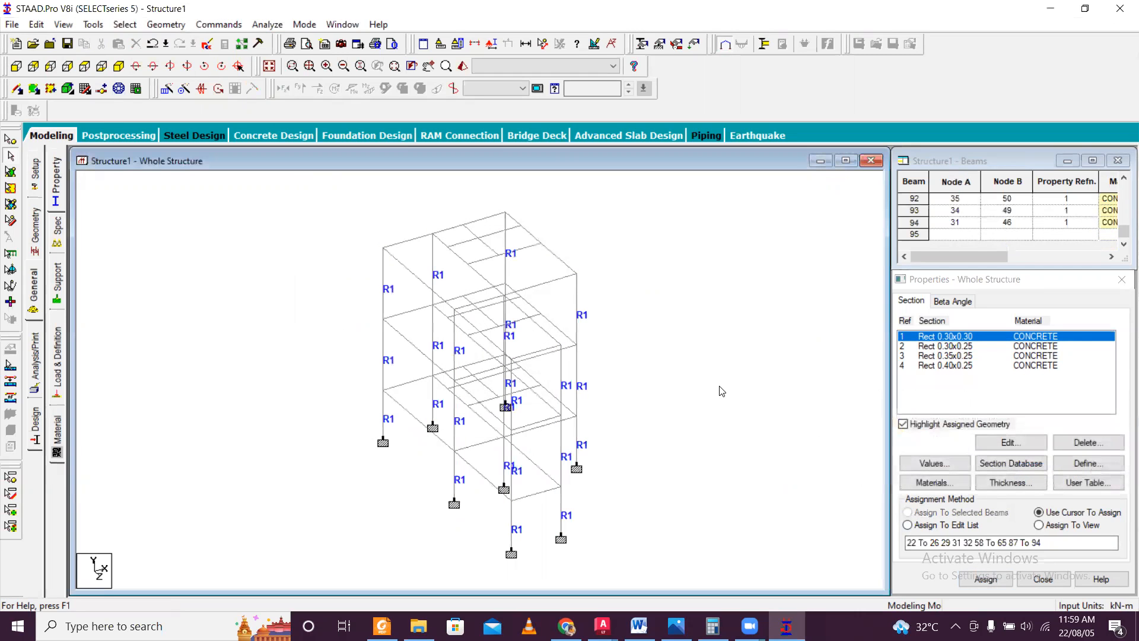
Check the assigned column sections in the 3D rendered view from another angle and close the view.
left_click(463, 65)
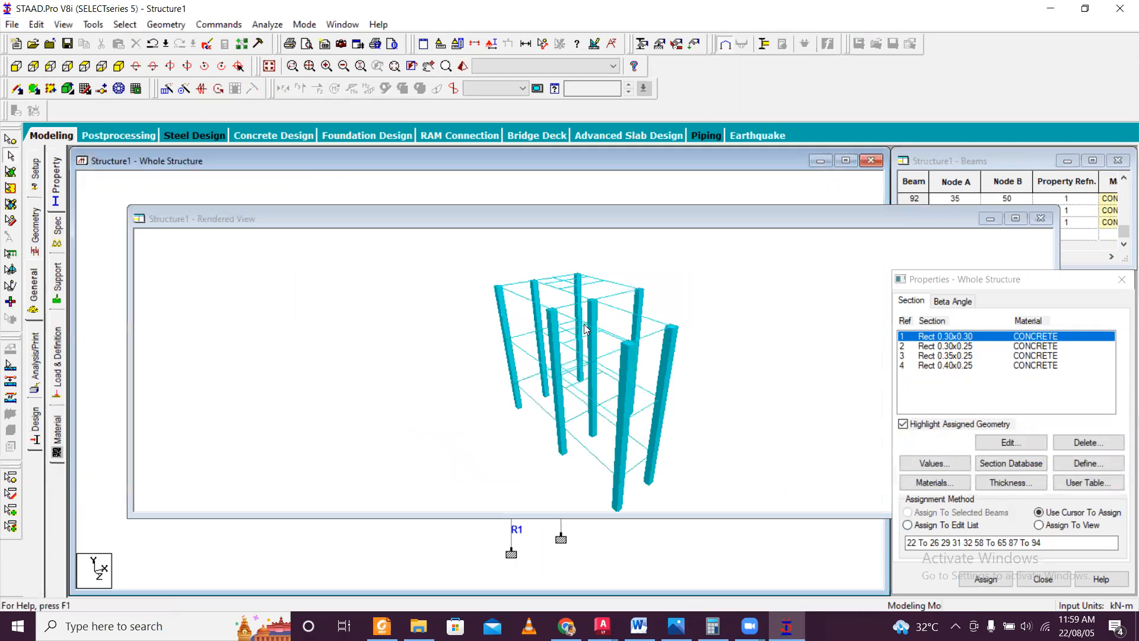
left_click_drag(564, 369, 555, 303)
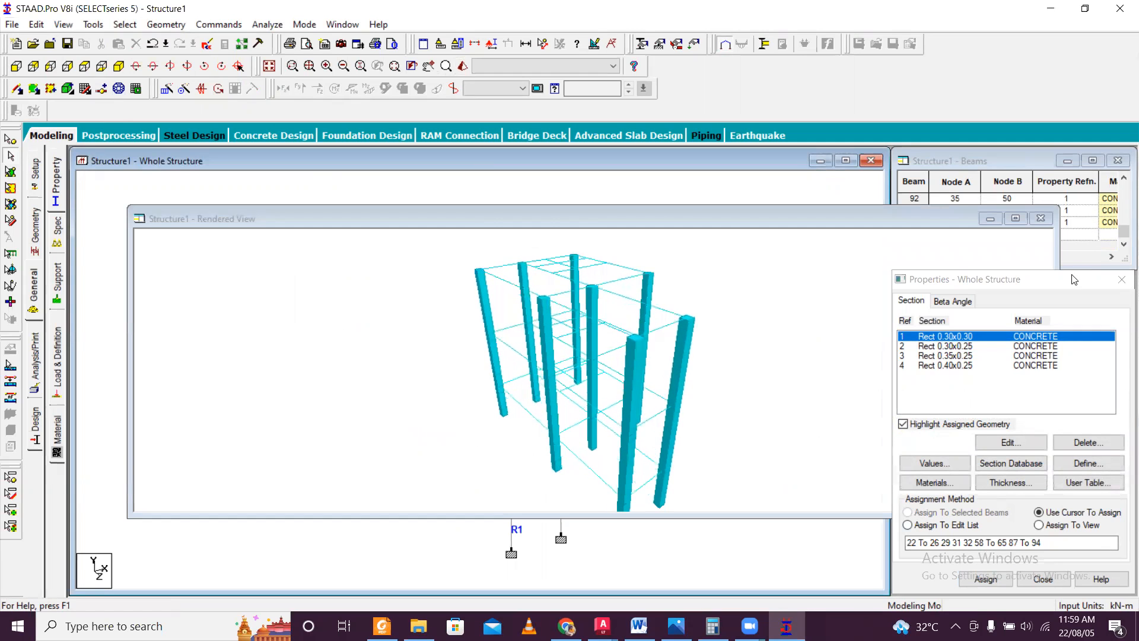
left_click(1041, 219)
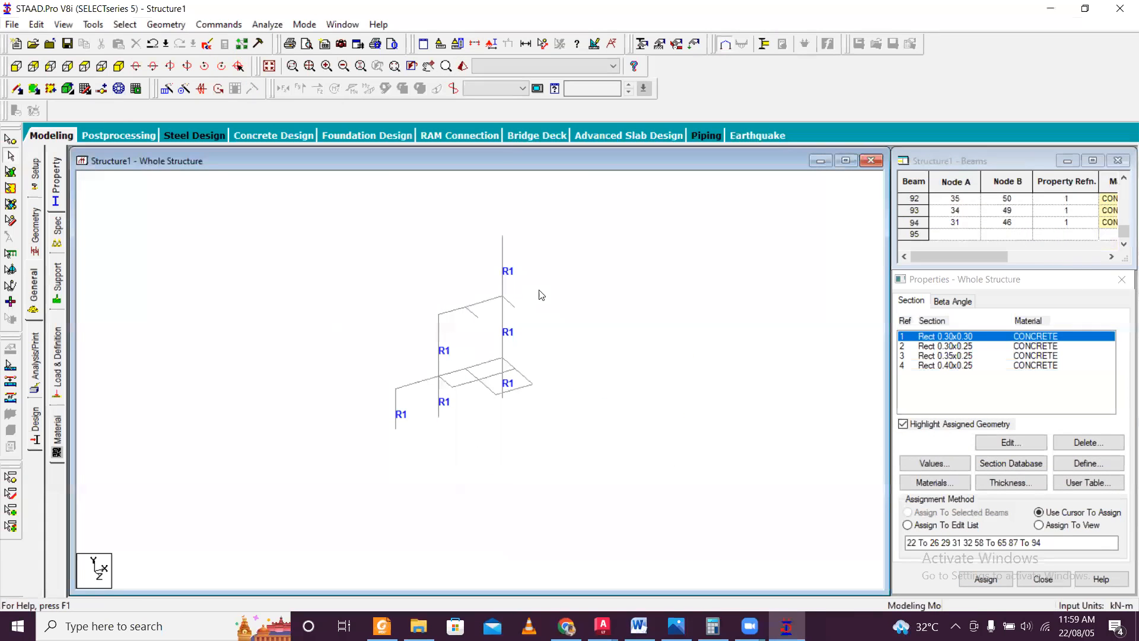
Assign the Rect 0.30x0.25 concrete section to all plinth-level beams, selecting them together in front elevation.
left_click(32, 66)
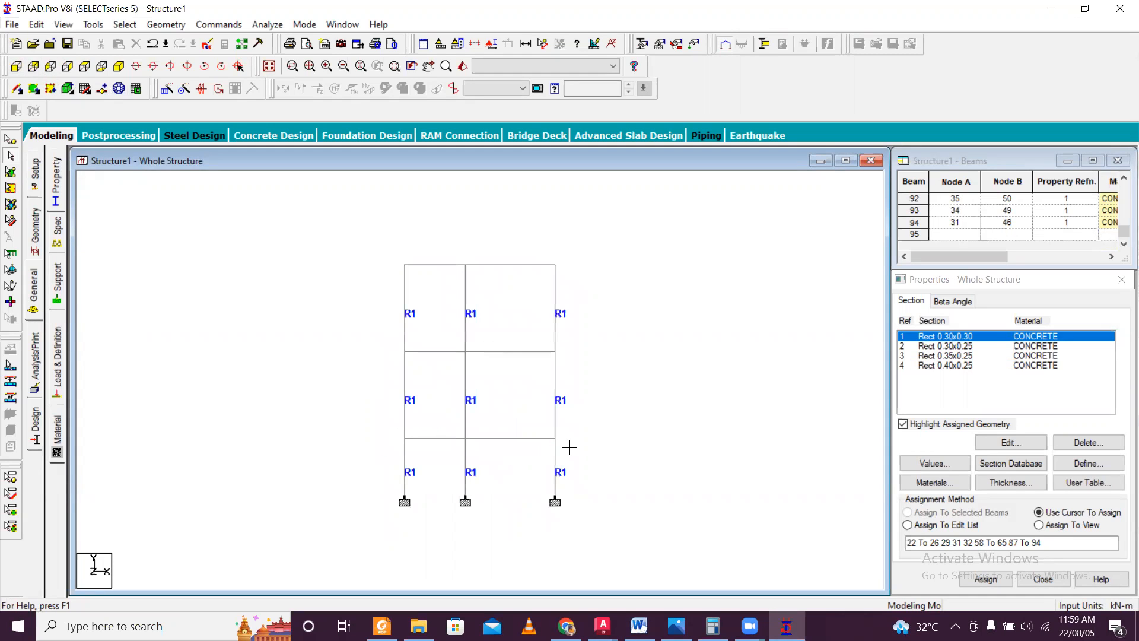
left_click(551, 439)
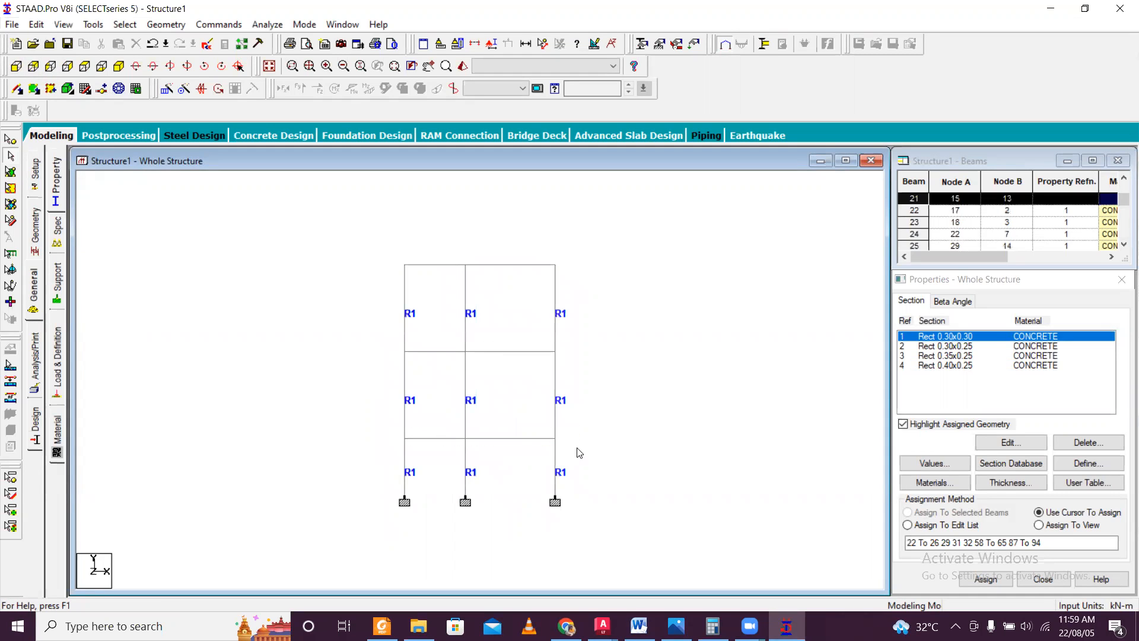
left_click(956, 346)
left_click_drag(363, 431, 589, 450)
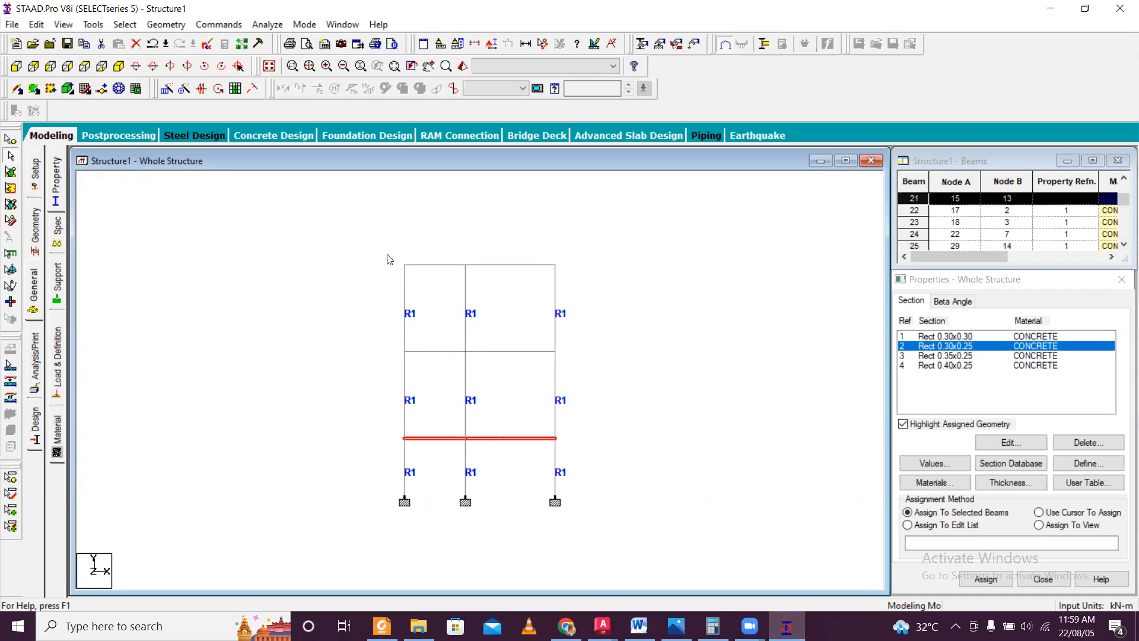
left_click(118, 66)
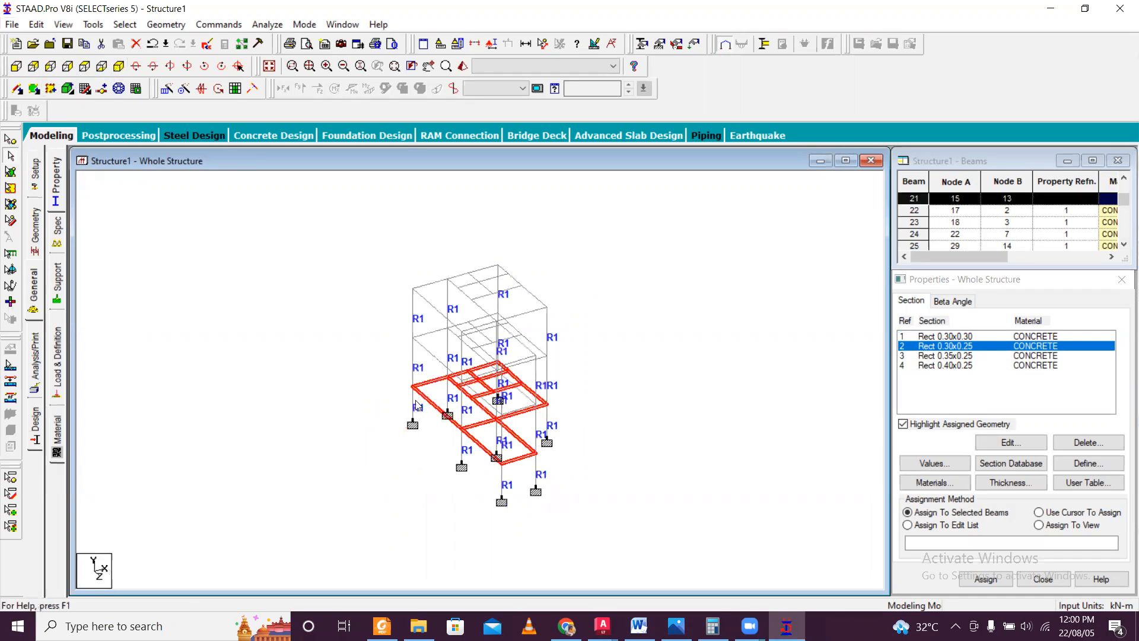
left_click(985, 578)
left_click(1032, 471)
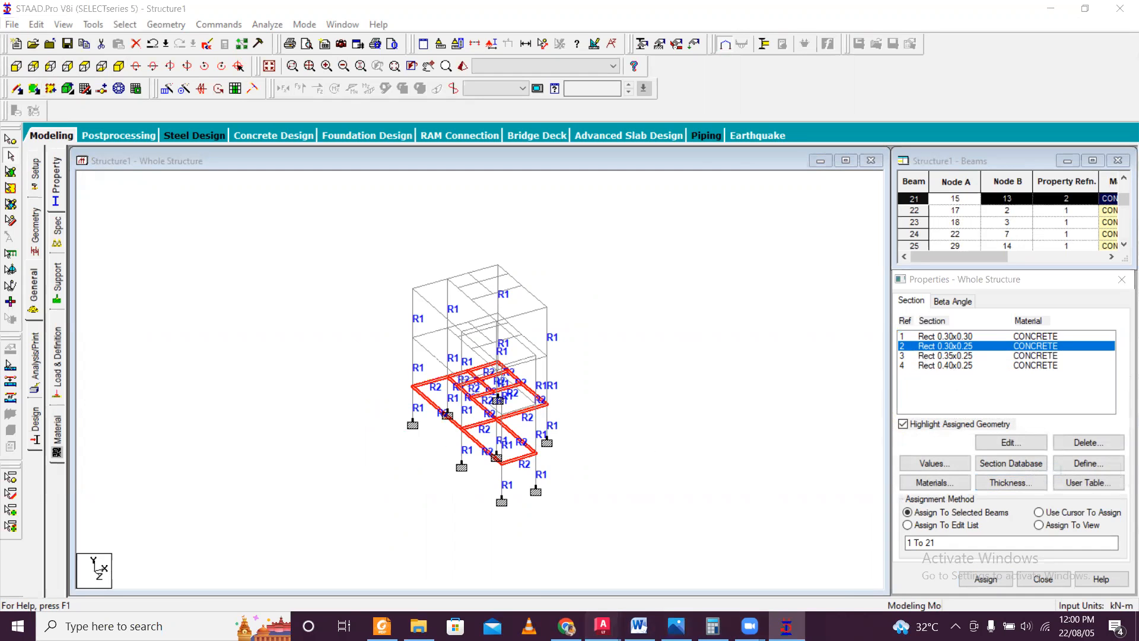
Switch to AutoCAD and check the sizes of B1, B2 and B3 in the schedule of roof beams.
mouse_move(602, 626)
left_click(780, 576)
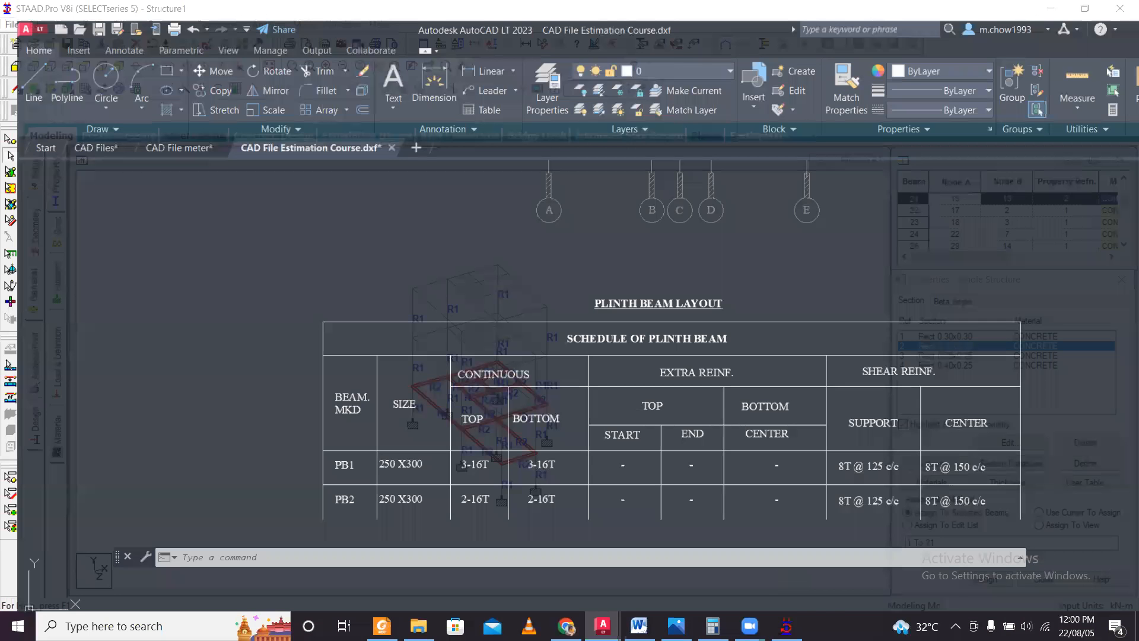
scroll(594, 430, "down", 5)
middle_click_drag(648, 356, 637, 442)
scroll(527, 530, "up", 5)
scroll(530, 522, "down", 6)
mouse_move(957, 423)
middle_mouse_down()
mouse_move(918, 433)
mouse_move(745, 416)
middle_mouse_up()
scroll(743, 460, "up", 4)
middle_click_drag(701, 450, 682, 369)
scroll(575, 472, "up", 2)
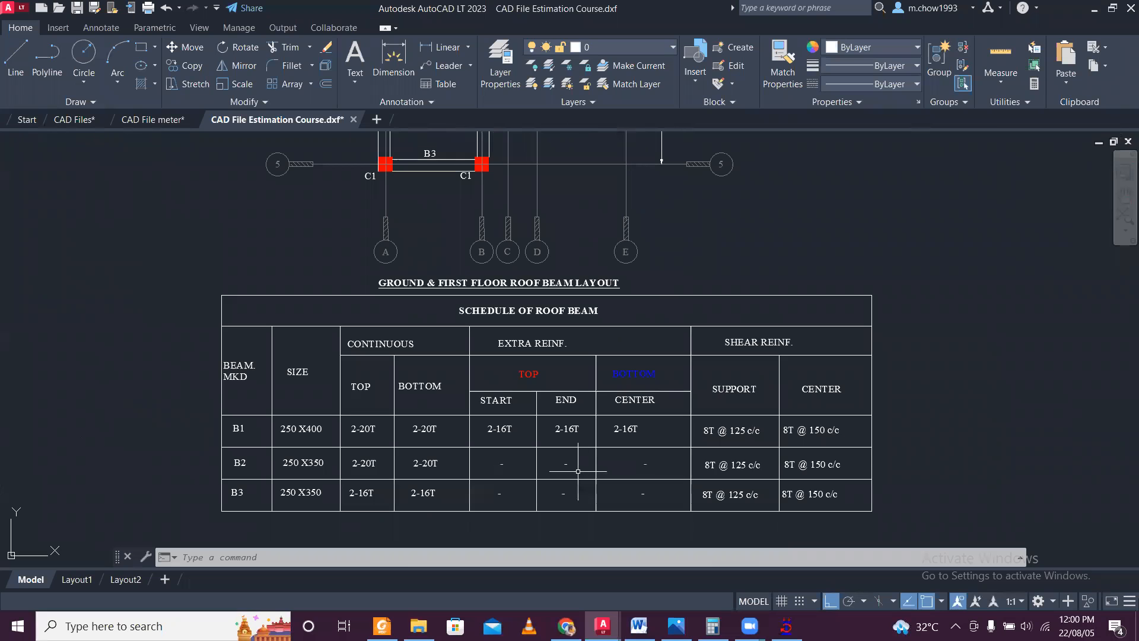
Examine where B1, B2 and B3 run in the ground and first floor roof beam layout and return to STAAD.Pro.
scroll(566, 466, "down", 6)
scroll(500, 465, "up", 6)
middle_click_drag(628, 202, 473, 421)
middle_click_drag(494, 240, 495, 396)
mouse_move(504, 190)
middle_mouse_down()
mouse_move(502, 387)
mouse_move(501, 281)
middle_mouse_up()
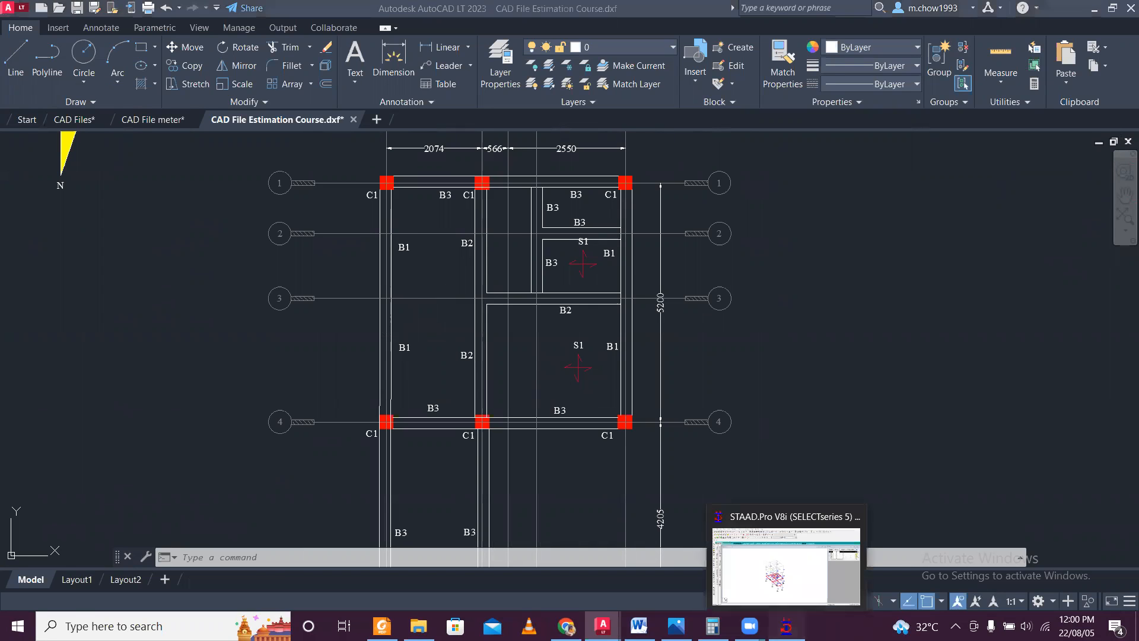
left_click(786, 626)
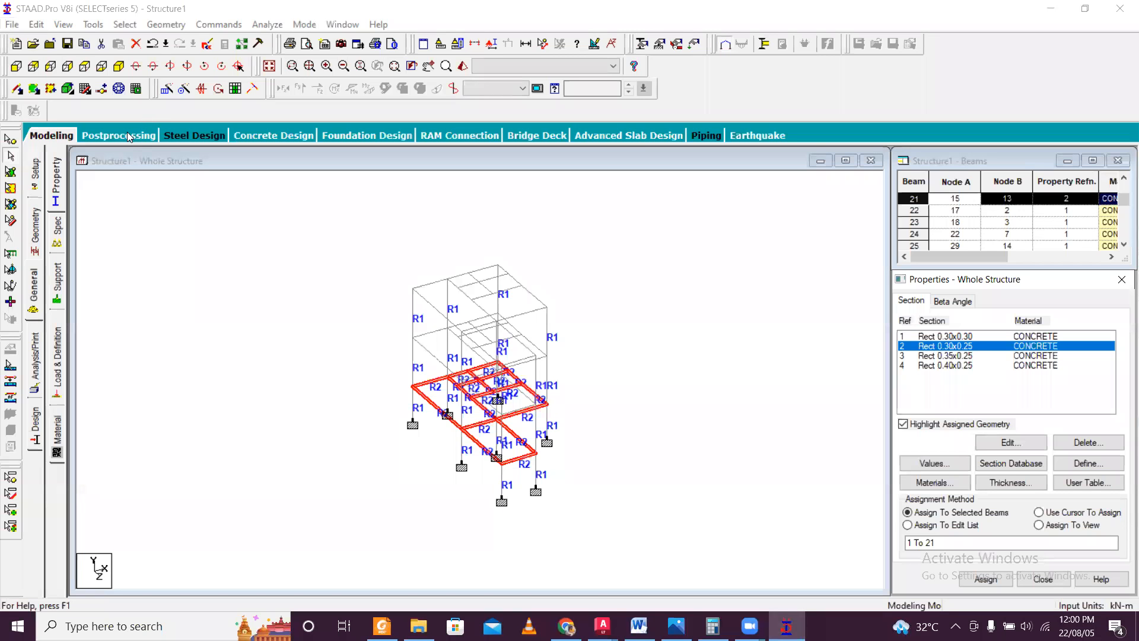
Assign the Rect 0.35x0.25 concrete section to all beams on the two levels above the plinth.
left_click(16, 66)
left_click_drag(386, 344, 584, 378)
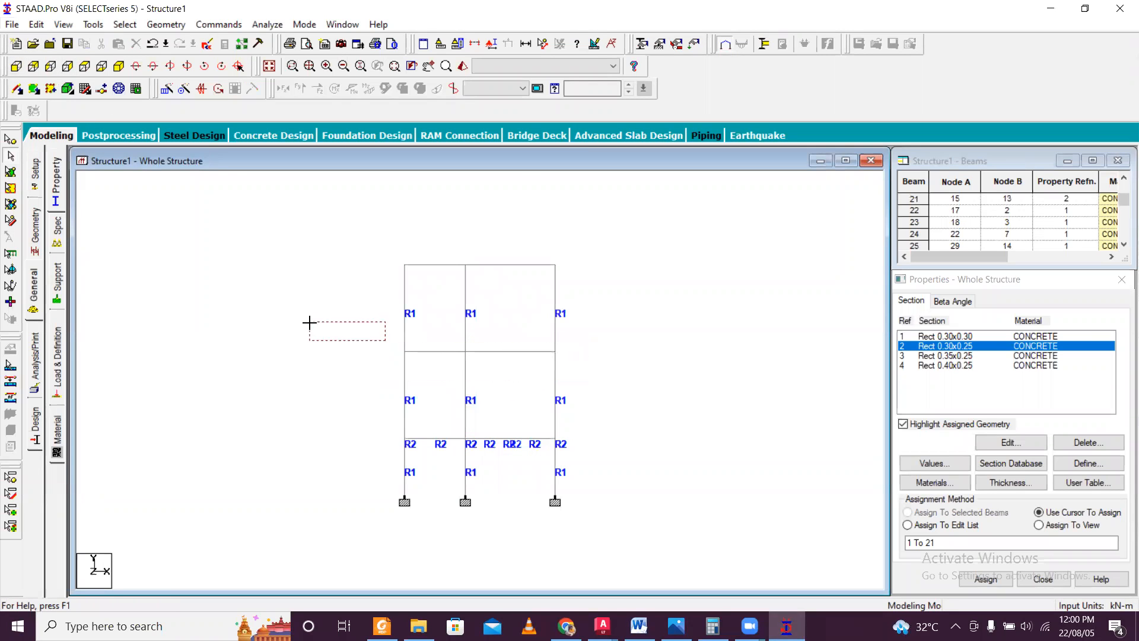
left_click(955, 356)
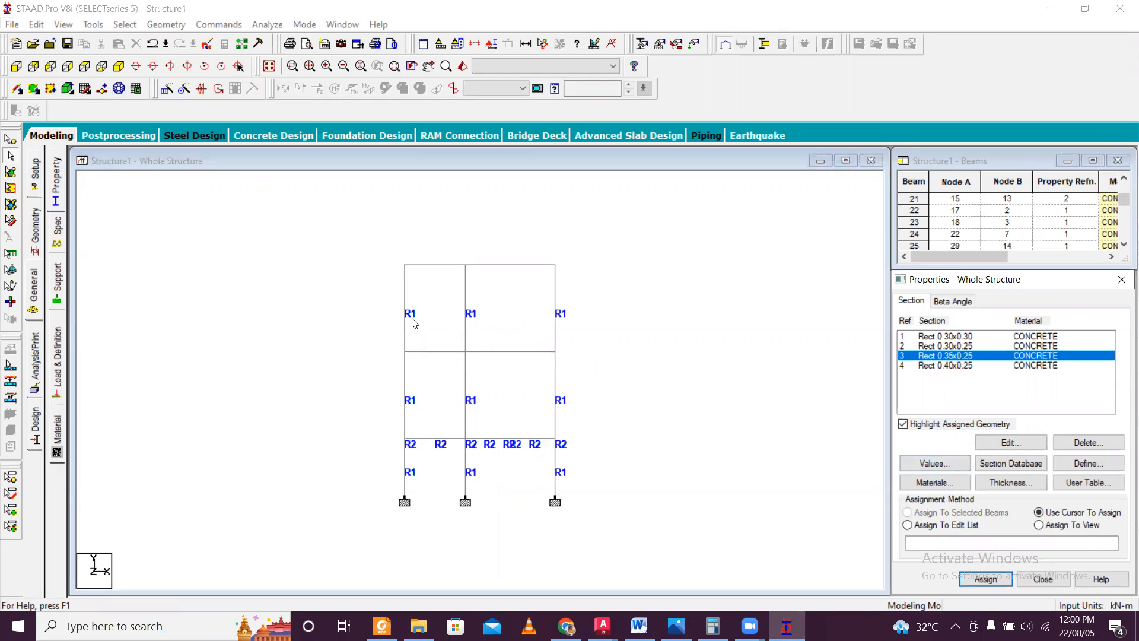
left_click(435, 354)
left_click_drag(636, 372, 636, 371)
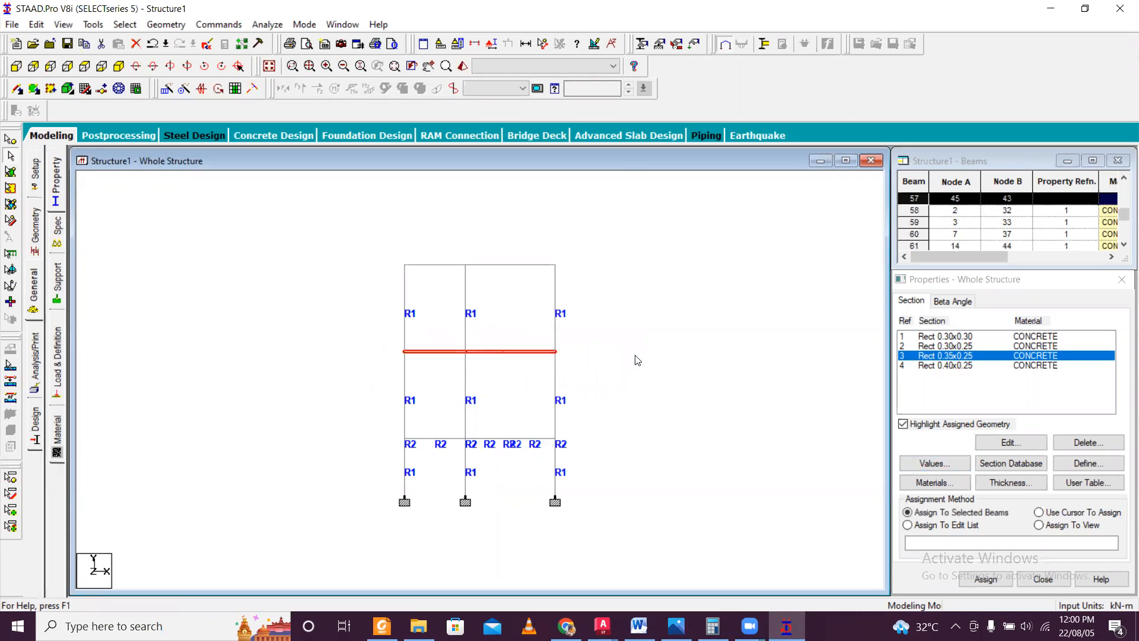
left_click_drag(382, 251, 618, 282)
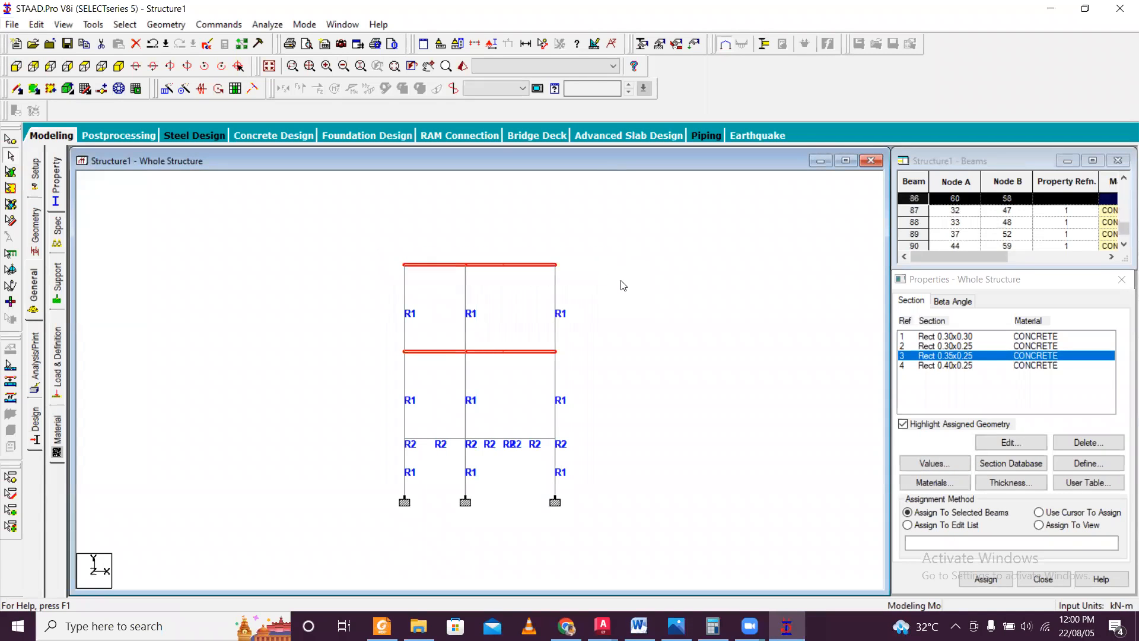
left_click(118, 66)
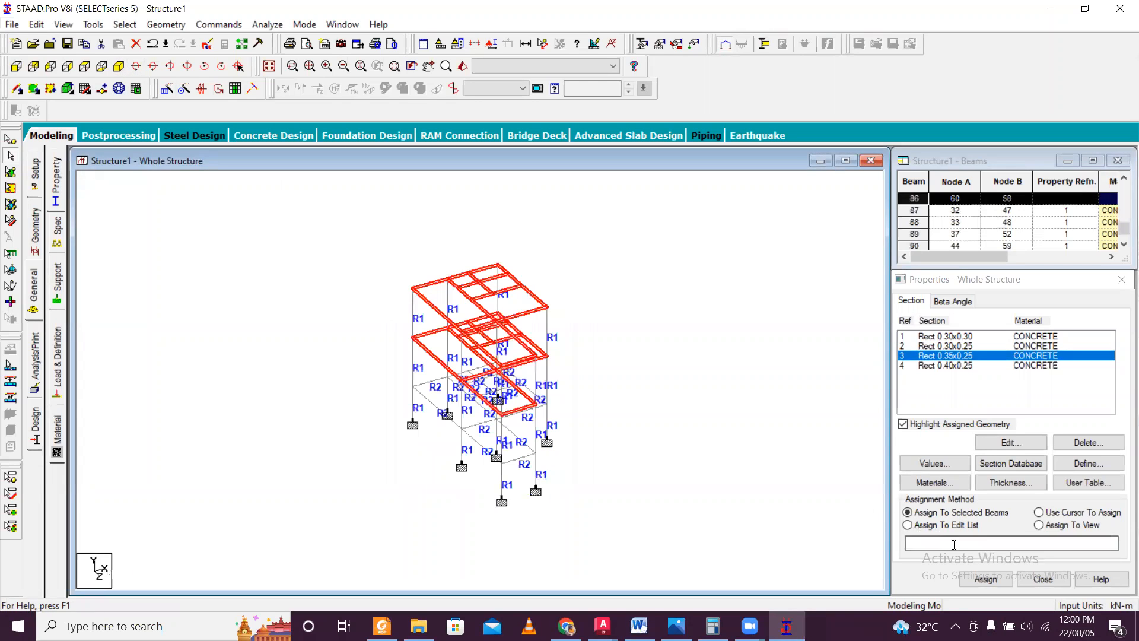
left_click(990, 580)
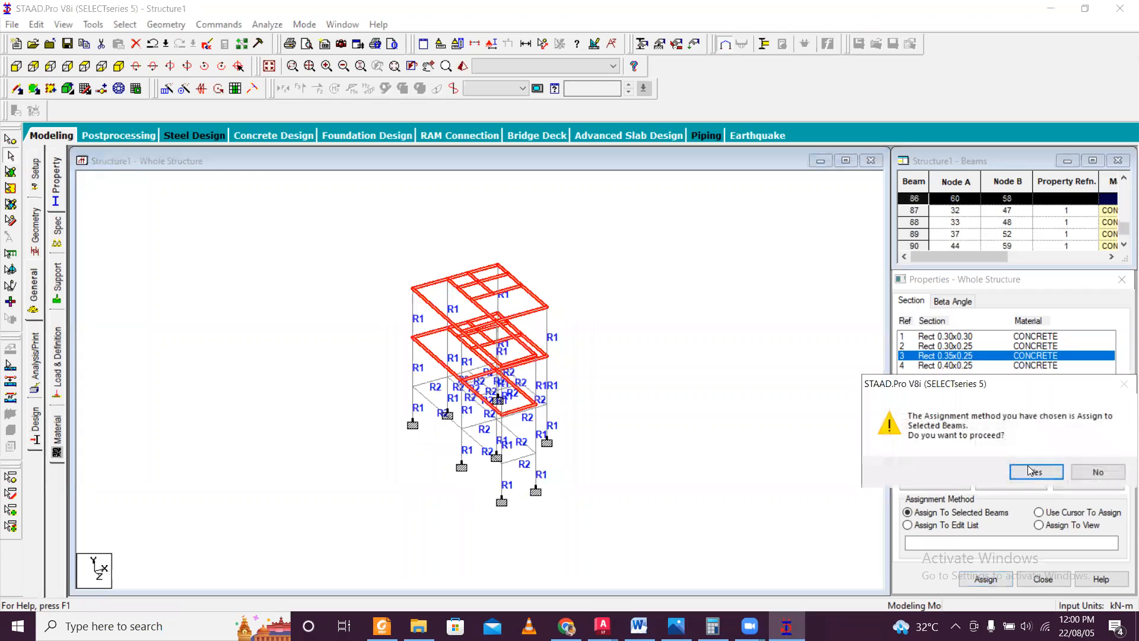
left_click(1012, 471)
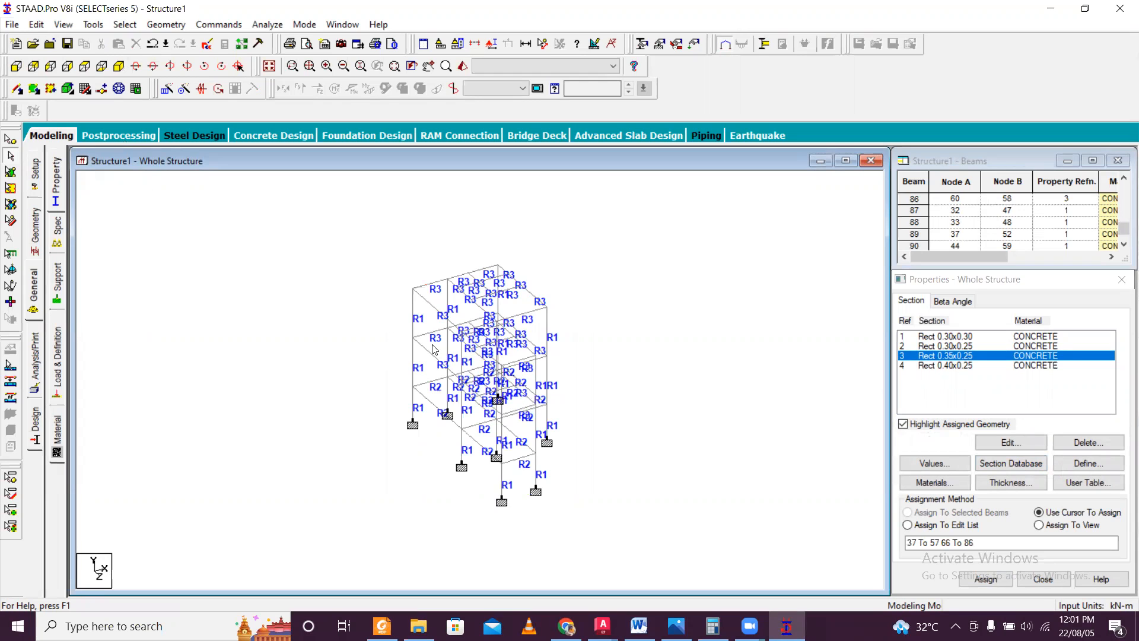
scroll(433, 349, "up", 3)
left_click(413, 349)
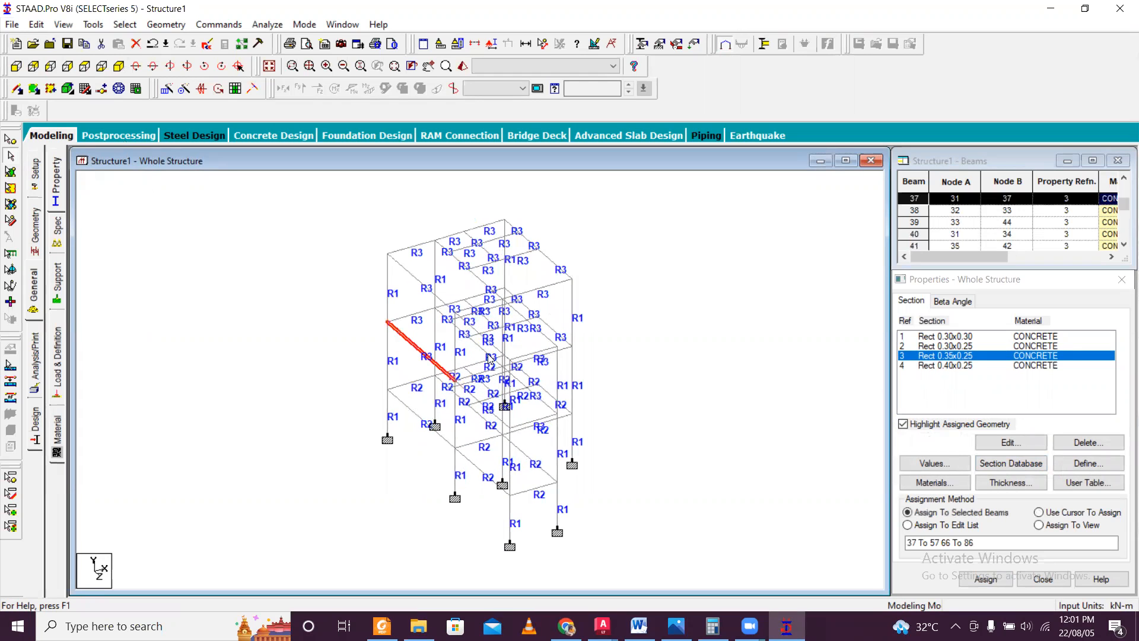
key("Left")
key("Left")
key("Left")
key("Left")
key("Left")
key("Left")
key("Left")
key("Left")
key("Left")
key("Left")
key("Left")
key("Left")
key("Left")
key("Left")
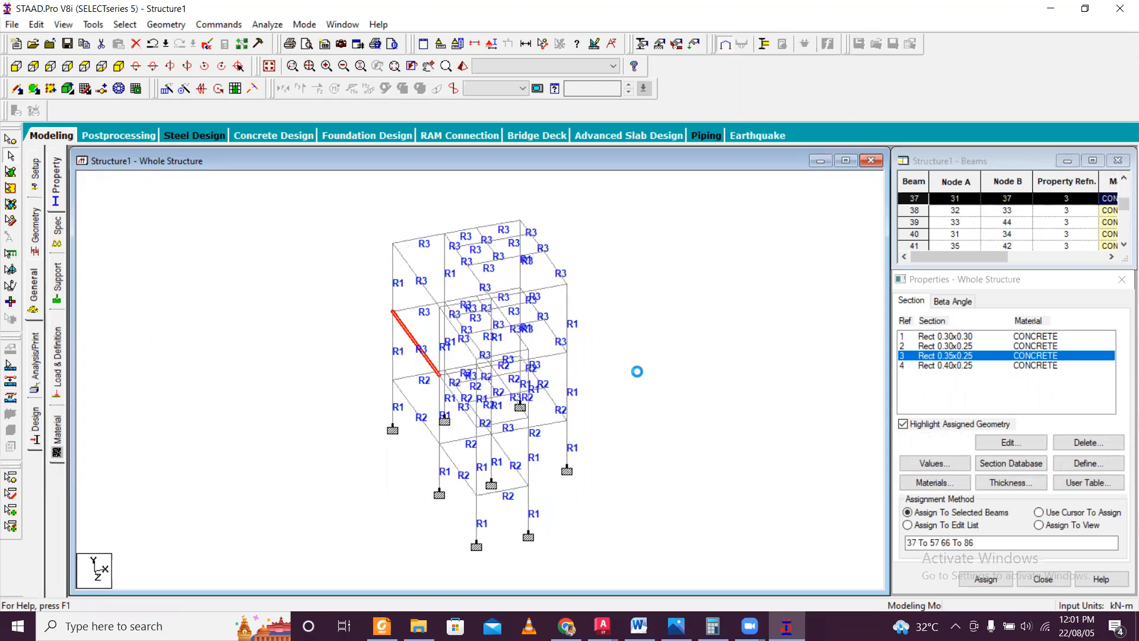
key("Left")
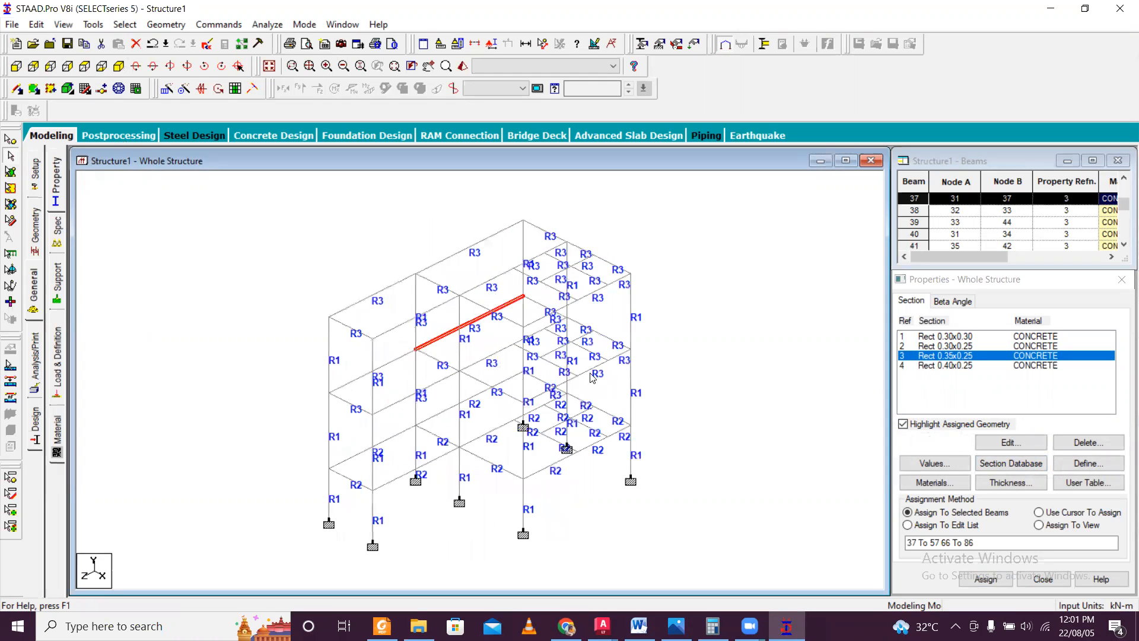
left_click(647, 344)
left_click(586, 374)
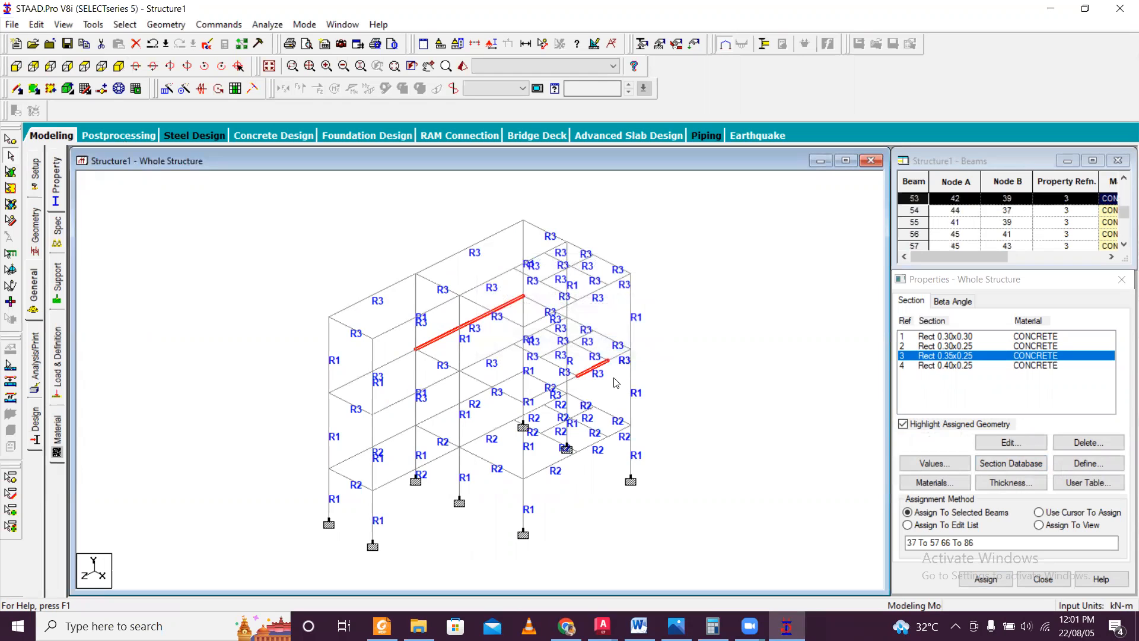
left_click(620, 355, "ctrl")
left_click(567, 386, "ctrl")
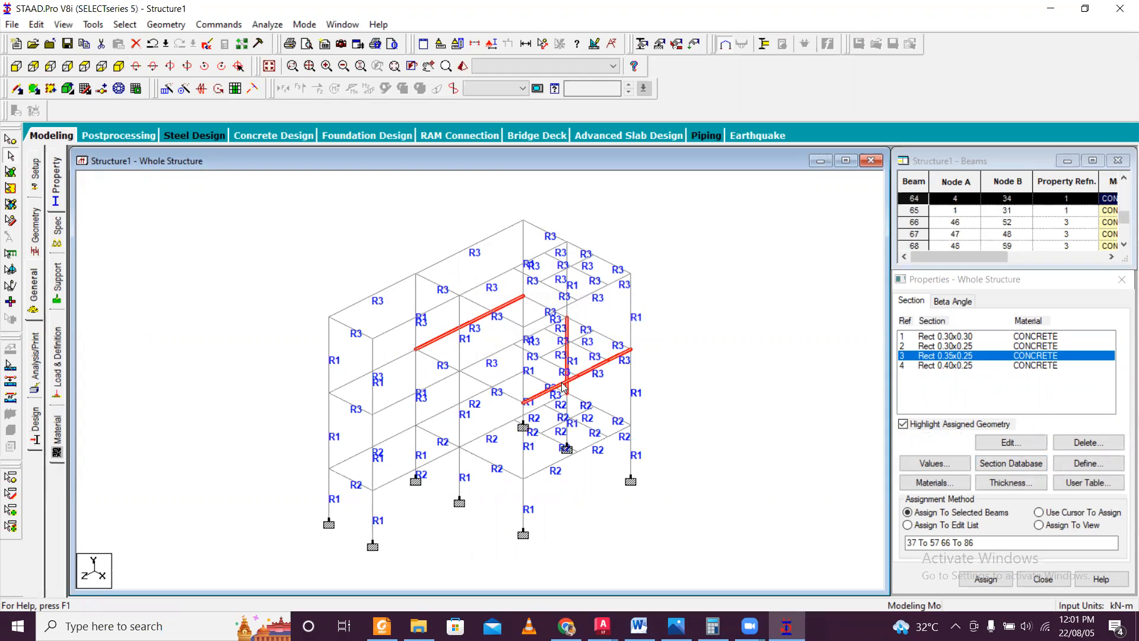
left_click(577, 356)
left_click(446, 334)
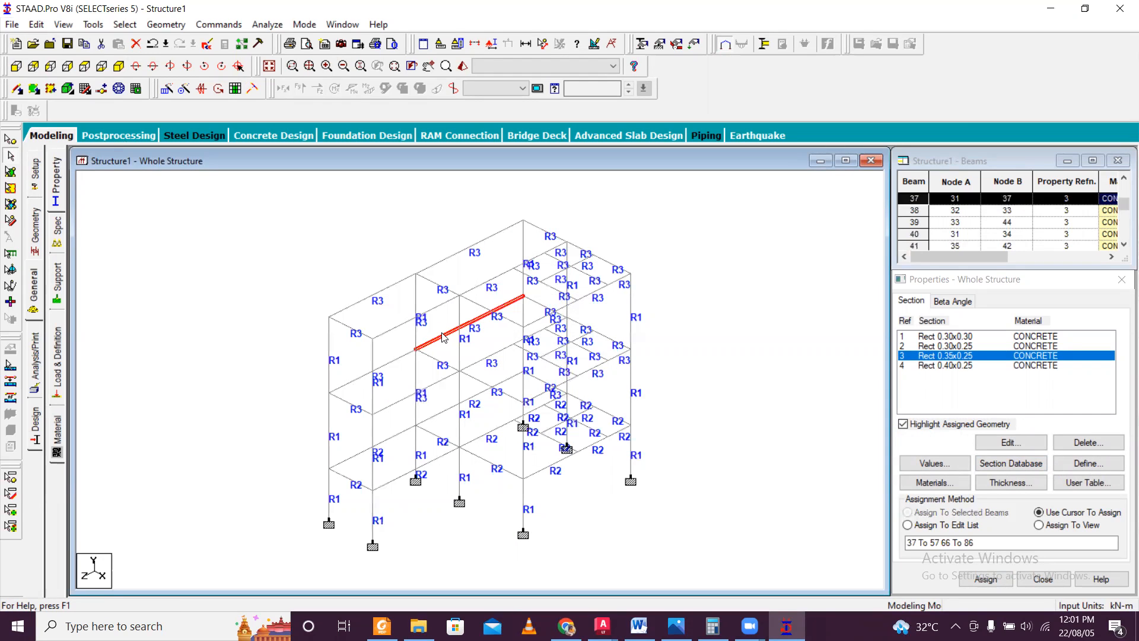
left_click(458, 255, "ctrl")
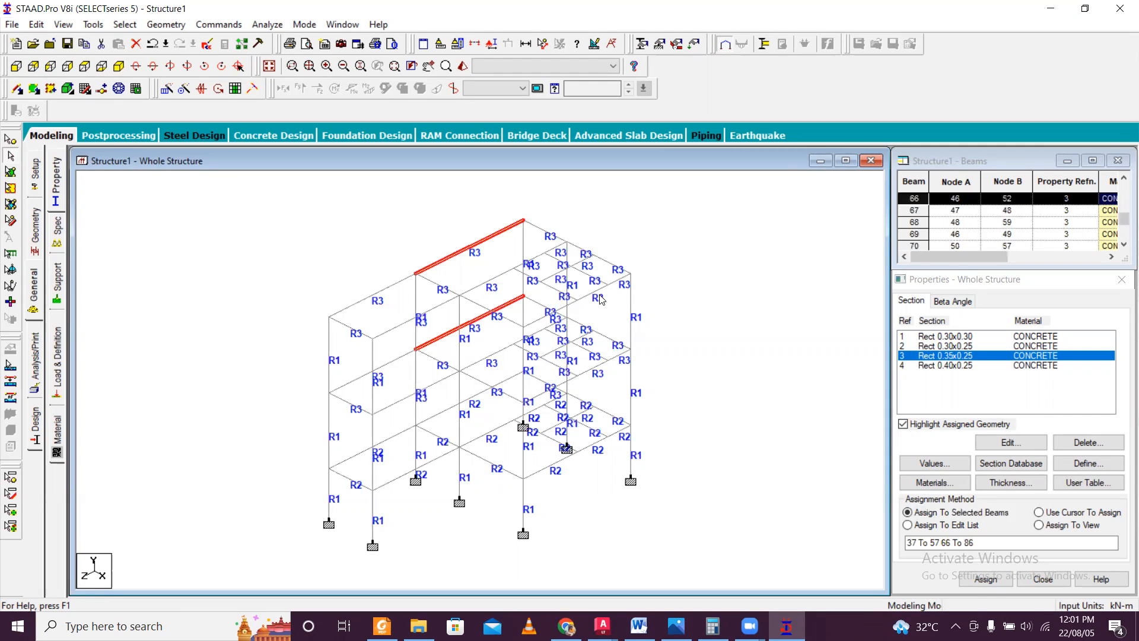
key("Left")
key("Left")
key("Left")
key("Left")
key("Left")
key("Left")
key("Left")
key("Left")
key("Left")
key("Left")
key("Left")
key("Left")
key("Left")
key("Left")
key("Left")
key("Left")
key("Left")
key("Left")
key("Left")
key("Left")
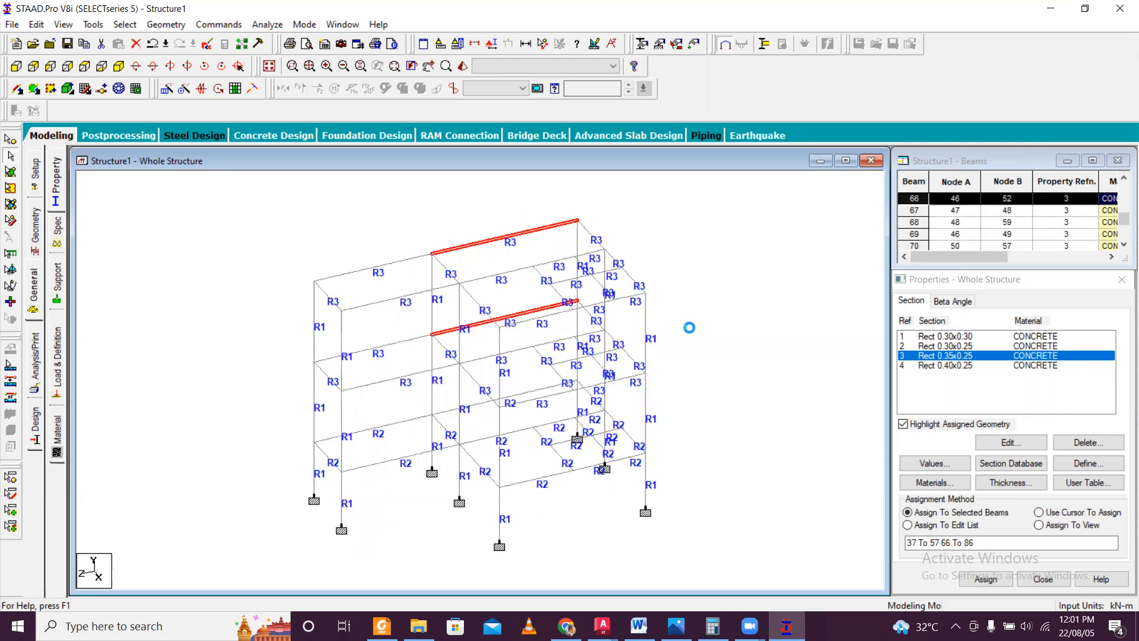
key("Left")
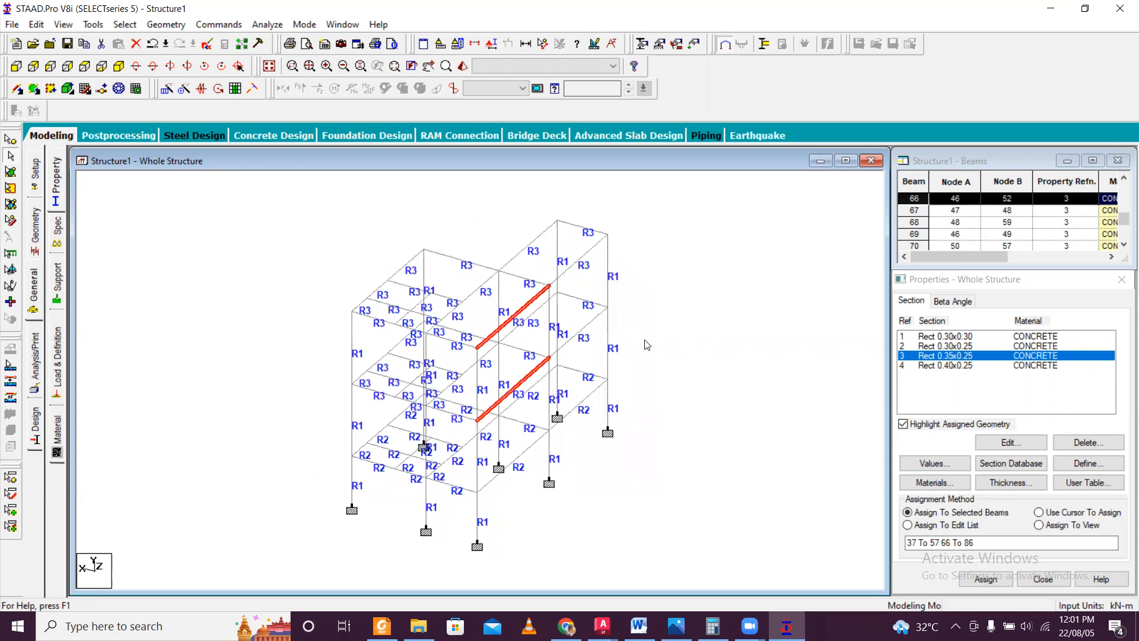
left_click(366, 372)
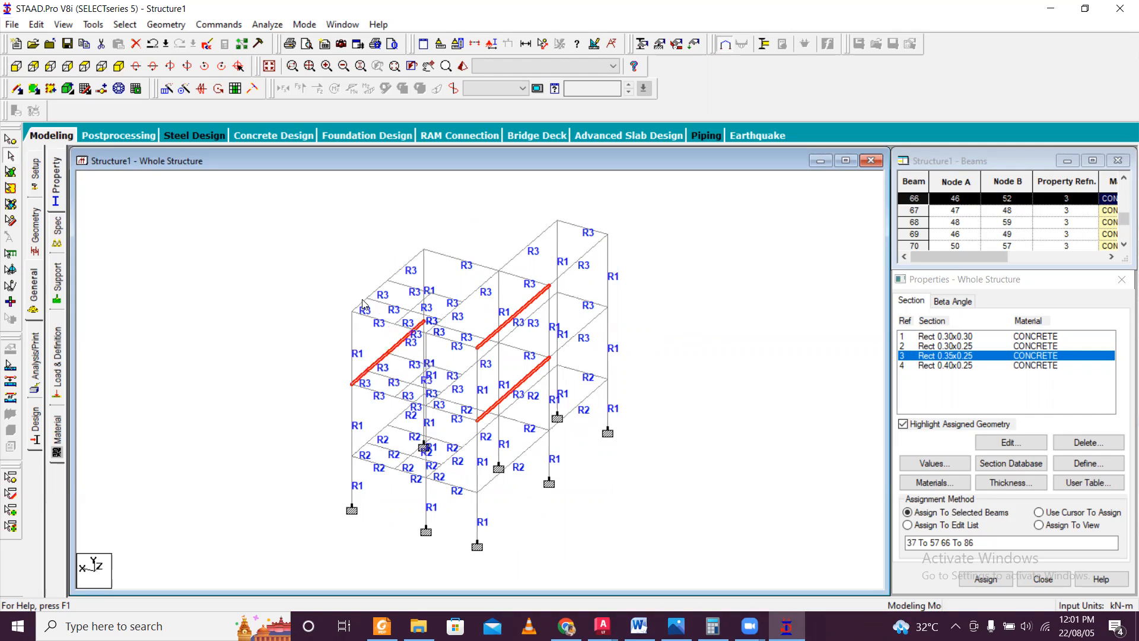
left_click(380, 287, "ctrl")
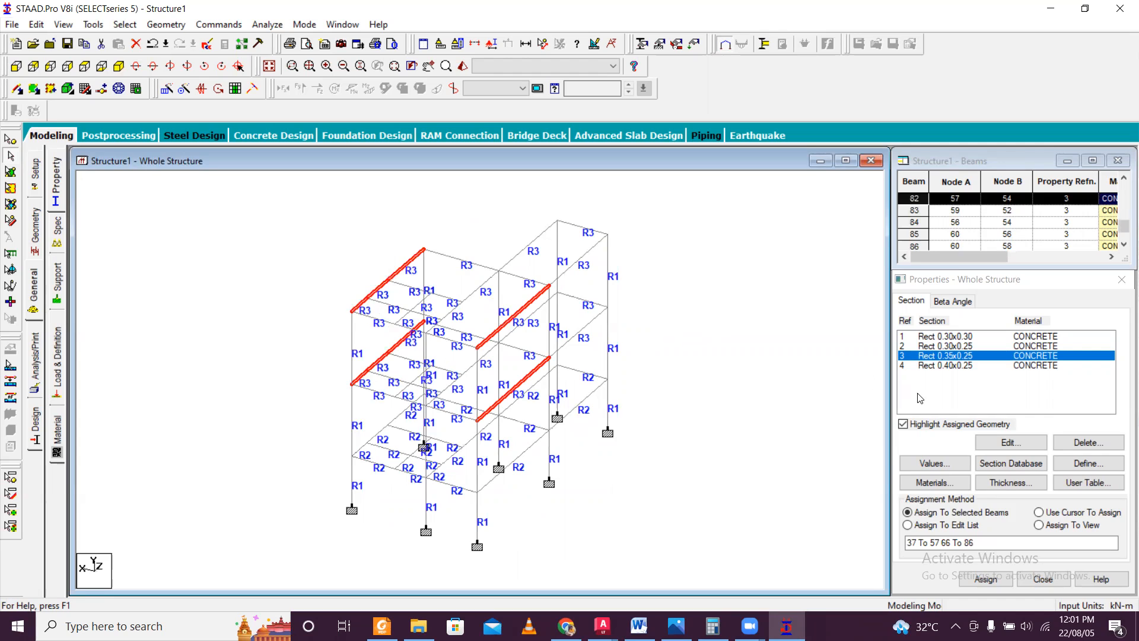
Assign the Rect 0.40x0.25 concrete section to the B1 beams along grids A and E between grids 1 and 4 on both roof levels.
left_click(967, 367)
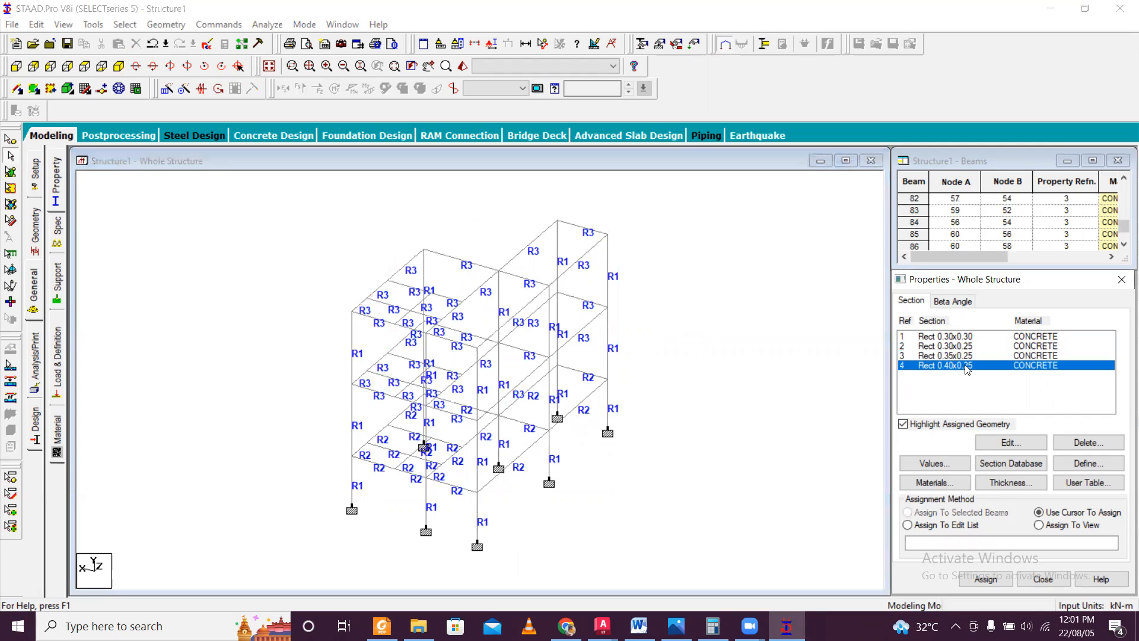
left_click(359, 305)
left_click(398, 271)
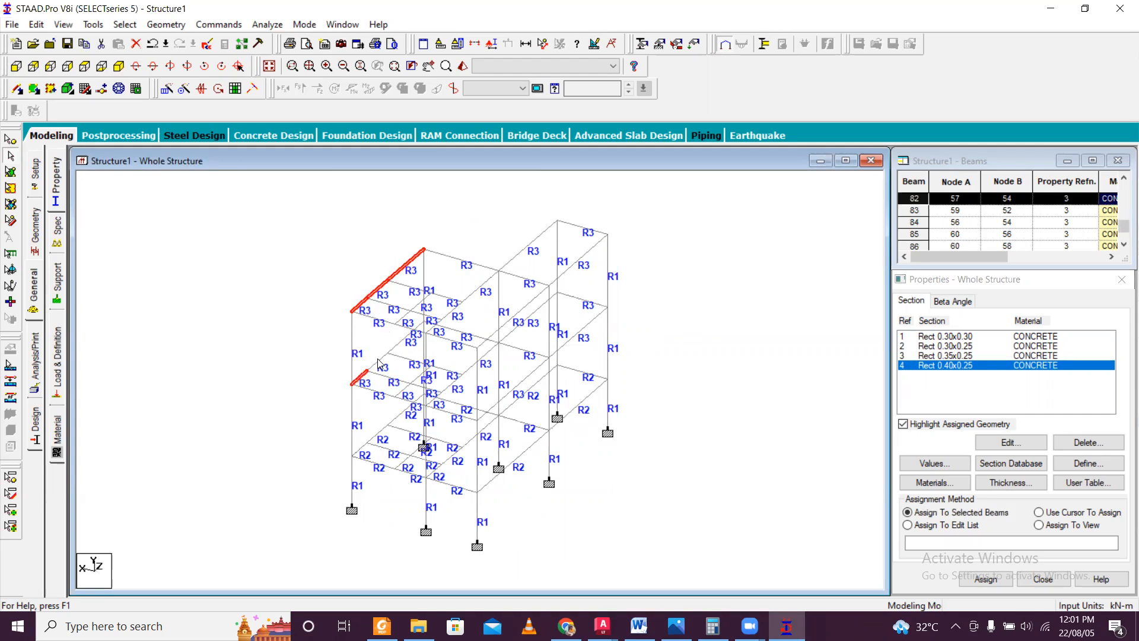
left_click(493, 406, "ctrl")
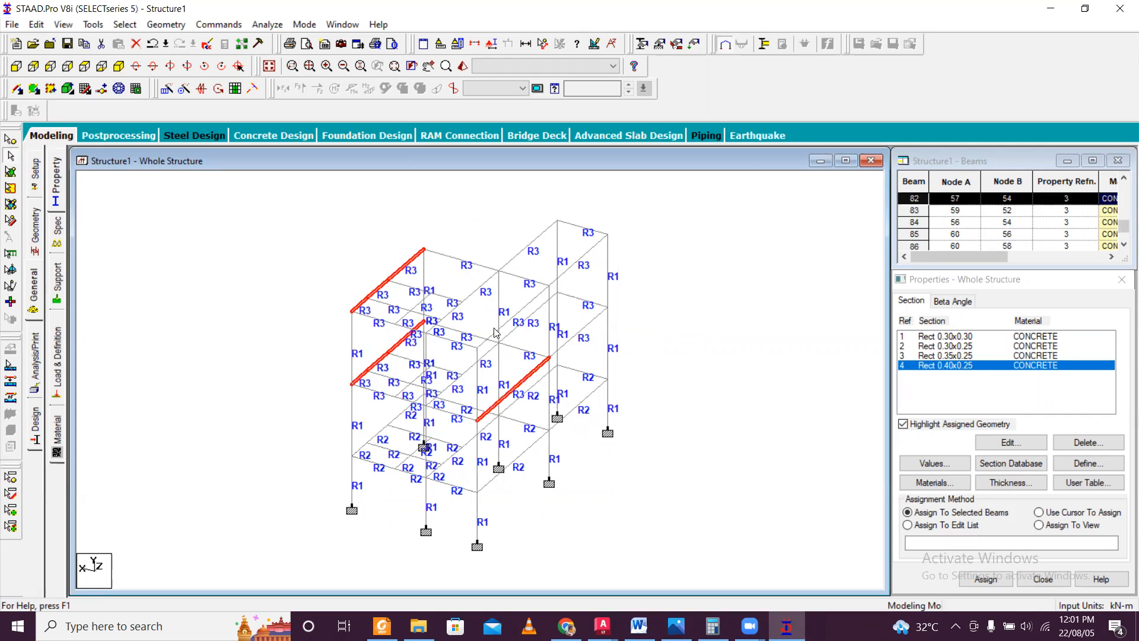
left_click(504, 323, "ctrl")
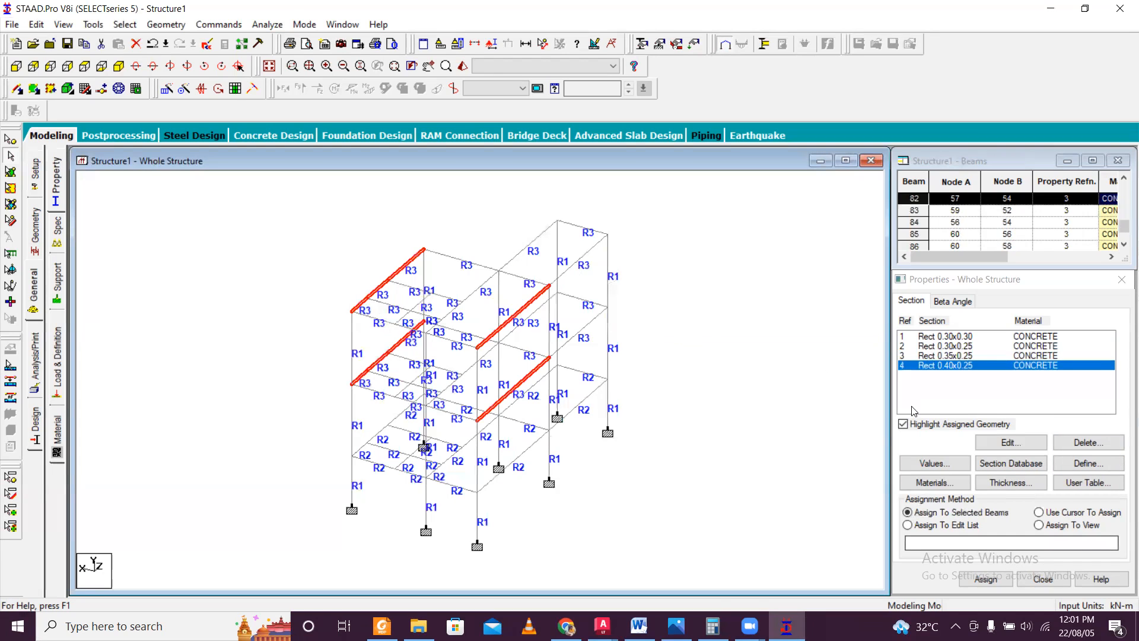
left_click(992, 578)
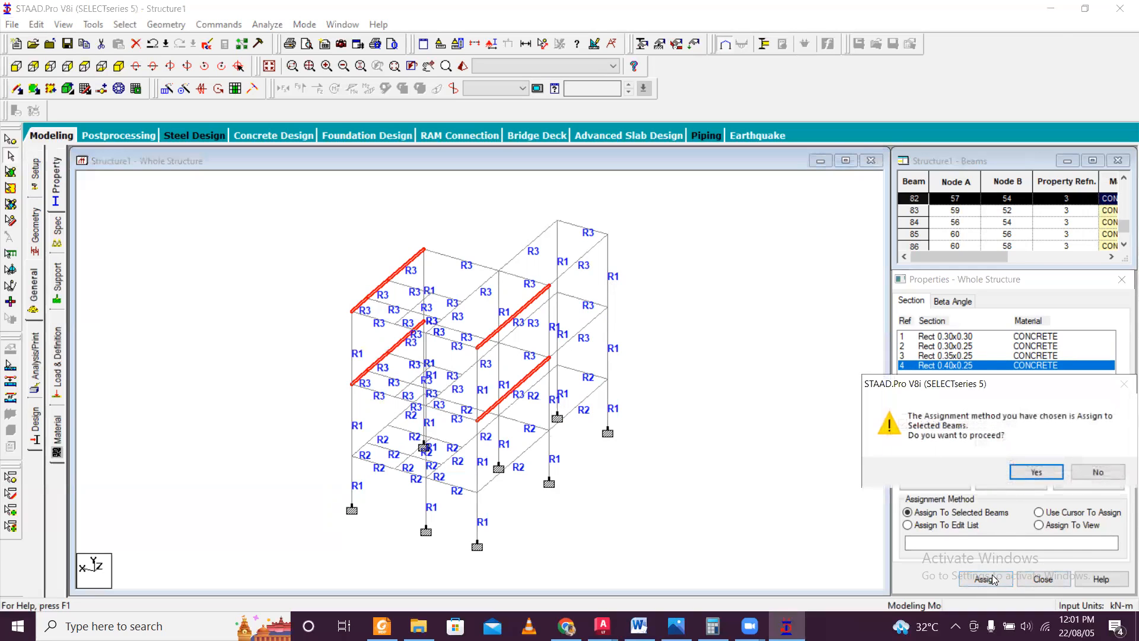
left_click(1033, 470)
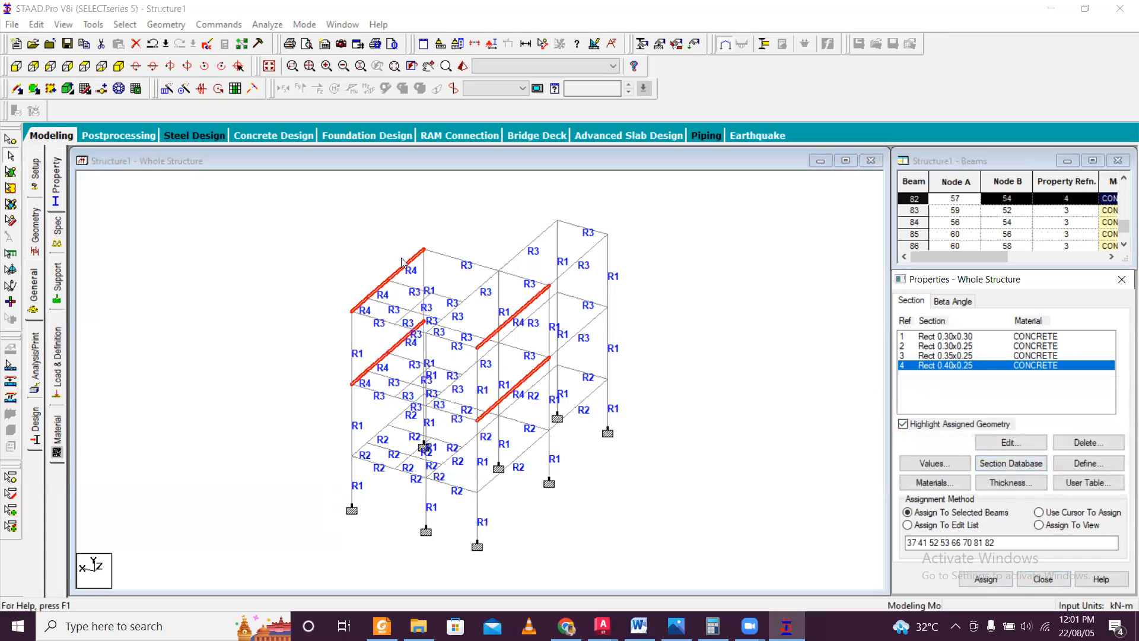
Inspect the assigned member sections in the 3D rendered view from another angle and close the rendering.
left_click(463, 65)
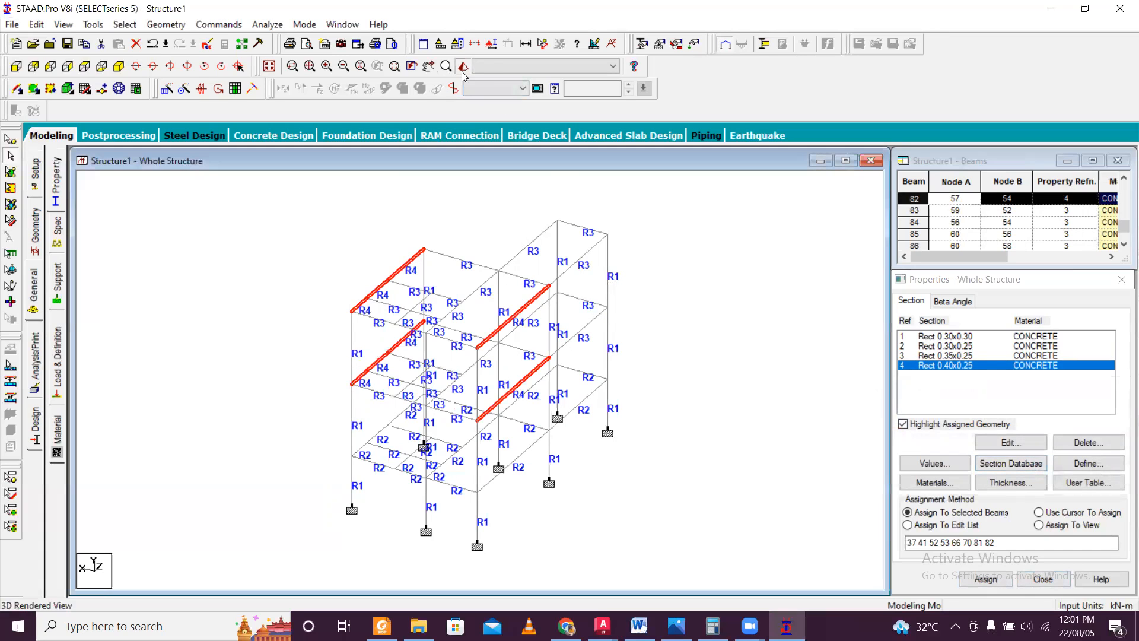
left_click(1059, 238)
left_click(638, 351)
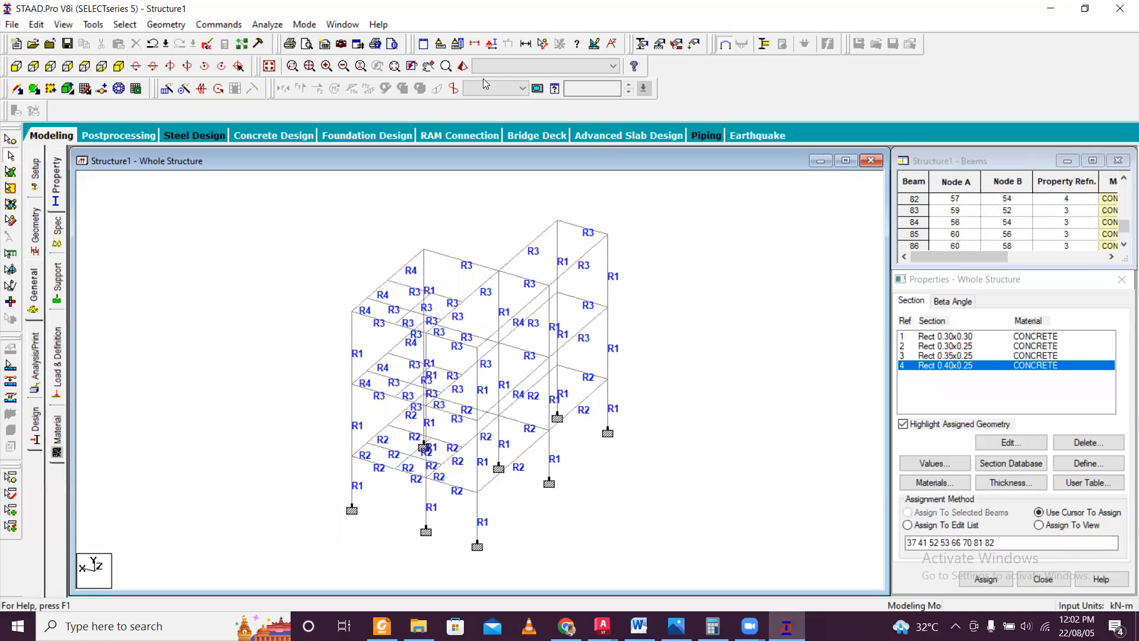
left_click(463, 66)
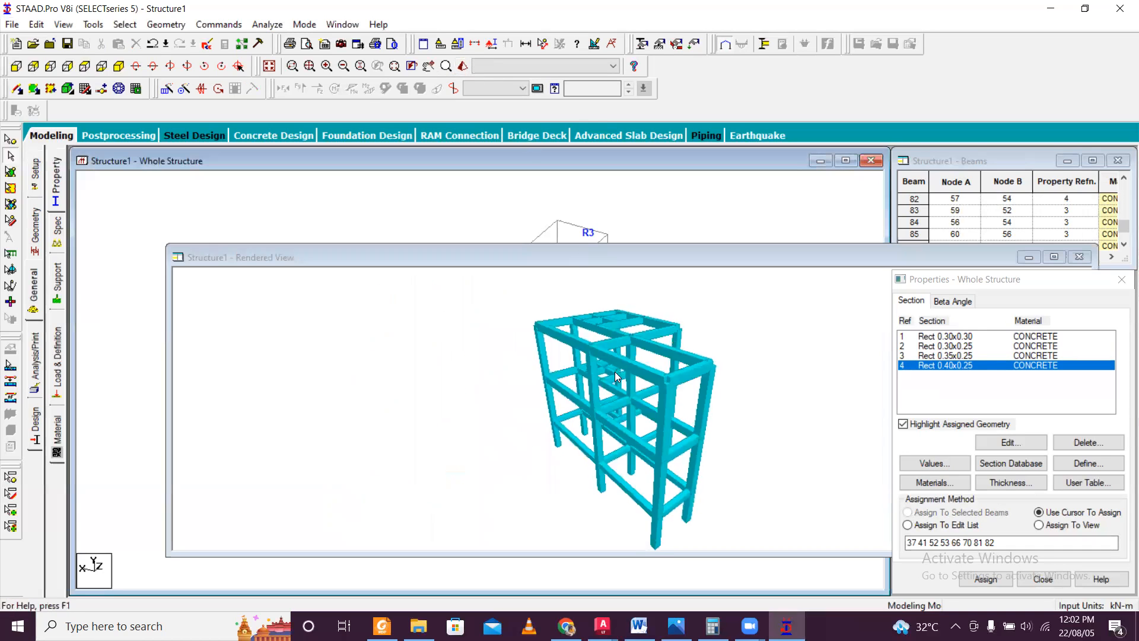
left_click_drag(719, 434, 766, 378)
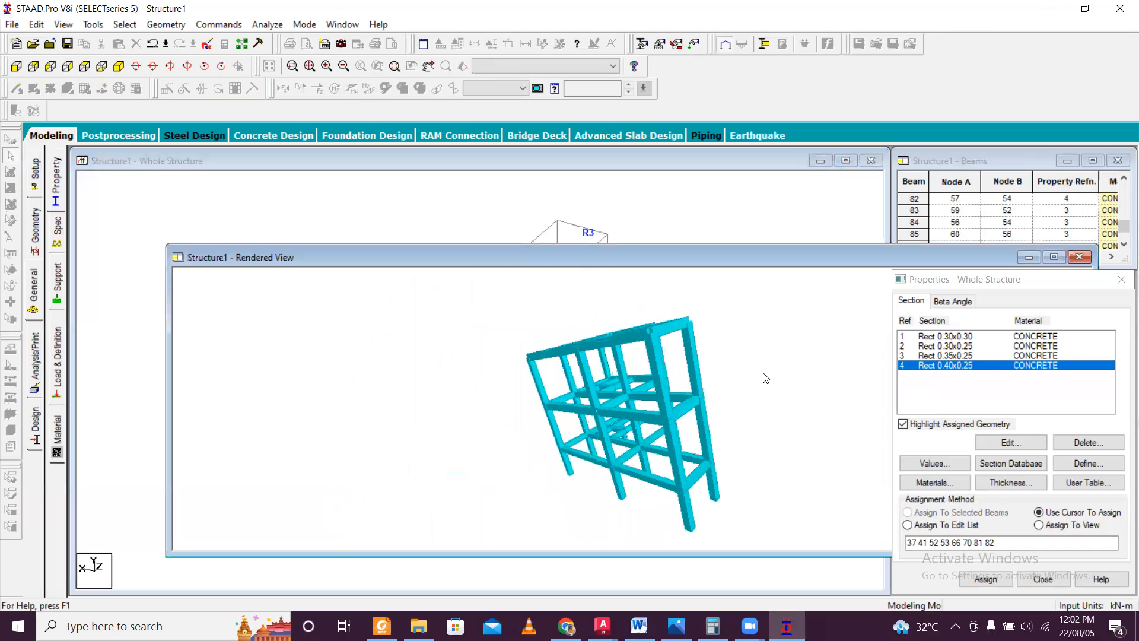
left_click(1079, 256)
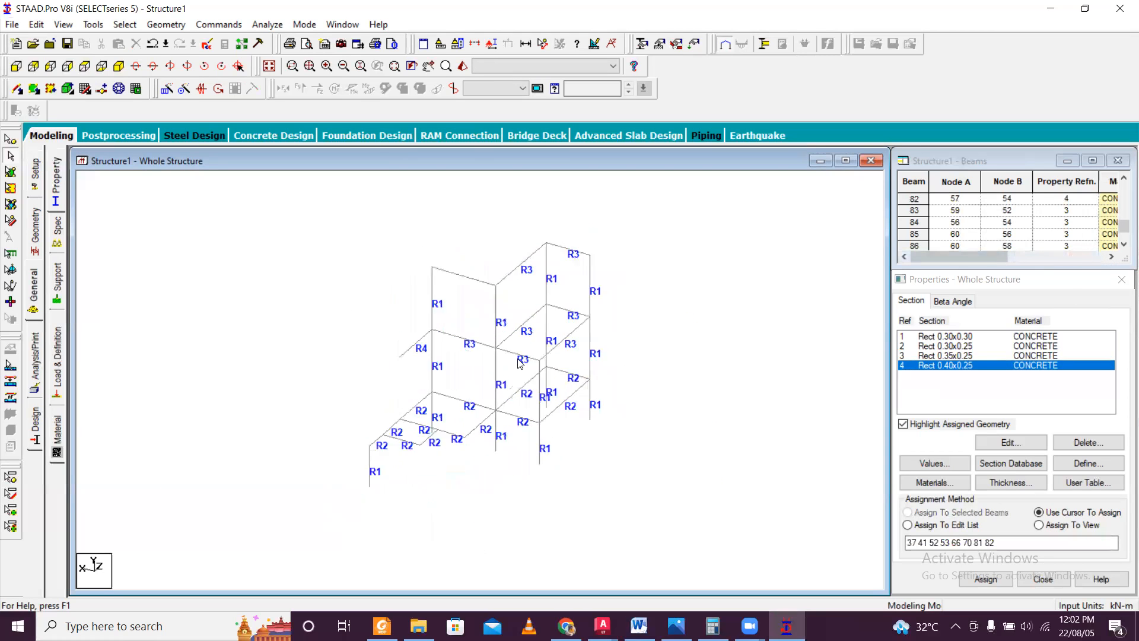
scroll(381, 402, "up", 4)
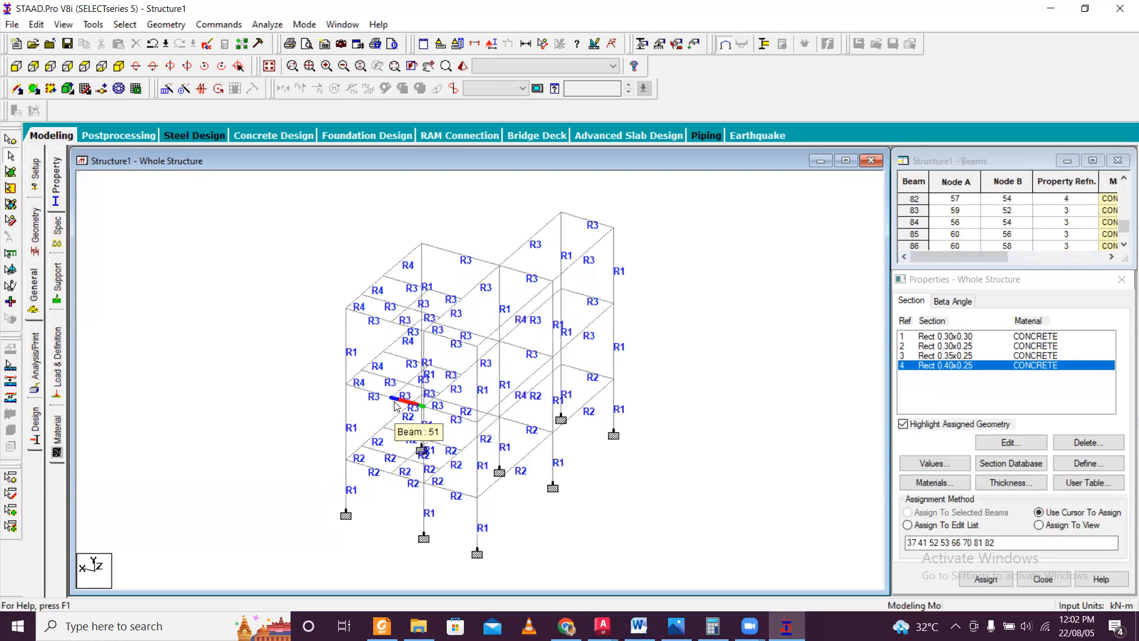
scroll(397, 405, "down", 2)
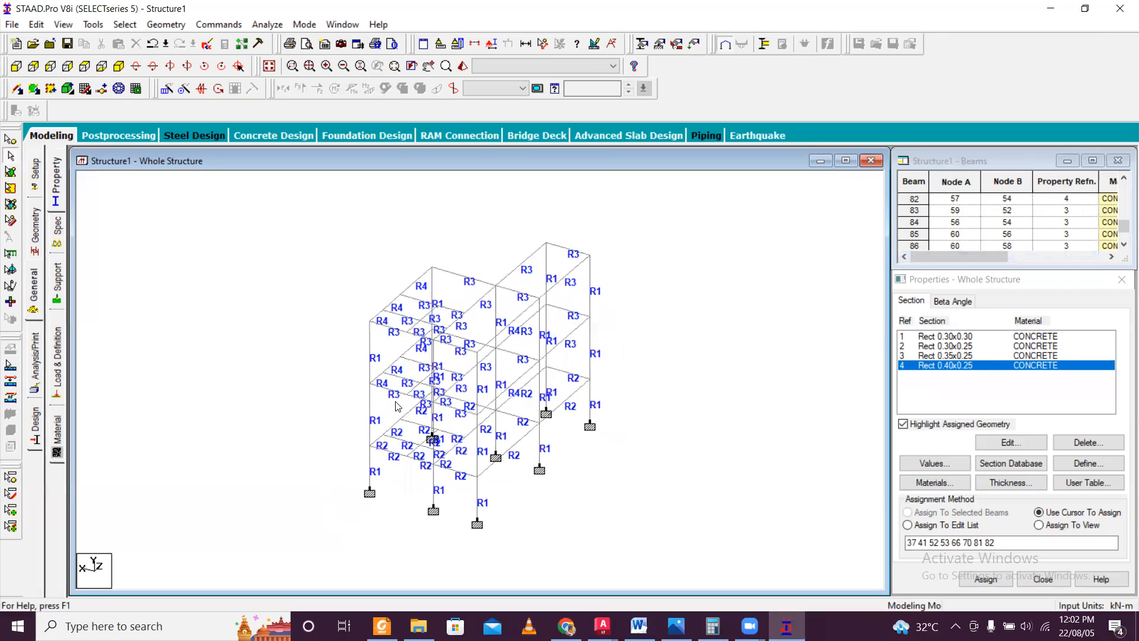
scroll(397, 405, "up", 1)
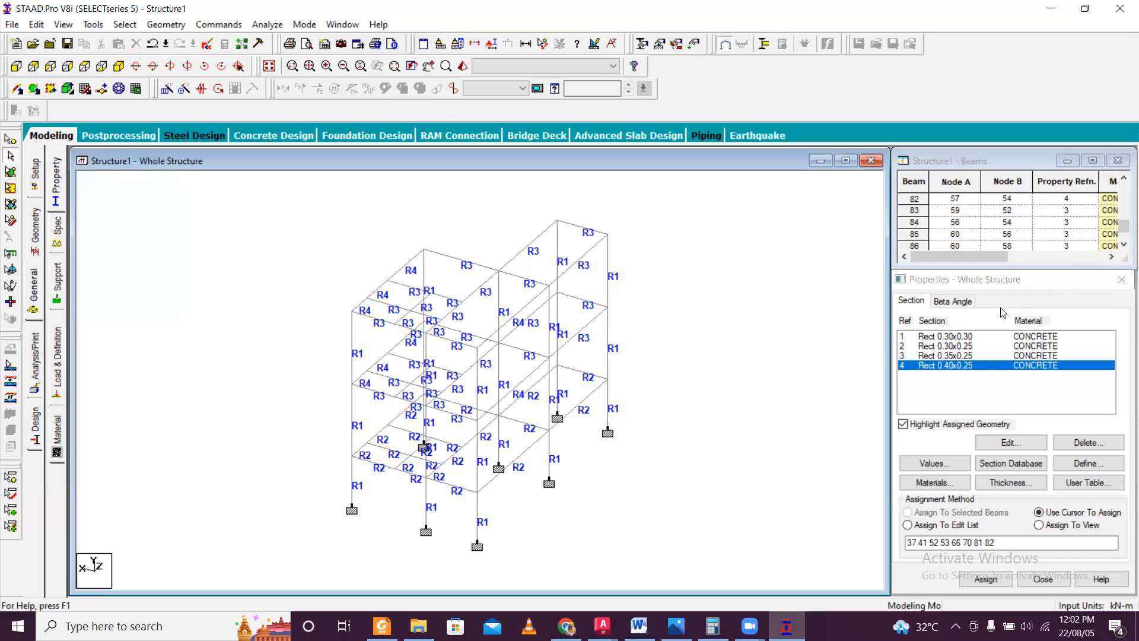
Close the section properties and show the whole structure in isometric view.
left_click(1122, 280)
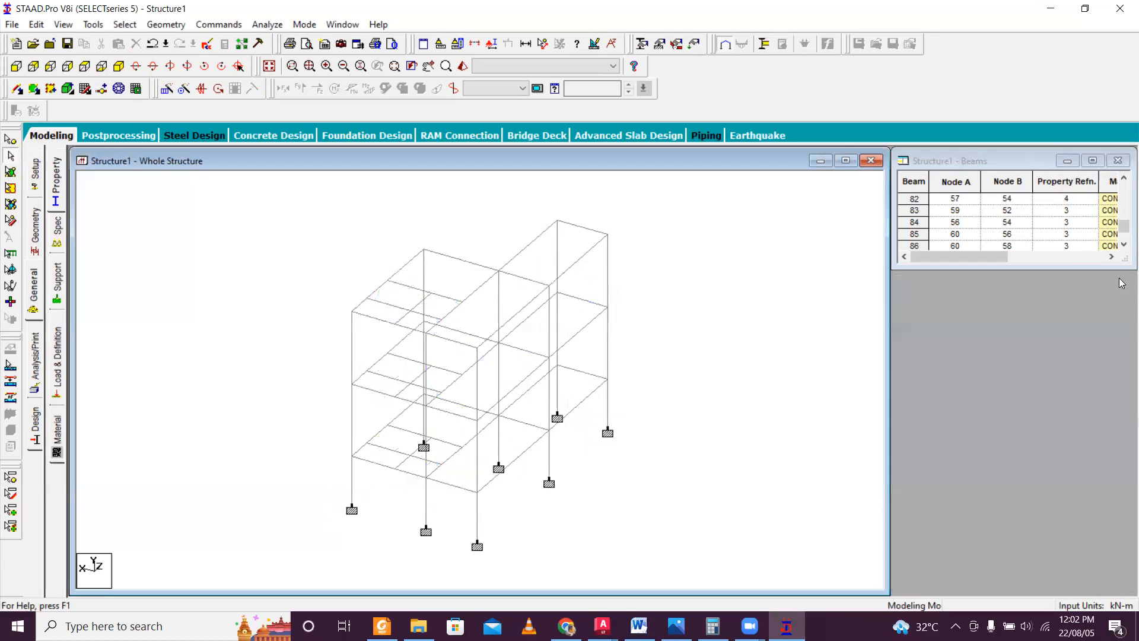
key("Right")
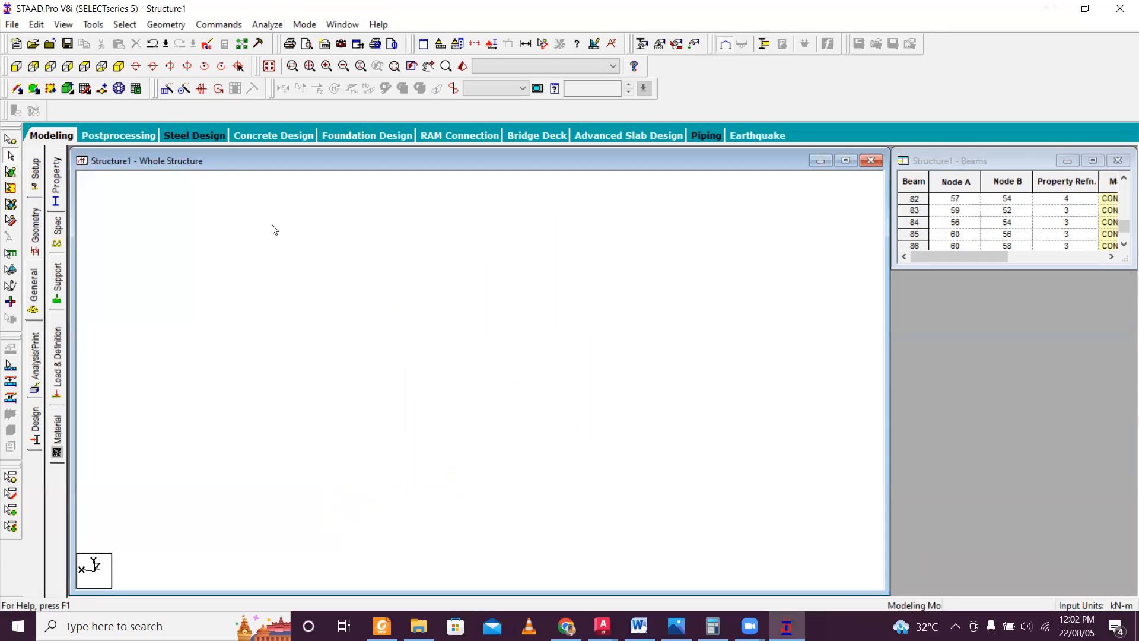
left_click(120, 66)
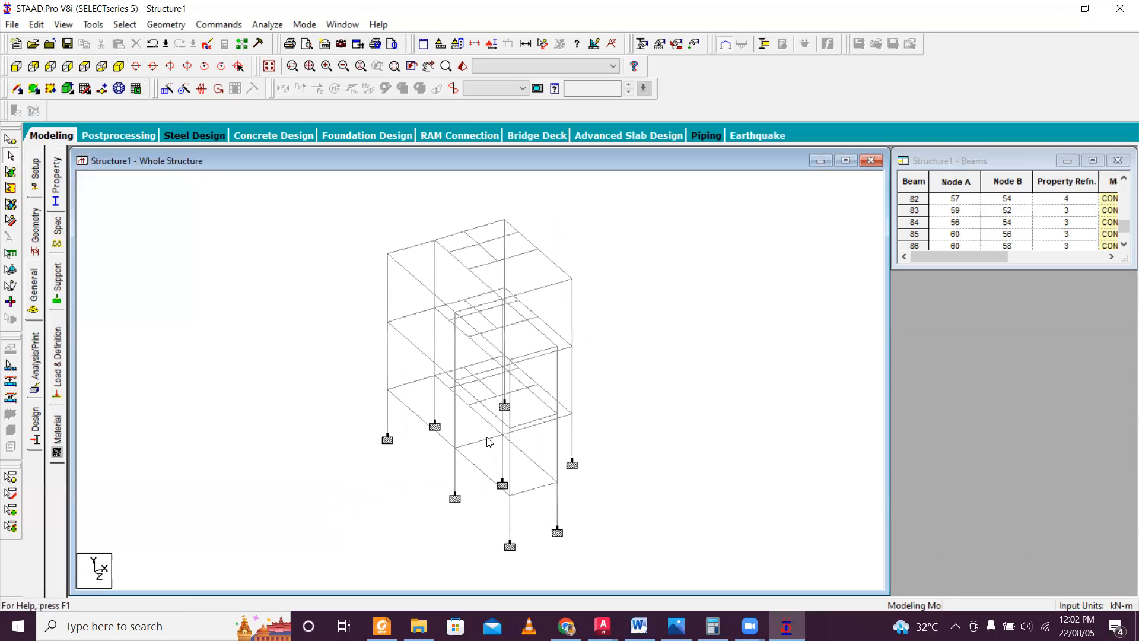
scroll(487, 437, "up", 3)
scroll(510, 472, "down", 3)
scroll(513, 473, "down", 2)
scroll(516, 476, "up", 2)
scroll(528, 483, "down", 1)
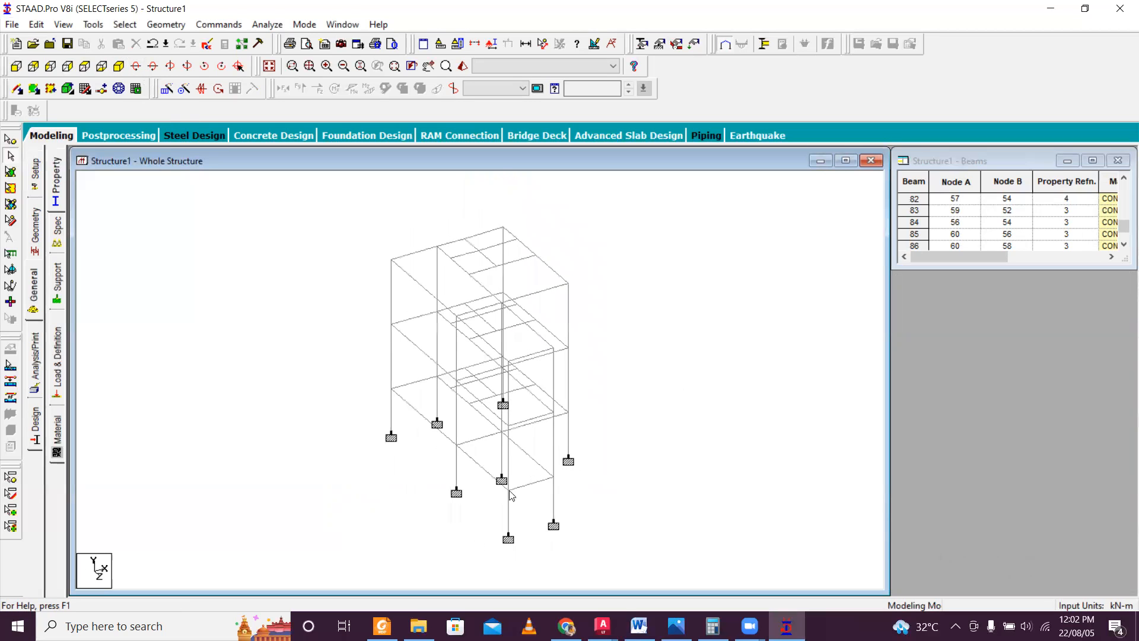
Examine the staircase and its landing dimensions in AutoCAD's CAD File Estimation Course.dxf ground floor plan and return to STAAD.Pro.
left_click(603, 626)
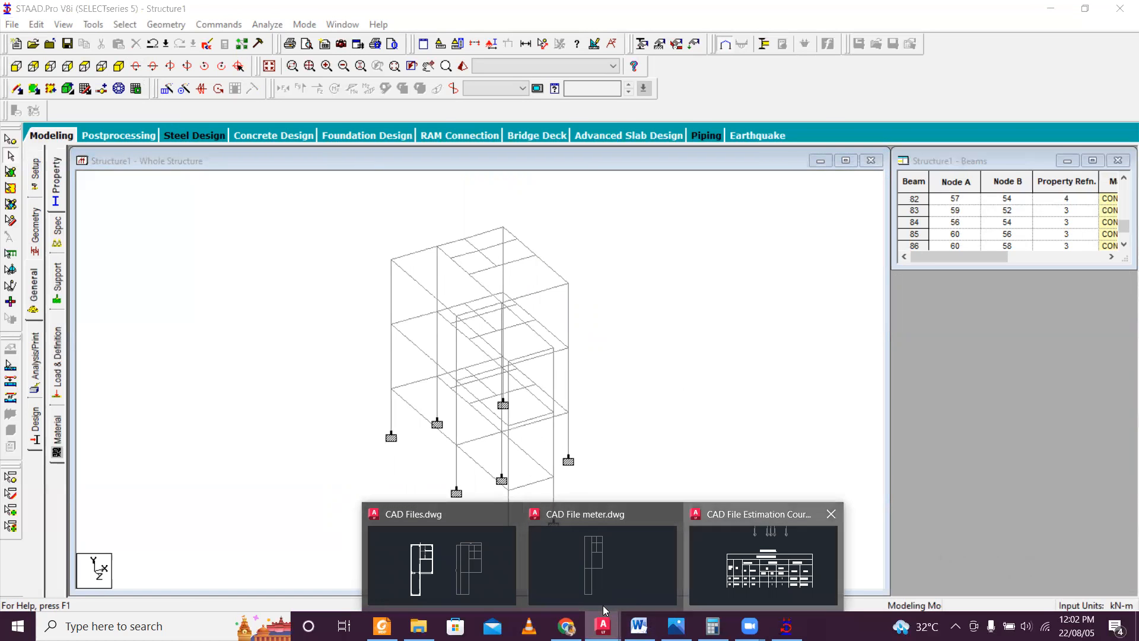
left_click(763, 563)
scroll(583, 396, "down", 10)
middle_click_drag(66, 424, 491, 417)
scroll(236, 407, "up", 10)
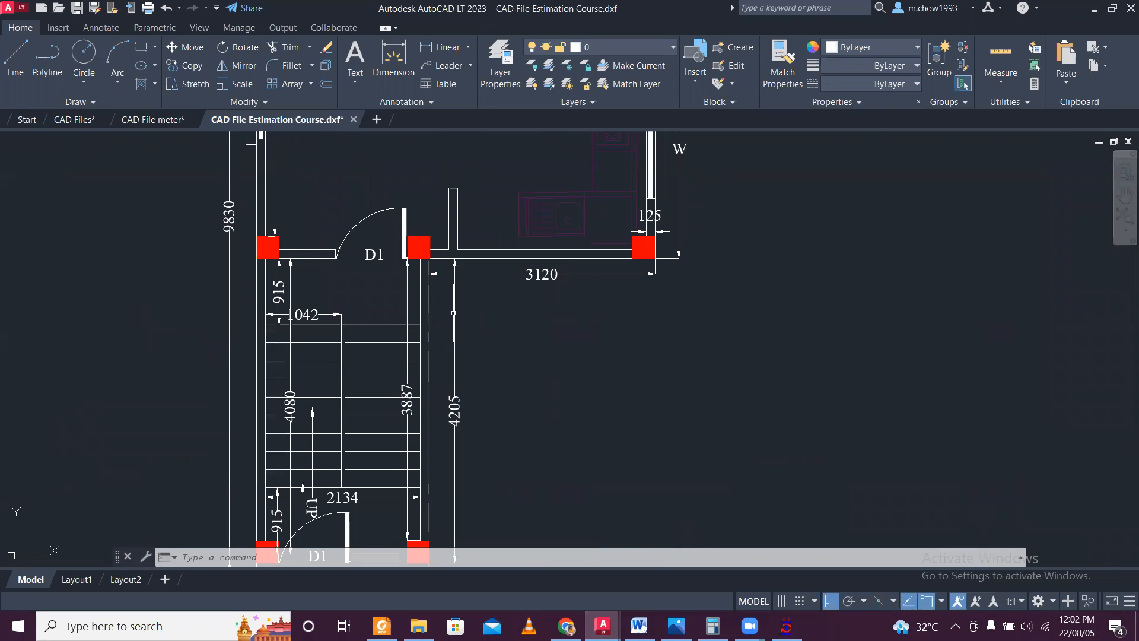
scroll(454, 312, "down", 3)
scroll(297, 436, "up", 3)
scroll(298, 433, "up", 4)
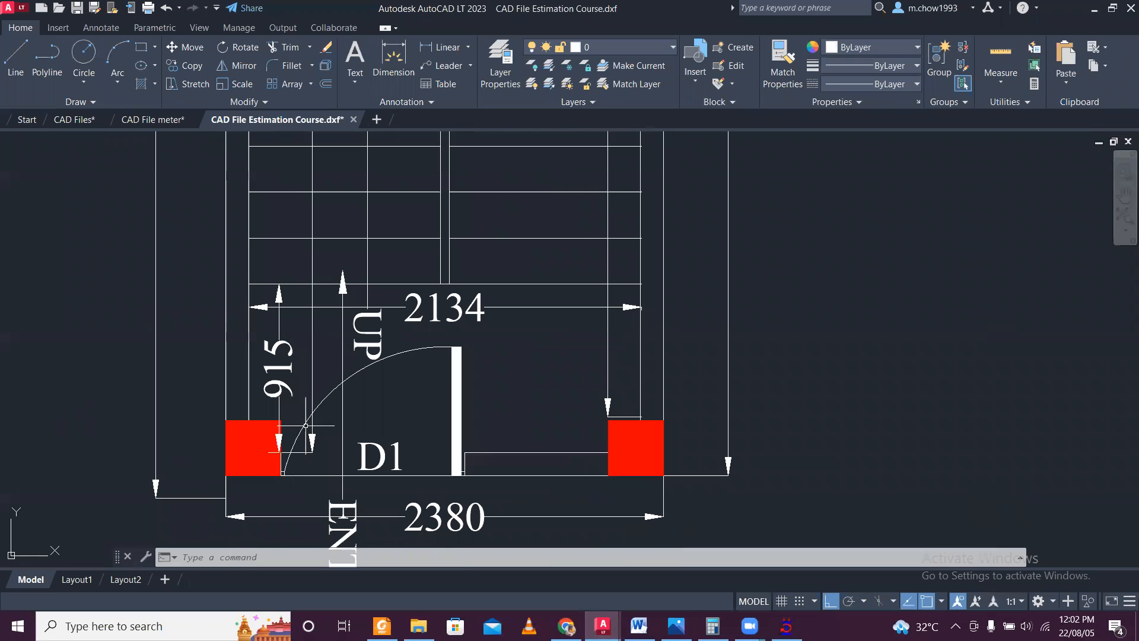
scroll(307, 421, "down", 4)
scroll(311, 401, "up", 2)
scroll(312, 402, "down", 2)
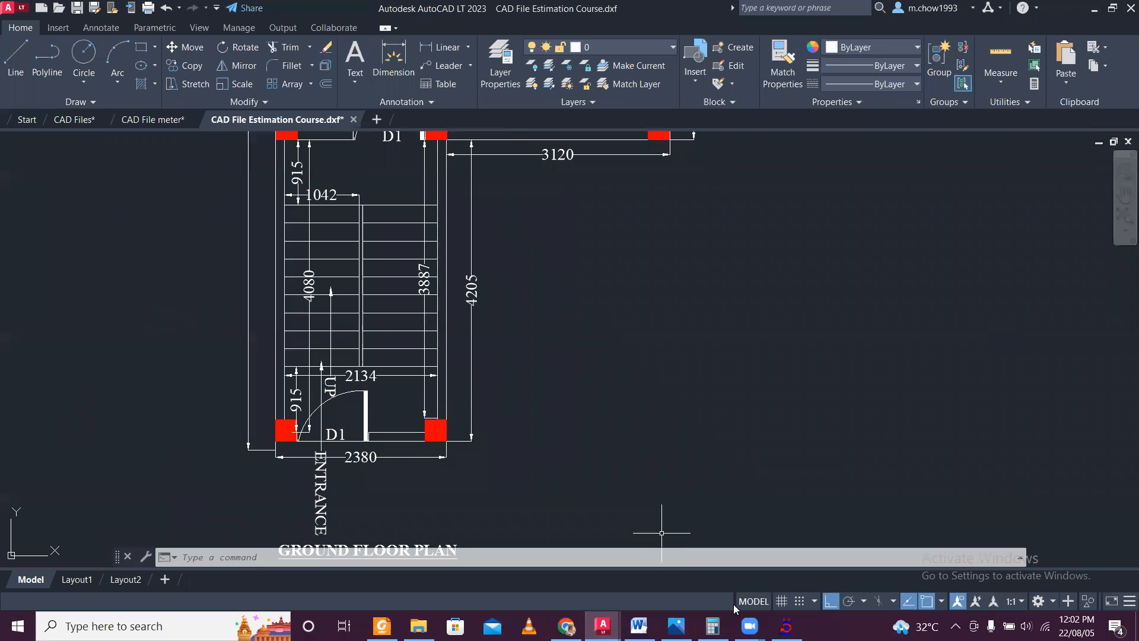
left_click(786, 626)
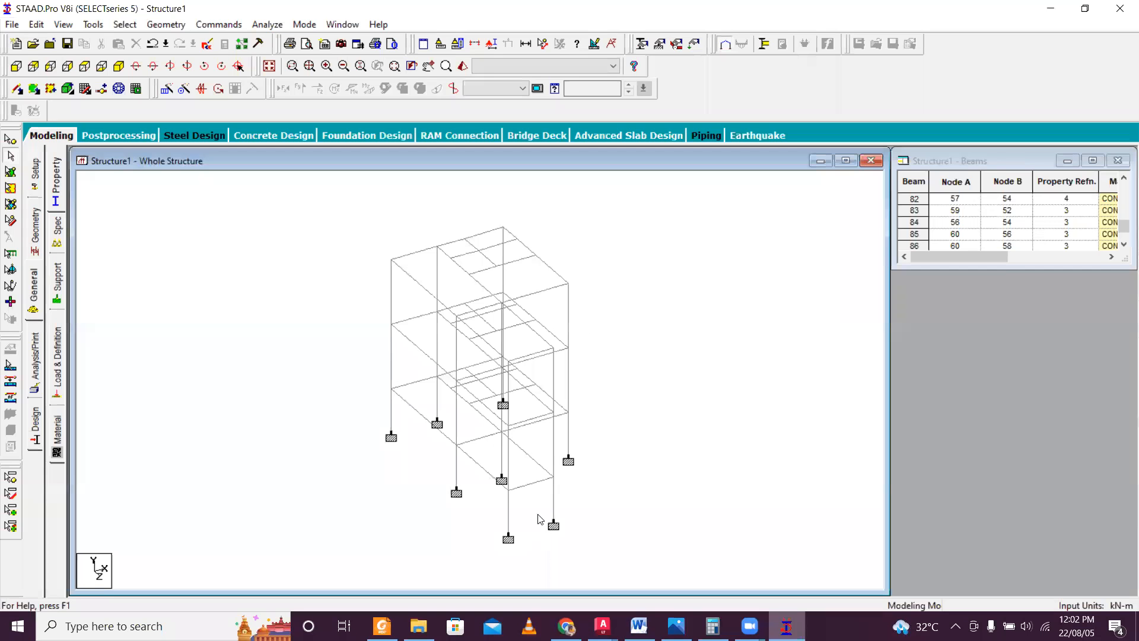
Select the plinth beam running along the side of the staircase bay between nodes 7 and 2.
left_click(511, 465)
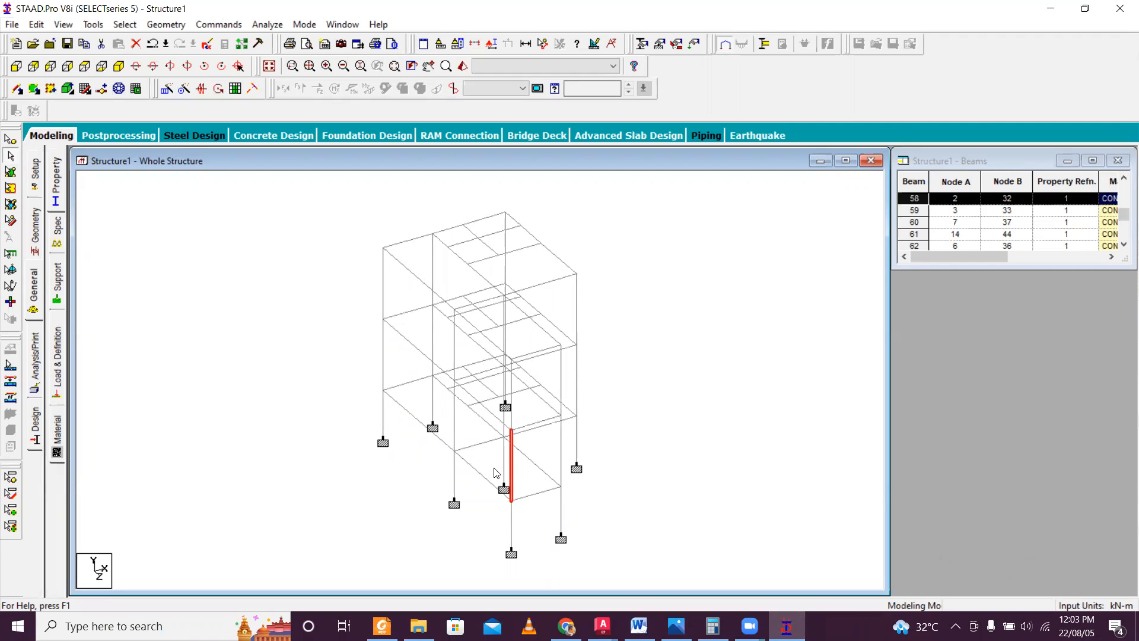
scroll(488, 491, "up", 2)
middle_click_drag(489, 491, 472, 417)
scroll(477, 425, "up", 1)
scroll(477, 425, "up", 1)
left_click(473, 448)
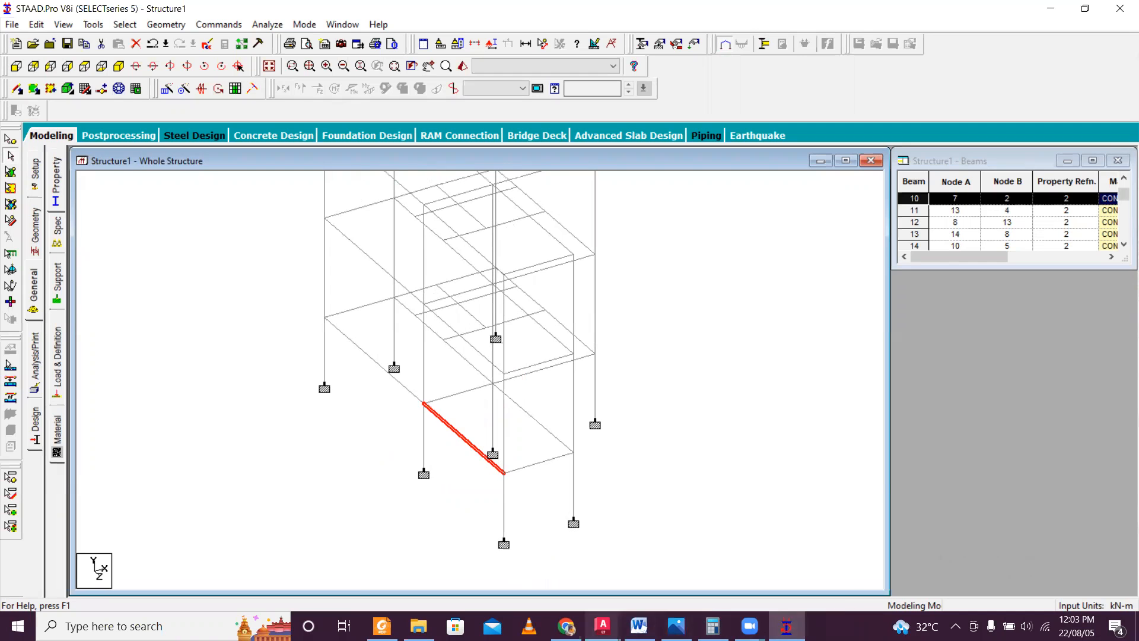
Switch to AutoCAD and draw a horizontal line at mid-height of the two entrance columns, extending beyond the far column.
mouse_move(603, 626)
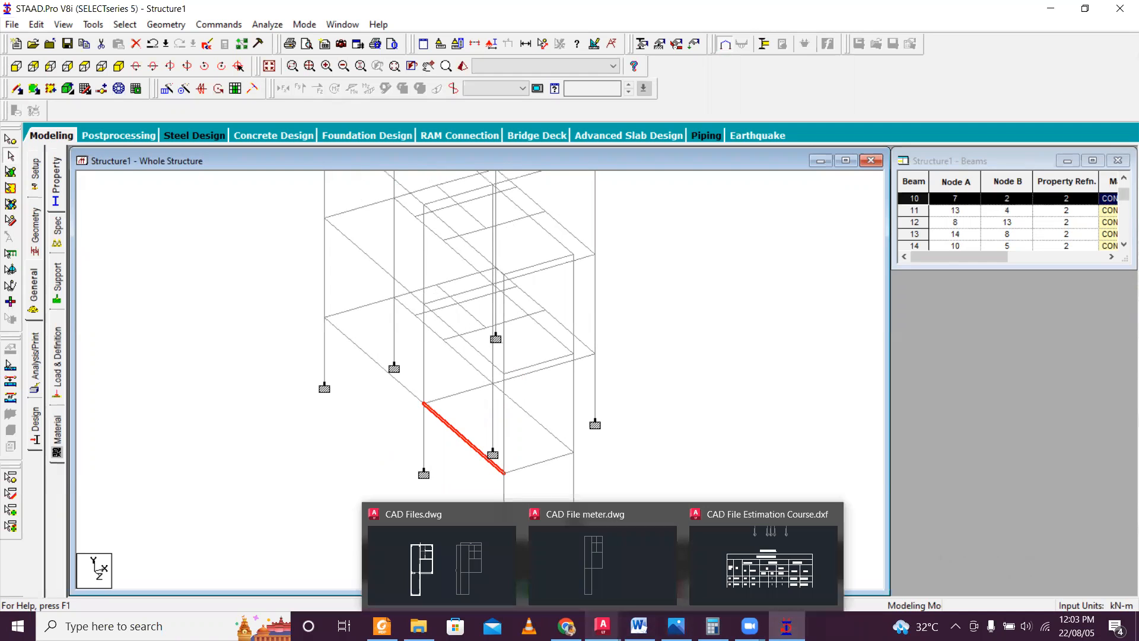
left_click(688, 561)
scroll(316, 442, "up", 4)
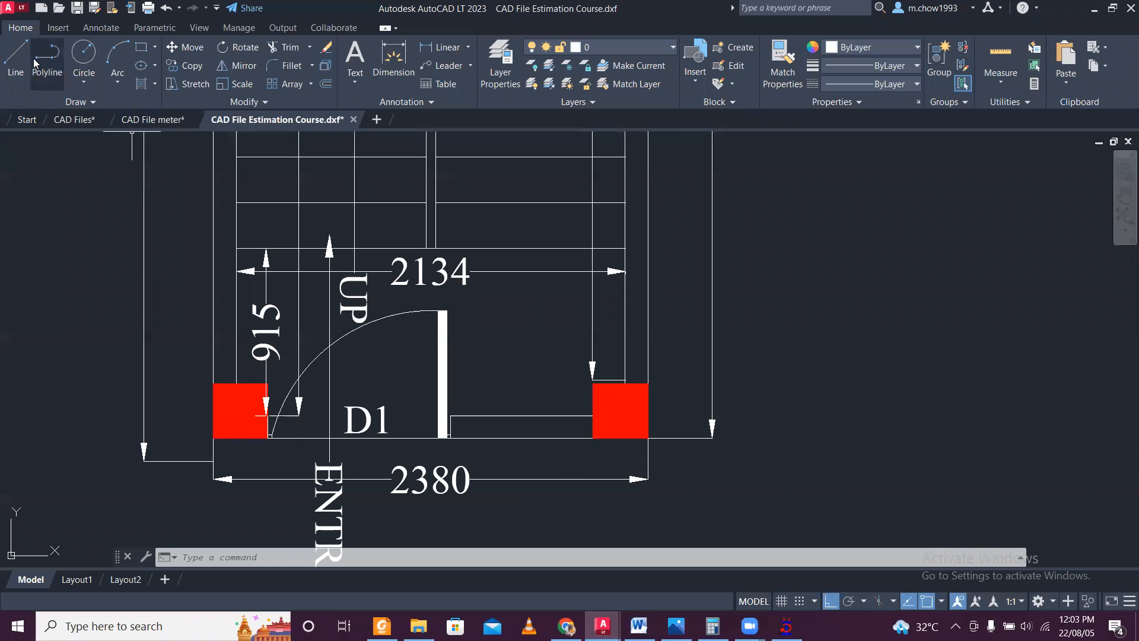
left_click(16, 59)
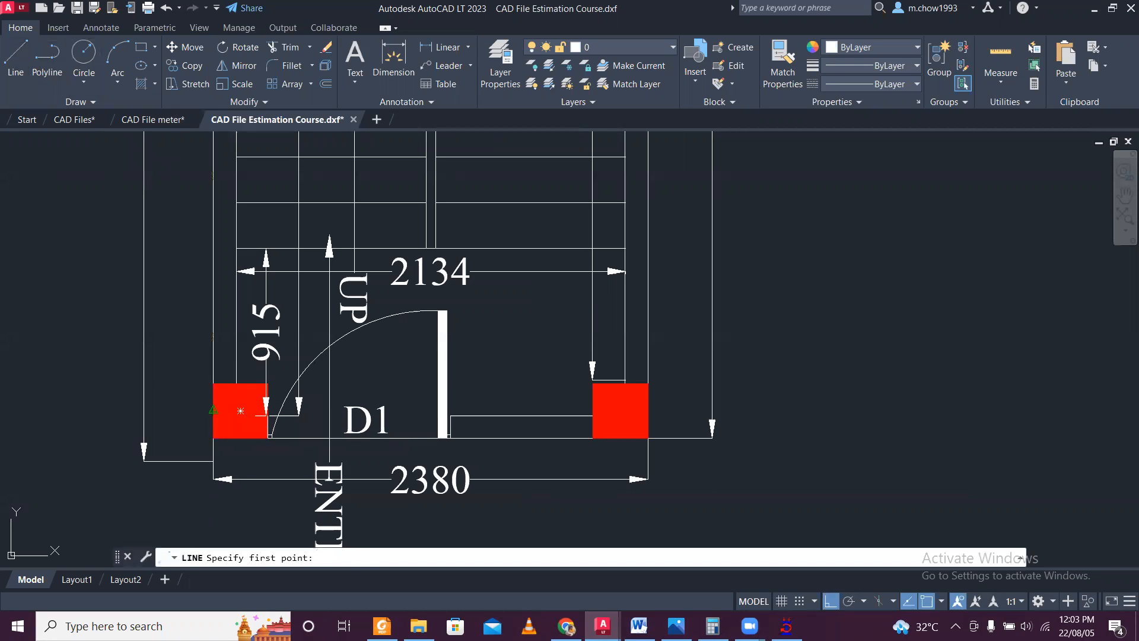
left_click(240, 410)
left_click(907, 396)
key("Escape")
left_click(933, 448)
left_click(861, 354)
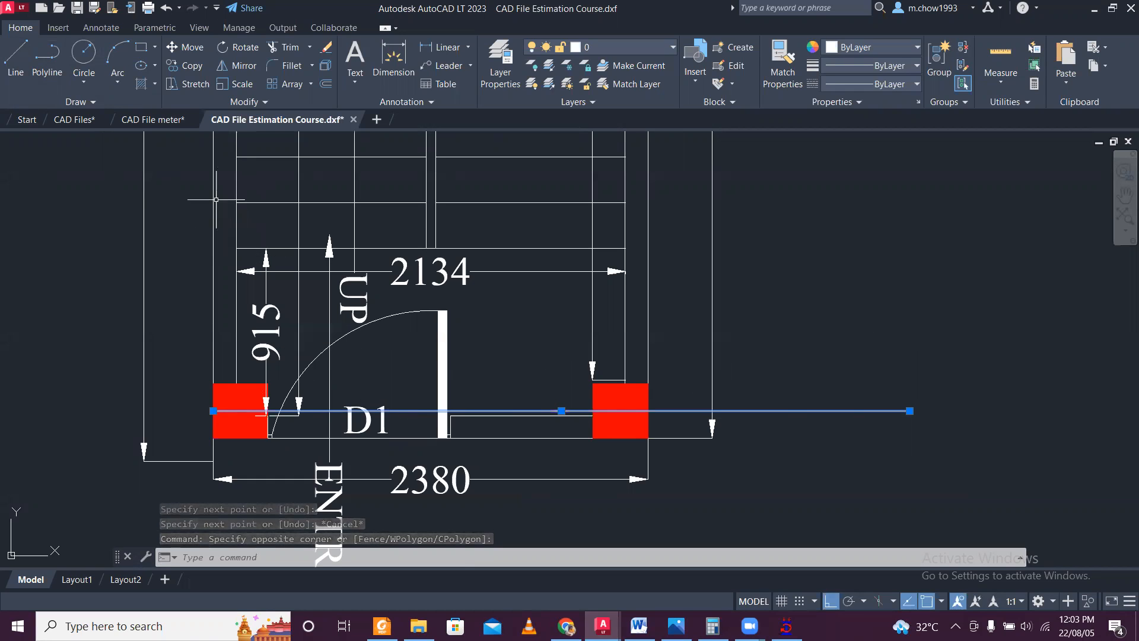
Add a linear dimension from the stair's first tread line to the new column centreline and return to STAAD.Pro.
left_click(439, 46)
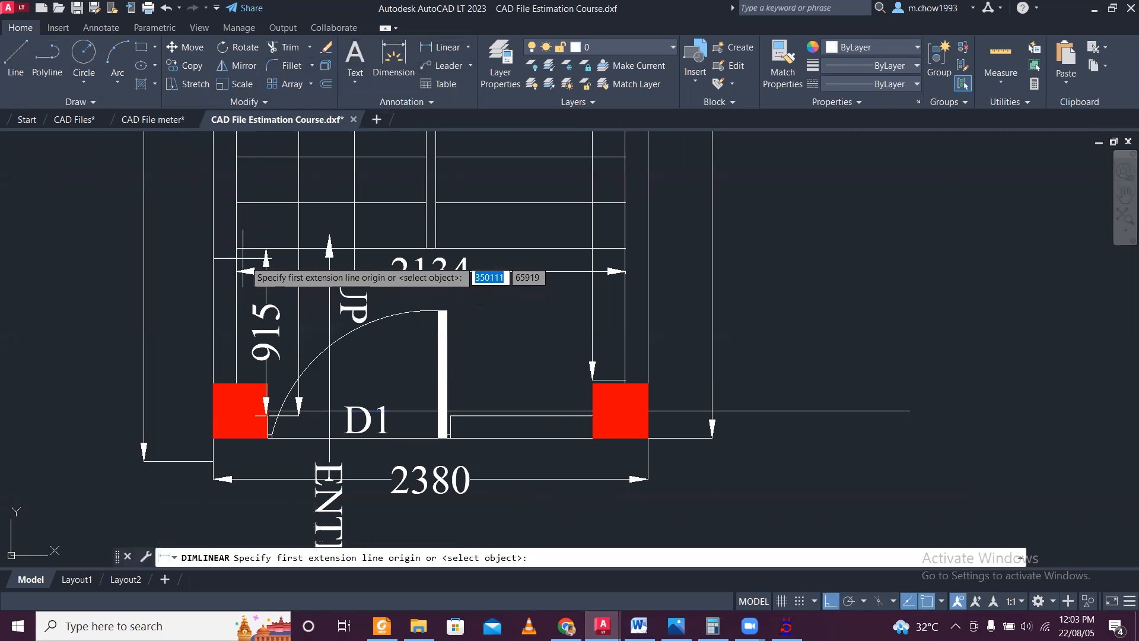
left_click(237, 248)
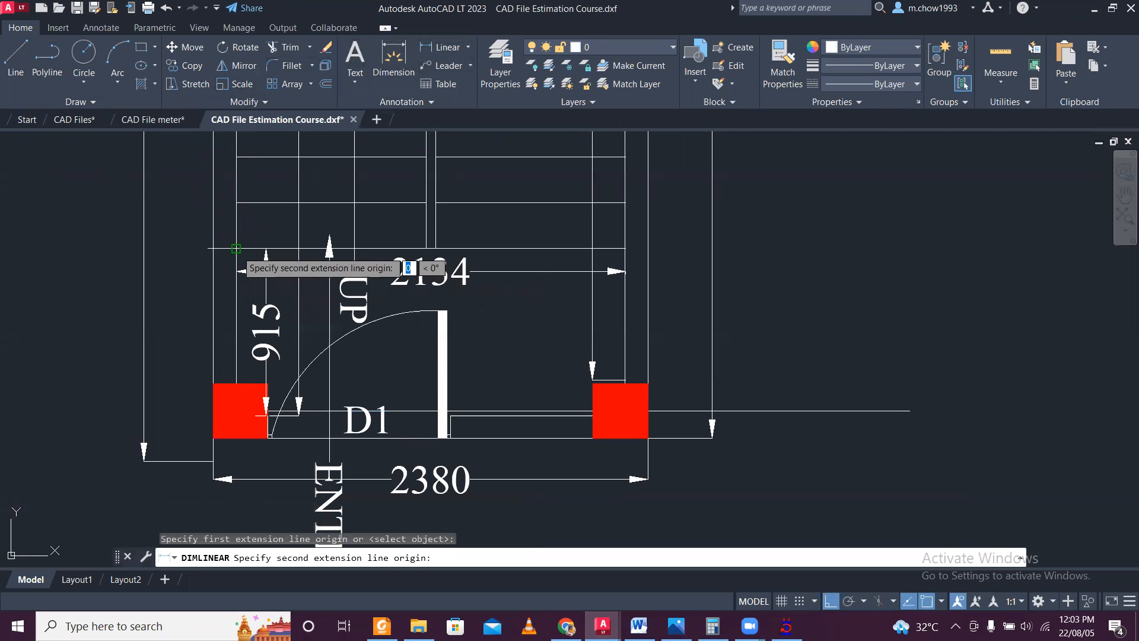
scroll(234, 415, "up", 3)
left_click(237, 413)
scroll(126, 382, "down", 3)
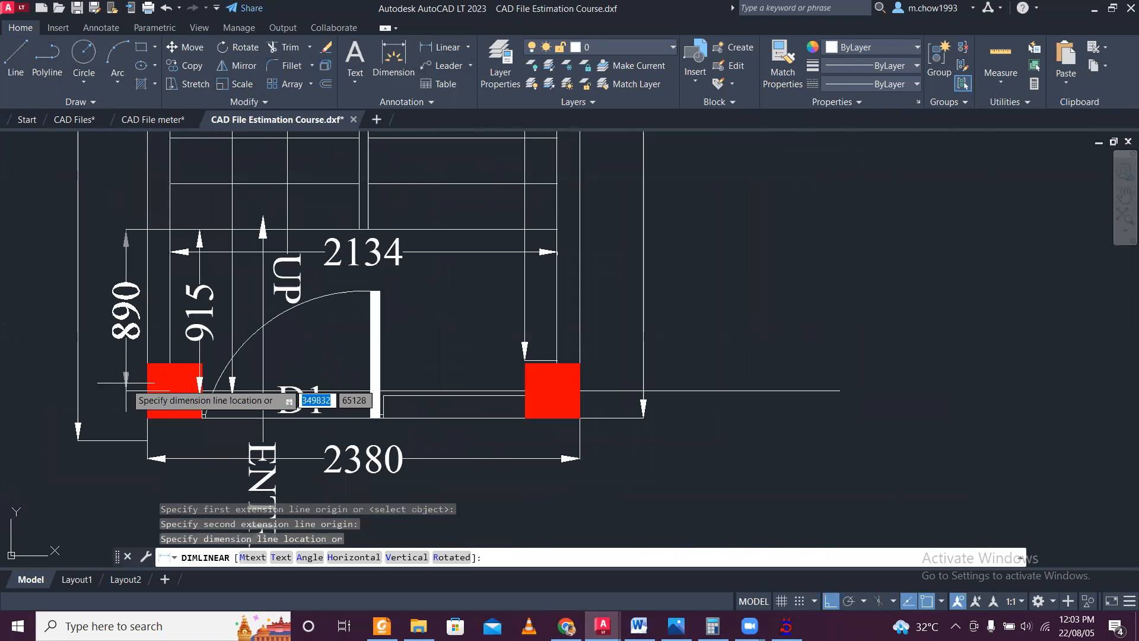
left_click(119, 382)
left_click(344, 391)
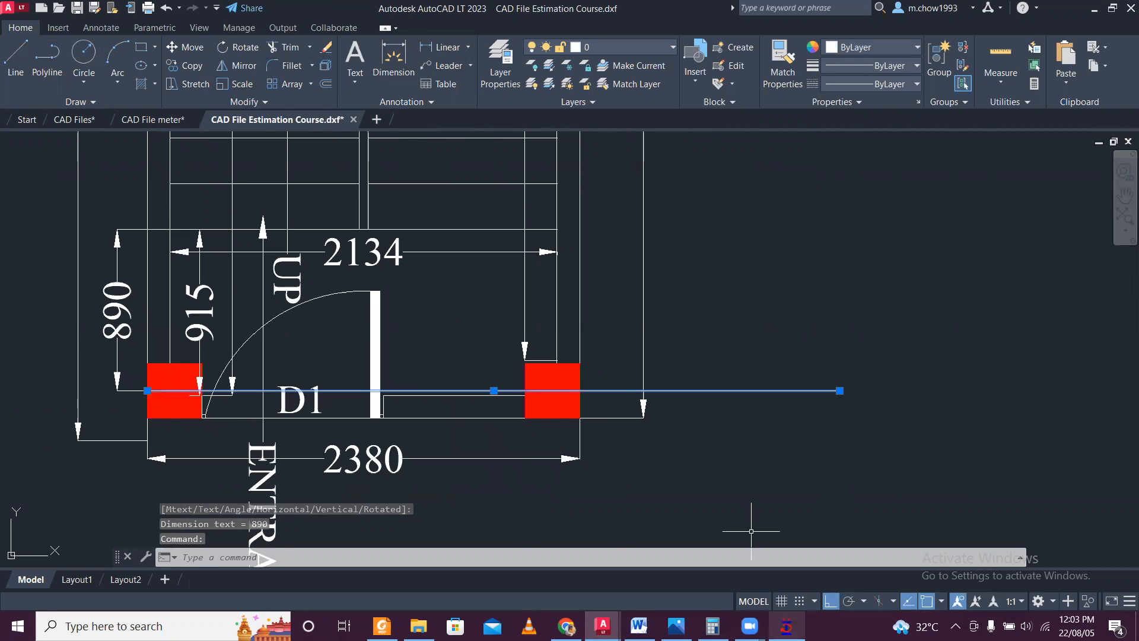
left_click(786, 626)
Insert a node into the selected staircase plinth beam at a distance of 0.89 m from node 7.
scroll(452, 483, "up", 2)
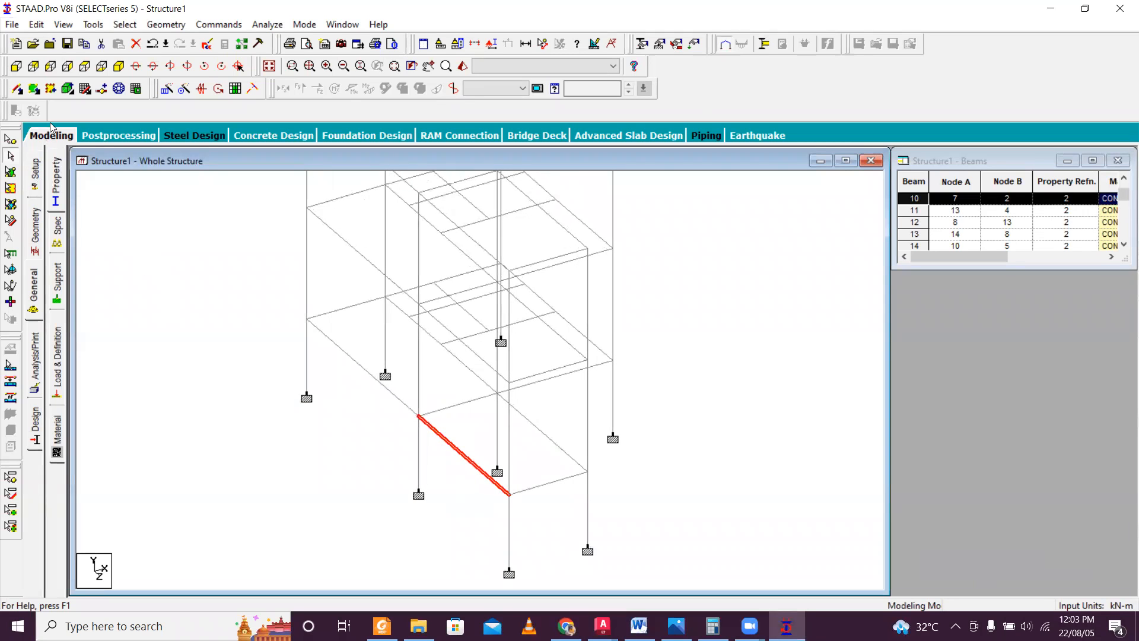
left_click(18, 88)
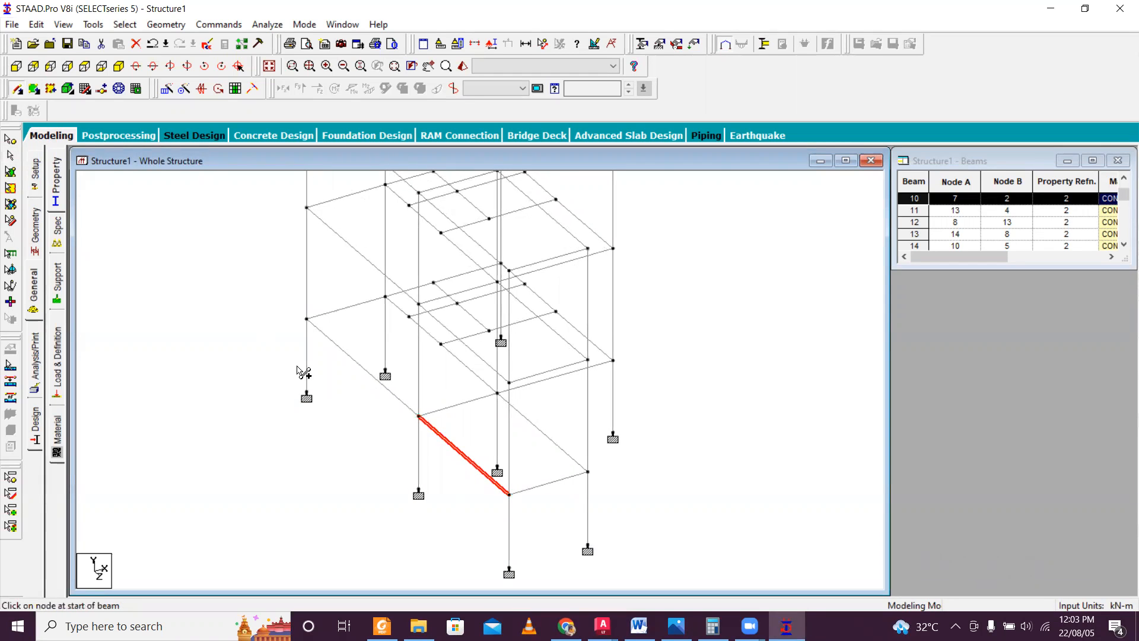
left_click(478, 474)
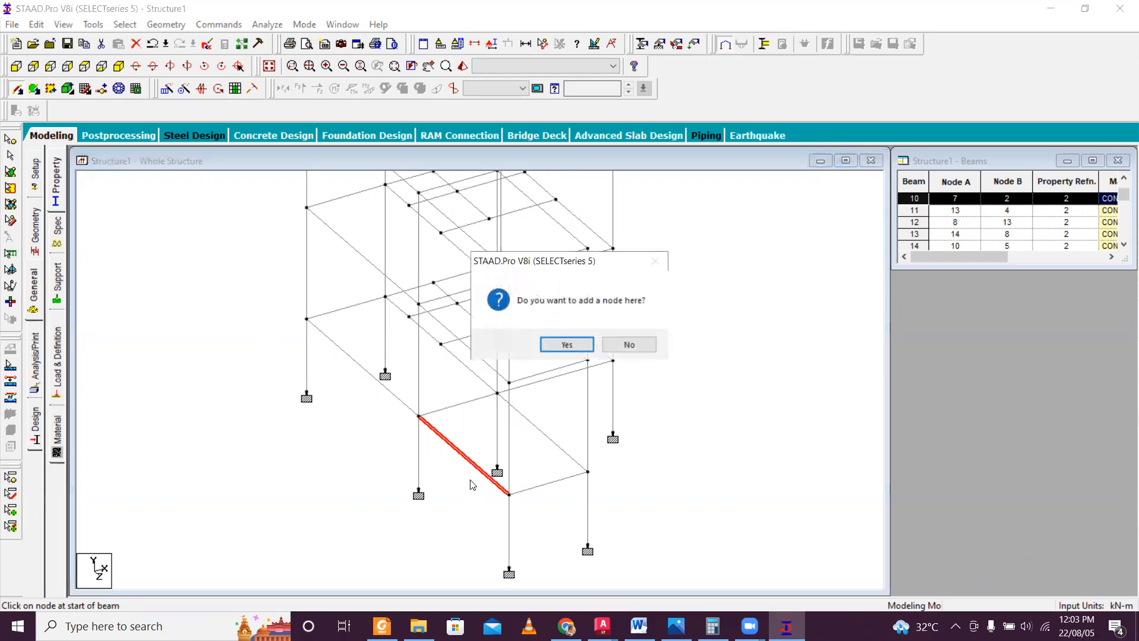
left_click(579, 347)
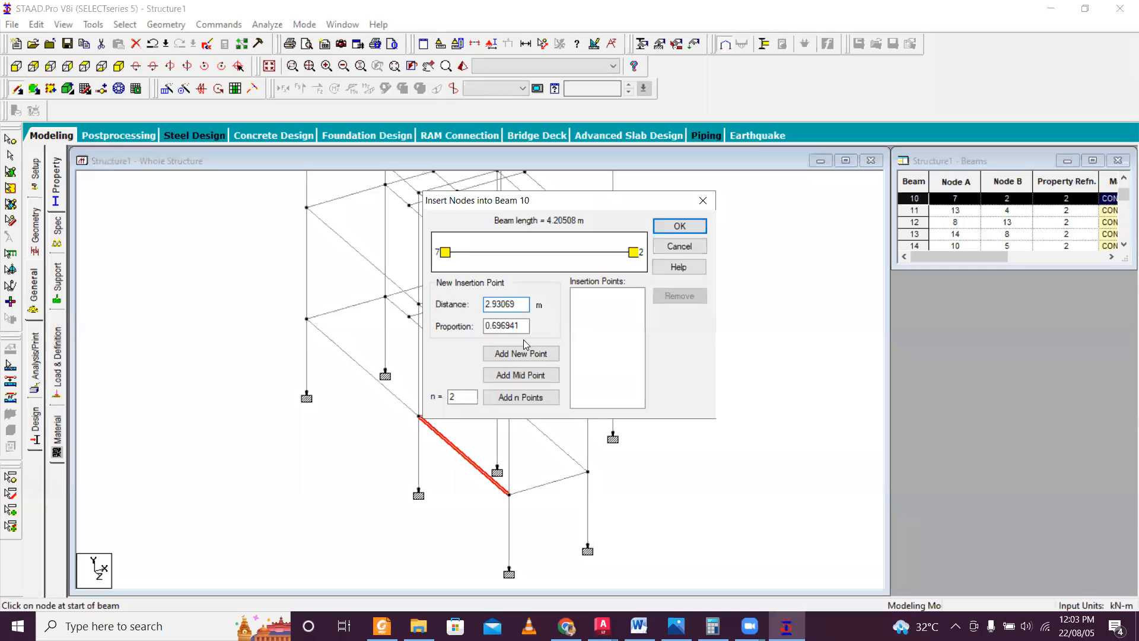
double_click(520, 302)
key("BackSpace")
type(".89")
left_click(686, 229)
left_click(542, 354)
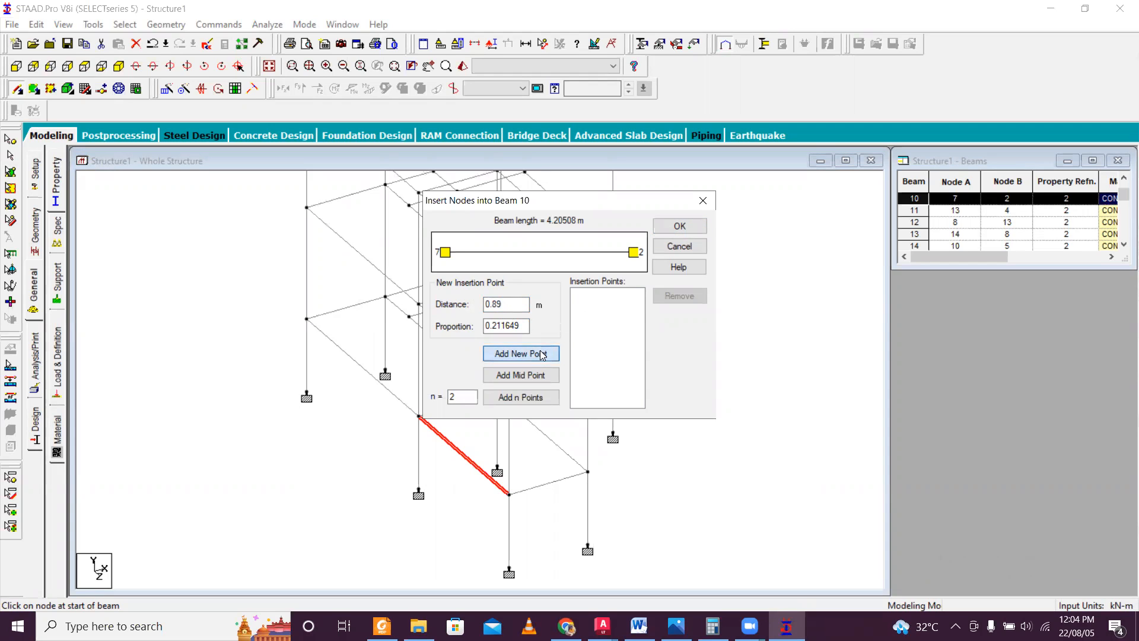
left_click(679, 226)
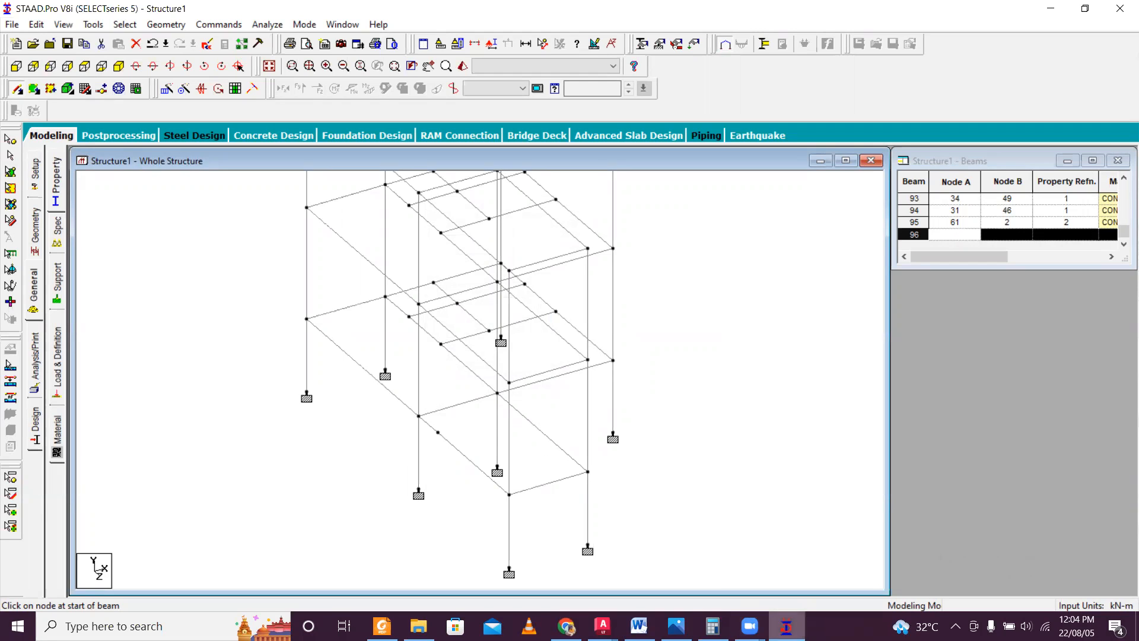
left_click(603, 626)
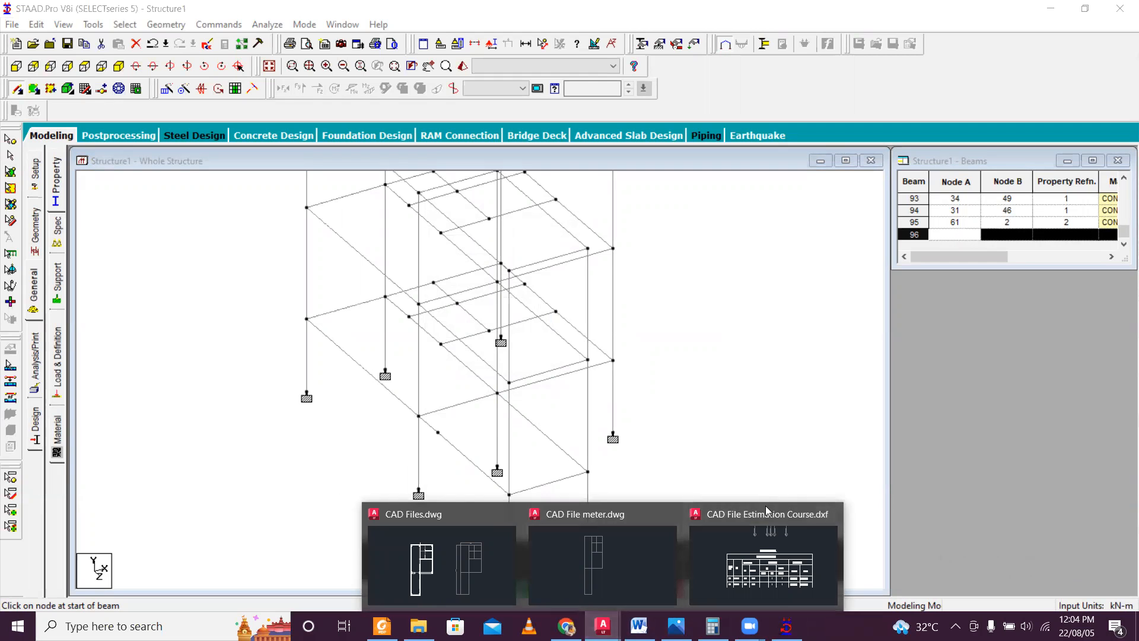
left_click(784, 624)
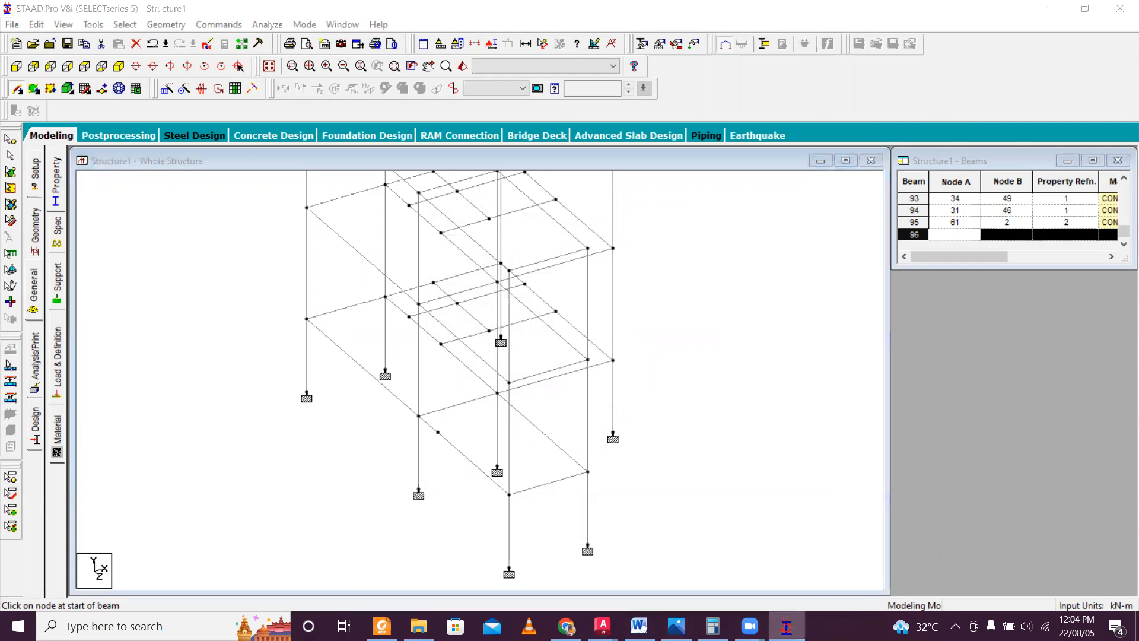
Switch to AutoCAD to check the stair landing dimension, return to STAAD.Pro and undo the node inserted 0.89 m along the plinth beam.
scroll(462, 412, "down", 10)
scroll(467, 338, "up", 5)
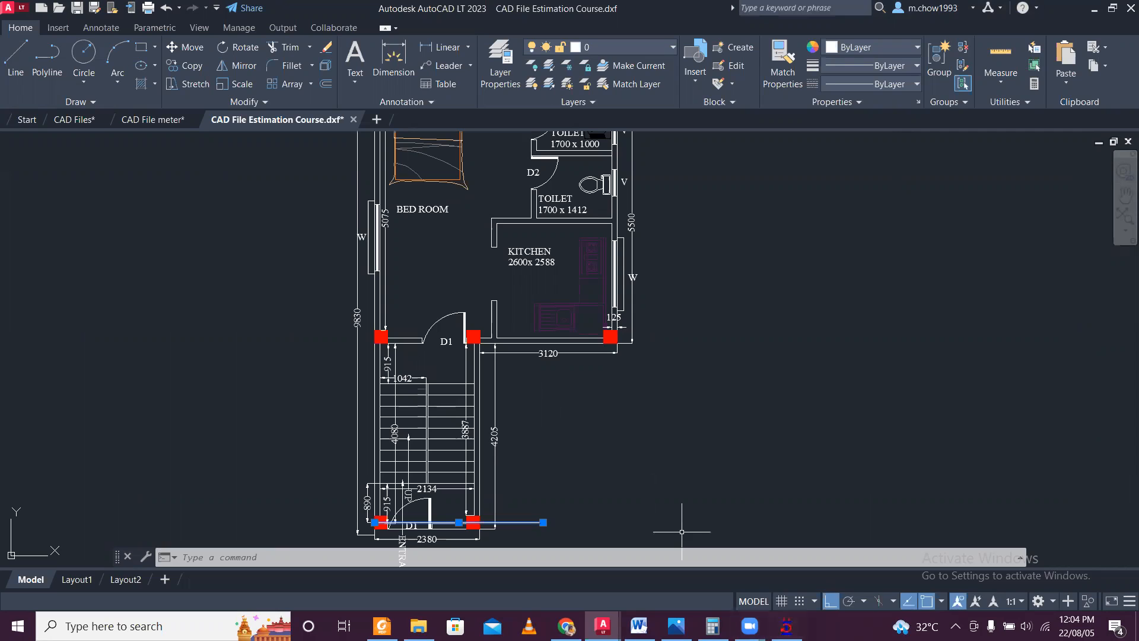
left_click(786, 626)
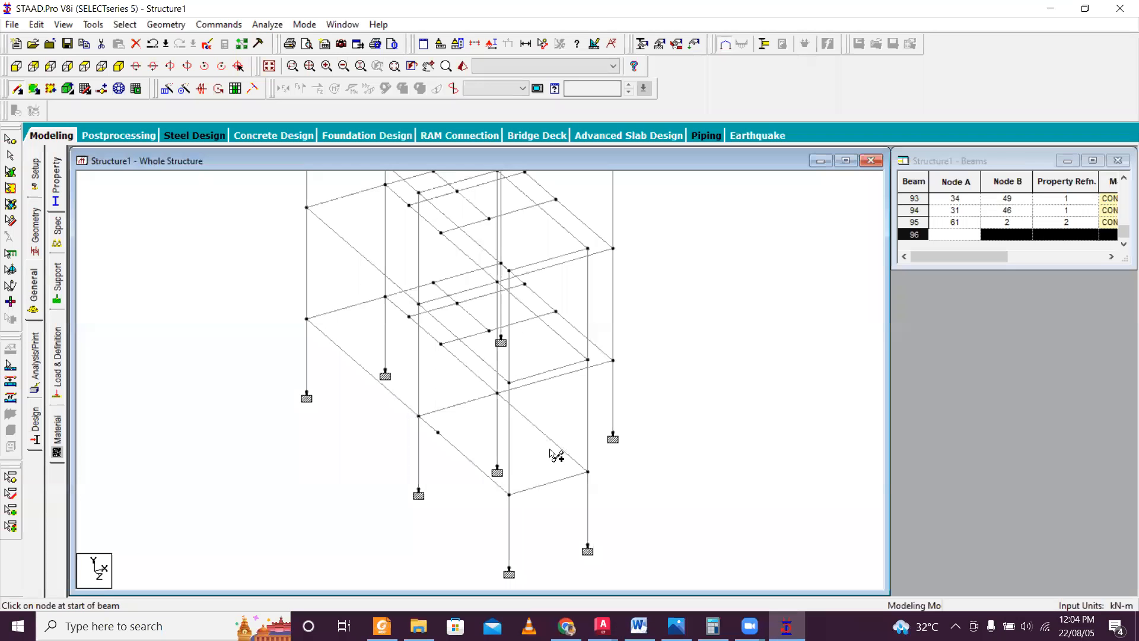
key("ctrl+z")
left_click(33, 111)
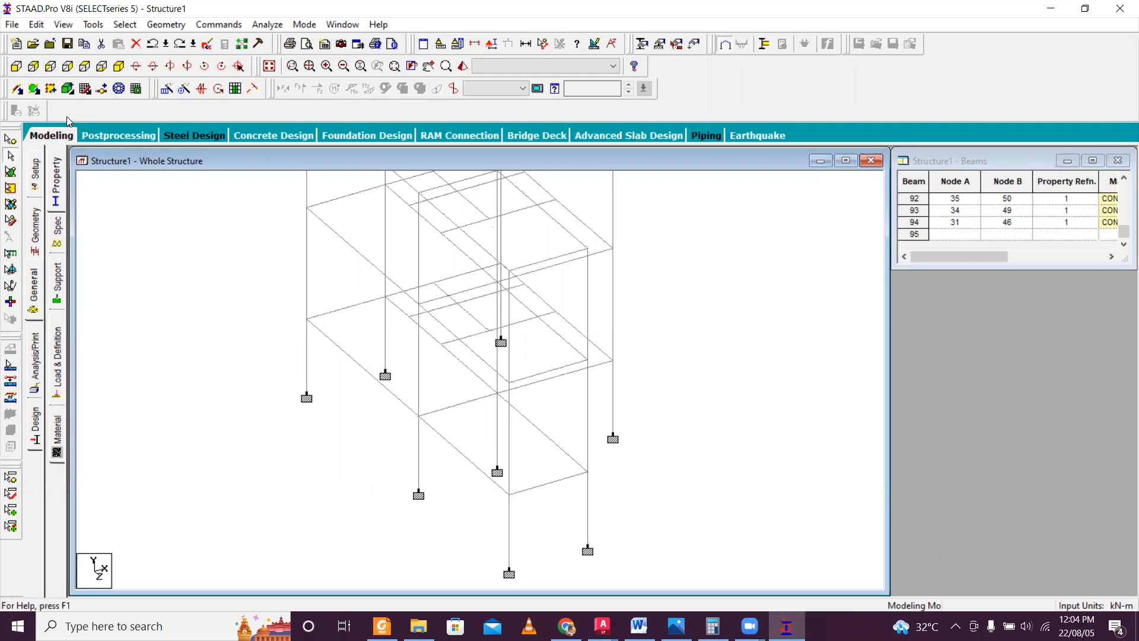
Open node insertion for the staircase plinth beam between nodes 7 and 2 by starting a new beam on it.
left_click(17, 89)
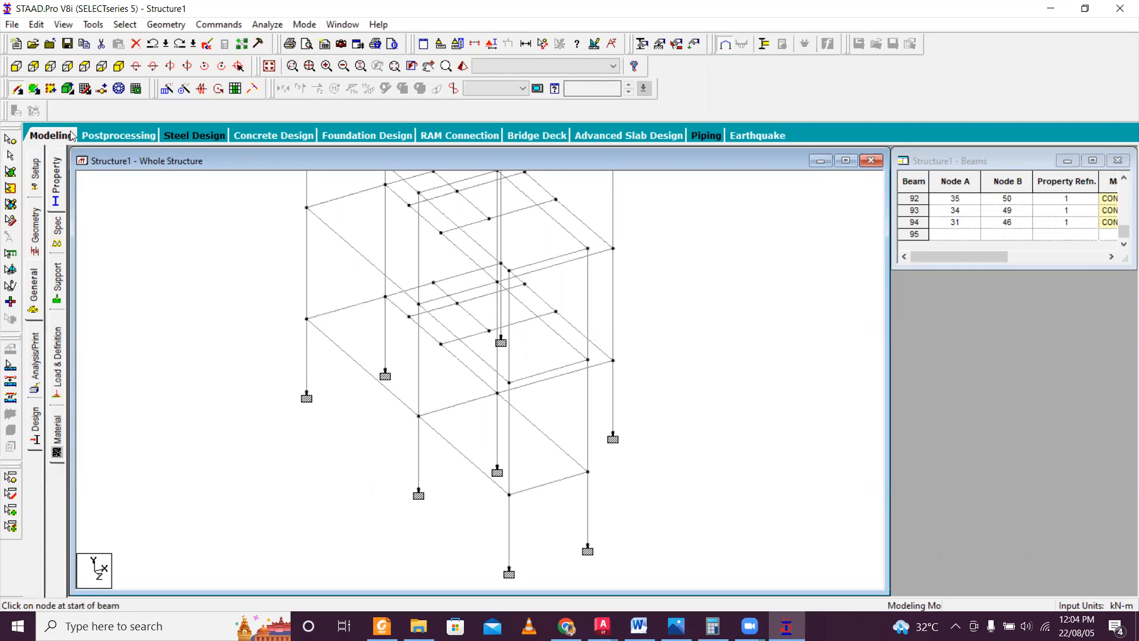
left_click(481, 471)
left_click(573, 344)
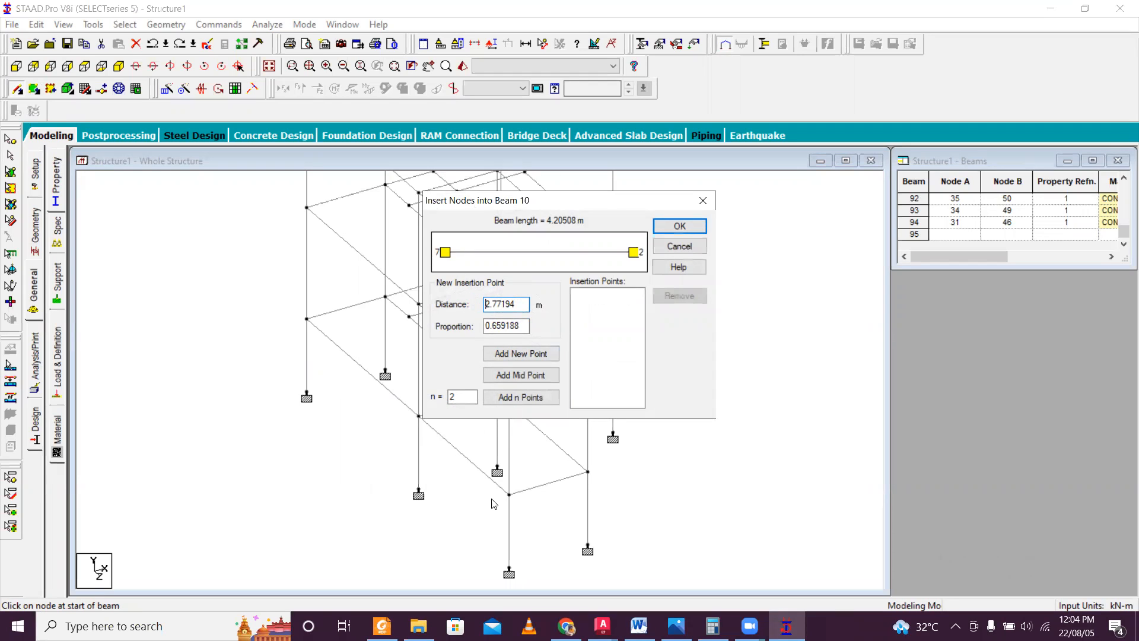
Switch to CAD File Estimation Course.dxf in AutoCAD and draw a horizontal line from the centre of the column above the stairs outward past the wall.
left_click(603, 626)
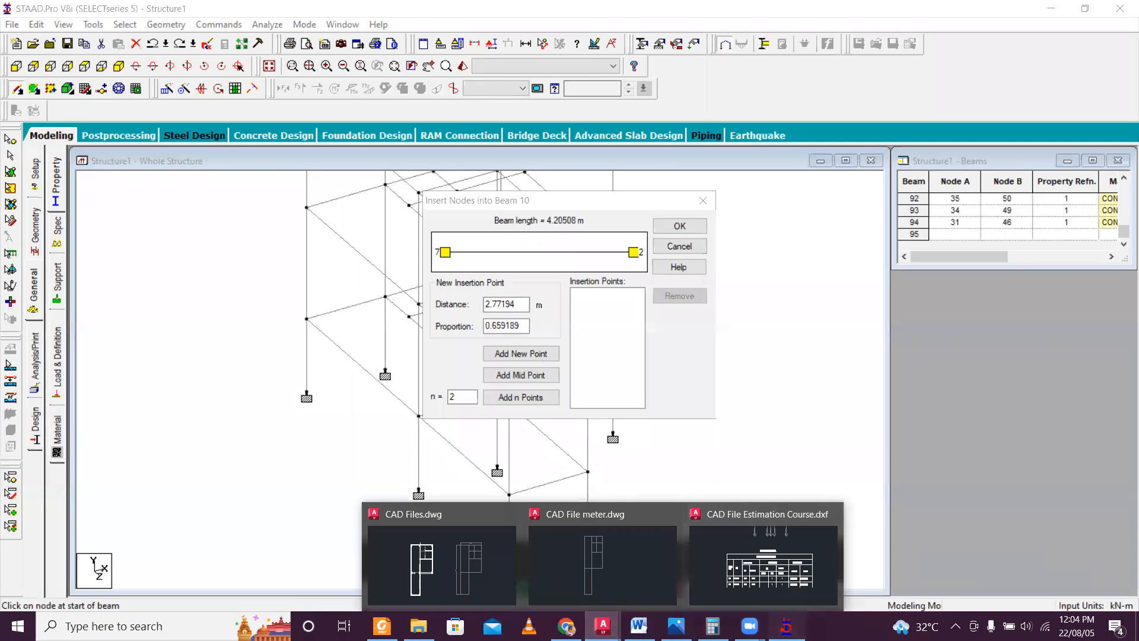
left_click(603, 564)
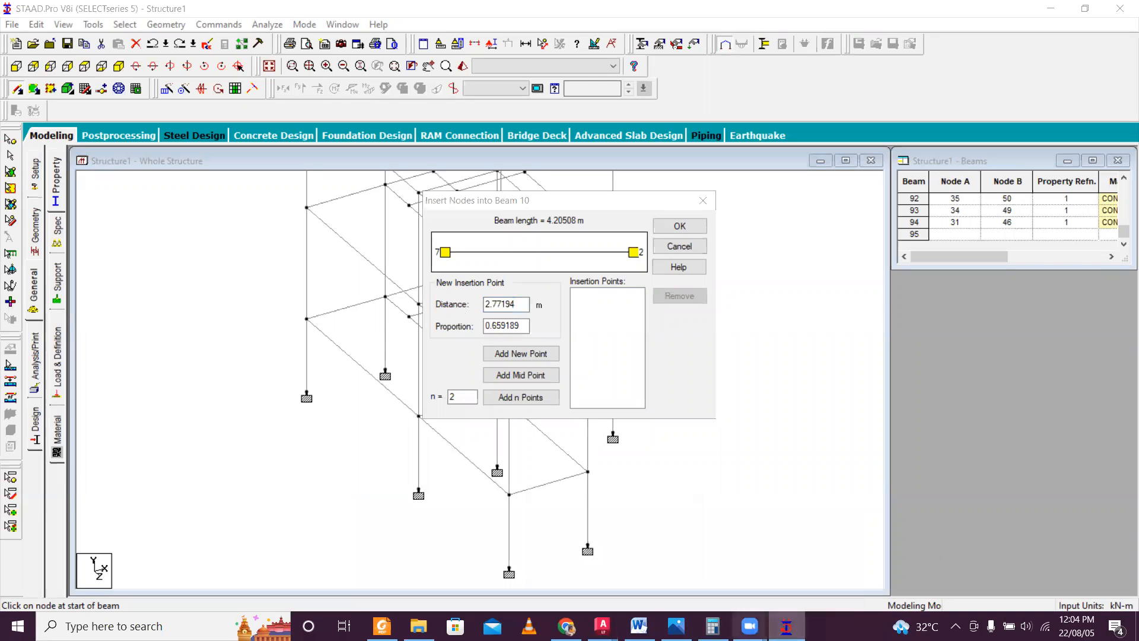
mouse_move(603, 626)
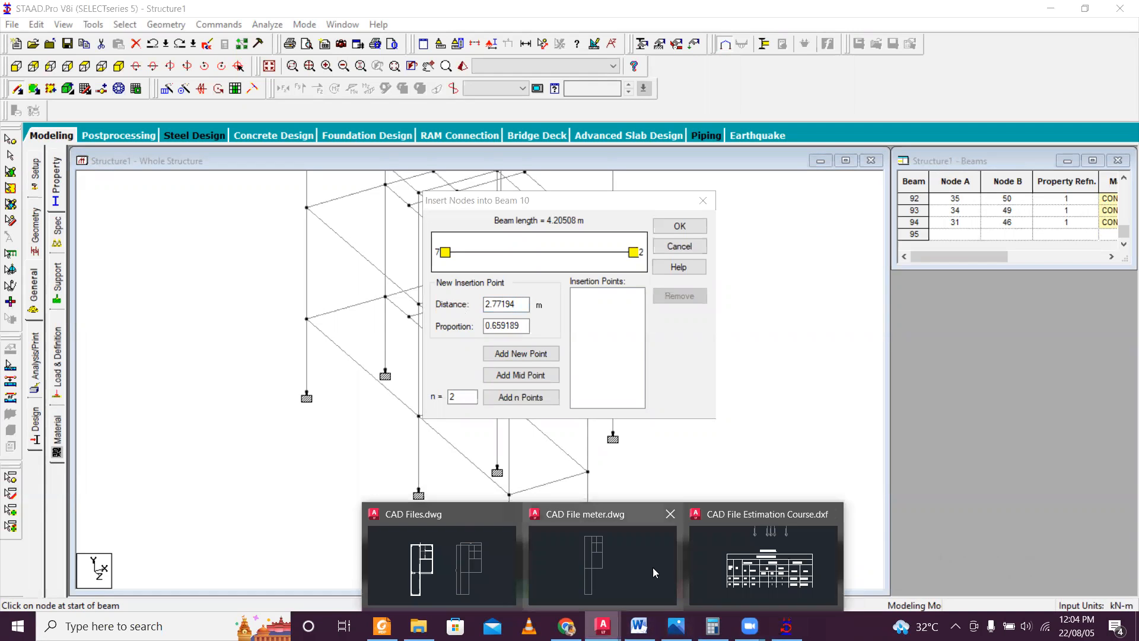
left_click(750, 566)
scroll(430, 485, "up", 2)
mouse_move(416, 456)
middle_mouse_down()
mouse_move(399, 351)
mouse_move(414, 400)
middle_mouse_up()
middle_click_drag(379, 245, 382, 273)
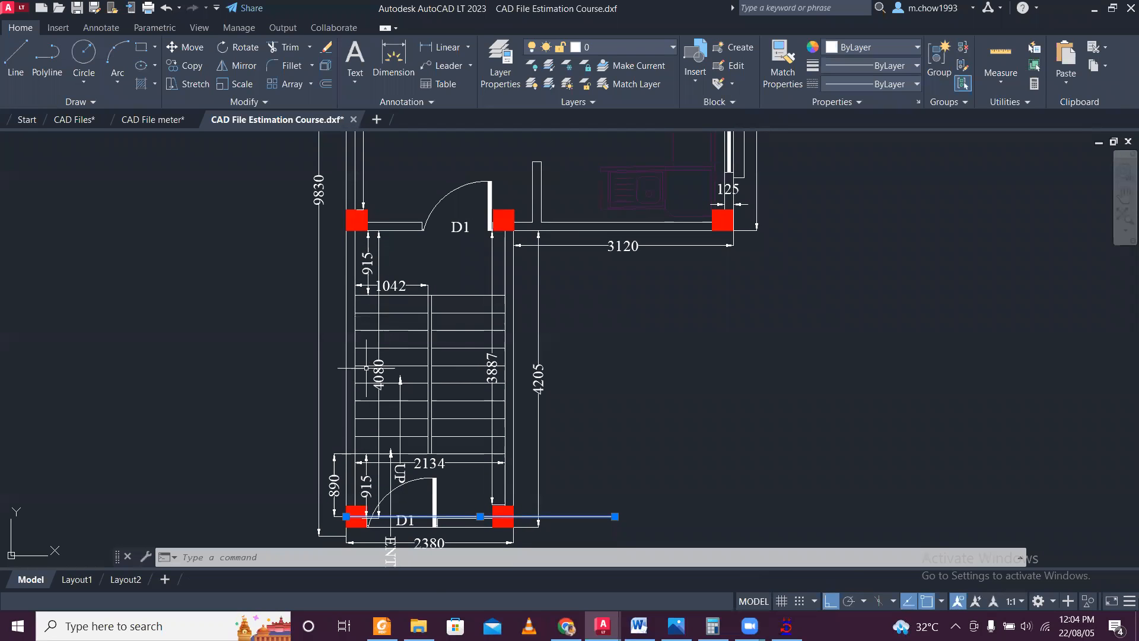
left_click(16, 60)
scroll(302, 207, "up", 4)
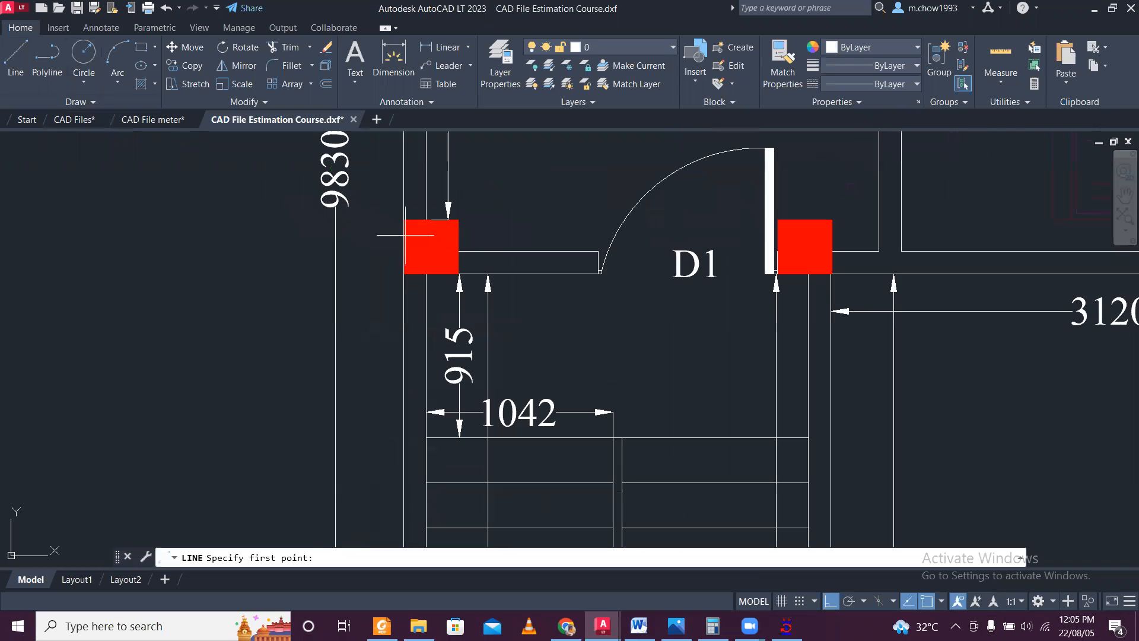
left_click(432, 246)
left_click(161, 229)
key("Escape")
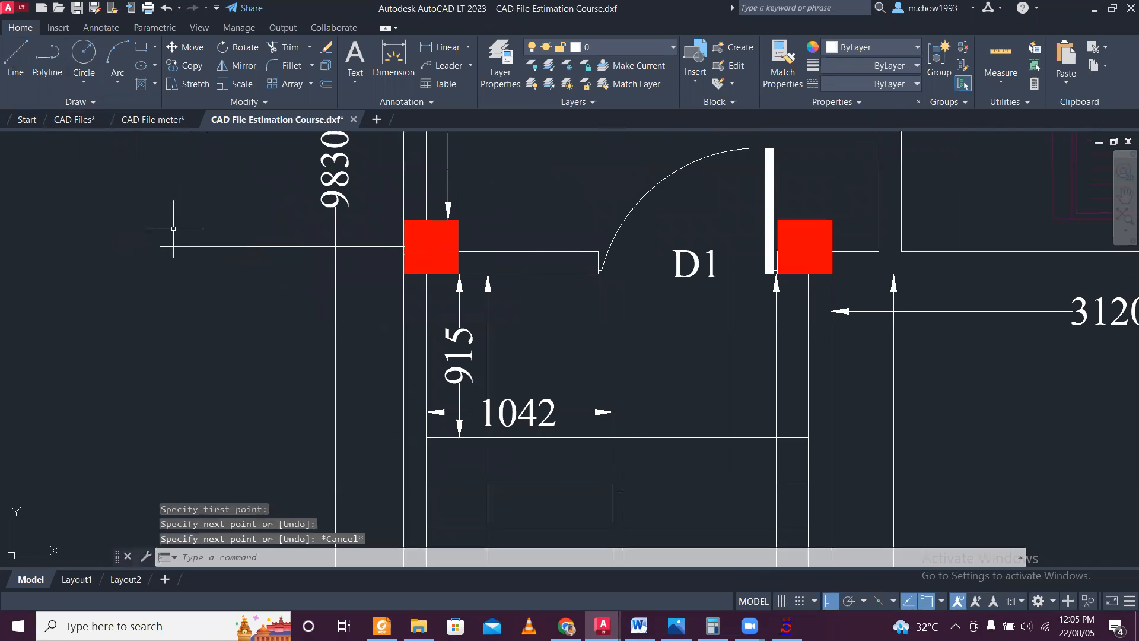
Add a vertical linear dimension from the new column centreline to the stair's first tread line near the entrance, placed outside the wall.
left_click(442, 47)
left_click(373, 240)
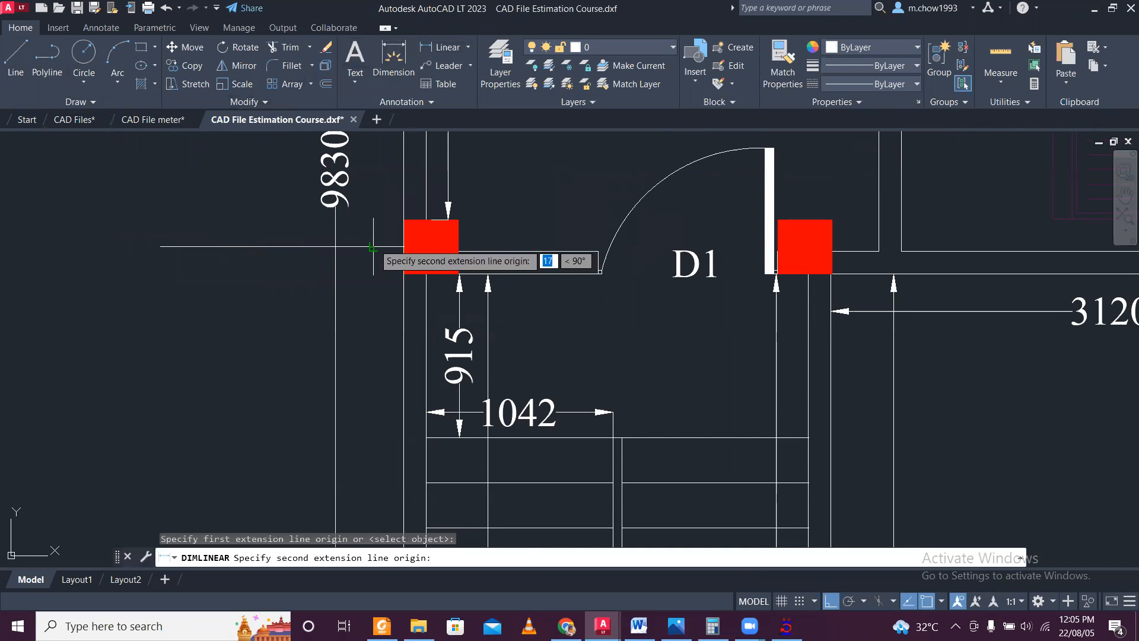
scroll(373, 249, "down", 4)
scroll(374, 382, "up", 2)
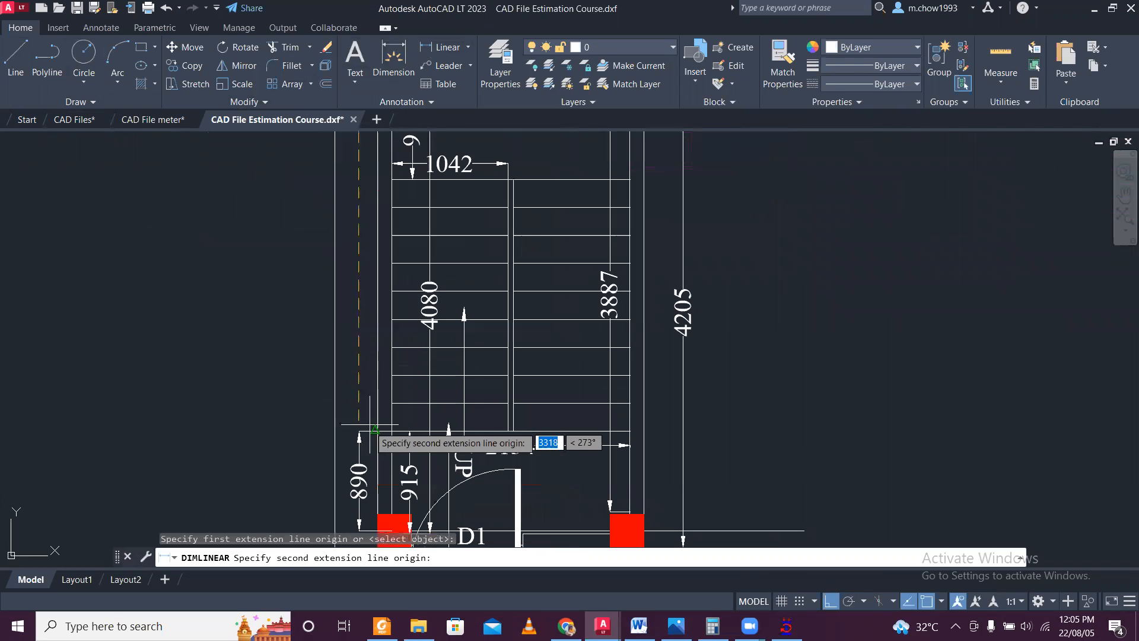
left_click(376, 413)
left_click(311, 407)
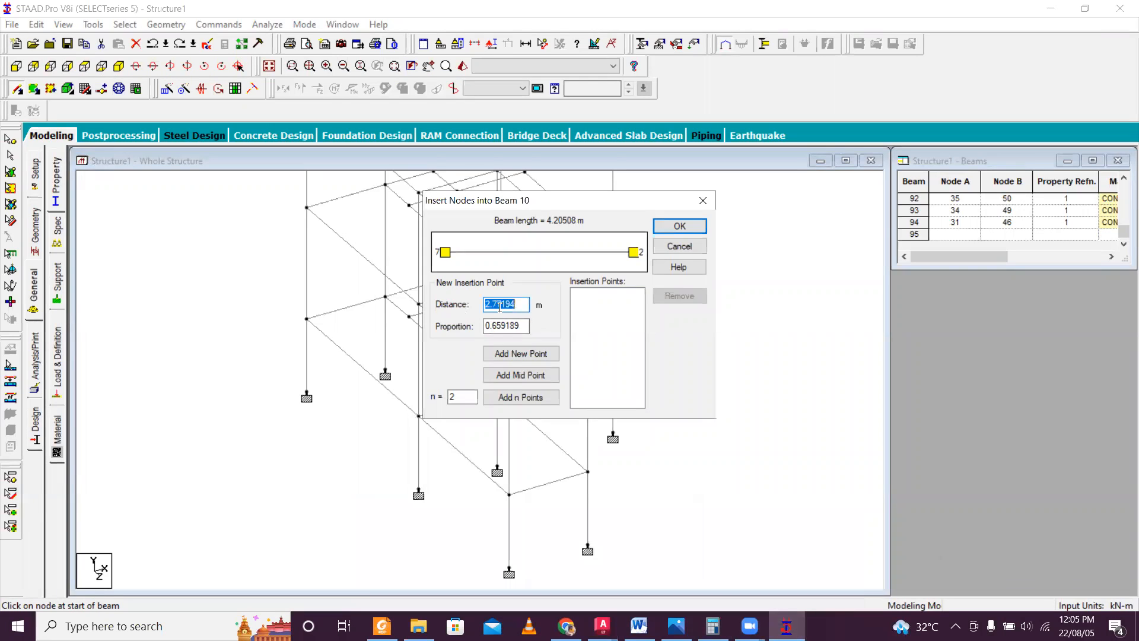
Switch back to STAAD.Pro and insert a node 3.315 m from node 7 in the plinth beam between nodes 7 and 2.
type("3.315")
left_click(537, 355)
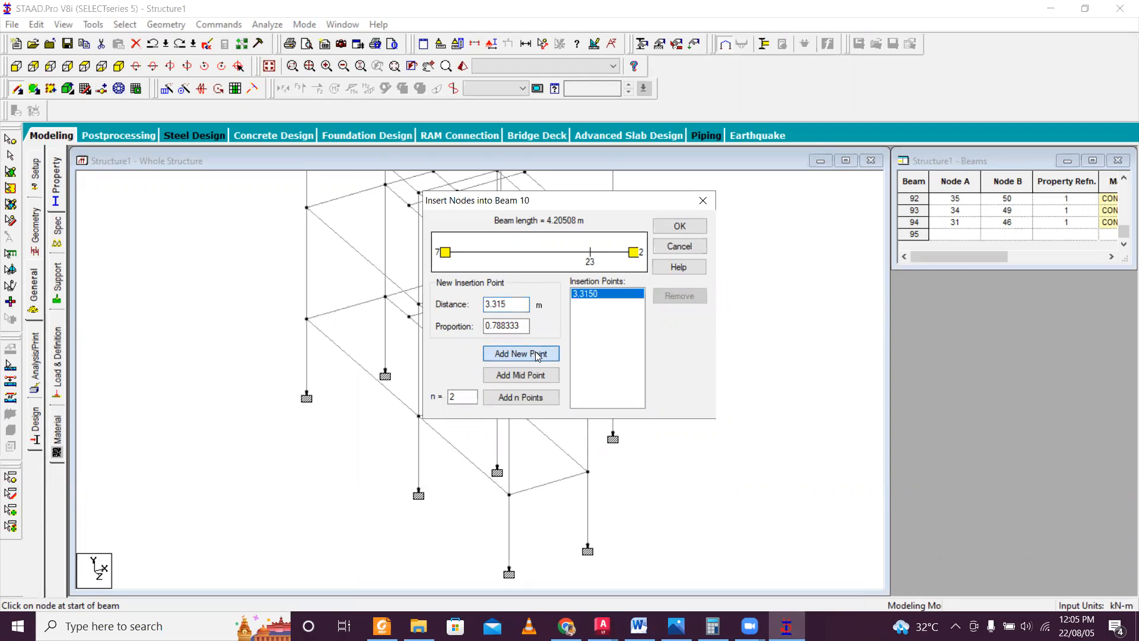
left_click(680, 226)
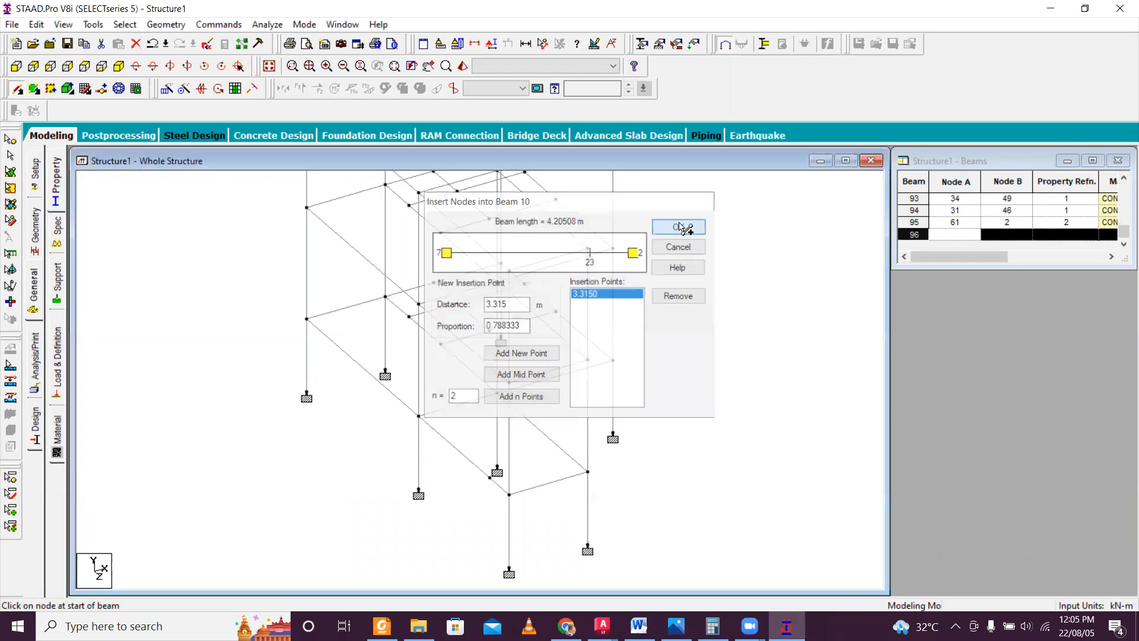
Start a beam at the new node and insert a node about 3.31 m from node 3 in the opposite plinth beam between nodes 3 and 14.
middle_click_drag(484, 513, 459, 413)
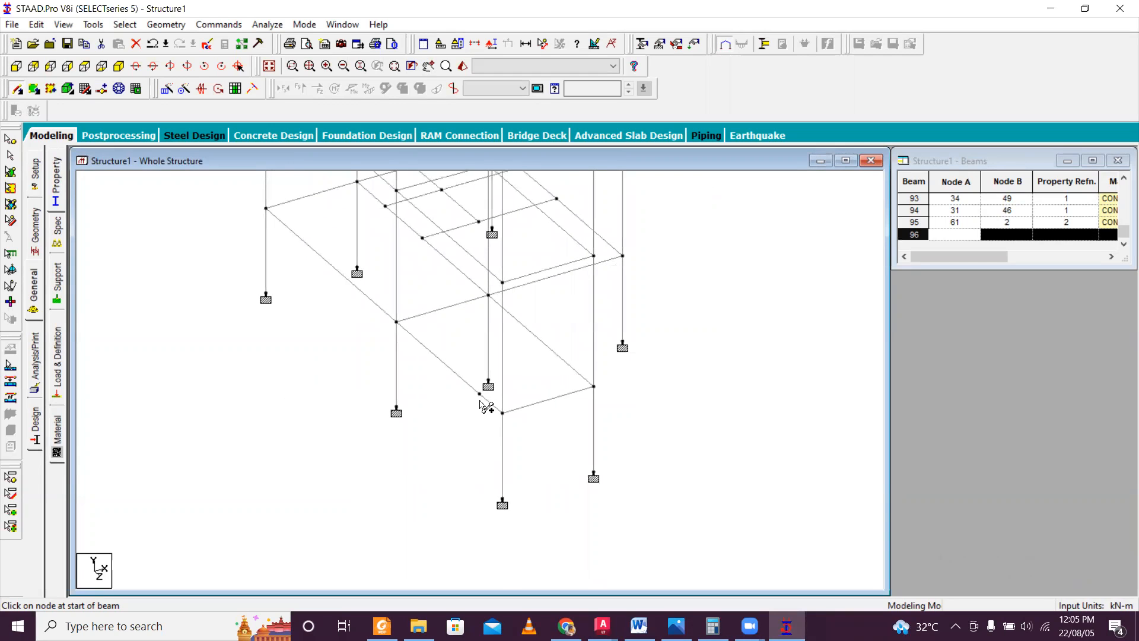
left_click_drag(480, 395, 577, 368)
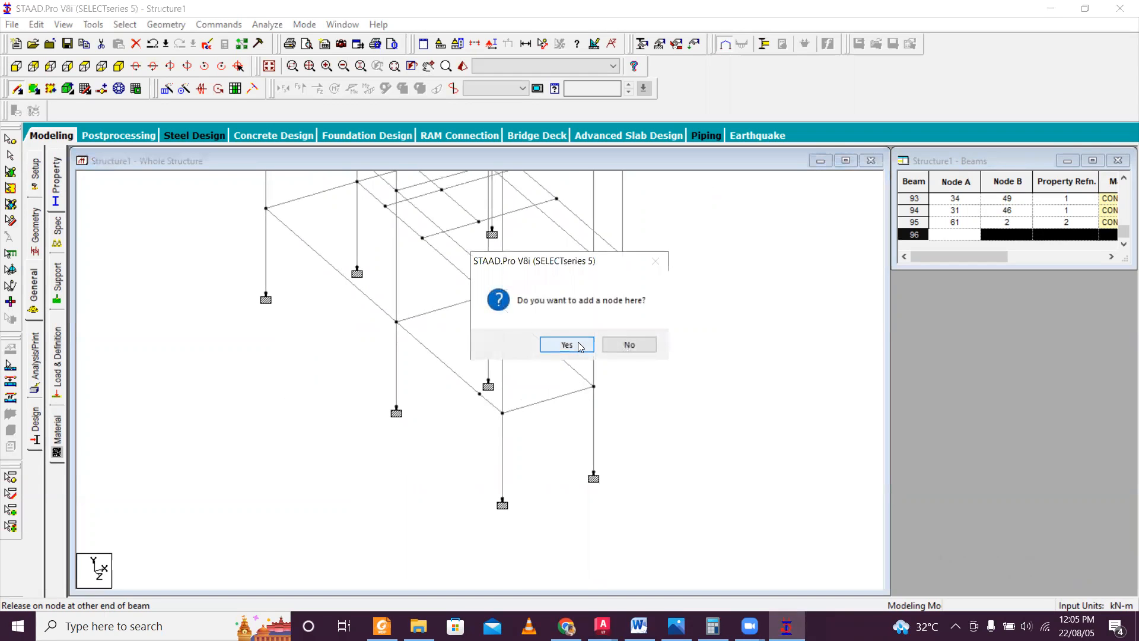
left_click(580, 348)
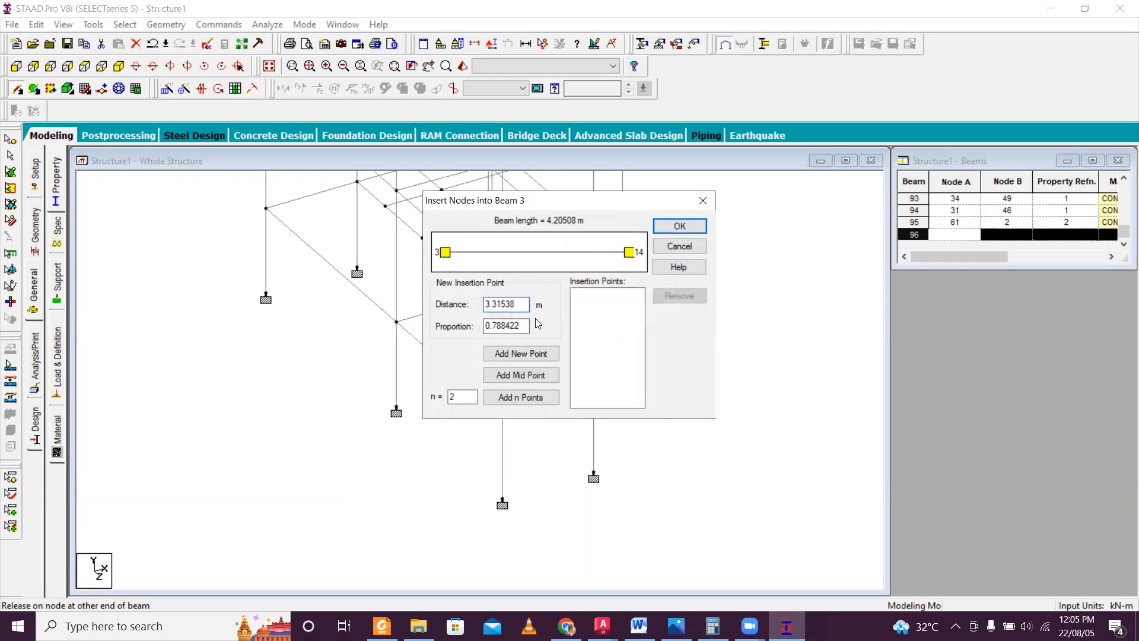
key("BackSpace")
type("5")
left_click(531, 355)
left_click(680, 226)
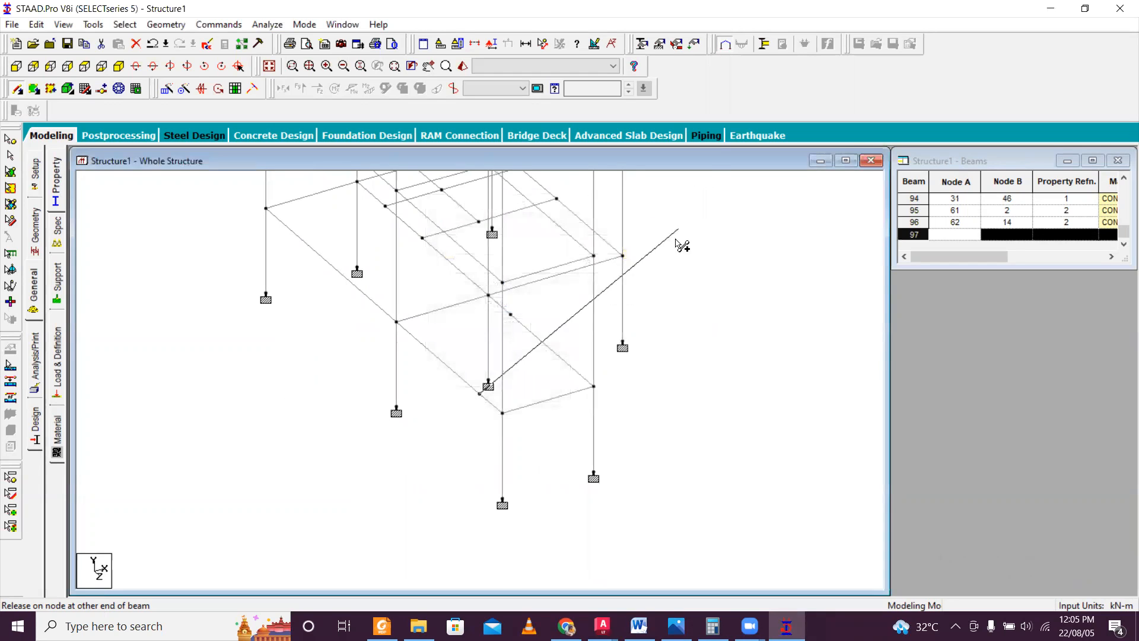
left_click(596, 375)
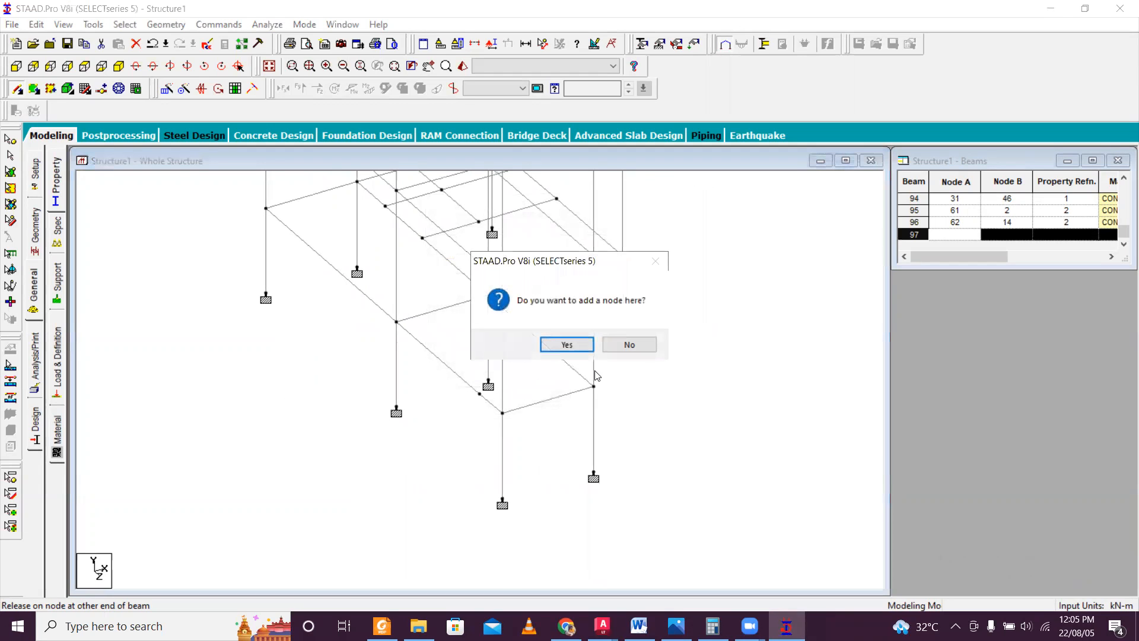
left_click(579, 348)
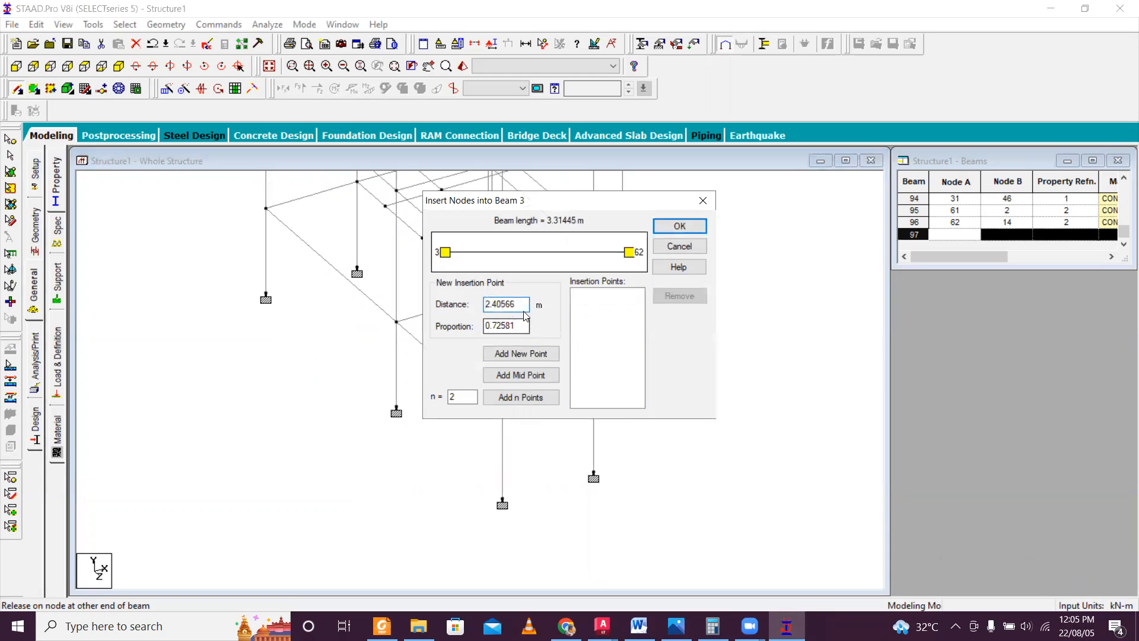
left_click_drag(518, 303, 474, 307)
left_click(703, 200)
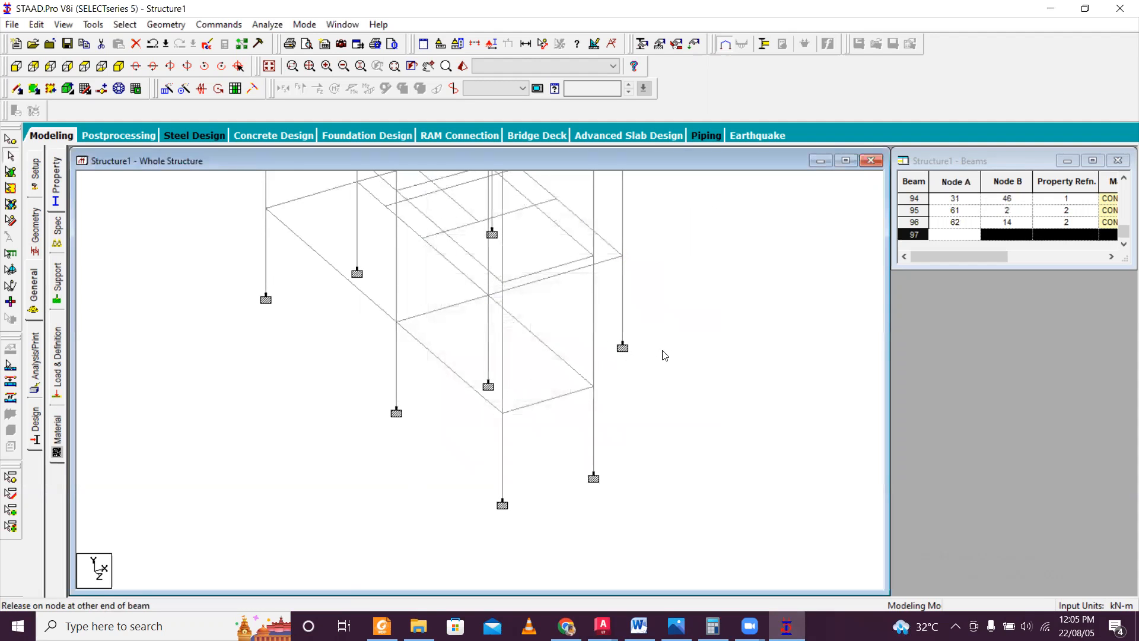
Try deleting the inserted node on the plinth beam between nodes 7 and 2 together with its connected beams, and undo the deletion.
left_click(10, 144)
left_click(479, 394)
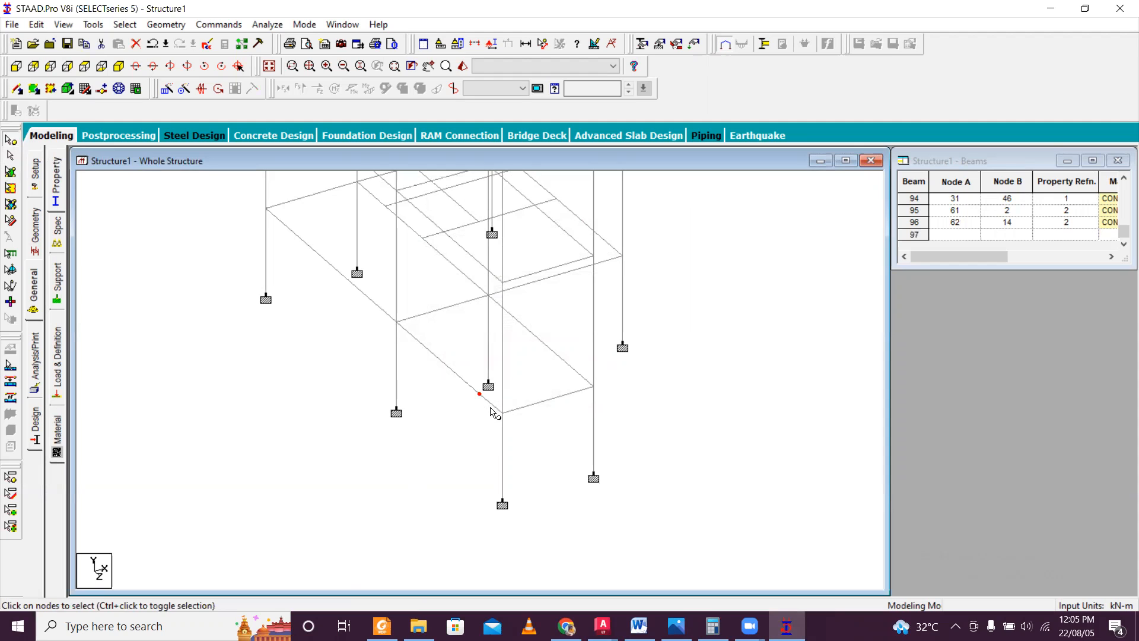
key("Delete")
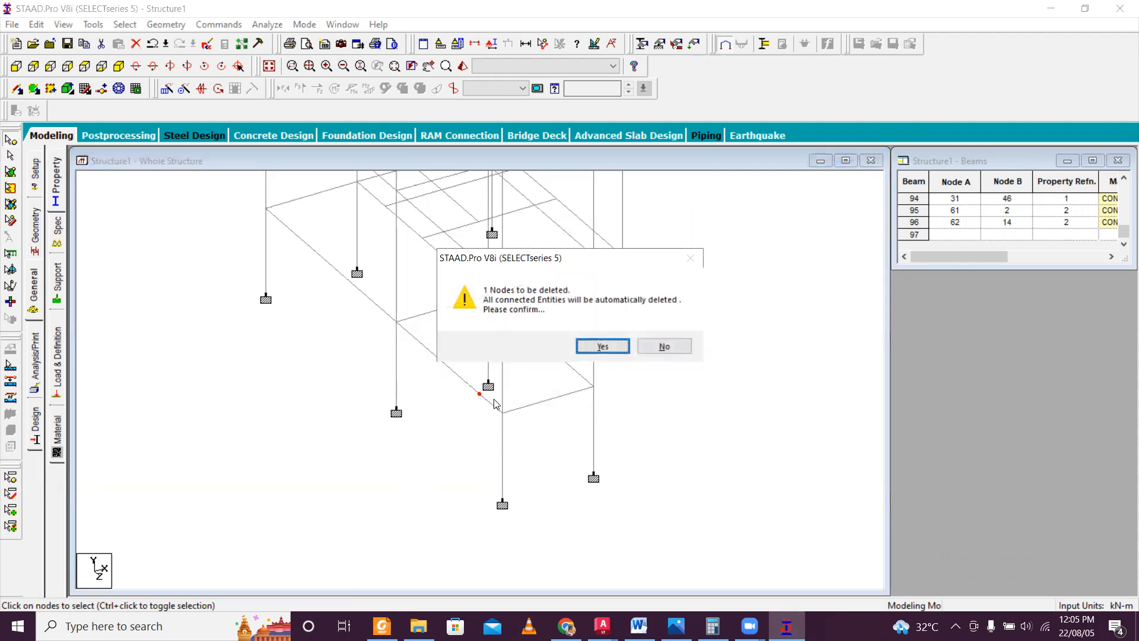
left_click(605, 347)
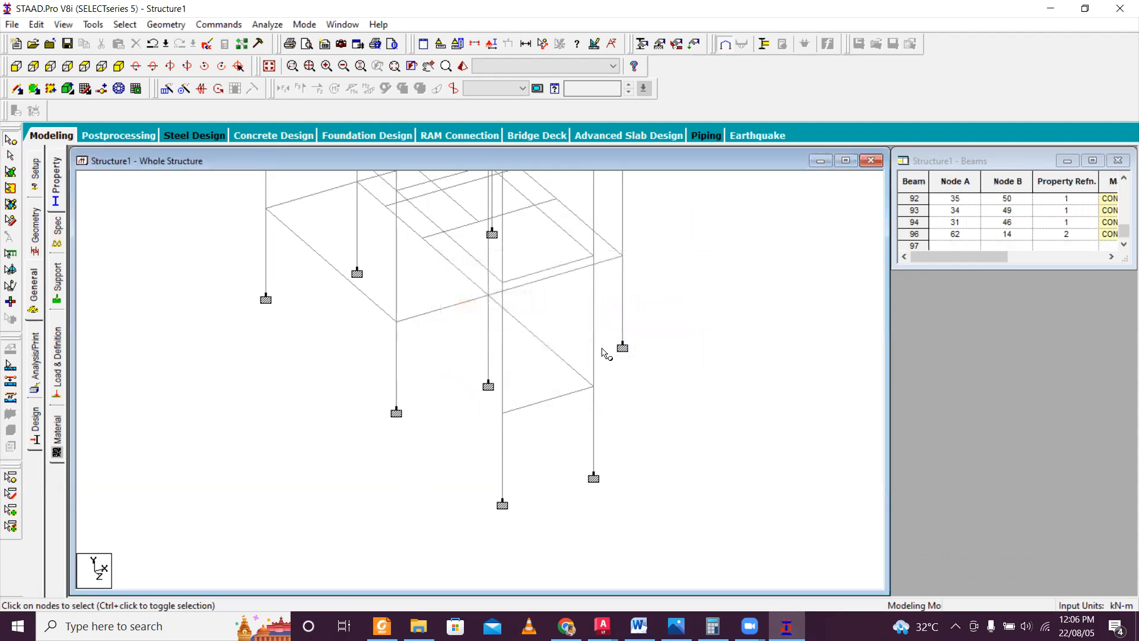
key("space")
key("ctrl+z")
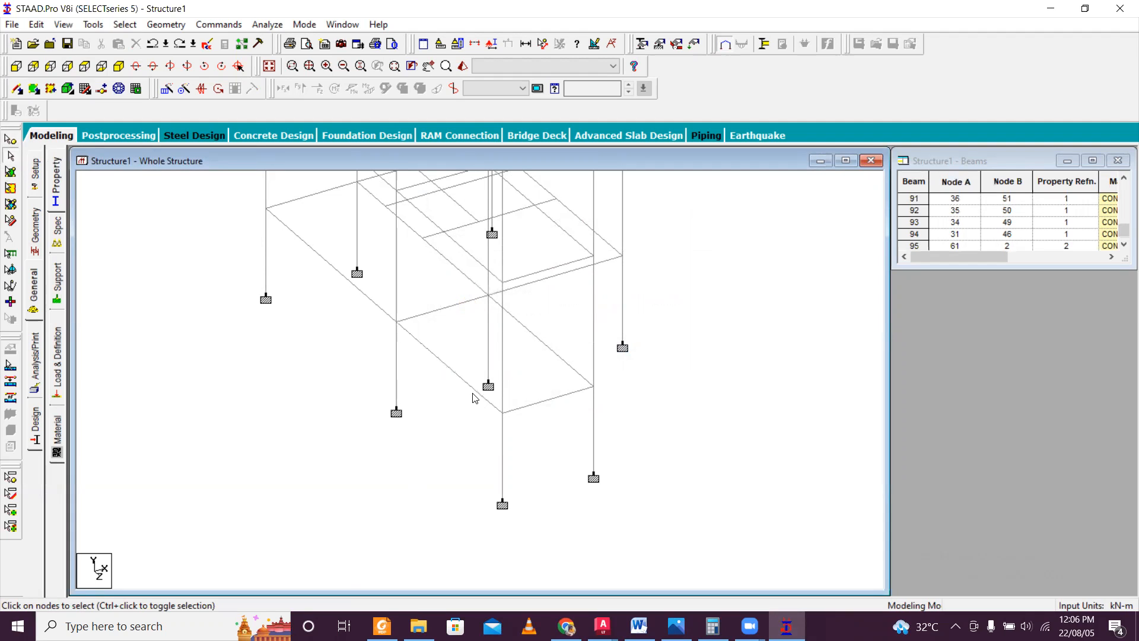
Select the inserted node on the plinth beam between nodes 7 and 2 and decline the auto save.
left_click(10, 139)
left_click(479, 393)
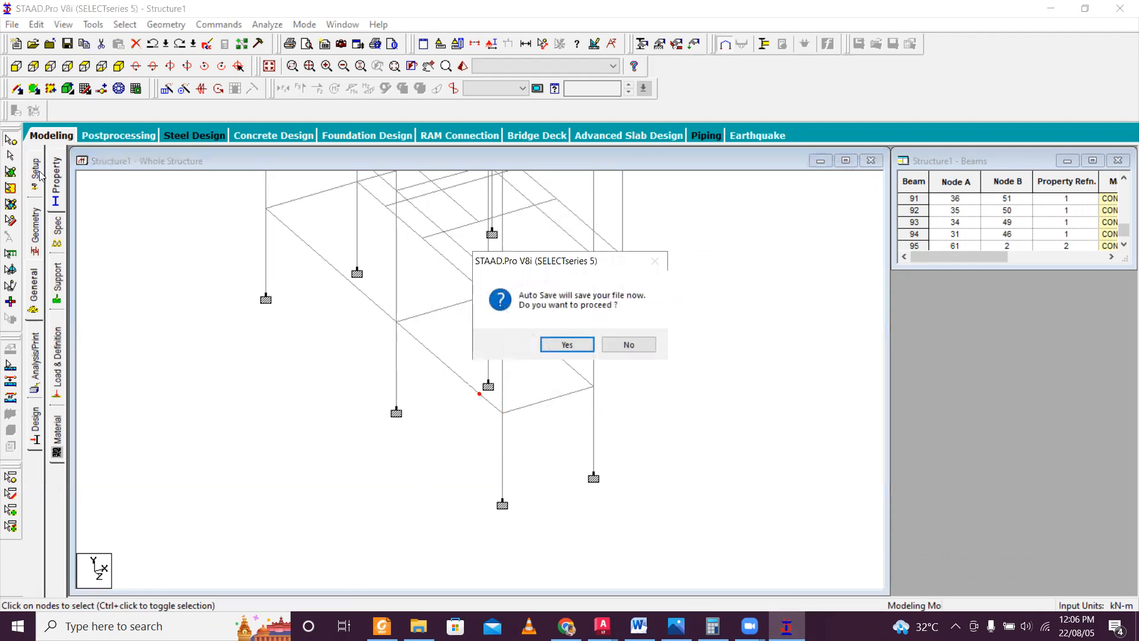
left_click(642, 345)
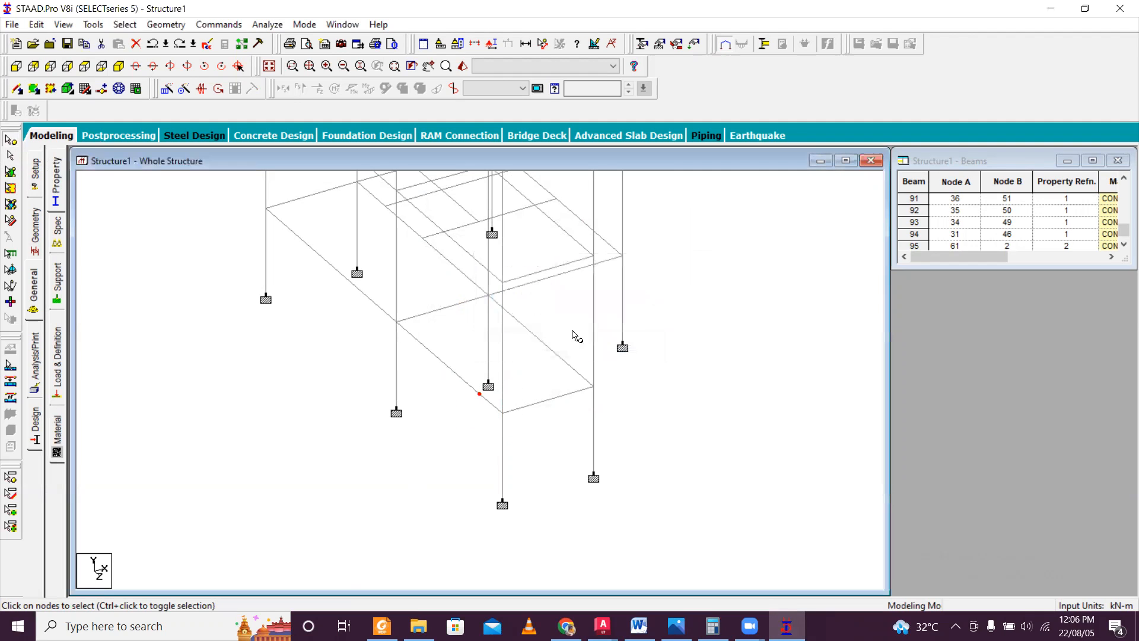
Try to insert a node 3.315 m from node 3 in the plinth beam between node 3 and the inserted node 62.
left_click(18, 88)
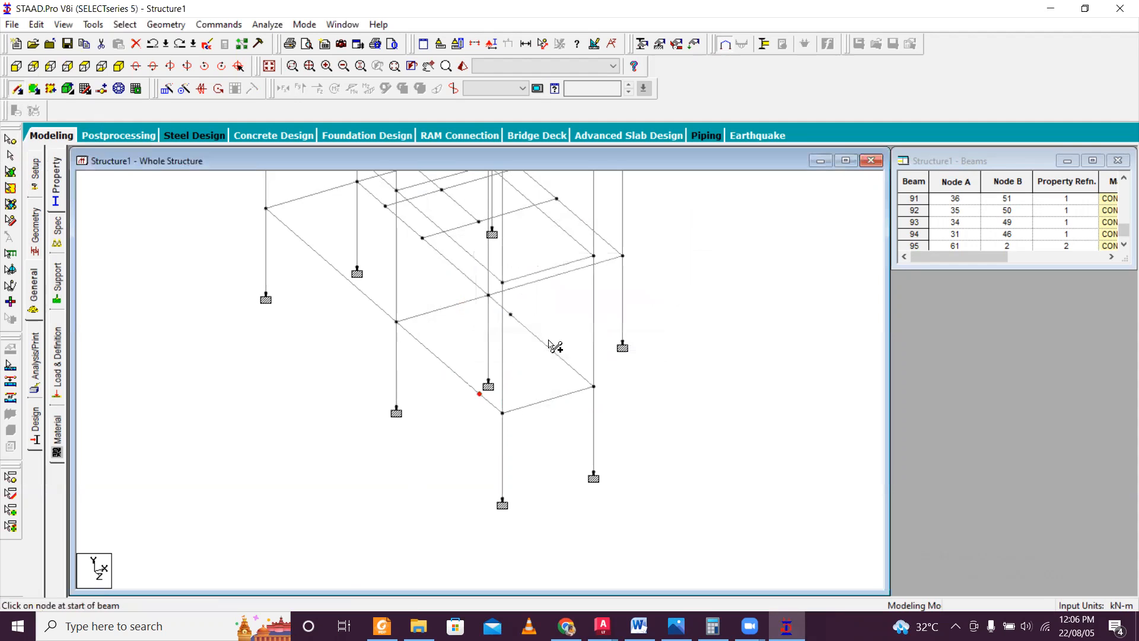
left_click(571, 368)
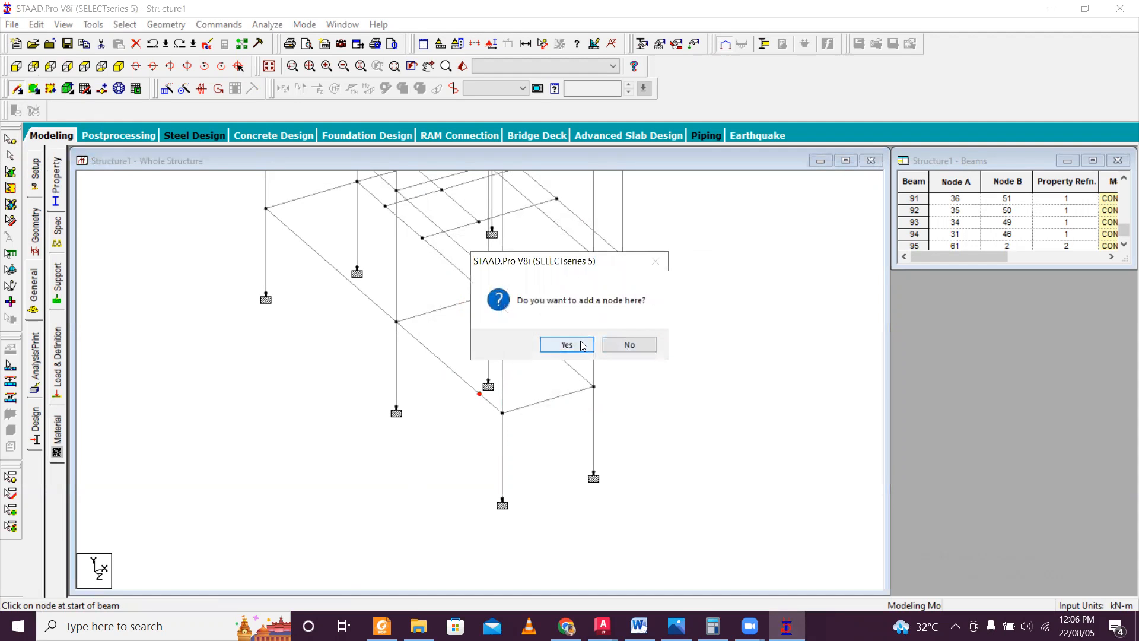
left_click(566, 344)
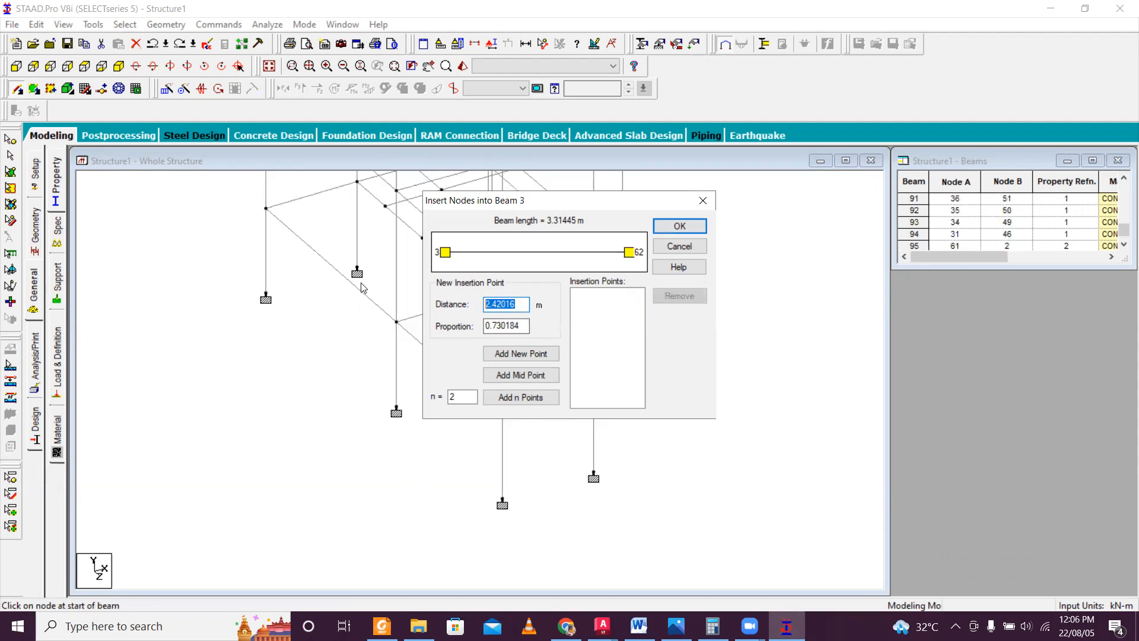
type("3.315")
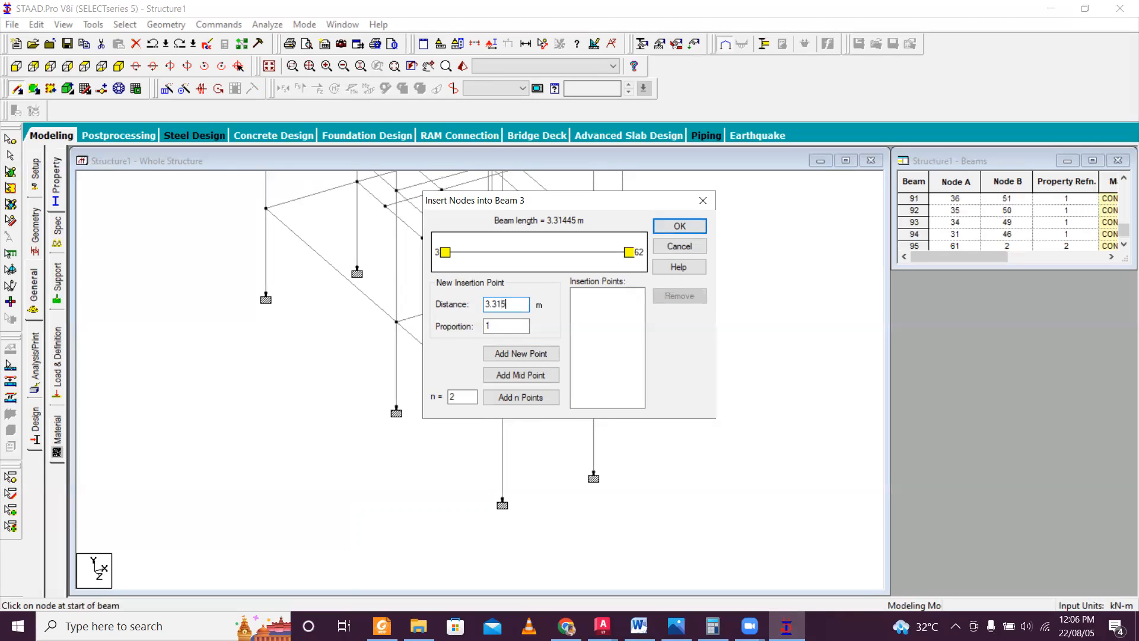
left_click(522, 354)
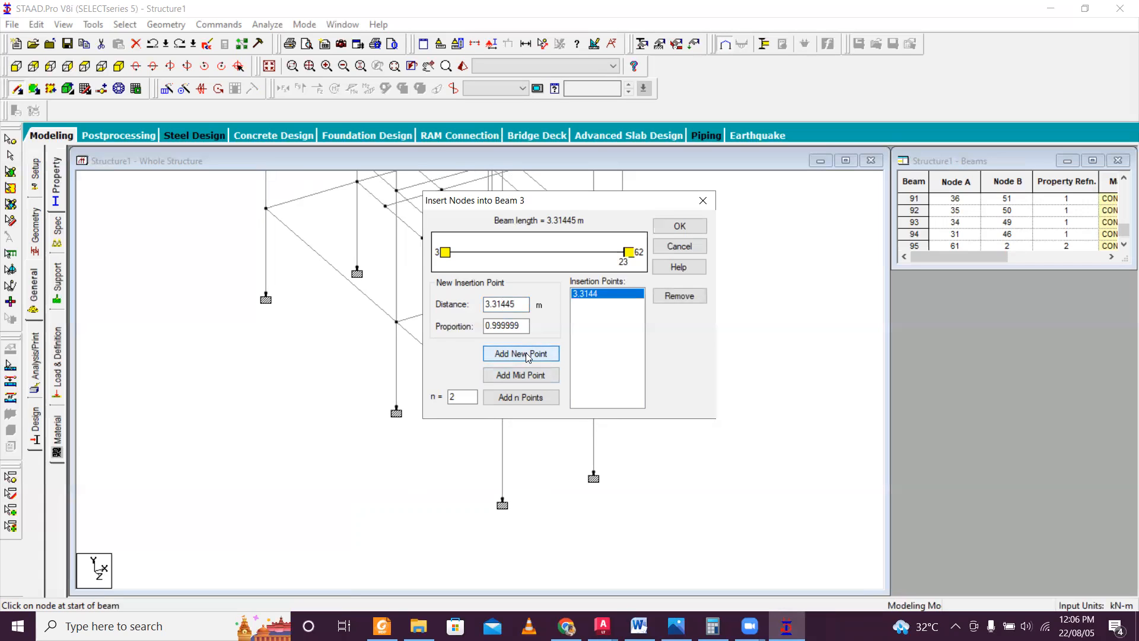
left_click(675, 227)
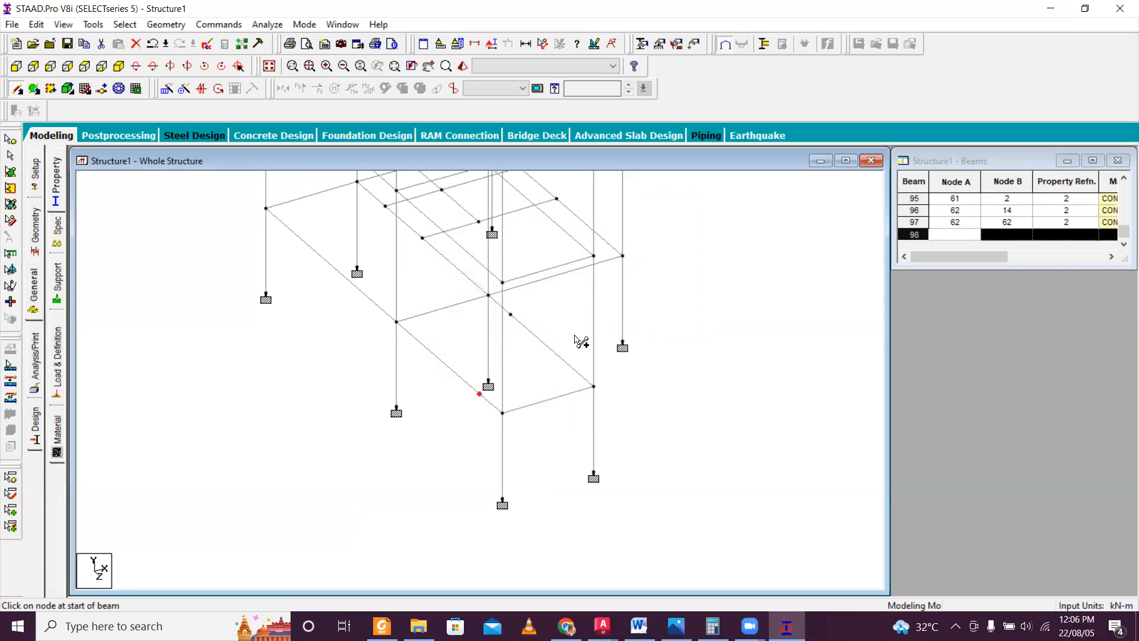
Undo the node insertions on the plinth beam between nodes 3 and 14, check the staircase drawing in AutoCAD, and return to STAAD.Pro.
key("ctrl+z")
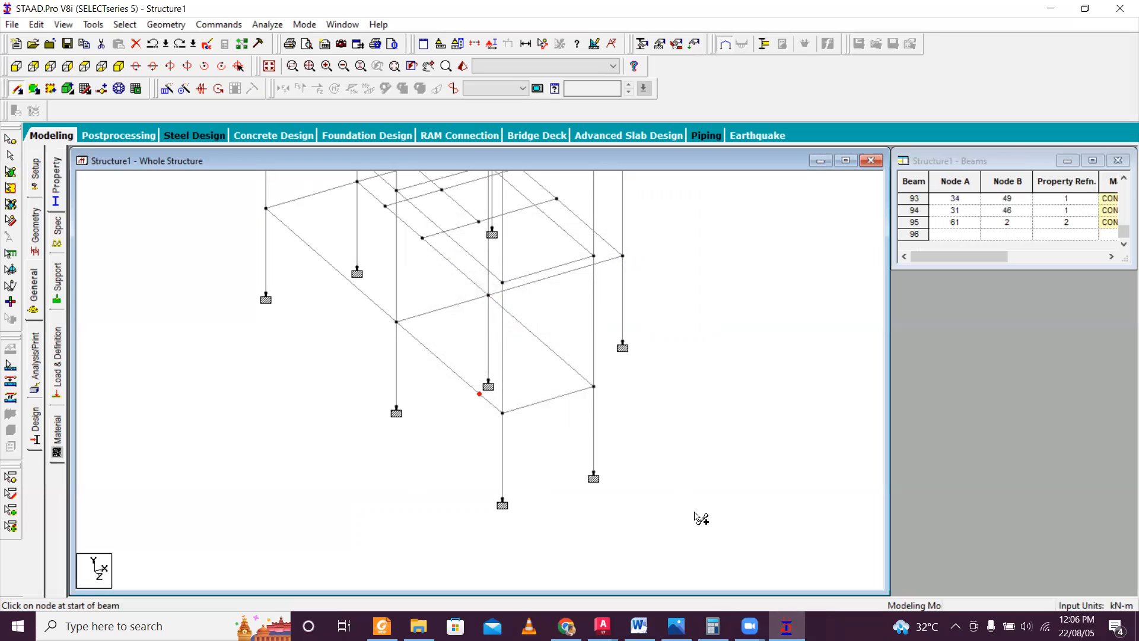
left_click(603, 626)
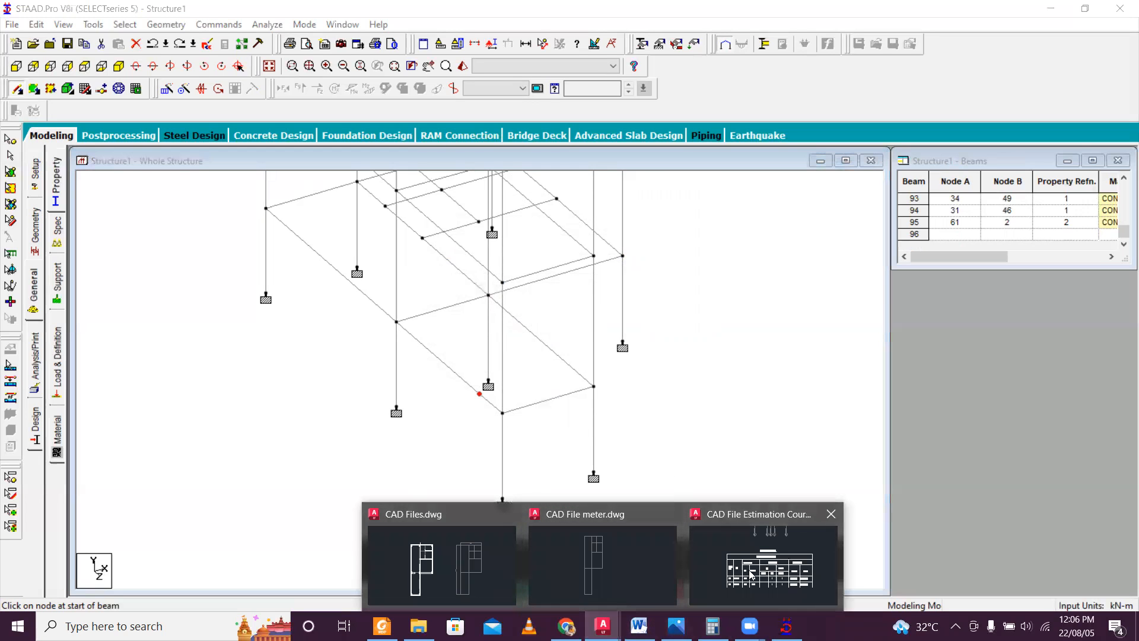
left_click(769, 575)
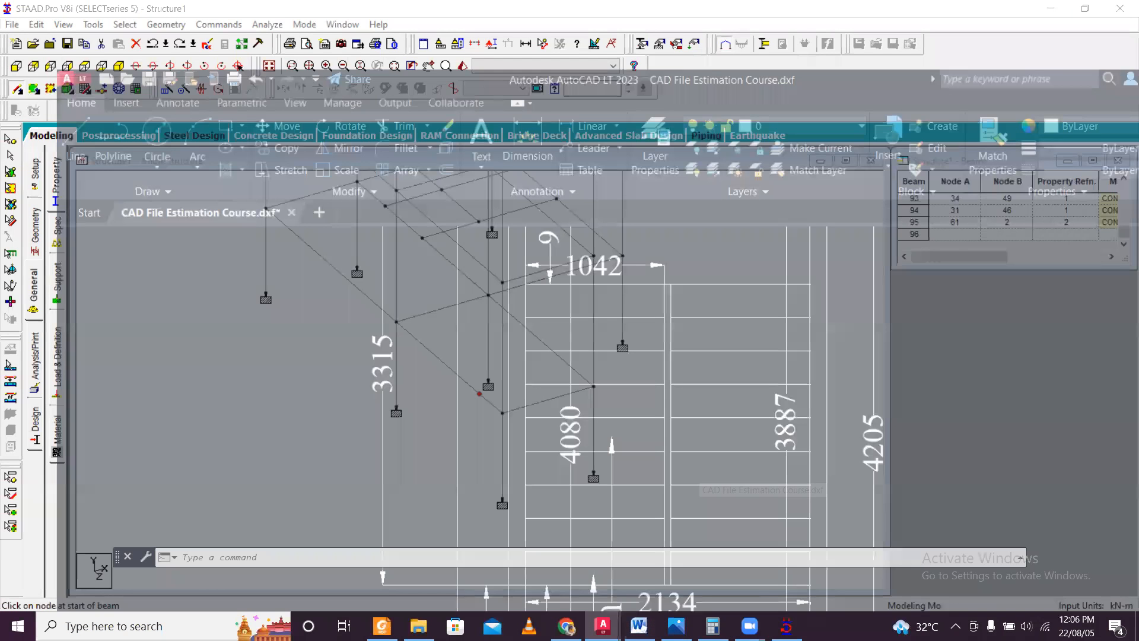
left_click(787, 625)
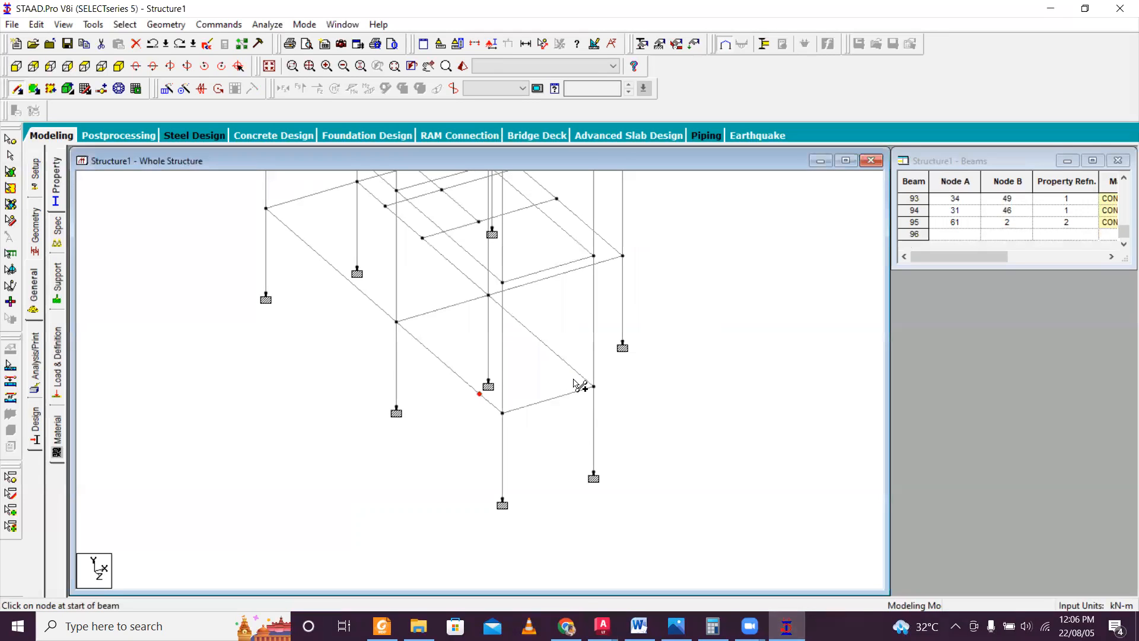
Insert a node 0.89 m from node 3 in the plinth beam between nodes 3 and 14.
left_click(16, 92)
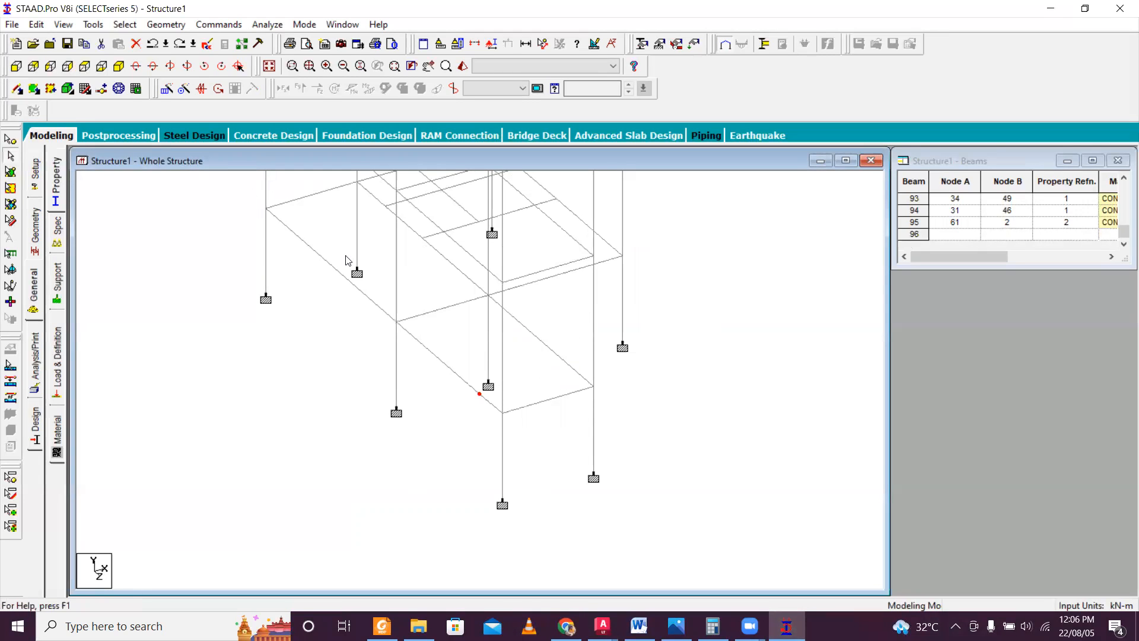
left_click(16, 90)
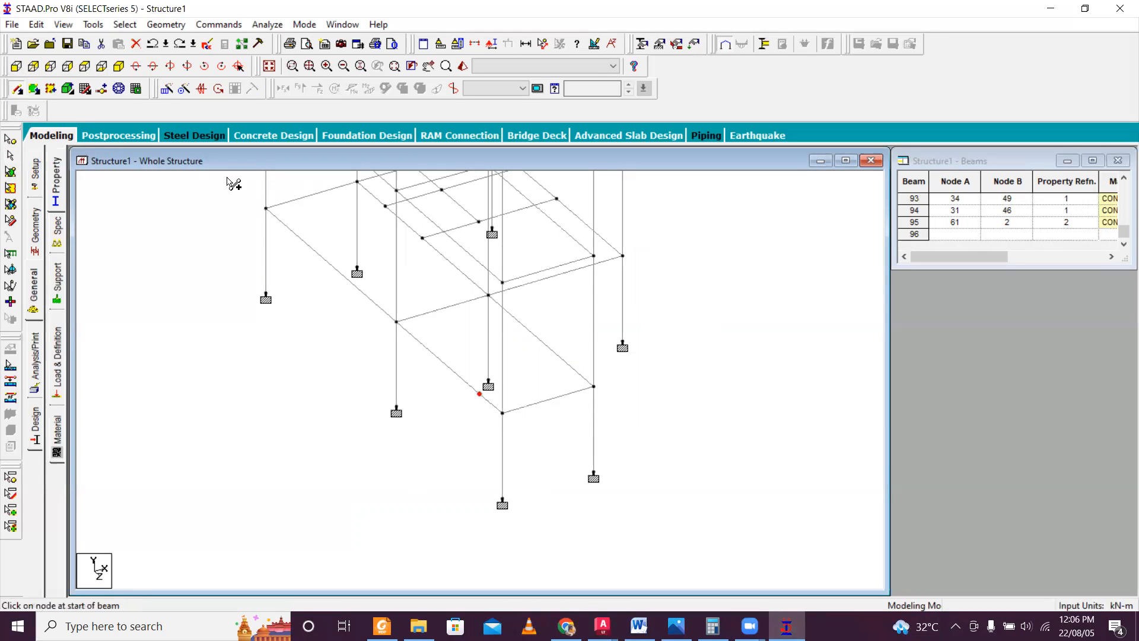
left_click(570, 370)
left_click(583, 344)
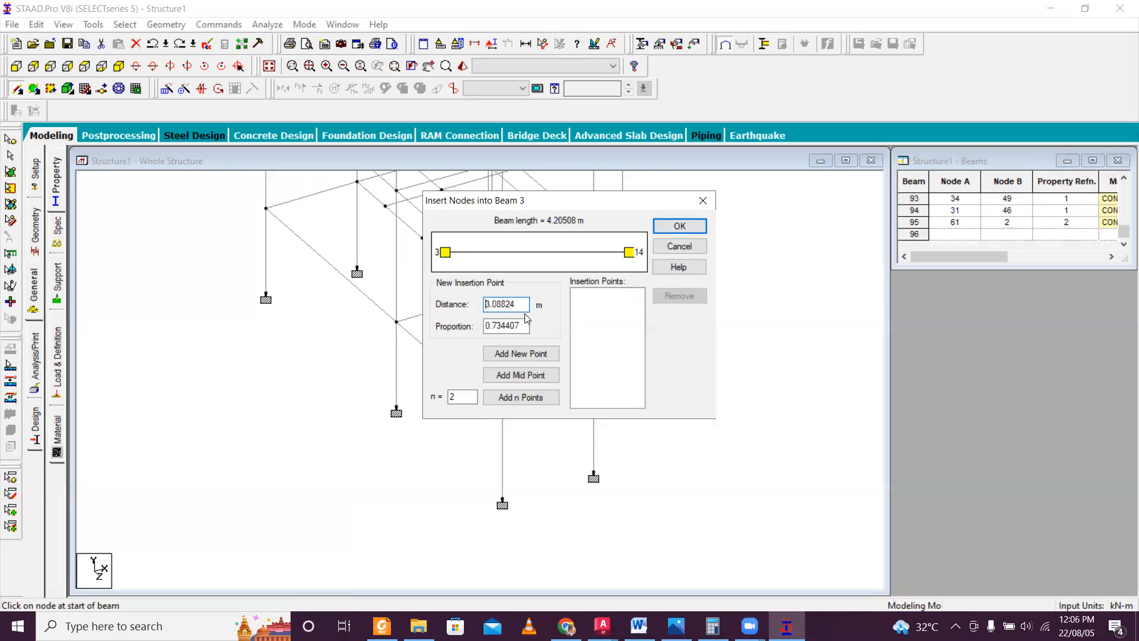
key("shift+Home")
type("0.89")
left_click(521, 353)
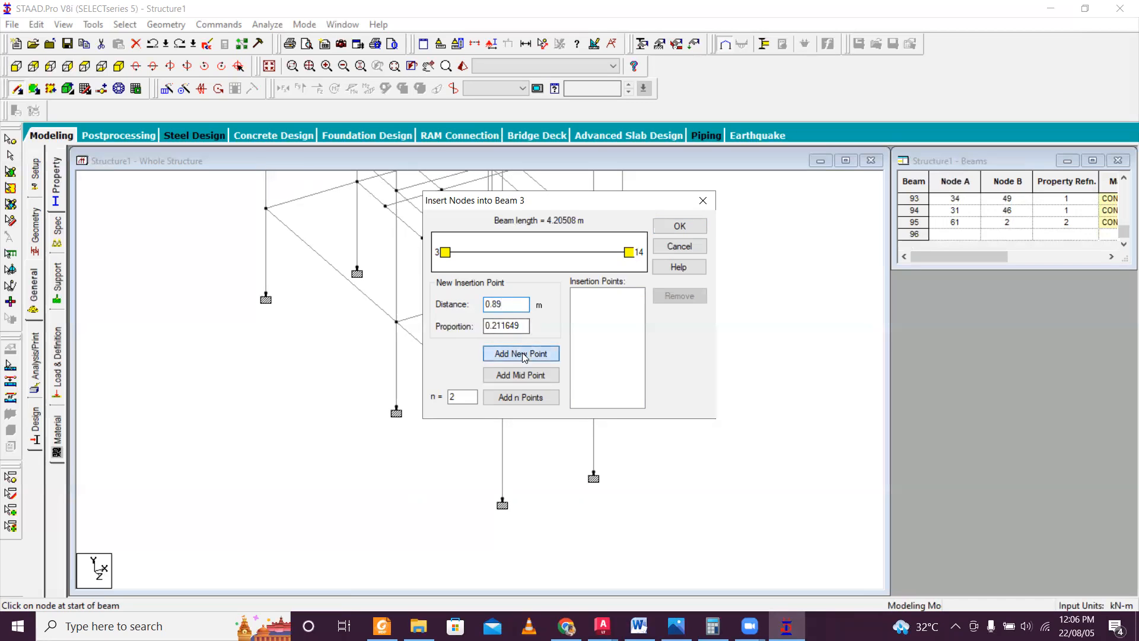
left_click(679, 226)
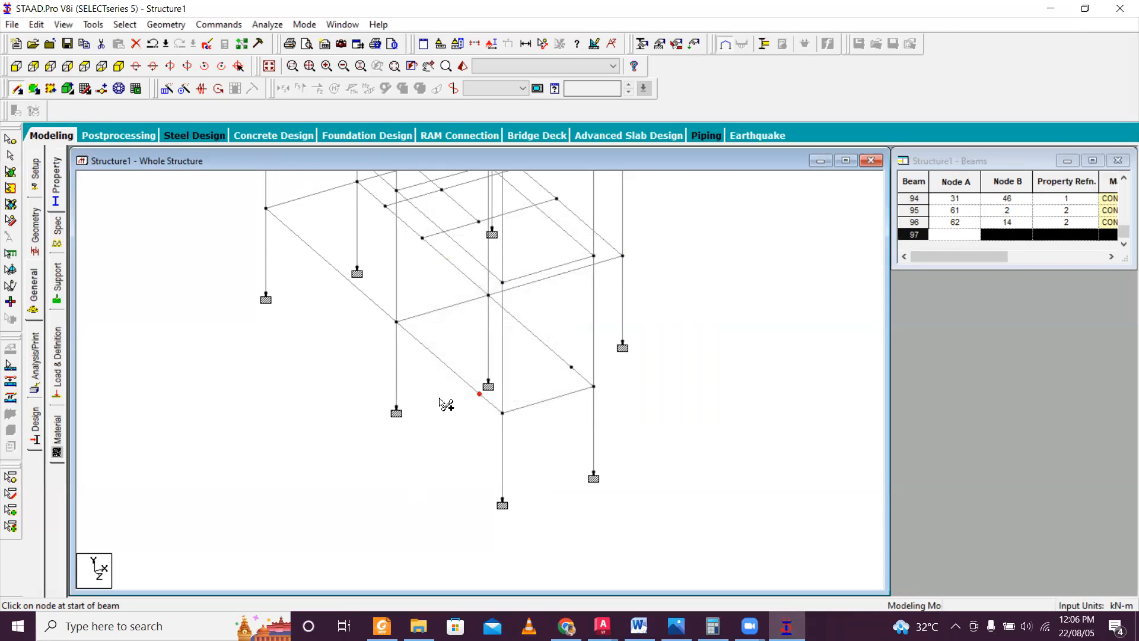
Connect the two inserted plinth-level nodes 61 and 62 with a cross beam.
left_click_drag(480, 393, 571, 366)
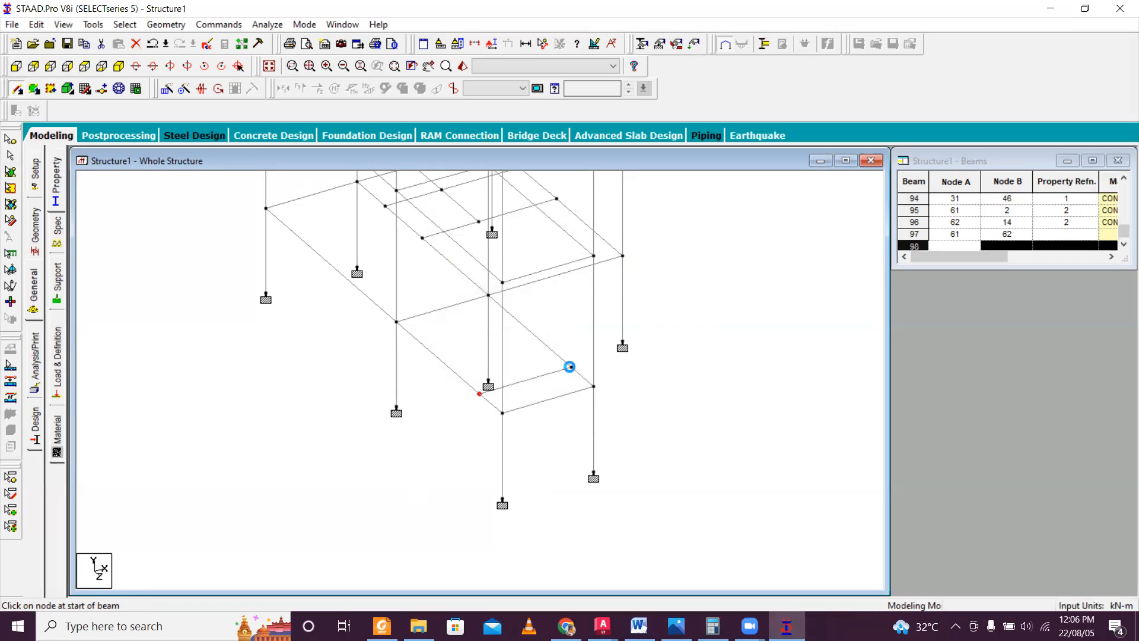
key("Left")
key("Left")
key("Left")
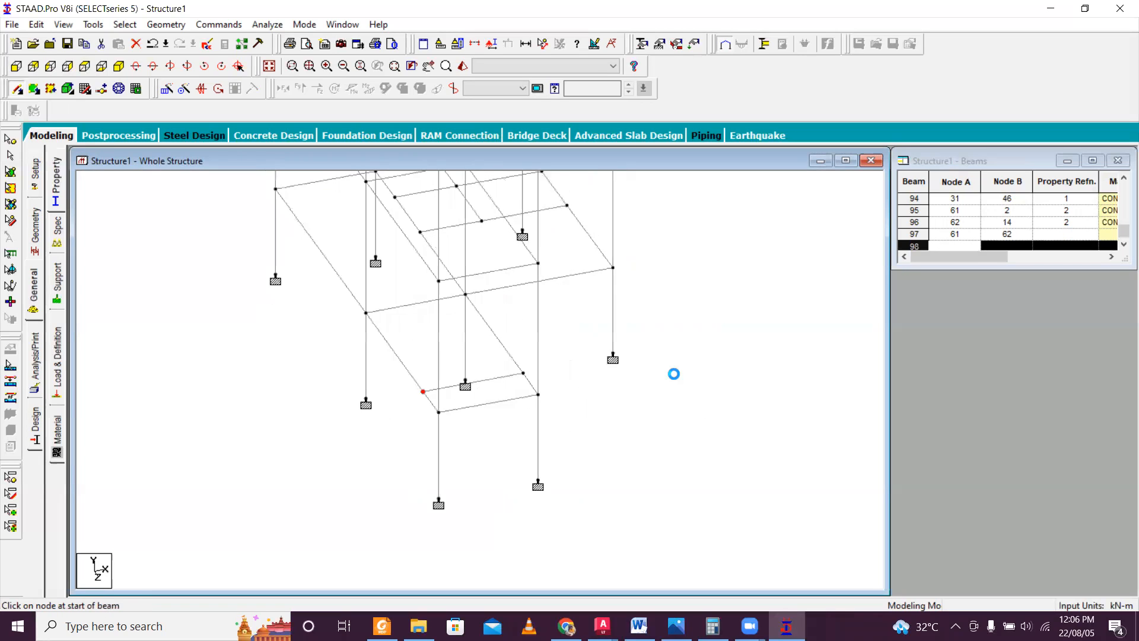
key("Right")
key("Right")
key("Right")
key("Right")
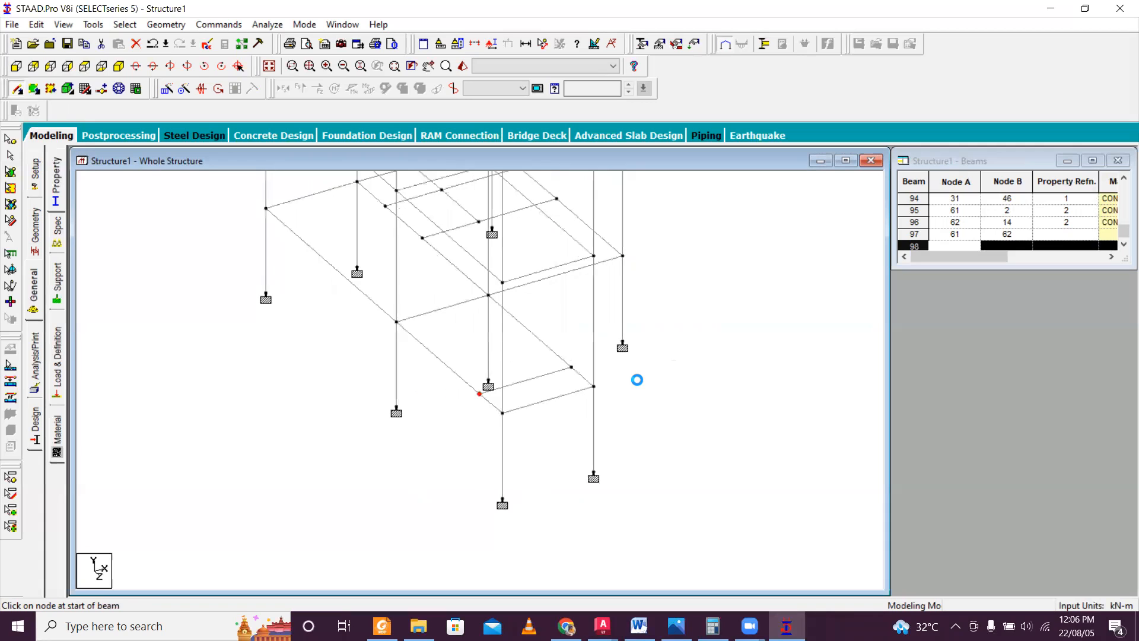
Insert a midpoint node at 1.5 m in the column between nodes 7 and 37.
middle_click_drag(475, 324, 509, 389)
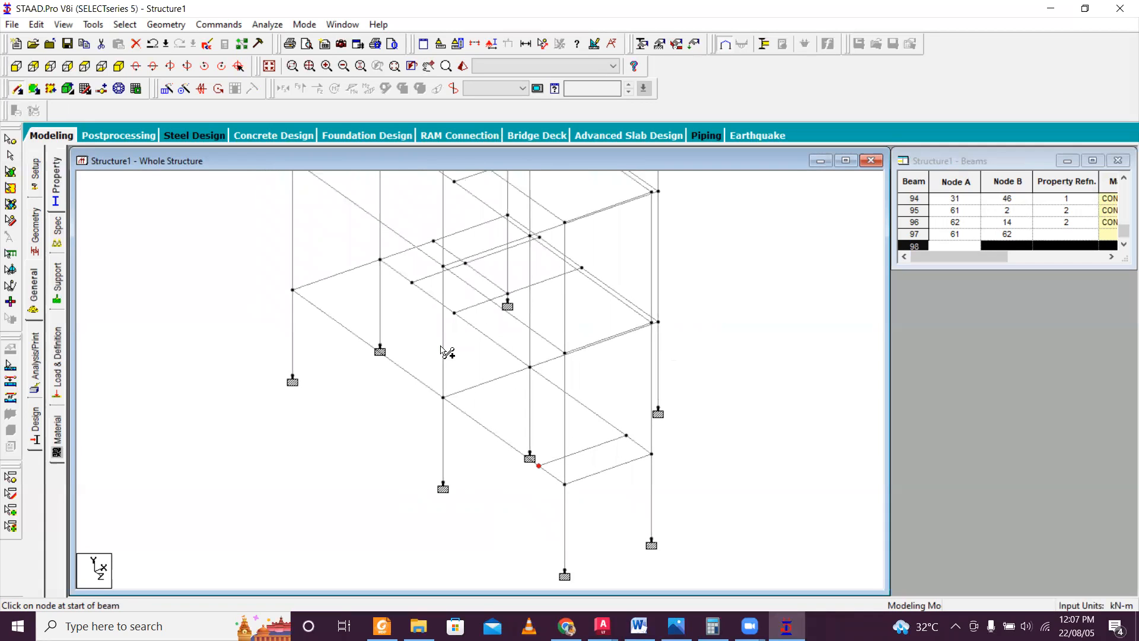
left_click(444, 341)
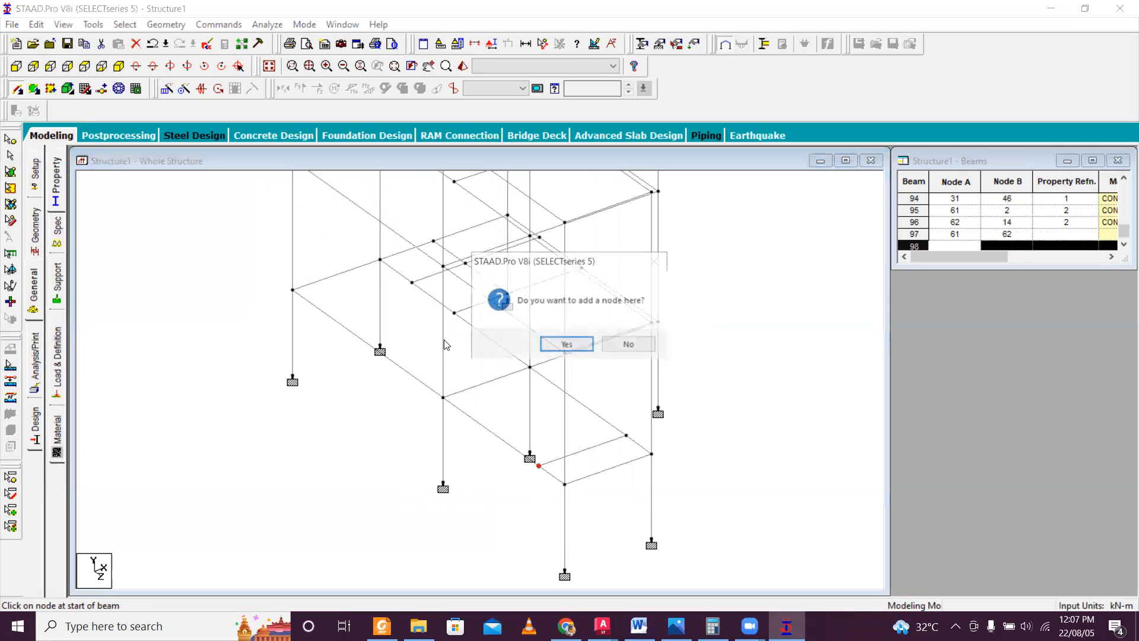
left_click(550, 345)
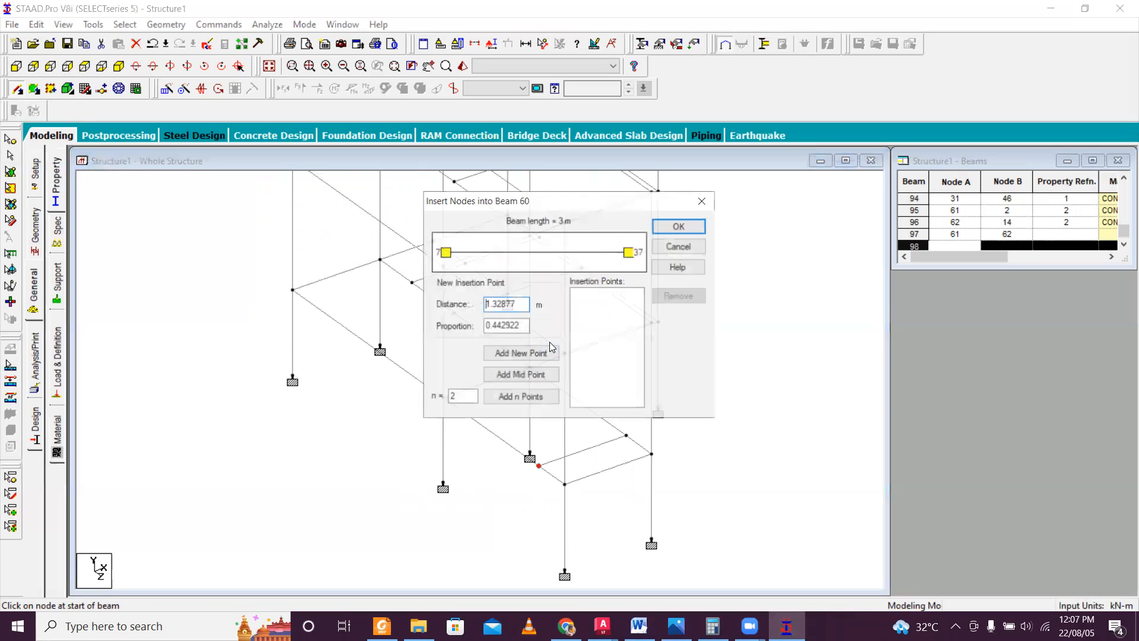
double_click(514, 303)
type("1")
key("BackSpace")
left_click(535, 374)
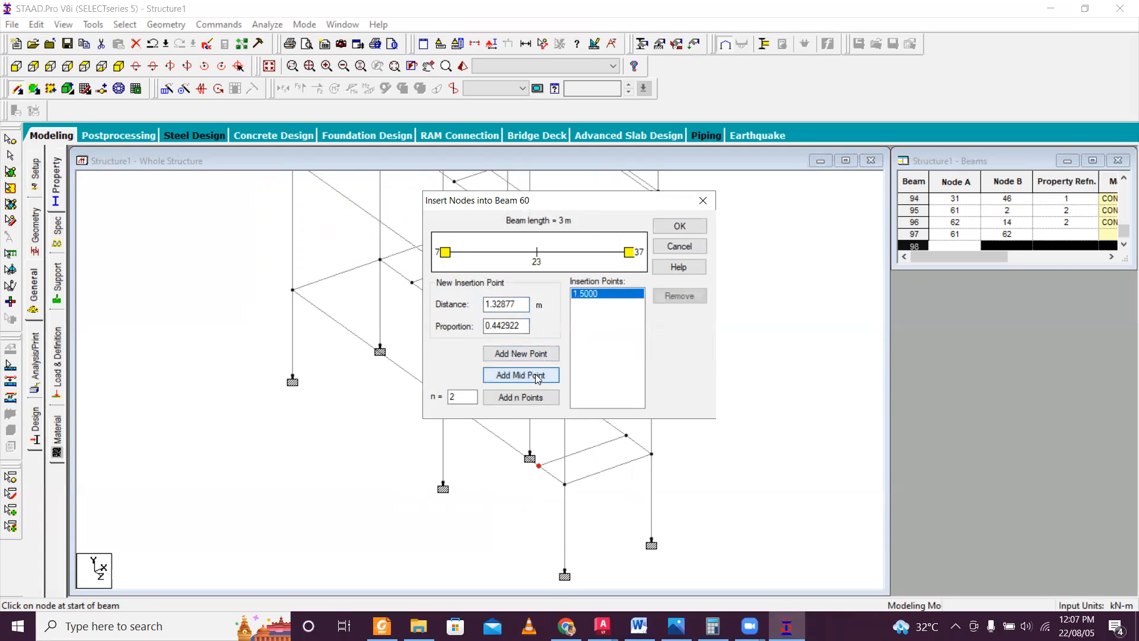
left_click(680, 226)
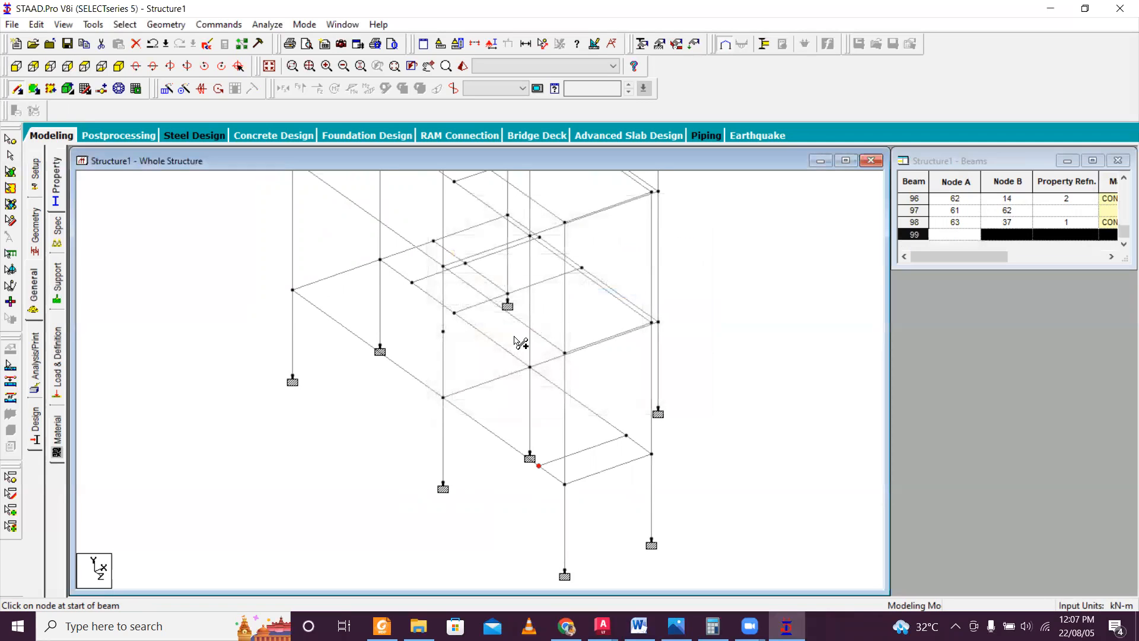
Insert a midpoint node in the adjacent column below node 44 and connect the two column midpoints with a landing beam.
left_click(531, 309)
left_click(565, 340)
left_click(521, 375)
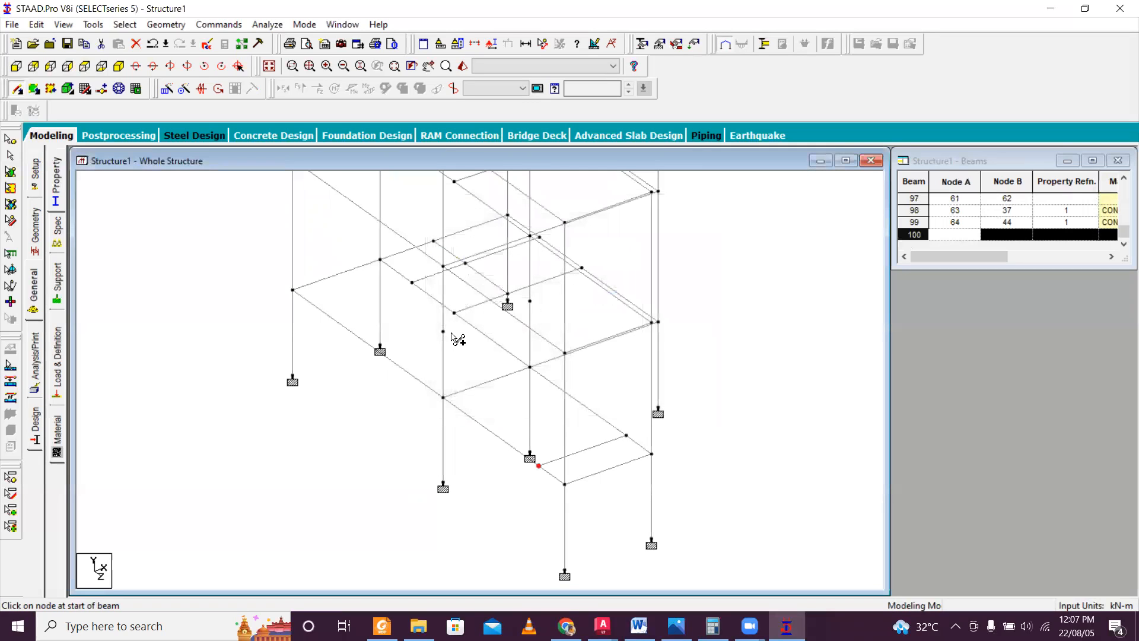
left_click(444, 331)
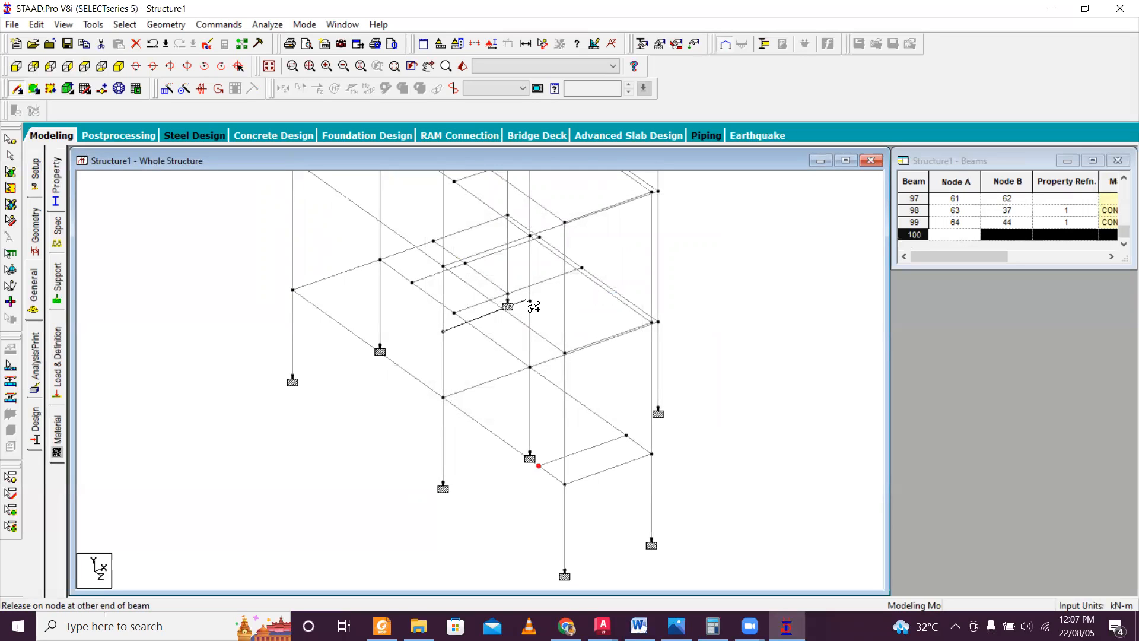
left_click(530, 300)
scroll(441, 350, "up", 3)
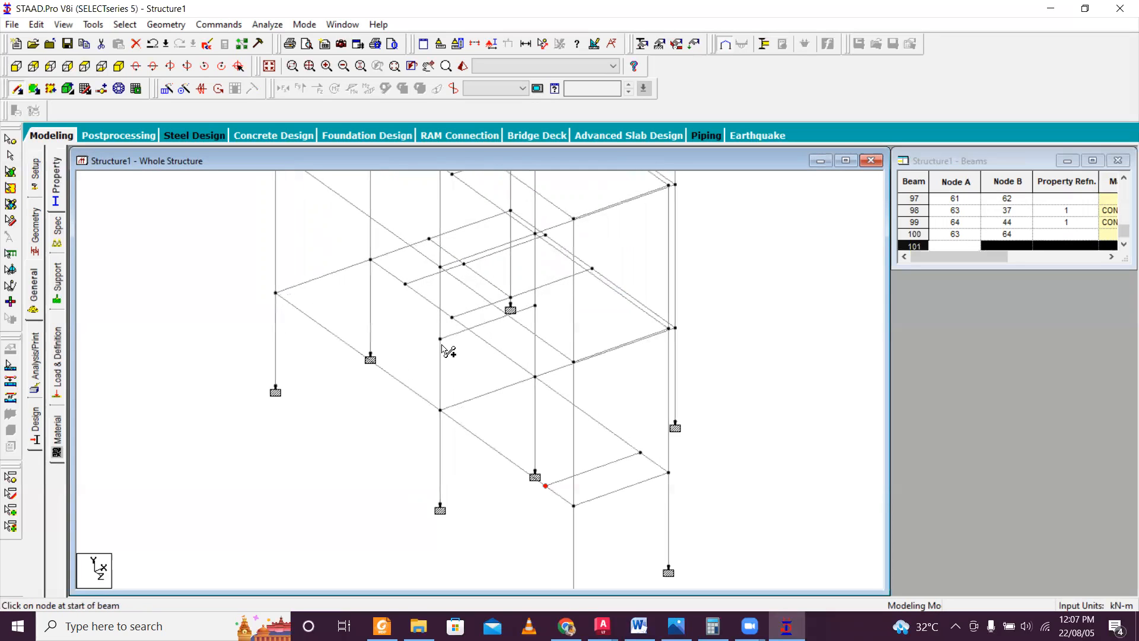
scroll(442, 346, "up", 1)
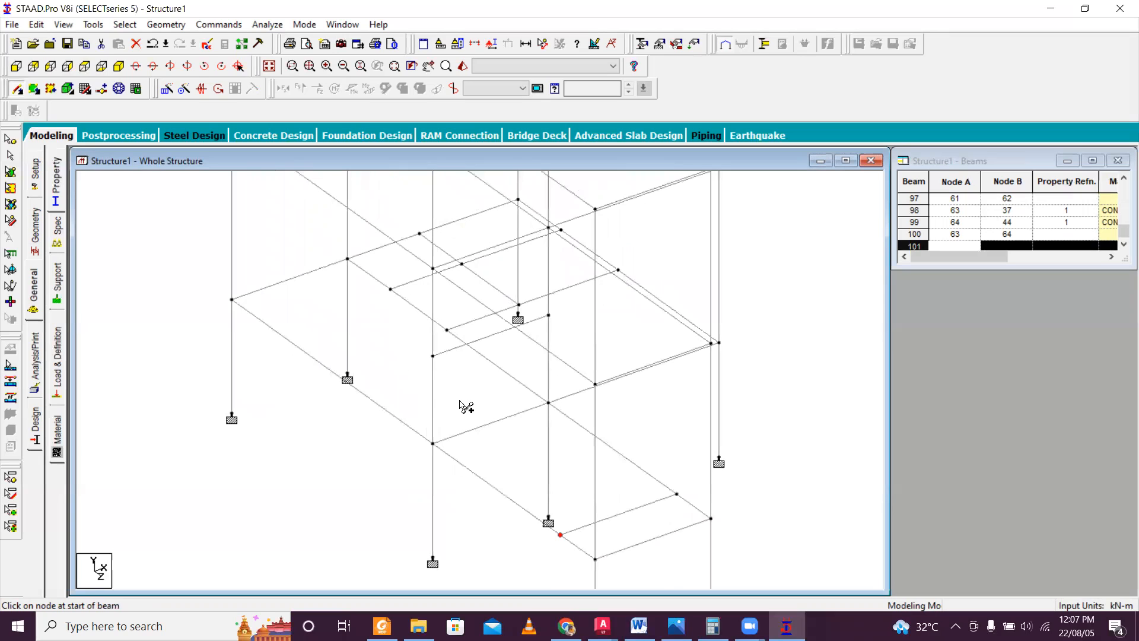
scroll(470, 394, "down", 4)
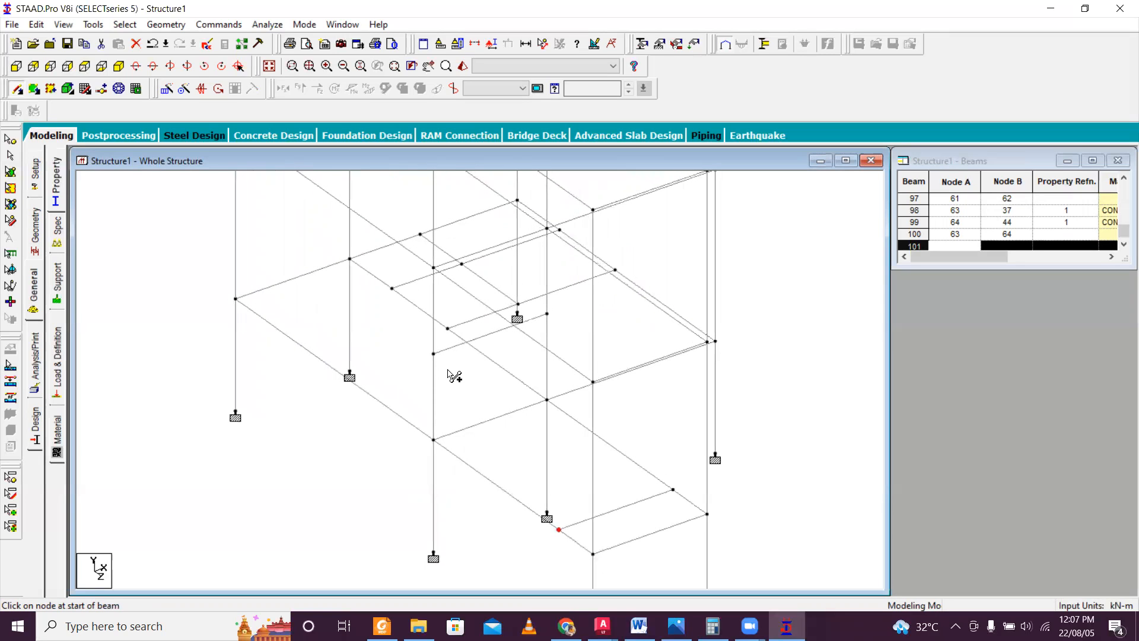
left_click(882, 606)
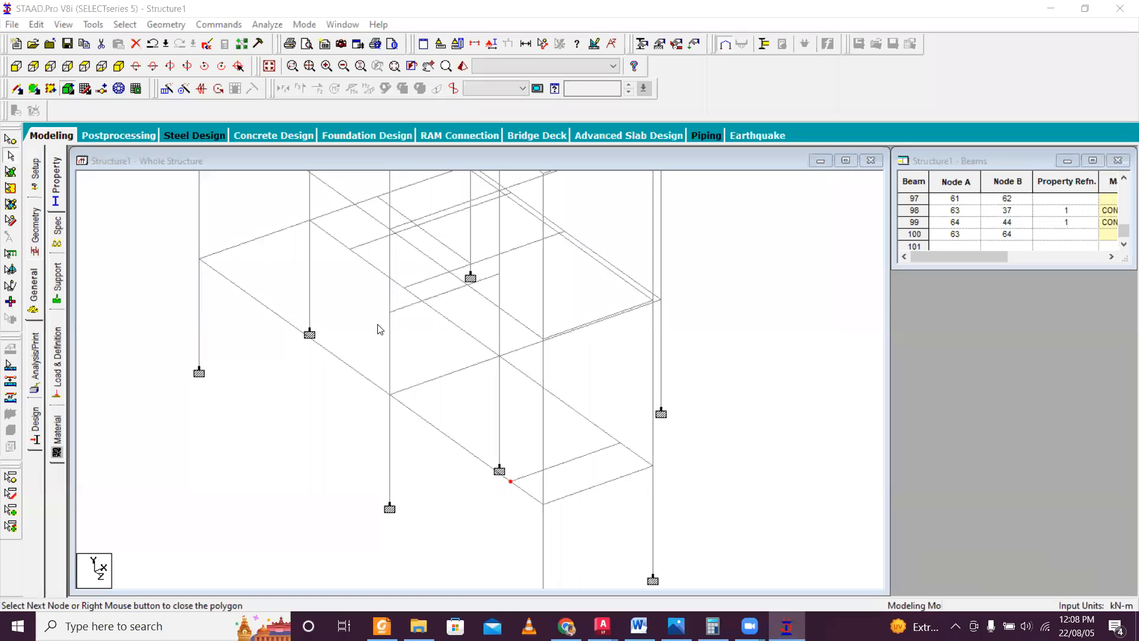
scroll(390, 312, "up", 2)
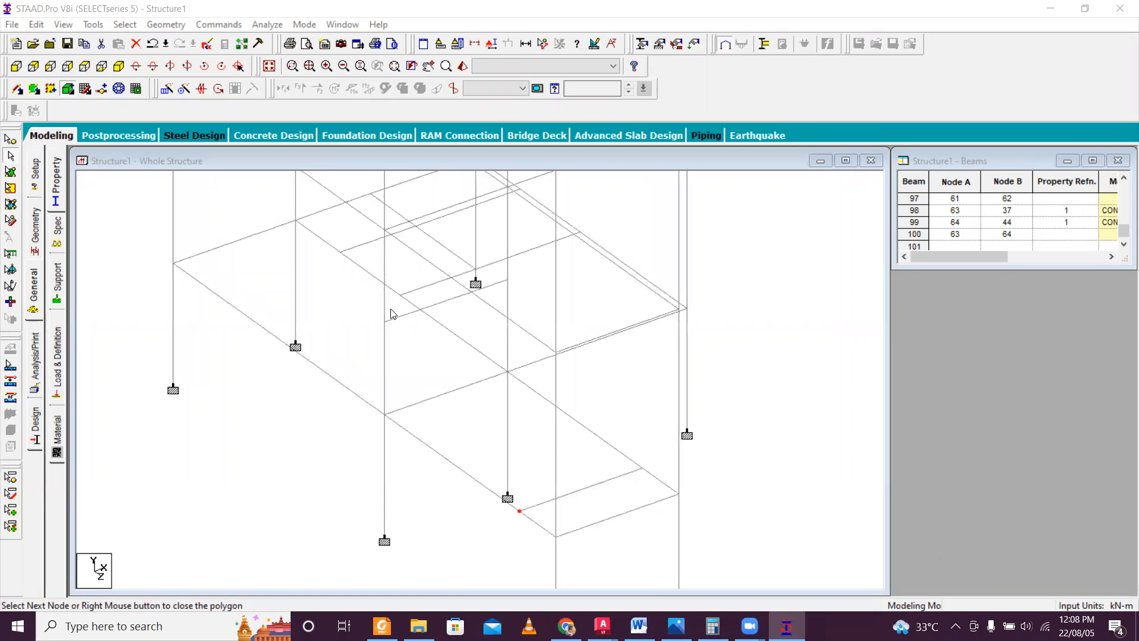
Insert a midpoint node at 1.5 m in the corner column between nodes 2 and 32.
left_click(20, 89)
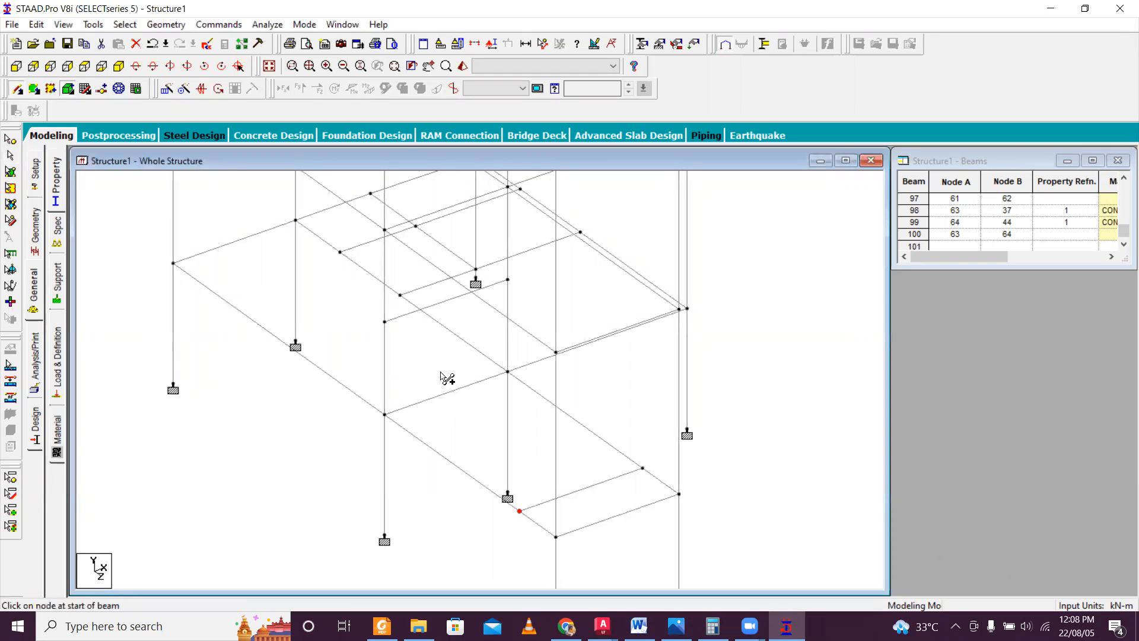
scroll(427, 363, "up", 2)
left_click(382, 331)
scroll(526, 429, "down", 1)
middle_click_drag(552, 454, 539, 387)
middle_click_drag(455, 326, 467, 384)
left_click(33, 89)
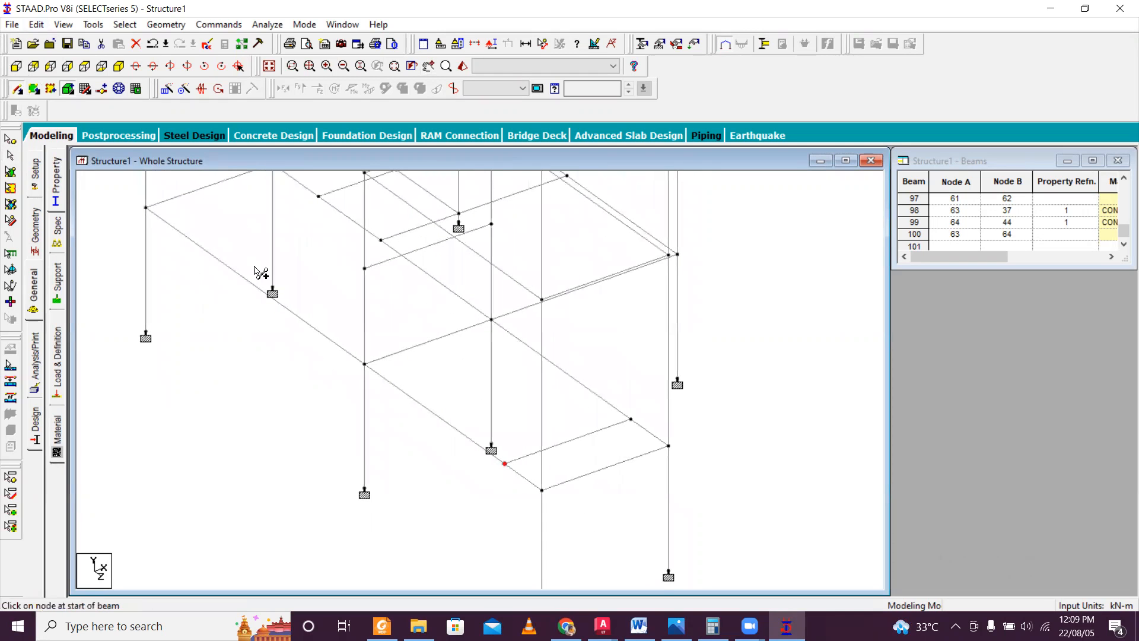
left_click(544, 401)
left_click(582, 343)
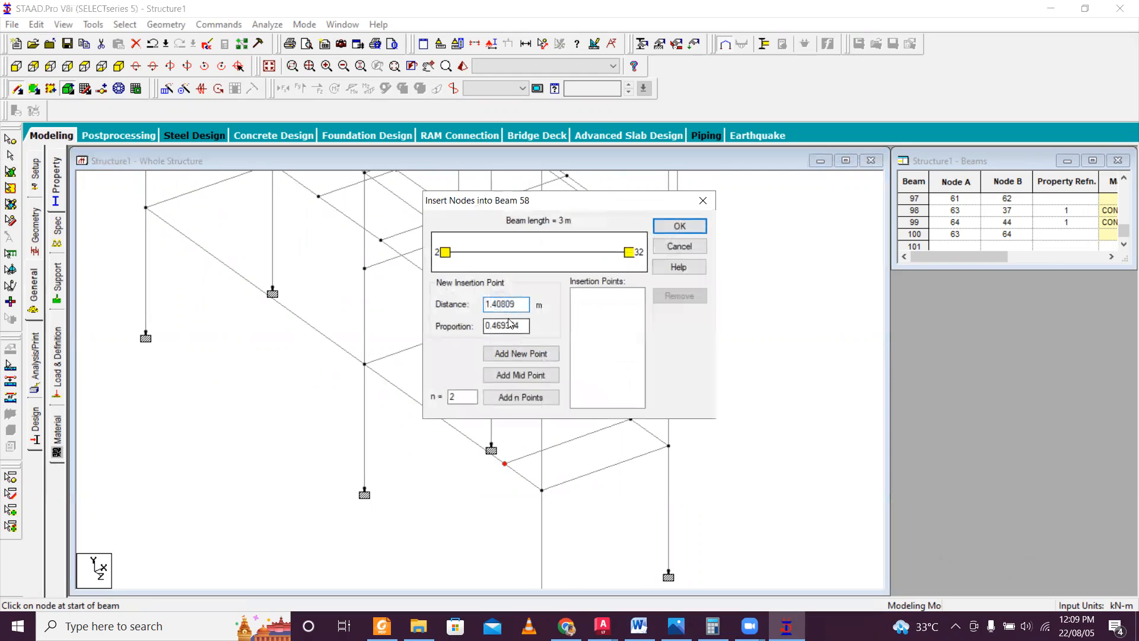
left_click(521, 374)
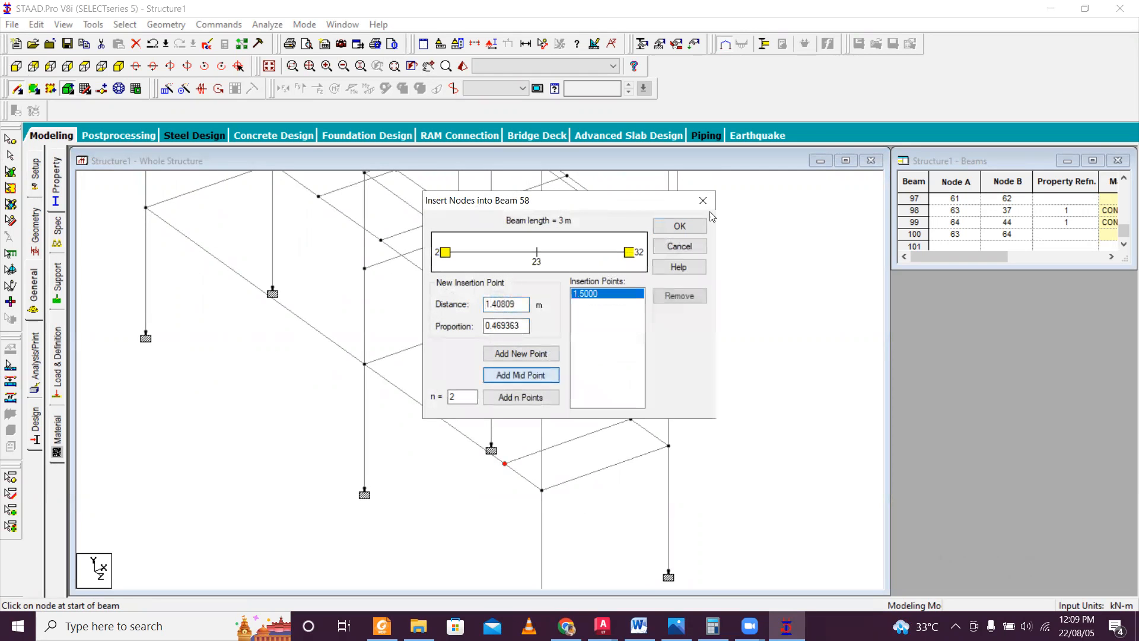
left_click(679, 228)
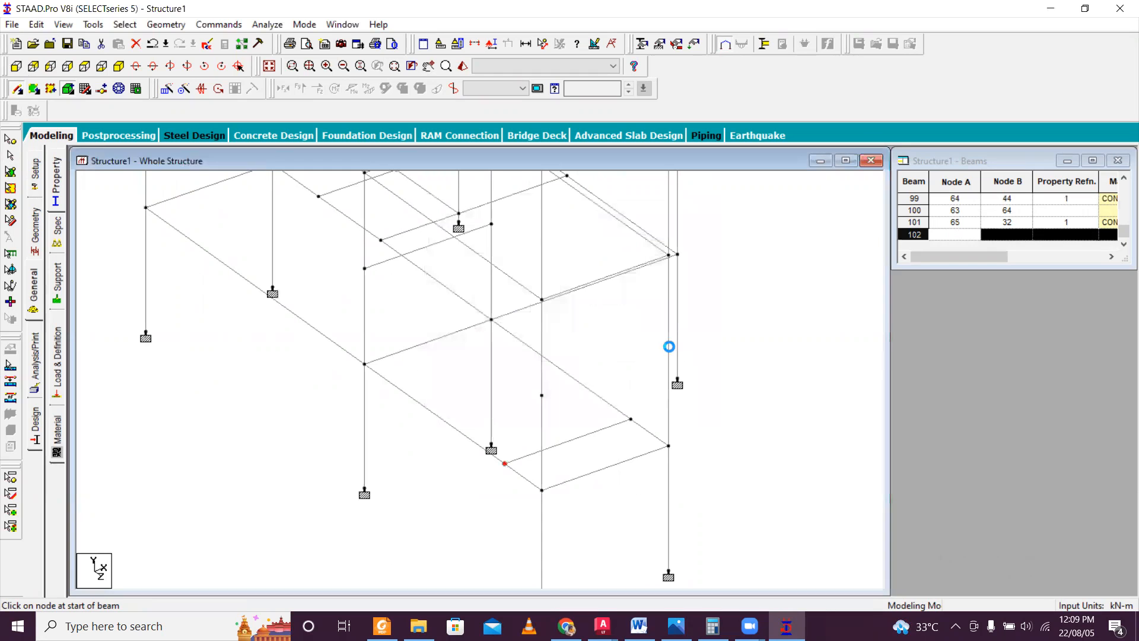
Insert a midpoint node at 1.5 m in the corner column between nodes 3 and 33.
left_click(669, 346)
left_click(570, 344)
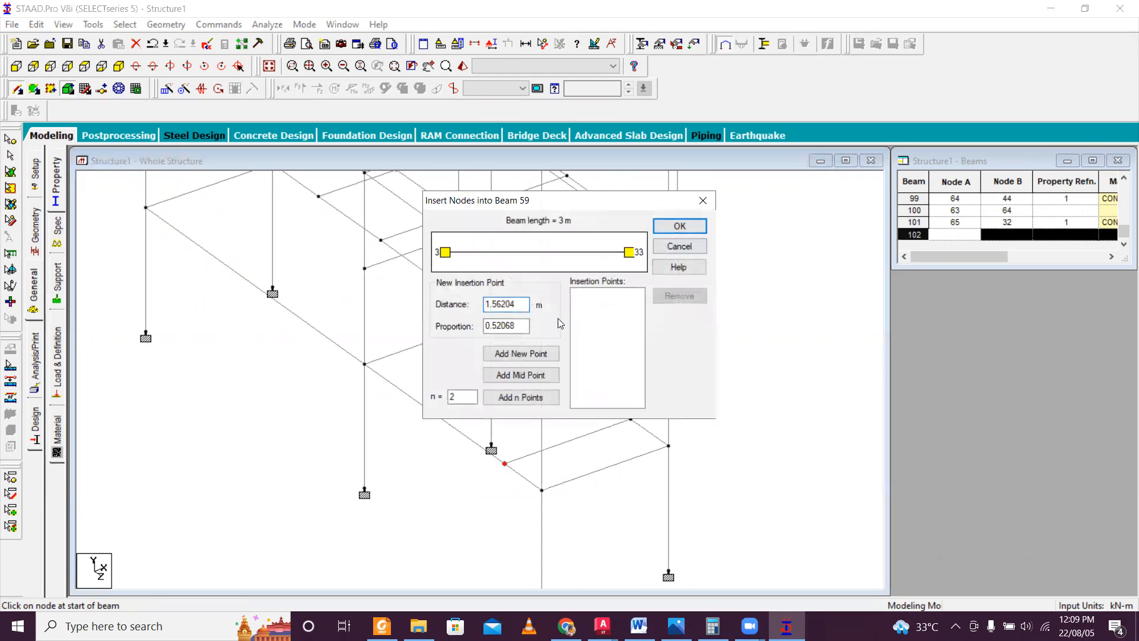
left_click(540, 373)
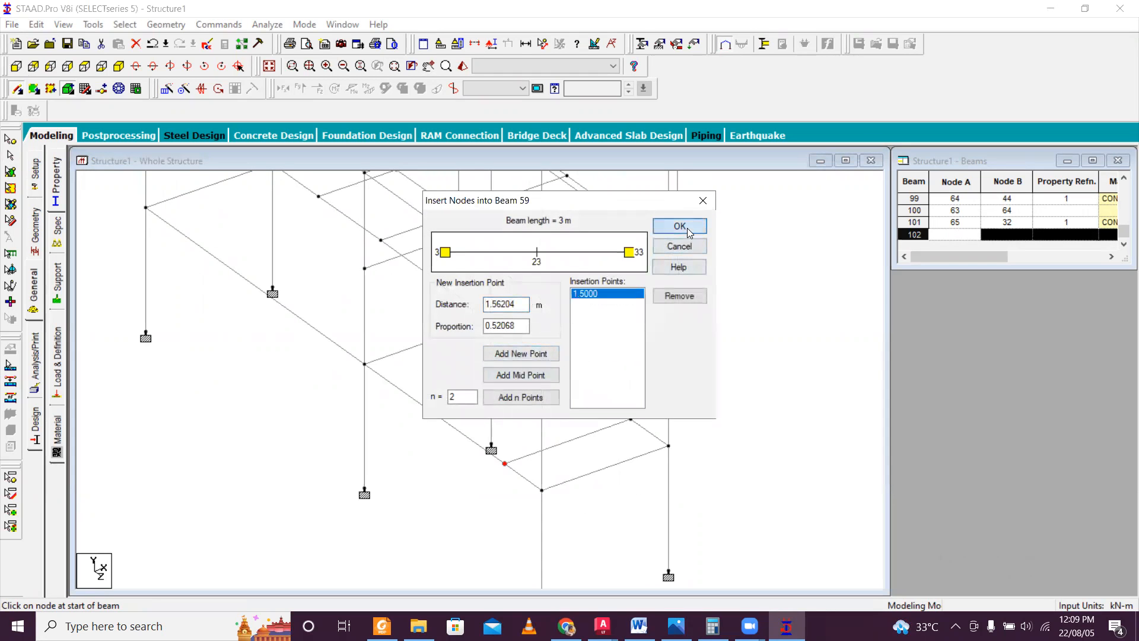
left_click(680, 227)
Connect the column midpoint nodes with two parallel stair-side beams, from node 66 to 64 and from node 63 to 65.
left_click_drag(494, 291, 492, 224)
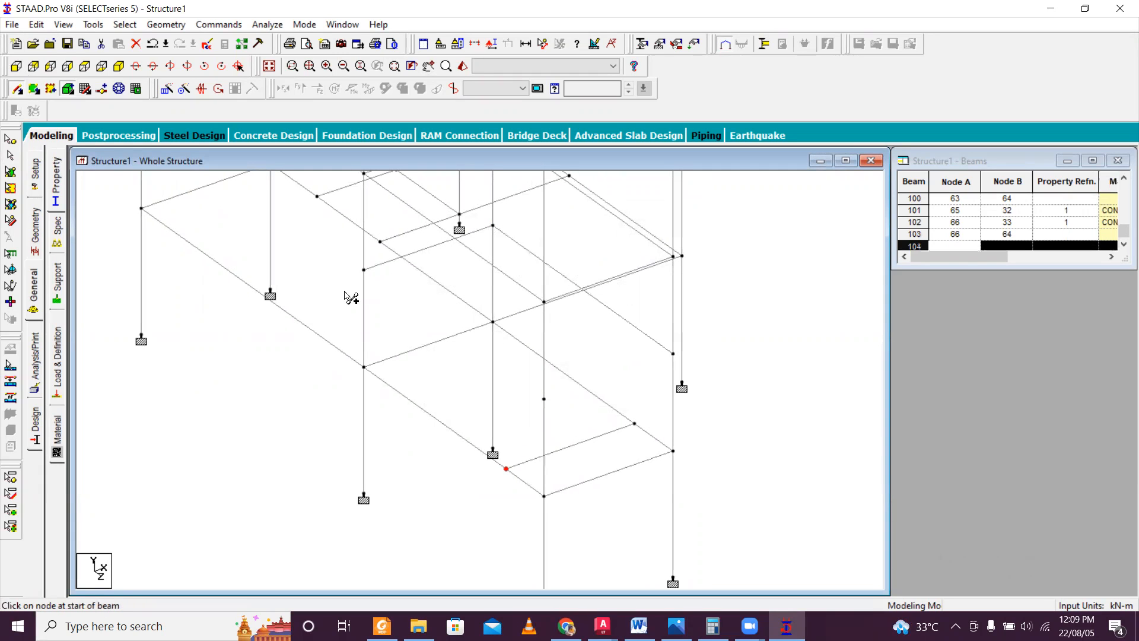
mouse_move(364, 270)
left_mouse_down()
mouse_move(516, 399)
mouse_move(541, 409)
mouse_move(544, 398)
left_mouse_up()
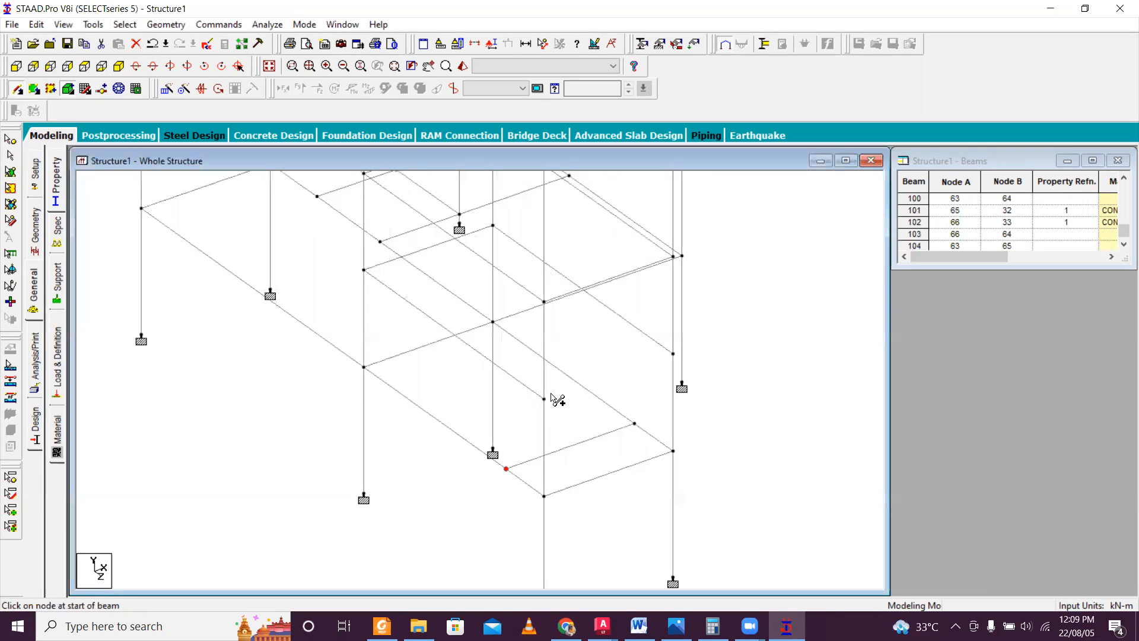
middle_click_drag(419, 316, 456, 380)
scroll(438, 370, "up", 4)
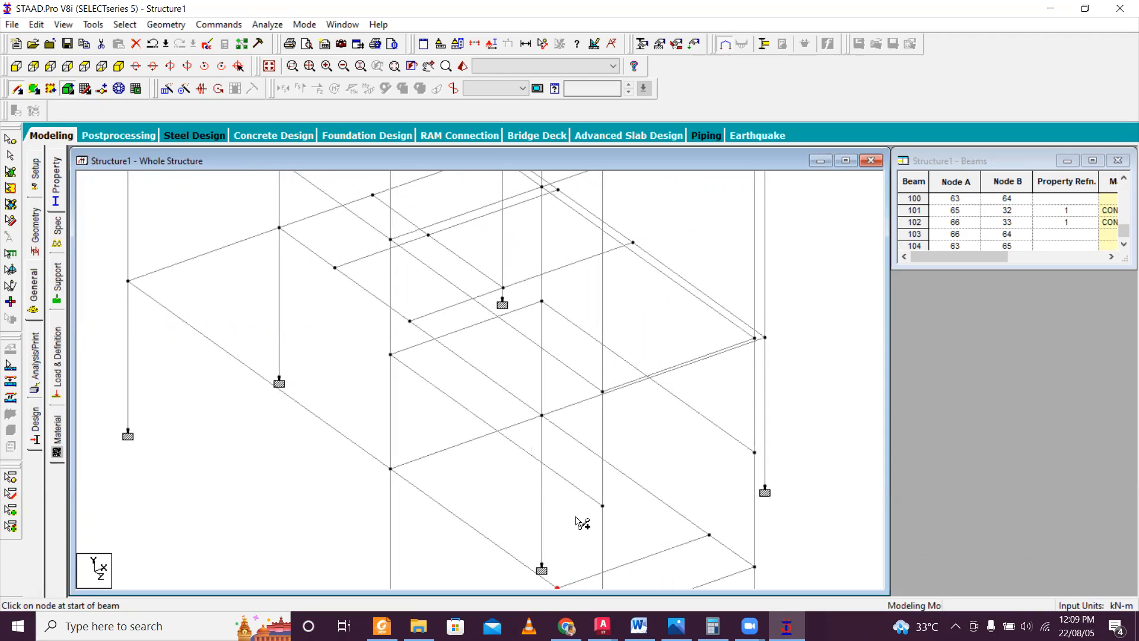
Switch to CAD File Estimation Course.dxf in AutoCAD and examine the landing and flight dimensions on the ground floor stair plan.
left_click(603, 626)
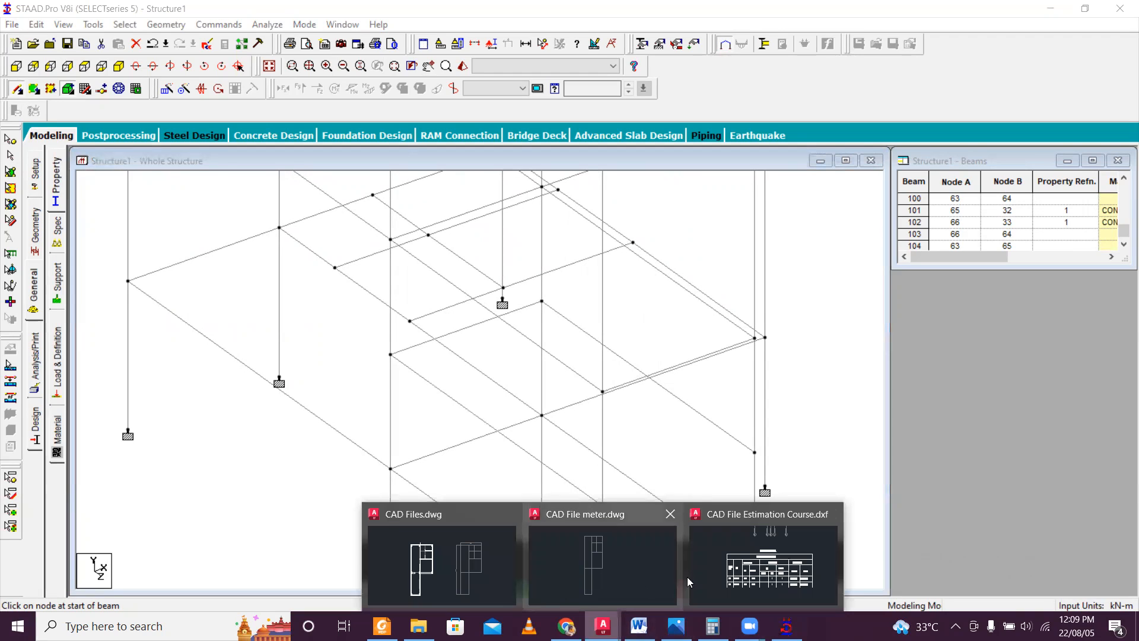
left_click(792, 566)
scroll(381, 290, "down", 4)
scroll(381, 290, "up", 4)
scroll(381, 290, "down", 5)
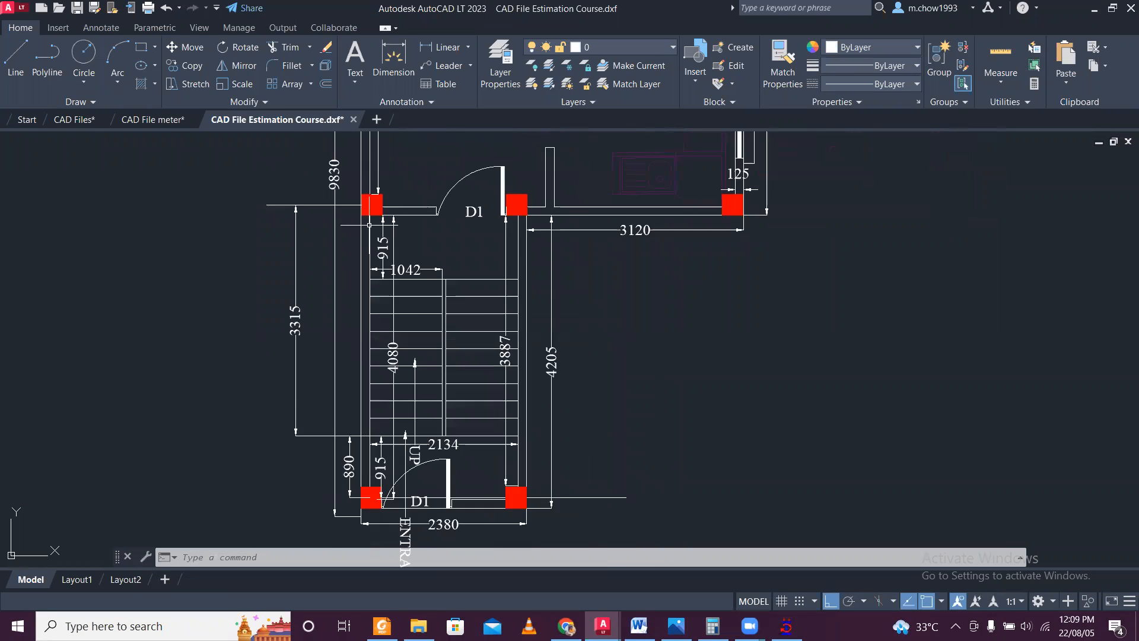
scroll(376, 371, "up", 5)
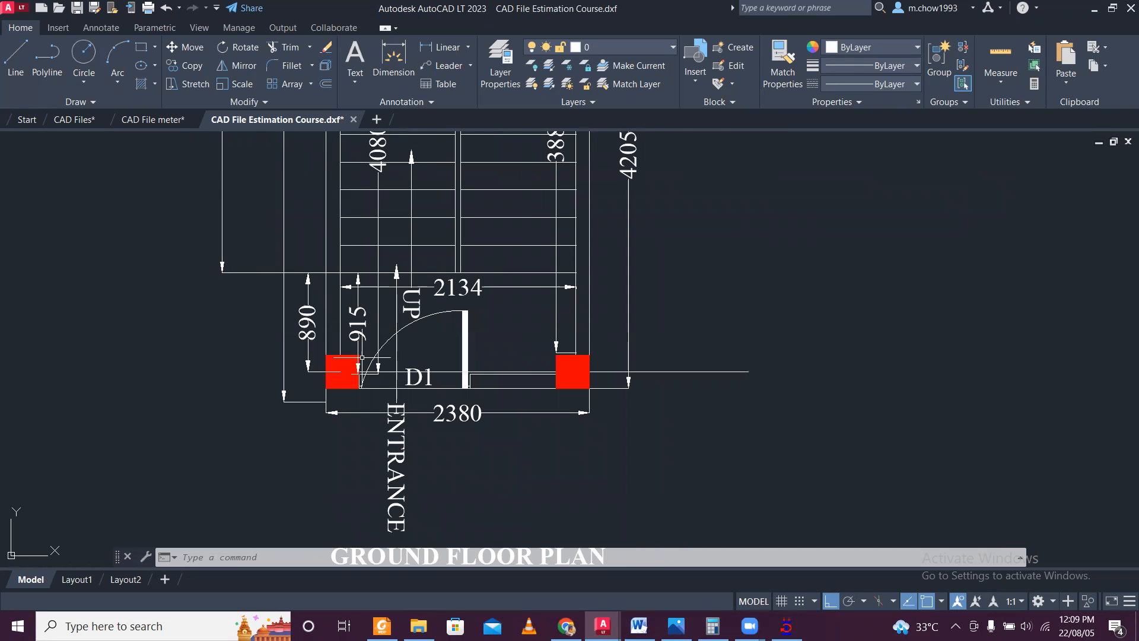
left_click(787, 626)
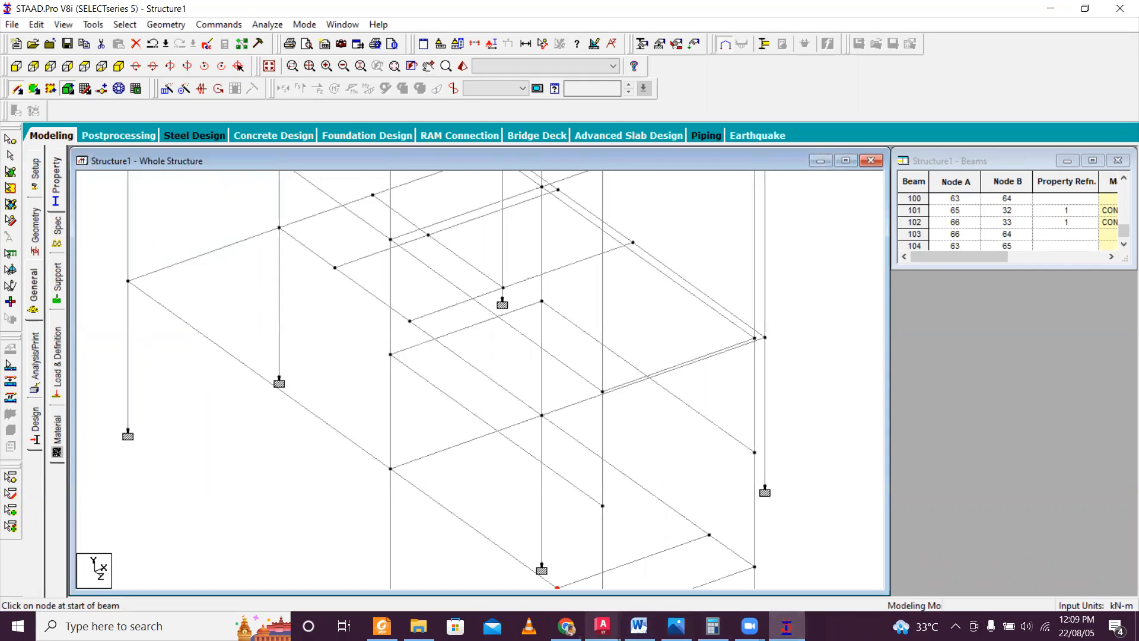
left_click(603, 625)
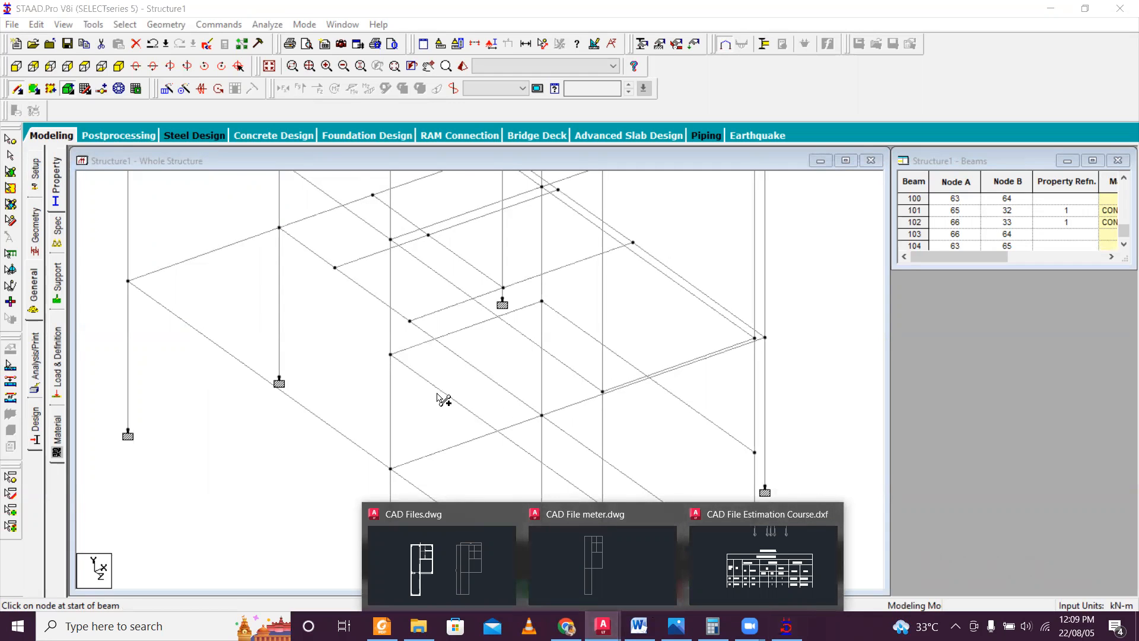
Insert a node 0.89 m from node 63 in the mid-height beam between nodes 63 and 65.
left_click(415, 375)
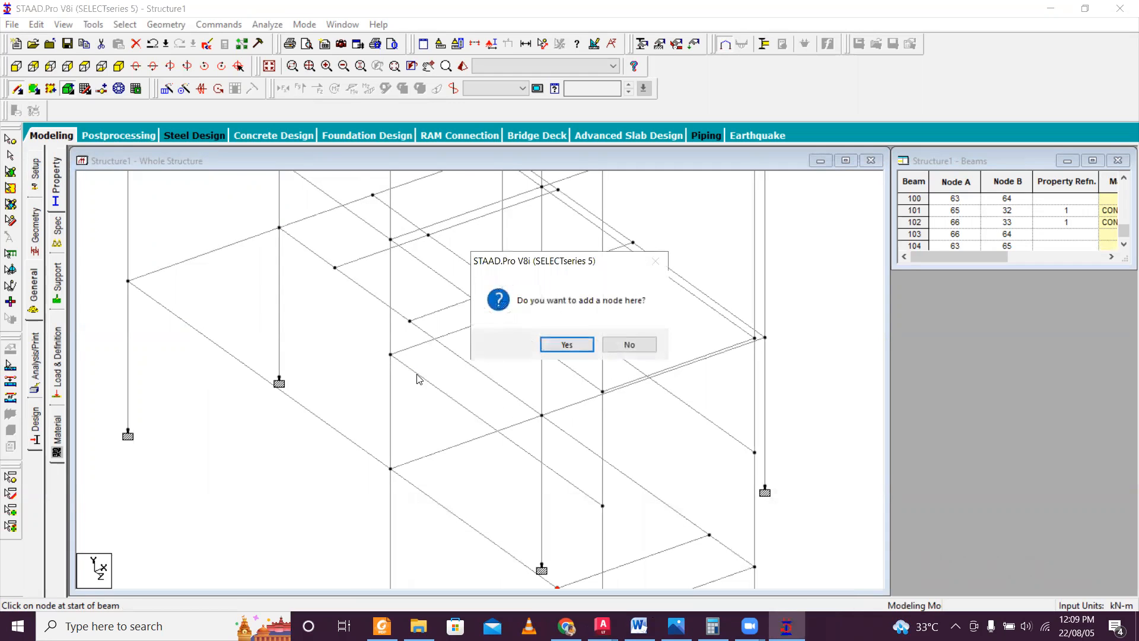
left_click(567, 345)
type("0.89")
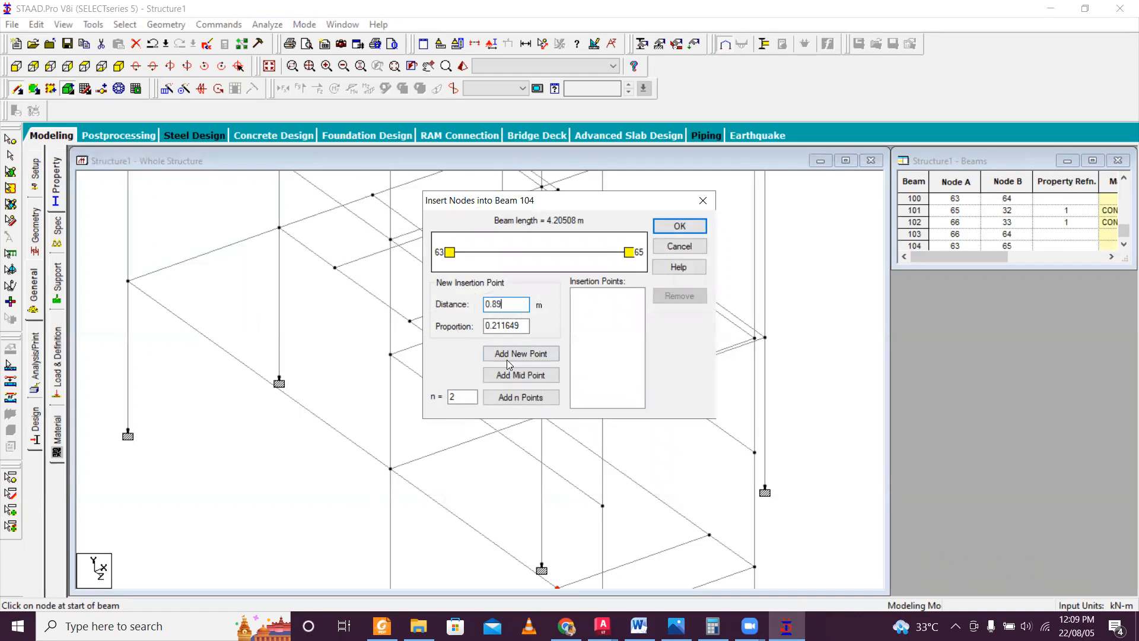
left_click(507, 359)
left_click(681, 226)
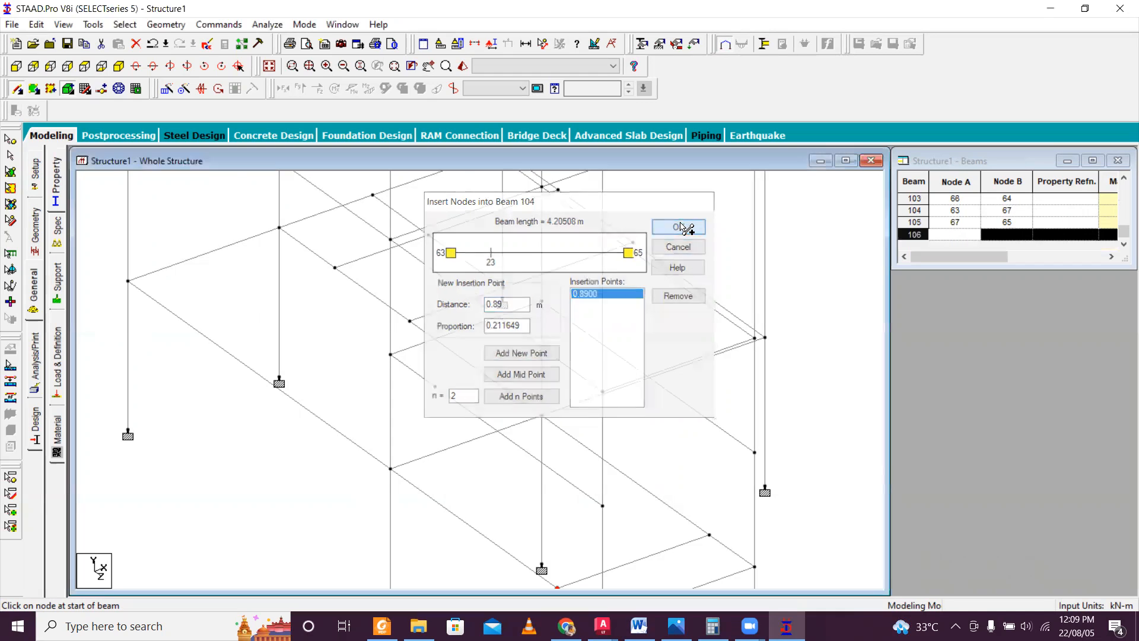
scroll(591, 339, "down", 1)
scroll(584, 331, "up", 2)
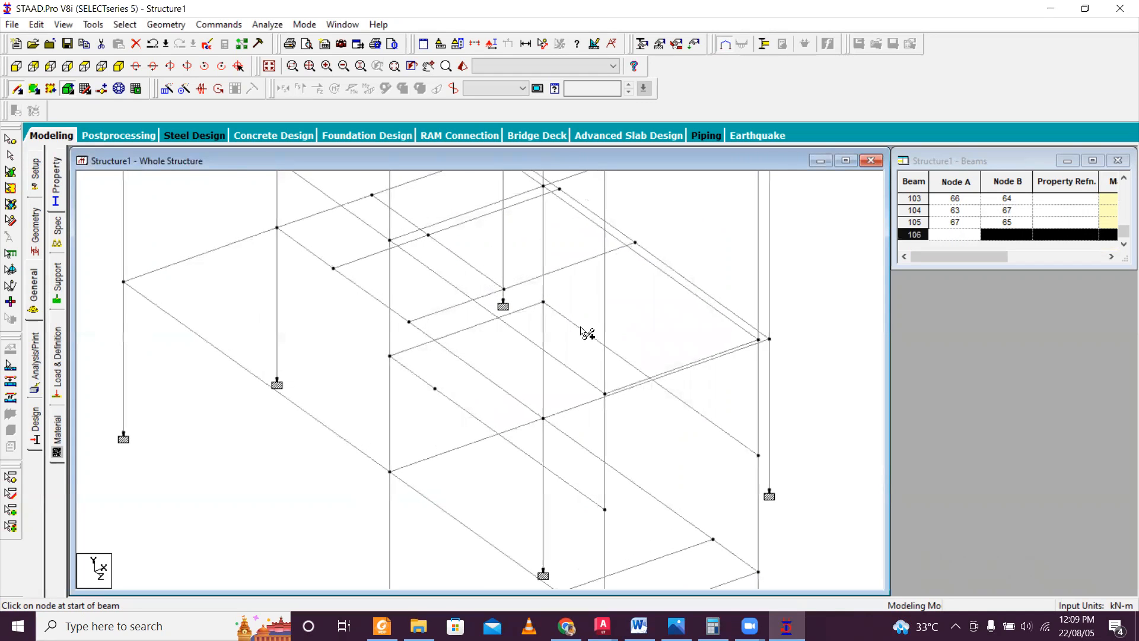
Check the stair plan in AutoCAD, and in STAAD.Pro add an insertion point 3.315 m from node 66 on the beam to node 64.
left_click(603, 626)
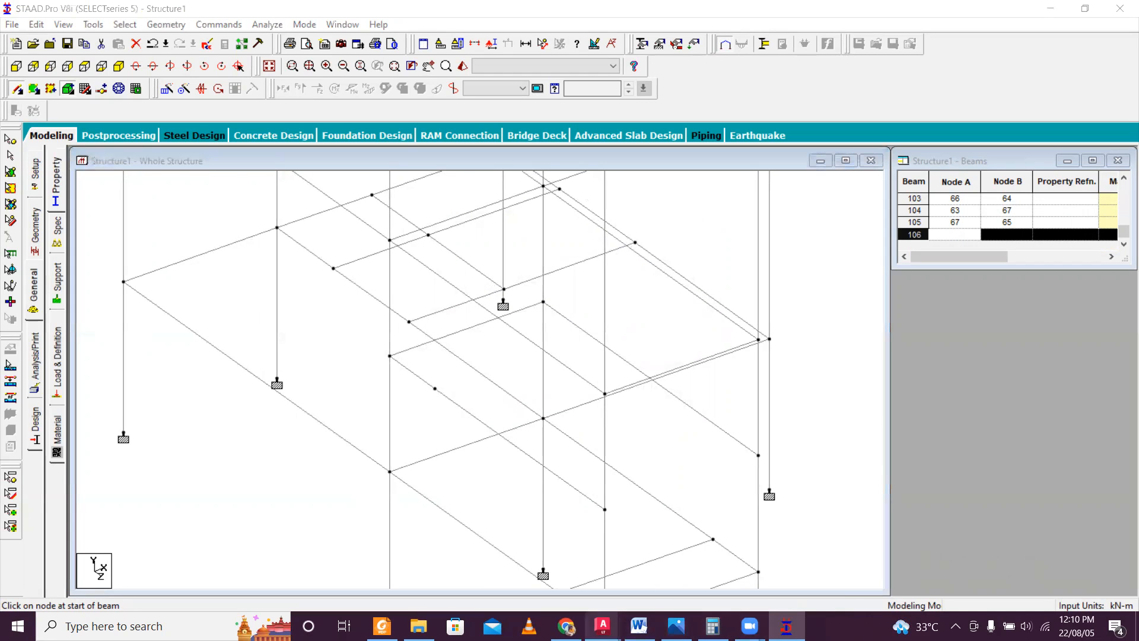
left_click(777, 573)
middle_click_drag(537, 386, 579, 511)
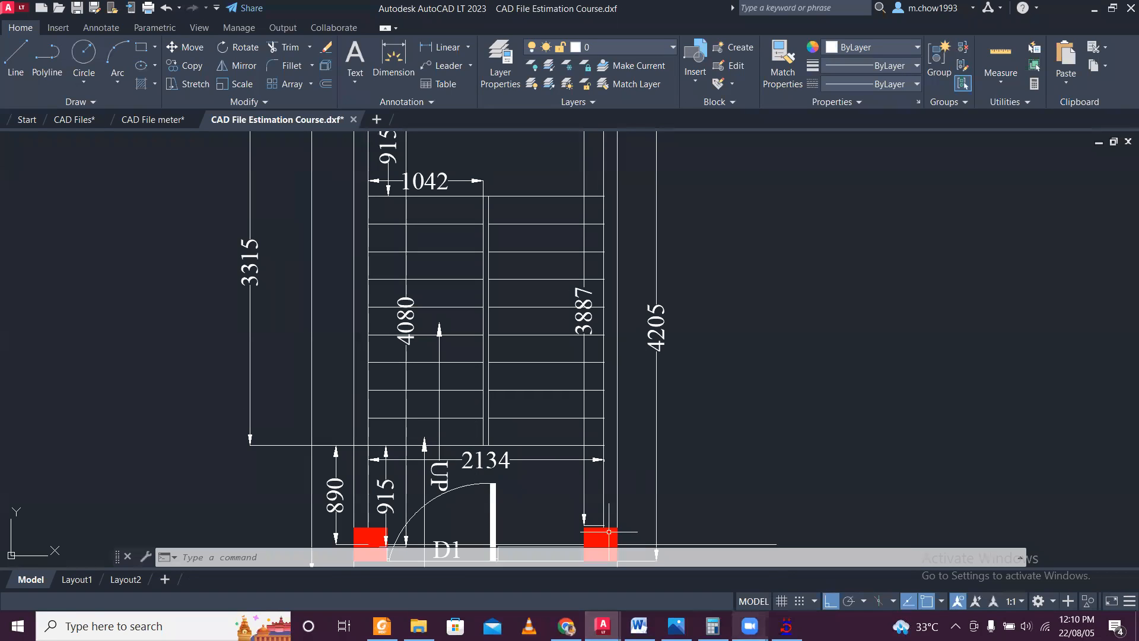
left_click(786, 626)
left_click(704, 419)
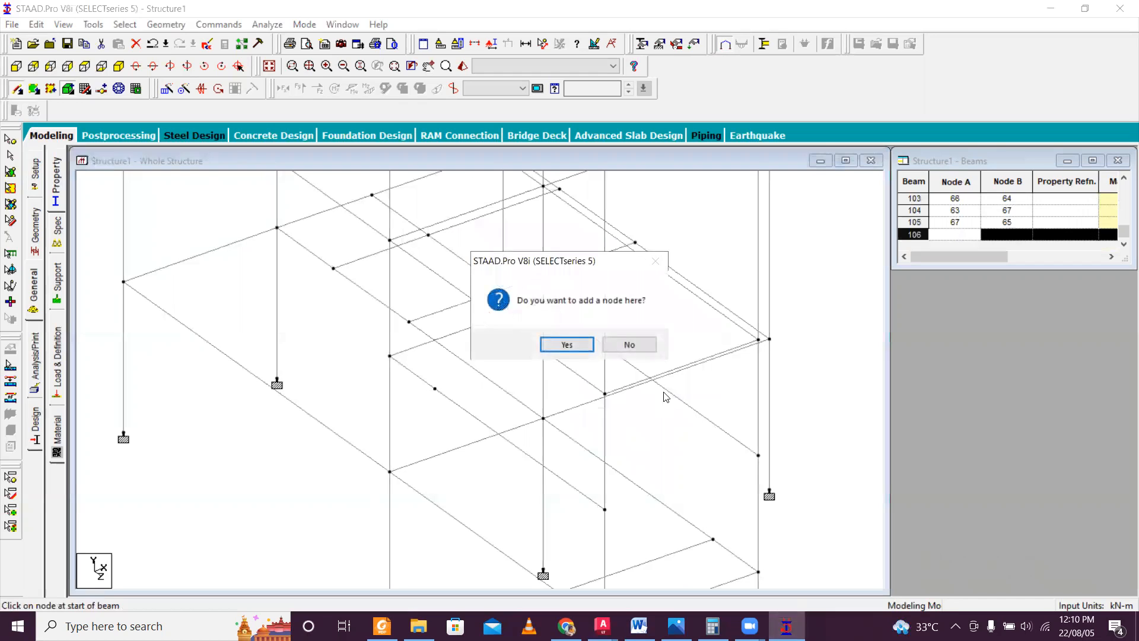
left_click(575, 347)
left_click_drag(530, 301, 258, 272)
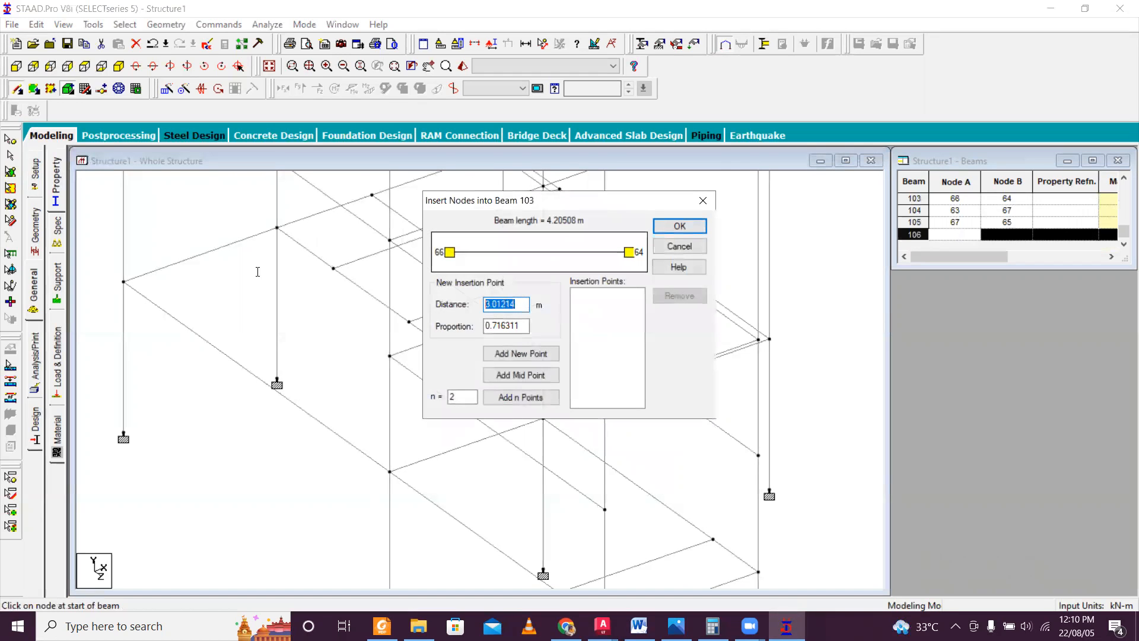
type("3.315")
left_click(537, 356)
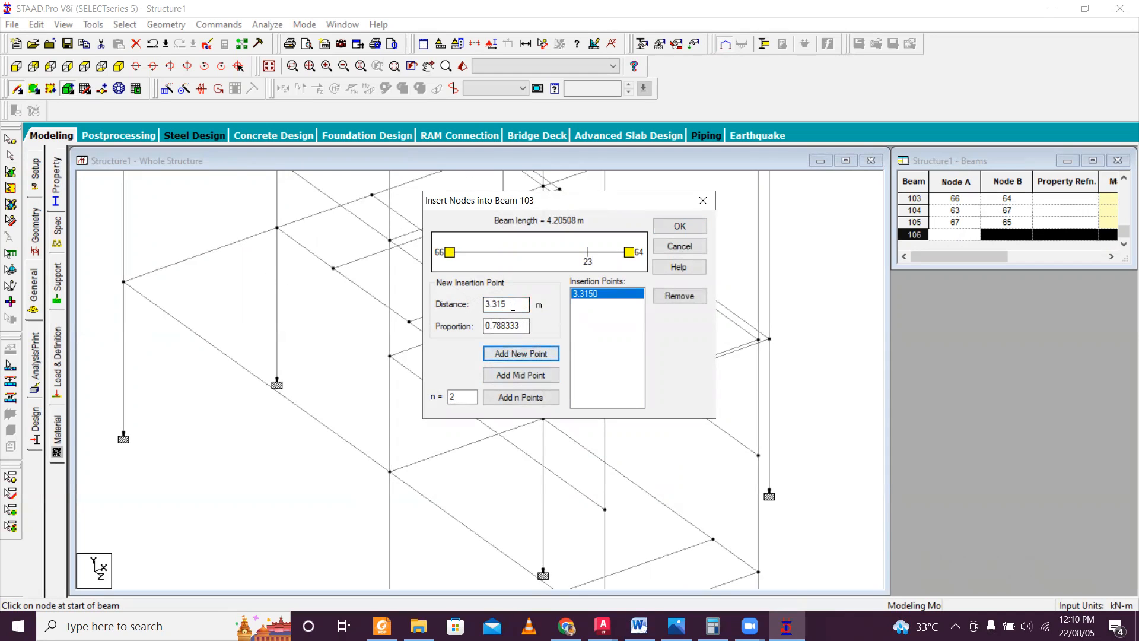
Add a second insertion point 0.89 m from node 66 on the same beam.
left_click_drag(513, 306, 421, 300)
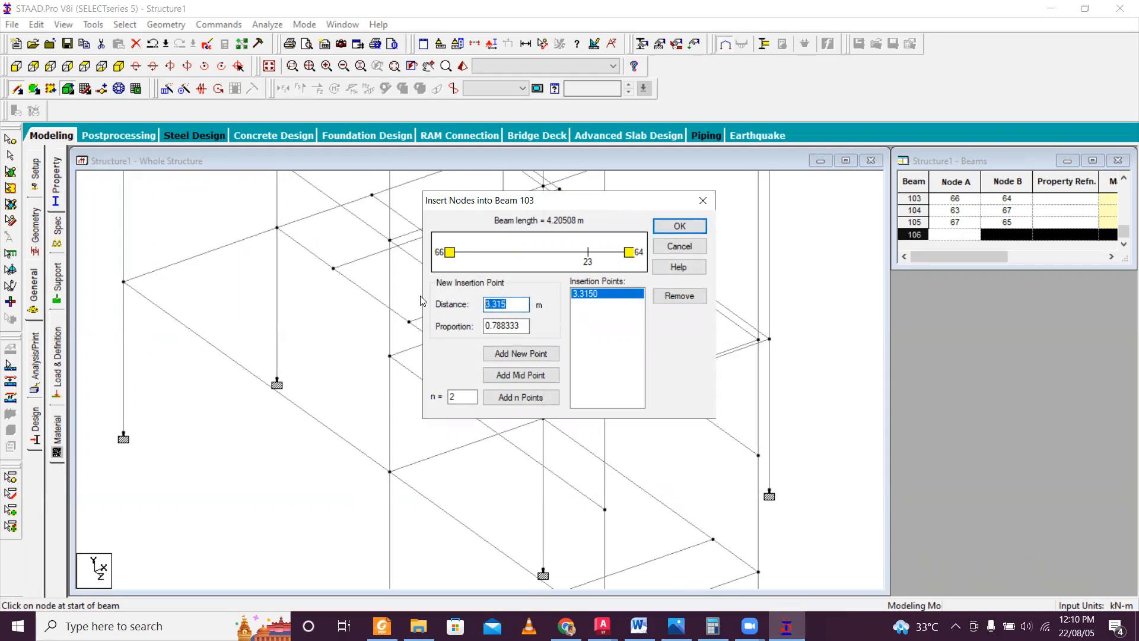
type("0.89")
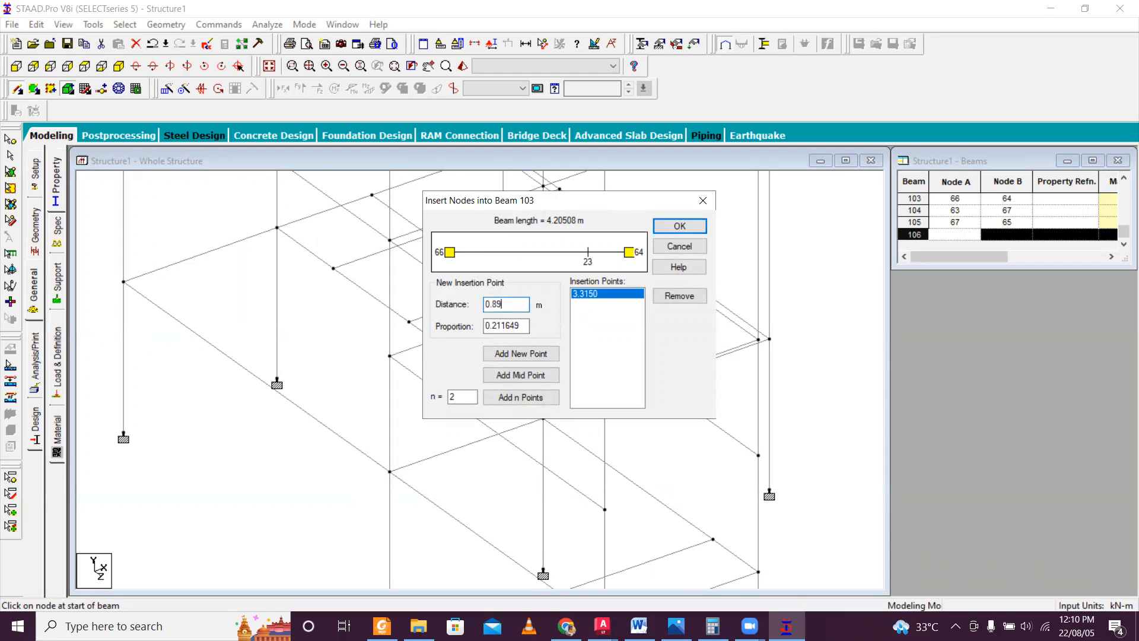
left_click(530, 355)
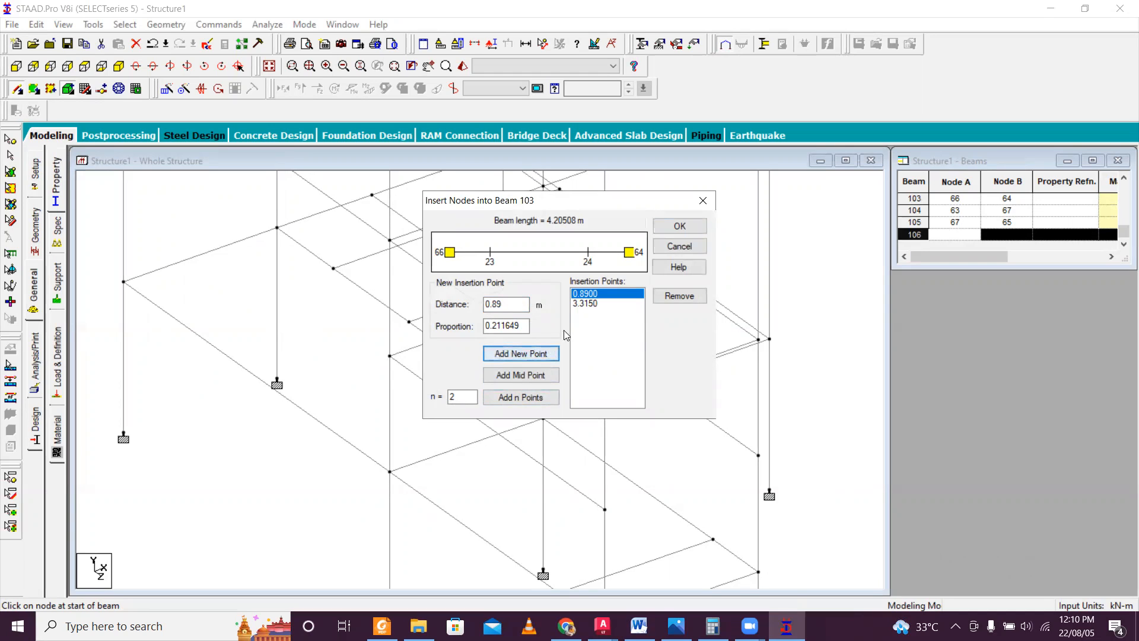
Try to insert a node only 0.89 m from node 66 on the beam to node 64, dropping the 3.315 m insertion point.
left_click(588, 303)
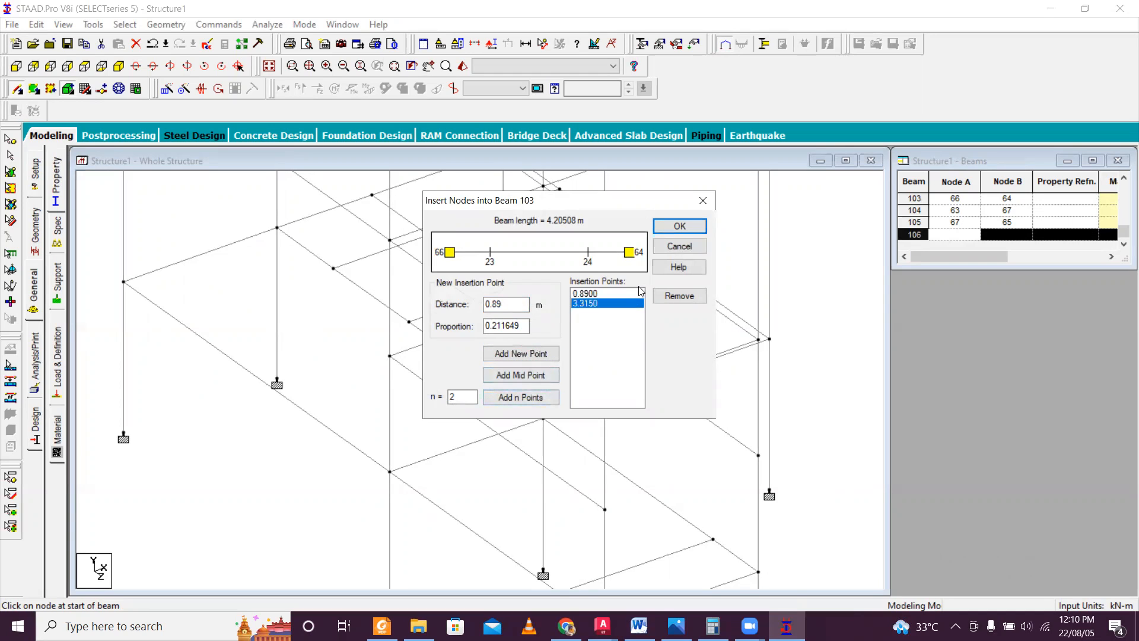
left_click(680, 296)
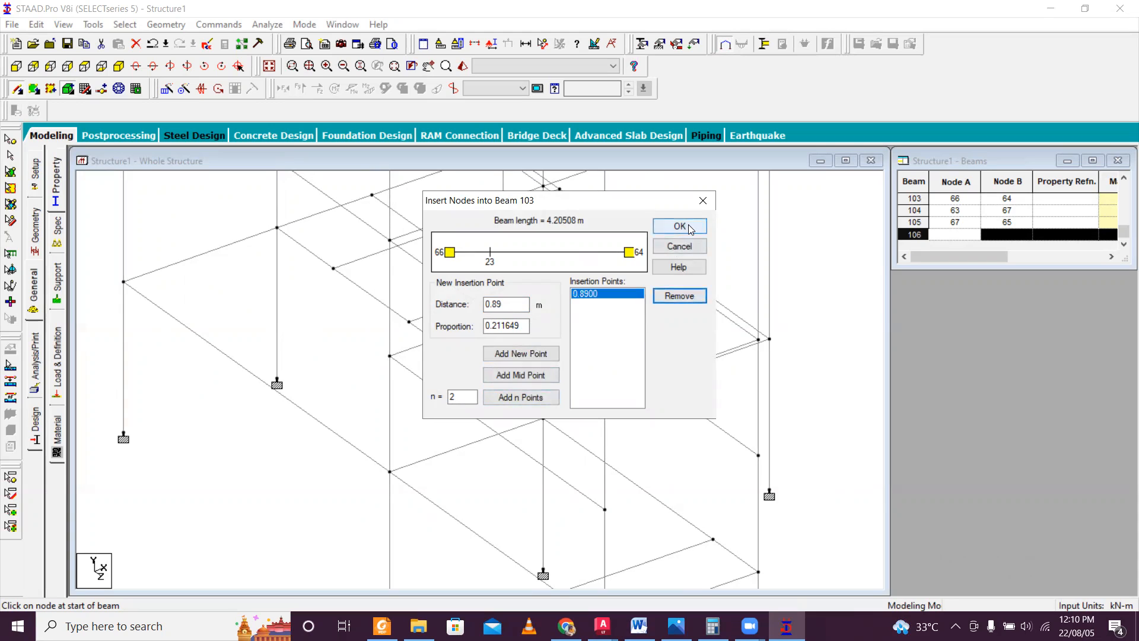
left_click(680, 226)
key("ctrl+z")
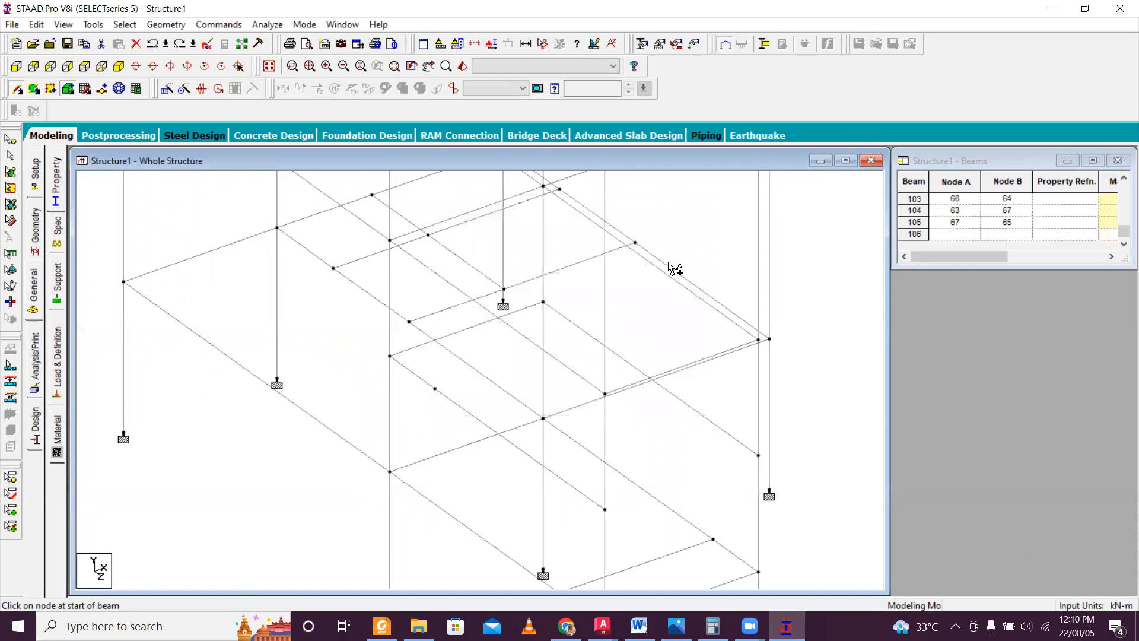
key("ctrl+z")
key("ctrl+y")
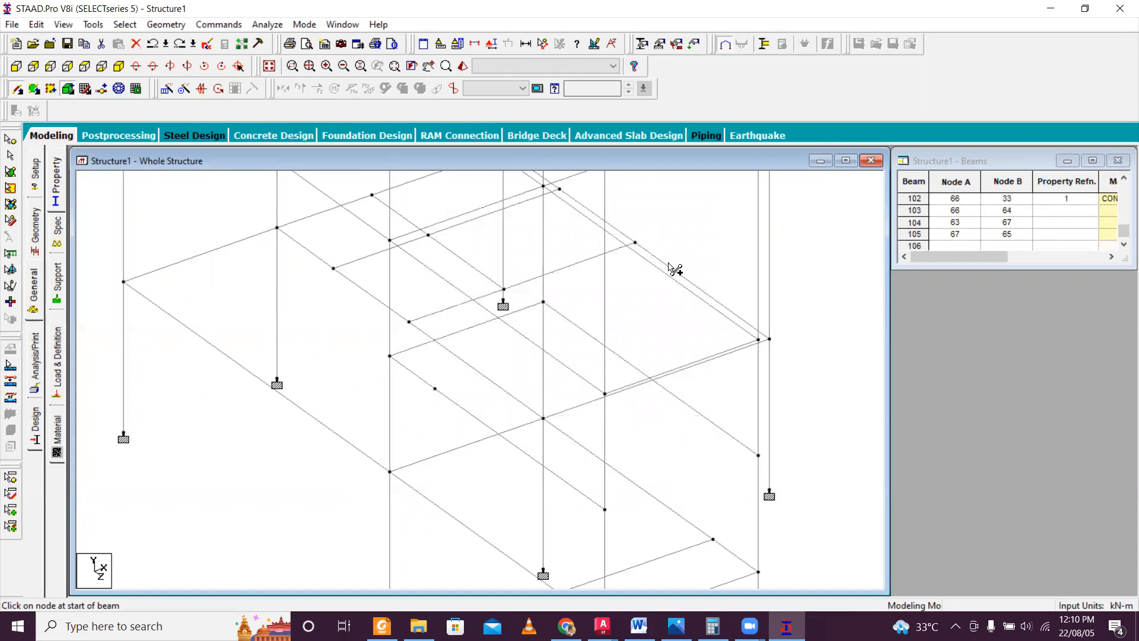
Insert a node 3.315 m from node 66 on the mid-height beam to node 64.
left_click(639, 374)
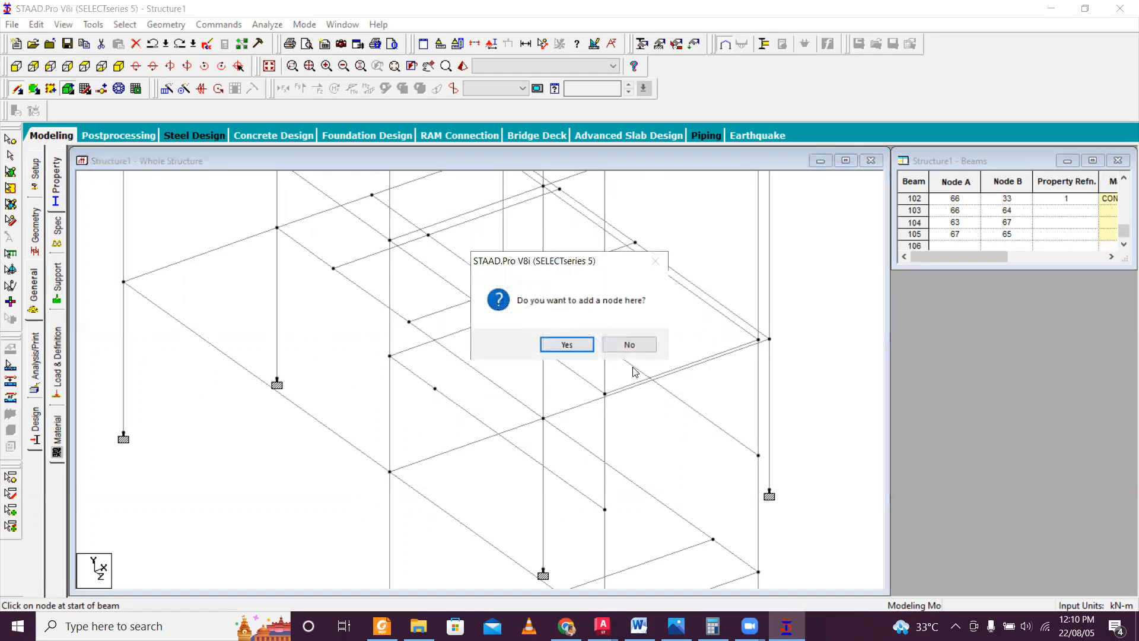
left_click(566, 343)
left_click_drag(519, 301, 417, 291)
type("3.315")
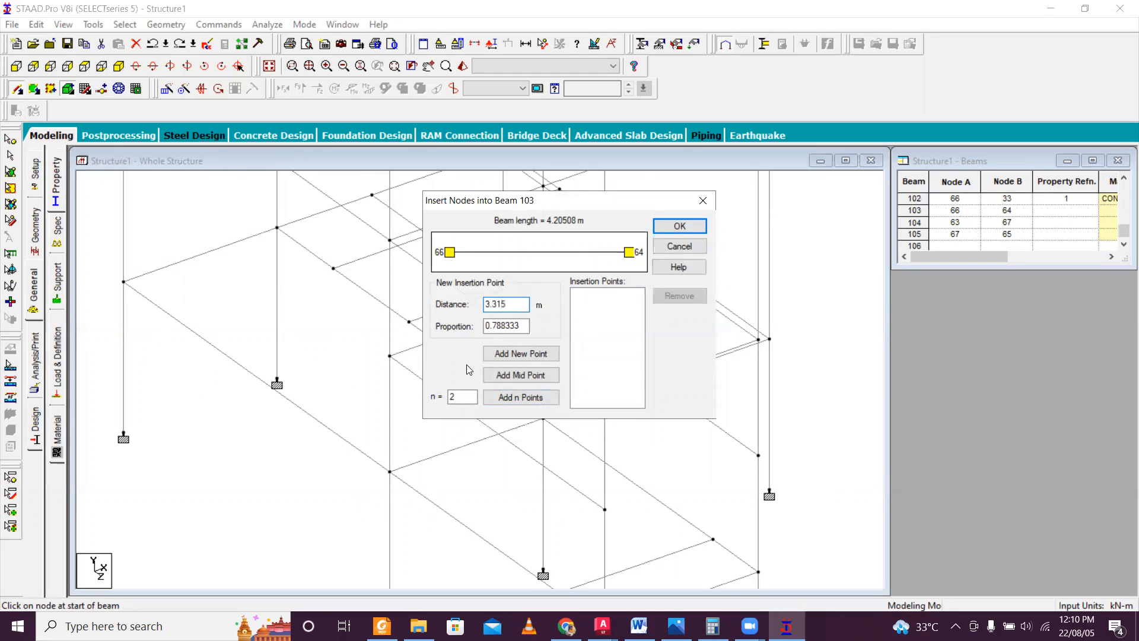
left_click(517, 354)
left_click(679, 226)
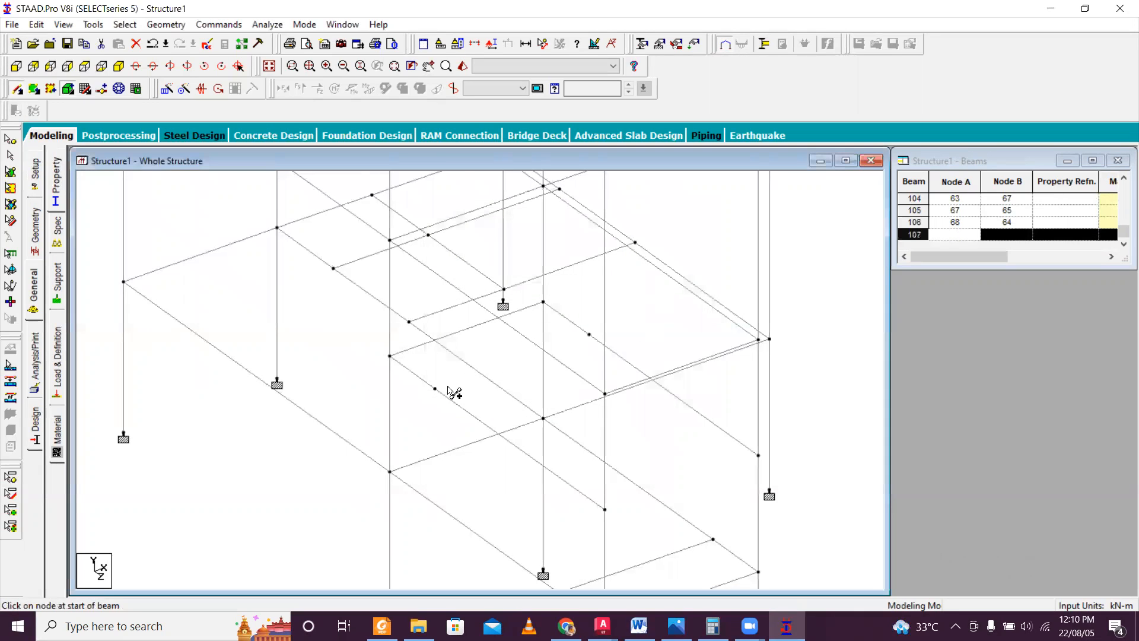
Connect inserted nodes 67 and 68 with a beam across the mid-height landing.
left_click(17, 90)
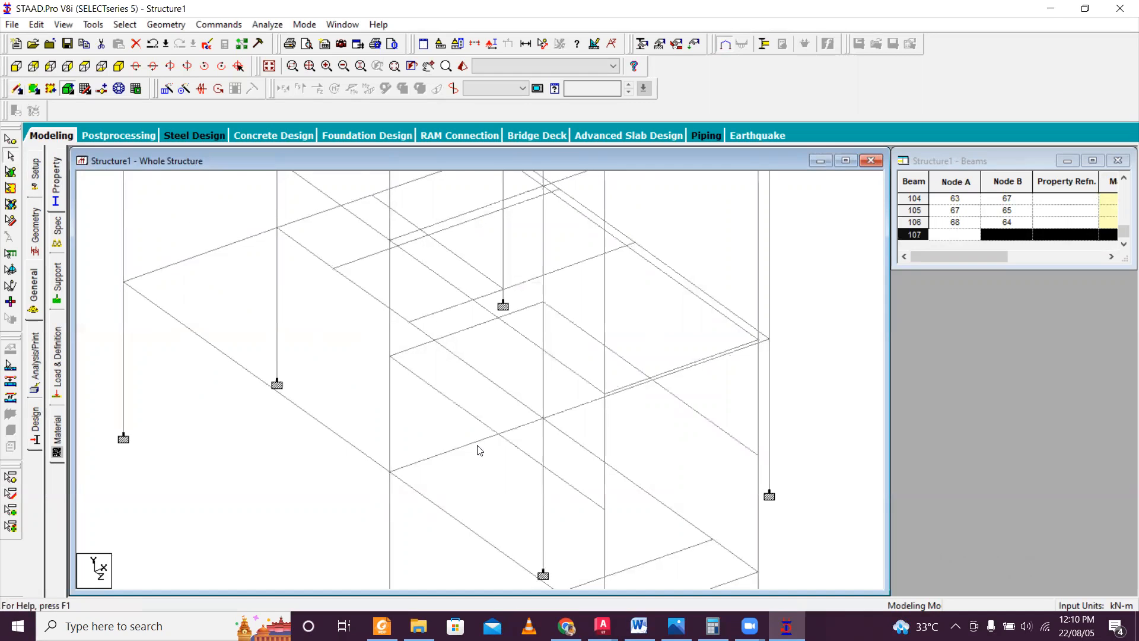
left_click(17, 89)
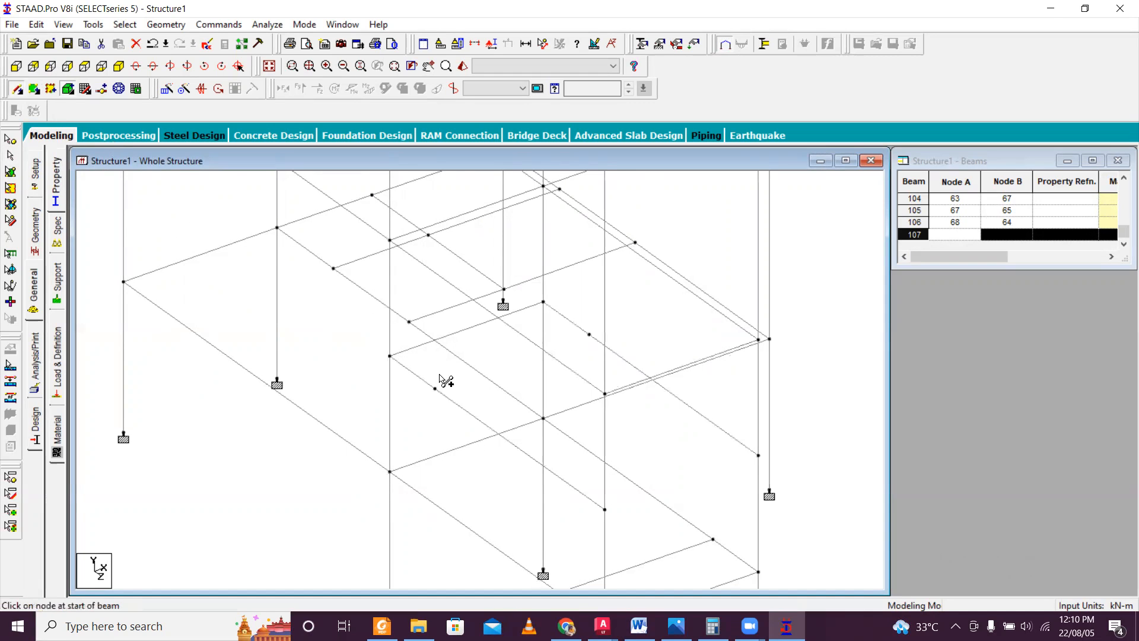
mouse_move(435, 389)
left_mouse_down()
mouse_move(486, 393)
mouse_move(589, 334)
left_mouse_up()
Delete end nodes 65 and 66 of the mid-height side beams with their connected members, and accept the auto save.
scroll(627, 360, "down", 2)
scroll(614, 475, "up", 1)
middle_click_drag(615, 474, 561, 404)
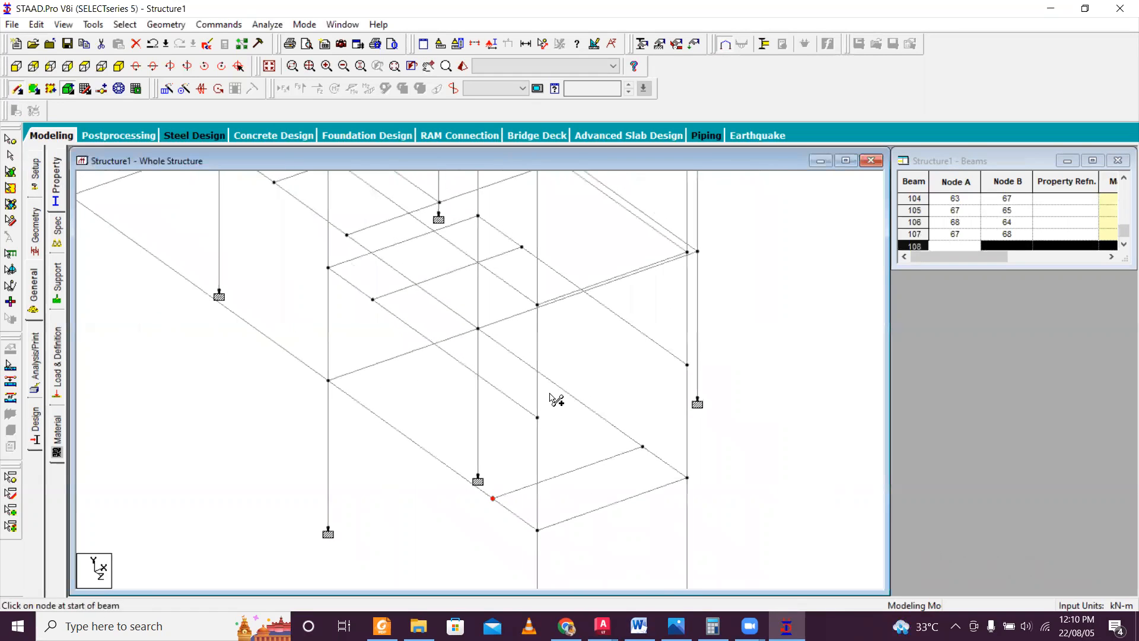
scroll(549, 394, "up", 1)
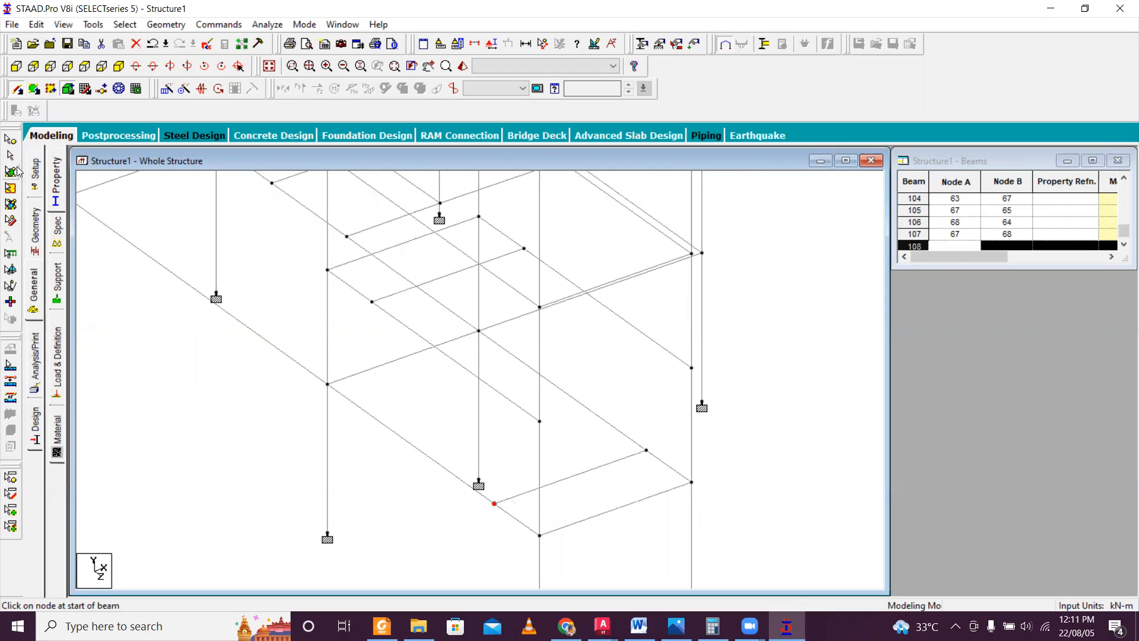
left_click(10, 140)
left_click_drag(525, 407, 592, 469)
key("Delete")
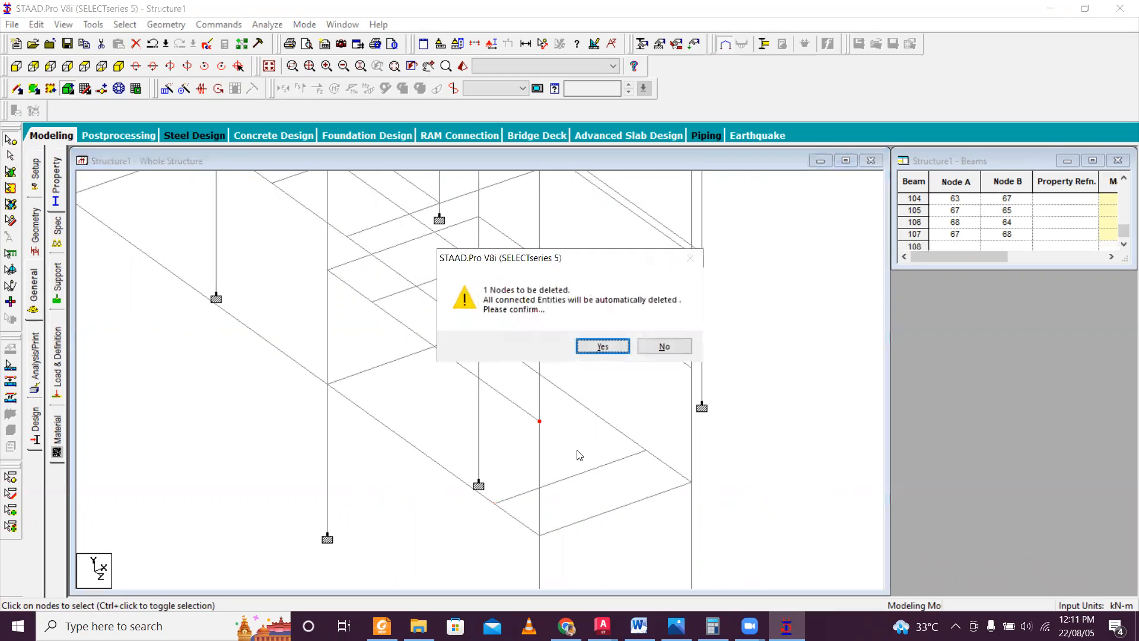
left_click(603, 347)
left_click_drag(694, 366, 700, 373)
key("Delete")
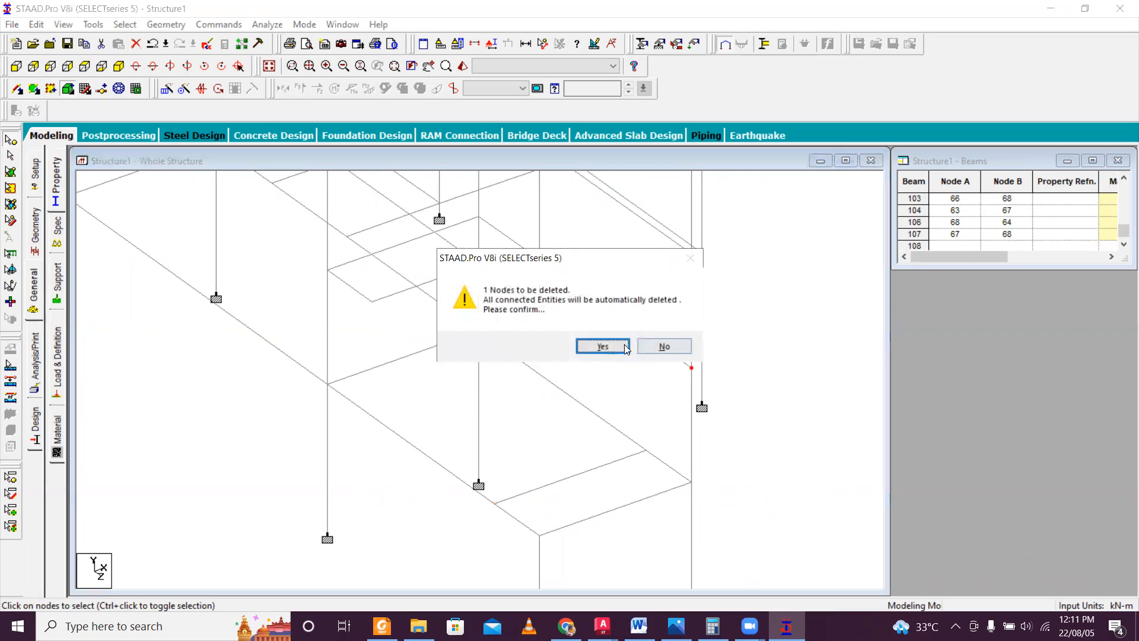
left_click(603, 347)
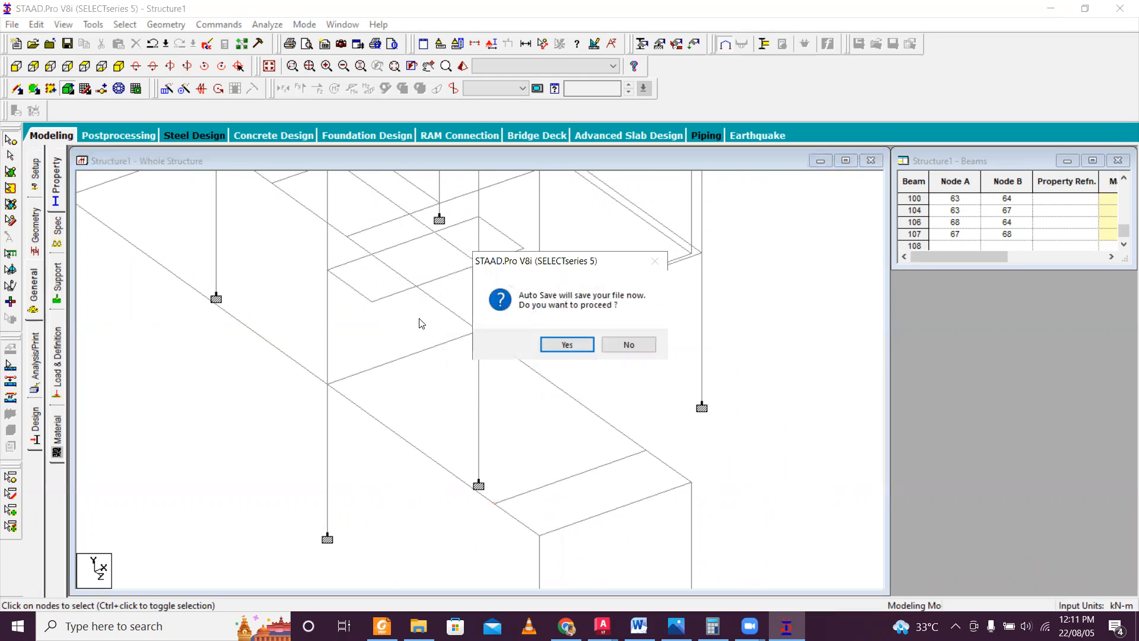
left_click(582, 345)
left_click(478, 332)
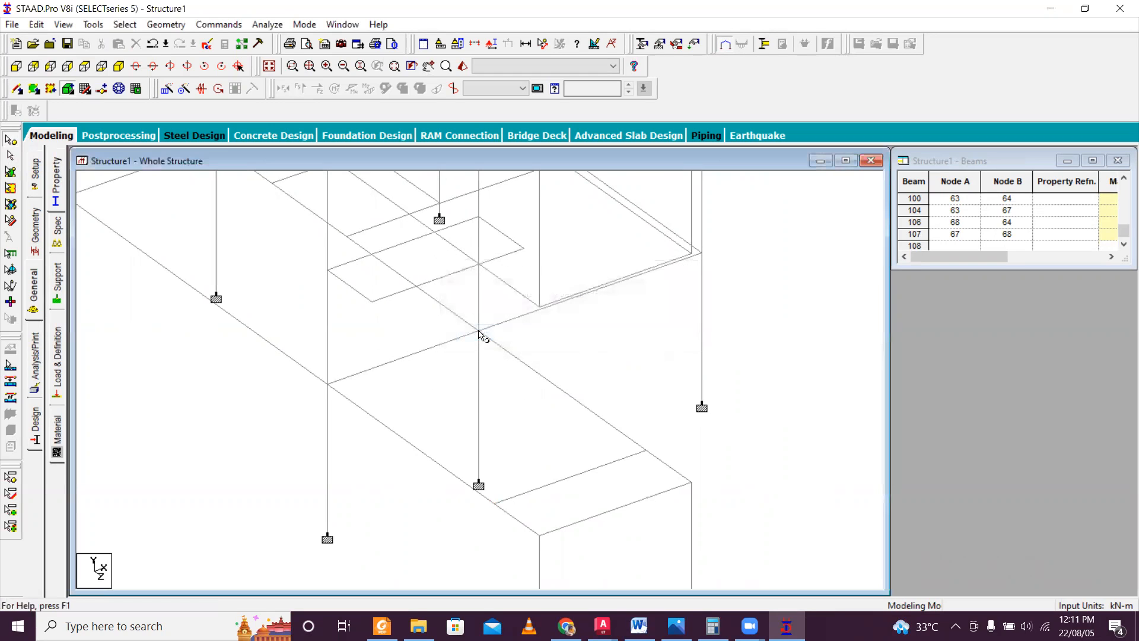
Insert a midpoint node in the landing beam between nodes 67 and 68.
left_click(18, 90)
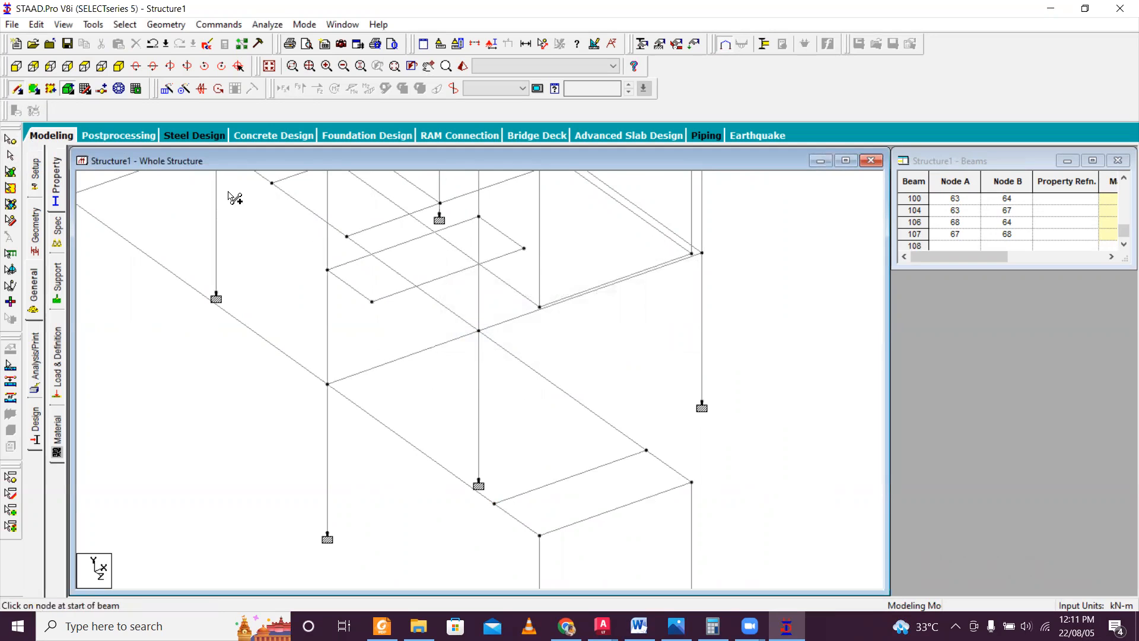
left_click(451, 279)
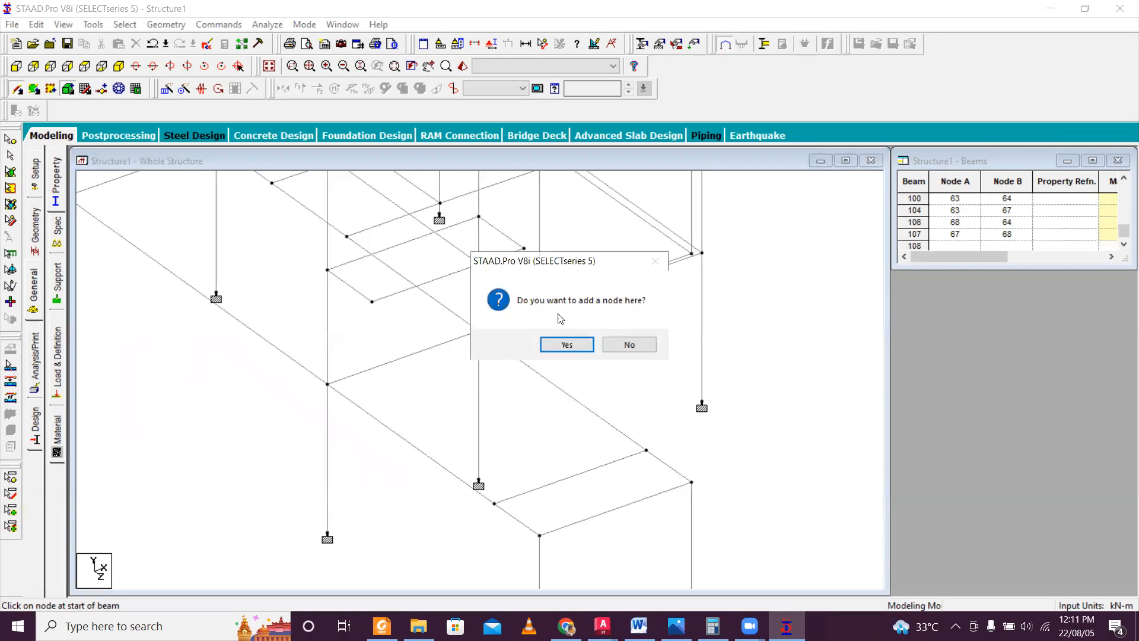
left_click(578, 345)
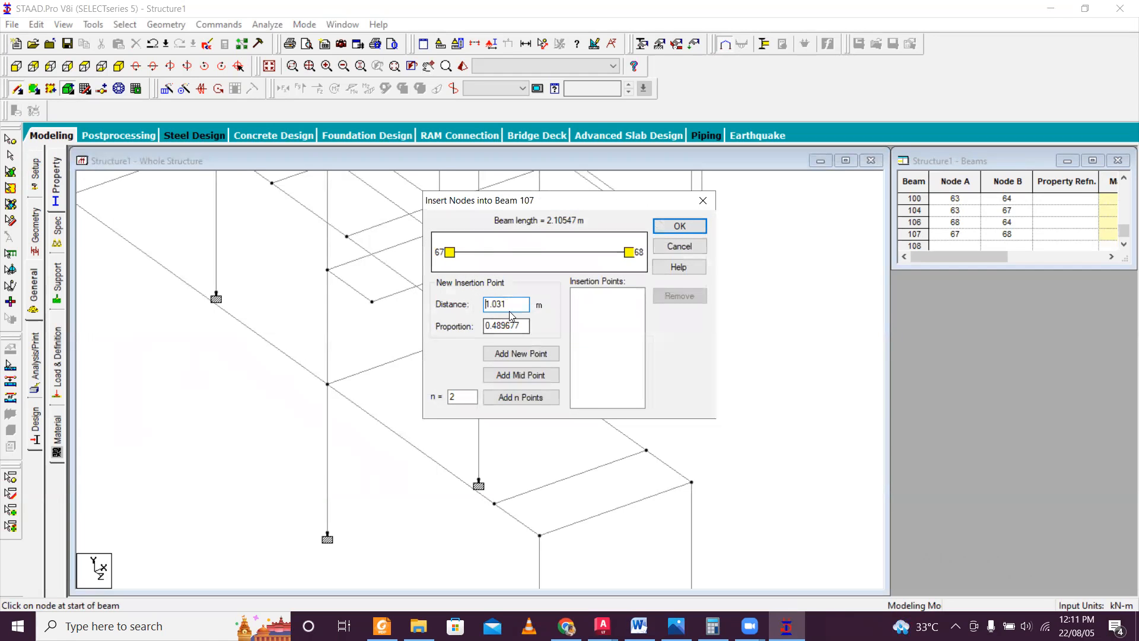
left_click(522, 376)
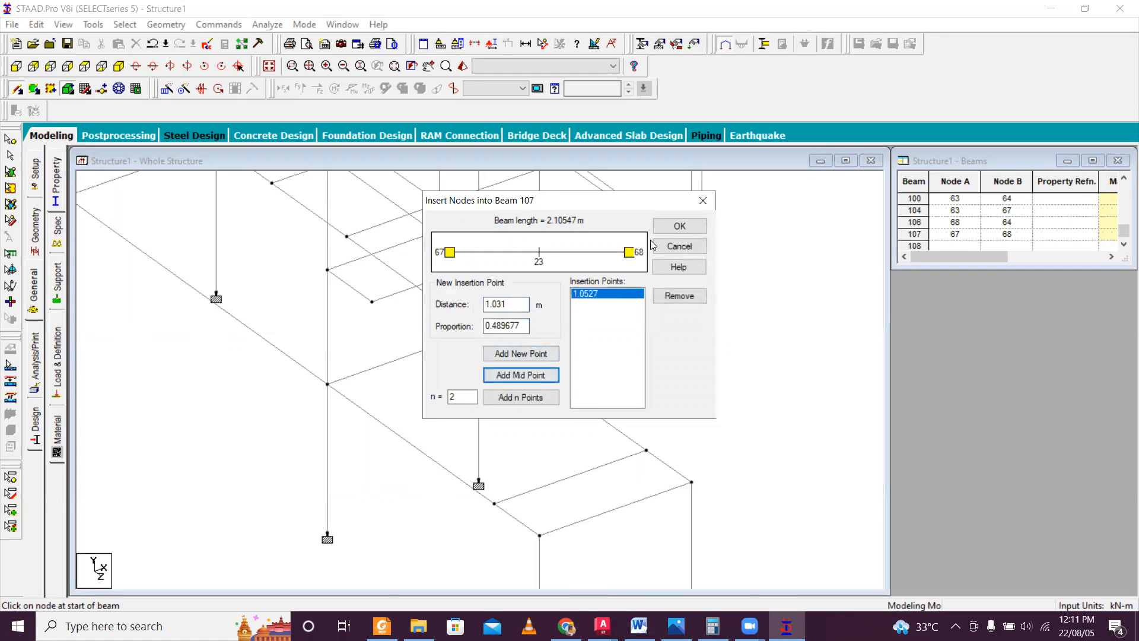
left_click(680, 227)
left_click_drag(670, 229, 615, 303)
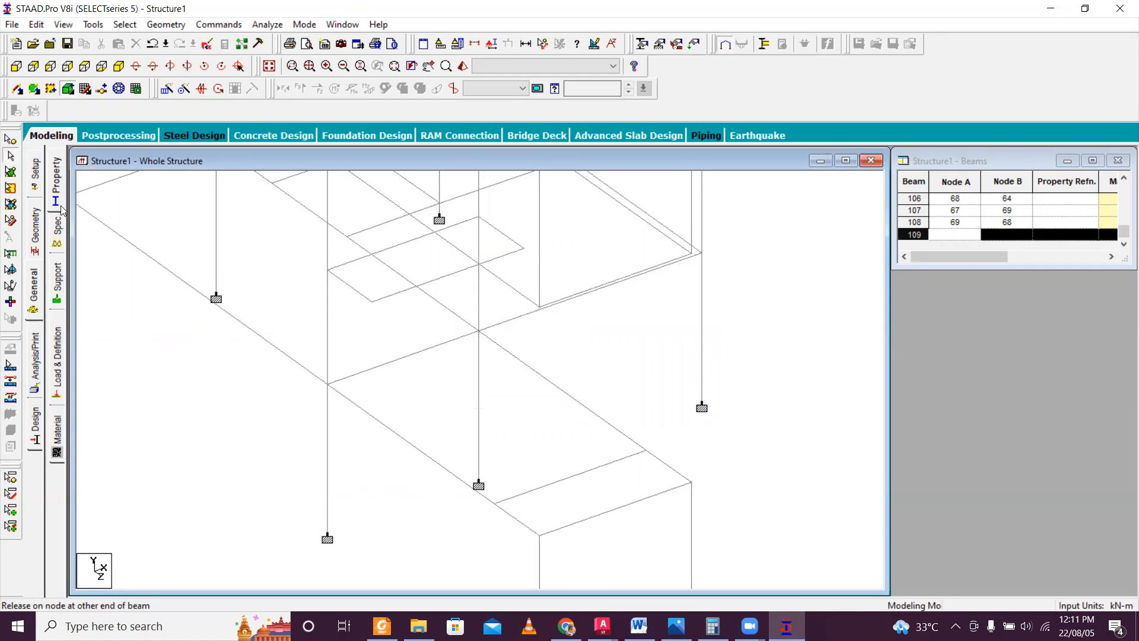
Insert a midpoint node in the stair beam between nodes 61 and 62.
left_click(21, 89)
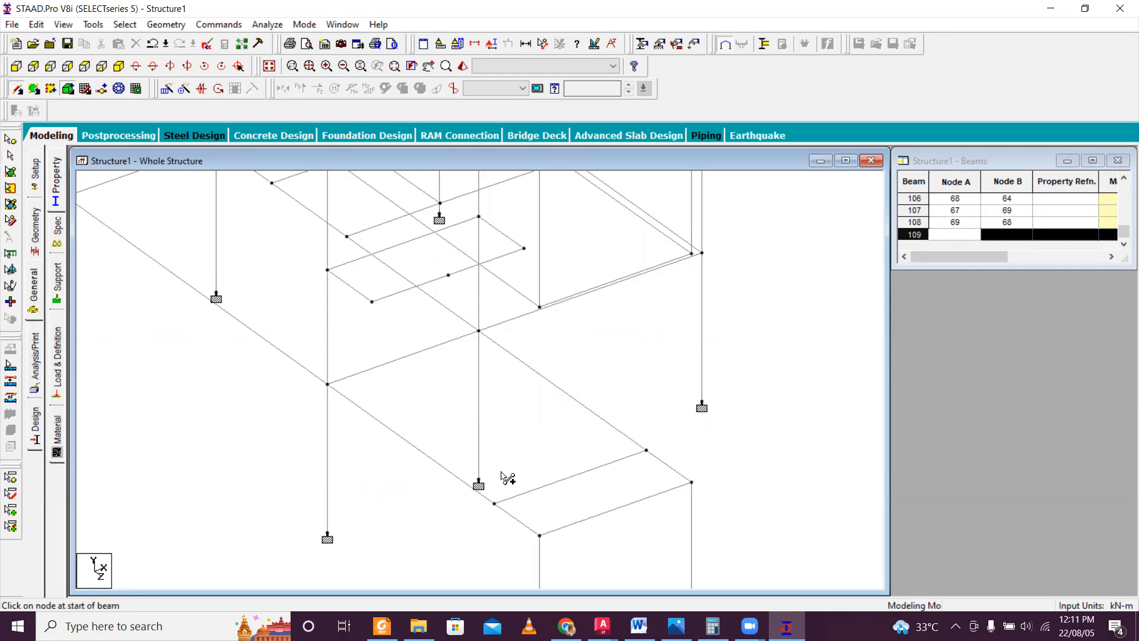
left_click(575, 480)
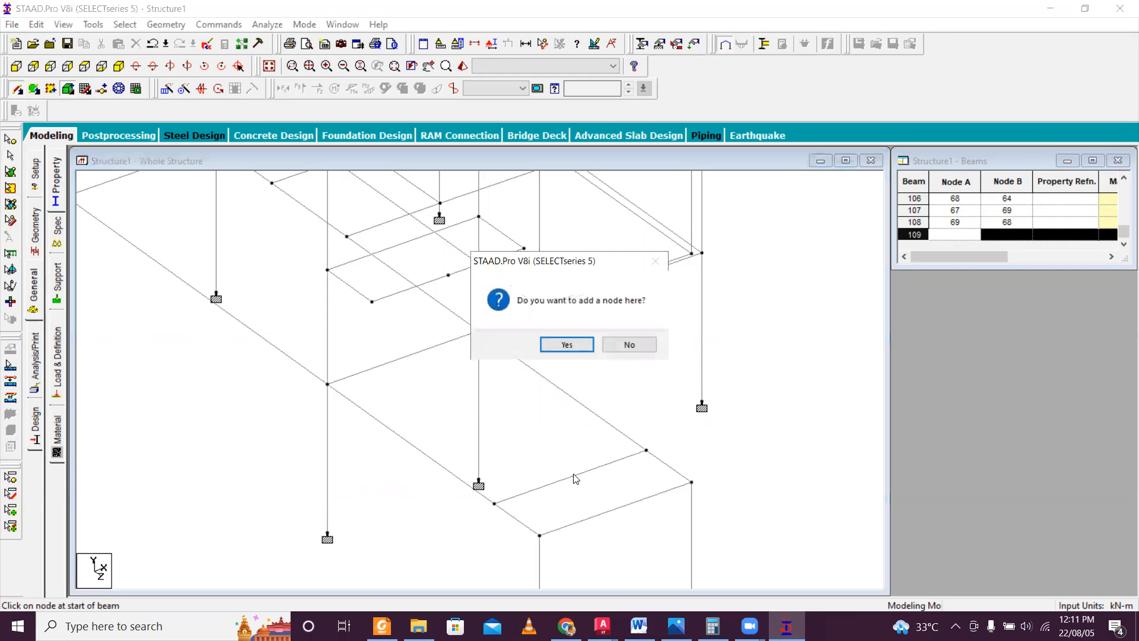
left_click(568, 347)
left_click(525, 375)
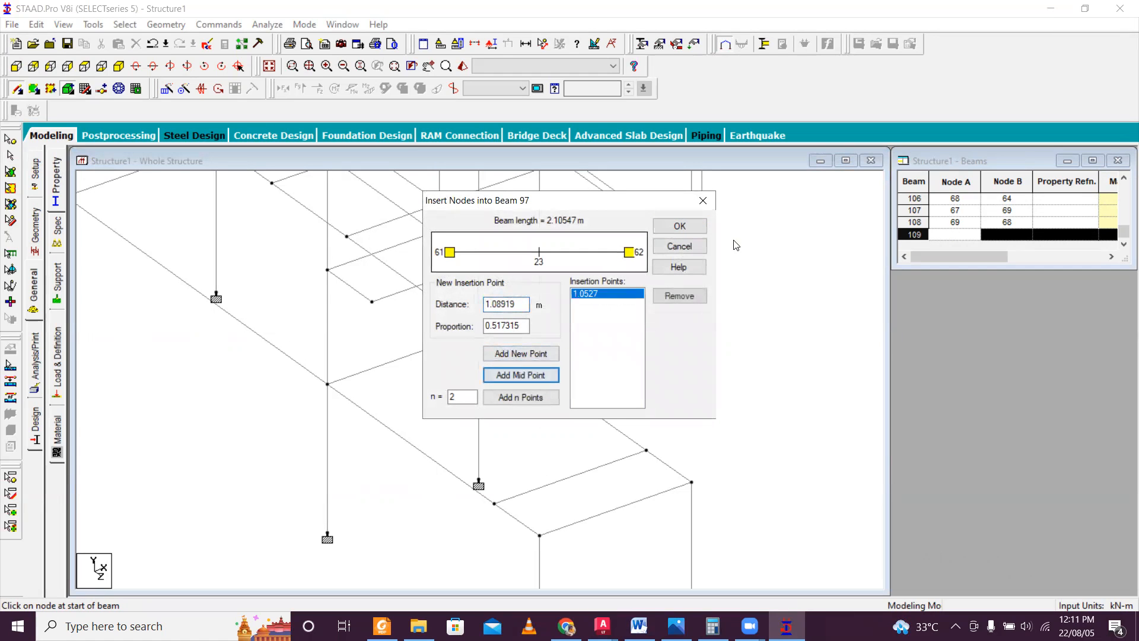
left_click(680, 227)
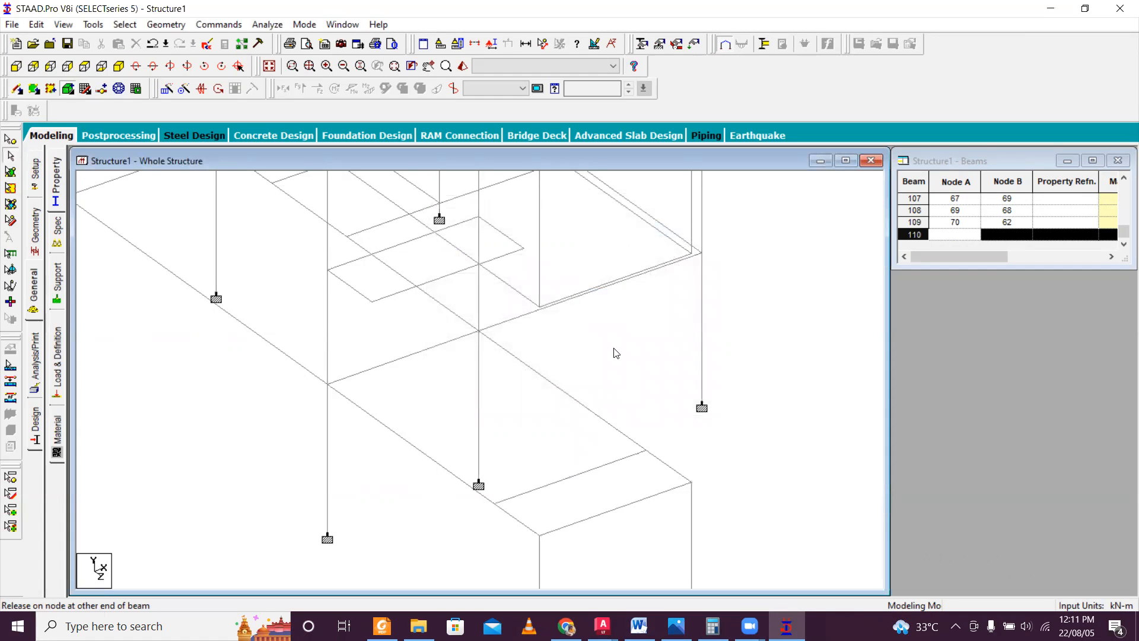
Examine the mid-height landing and the stair beam of the lower storey from several rotated views of the frame.
scroll(616, 353, "down", 5)
scroll(611, 353, "up", 4)
scroll(543, 335, "up", 2)
middle_click_drag(535, 322, 547, 342)
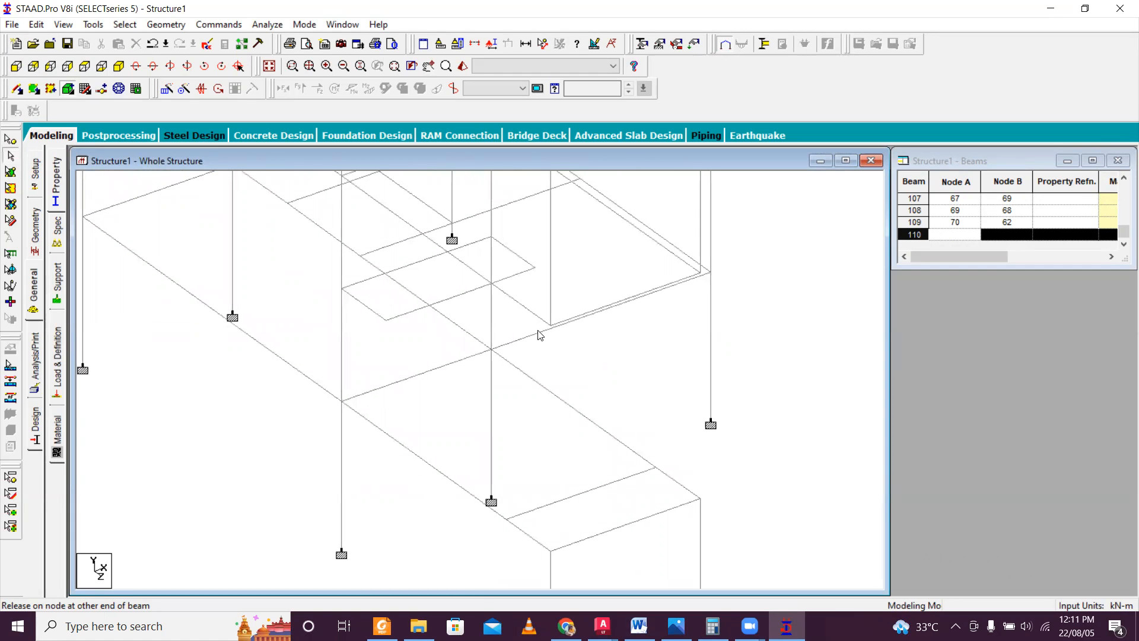
scroll(526, 328, "down", 4)
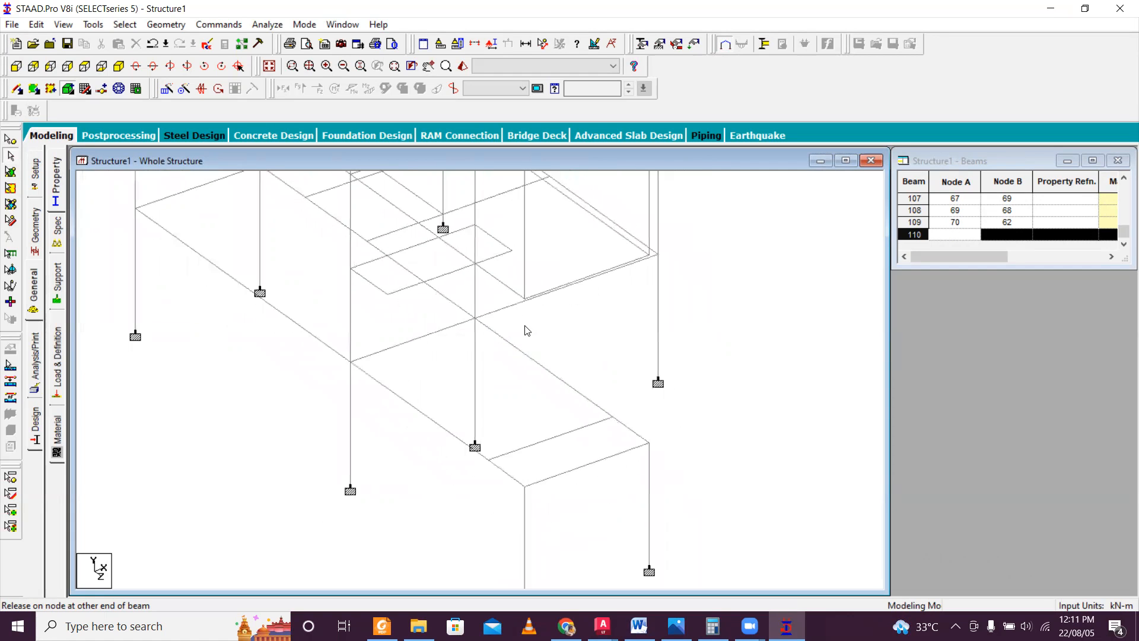
middle_click_drag(444, 376, 399, 443)
scroll(403, 425, "down", 1)
scroll(403, 425, "down", 4)
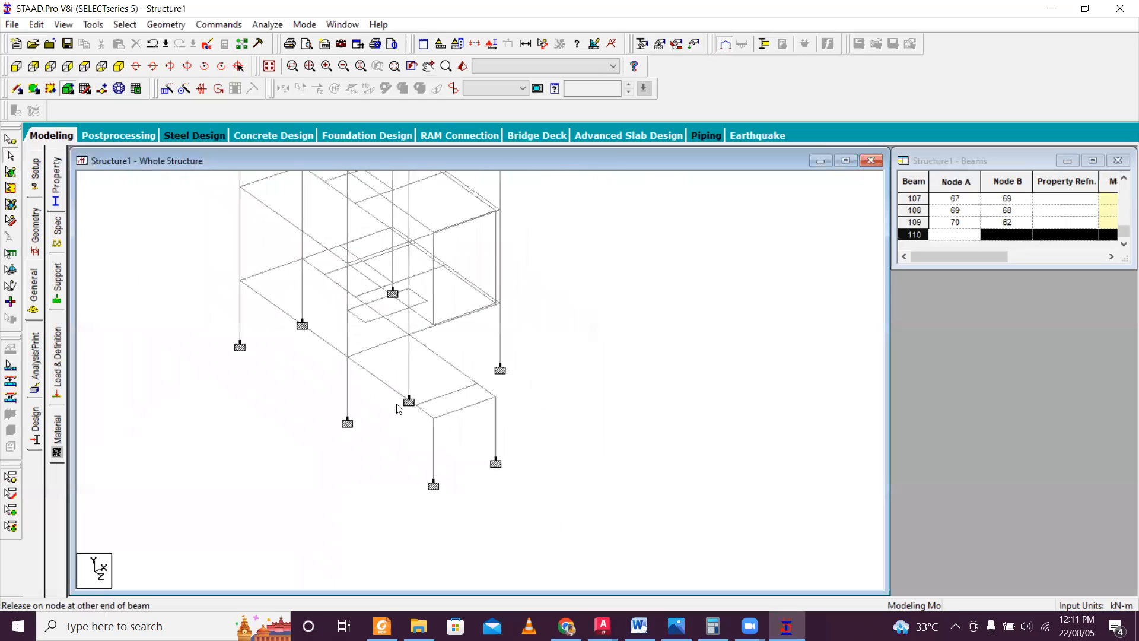
key("Left")
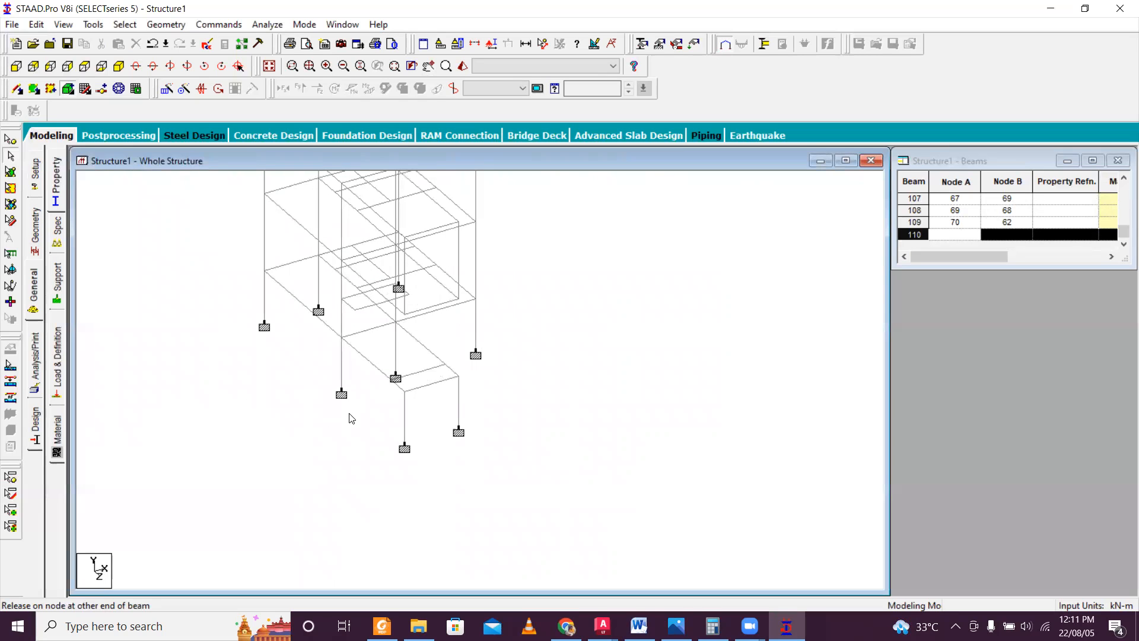
key("Right")
key("Right")
key("Right")
key("Right")
middle_click_drag(408, 404, 509, 385)
middle_click_drag(374, 317, 386, 314)
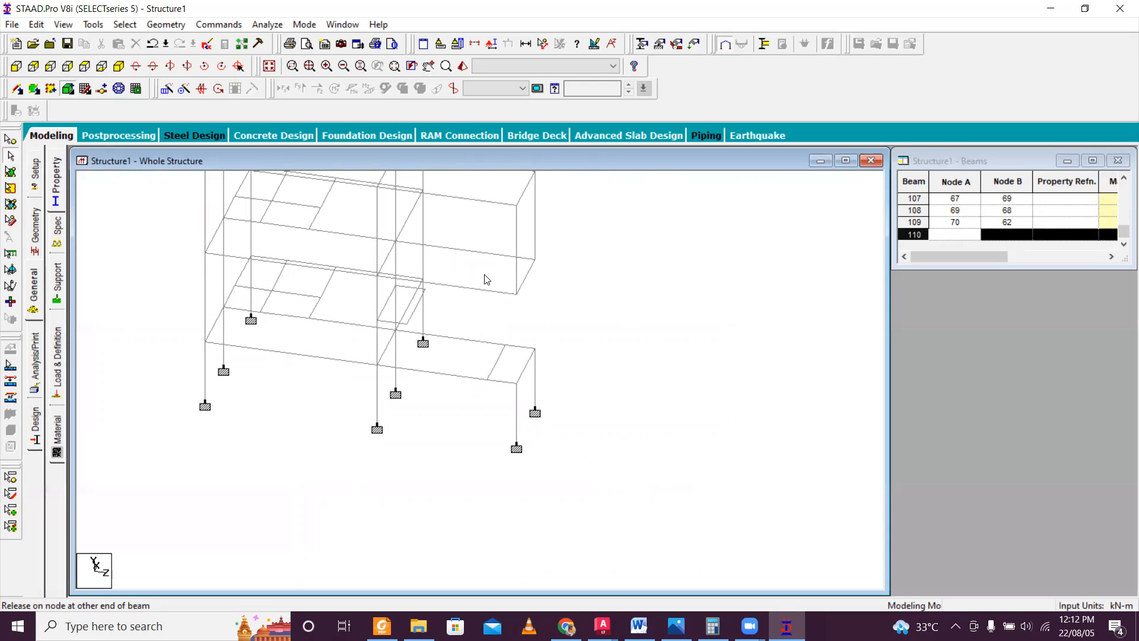
key("Left")
key("Left")
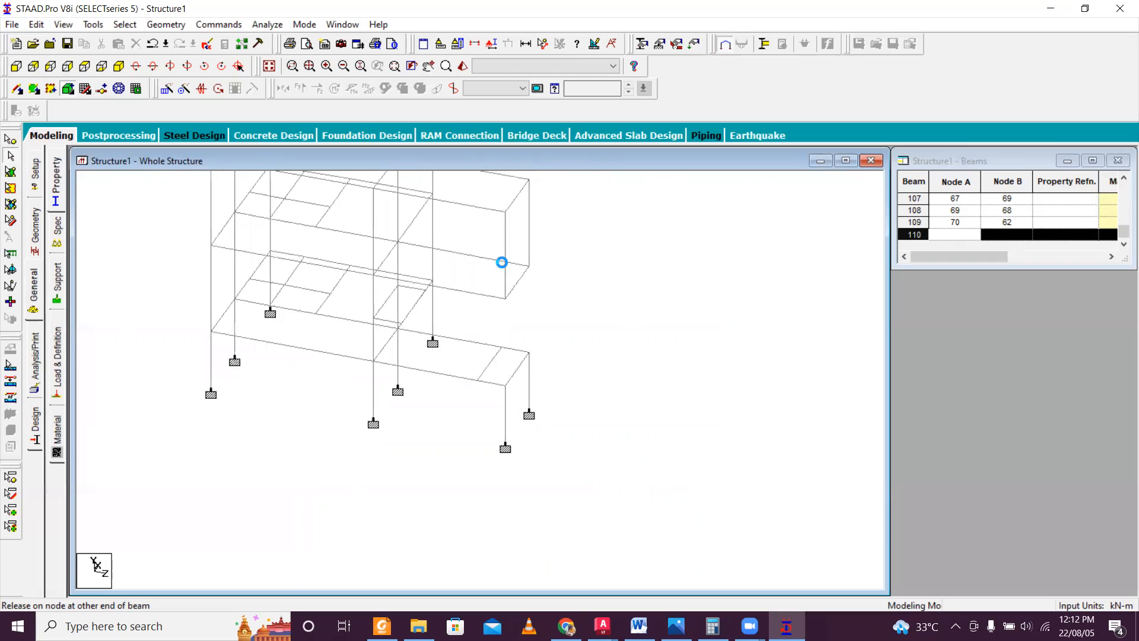
key("Right")
key("Right")
key("Right")
key("Right")
key("Right")
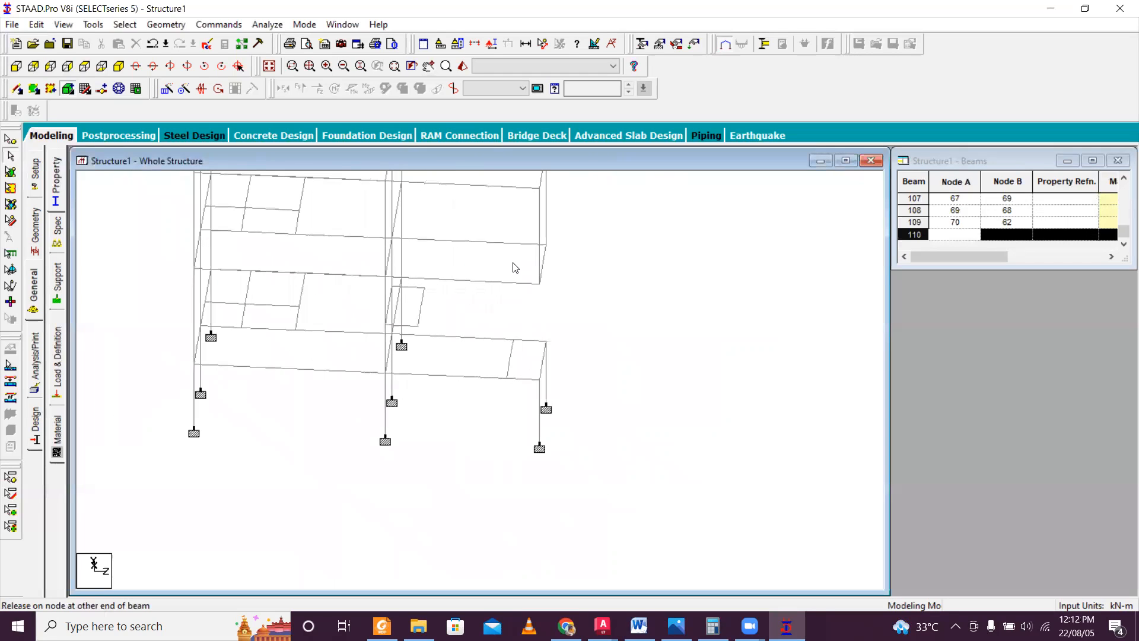
key("Right")
key("Left")
key("Left")
key("Left")
key("Left")
key("Left")
key("Left")
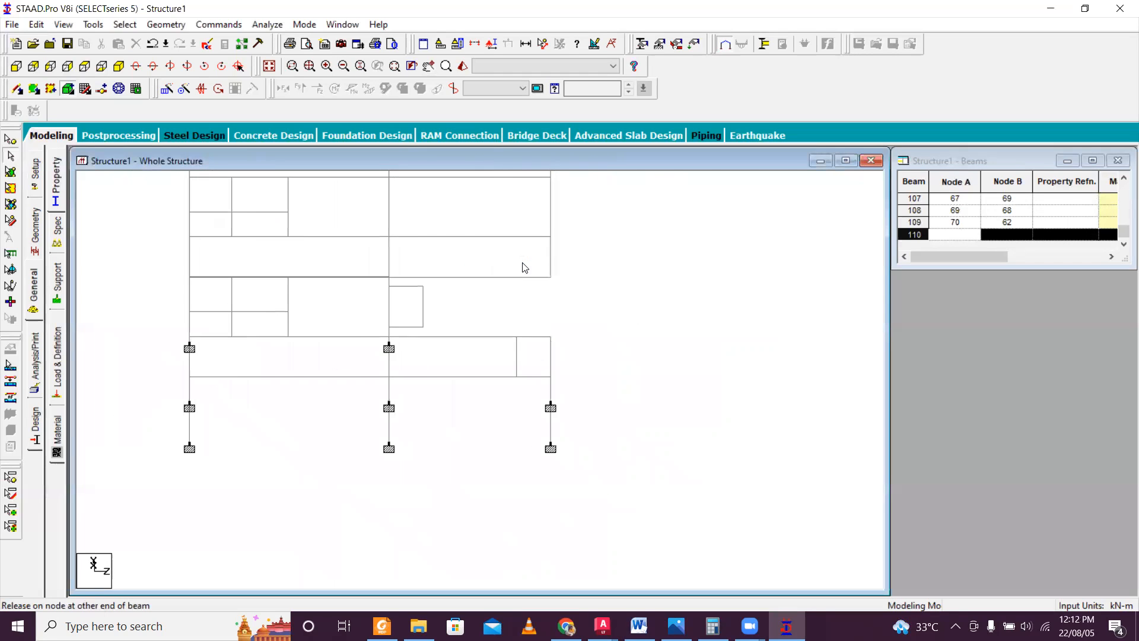
key("Left")
key("Left")
key("Left")
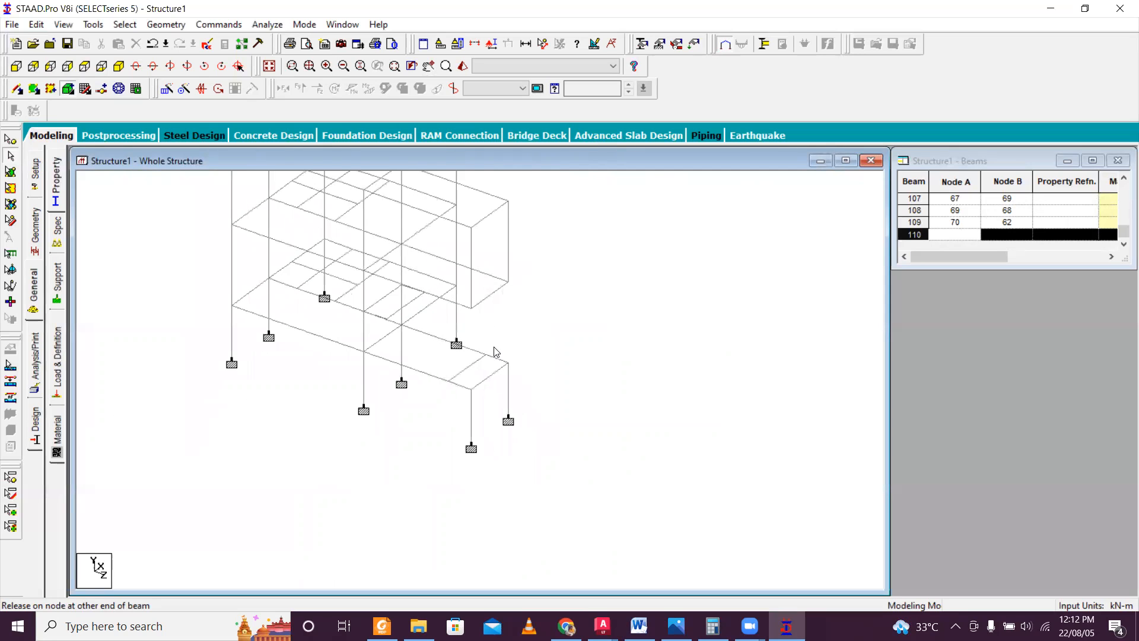
scroll(493, 356, "up", 4)
scroll(585, 392, "up", 3)
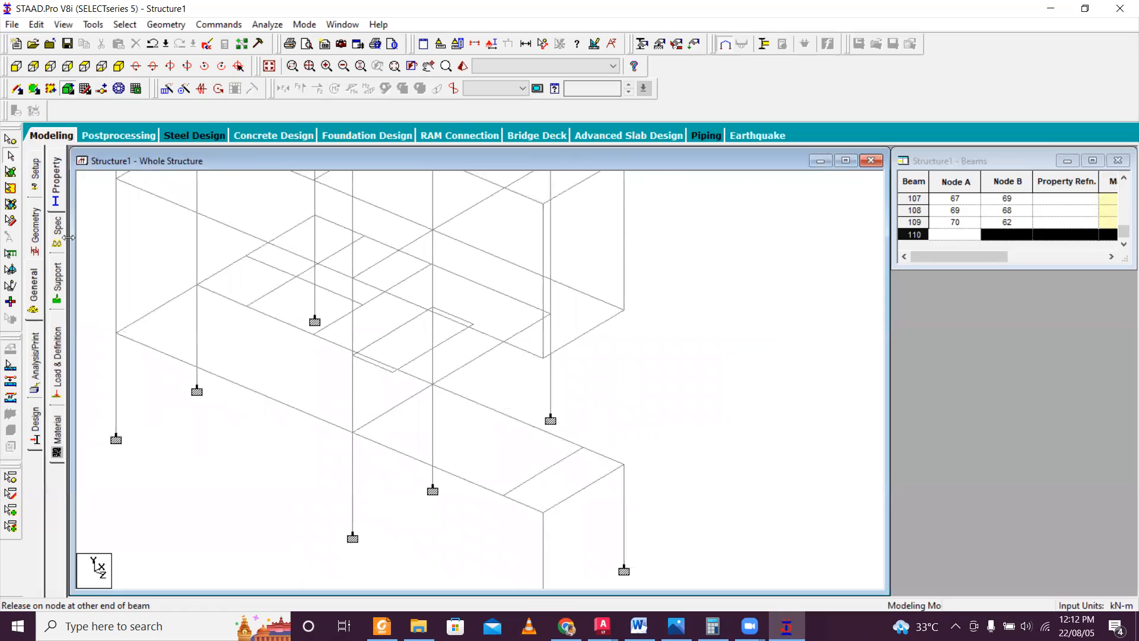
left_click(22, 93)
left_click(503, 496)
left_click_drag(511, 401, 509, 384)
middle_click_drag(711, 412, 612, 385)
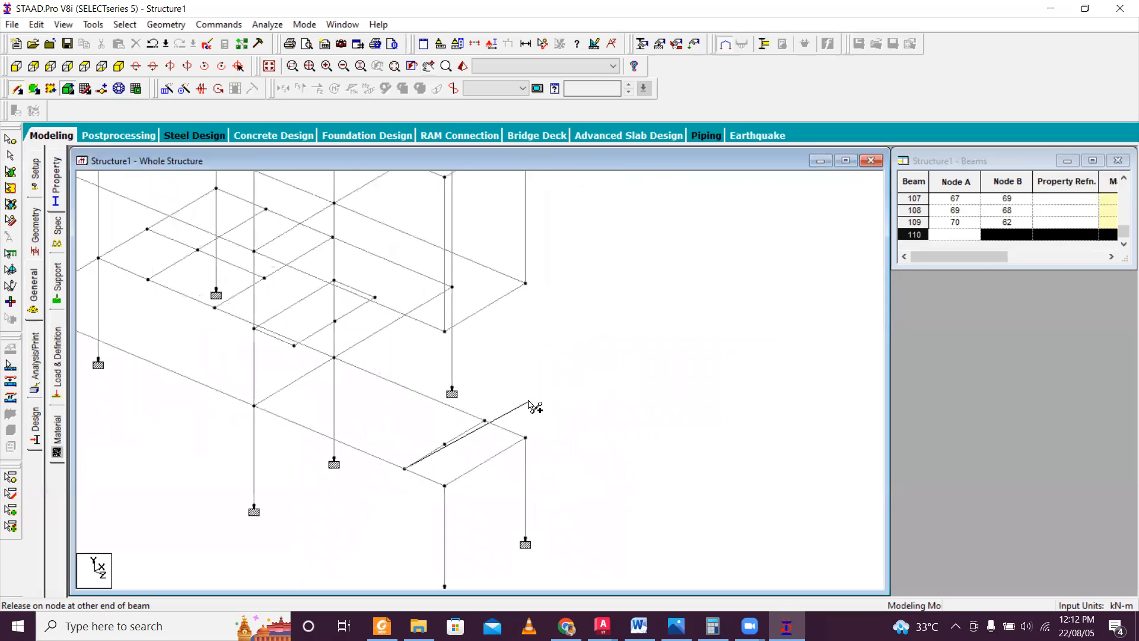
key("Escape")
Add the missing columns at the end bay between nodes 2 and 32 and between nodes 3 and 33.
scroll(541, 394, "down", 1)
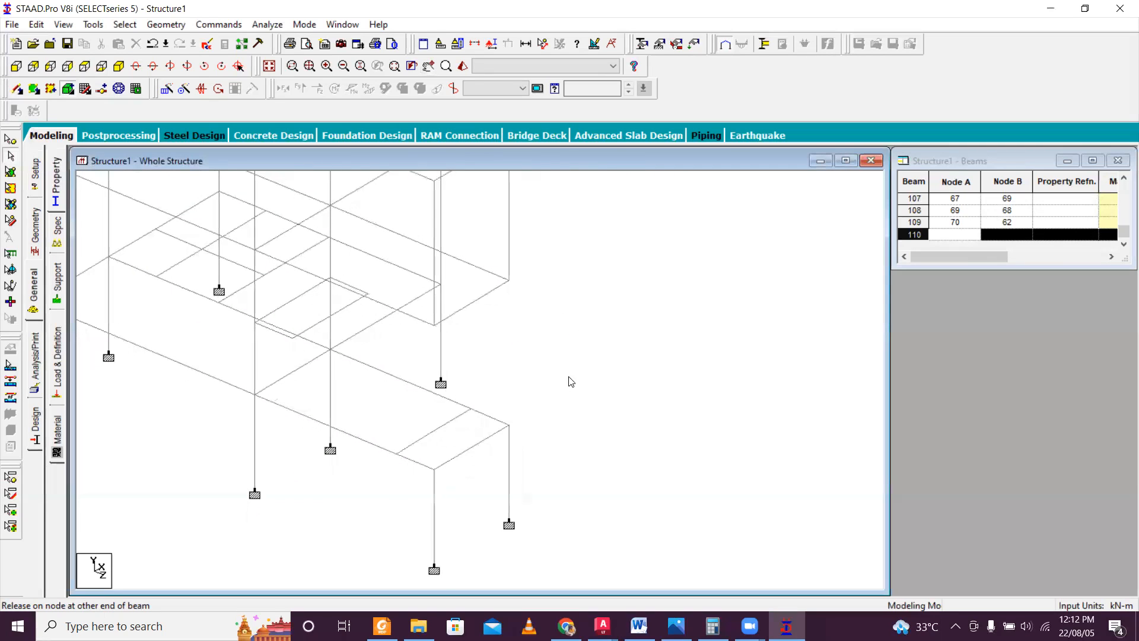
middle_click_drag(570, 382, 550, 429)
middle_click_drag(496, 392, 521, 342)
scroll(518, 348, "down", 3)
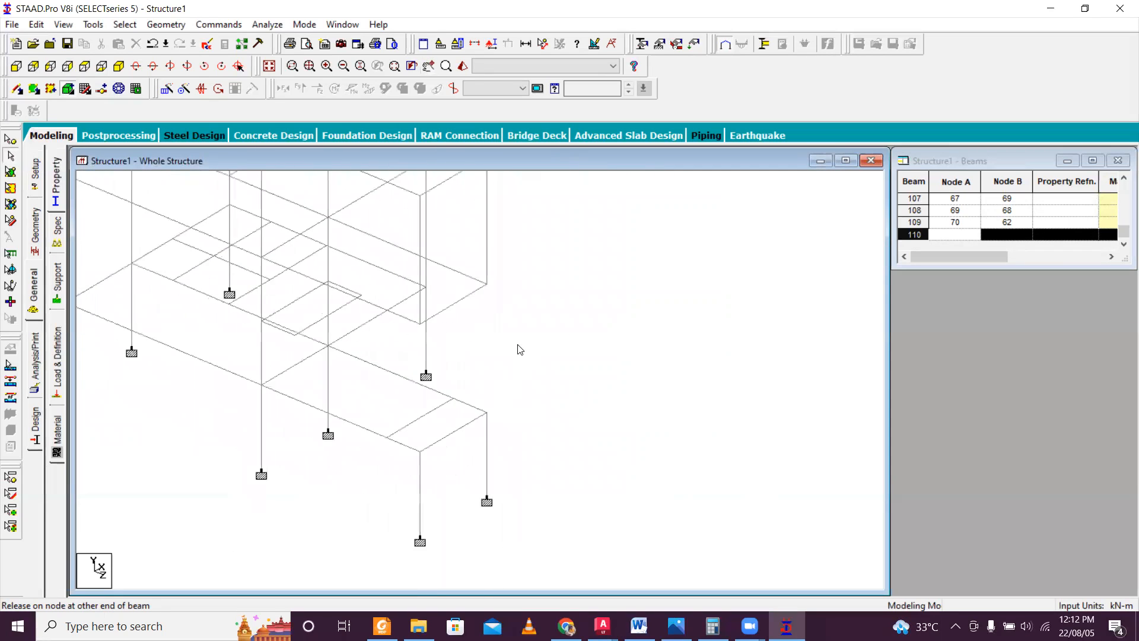
scroll(548, 359, "up", 4)
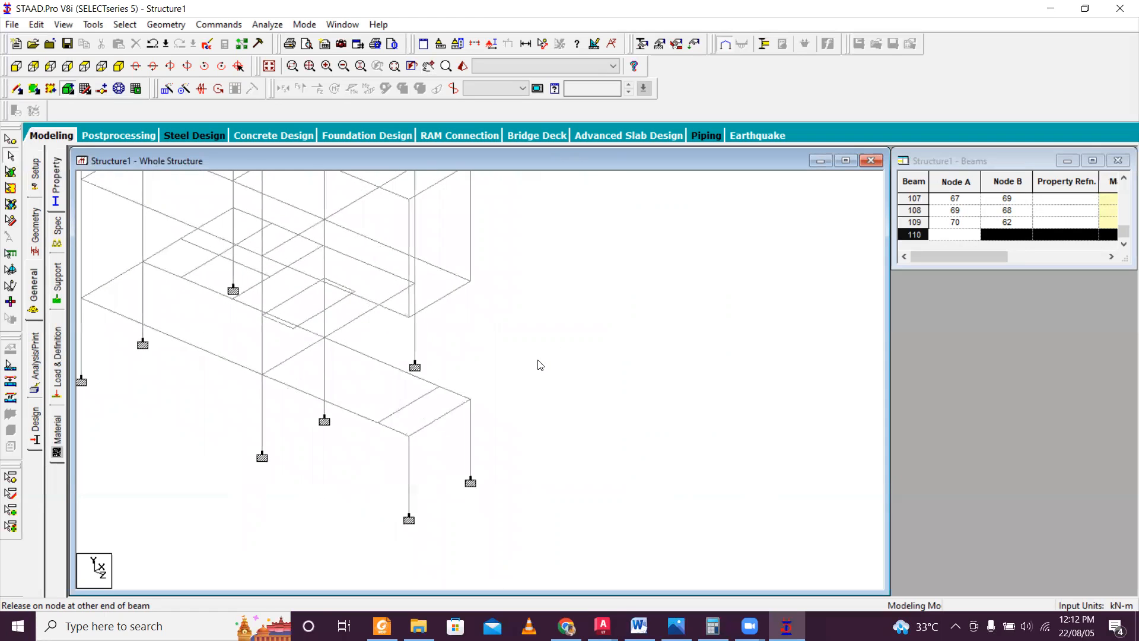
key("Right")
key("Right")
key("Right")
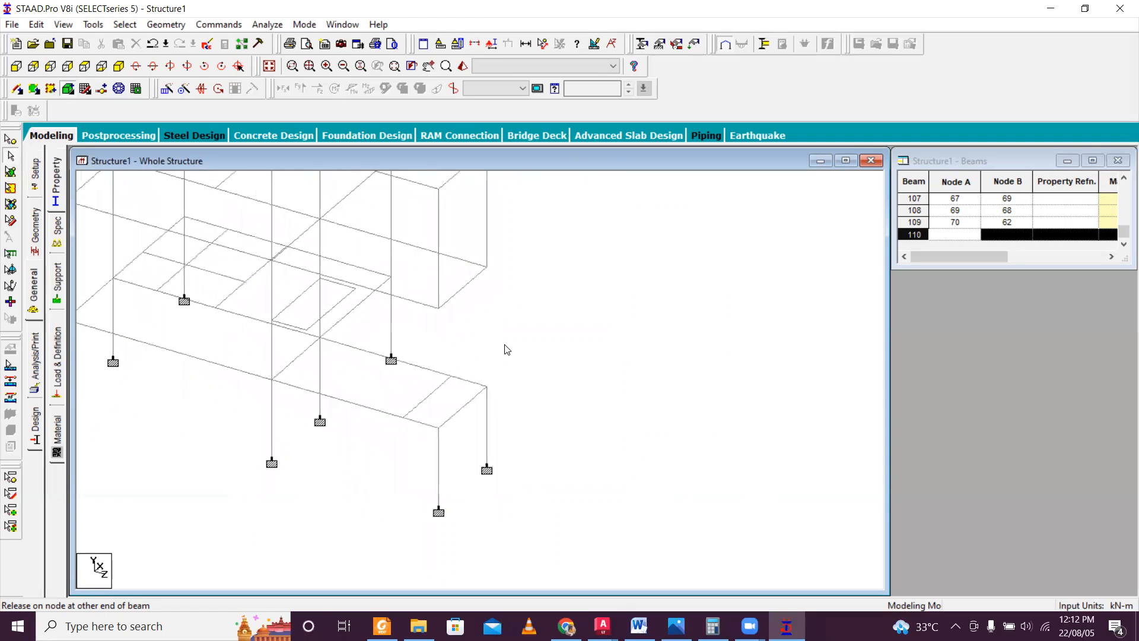
key("Right")
middle_click_drag(574, 331, 547, 374)
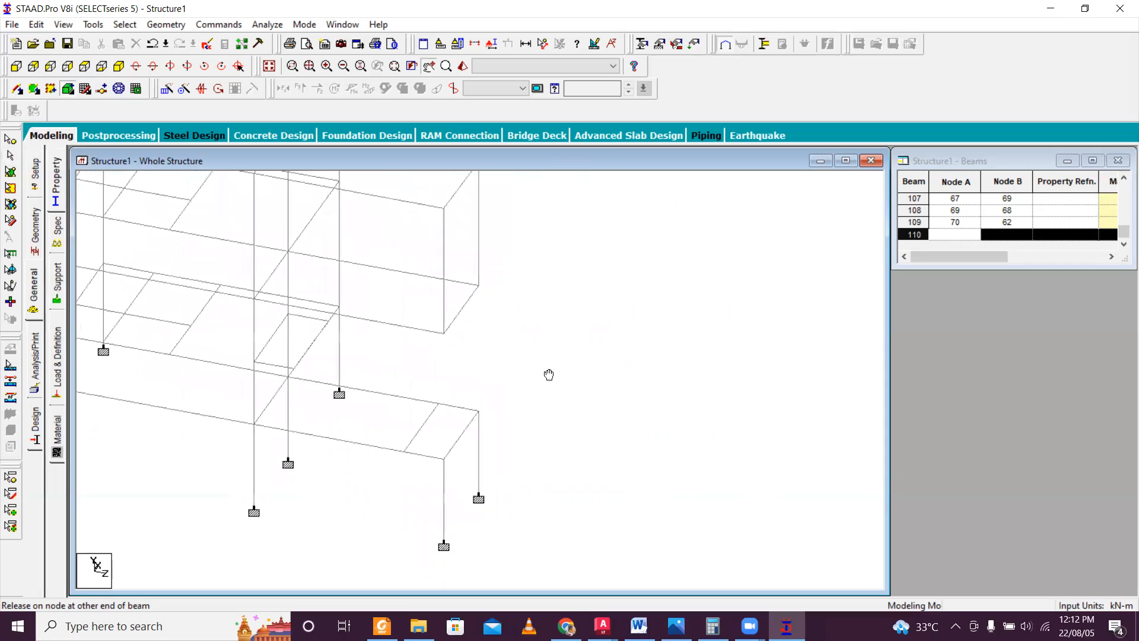
left_click(17, 89)
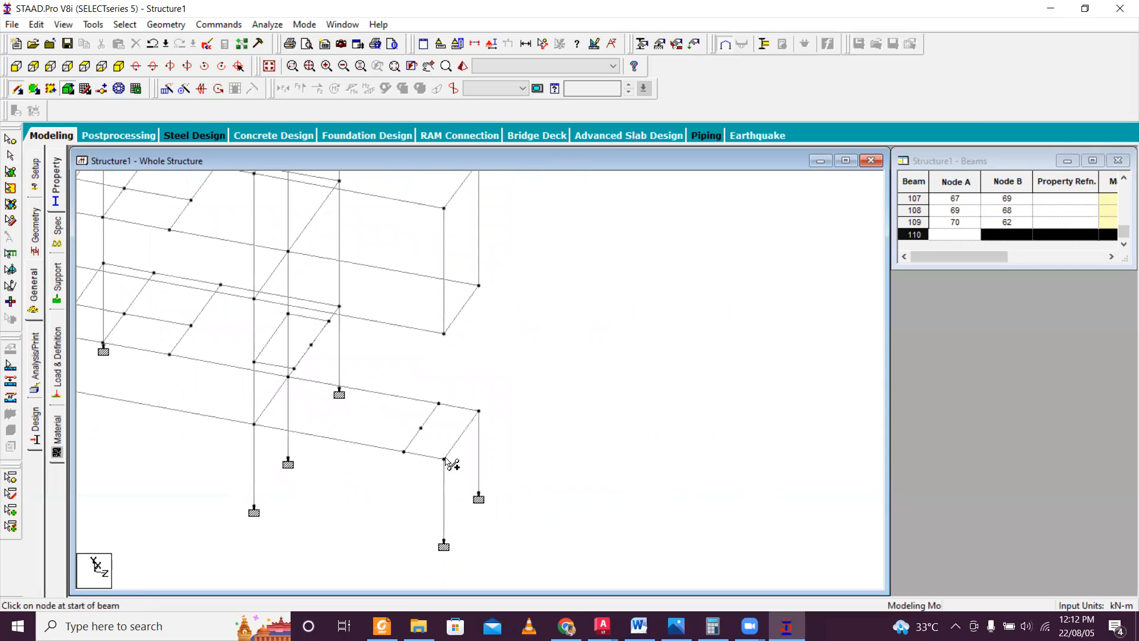
left_click_drag(444, 459, 444, 332)
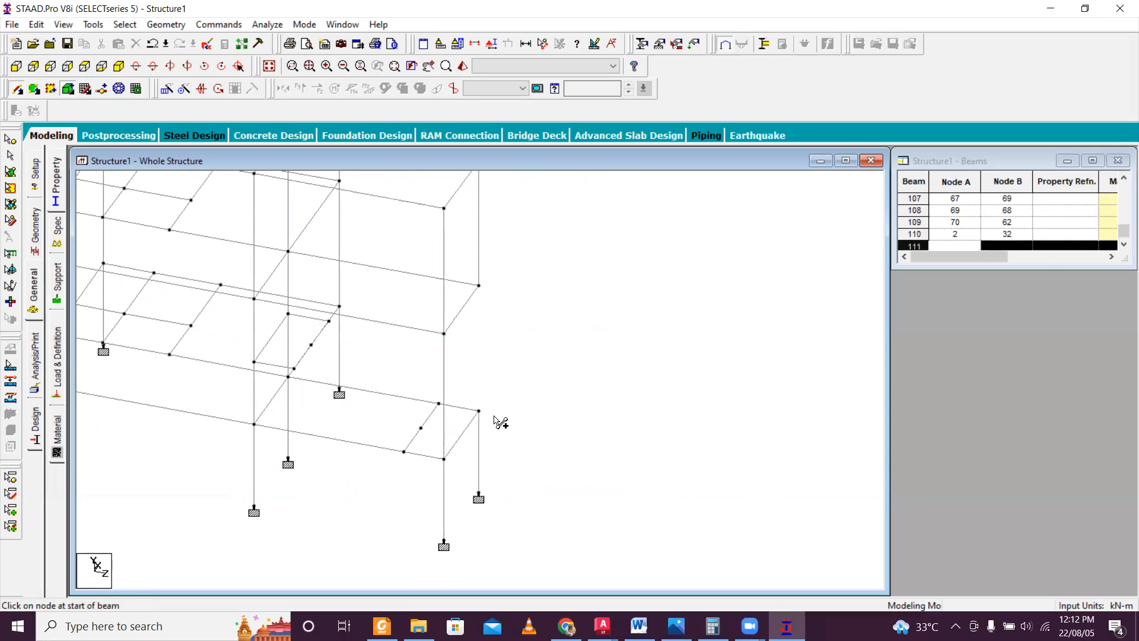
left_click_drag(480, 411, 480, 286)
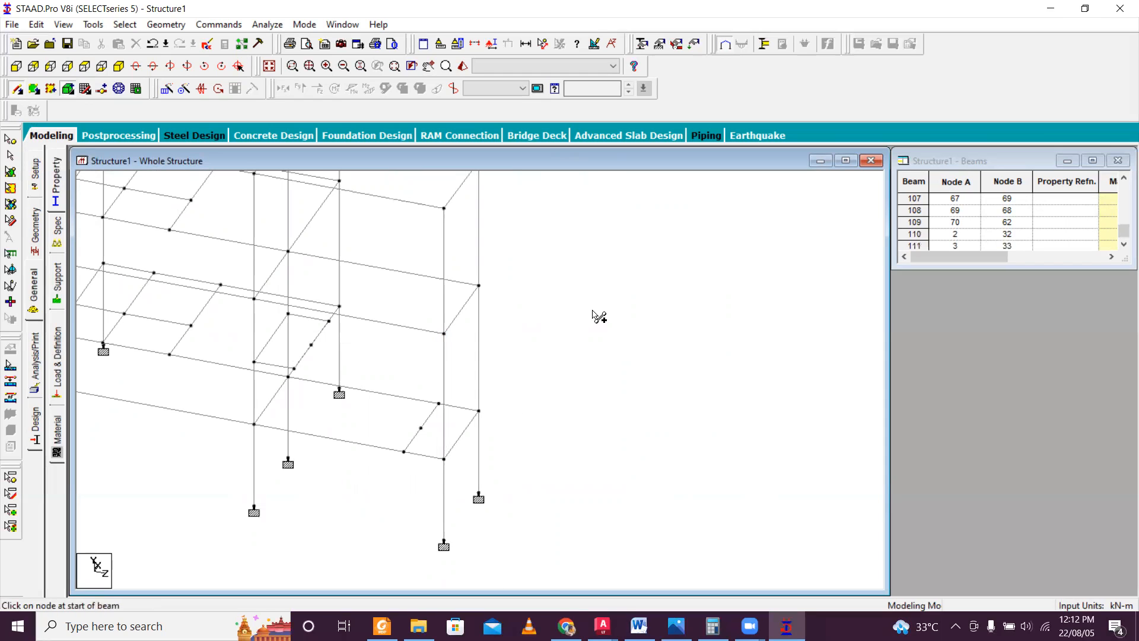
key("Escape")
Insert a node in the floor beam between nodes 37 and 32, 3.315 m from node 37.
scroll(464, 336, "up", 2)
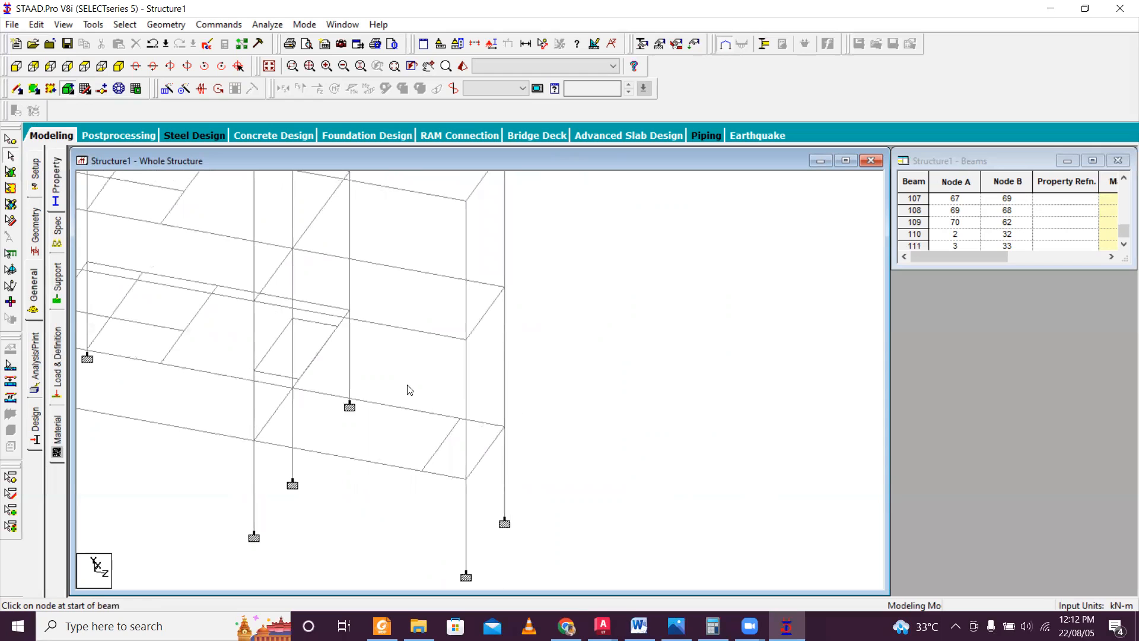
left_click(18, 90)
left_click(406, 328)
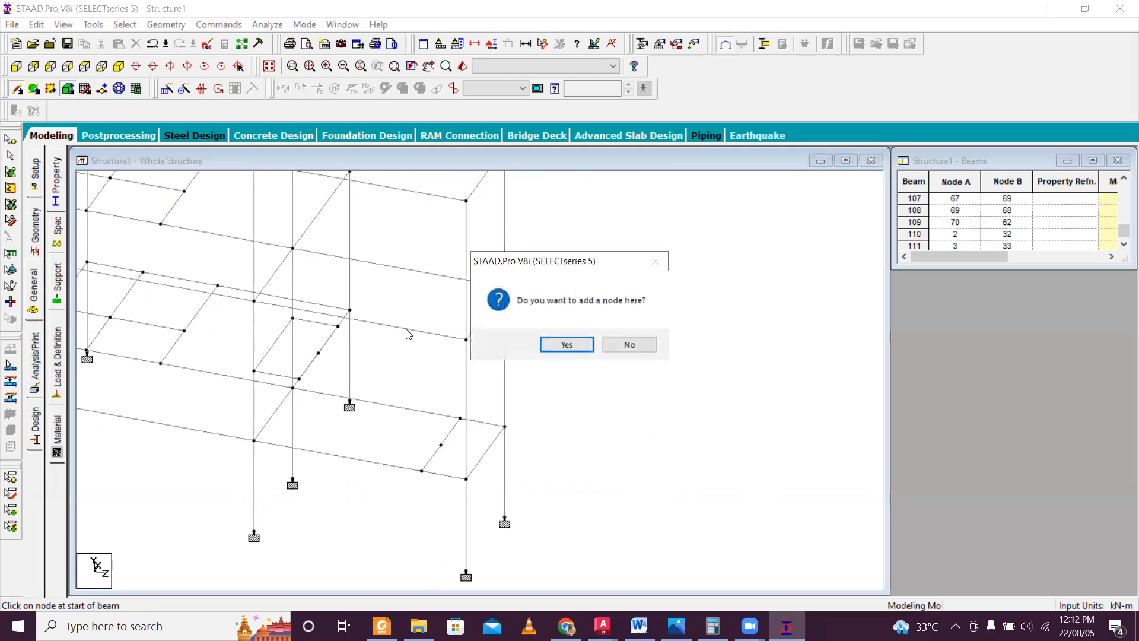
left_click(592, 344)
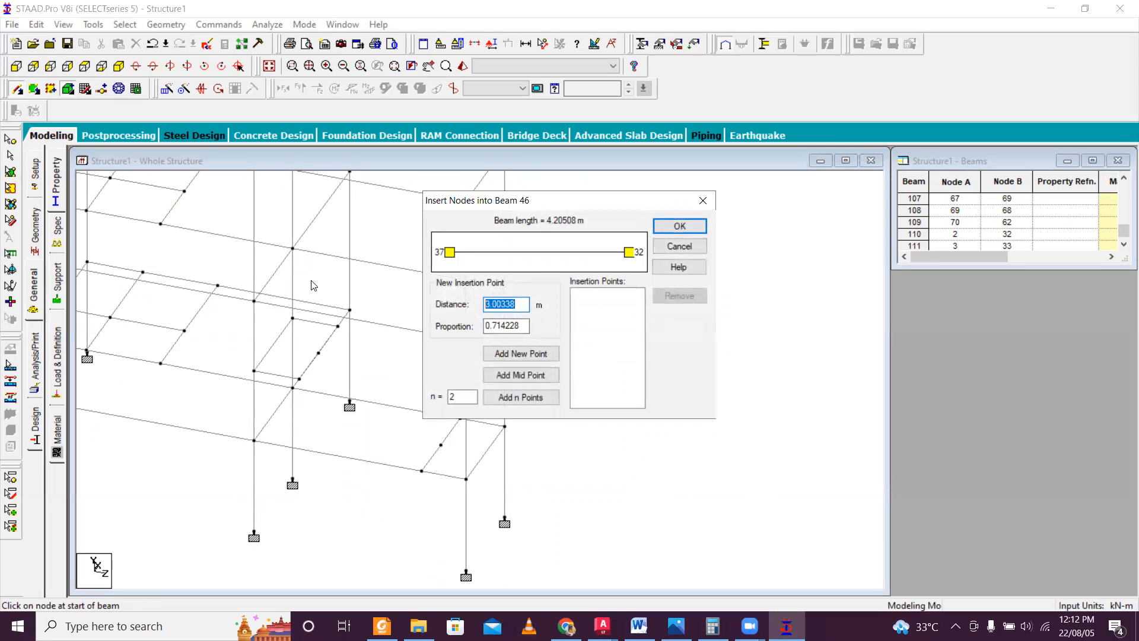
type("3")
left_click(520, 354)
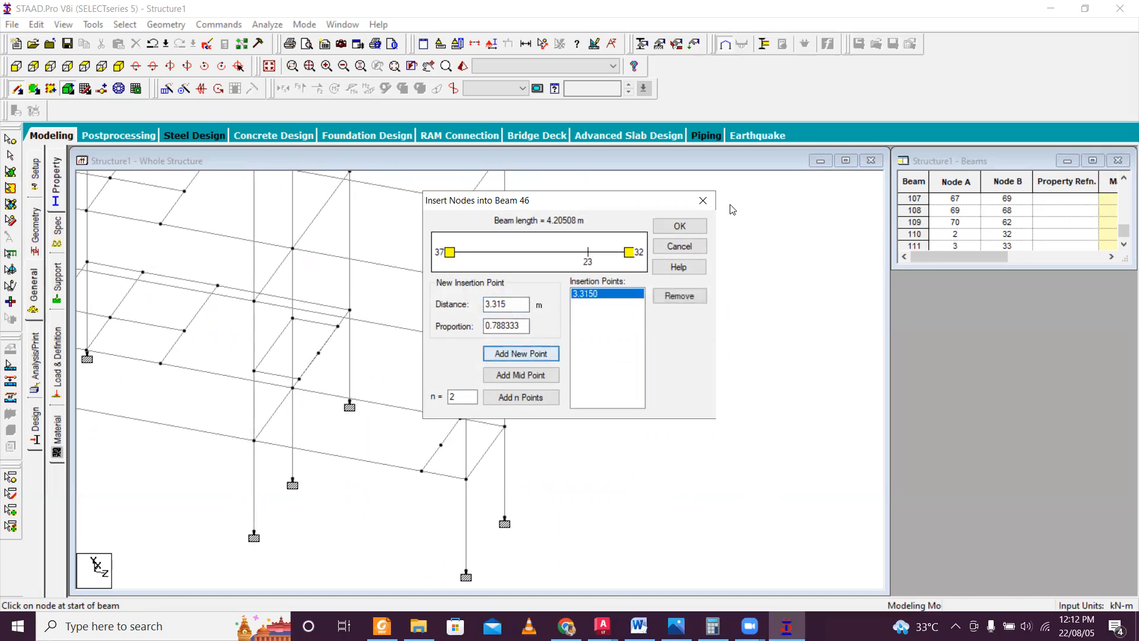
left_click(682, 226)
Insert a node in the parallel floor beam between nodes 33 and 44, at a distance of 0.89 m.
left_click(447, 276)
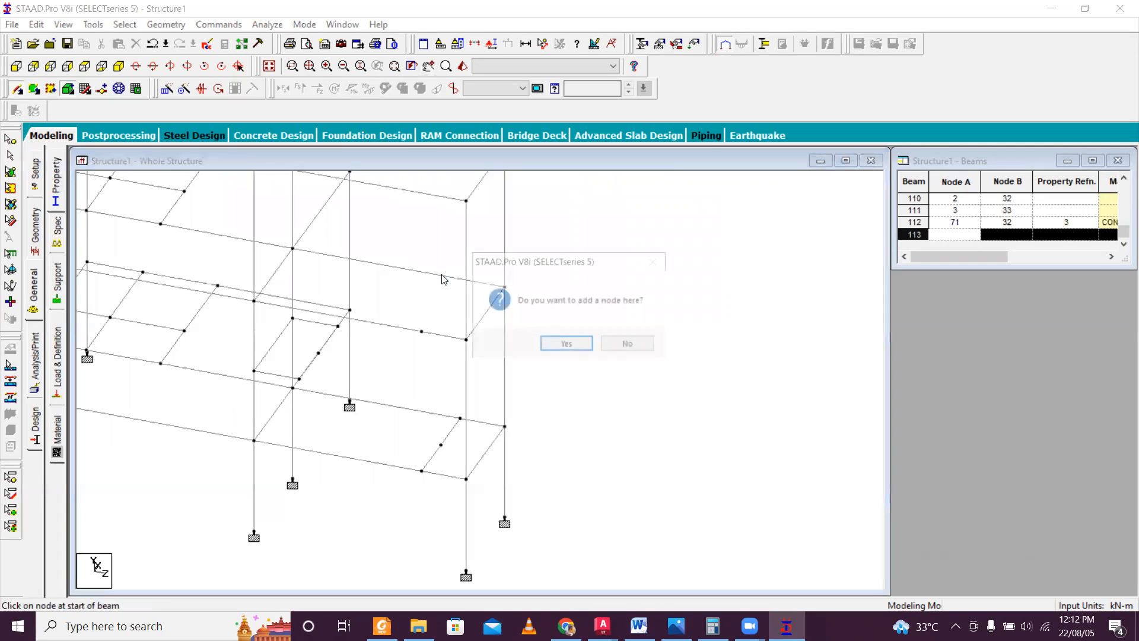
left_click(556, 342)
left_click_drag(520, 305, 398, 297)
type("0.89")
left_click(515, 354)
left_click(691, 226)
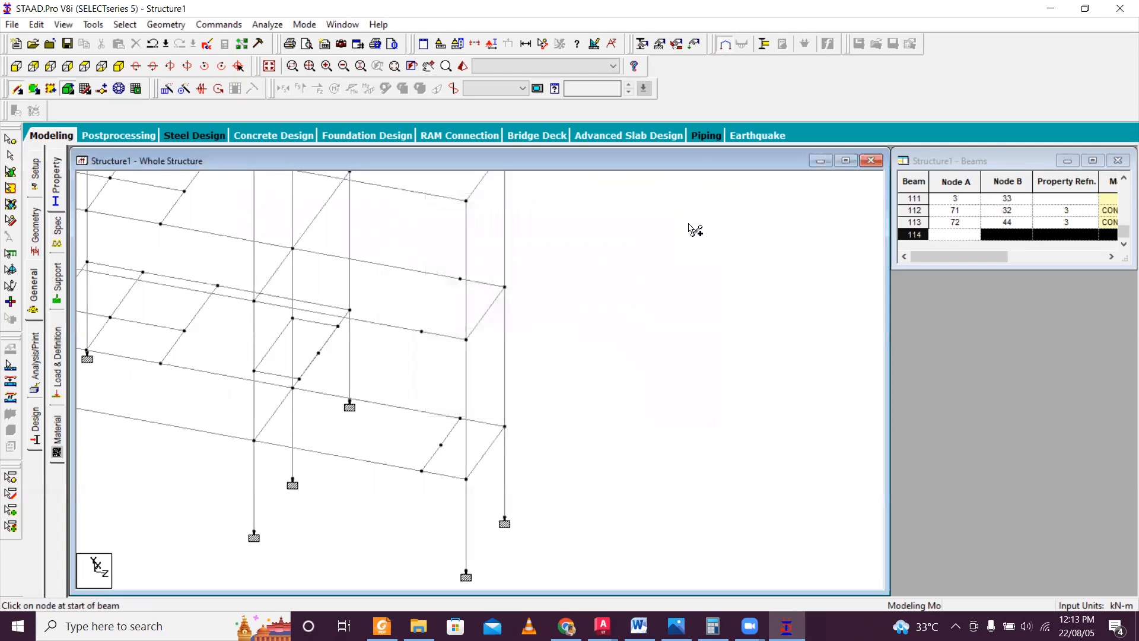
Connect nodes 71 and 72 with a beam and insert a midpoint node in it.
left_click_drag(421, 331, 461, 278)
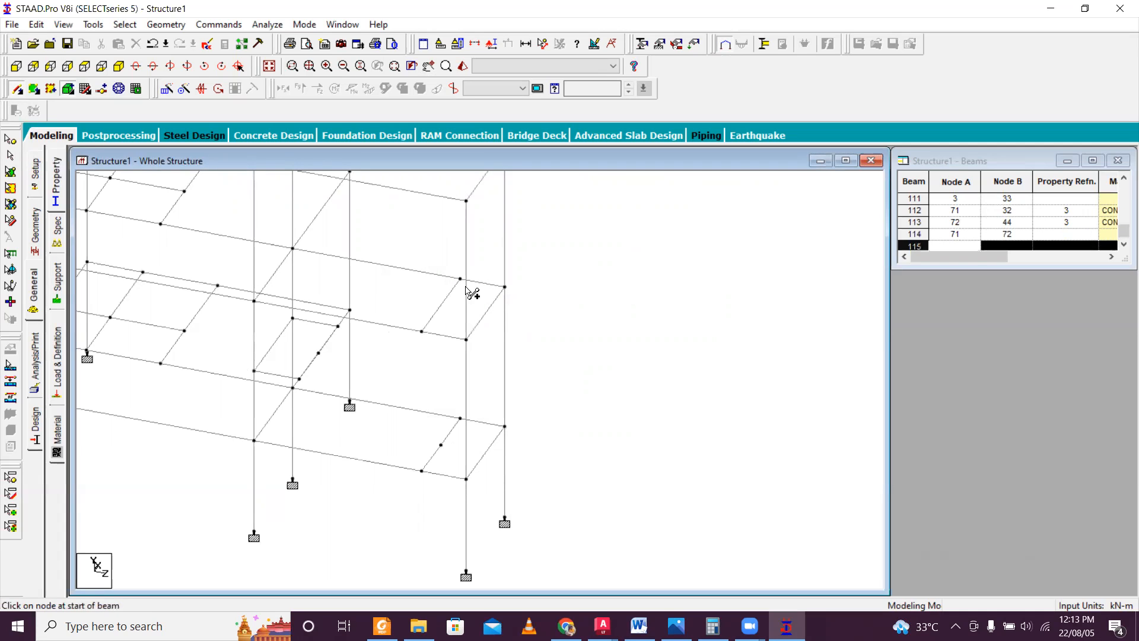
left_click(441, 307)
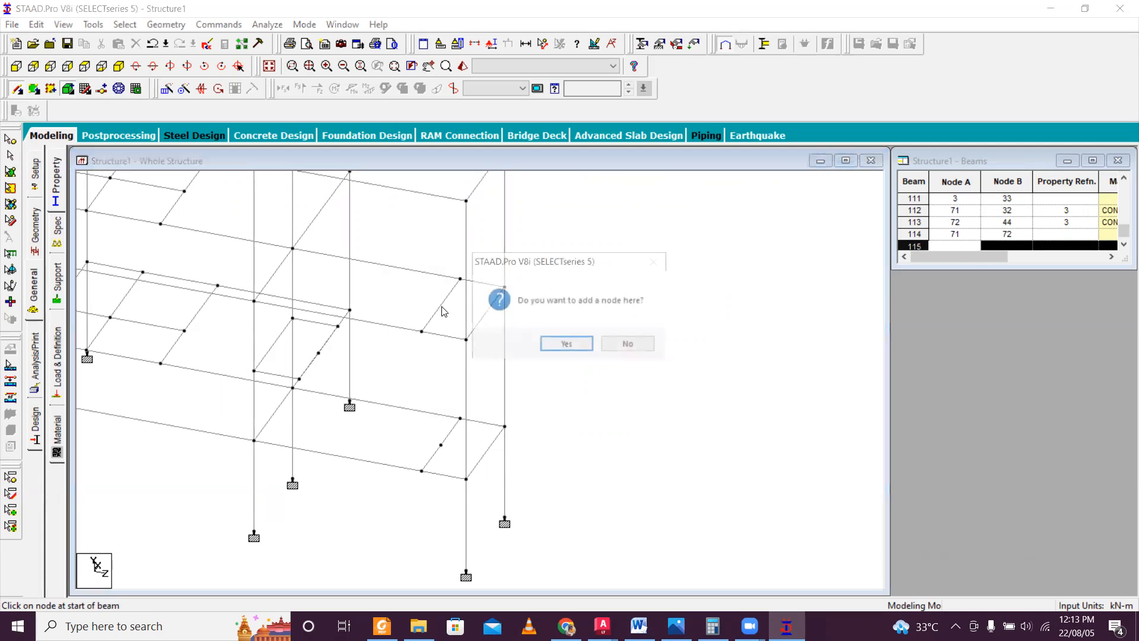
left_click(567, 345)
left_click(503, 374)
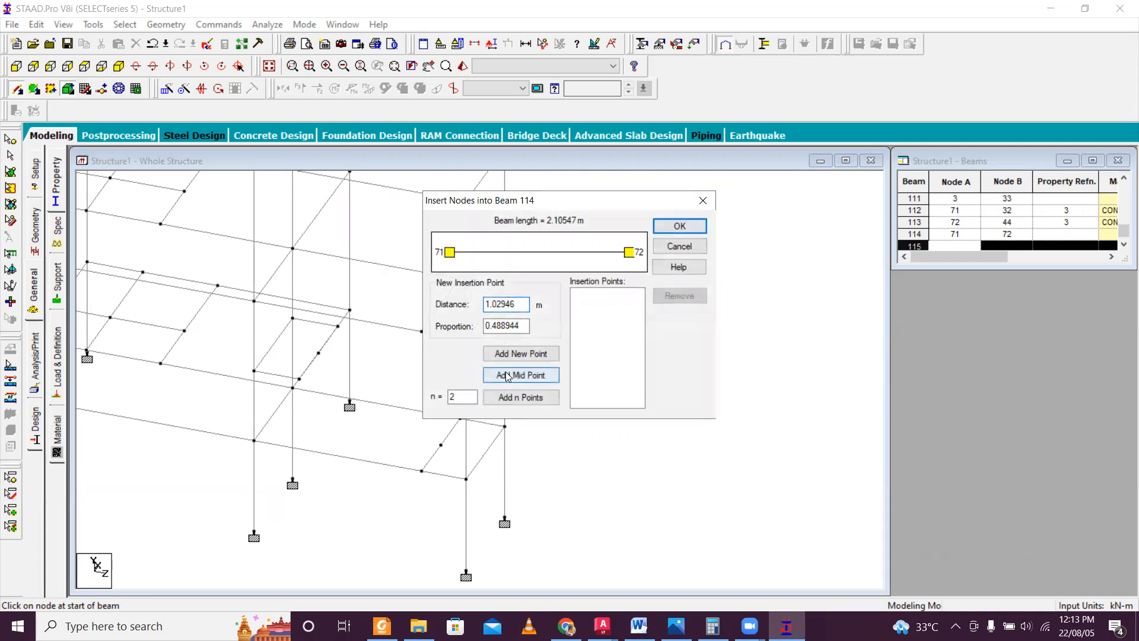
left_click(681, 226)
left_click_drag(441, 305, 532, 305)
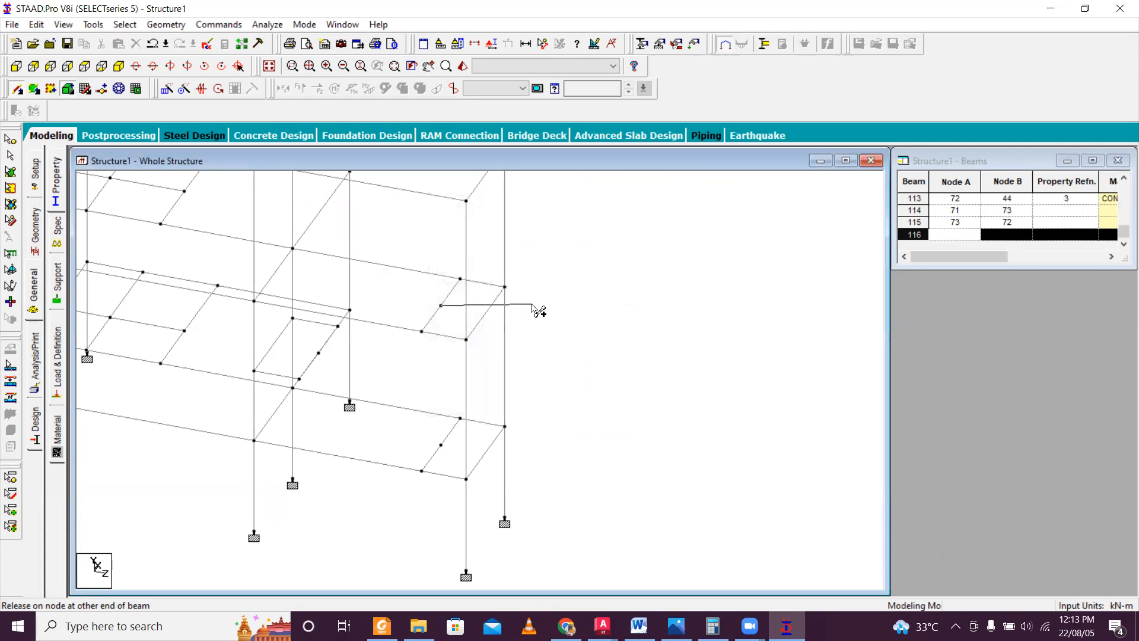
key("Escape")
Examine the new stair beam and the upper-storey columns, including from the opposite side of the frame.
scroll(468, 317, "down", 3)
middle_click_drag(444, 301, 475, 373)
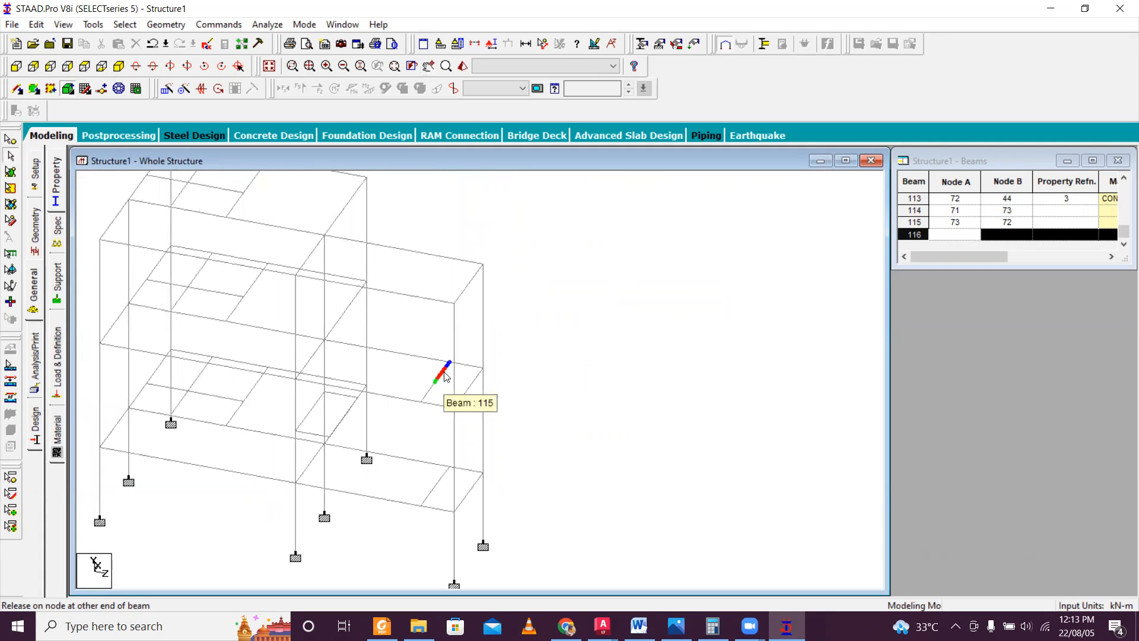
scroll(376, 338, "up", 2)
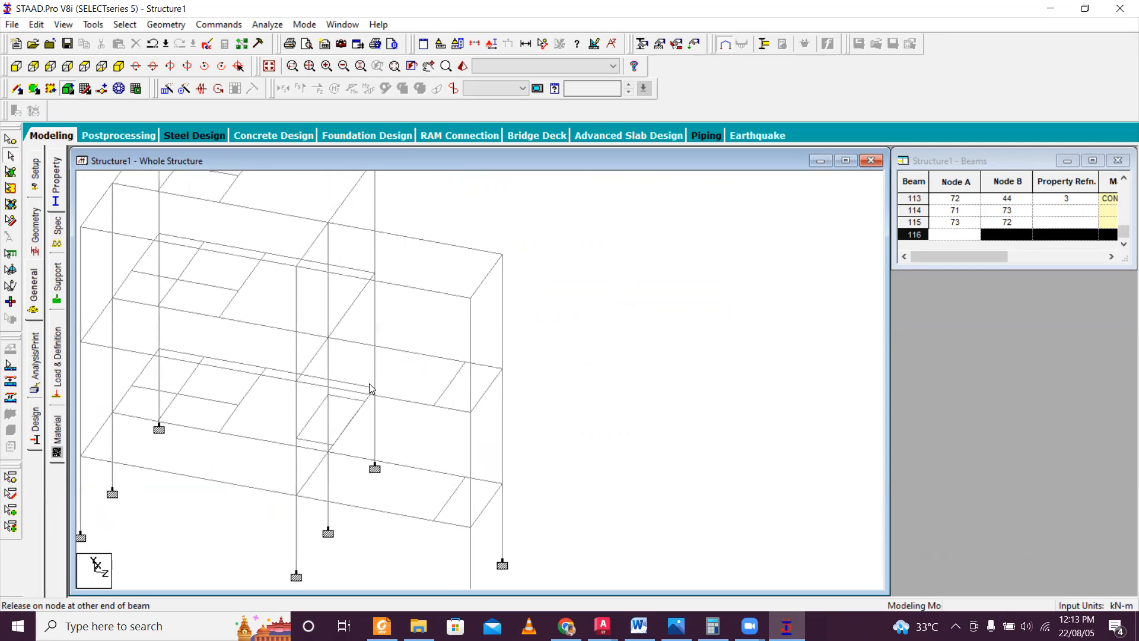
scroll(370, 388, "up", 1)
scroll(597, 356, "down", 2)
middle_click_drag(594, 371, 613, 323)
key("Left")
key("Left")
key("Left")
key("Left")
key("Left")
middle_click_drag(270, 314, 338, 341)
scroll(339, 300, "up", 1)
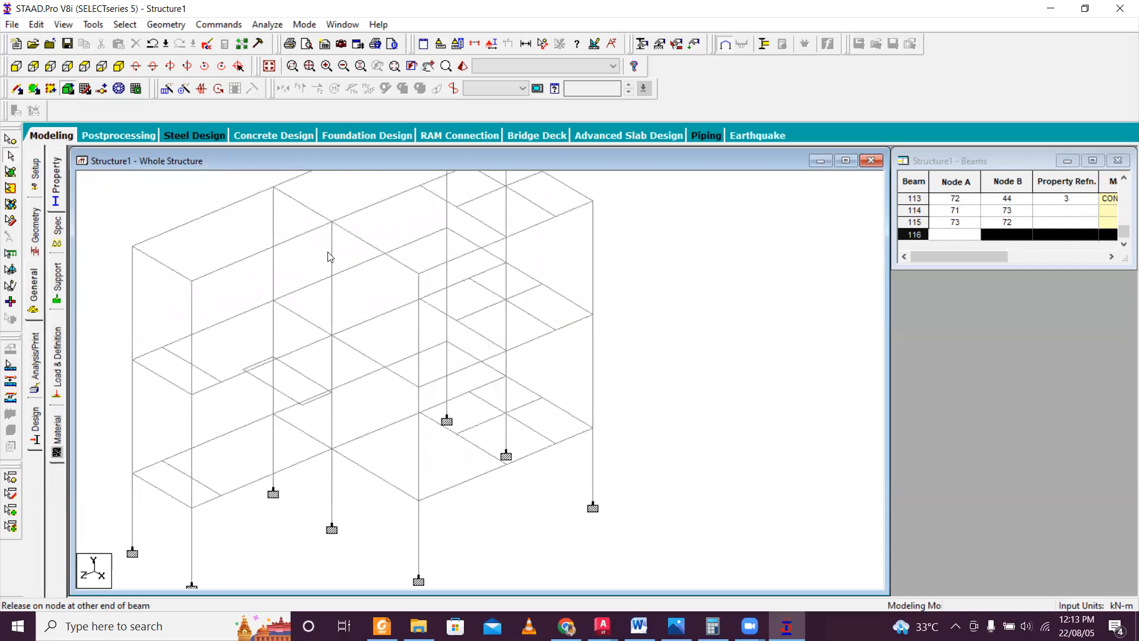
Insert midpoint nodes in the columns between nodes 44 and 59 and between nodes 37 and 52.
left_click(330, 256)
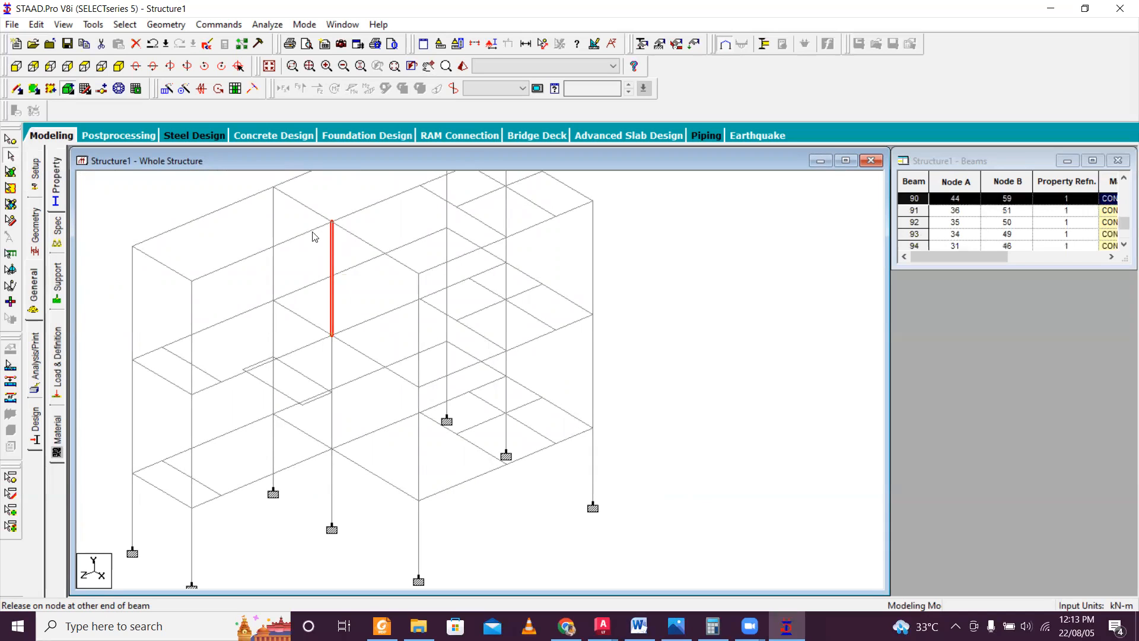
left_click(17, 88)
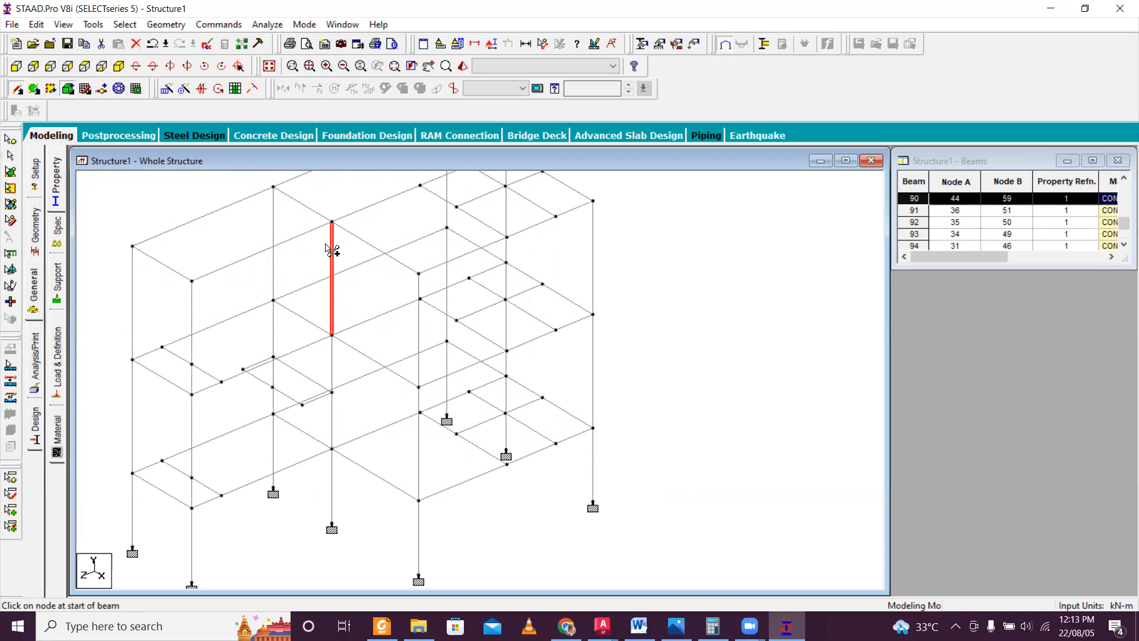
left_click(500, 299)
left_click(560, 345)
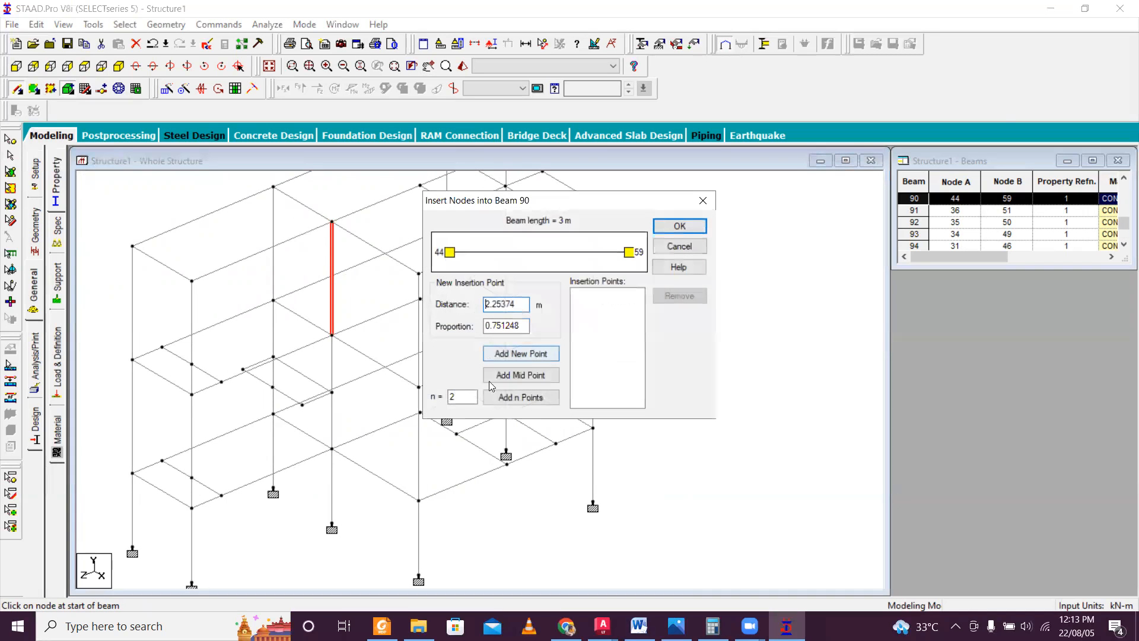
left_click(520, 375)
left_click(679, 226)
left_click(274, 264)
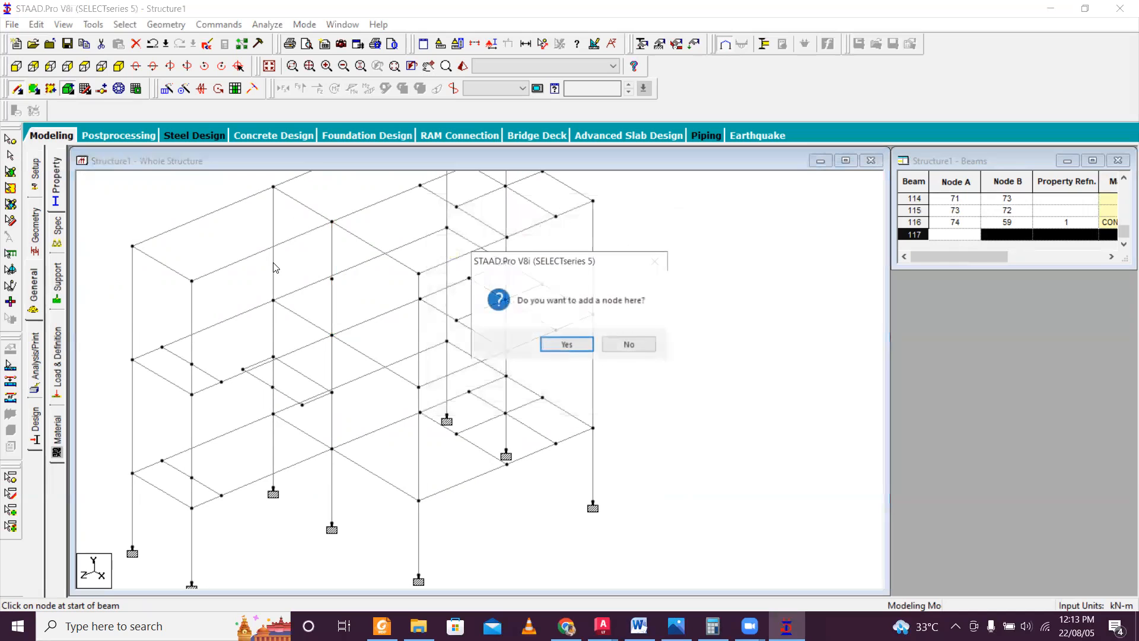
left_click(562, 344)
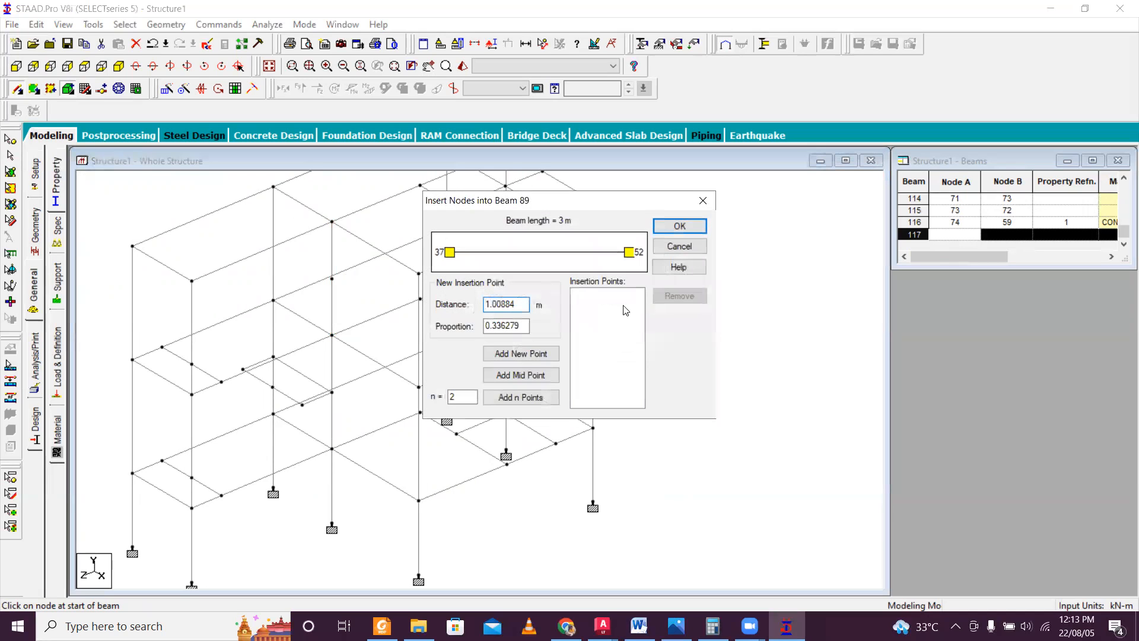
left_click(520, 374)
left_click(680, 226)
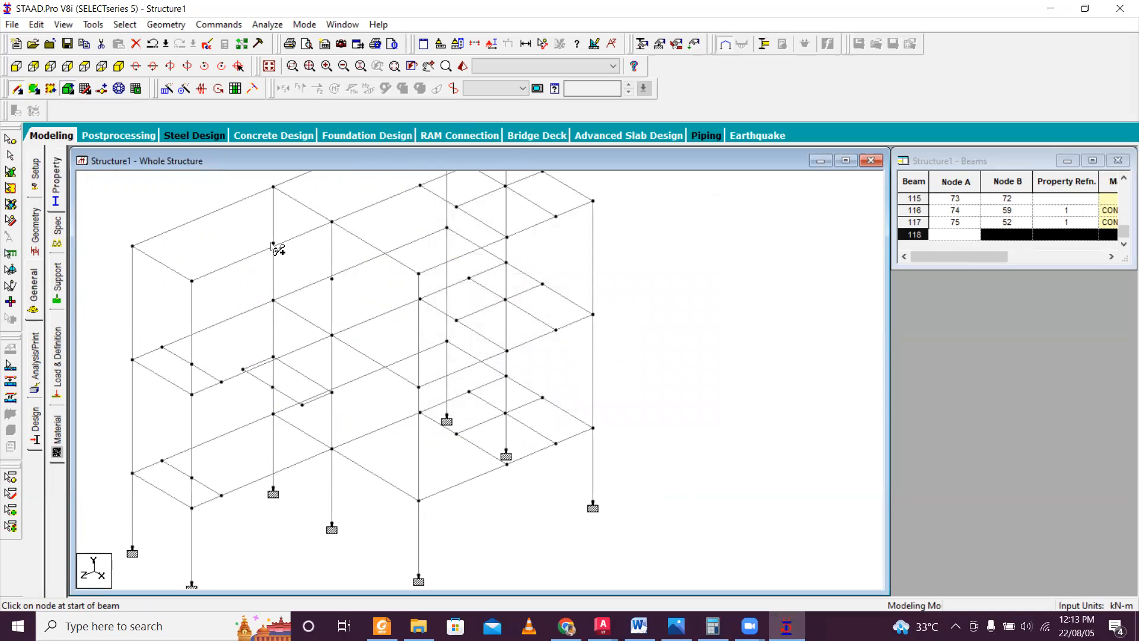
Insert midpoint nodes in the end-bay columns between nodes 33 and 48 and between nodes 32 and 47.
left_click(191, 320)
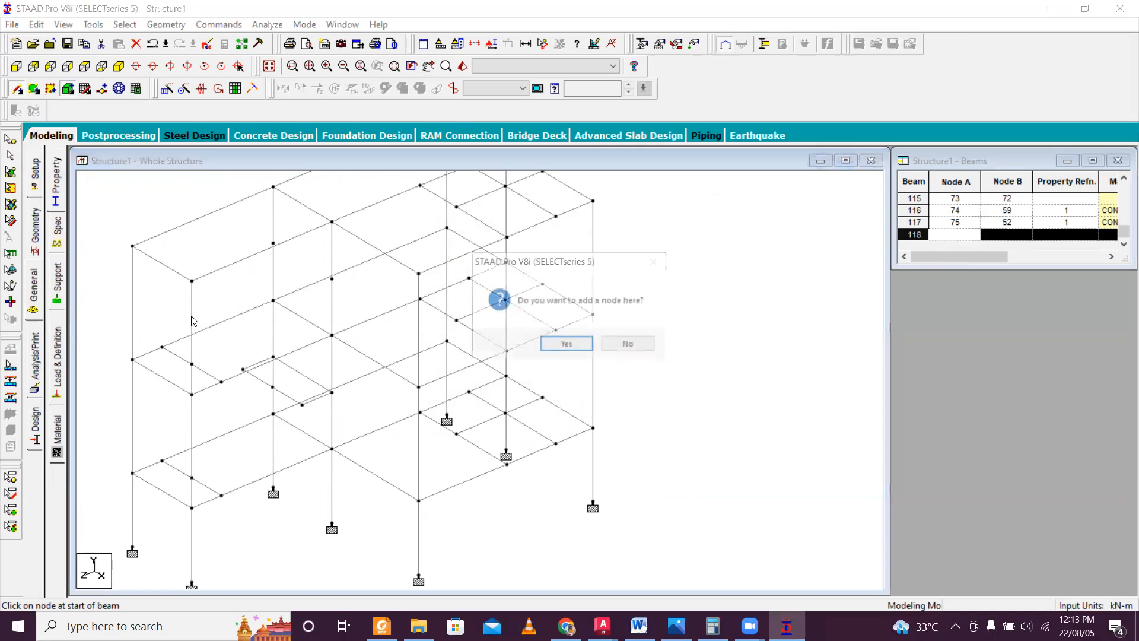
left_click(573, 343)
left_click(521, 375)
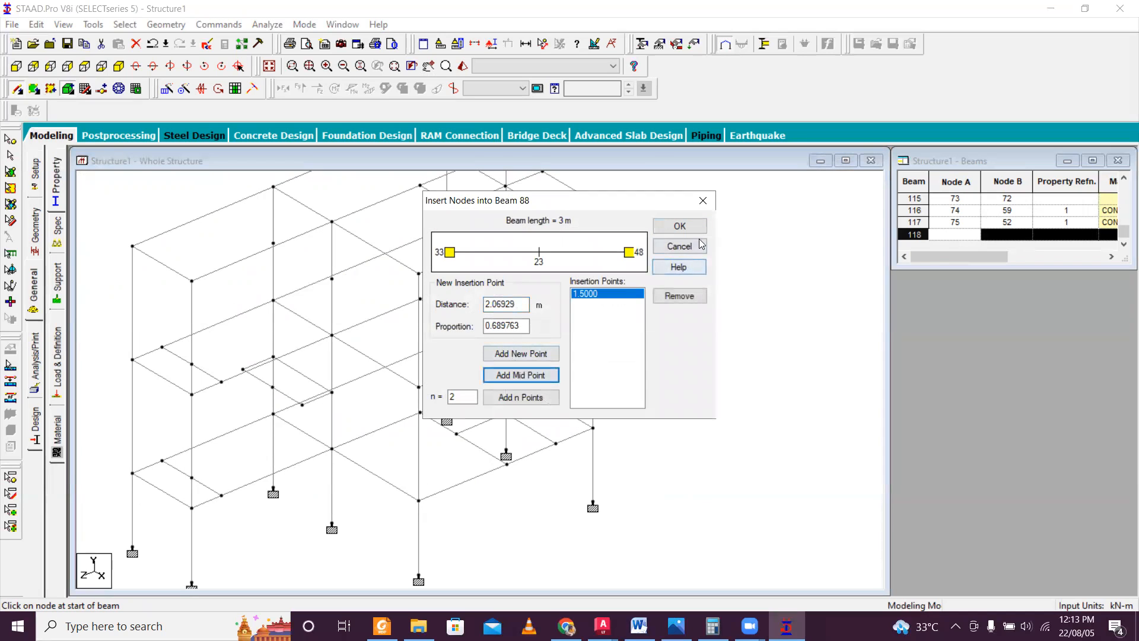
left_click(664, 227)
left_click(132, 303)
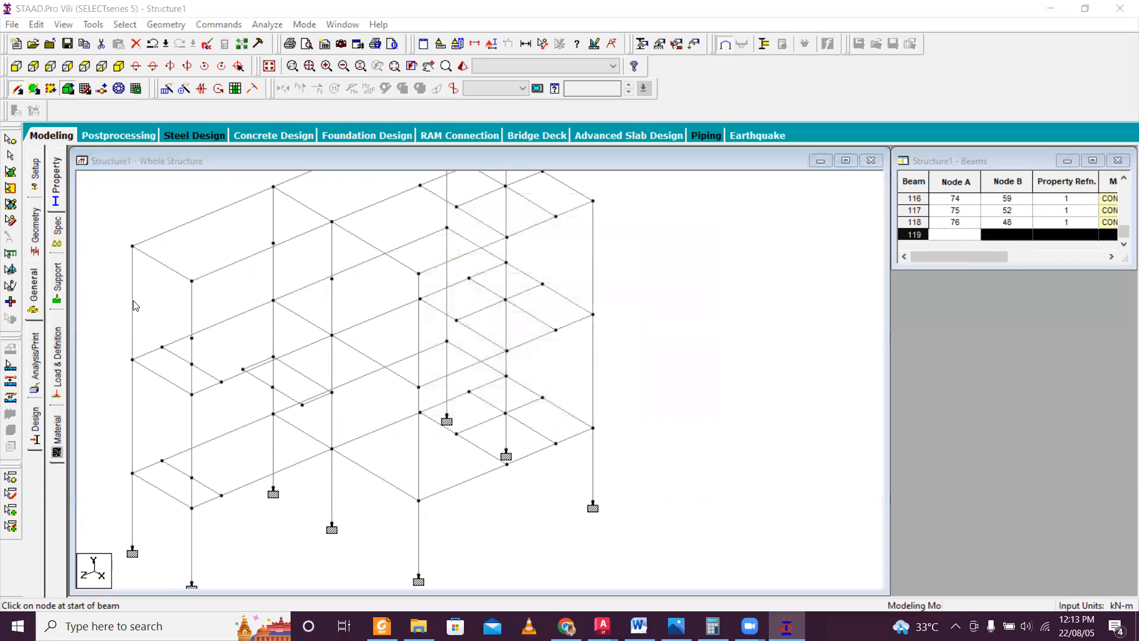
left_click(572, 347)
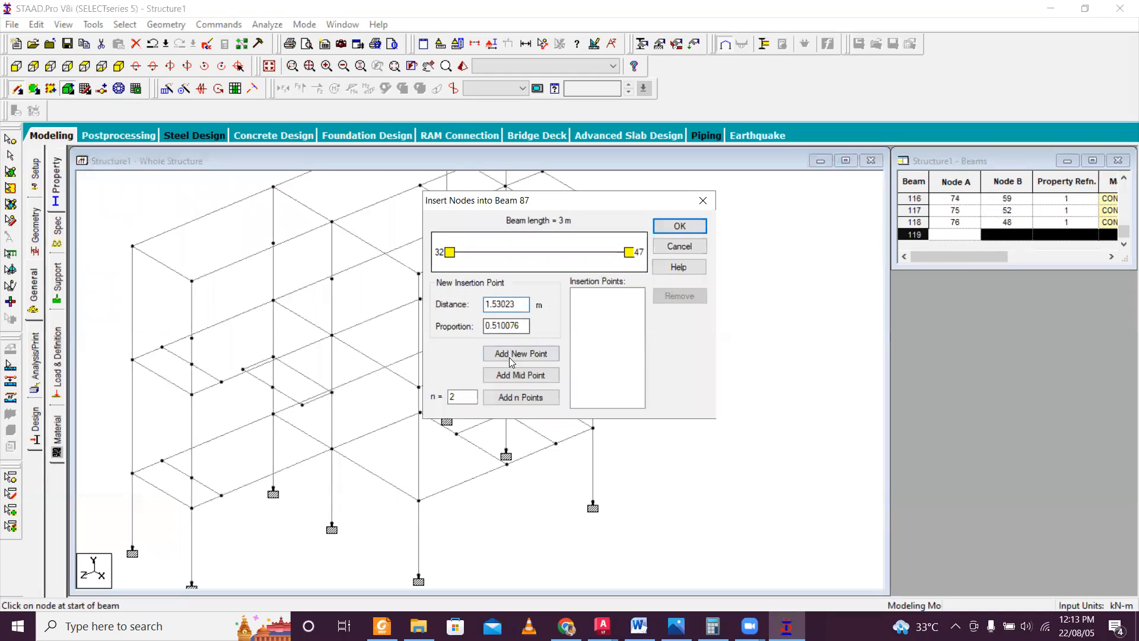
left_click(520, 375)
left_click(680, 226)
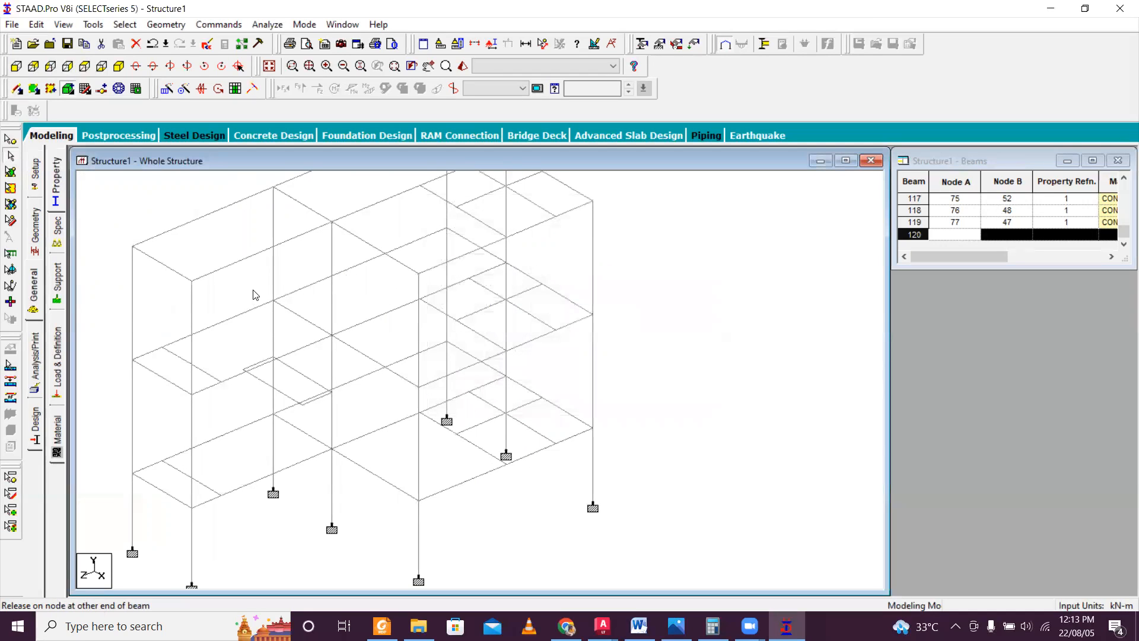
Connect the mid-height column nodes with two parallel stair beams, from node 75 to 77 and from node 74 to 76.
left_click(17, 89)
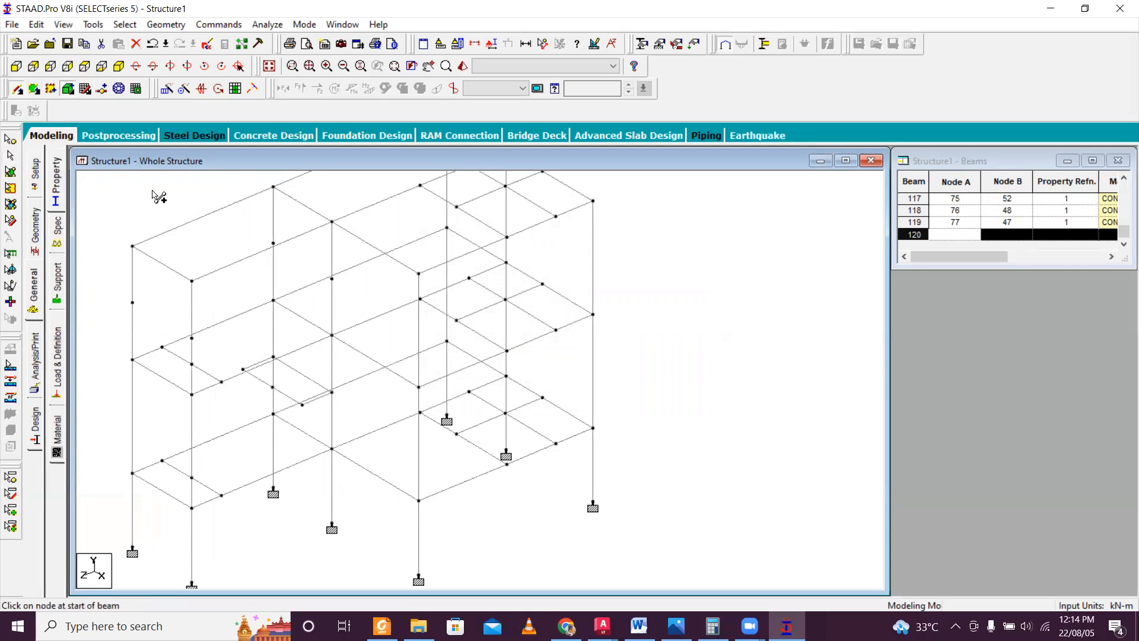
mouse_move(273, 243)
left_mouse_down()
mouse_move(138, 312)
mouse_move(132, 302)
left_mouse_up()
left_click_drag(334, 280, 192, 338)
Insert a node 0.89 m from node 74 in the stair beam between nodes 74 and 76.
scroll(178, 329, "up", 3)
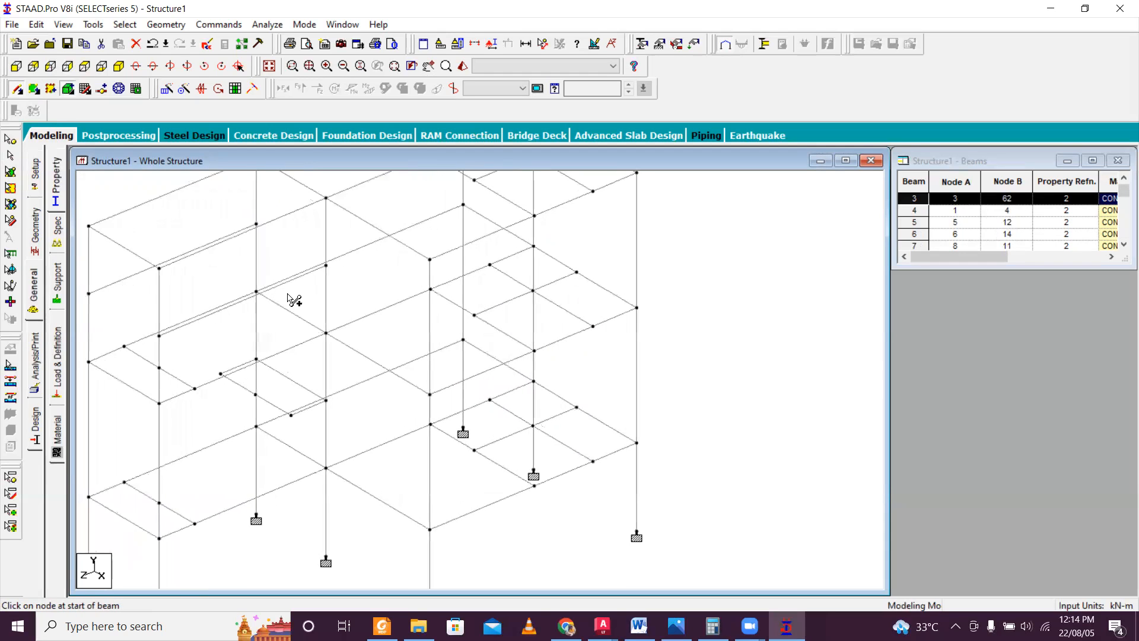
scroll(275, 297, "up", 1)
left_click(260, 280)
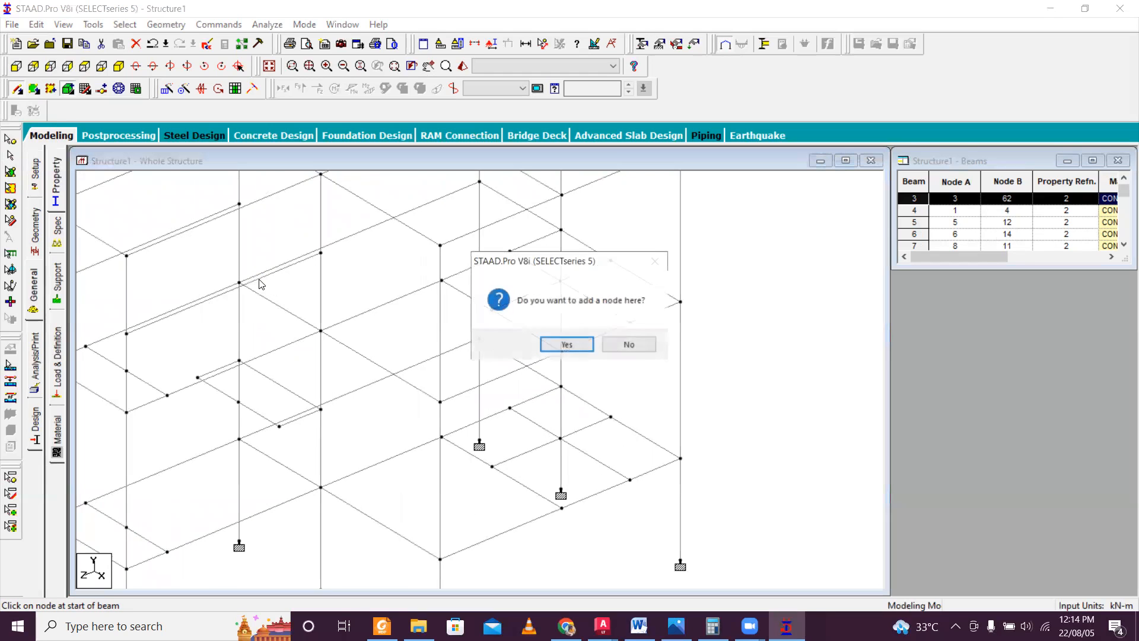
left_click(565, 343)
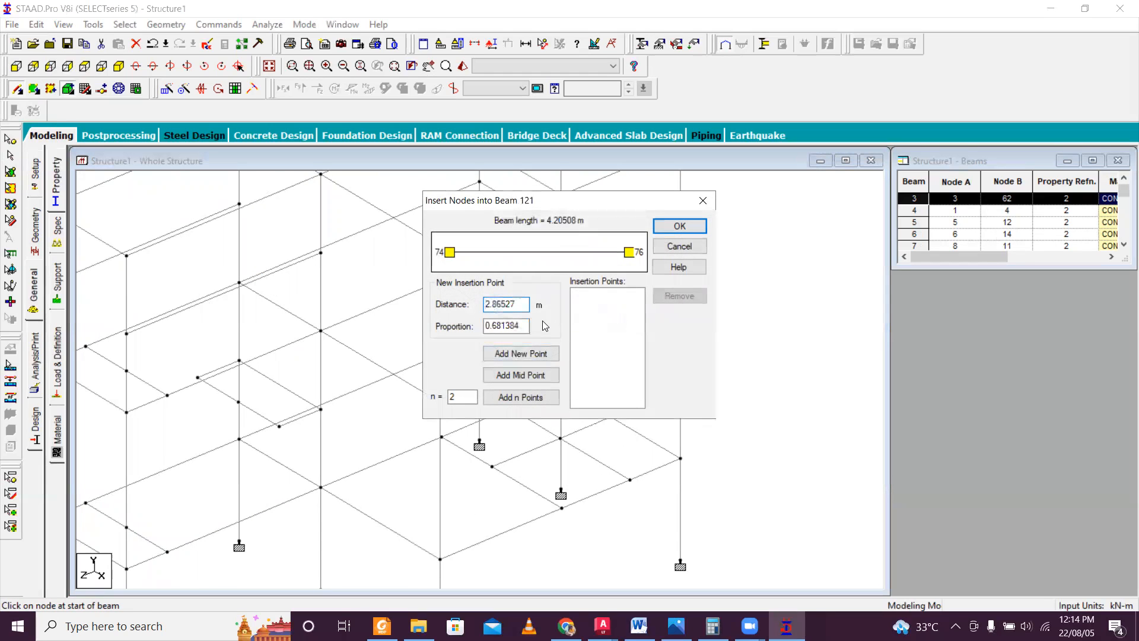
left_click_drag(519, 304, 415, 295)
type("0.89")
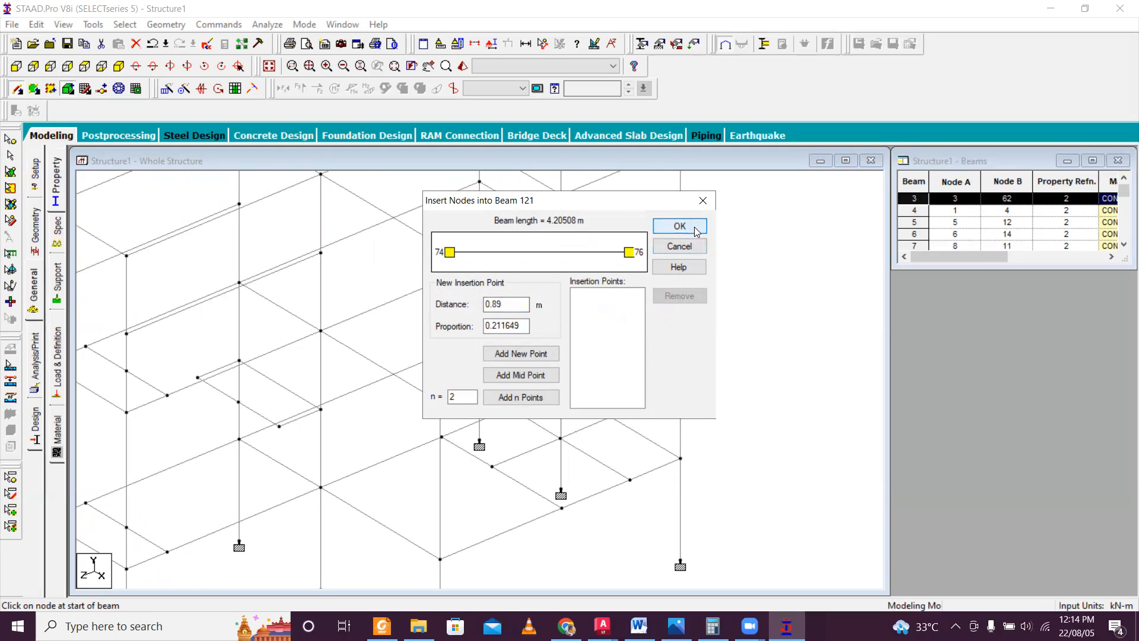
left_click(538, 355)
left_click(679, 226)
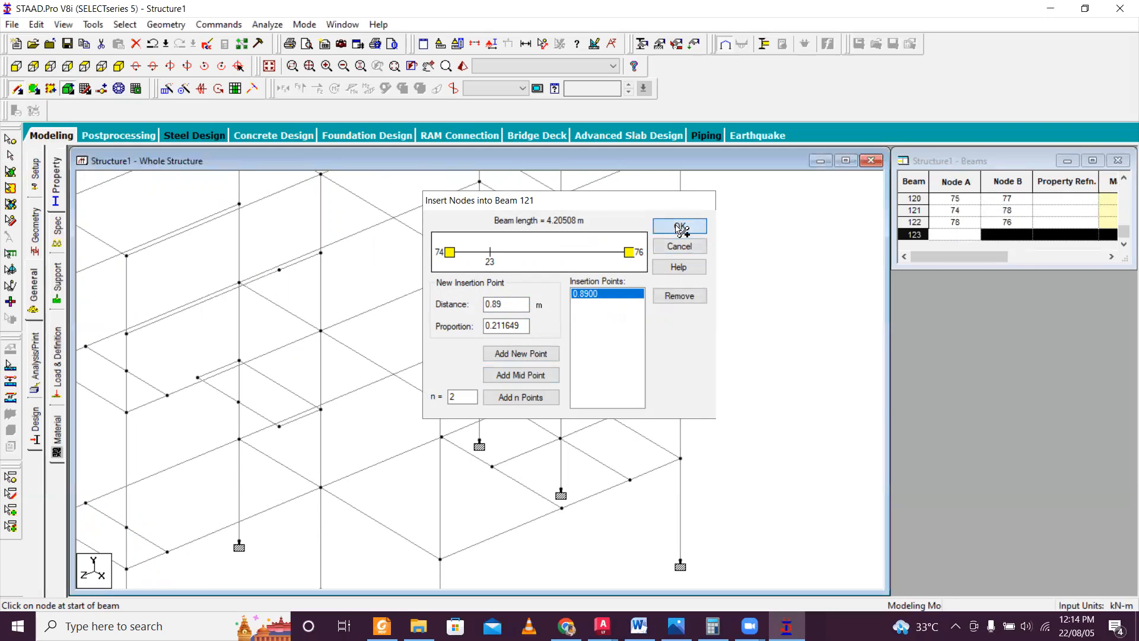
Check the staircase dimensions in the AutoCAD plan and try to insert a node at 3.315 m in the beam between nodes 75 and 77.
middle_click_drag(190, 219, 278, 282)
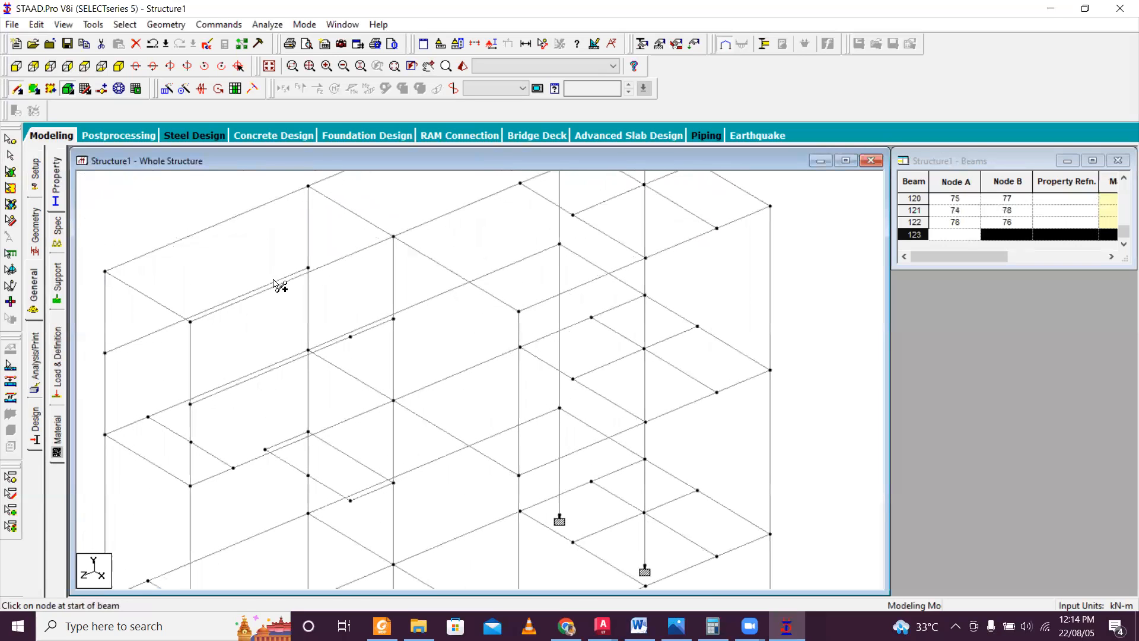
left_click(276, 284)
left_click(566, 343)
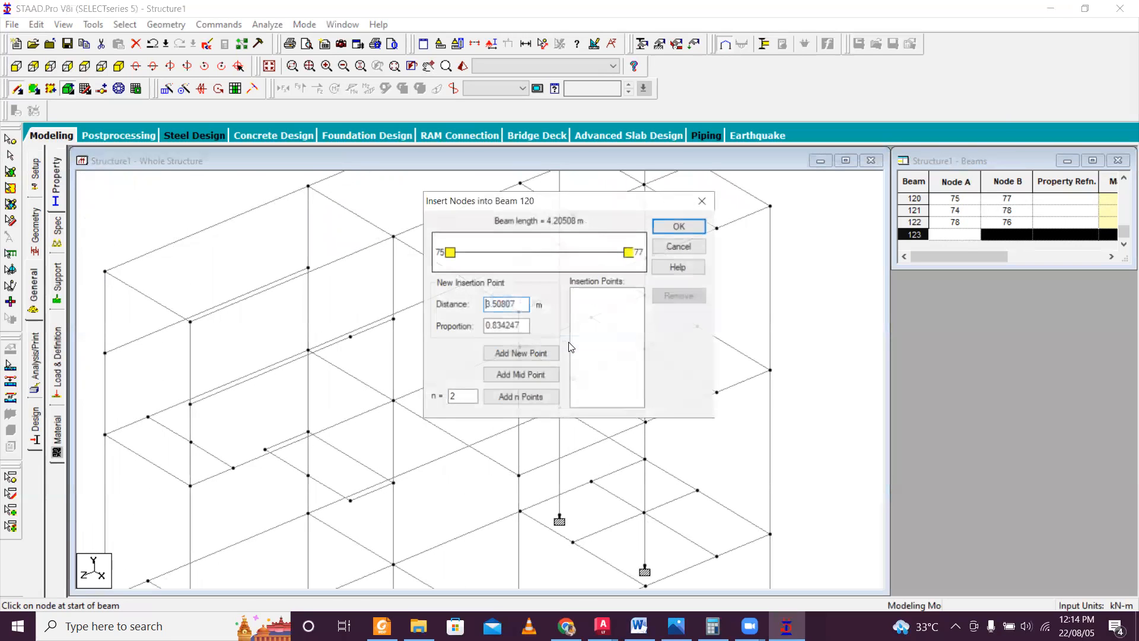
left_click_drag(511, 301, 385, 289)
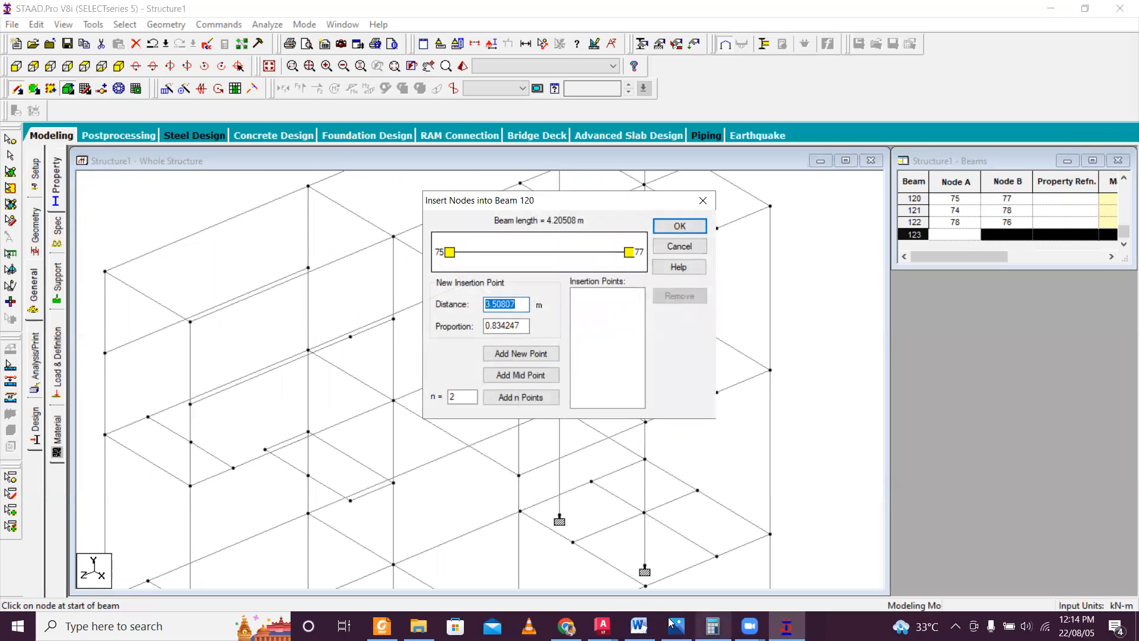
left_click(603, 626)
left_click(765, 551)
scroll(430, 375, "down", 4)
scroll(383, 267, "up", 2)
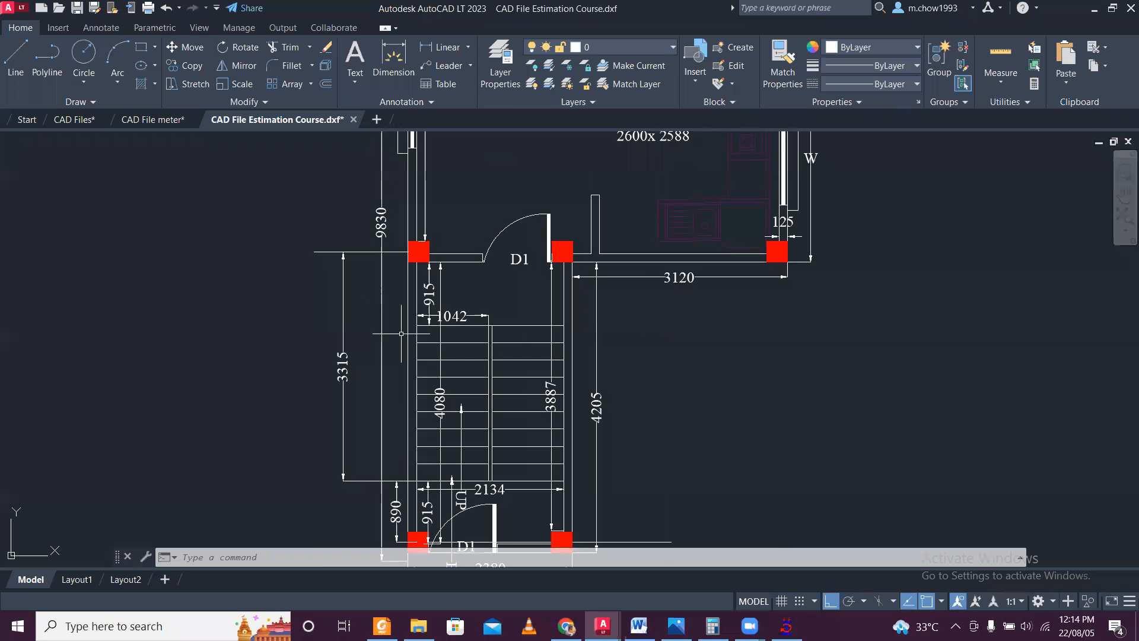
left_click(787, 626)
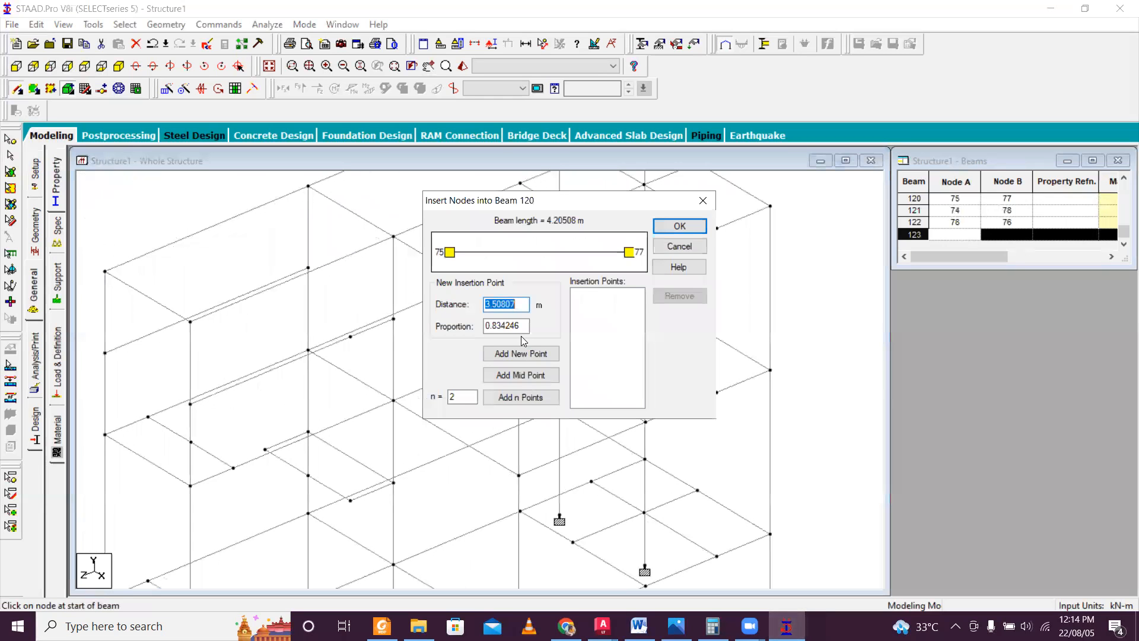
type("3.315")
left_click(518, 375)
left_click(680, 226)
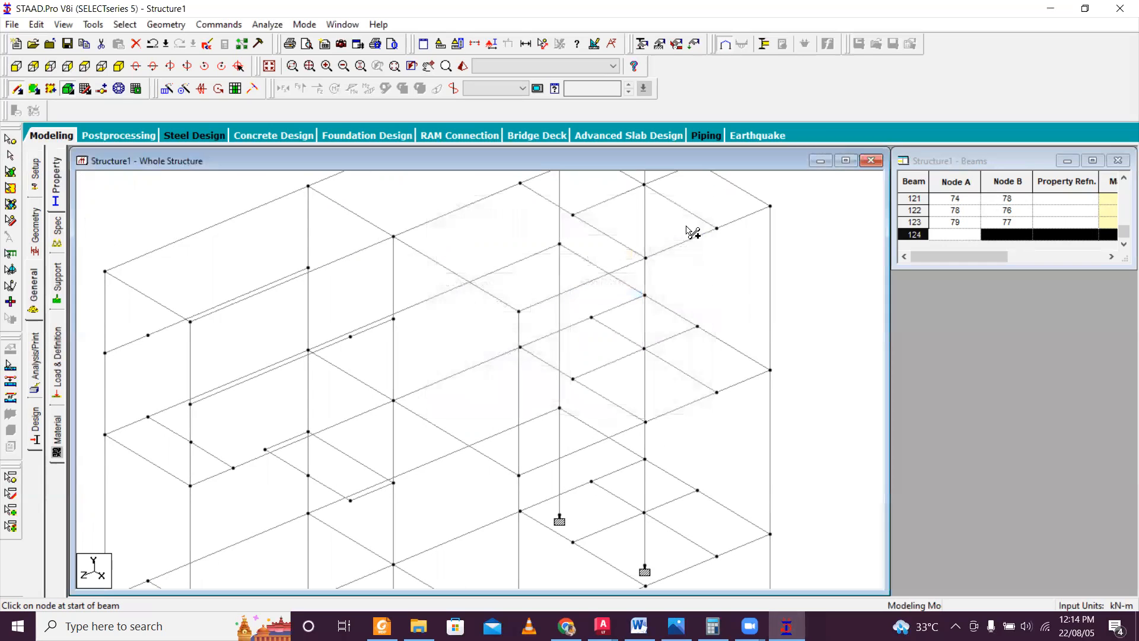
Undo the last node insertion in the stair beam between nodes 75 and 77.
scroll(351, 332, "down", 6)
scroll(282, 345, "up", 3)
scroll(287, 350, "up", 1)
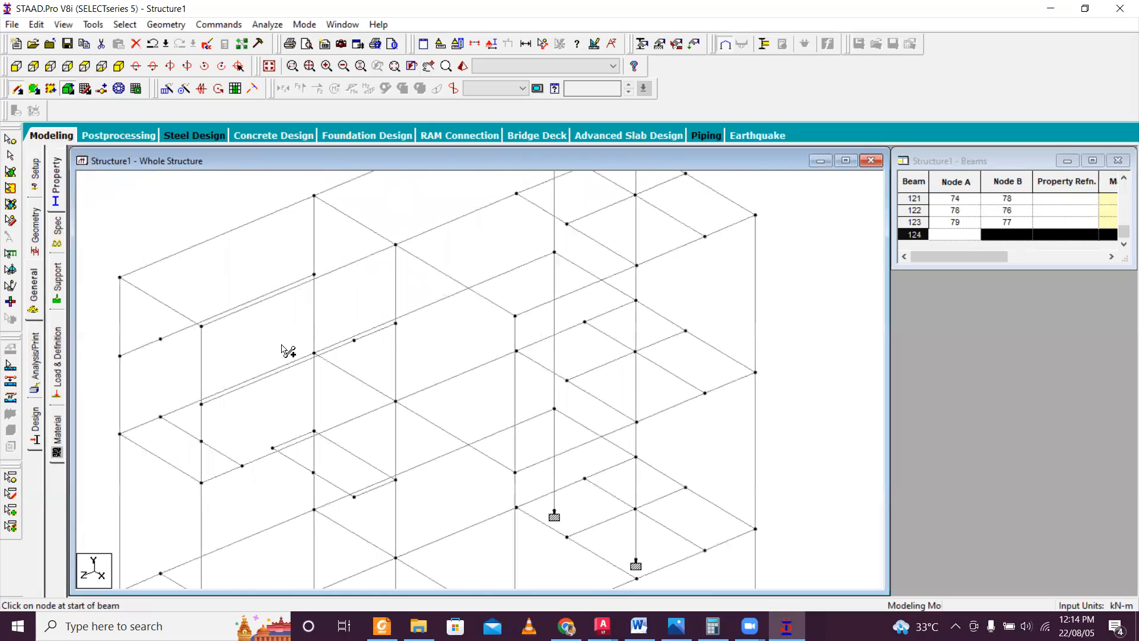
scroll(287, 351, "up", 1)
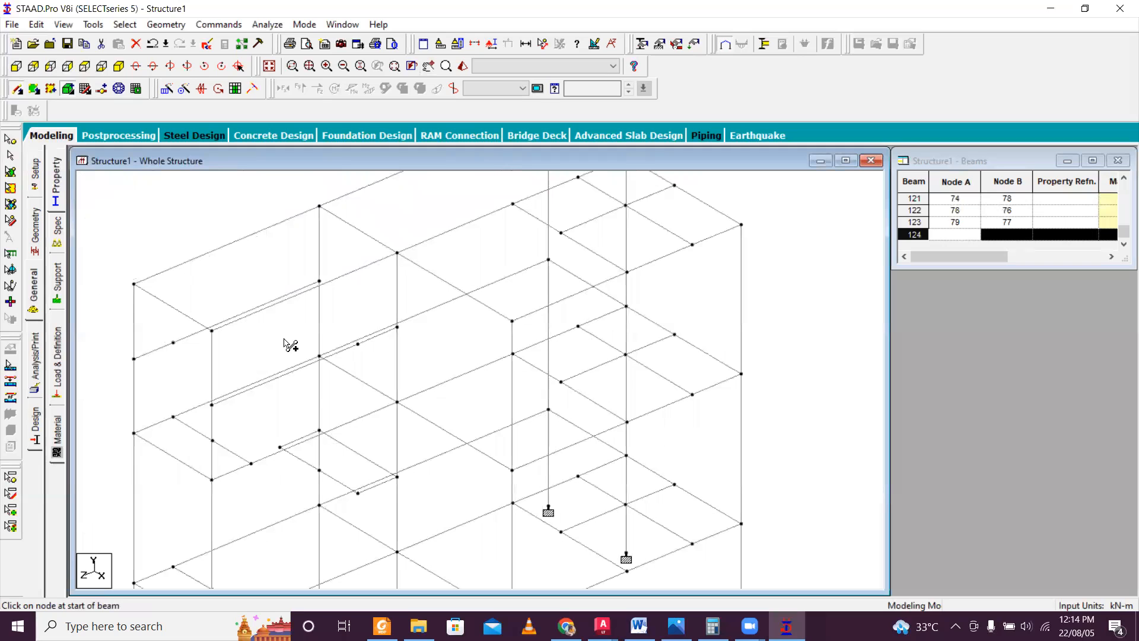
key("ctrl+z")
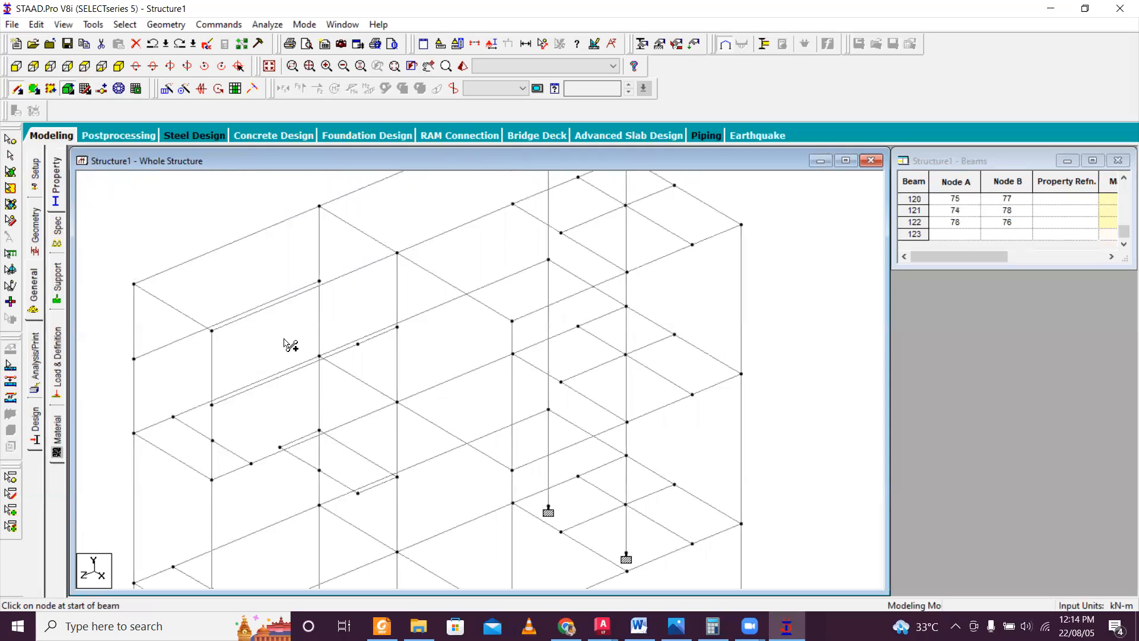
Insert a node 0.89 m from node 75 in the stair beam between nodes 75 and 77.
left_click(296, 293)
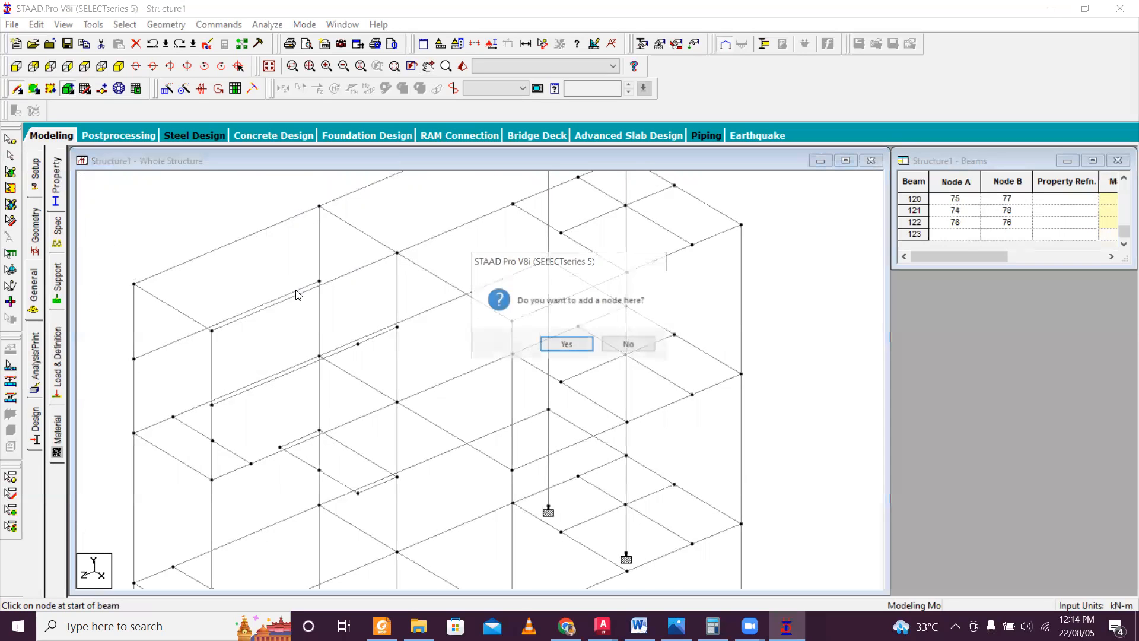
left_click(568, 343)
left_click_drag(518, 304, 419, 306)
type("0.89")
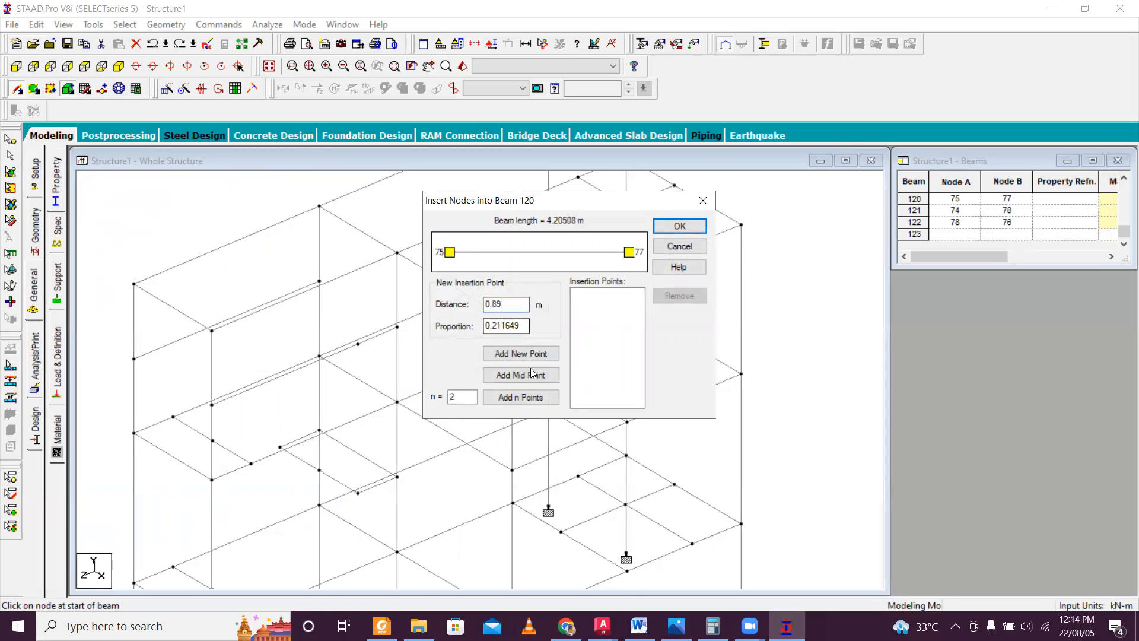
left_click(521, 353)
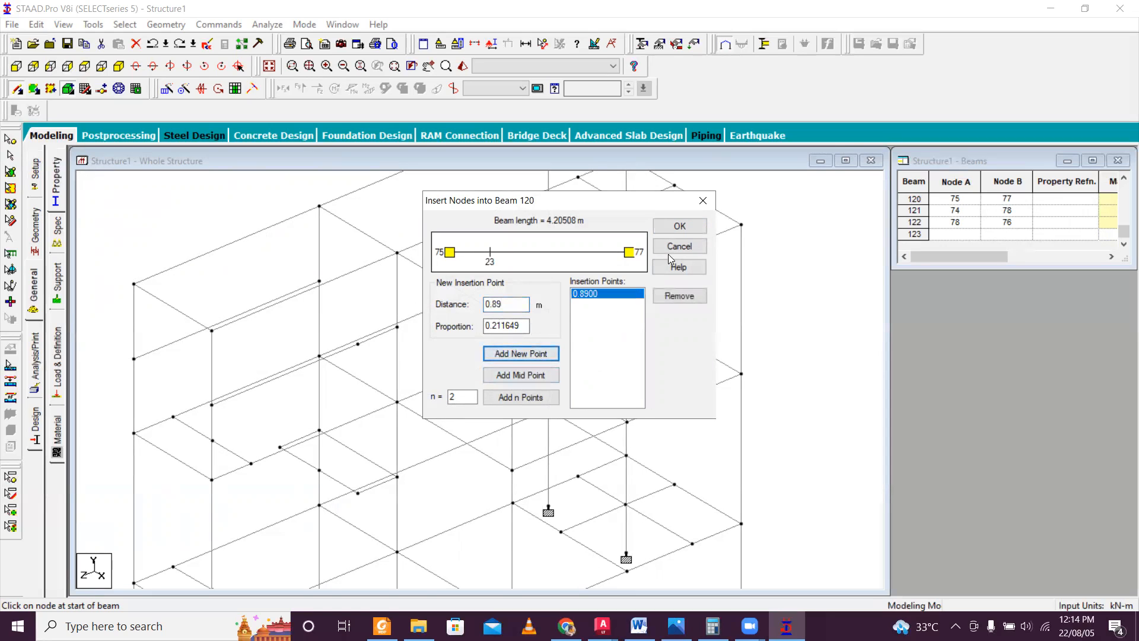
left_click(680, 226)
Connect the two inserted 0.89 m nodes with a landing edge beam.
scroll(359, 346, "up", 1)
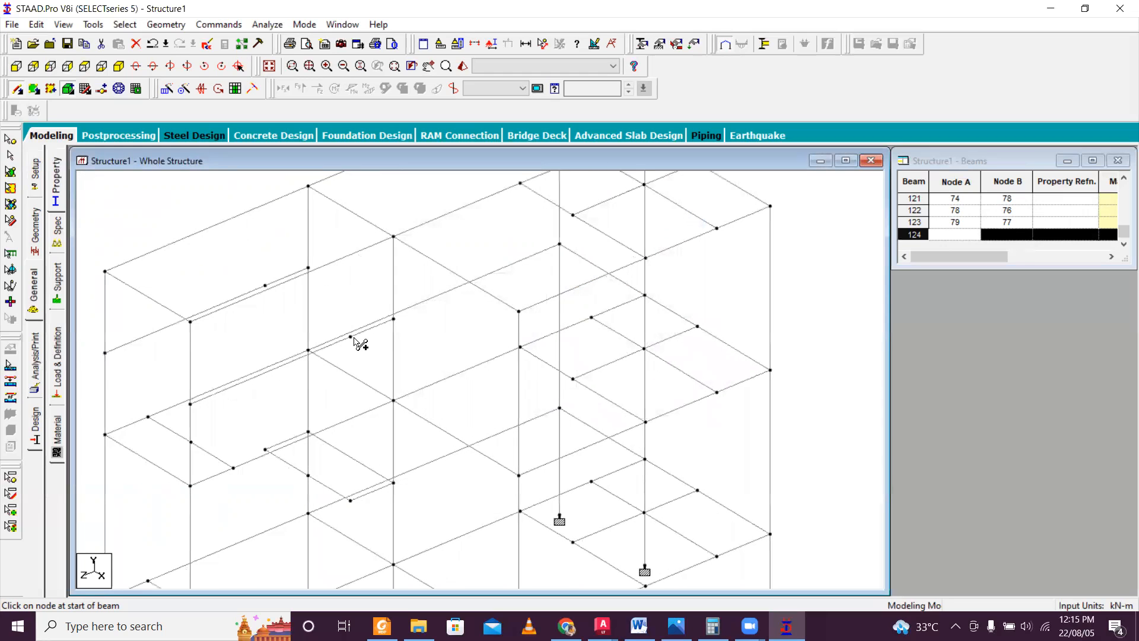
left_click(351, 337)
left_click(265, 285)
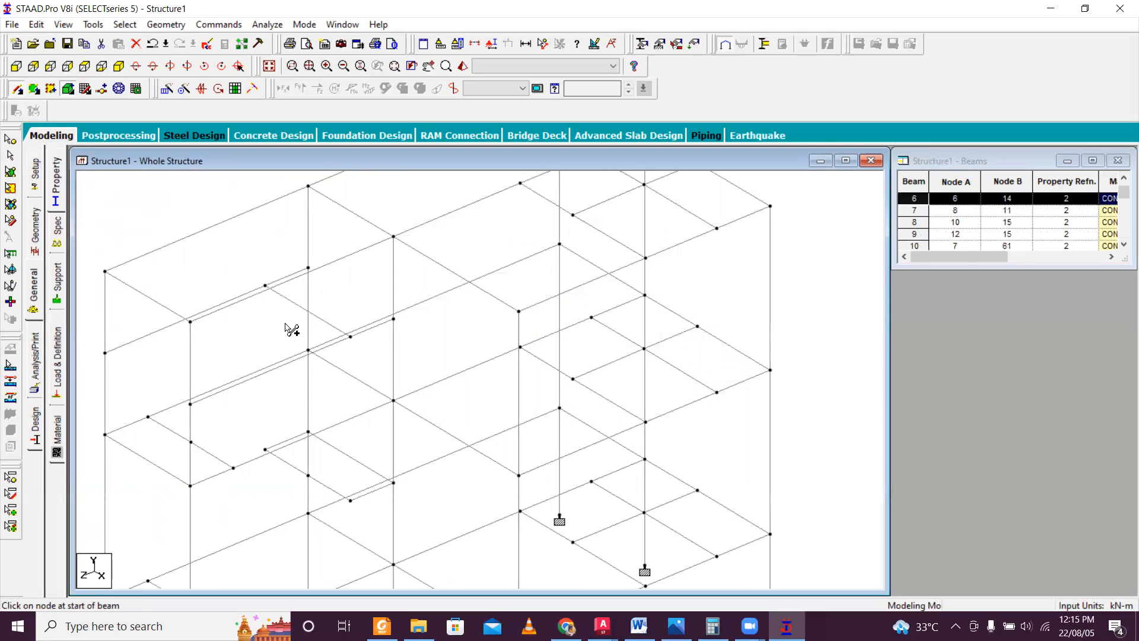
Delete the mid-height nodes of the two end-bay columns together with all members connected to them.
key("Escape")
left_click(11, 142)
left_click(101, 364)
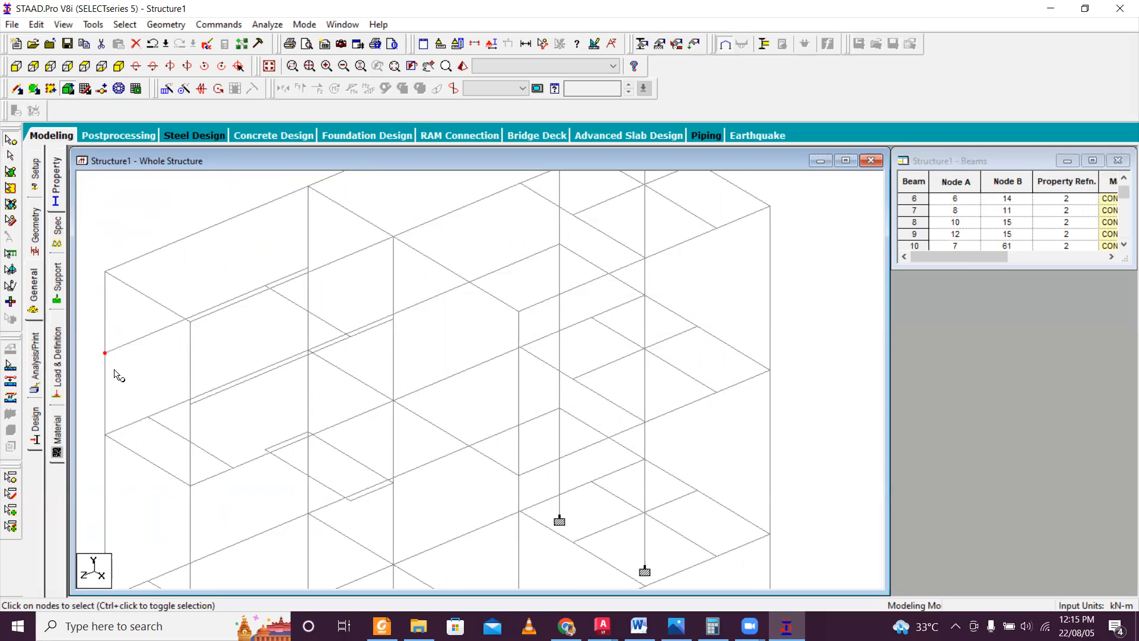
key("Delete")
left_click(603, 346)
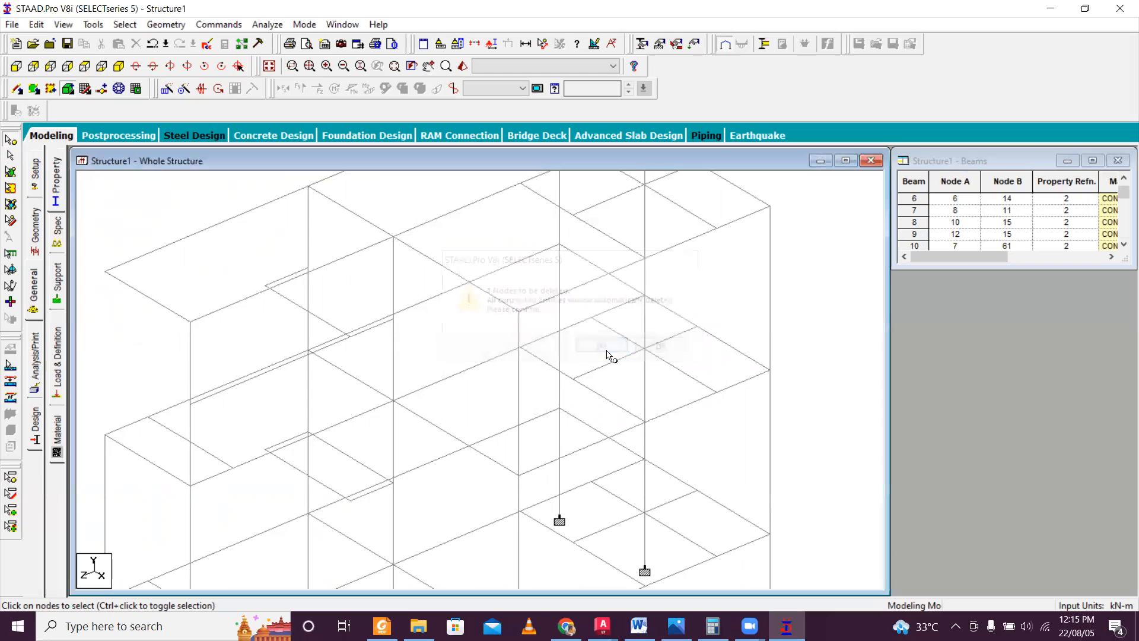
scroll(248, 418, "up", 2)
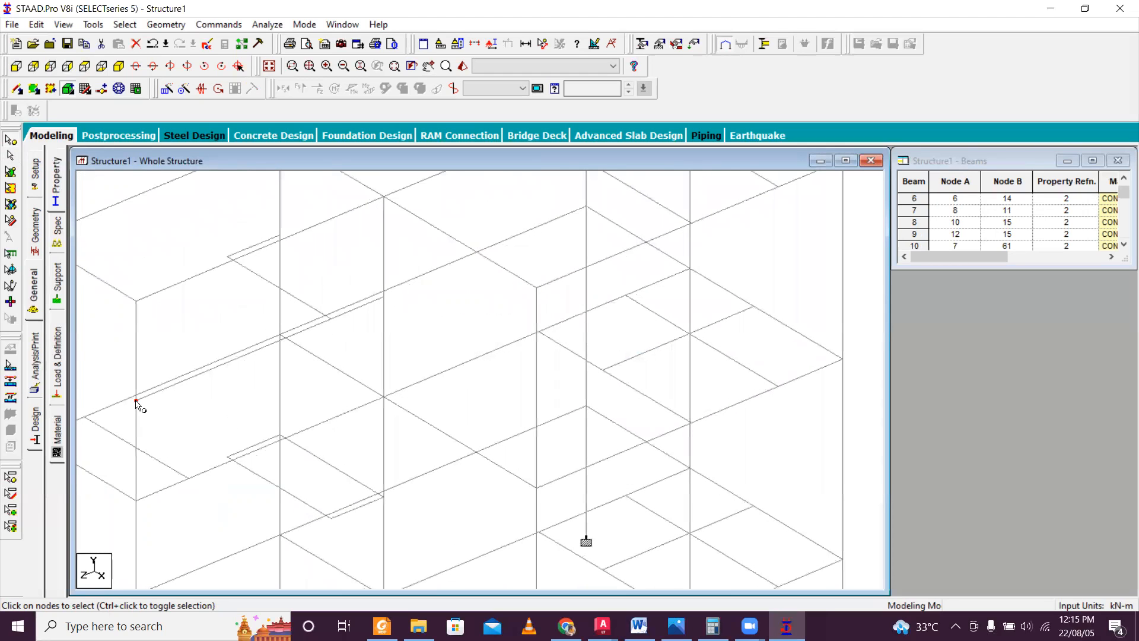
key("Delete")
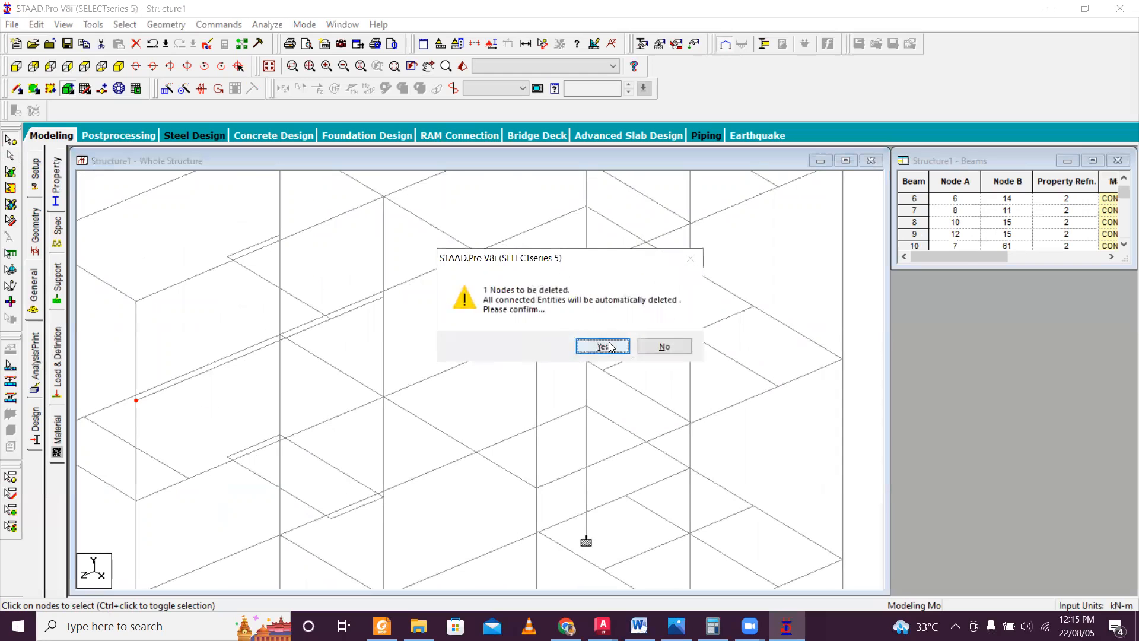
left_click(524, 346)
Redraw the upper-storey end-bay columns between nodes 32 and 47 and between nodes 33 and 48.
left_click(17, 89)
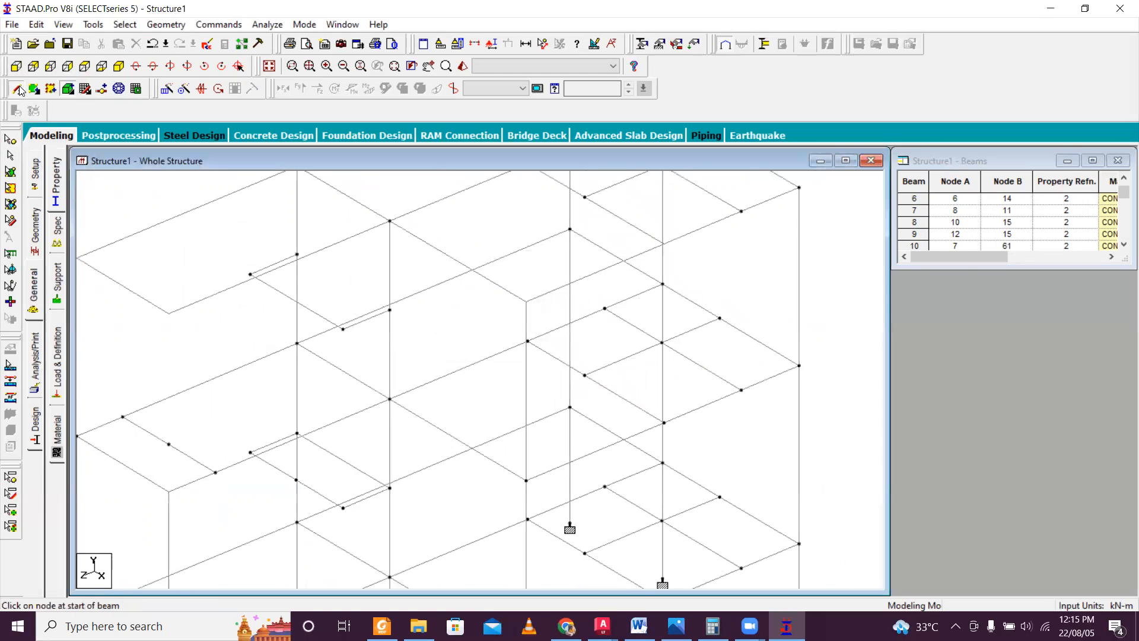
middle_click_drag(135, 399, 261, 397)
mouse_move(229, 396)
left_mouse_down()
mouse_move(249, 254)
mouse_move(228, 217)
left_mouse_up()
left_click_drag(321, 452, 320, 274)
Connect mid-height column nodes 75 and 74 with a beam to close the upper stair landing.
scroll(414, 350, "down", 1)
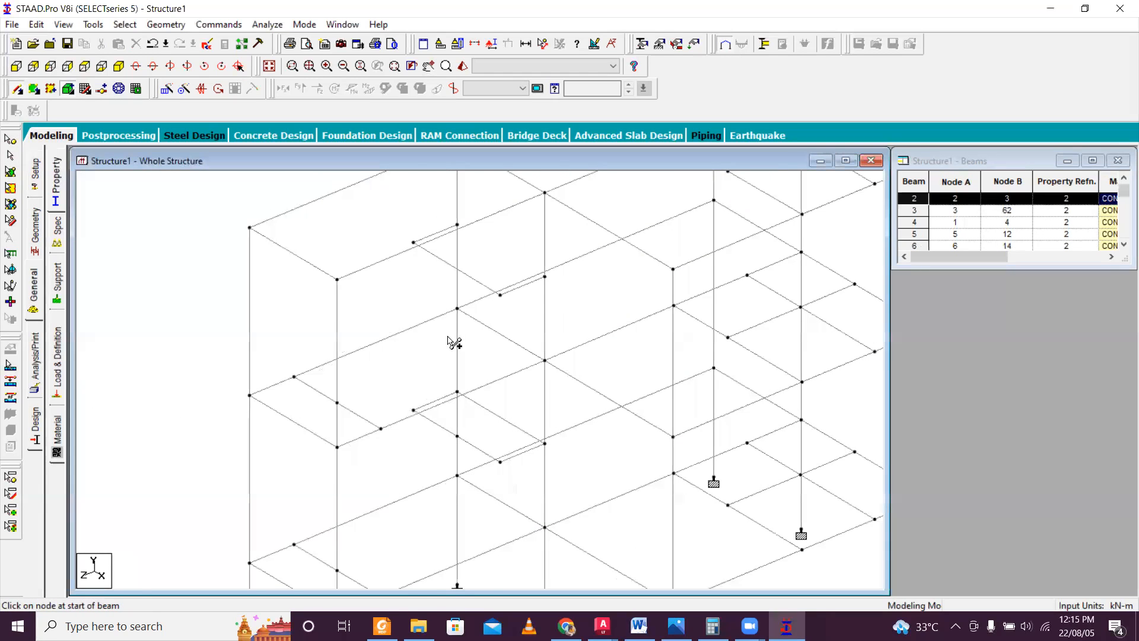
scroll(522, 296, "up", 1)
left_click_drag(451, 213, 543, 271)
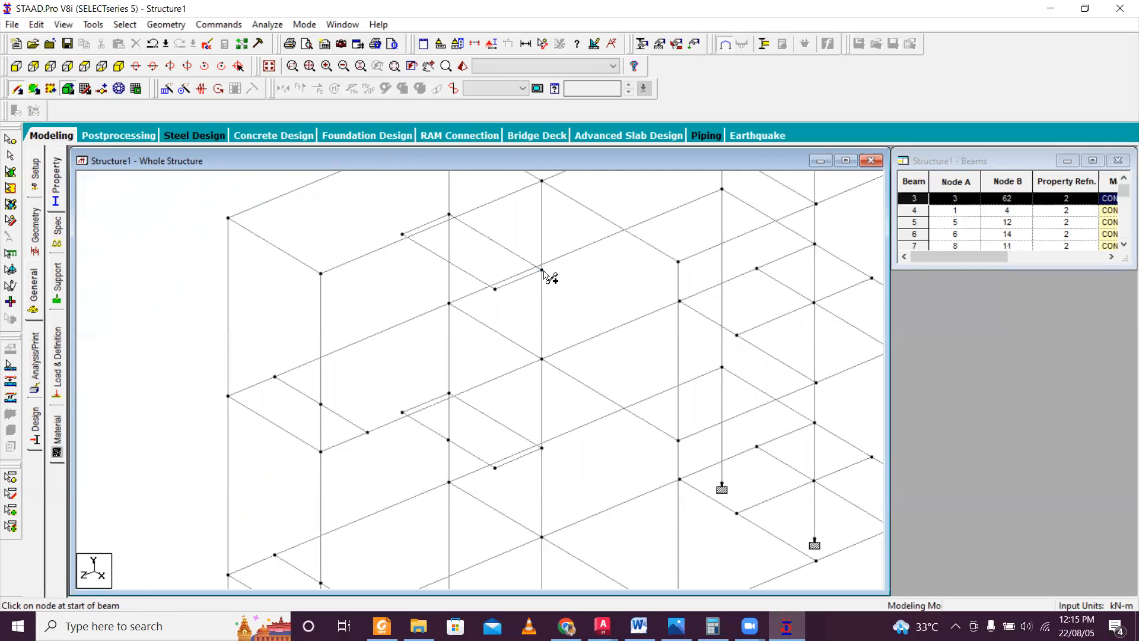
Examine the stair landings on both storeys and the end bay up to the top floor.
scroll(543, 274, "down", 6)
scroll(489, 286, "down", 5)
middle_click_drag(514, 309, 396, 233)
scroll(330, 379, "up", 4)
scroll(315, 433, "up", 4)
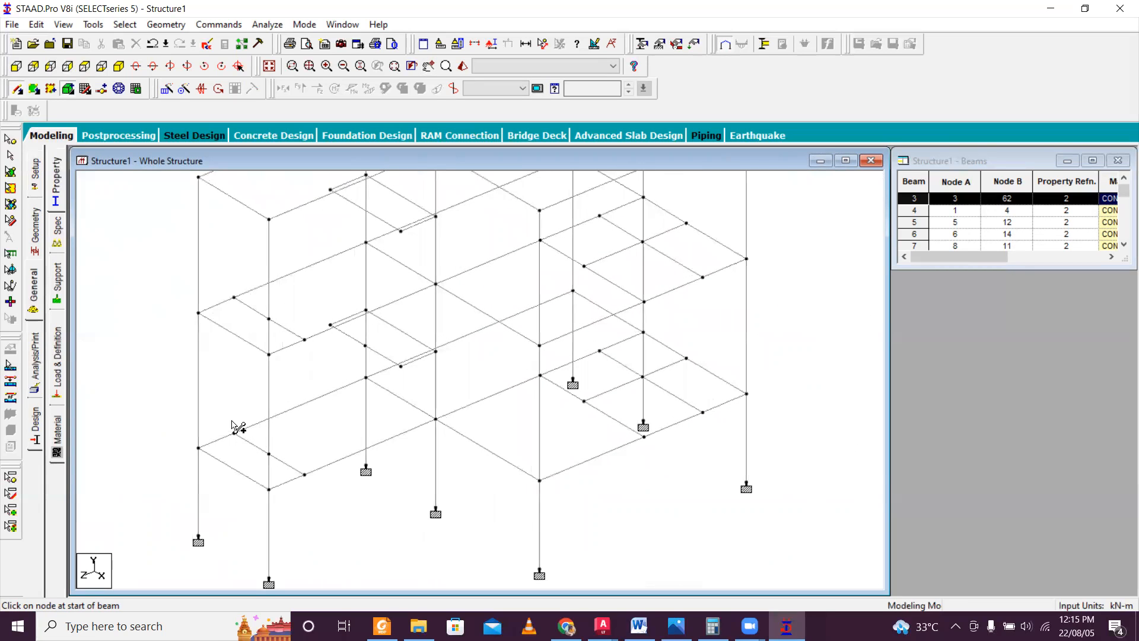
scroll(214, 436, "up", 4)
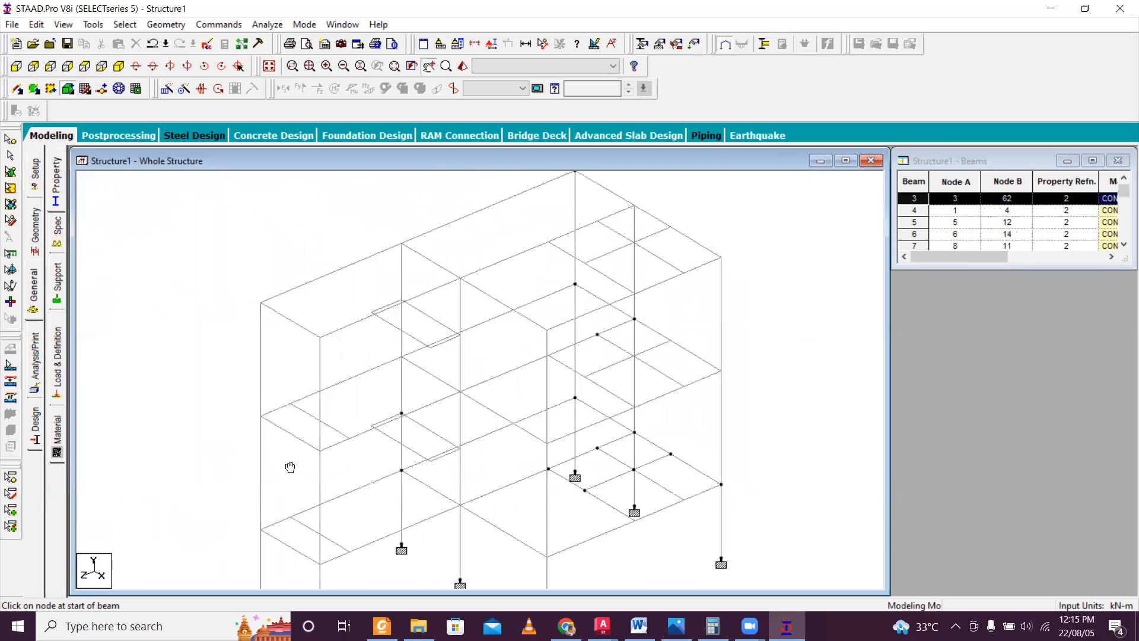
scroll(343, 385, "up", 2)
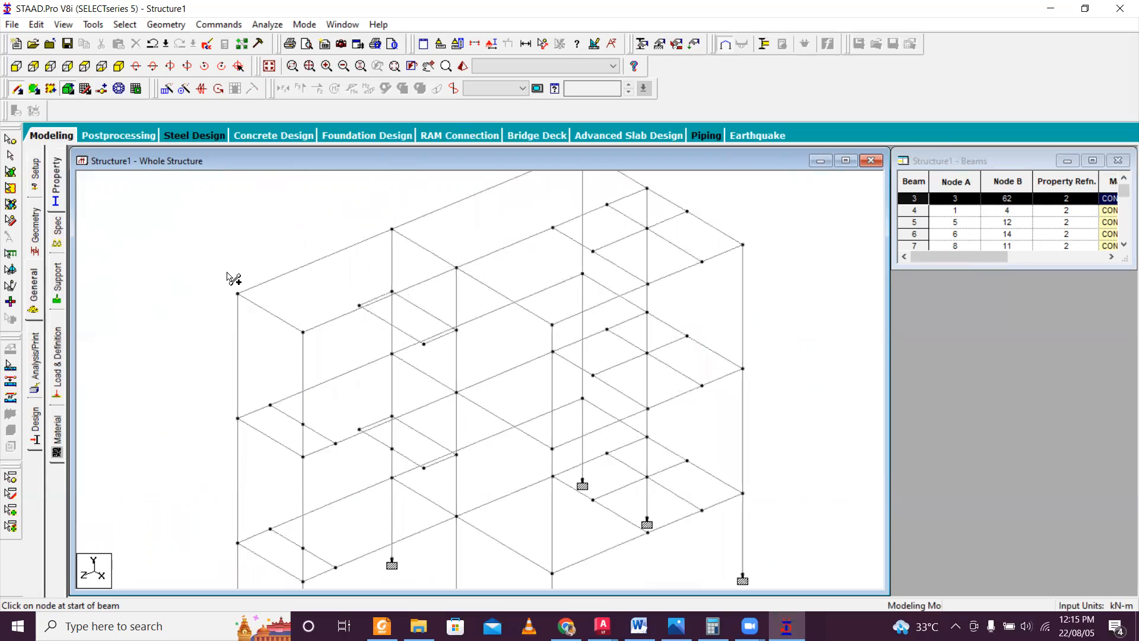
Insert a node 3.315 m from node 52 in the top-floor beam between nodes 52 and 47, and restart beam drawing.
left_click(268, 280)
left_click(580, 346)
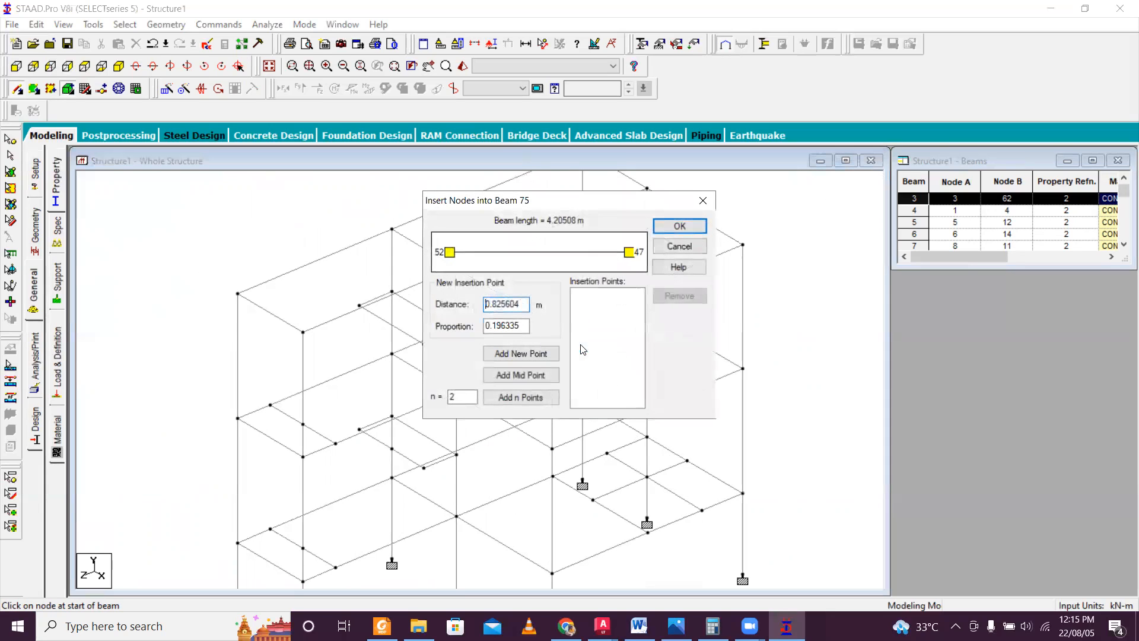
double_click(522, 304)
type("3.315")
left_click(519, 354)
left_click(690, 230)
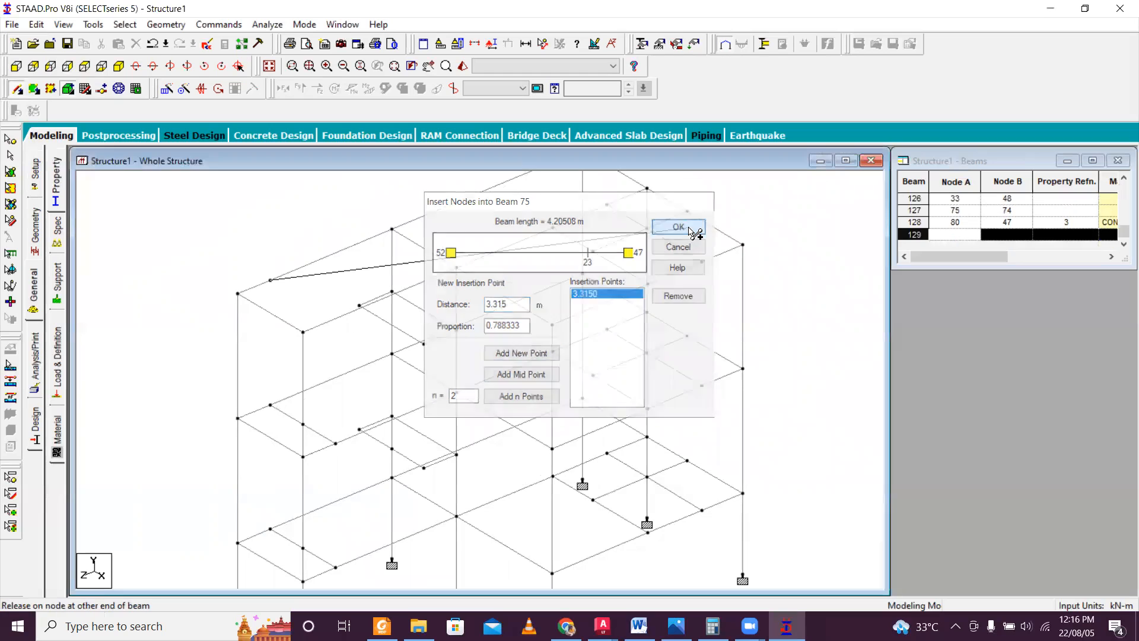
key("Escape")
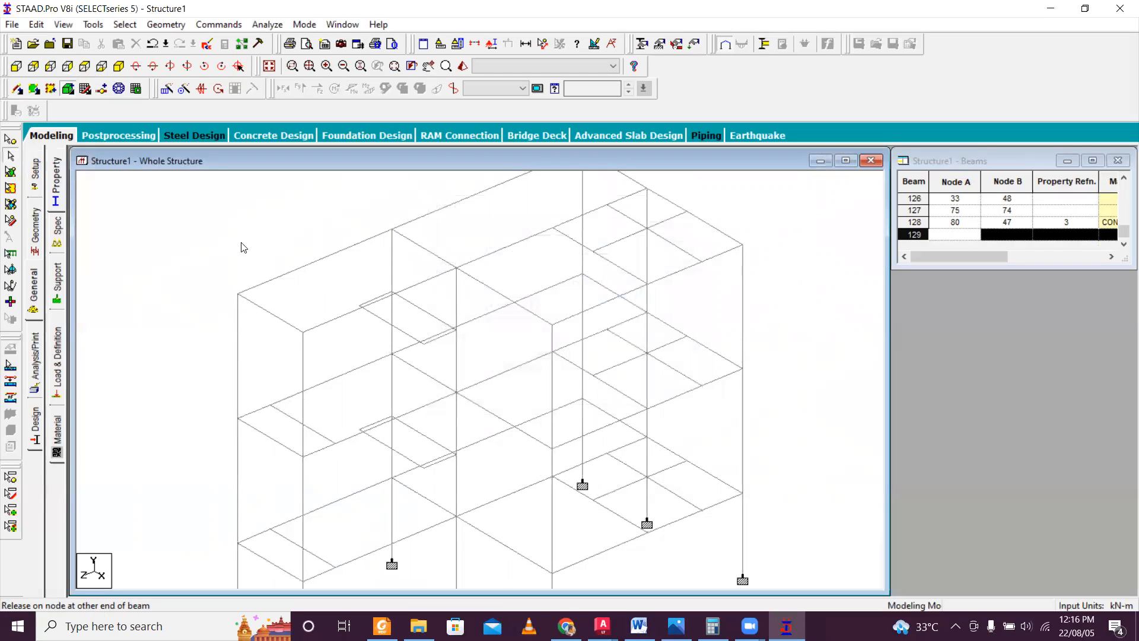
left_click(18, 93)
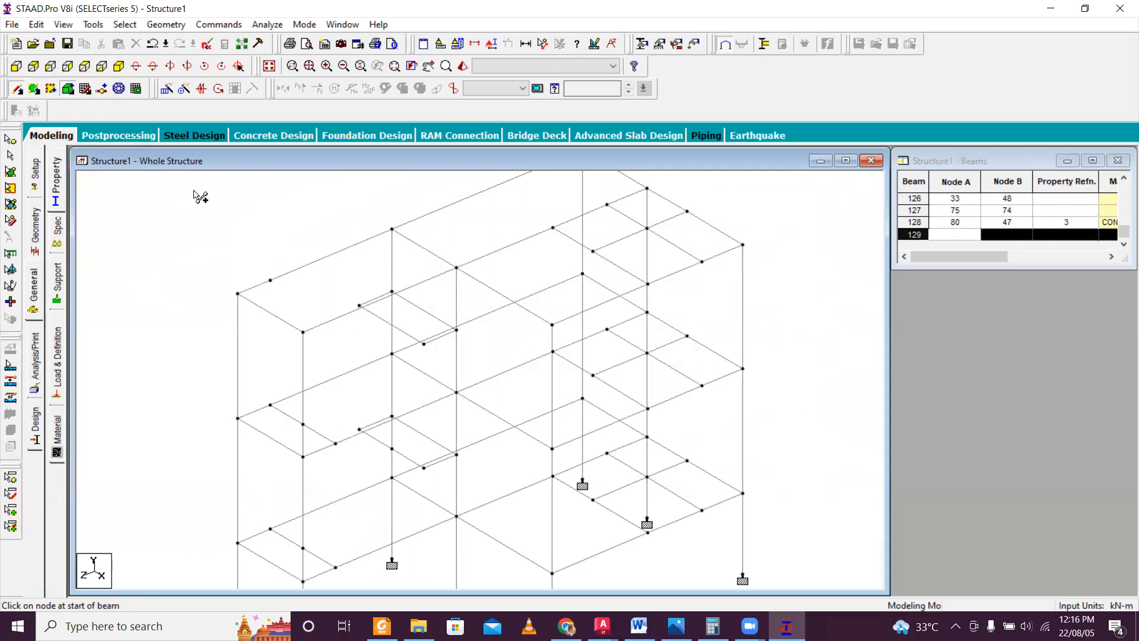
Insert a node 0.89 m from node 48 in the top-floor beam between nodes 48 and 59.
left_click(330, 325)
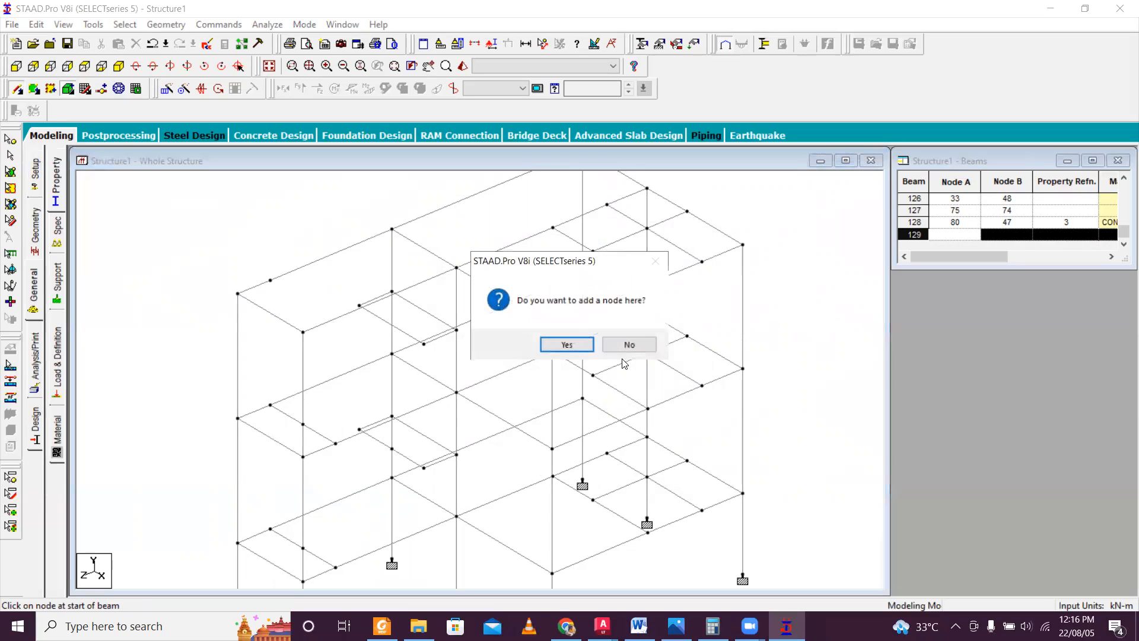
left_click(586, 345)
double_click(521, 305)
type("0.89")
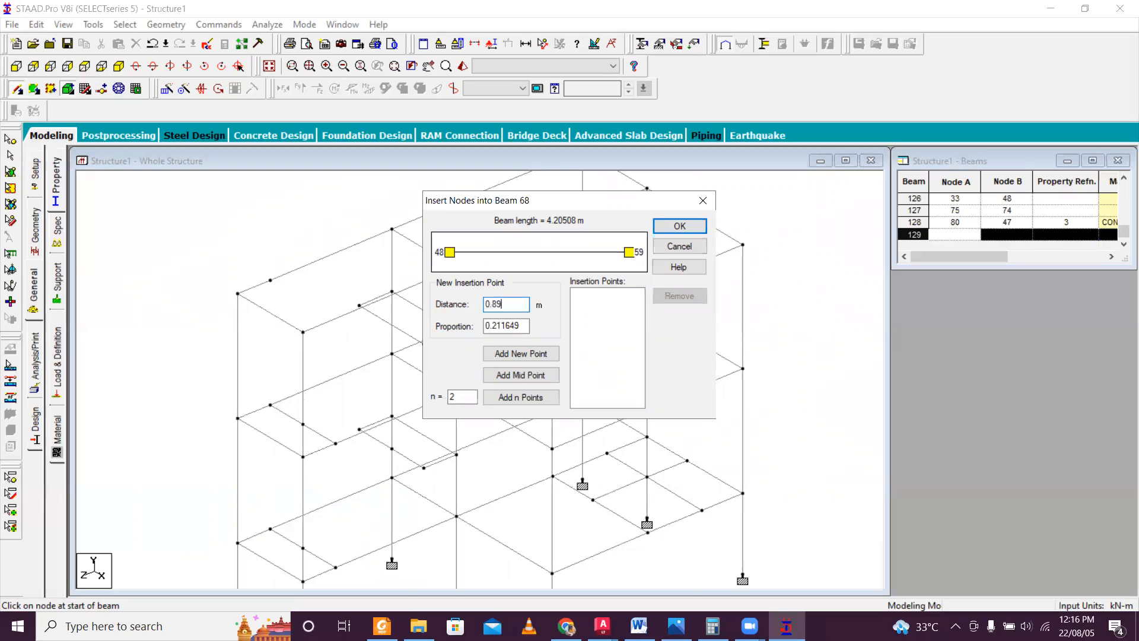
left_click(524, 356)
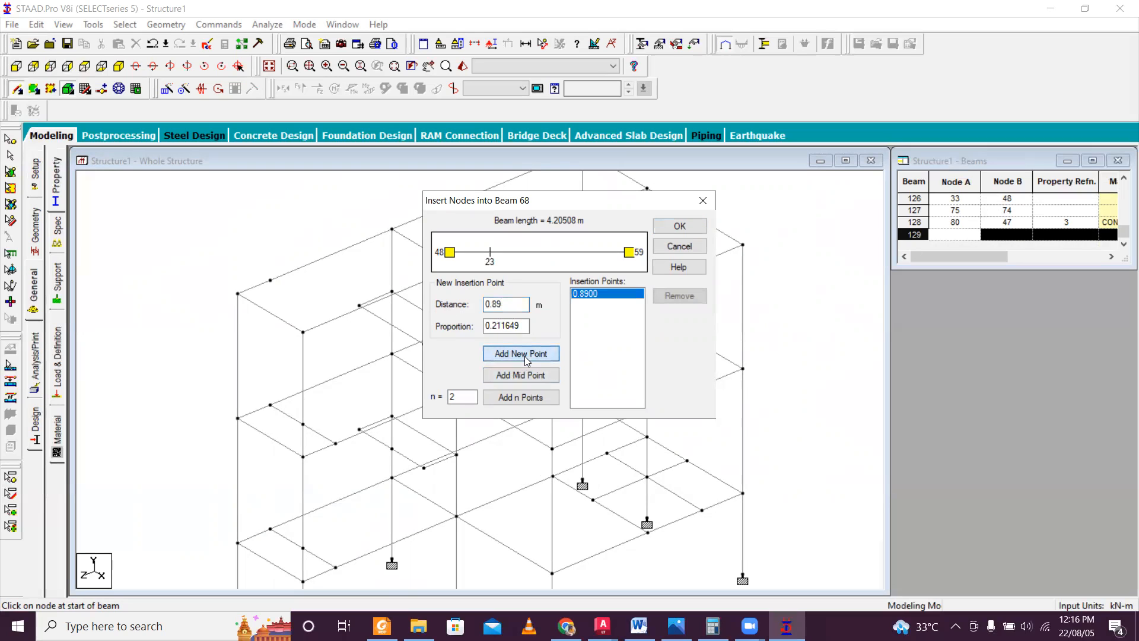
left_click(691, 231)
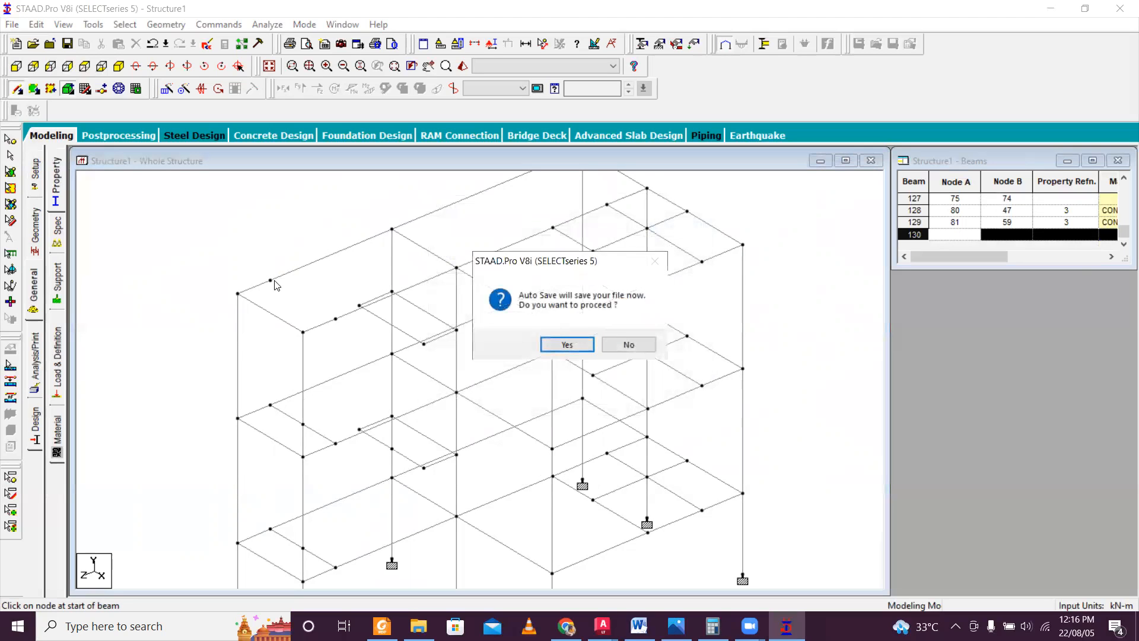
Save the modified structure and join the two inserted top-floor nodes with a stair landing beam.
left_click(579, 344)
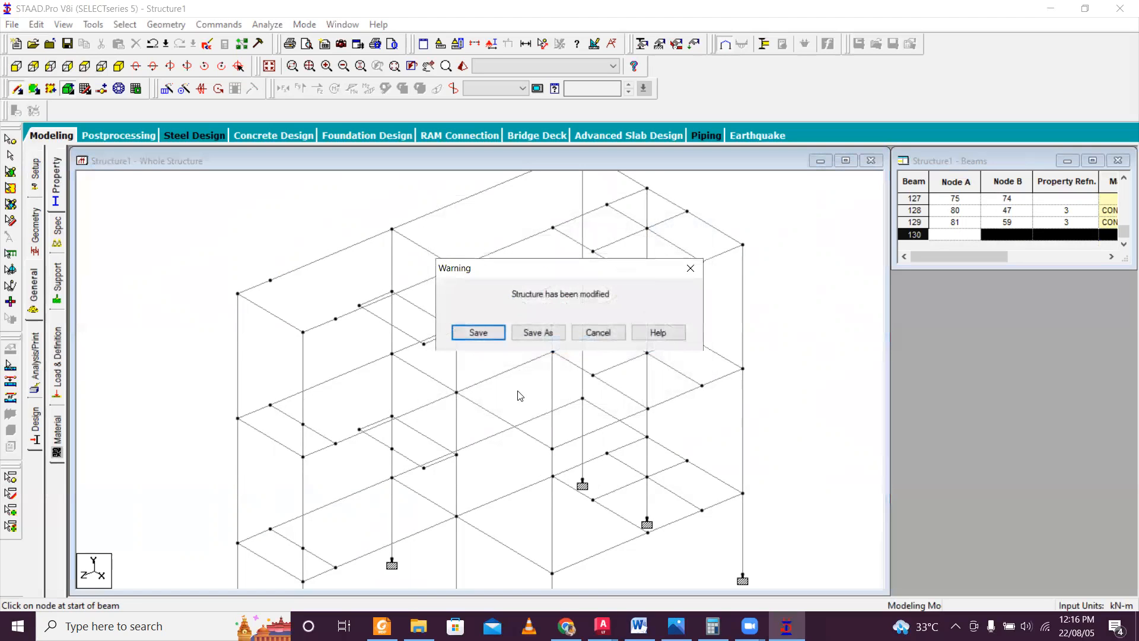
left_click(475, 331)
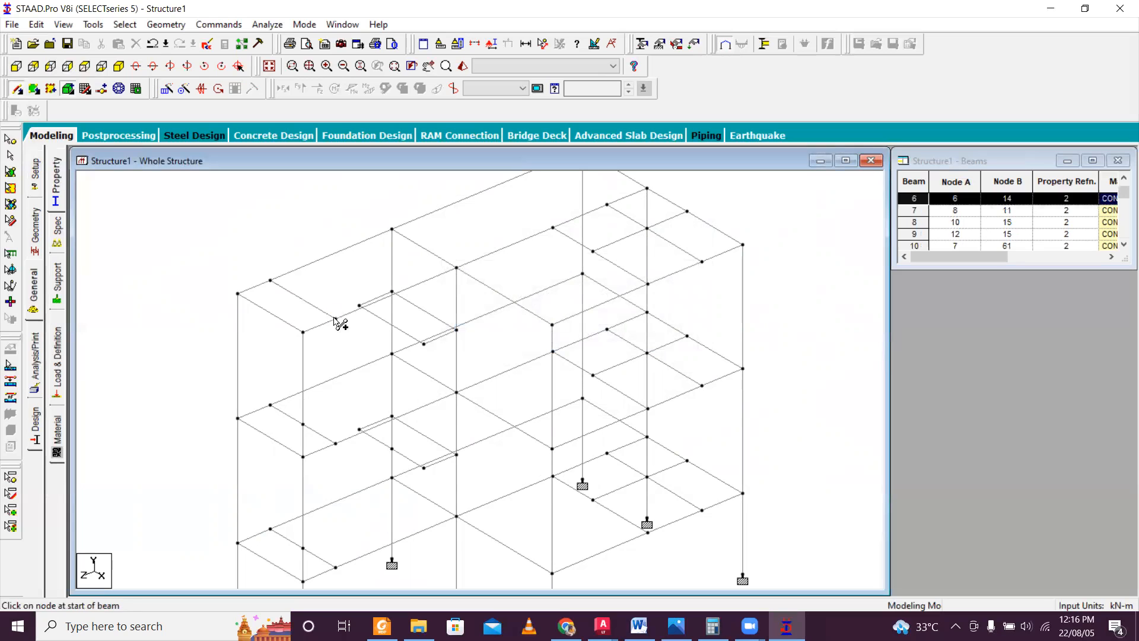
scroll(419, 365, "down", 3)
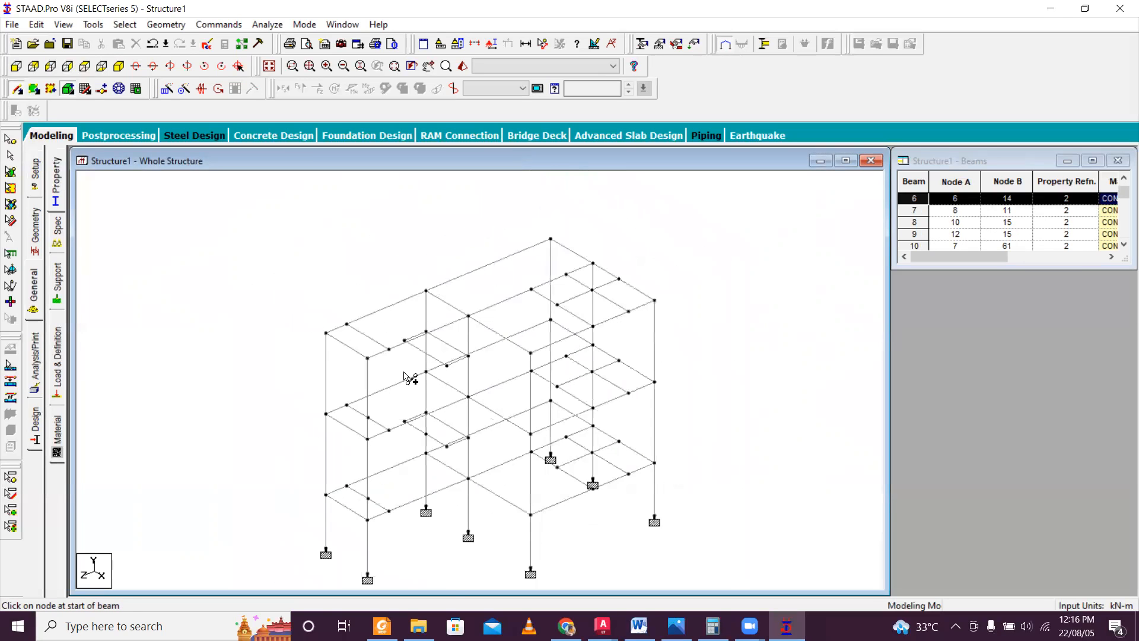
scroll(414, 331, "up", 3)
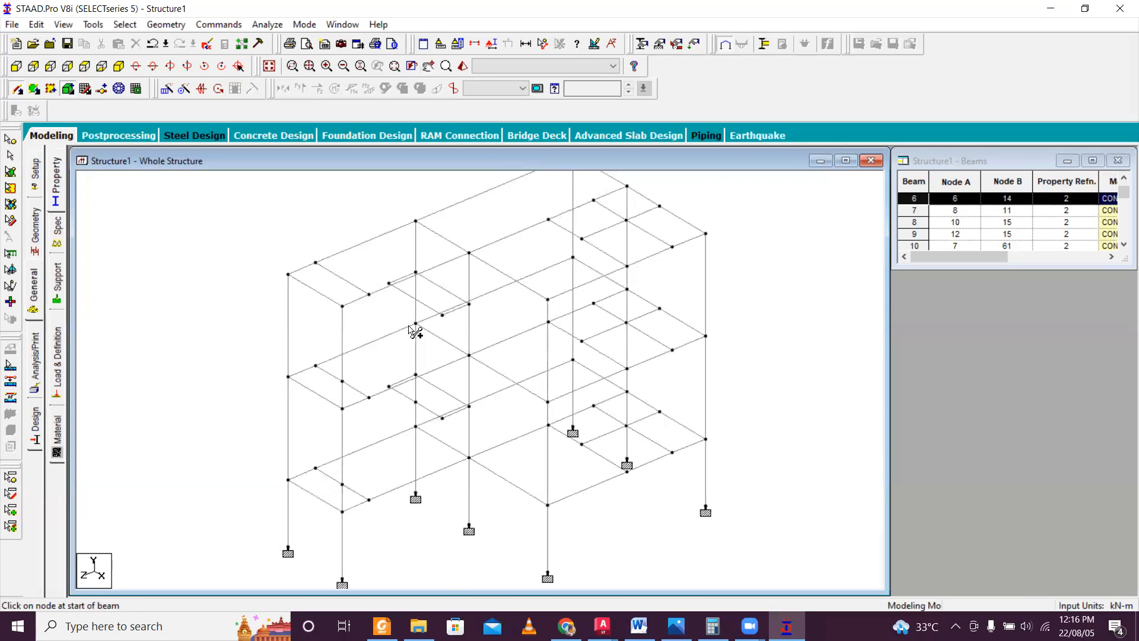
middle_click_drag(432, 267, 422, 320)
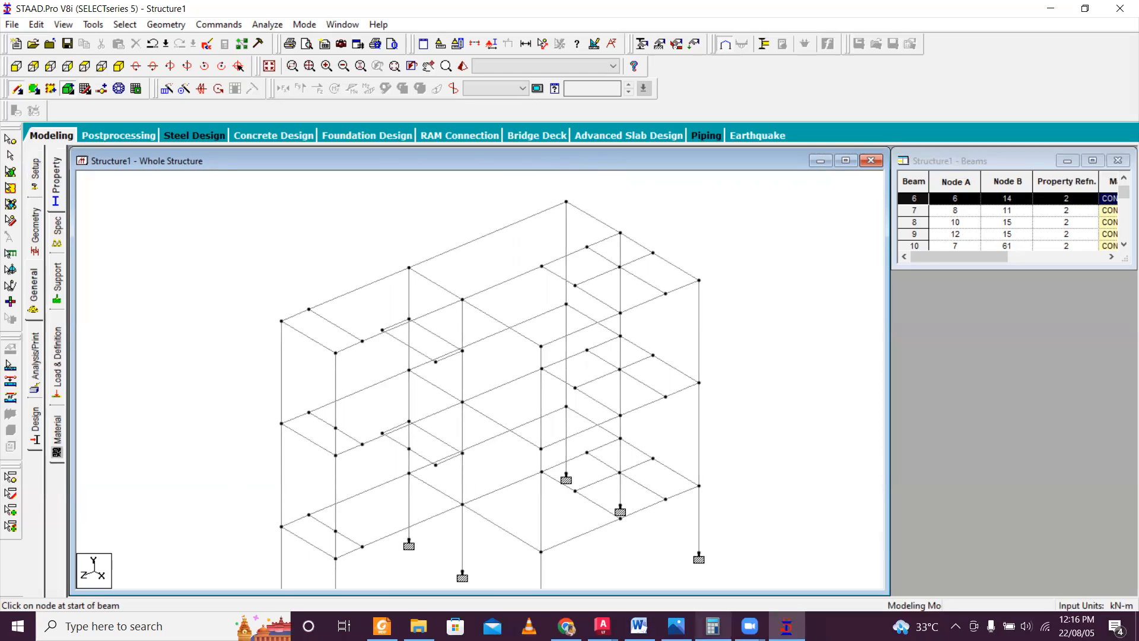
Switch to AutoCAD, read the headroom height above the roof slab in the CAD File Estimation Course section drawing, and return to STAAD.Pro.
left_click(602, 625)
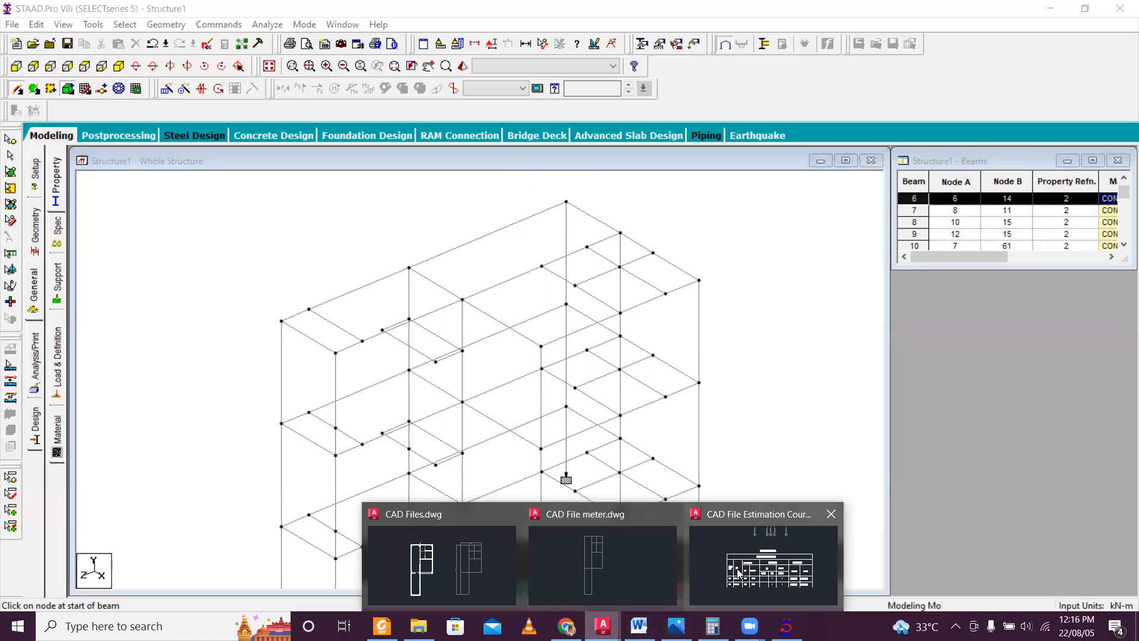
left_click(718, 567)
scroll(675, 434, "down", 5)
middle_click_drag(719, 437, 385, 437)
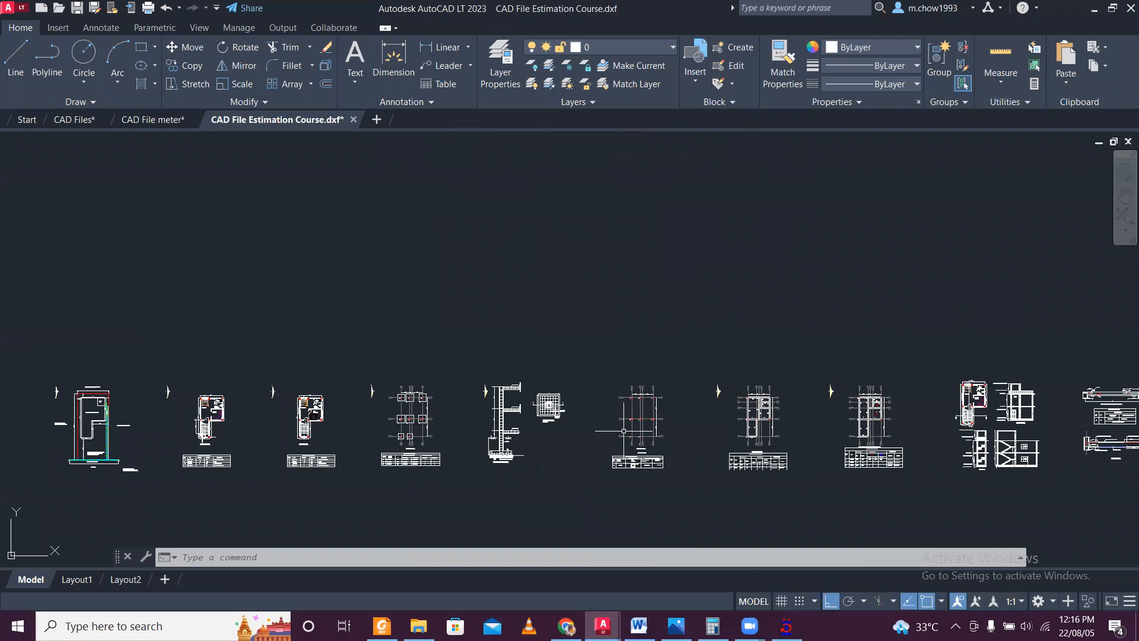
middle_click_drag(959, 439, 830, 439)
scroll(830, 439, "up", 10)
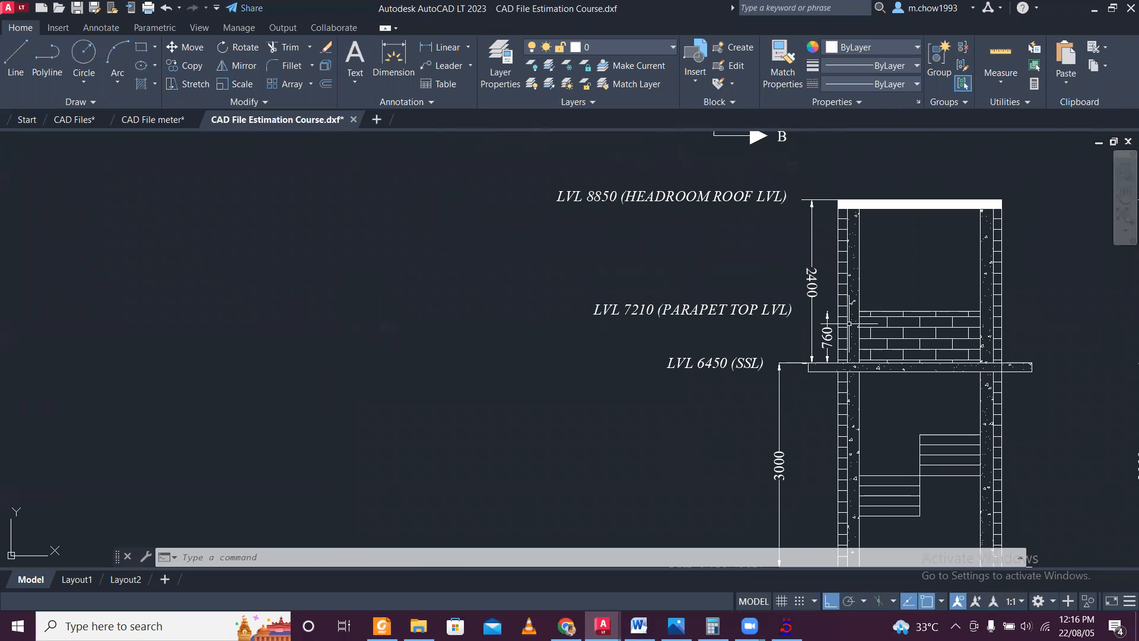
scroll(861, 320, "down", 10)
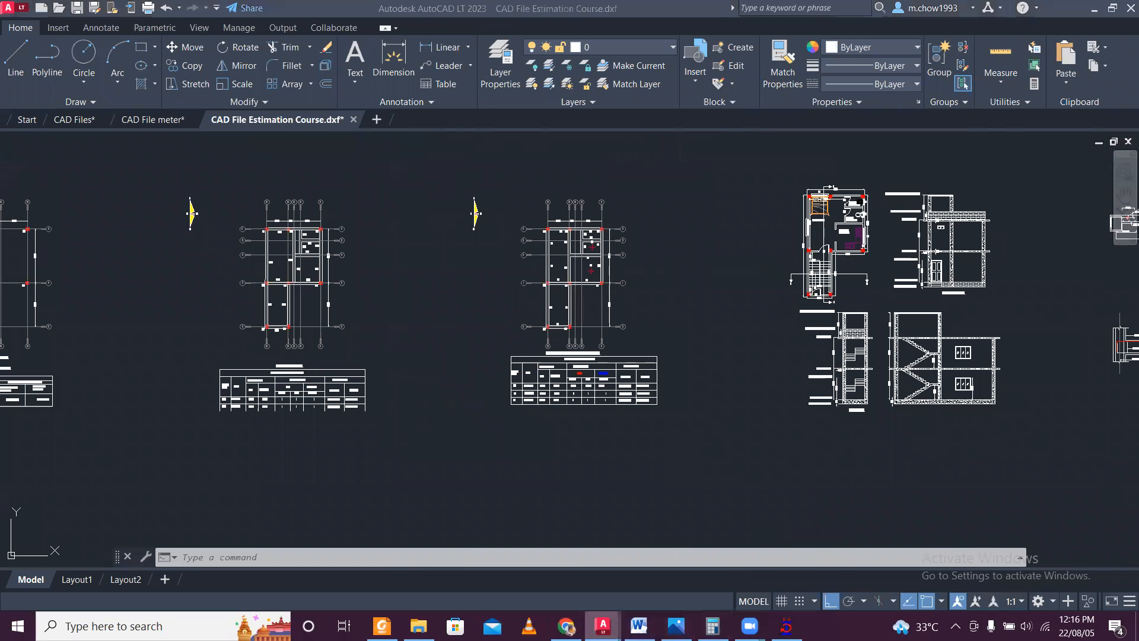
left_click(780, 622)
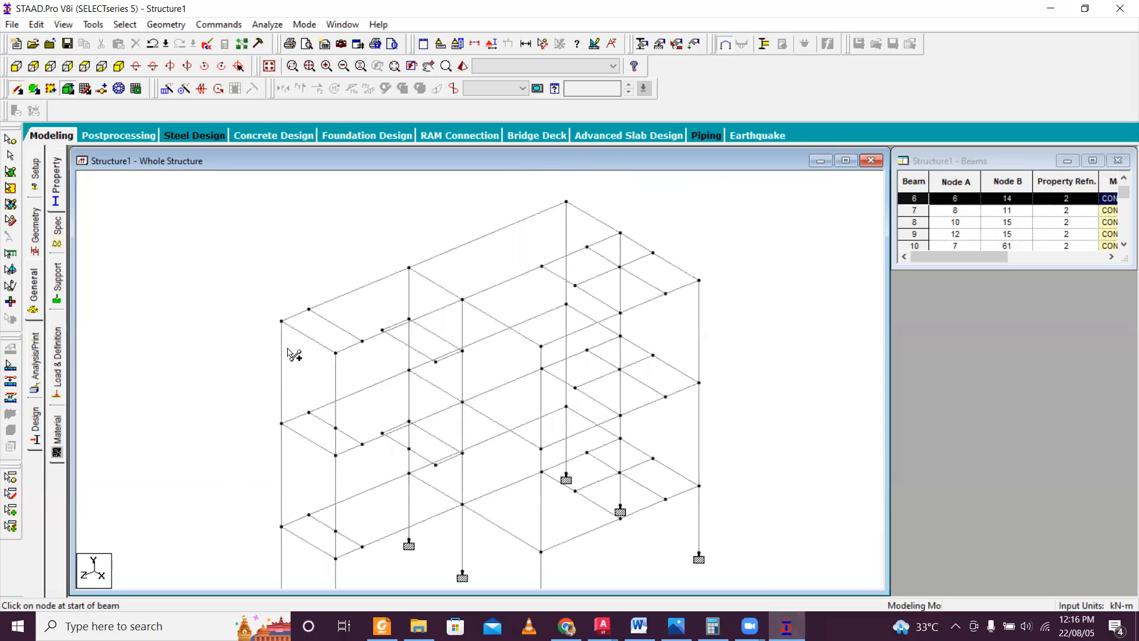
Copy the four top-floor corner nodes of the stair bay upward with Translational Repeat, one step of 2.4 m along Y.
key("Escape")
left_click(10, 140)
scroll(301, 336, "up", 1)
left_click(260, 311)
left_click_drag(306, 335, 333, 368)
left_click_drag(384, 252, 421, 280, "ctrl")
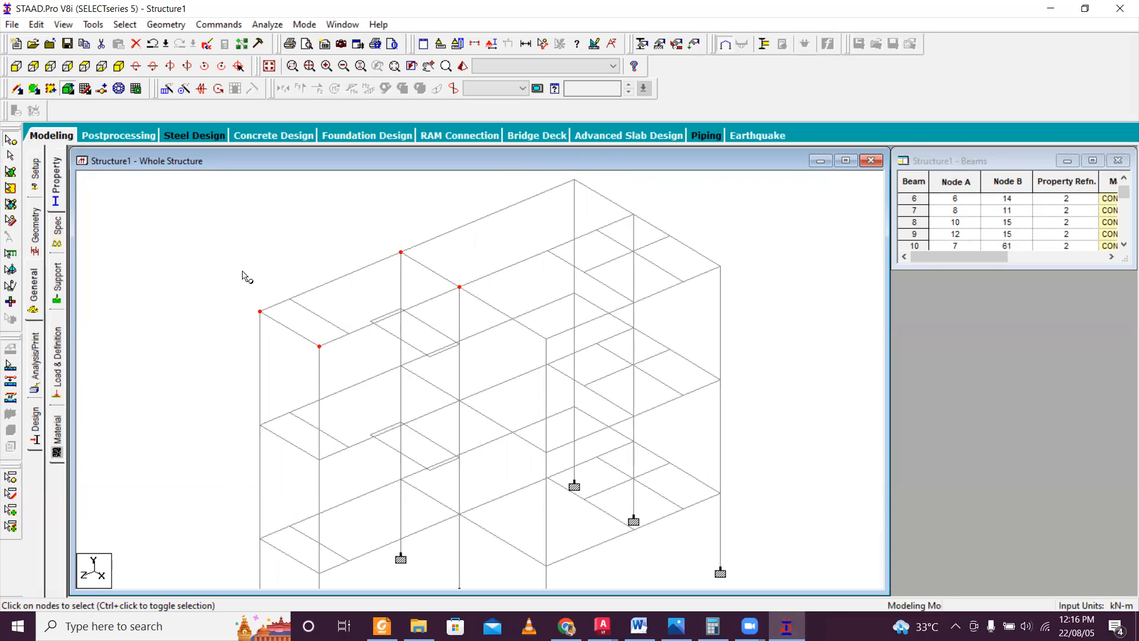
left_click(167, 90)
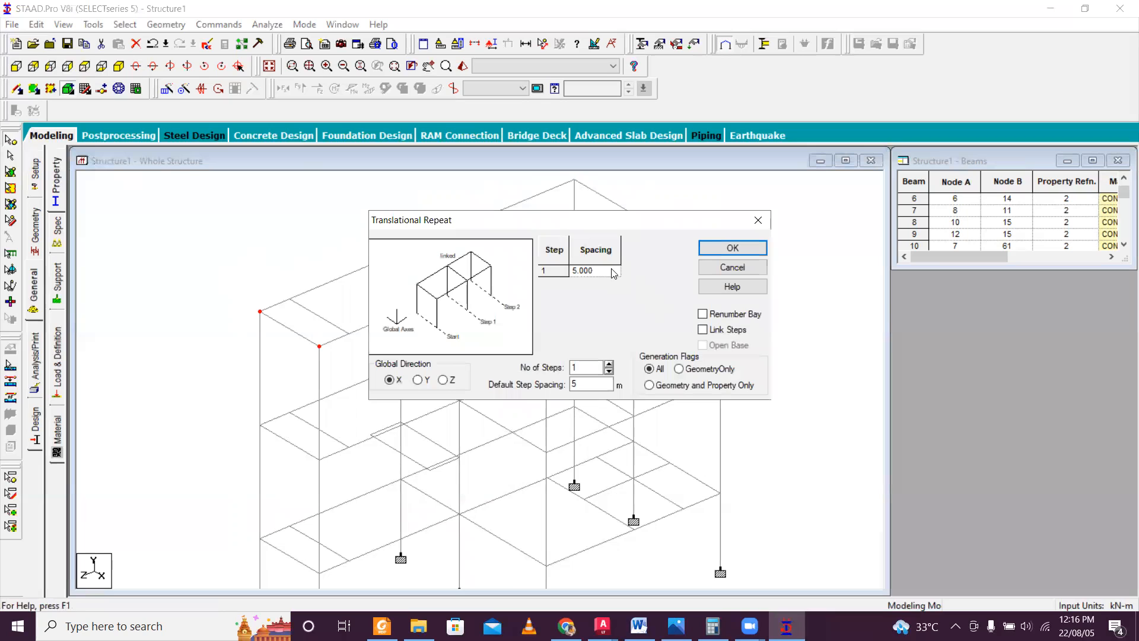
double_click(584, 383)
left_click(727, 249)
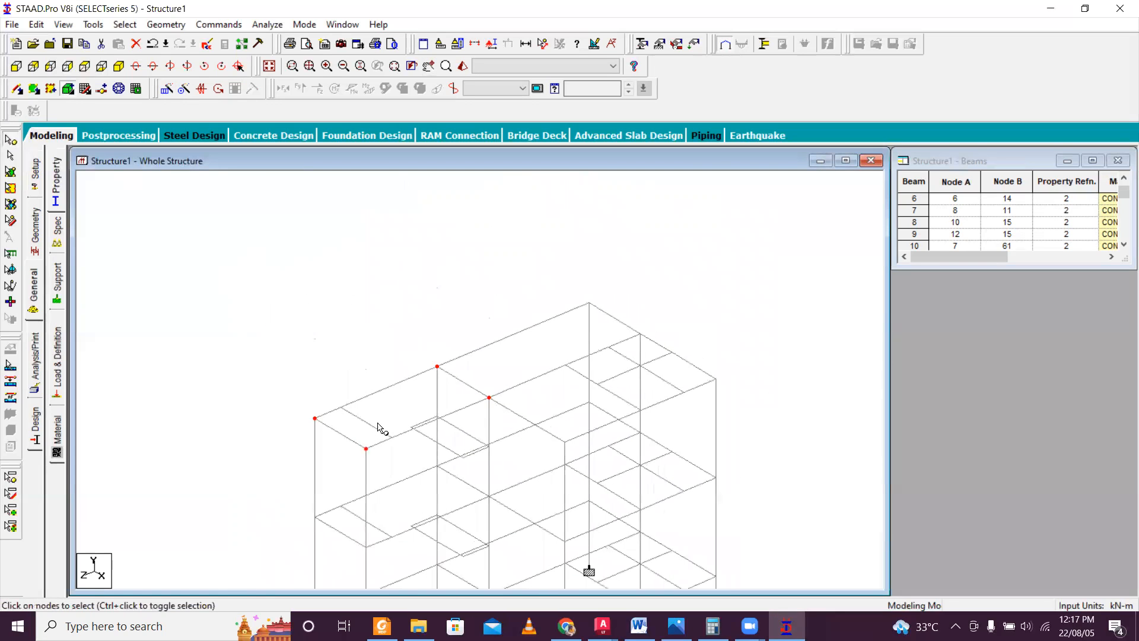
Draw four headroom columns from the stair bay's top-floor corner nodes up to the copied nodes.
left_click_drag(265, 267, 534, 470)
scroll(426, 469, "up", 3)
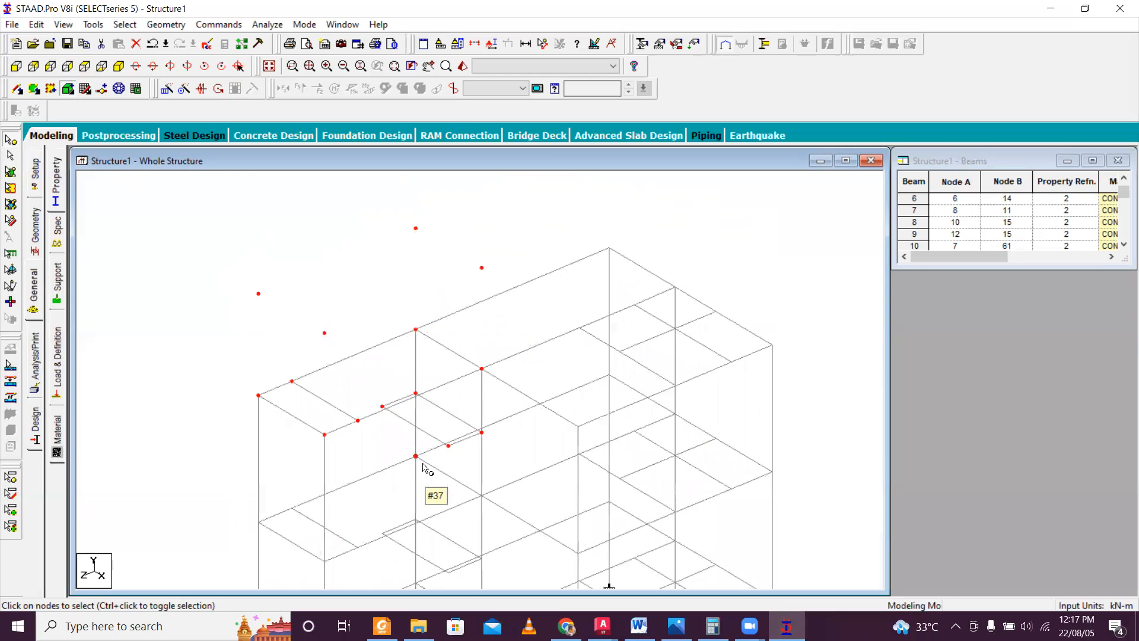
scroll(347, 396, "up", 1)
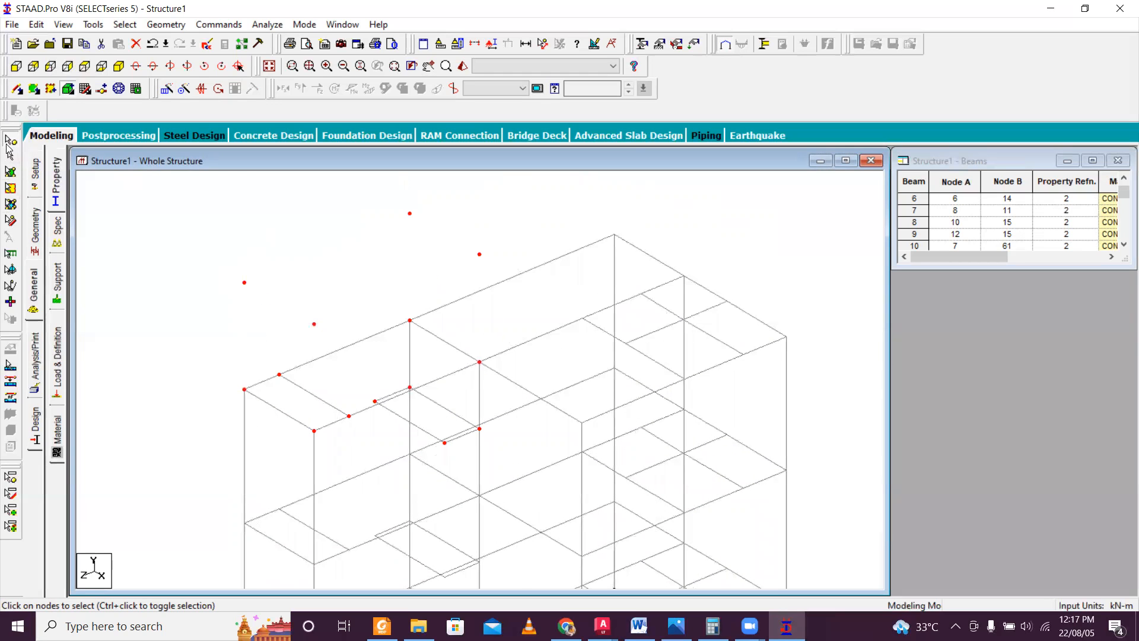
left_click(14, 92)
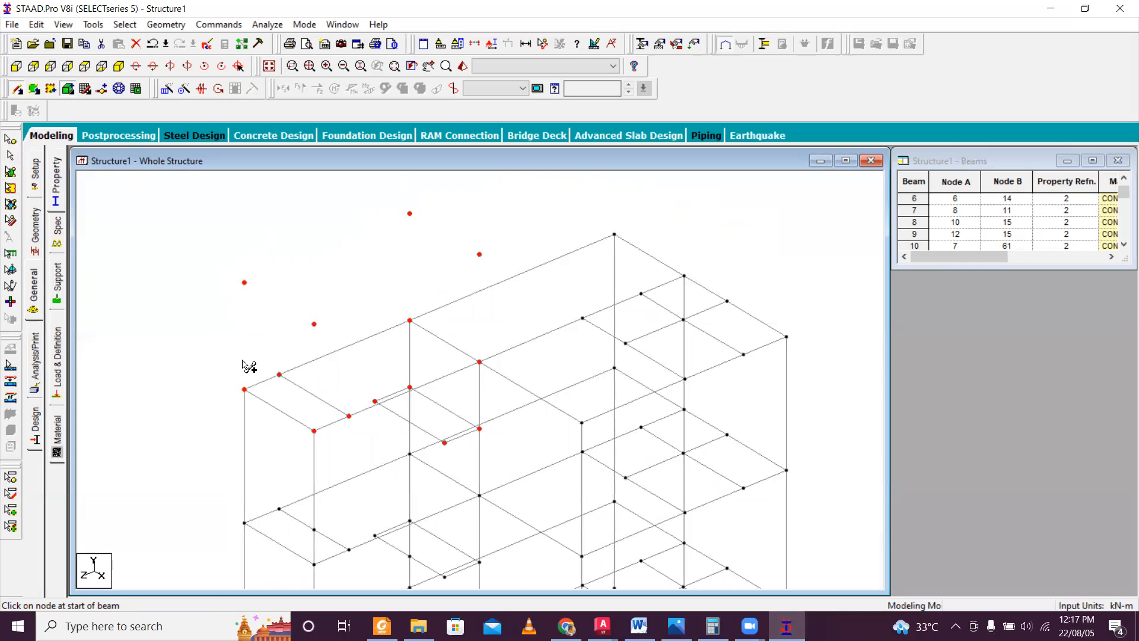
mouse_move(244, 389)
left_mouse_down()
mouse_move(267, 287)
mouse_move(245, 282)
left_mouse_up()
left_click_drag(313, 430, 313, 324)
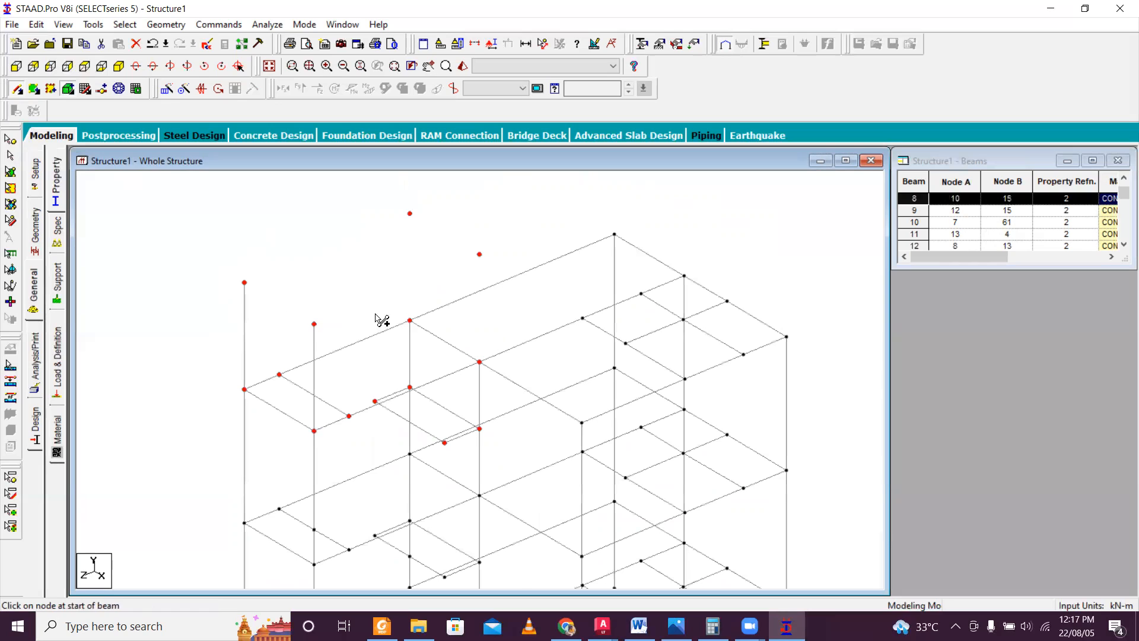
left_click_drag(412, 319, 409, 213)
mouse_move(480, 361)
left_mouse_down()
mouse_move(489, 258)
mouse_move(479, 254)
left_mouse_up()
Connect the tops of the headroom columns with four perimeter roof beams.
left_click_drag(245, 283, 319, 330)
left_click_drag(248, 283, 409, 213)
mouse_move(320, 325)
left_mouse_down()
mouse_move(495, 276)
mouse_move(493, 259)
mouse_move(427, 234)
mouse_move(480, 255)
left_mouse_up()
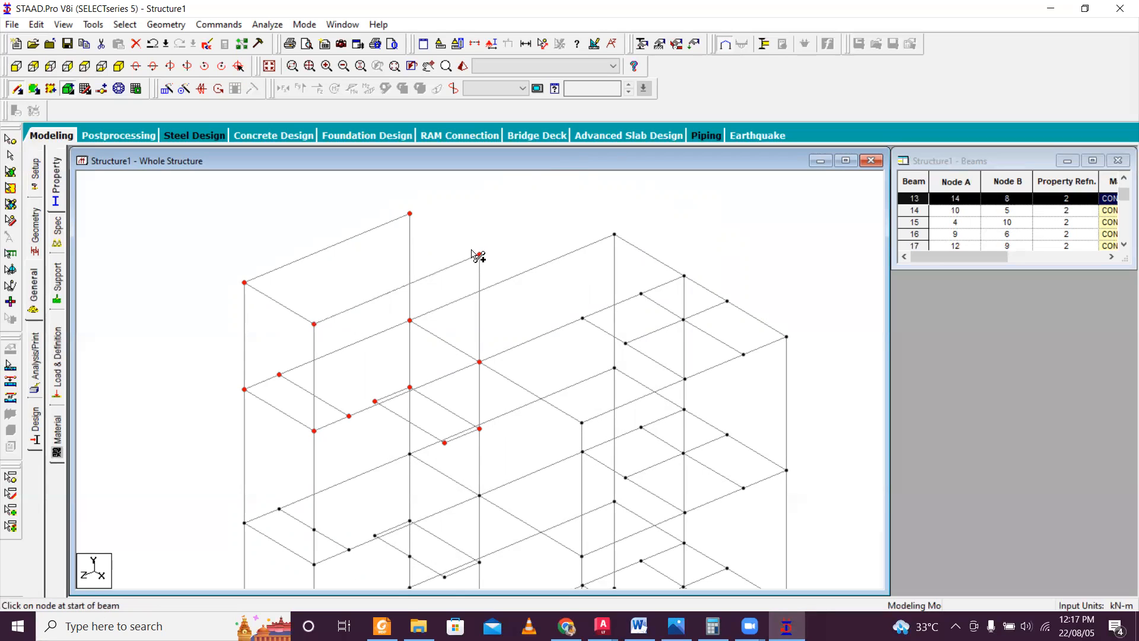
left_click_drag(413, 216, 480, 256)
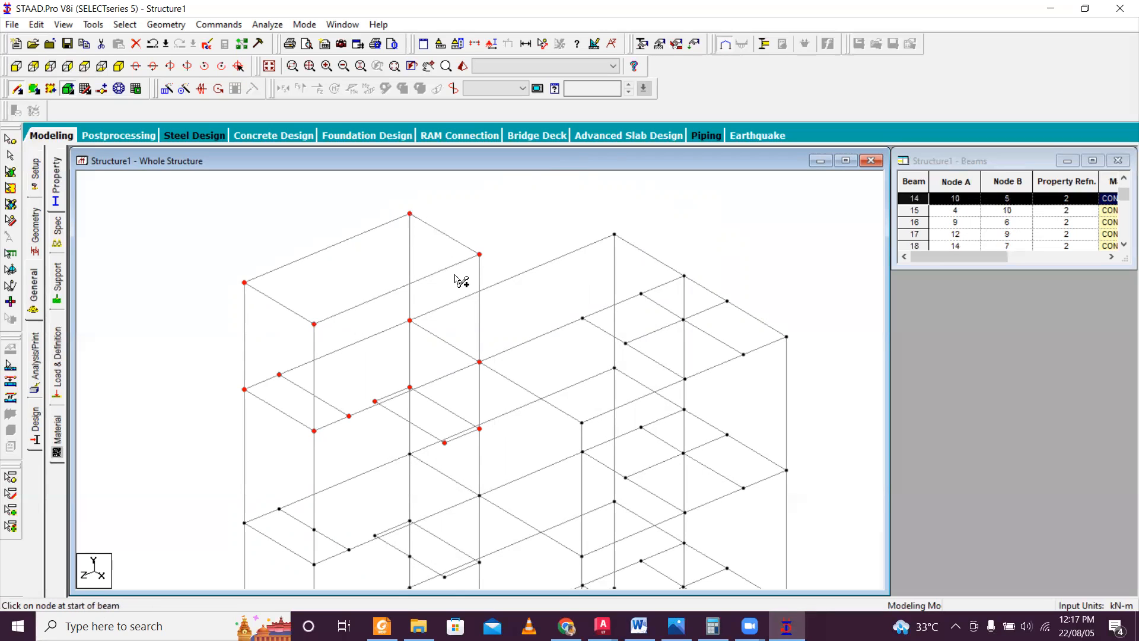
Examine the whole frame, including the headroom, the stair landings and the stair bay columns.
scroll(461, 281, "down", 5)
scroll(390, 263, "down", 2)
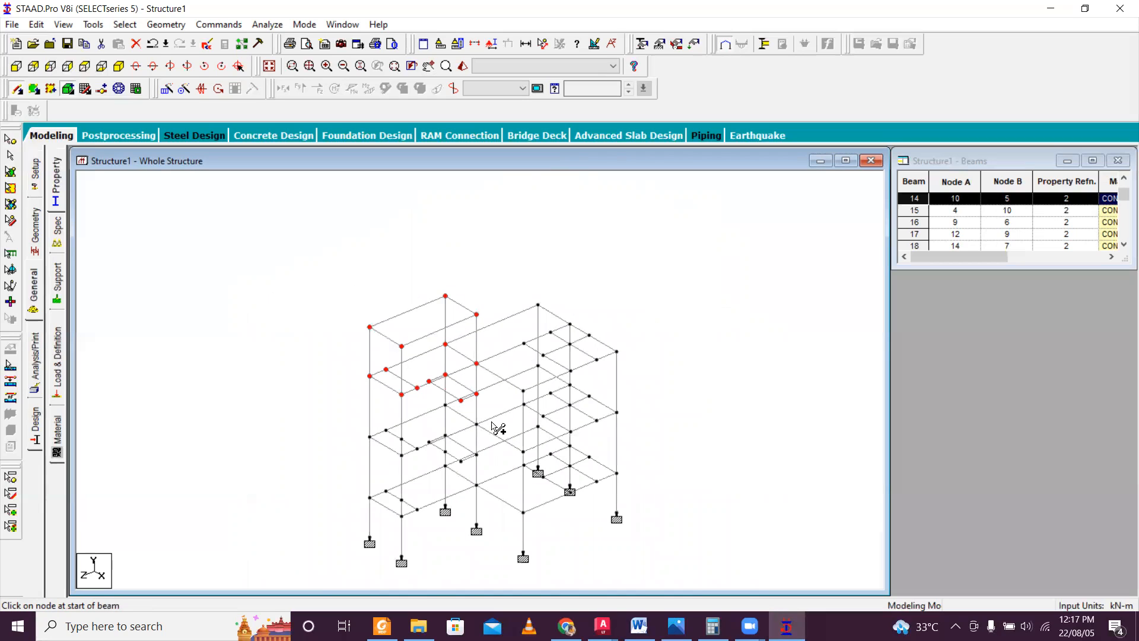
key("Escape")
left_click(450, 433)
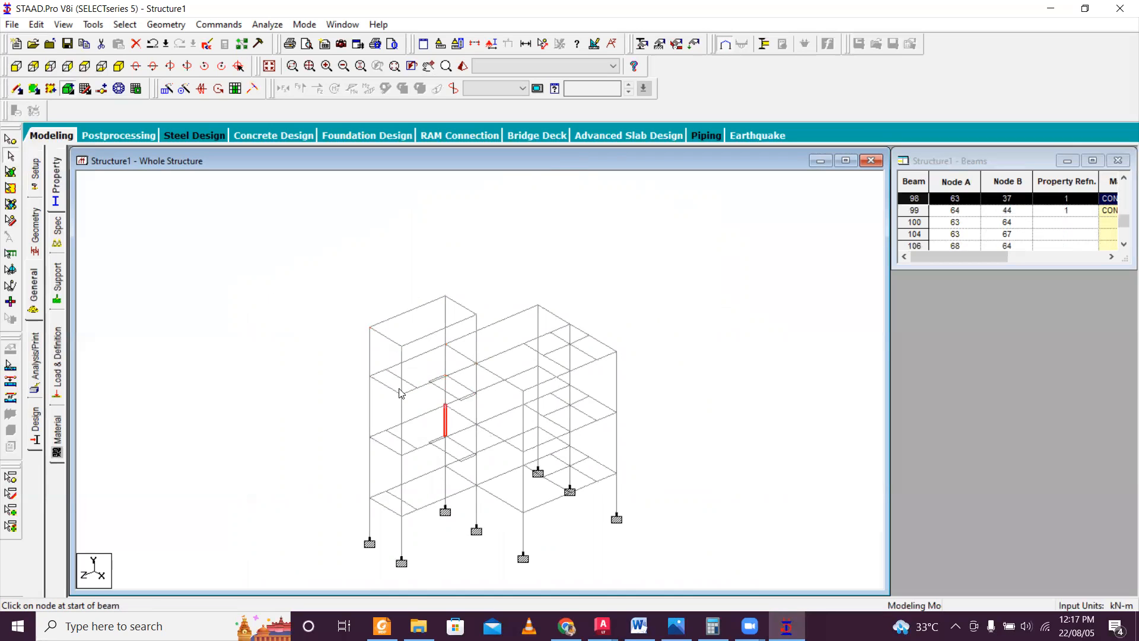
middle_click_drag(400, 392, 381, 342)
scroll(447, 350, "up", 3)
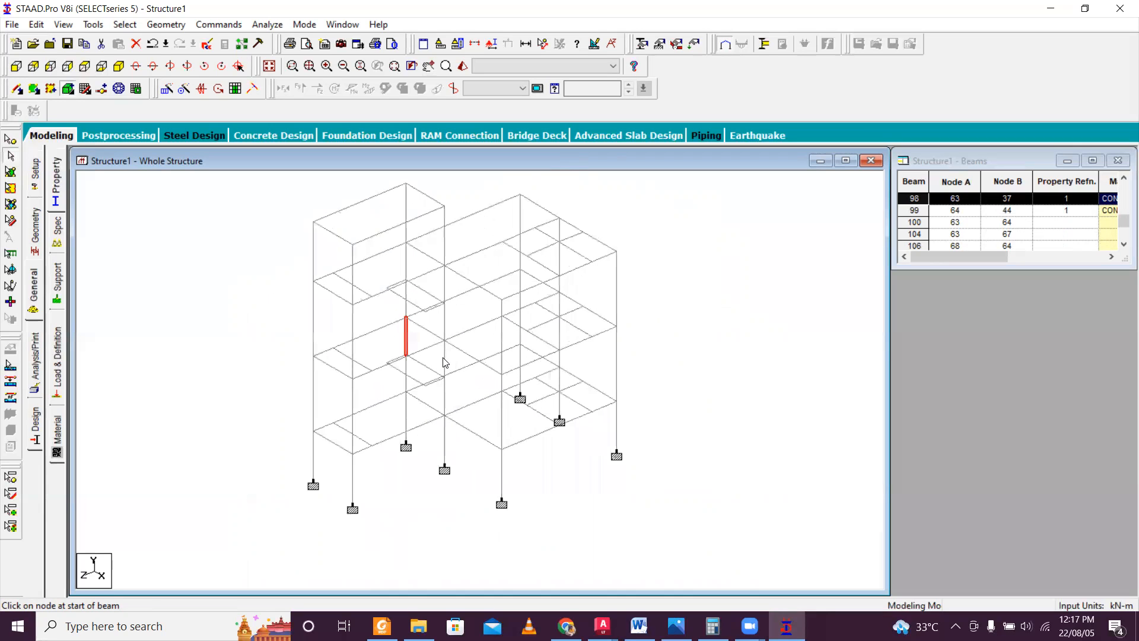
left_click(372, 403)
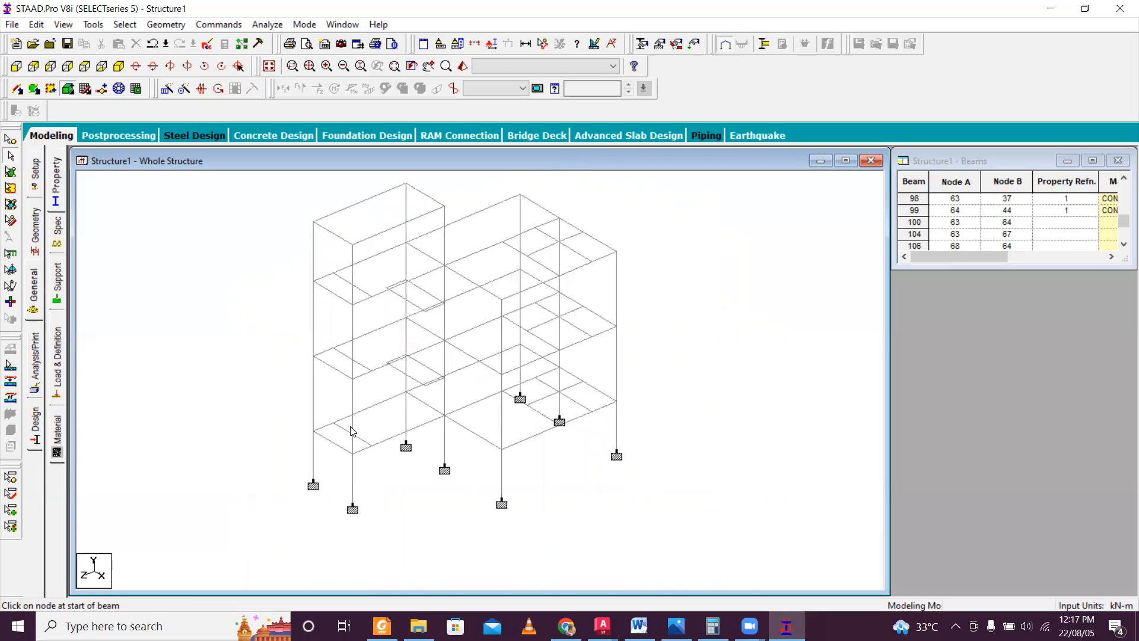
scroll(359, 424, "up", 2)
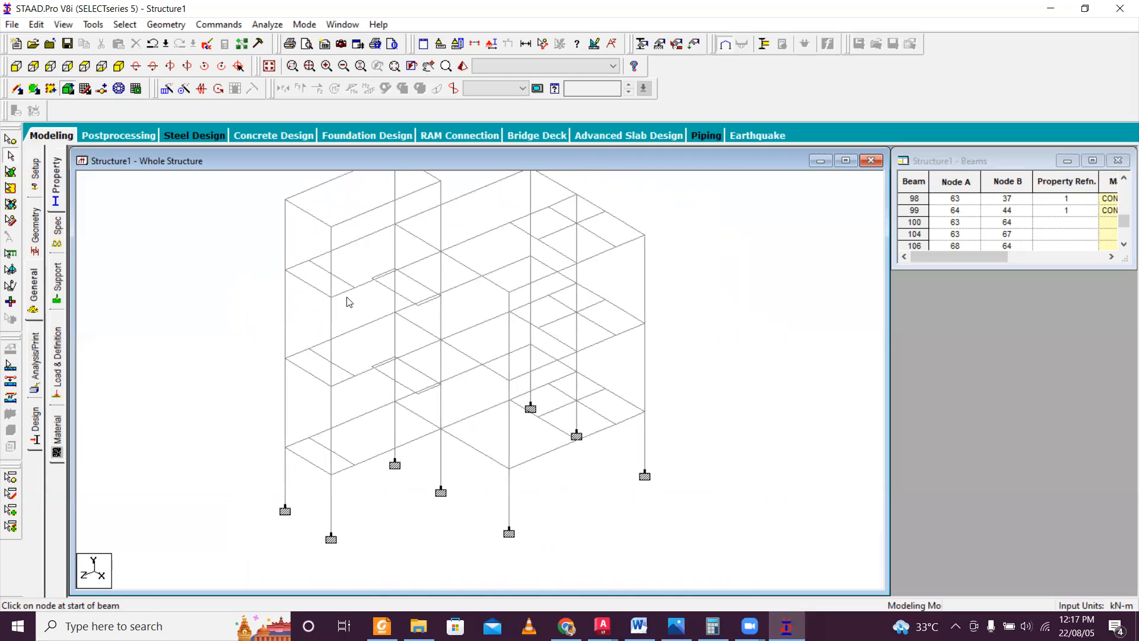
scroll(336, 247, "down", 1)
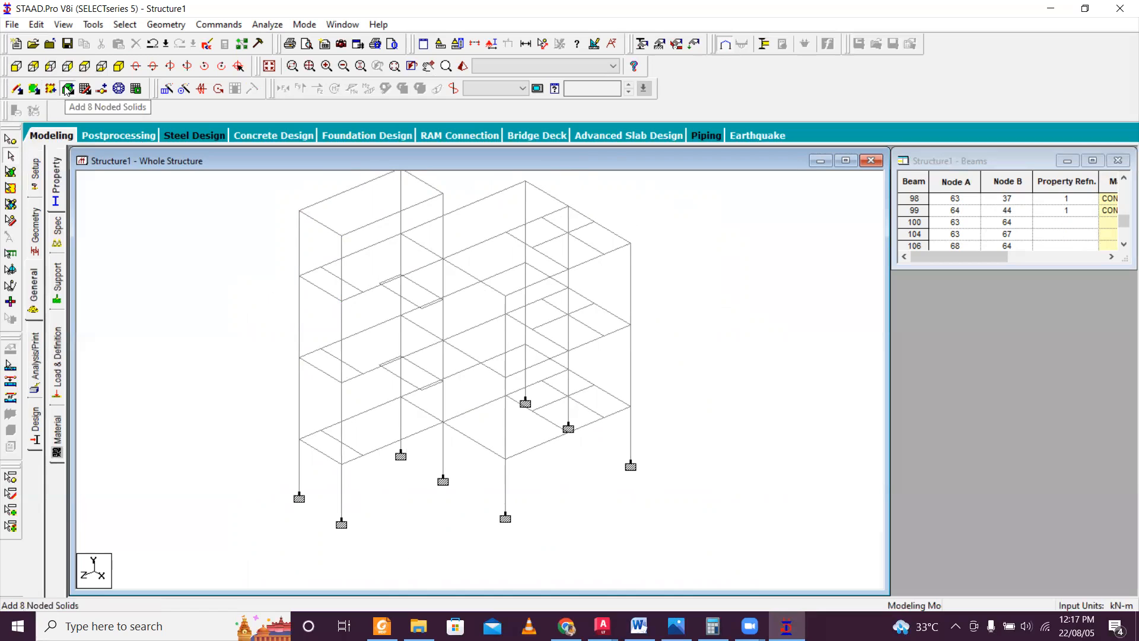
Add a four-noded plate for the lower storey's first stair flight, from the lowest floor's landing beam up to the mid-landing edge.
left_click(34, 89)
scroll(368, 475, "up", 2)
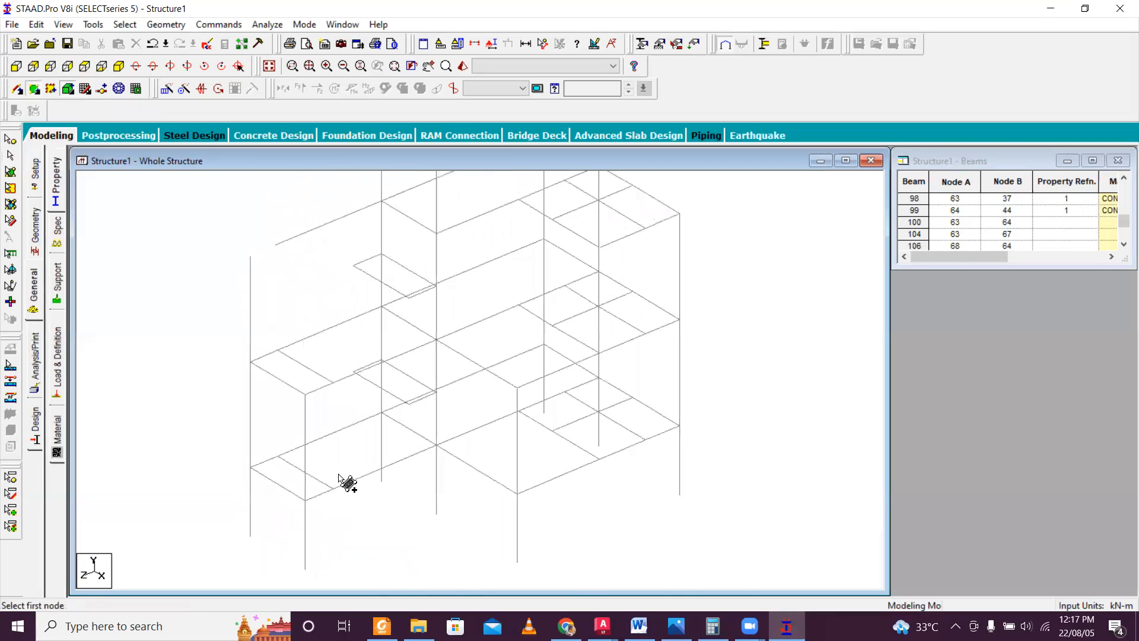
scroll(309, 501, "up", 5)
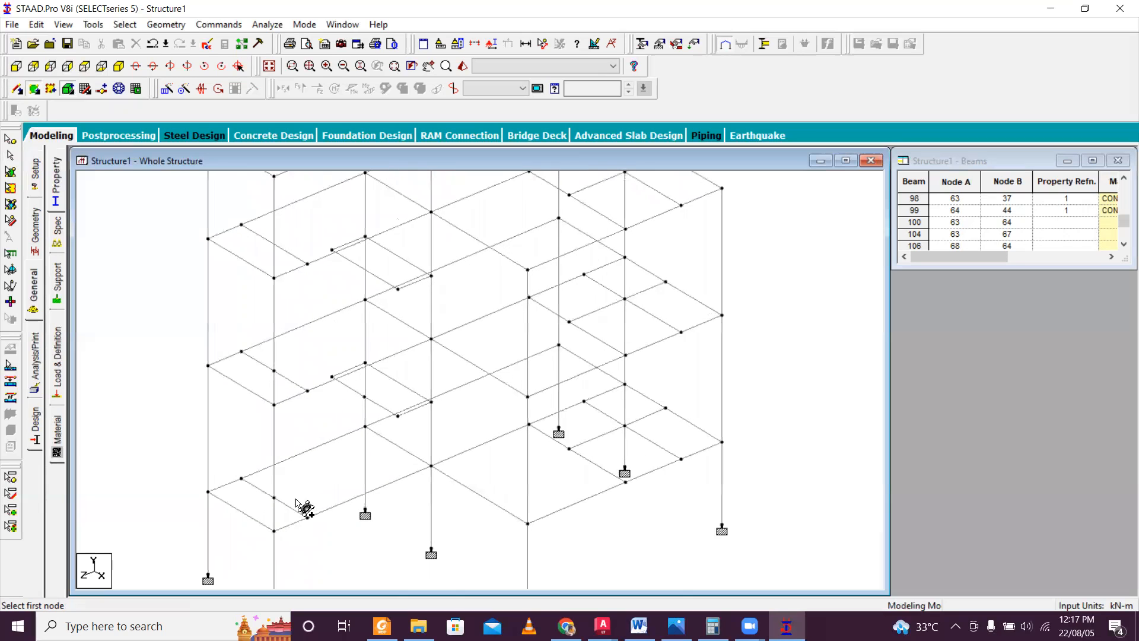
left_click(229, 485)
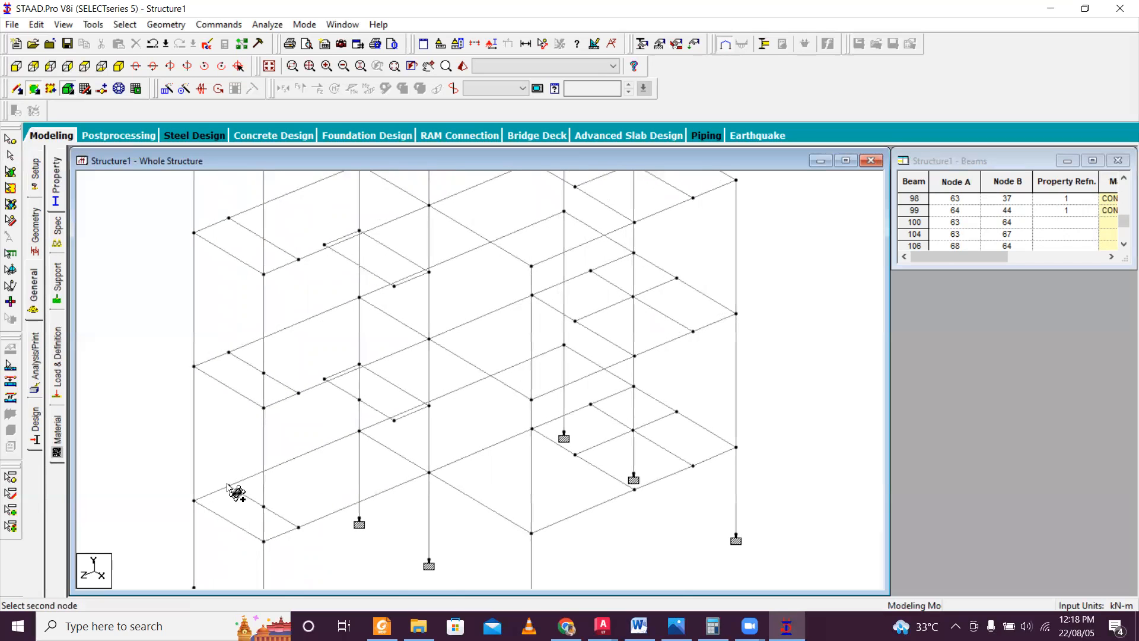
left_click(325, 378)
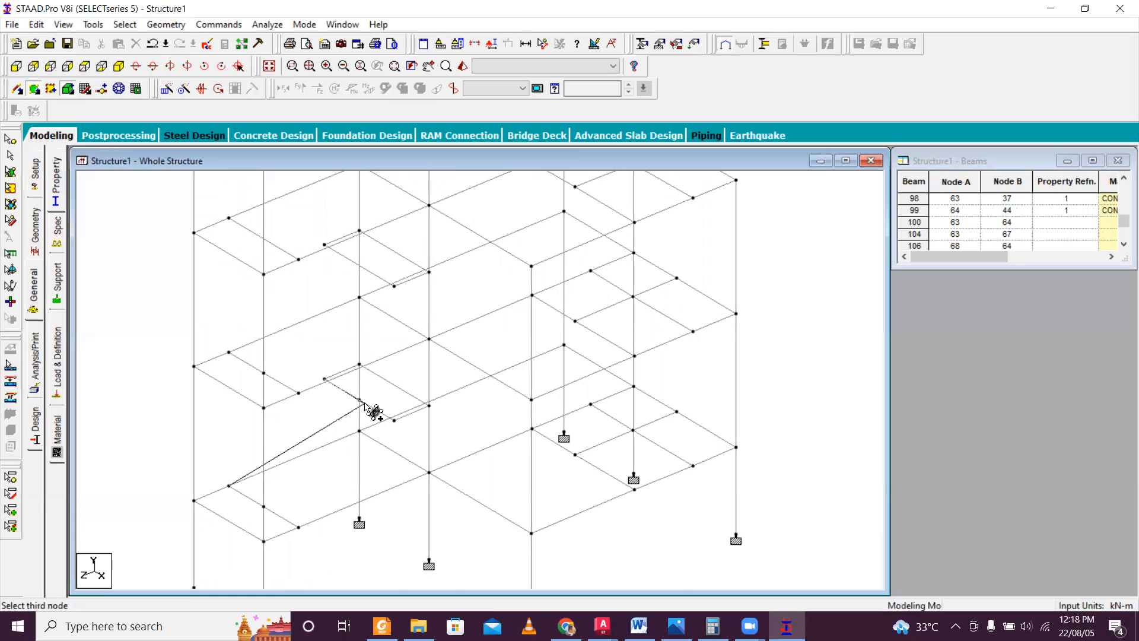
left_click(359, 399)
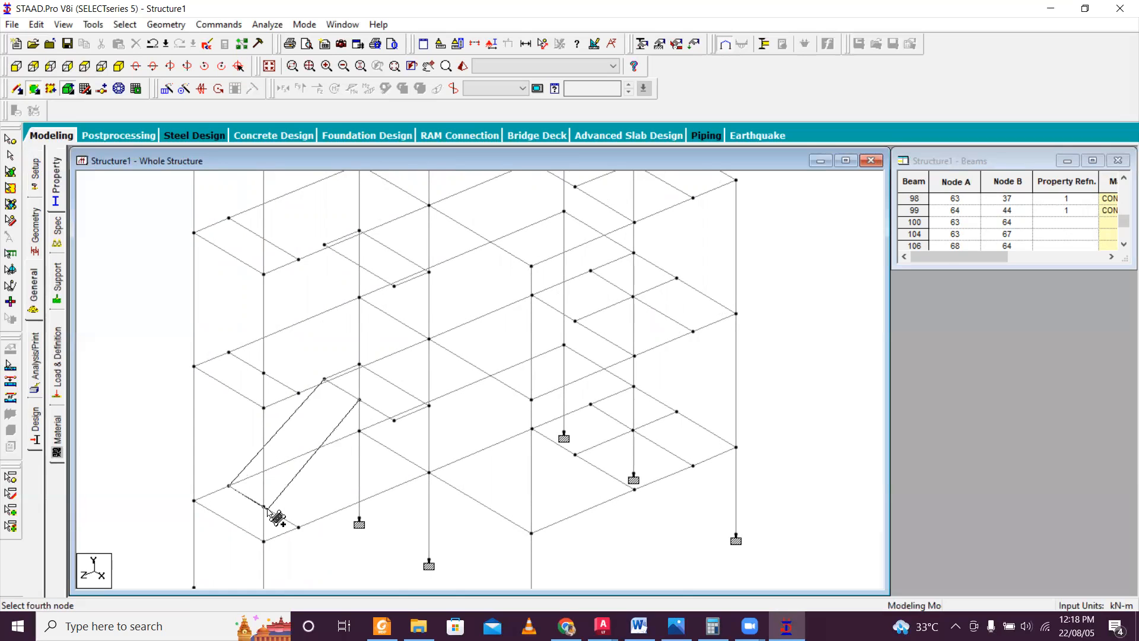
scroll(300, 472, "down", 2)
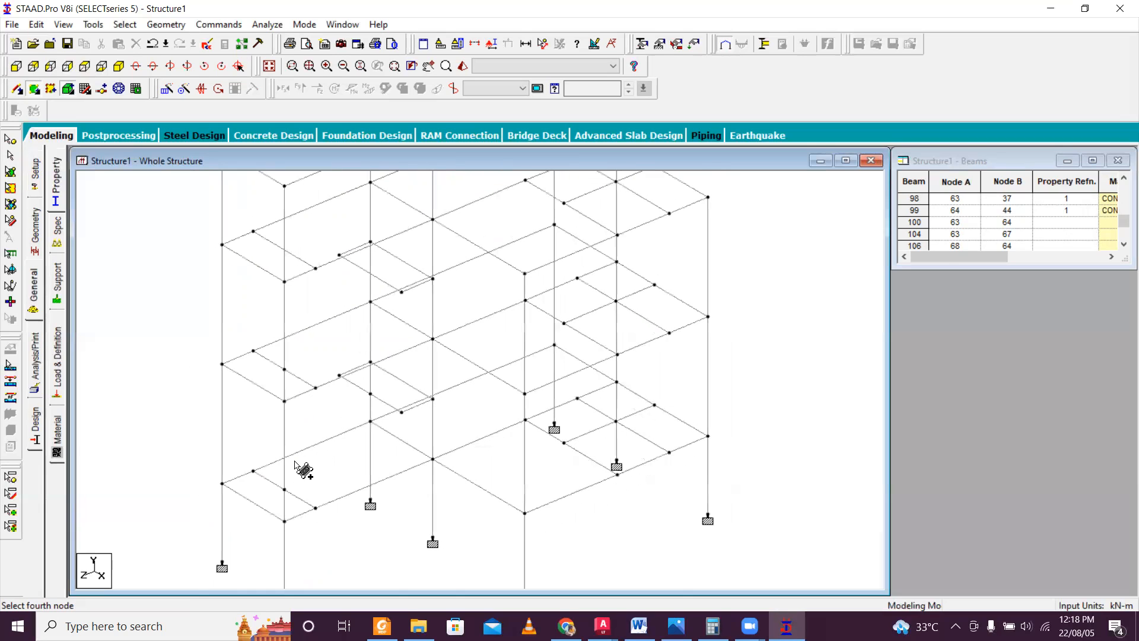
key("Right")
key("Right")
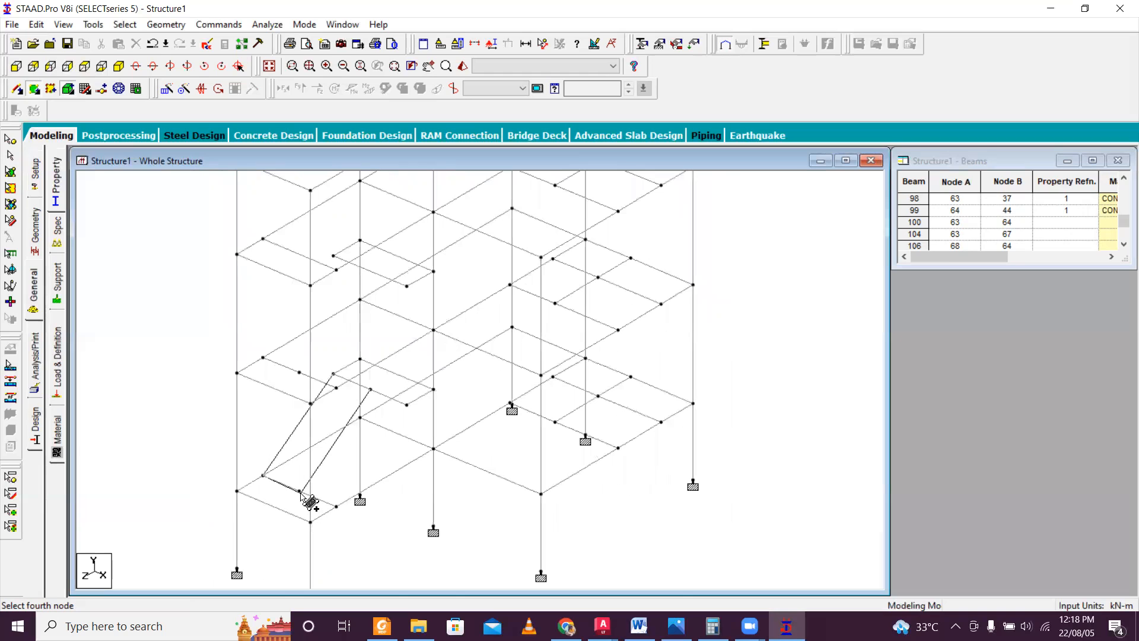
left_click(299, 490)
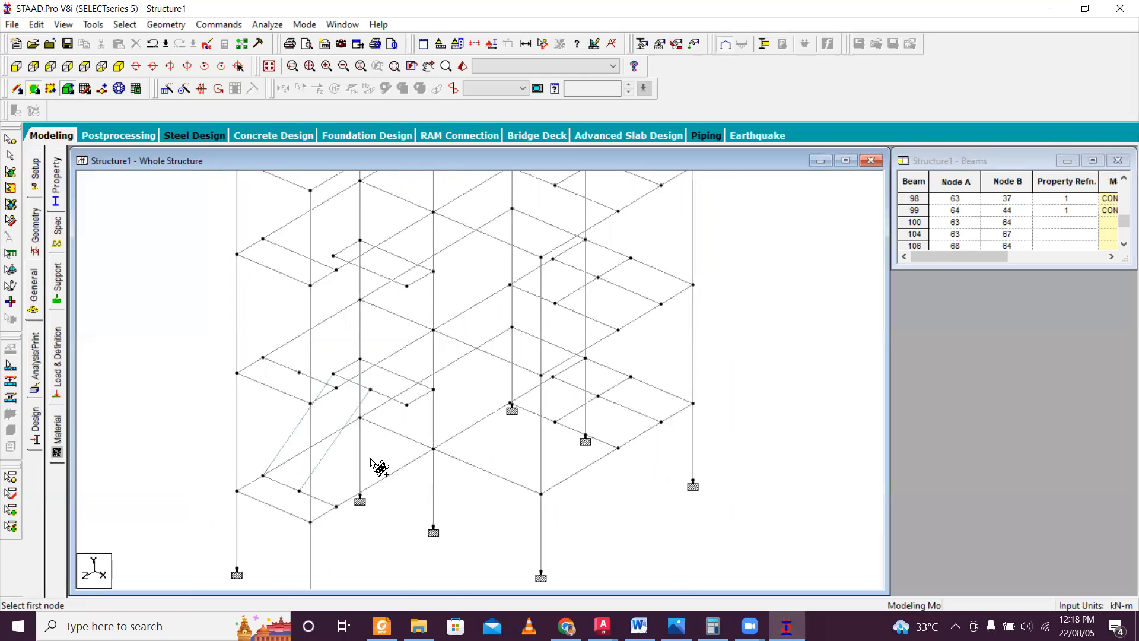
Add a four-noded plate covering the lower storey's mid-landing, using its four corner nodes.
key("Right")
key("Right")
key("Right")
key("Right")
key("Right")
key("Right")
key("Right")
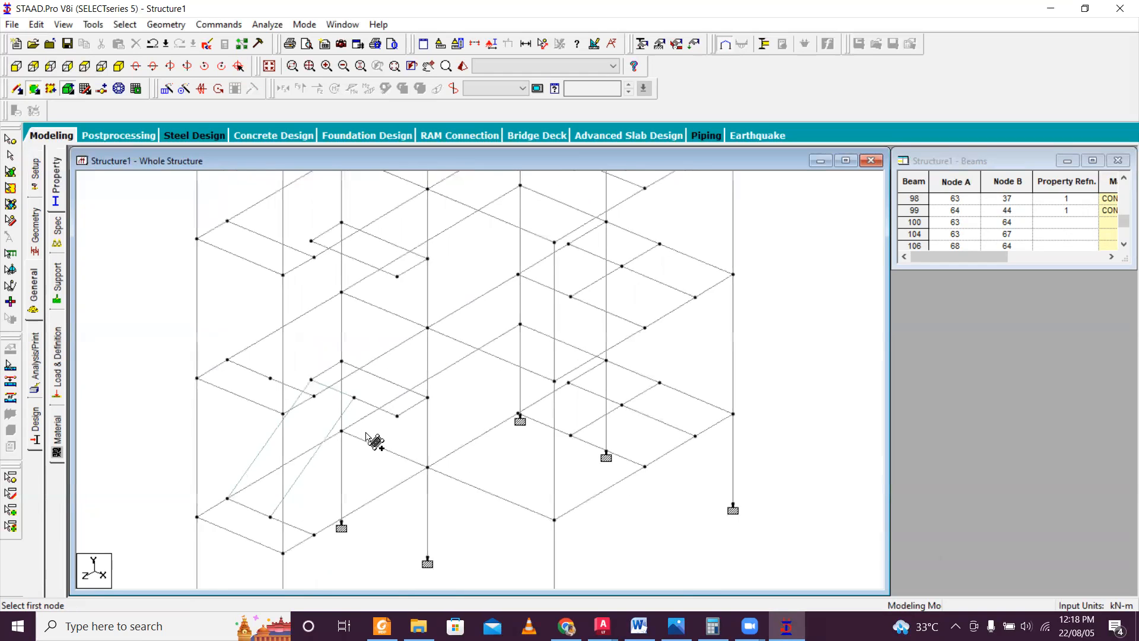
scroll(374, 437, "down", 2)
key("Right")
key("Right")
key("Right")
key("Right")
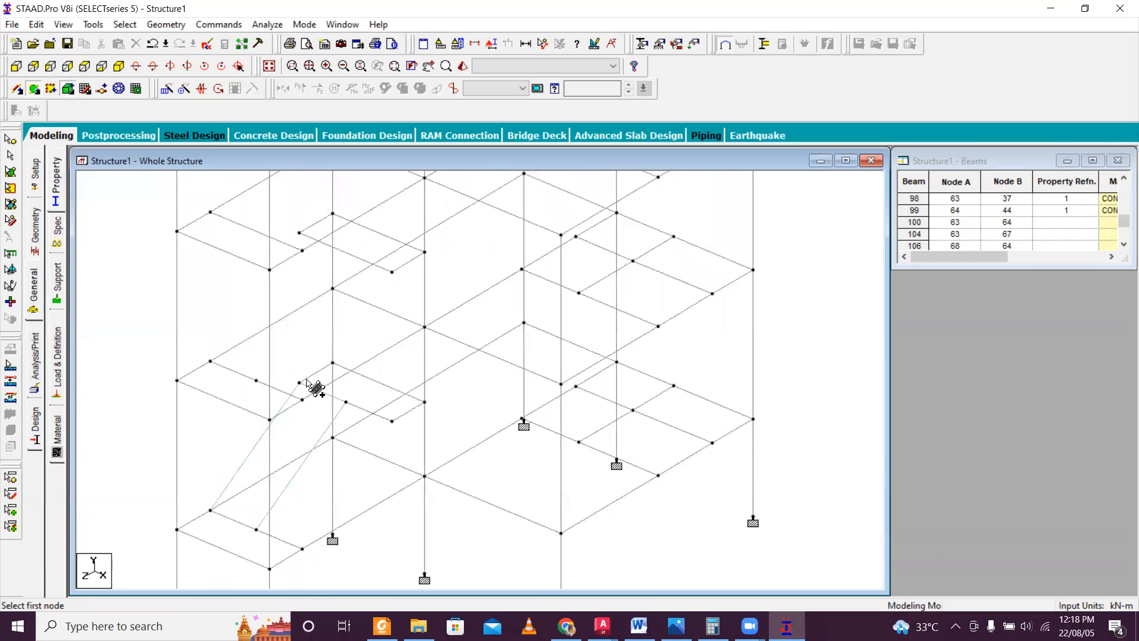
left_click(299, 382)
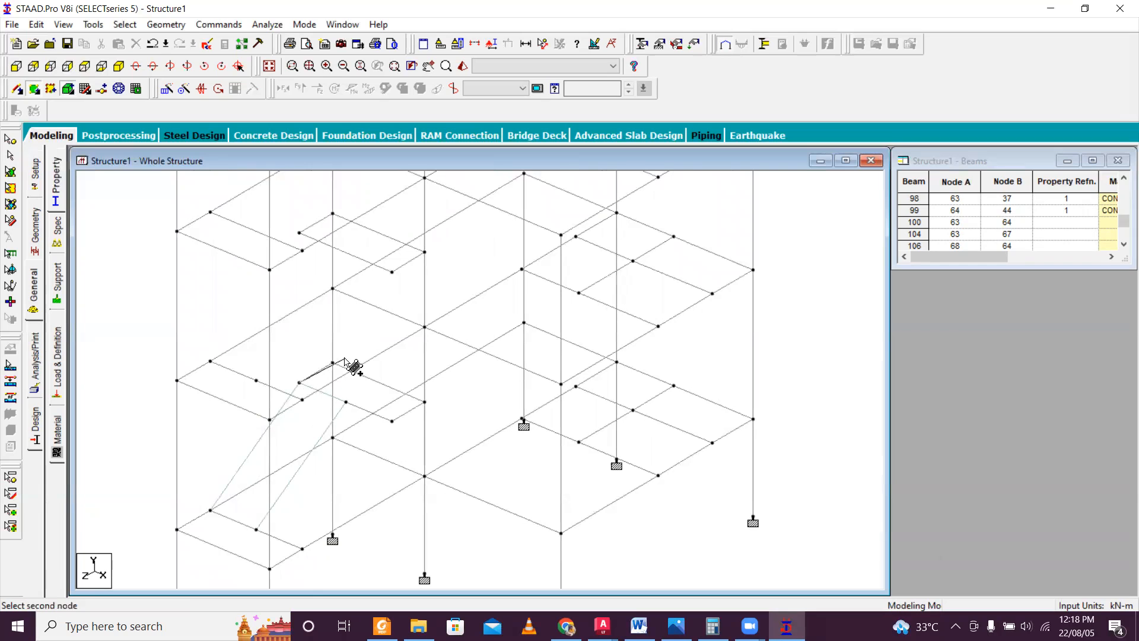
left_click(332, 363)
left_click(425, 404)
left_click(393, 420)
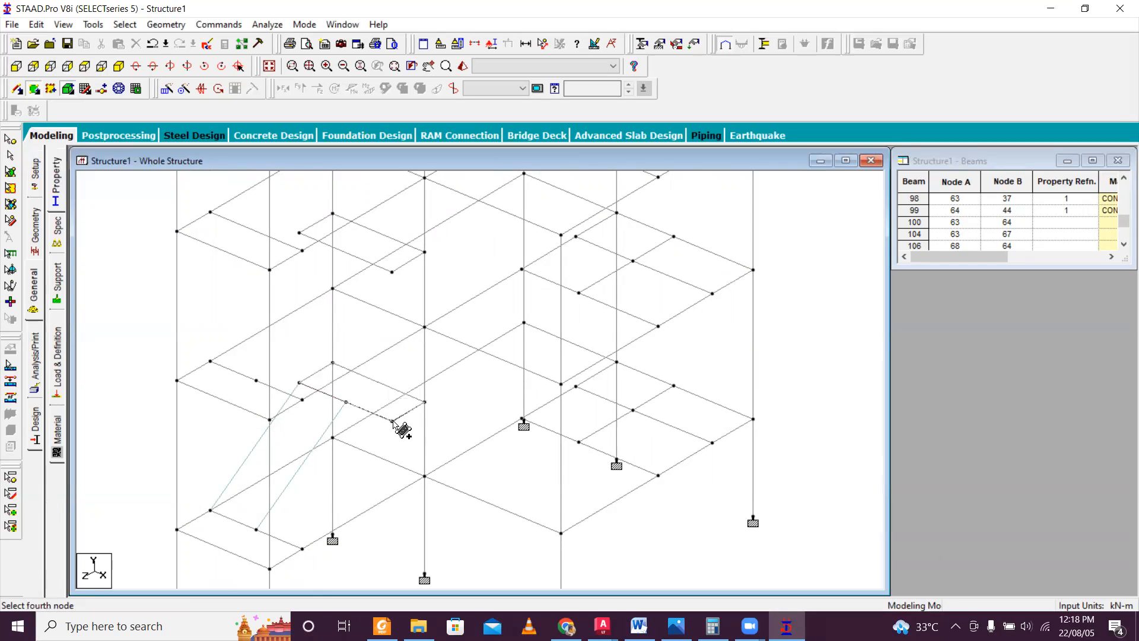
Add a four-noded plate for the lower storey's second stair flight, from the mid-landing edge up to the middle floor's landing beam.
left_click(346, 401)
left_click(256, 380)
left_click(302, 400)
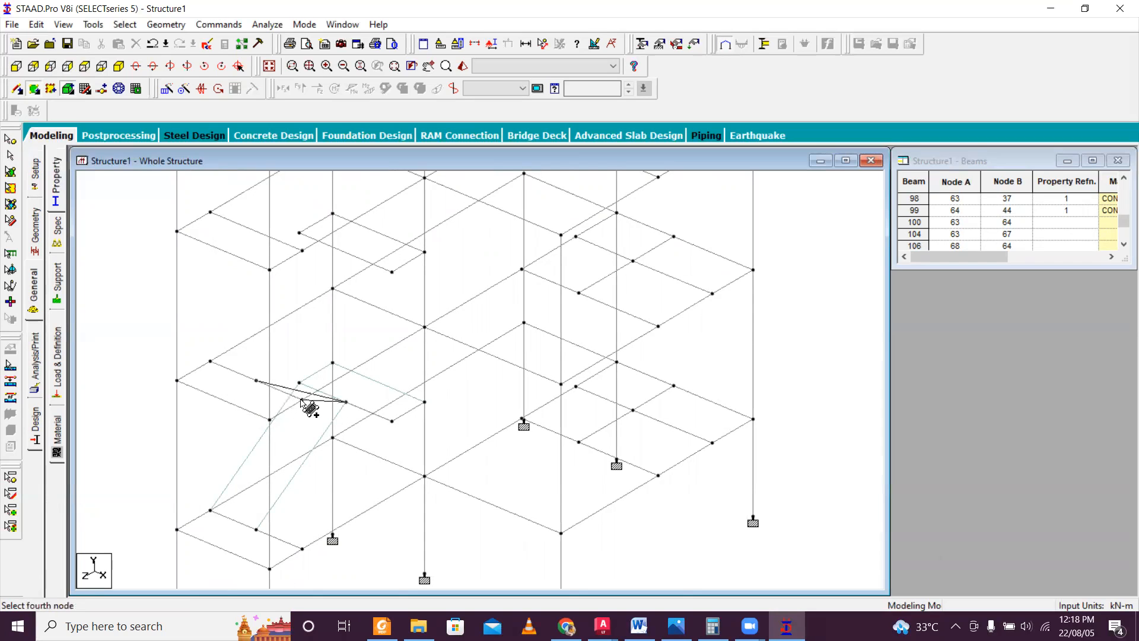
left_click(391, 420)
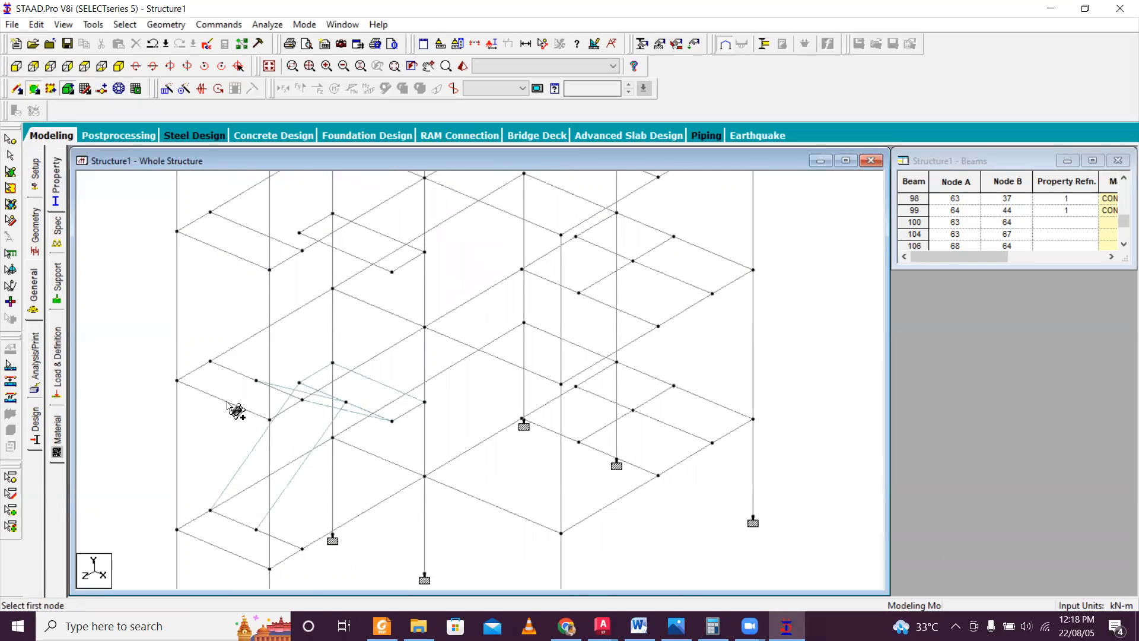
Add a four-noded plate covering the middle floor's stair landing, using its four corner nodes.
left_click(178, 380)
left_click(210, 361)
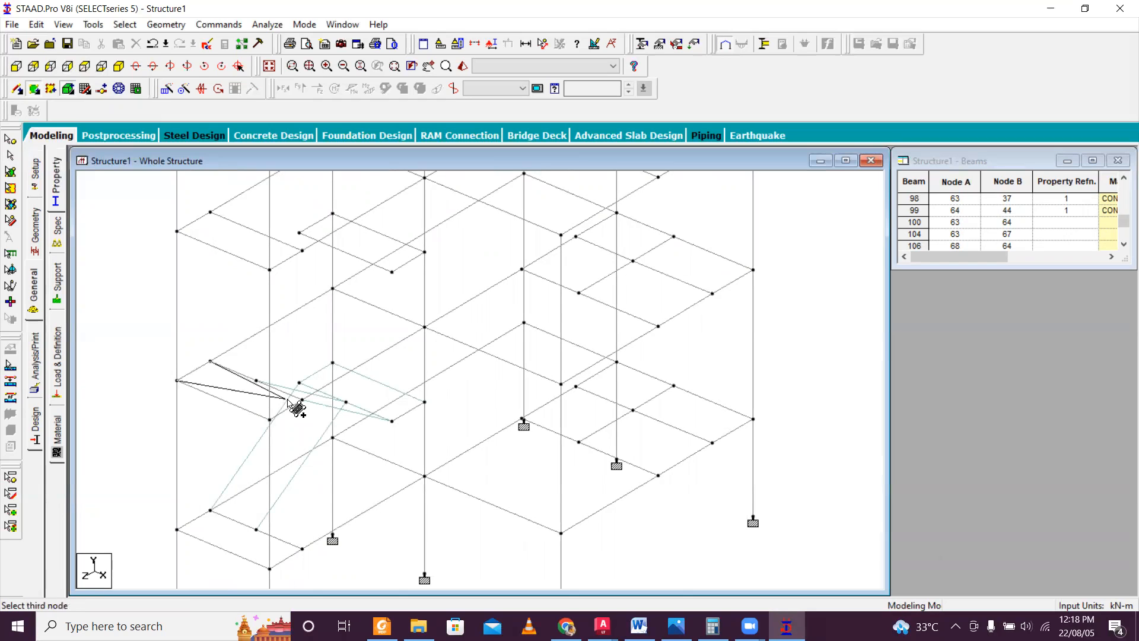
left_click(302, 400)
left_click(270, 420)
left_click(223, 354)
left_click(303, 236)
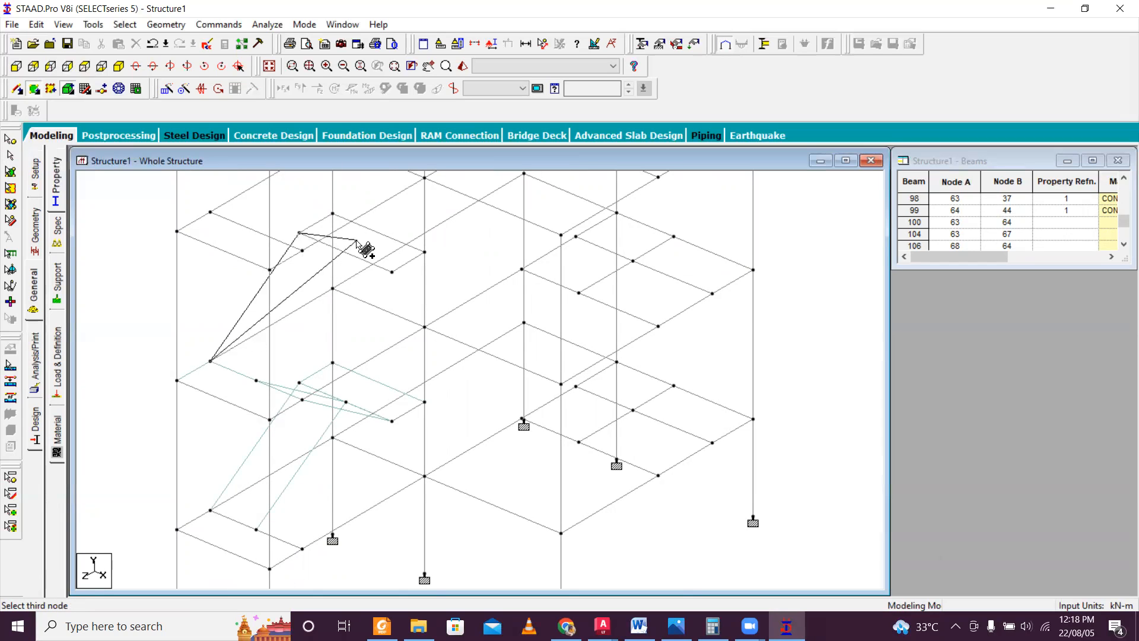
key("Escape")
key("Escape")
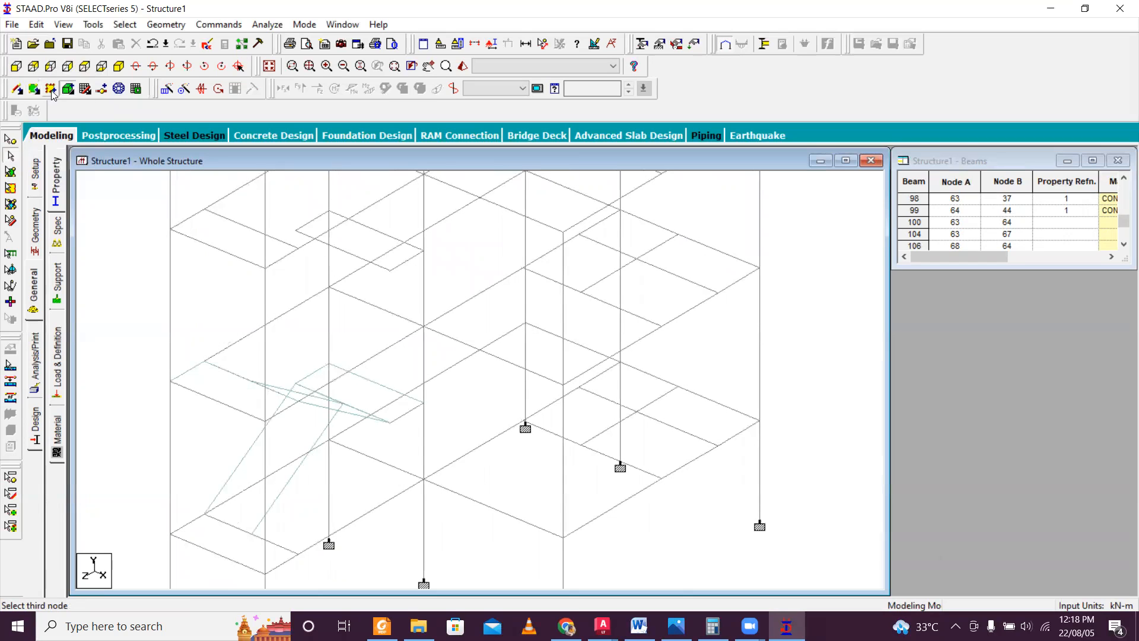
Insert a midpoint node into the inner edge beam of the upper storey's mid-landing.
left_click(14, 90)
left_click(343, 252)
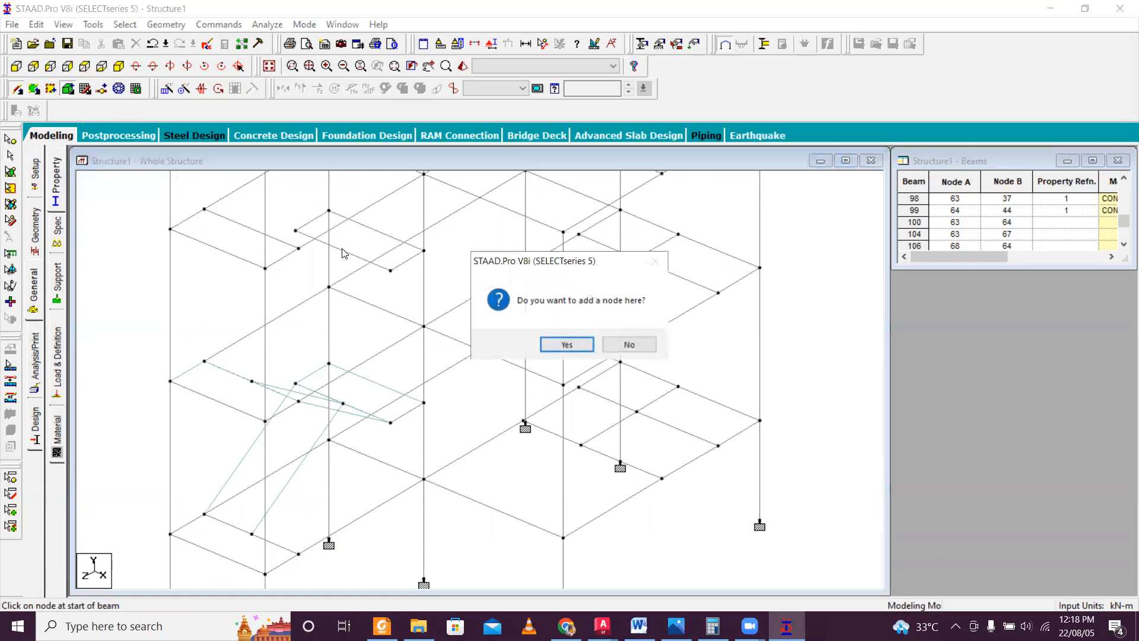
left_click(581, 349)
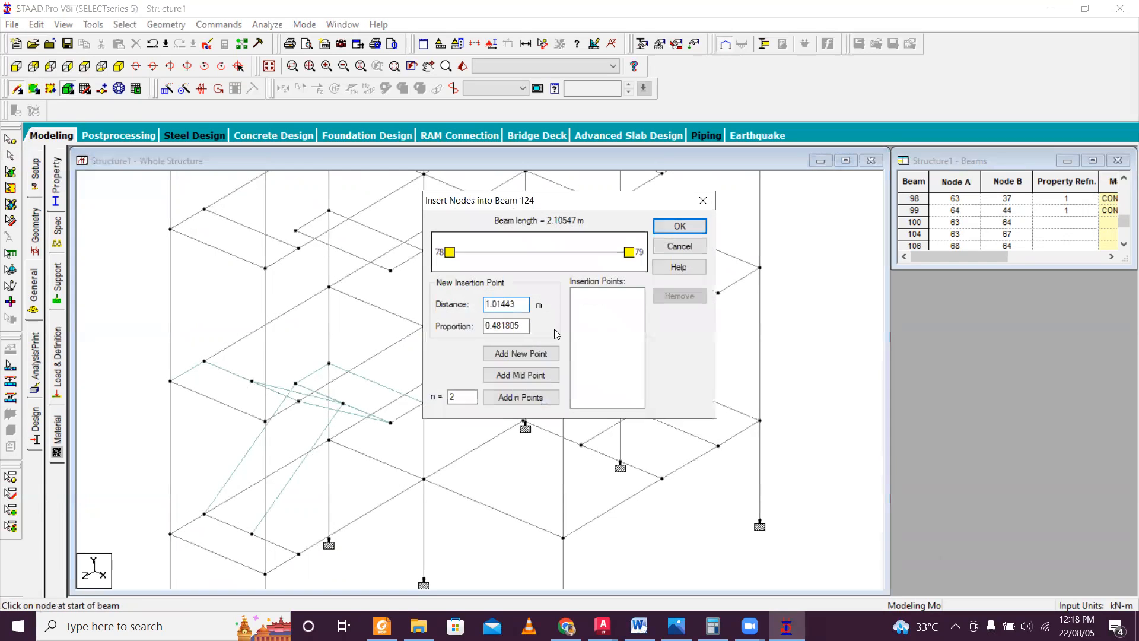
left_click(520, 374)
left_click(679, 226)
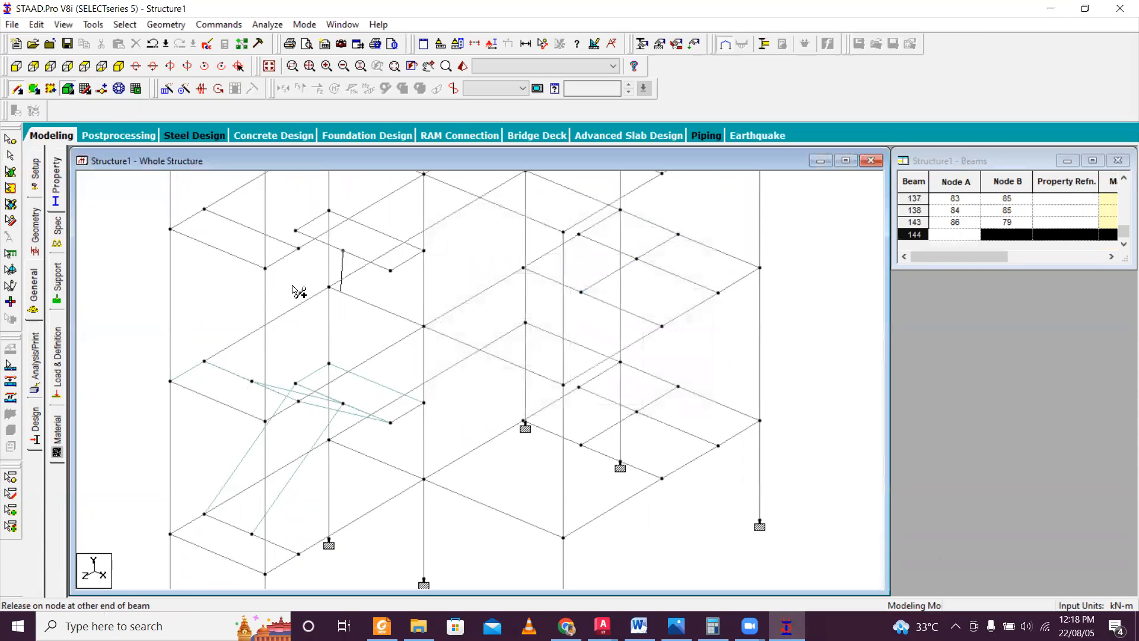
Insert a midpoint node into the top floor's stair landing beam.
left_click(14, 90)
left_click(237, 227)
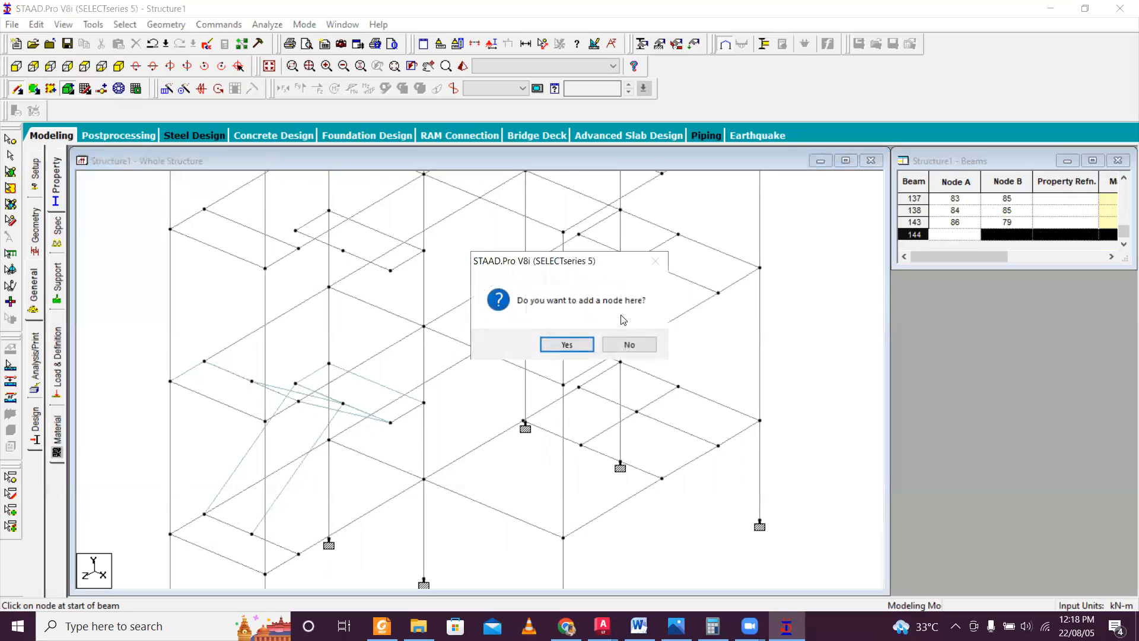
left_click(566, 347)
left_click(552, 374)
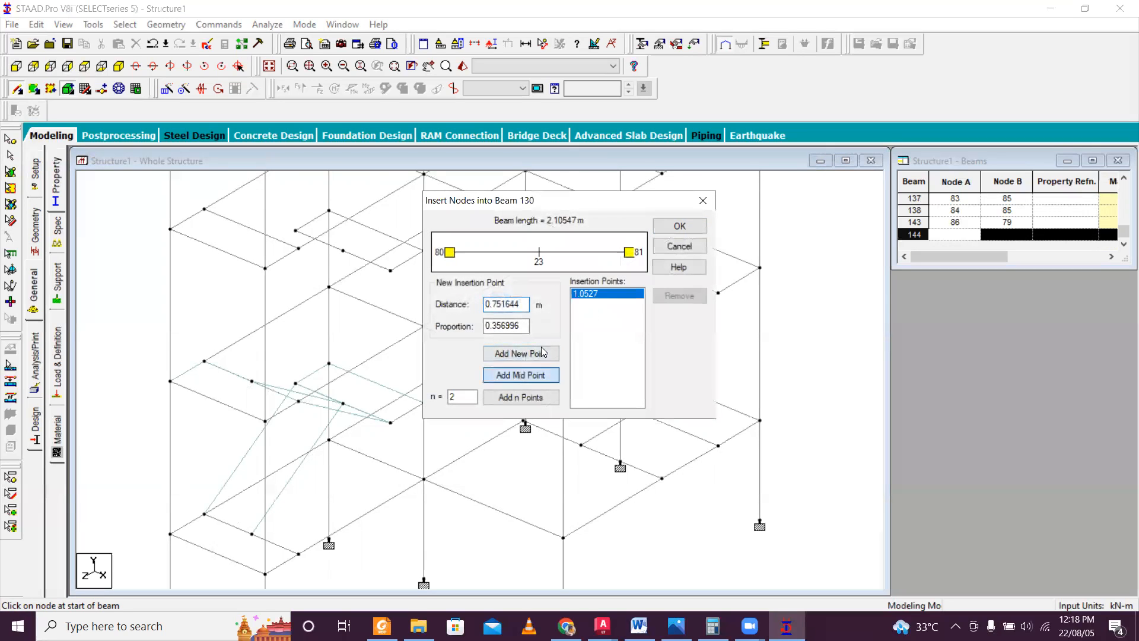
left_click(680, 226)
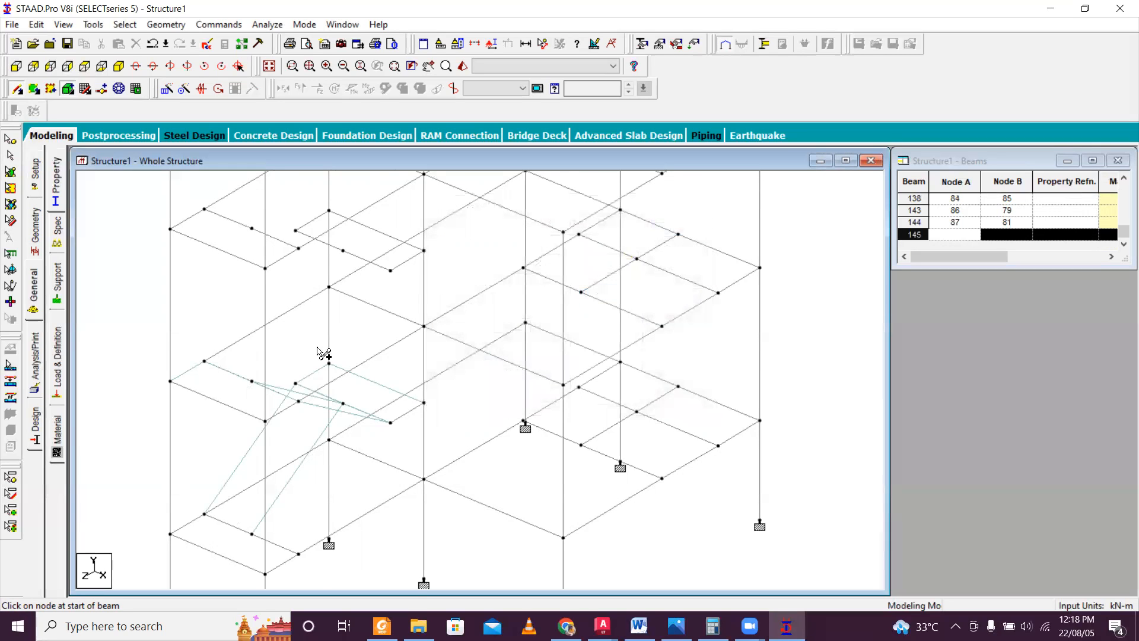
Add a four-noded plate for the upper storey's first stair flight, from the middle floor's landing beam up to the mid-landing edge.
left_click(36, 89)
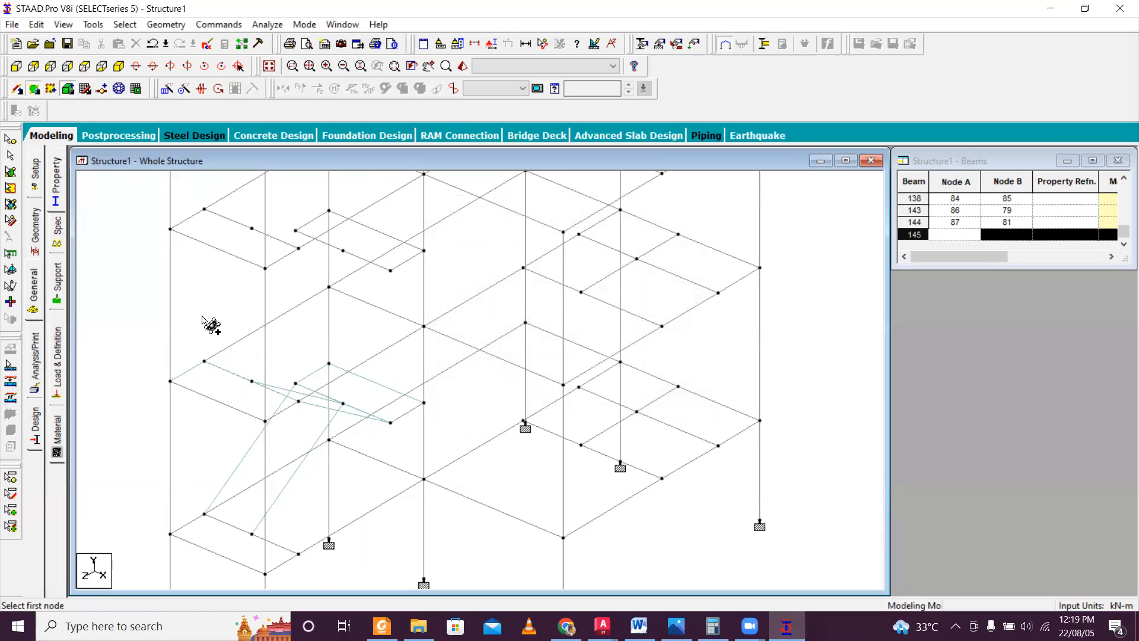
left_click(205, 360)
left_click(296, 230)
left_click(344, 250)
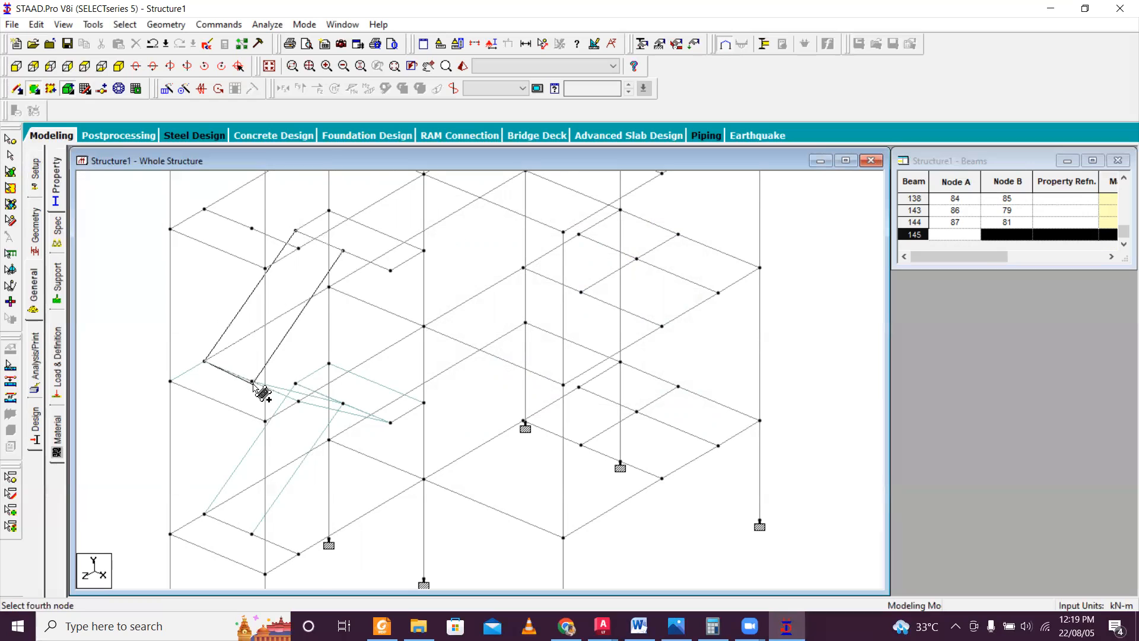
Add a four-noded plate for the upper storey's second stair flight, from the mid-landing edge up to the top floor's landing beam.
left_click(342, 250)
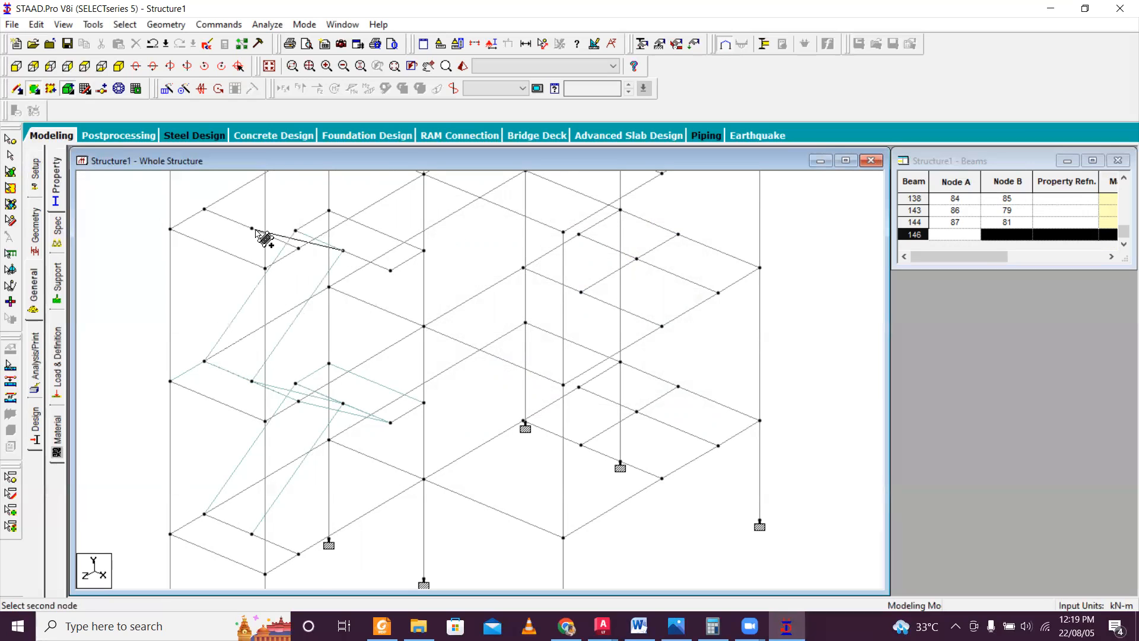
left_click(253, 229)
left_click(299, 248)
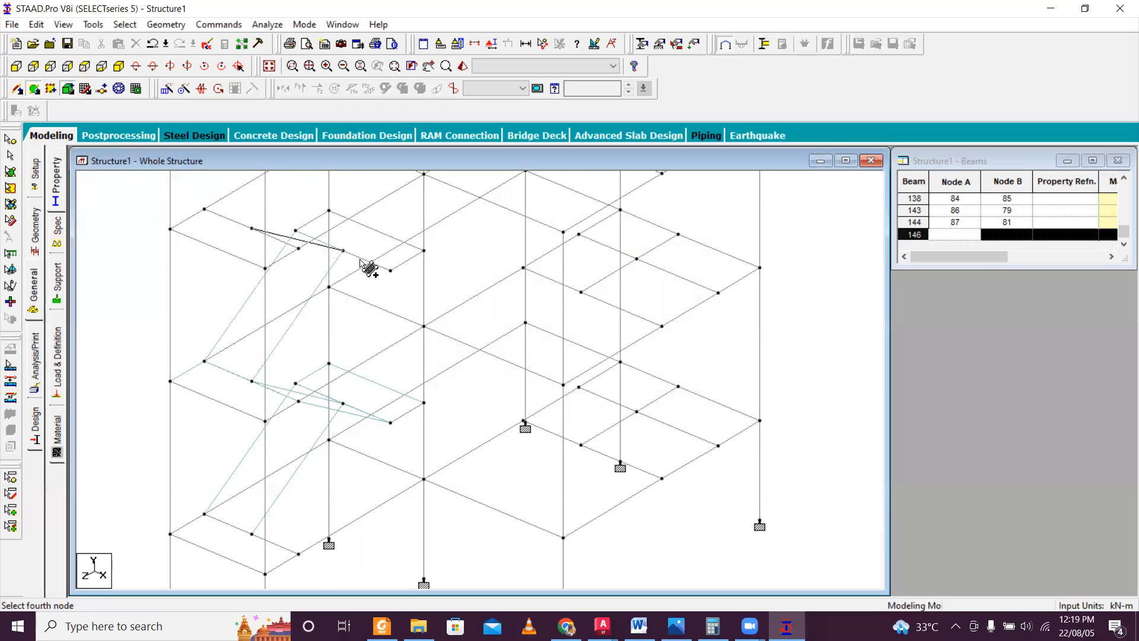
left_click(390, 271)
Add a four-noded plate covering the upper storey's mid-landing, using its four corner nodes.
scroll(353, 317, "down", 1)
scroll(360, 315, "down", 1)
scroll(394, 265, "down", 1)
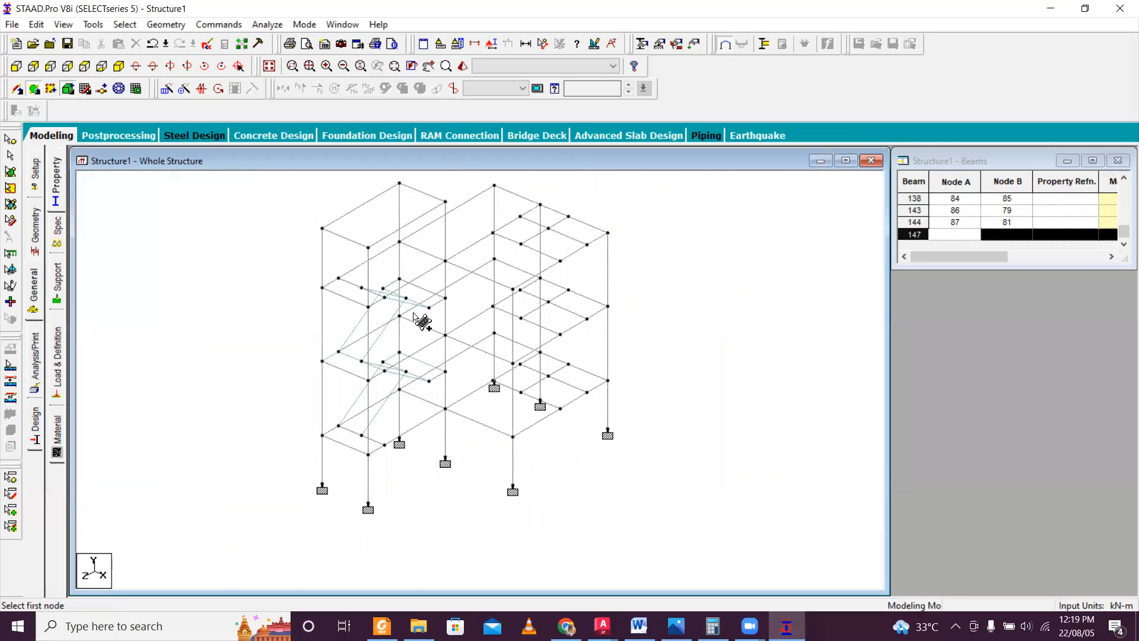
scroll(426, 289, "up", 2)
scroll(368, 236, "up", 2)
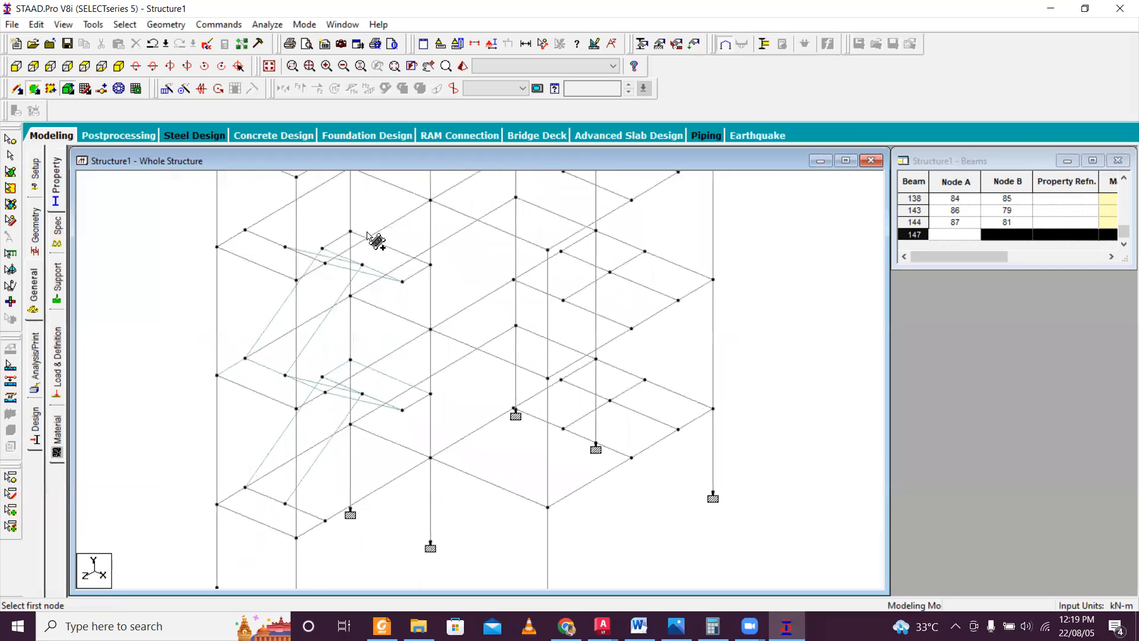
left_click(330, 243)
left_click(350, 231)
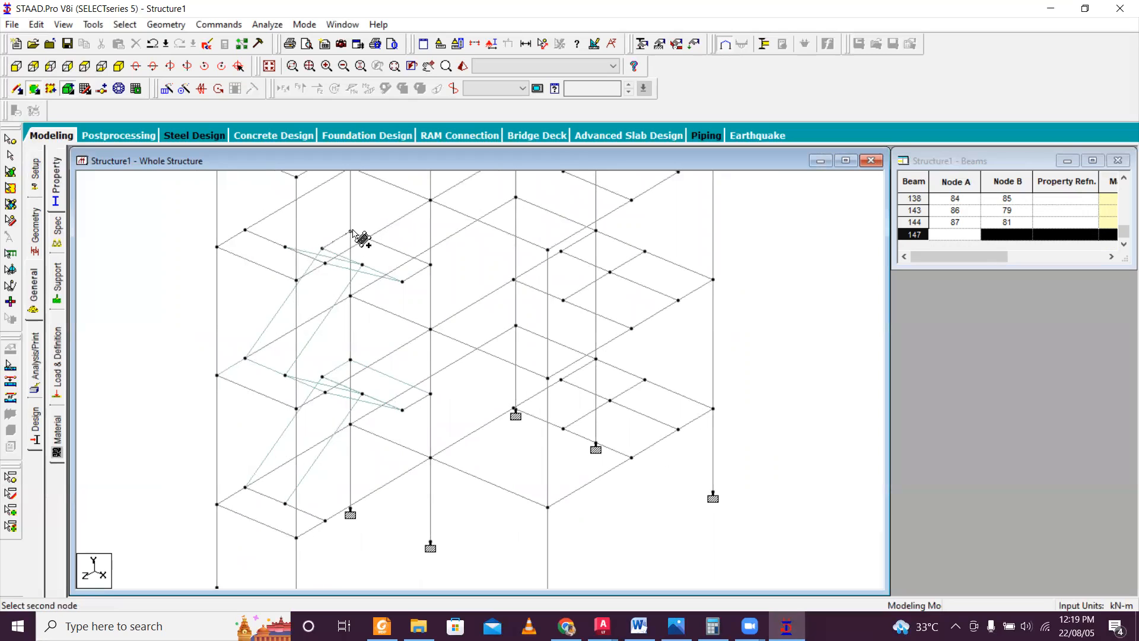
left_click(433, 267)
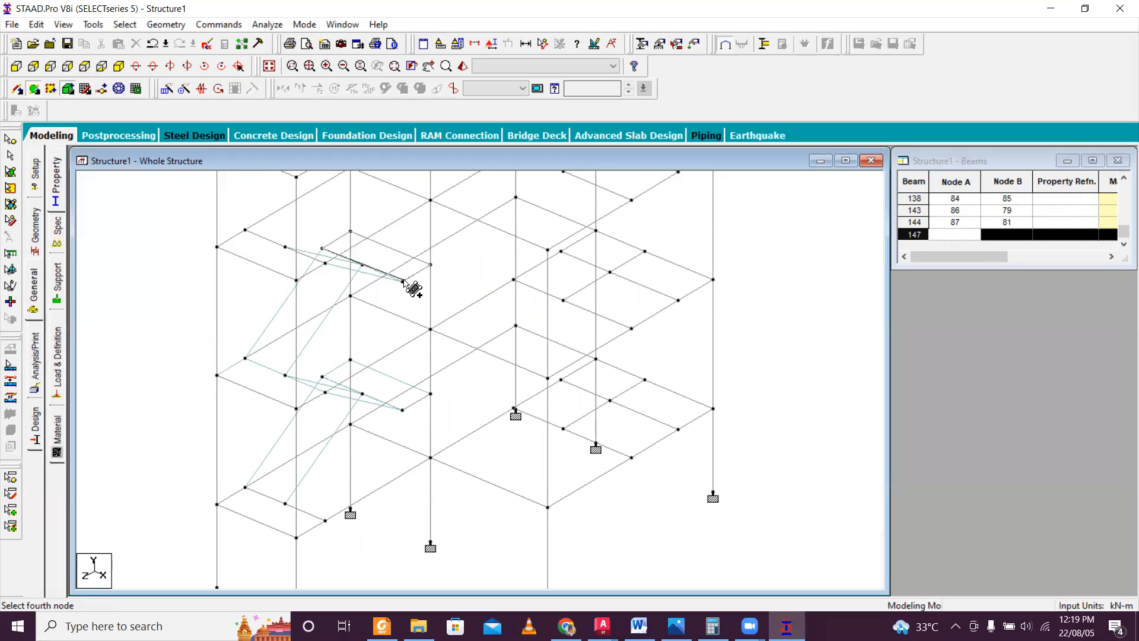
left_click(404, 281)
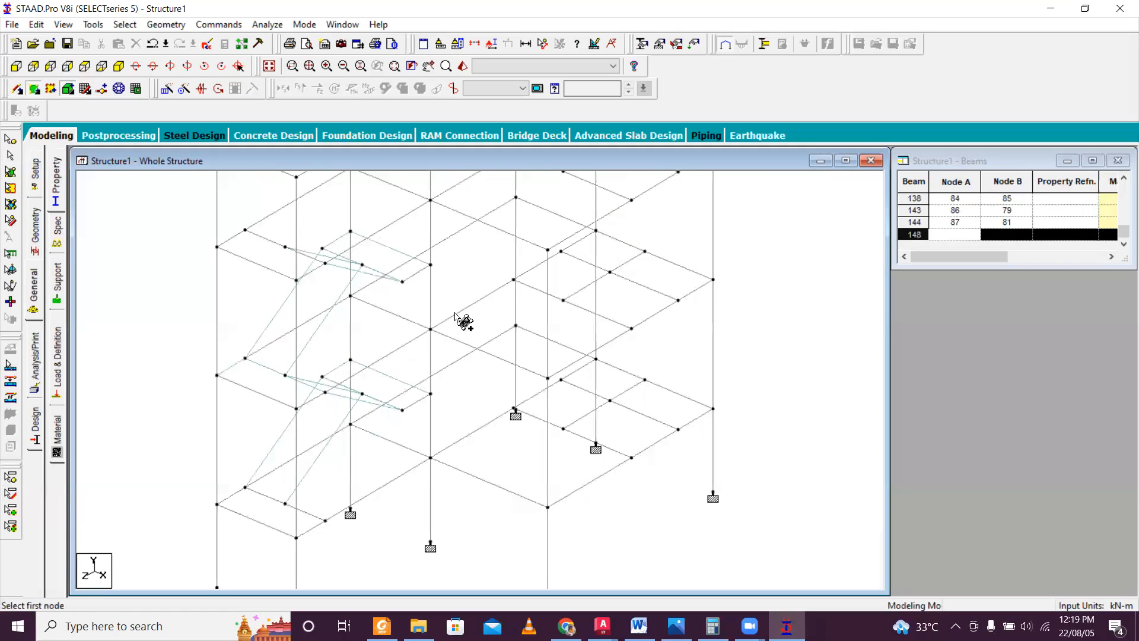
Add a four-noded plate covering the top floor's stair landing, using its four corner nodes.
left_click(217, 247)
left_click(245, 230)
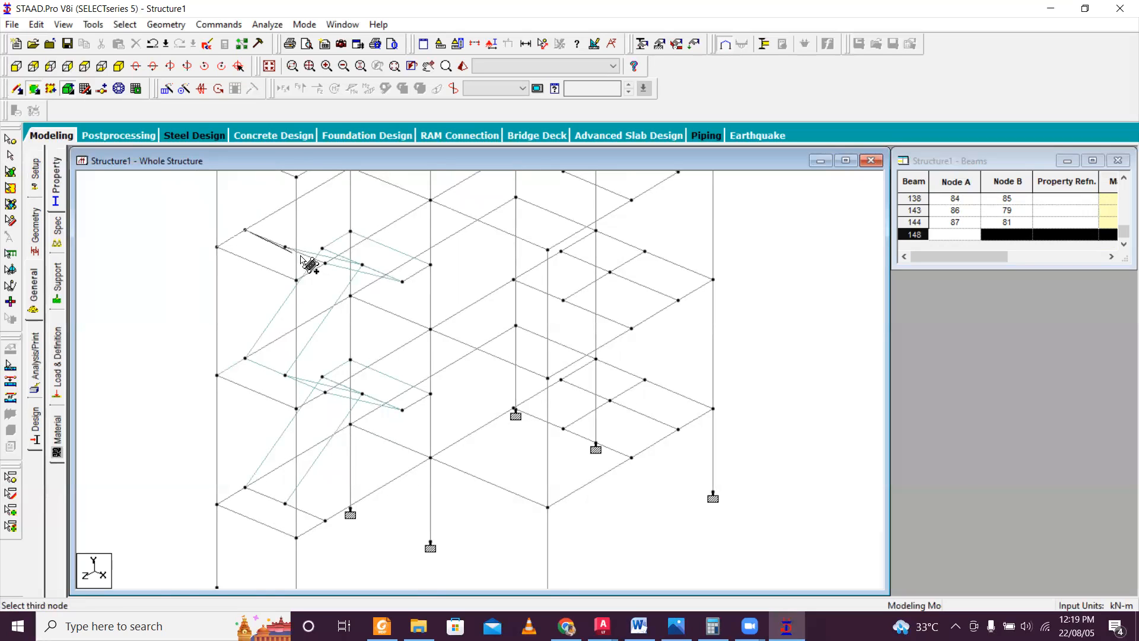
left_click(324, 264)
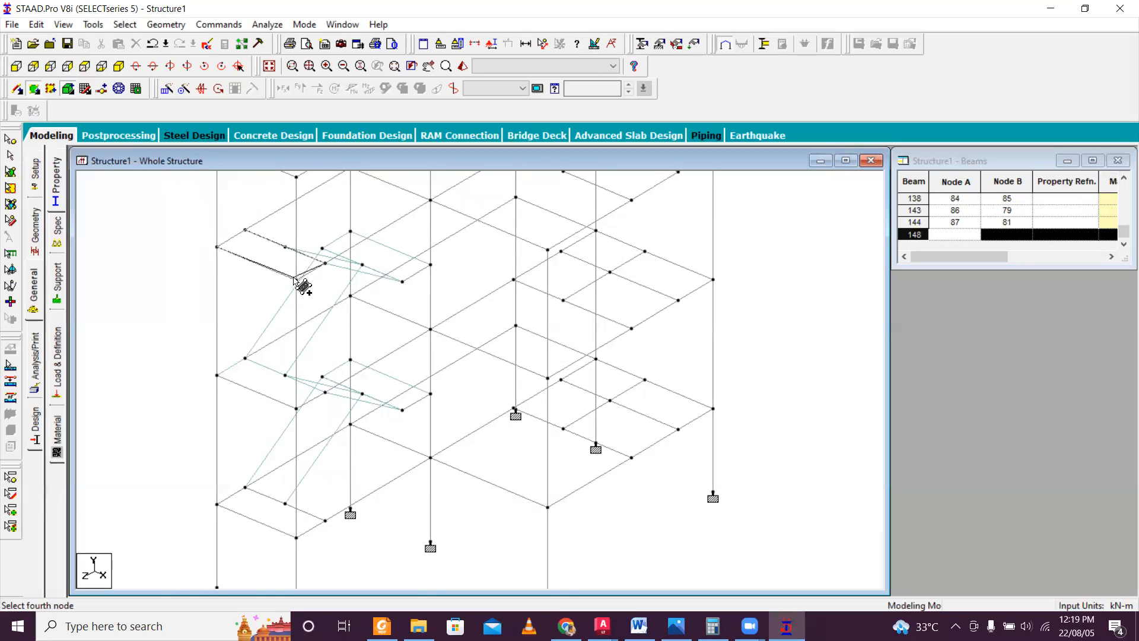
left_click(297, 280)
scroll(356, 294, "down", 5)
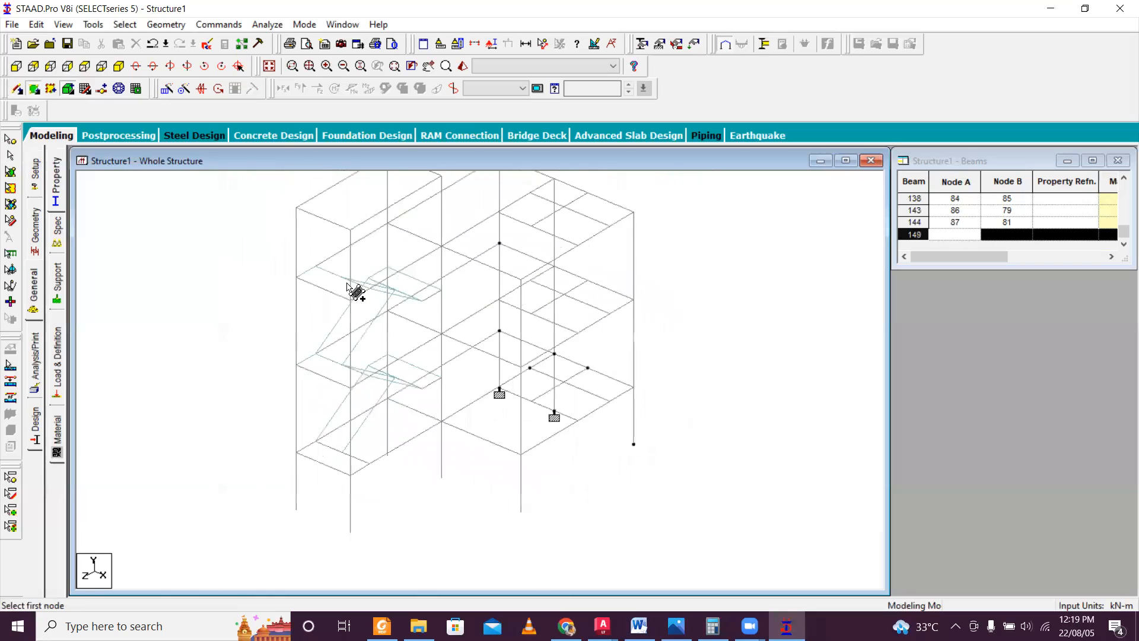
scroll(485, 375, "up", 2)
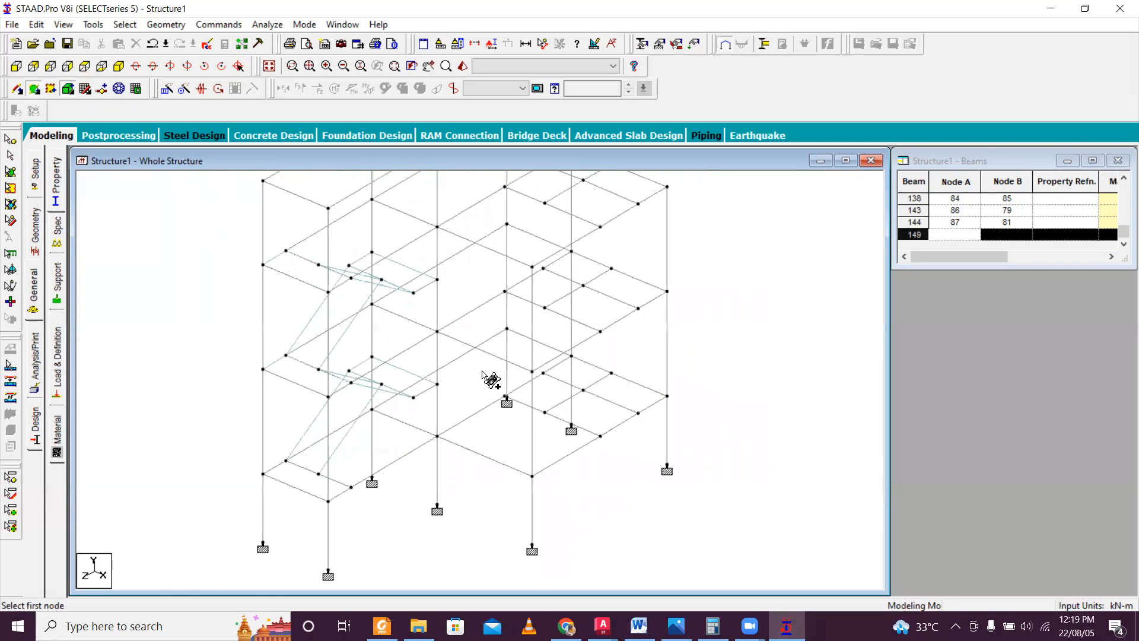
Check the modelled stair flights and landings in a rotated 3D rendered view of the structure, and close that view.
scroll(482, 373, "up", 2)
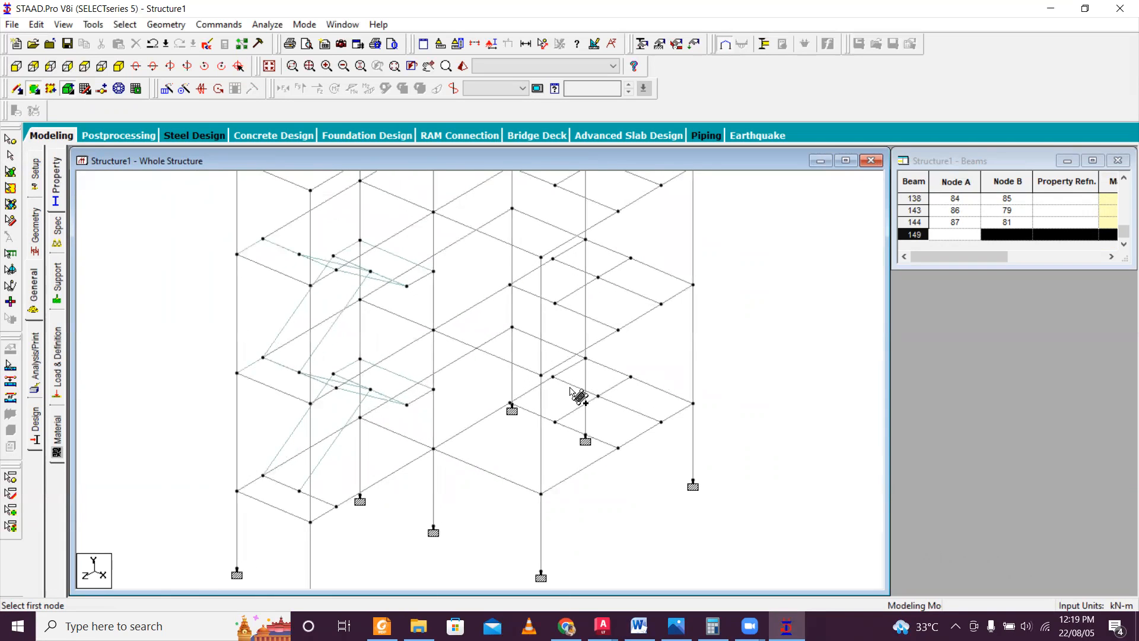
scroll(569, 385, "down", 2)
key("Right")
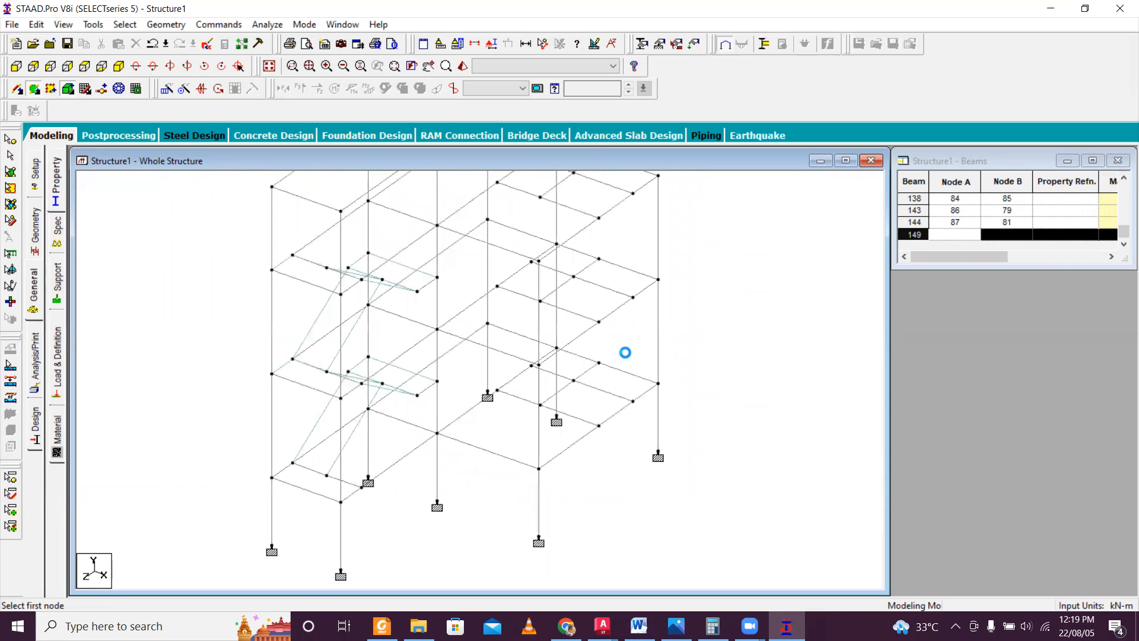
left_click(448, 66)
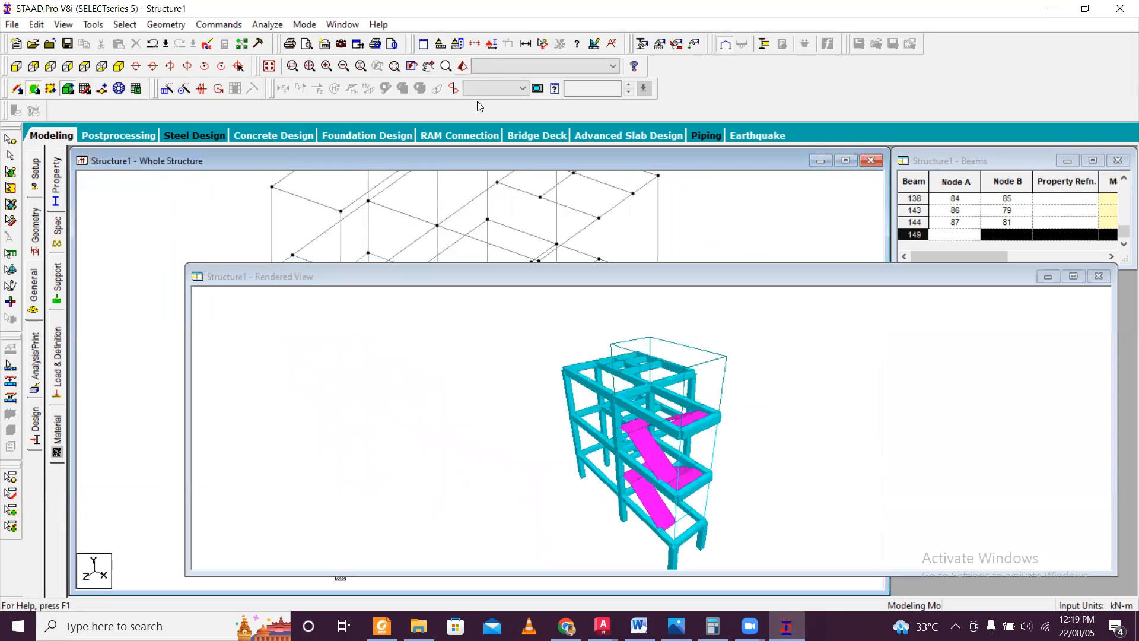
left_click_drag(682, 455, 628, 411)
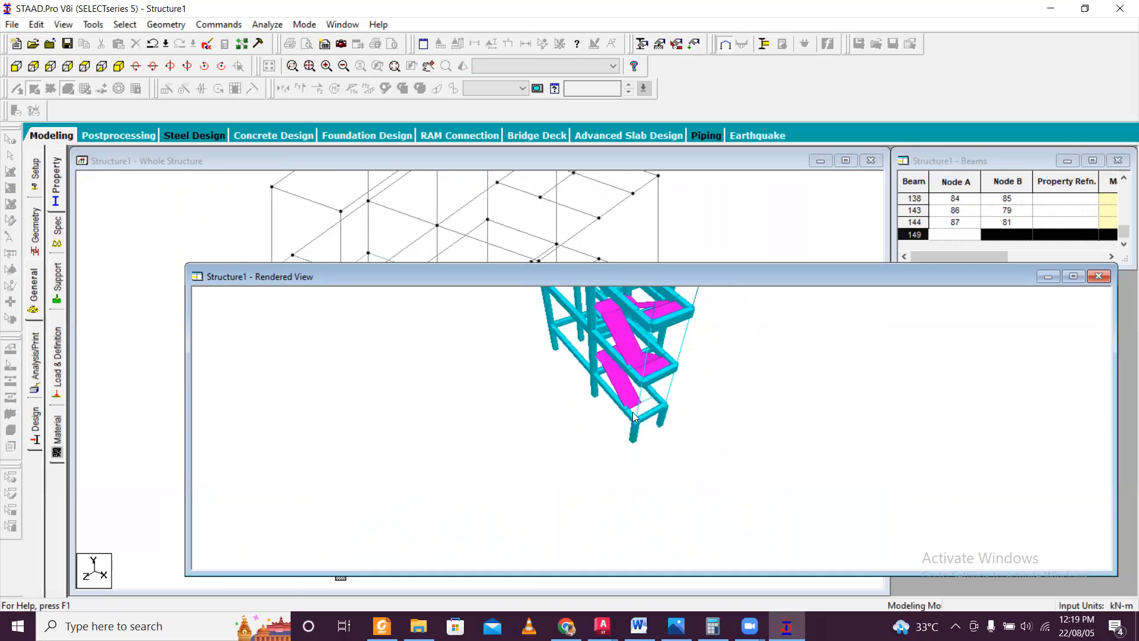
left_click(1098, 277)
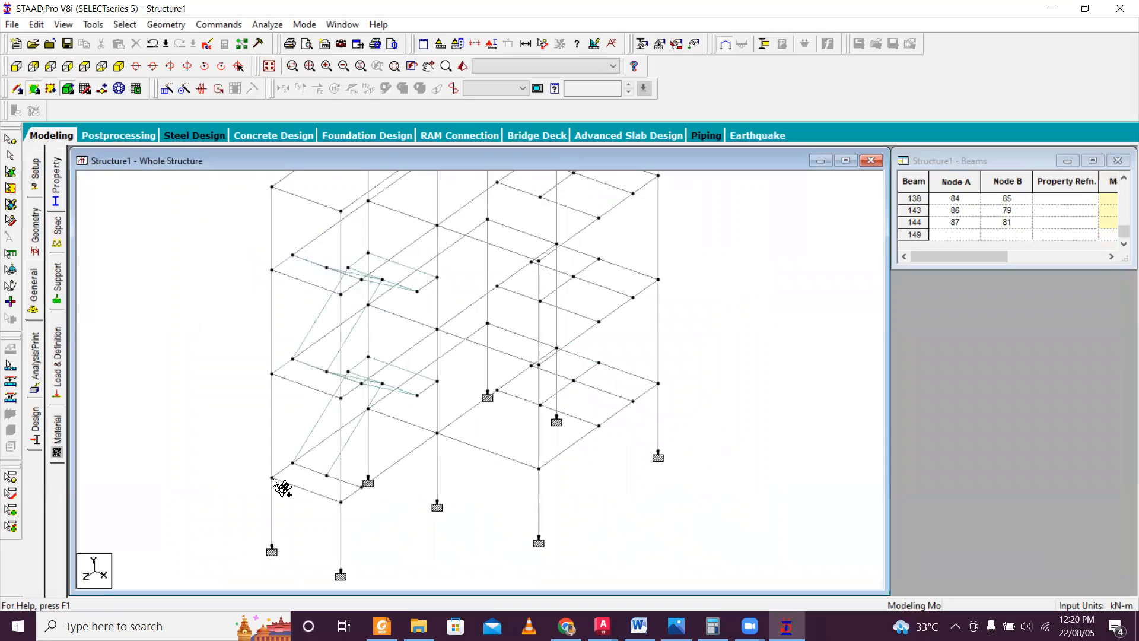
Add a four-noded plate covering the lowest level's stair landing, using its four corner nodes.
left_click(272, 477)
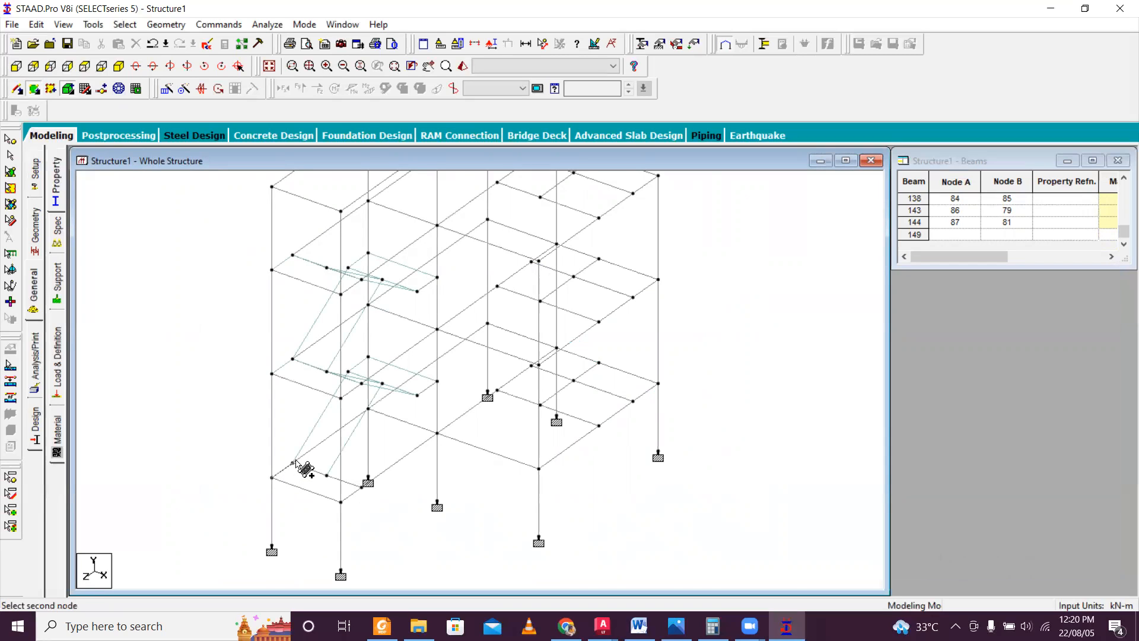
left_click(293, 463)
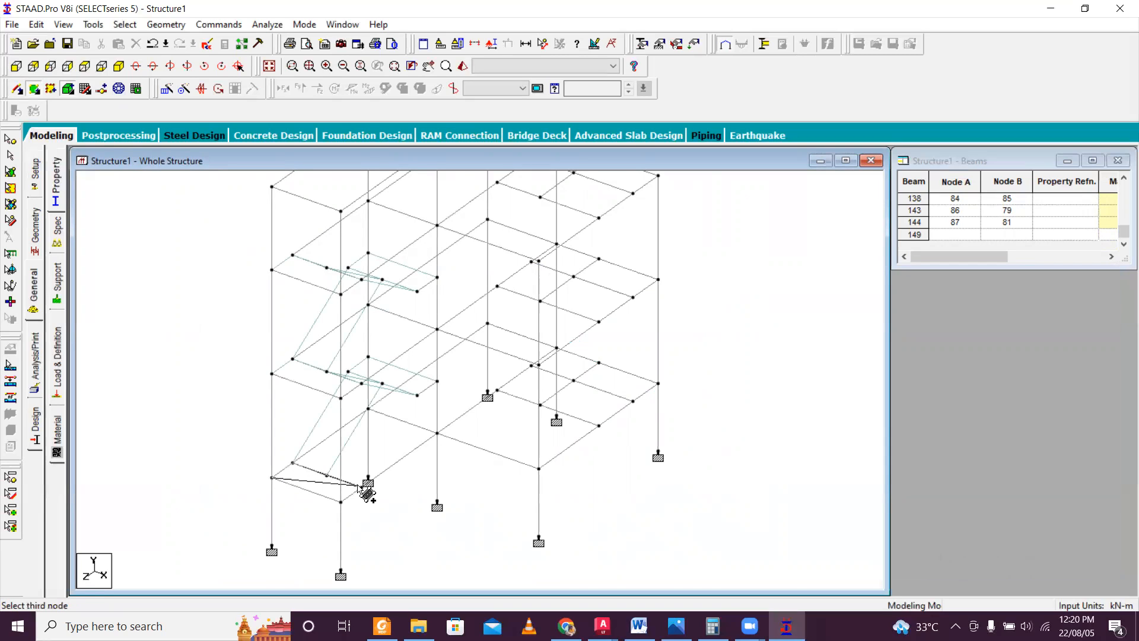
left_click(362, 487)
left_click(342, 502)
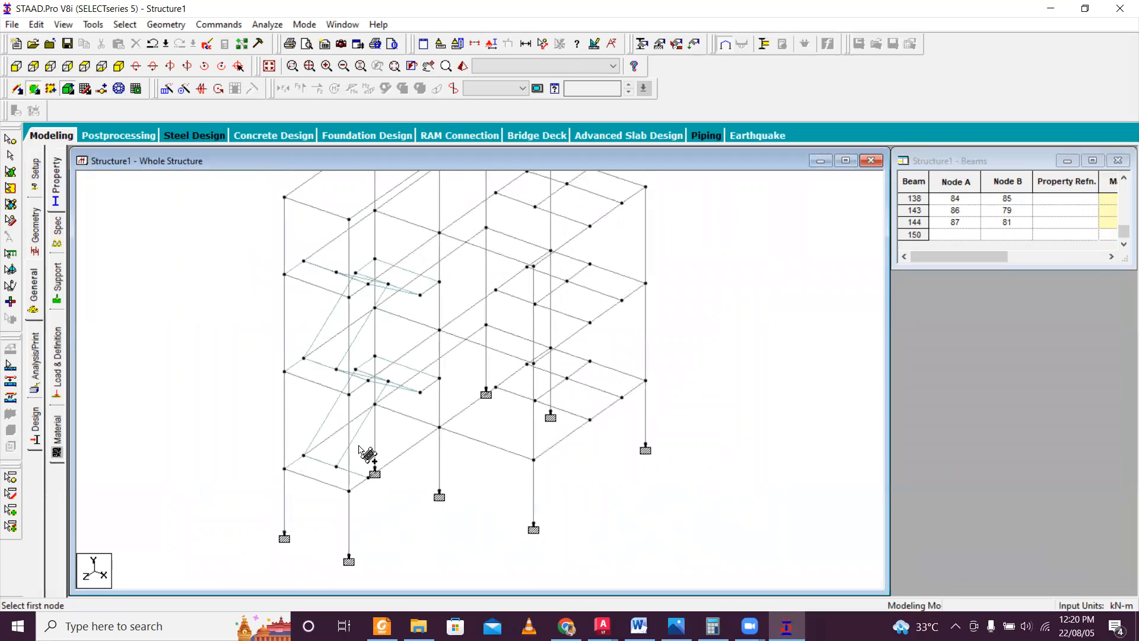
scroll(403, 347, "down", 2)
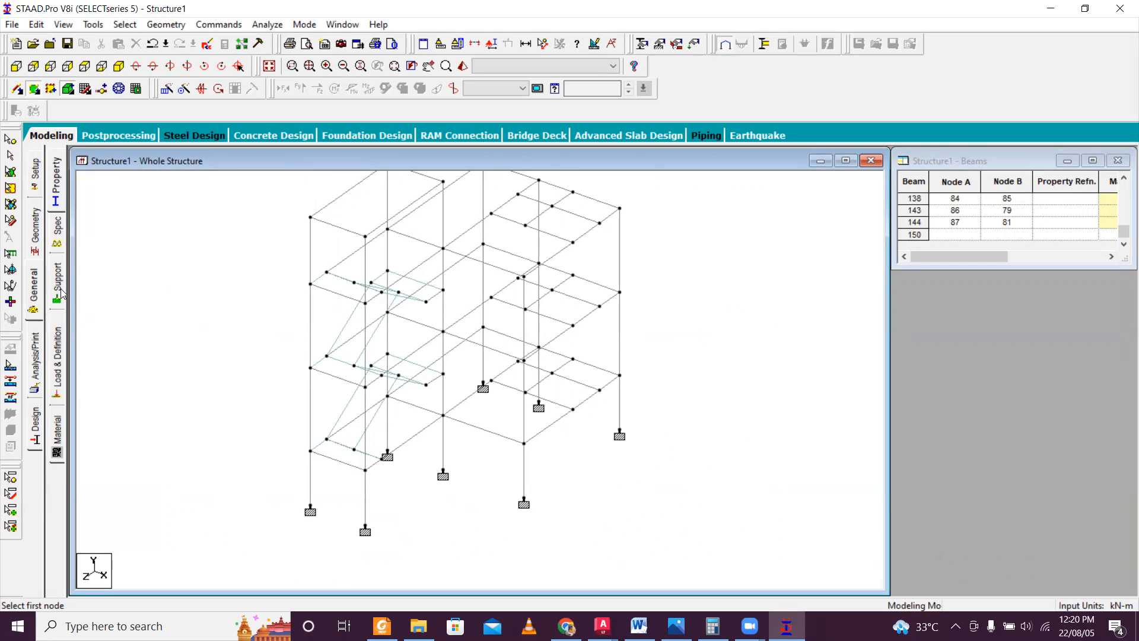
Assign the Rect 0.30x0.30 concrete section to all members parallel to Y.
left_click(57, 181)
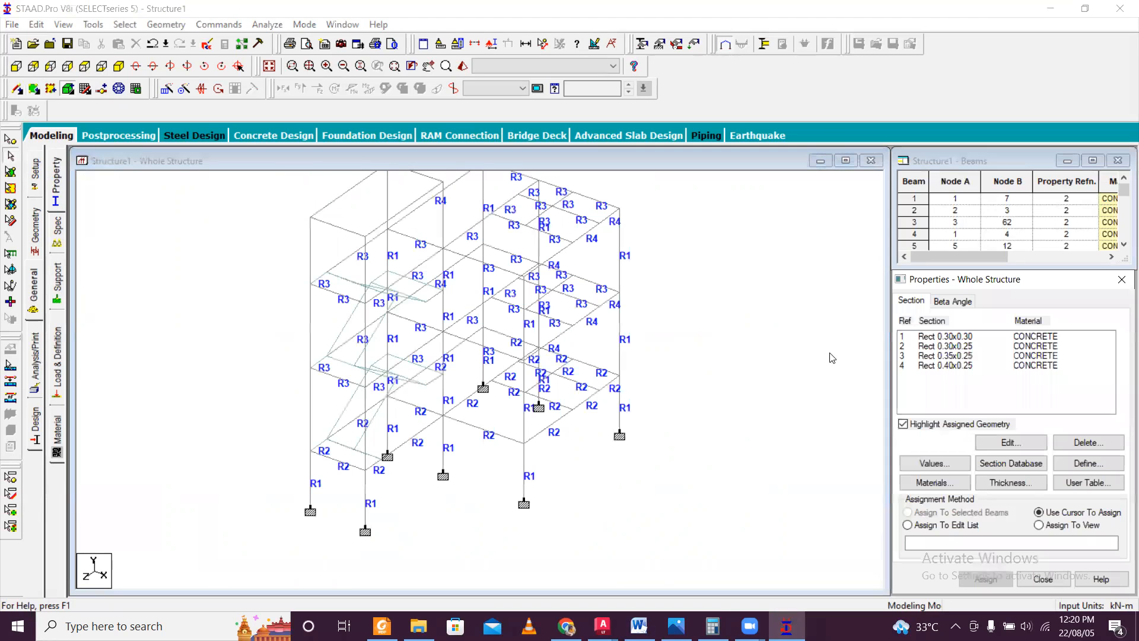
left_click(958, 343)
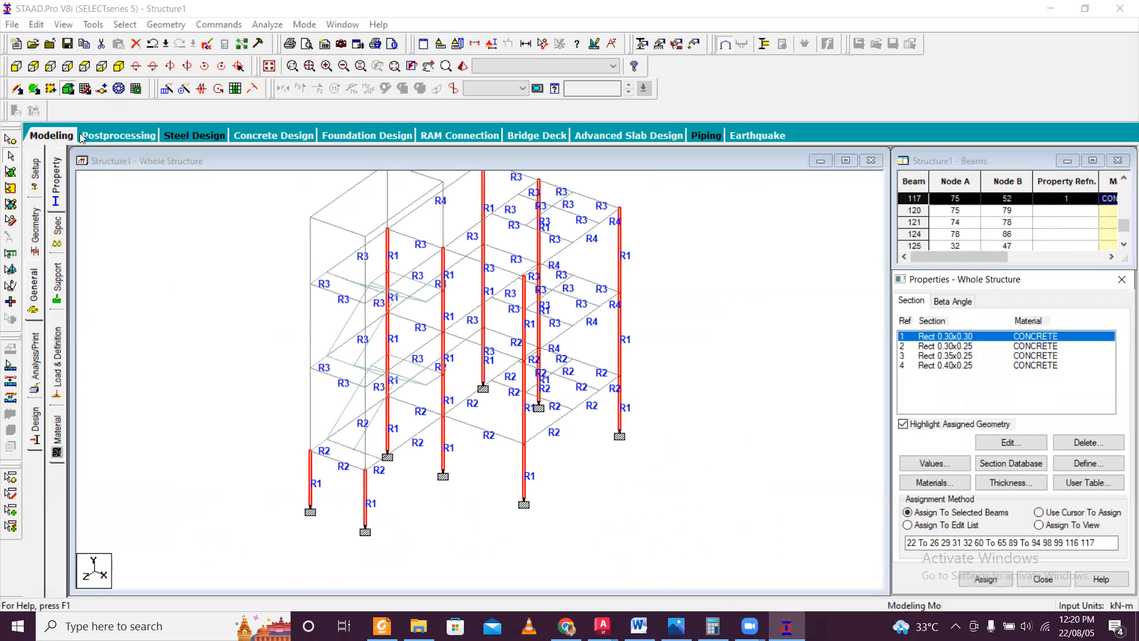
left_click(125, 25)
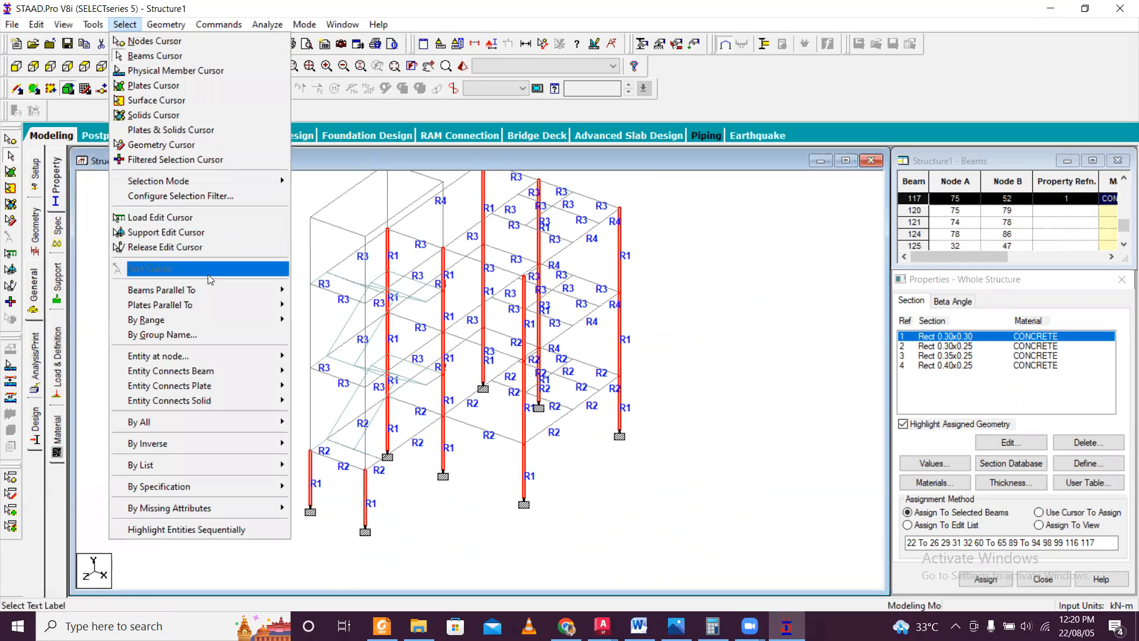
mouse_move(218, 295)
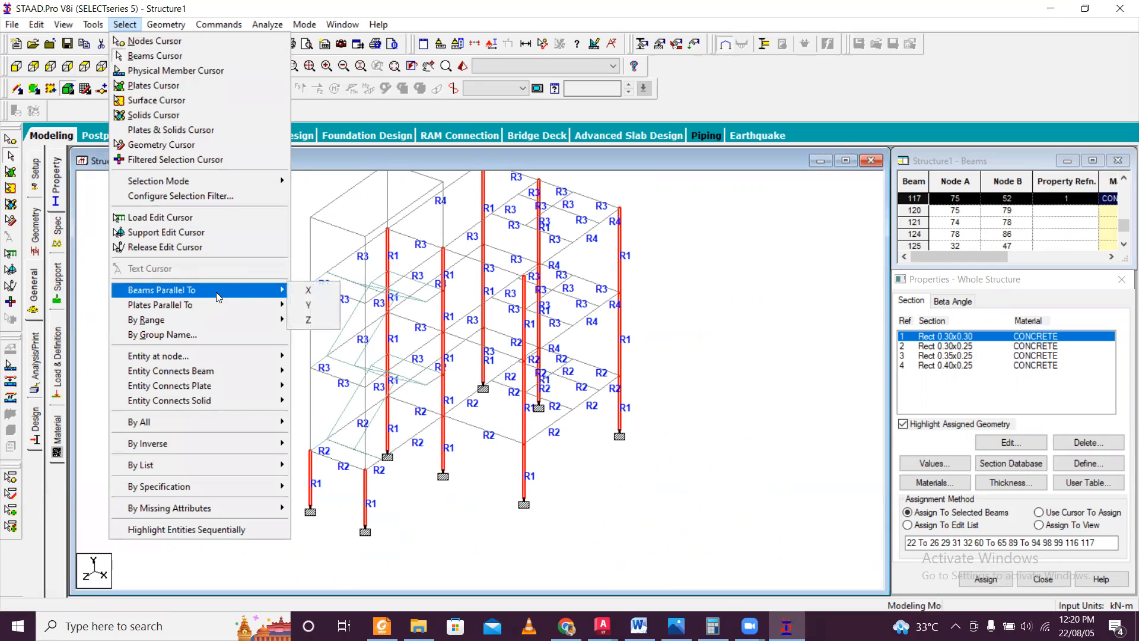
left_click(306, 304)
left_click(985, 579)
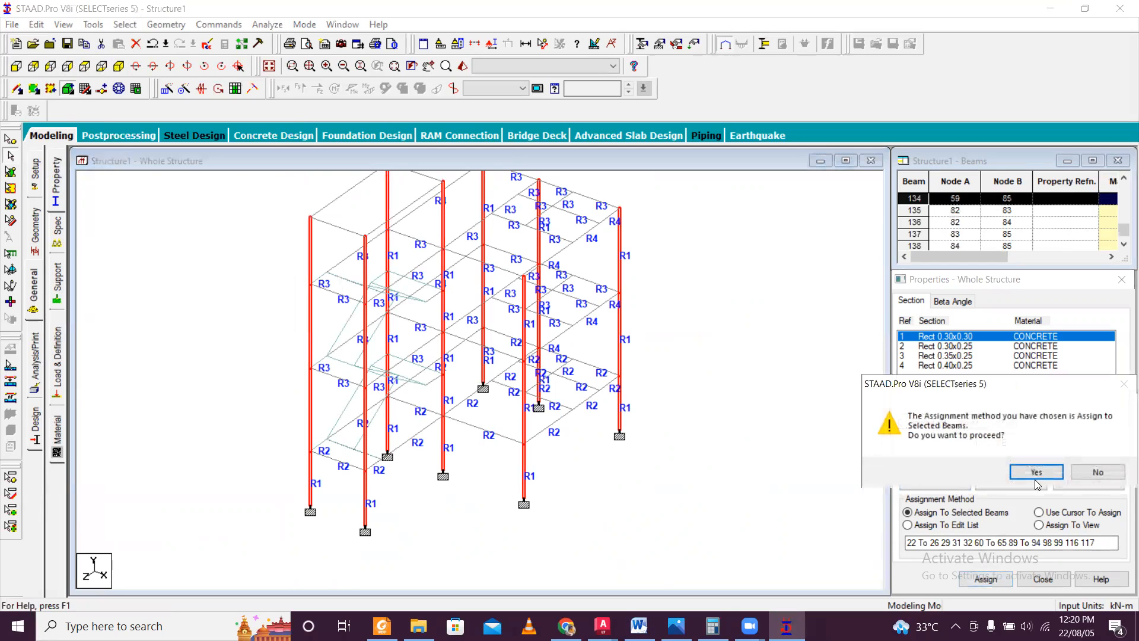
left_click(1036, 473)
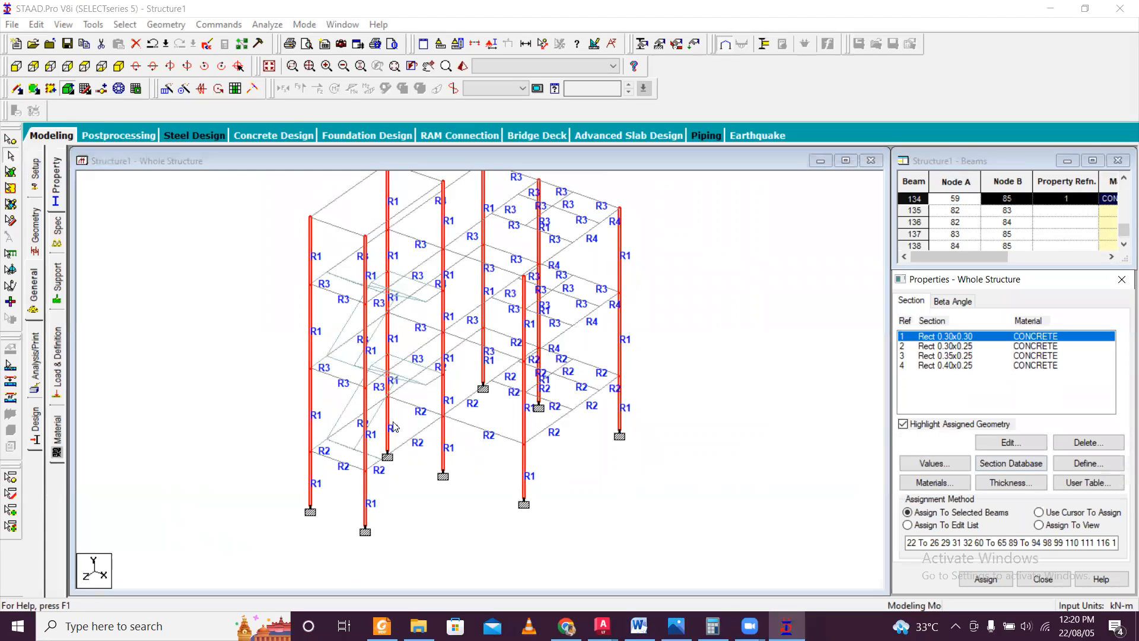
Select only the roof beams over the stair headroom in an elevation view and assign them the Rect 0.35x0.25 concrete section.
scroll(356, 424, "up", 1)
scroll(347, 309, "up", 1)
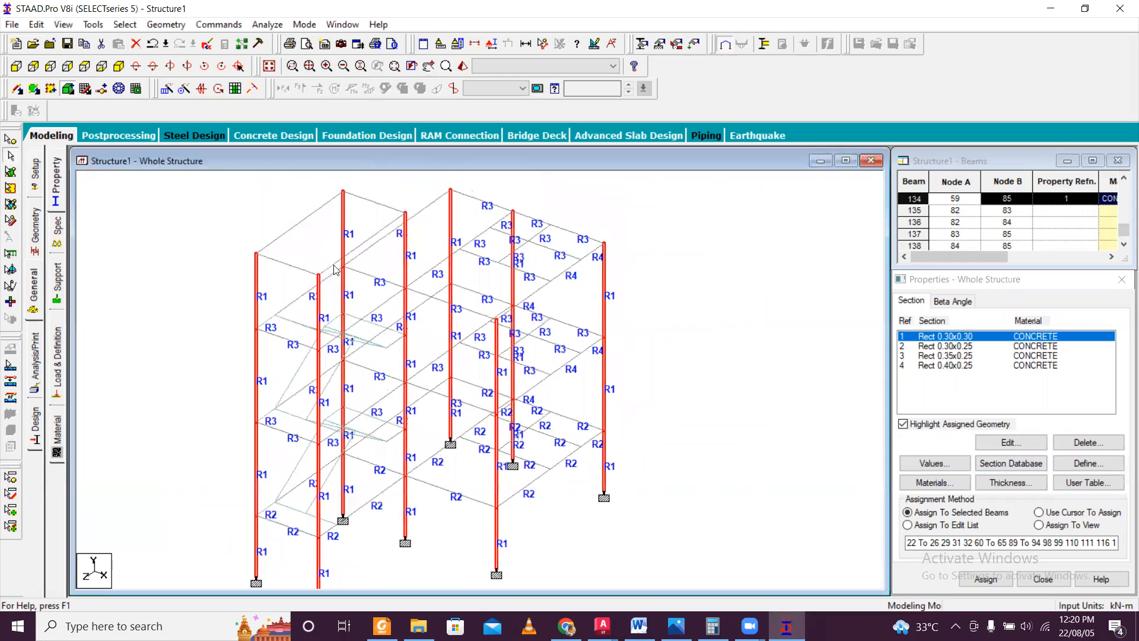
scroll(335, 270, "up", 1)
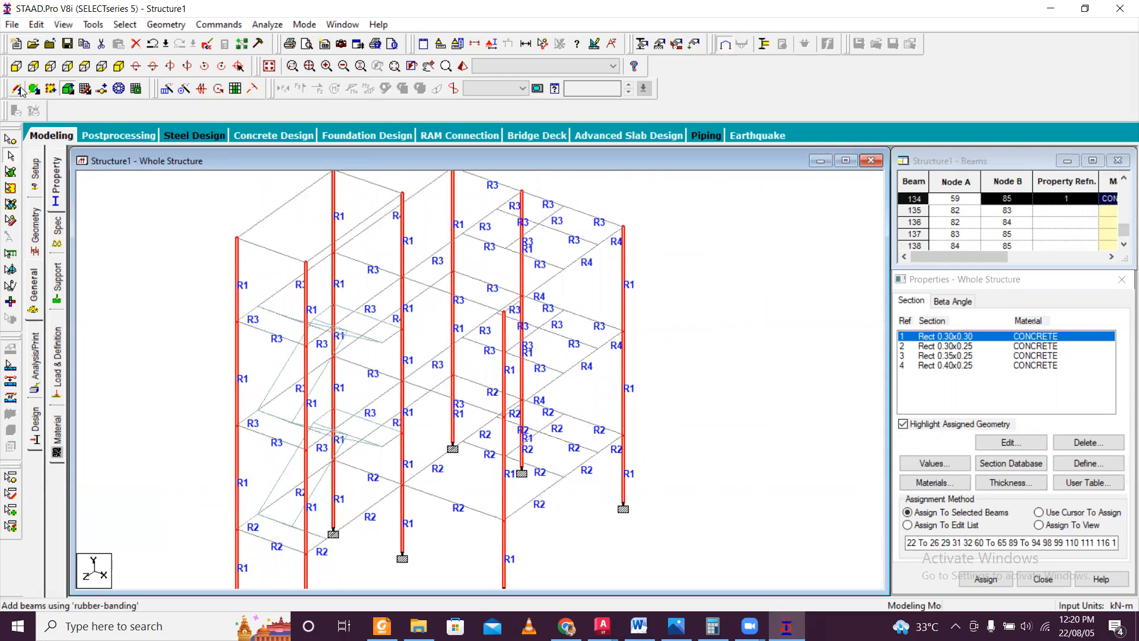
left_click(16, 66)
scroll(455, 380, "down", 1)
middle_click_drag(455, 380, 458, 402)
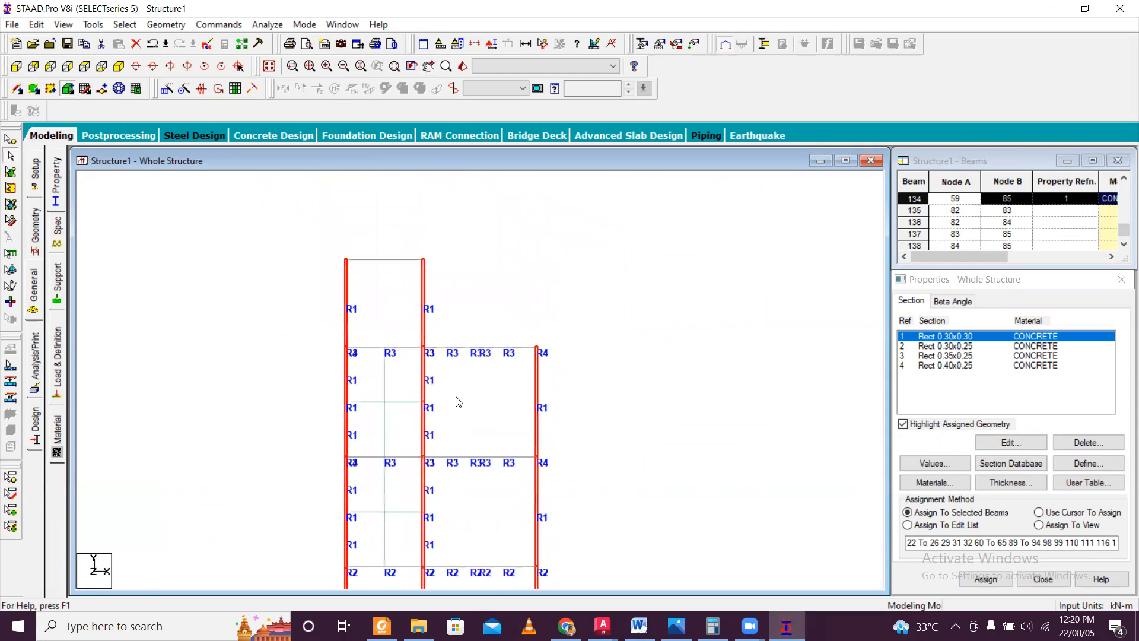
left_click(357, 262)
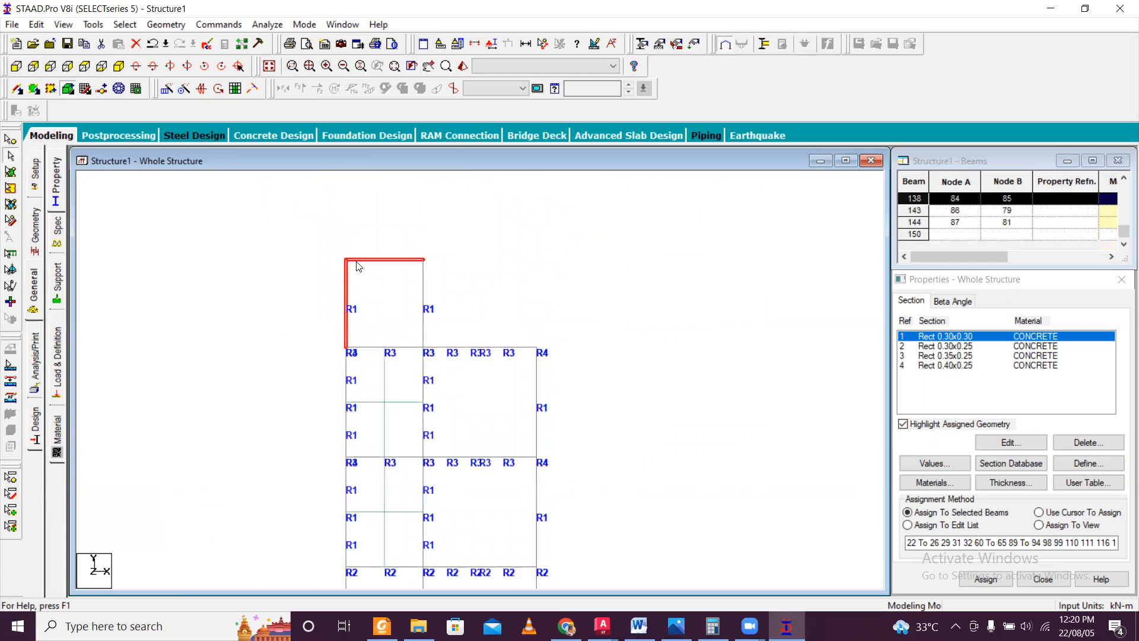
left_click(321, 256)
left_click_drag(485, 271, 495, 272)
scroll(492, 275, "down", 2)
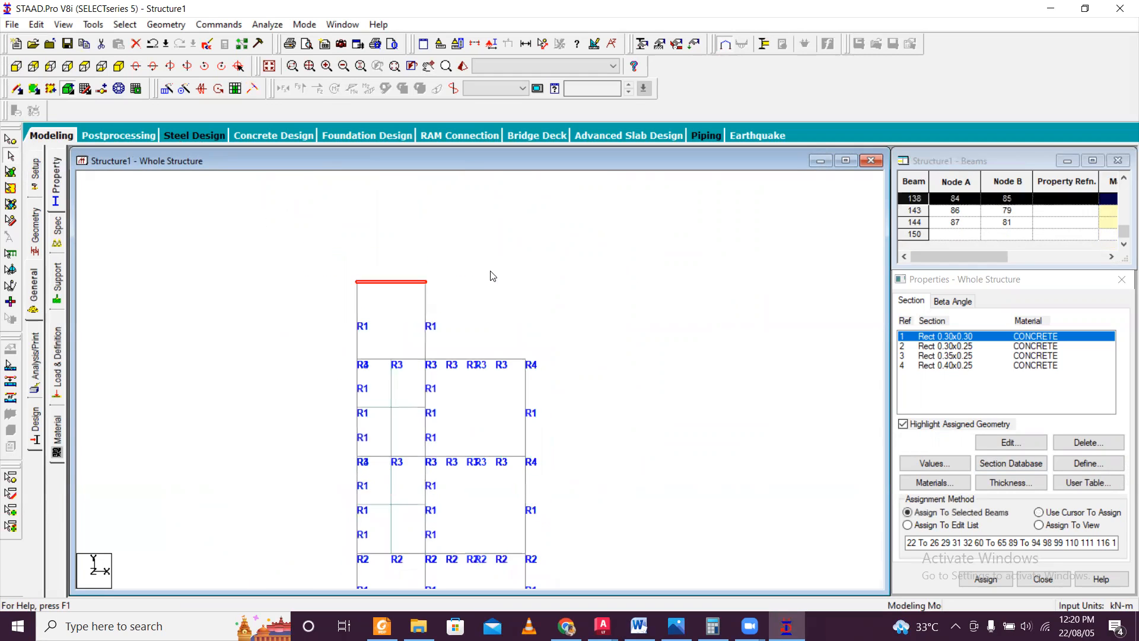
middle_click_drag(419, 443, 415, 403)
scroll(412, 402, "up", 2)
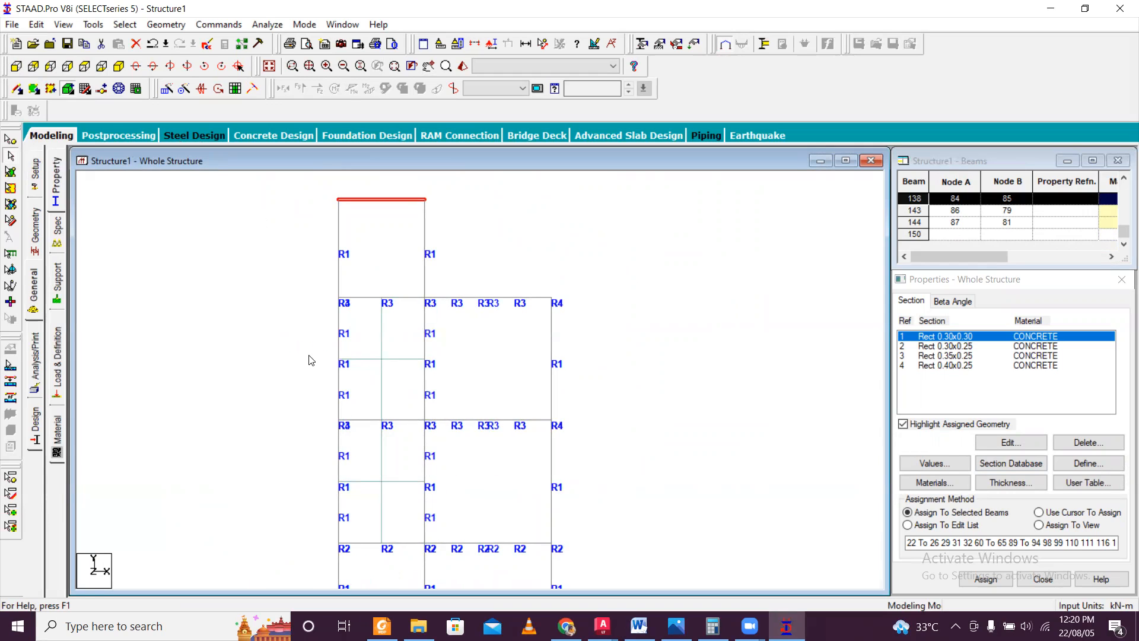
scroll(323, 350, "down", 2)
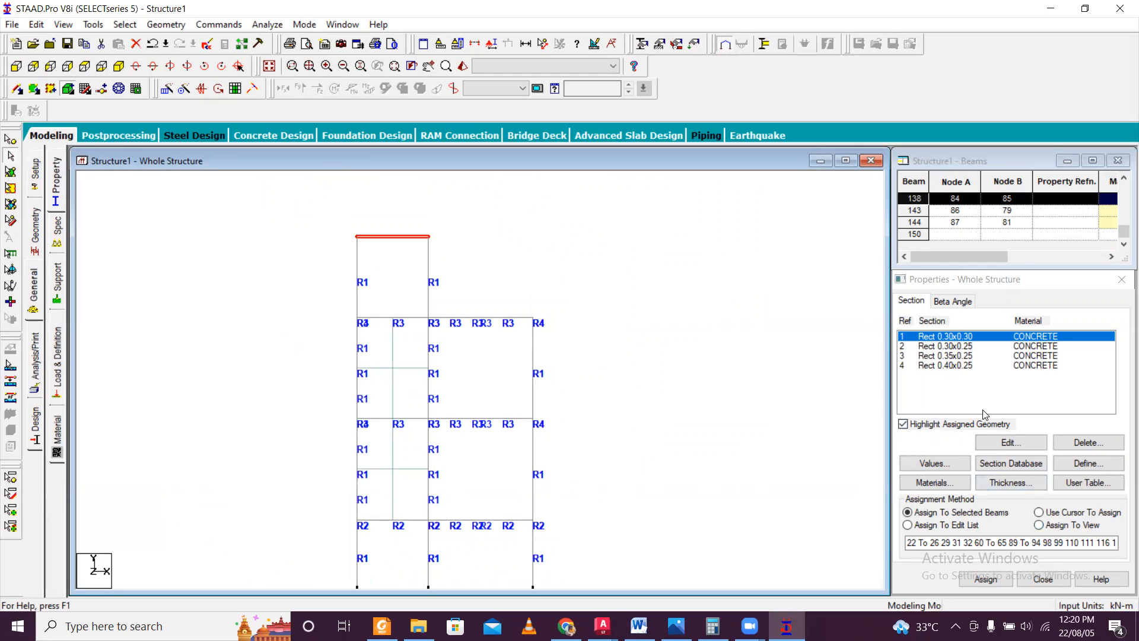
left_click(949, 355)
left_click_drag(334, 230, 468, 261)
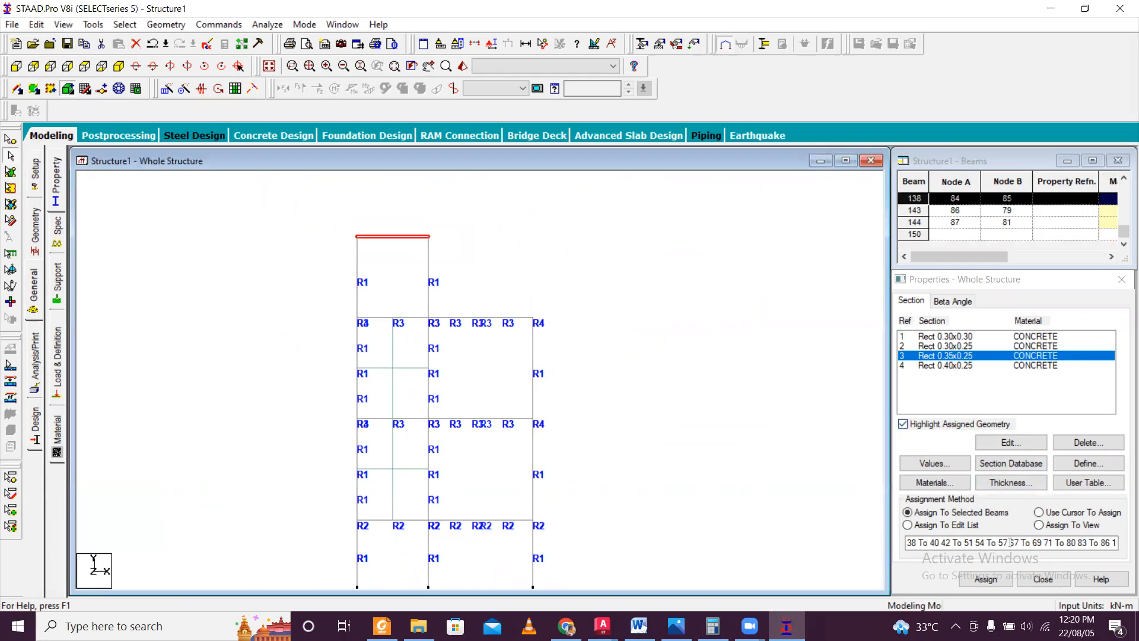
left_click(985, 578)
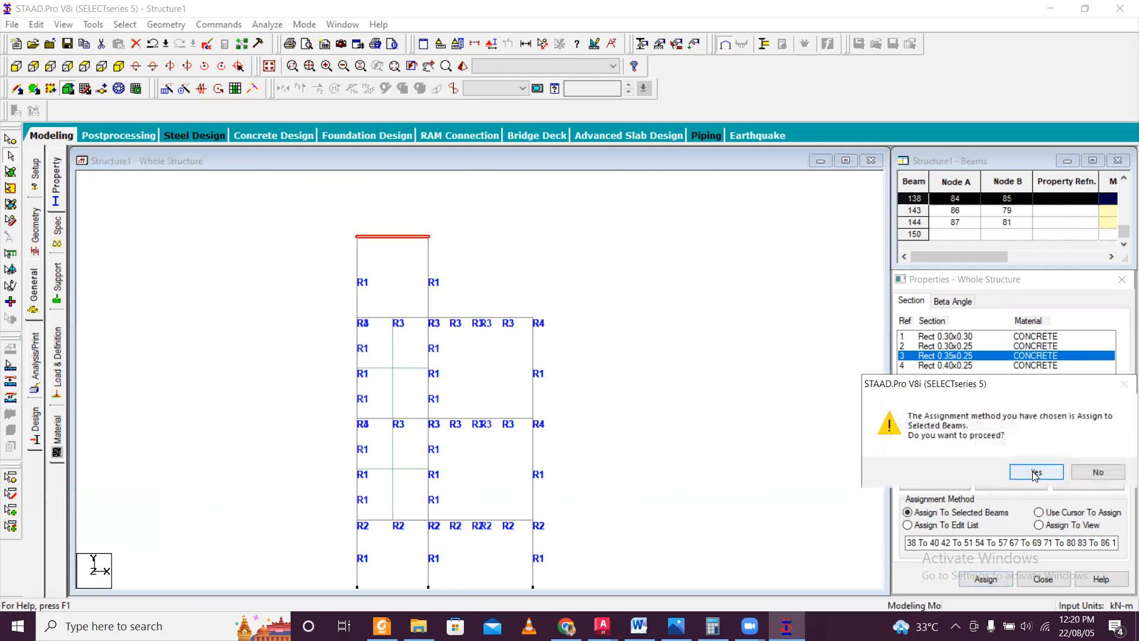
left_click(1036, 472)
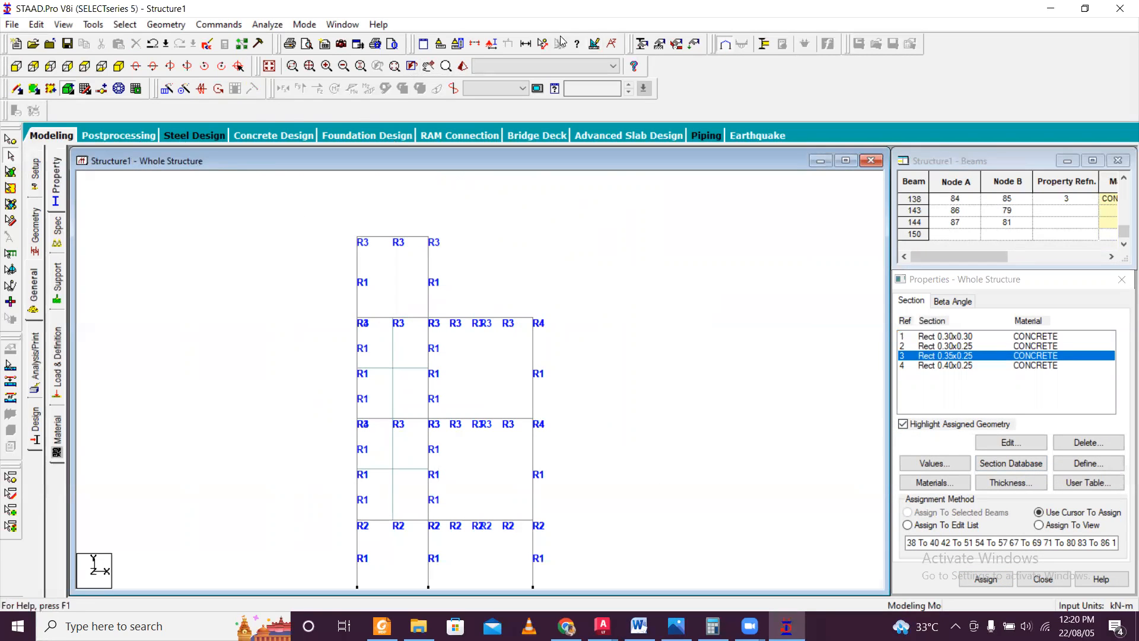
Inspect the whole frame with its stair headroom in a rotated rendered view, and close that view.
left_click(465, 65)
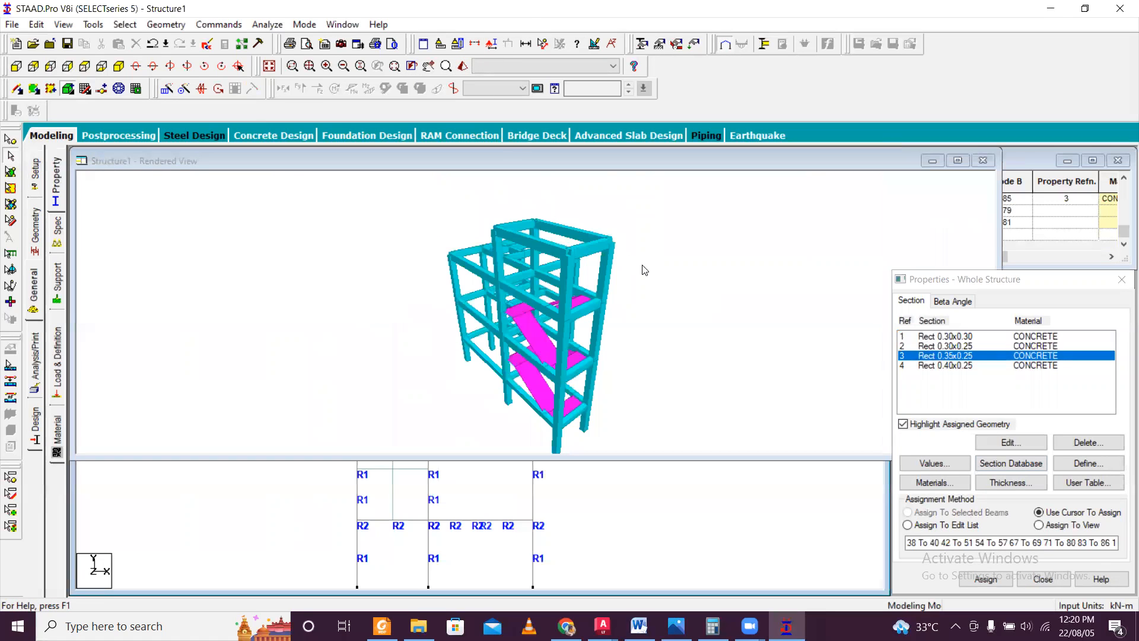
right_click(643, 265)
left_click(612, 271)
left_click_drag(645, 319, 686, 294)
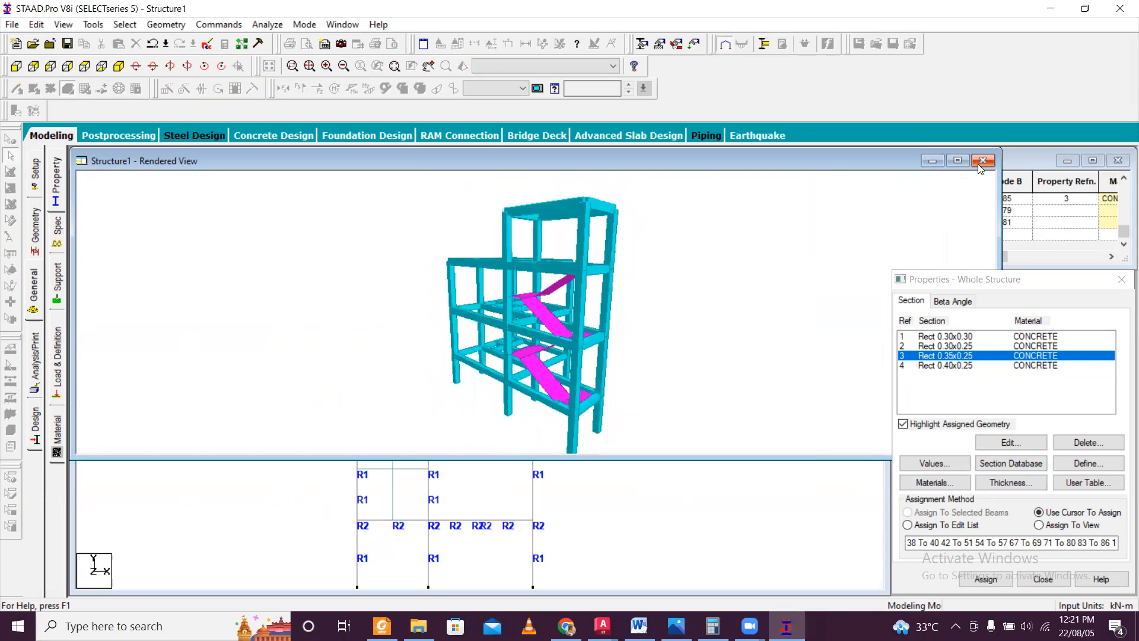
left_click(982, 161)
scroll(380, 383, "up", 1)
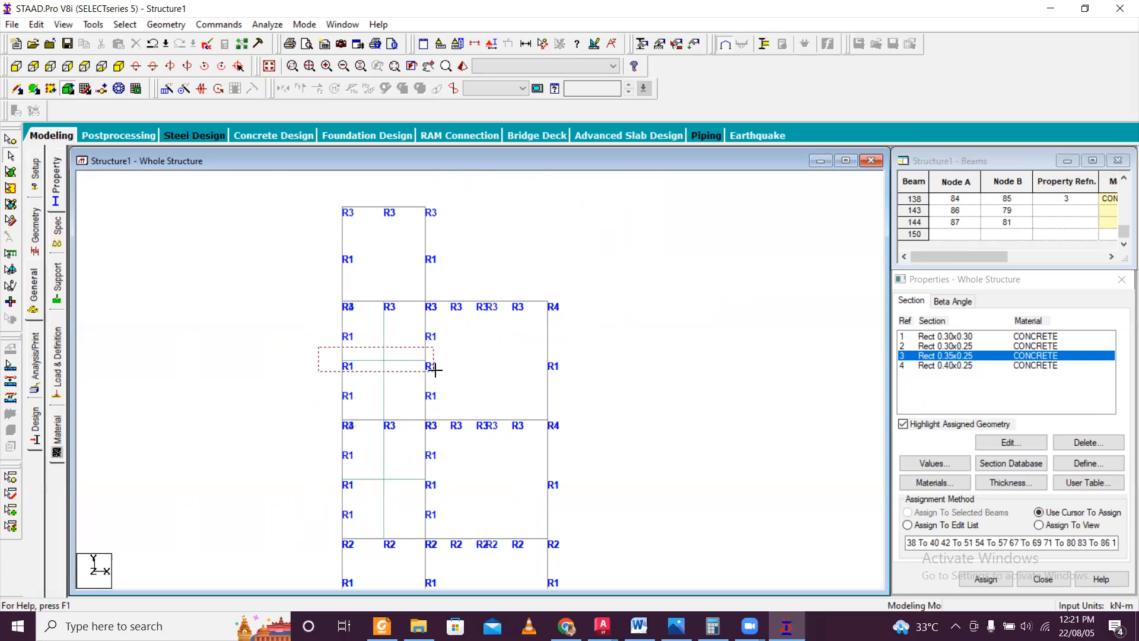
left_click_drag(456, 375, 443, 372)
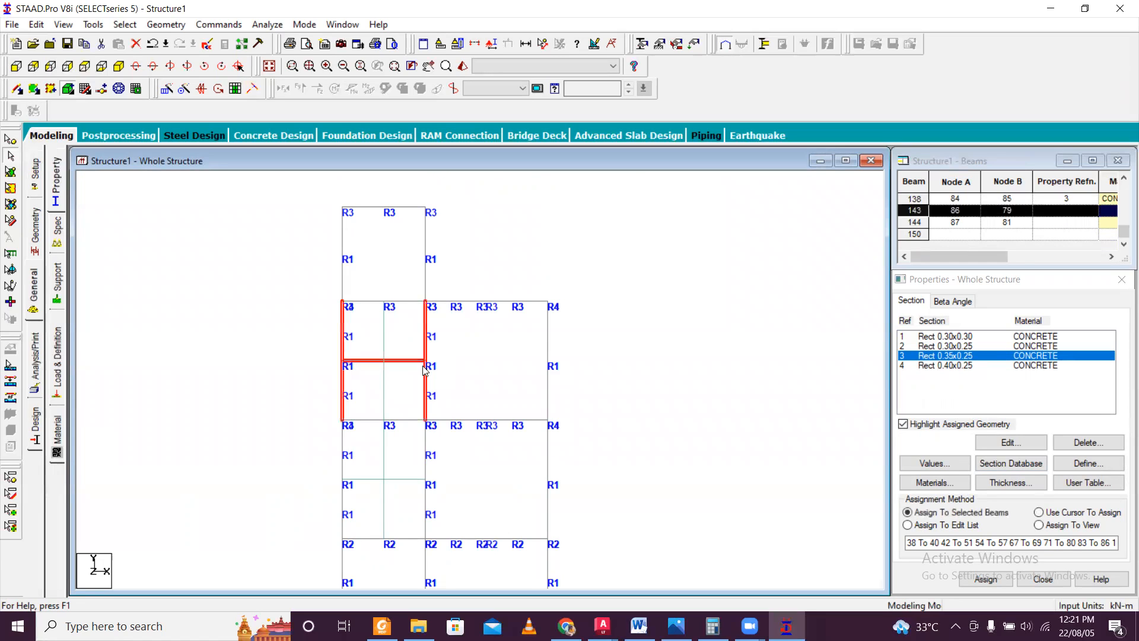
left_click(365, 359)
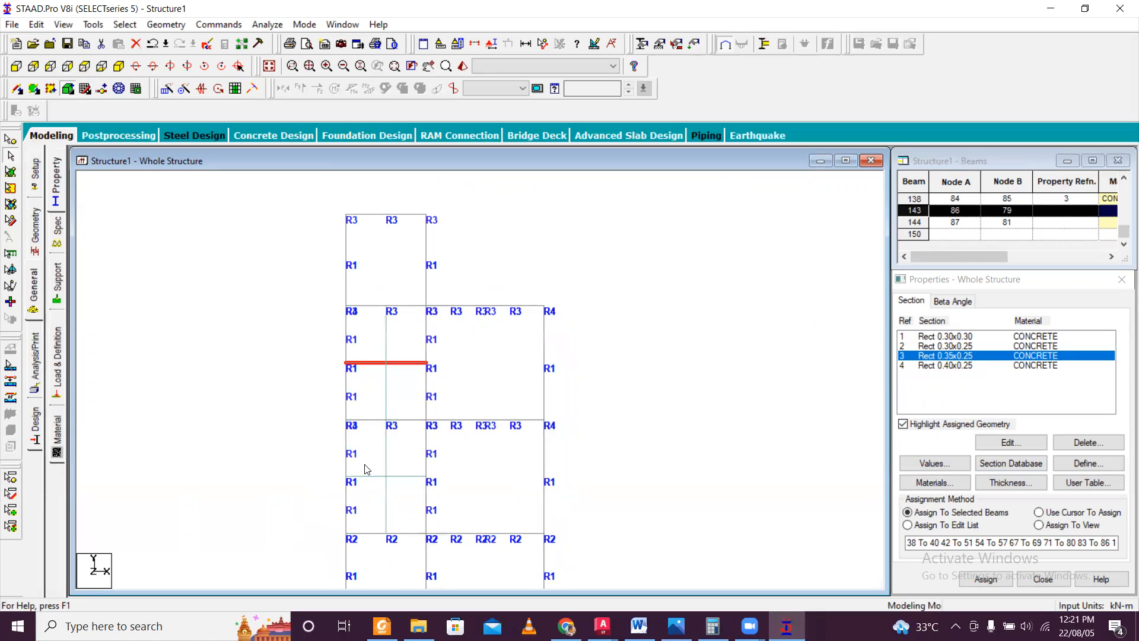
left_click(634, 345)
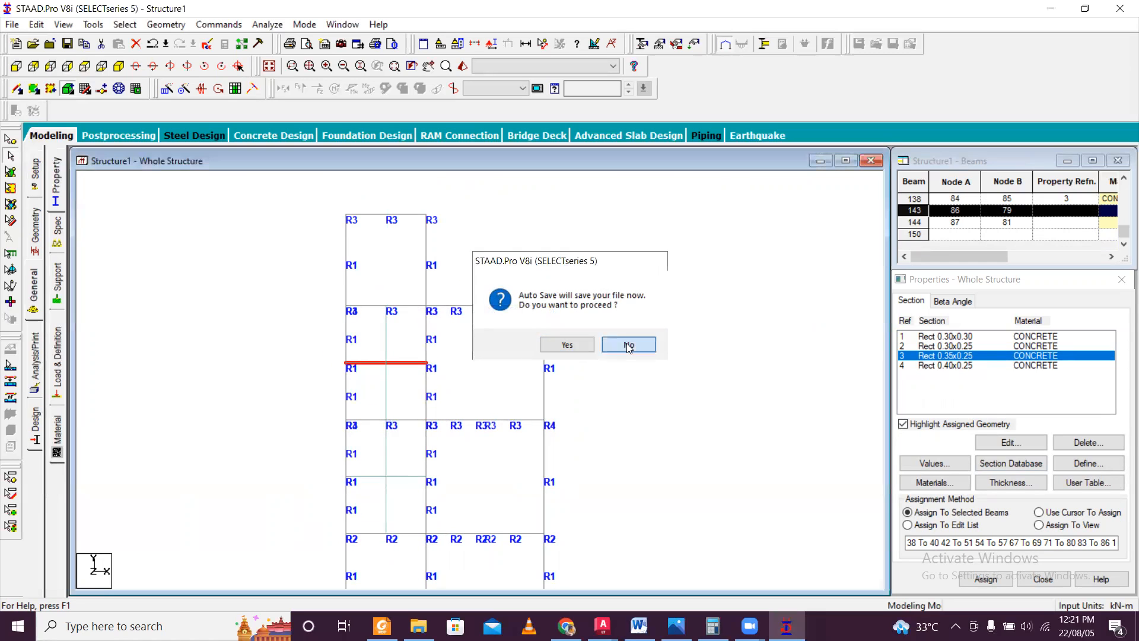
left_click(368, 476, "ctrl")
scroll(399, 440, "down", 2)
middle_click_drag(389, 455, 386, 405)
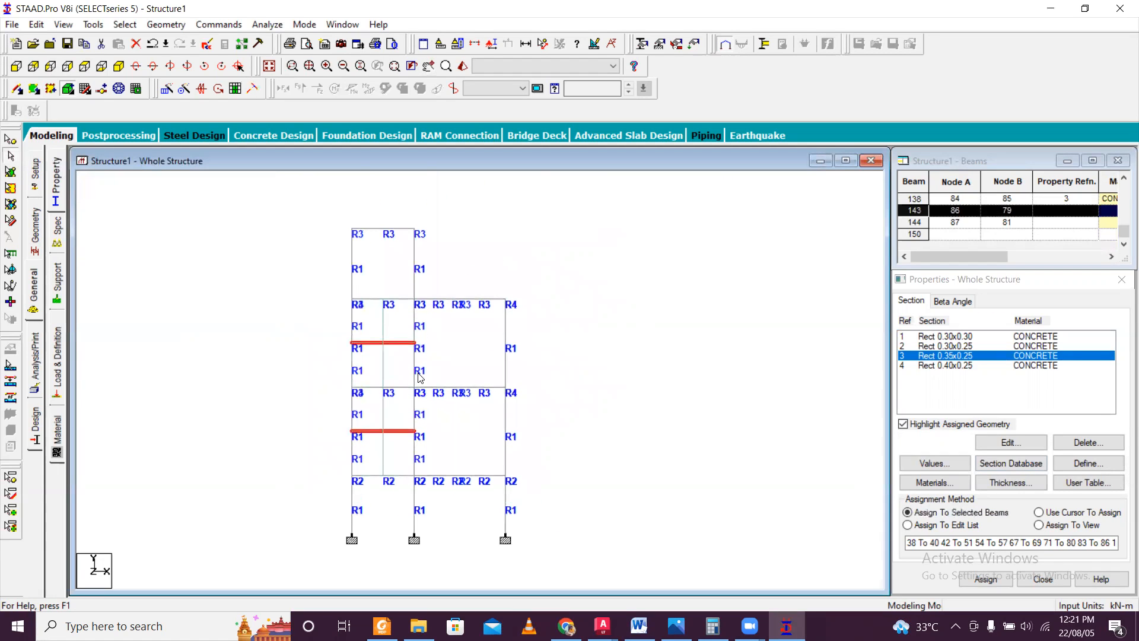
scroll(415, 392, "up", 1)
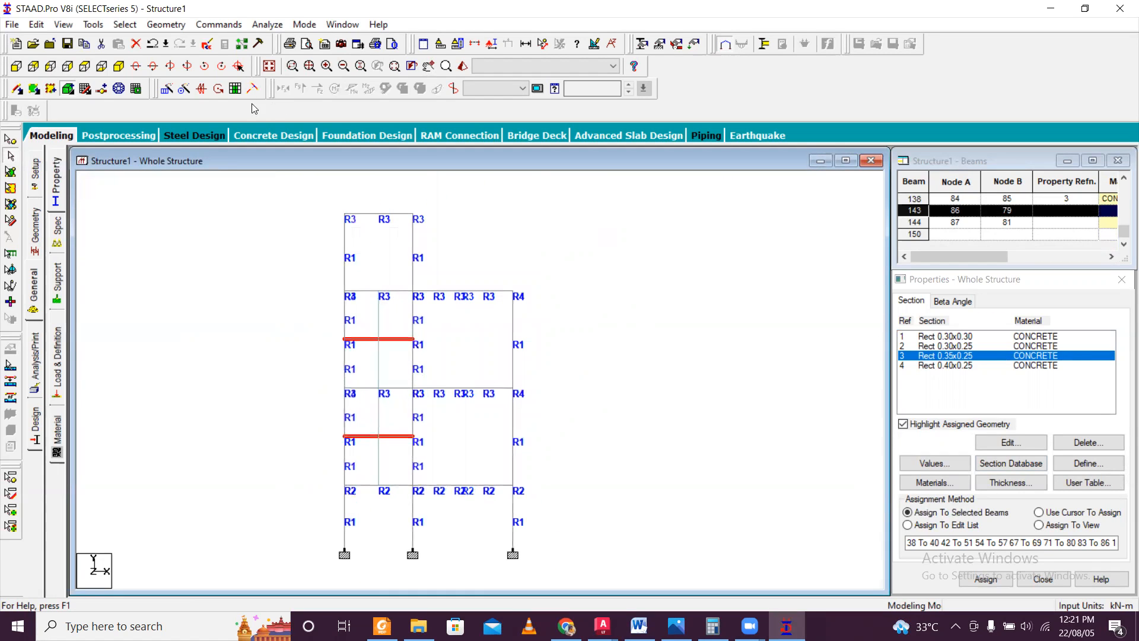
Switch to the isometric view and select the back, side and front beams around the stair mid-landings on both levels.
left_click(119, 67)
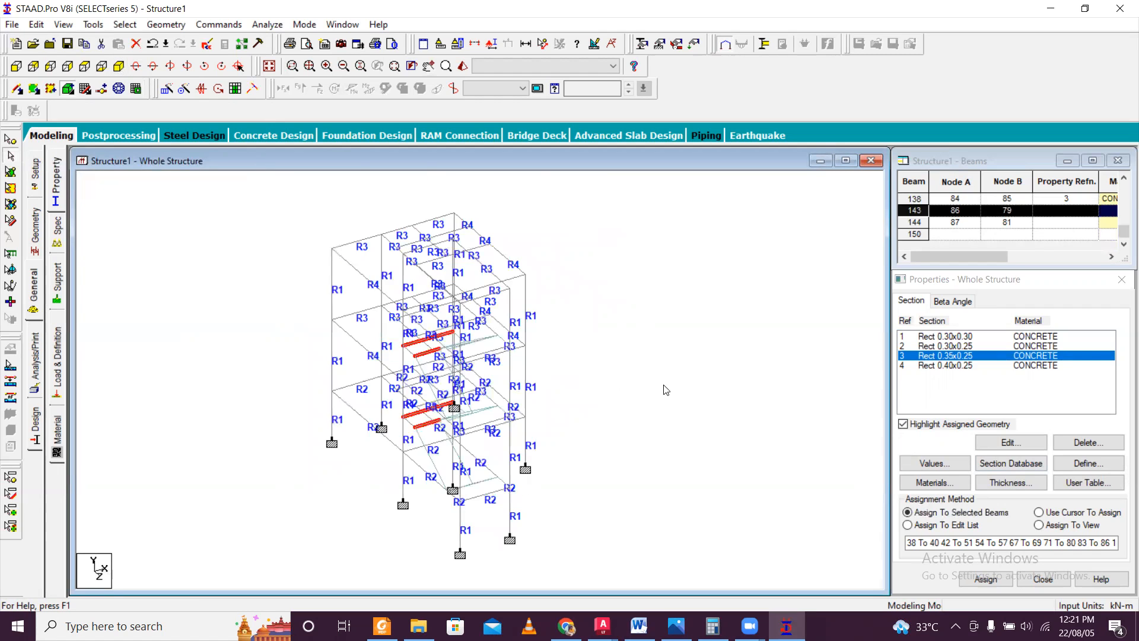
key("Left")
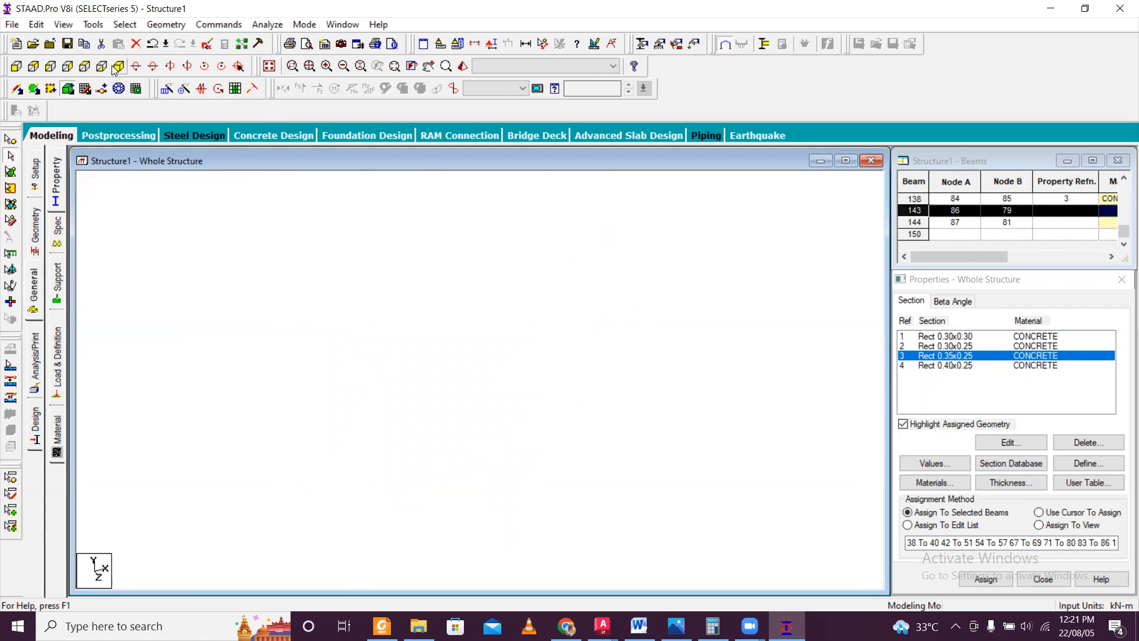
scroll(439, 442, "up", 3)
scroll(406, 370, "up", 3)
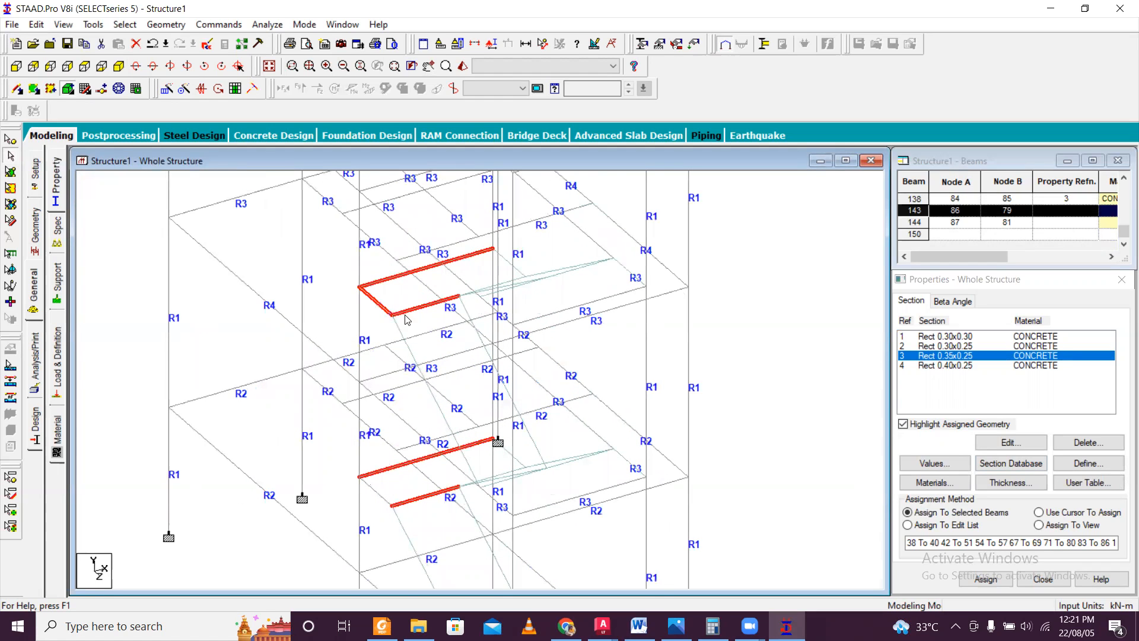
left_click(509, 266, "ctrl")
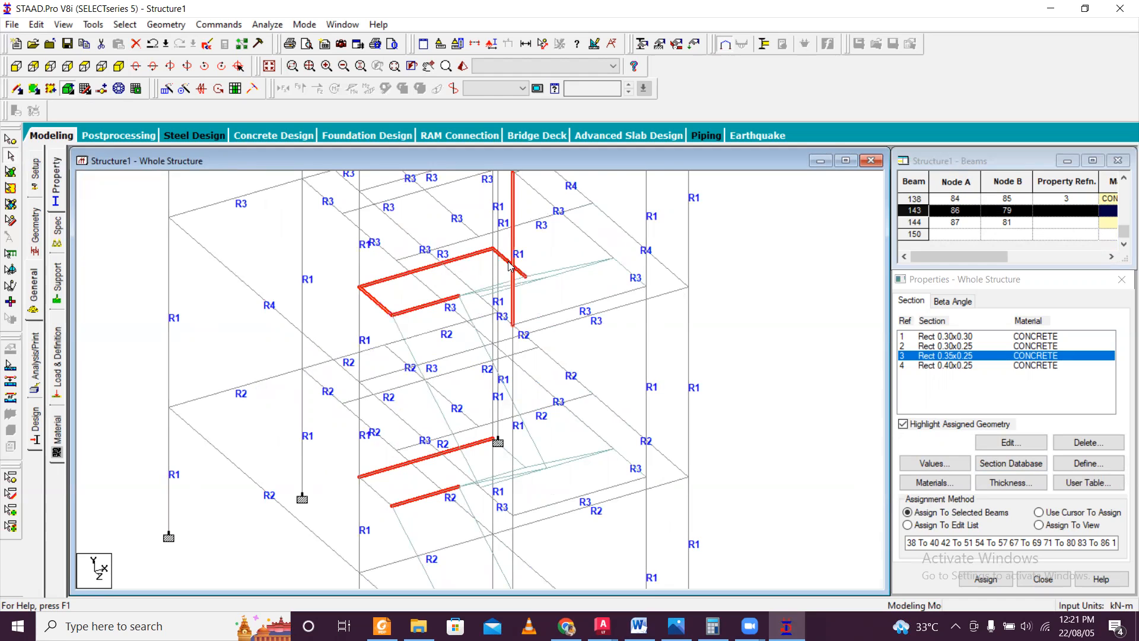
left_click(455, 284)
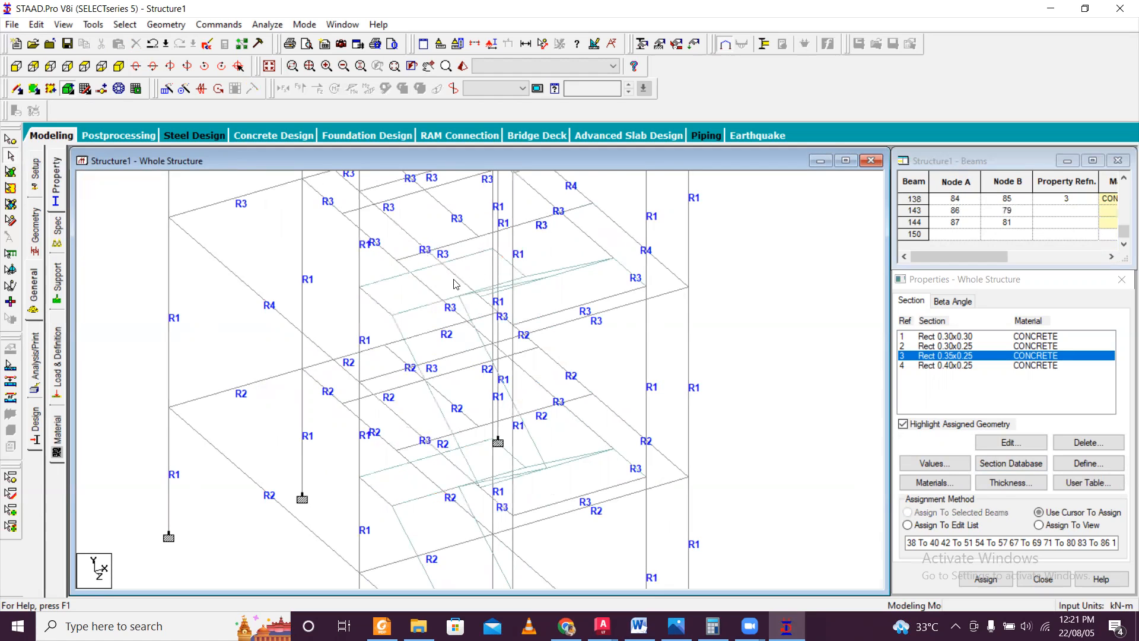
left_click(383, 284)
scroll(396, 440, "down", 4)
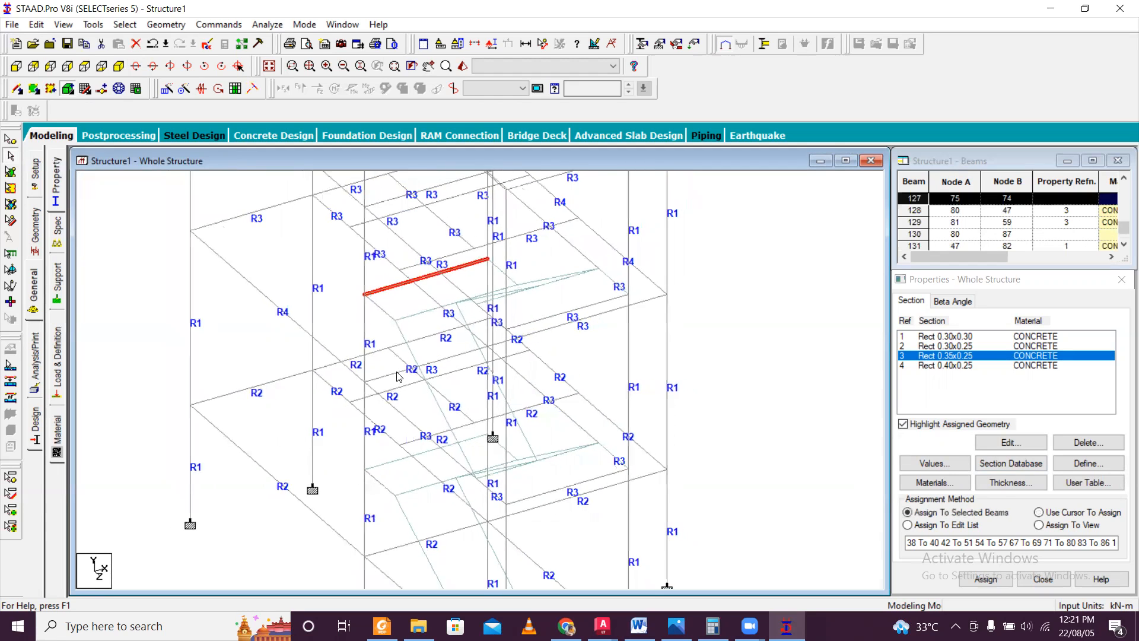
scroll(399, 406, "up", 1)
scroll(408, 428, "up", 4)
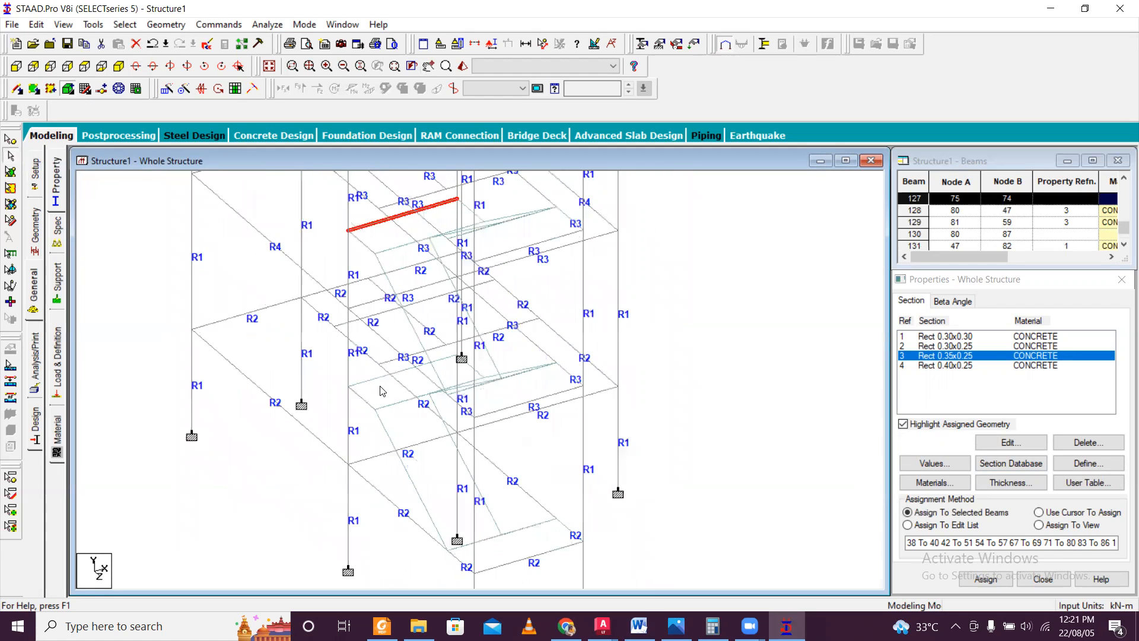
left_click(361, 395, "ctrl")
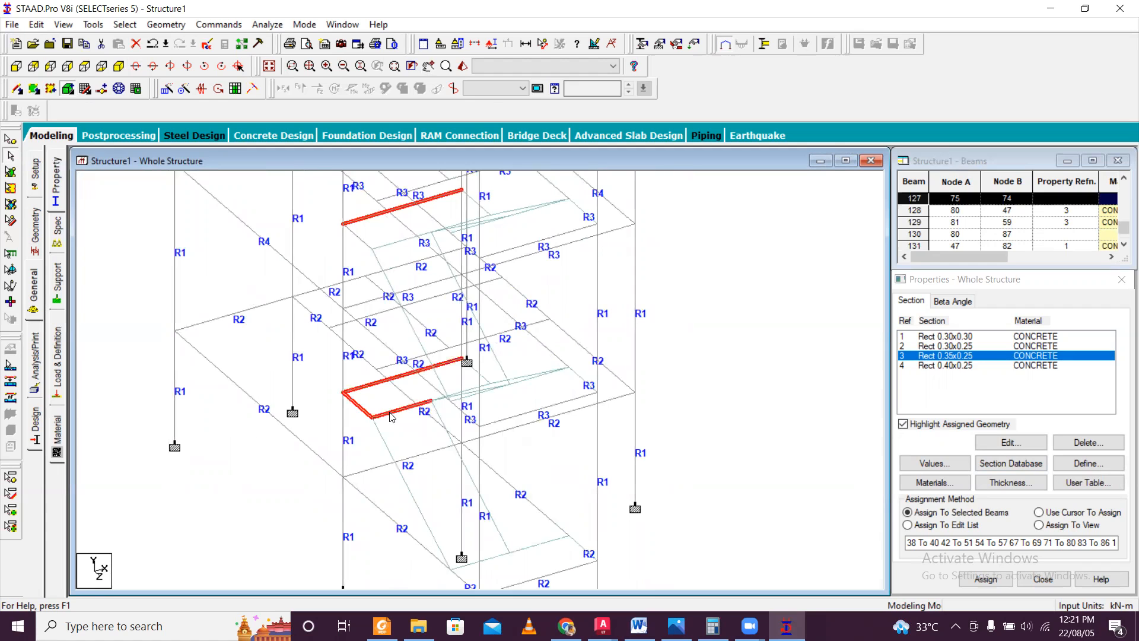
left_click(396, 242, "ctrl")
Rotate the frame and add the remaining edge beams to the selection so both mid-landing outlines are complete.
key("Left")
key("Left")
key("Left")
key("Left")
key("Left")
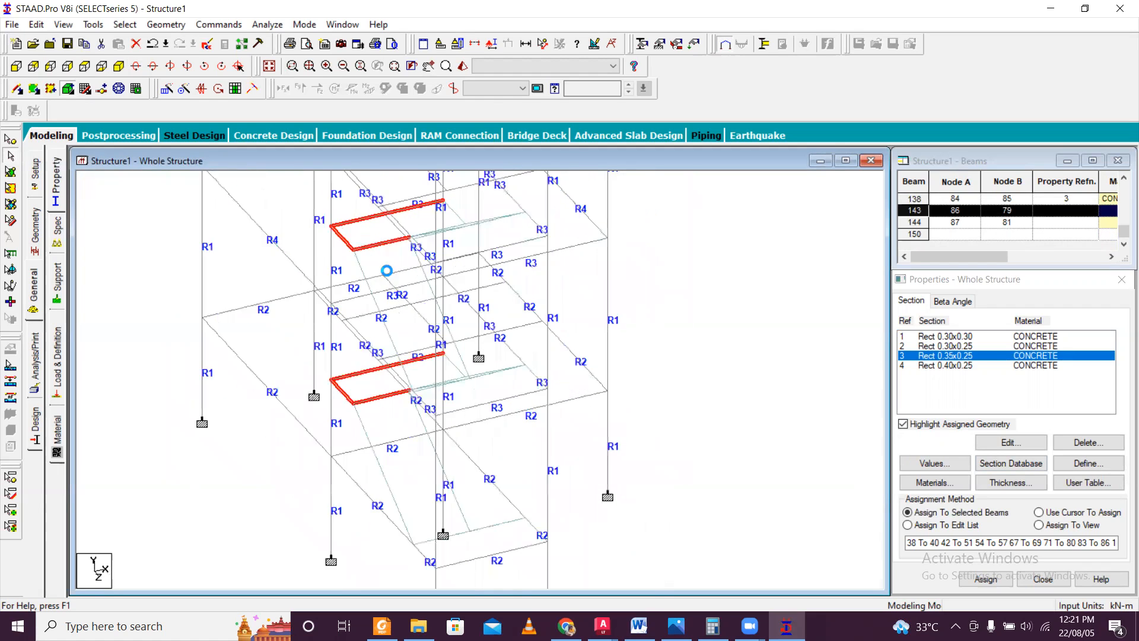
key("Left")
key("Left")
key("Left")
key("Left")
key("Left")
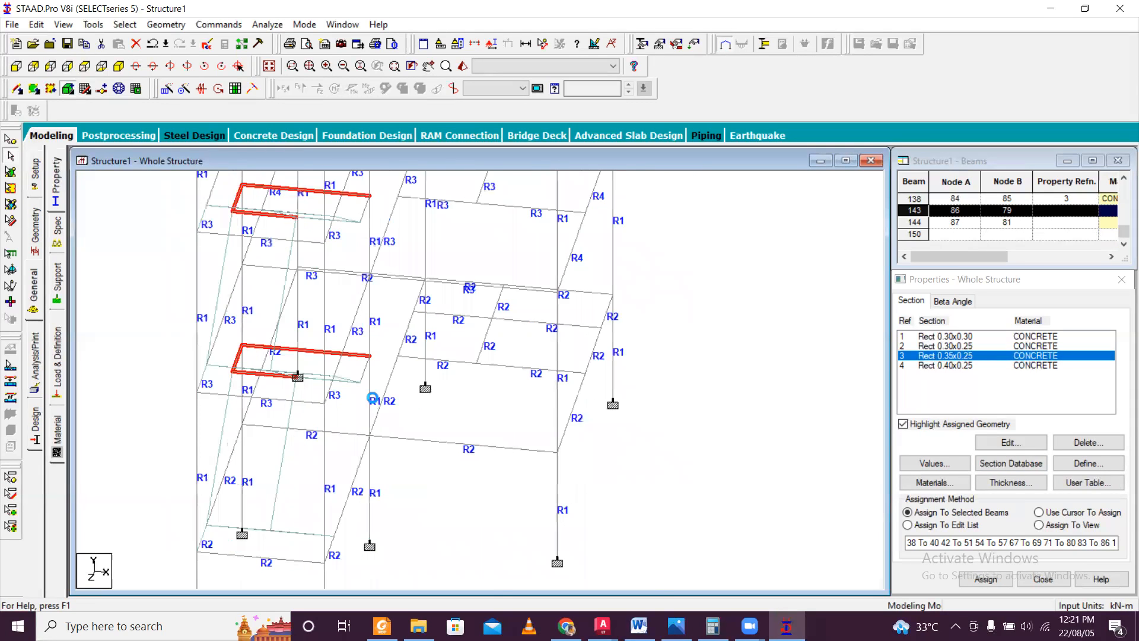
key("Left")
key("Left")
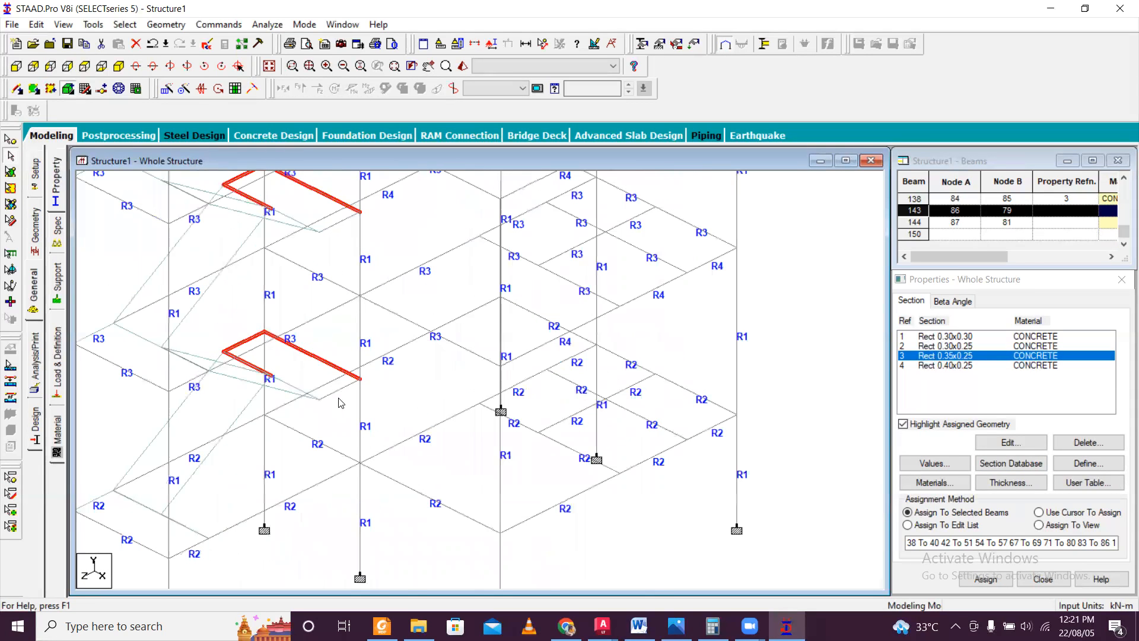
scroll(328, 405, "up", 3)
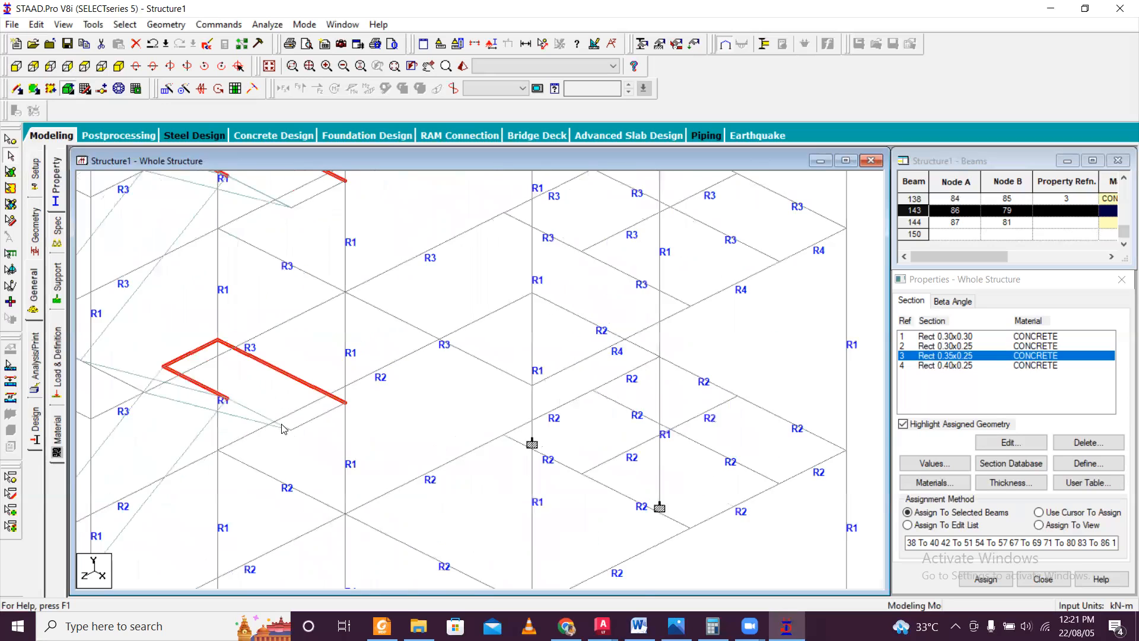
left_click(303, 433, "ctrl")
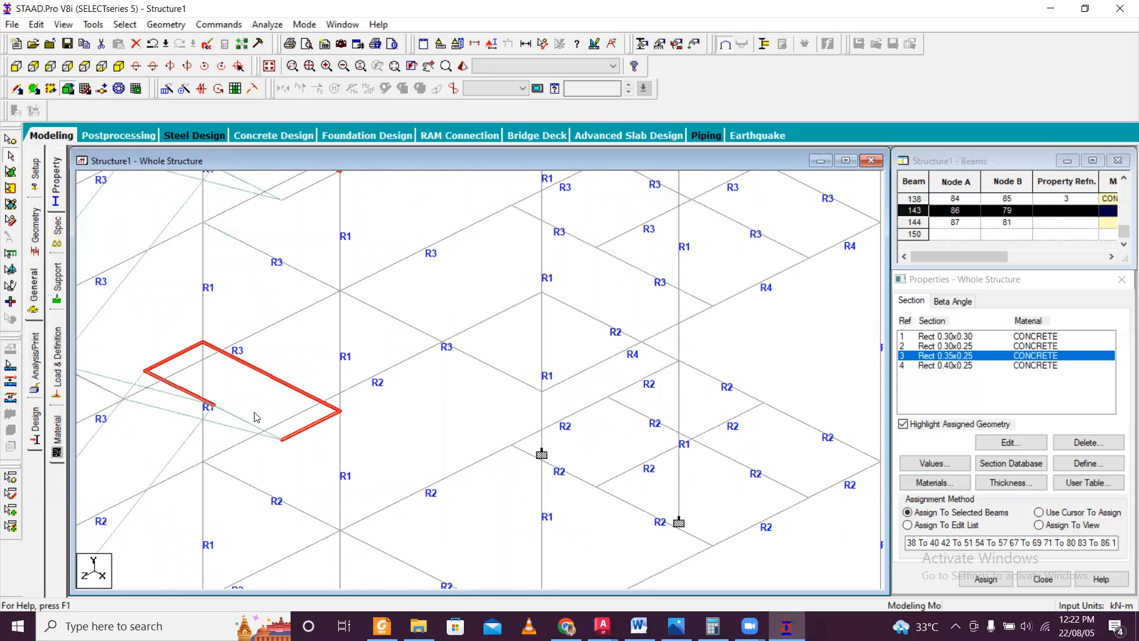
left_click(241, 420, "ctrl")
scroll(286, 406, "down", 2)
scroll(276, 235, "up", 4)
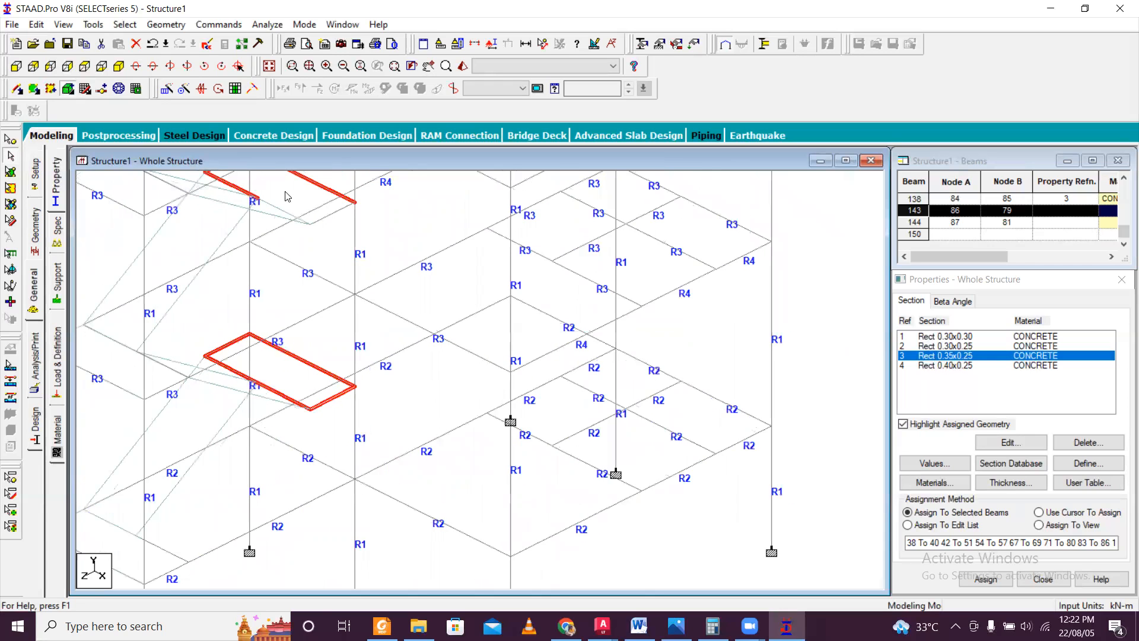
left_click(316, 208, "ctrl")
Add the beams around the stair's upper floor-level landing to the current selection.
scroll(341, 274, "down", 2)
scroll(341, 273, "up", 1)
scroll(343, 268, "down", 3)
scroll(345, 262, "up", 1)
scroll(219, 224, "up", 5)
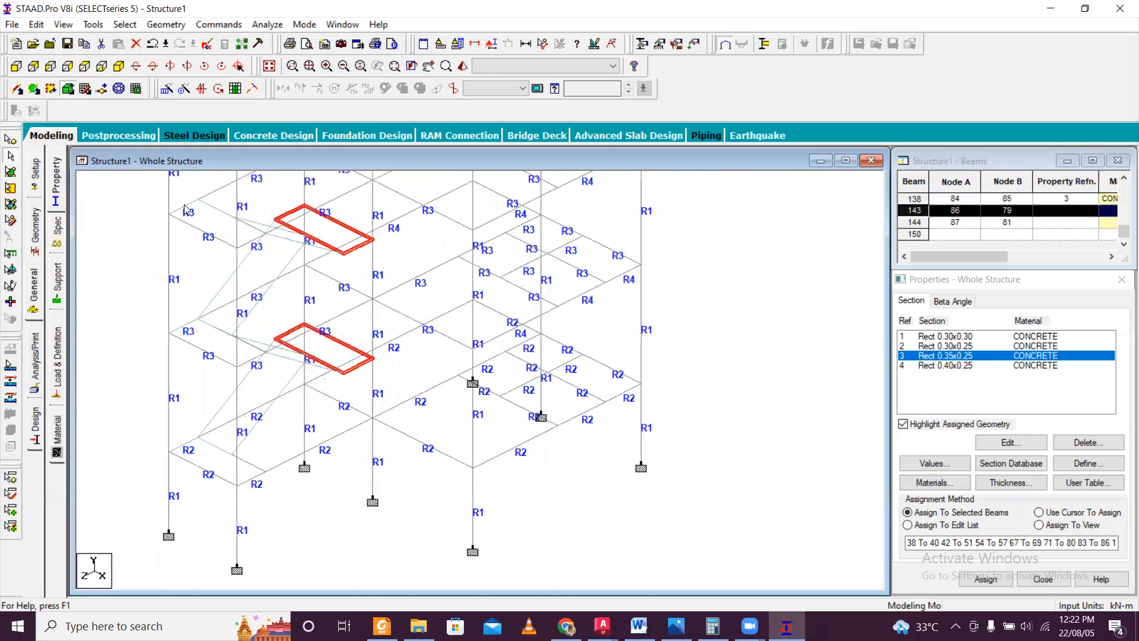
scroll(152, 191, "up", 1)
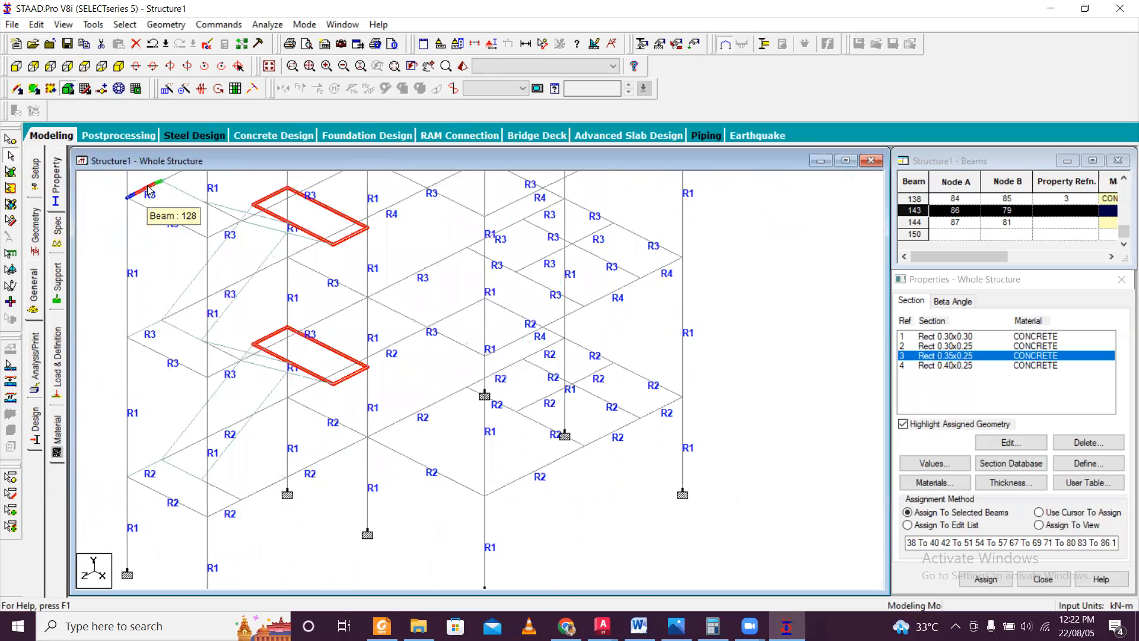
left_click(152, 215)
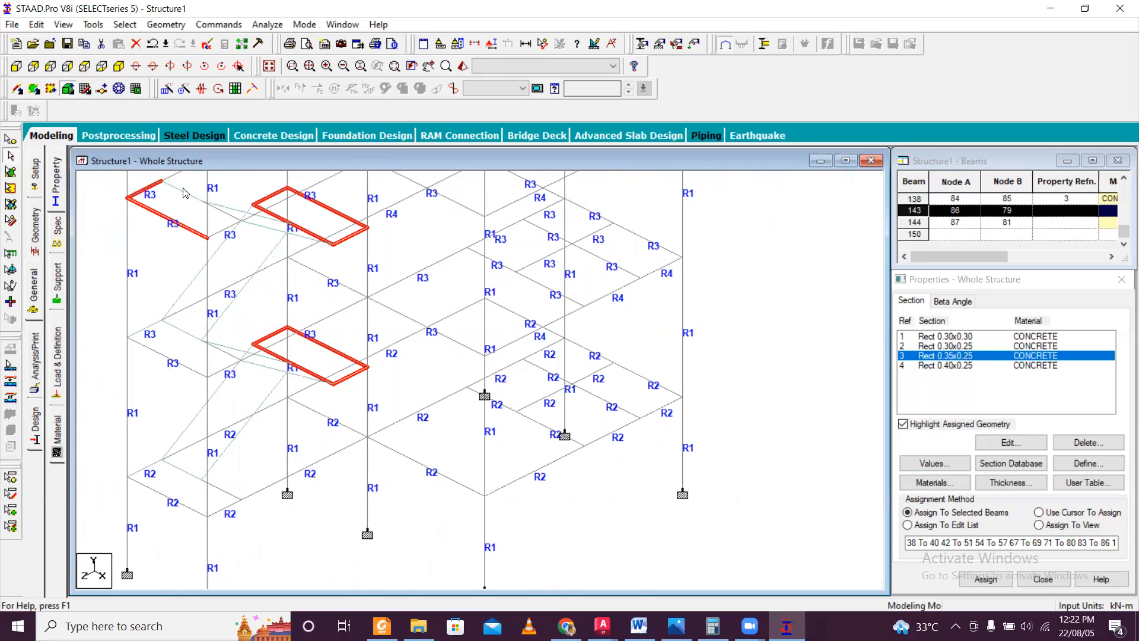
left_click(220, 215, "ctrl")
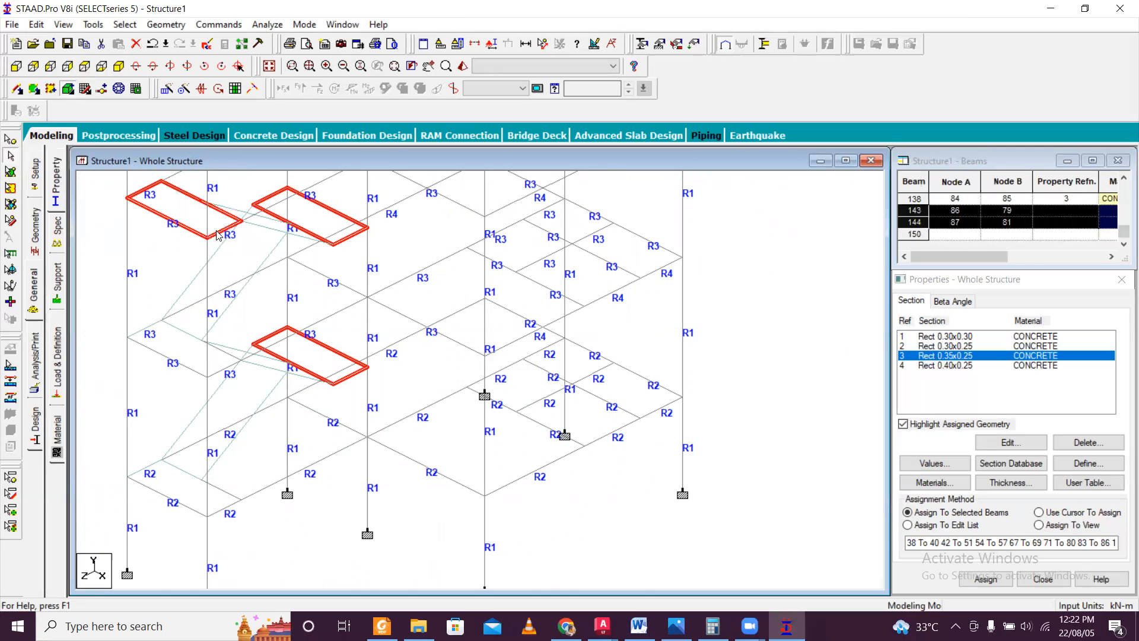
Extend the selection to the stair-edge landing beams on the two lower floors and deselect the short side beams of the upper floor landing.
scroll(242, 274, "down", 5)
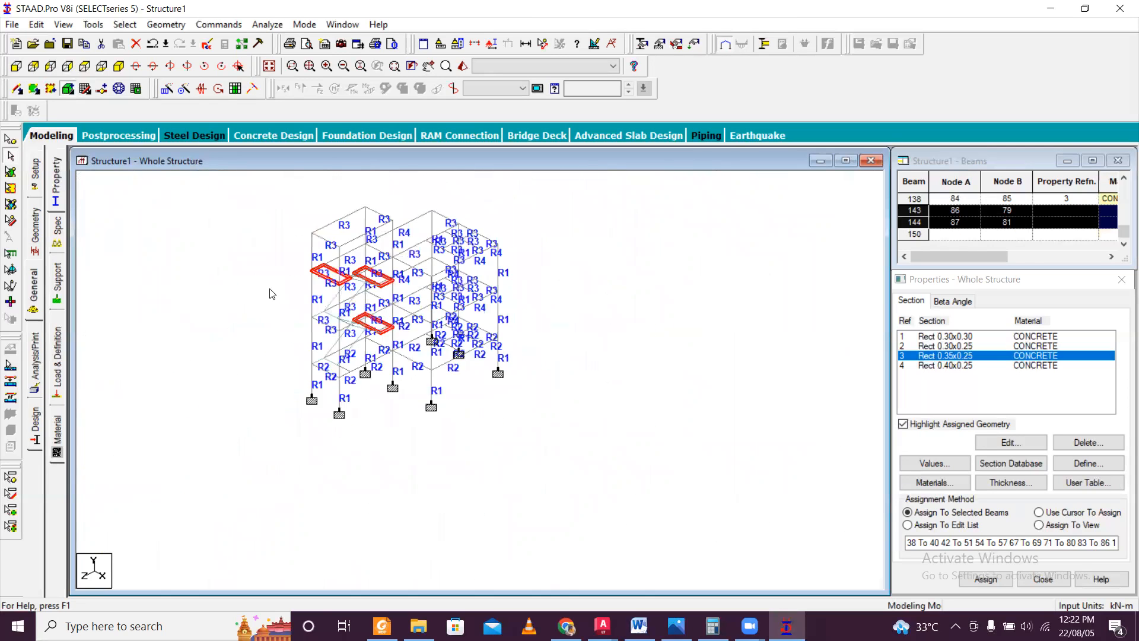
scroll(338, 376, "up", 2)
scroll(272, 426, "up", 5)
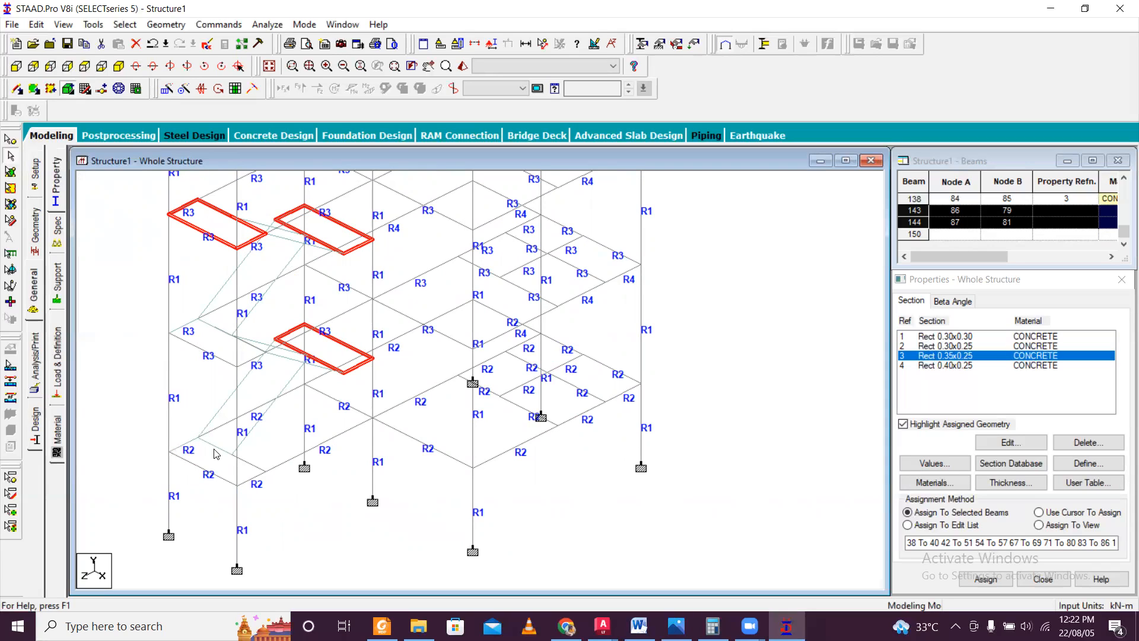
left_click(252, 465)
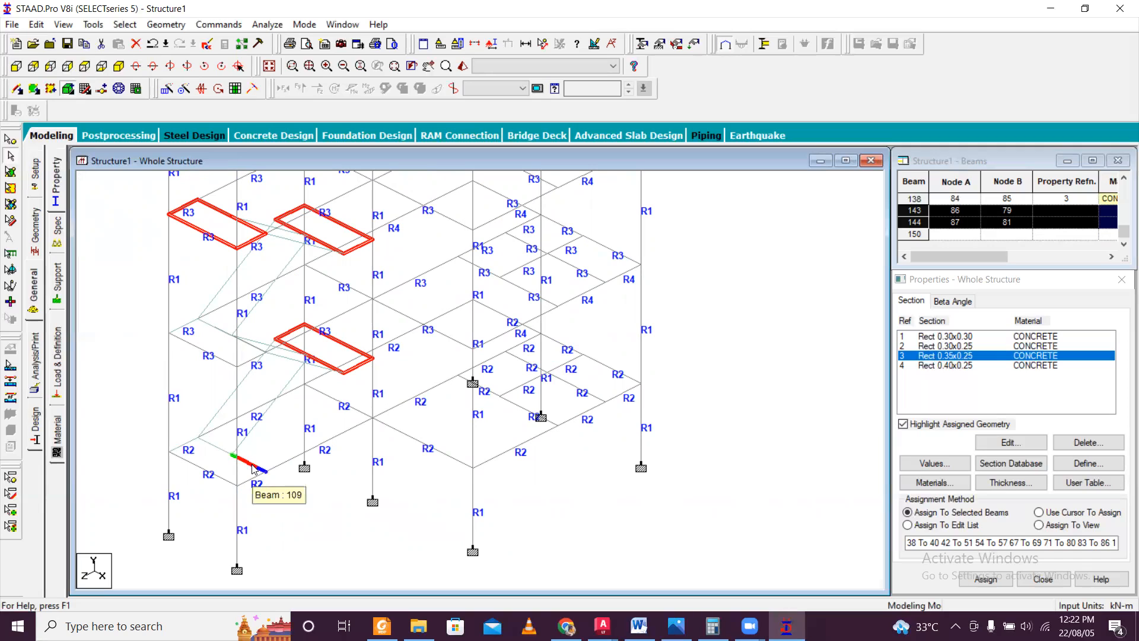
left_click(217, 448, "ctrl")
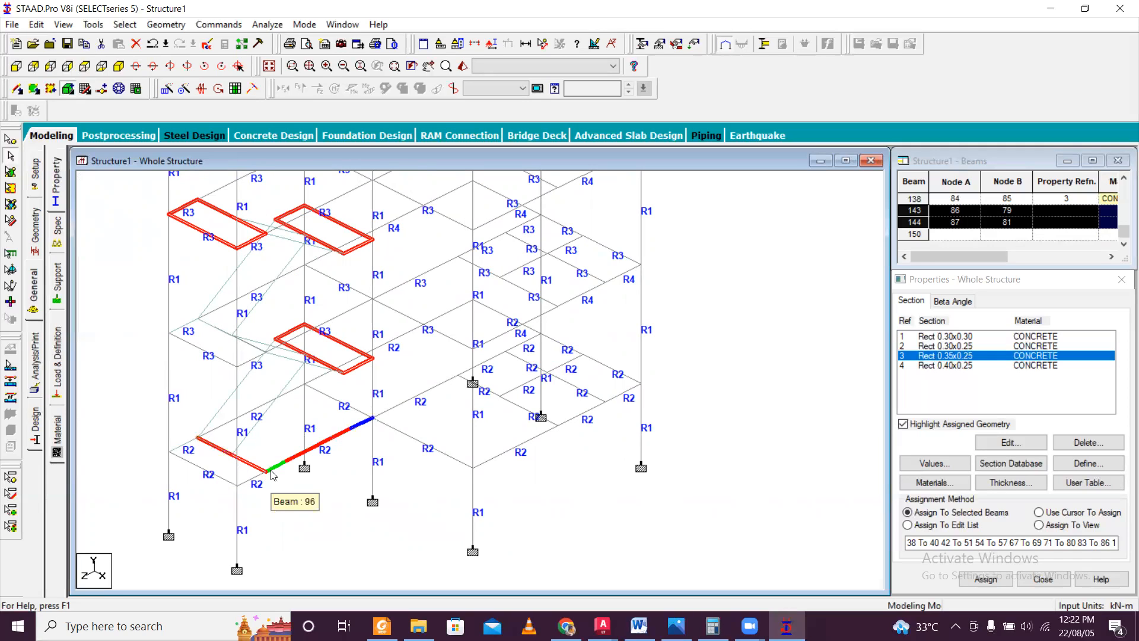
left_click(189, 343, "ctrl")
left_click(184, 207, "ctrl")
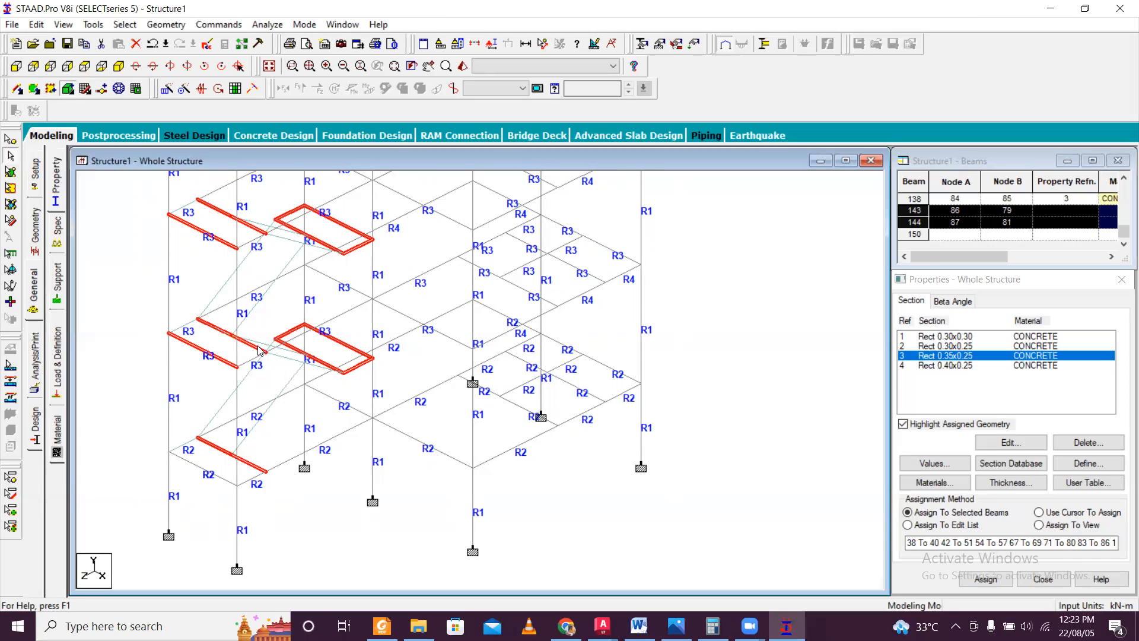
Assign the Rect 0.35x0.25 concrete section to the selected landing beams and clear the selection.
scroll(259, 350, "down", 3)
scroll(255, 344, "up", 2)
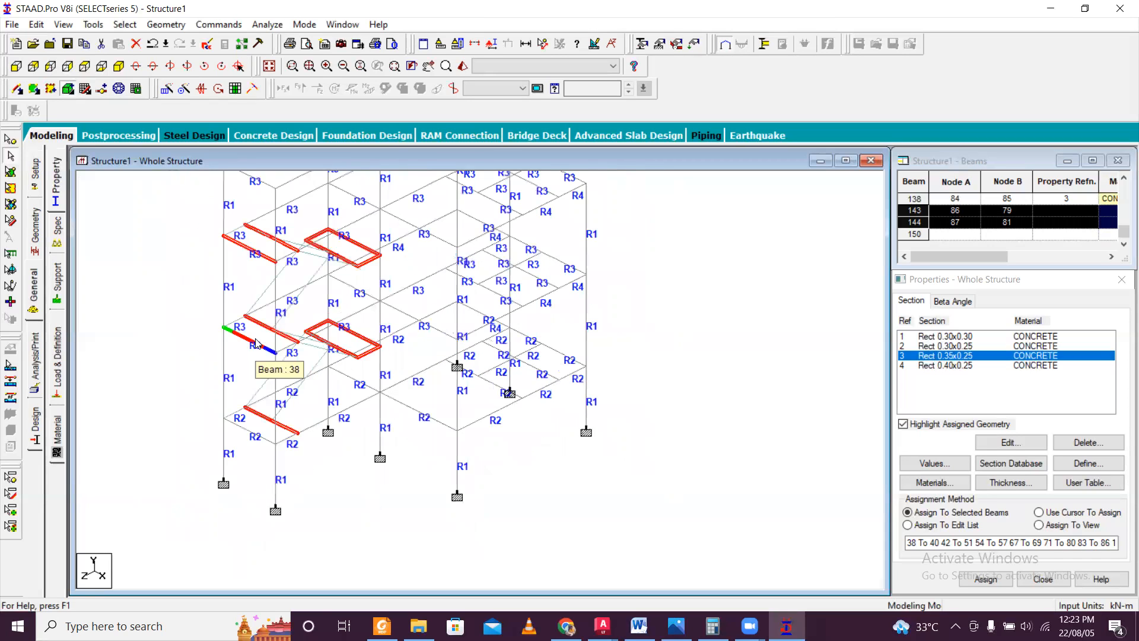
scroll(403, 356, "up", 1)
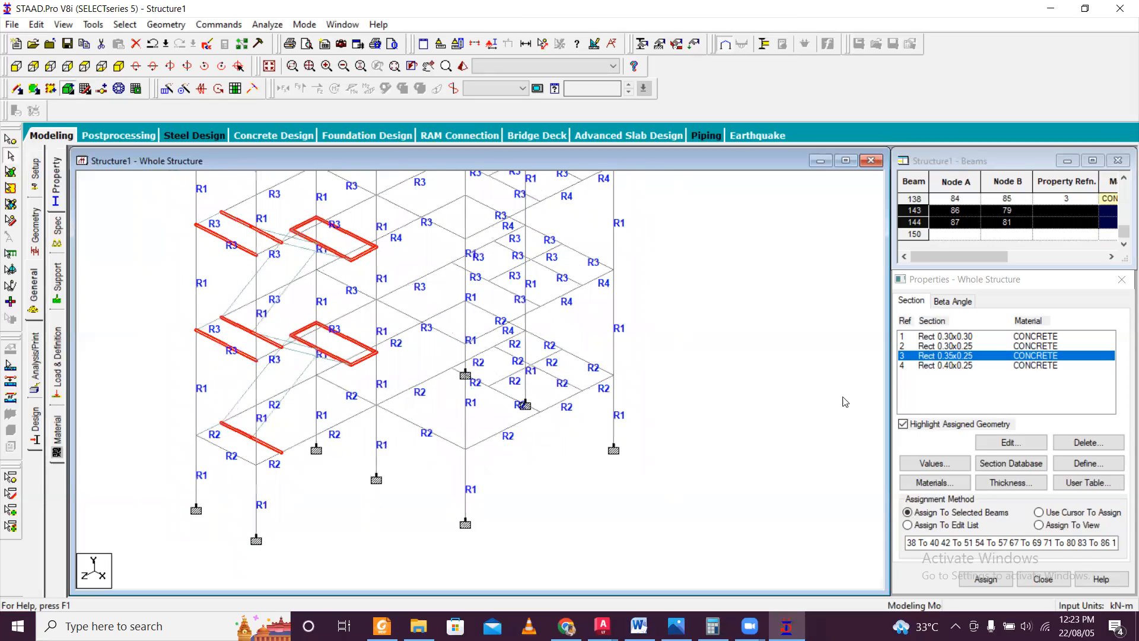
left_click(985, 578)
left_click(1036, 472)
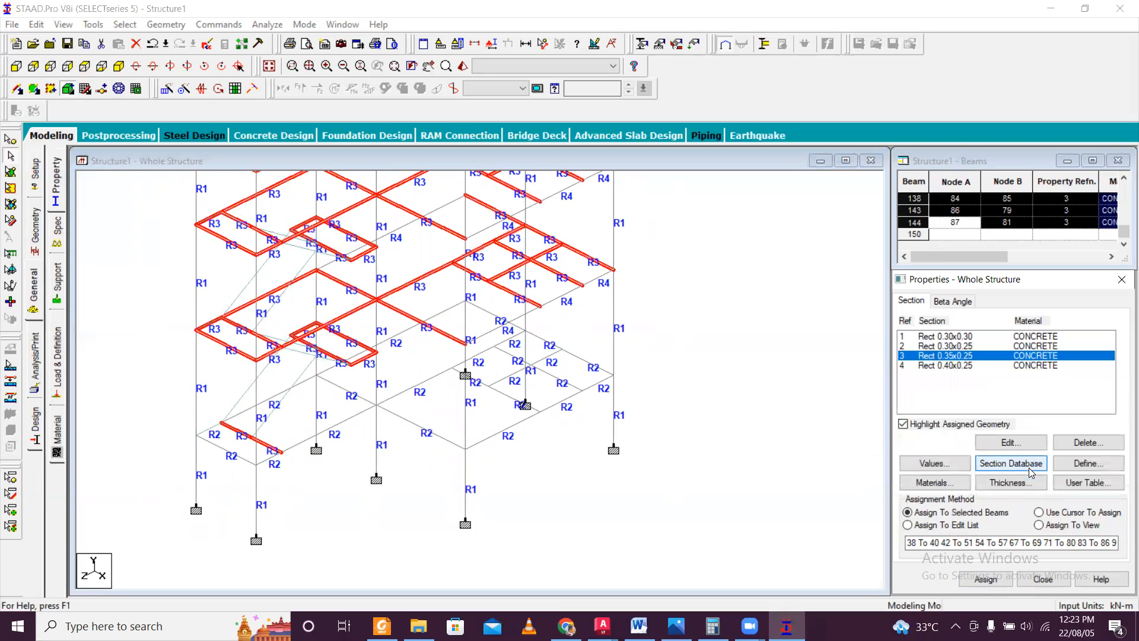
left_click(541, 516)
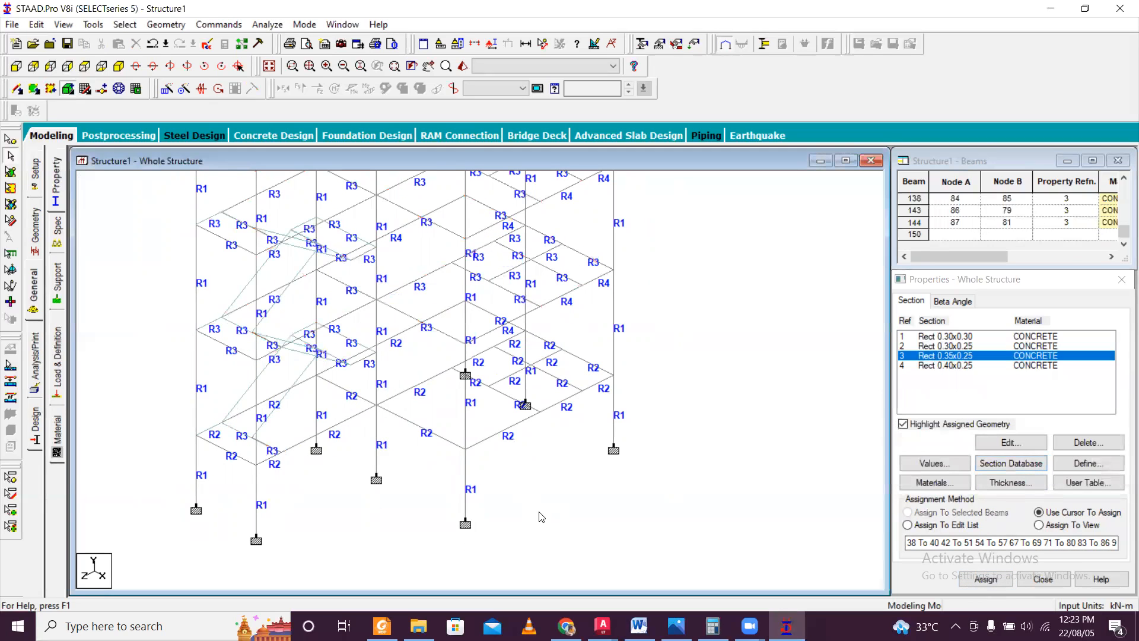
Inspect the stair landings and their beams from several angles in the rendered view, and close that view.
left_click(455, 88)
left_click_drag(699, 372, 516, 321)
scroll(516, 320, "up", 5)
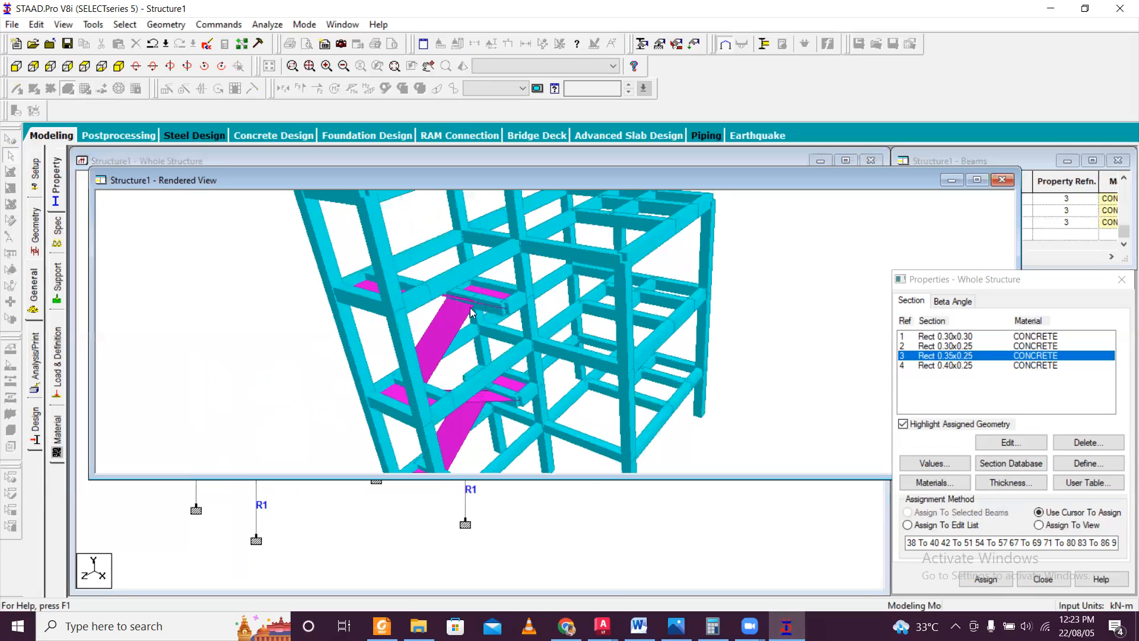
scroll(461, 324, "down", 3)
left_click_drag(725, 318, 512, 301)
scroll(510, 298, "down", 2)
left_click_drag(607, 330, 473, 390)
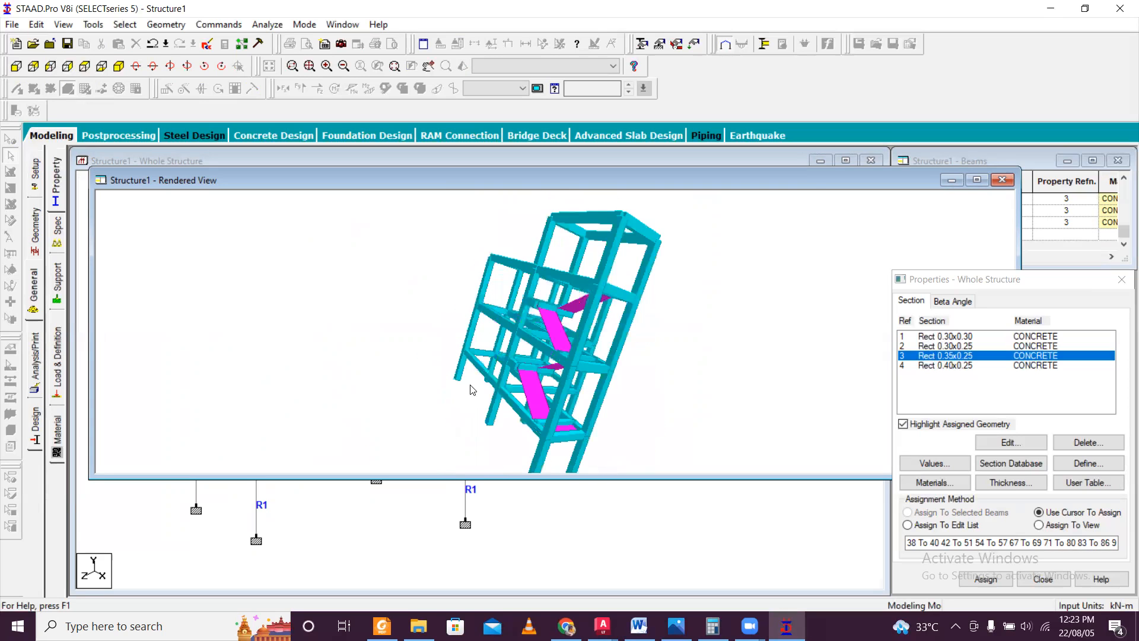
left_click(1002, 180)
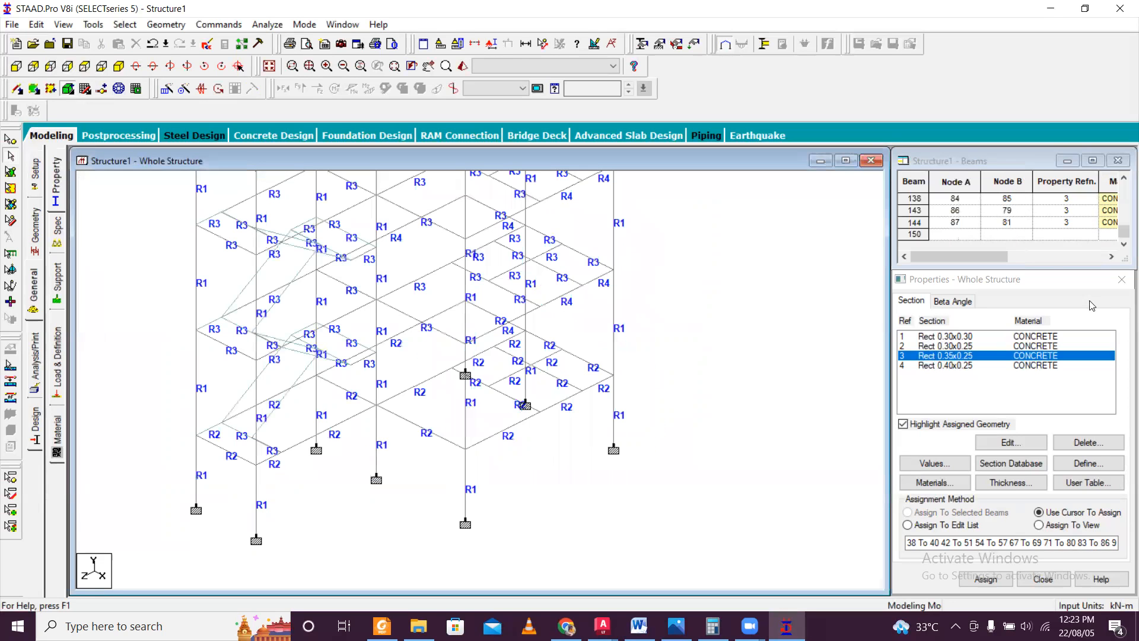
Close the Properties dialog of the whole structure.
left_click(1121, 280)
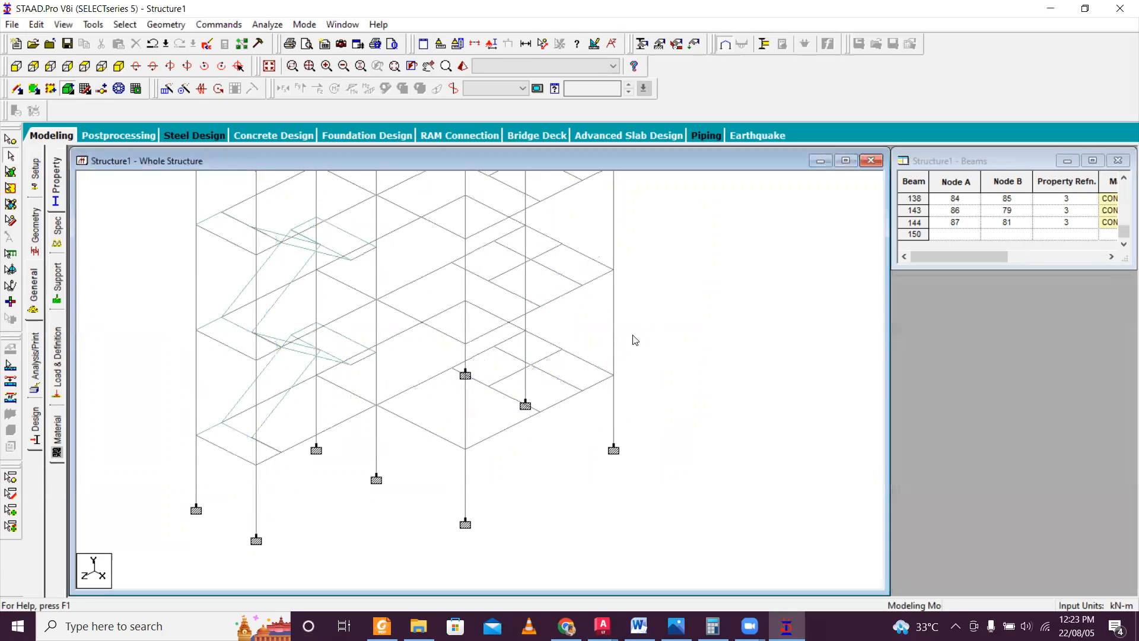
scroll(557, 353, "down", 3)
scroll(557, 330, "up", 4)
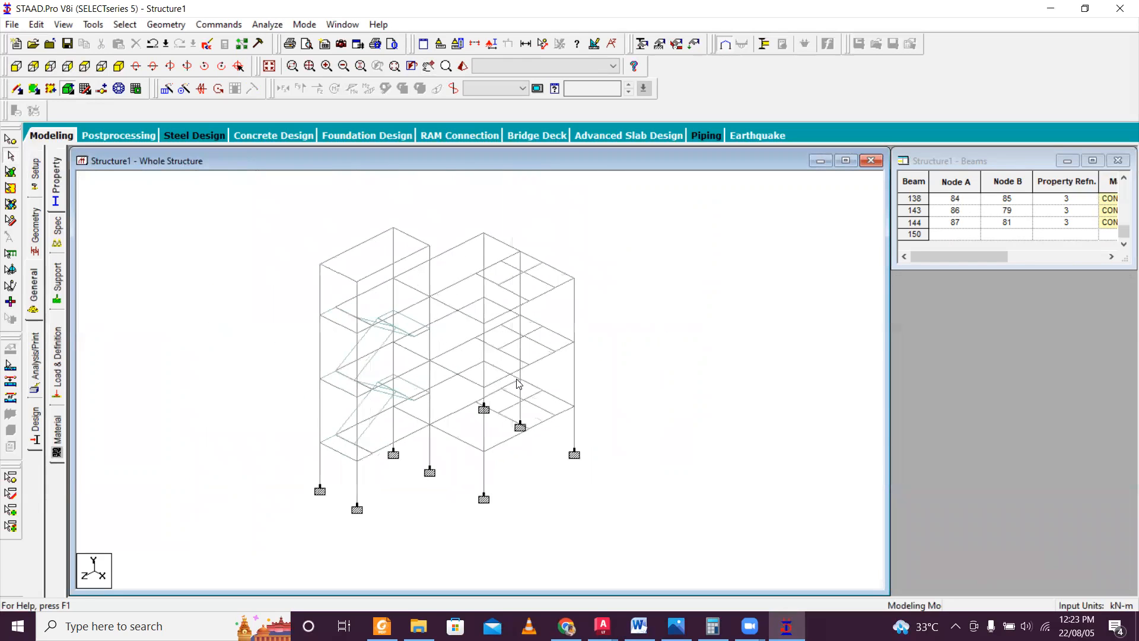
scroll(481, 392, "up", 1)
scroll(484, 390, "down", 3)
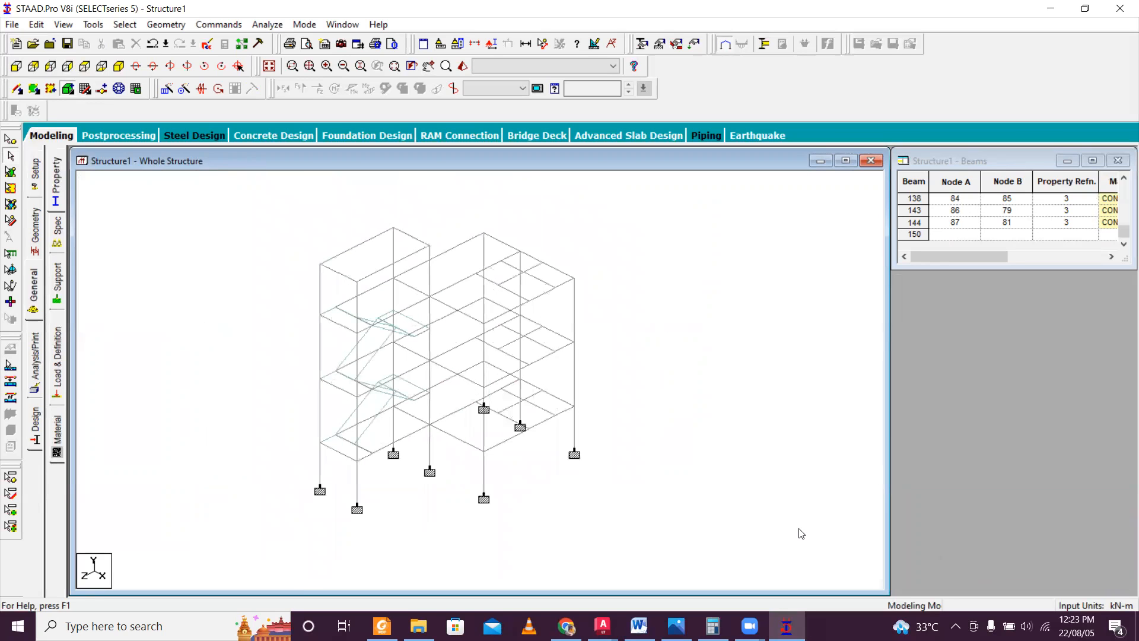
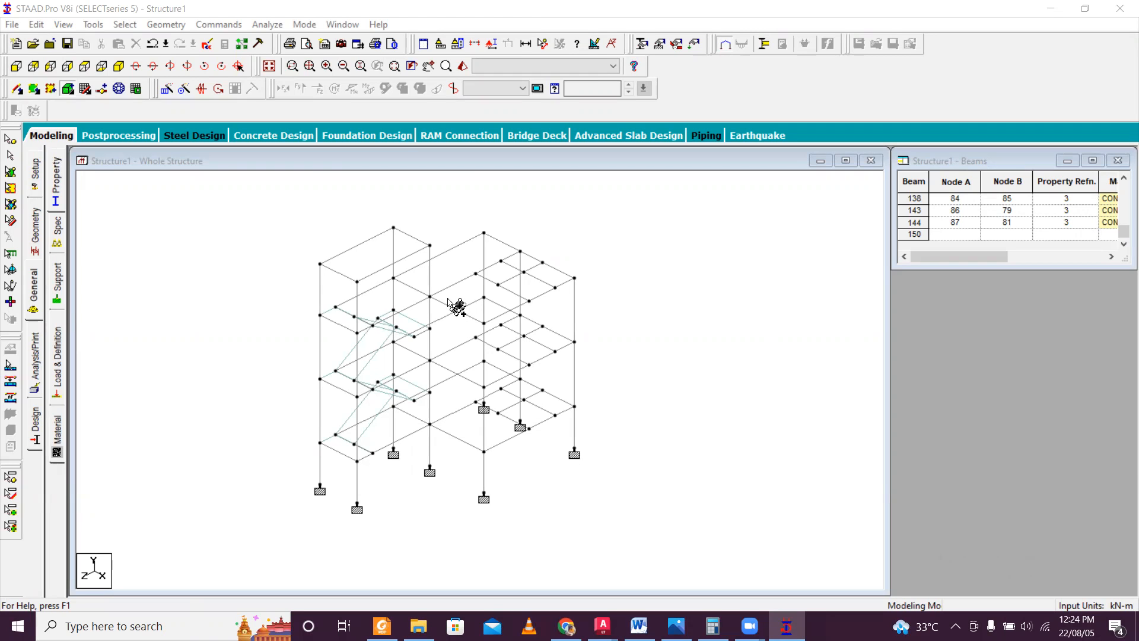
Try to create a polygon over the raised stair-tower roof from its four corner nodes and check it in the 3D rendering.
scroll(363, 259, "up", 8)
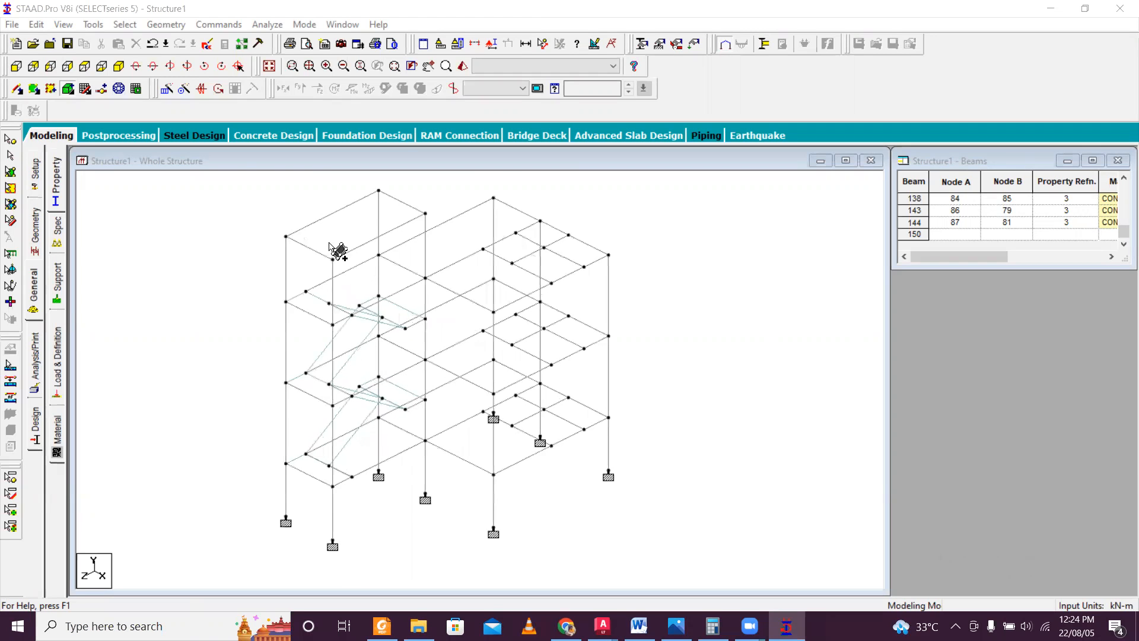
middle_click_drag(305, 222, 323, 289)
scroll(309, 287, "up", 1)
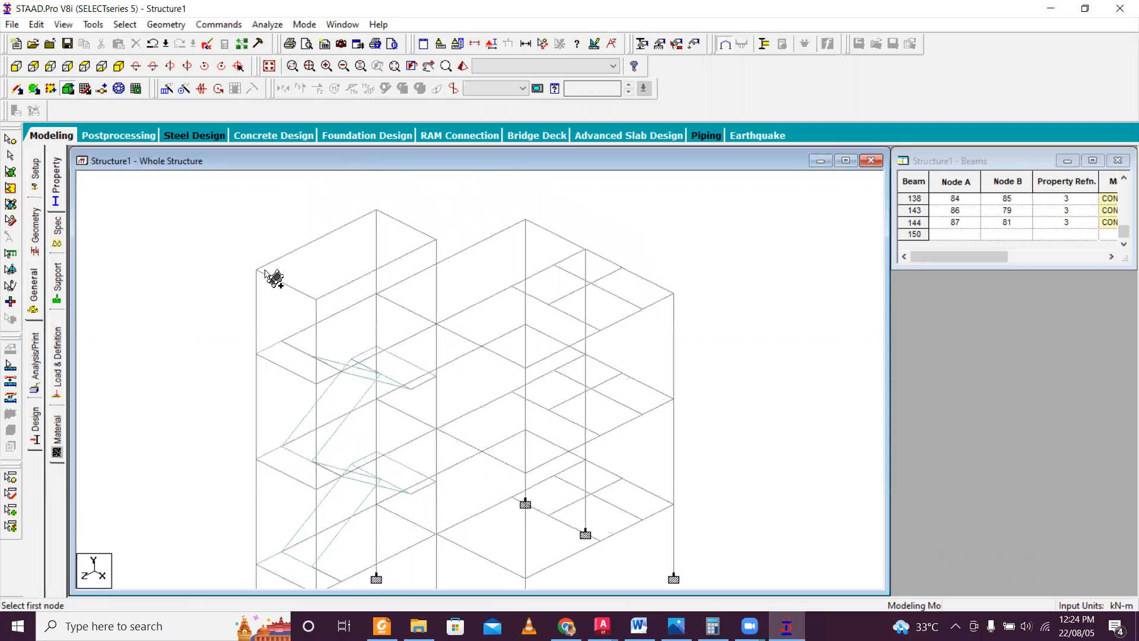
left_click(67, 90)
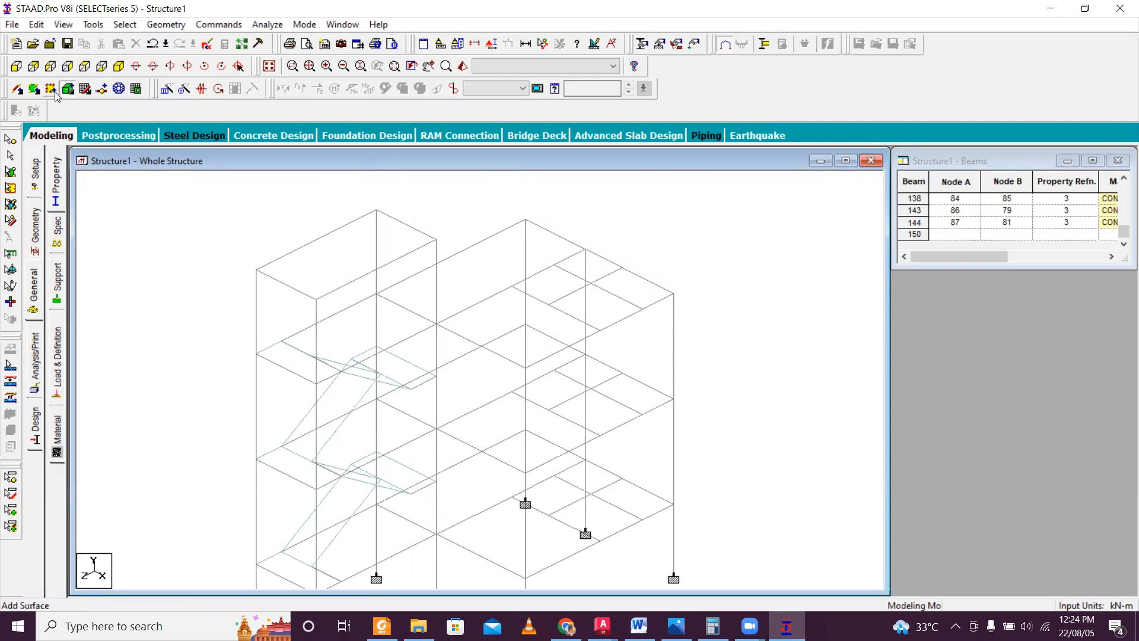
left_click(257, 270)
left_click(376, 210)
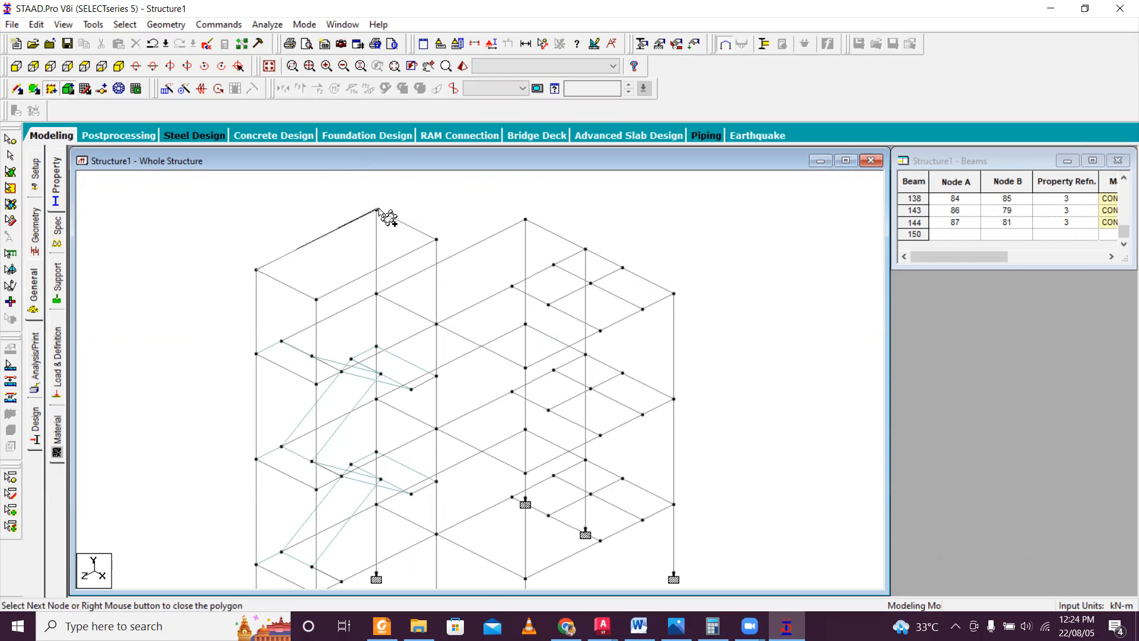
left_click(436, 240)
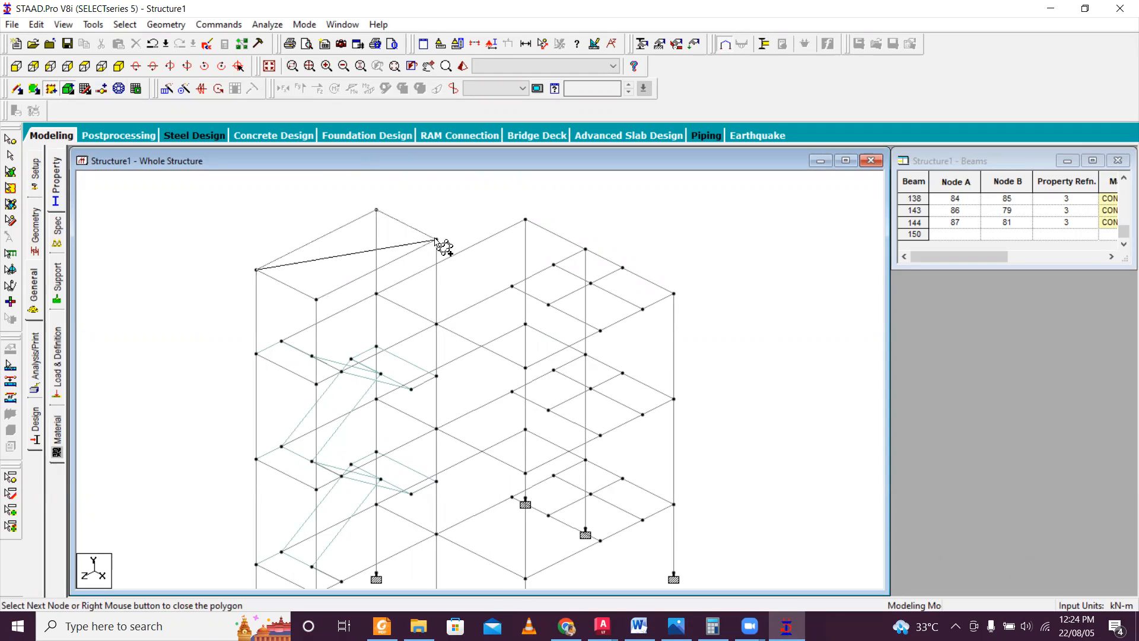
left_click(316, 300)
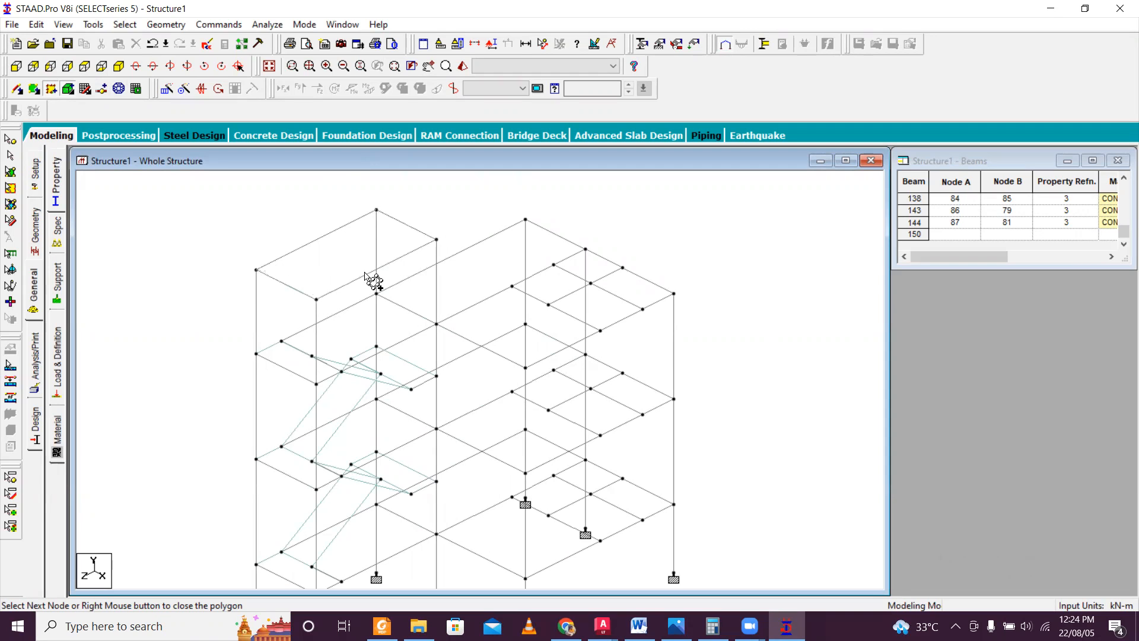
right_click(373, 246)
left_click(52, 89)
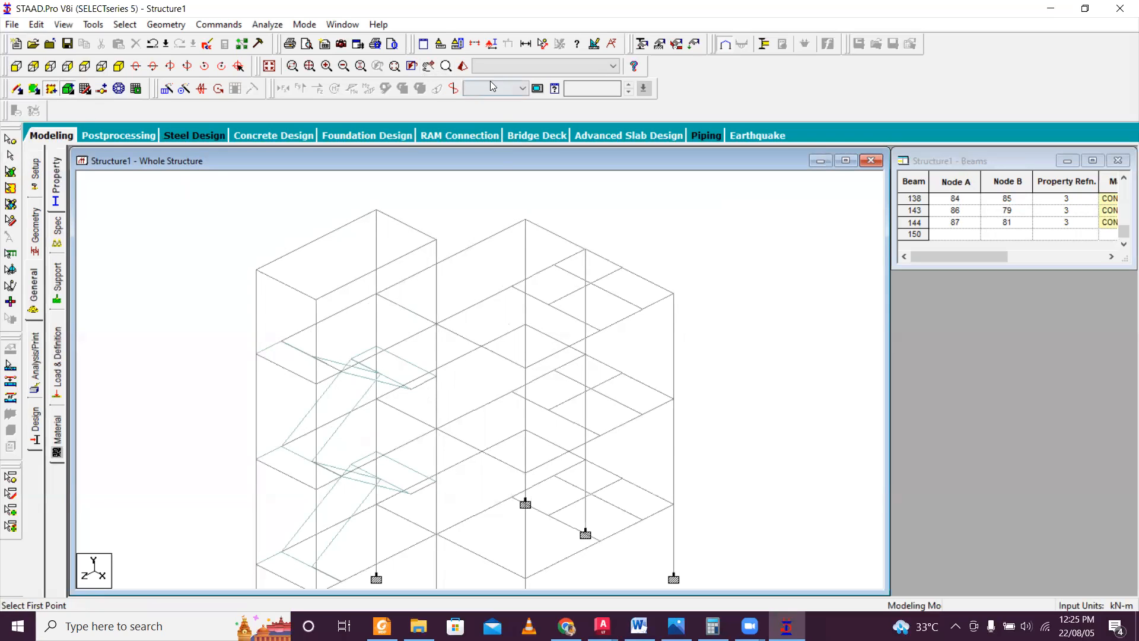
left_click(463, 67)
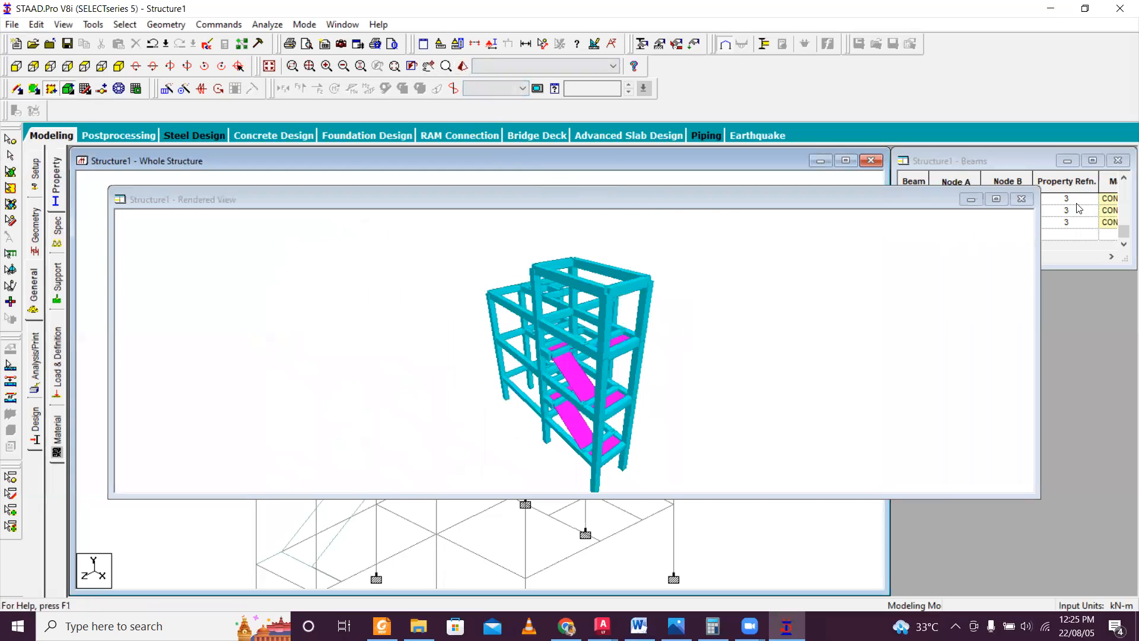
left_click(1022, 199)
Add a four-noded plate over the raised stair-tower roof using its corner nodes and check it in the 3D rendering.
left_click(36, 90)
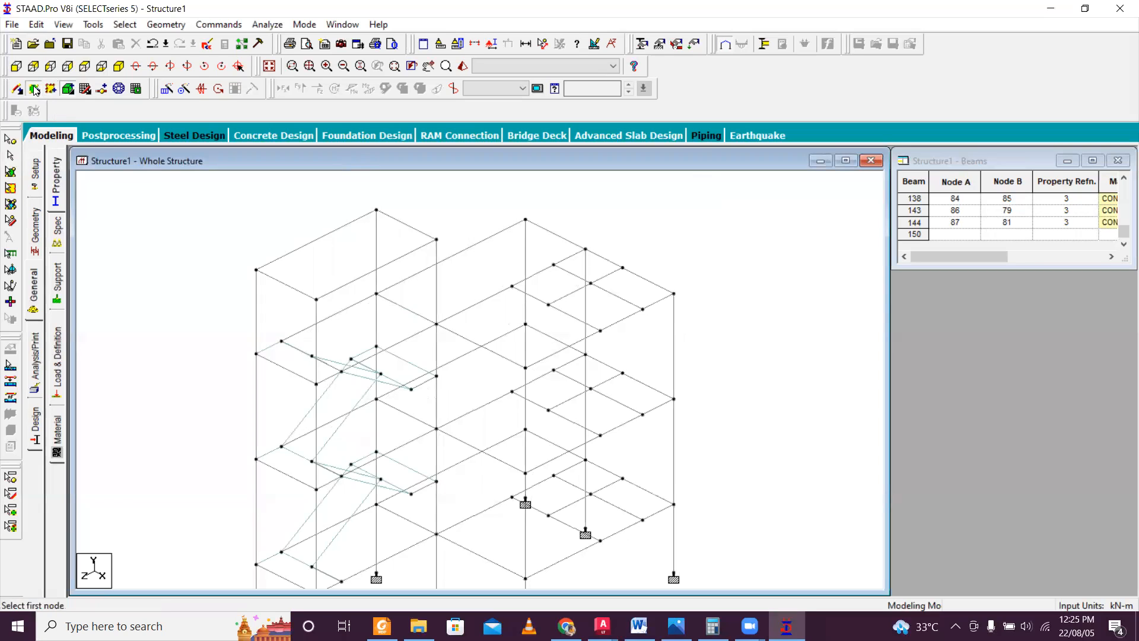
left_click(256, 270)
left_click(376, 211)
left_click(437, 239)
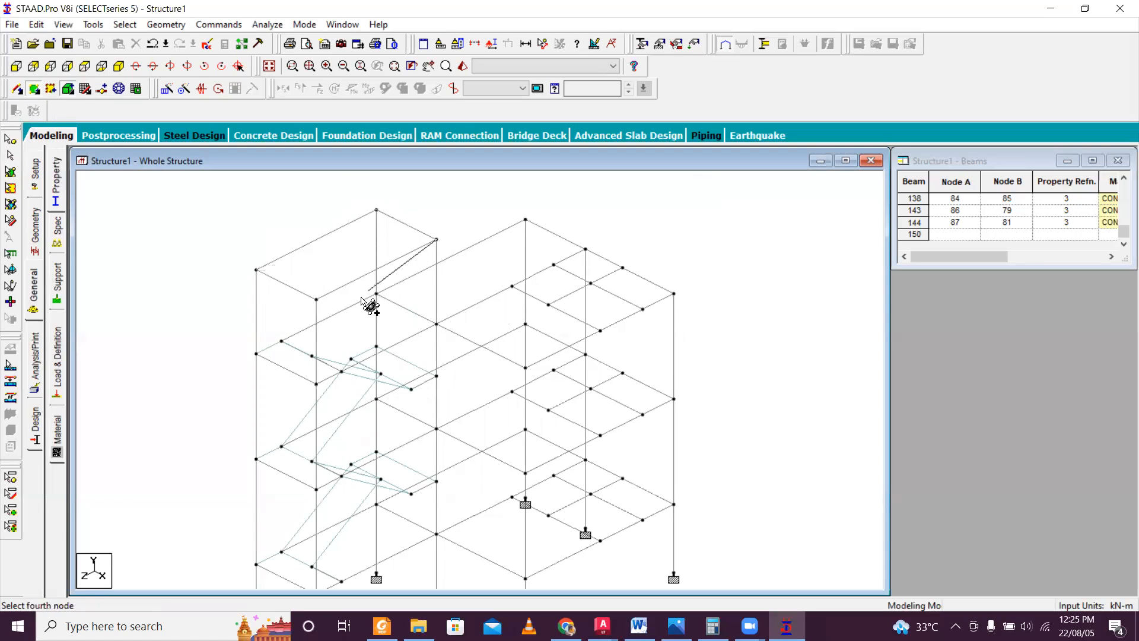
left_click(318, 300)
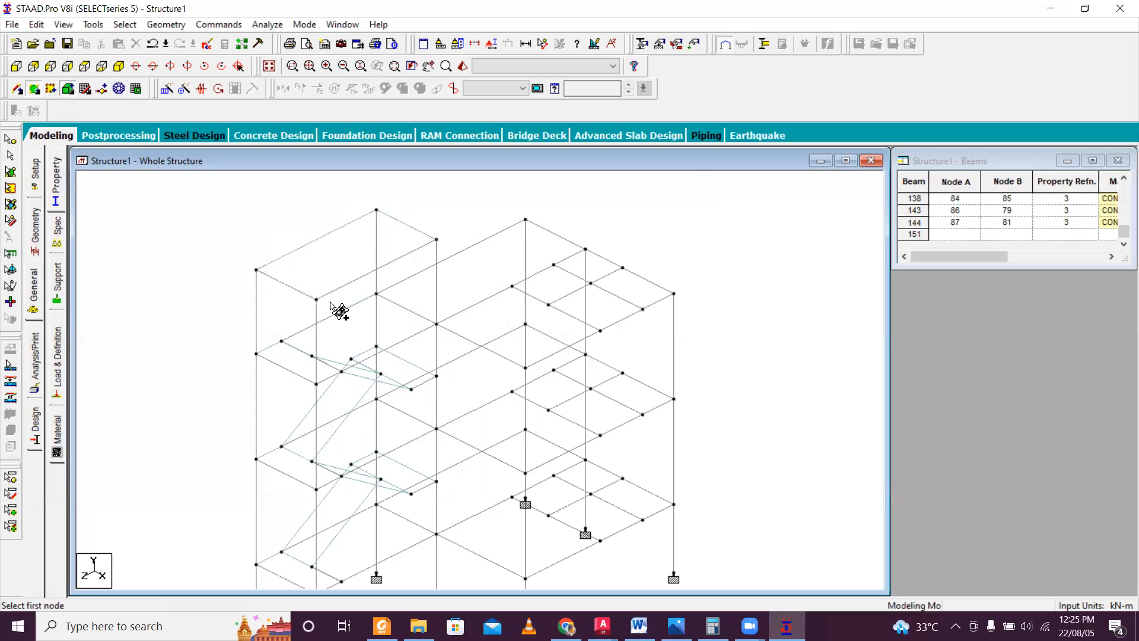
left_click(461, 67)
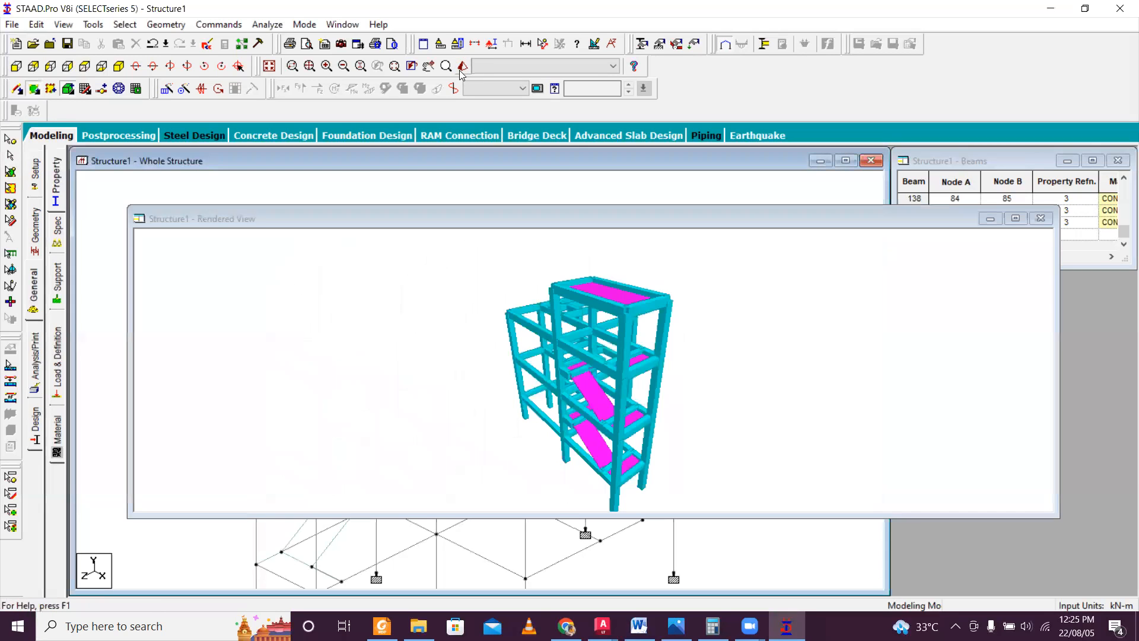
left_click(1040, 218)
Add a four-noded plate over the long rear bay of the main roof and check it in the 3D rendering.
scroll(528, 315, "up", 2)
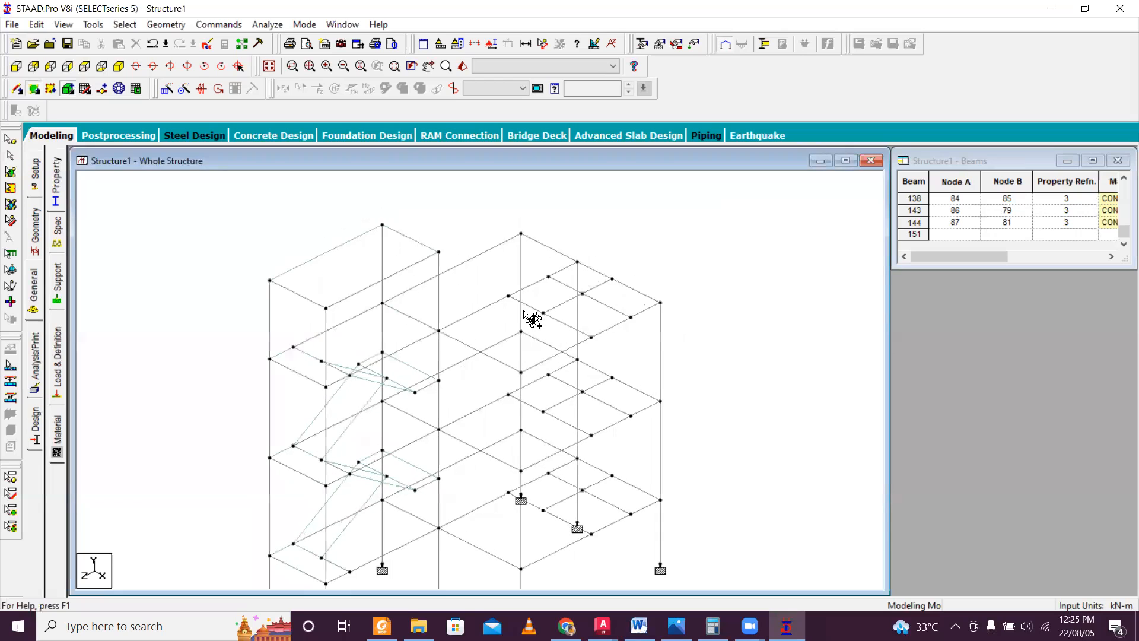
left_click(373, 289)
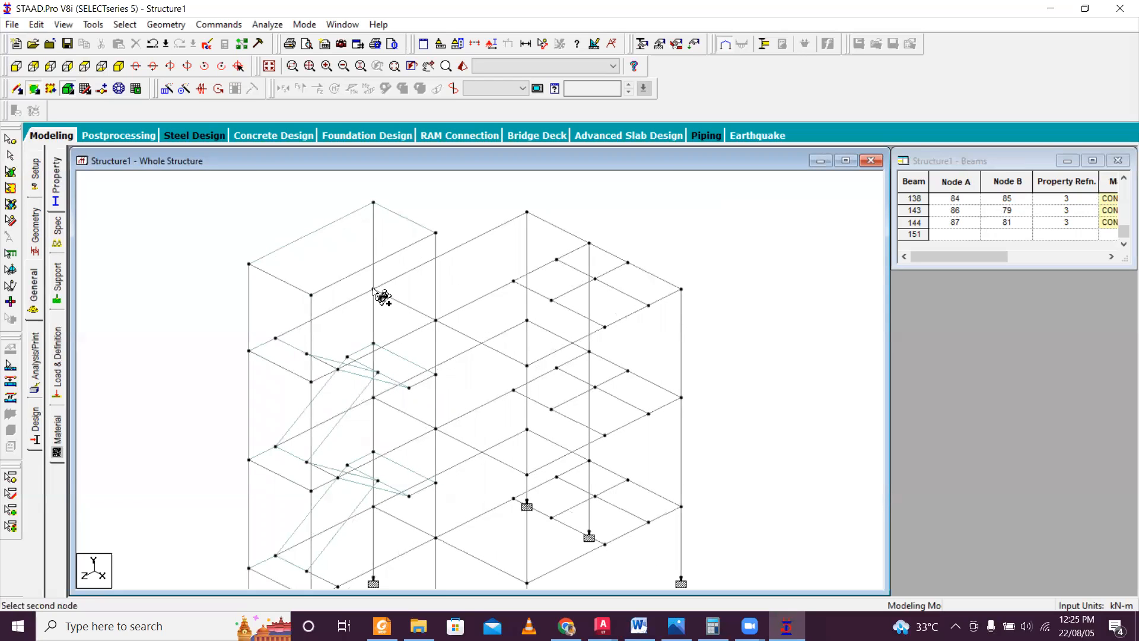
left_click(527, 211)
left_click(589, 243)
left_click(436, 321)
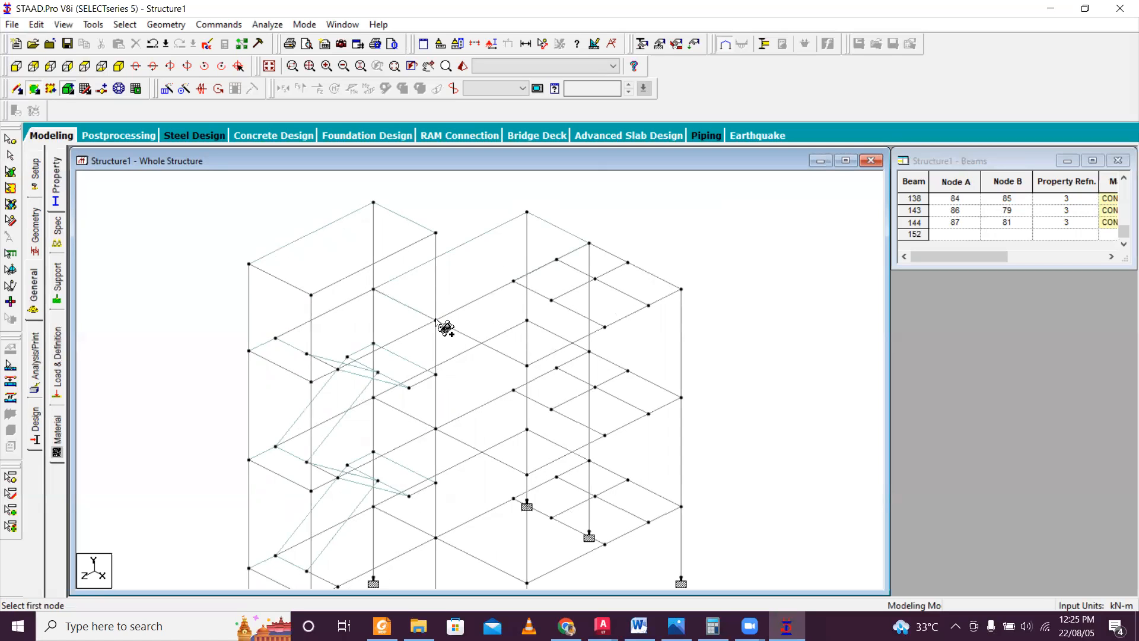
left_click(462, 66)
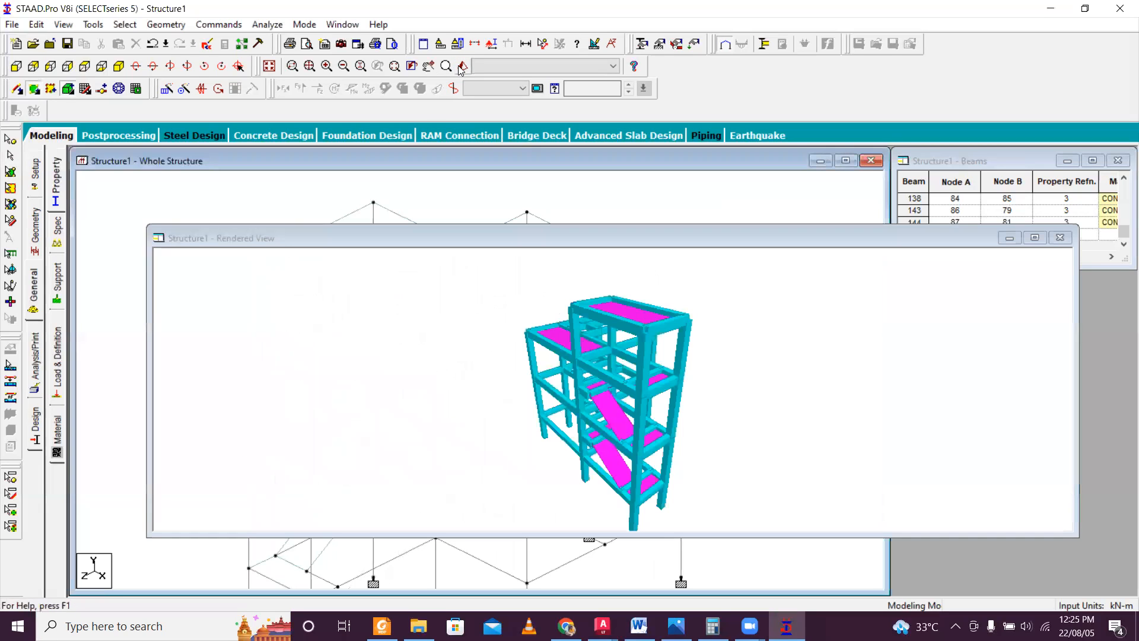
left_click(1060, 237)
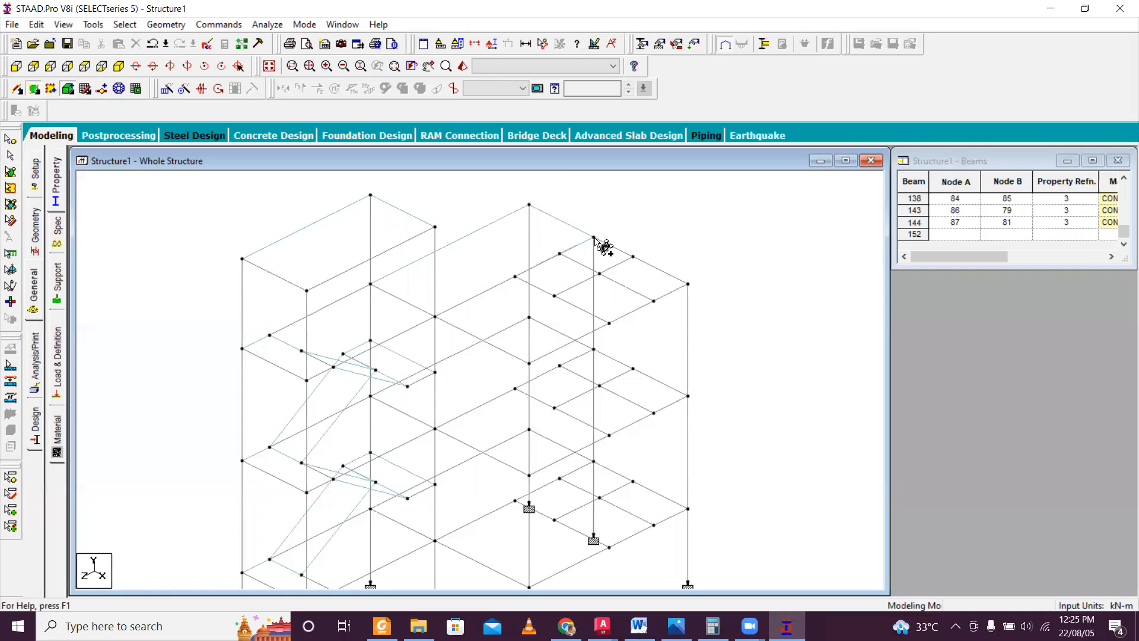
Add a four-noded plate over the large front bay of the main roof, between the tower and the small bays.
scroll(599, 240, "up", 1)
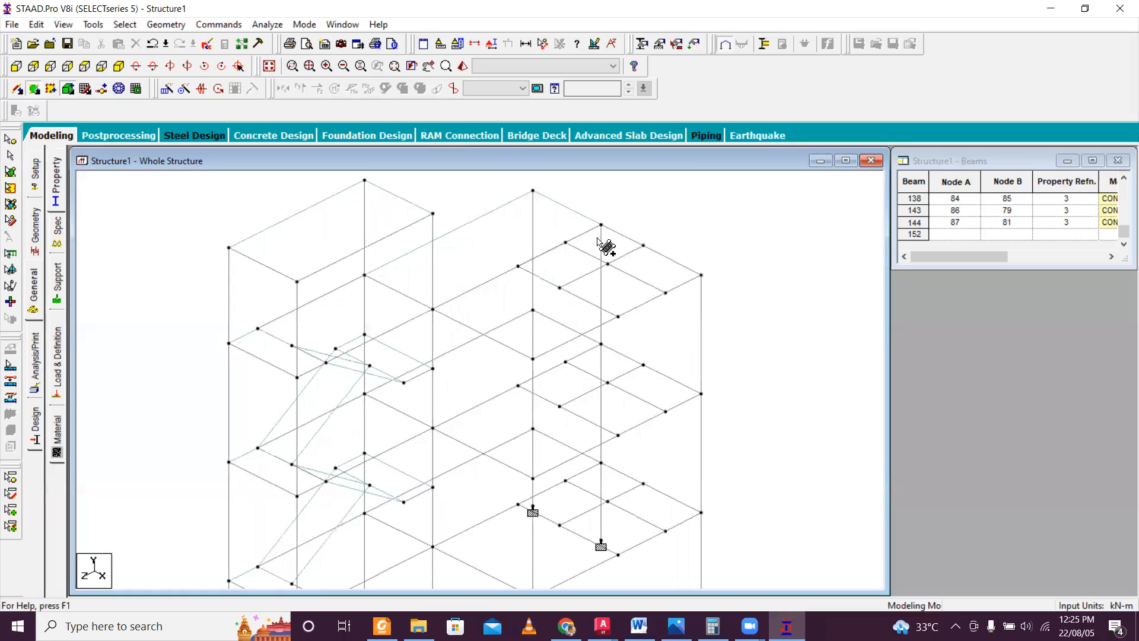
left_click(432, 309)
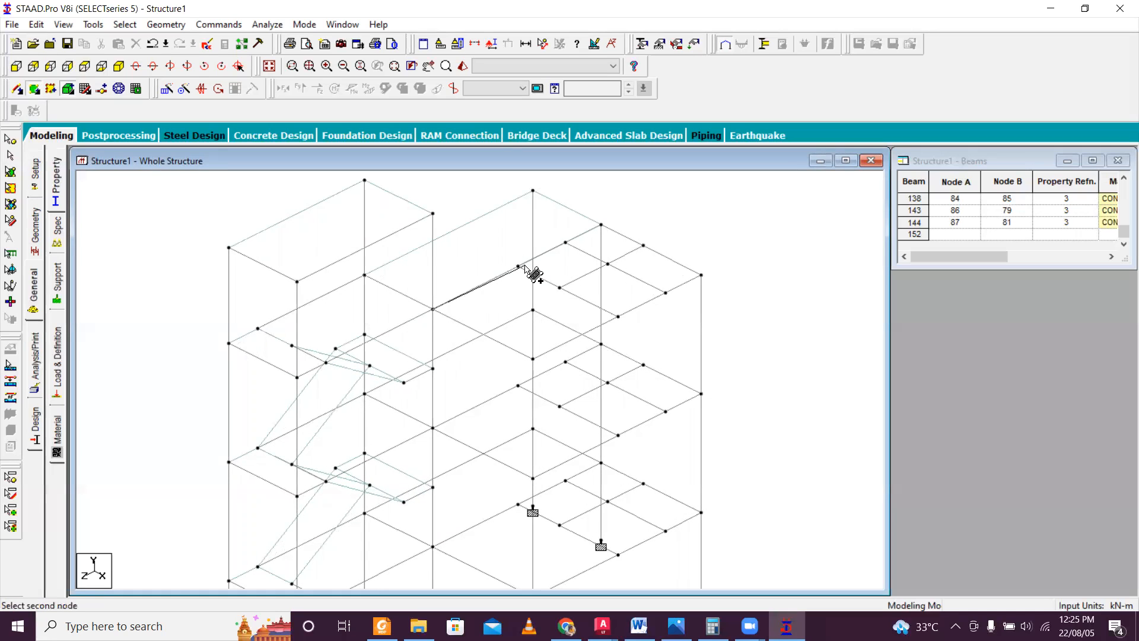
left_click(518, 266)
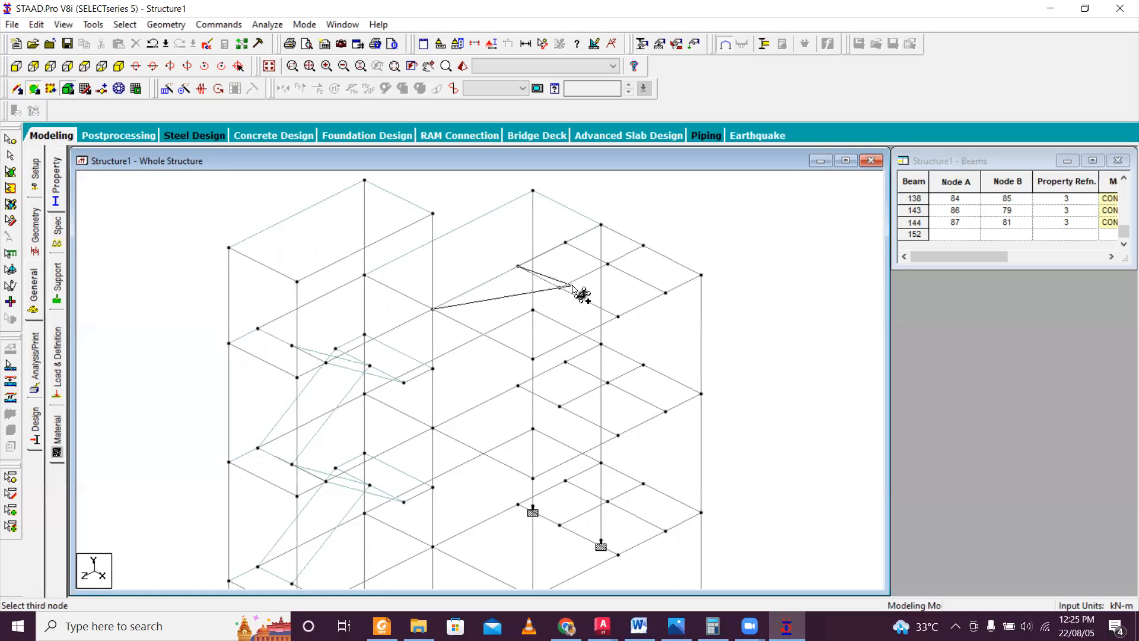
left_click(618, 317)
left_click(533, 358)
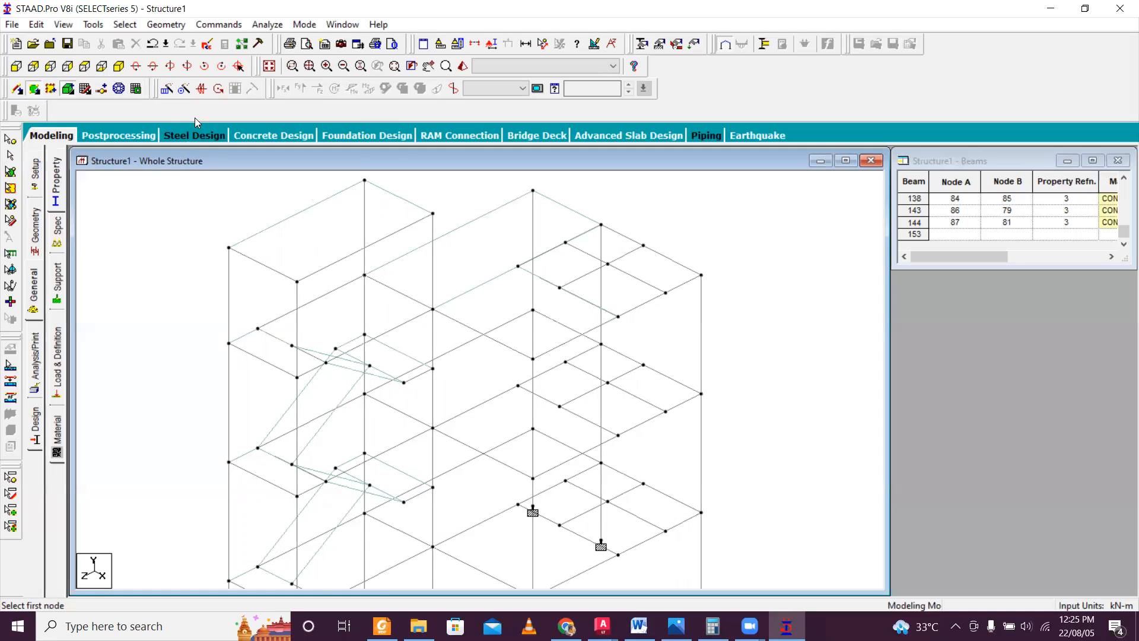
Inspect the roof plates from above in the 3D rendering, then close the rendered view.
left_click(462, 66)
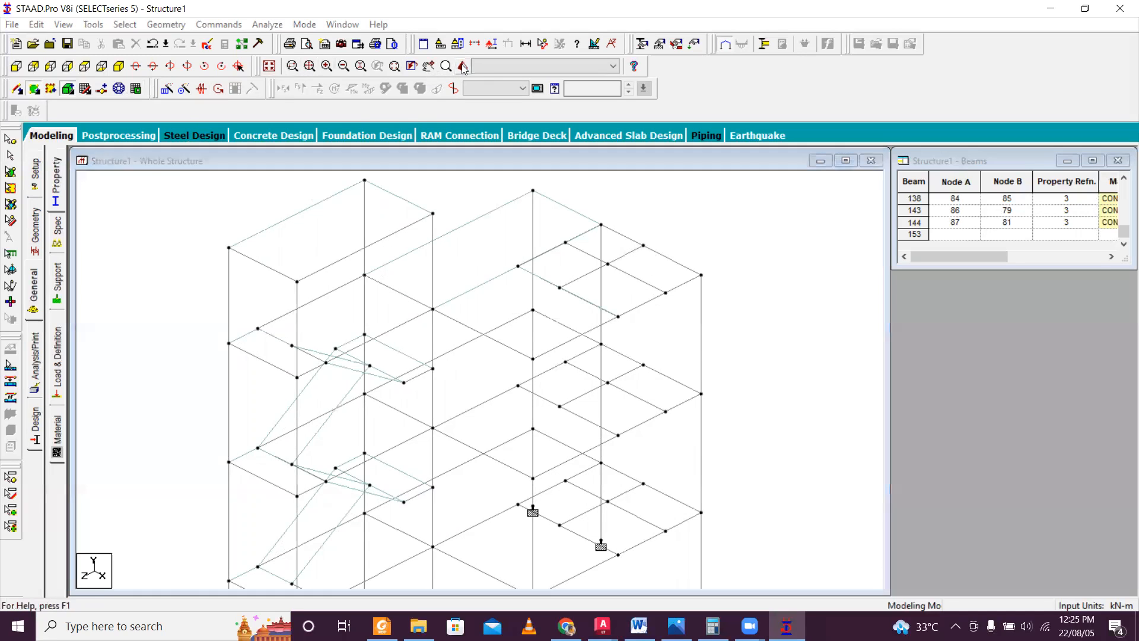
right_click(696, 389)
left_click(646, 401)
left_click_drag(709, 406, 878, 445)
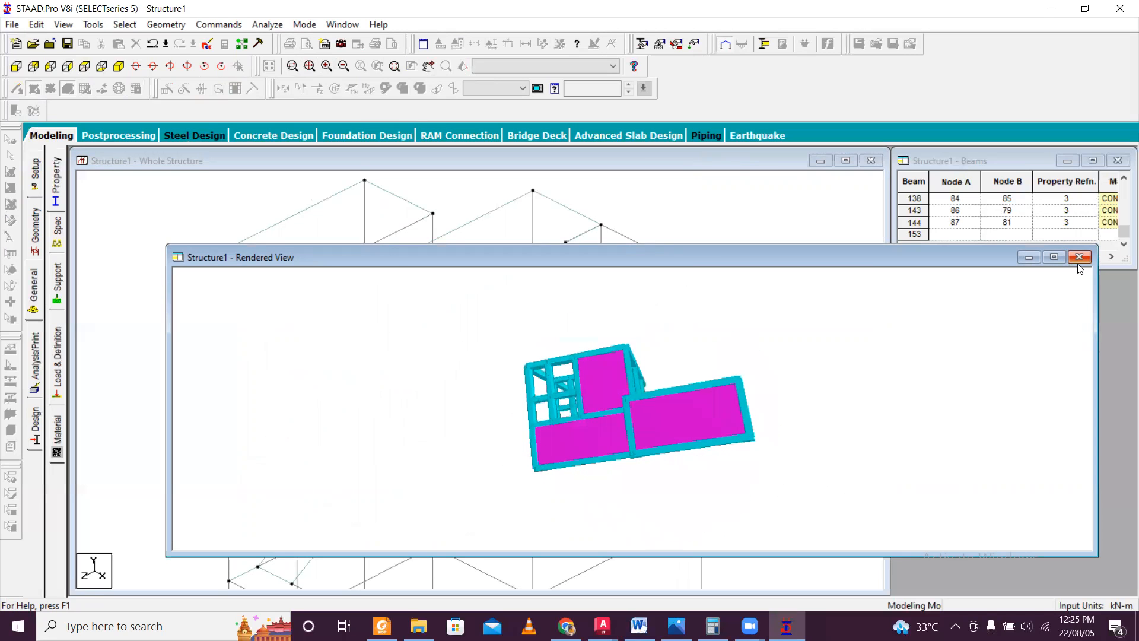
left_click(1079, 256)
Add four-noded plates over the two small main-roof bays adjoining the long rear roof bay.
left_click(519, 266)
left_click(565, 242)
left_click(608, 264)
left_click(560, 288)
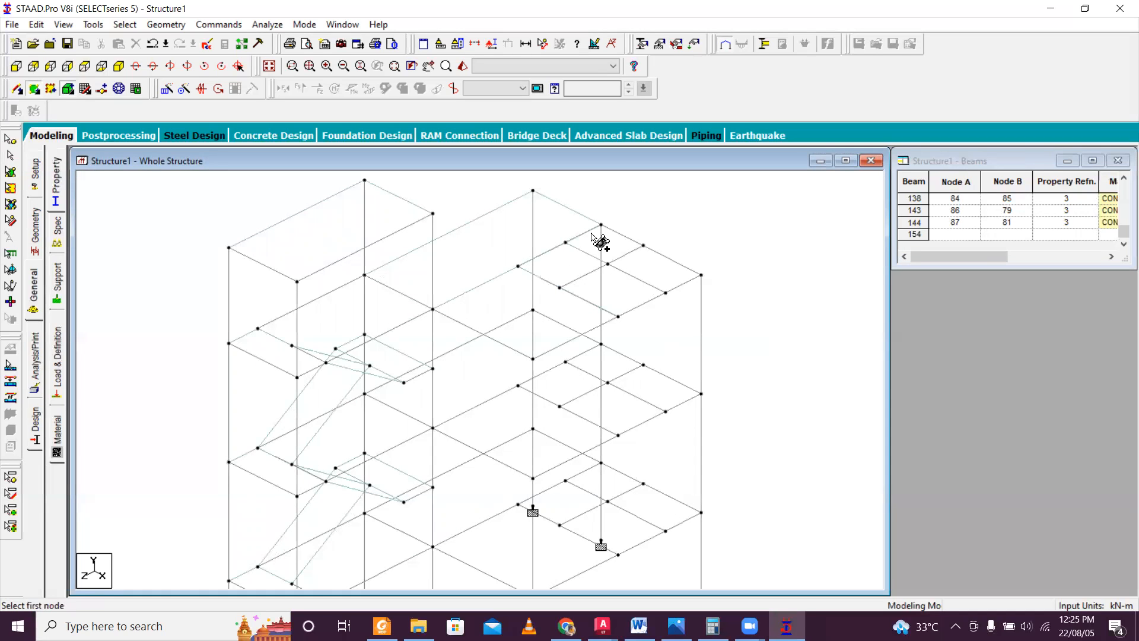
left_click(565, 242)
left_click(601, 224)
left_click(643, 245)
left_click(607, 264)
Add four-noded plates over the two remaining small bays along the outer edge of the main roof.
left_click(643, 245)
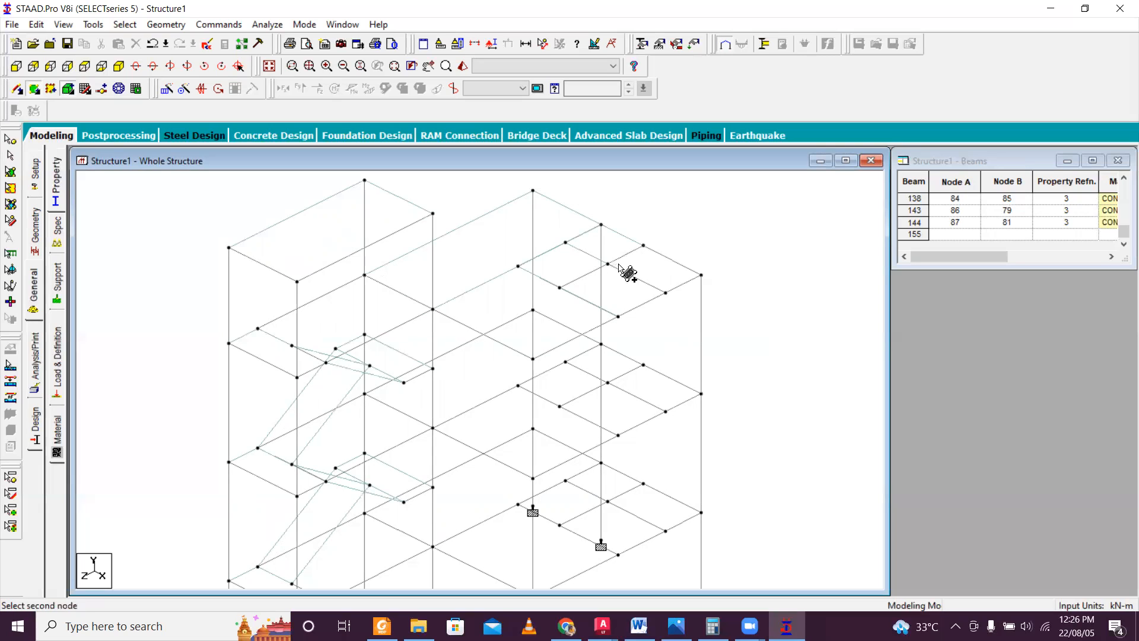
left_click(702, 275)
left_click(666, 293)
left_click(608, 263)
left_click(607, 263)
left_click(665, 293)
left_click(618, 316)
left_click(560, 287)
Check the small roof-bay plates in the 3D rendering.
left_click(462, 66)
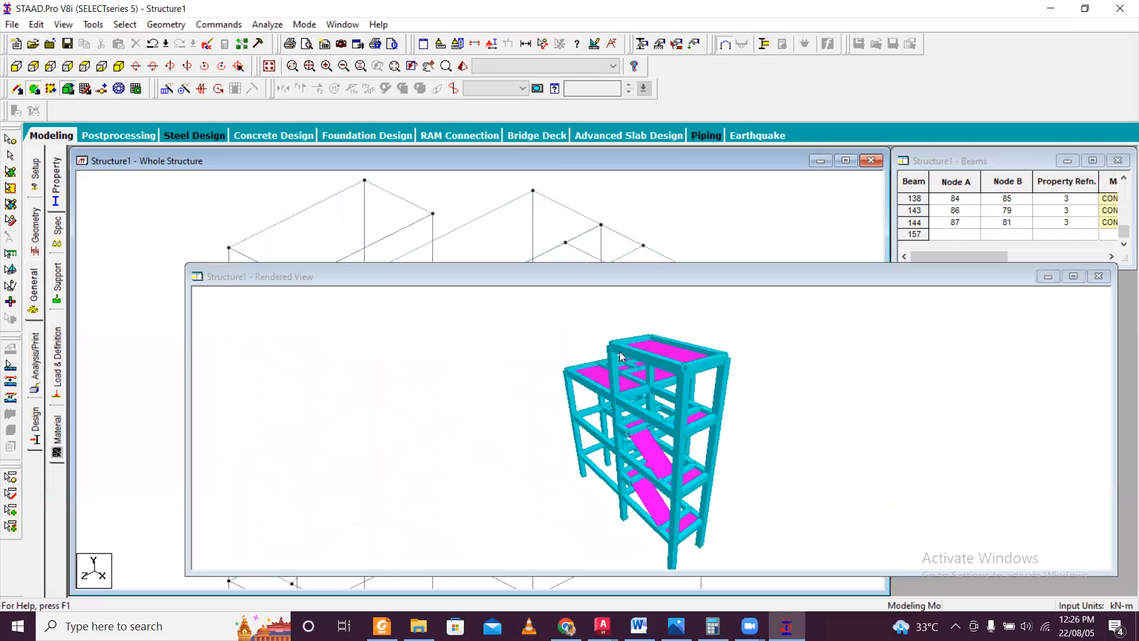
left_click_drag(811, 432, 712, 380)
left_click(1099, 277)
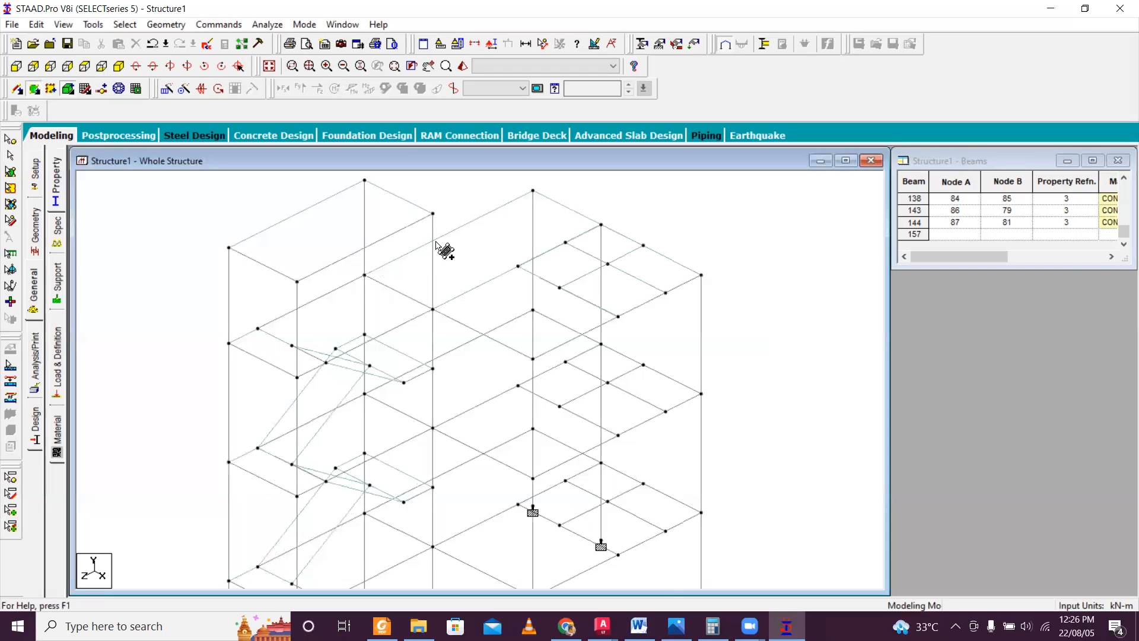
Show the structure in front elevation, save the modified model and leave plate creation.
scroll(436, 241, "down", 1)
left_click(13, 84)
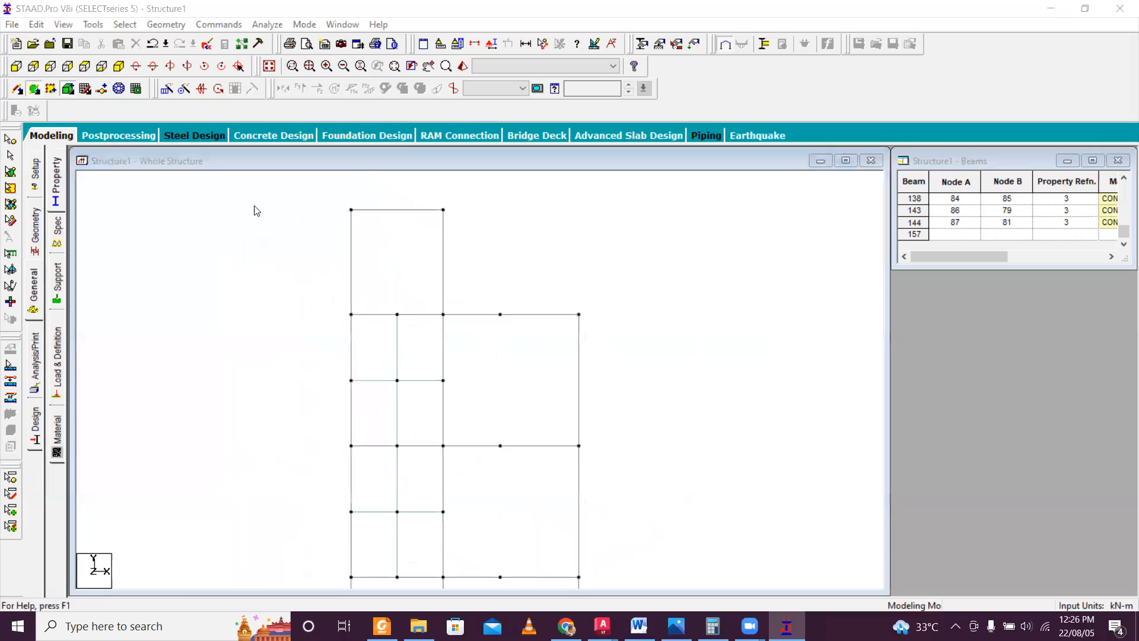
left_click(582, 341)
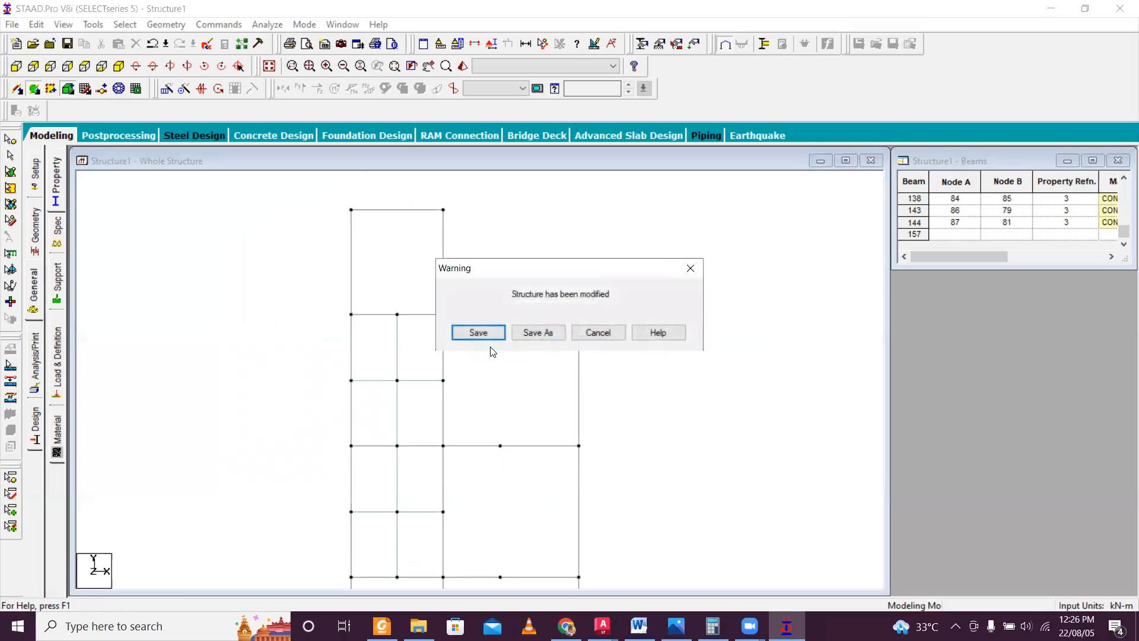
left_click(475, 331)
key("Escape")
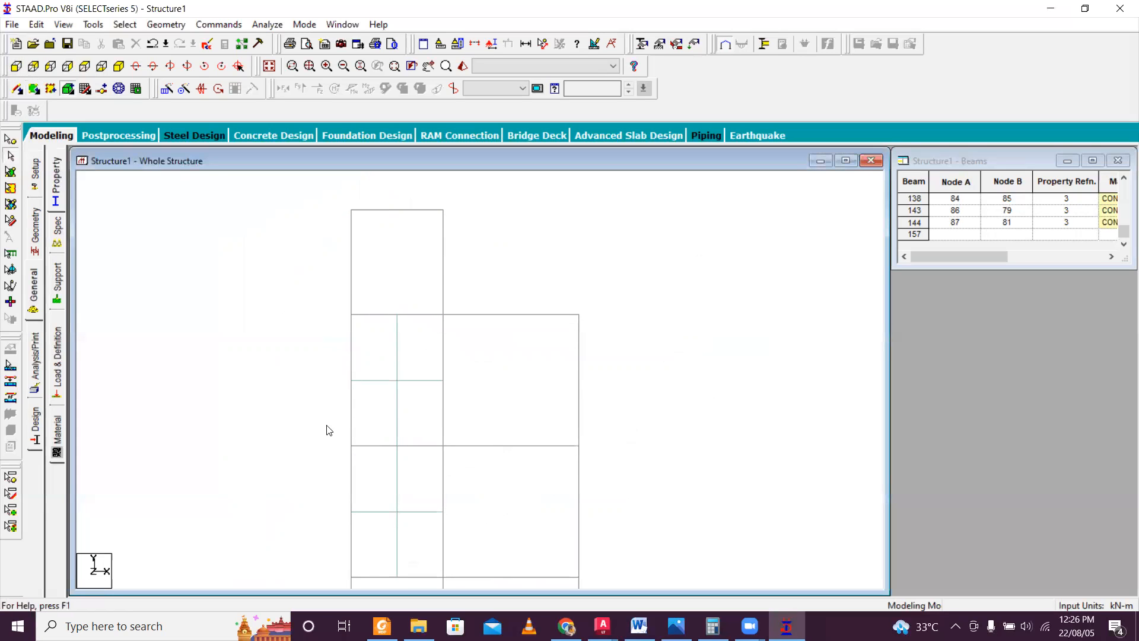
Isolate the floor members one storey below the main roof, show that floor in an oblique view and clear the selection.
left_click_drag(318, 424, 618, 473)
scroll(559, 353, "down", 2)
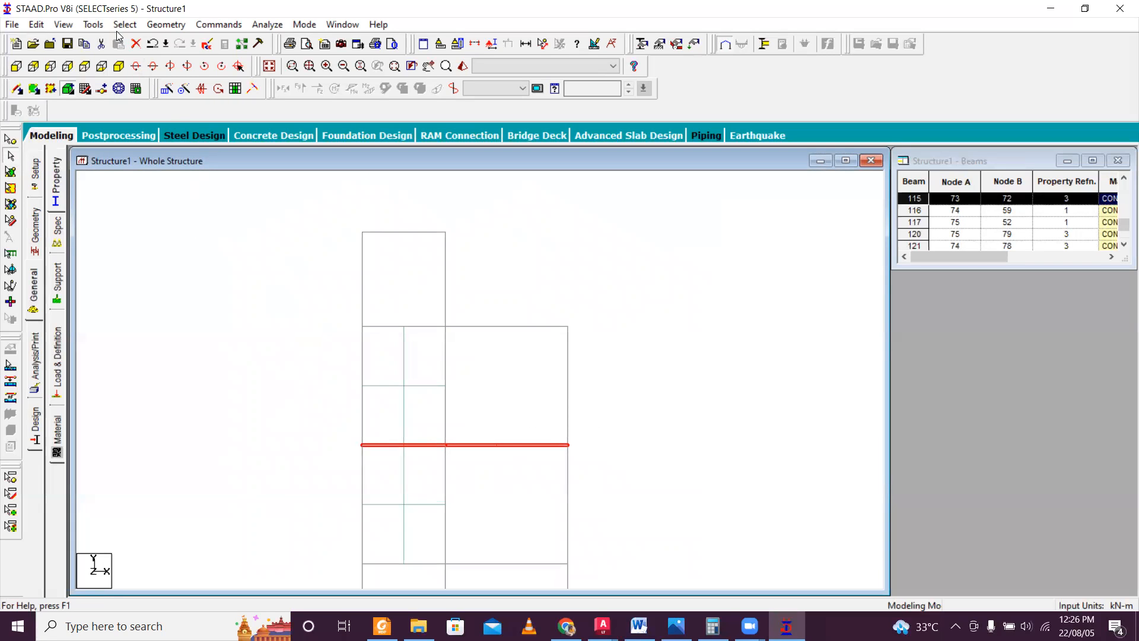
left_click(62, 24)
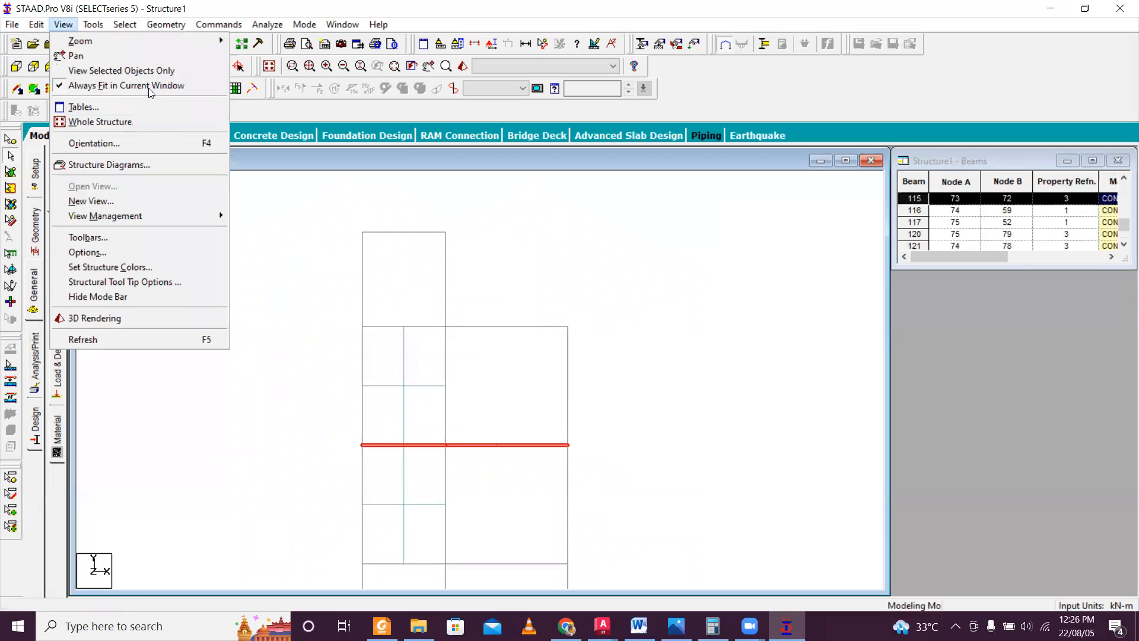
left_click(152, 73)
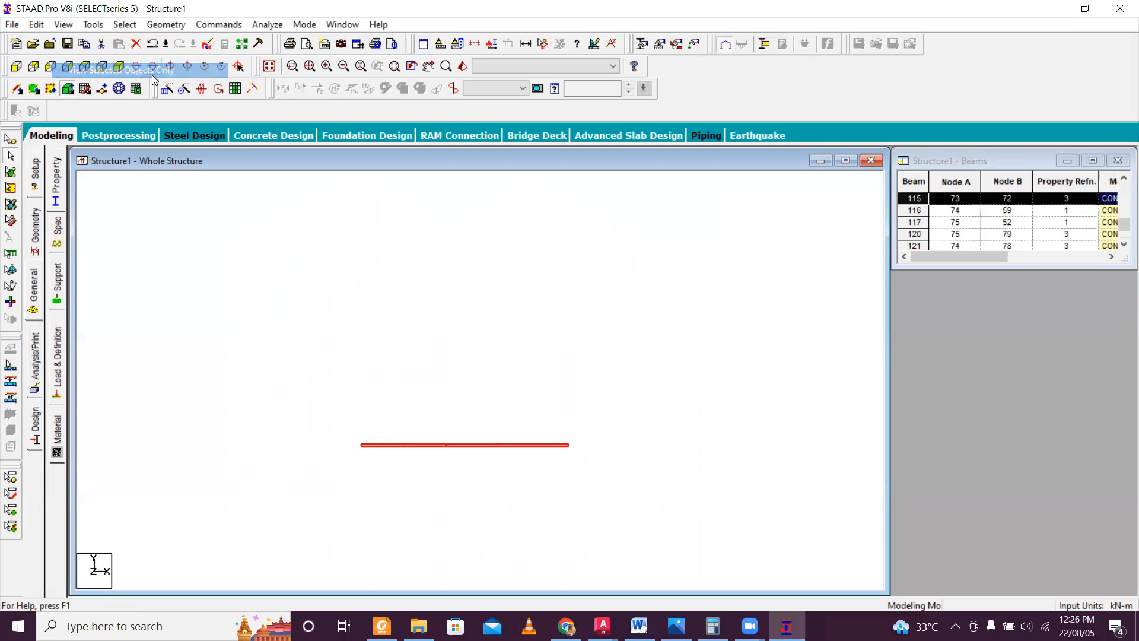
left_click(119, 88)
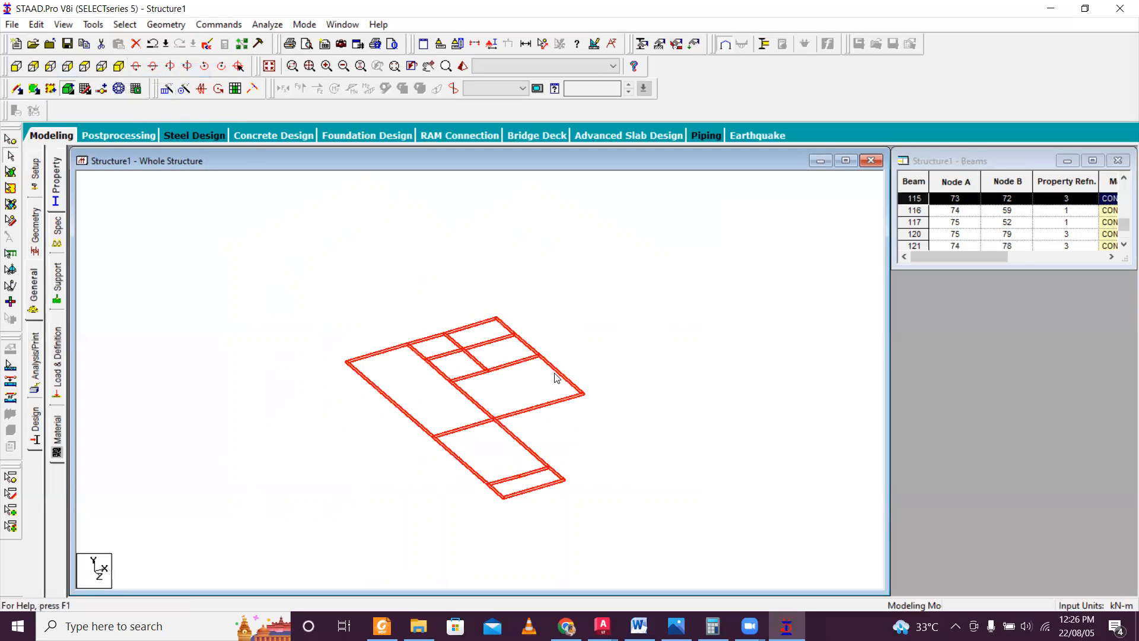
left_click(517, 416)
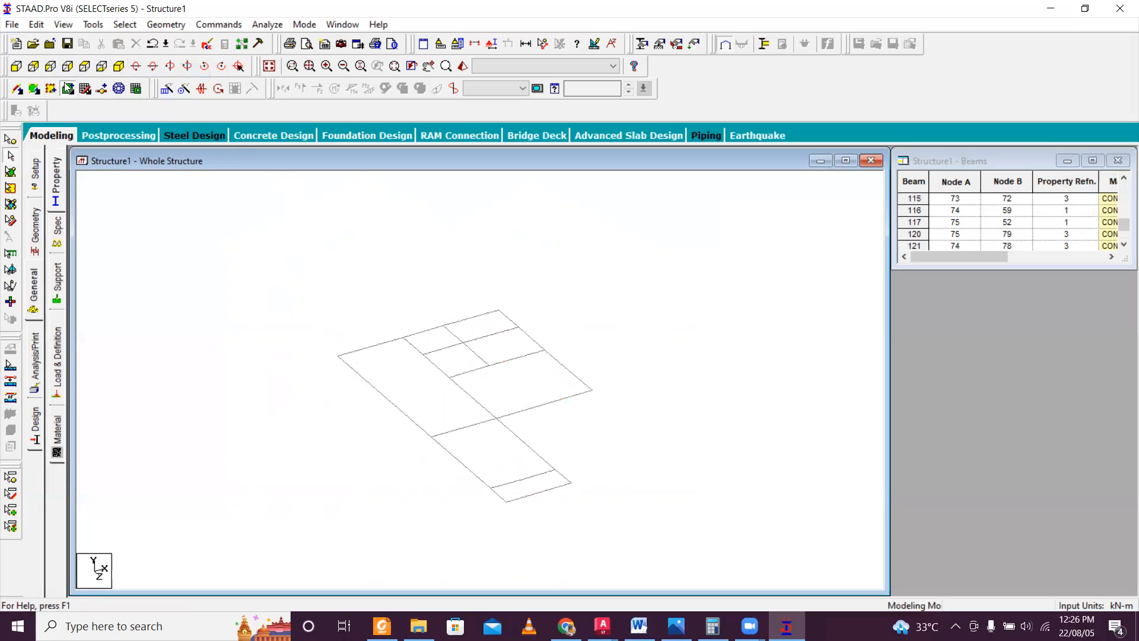
Add four-noded plates over the long outer bay of the isolated floor and the large bay beside it.
left_click(34, 89)
left_click(338, 356)
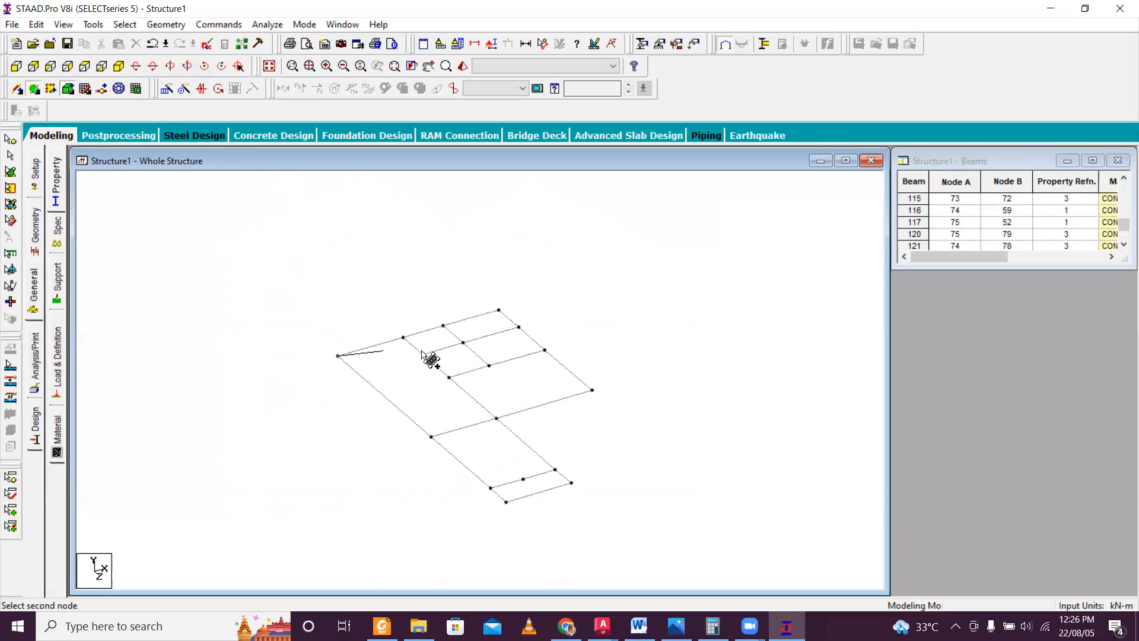
left_click(404, 337)
left_click(498, 419)
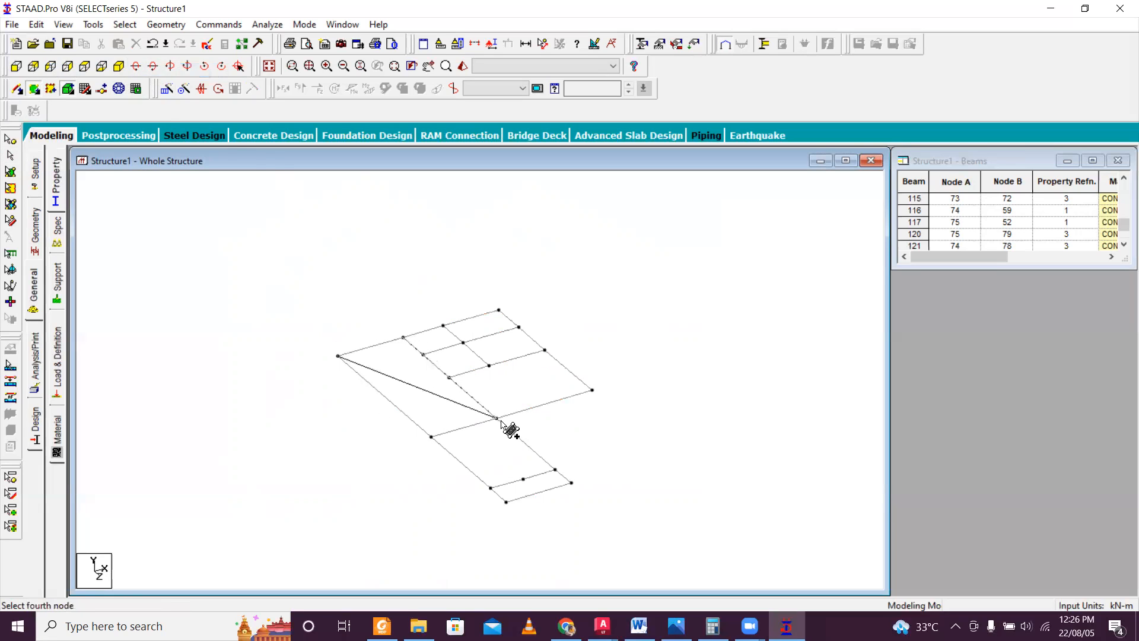
left_click(431, 437)
left_click(451, 376)
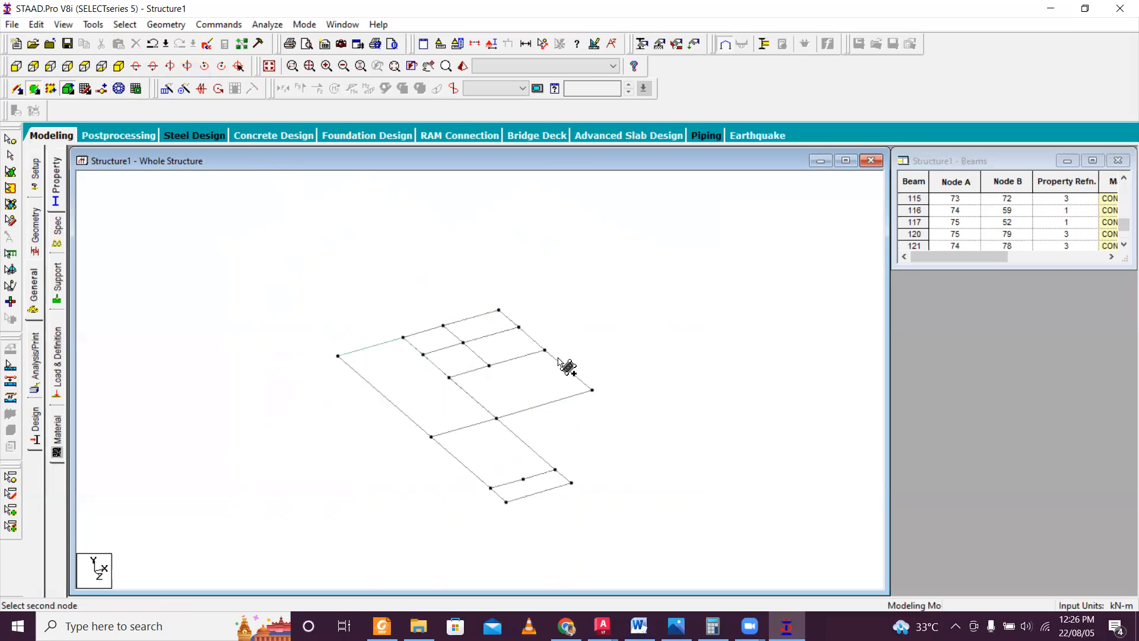
left_click(547, 352)
left_click(594, 391)
left_click(496, 419)
Add four-noded plates over the two small bays along the back edge of the isolated floor.
scroll(497, 418, "up", 1)
left_click(386, 308)
left_click(437, 292)
left_click(463, 314)
left_click(410, 330)
left_click(436, 292)
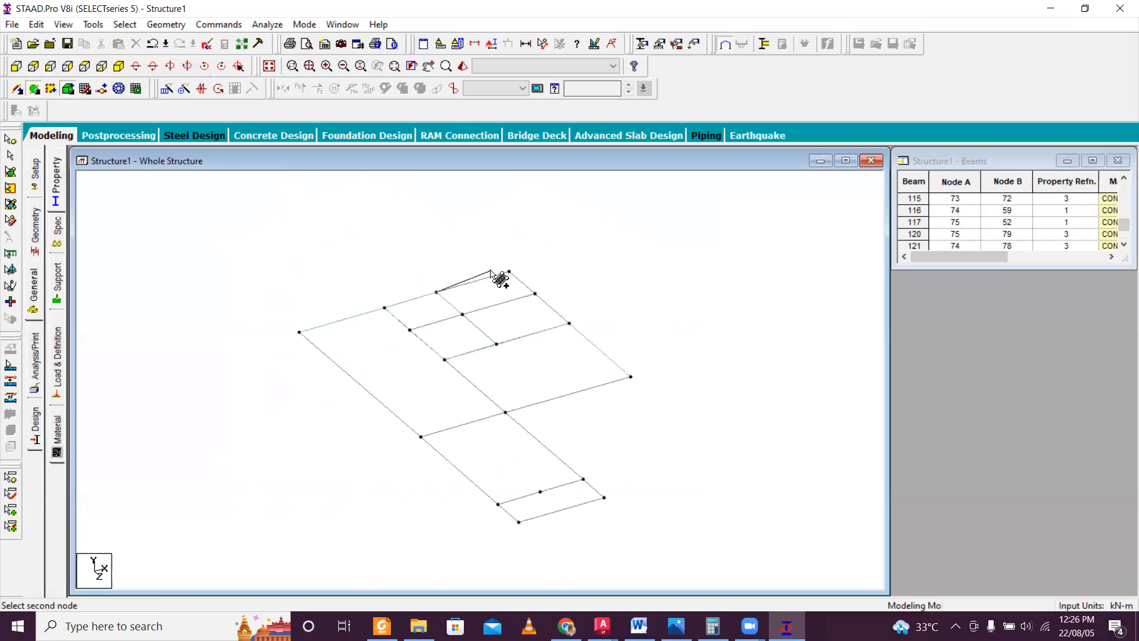
left_click(509, 271)
left_click(535, 293)
left_click(463, 315)
Add a four-noded plate over the small inner bay between the rear edge bay and the large bay, on the outer side.
left_click(463, 315)
left_click(535, 293)
left_click(569, 324)
left_click(496, 343)
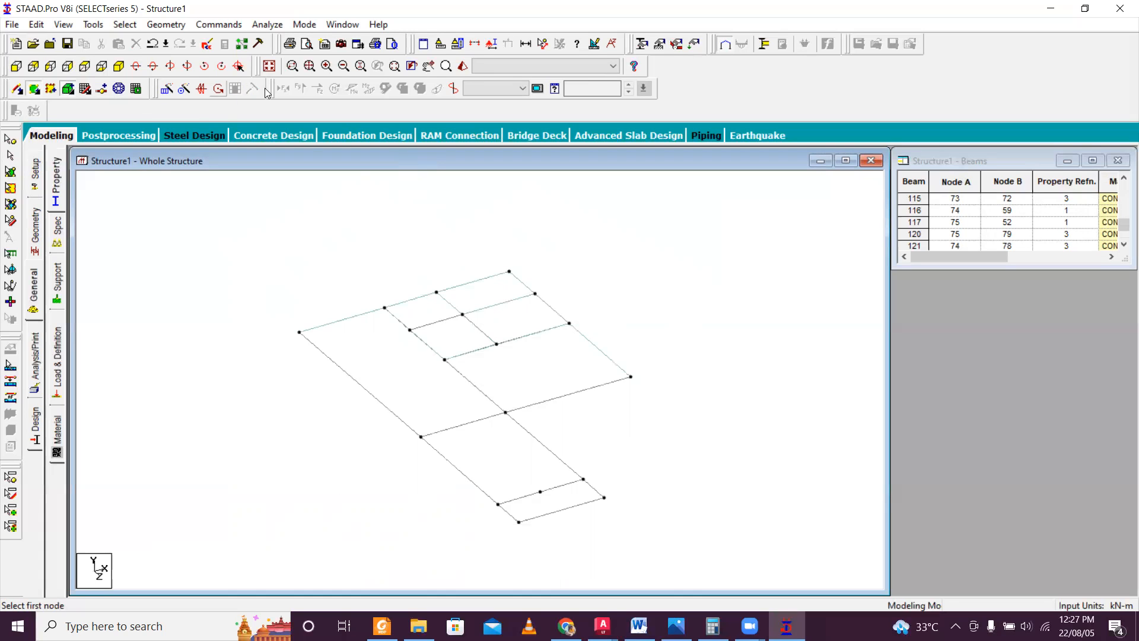
Check the new floor plates in the 3D rendering from several angles for bays still without a slab.
left_click(463, 66)
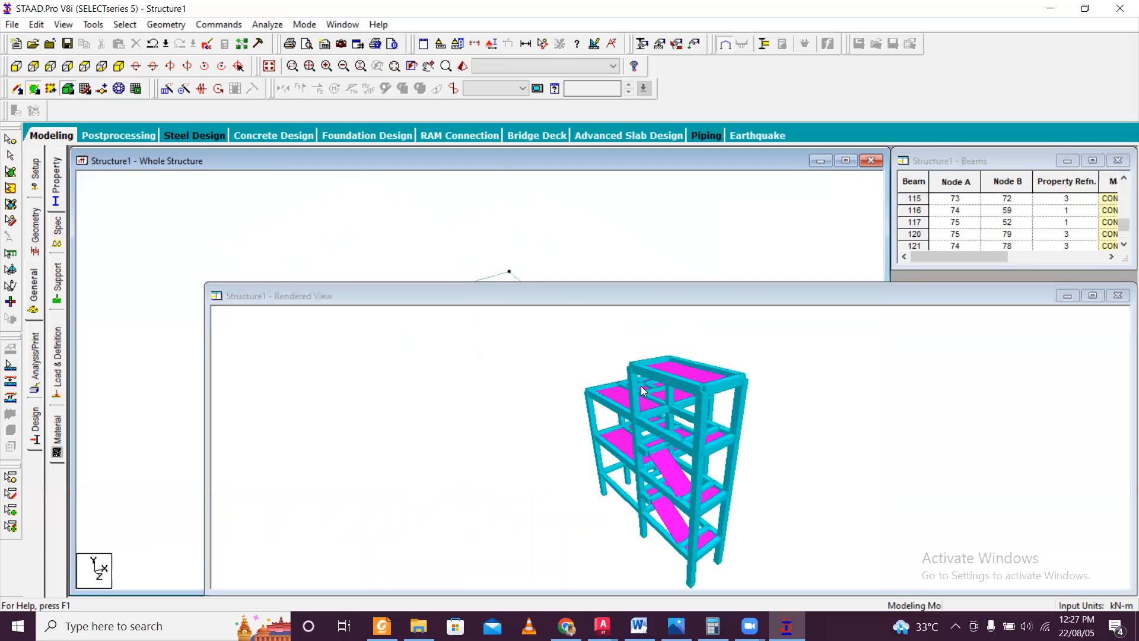
left_click_drag(652, 388, 866, 504)
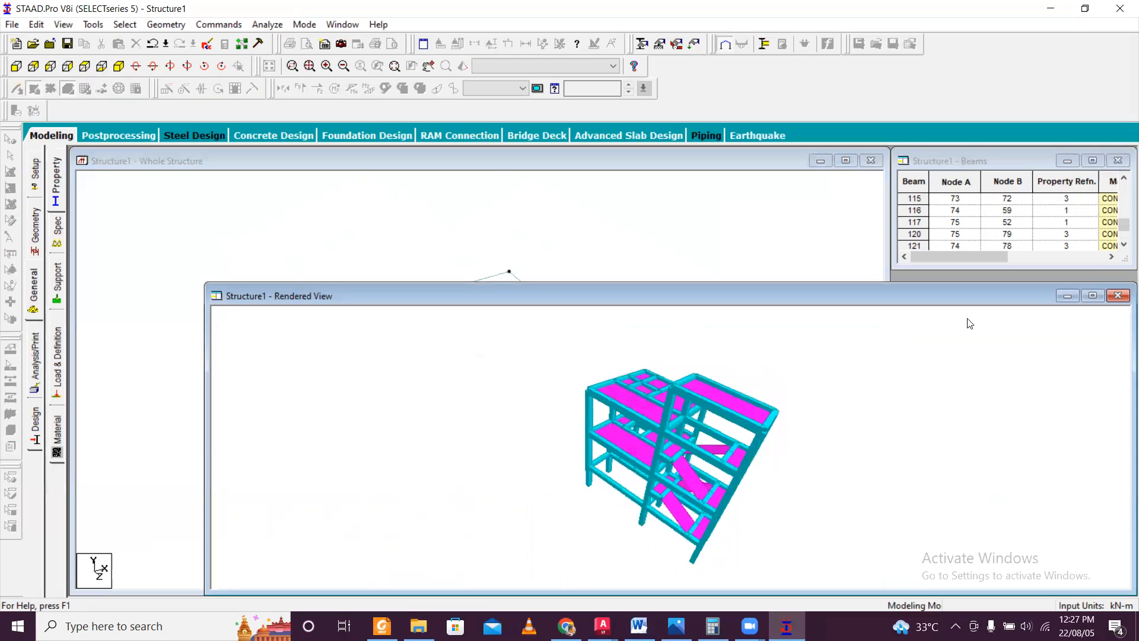
left_click(1118, 295)
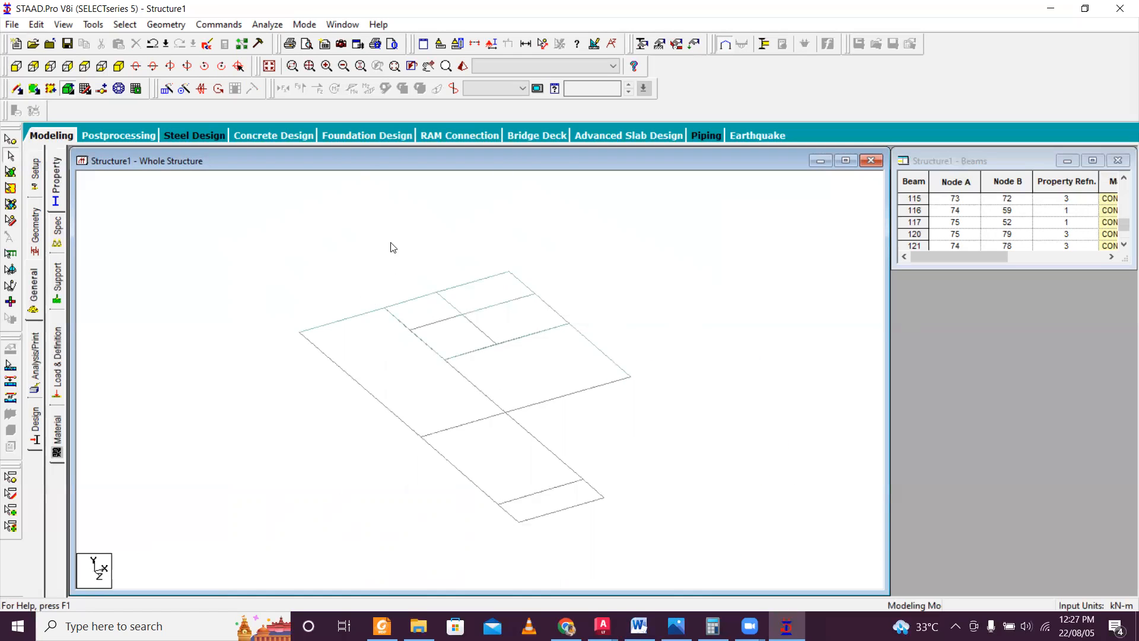
left_click(429, 66)
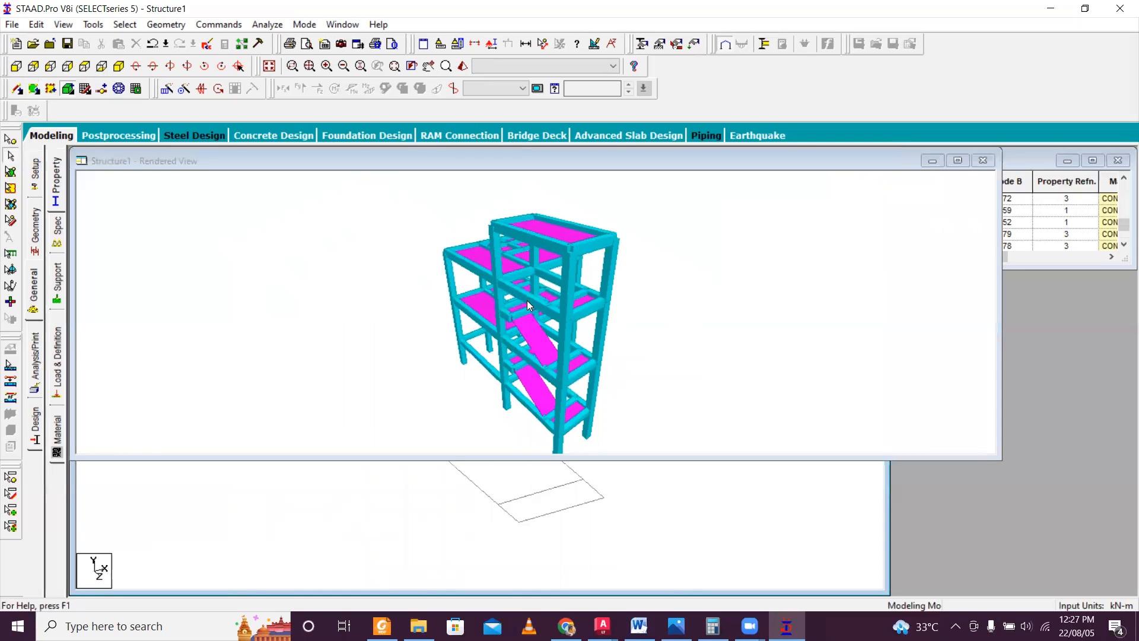
left_click_drag(464, 331, 859, 206)
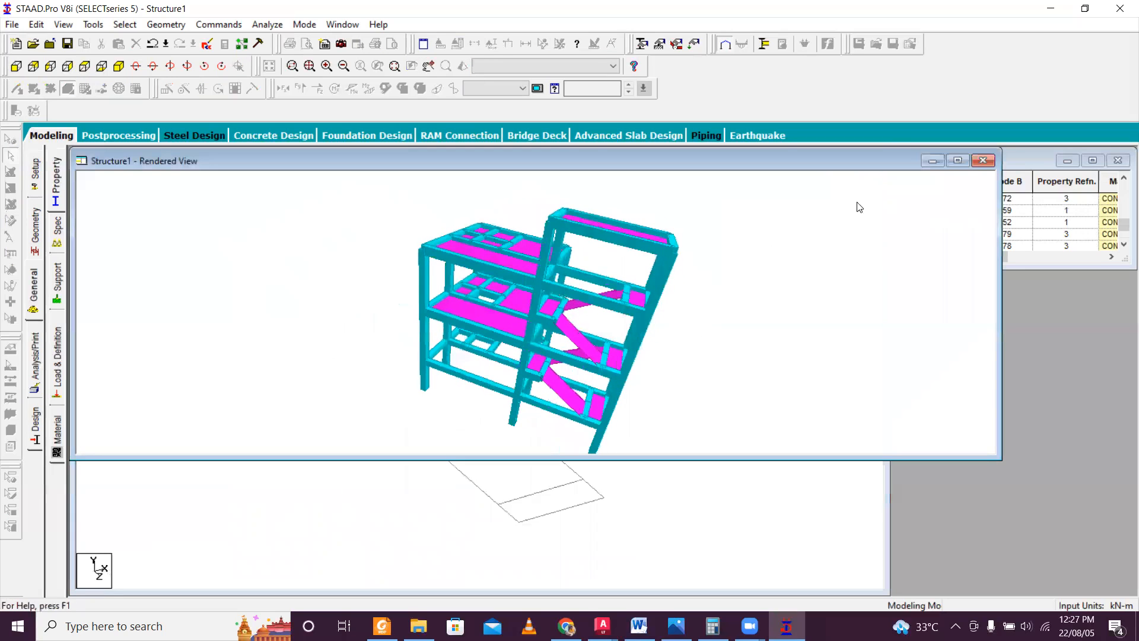
left_click(982, 161)
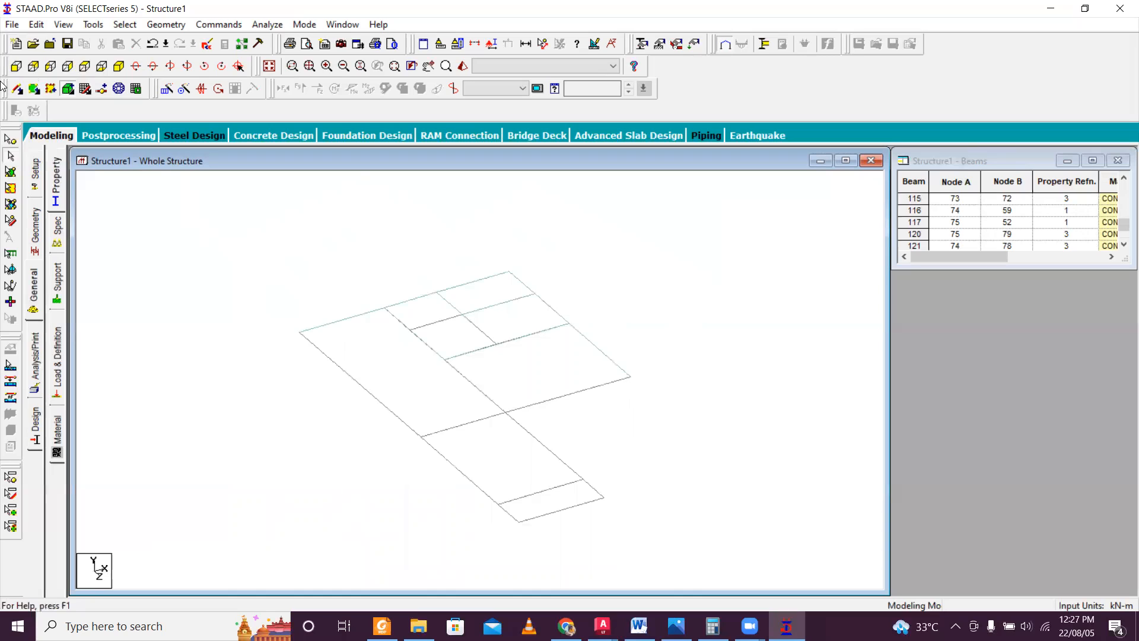
Add a four-noded plate over the remaining small inner bay next to the long outer bay.
left_click(34, 88)
left_click(409, 330)
left_click(496, 343)
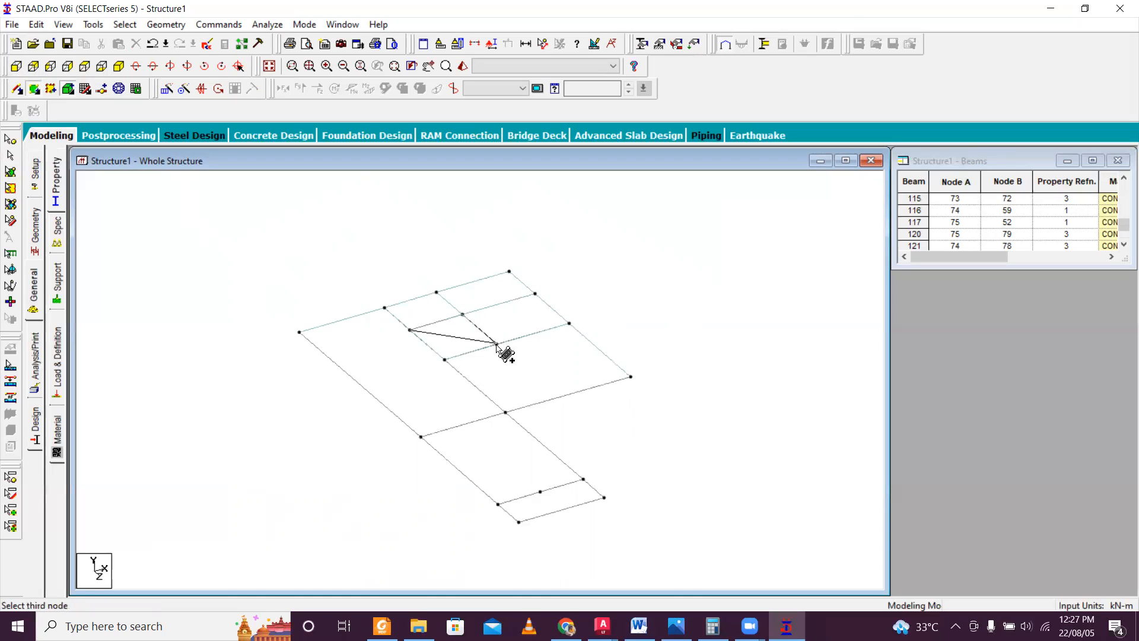
left_click(496, 343)
left_click(444, 359)
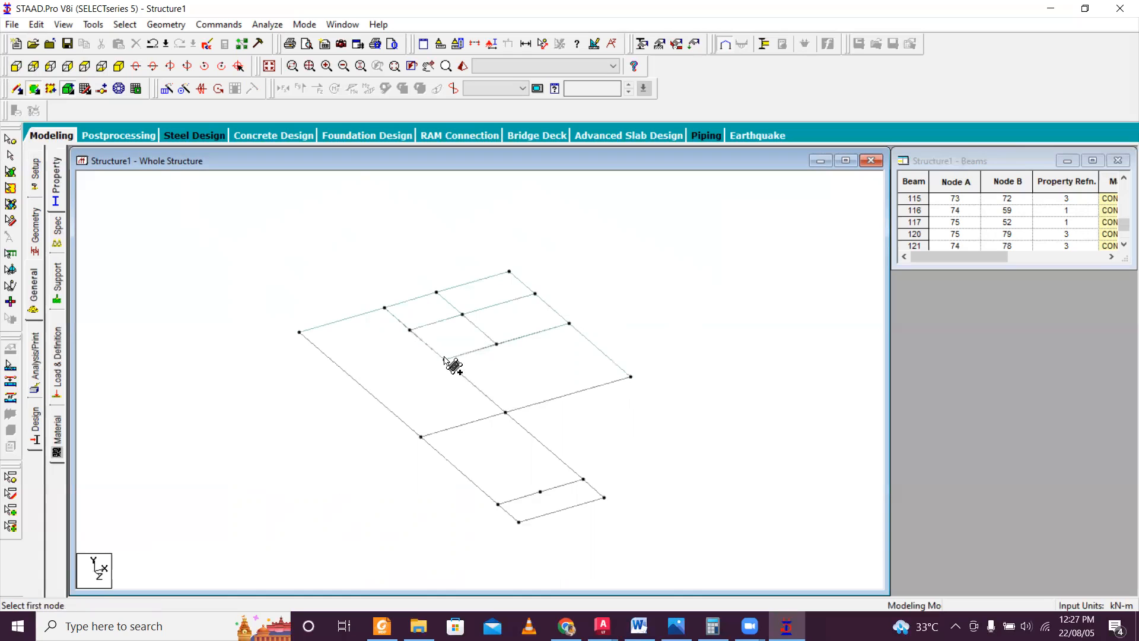
Inspect the floor, roof and stair plates in the 3D rendering from different angles.
left_click(463, 66)
left_click_drag(503, 314, 511, 402)
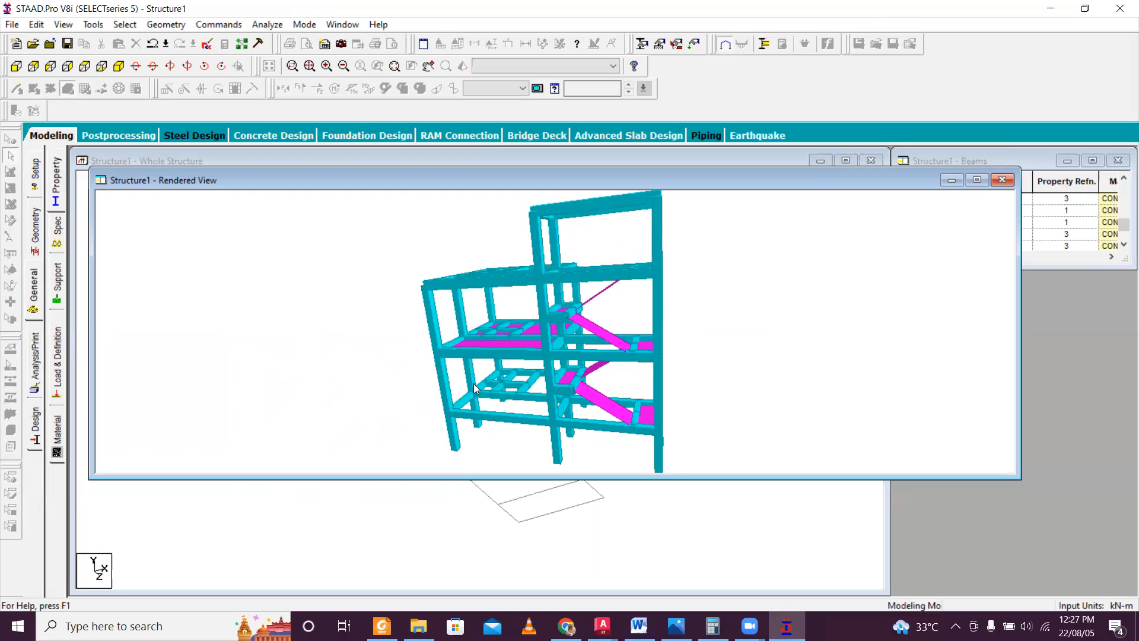
left_click_drag(552, 392, 514, 433)
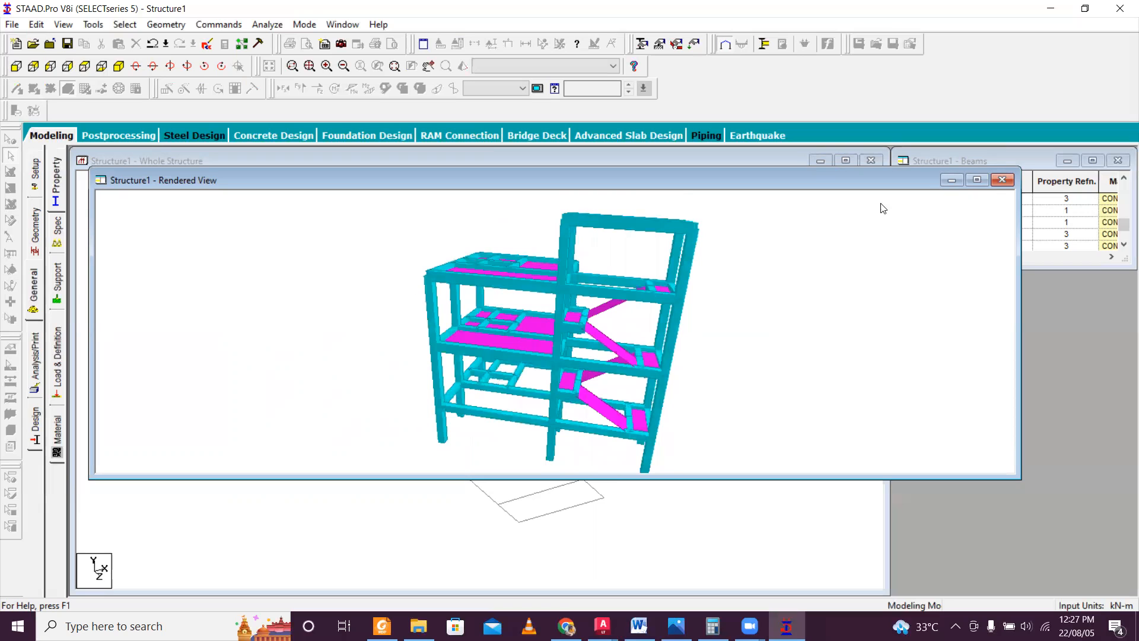
left_click(1002, 180)
Display the whole structure again and clear the beam selection.
scroll(254, 299, "down", 5)
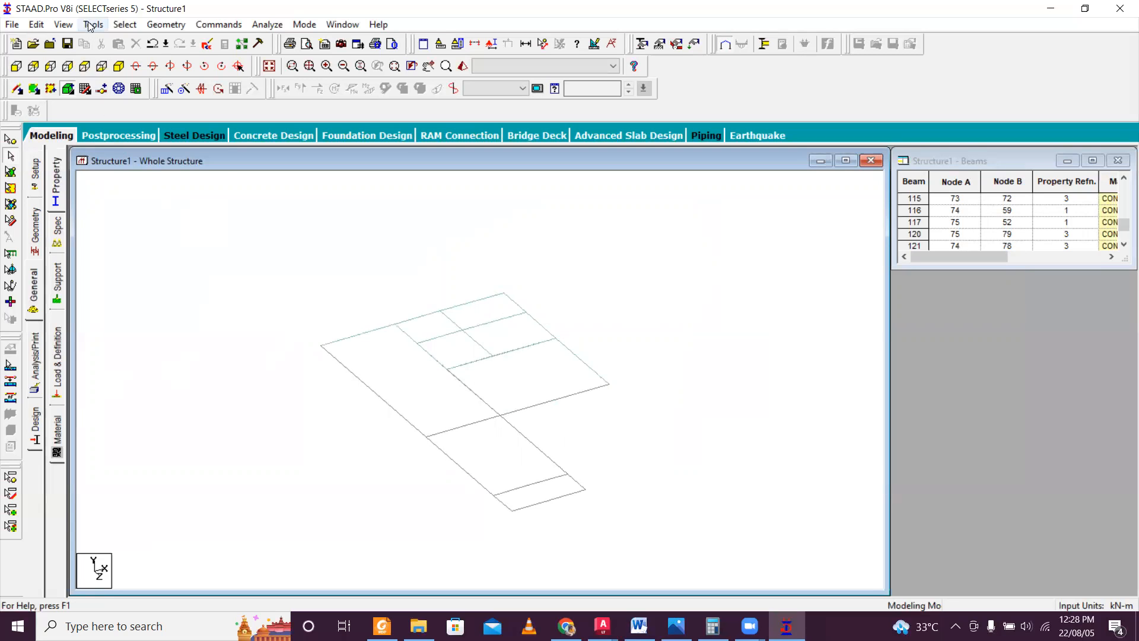
left_click(64, 25)
left_click(125, 122)
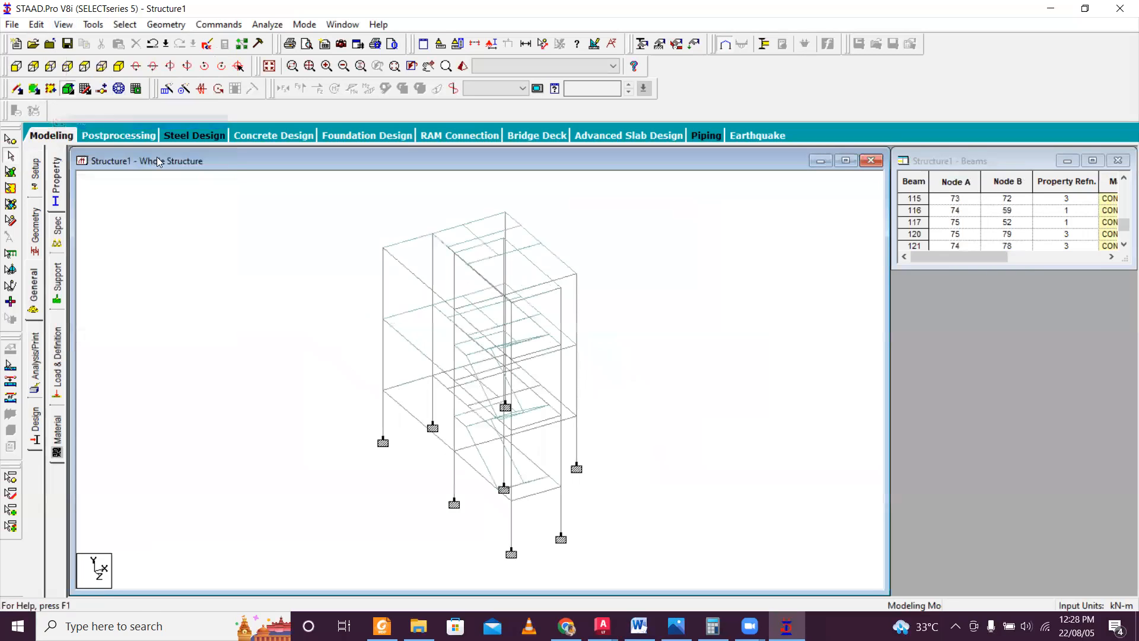
left_click(502, 340)
left_click(652, 372)
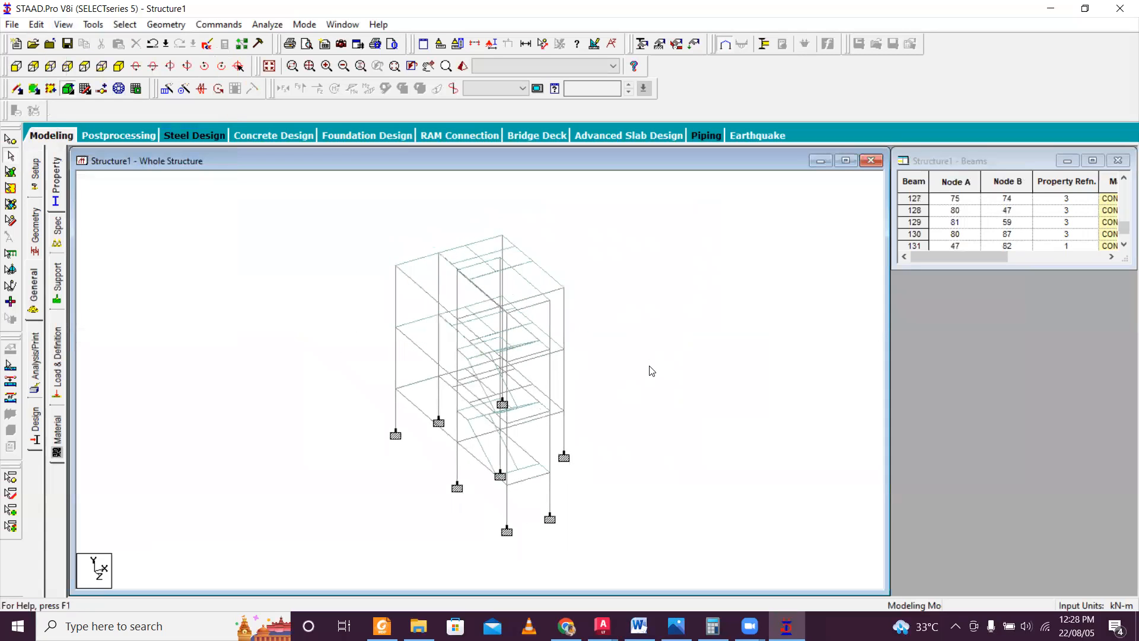
scroll(662, 375, "down", 3)
scroll(659, 379, "up", 3)
scroll(655, 380, "down", 3)
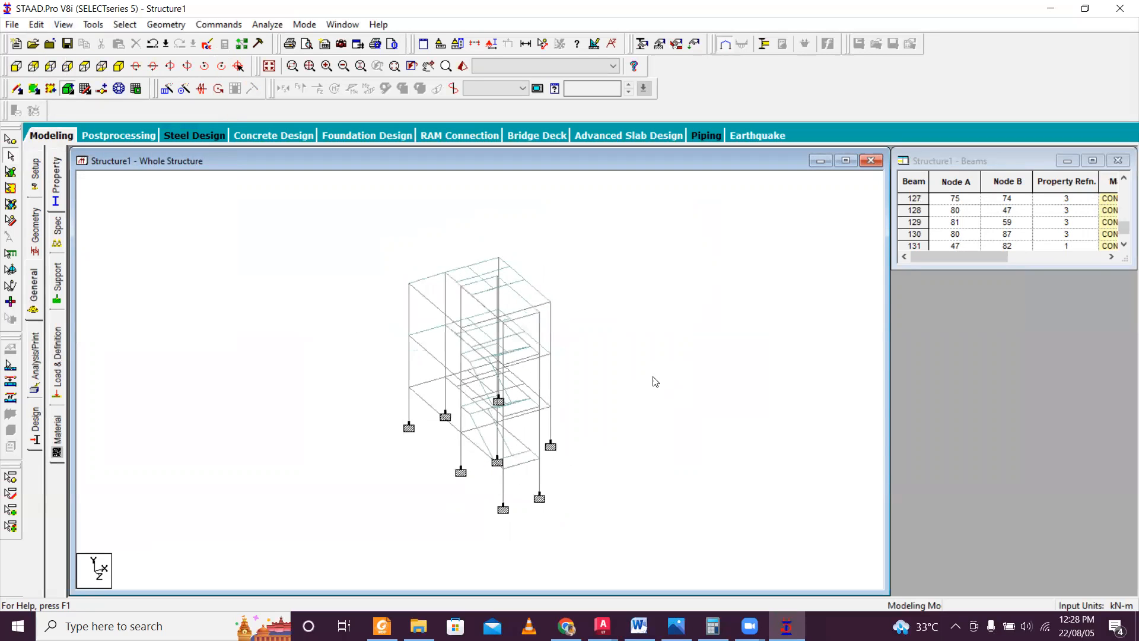
scroll(652, 382, "up", 5)
scroll(654, 382, "down", 2)
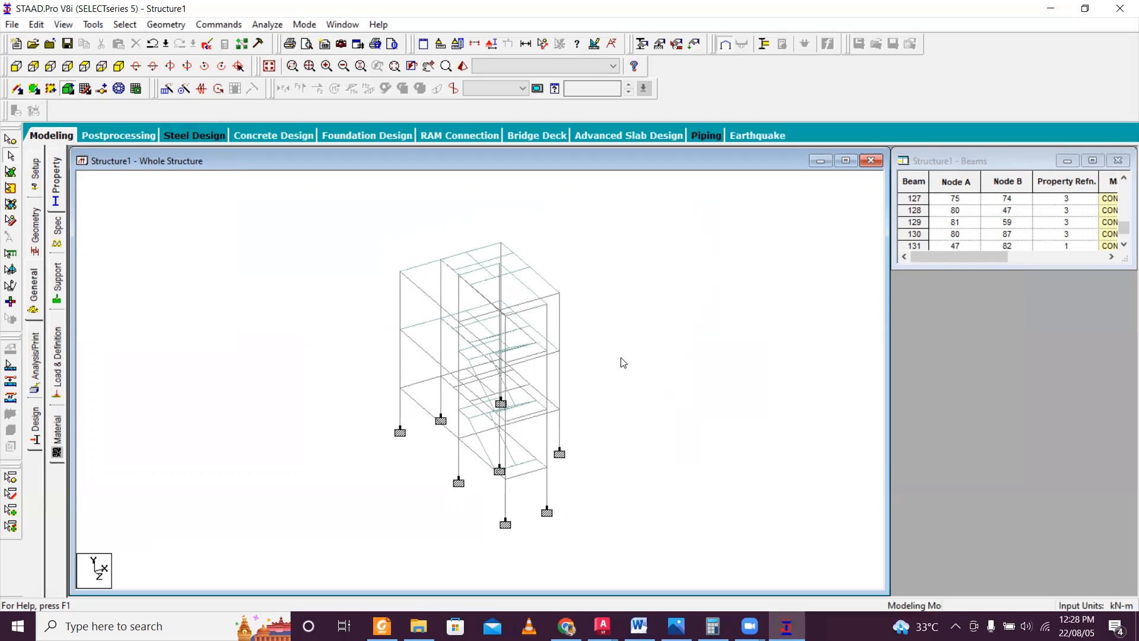
middle_click_drag(579, 452, 591, 429)
scroll(591, 425, "up", 2)
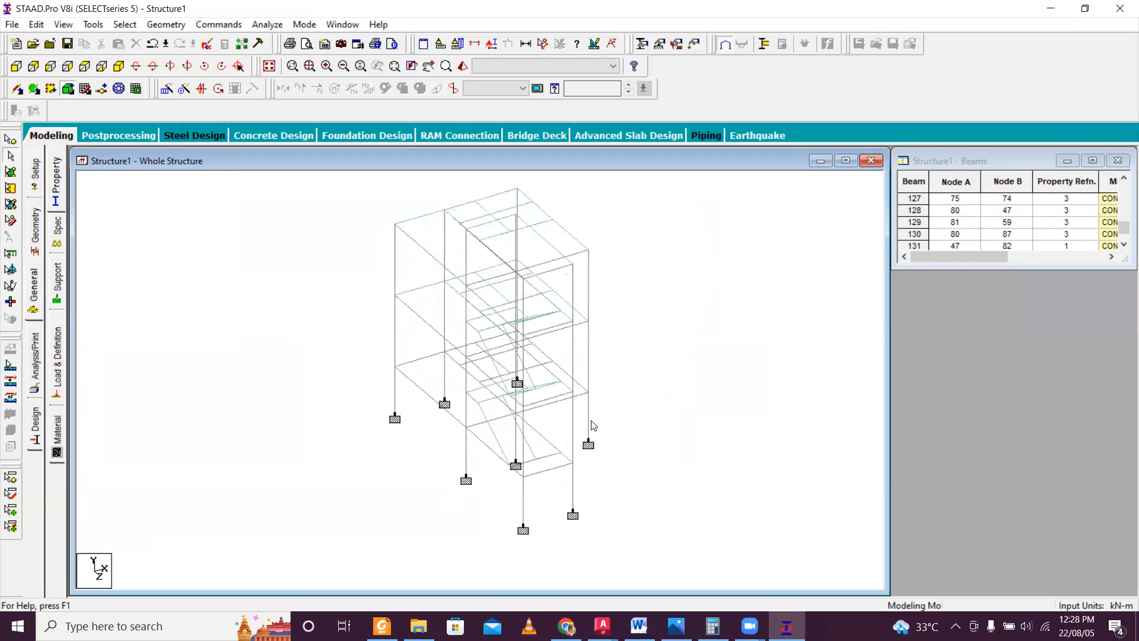
scroll(595, 423, "down", 1)
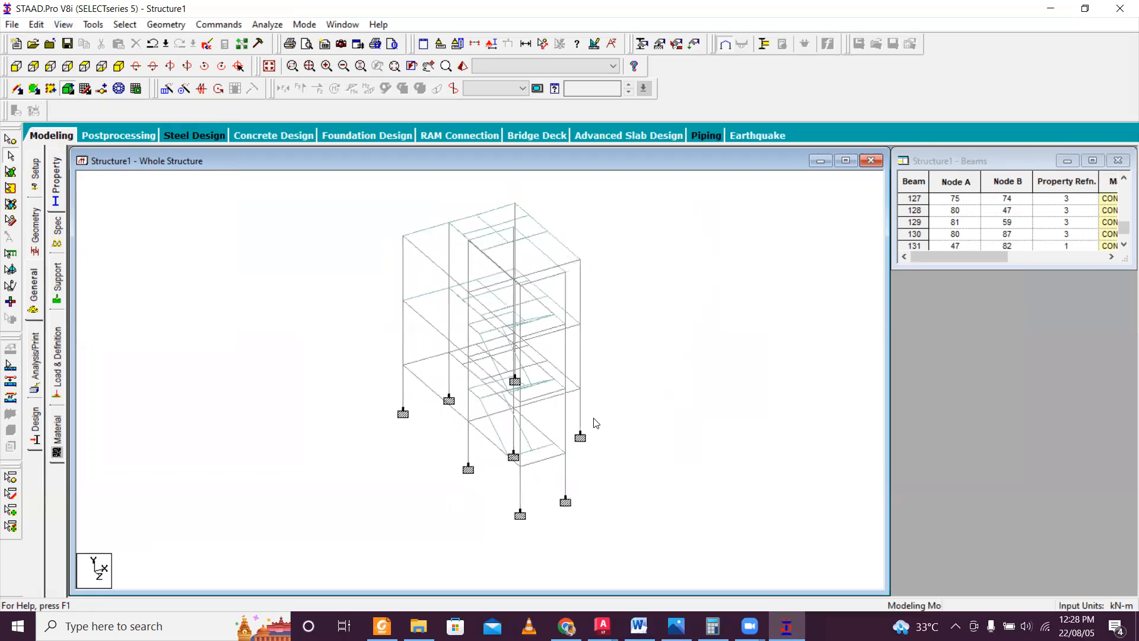